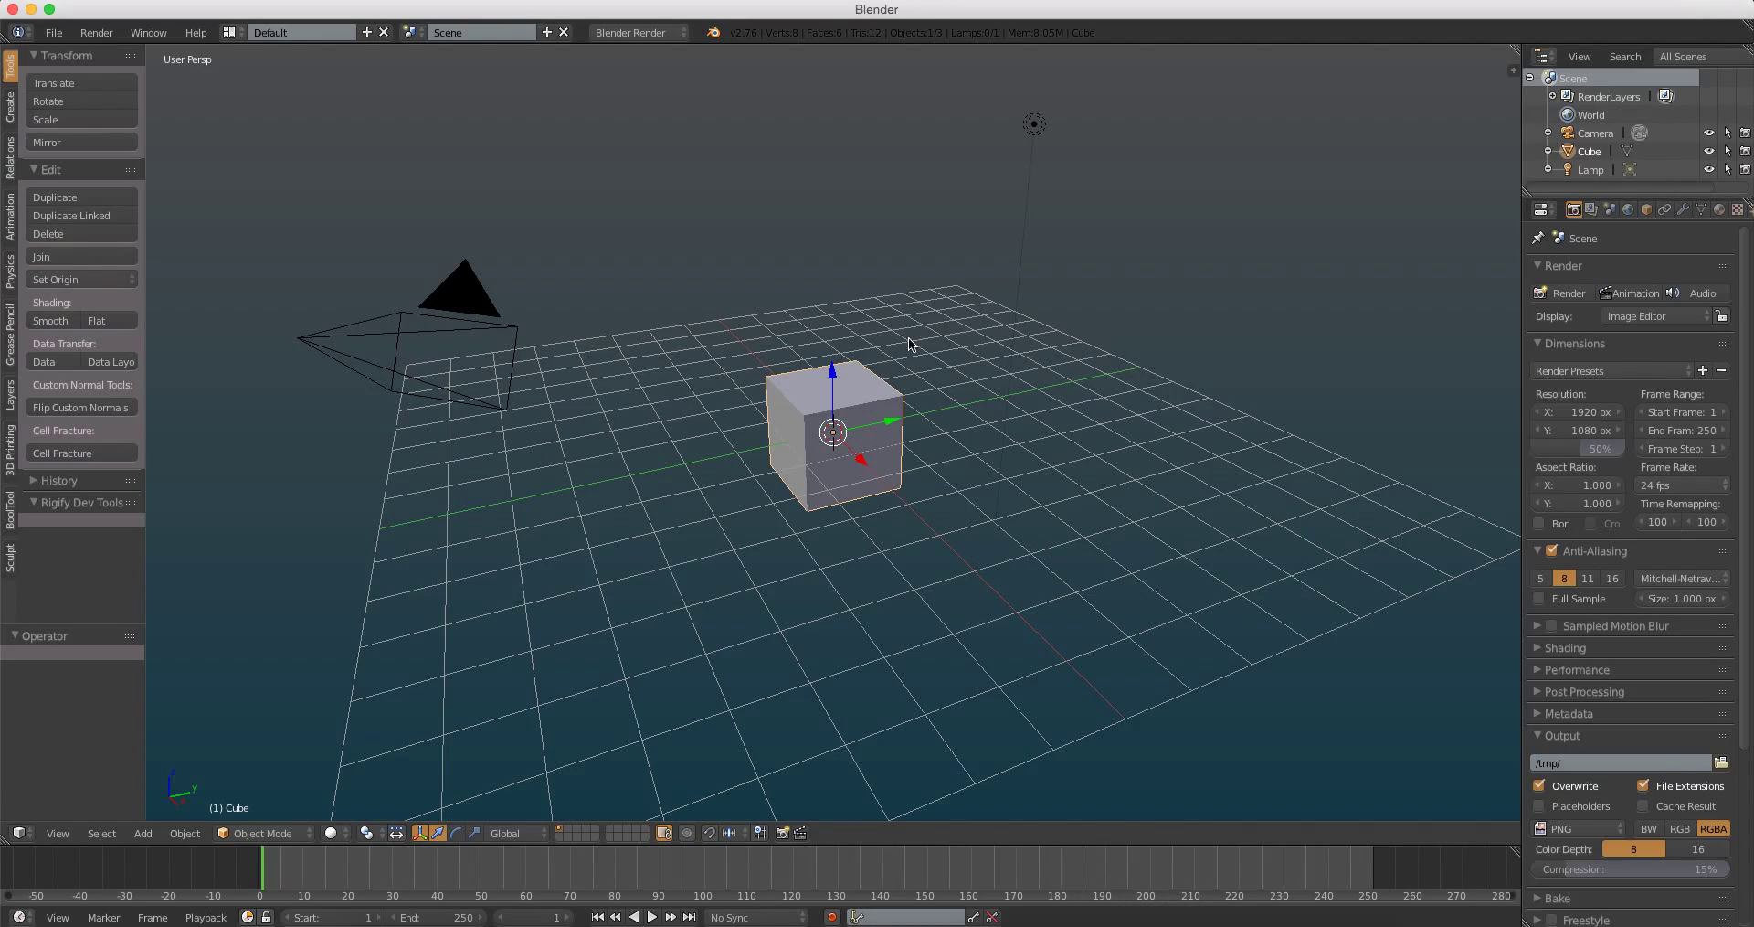
Step: Move the camera and lamp onto another, hidden layer
{"action": "middle_click_drag", "start_coordinate": [876, 380], "coordinate": [818, 424]}
{"action": "right_click", "coordinate": [472, 395]}
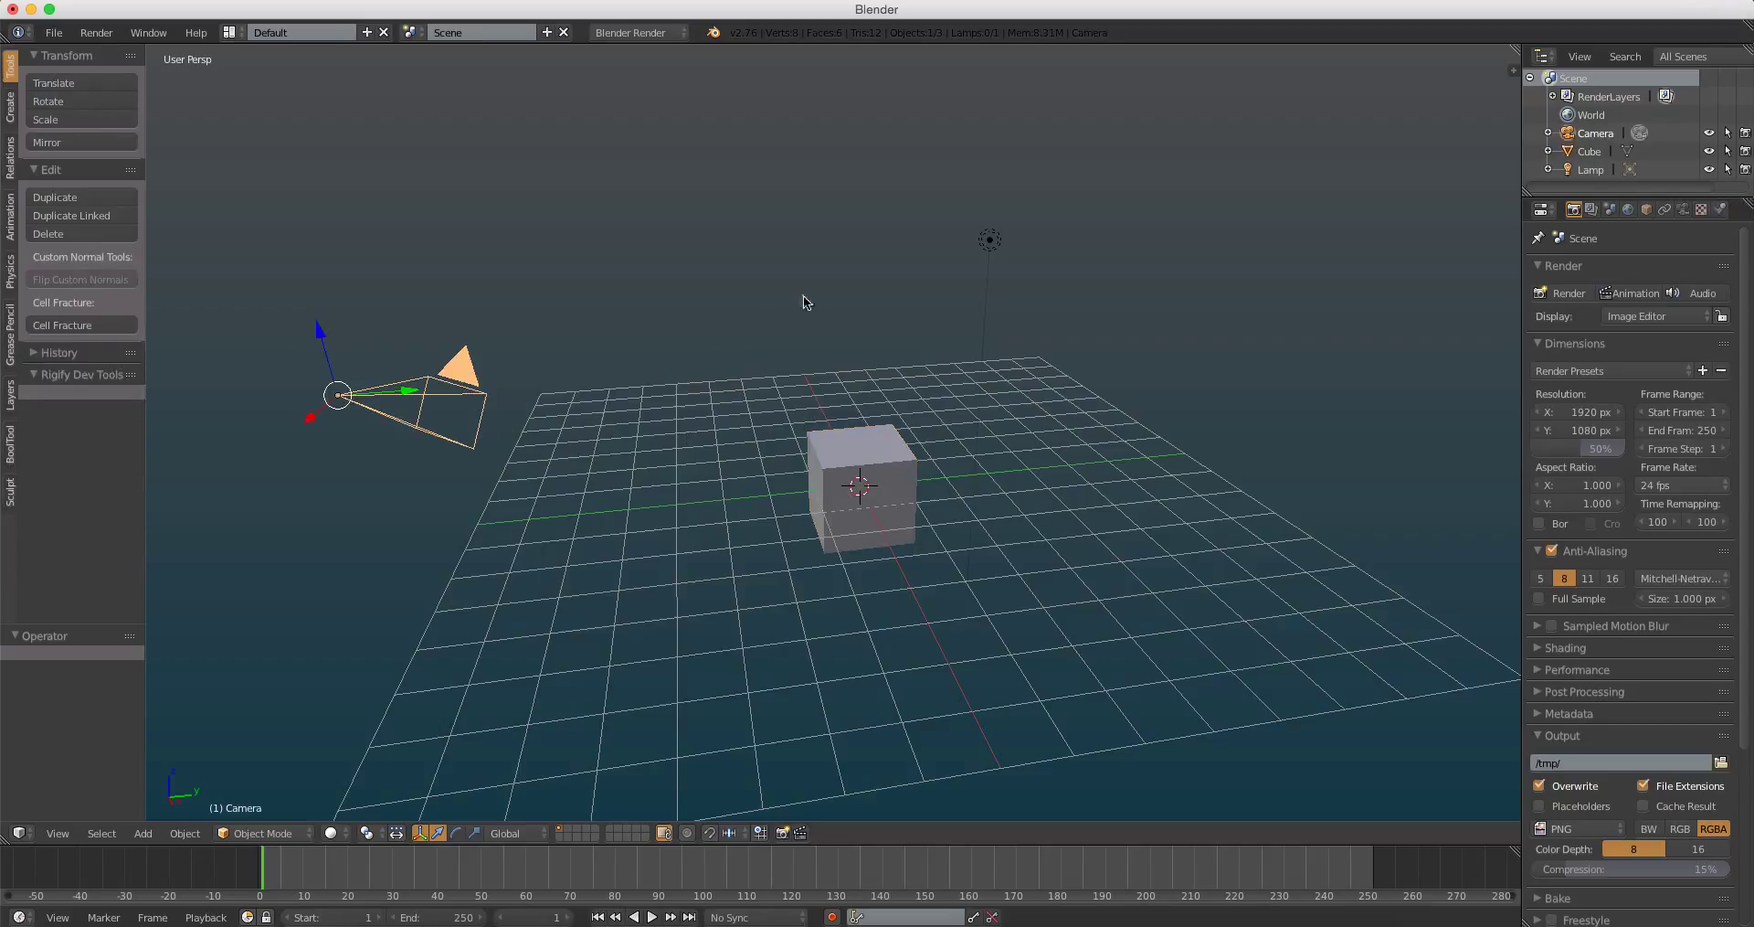
{"action": "right_click", "coordinate": [989, 242], "text": "shift"}
{"action": "key", "text": "m"}
{"action": "left_click", "coordinate": [1233, 338]}
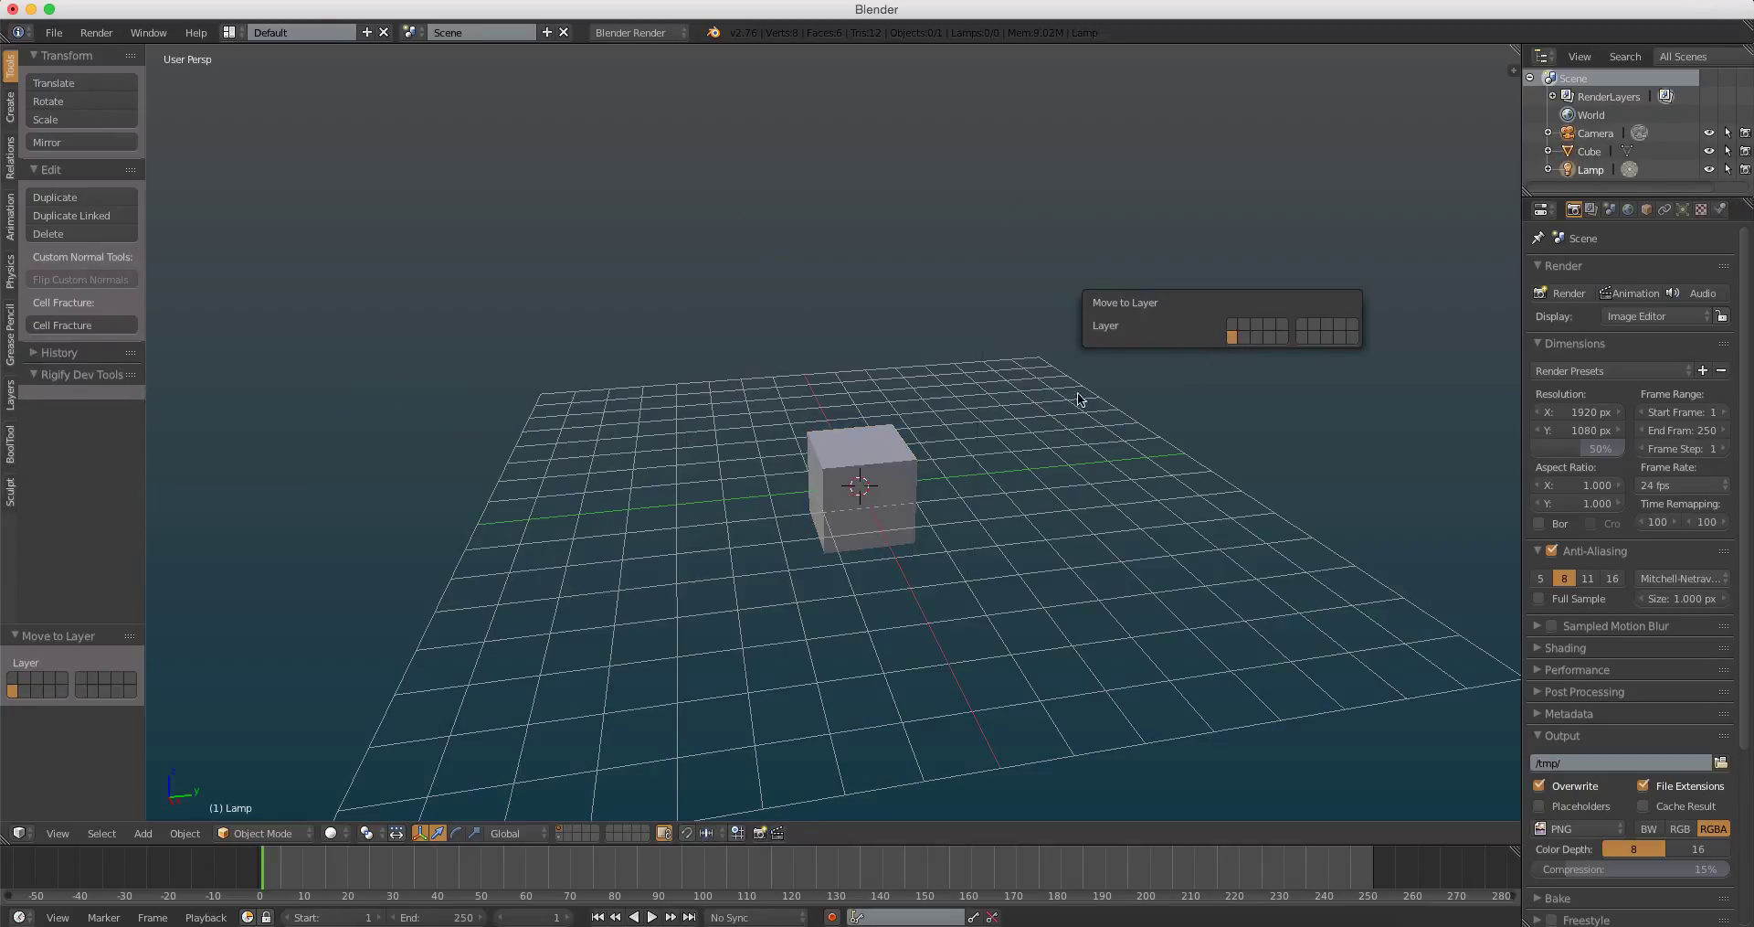
Step: In front orthographic view, raise the cube's mesh straight up above its origin
{"action": "right_click", "coordinate": [859, 484]}
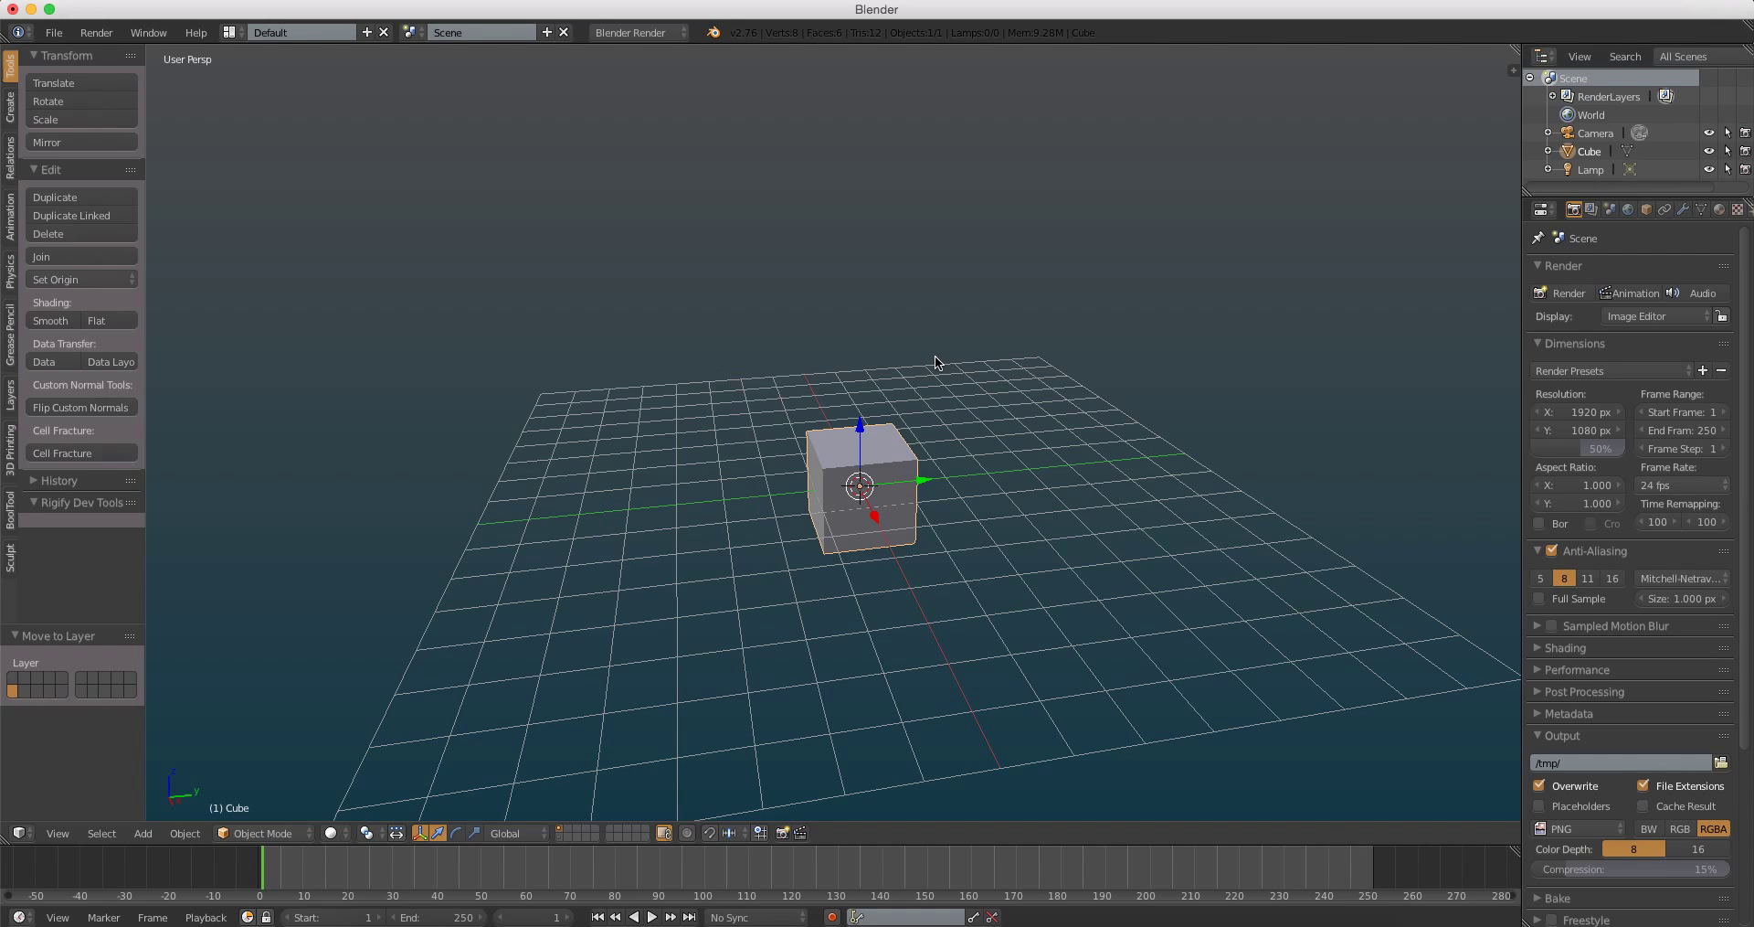
{"action": "key", "text": "KP_1"}
{"action": "key", "text": "KP_5"}
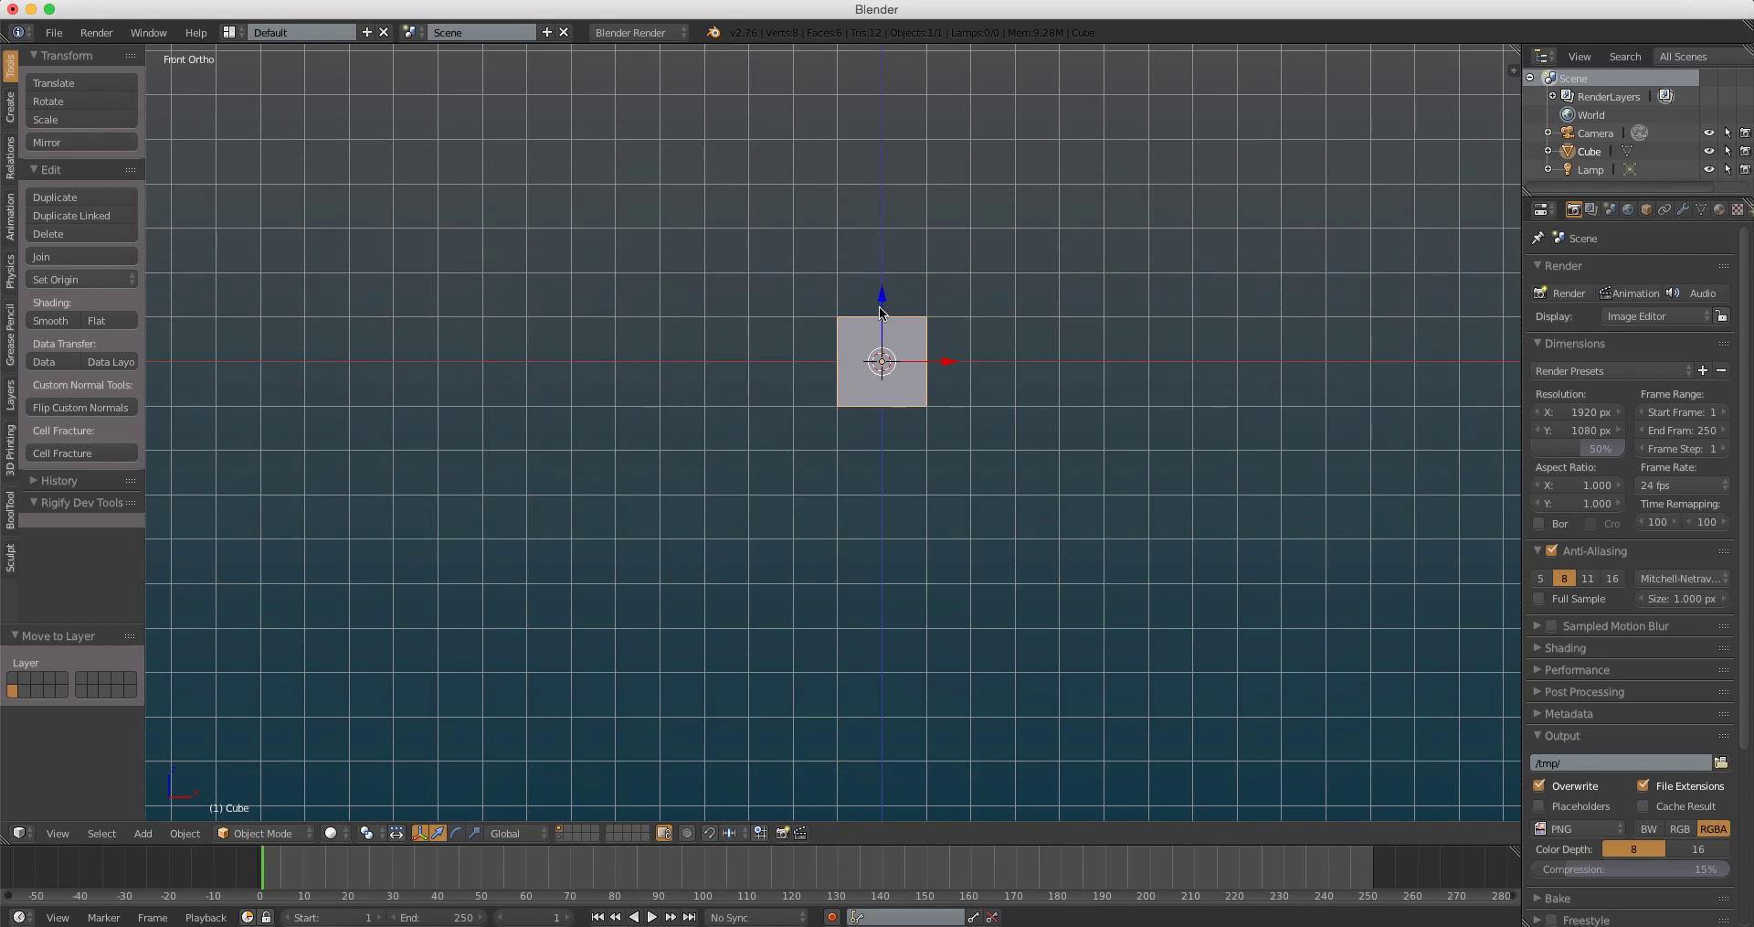
{"action": "scroll", "coordinate": [909, 301], "scroll_direction": "up", "scroll_amount": 3}
{"action": "middle_click_drag", "start_coordinate": [908, 294], "coordinate": [869, 365], "text": "shift"}
{"action": "key", "text": "Tab"}
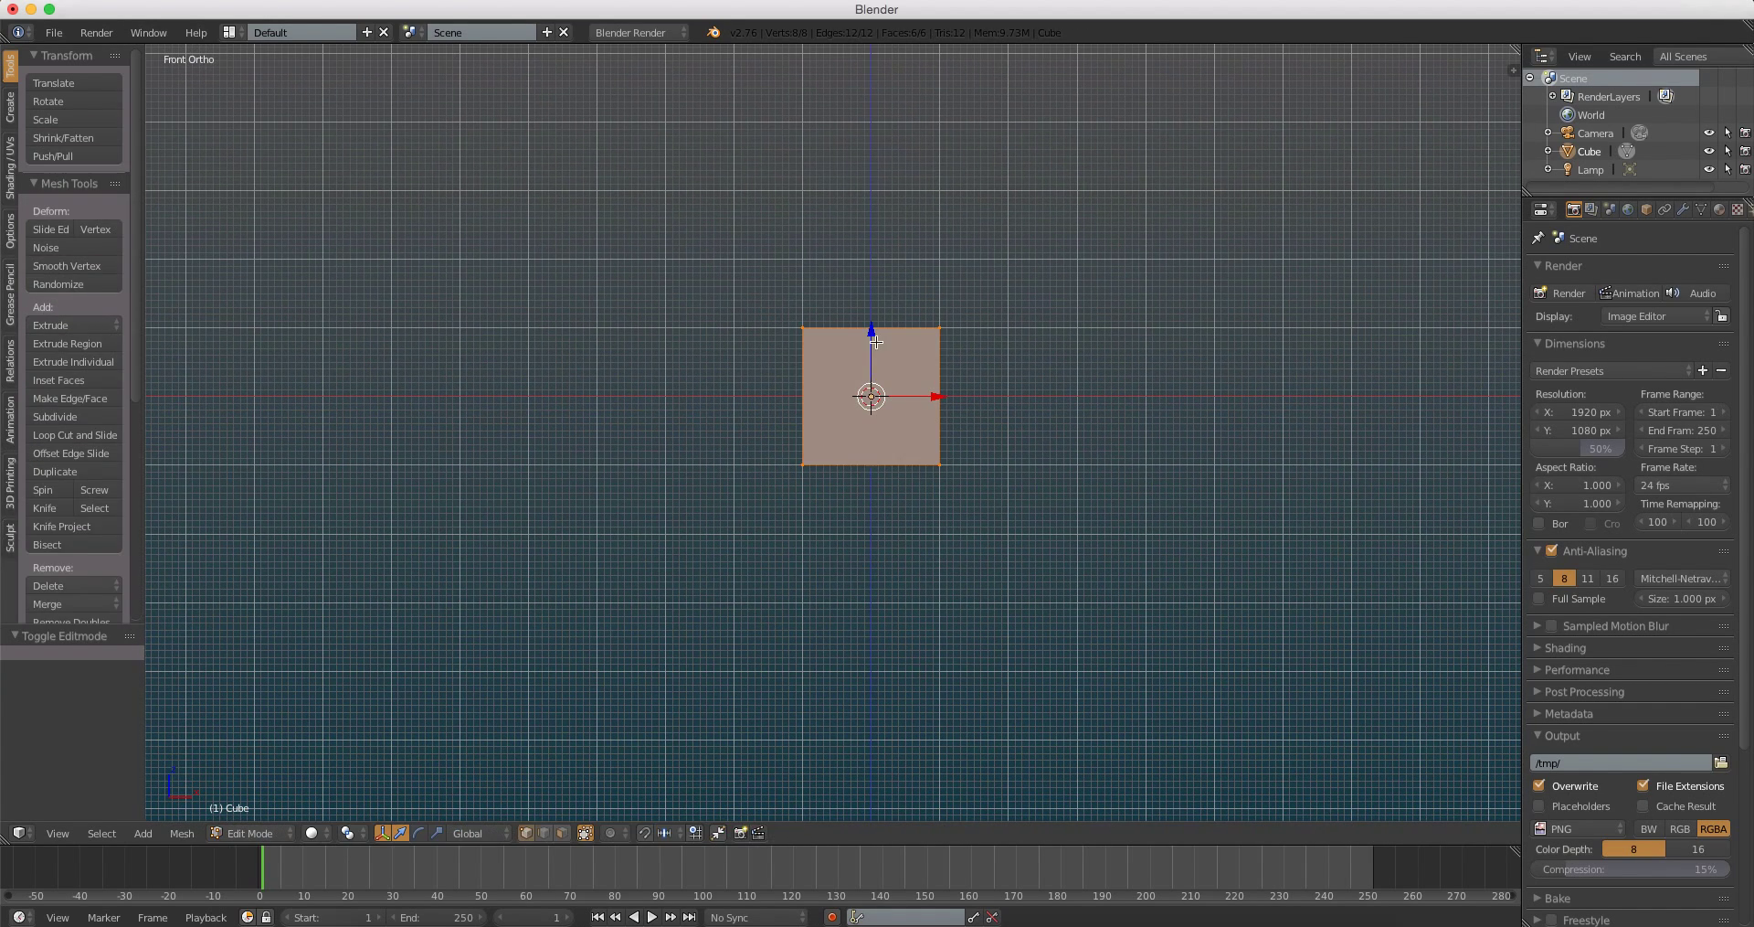
{"action": "key", "text": "g"}
{"action": "key", "text": "z"}
{"action": "left_click", "coordinate": [877, 272]}
{"action": "key", "text": "Tab"}
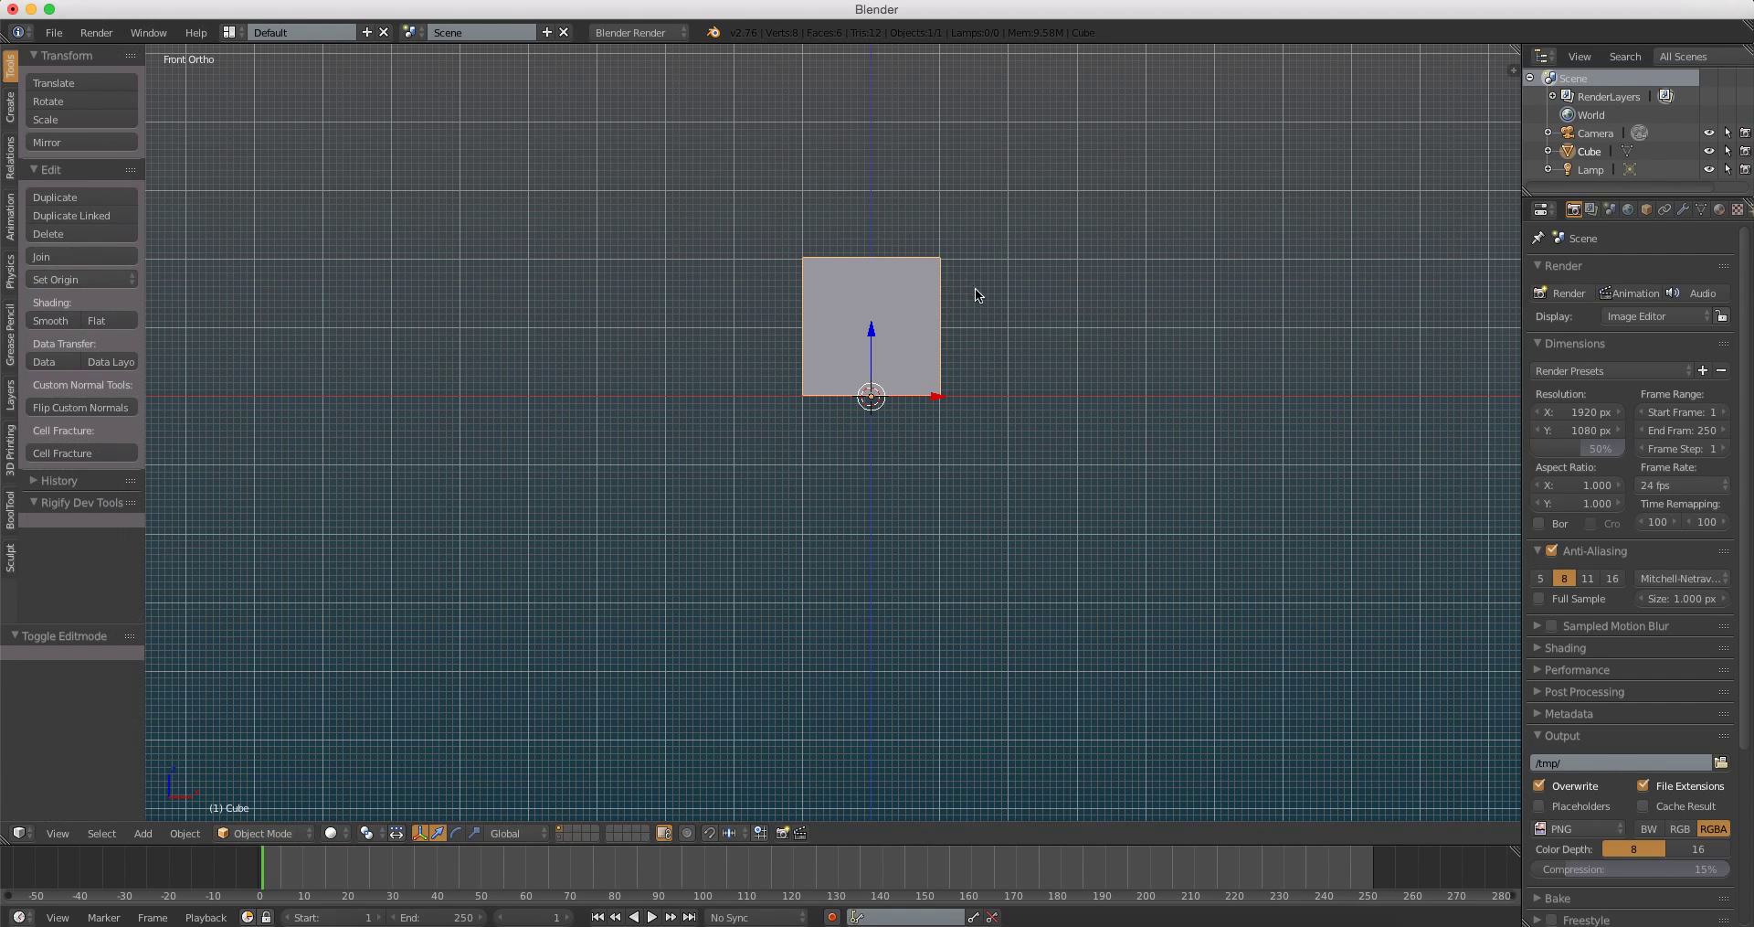
{"action": "key", "text": "KP_3"}
{"action": "scroll", "coordinate": [863, 354], "scroll_direction": "up", "scroll_amount": 1}
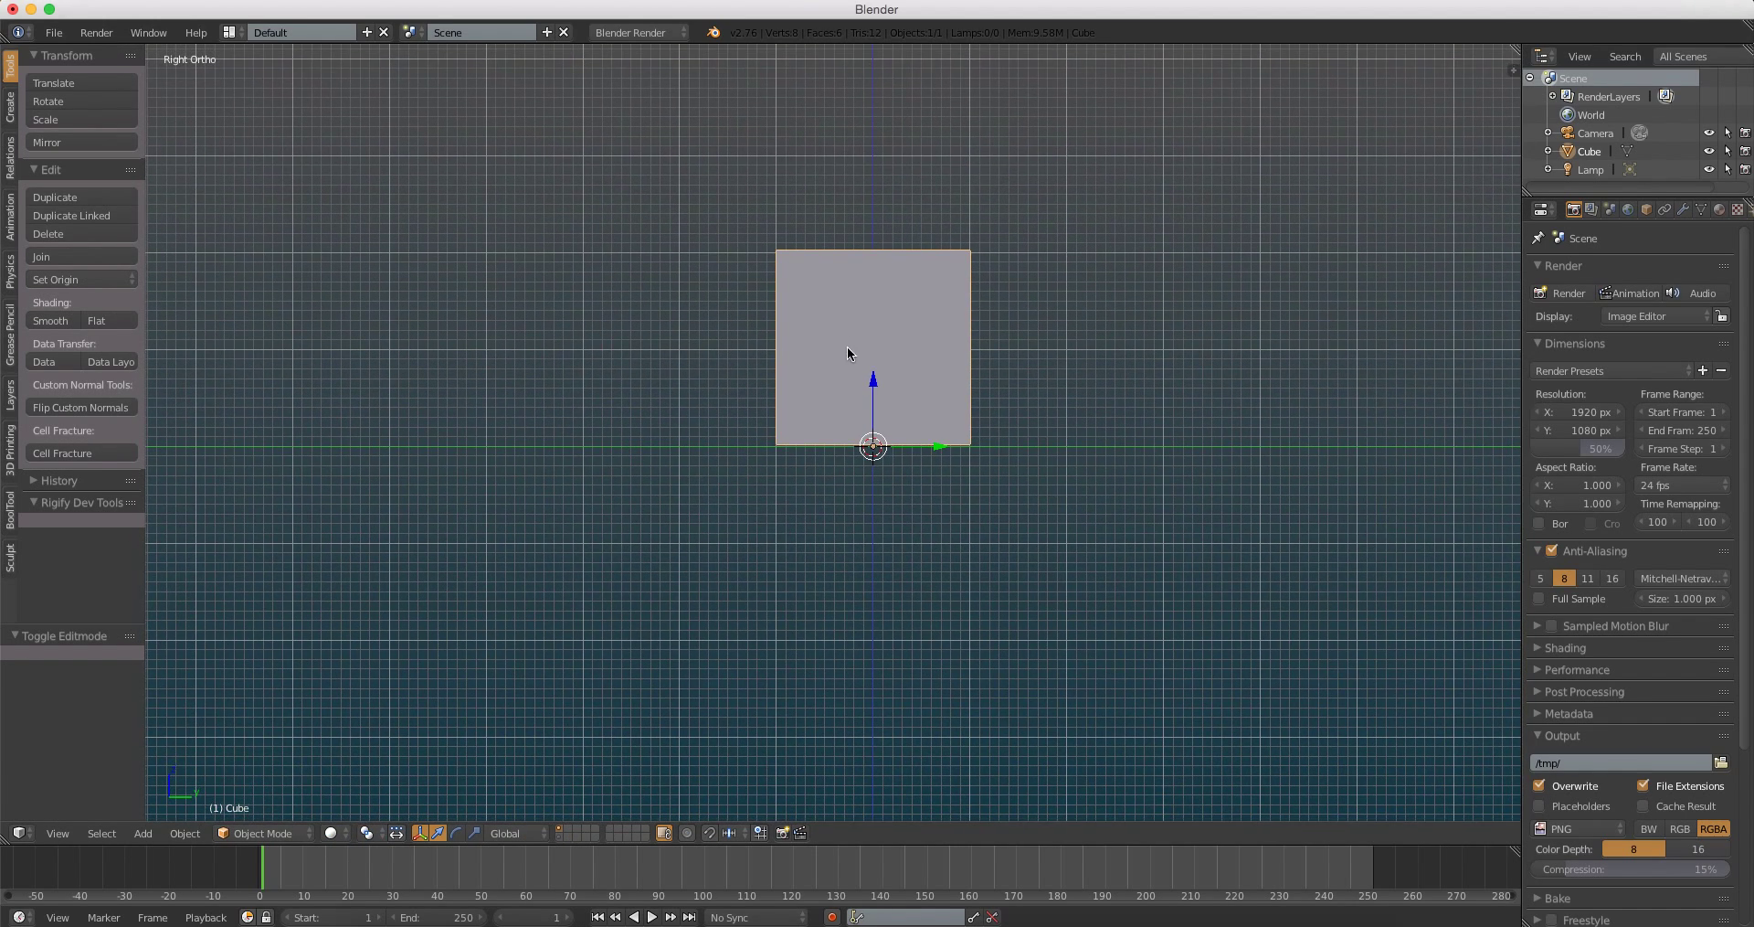
Step: Add a Subdivision Surface modifier to the cube and apply it
{"action": "left_click", "coordinate": [1681, 210]}
{"action": "left_click", "coordinate": [1610, 272]}
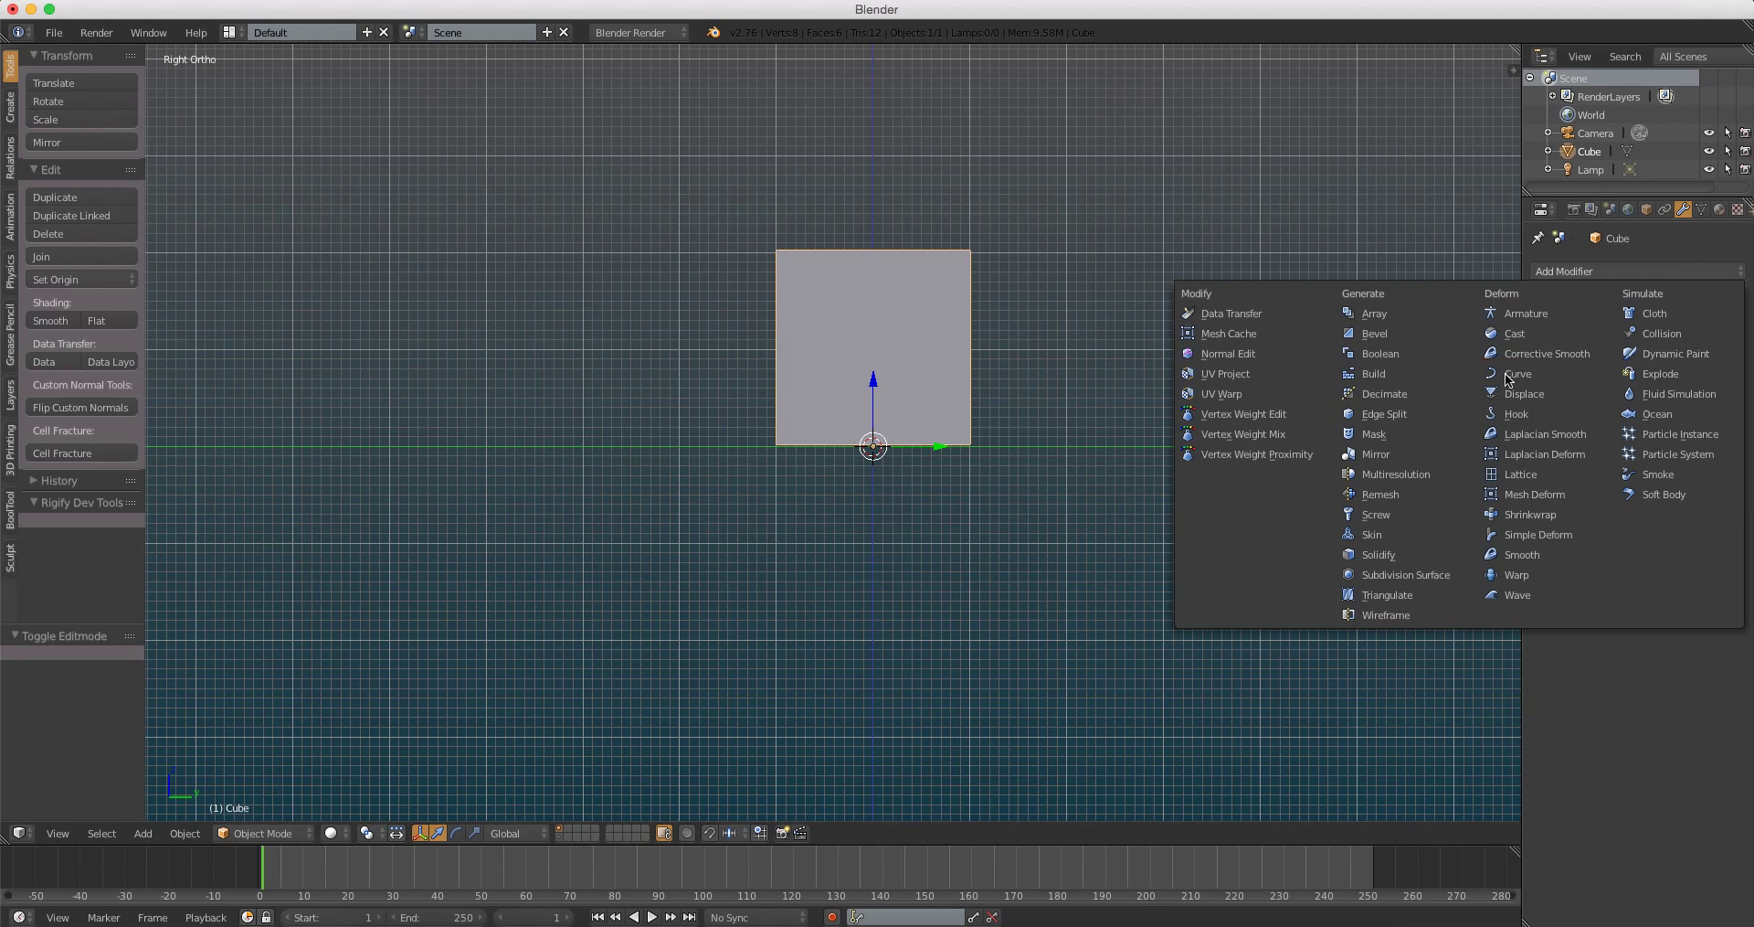
{"action": "left_click", "coordinate": [1383, 574]}
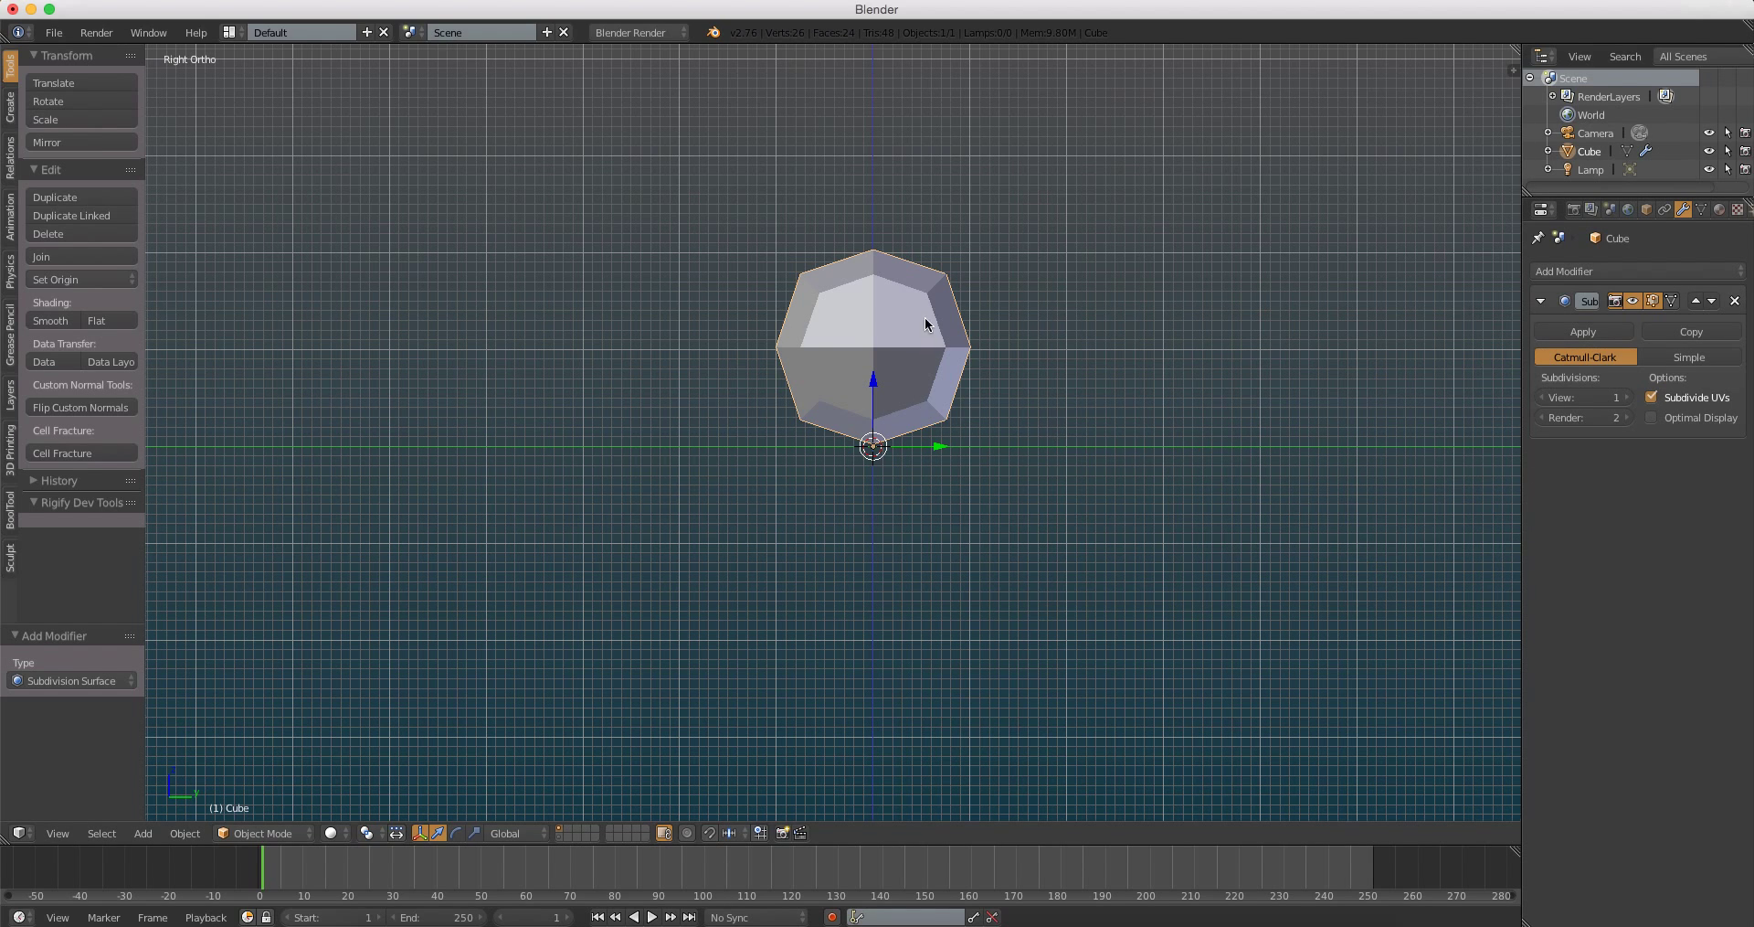
{"action": "scroll", "coordinate": [924, 317], "scroll_direction": "up", "scroll_amount": 1}
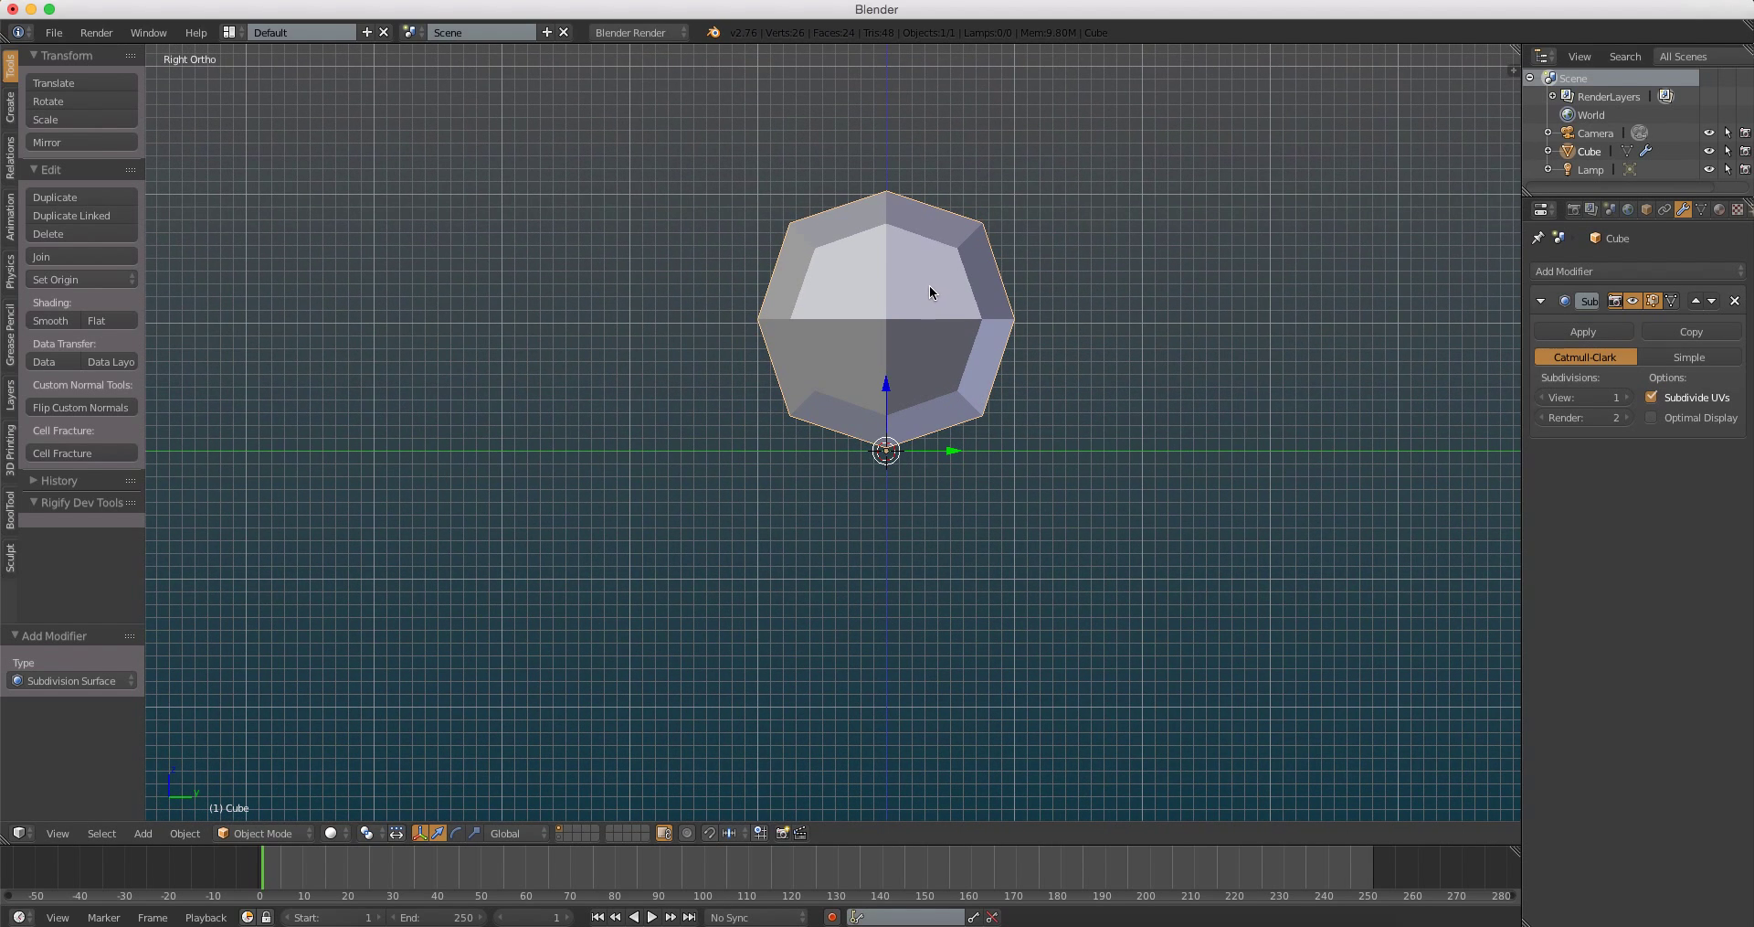
{"action": "left_click", "coordinate": [1584, 332]}
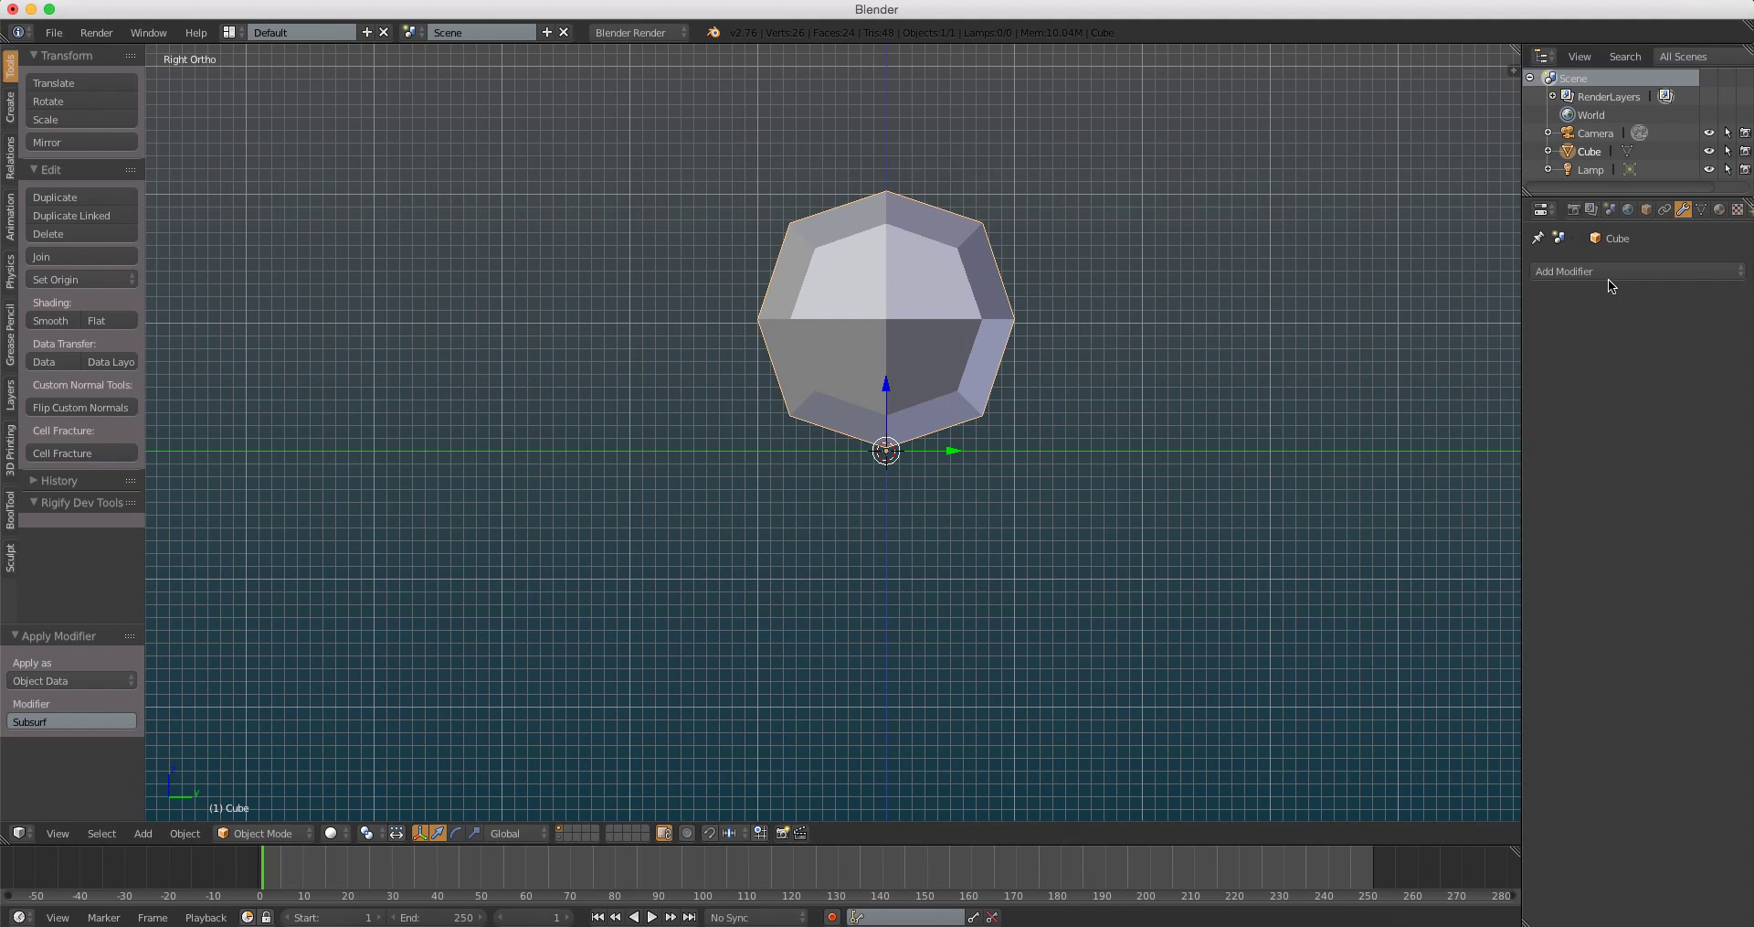
Step: Add a second live Subdivision Surface modifier, then select a vertex in Edit Mode
{"action": "left_click", "coordinate": [1582, 271]}
{"action": "left_click", "coordinate": [1433, 574]}
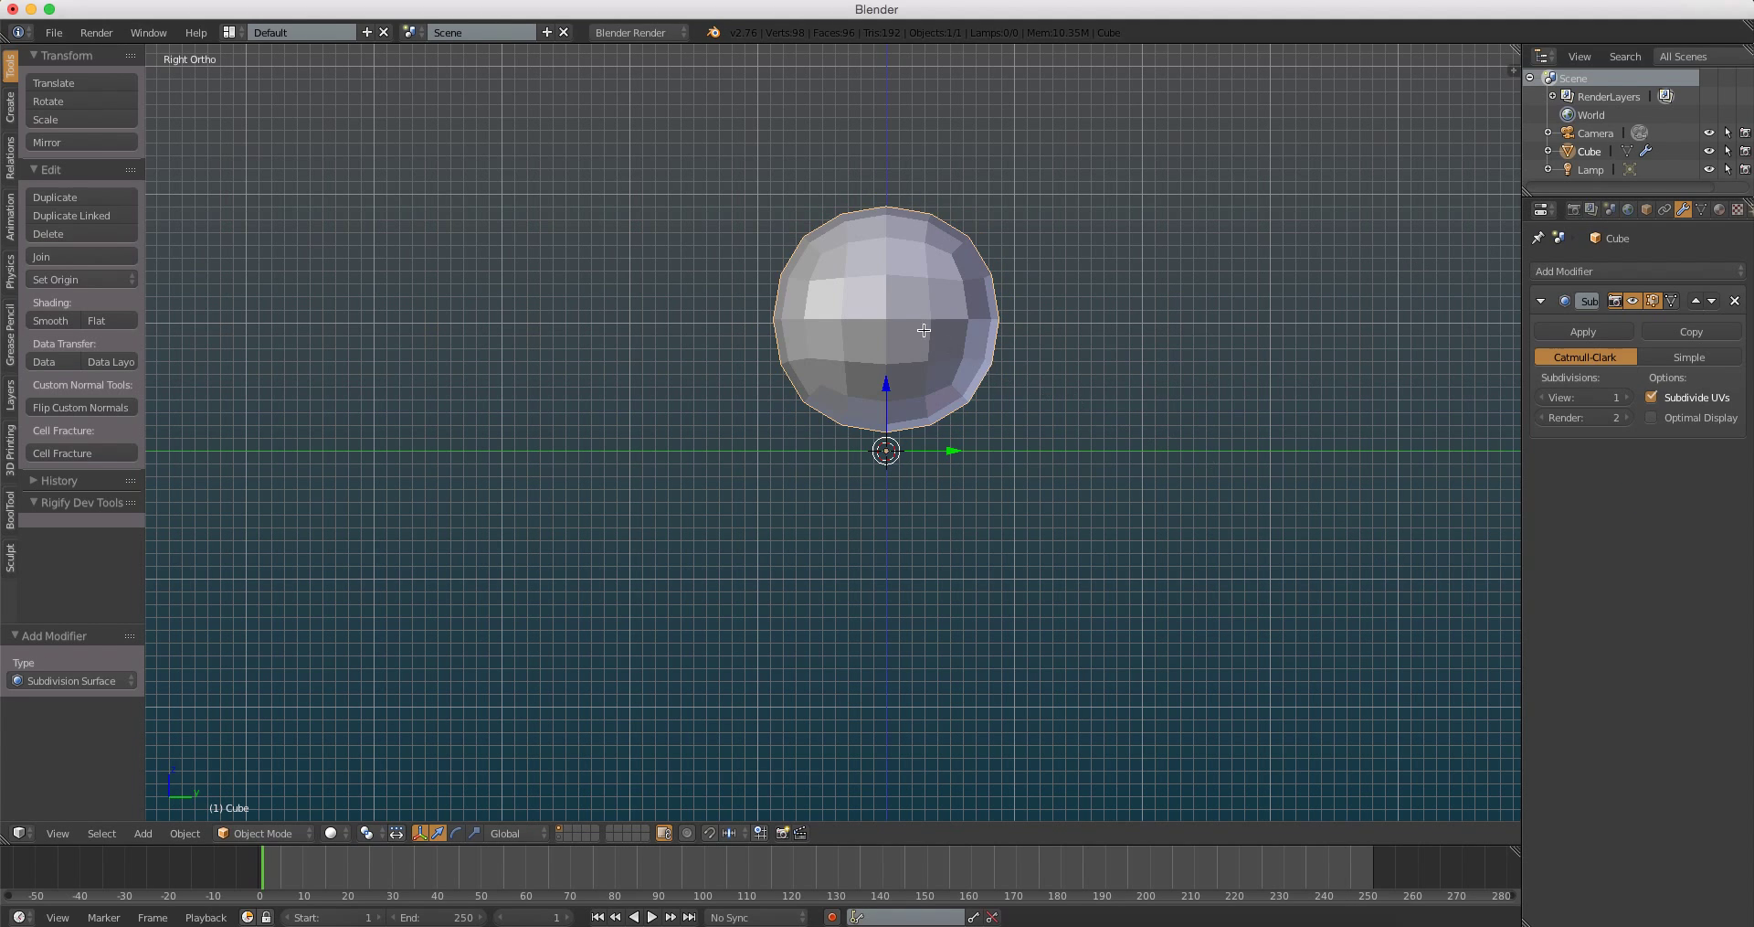
{"action": "key", "text": "Tab"}
{"action": "right_click", "coordinate": [884, 414]}
Step: In front view, rip the selected vertex and try the knife tool without cutting
{"action": "key", "text": "KP_1"}
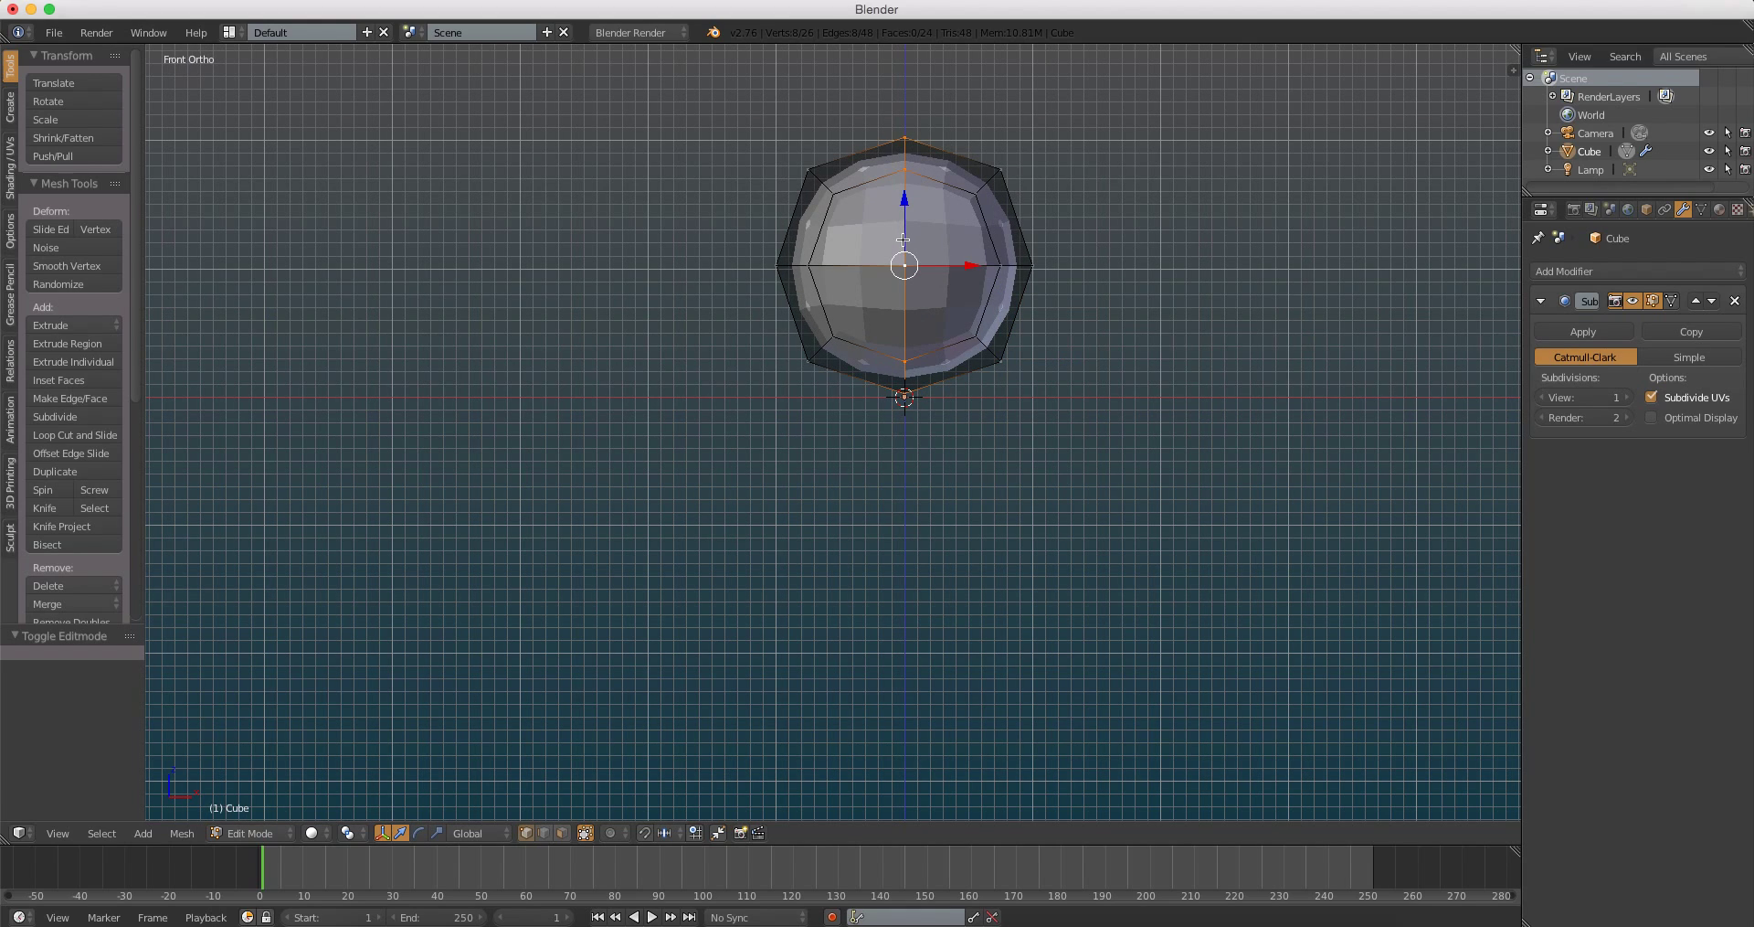
{"action": "key", "text": "v"}
{"action": "left_click", "coordinate": [819, 273]}
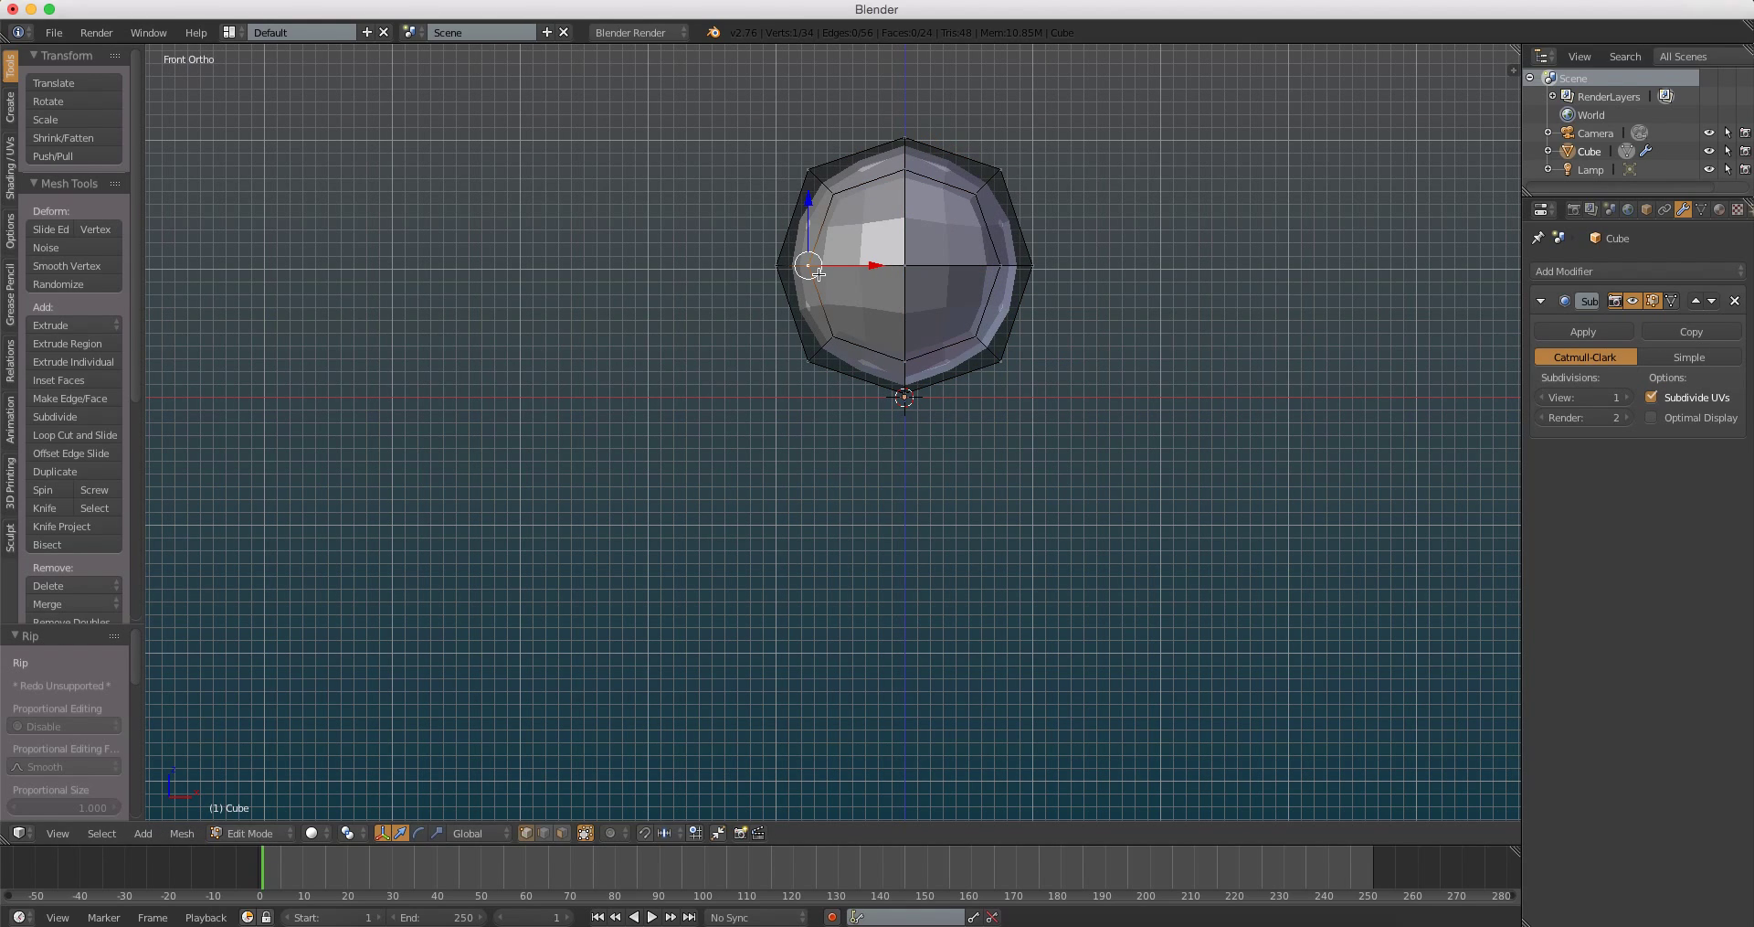
{"action": "key", "text": "k"}
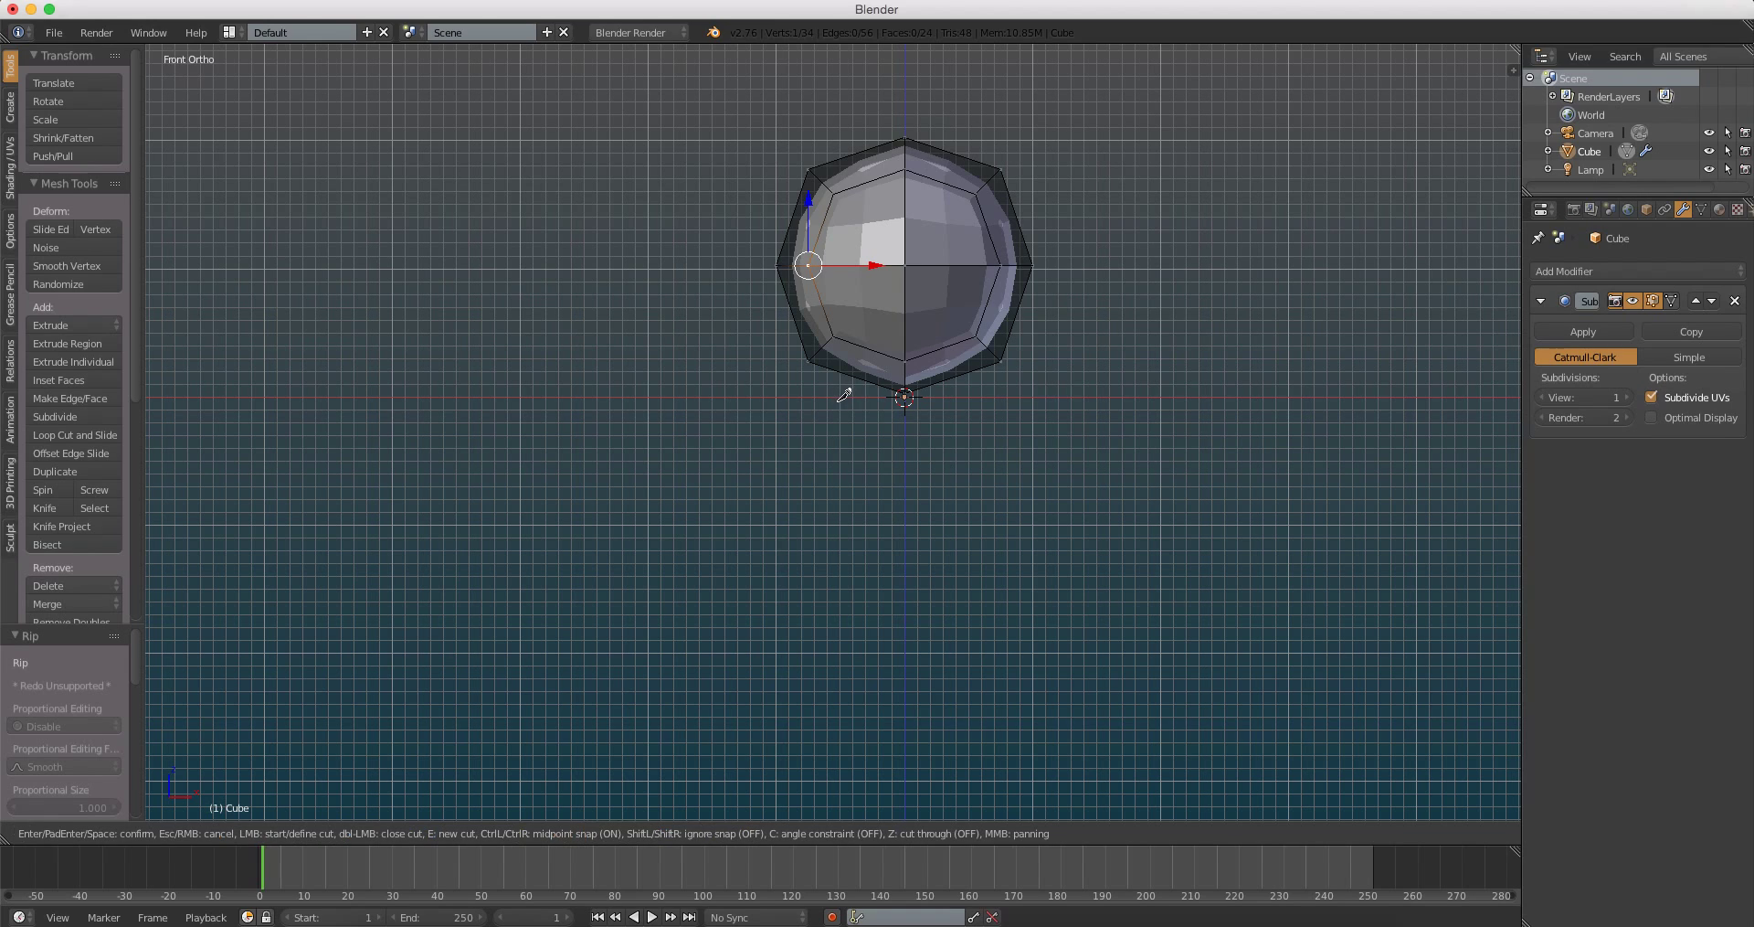
{"action": "key", "text": "Escape"}
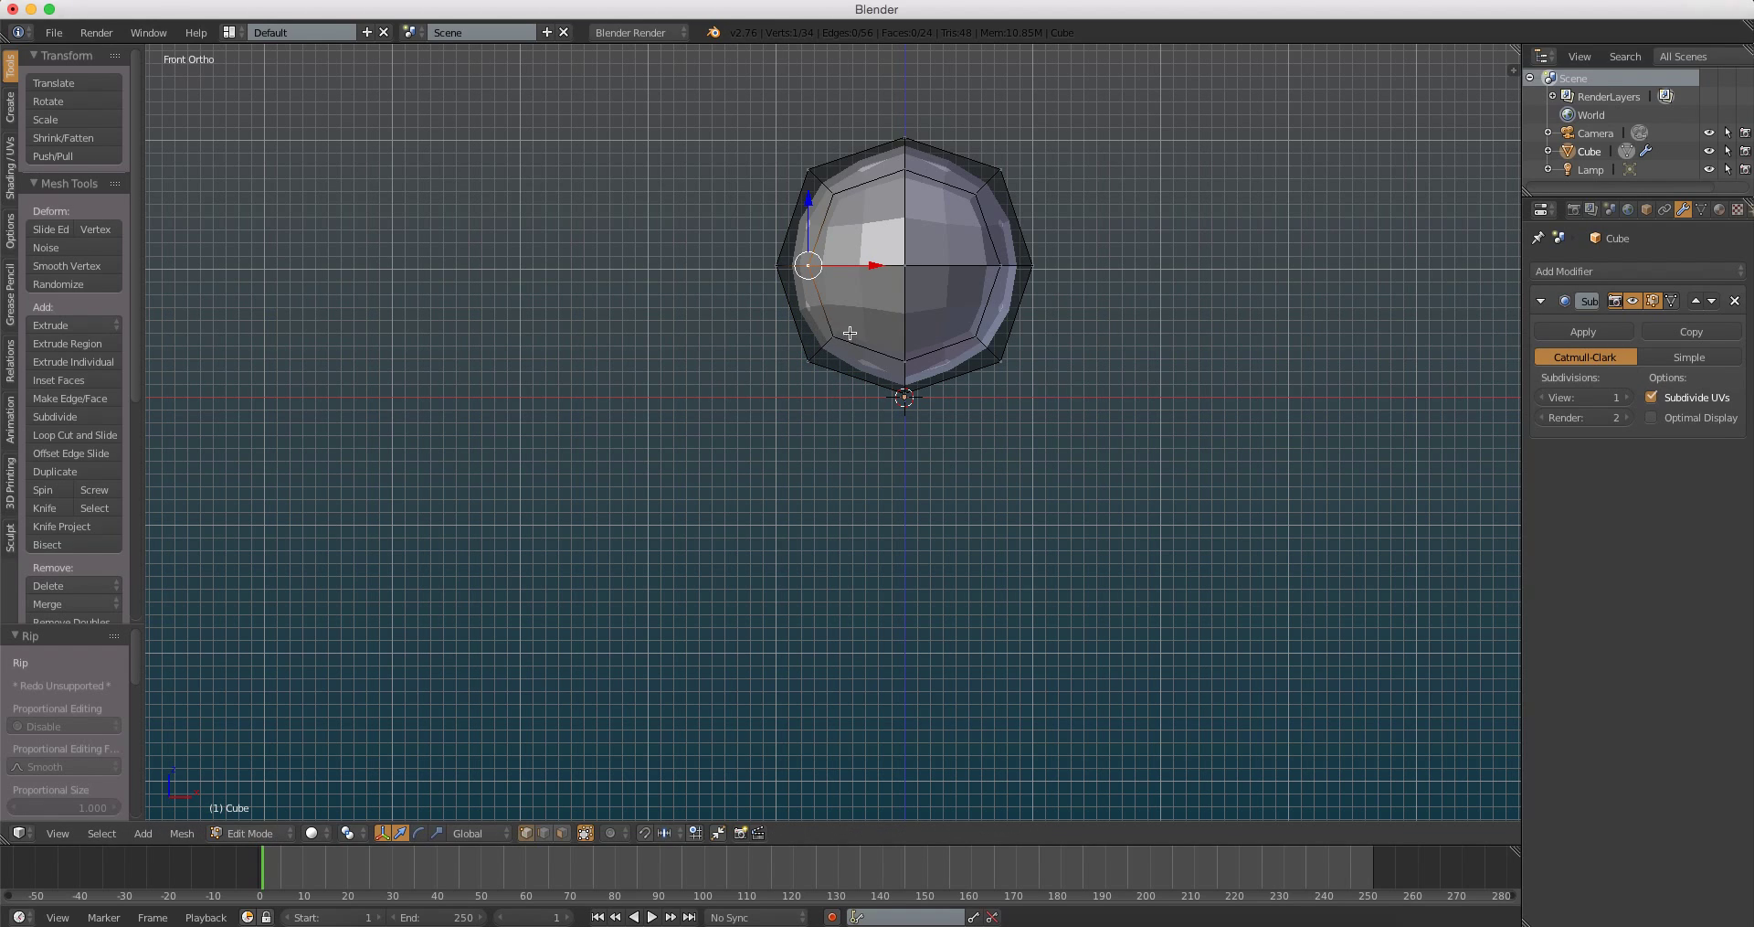
Step: Delete the linked left-half vertices, leaving only the right half, and return to Object Mode
{"action": "key", "text": "ctrl+l"}
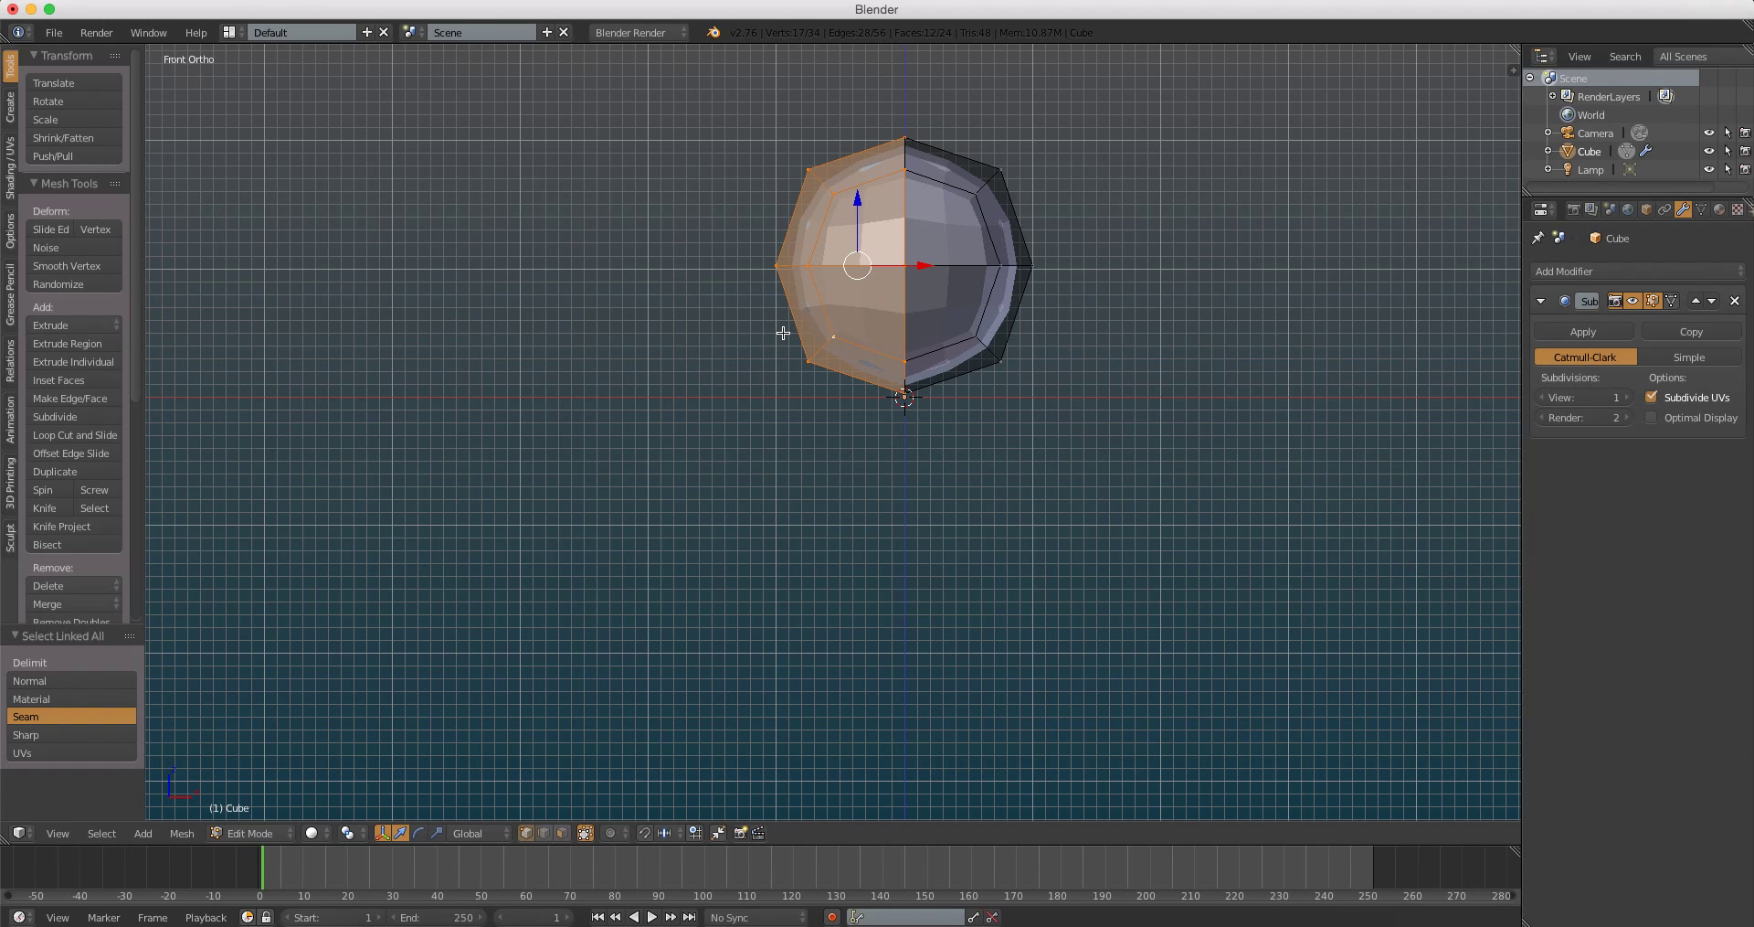
{"action": "key", "text": "x"}
{"action": "left_click", "coordinate": [732, 337]}
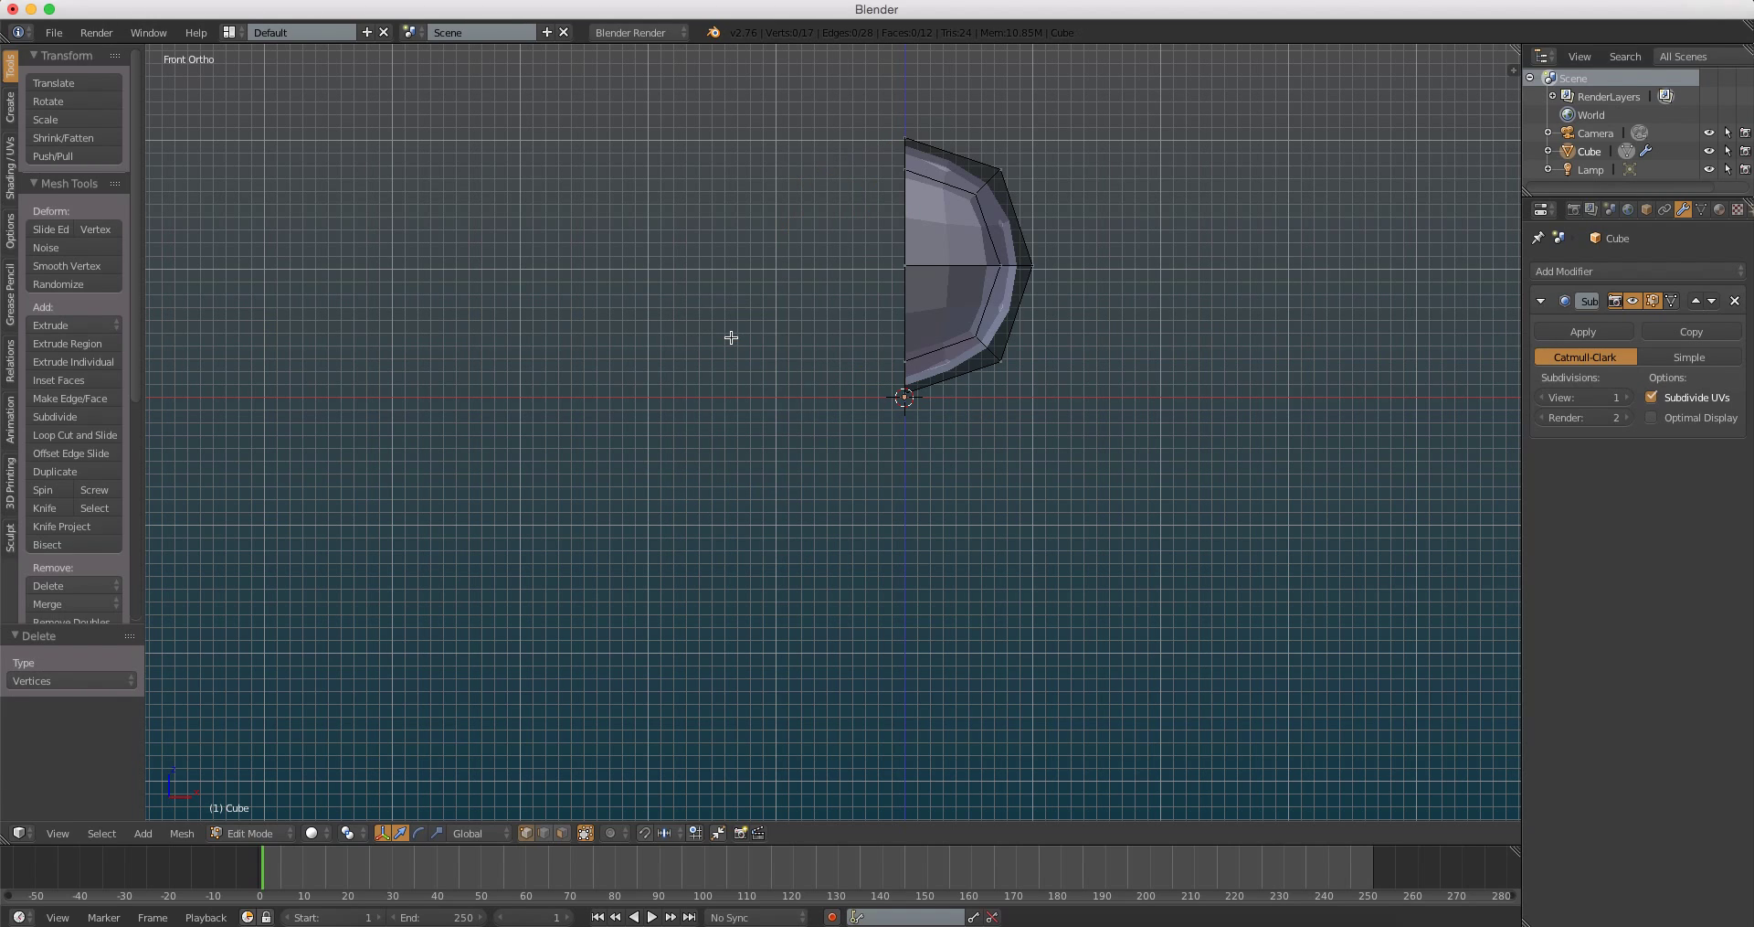
{"action": "key", "text": "Tab"}
{"action": "key", "text": "space"}
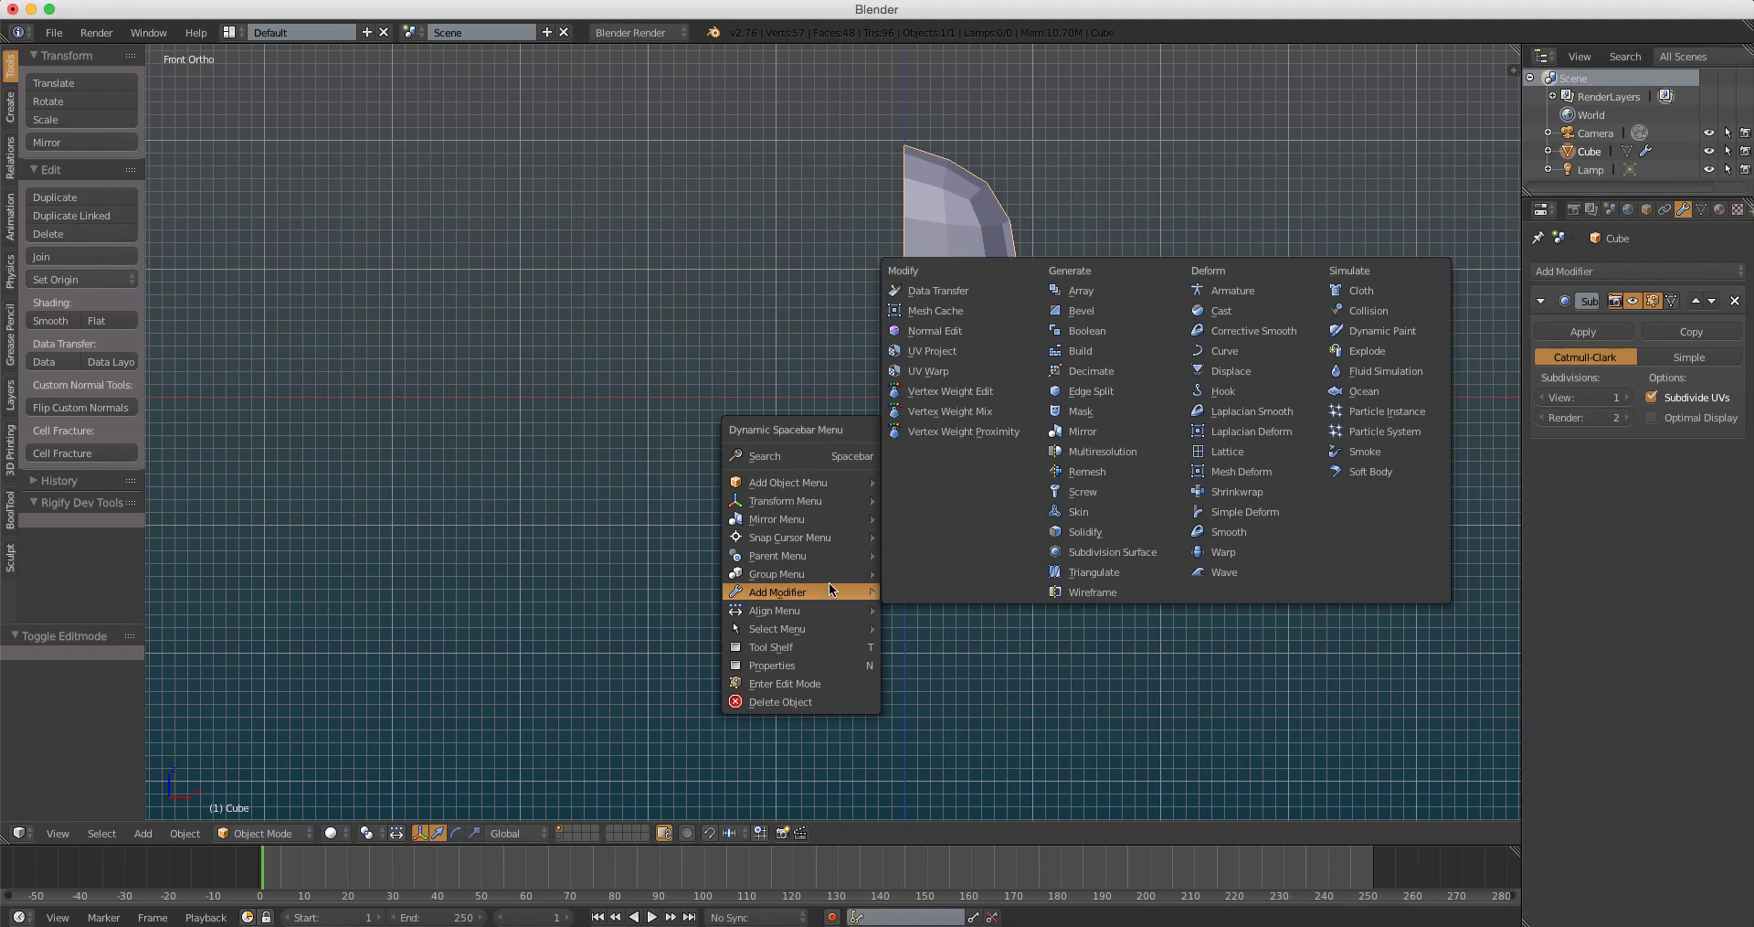
Step: Add a clipped Mirror modifier and move it above the Subdivision Surface
{"action": "left_click", "coordinate": [1080, 432]}
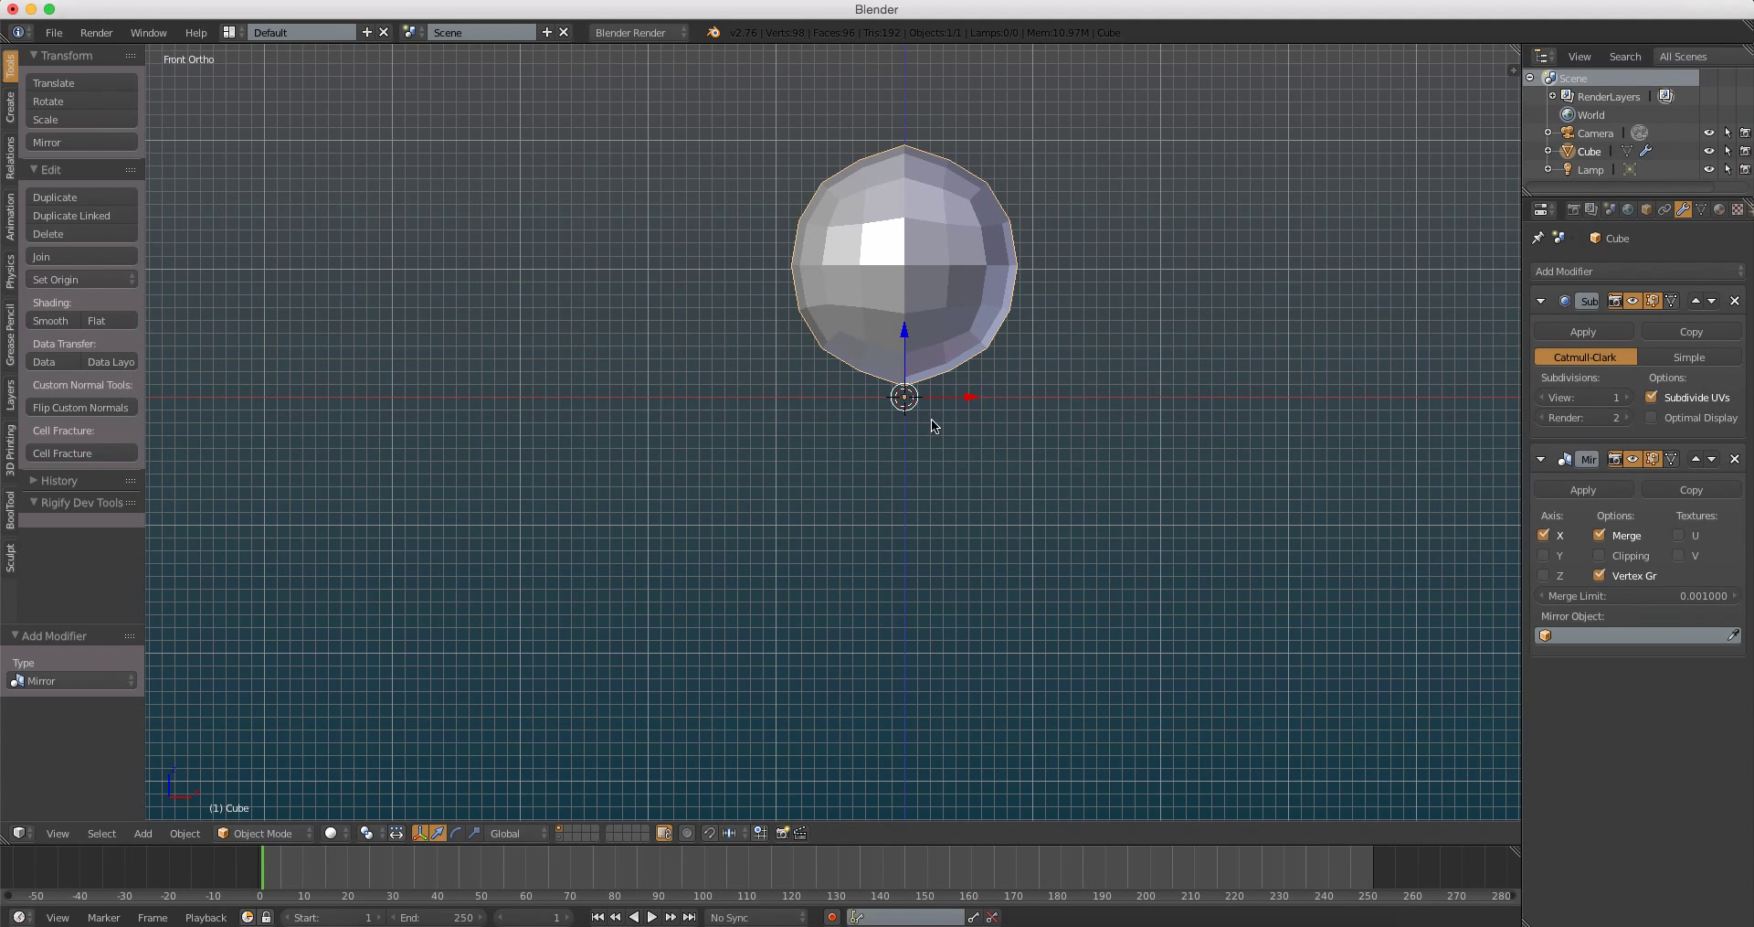
{"action": "mouse_move", "coordinate": [932, 404]}
{"action": "middle_mouse_down"}
{"action": "mouse_move", "coordinate": [951, 345]}
{"action": "mouse_move", "coordinate": [872, 362]}
{"action": "middle_mouse_up"}
{"action": "key", "text": "KP_3"}
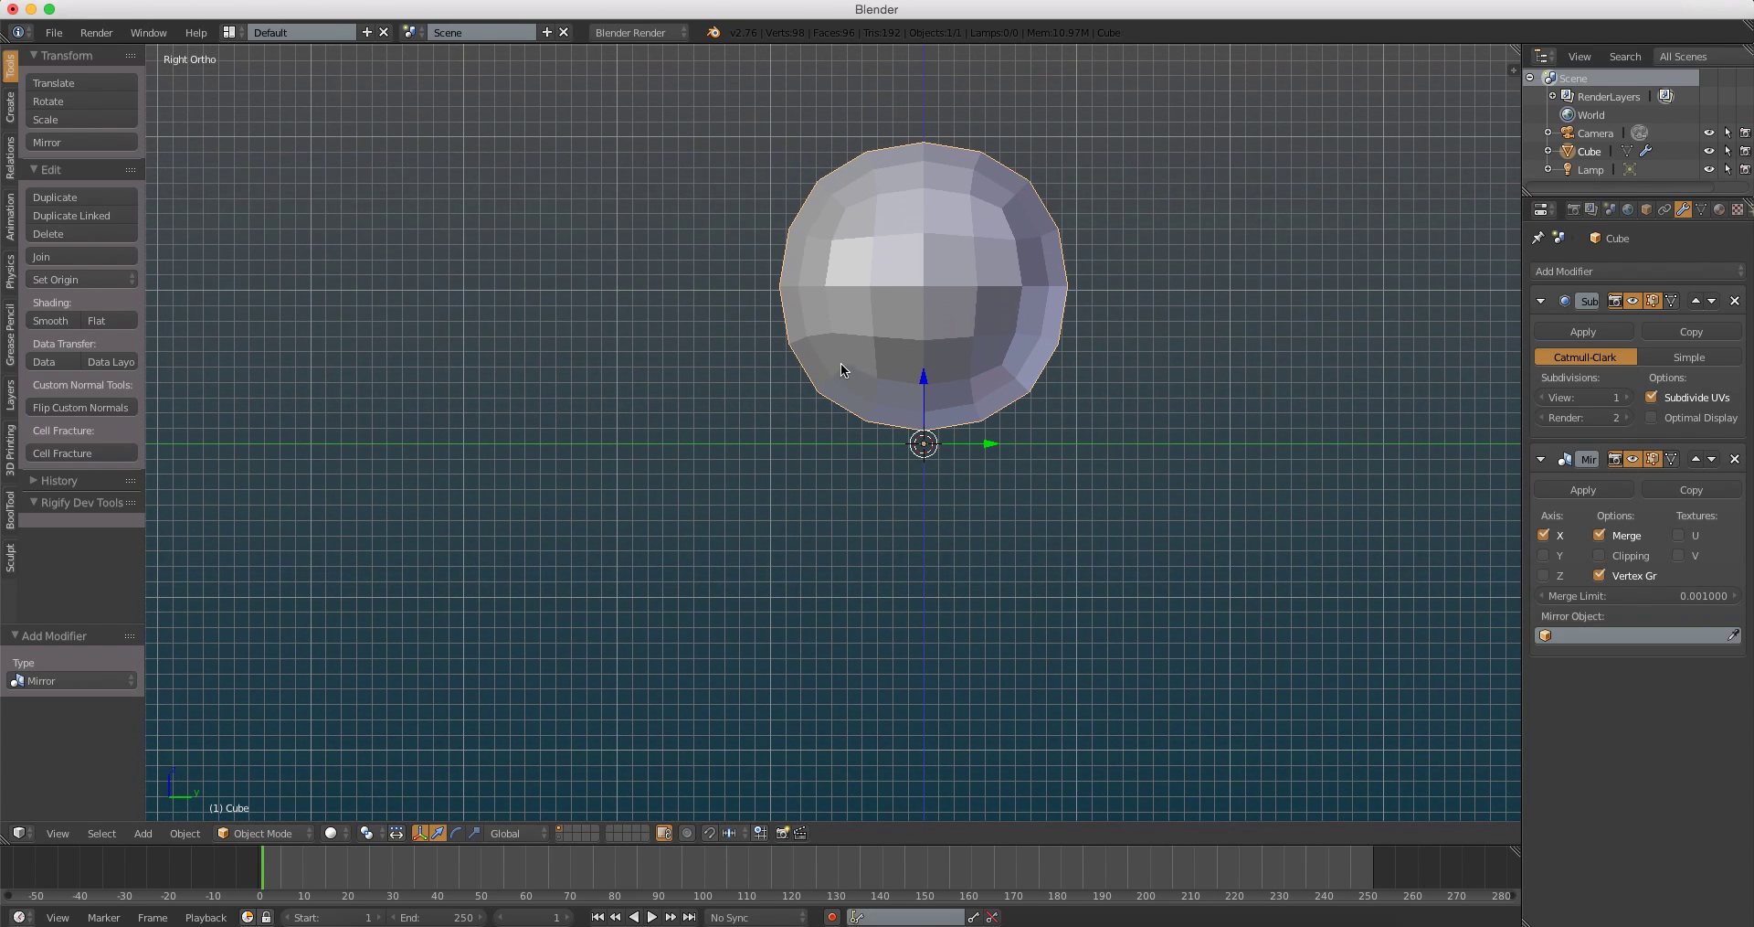
{"action": "left_click", "coordinate": [1696, 459]}
{"action": "mouse_move", "coordinate": [1267, 387]}
{"action": "middle_mouse_down"}
{"action": "mouse_move", "coordinate": [991, 320]}
{"action": "mouse_move", "coordinate": [1039, 287]}
{"action": "mouse_move", "coordinate": [1000, 287]}
{"action": "mouse_move", "coordinate": [1137, 343]}
{"action": "middle_mouse_up"}
Step: Apply the Dark Gray lighting preset from the viewport properties sidebar
{"action": "key", "text": "n"}
{"action": "scroll", "coordinate": [1436, 437], "scroll_direction": "down", "scroll_amount": 5}
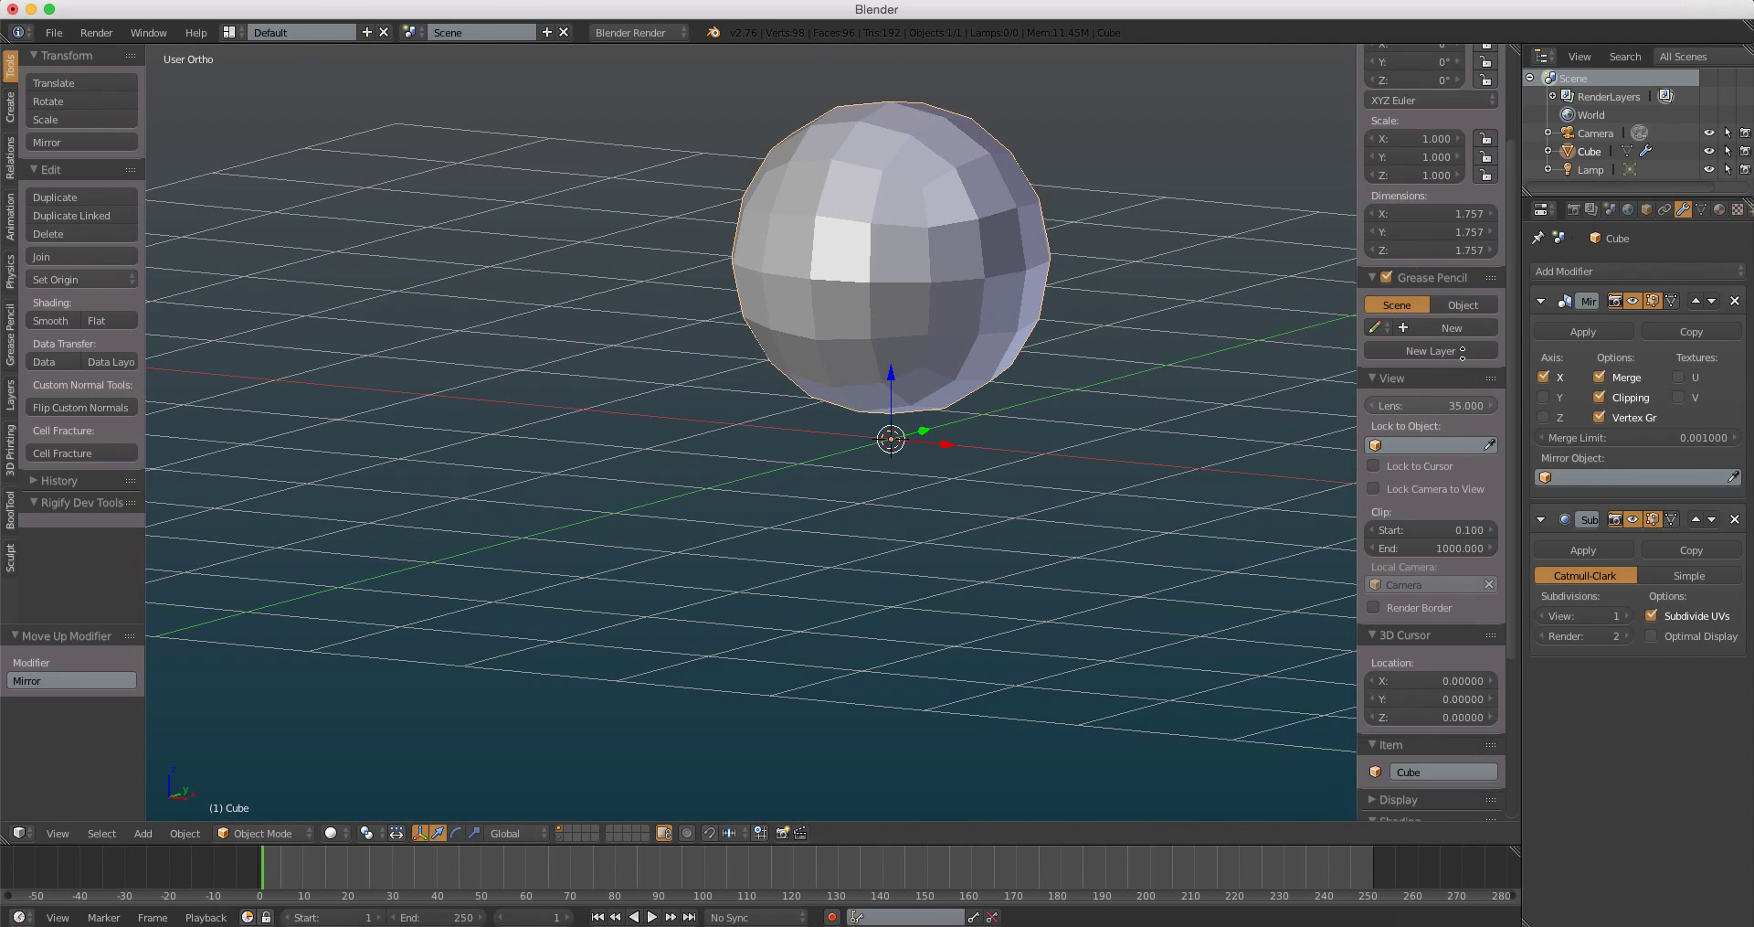
{"action": "scroll", "coordinate": [1428, 366], "scroll_direction": "down", "scroll_amount": 3}
{"action": "scroll", "coordinate": [1428, 293], "scroll_direction": "down", "scroll_amount": 3}
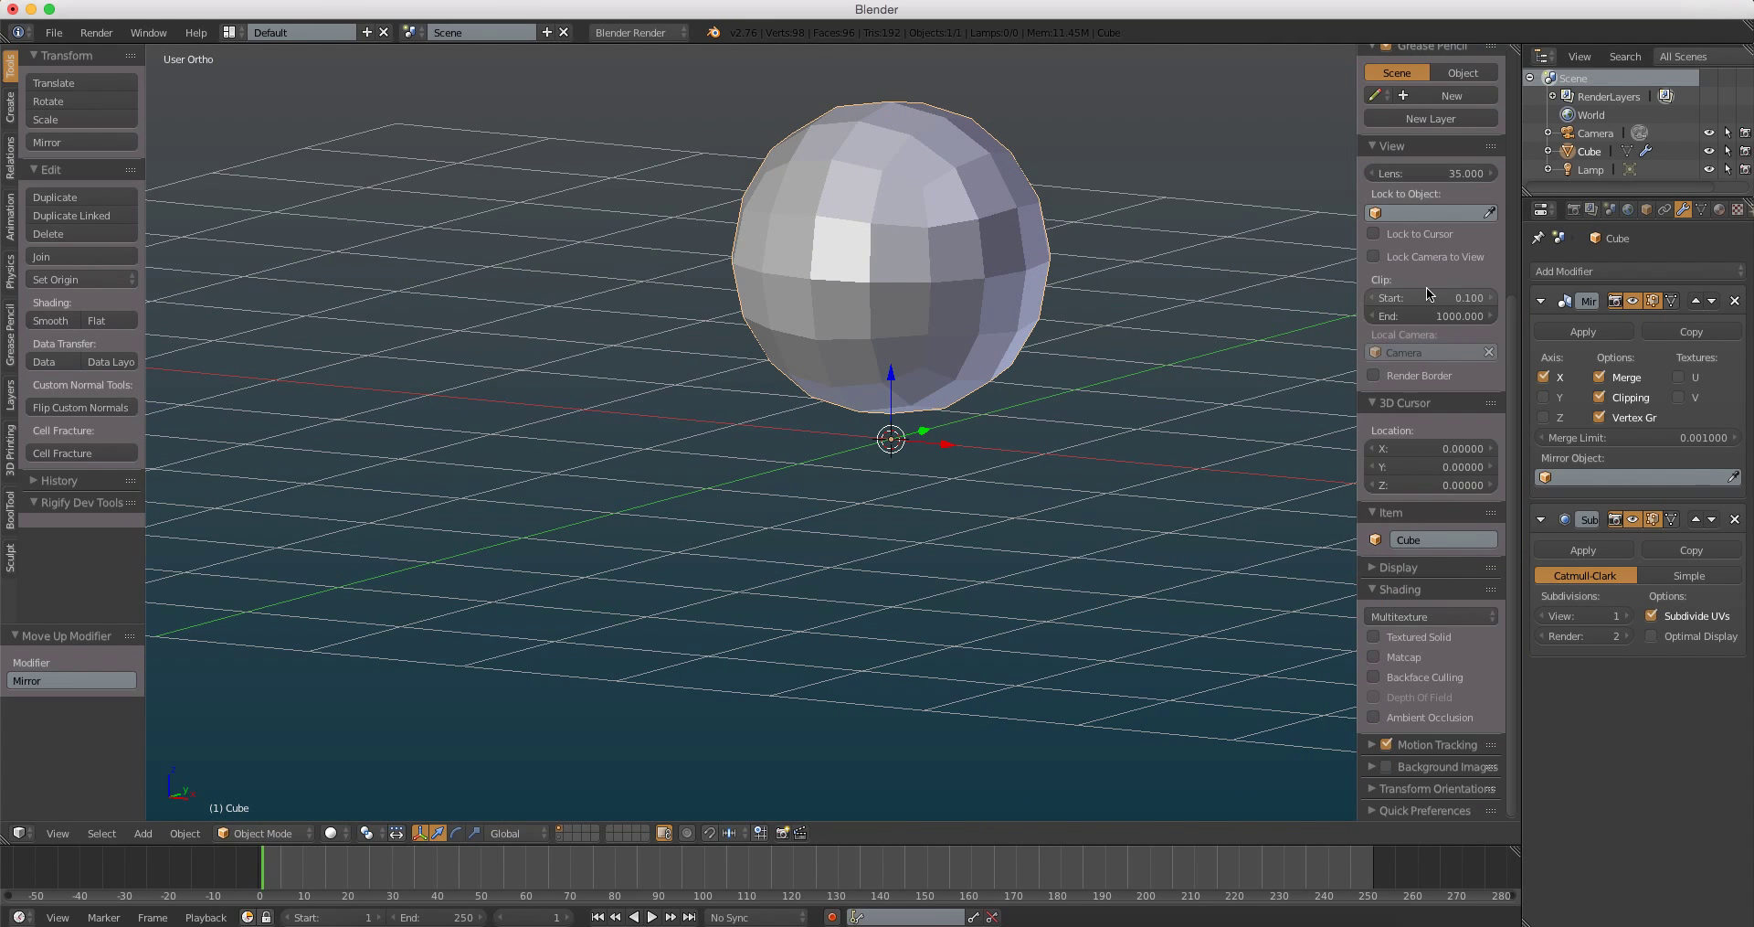
{"action": "left_click", "coordinate": [1389, 811]}
{"action": "scroll", "coordinate": [1398, 731], "scroll_direction": "down", "scroll_amount": 5}
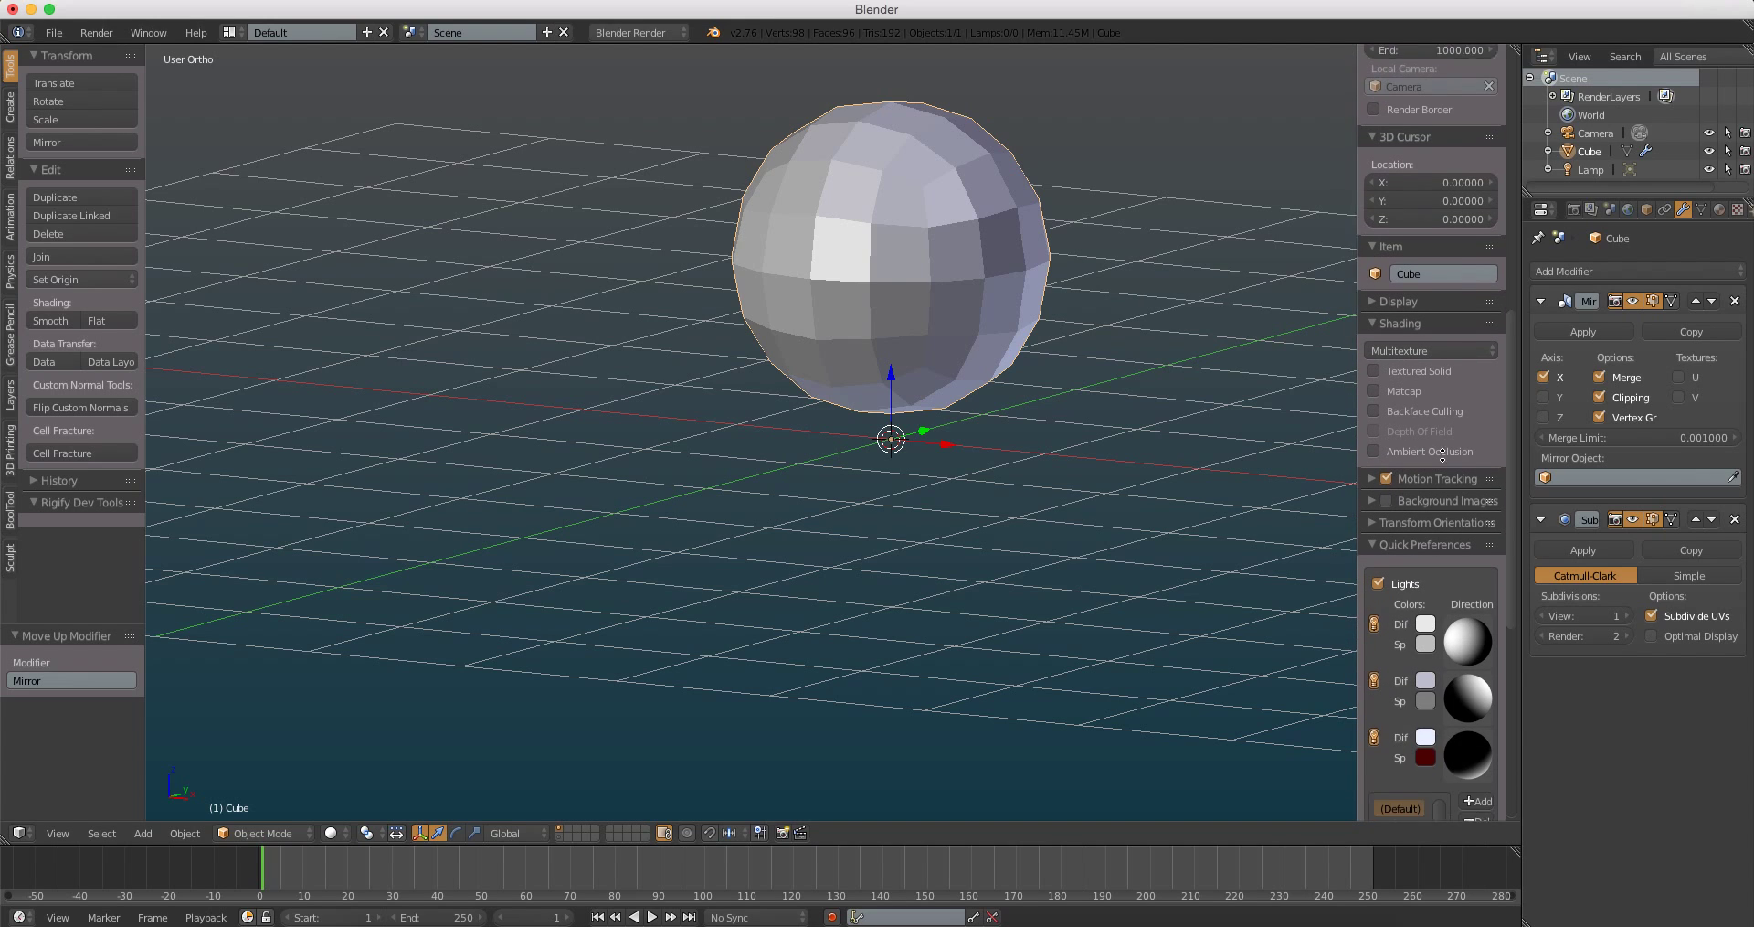
{"action": "scroll", "coordinate": [1417, 605], "scroll_direction": "down", "scroll_amount": 5}
{"action": "scroll", "coordinate": [1421, 548], "scroll_direction": "down", "scroll_amount": 2}
{"action": "scroll", "coordinate": [1427, 498], "scroll_direction": "down", "scroll_amount": 2}
{"action": "left_click", "coordinate": [1426, 501]}
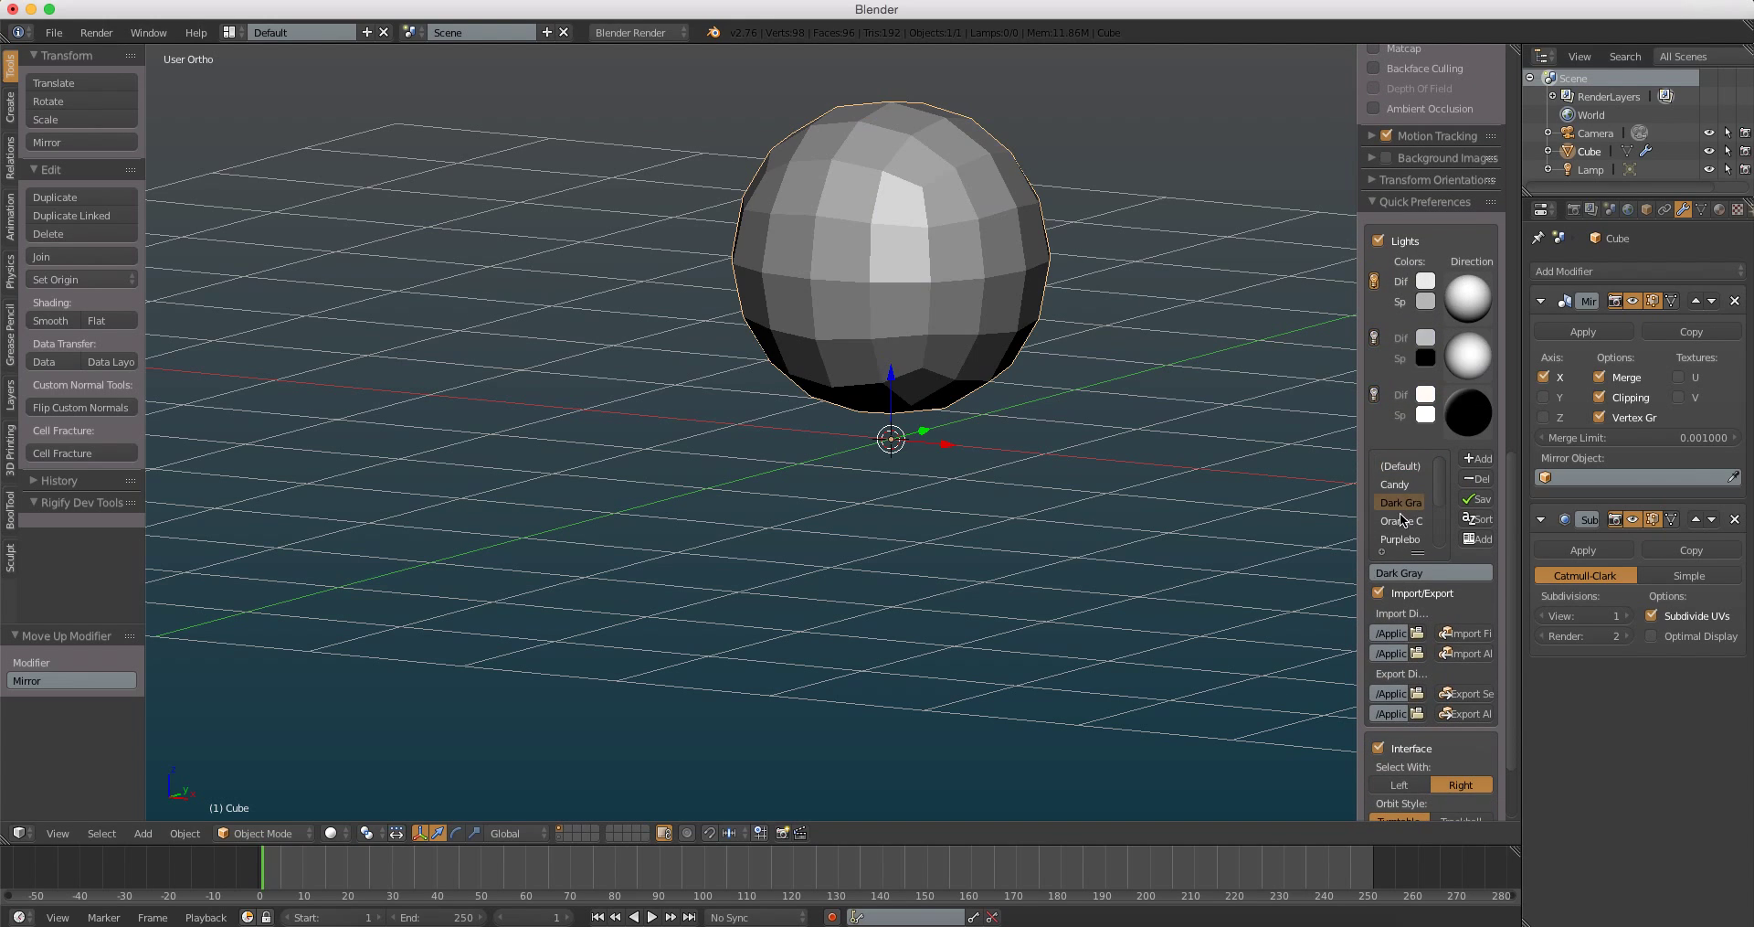
{"action": "scroll", "coordinate": [1427, 548], "scroll_direction": "up", "scroll_amount": 1}
{"action": "scroll", "coordinate": [1428, 658], "scroll_direction": "up", "scroll_amount": 9}
{"action": "left_click", "coordinate": [1382, 596]}
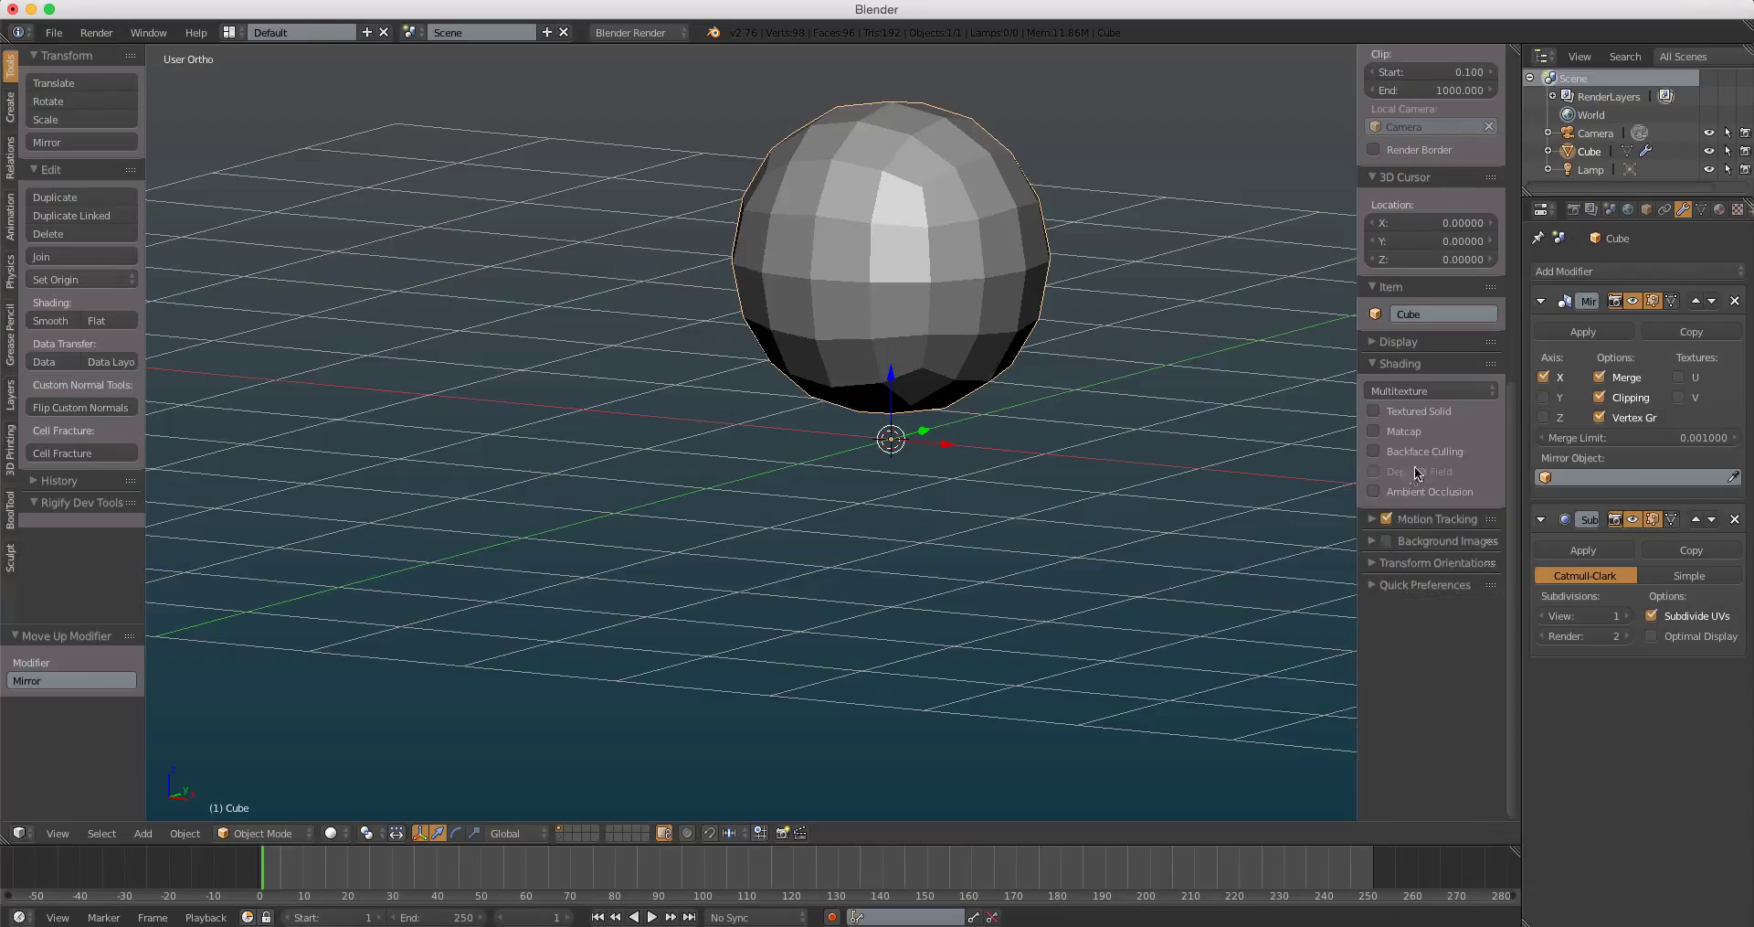
Step: Hide the grid floor and the X and Y axis lines, then close the sidebar
{"action": "scroll", "coordinate": [1394, 589], "scroll_direction": "up", "scroll_amount": 3}
{"action": "scroll", "coordinate": [1396, 585], "scroll_direction": "up", "scroll_amount": 3}
{"action": "left_click", "coordinate": [1398, 581]}
{"action": "scroll", "coordinate": [1422, 503], "scroll_direction": "down", "scroll_amount": 3}
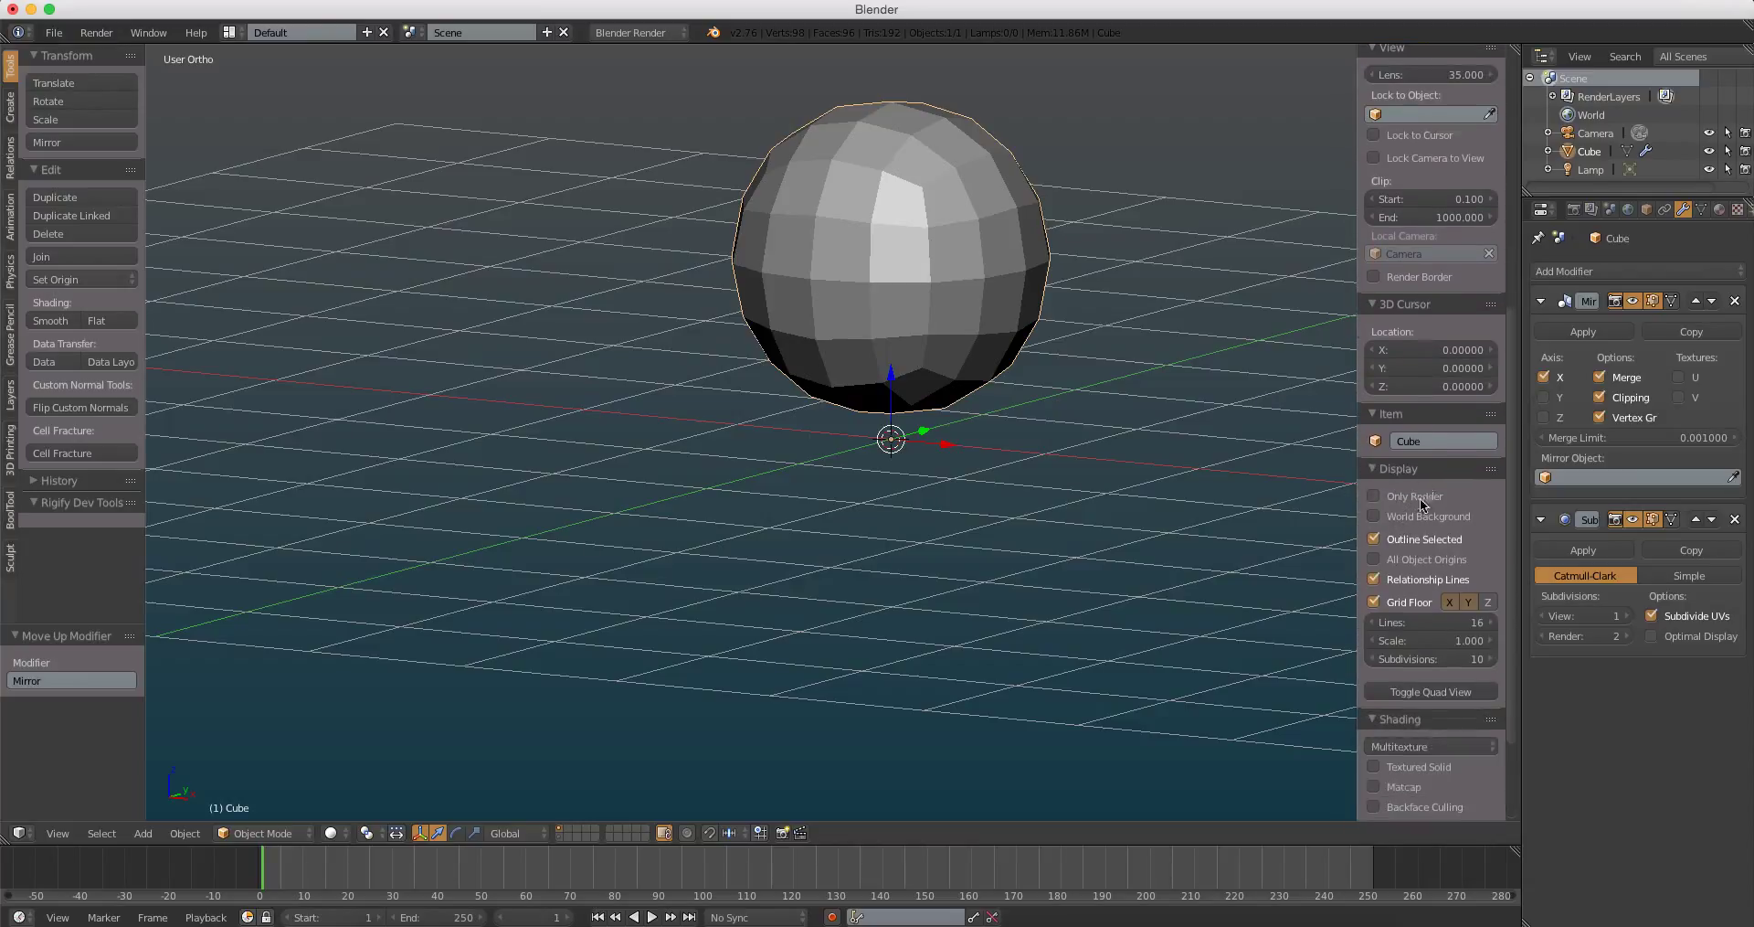
{"action": "left_click", "coordinate": [1407, 606]}
{"action": "left_click", "coordinate": [1449, 601]}
{"action": "left_click", "coordinate": [1468, 601]}
{"action": "key", "text": "n"}
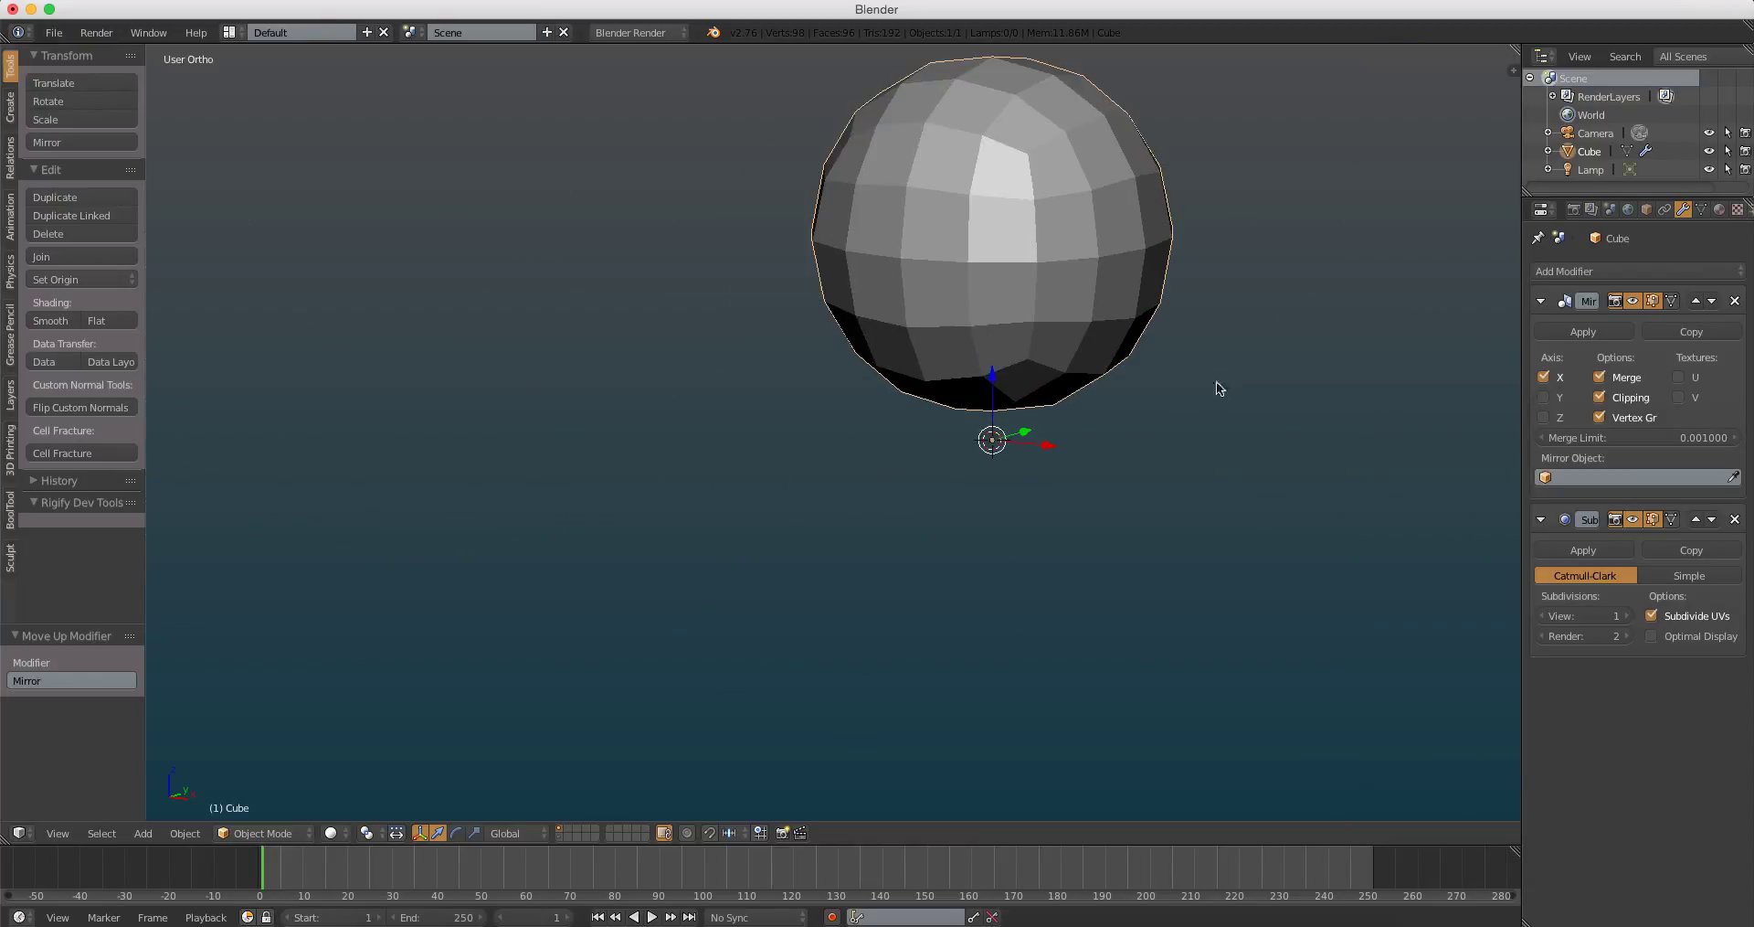
Step: View the sphere from the front and collapse the timeline to enlarge the 3D view
{"action": "mouse_move", "coordinate": [1215, 381]}
{"action": "middle_mouse_down"}
{"action": "mouse_move", "coordinate": [993, 280]}
{"action": "mouse_move", "coordinate": [943, 375]}
{"action": "middle_mouse_up"}
{"action": "key", "text": "KP_1"}
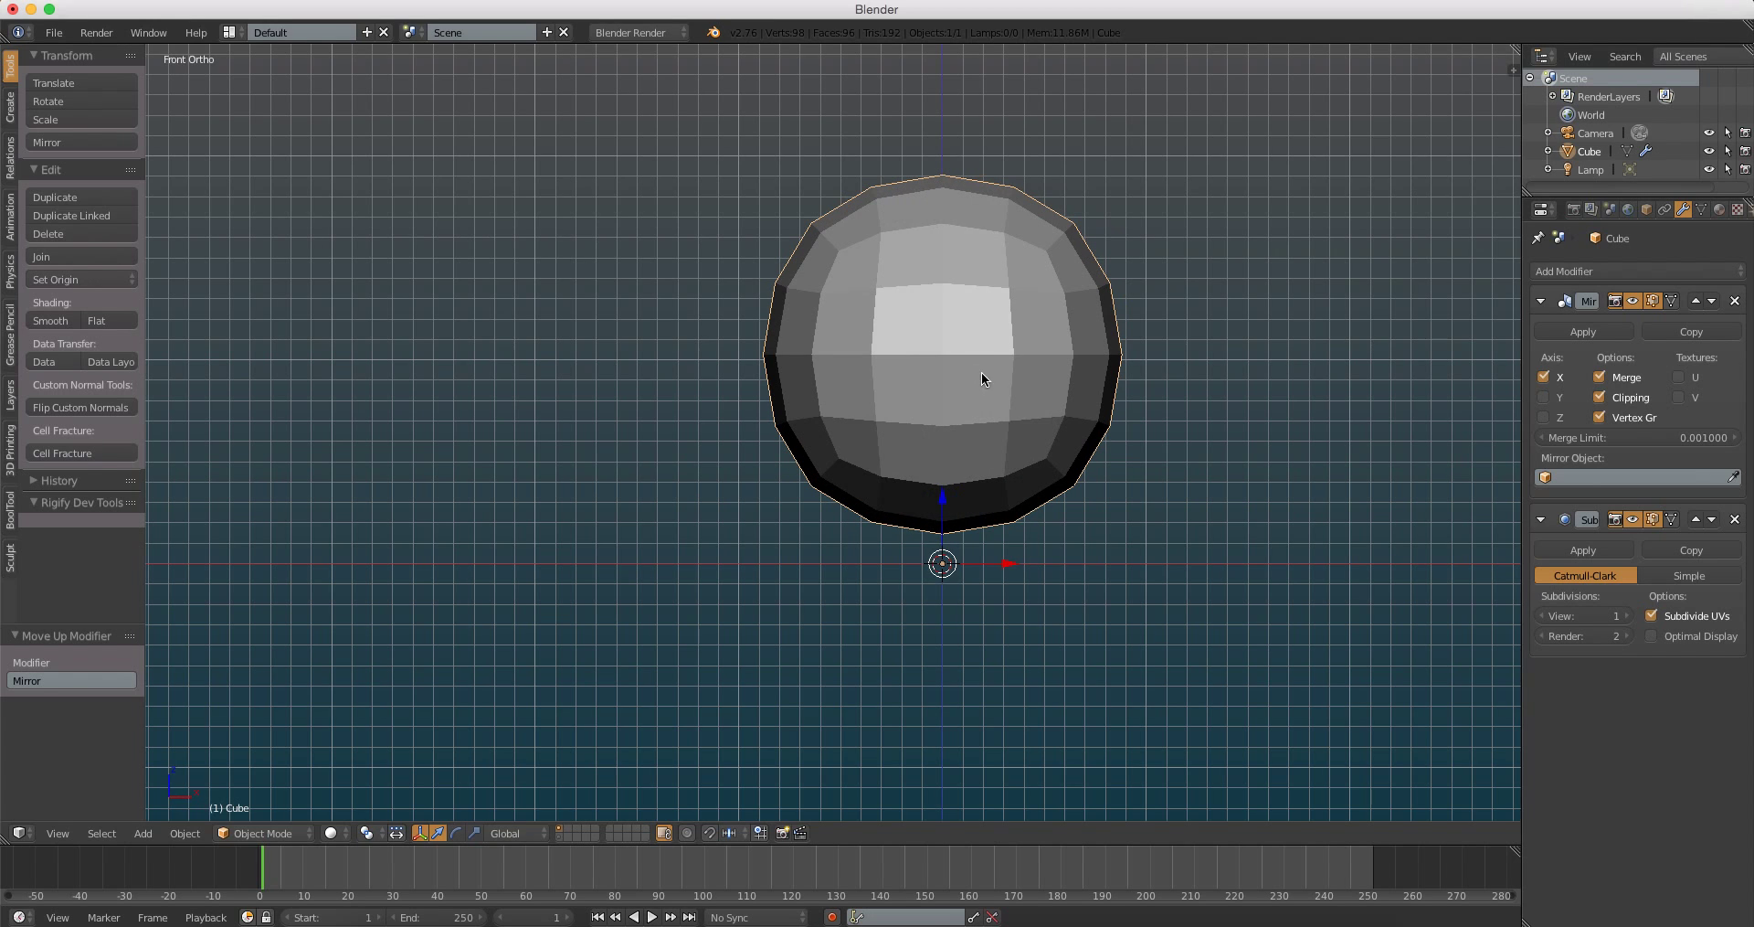
{"action": "key", "text": "t"}
{"action": "middle_click_drag", "start_coordinate": [910, 448], "coordinate": [912, 476], "text": "shift"}
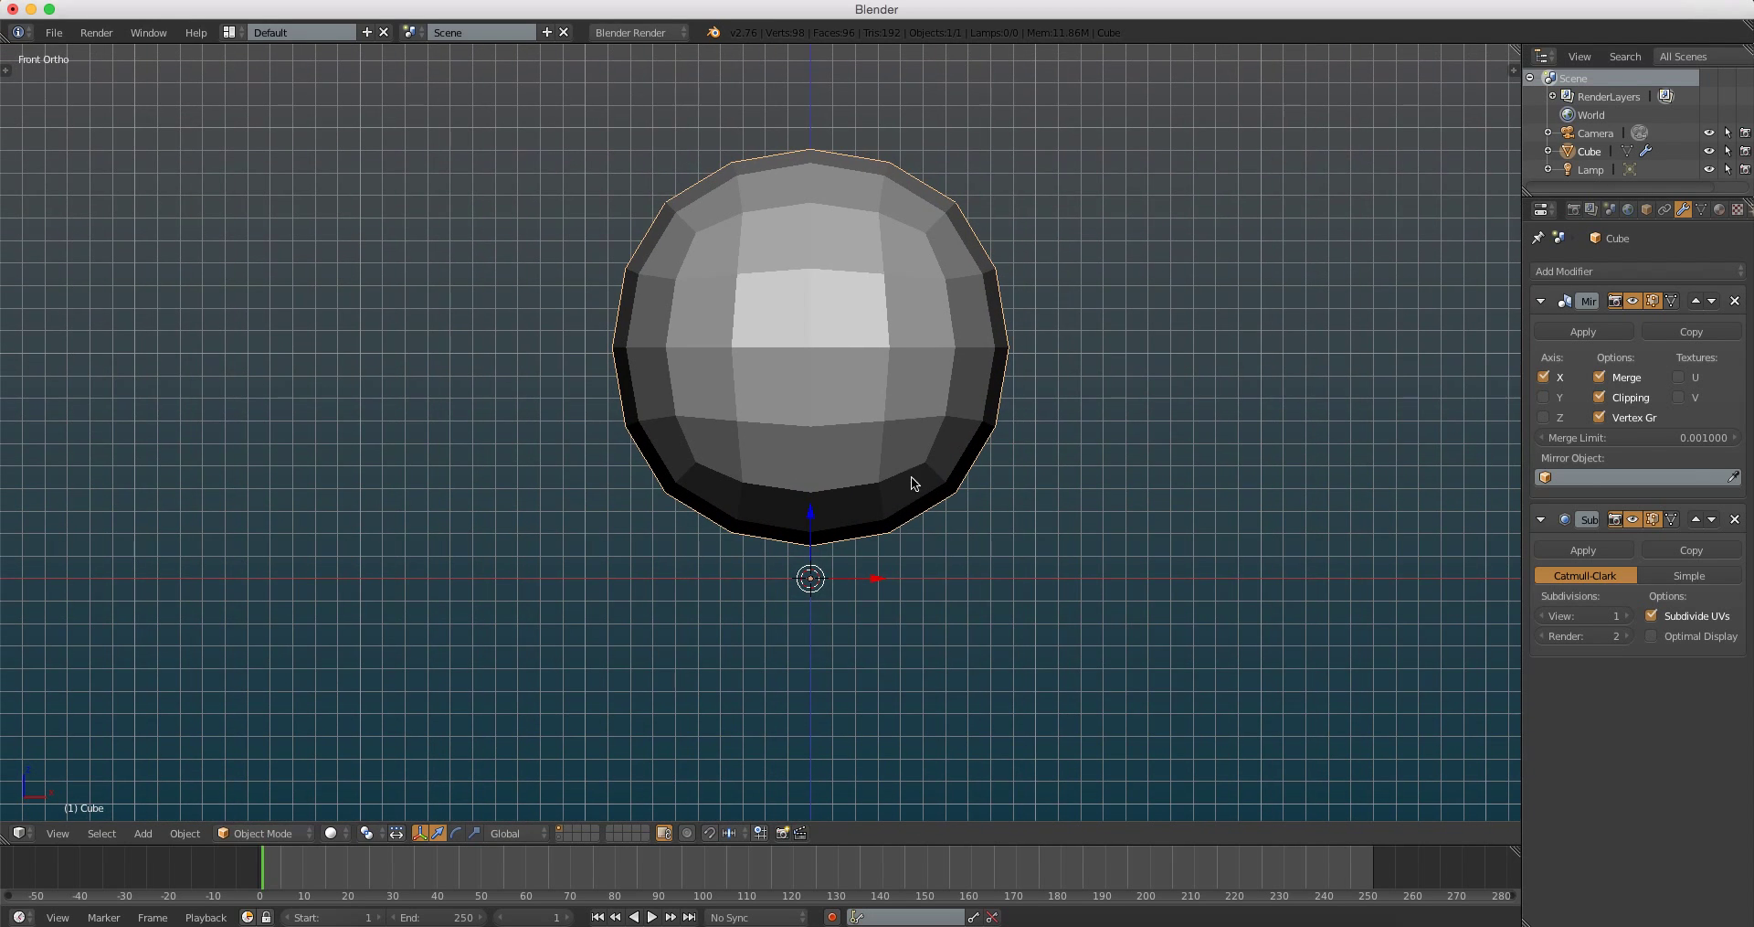
{"action": "left_click_drag", "start_coordinate": [979, 842], "coordinate": [979, 903]}
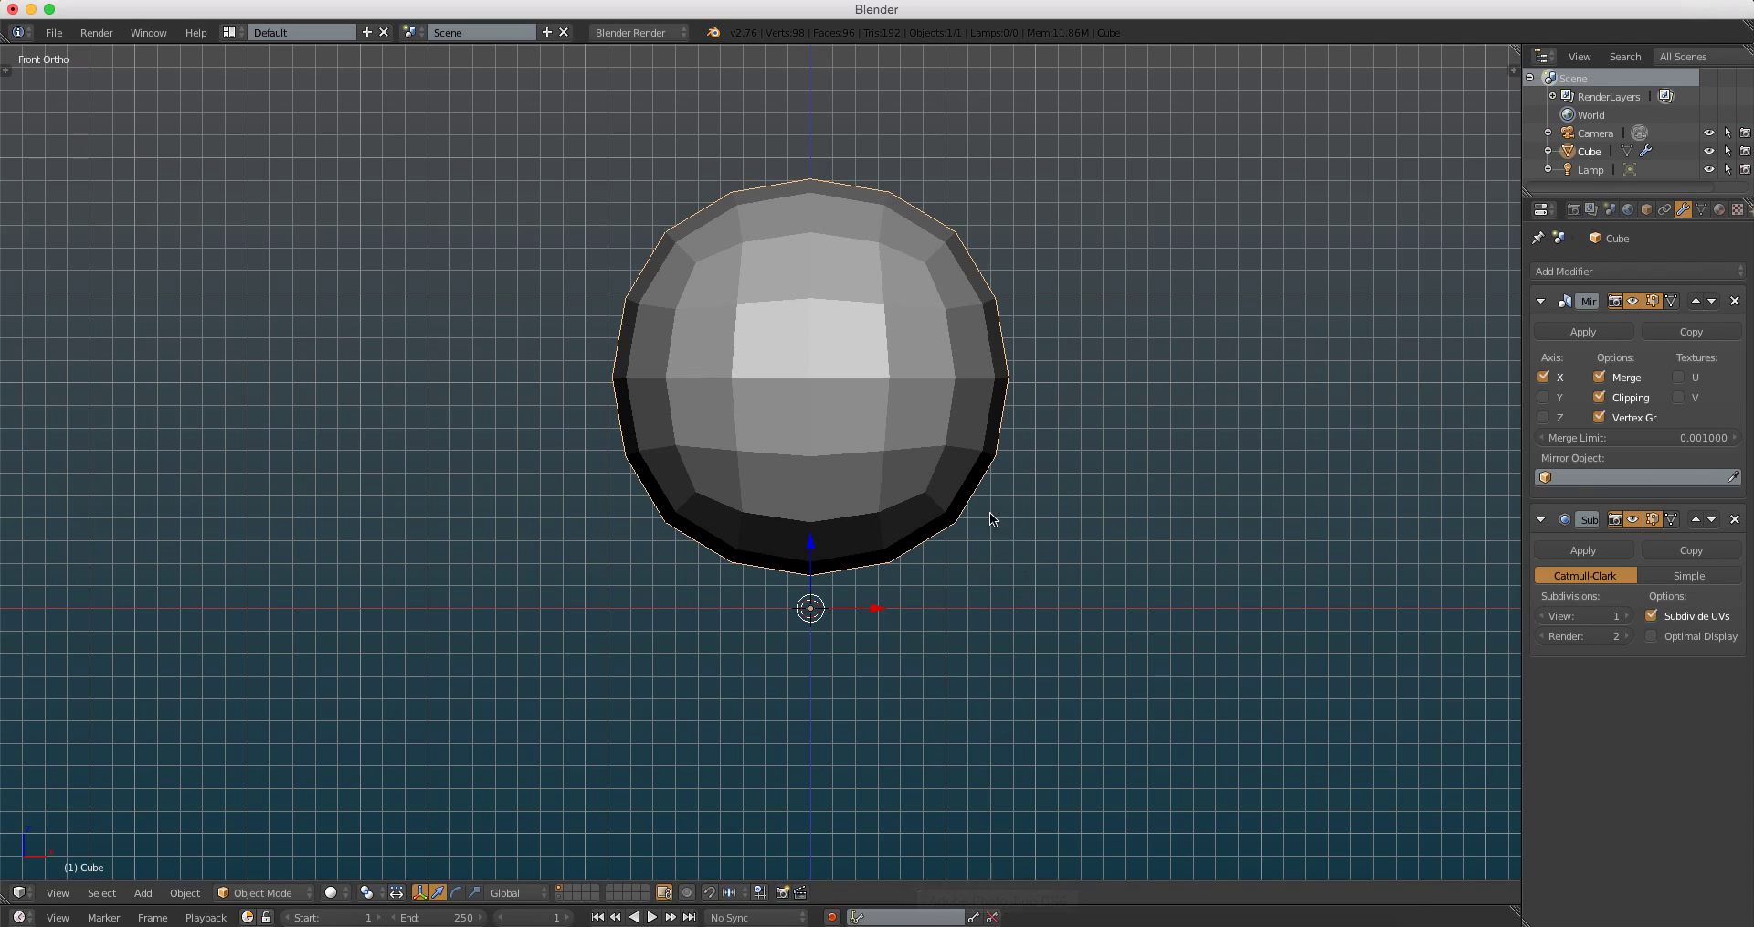
{"action": "middle_click_drag", "start_coordinate": [990, 512], "coordinate": [974, 408], "text": "shift"}
{"action": "scroll", "coordinate": [985, 391], "scroll_direction": "down", "scroll_amount": 1}
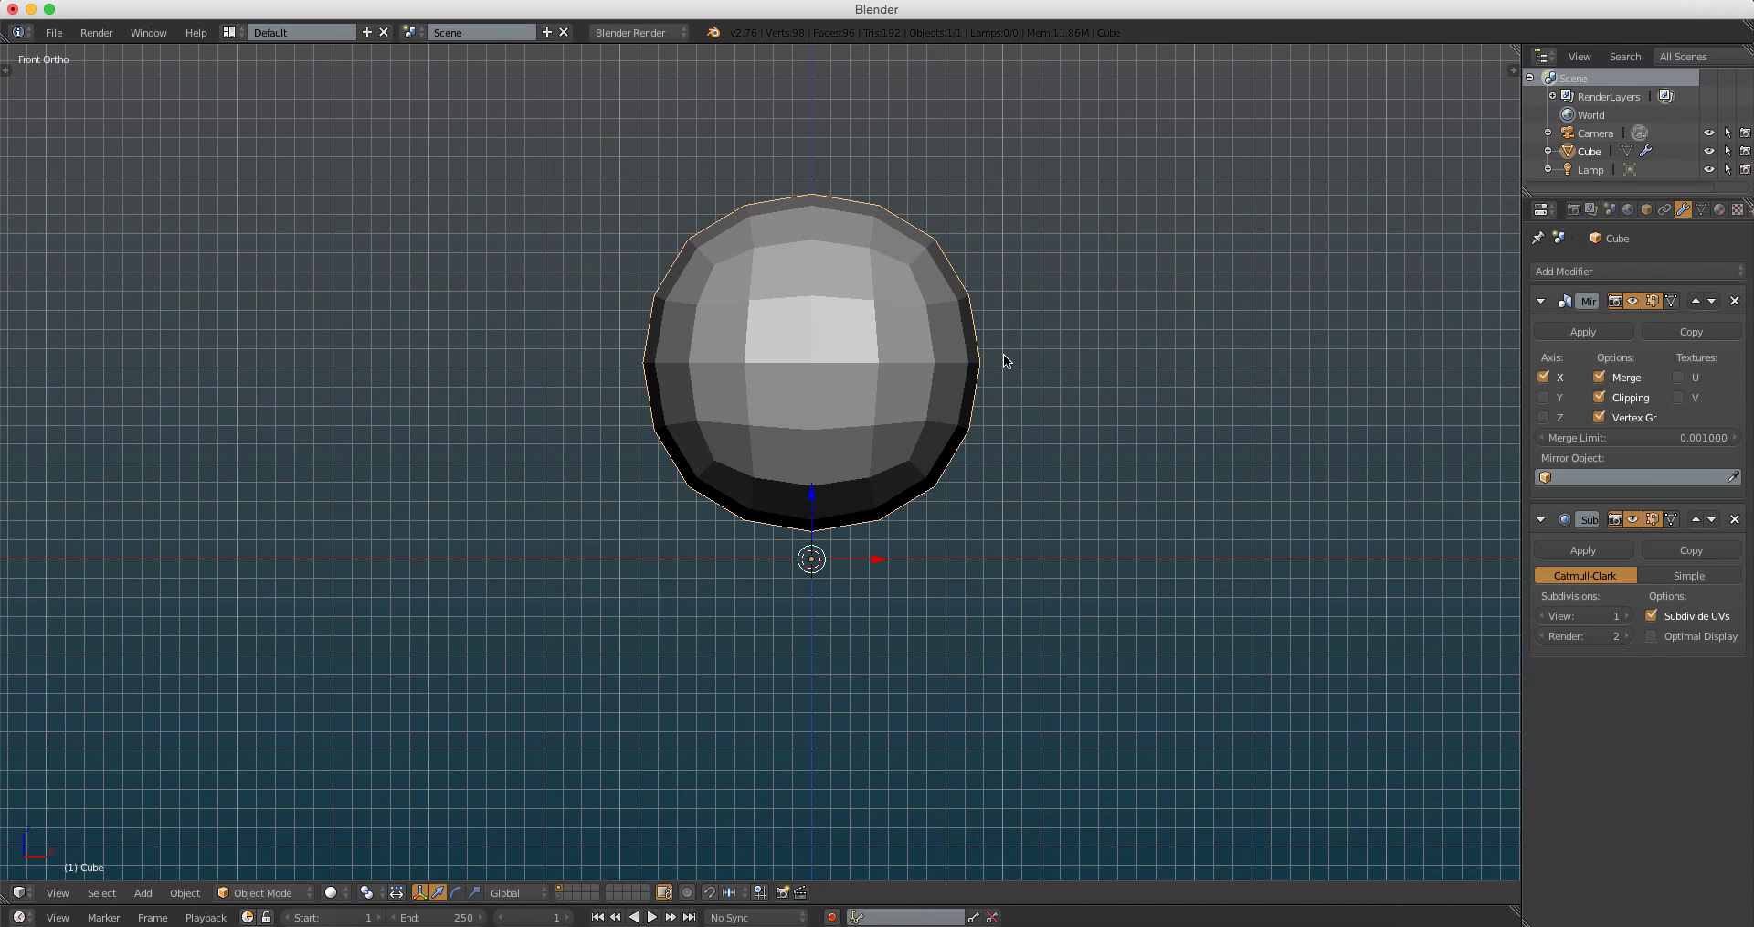
{"action": "key", "text": "Tab"}
Step: In side view, pull the lower-left cage vertices out with proportional falloff
{"action": "middle_click_drag", "start_coordinate": [962, 388], "coordinate": [977, 363], "text": "shift"}
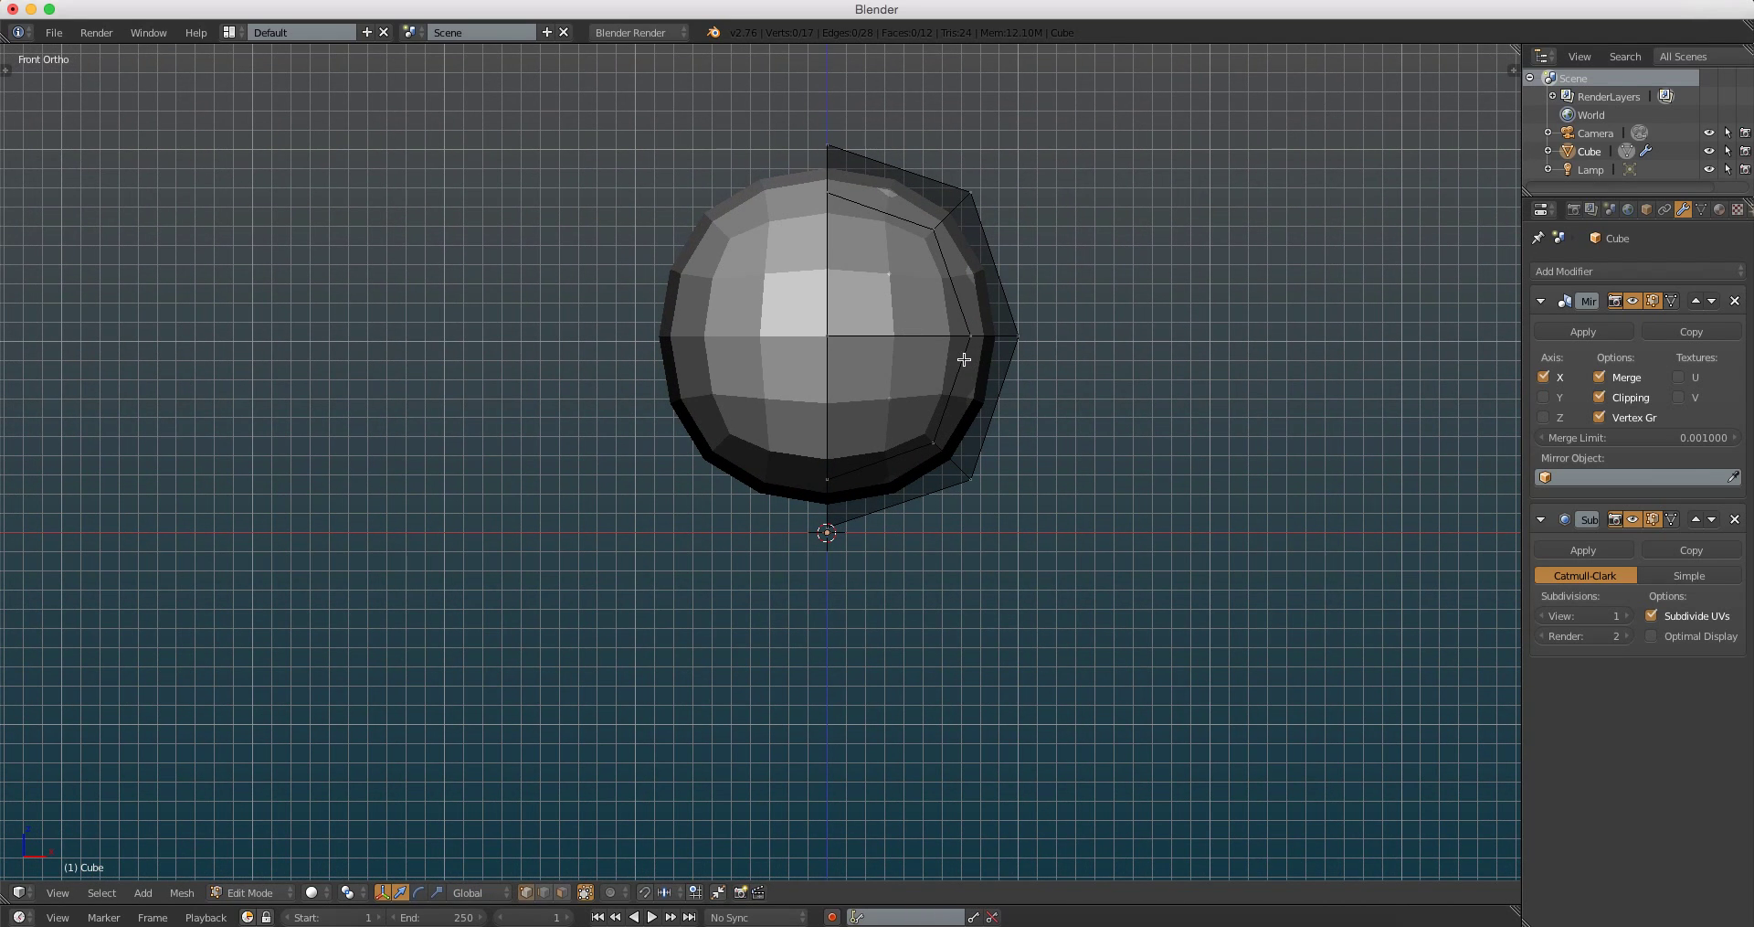
{"action": "key", "text": "KP_3"}
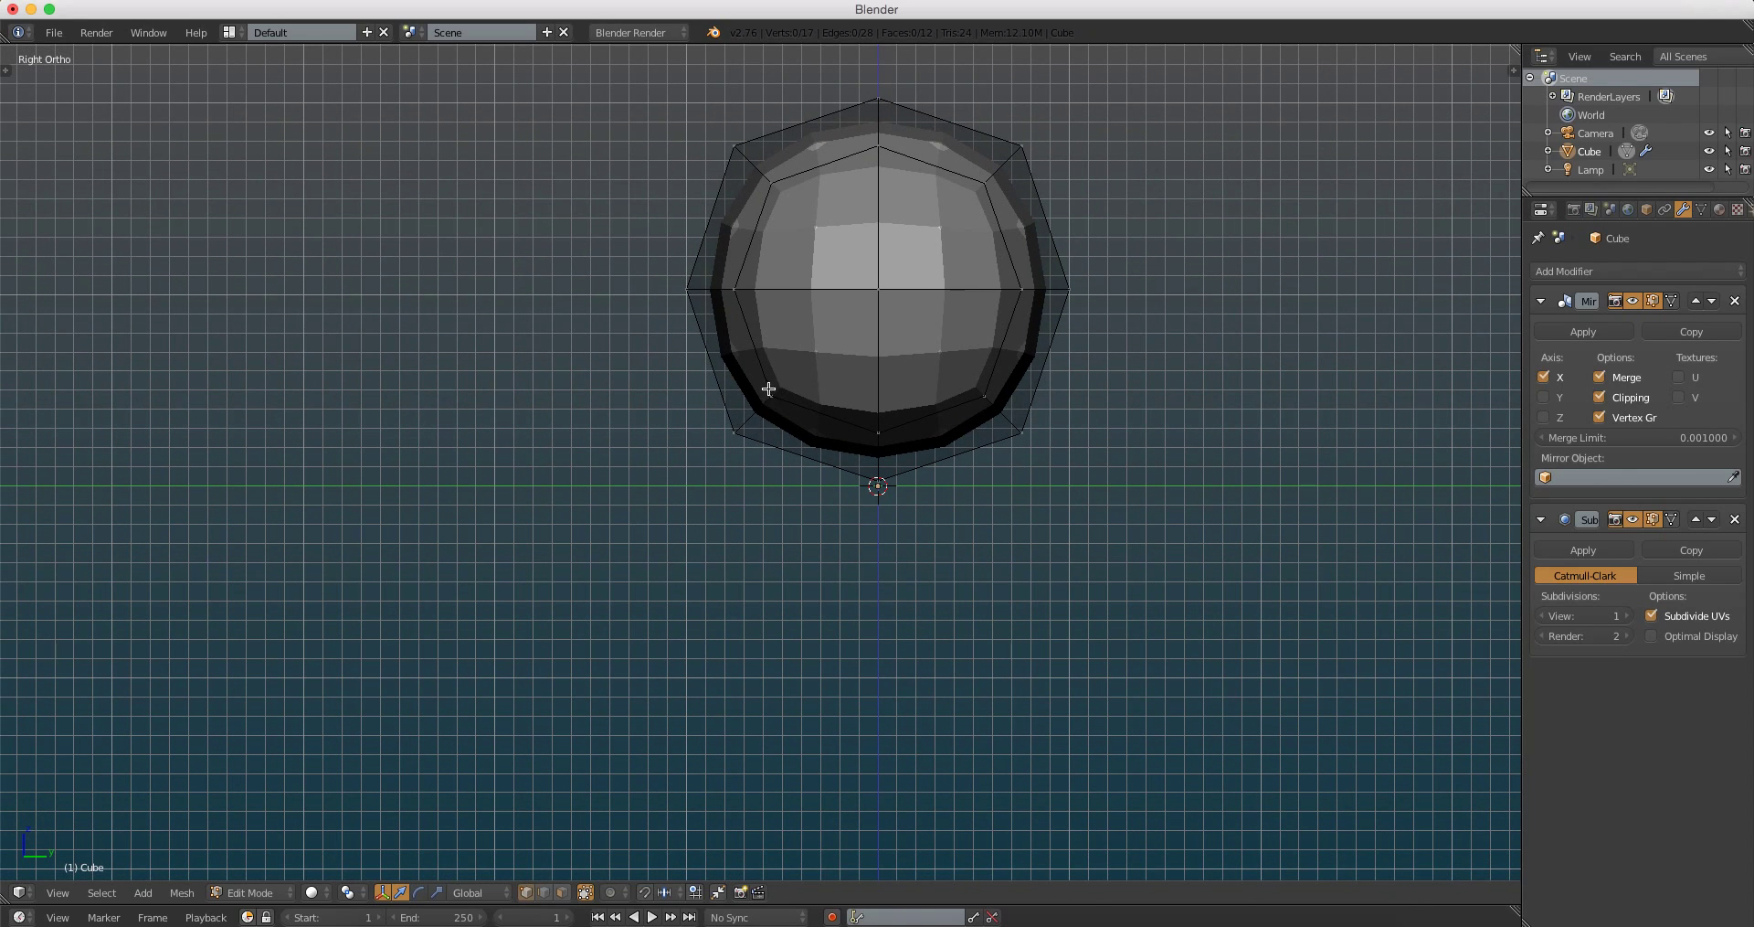
{"action": "left_click_drag", "start_coordinate": [791, 427], "coordinate": [763, 400]}
{"action": "key", "text": "g"}
{"action": "left_click", "coordinate": [809, 433]}
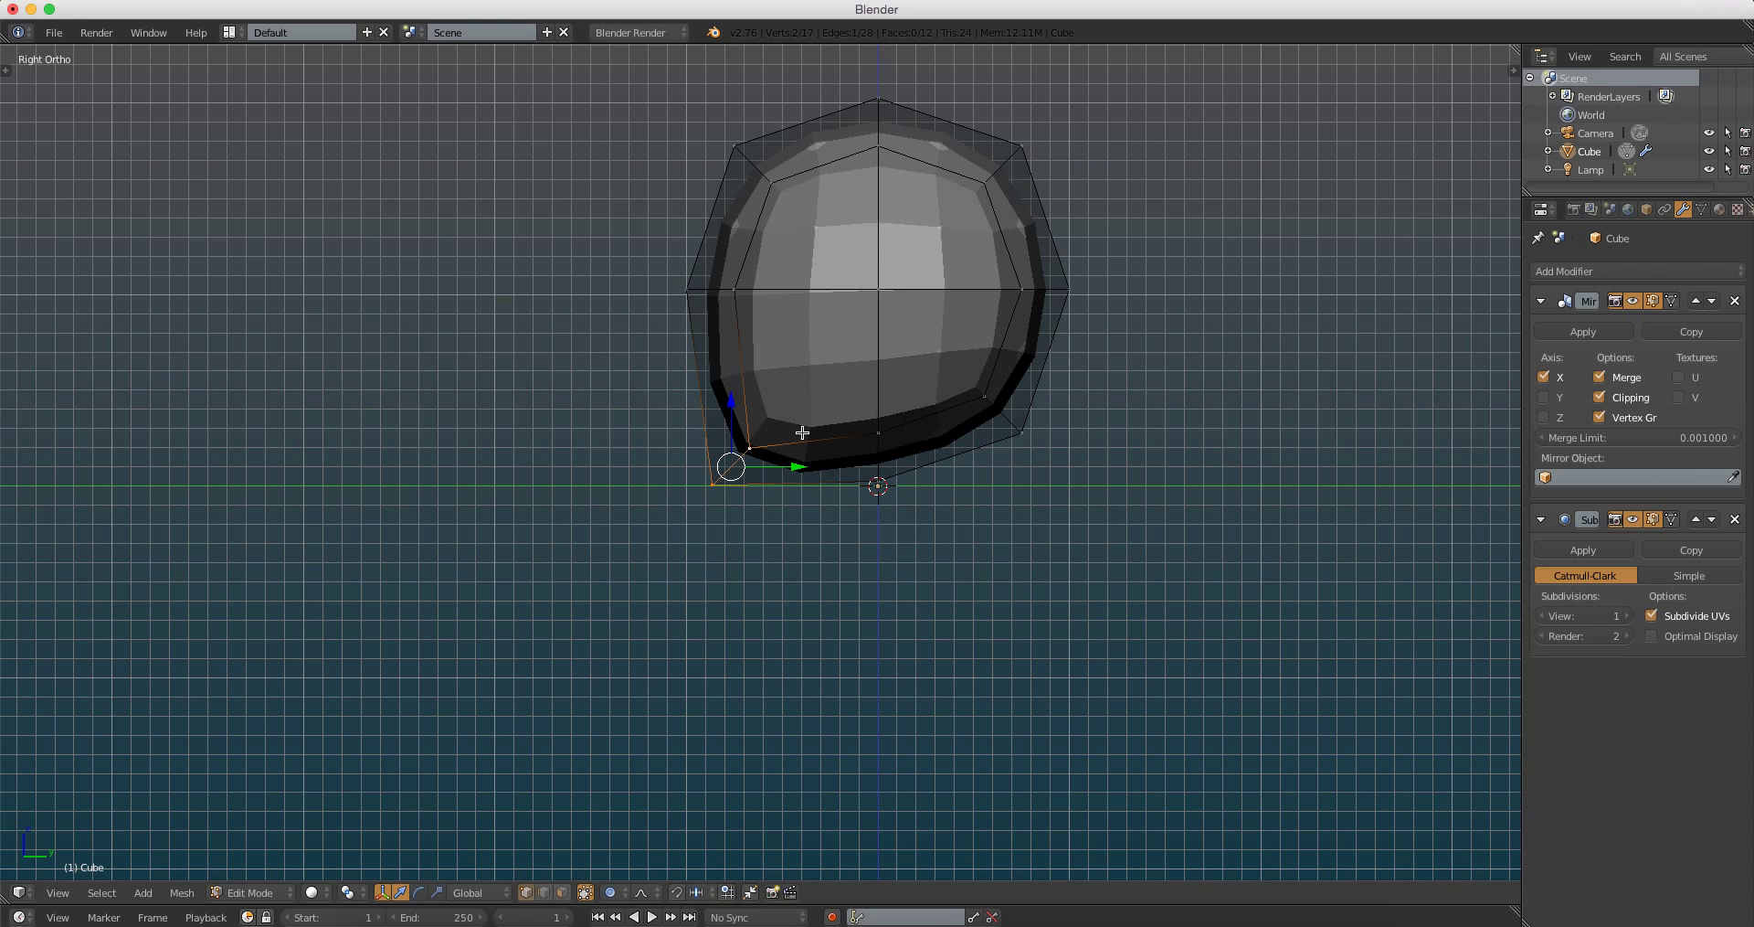
{"action": "key", "text": "g"}
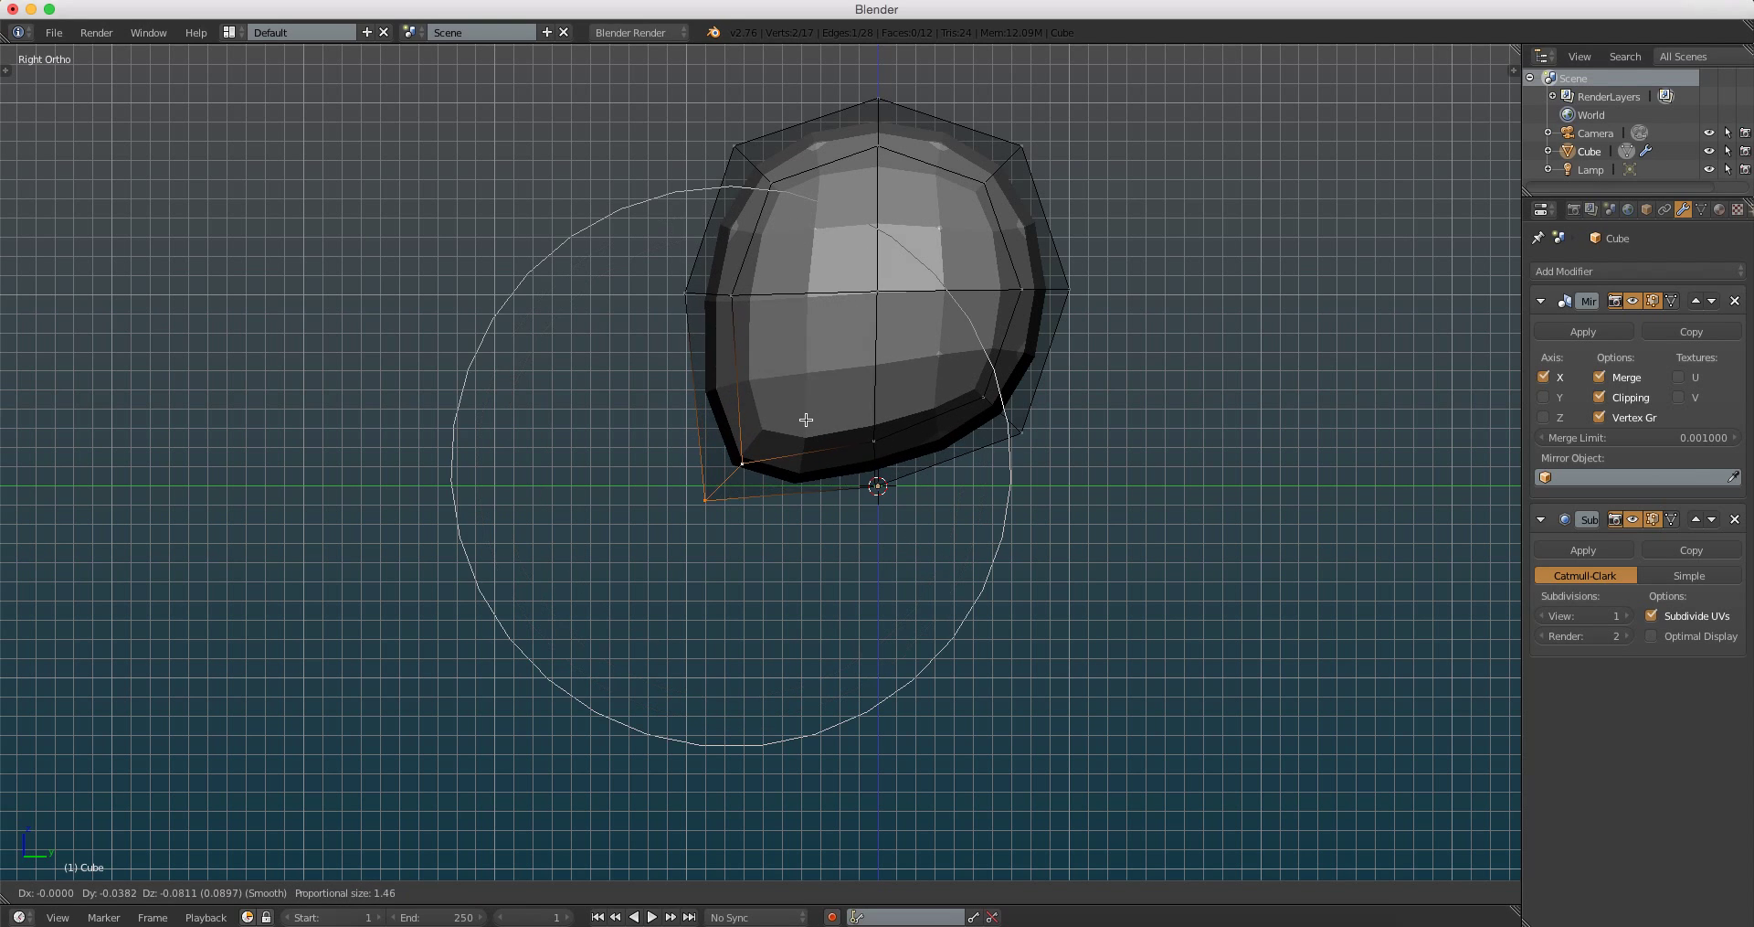
{"action": "left_click", "coordinate": [804, 395]}
{"action": "middle_click_drag", "start_coordinate": [804, 394], "coordinate": [791, 383], "text": "shift"}
Step: Reshape the bottom of the cage and nudge its left edge inward
{"action": "right_click", "coordinate": [842, 407]}
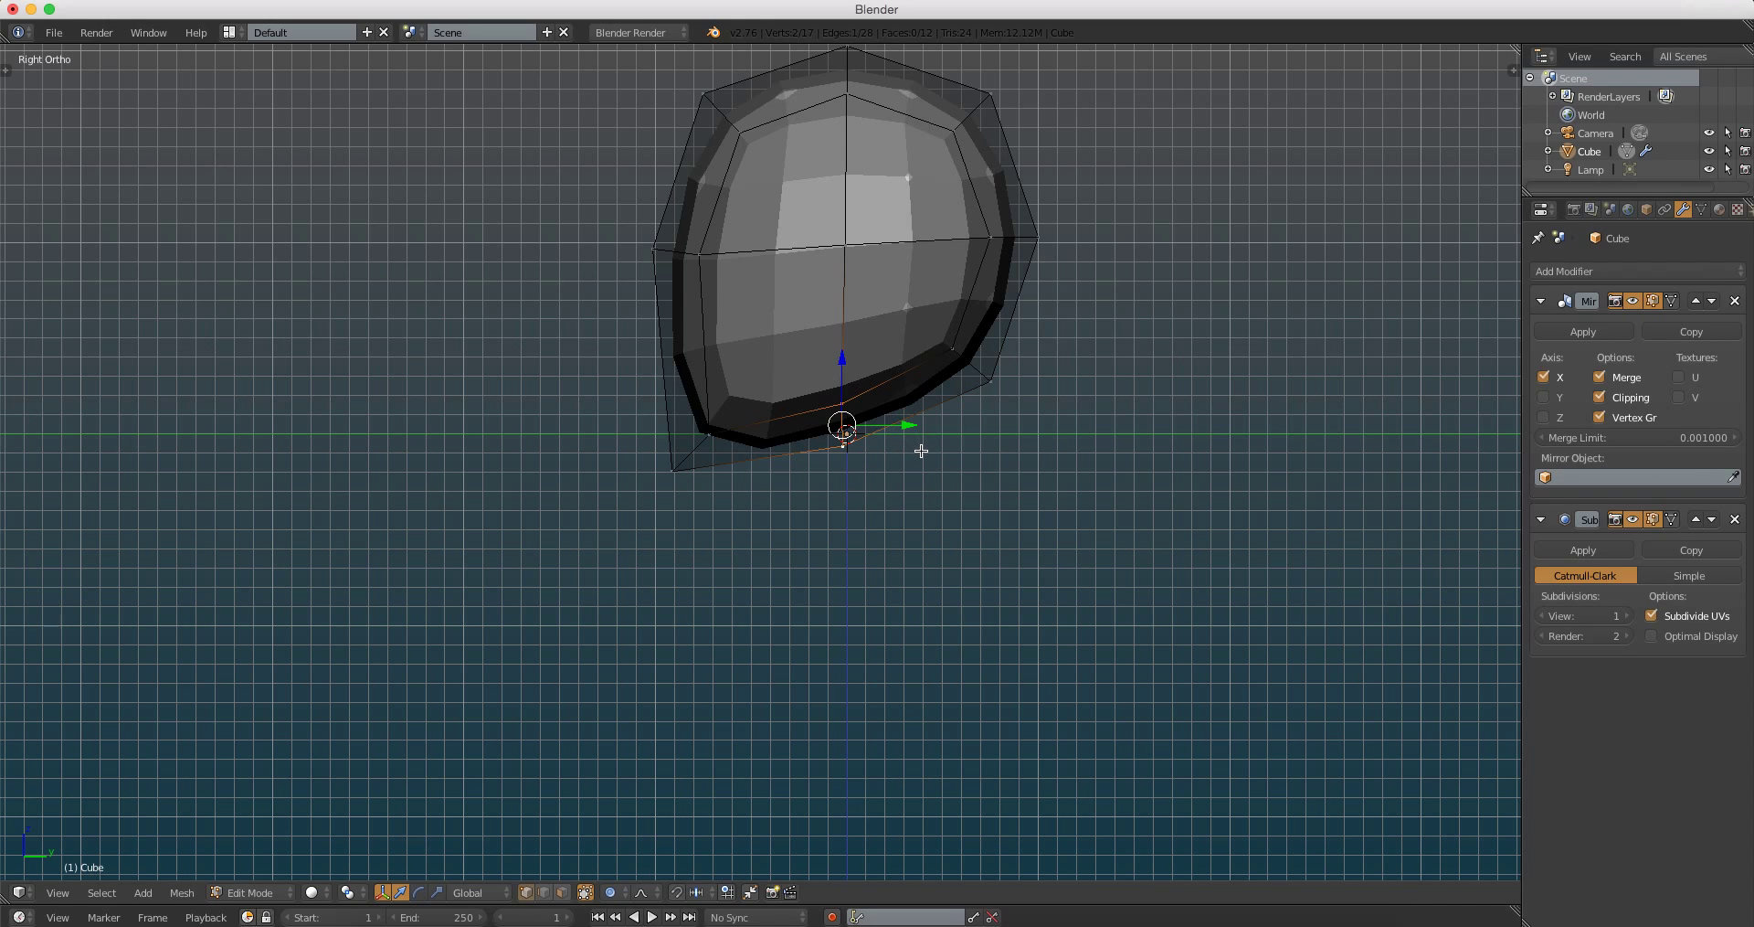
{"action": "key", "text": "g"}
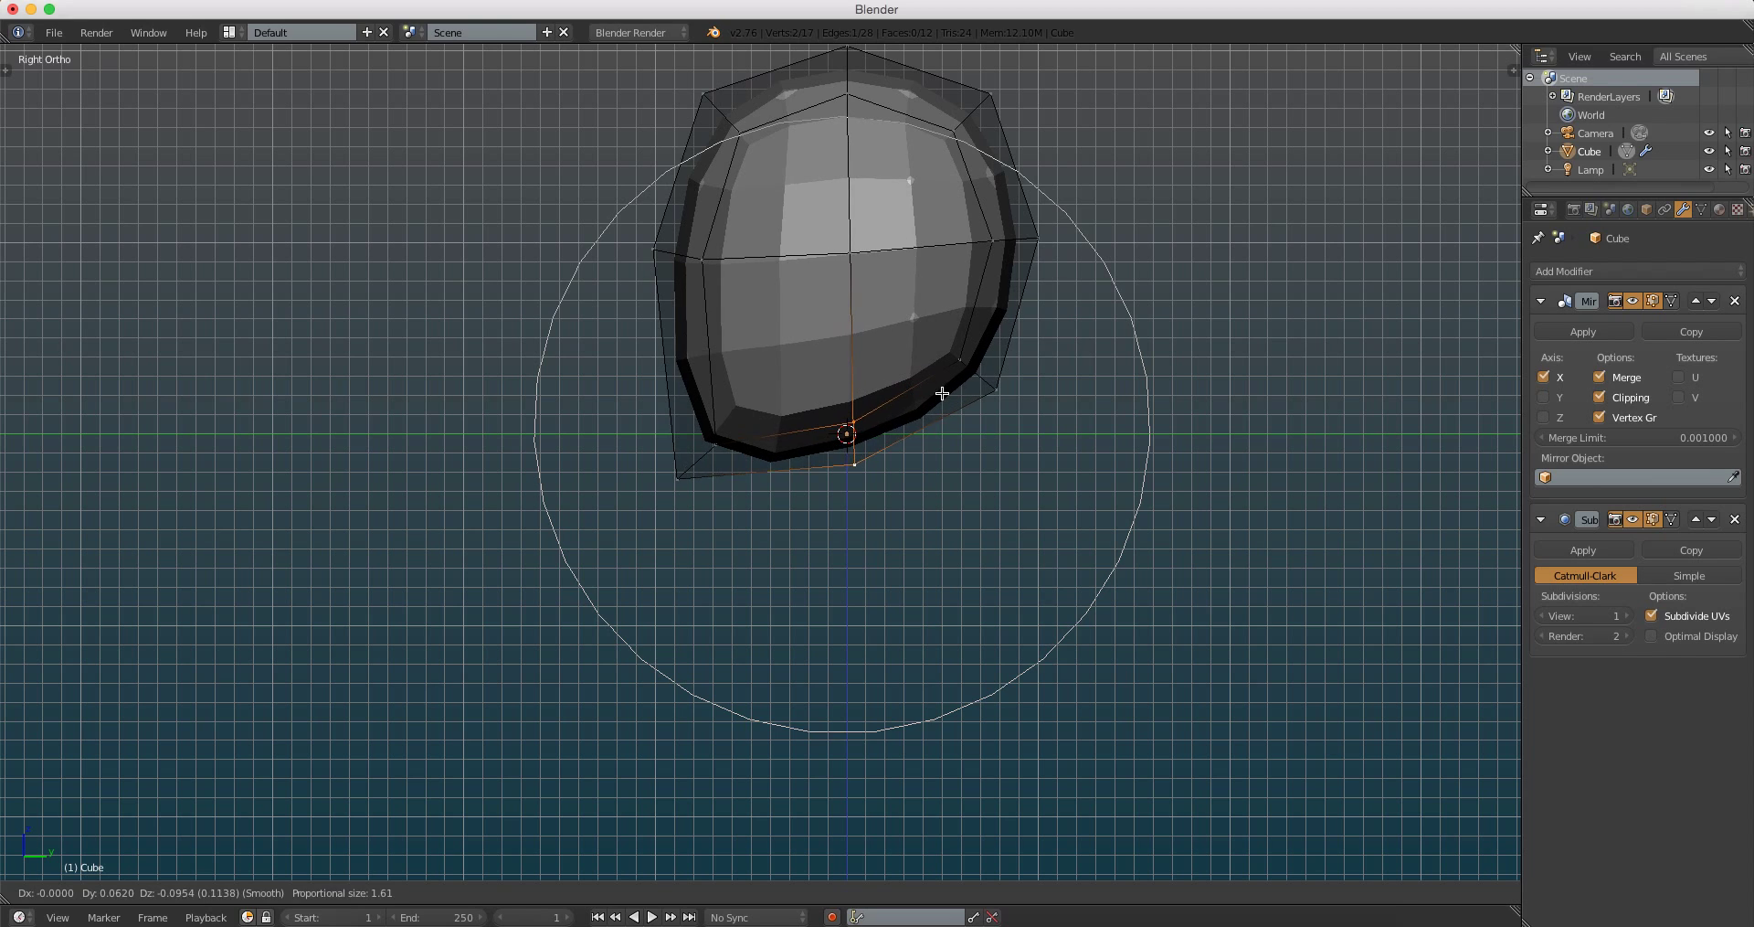
{"action": "left_click", "coordinate": [912, 395]}
{"action": "middle_click_drag", "start_coordinate": [792, 269], "coordinate": [813, 327], "text": "shift"}
{"action": "right_click", "coordinate": [706, 314]}
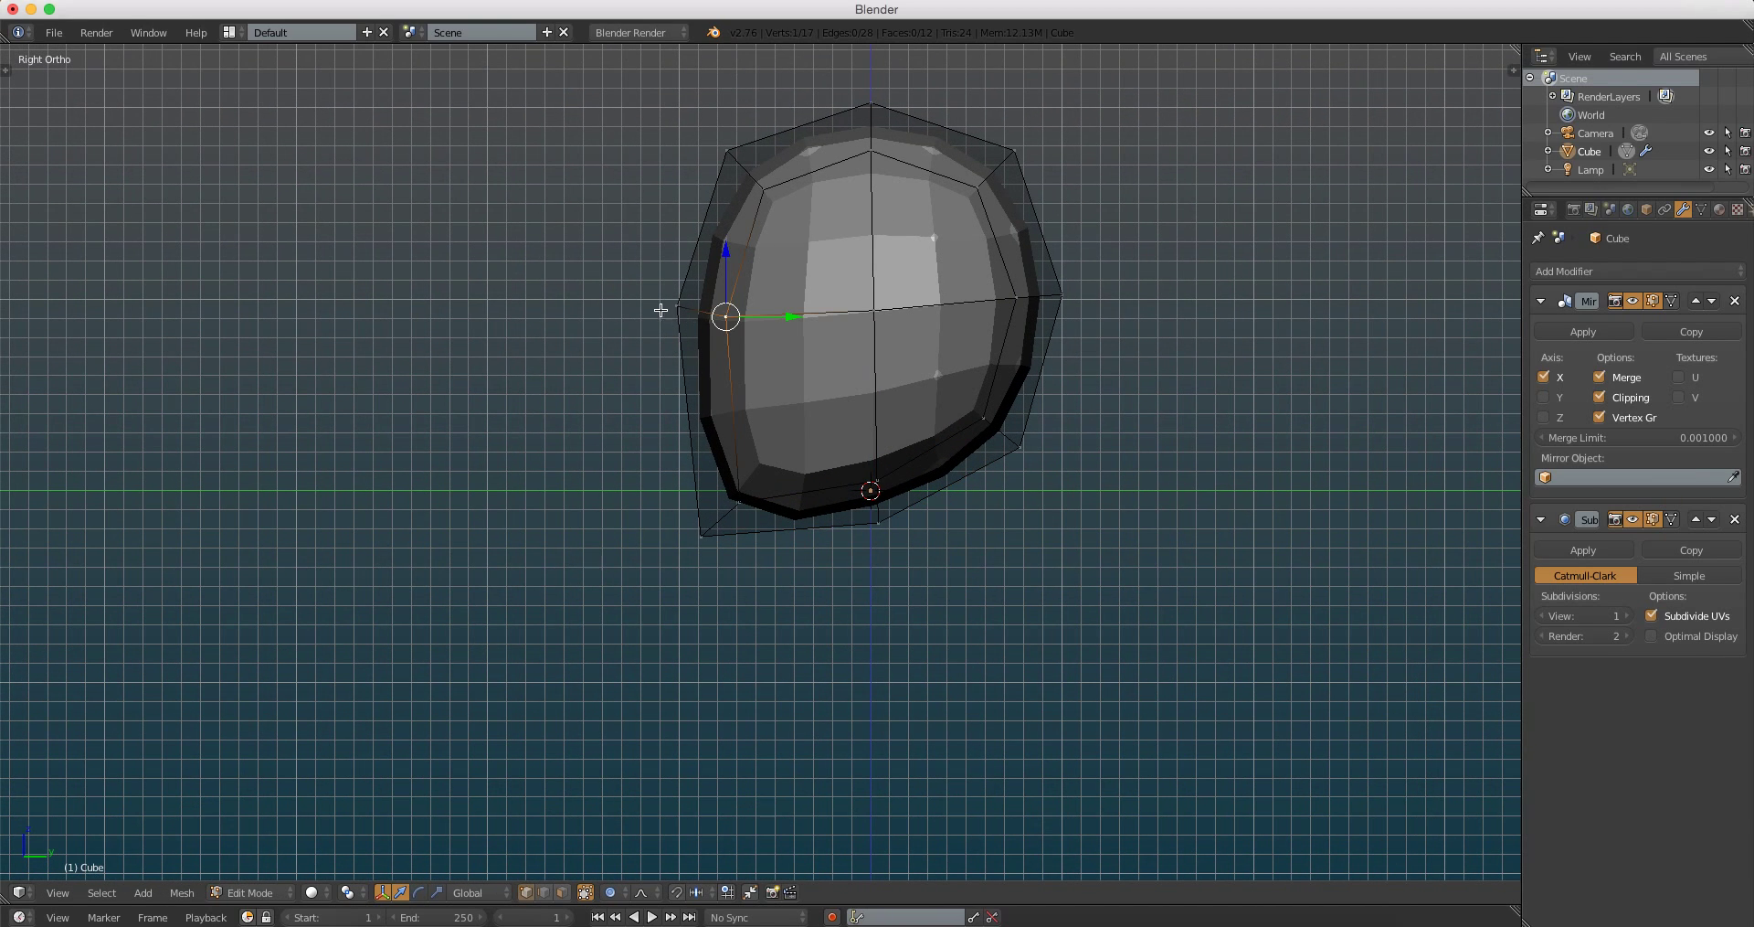
{"action": "key", "text": "g"}
{"action": "left_click", "coordinate": [740, 335]}
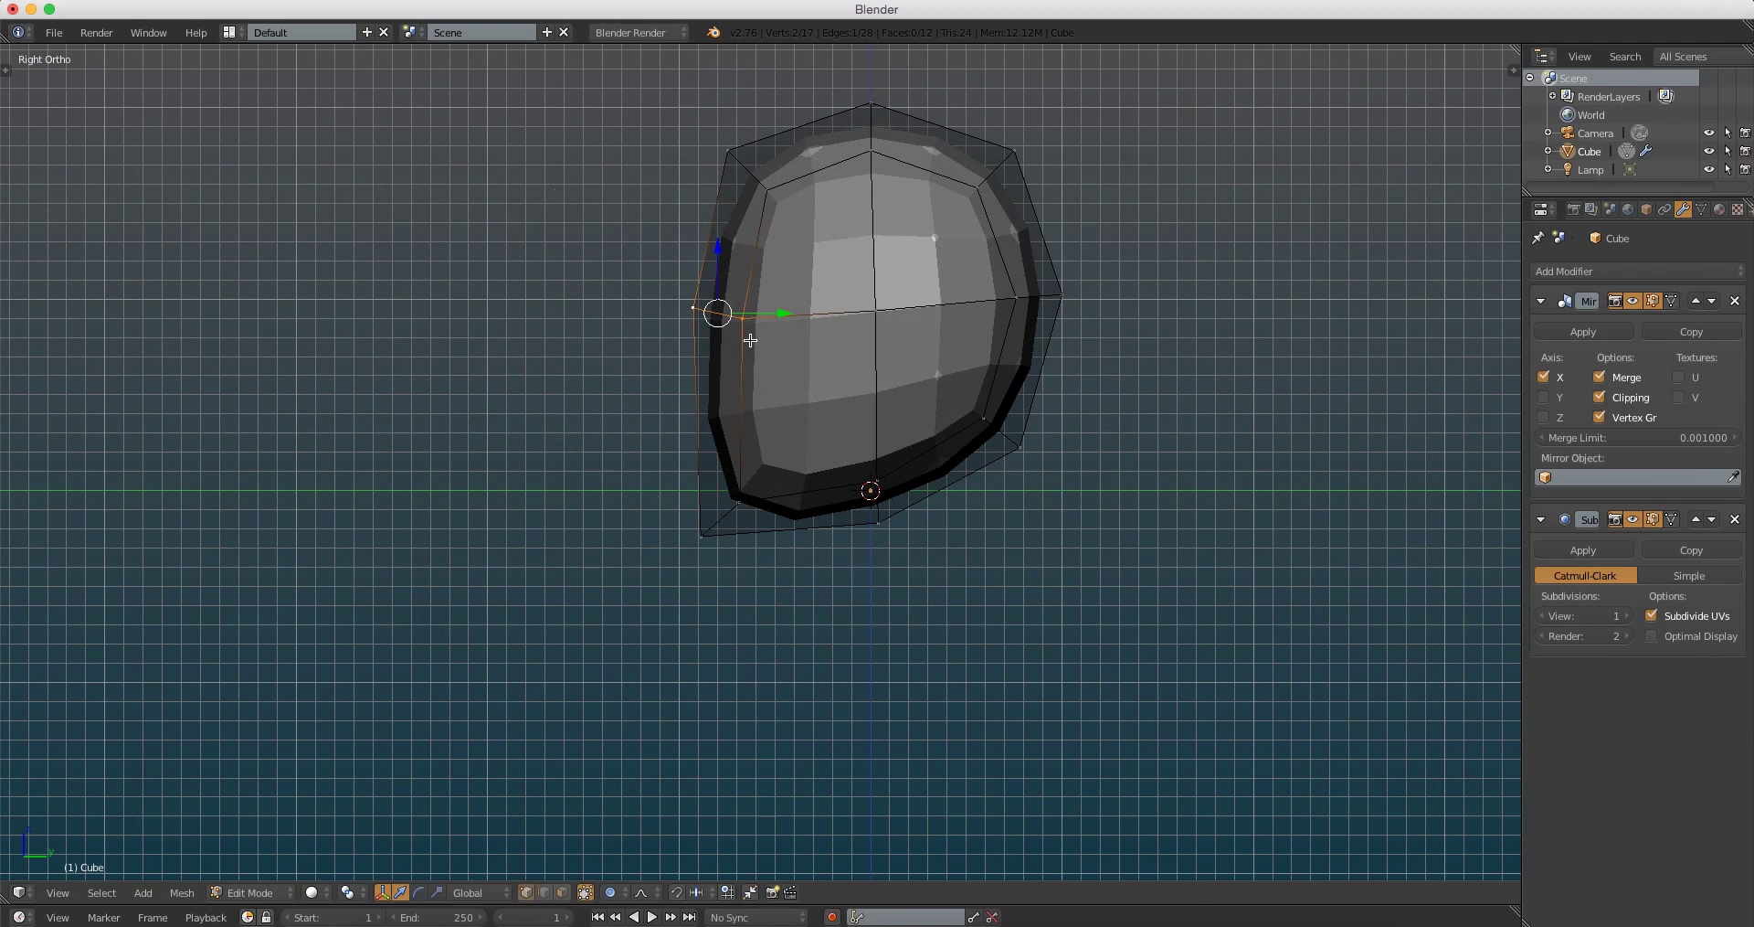
Step: Bulge the right-side faces of the cage outward
{"action": "middle_click_drag", "start_coordinate": [984, 160], "coordinate": [904, 236], "text": "shift"}
{"action": "right_click", "coordinate": [905, 236]}
{"action": "right_click", "coordinate": [959, 373], "text": "shift"}
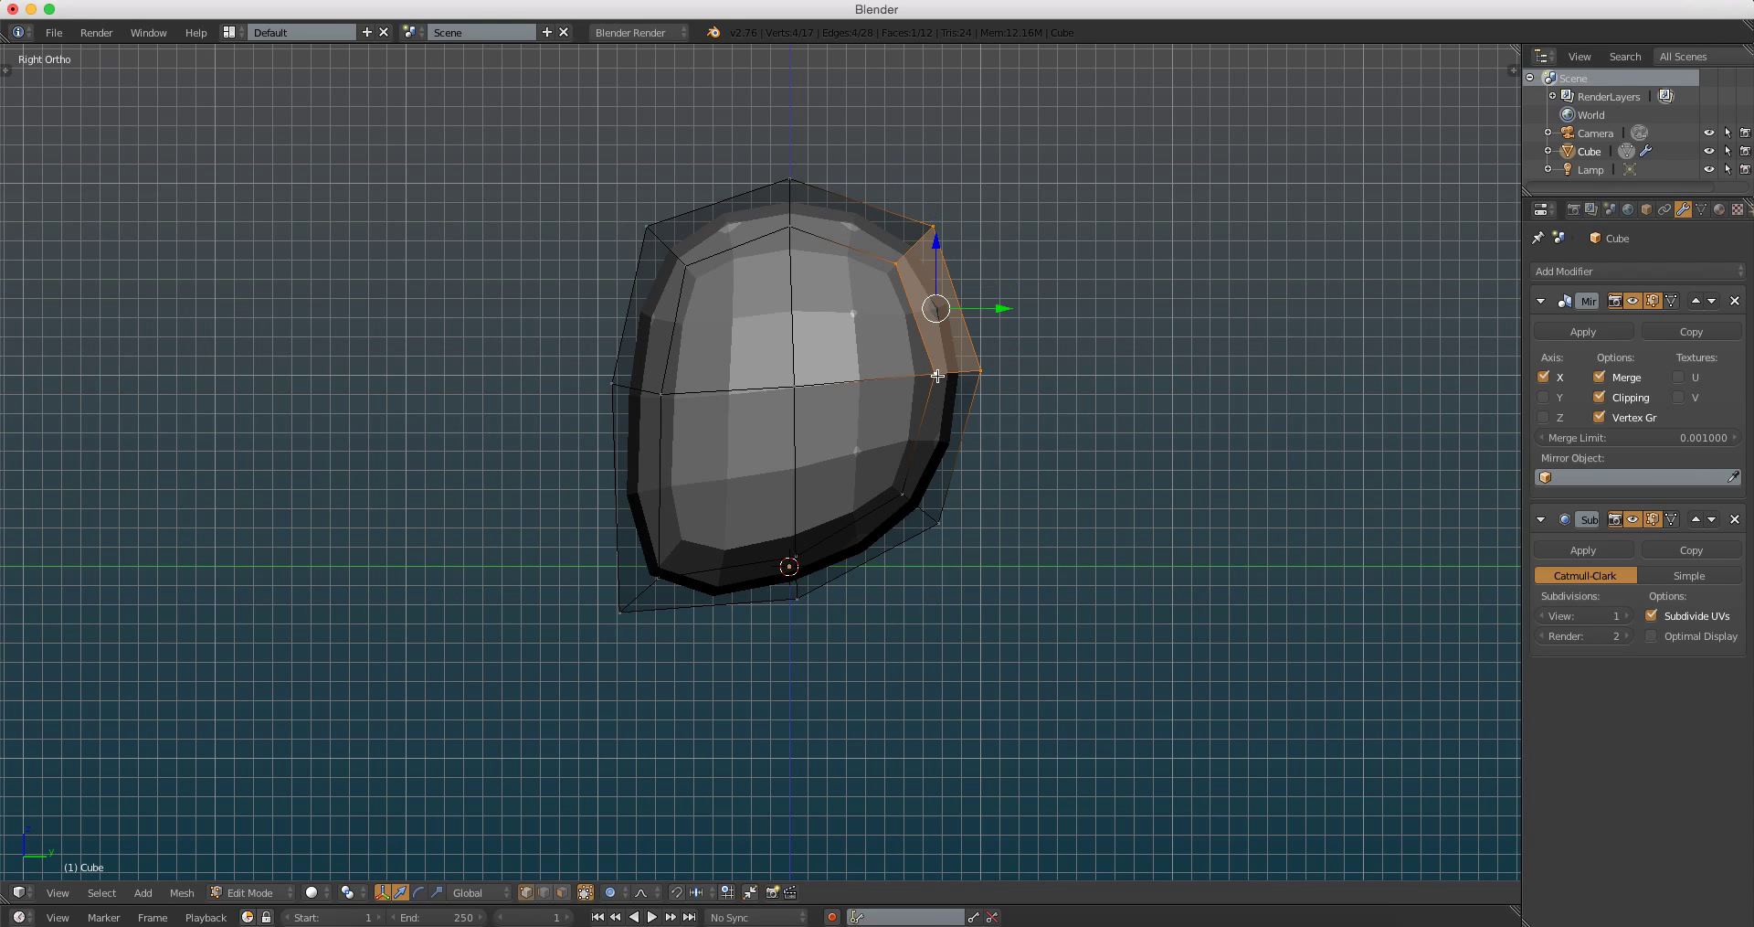
{"action": "right_click", "coordinate": [937, 526], "text": "shift"}
{"action": "key", "text": "g"}
{"action": "scroll", "coordinate": [951, 443], "scroll_direction": "down", "scroll_amount": 2}
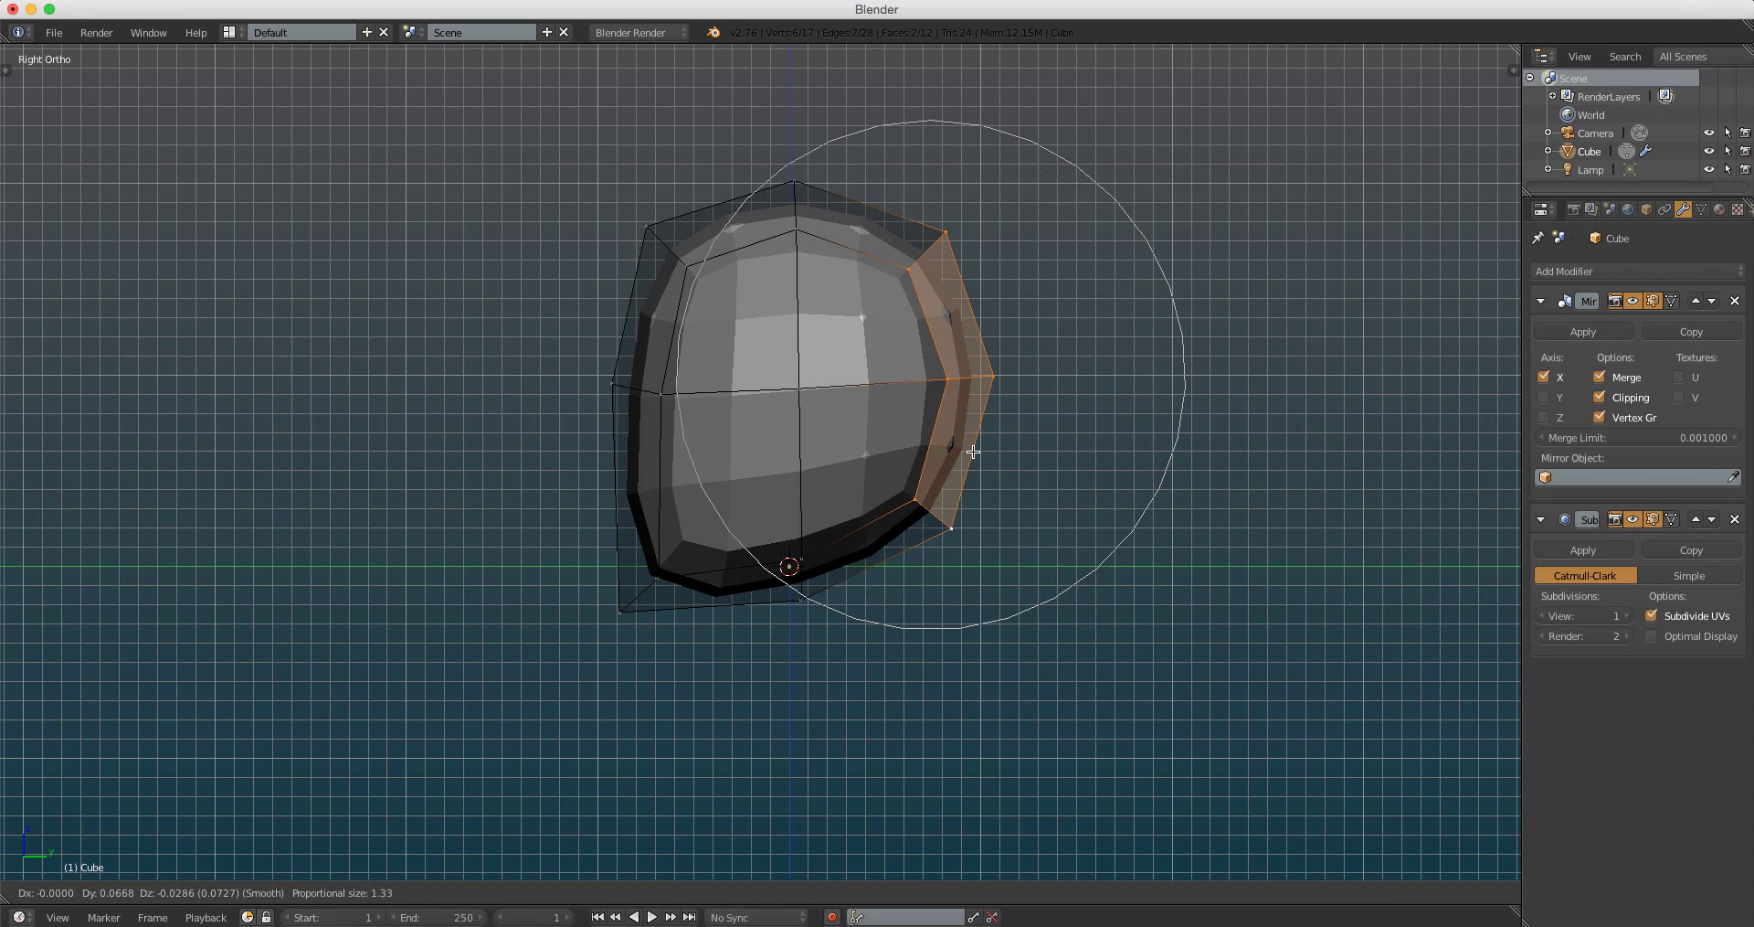
{"action": "left_click", "coordinate": [963, 442]}
Step: Select the top vertex and frame the head from the front
{"action": "middle_click_drag", "start_coordinate": [777, 229], "coordinate": [792, 257], "text": "shift"}
{"action": "right_click", "coordinate": [791, 257]}
{"action": "scroll", "coordinate": [786, 191], "scroll_direction": "down", "scroll_amount": 2}
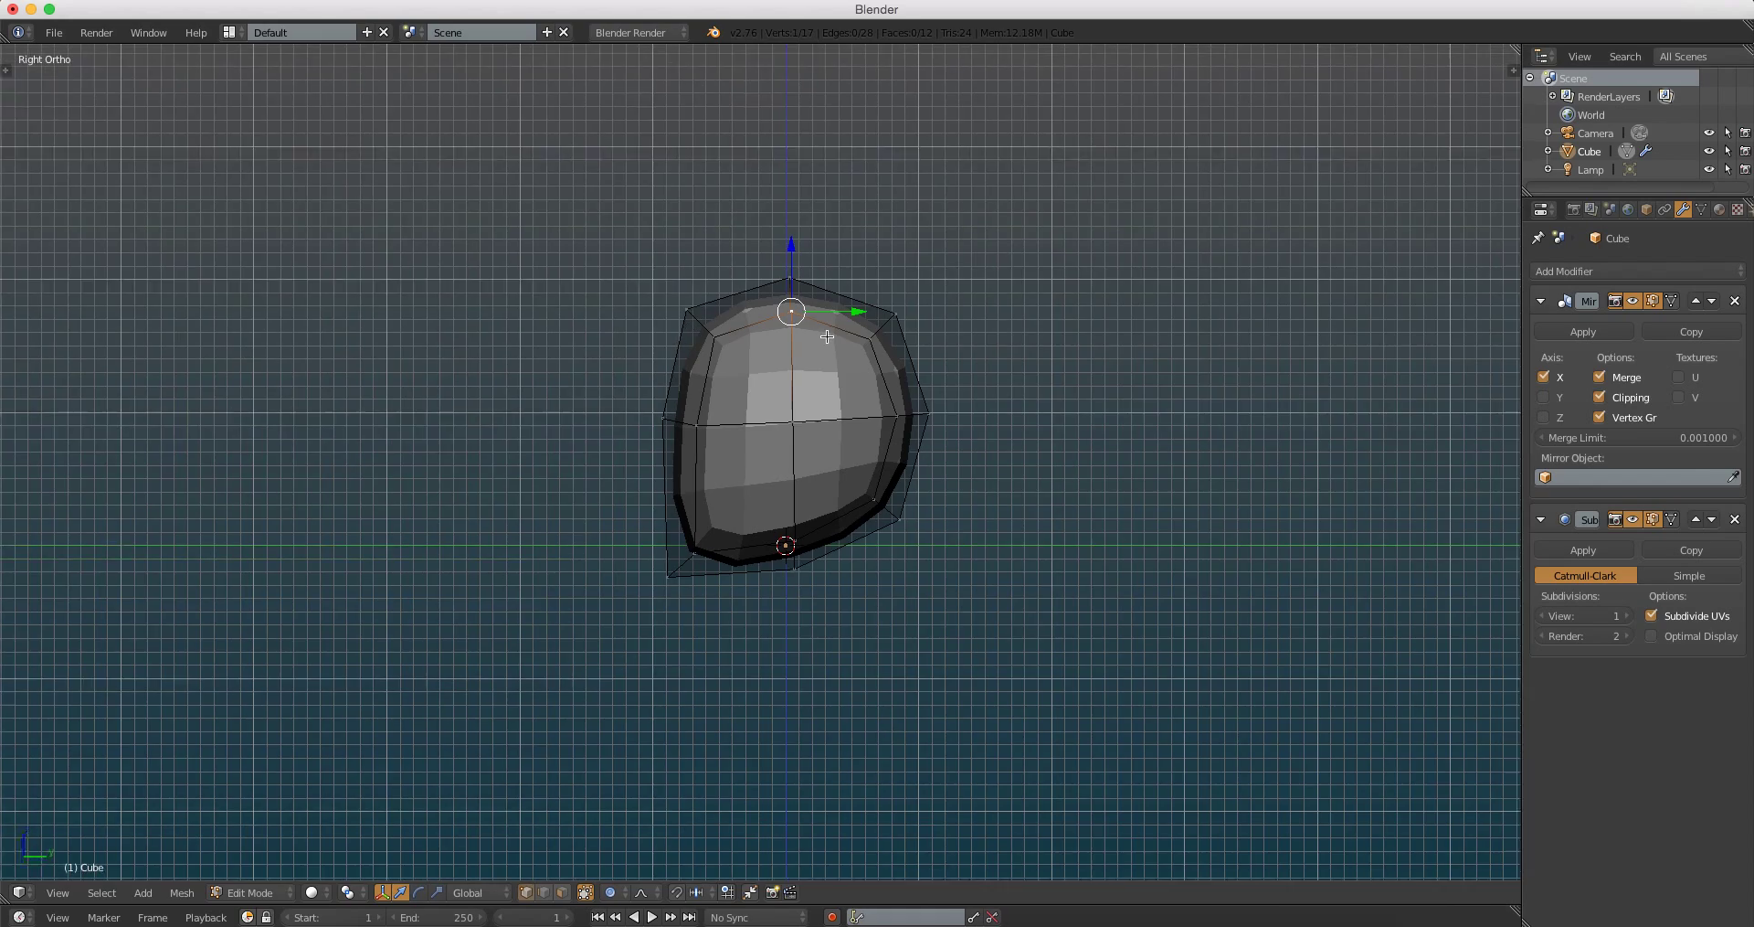
{"action": "middle_click_drag", "start_coordinate": [845, 393], "coordinate": [845, 300], "text": "shift"}
{"action": "key", "text": "KP_1"}
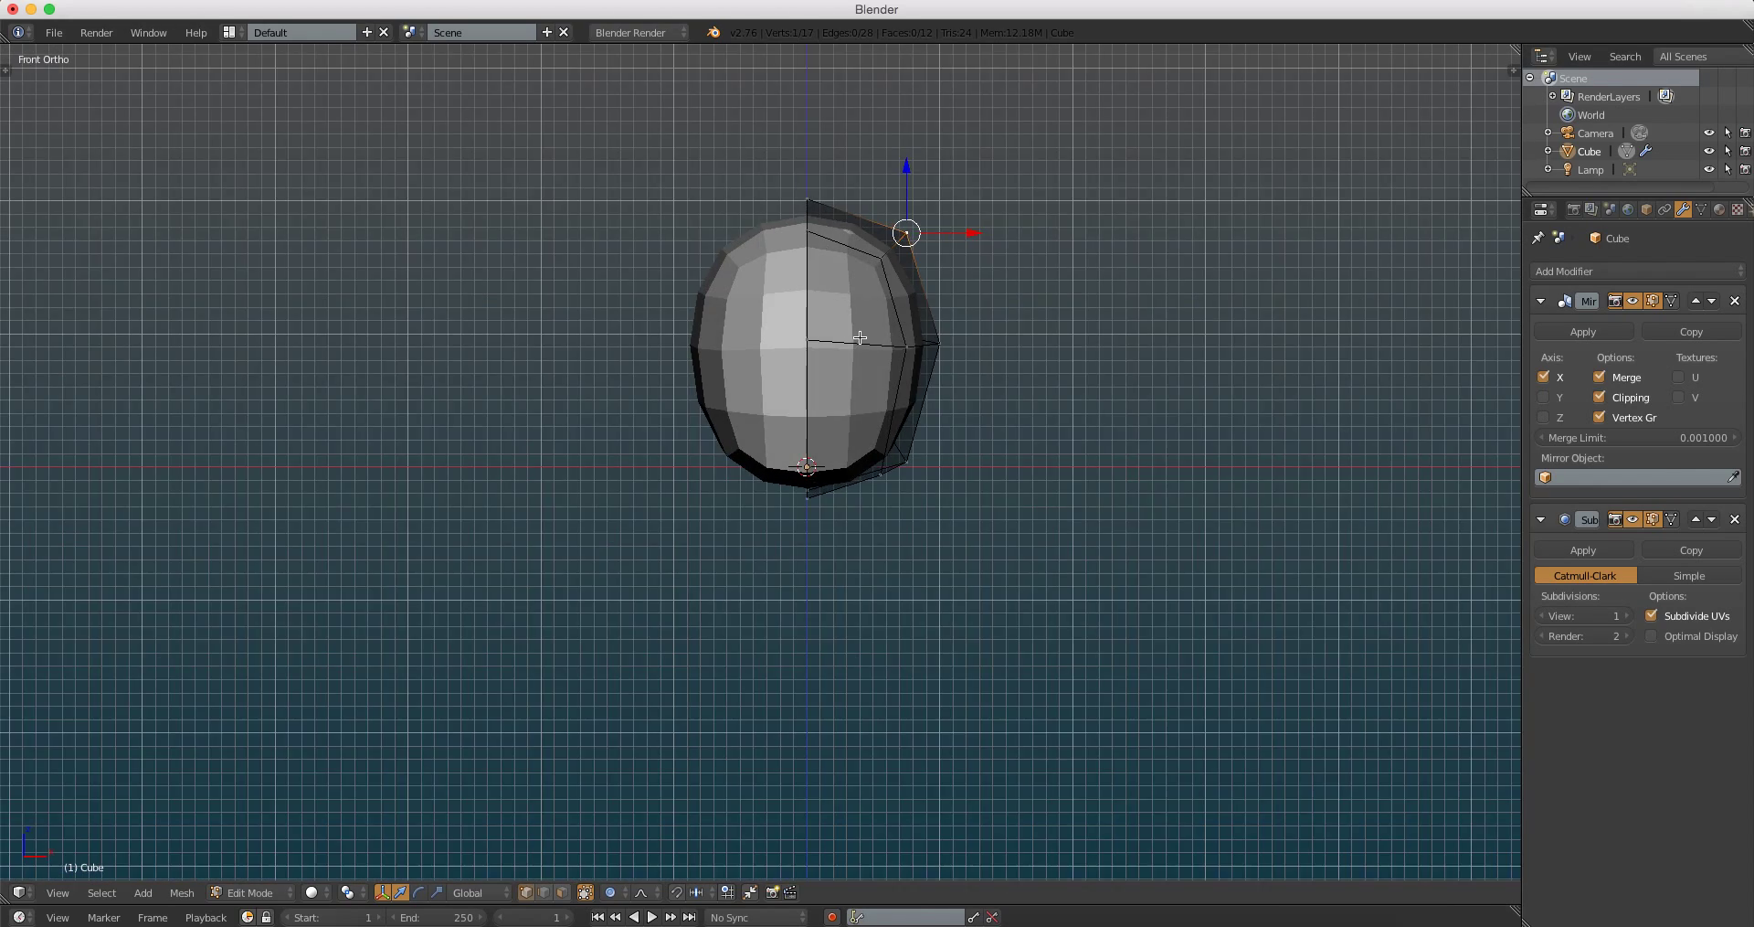
{"action": "scroll", "coordinate": [859, 342], "scroll_direction": "up", "scroll_amount": 1}
{"action": "middle_click_drag", "start_coordinate": [868, 394], "coordinate": [810, 351], "text": "shift"}
{"action": "scroll", "coordinate": [811, 352], "scroll_direction": "down", "scroll_amount": 2}
{"action": "scroll", "coordinate": [896, 402], "scroll_direction": "up", "scroll_amount": 2}
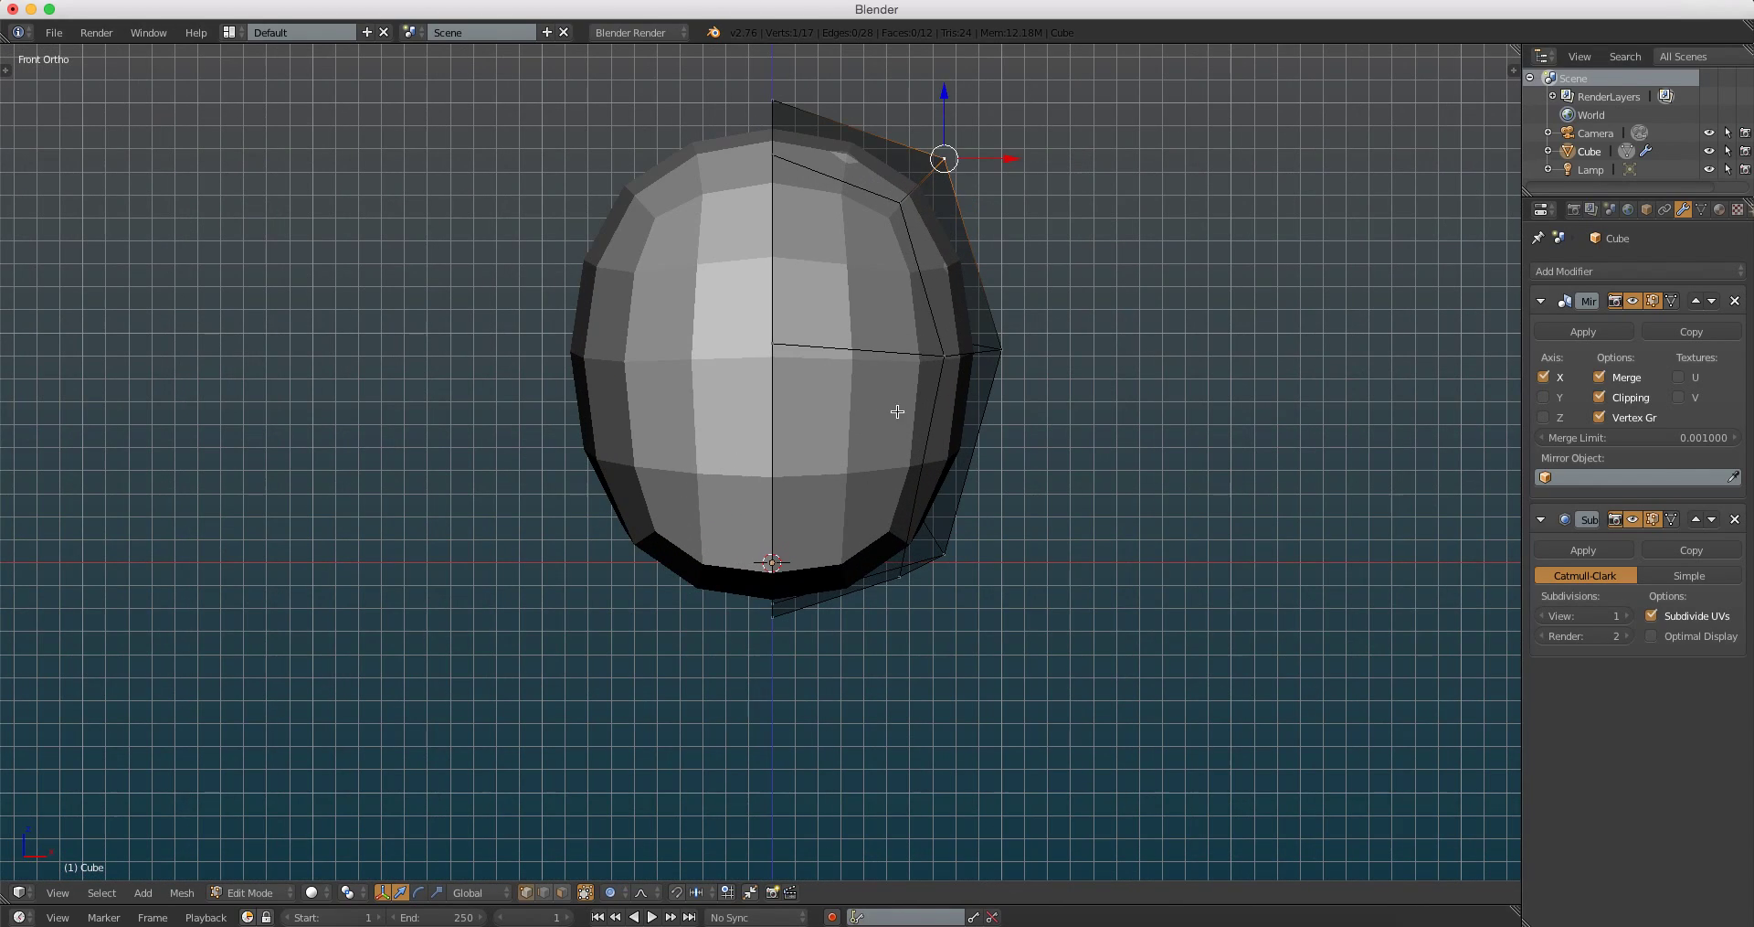
Step: In front view, move a right-side vertex inward and reposition a bottom vertex
{"action": "right_click", "coordinate": [934, 354]}
{"action": "key", "text": "g"}
{"action": "scroll", "coordinate": [971, 363], "scroll_direction": "up", "scroll_amount": 2}
{"action": "scroll", "coordinate": [951, 380], "scroll_direction": "up", "scroll_amount": 3}
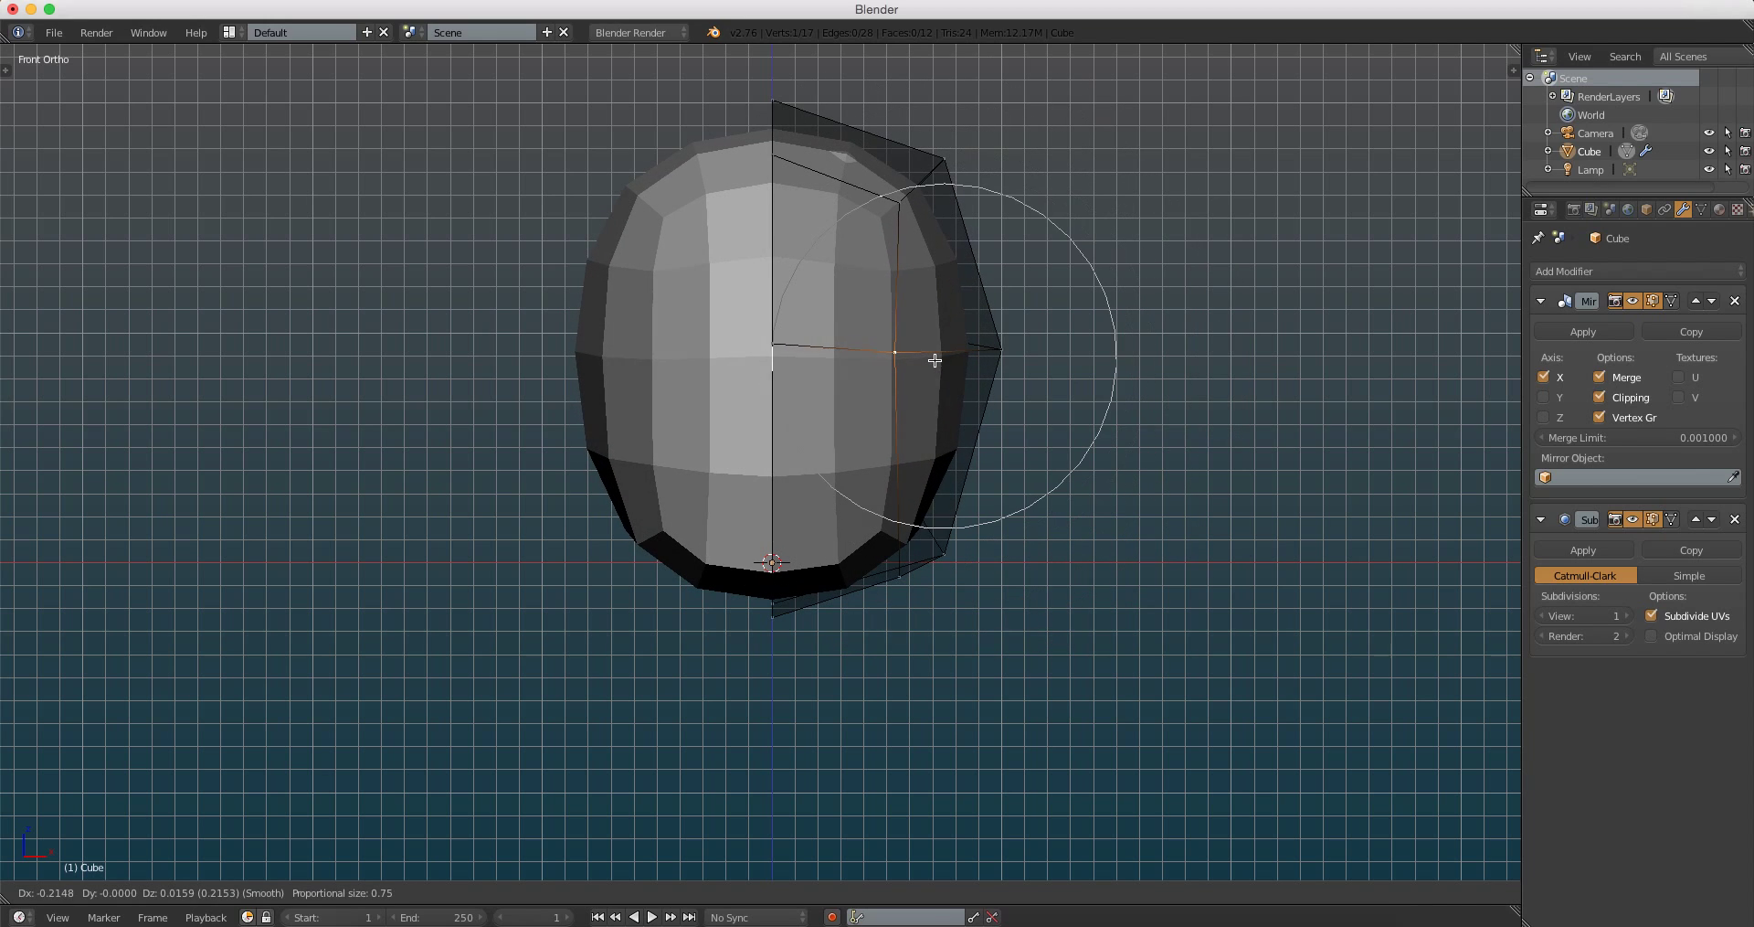
{"action": "left_click", "coordinate": [918, 403]}
{"action": "right_click", "coordinate": [899, 585]}
{"action": "key", "text": "g"}
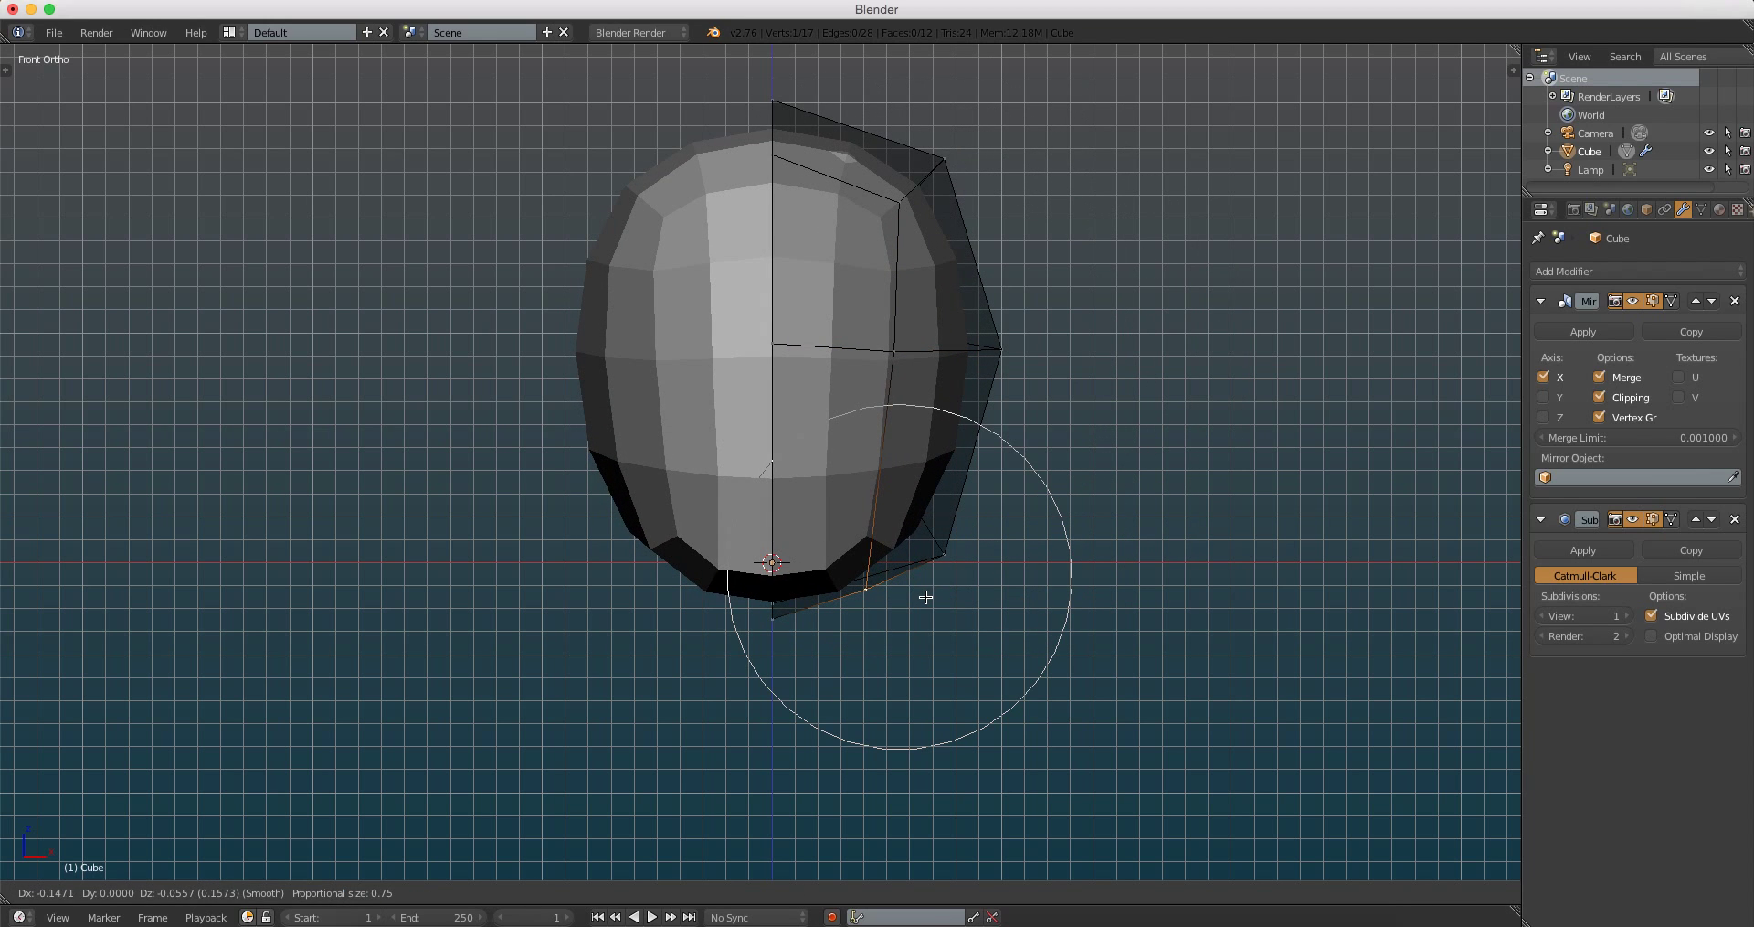
{"action": "left_click", "coordinate": [924, 594]}
Step: In side view, lower the bottom vertex and raise the top-left vertex for the cranium
{"action": "key", "text": "KP_3"}
{"action": "middle_click_drag", "start_coordinate": [636, 574], "coordinate": [678, 487], "text": "shift"}
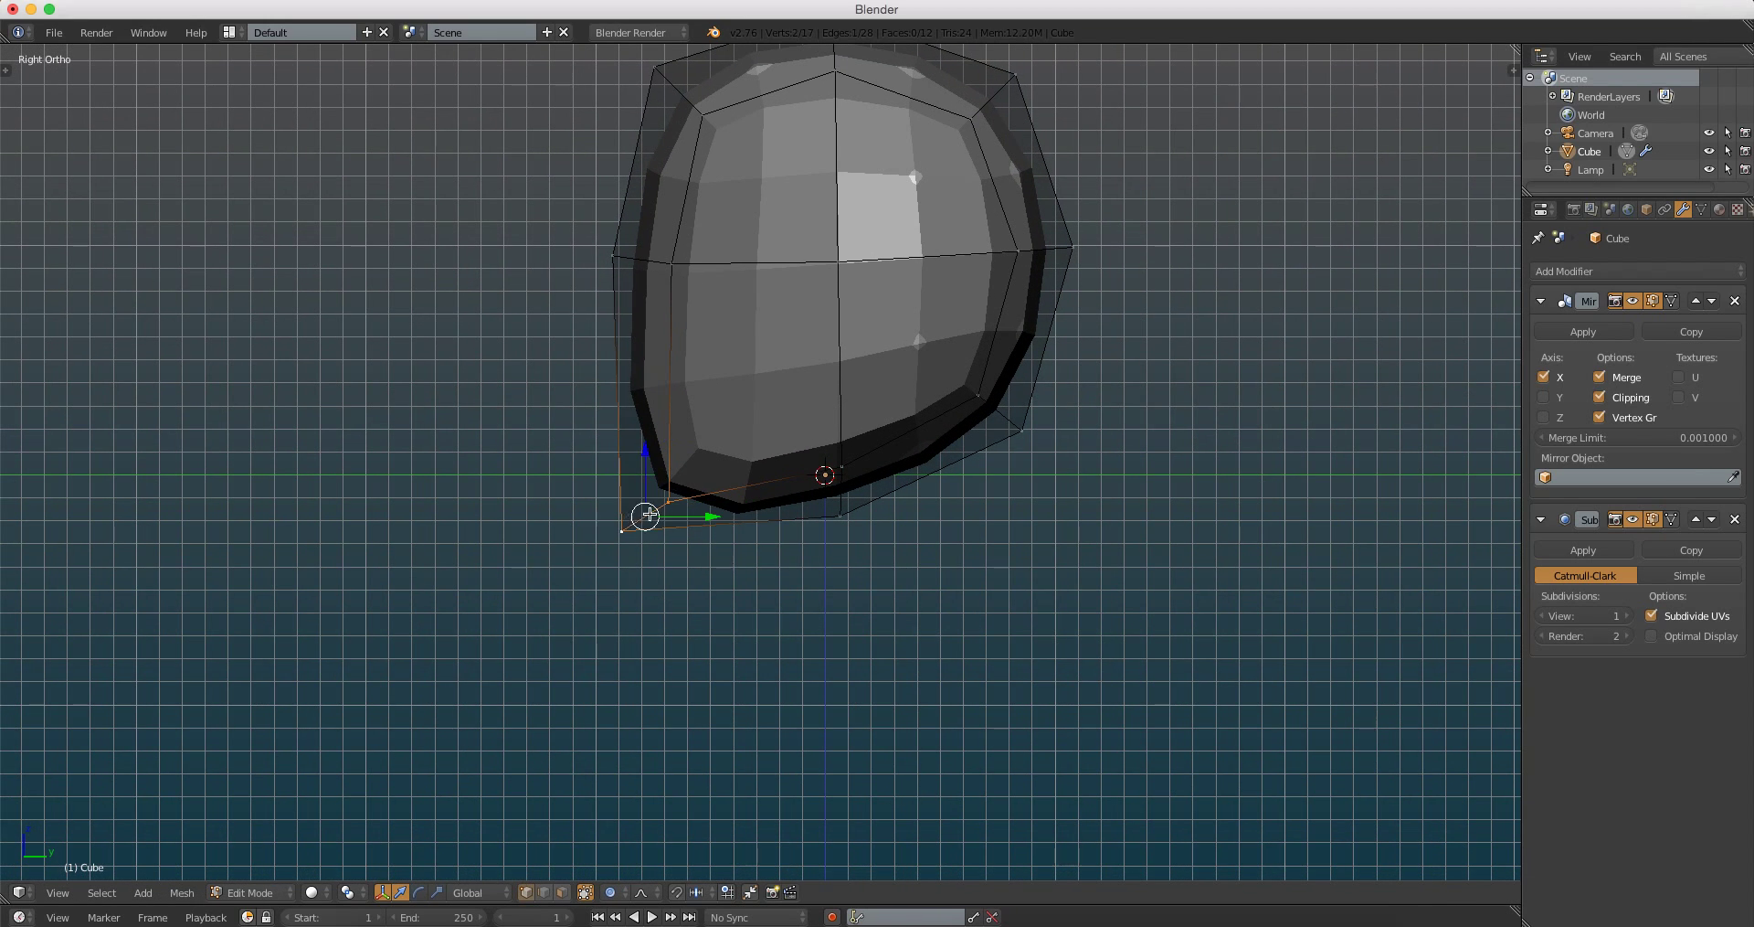
{"action": "key", "text": "g"}
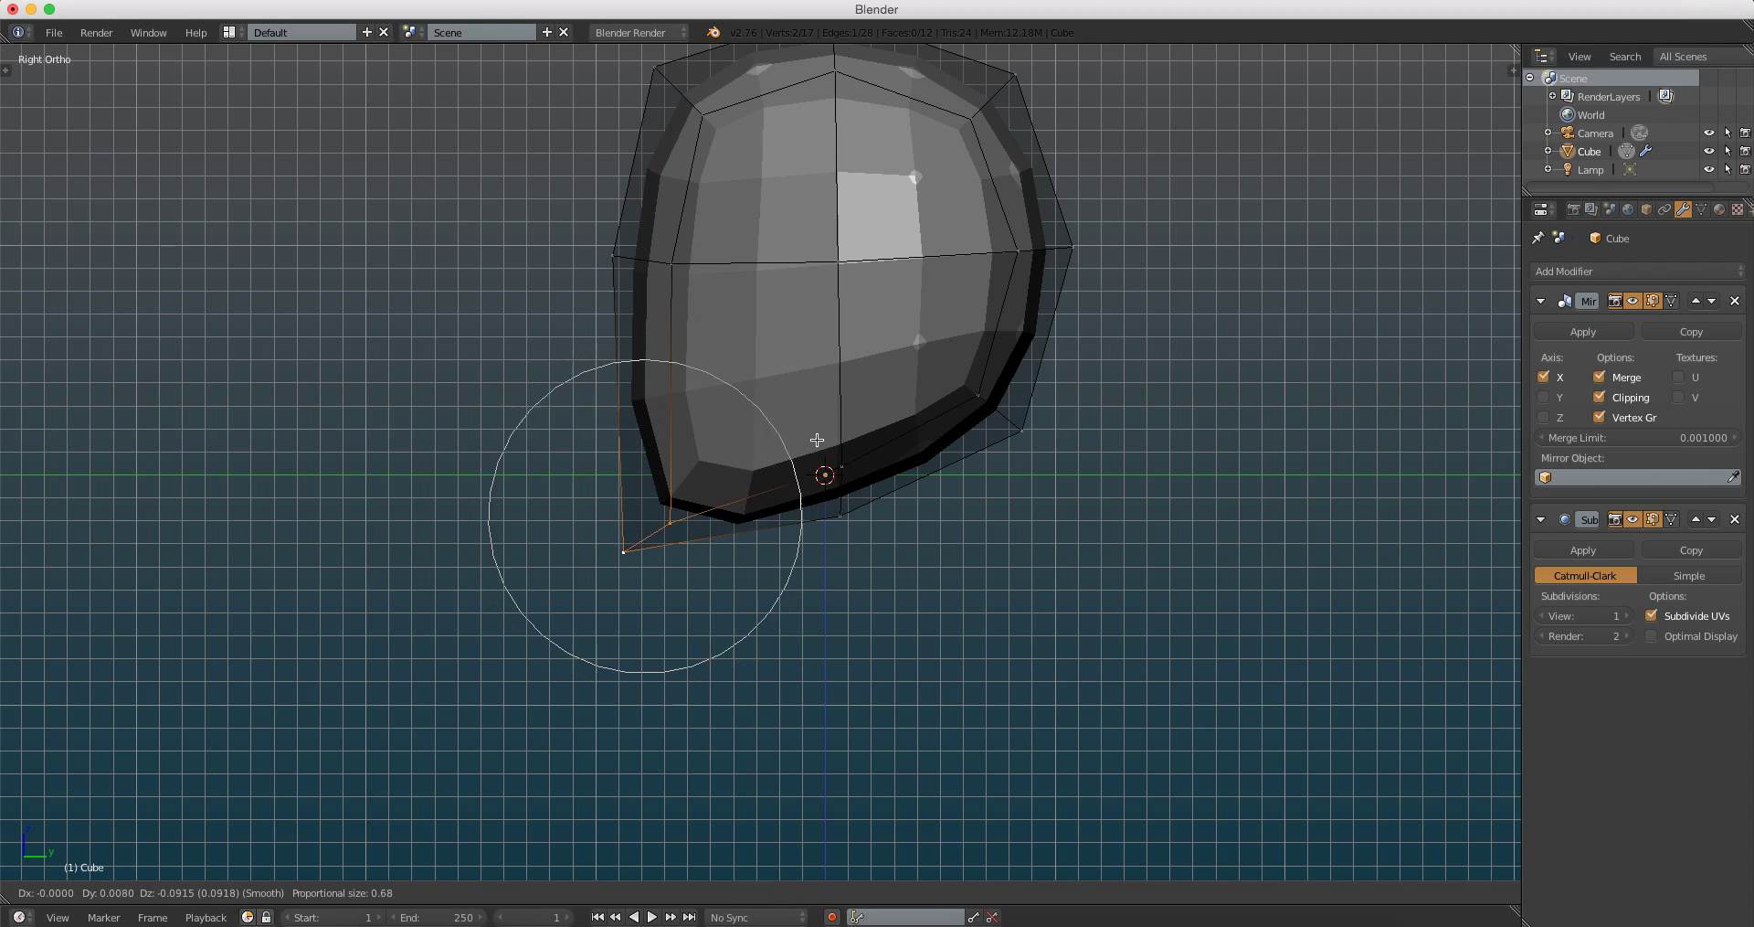
{"action": "scroll", "coordinate": [819, 434], "scroll_direction": "up", "scroll_amount": 2}
{"action": "left_click", "coordinate": [821, 447]}
{"action": "middle_click_drag", "start_coordinate": [779, 288], "coordinate": [782, 410], "text": "shift"}
{"action": "right_click", "coordinate": [710, 231]}
{"action": "middle_click_drag", "start_coordinate": [671, 189], "coordinate": [684, 222], "text": "shift"}
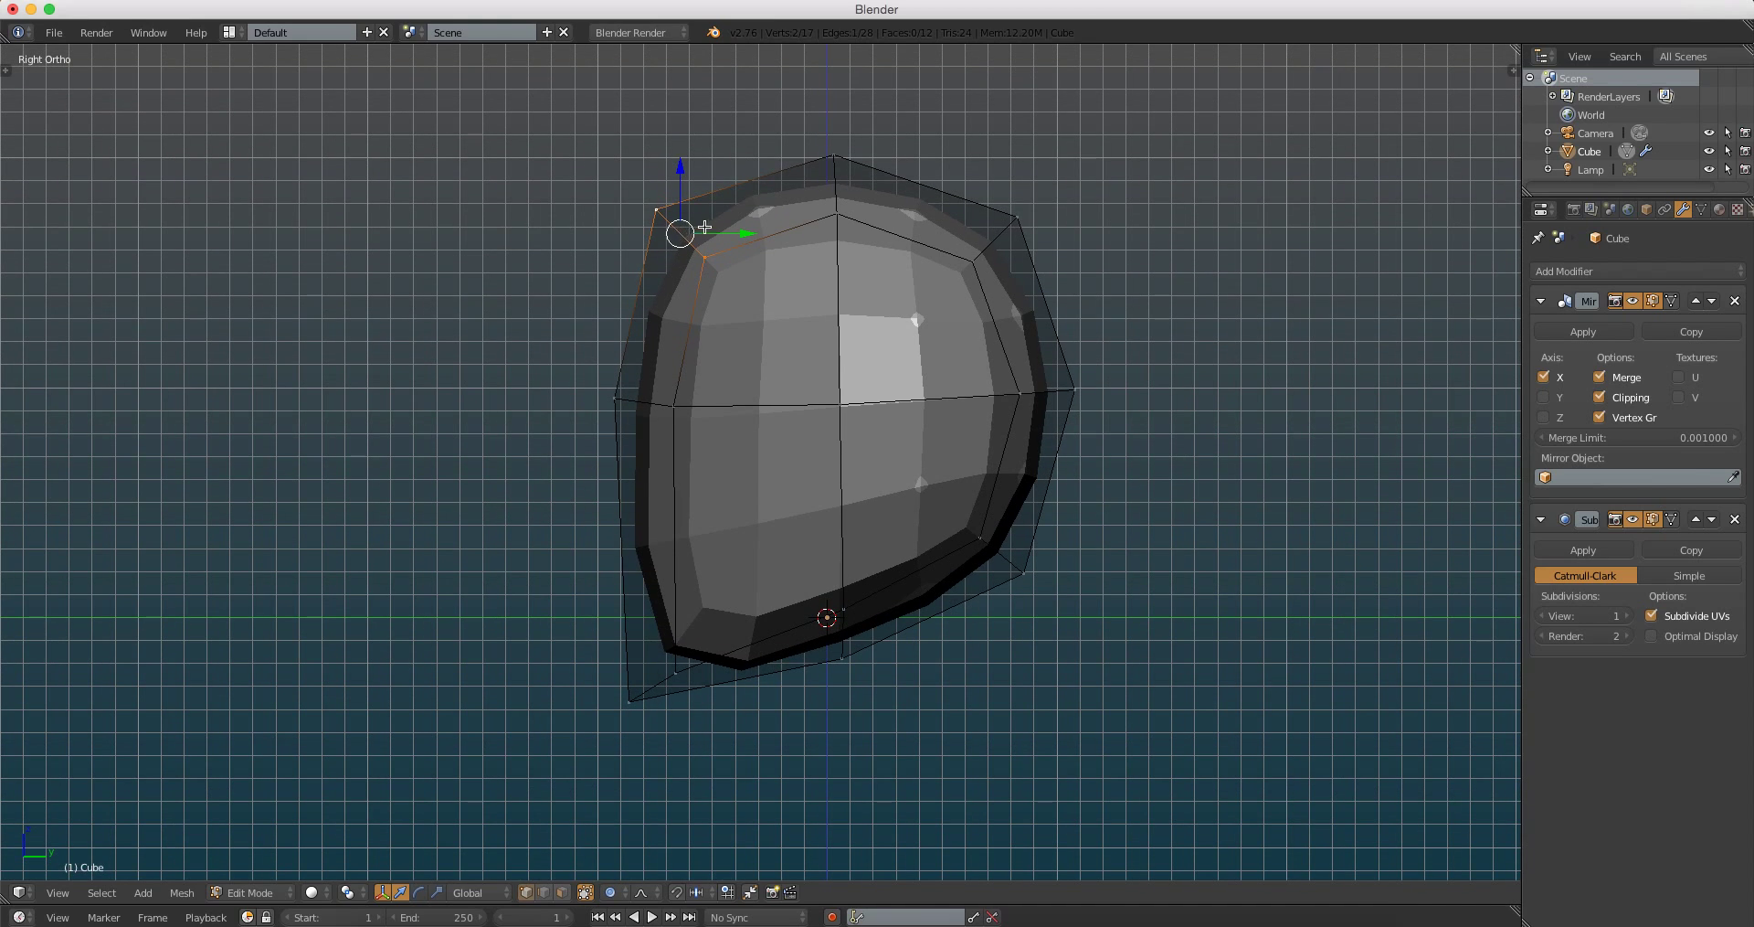
{"action": "key", "text": "g"}
{"action": "left_click", "coordinate": [722, 192]}
Step: Push a right-side vertex outward, then select the bottom face's vertices
{"action": "middle_click_drag", "start_coordinate": [826, 208], "coordinate": [714, 150], "text": "shift"}
{"action": "right_click", "coordinate": [847, 268]}
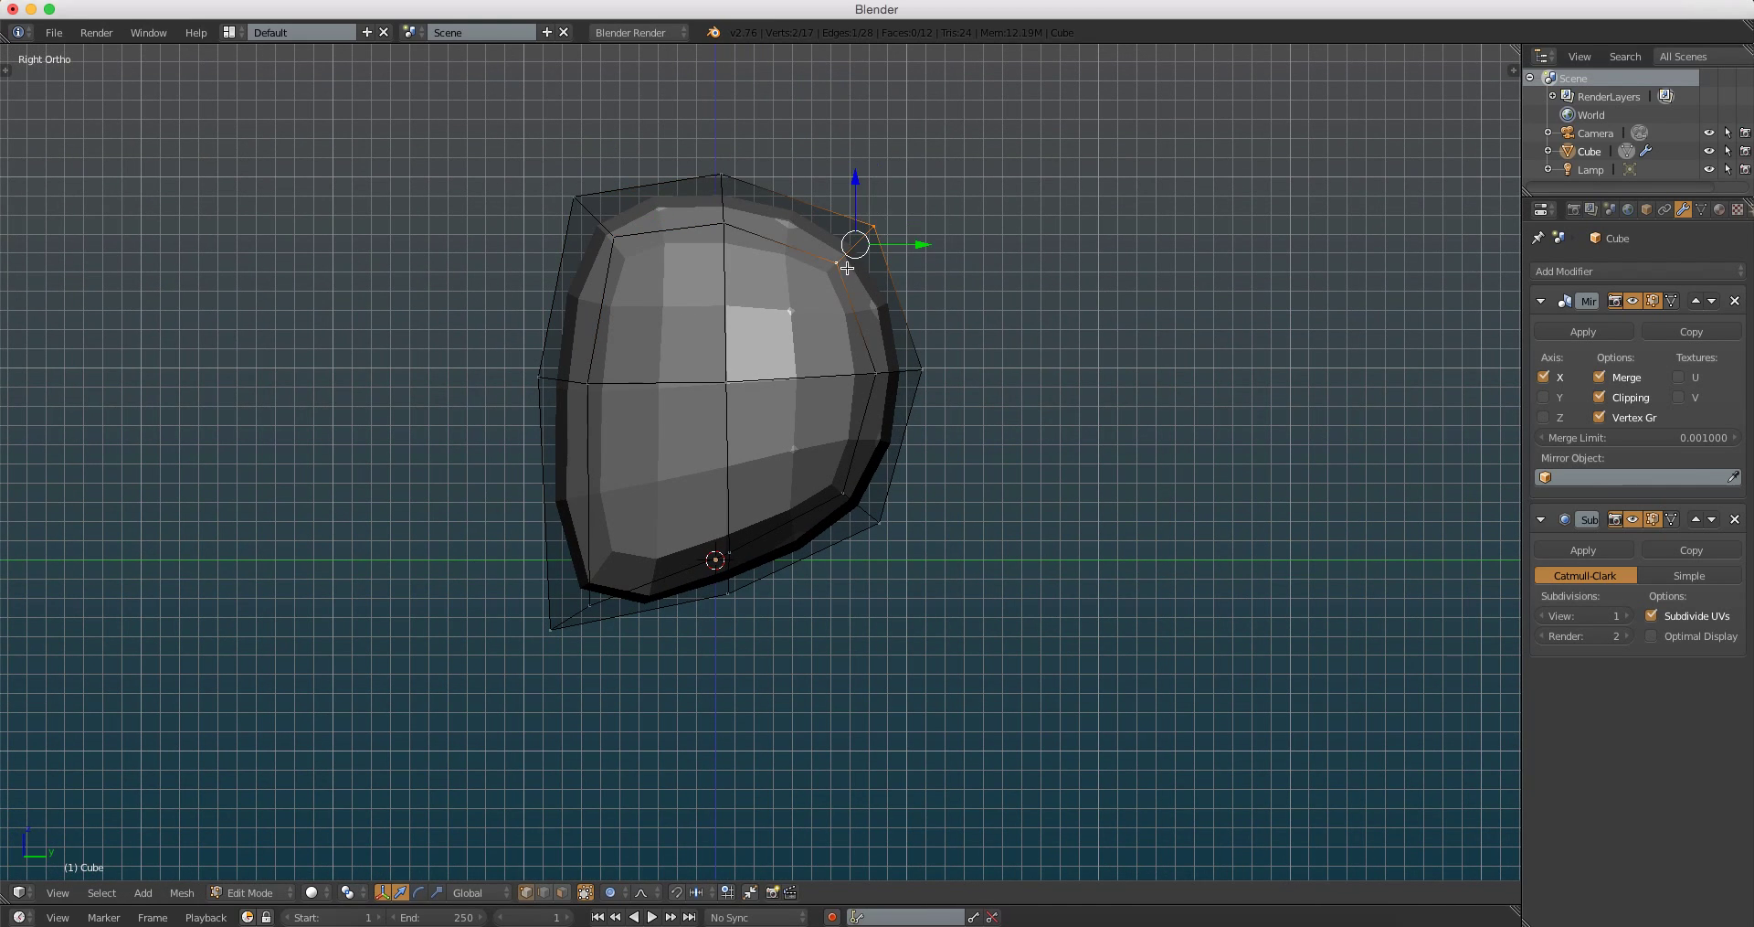
{"action": "key", "text": "g"}
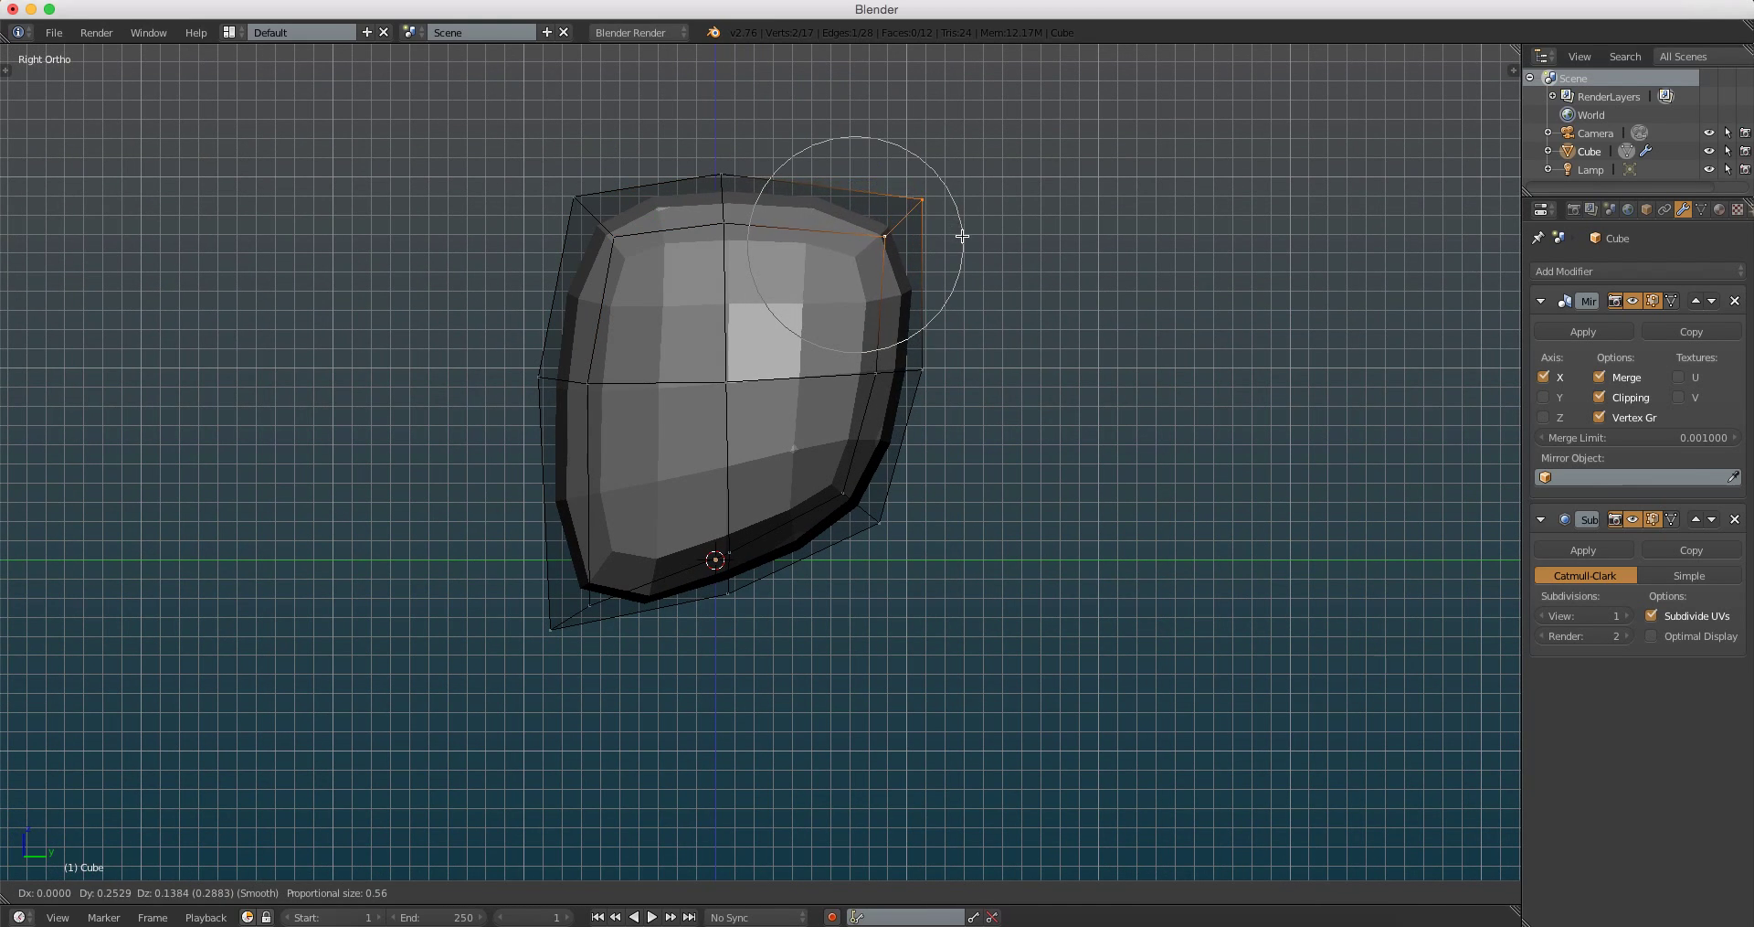
{"action": "key", "text": "Escape"}
{"action": "right_click", "coordinate": [919, 350]}
{"action": "middle_click_drag", "start_coordinate": [880, 388], "coordinate": [839, 342], "text": "shift"}
{"action": "key", "text": "g"}
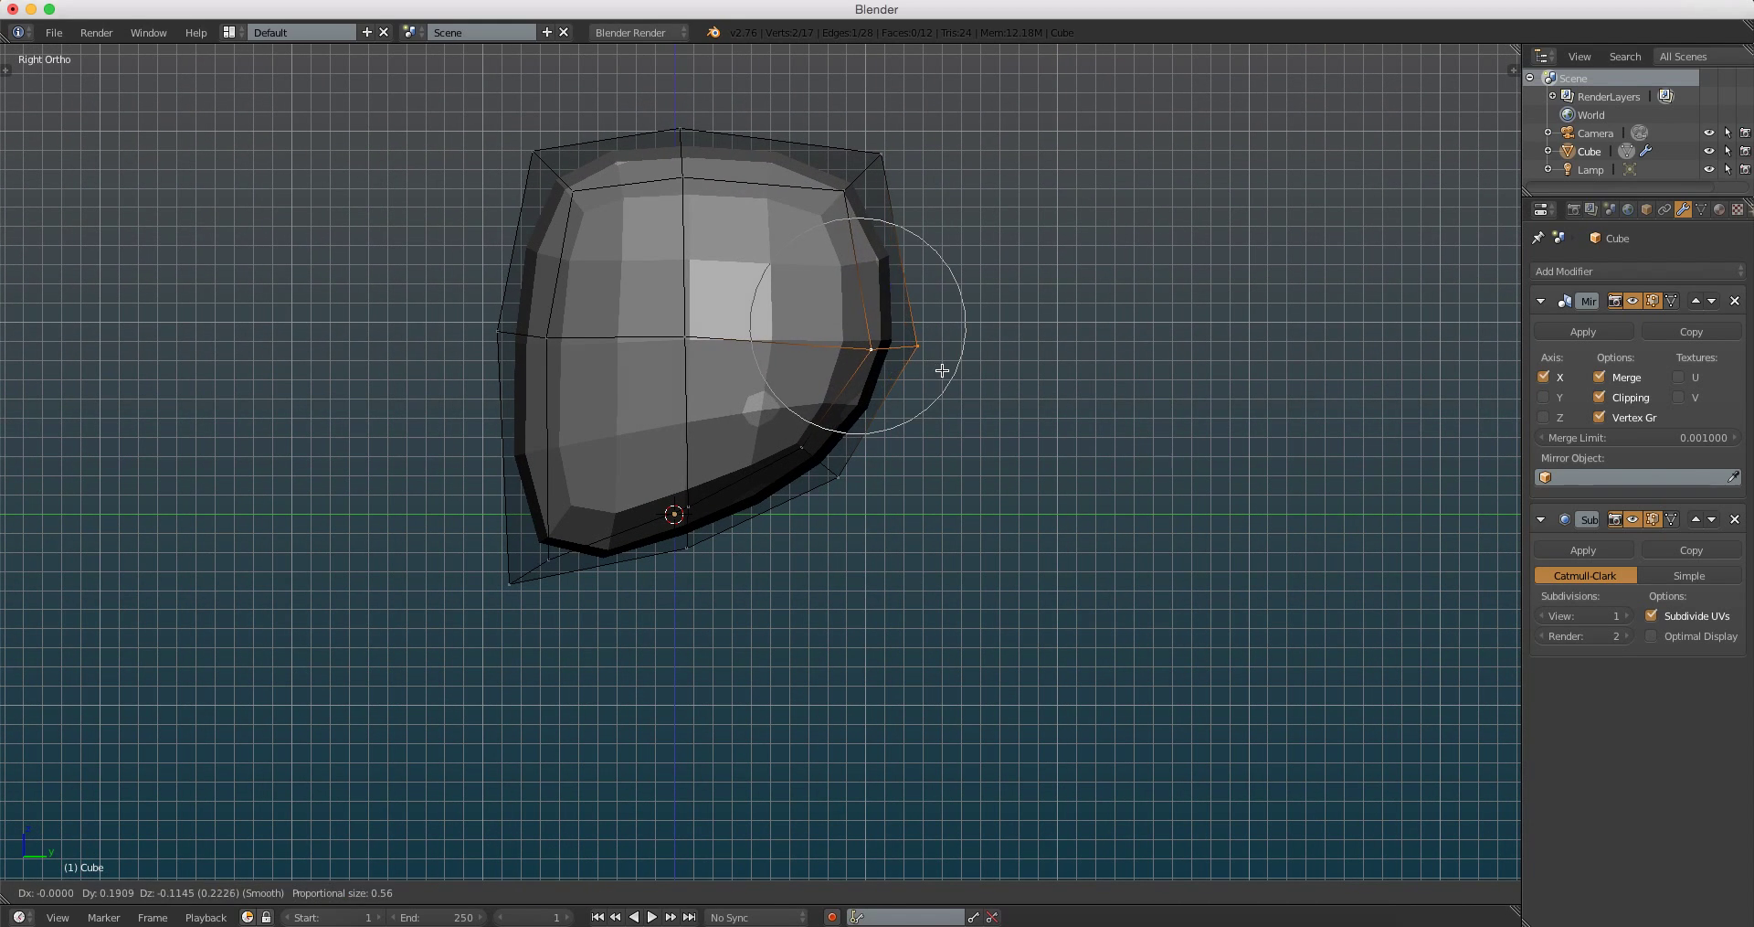
{"action": "left_click", "coordinate": [913, 366]}
{"action": "right_click", "coordinate": [804, 446]}
{"action": "right_click", "coordinate": [687, 498], "text": "ctrl"}
{"action": "middle_click_drag", "start_coordinate": [753, 496], "coordinate": [776, 449], "text": "shift"}
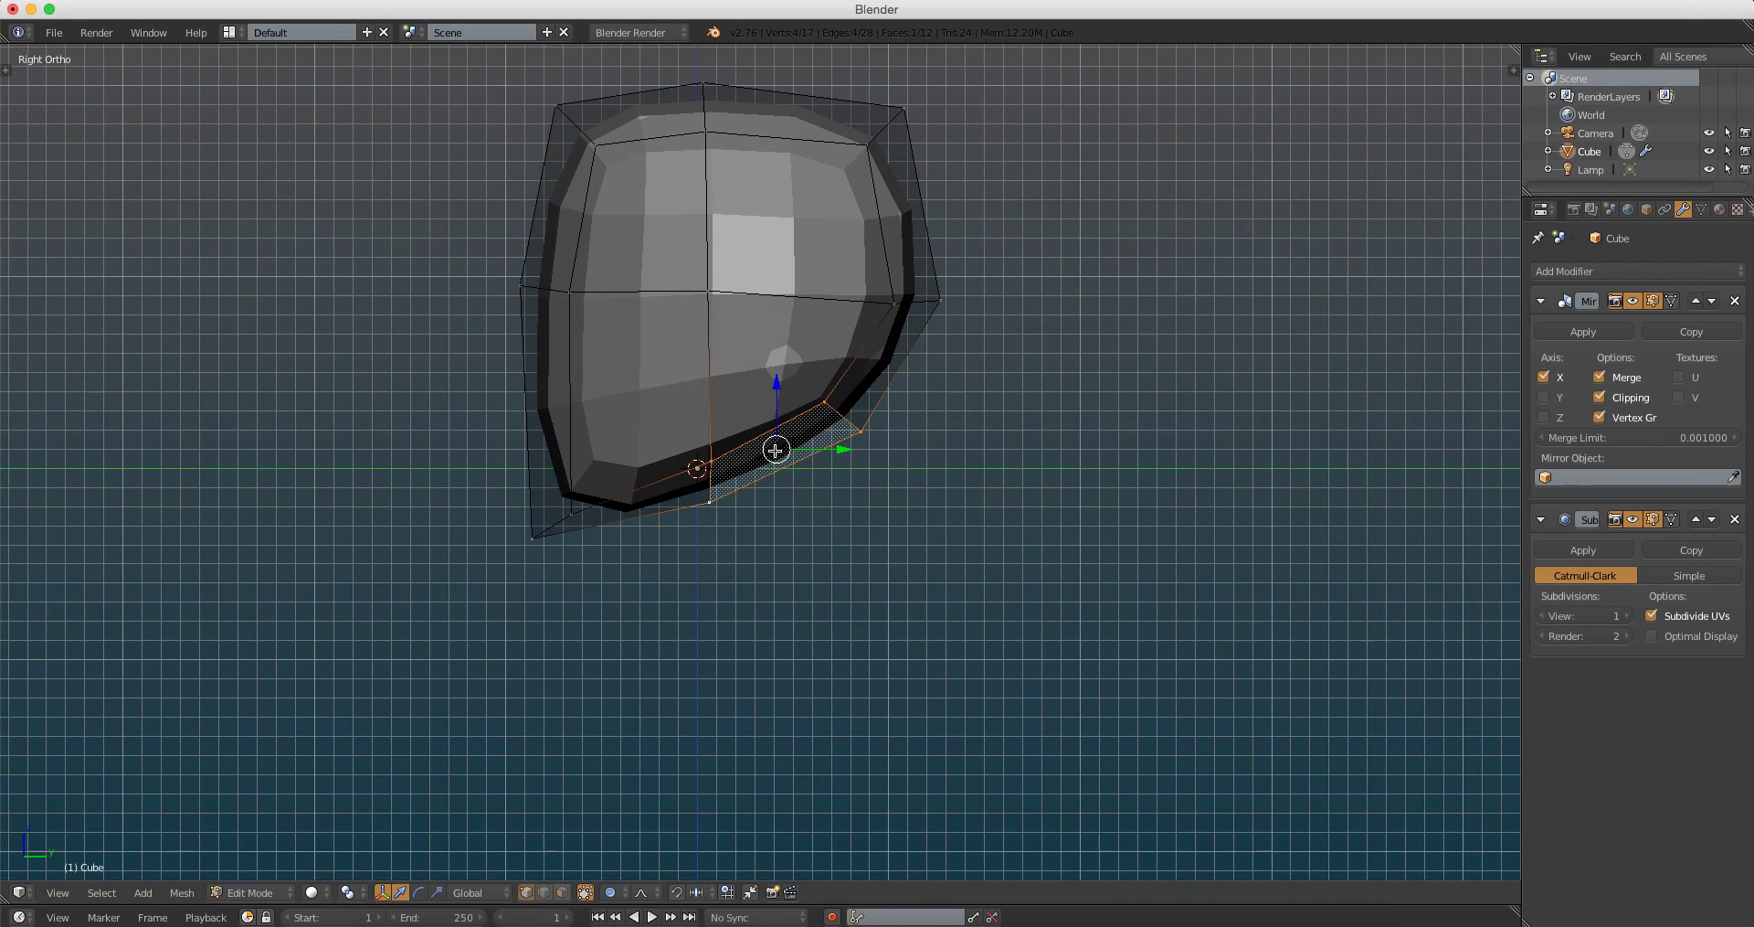
Step: Extrude the head's bottom face downward into a neck
{"action": "key", "text": "e"}
{"action": "left_click", "coordinate": [837, 599]}
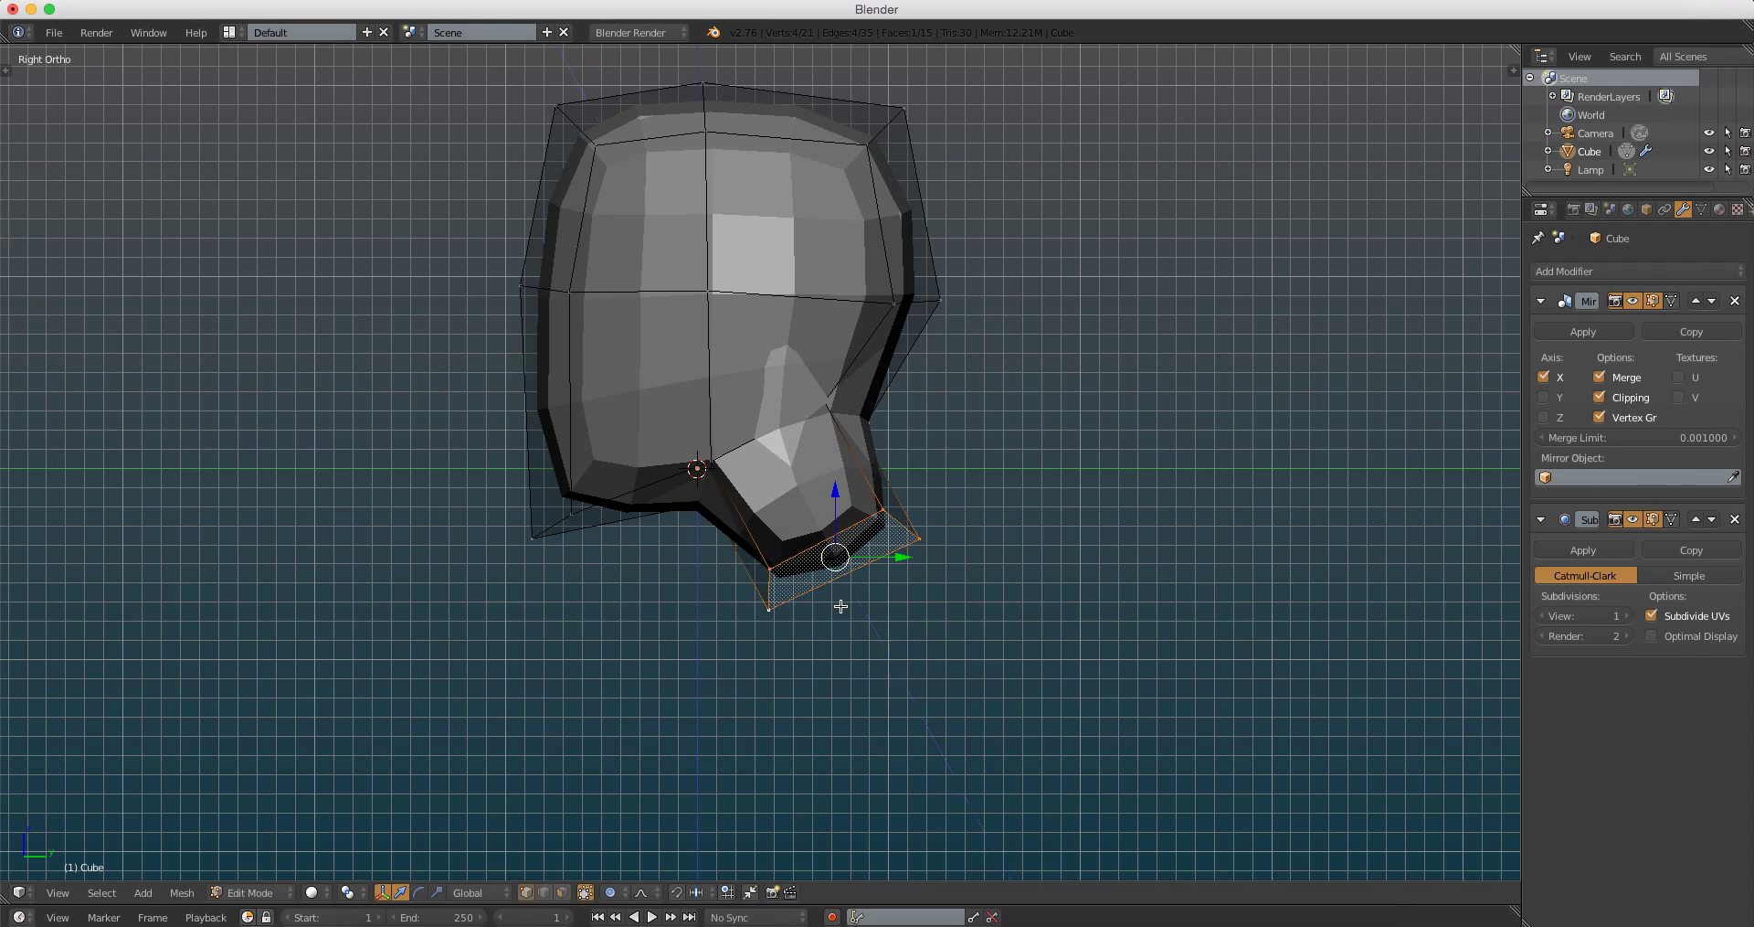
{"action": "middle_click_drag", "start_coordinate": [843, 601], "coordinate": [838, 490], "text": "shift"}
Step: Move the neck's bottom and right edges with proportional editing to shape the jaw
{"action": "right_click", "coordinate": [838, 490]}
{"action": "key", "text": "g"}
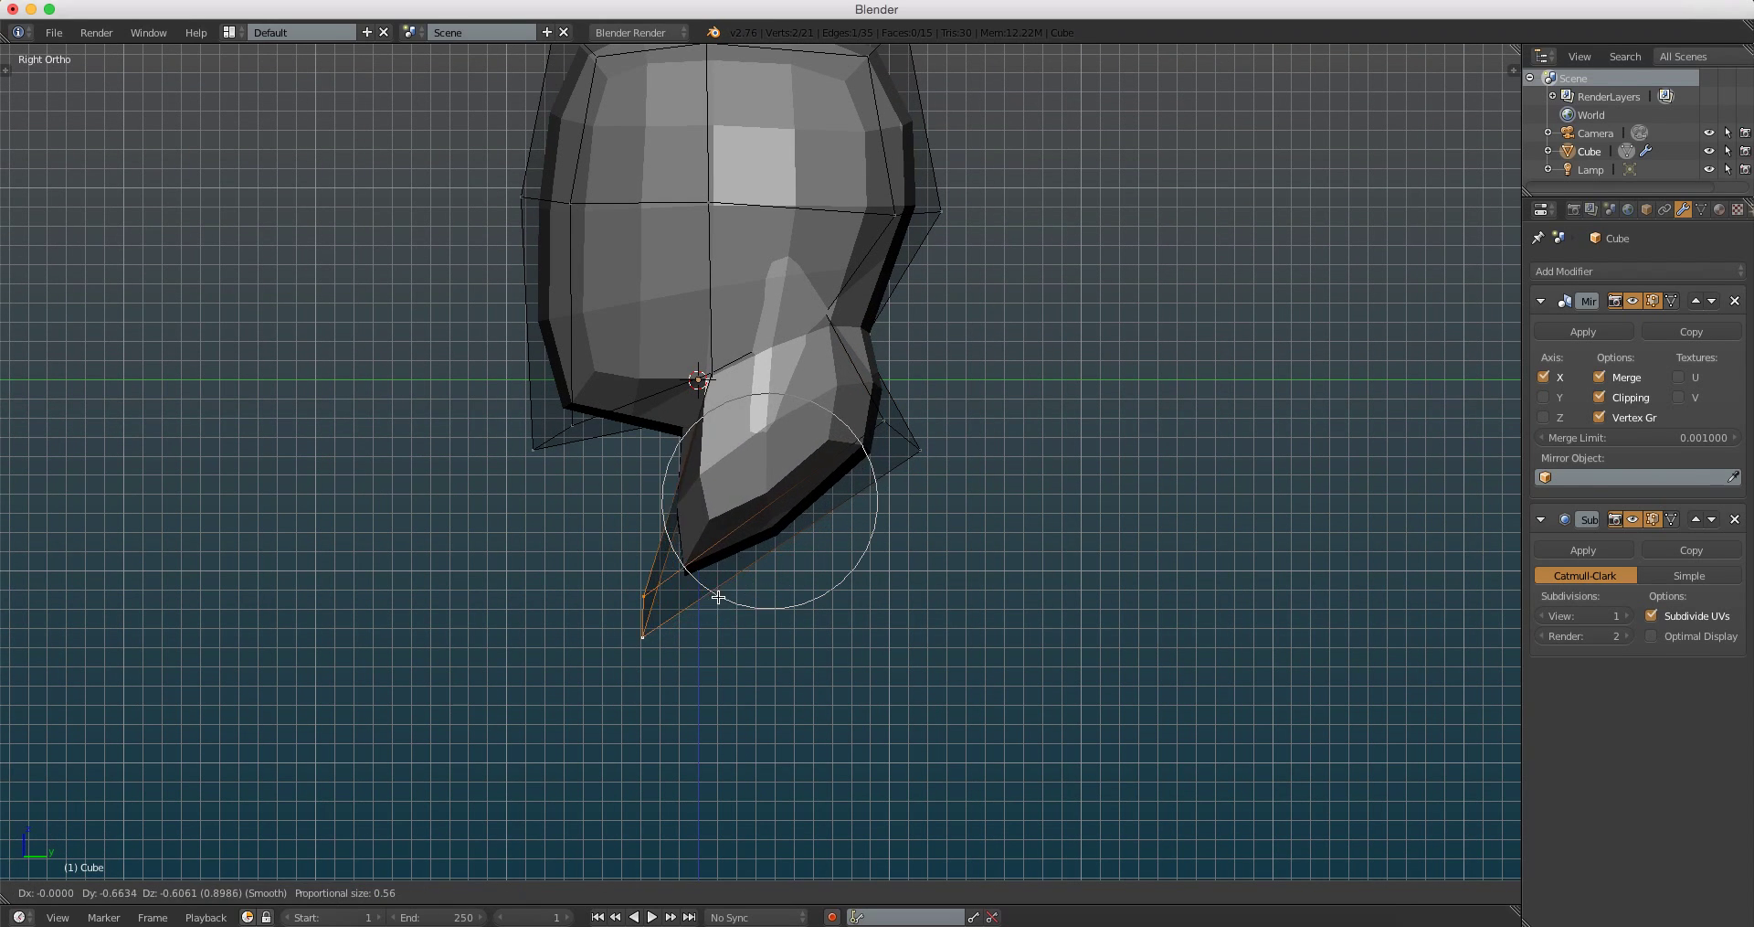
{"action": "left_click", "coordinate": [640, 562]}
{"action": "right_click", "coordinate": [940, 464]}
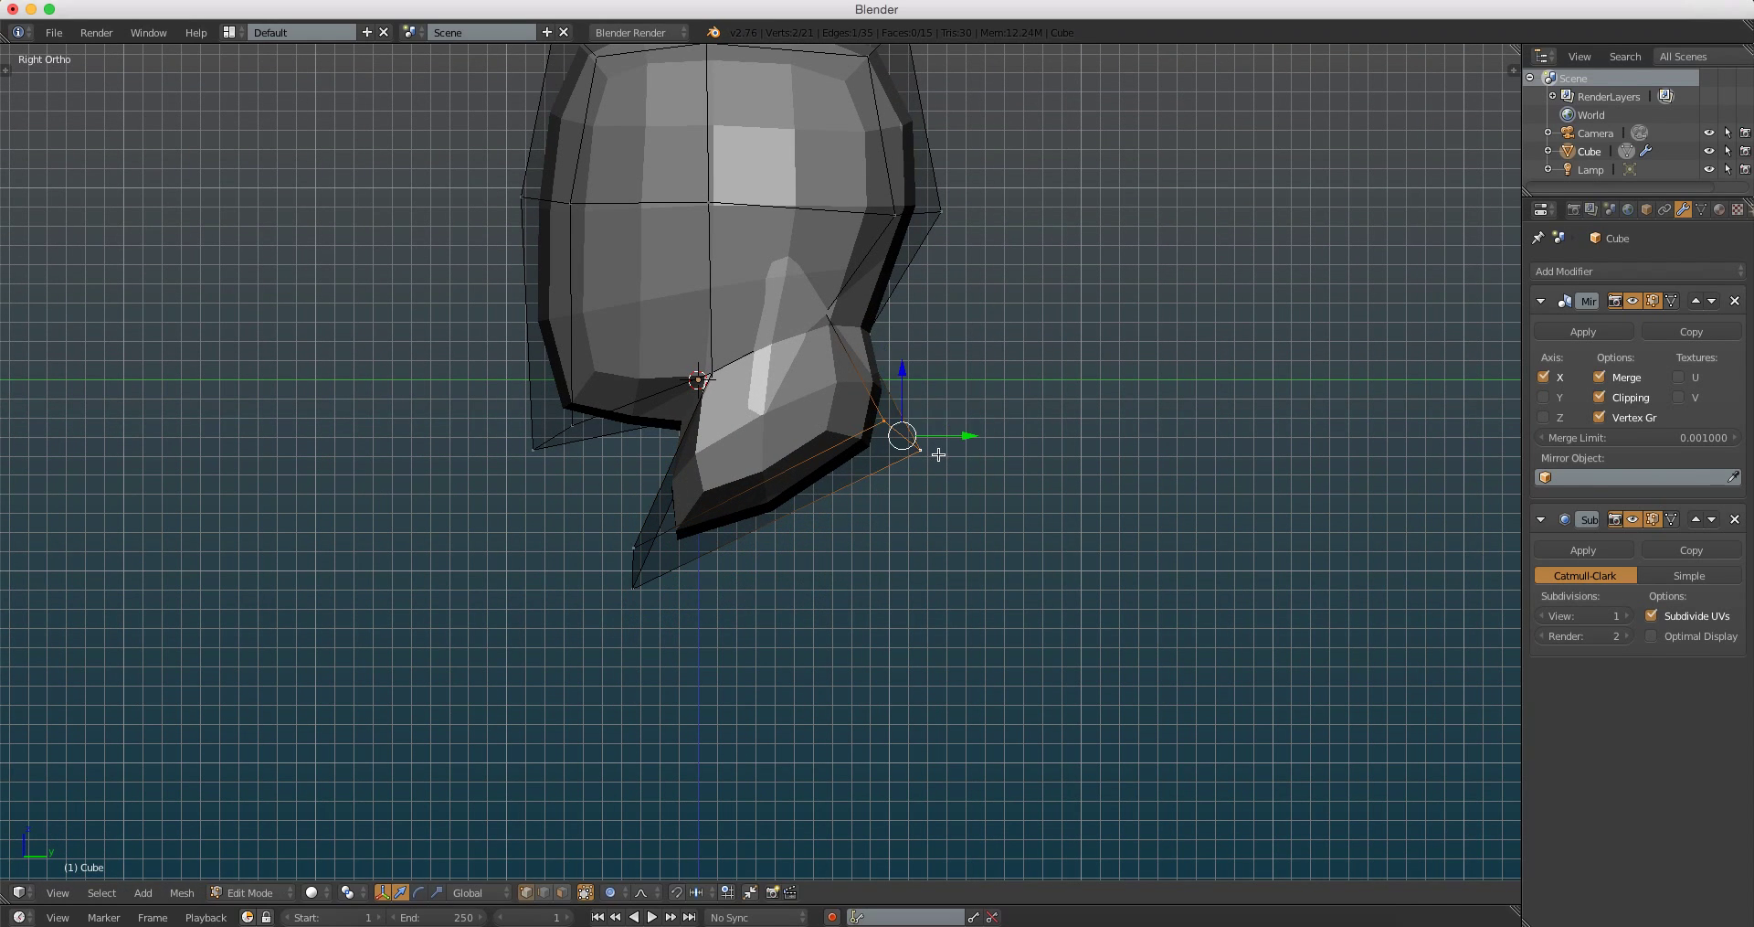
{"action": "key", "text": "g"}
{"action": "left_click", "coordinate": [993, 508]}
Step: Inspect the neck from an angle, then return to Object Mode in front view
{"action": "mouse_move", "coordinate": [996, 514]}
{"action": "middle_mouse_down"}
{"action": "mouse_move", "coordinate": [904, 420]}
{"action": "mouse_move", "coordinate": [937, 407]}
{"action": "middle_mouse_up"}
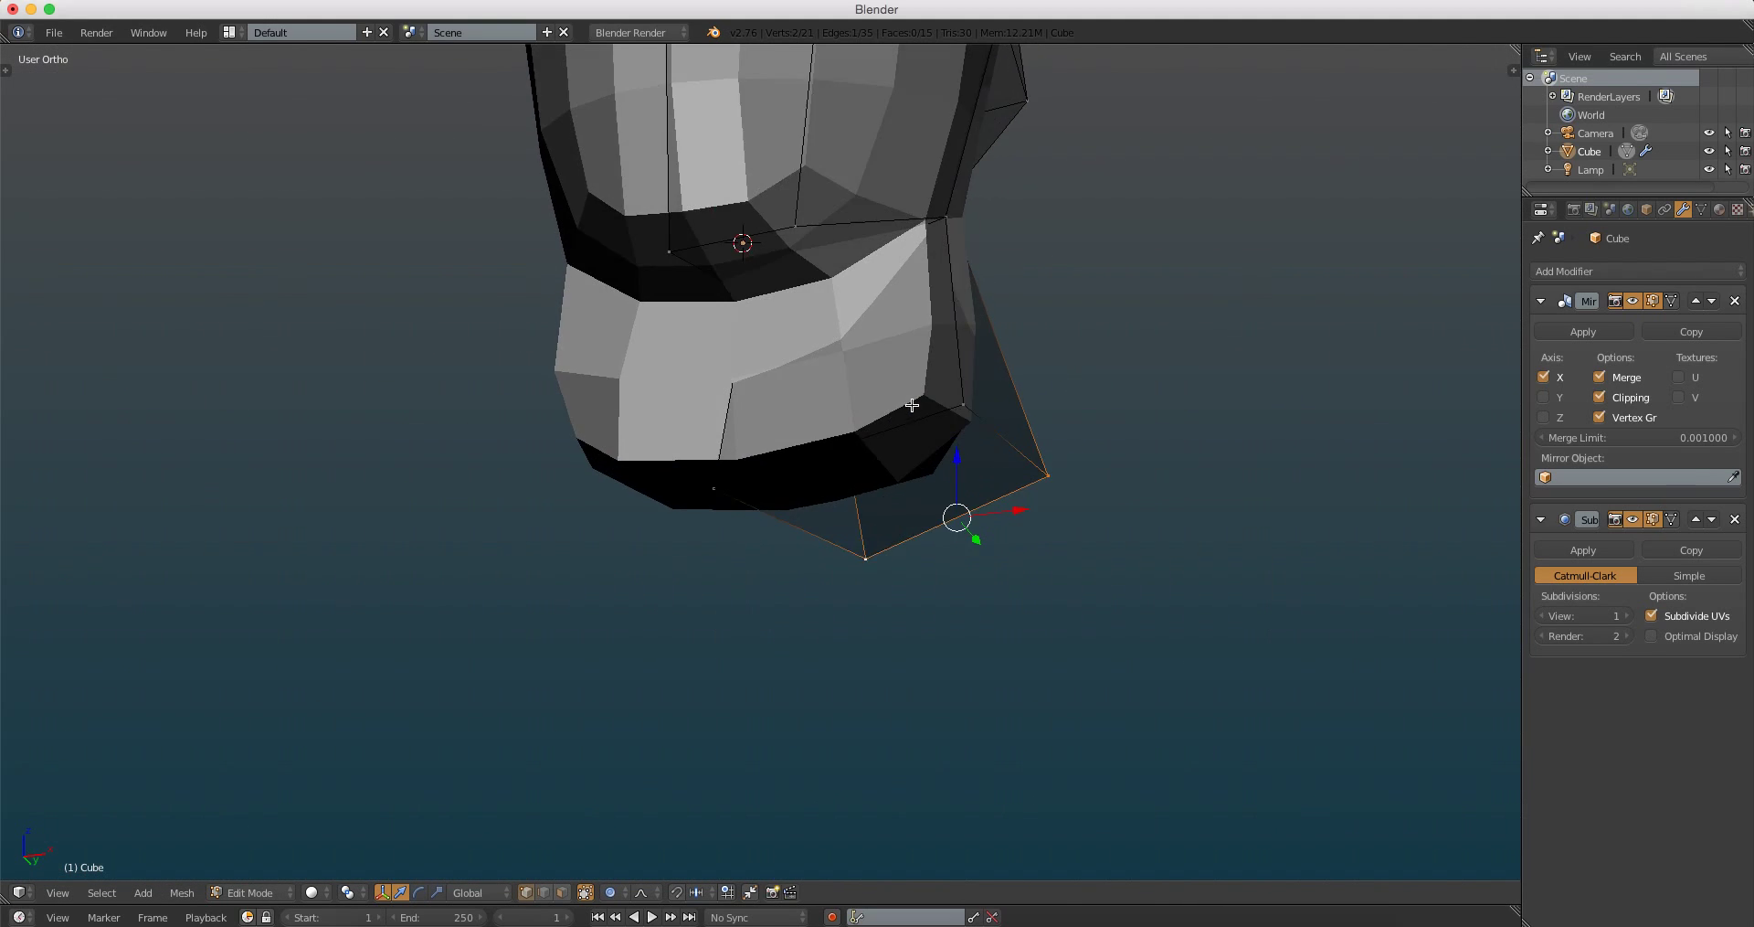
{"action": "mouse_move", "coordinate": [984, 410]}
{"action": "middle_mouse_down"}
{"action": "mouse_move", "coordinate": [1045, 435]}
{"action": "mouse_move", "coordinate": [895, 444]}
{"action": "middle_mouse_up"}
{"action": "key", "text": "g"}
{"action": "key", "text": "Escape"}
{"action": "key", "text": "Tab"}
{"action": "key", "text": "KP_1"}
Step: In right side view, enter Edit Mode and select the neck's bottom face
{"action": "scroll", "coordinate": [853, 436], "scroll_direction": "up", "scroll_amount": 3}
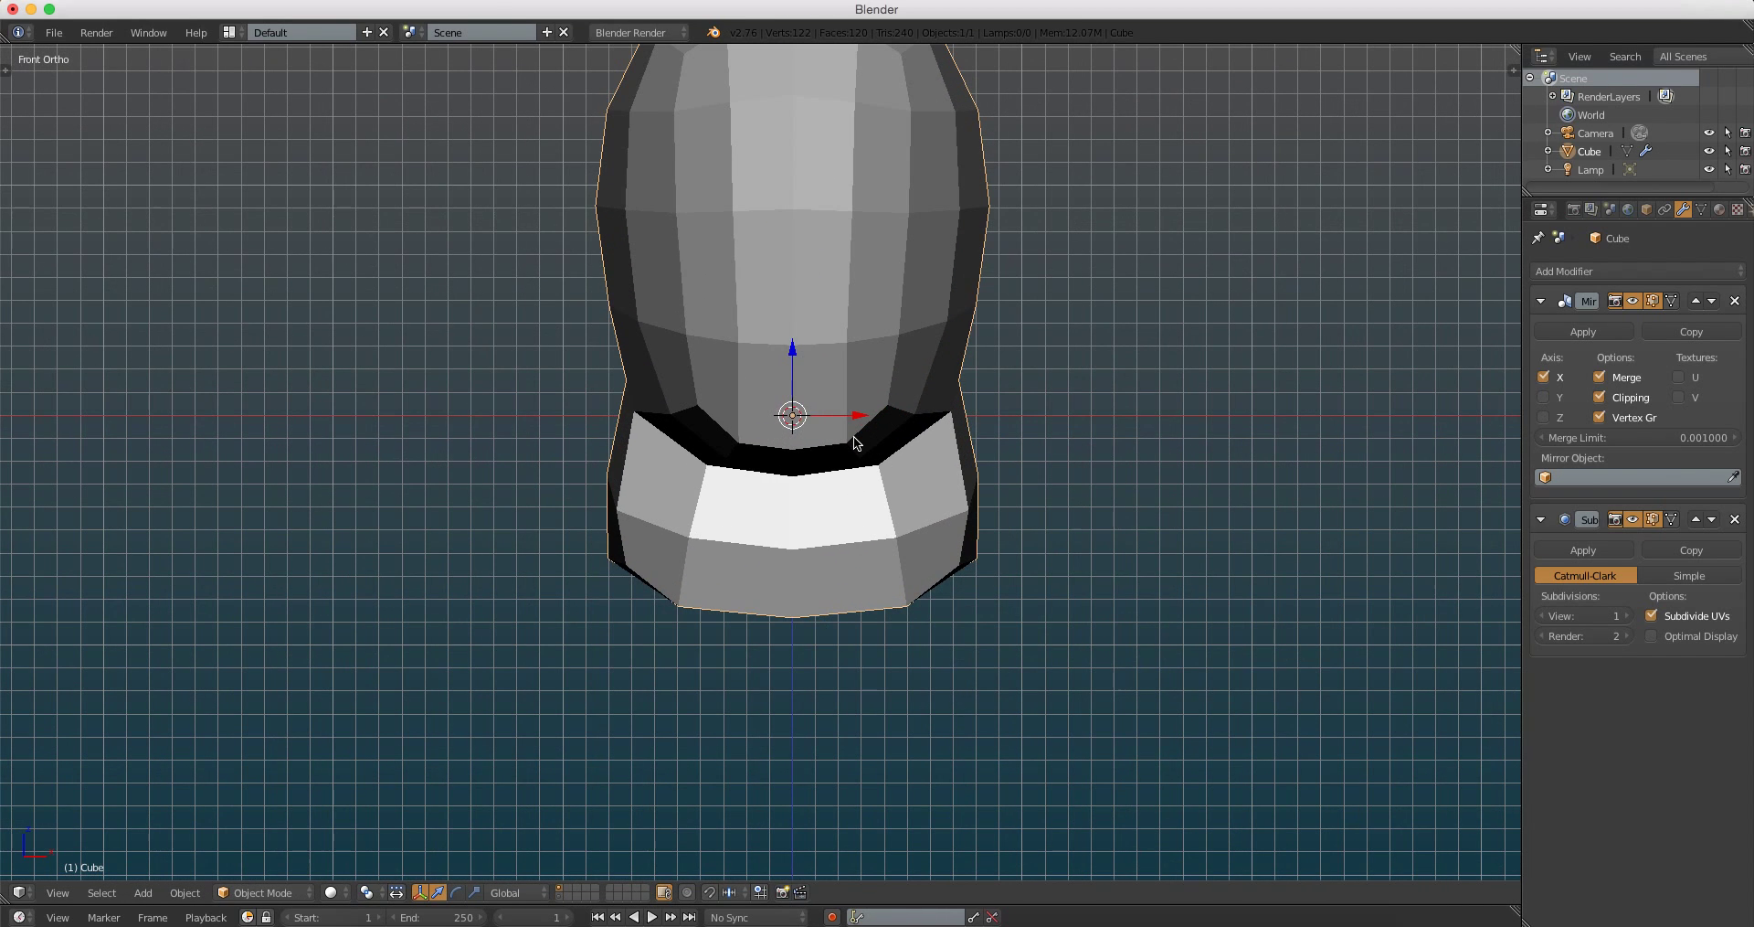
{"action": "key", "text": "KP_3"}
{"action": "scroll", "coordinate": [840, 441], "scroll_direction": "down", "scroll_amount": 3}
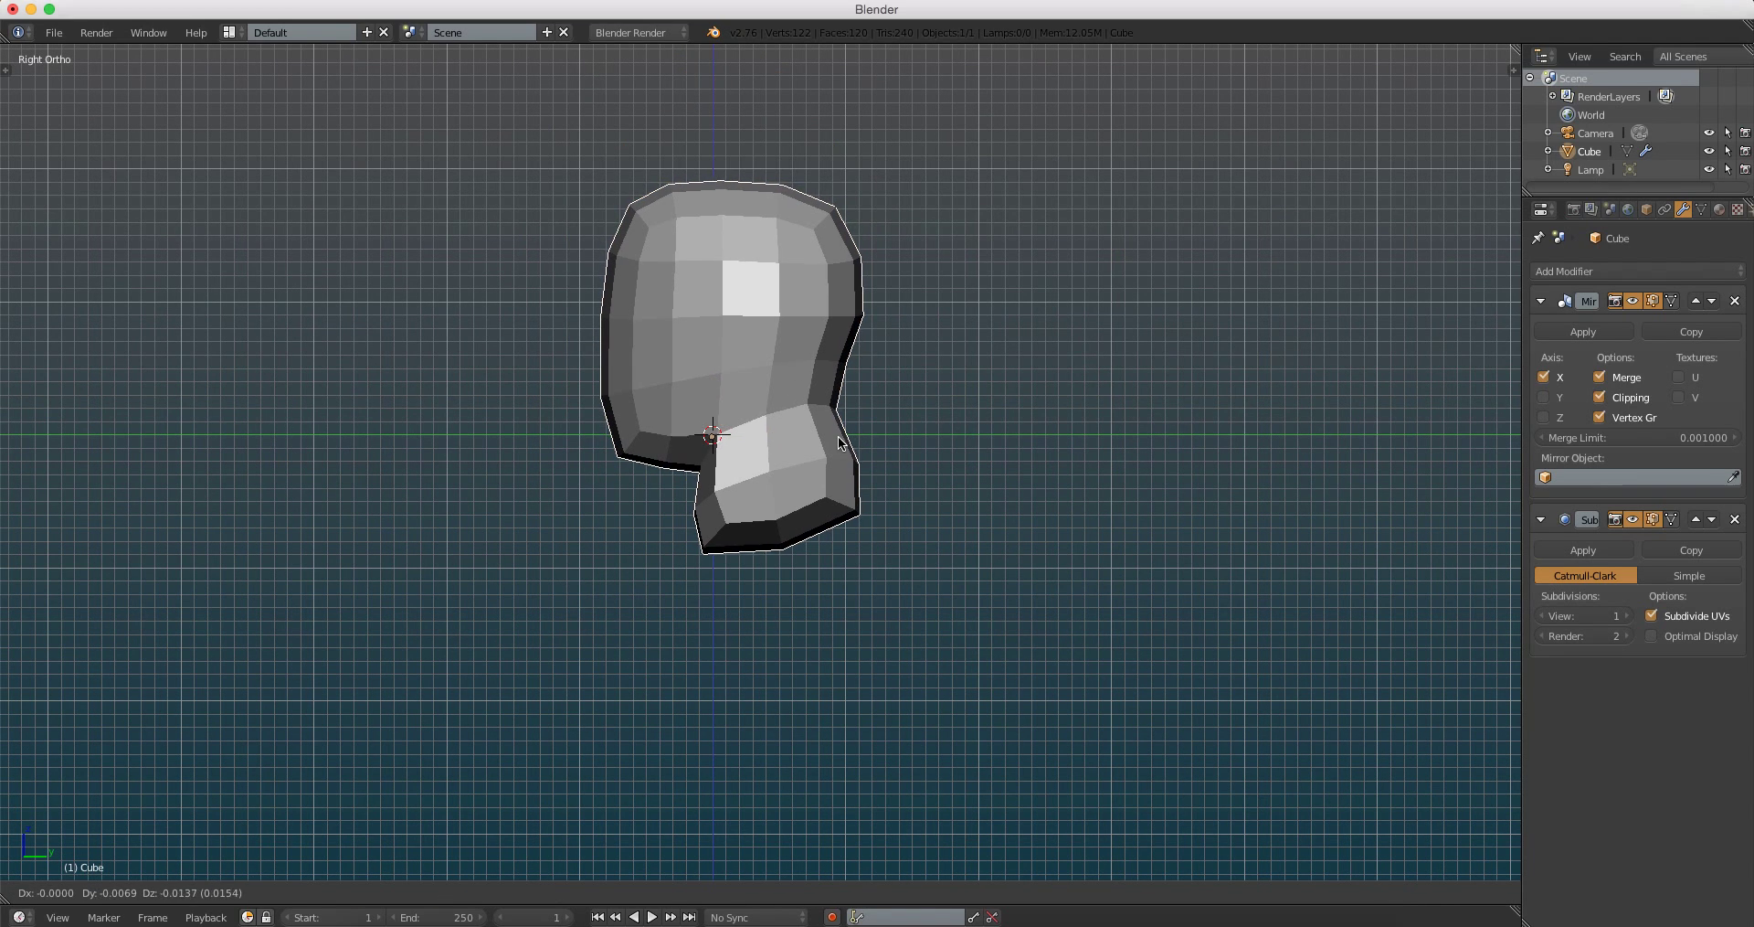
{"action": "key", "text": "Tab"}
{"action": "scroll", "coordinate": [811, 444], "scroll_direction": "up", "scroll_amount": 2}
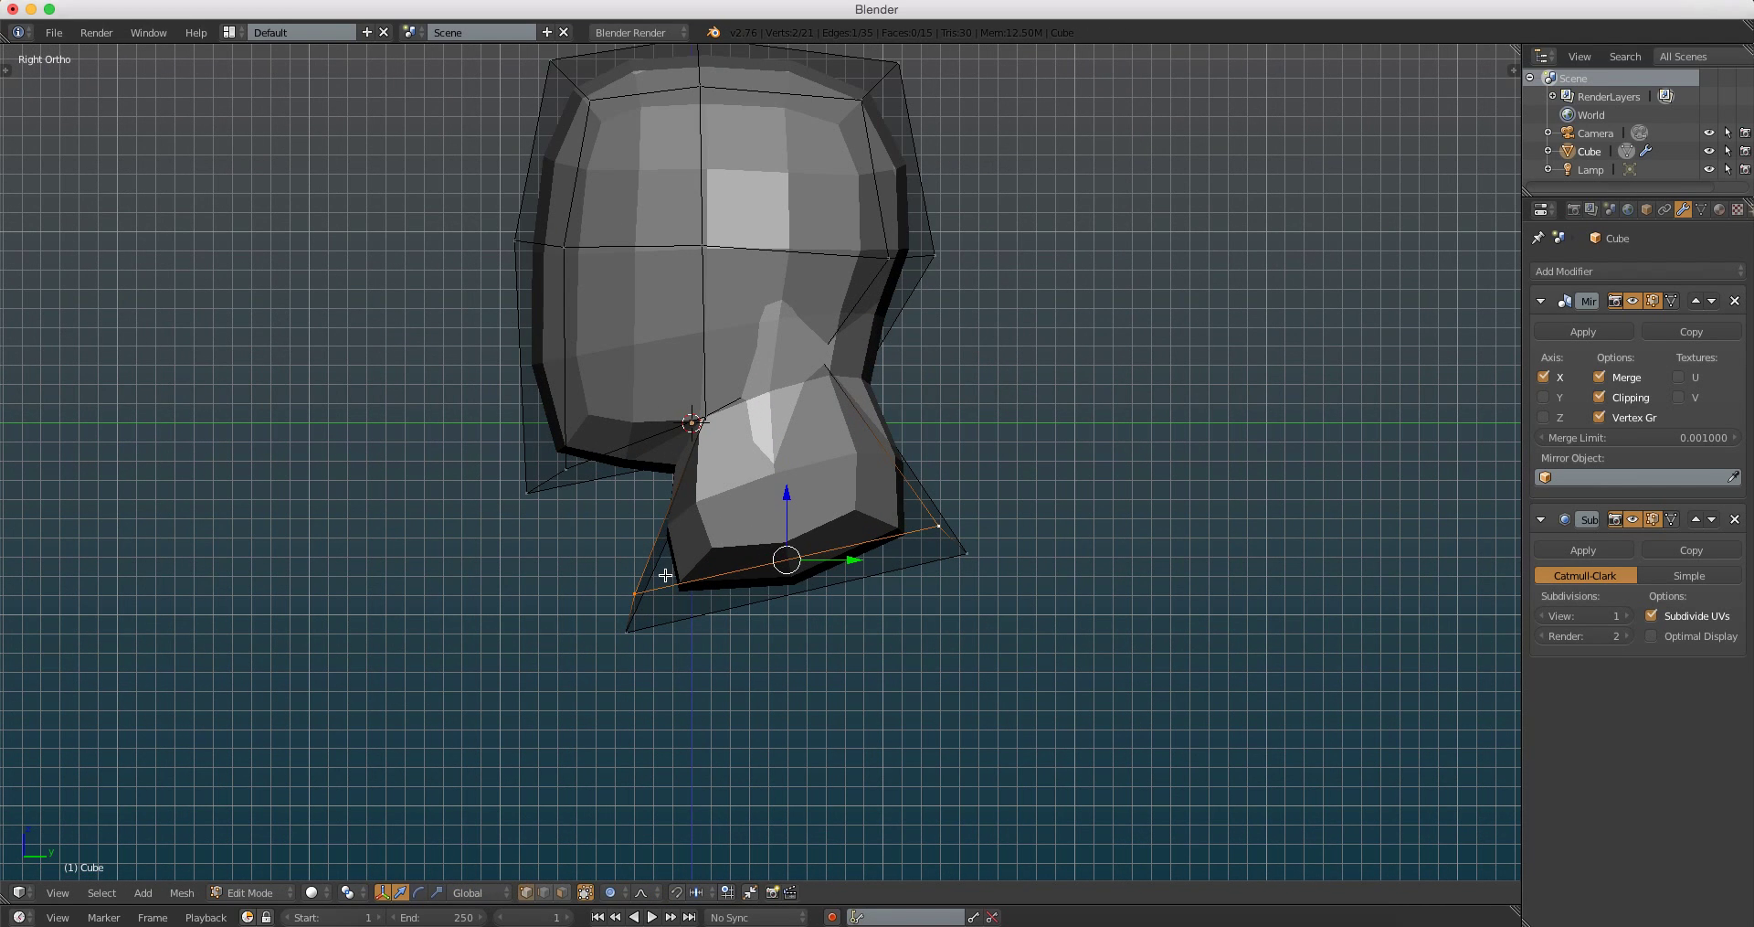
{"action": "right_click", "coordinate": [635, 593]}
{"action": "right_click", "coordinate": [639, 618], "text": "shift"}
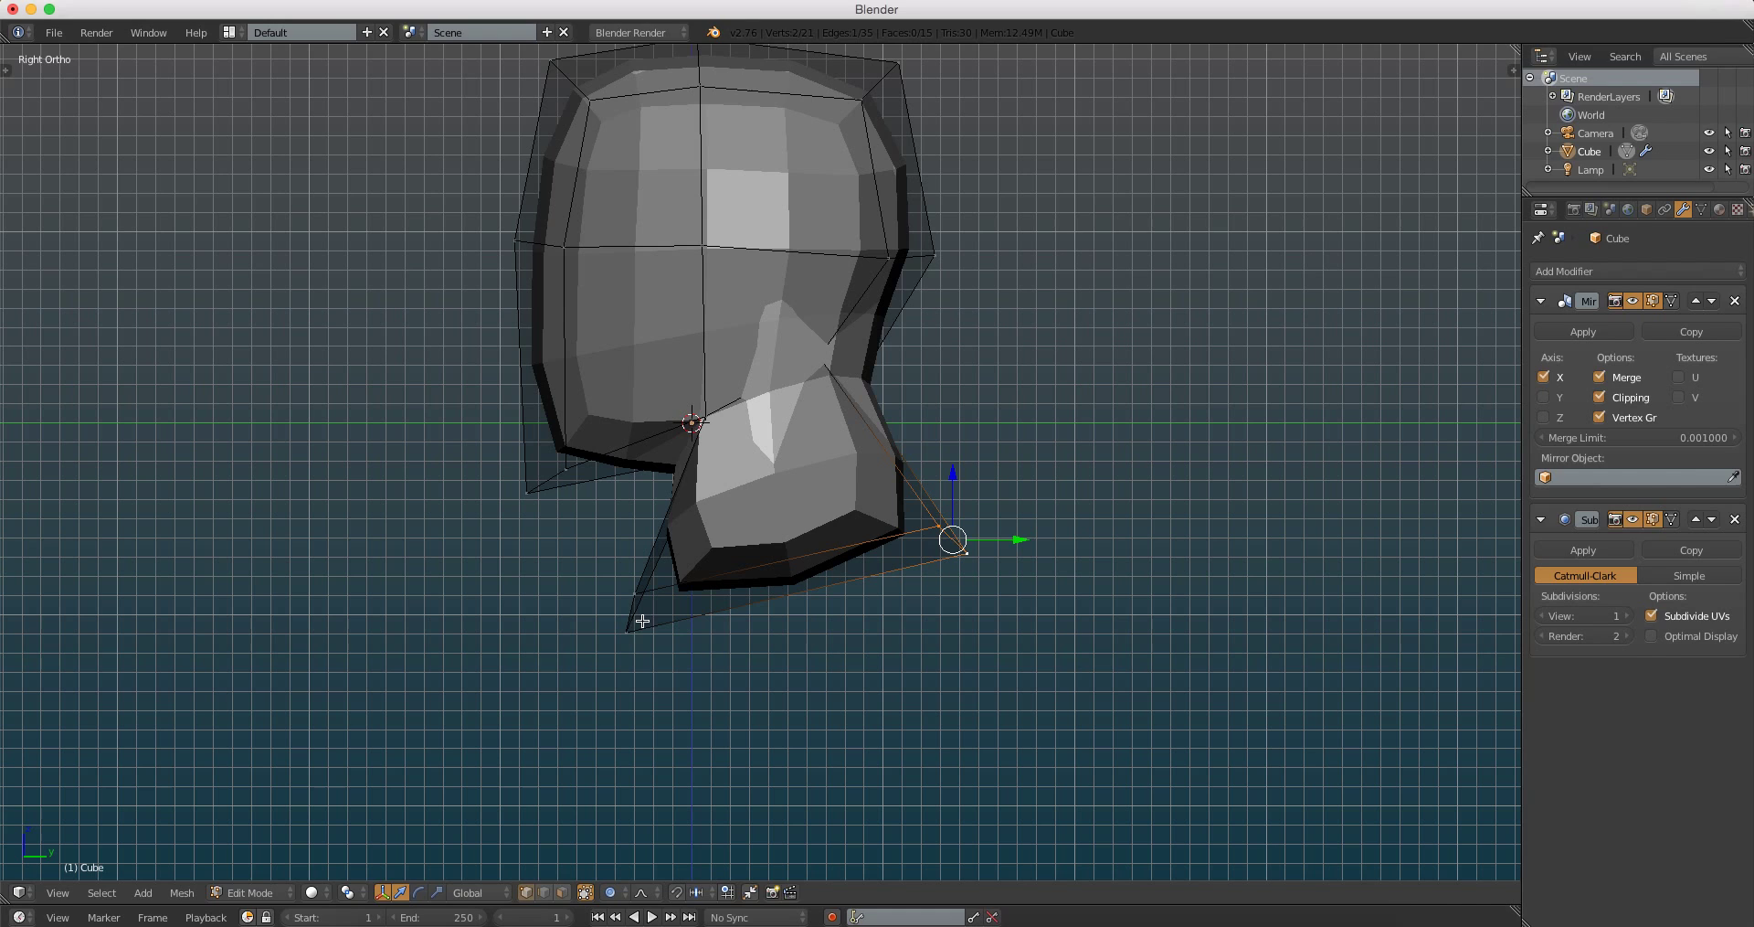
{"action": "right_click", "coordinate": [790, 596], "text": "shift"}
{"action": "right_click", "coordinate": [669, 606], "text": "shift"}
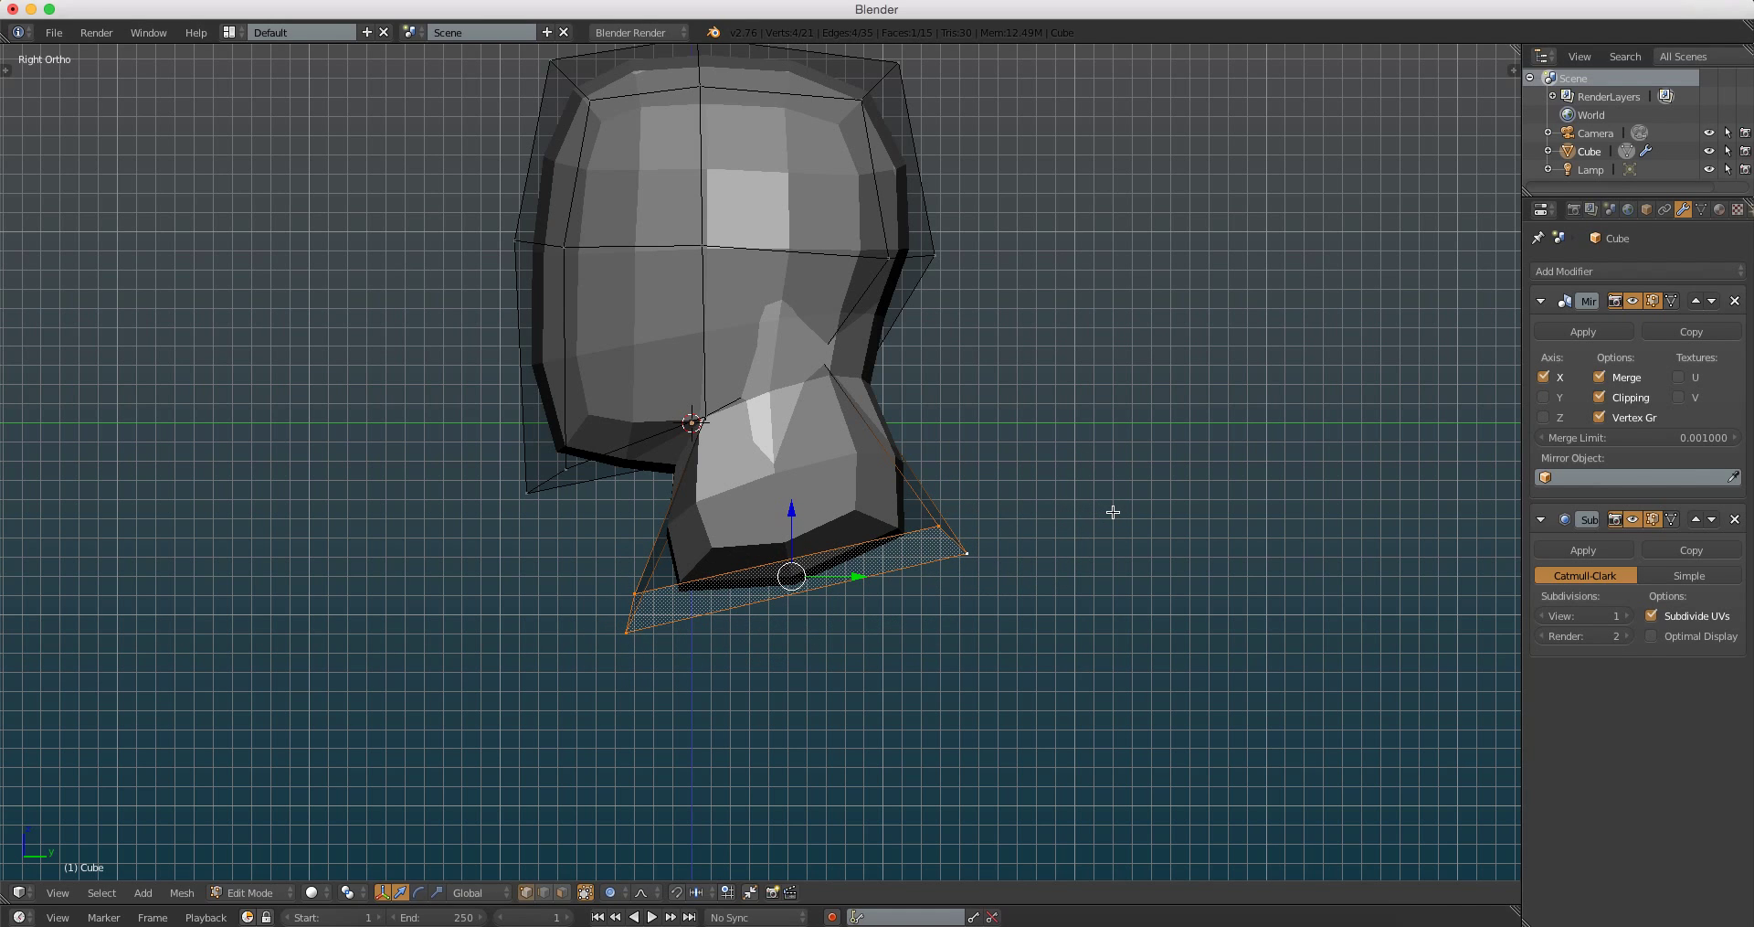
Step: Flatten the bottom face level by scaling it to 0 along Z
{"action": "key", "text": "s"}
{"action": "key", "text": "z"}
{"action": "key", "text": "0"}
{"action": "key", "text": "Return"}
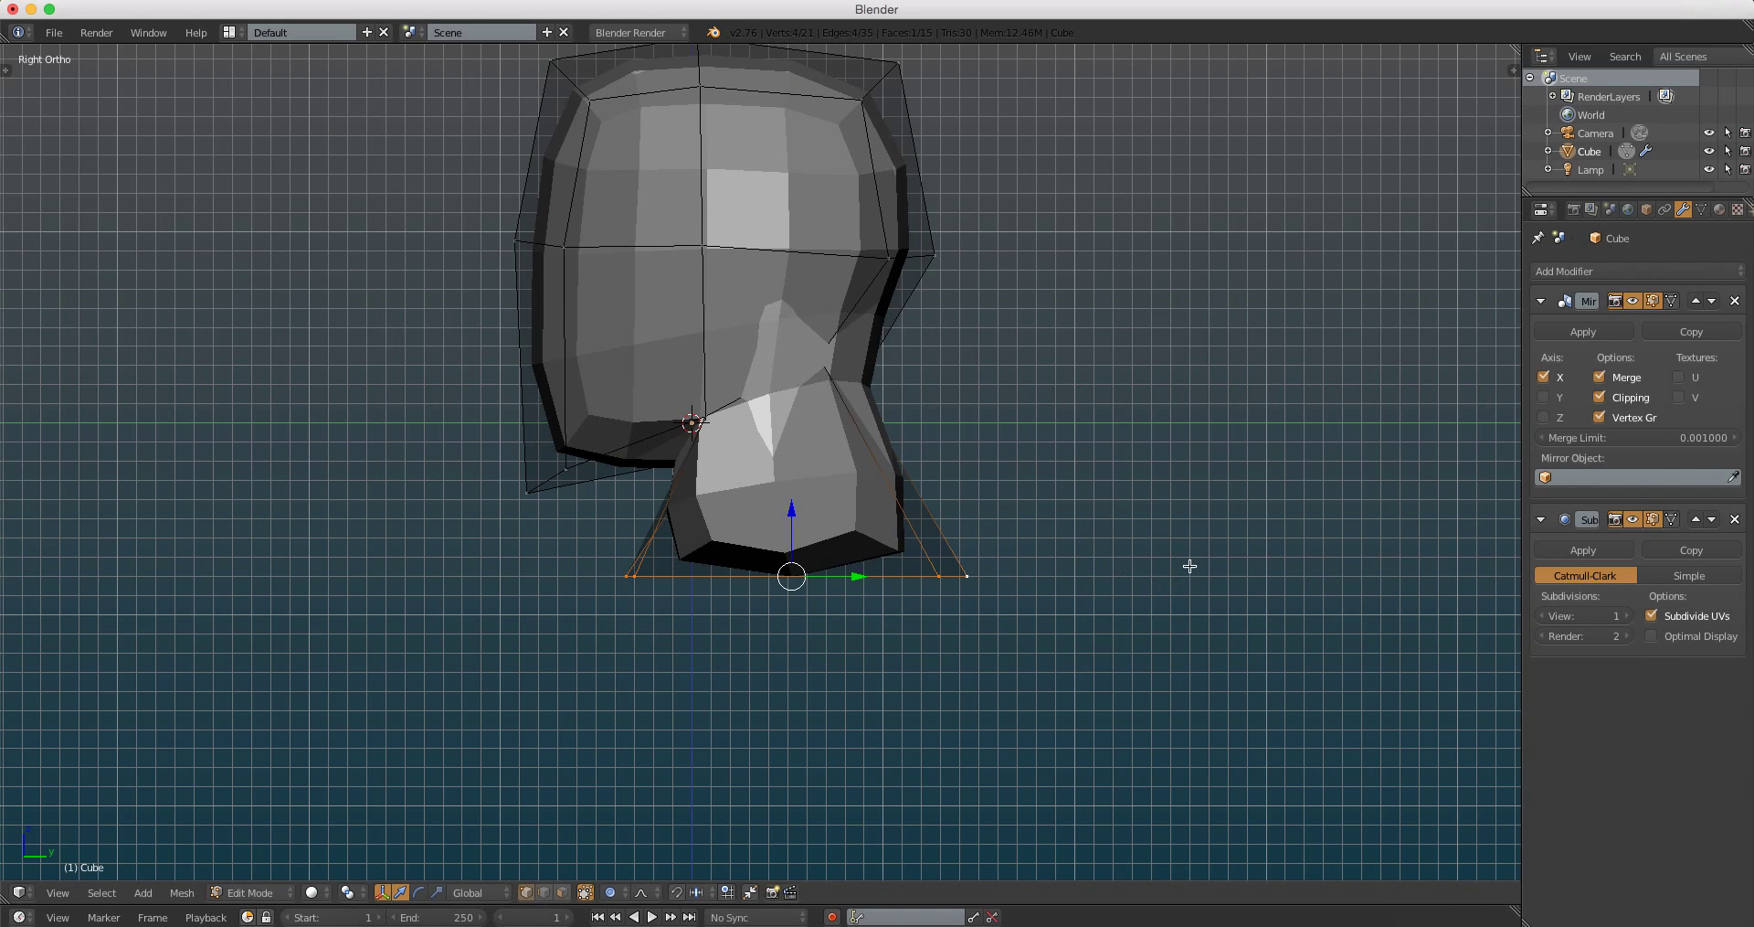
Step: Lower the bottom face with proportional editing, checking it from the front view
{"action": "key", "text": "g"}
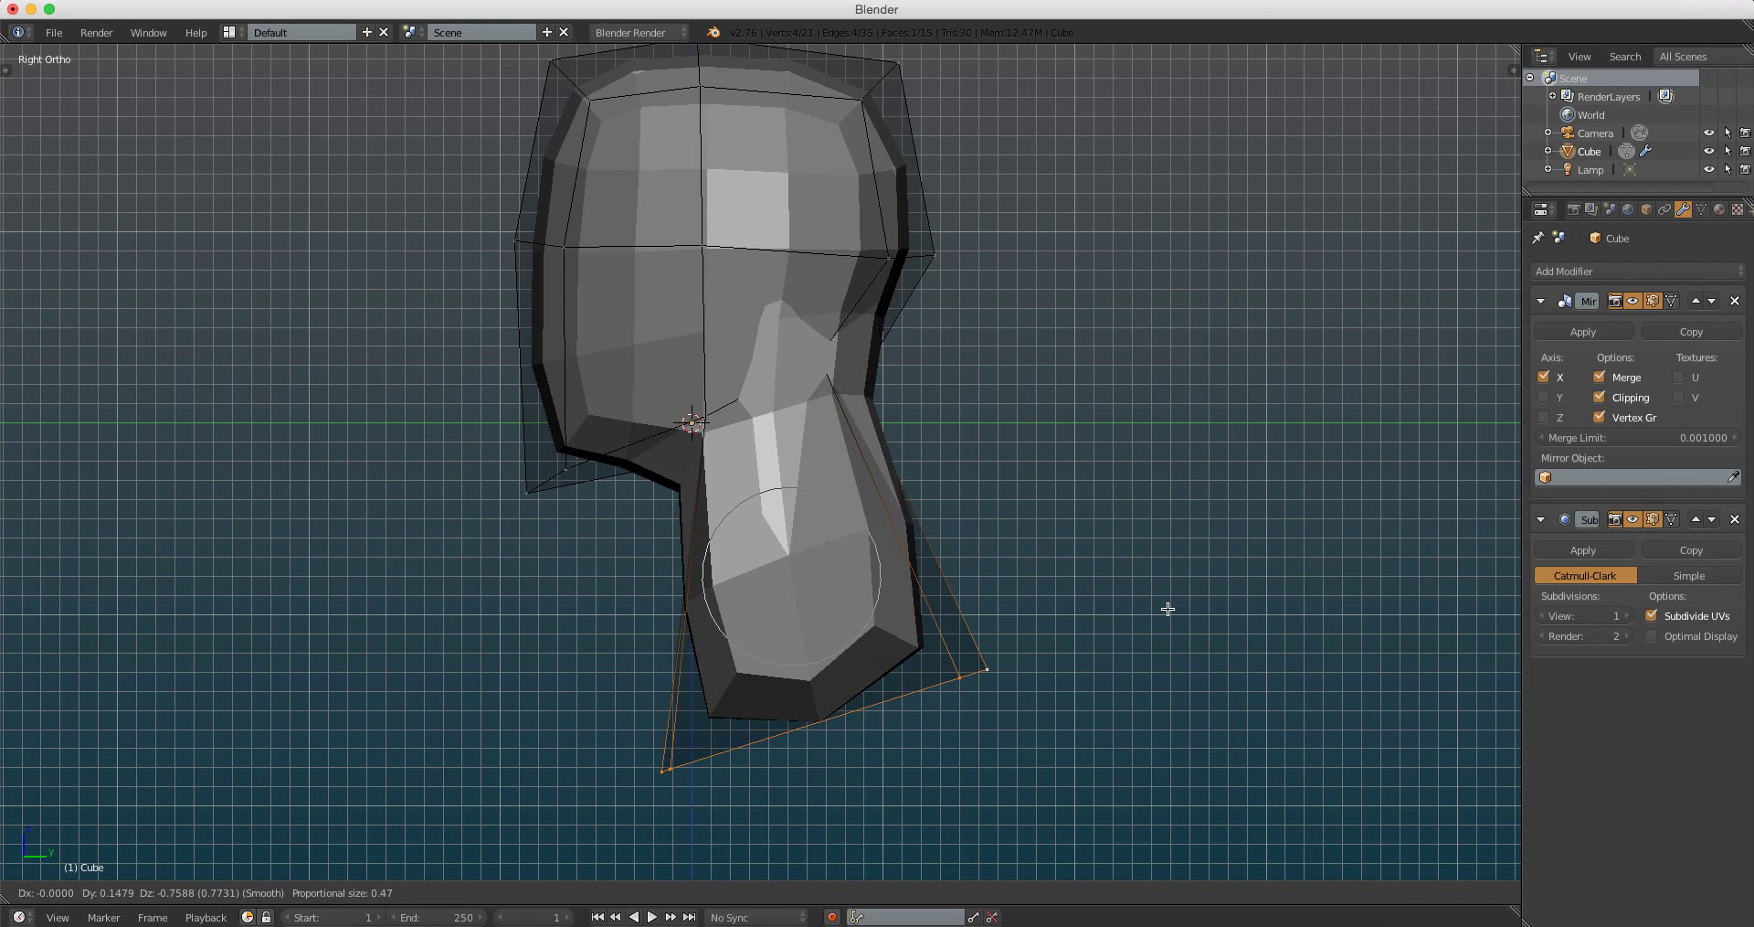
{"action": "left_click", "coordinate": [1162, 581]}
{"action": "scroll", "coordinate": [994, 539], "scroll_direction": "down", "scroll_amount": 3}
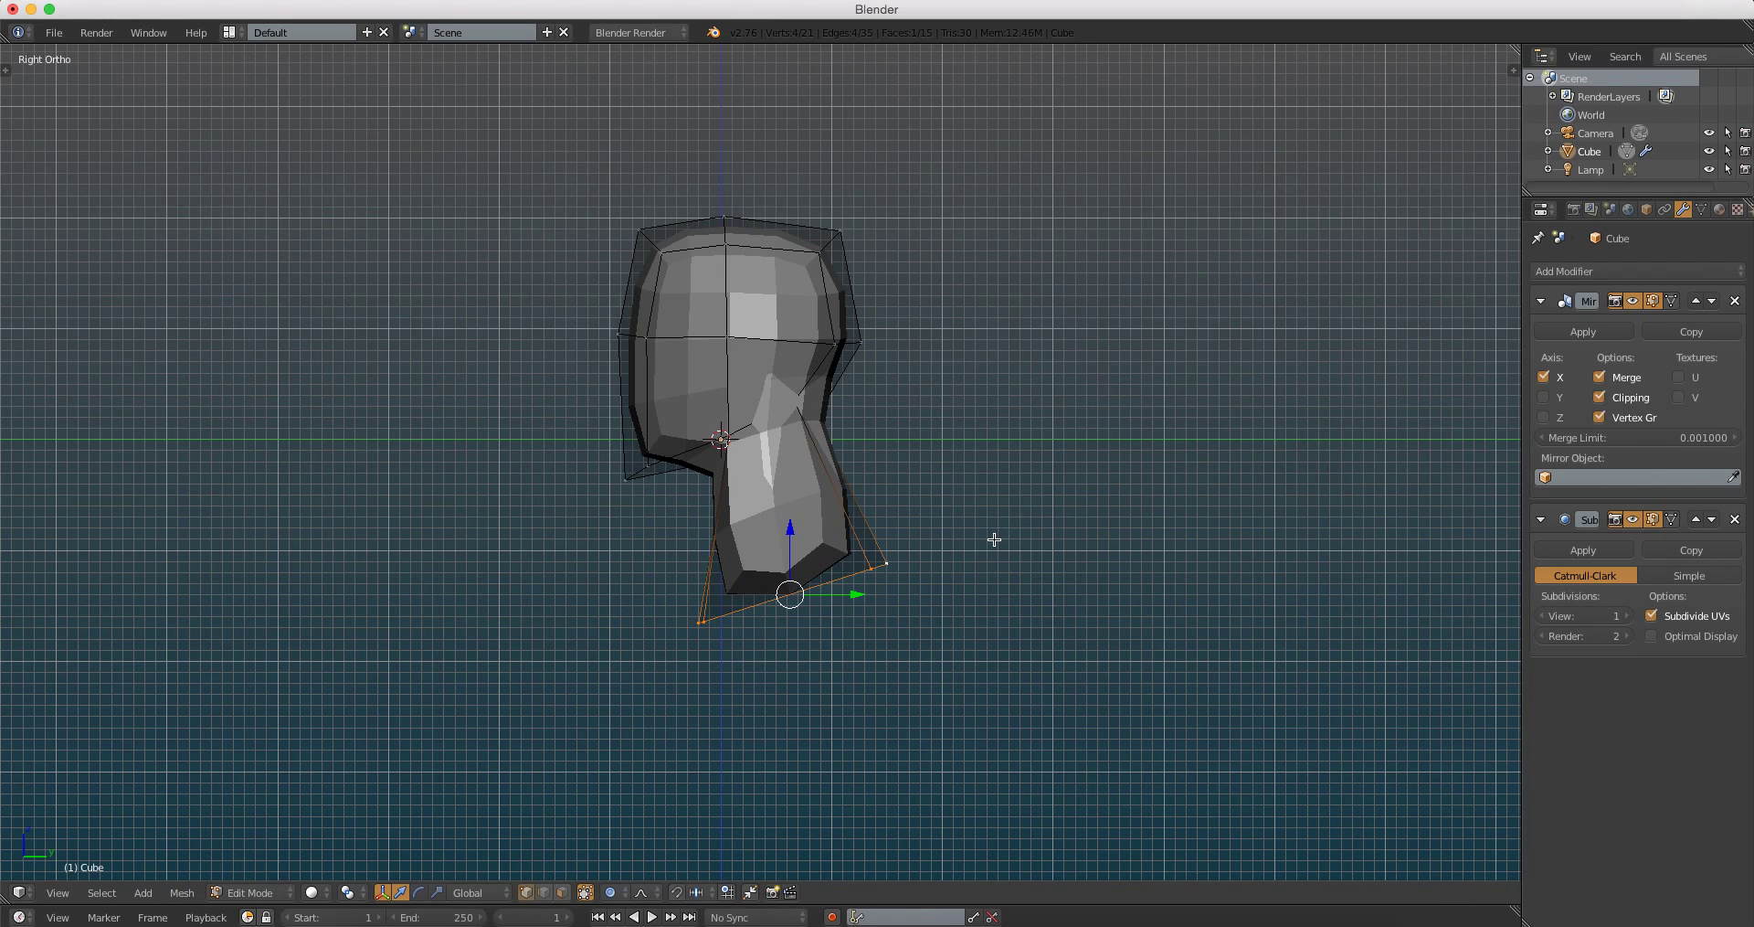
{"action": "key", "text": "KP_1"}
{"action": "scroll", "coordinate": [969, 485], "scroll_direction": "up", "scroll_amount": 3}
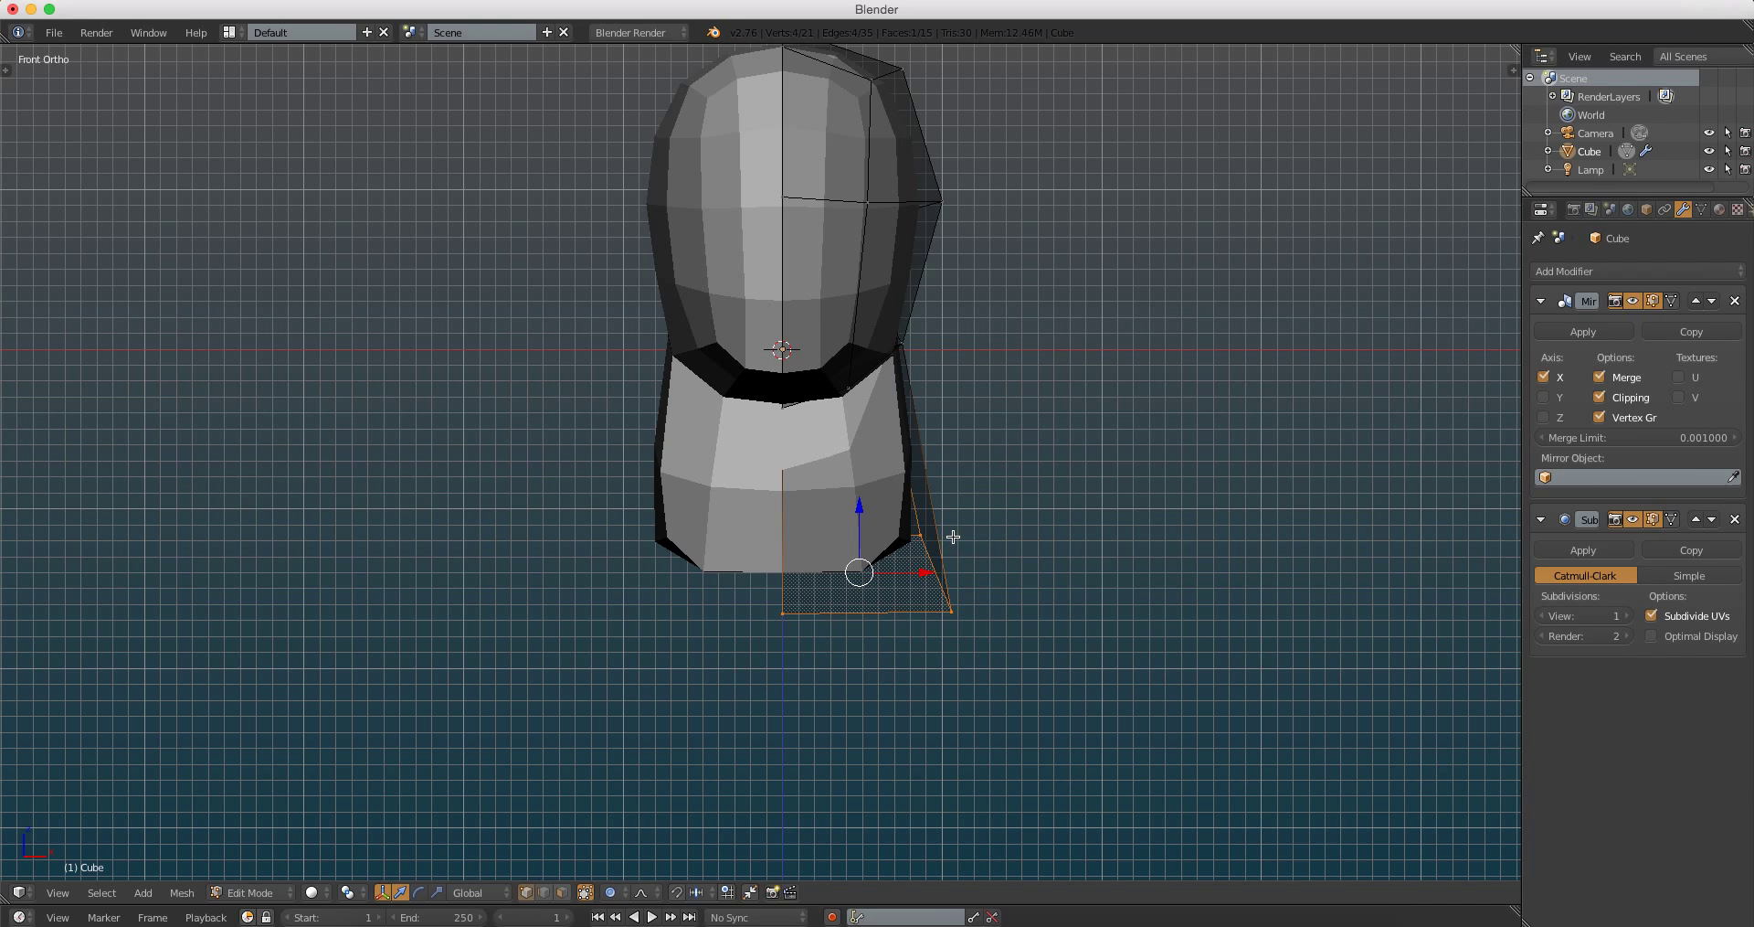
{"action": "key", "text": "g"}
{"action": "left_click", "coordinate": [978, 658]}
Step: Widen the bottom face into a flared base for the bust
{"action": "scroll", "coordinate": [978, 658], "scroll_direction": "up", "scroll_amount": 2}
{"action": "key", "text": "g"}
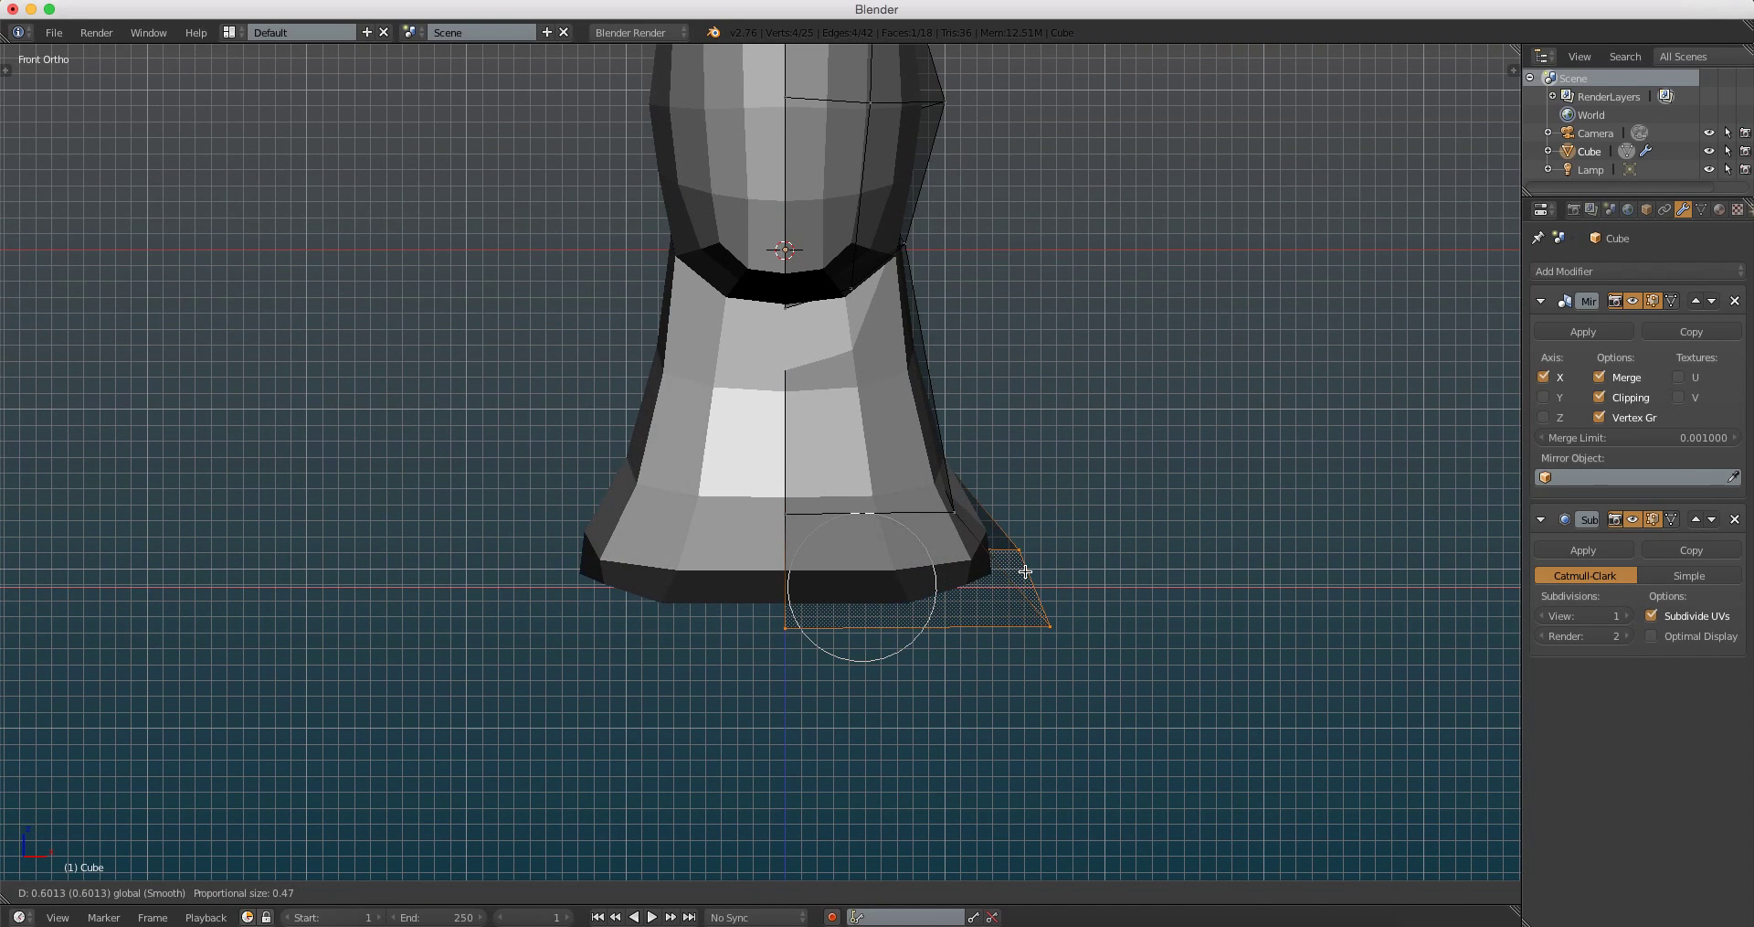
{"action": "scroll", "coordinate": [1028, 583], "scroll_direction": "down", "scroll_amount": 9}
{"action": "scroll", "coordinate": [1051, 586], "scroll_direction": "down", "scroll_amount": 3}
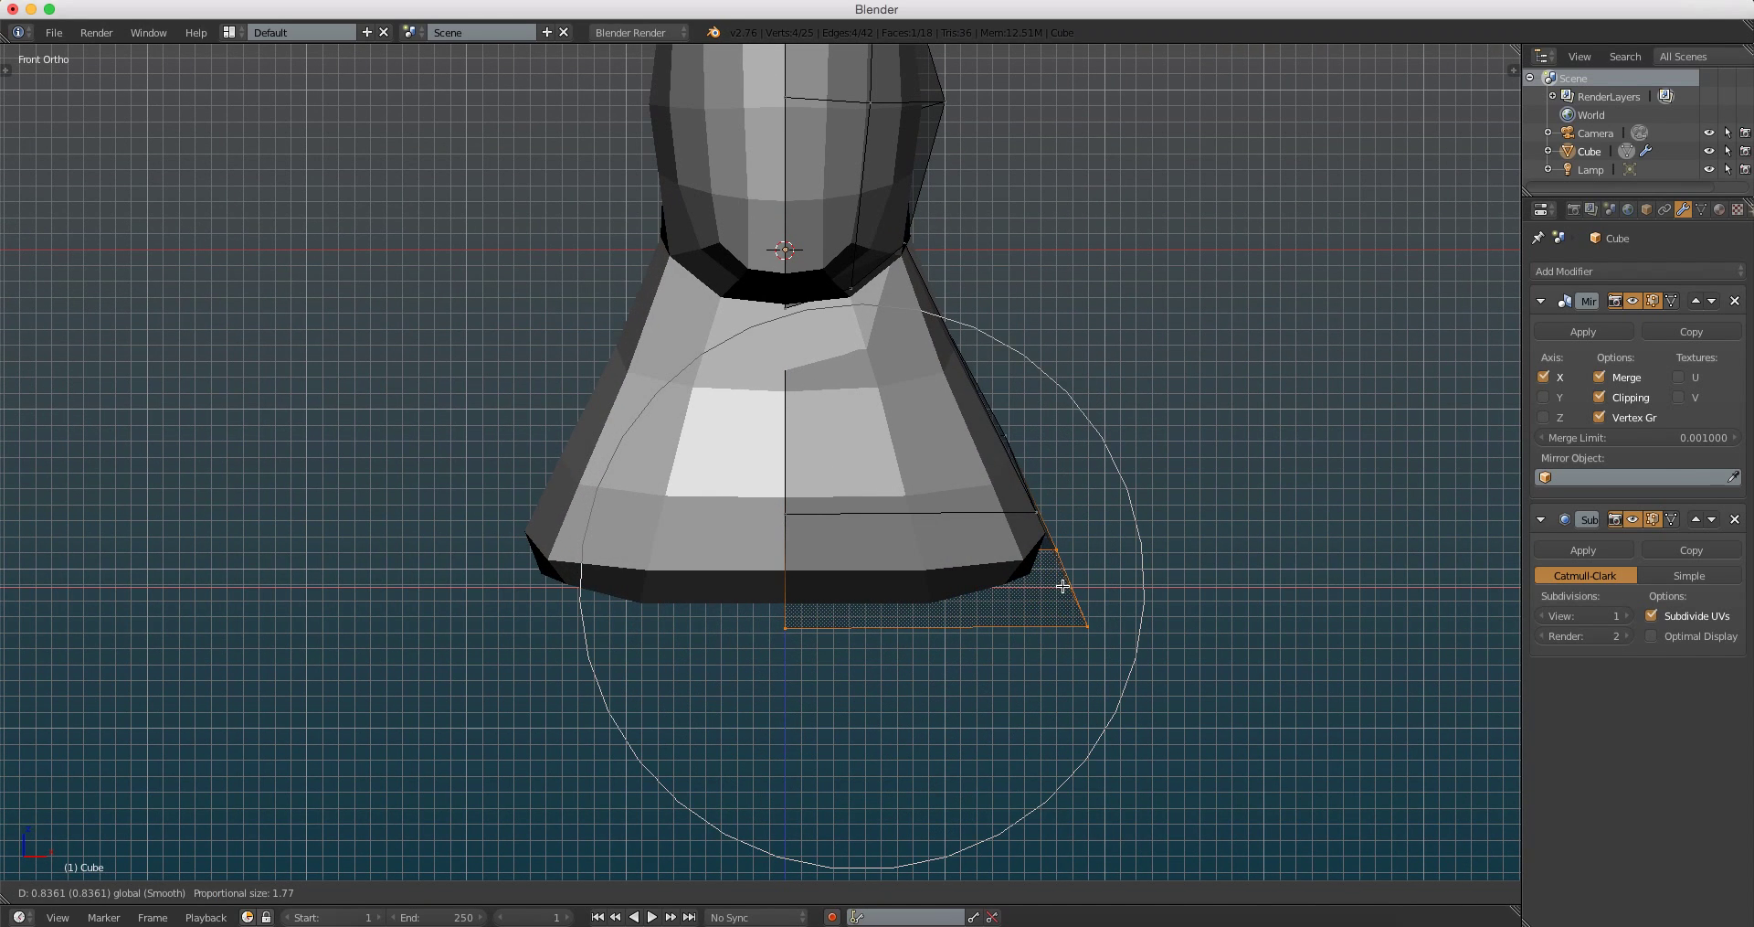
{"action": "left_click", "coordinate": [1058, 587]}
{"action": "key", "text": "KP_3"}
Step: Pull the base's front edge and front-tip vertex upward with proportional editing
{"action": "right_click", "coordinate": [950, 496]}
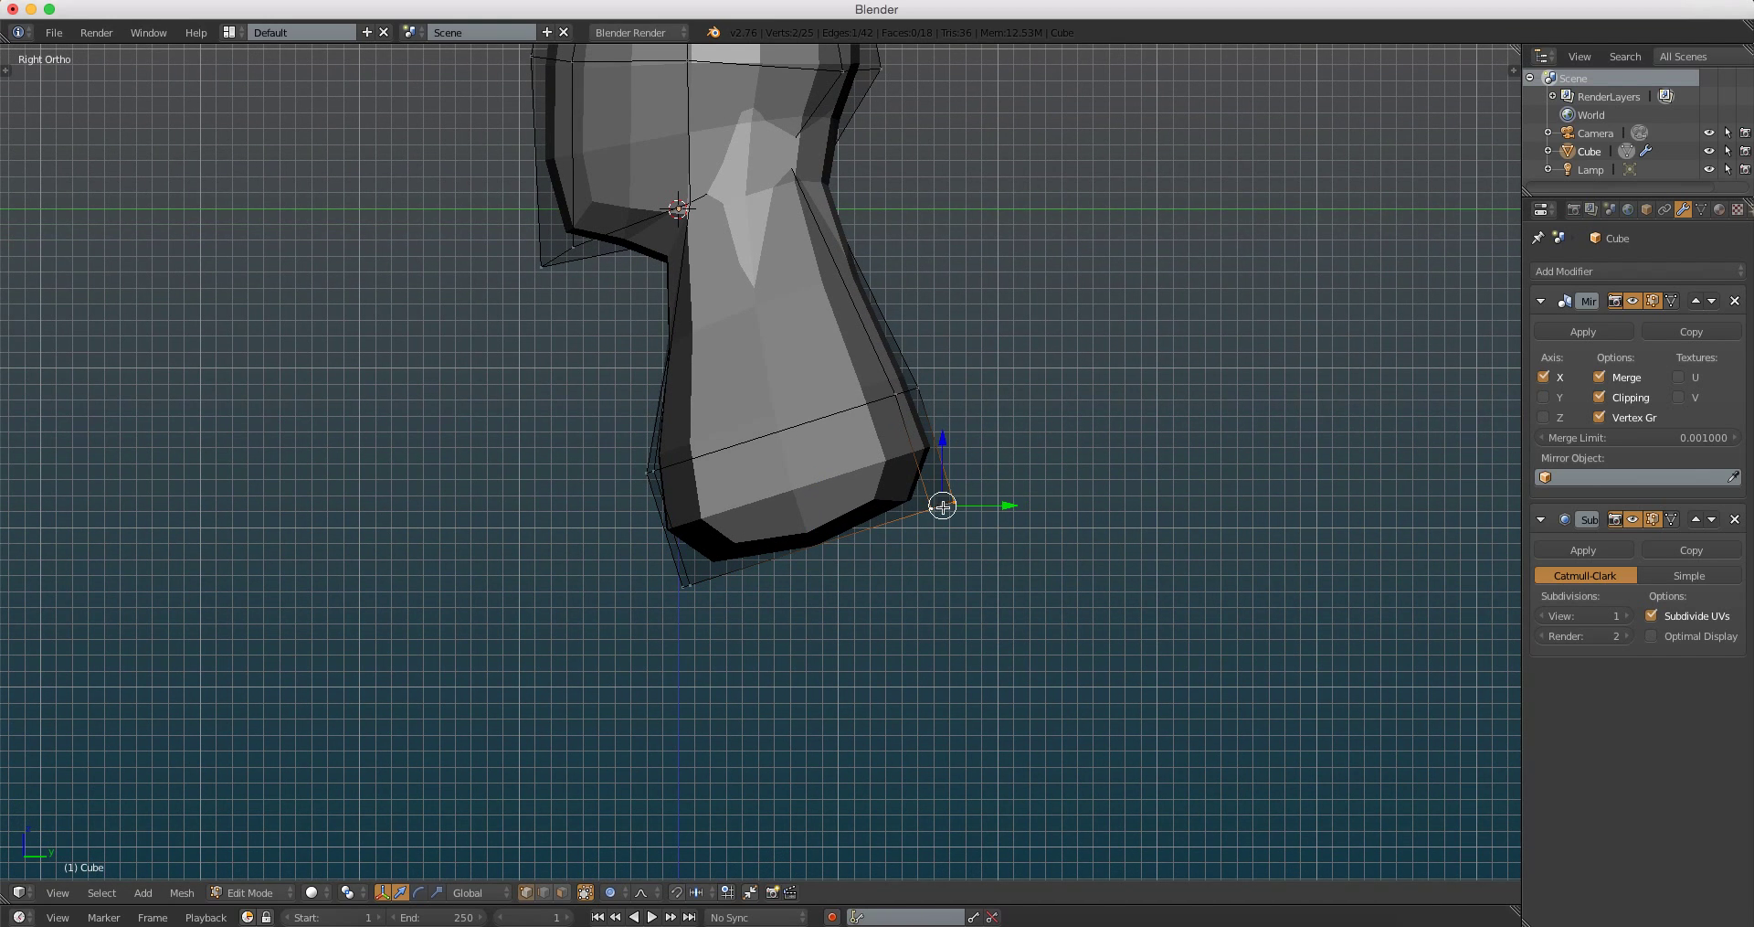
{"action": "key", "text": "g"}
{"action": "scroll", "coordinate": [1096, 293], "scroll_direction": "up", "scroll_amount": 2}
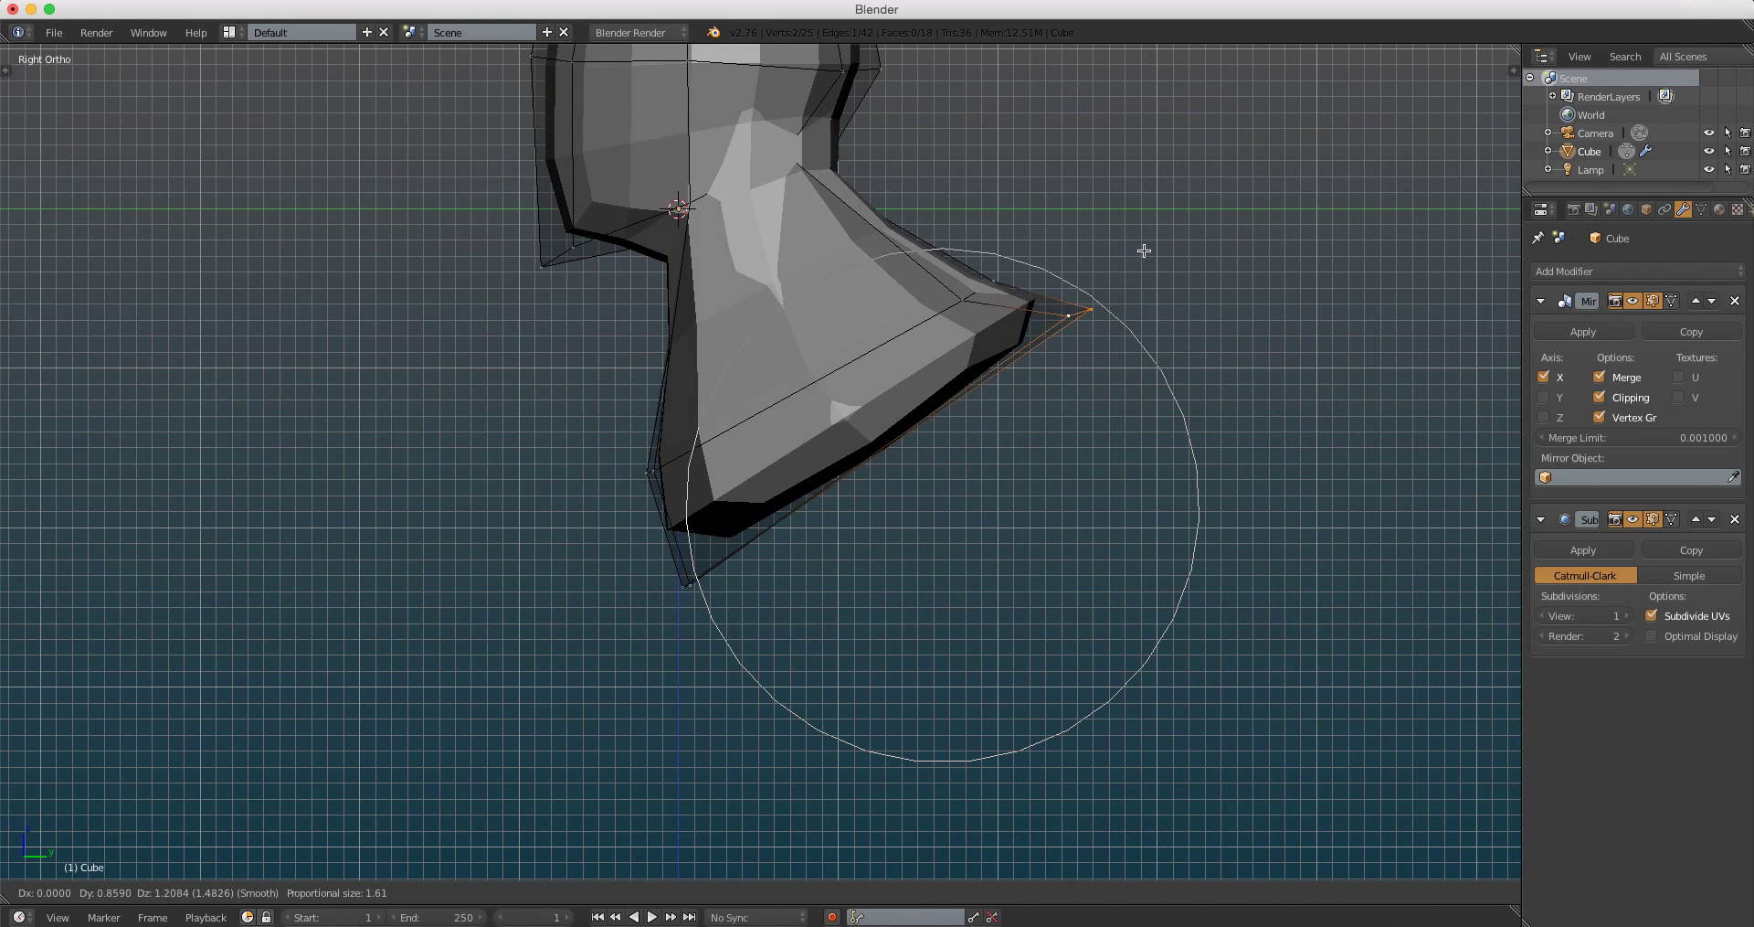
{"action": "left_click", "coordinate": [1183, 234]}
{"action": "right_click", "coordinate": [968, 289]}
{"action": "key", "text": "g"}
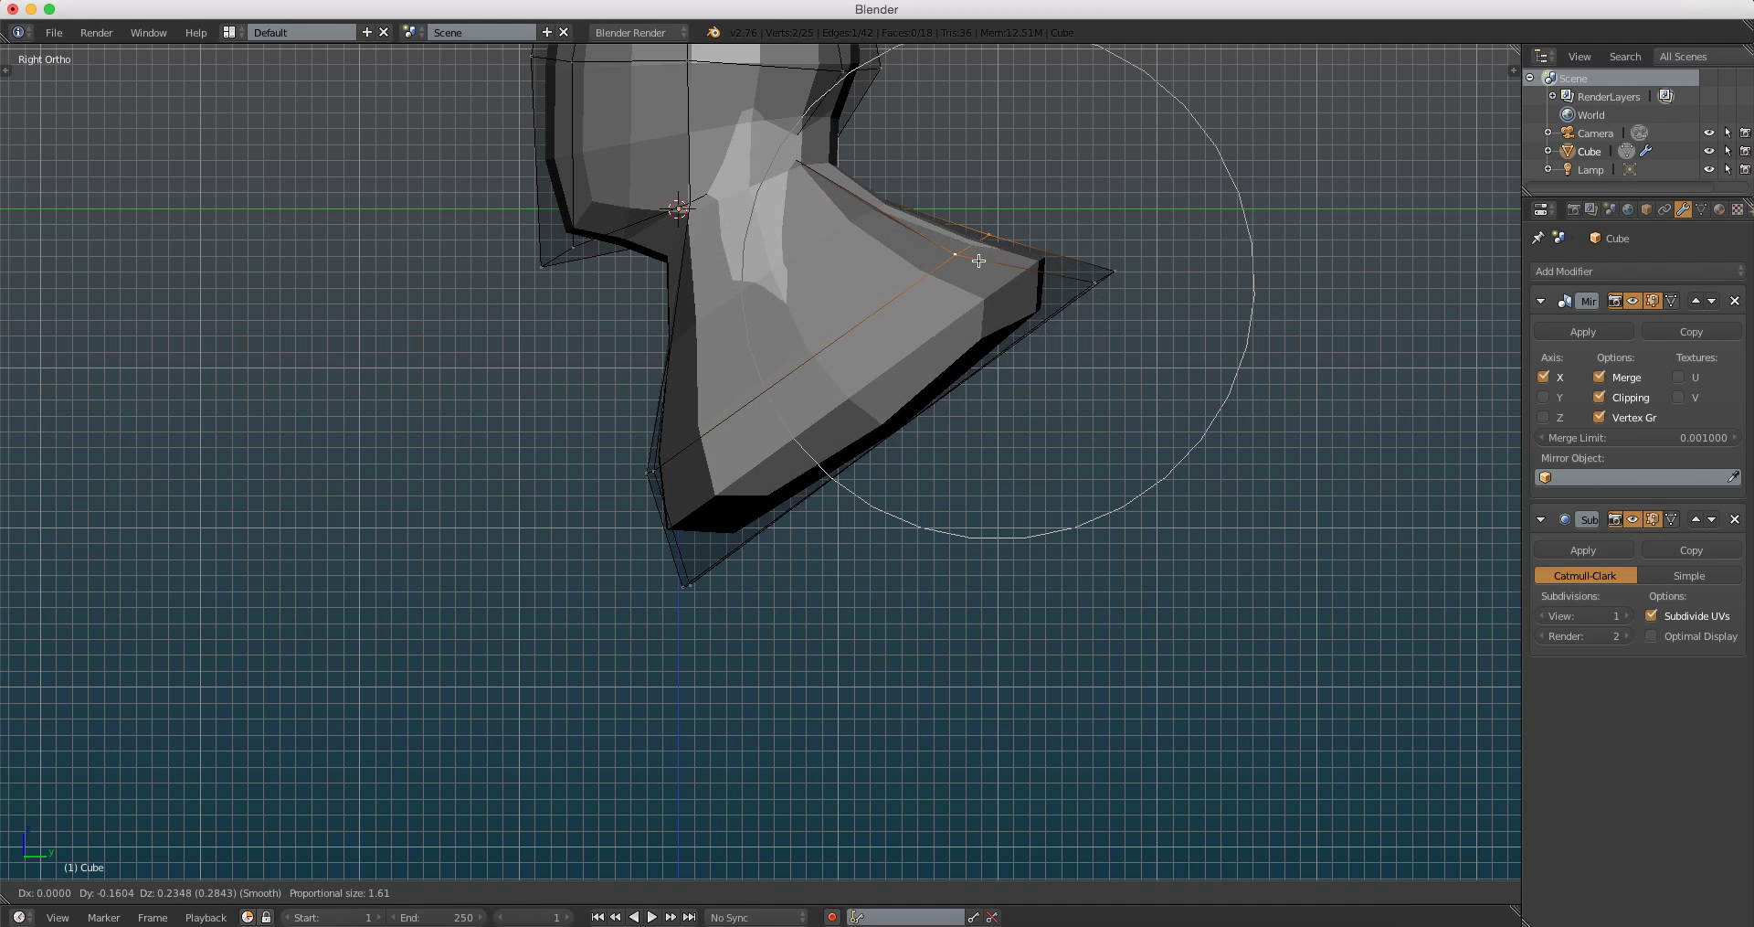
{"action": "scroll", "coordinate": [996, 275], "scroll_direction": "up", "scroll_amount": 2}
{"action": "left_click", "coordinate": [970, 250]}
Step: In wireframe, move the edge where neck meets chest up and right with soft falloff
{"action": "middle_click_drag", "start_coordinate": [826, 156], "coordinate": [850, 237], "text": "shift"}
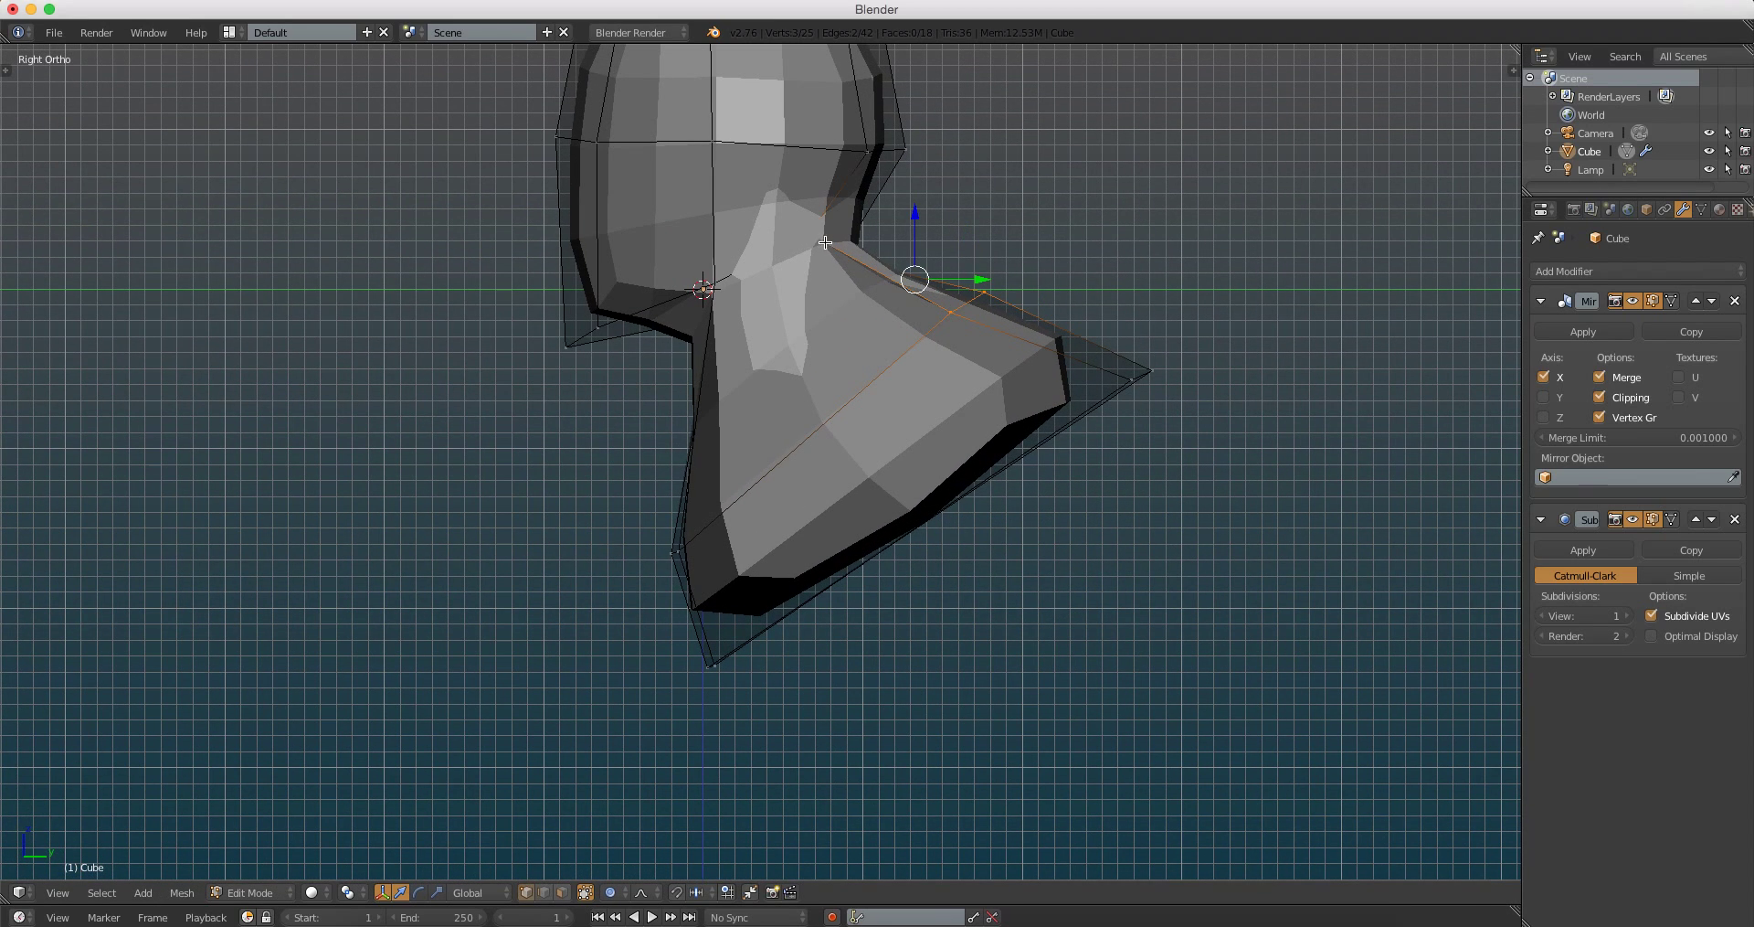
{"action": "key", "text": "z"}
{"action": "right_click", "coordinate": [807, 233]}
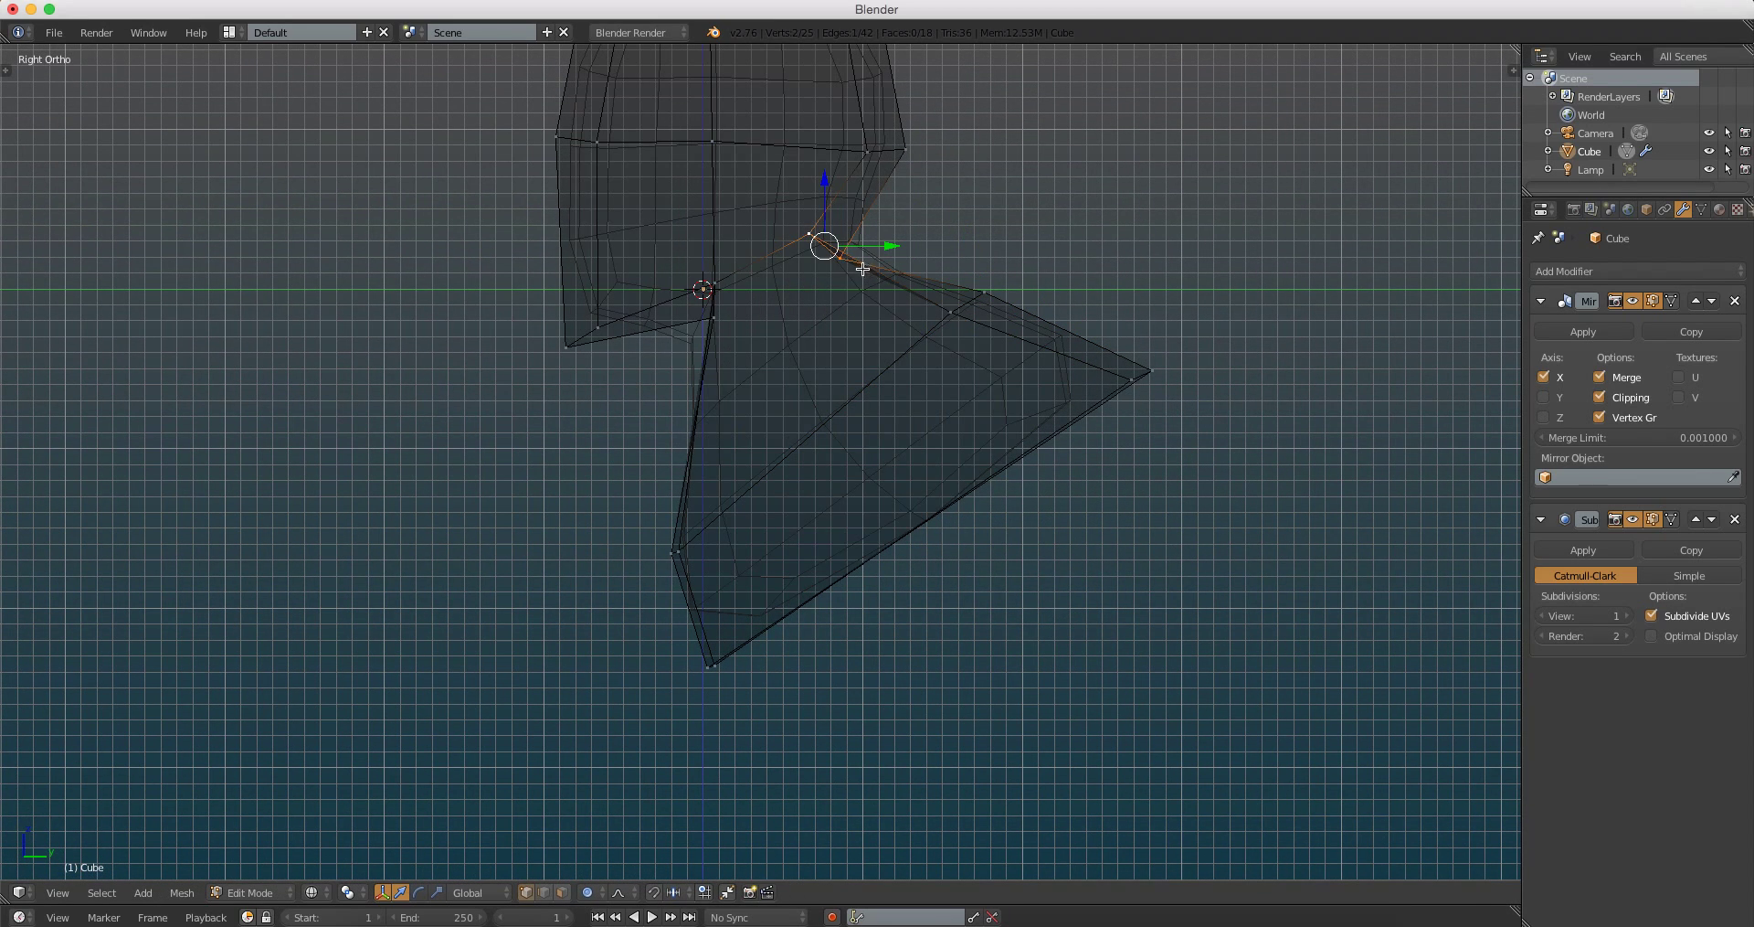
{"action": "scroll", "coordinate": [862, 269], "scroll_direction": "up", "scroll_amount": 2}
{"action": "key", "text": "g"}
{"action": "left_click", "coordinate": [900, 201]}
{"action": "middle_click_drag", "start_coordinate": [897, 191], "coordinate": [845, 368], "text": "shift"}
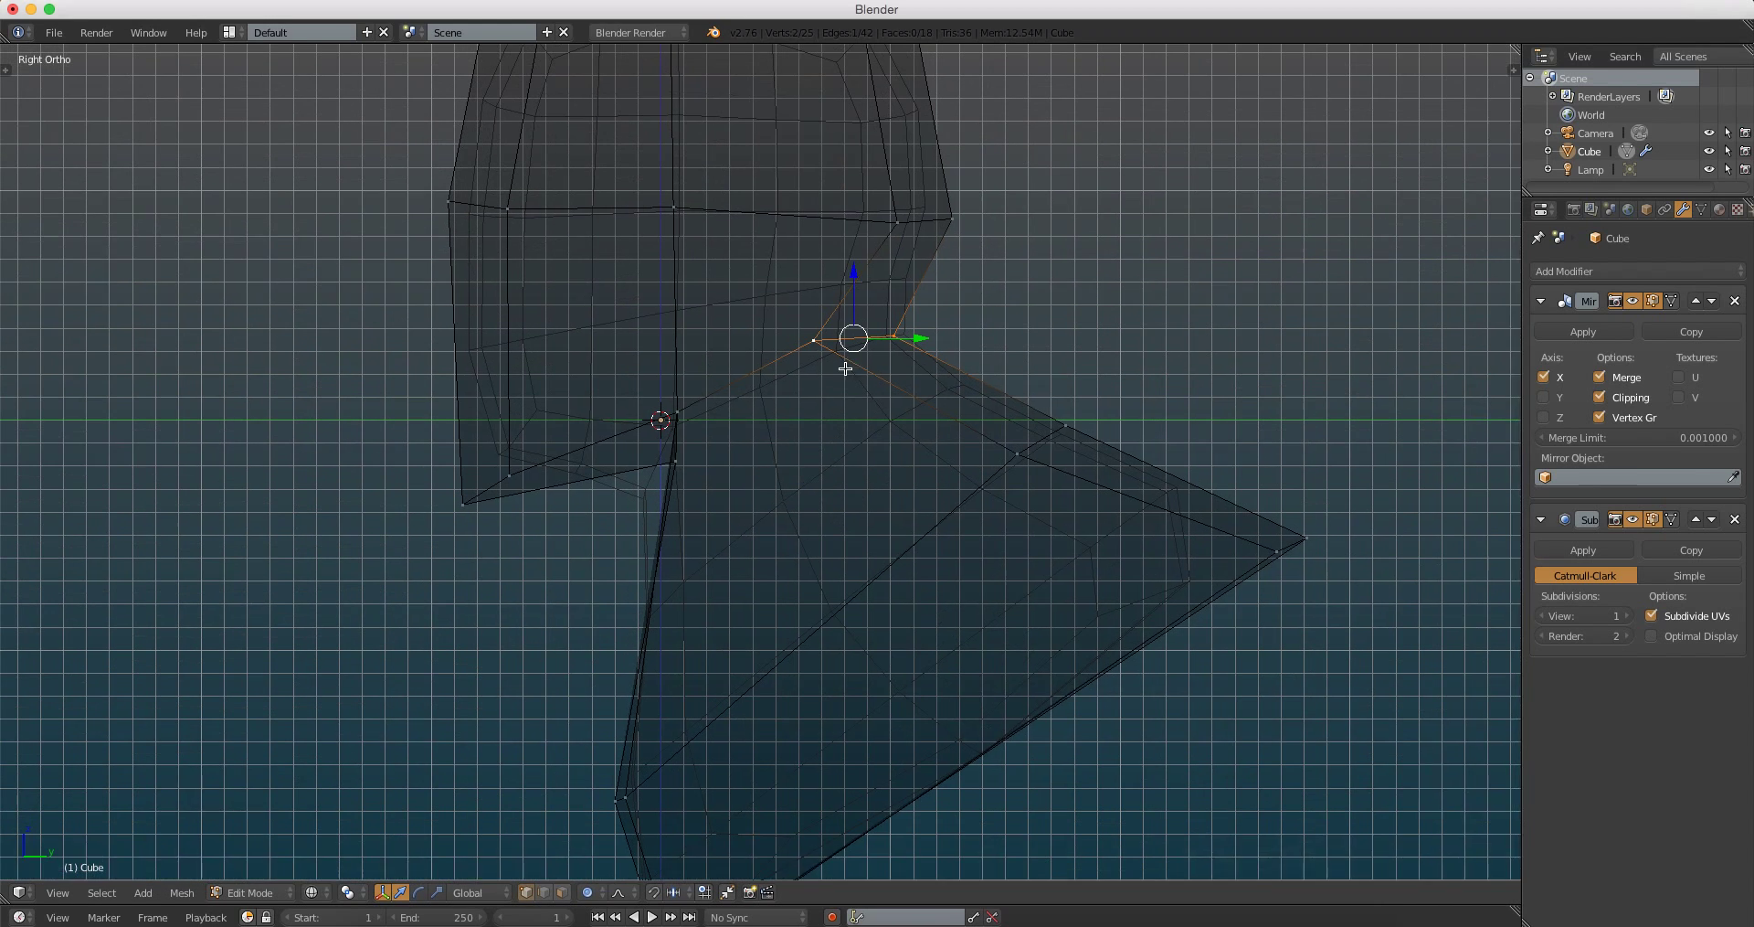
{"action": "key", "text": "g"}
{"action": "scroll", "coordinate": [1061, 371], "scroll_direction": "down", "scroll_amount": 4}
{"action": "scroll", "coordinate": [1081, 364], "scroll_direction": "down", "scroll_amount": 2}
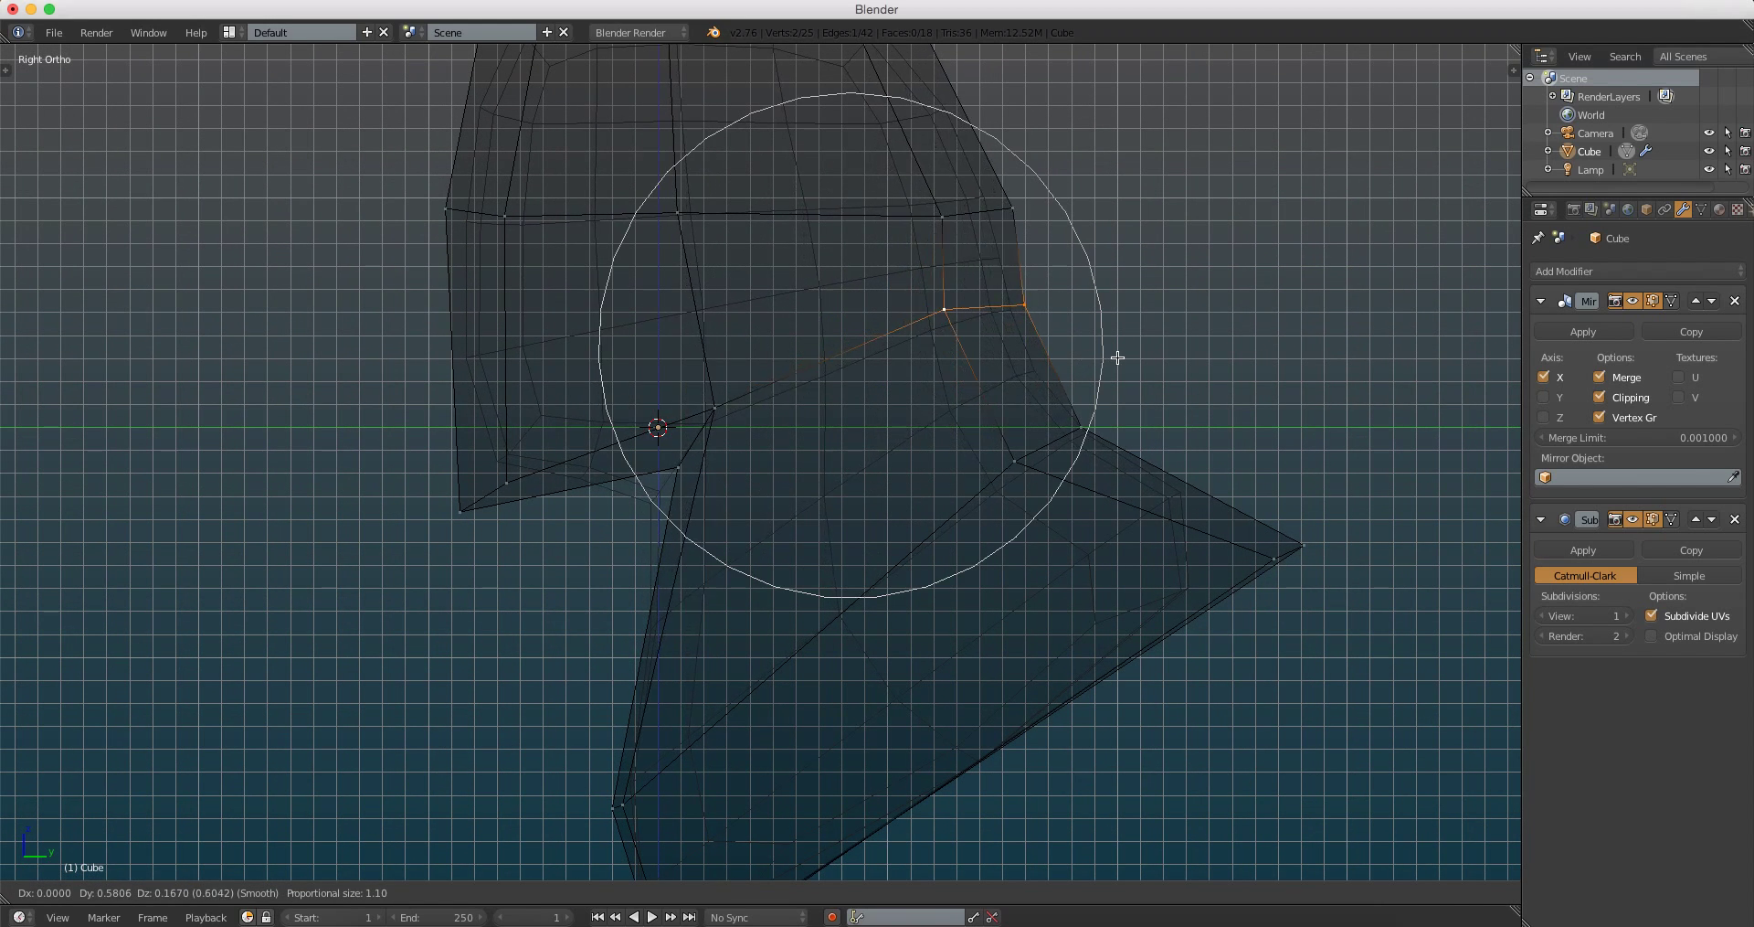
{"action": "left_click", "coordinate": [1127, 354]}
Step: Move a lower chest edge with soft falloff and return to solid shading
{"action": "right_click", "coordinate": [1059, 435]}
{"action": "key", "text": "g"}
{"action": "scroll", "coordinate": [1124, 429], "scroll_direction": "up", "scroll_amount": 2}
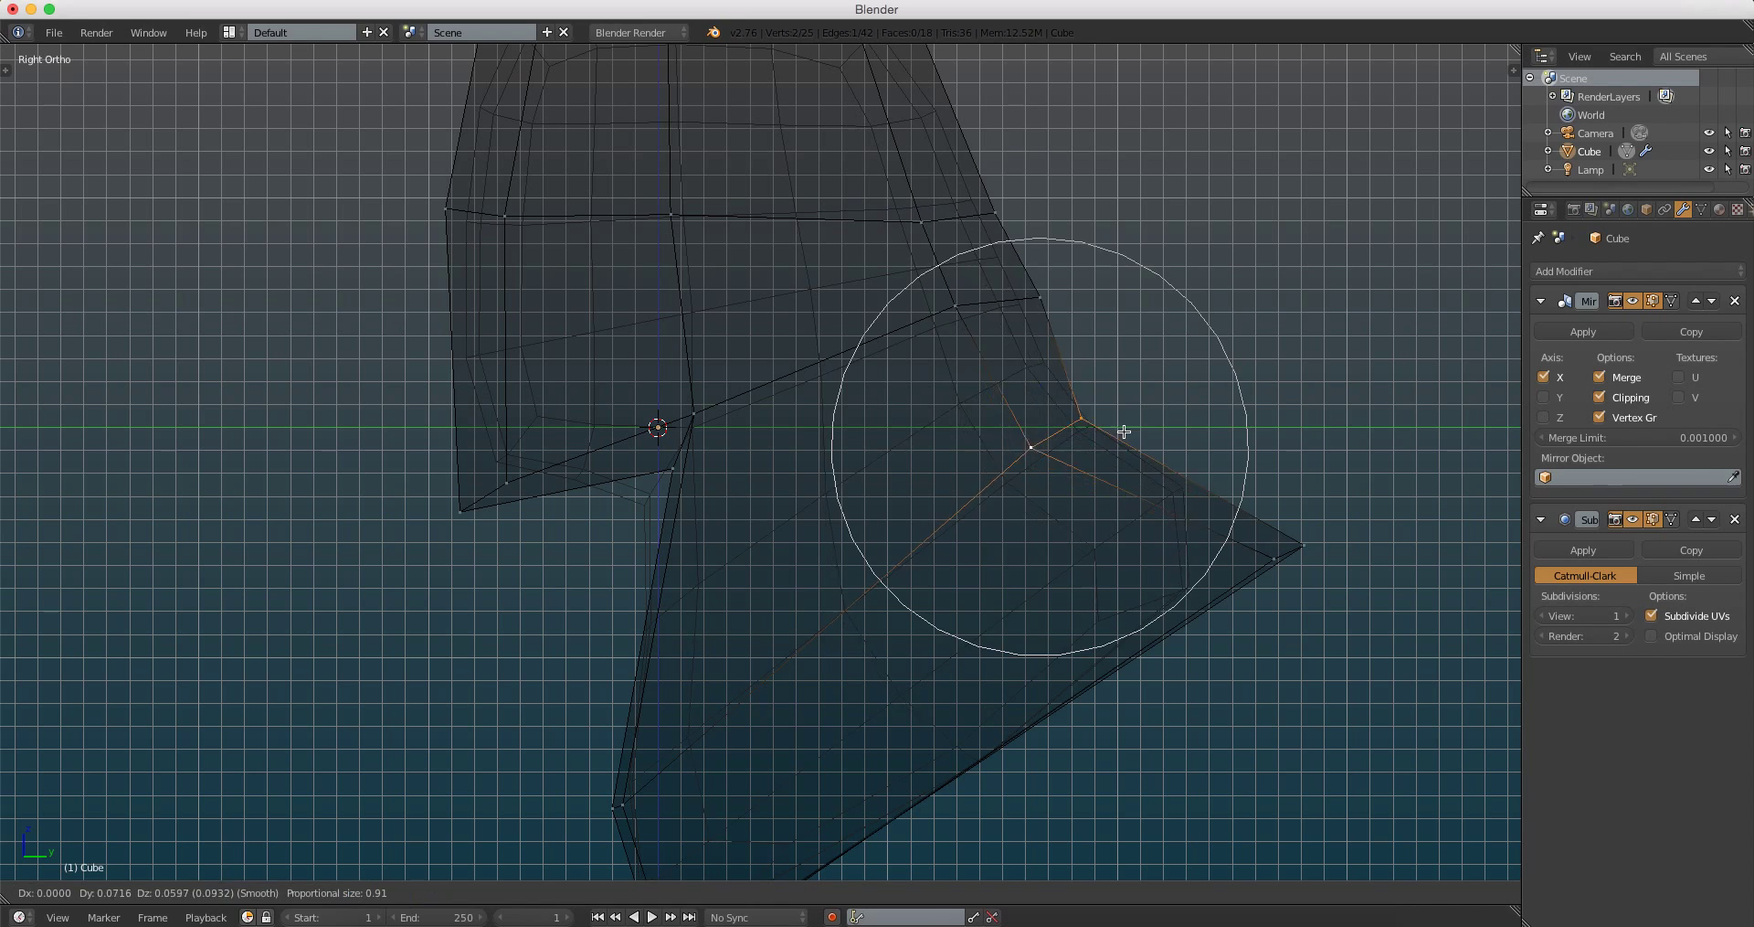
{"action": "left_click", "coordinate": [1143, 416]}
{"action": "key", "text": "z"}
{"action": "mouse_move", "coordinate": [1105, 406]}
{"action": "middle_mouse_down"}
{"action": "mouse_move", "coordinate": [1016, 360]}
{"action": "mouse_move", "coordinate": [1152, 365]}
{"action": "mouse_move", "coordinate": [1024, 343]}
{"action": "middle_mouse_up"}
{"action": "scroll", "coordinate": [1023, 343], "scroll_direction": "up", "scroll_amount": 2}
{"action": "scroll", "coordinate": [980, 501], "scroll_direction": "up", "scroll_amount": 2}
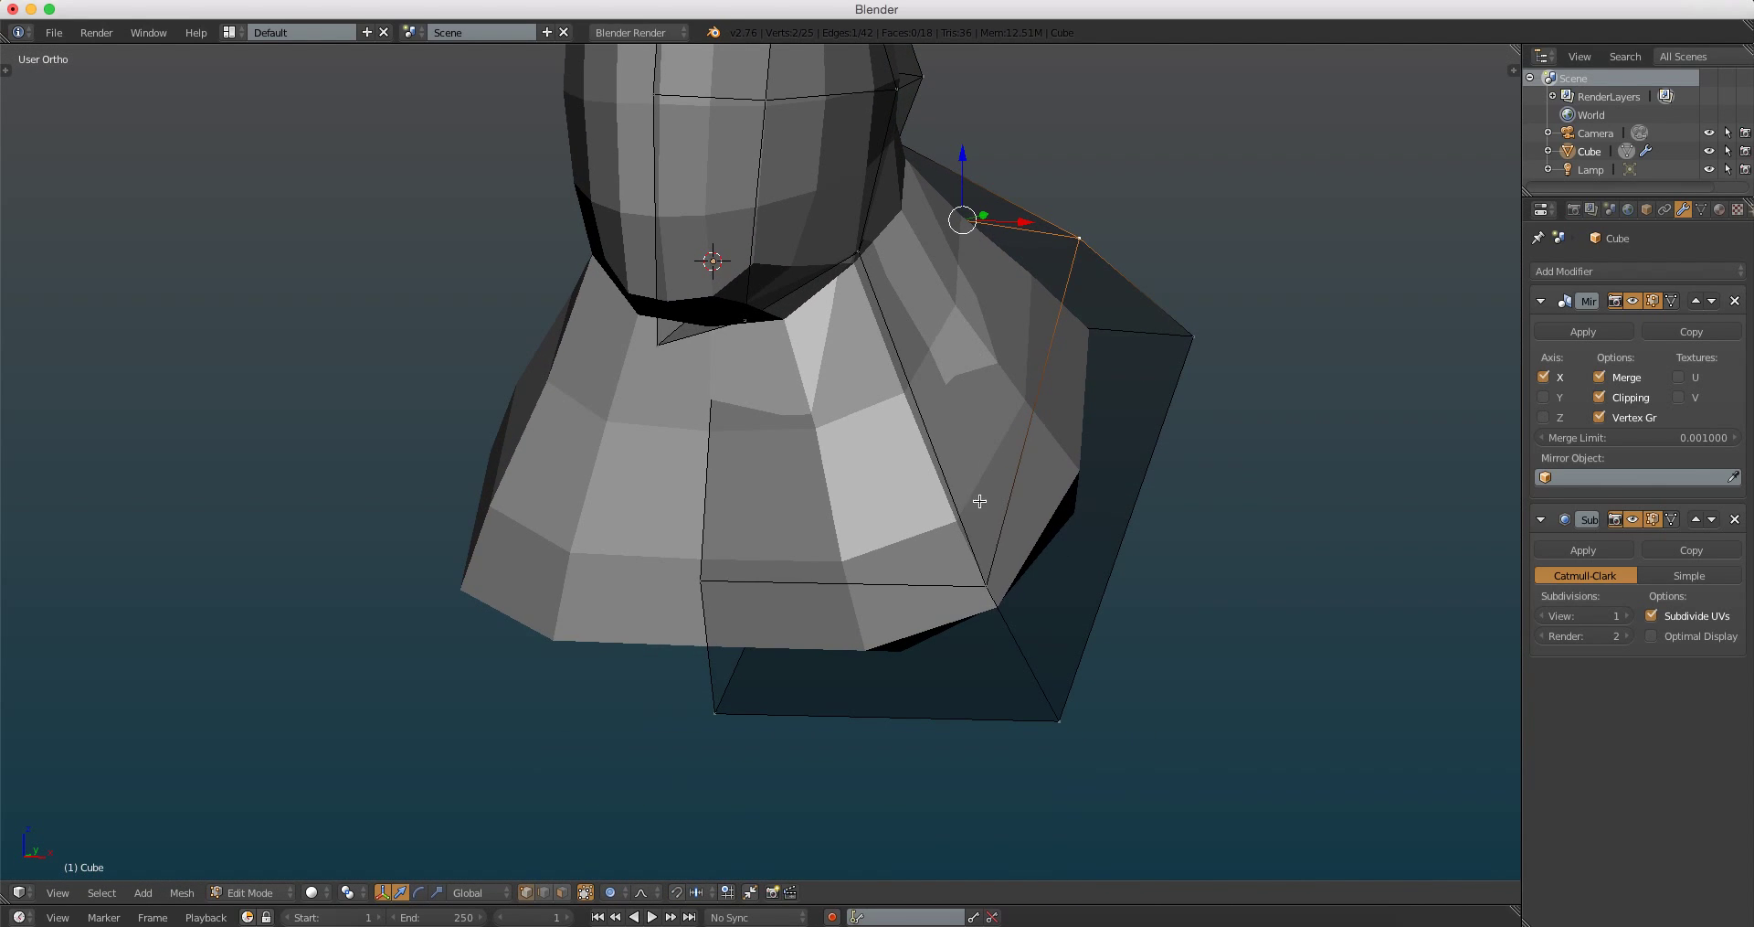
Step: Move the base's bottom-right shoulder corner vertex in front view
{"action": "right_click", "coordinate": [997, 603]}
{"action": "right_click", "coordinate": [1059, 720]}
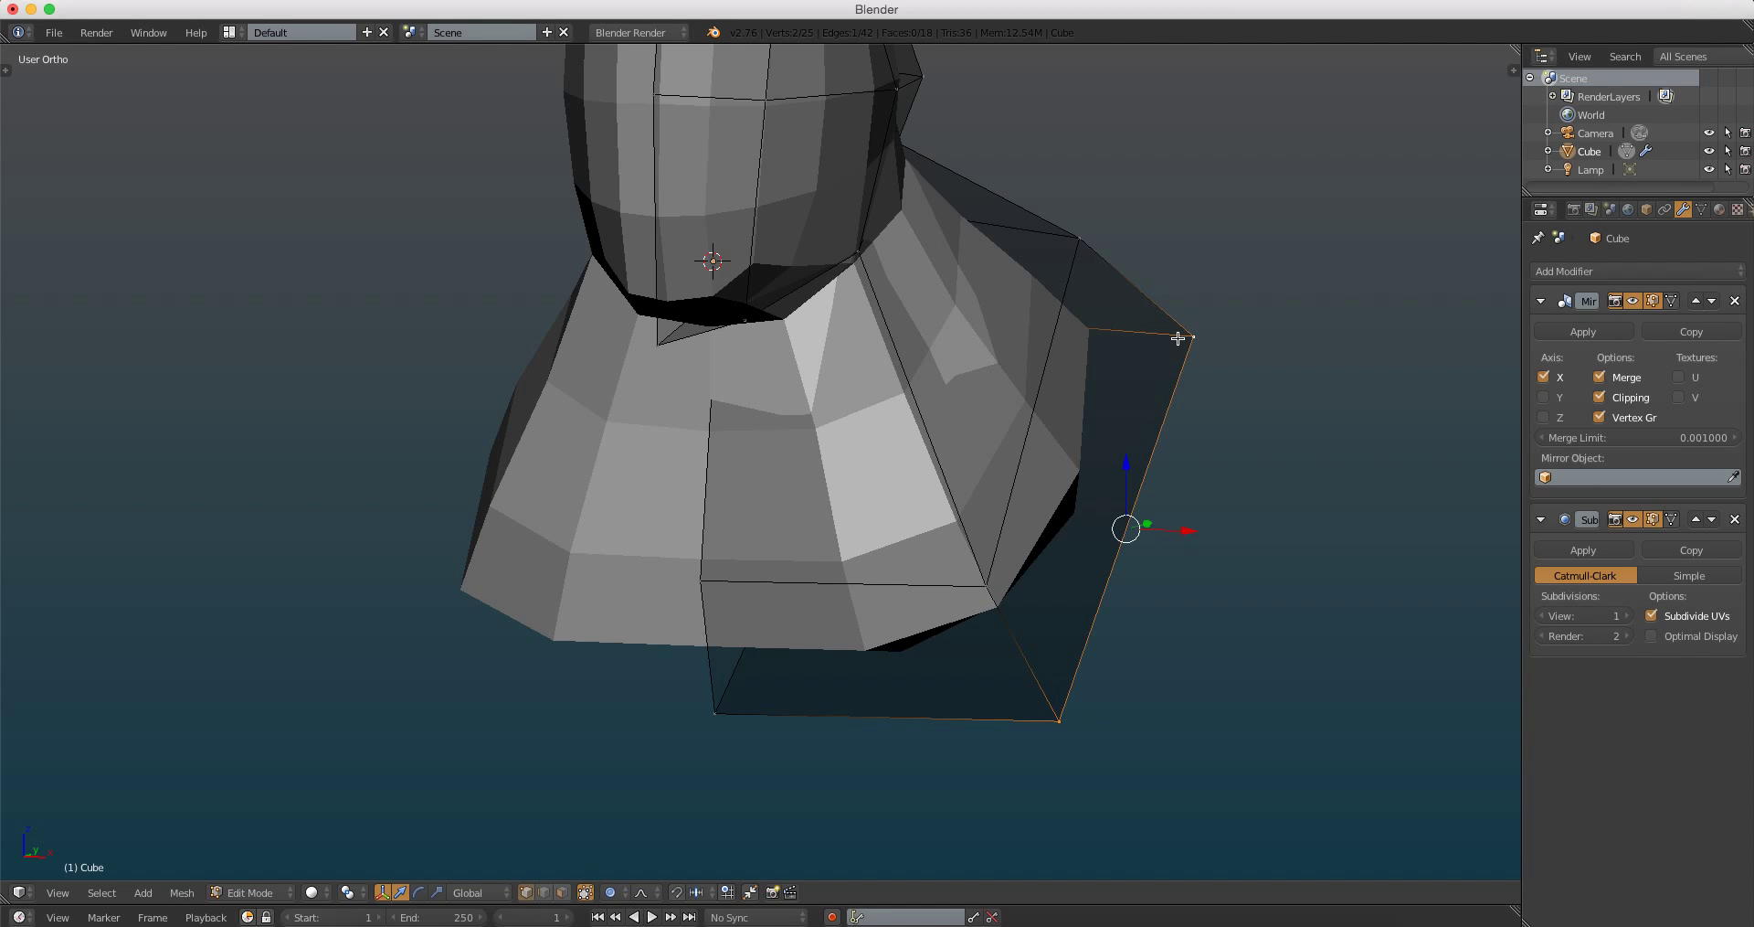
{"action": "scroll", "coordinate": [1175, 352], "scroll_direction": "down", "scroll_amount": 3}
{"action": "key", "text": "KP_1"}
{"action": "scroll", "coordinate": [996, 489], "scroll_direction": "up", "scroll_amount": 2}
{"action": "key", "text": "g"}
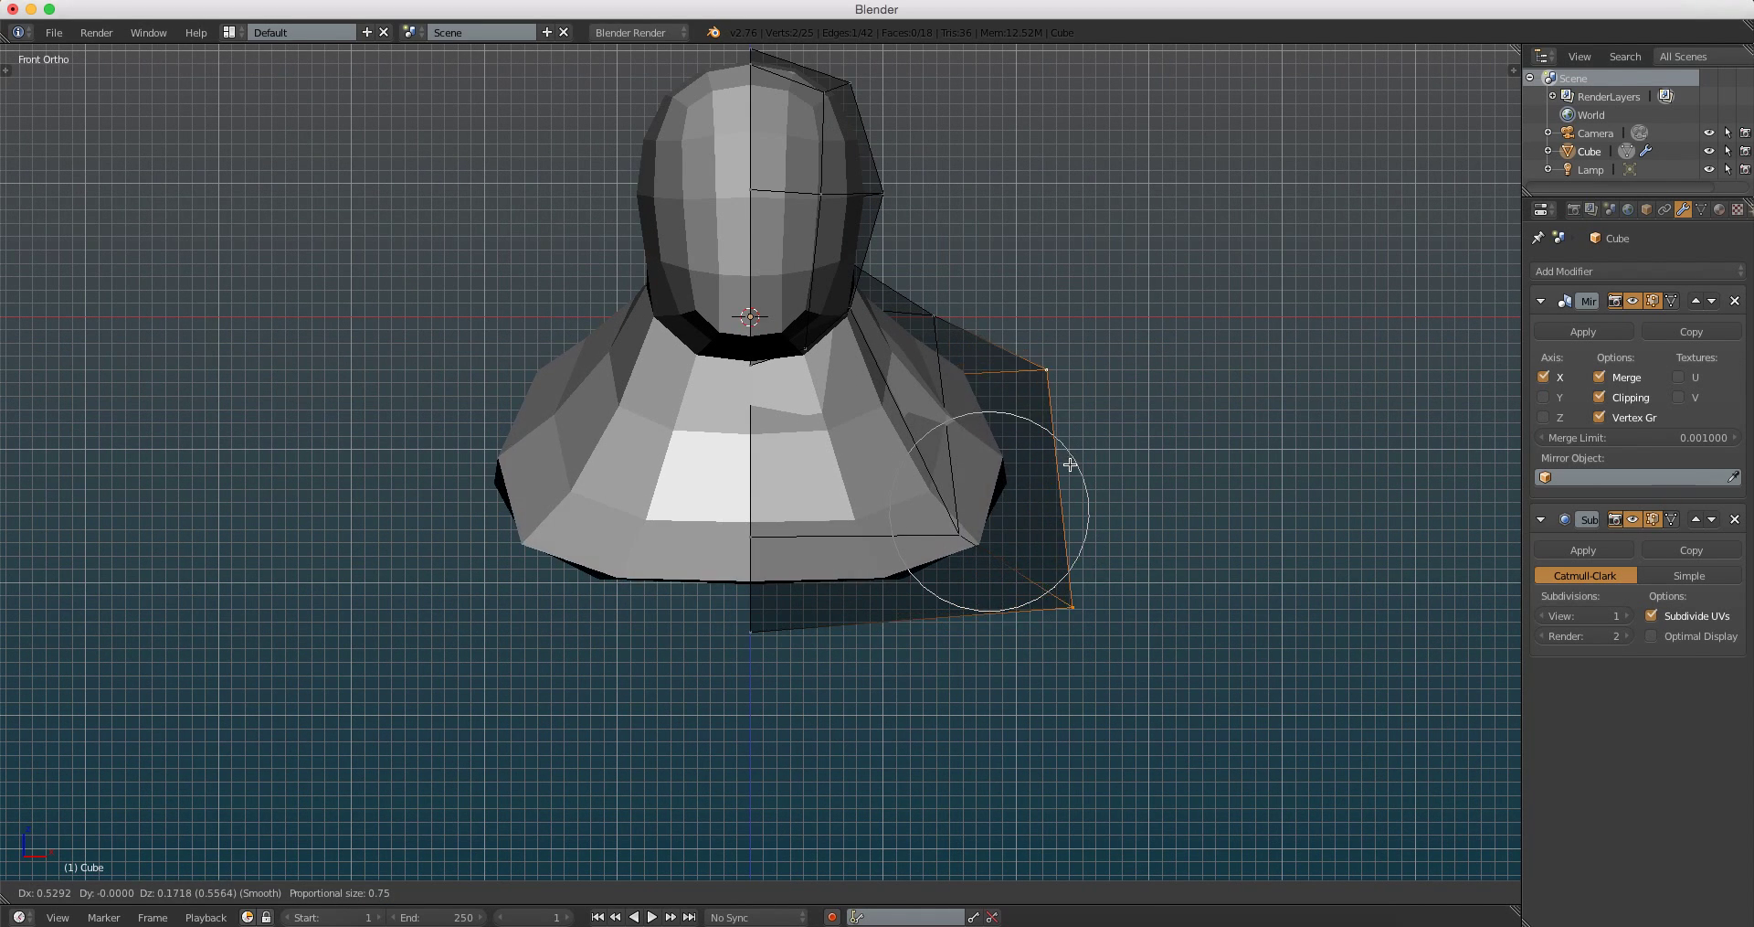
{"action": "left_click", "coordinate": [1003, 427]}
{"action": "scroll", "coordinate": [1003, 427], "scroll_direction": "down", "scroll_amount": 1}
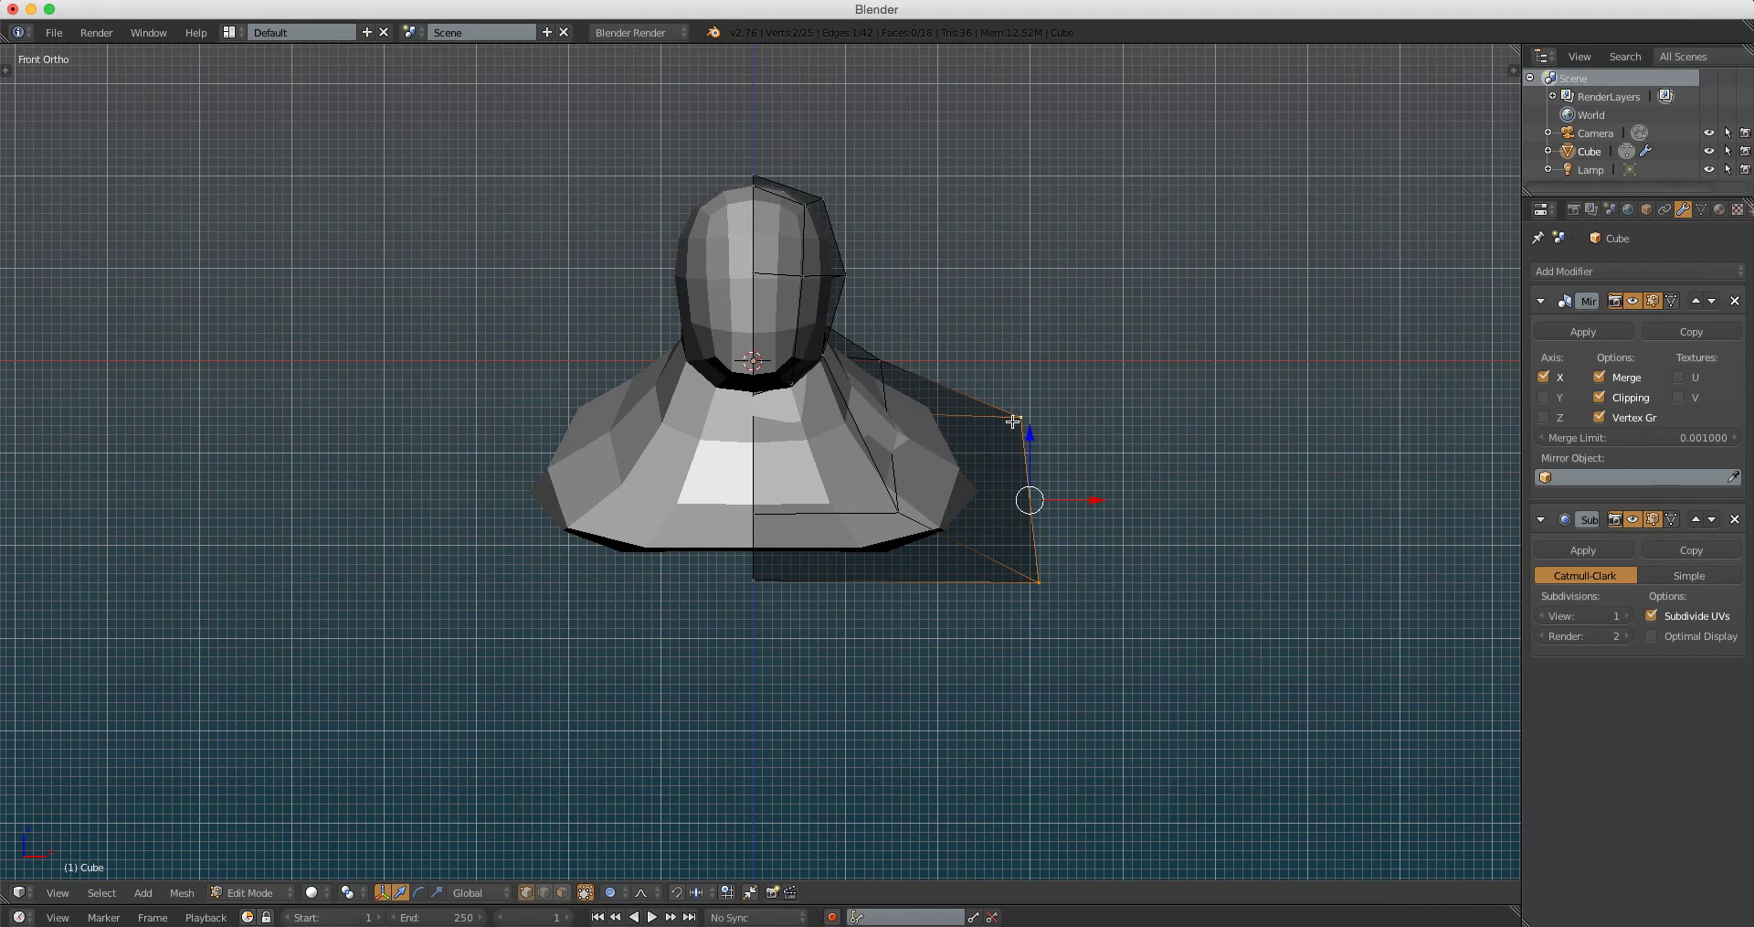
{"action": "key", "text": "KP_3"}
Step: Pull the base's bottom vertices left and then upward with soft falloff
{"action": "scroll", "coordinate": [761, 574], "scroll_direction": "up", "scroll_amount": 2}
{"action": "scroll", "coordinate": [761, 575], "scroll_direction": "up", "scroll_amount": 1}
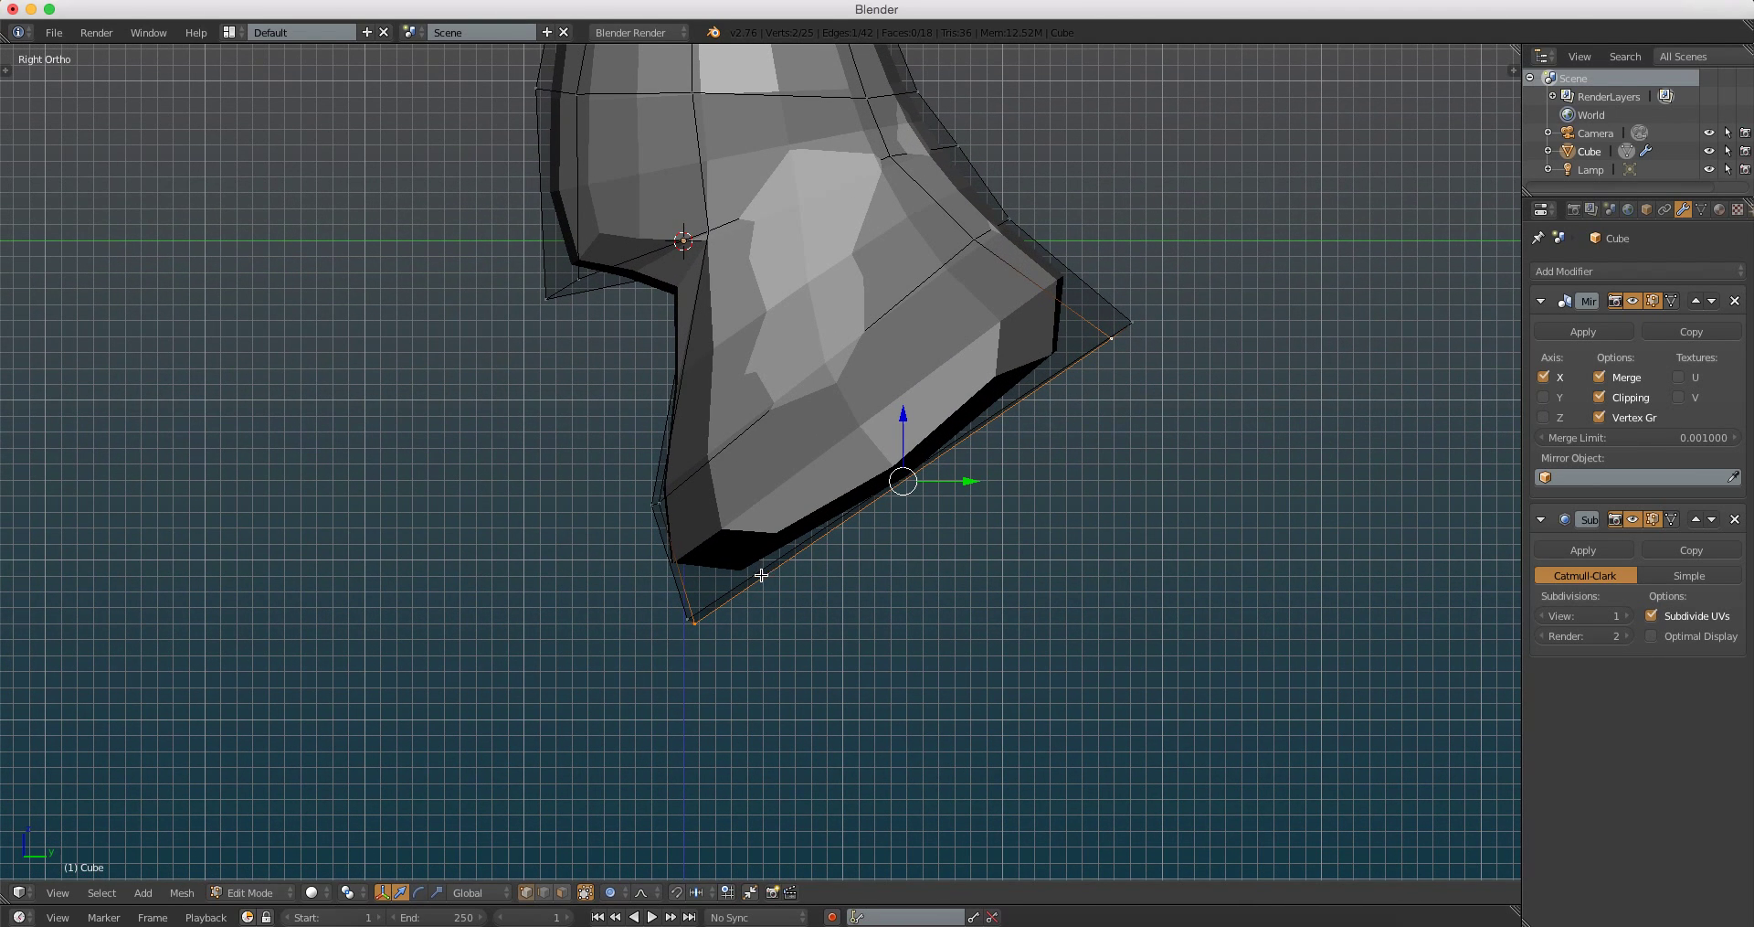
{"action": "key", "text": "a"}
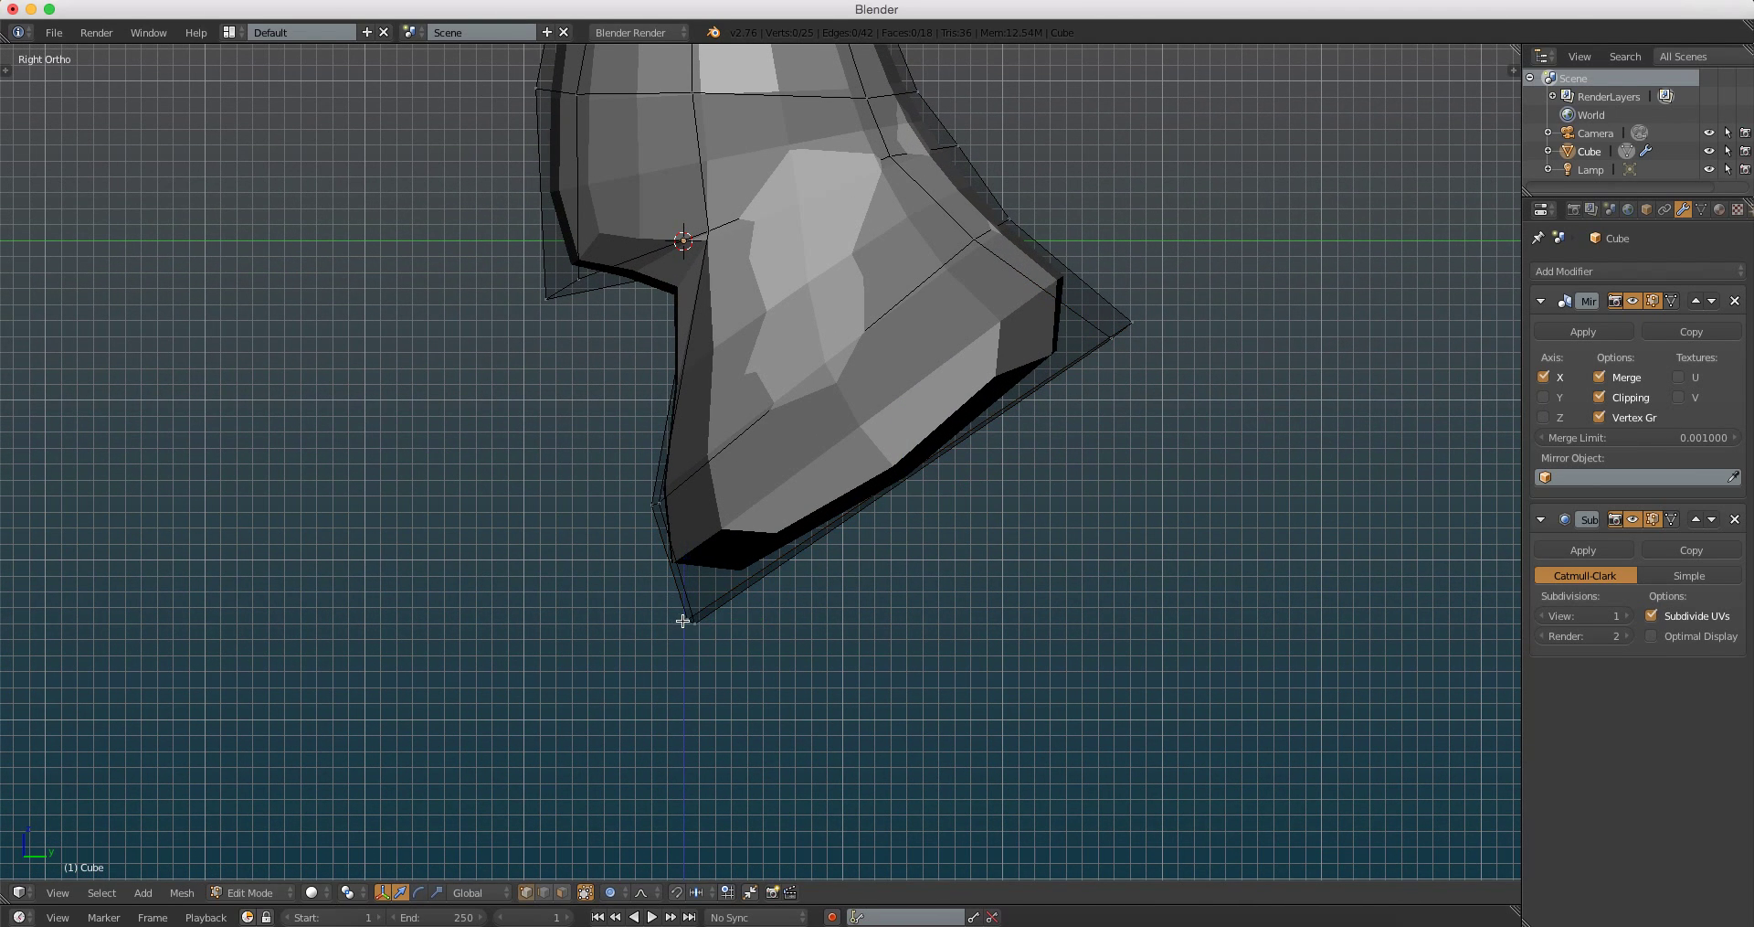
{"action": "key", "text": "g"}
{"action": "left_click", "coordinate": [683, 509]}
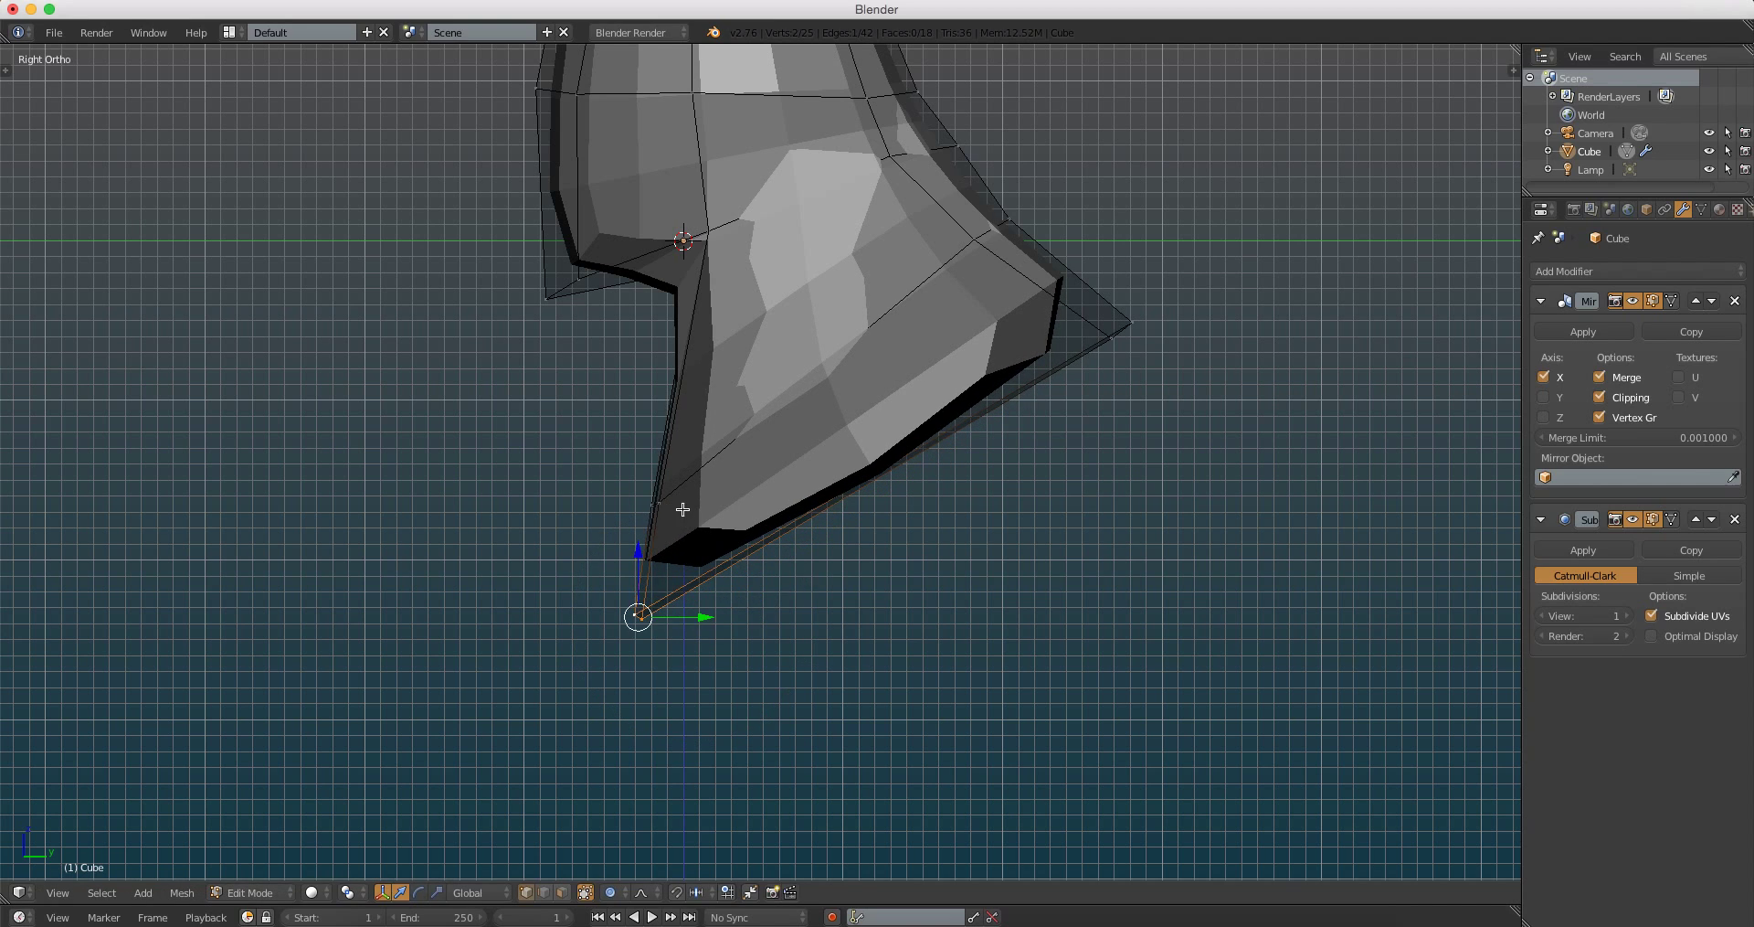
{"action": "key", "text": "g"}
{"action": "left_click", "coordinate": [626, 436]}
Step: Return to Object Mode, orbit to a front-angled view, and deselect the bust
{"action": "scroll", "coordinate": [666, 449], "scroll_direction": "down", "scroll_amount": 3}
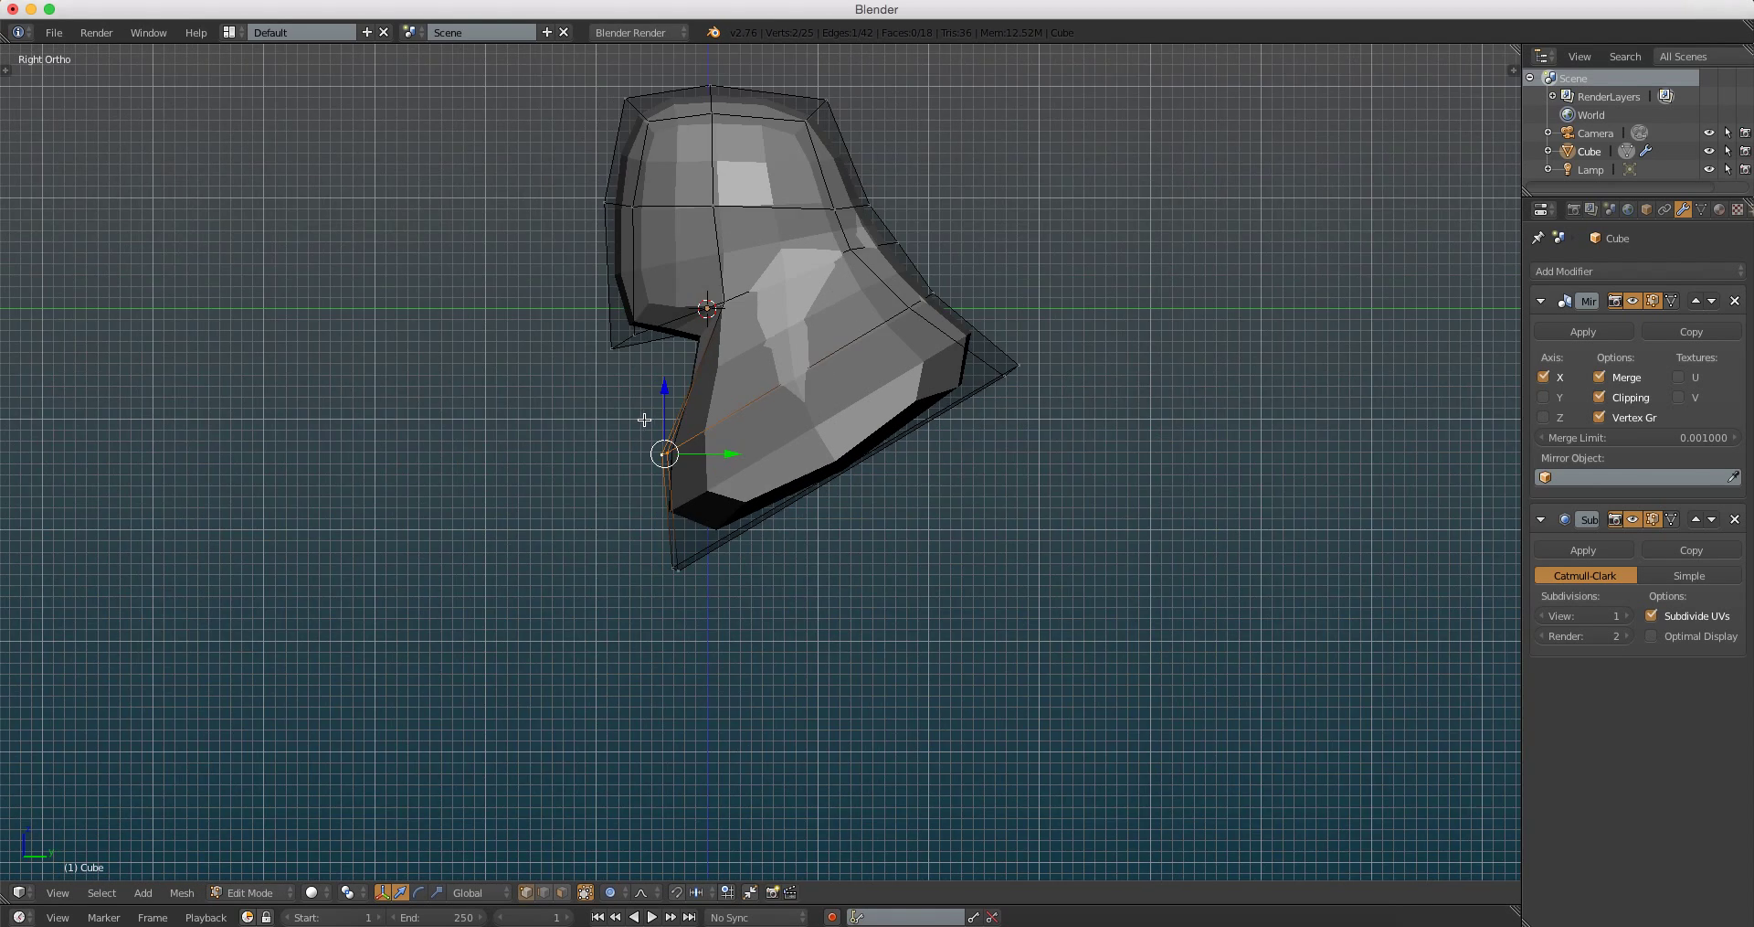
{"action": "key", "text": "Tab"}
{"action": "mouse_move", "coordinate": [665, 449]}
{"action": "middle_mouse_down"}
{"action": "mouse_move", "coordinate": [859, 429]}
{"action": "mouse_move", "coordinate": [1018, 450]}
{"action": "mouse_move", "coordinate": [812, 454]}
{"action": "middle_mouse_up"}
{"action": "scroll", "coordinate": [879, 425], "scroll_direction": "up", "scroll_amount": 2}
{"action": "key", "text": "a"}
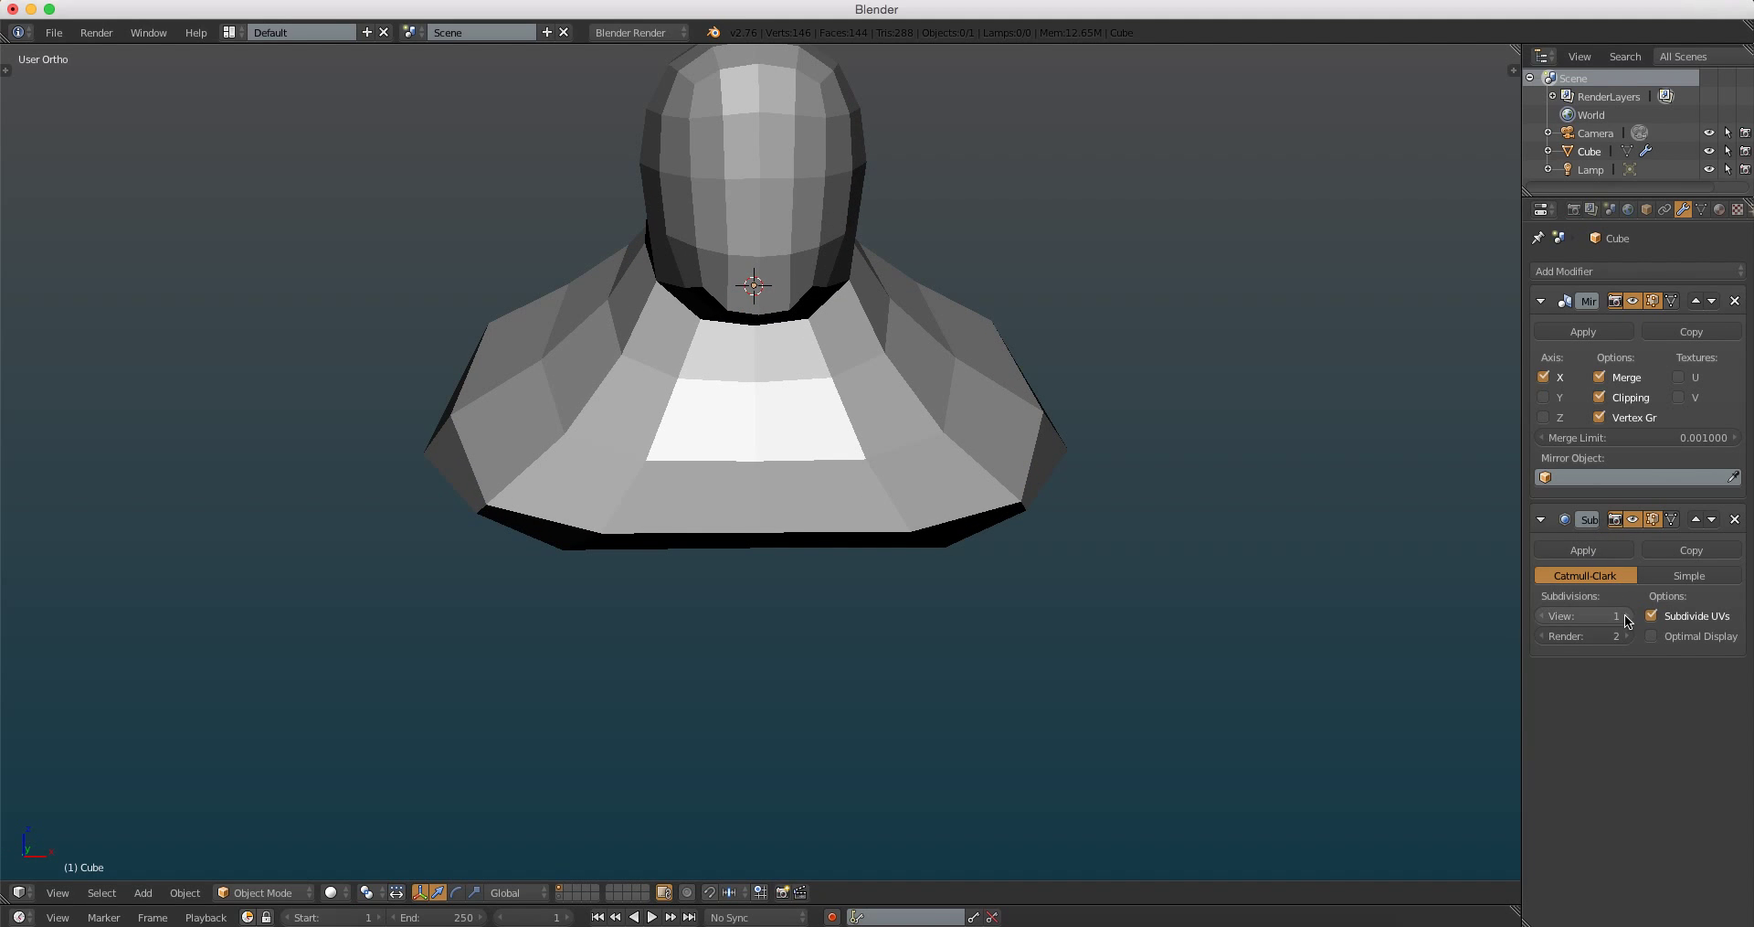
Step: Raise the subdivision preview level to 2 and view the smoothed bust from the side
{"action": "left_click", "coordinate": [1627, 616]}
{"action": "mouse_move", "coordinate": [972, 375]}
{"action": "middle_mouse_down"}
{"action": "mouse_move", "coordinate": [824, 373]}
{"action": "mouse_move", "coordinate": [843, 354]}
{"action": "middle_mouse_up"}
{"action": "key", "text": "KP_3"}
{"action": "scroll", "coordinate": [816, 322], "scroll_direction": "up", "scroll_amount": 3}
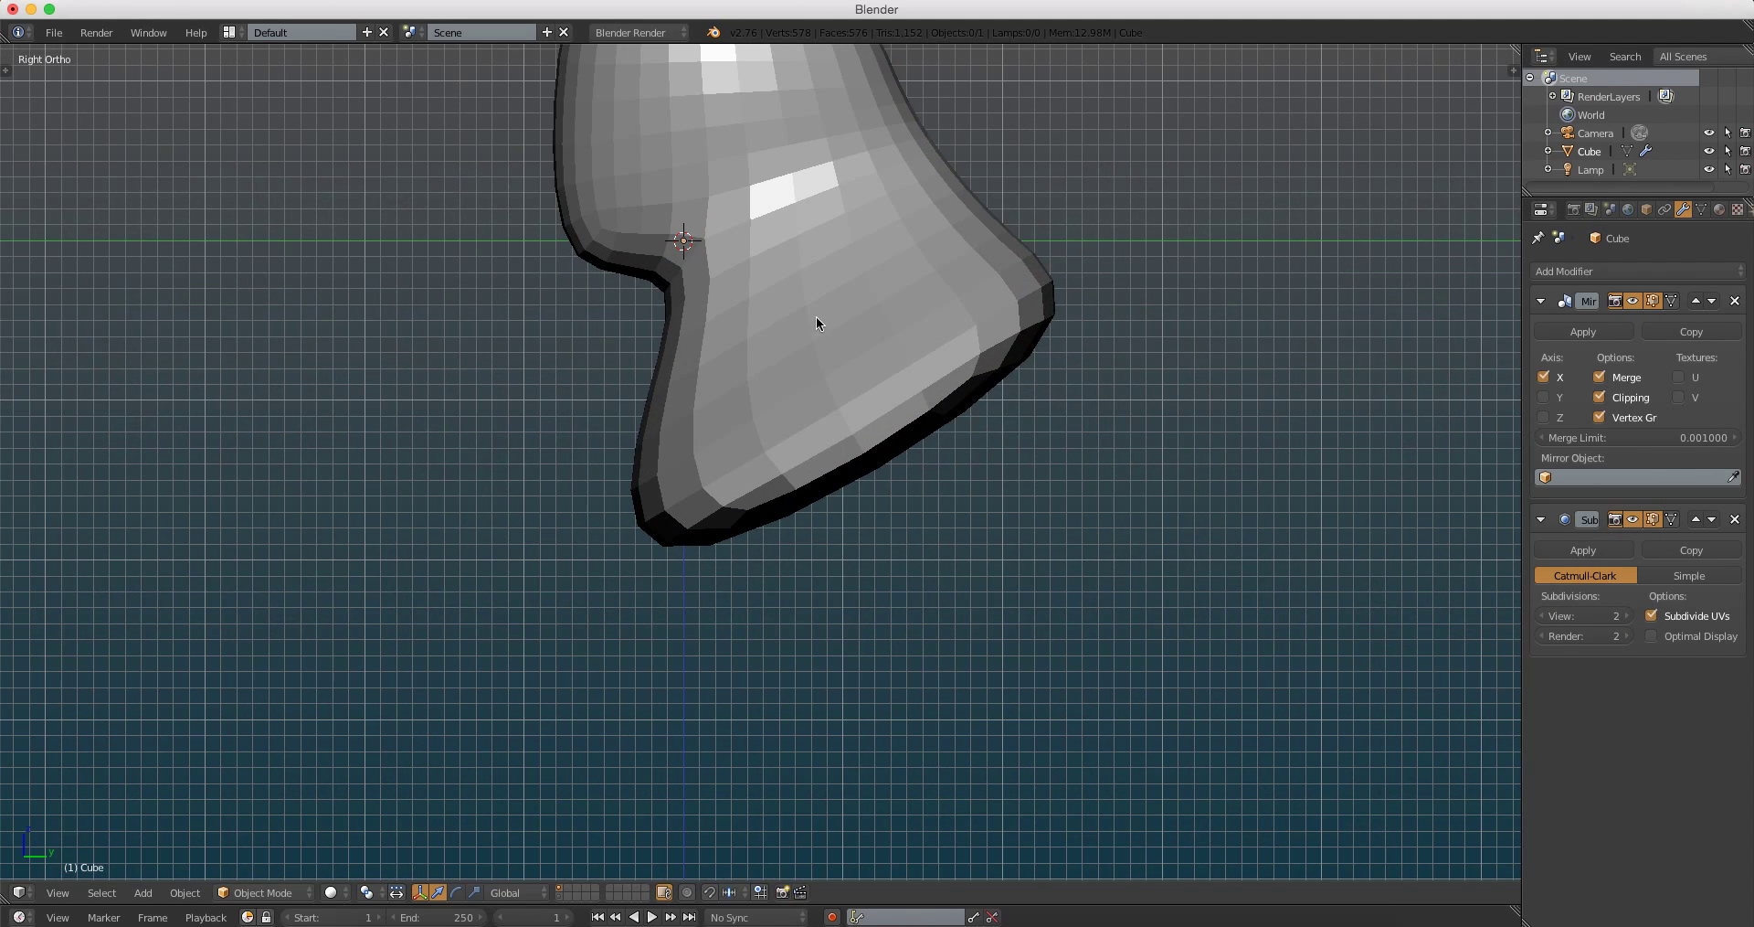
Step: Add a new edge loop across the chest in Edit Mode
{"action": "key", "text": "Tab"}
{"action": "scroll", "coordinate": [816, 322], "scroll_direction": "up", "scroll_amount": 2}
{"action": "key", "text": "ctrl+r"}
{"action": "left_click", "coordinate": [722, 399]}
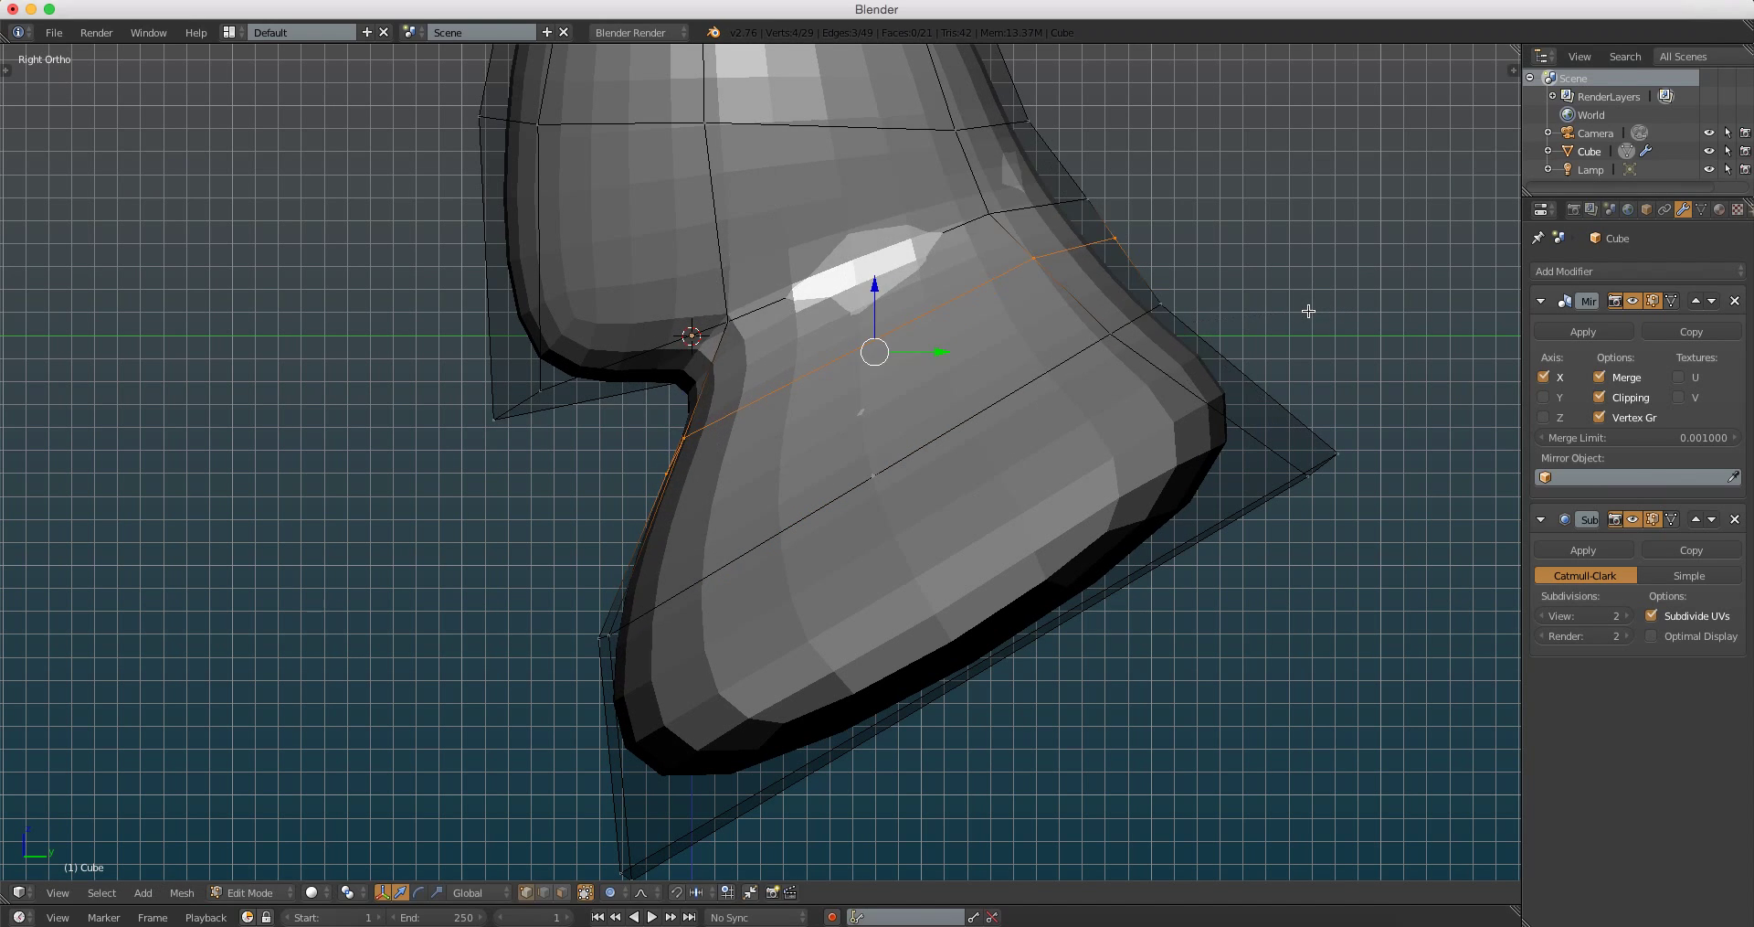
{"action": "key", "text": "z"}
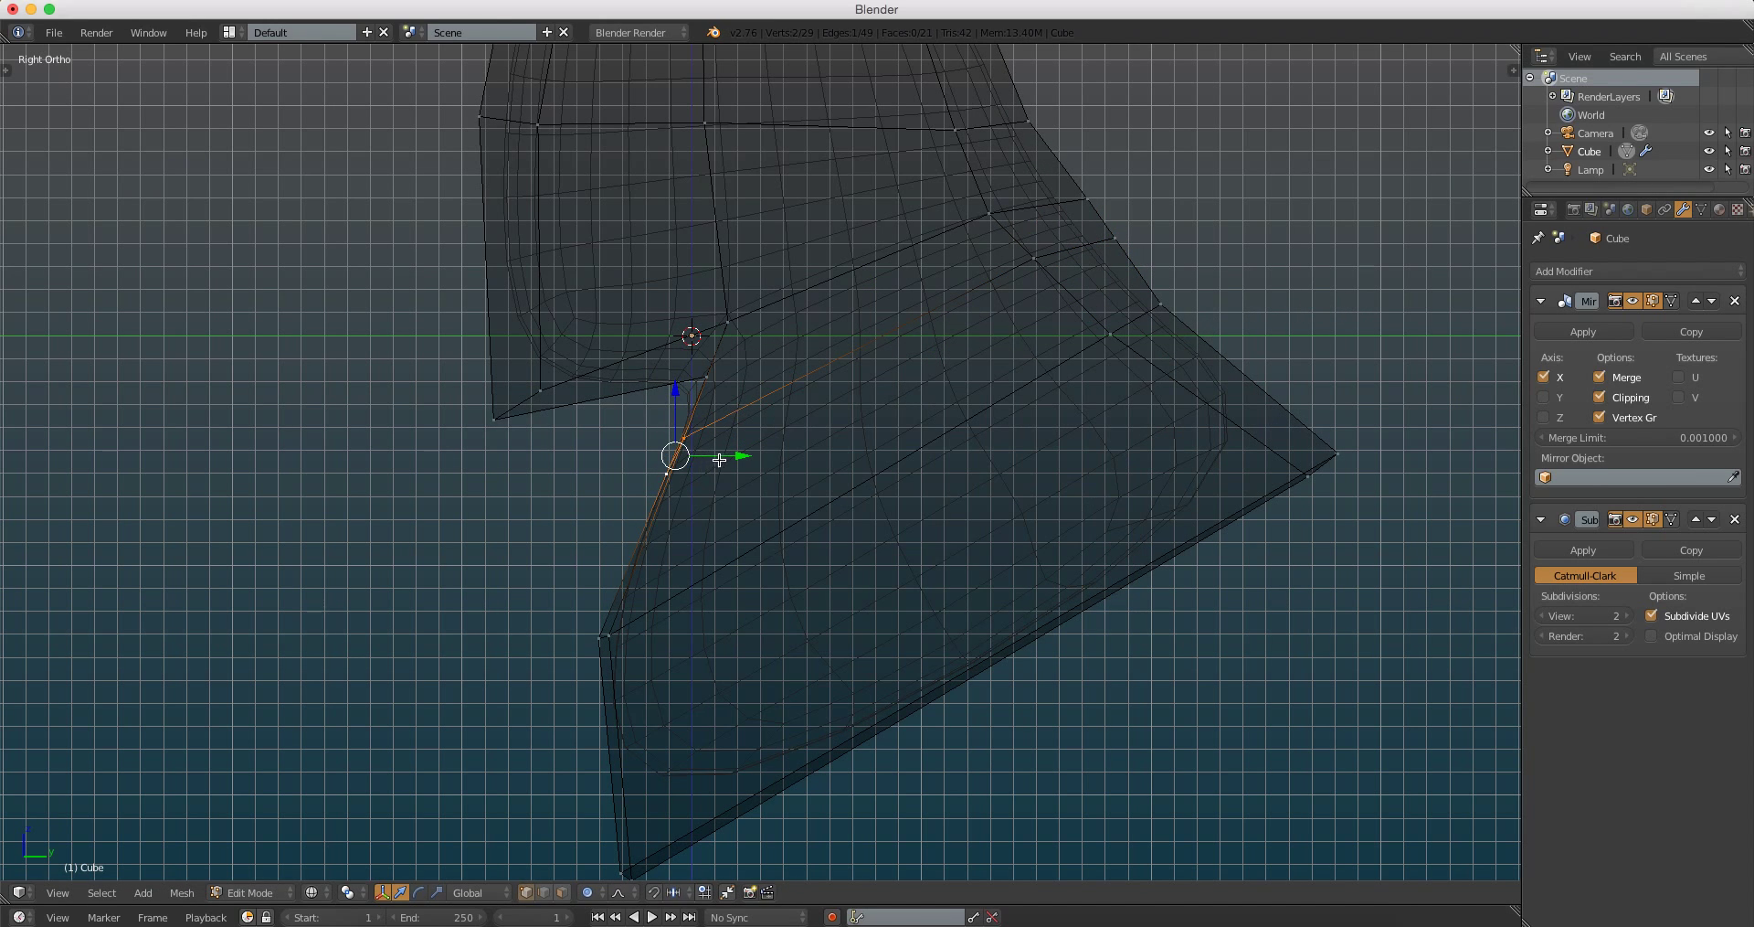
{"action": "key", "text": "z"}
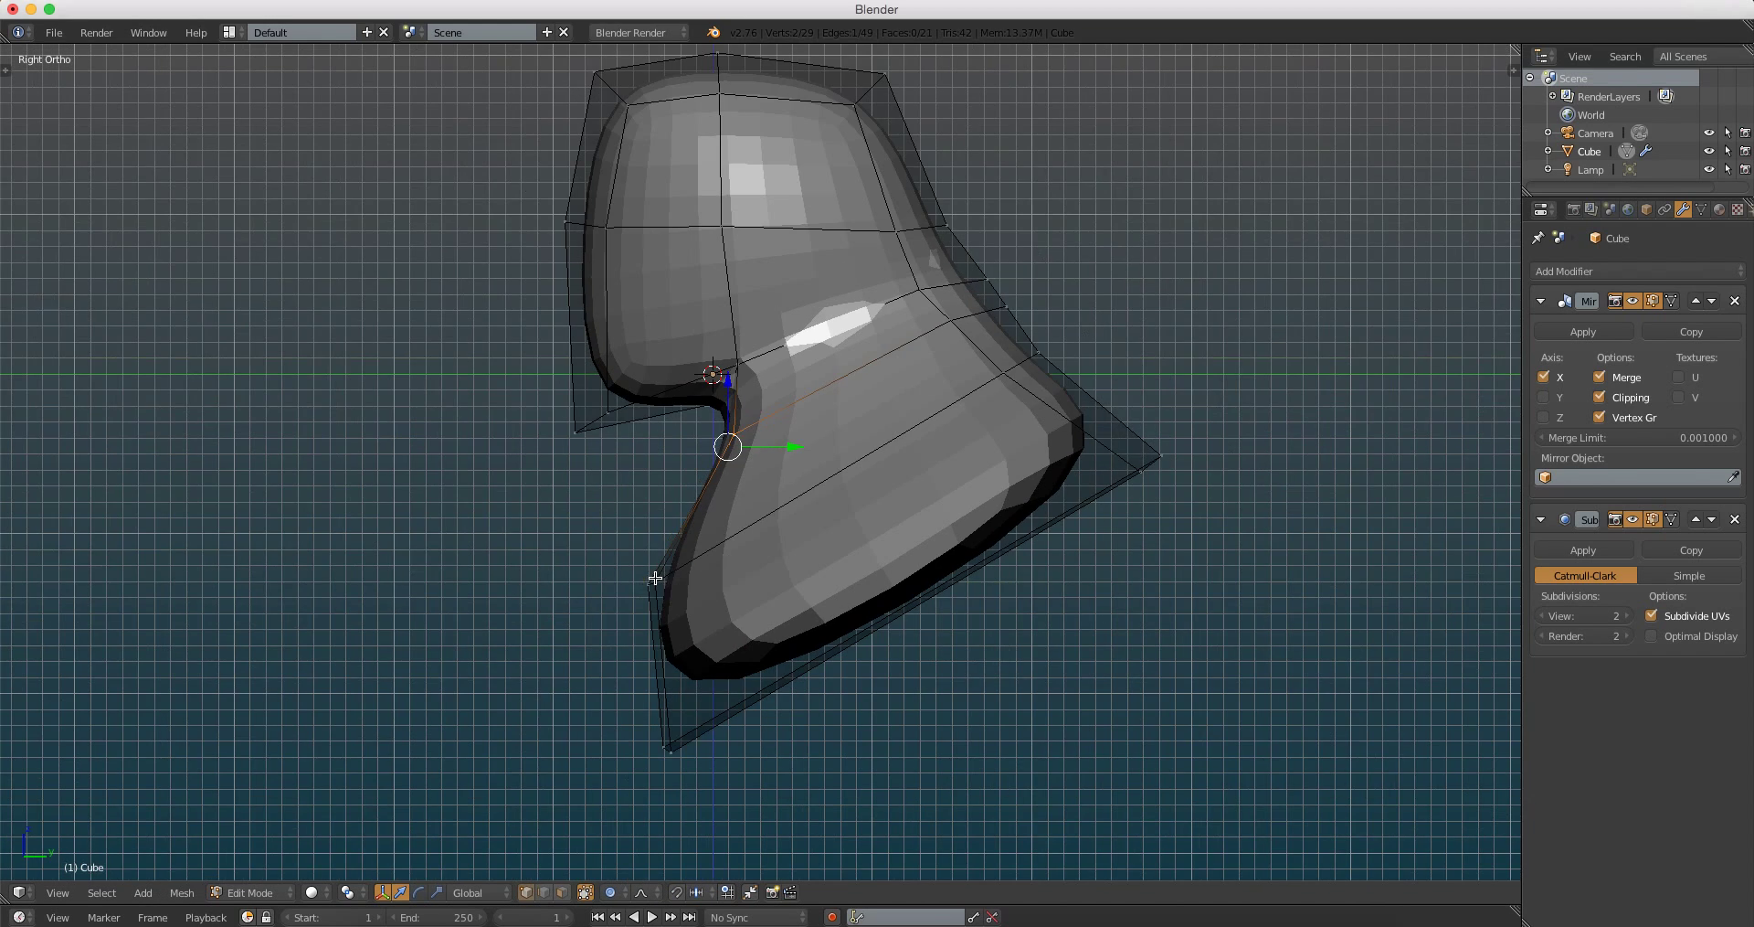
{"action": "mouse_move", "coordinate": [602, 624]}
{"action": "middle_mouse_down"}
{"action": "mouse_move", "coordinate": [625, 536]}
{"action": "mouse_move", "coordinate": [603, 526]}
{"action": "middle_mouse_up"}
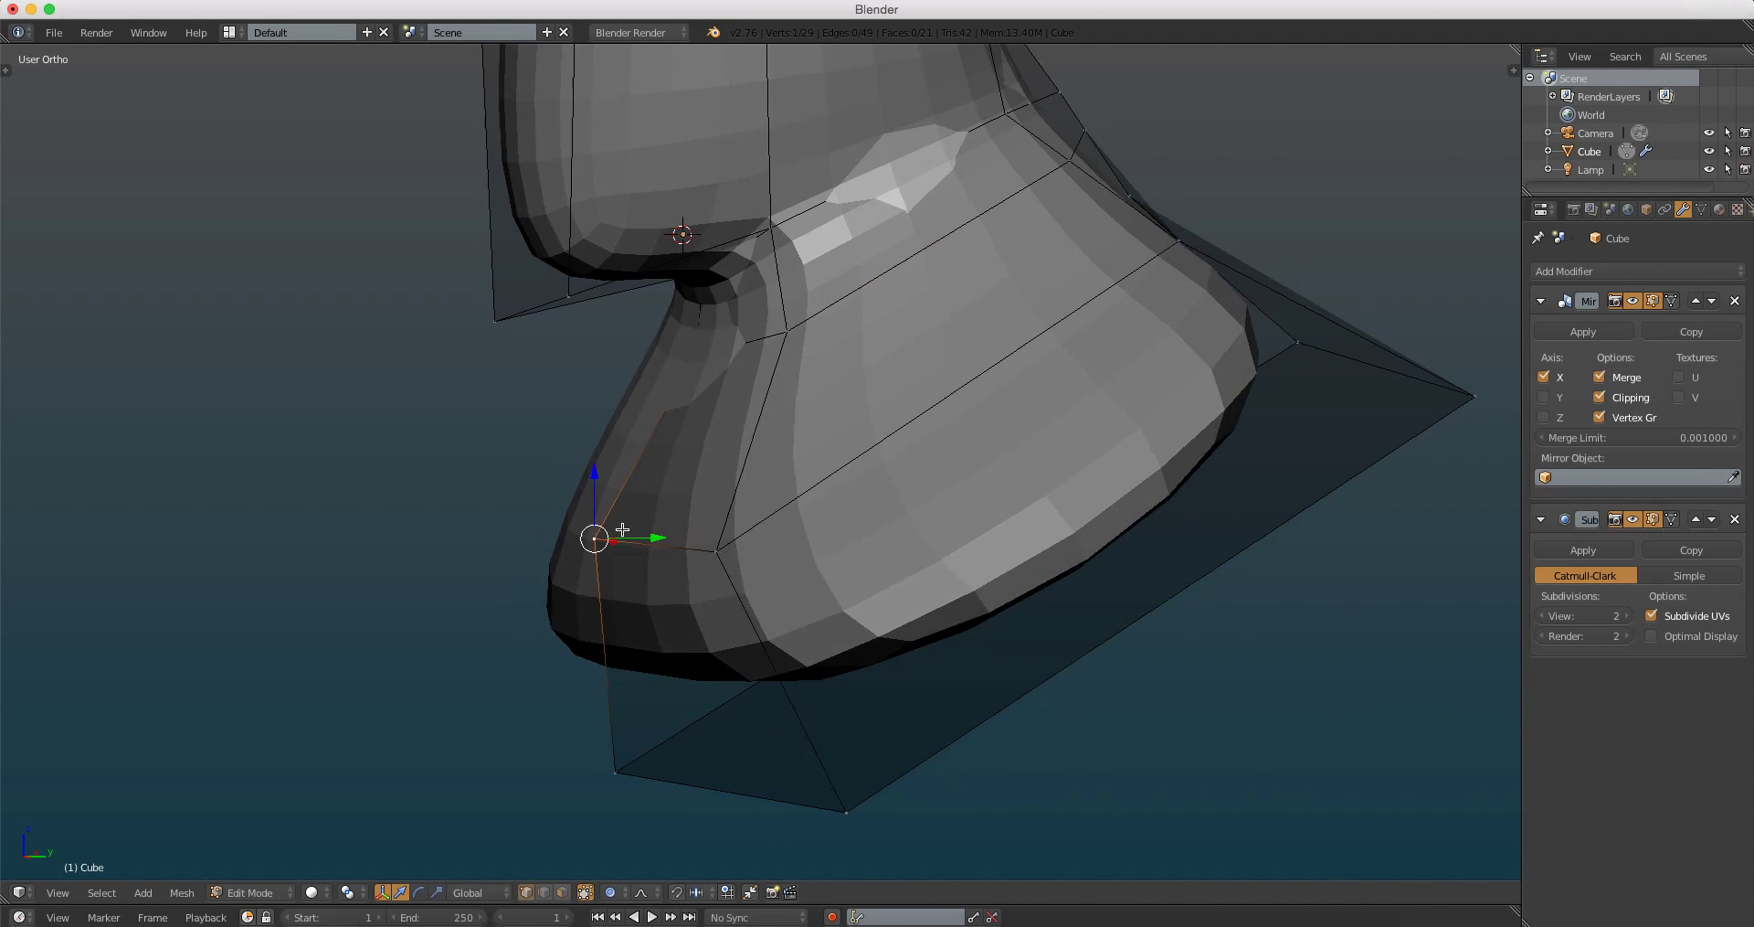
Step: Pull the vertex under the shoulder flap down and outward with proportional editing
{"action": "right_click", "coordinate": [590, 526]}
{"action": "key", "text": "g"}
{"action": "middle_click_drag", "start_coordinate": [740, 552], "coordinate": [941, 512]}
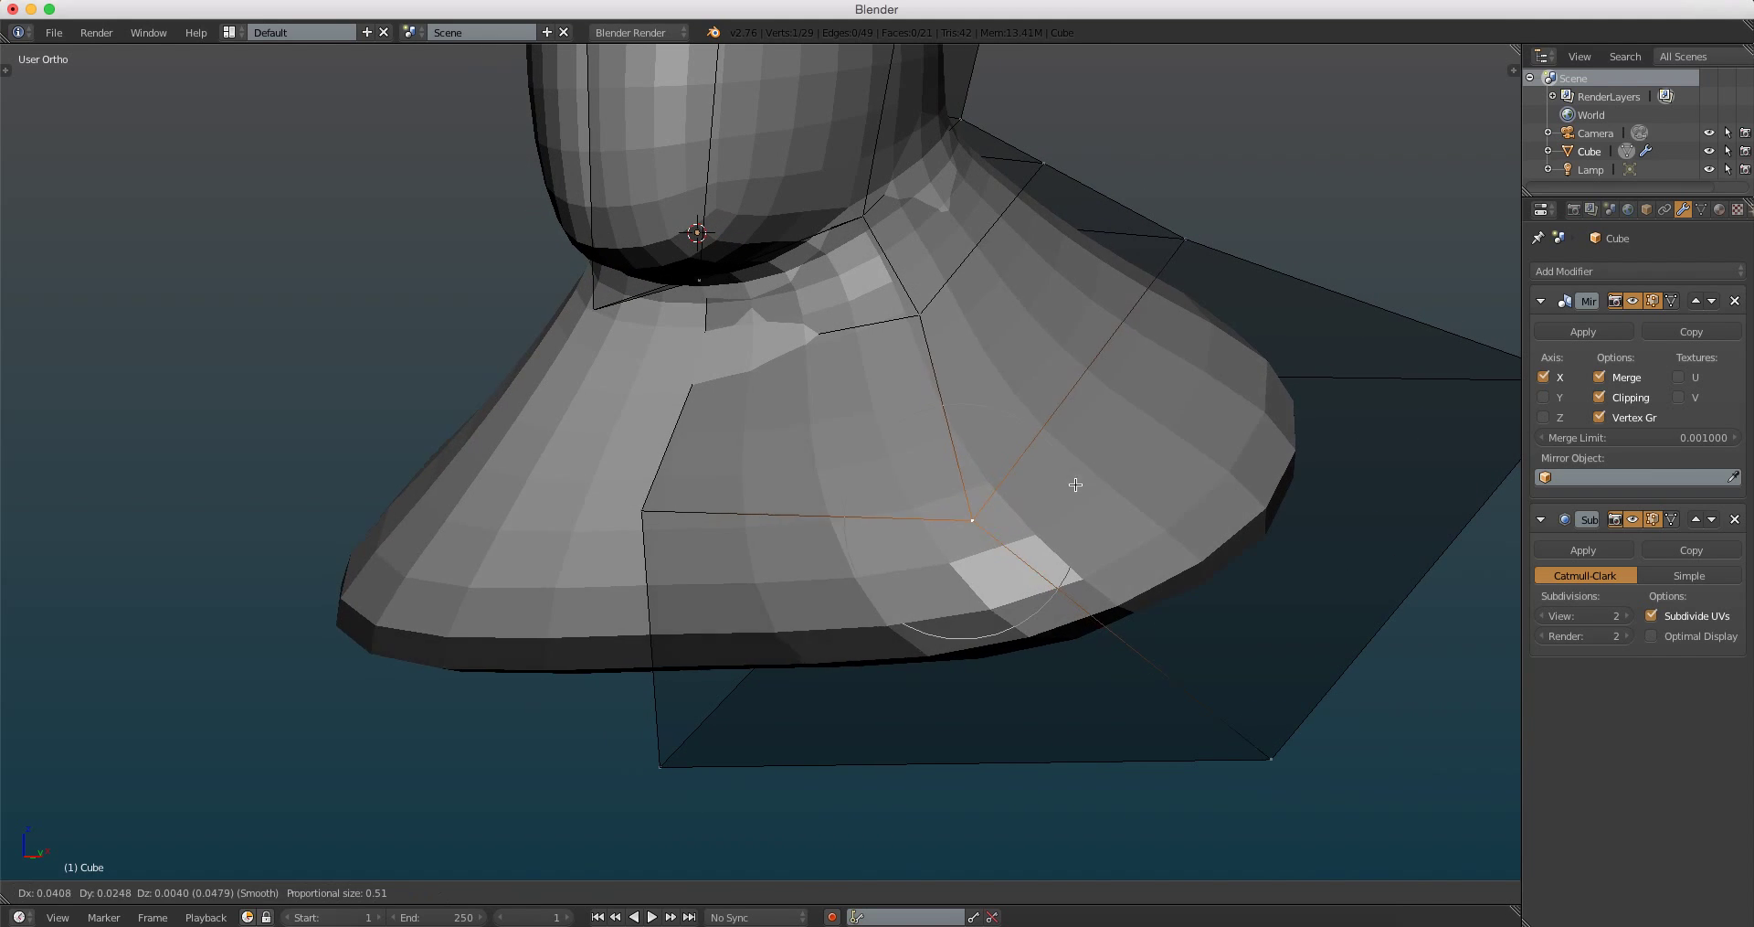
{"action": "scroll", "coordinate": [941, 512], "scroll_direction": "down", "scroll_amount": 3}
{"action": "middle_click_drag", "start_coordinate": [1140, 443], "coordinate": [1040, 470]}
{"action": "key", "text": "KP_1"}
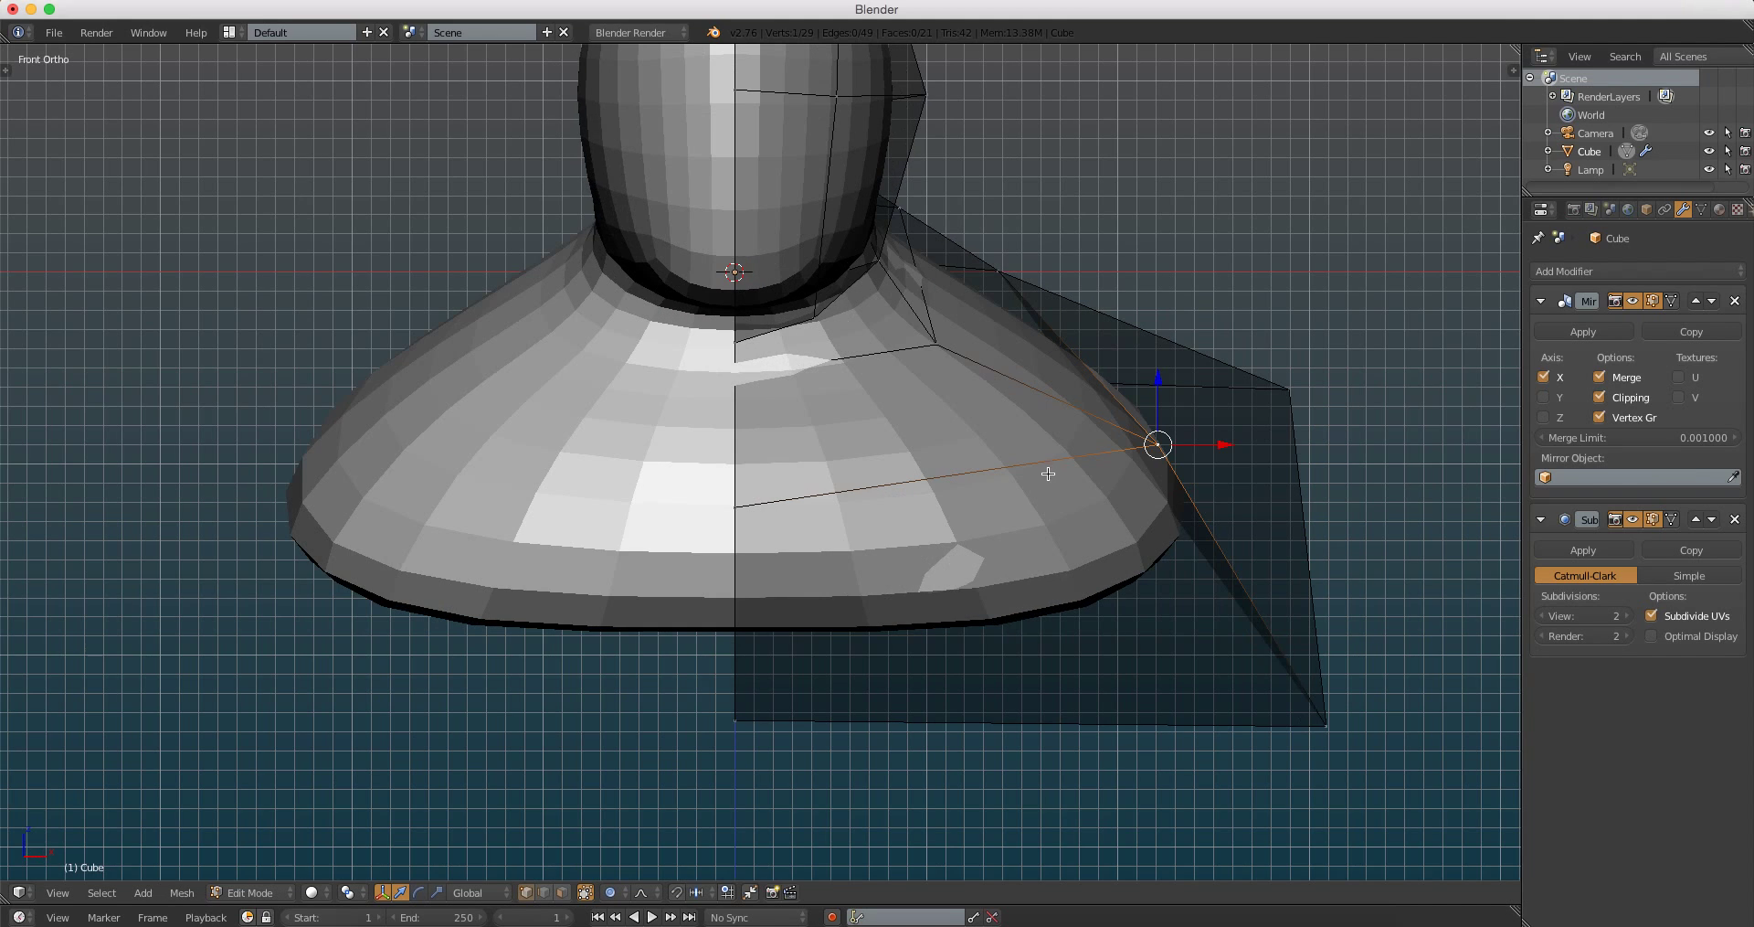
{"action": "scroll", "coordinate": [1030, 459], "scroll_direction": "up", "scroll_amount": 1}
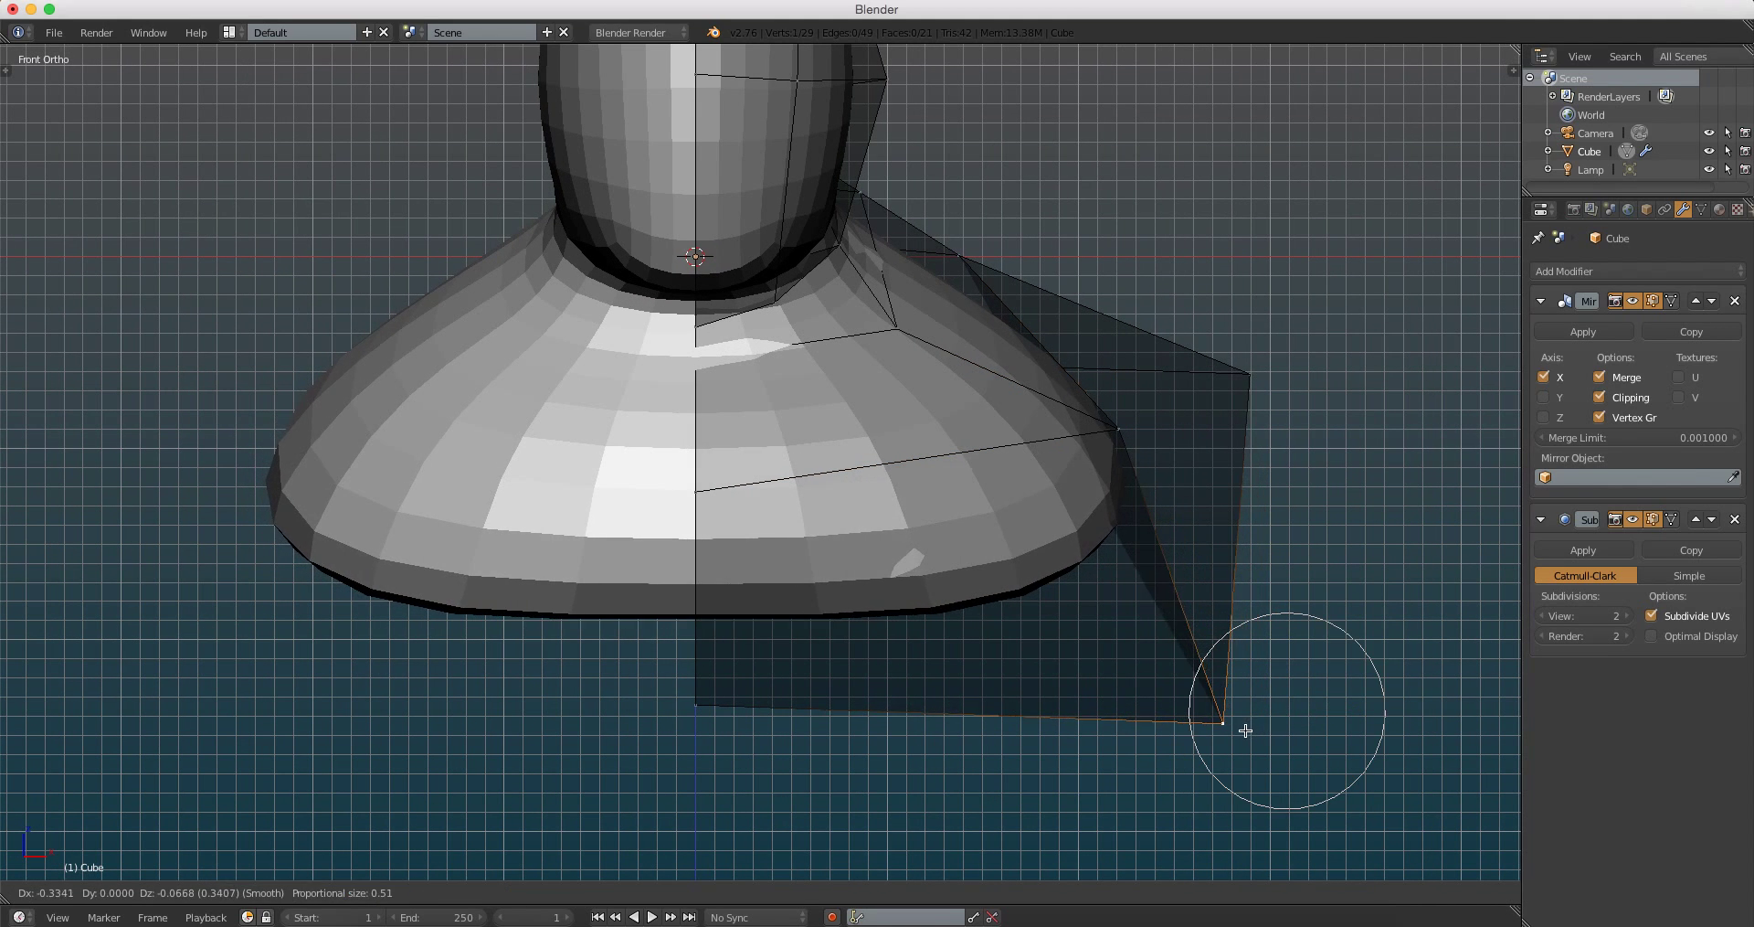
{"action": "mouse_move", "coordinate": [1279, 718]}
{"action": "middle_mouse_down"}
{"action": "mouse_move", "coordinate": [1159, 579]}
{"action": "mouse_move", "coordinate": [1152, 395]}
{"action": "middle_mouse_up"}
Step: Move the flap's upper-left vertex, then view the smooth bust in Object Mode
{"action": "right_click", "coordinate": [1030, 177]}
{"action": "middle_click_drag", "start_coordinate": [1044, 186], "coordinate": [1132, 281]}
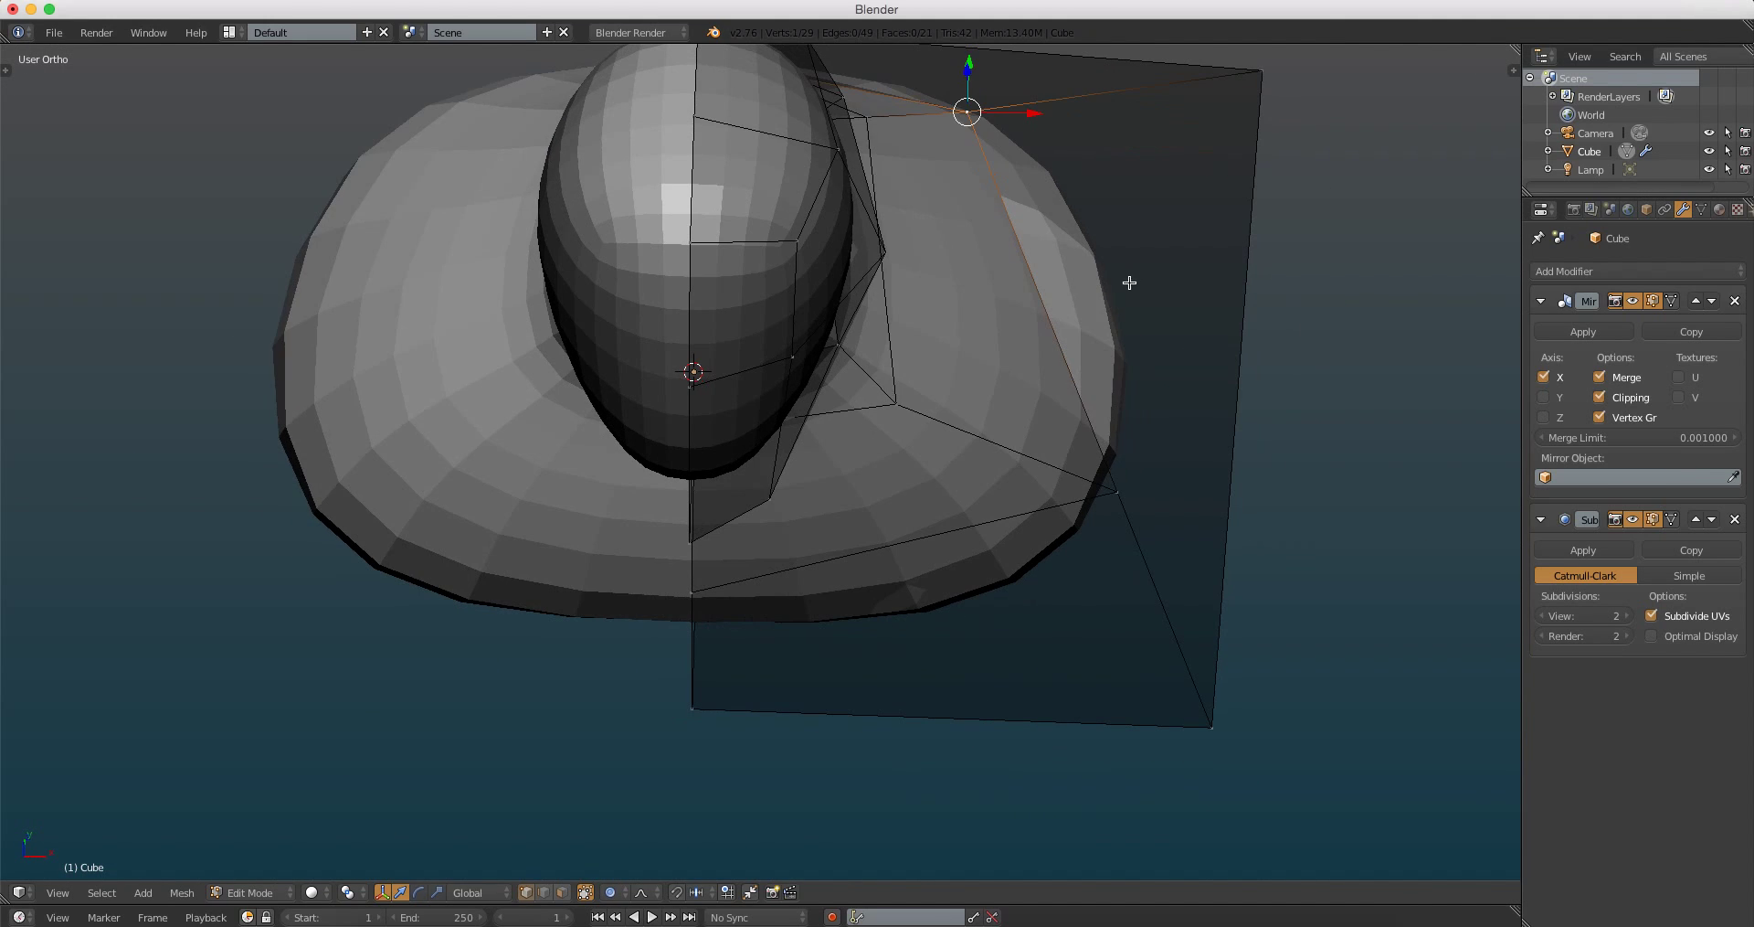
{"action": "key", "text": "g"}
{"action": "mouse_move", "coordinate": [1254, 269]}
{"action": "middle_mouse_down"}
{"action": "mouse_move", "coordinate": [1105, 336]}
{"action": "mouse_move", "coordinate": [959, 333]}
{"action": "middle_mouse_up"}
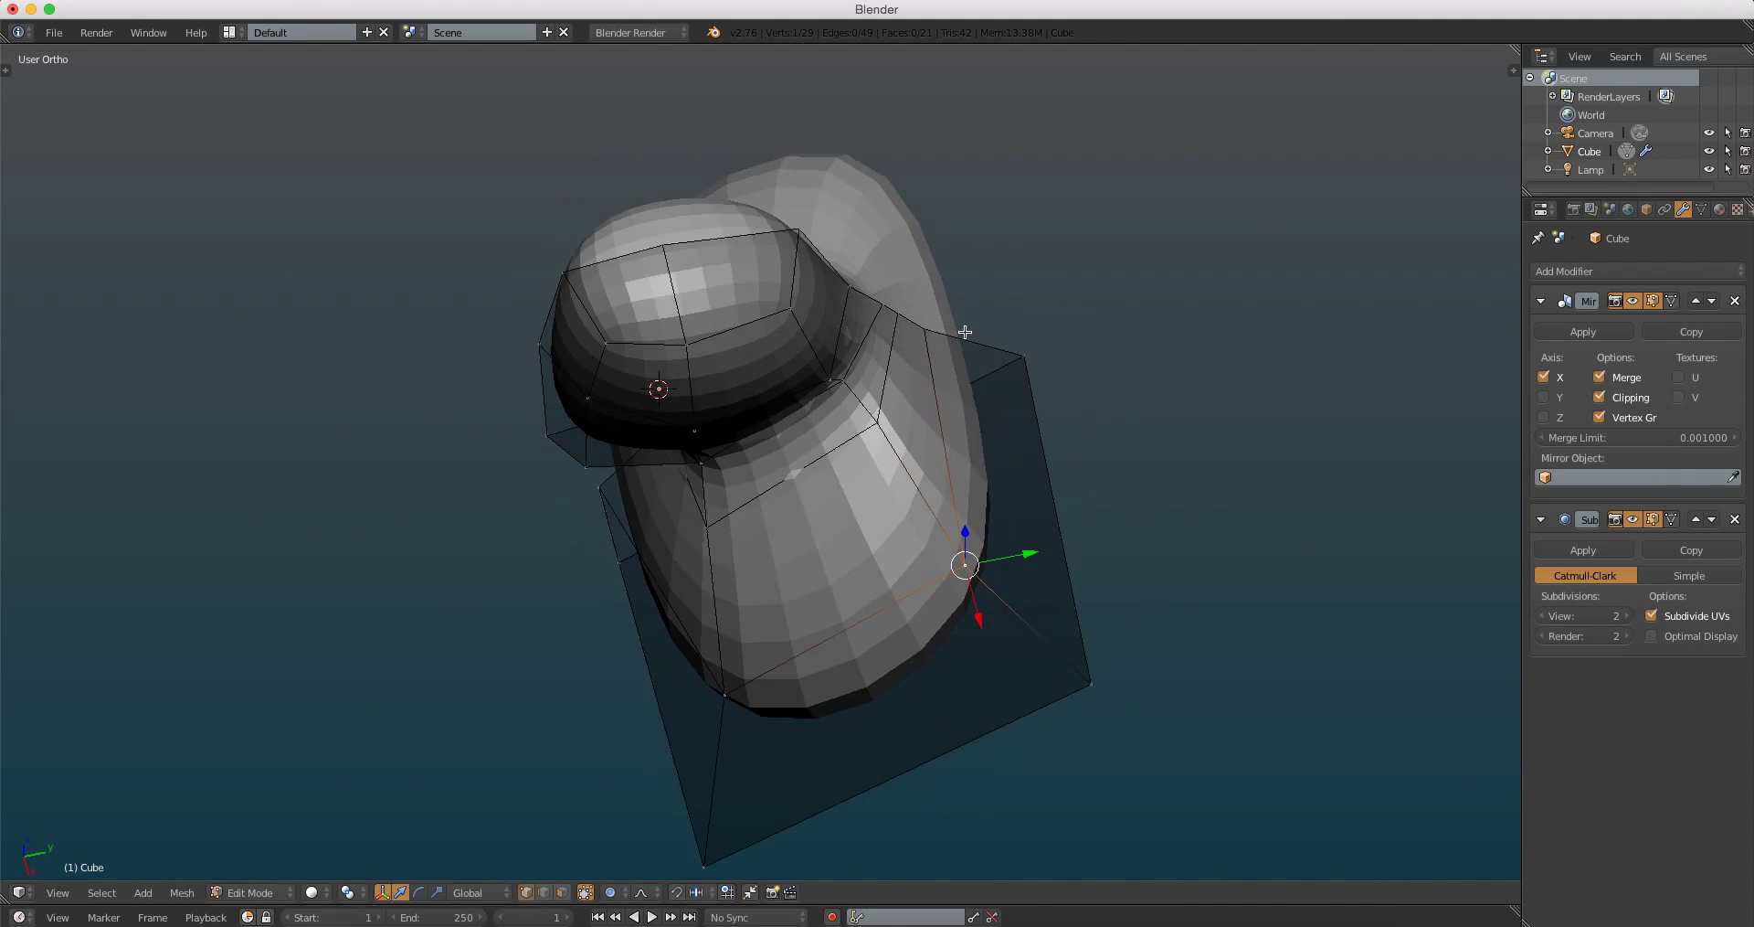
{"action": "scroll", "coordinate": [963, 269], "scroll_direction": "down", "scroll_amount": 2}
{"action": "key", "text": "Tab"}
{"action": "middle_click_drag", "start_coordinate": [814, 382], "coordinate": [1039, 458]}
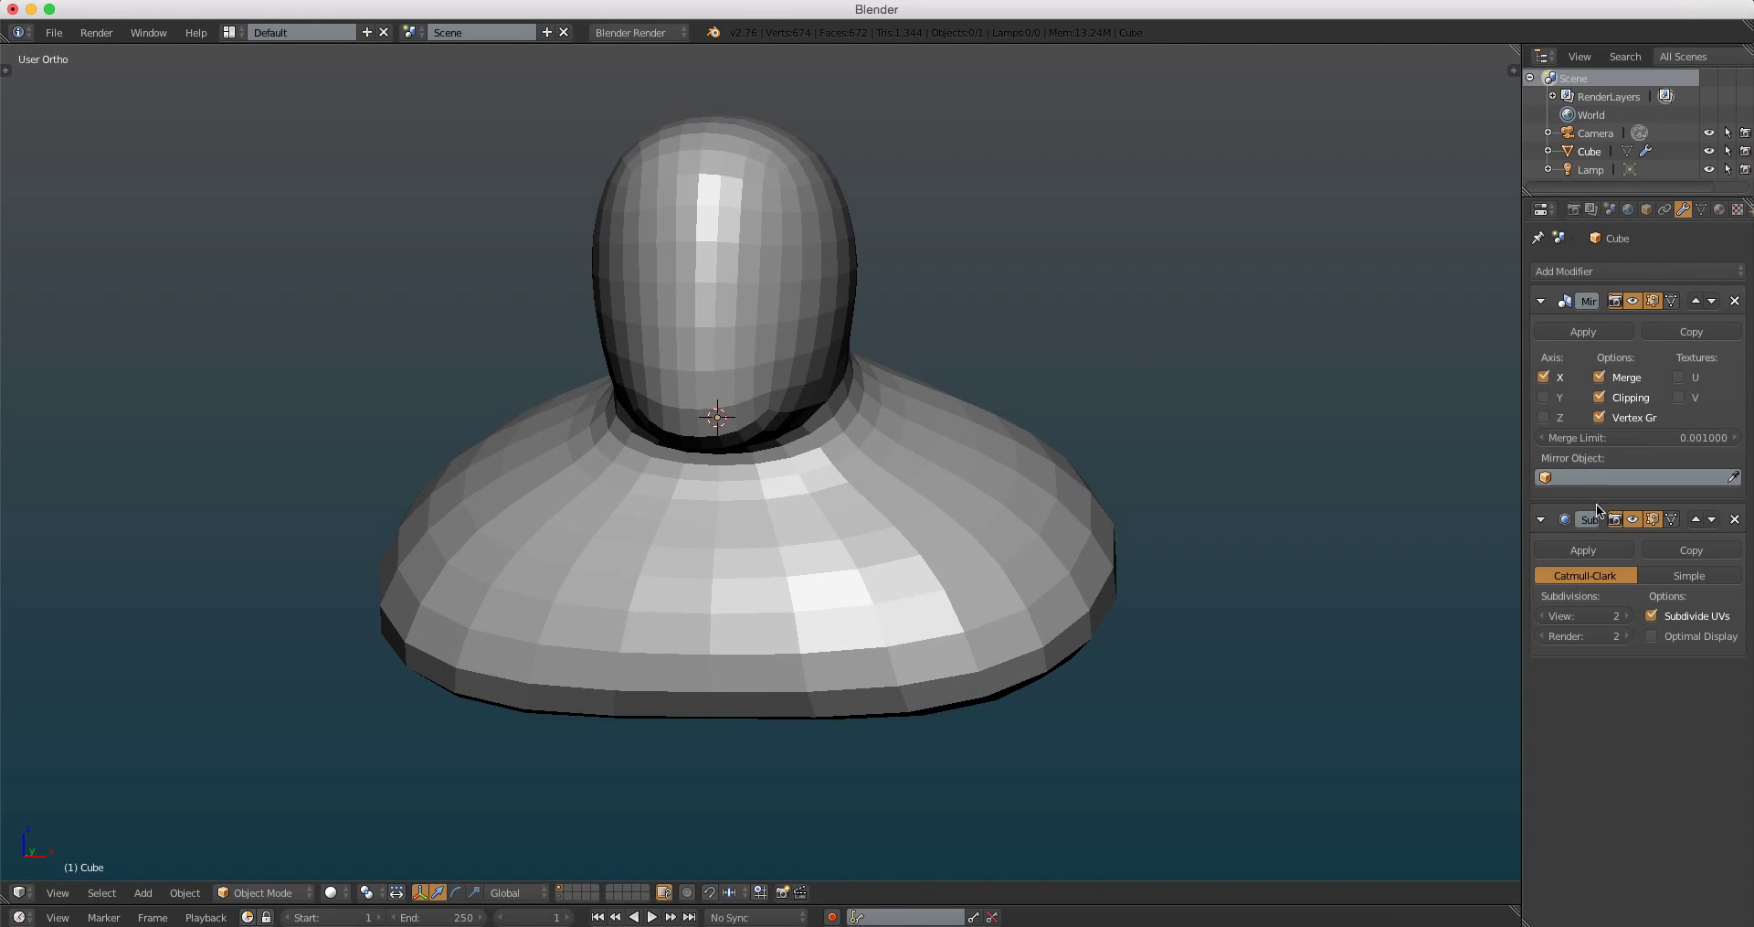
Step: Select the bust and rename it Base-Busto-01 in the Object properties
{"action": "scroll", "coordinate": [1014, 374], "scroll_direction": "down", "scroll_amount": 1}
{"action": "scroll", "coordinate": [805, 416], "scroll_direction": "down", "scroll_amount": 1}
{"action": "right_click", "coordinate": [806, 416]}
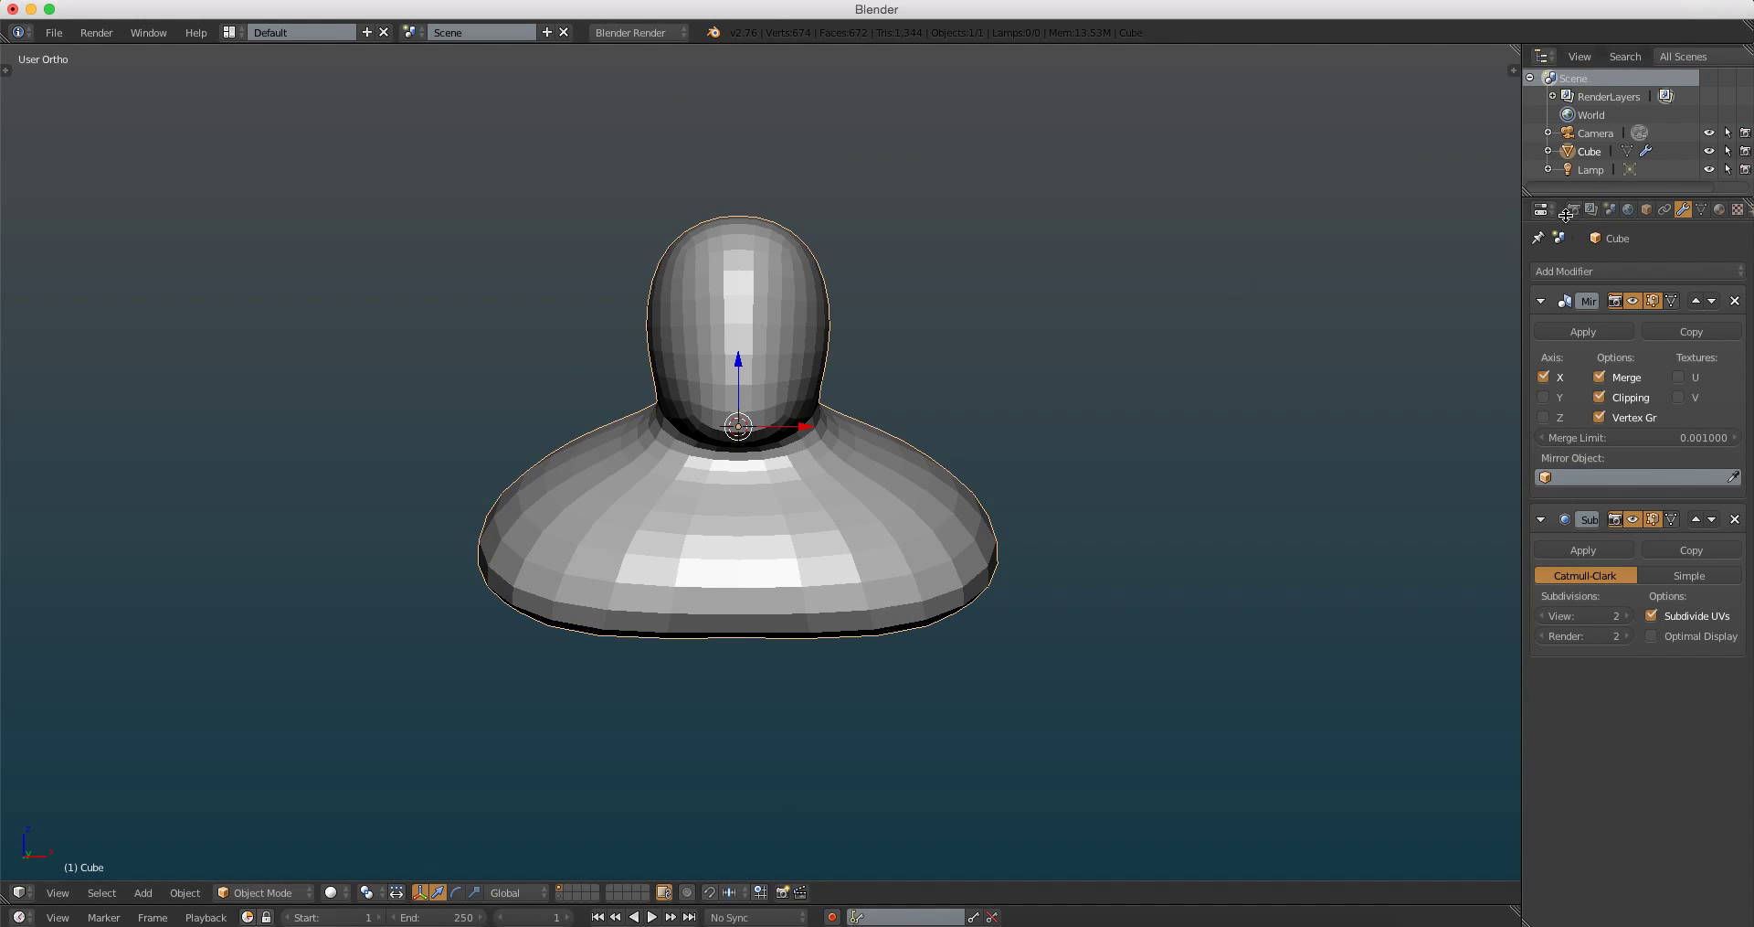
{"action": "left_click", "coordinate": [1646, 209]}
{"action": "type", "text": "Base-Busto-01"}
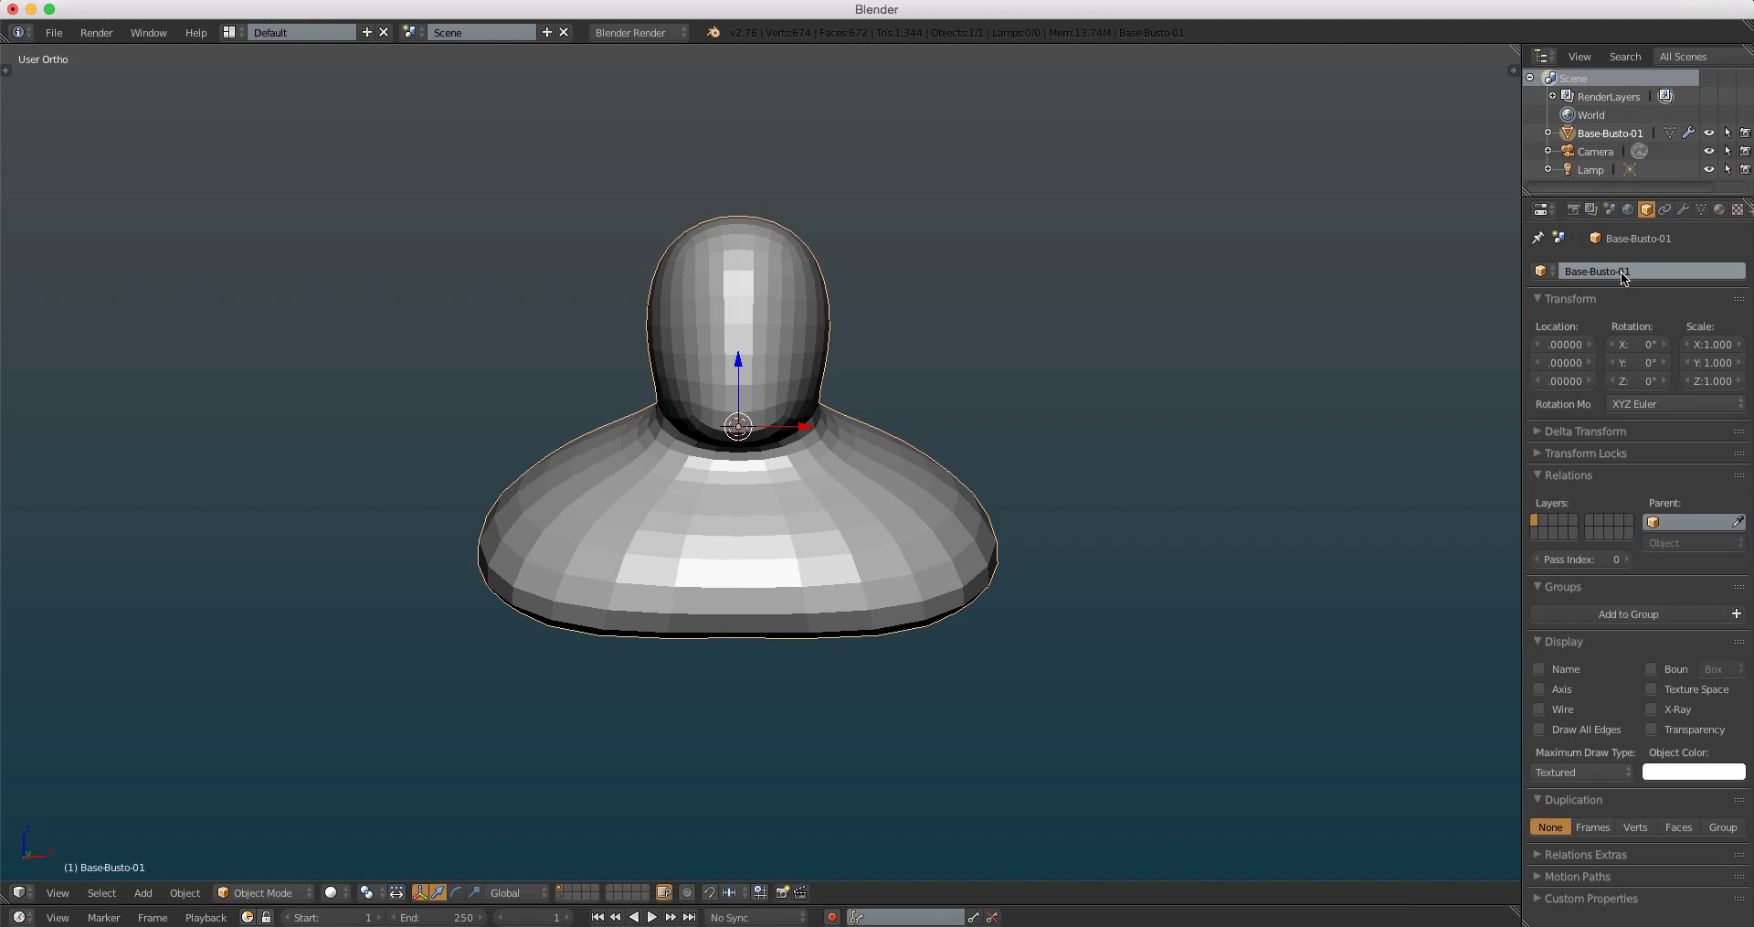
Step: Duplicate the bust as Base-Busto-01.001, leaving the copy exactly in place
{"action": "key", "text": "KP_1"}
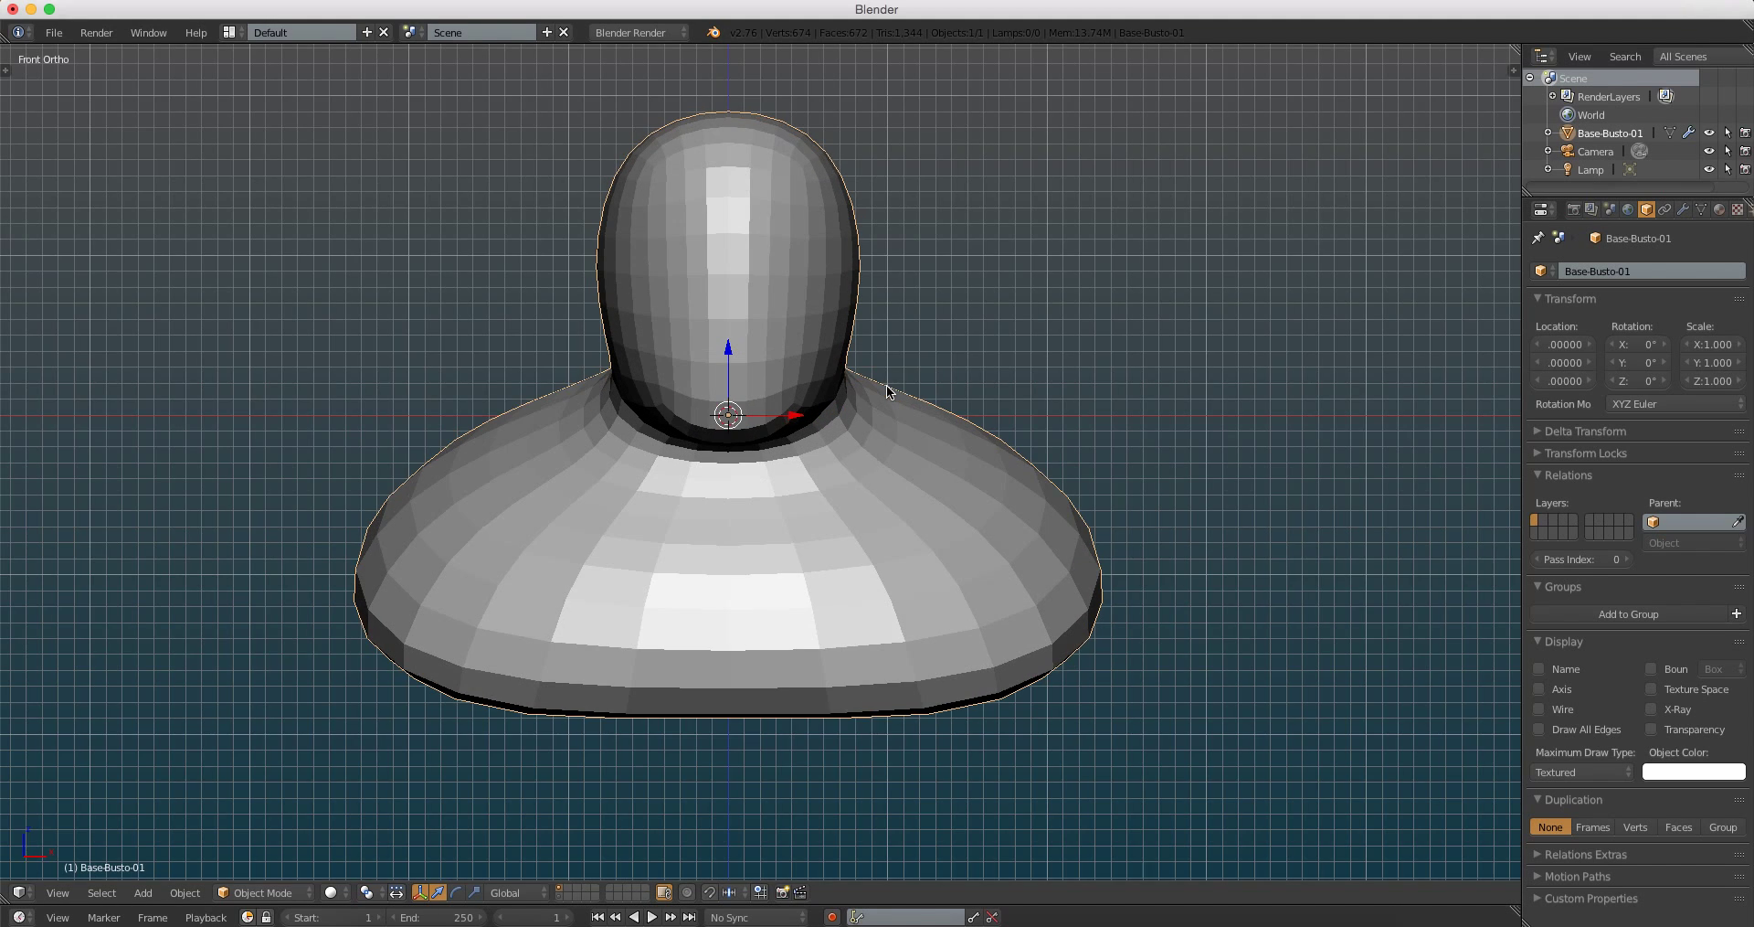
{"action": "scroll", "coordinate": [878, 374], "scroll_direction": "down", "scroll_amount": 1}
{"action": "scroll", "coordinate": [870, 370], "scroll_direction": "up", "scroll_amount": 1}
{"action": "key", "text": "shift+d"}
{"action": "key", "text": "Escape"}
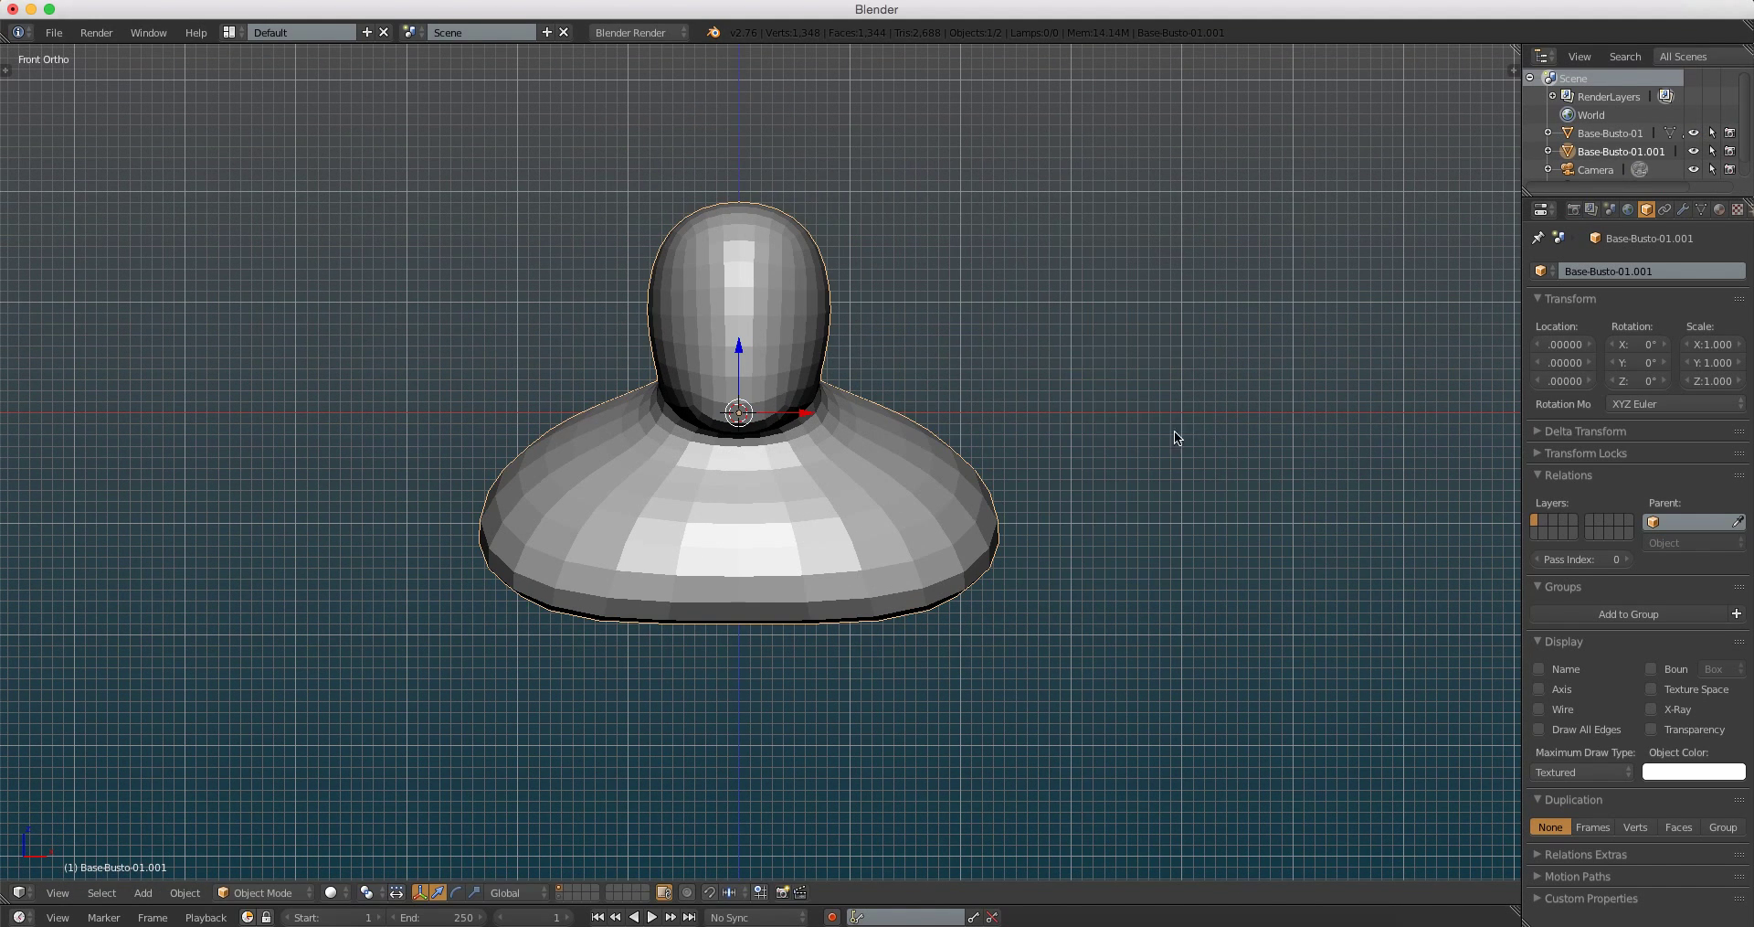
{"action": "scroll", "coordinate": [816, 389], "scroll_direction": "up", "scroll_amount": 1}
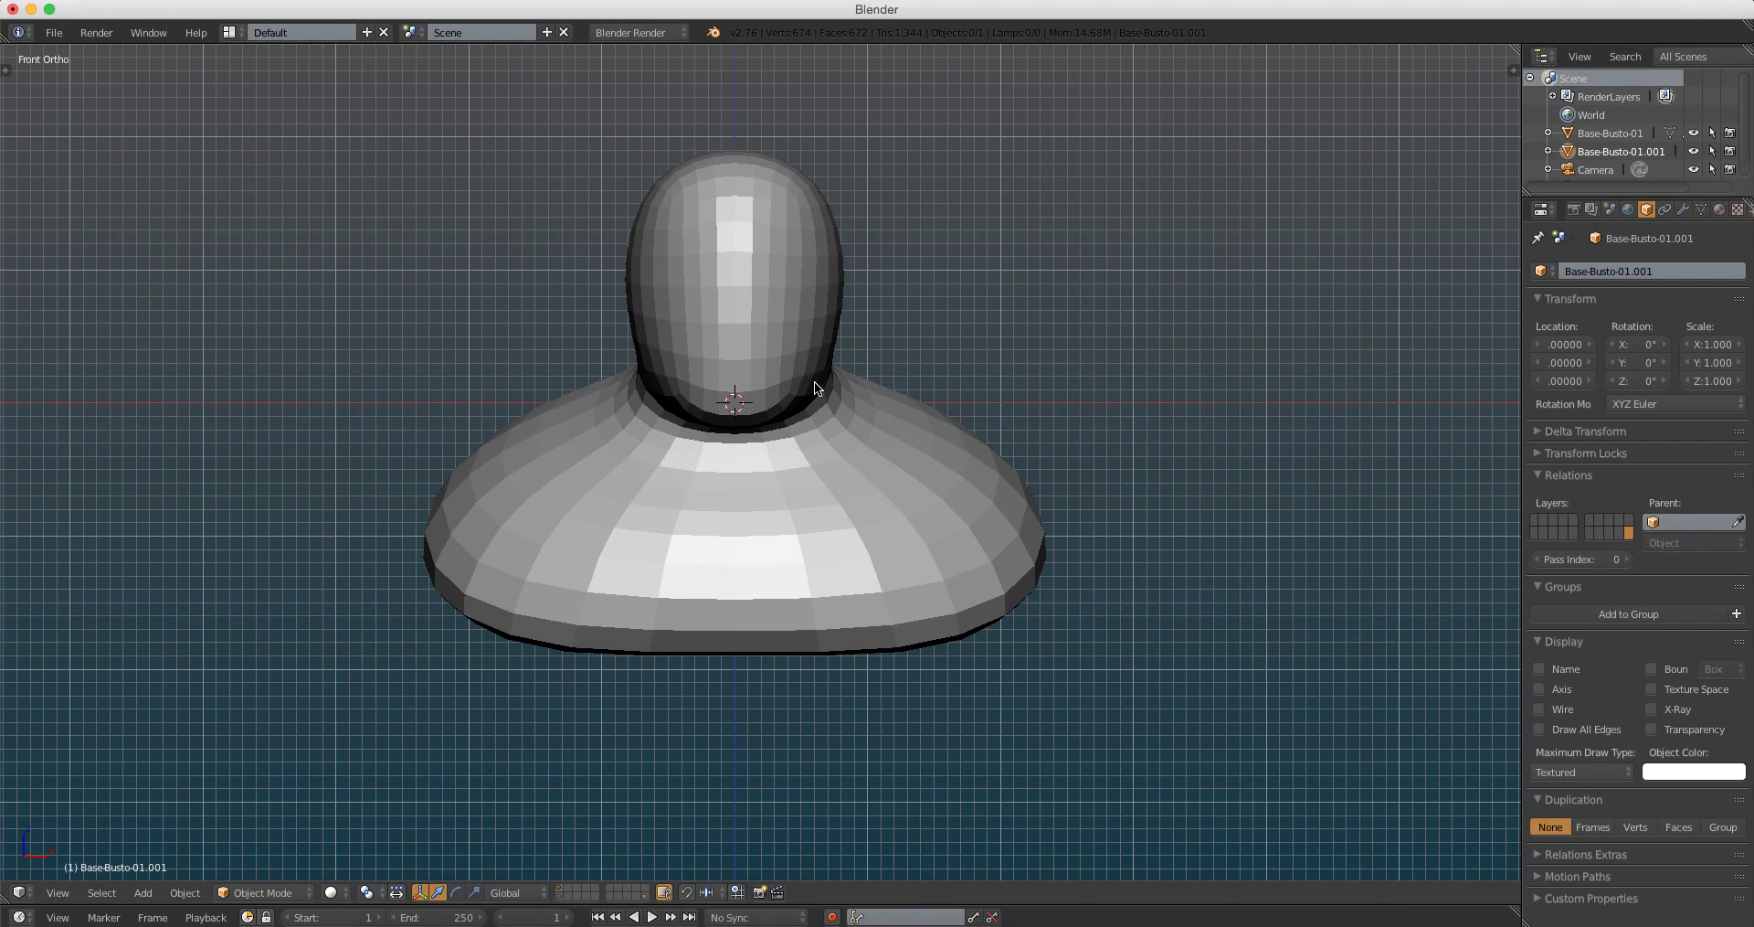
{"action": "key", "text": "KP_3"}
{"action": "scroll", "coordinate": [804, 415], "scroll_direction": "down", "scroll_amount": 1}
{"action": "scroll", "coordinate": [819, 436], "scroll_direction": "up", "scroll_amount": 2}
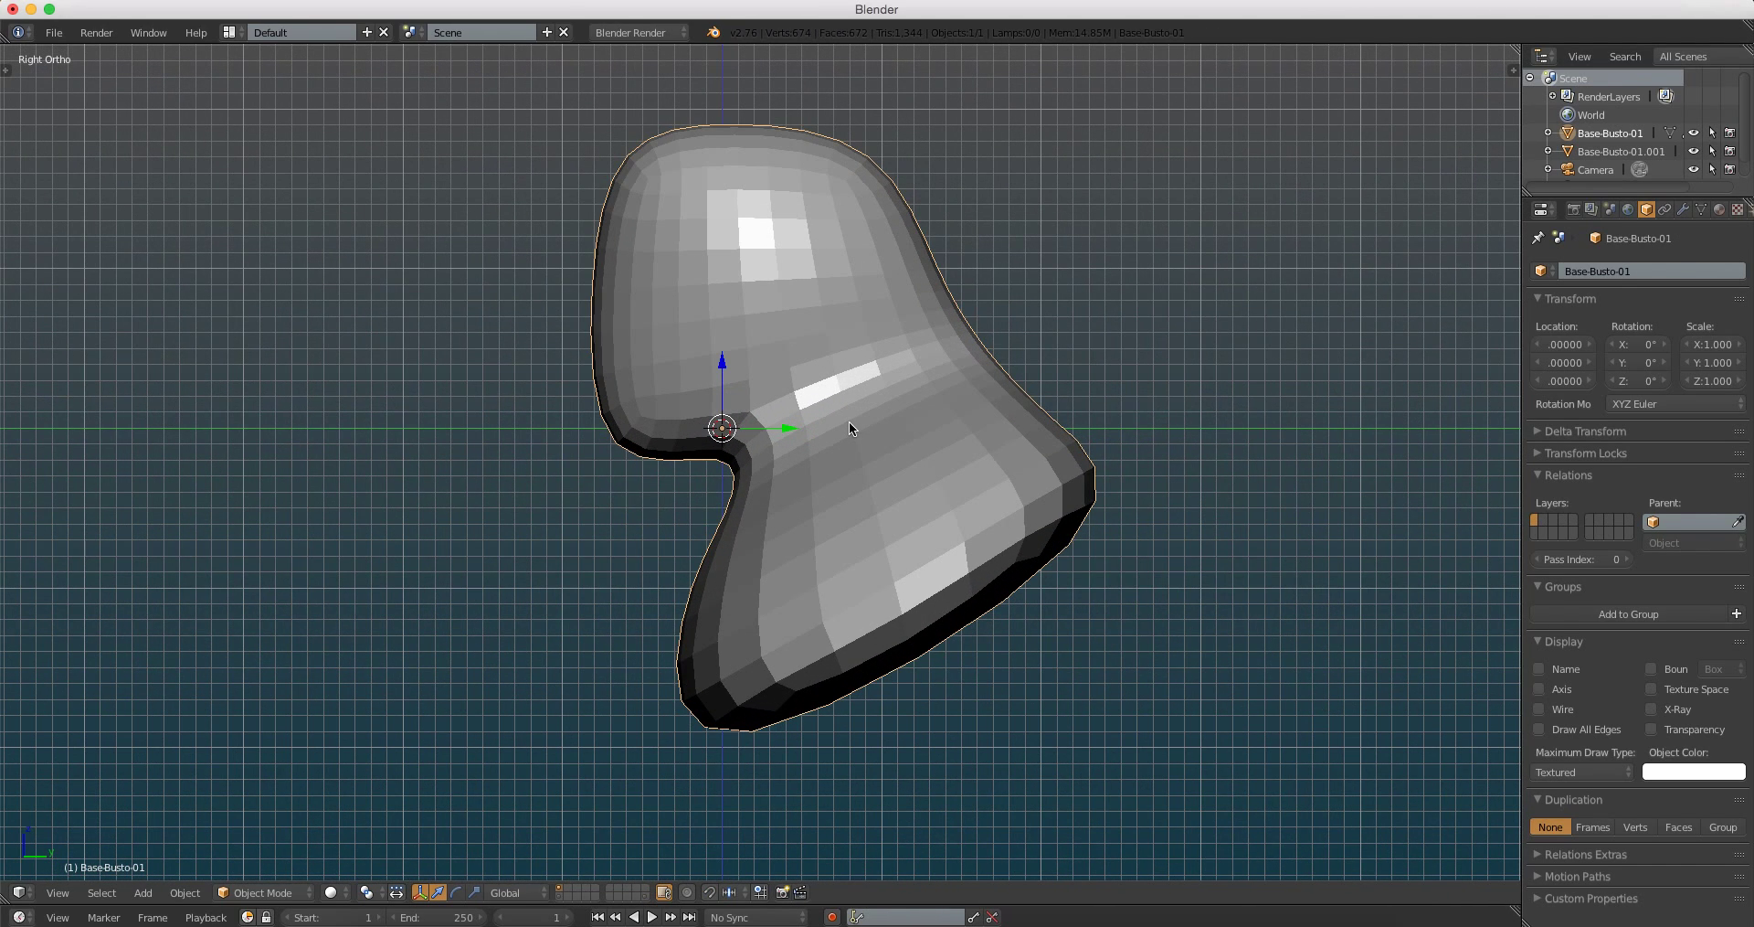
Step: Apply the Subdivision Surface modifier on Base-Busto-01, then view it from the front in wireframe
{"action": "left_click", "coordinate": [1680, 212]}
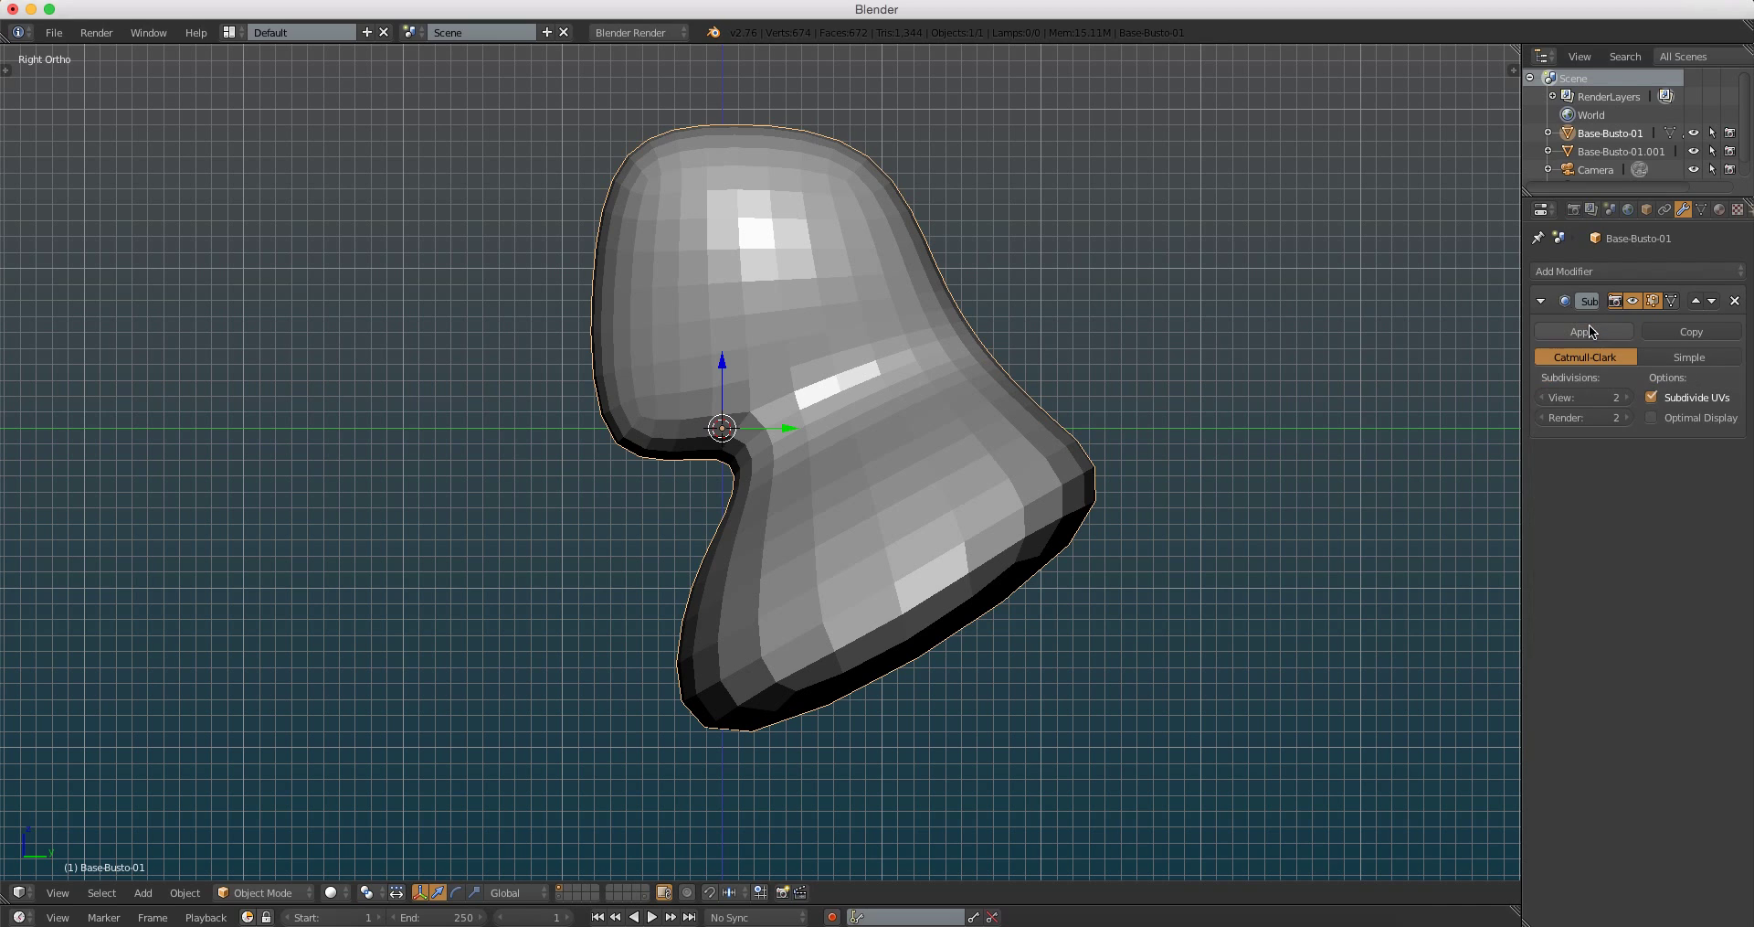
{"action": "left_click", "coordinate": [1585, 335]}
{"action": "middle_click_drag", "start_coordinate": [836, 402], "coordinate": [868, 424]}
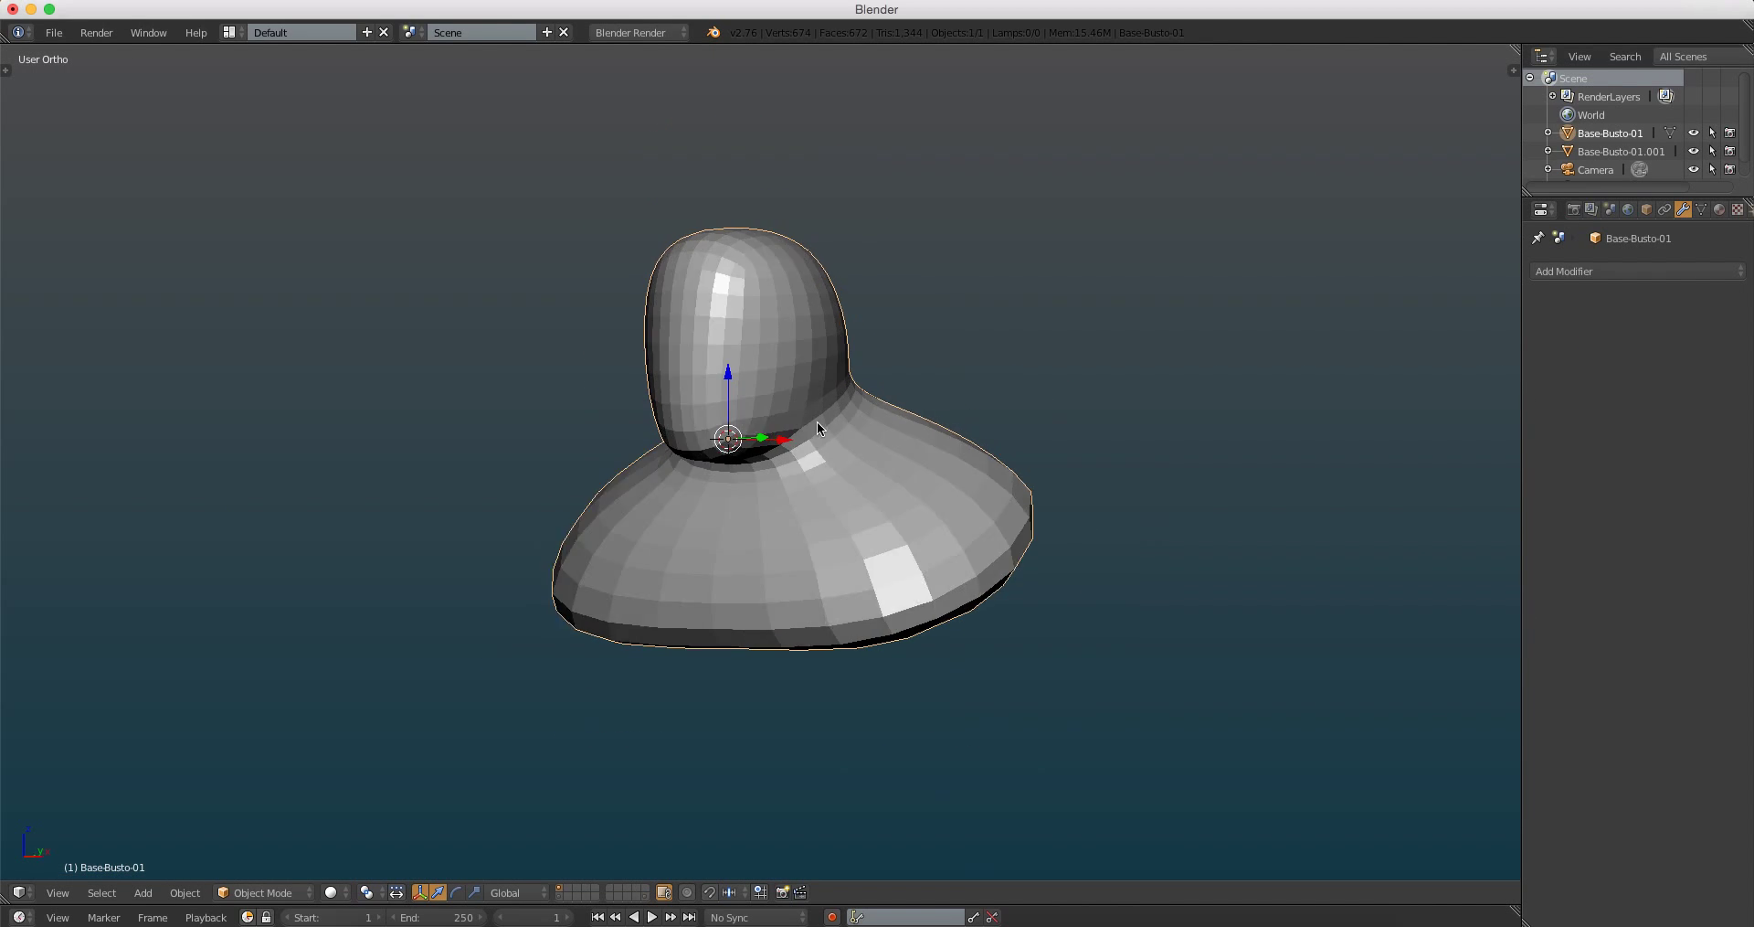
{"action": "key", "text": "KP_1"}
{"action": "key", "text": "z"}
{"action": "scroll", "coordinate": [890, 441], "scroll_direction": "down", "scroll_amount": 1}
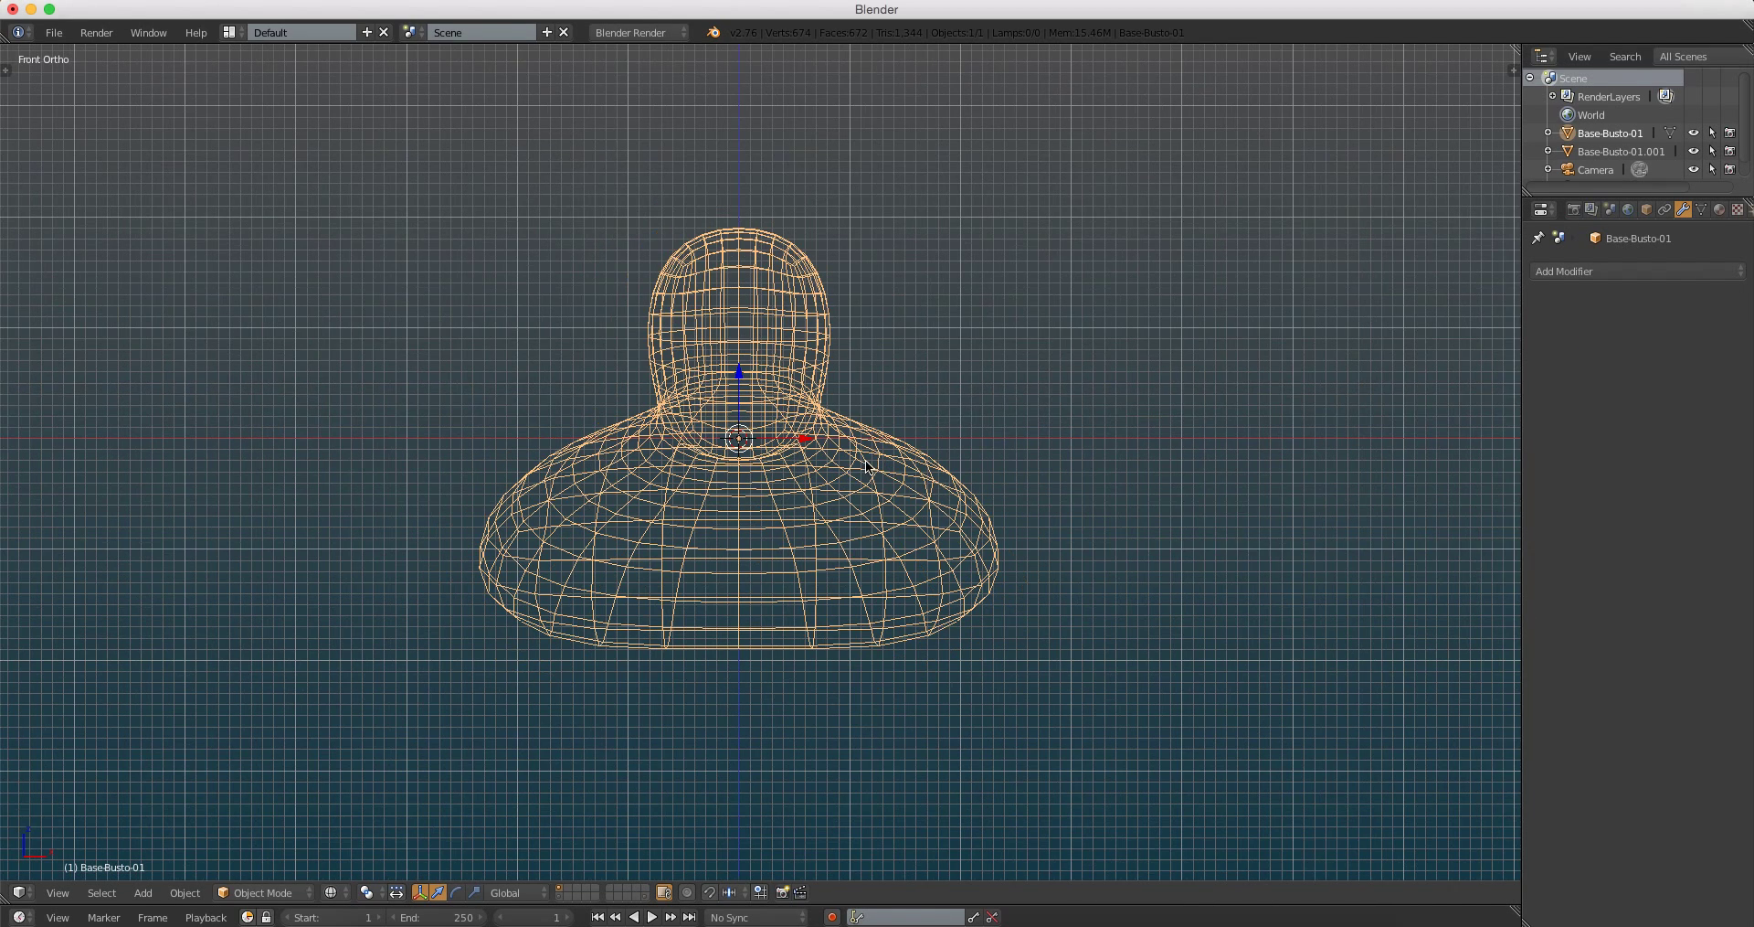
Step: In Edit Mode, move the whole mesh up so the origin sits at the bust's bottom
{"action": "key", "text": "Tab"}
{"action": "scroll", "coordinate": [744, 392], "scroll_direction": "down", "scroll_amount": 2}
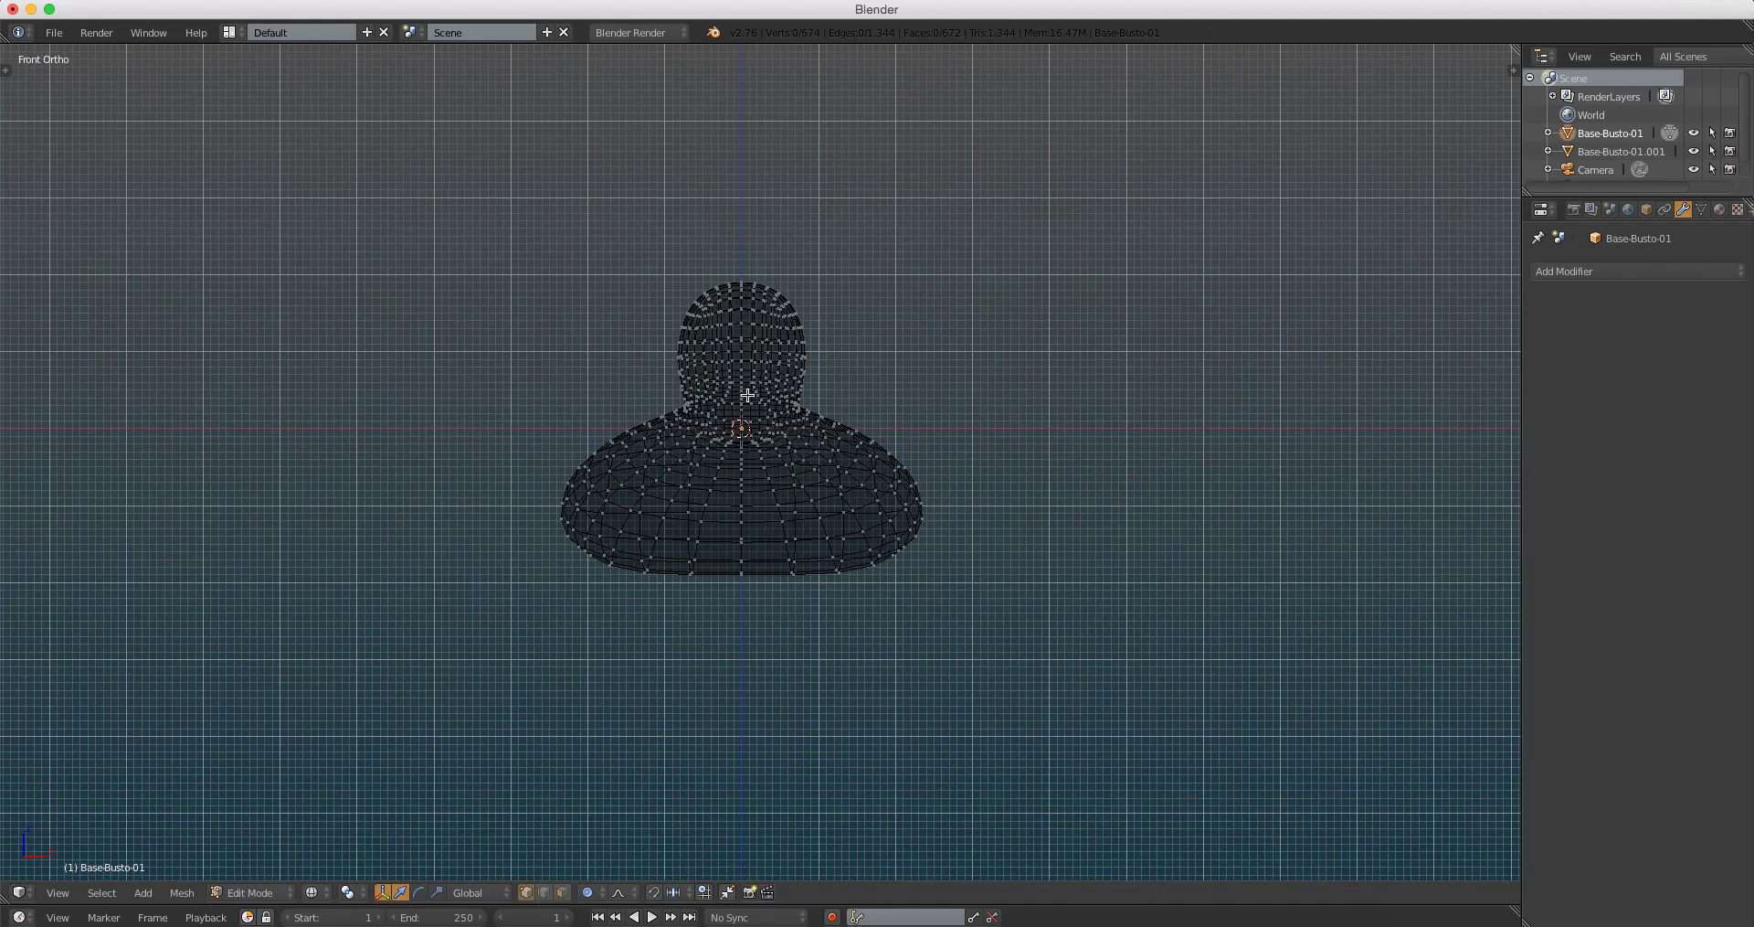
{"action": "key", "text": "a"}
{"action": "scroll", "coordinate": [737, 396], "scroll_direction": "up", "scroll_amount": 2}
{"action": "key", "text": "g"}
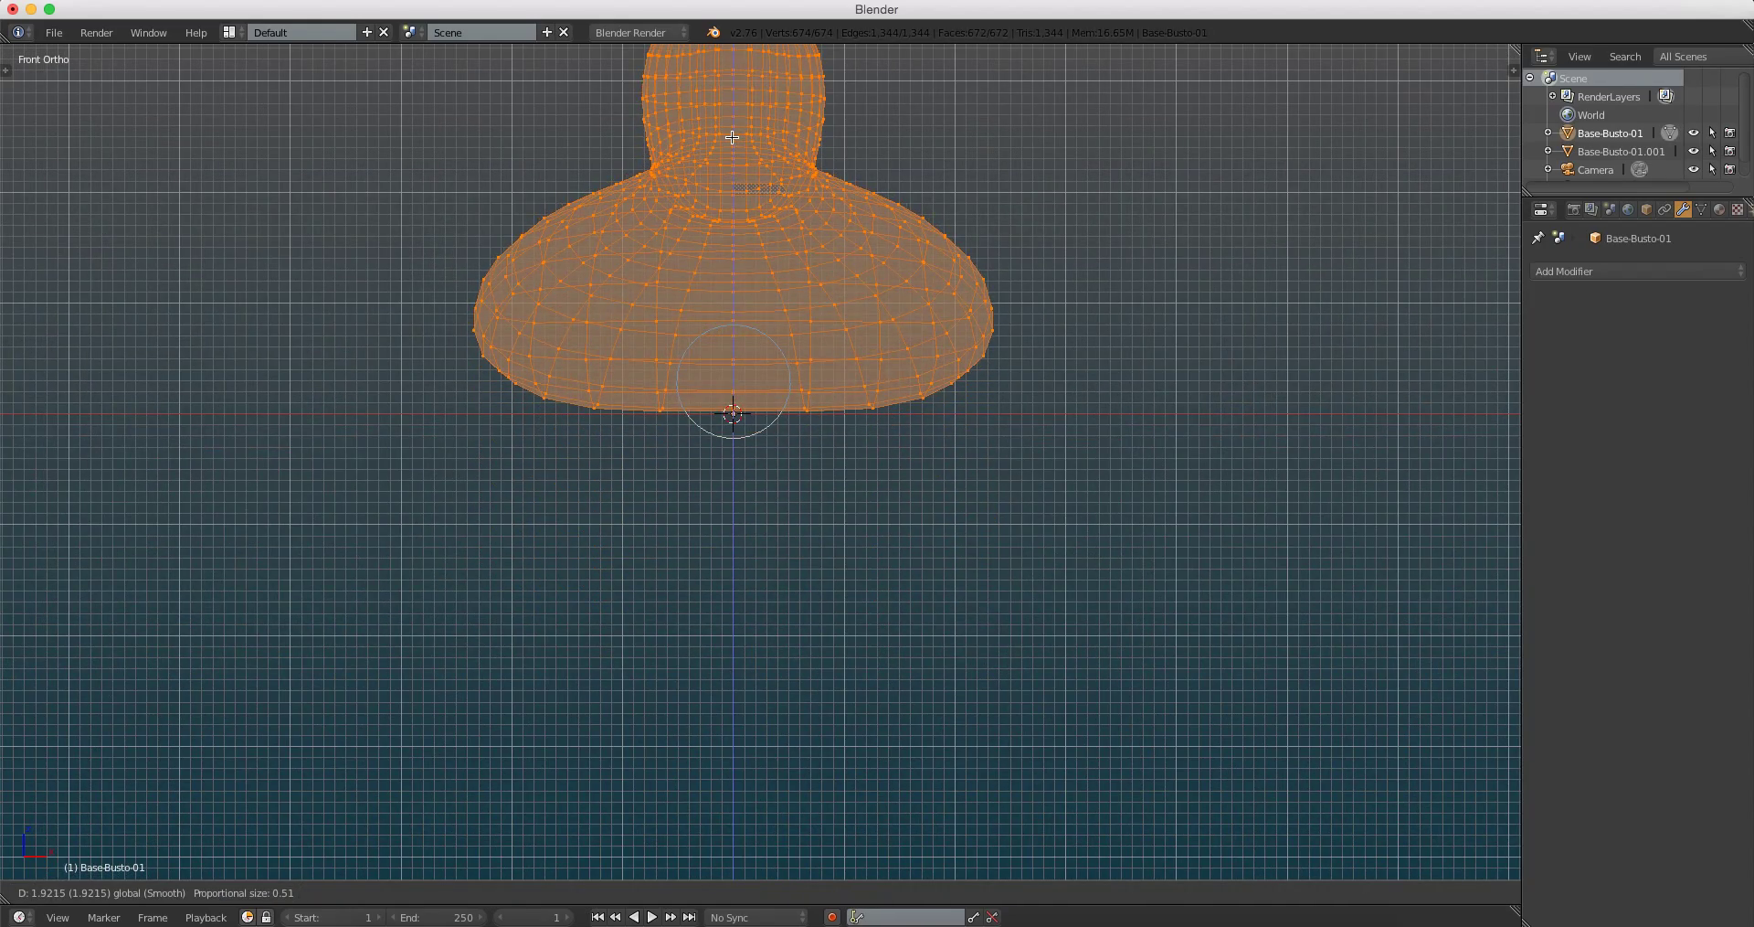
{"action": "left_click", "coordinate": [732, 137]}
{"action": "key", "text": "Tab"}
{"action": "scroll", "coordinate": [751, 168], "scroll_direction": "down", "scroll_amount": 2}
{"action": "key", "text": "z"}
Step: Check the raised bust in side profile with the tool options shown
{"action": "mouse_move", "coordinate": [751, 168]}
{"action": "middle_mouse_down"}
{"action": "mouse_move", "coordinate": [762, 356]}
{"action": "mouse_move", "coordinate": [813, 462]}
{"action": "mouse_move", "coordinate": [689, 462]}
{"action": "mouse_move", "coordinate": [765, 498]}
{"action": "mouse_move", "coordinate": [887, 489]}
{"action": "mouse_move", "coordinate": [748, 402]}
{"action": "mouse_move", "coordinate": [469, 463]}
{"action": "middle_mouse_up"}
{"action": "key", "text": "KP_3"}
{"action": "key", "text": "t"}
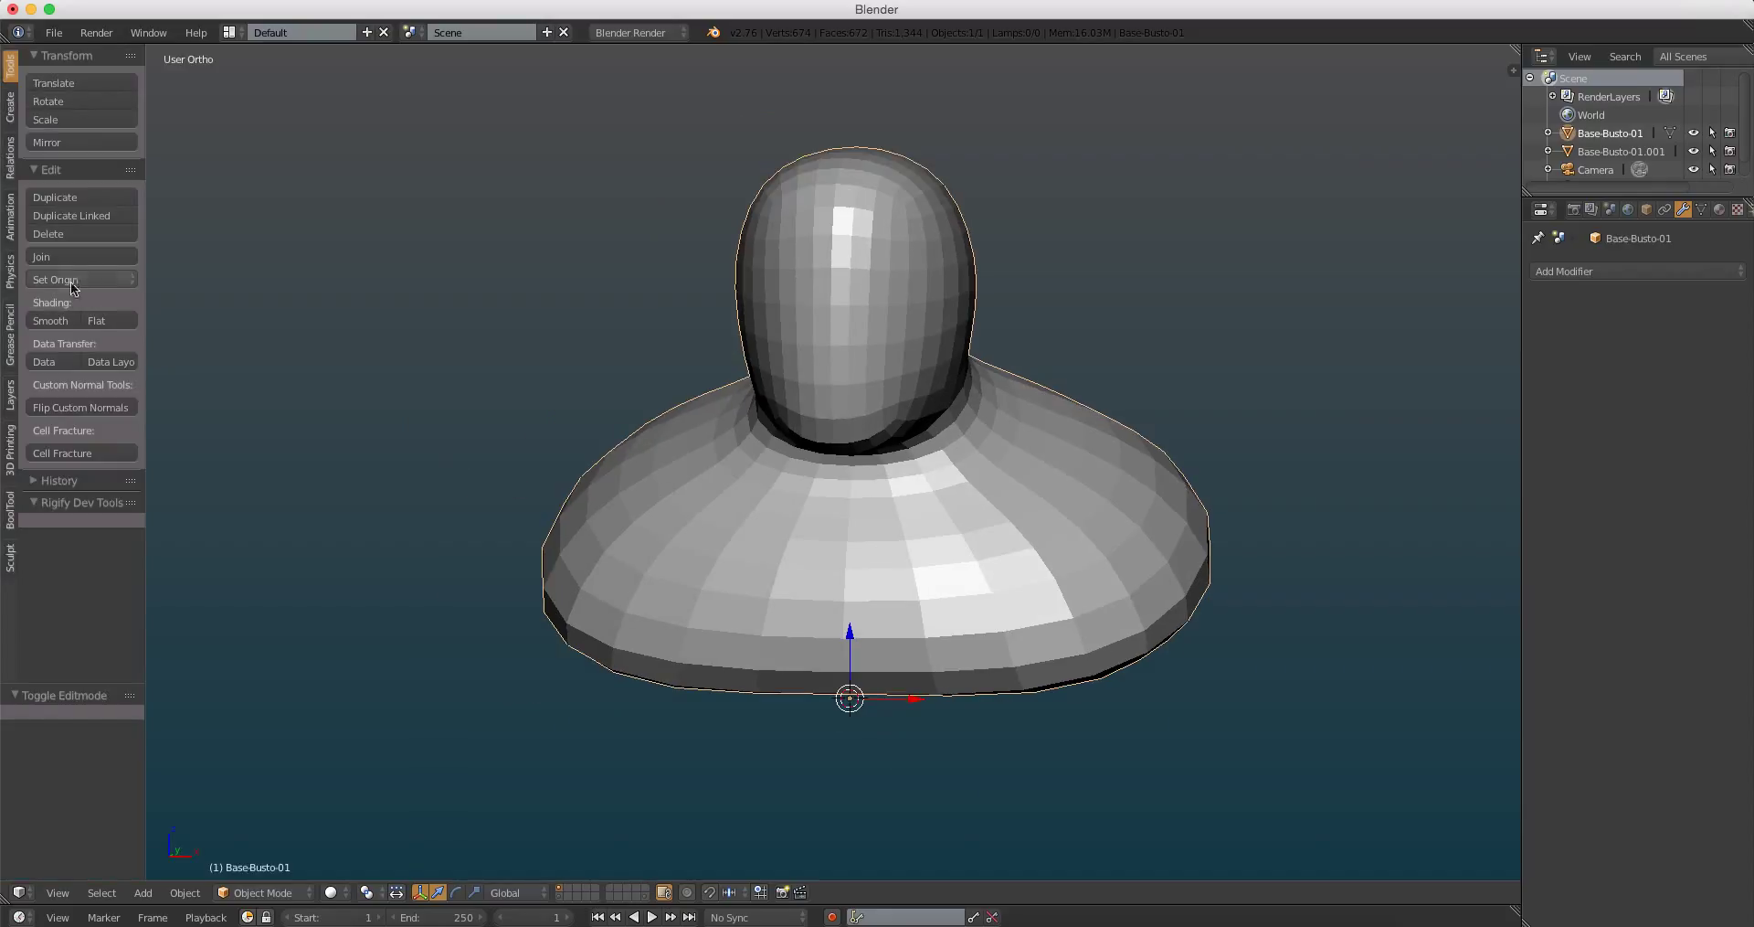
Step: Enter Sculpt Mode with the Grab brush at 214 px radius and the tool shelf hidden
{"action": "left_click", "coordinate": [268, 829]}
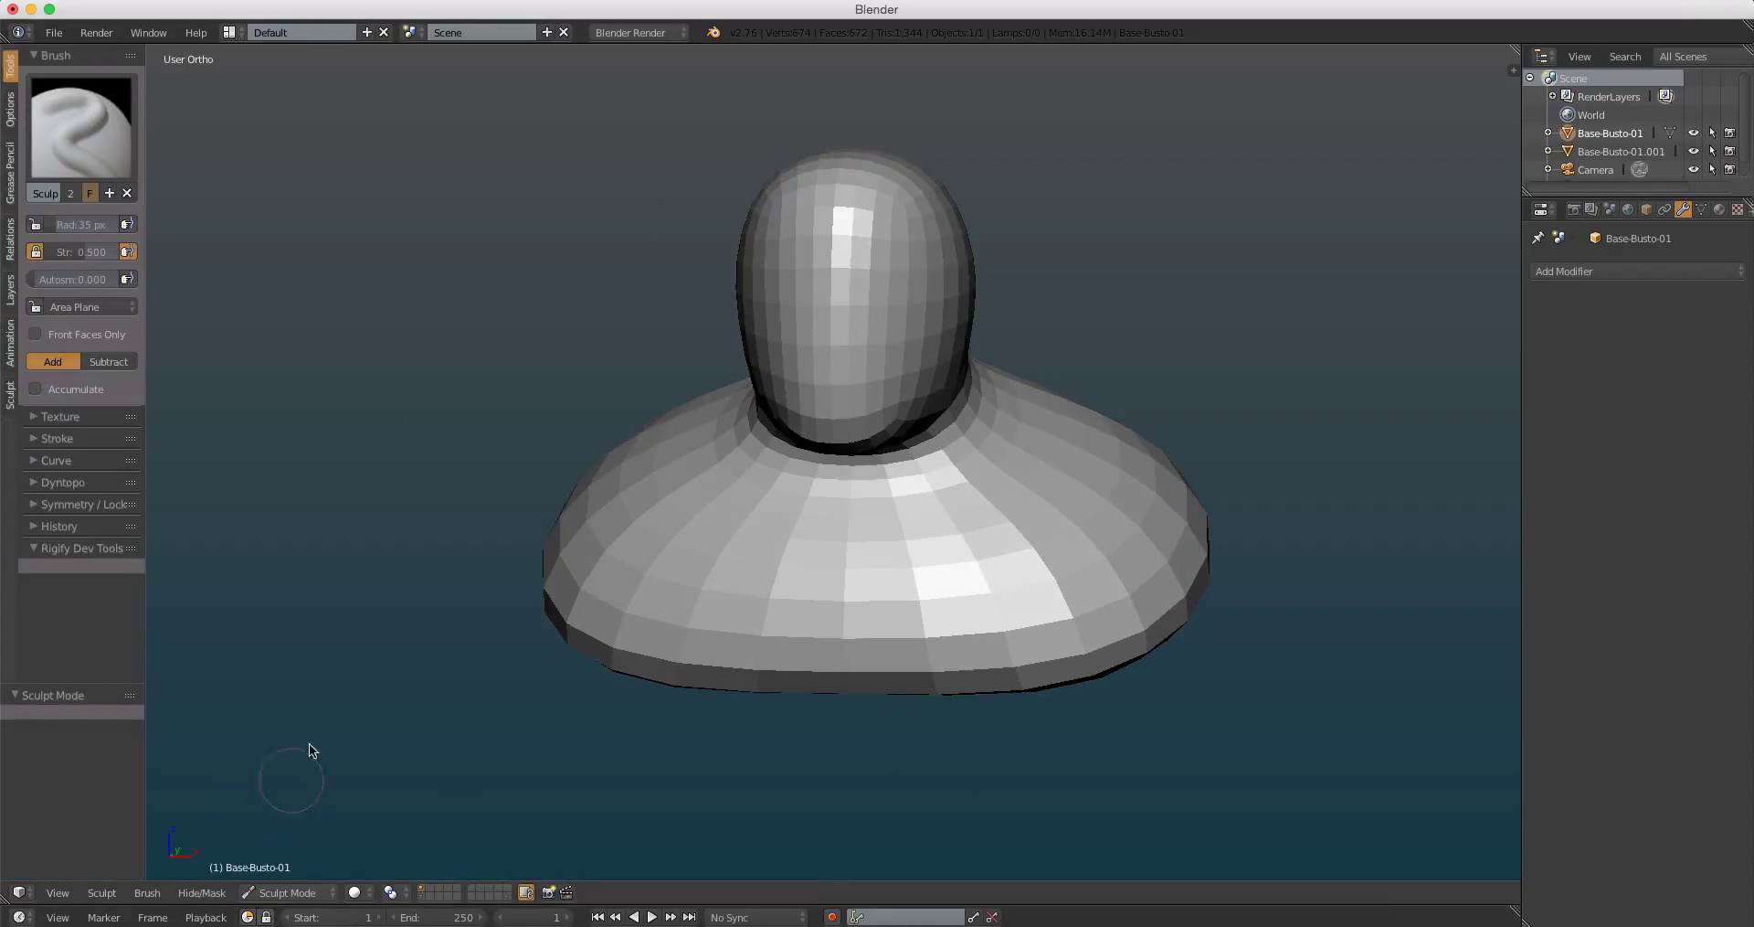
{"action": "key", "text": "g"}
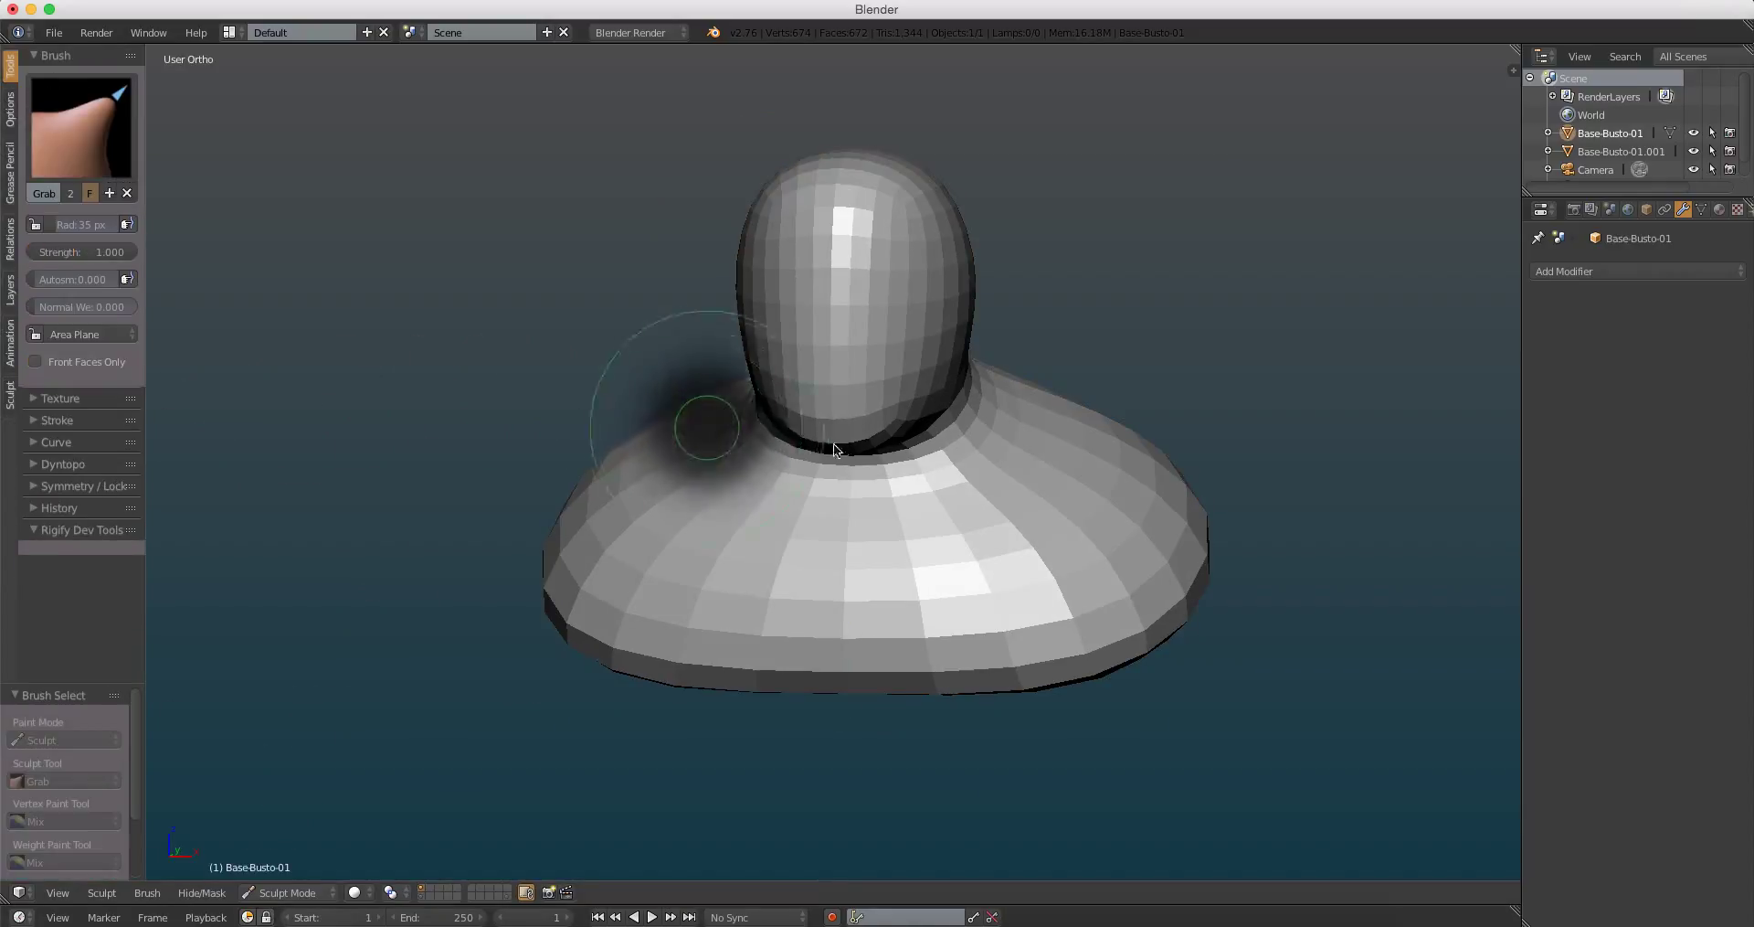
{"action": "left_click", "coordinate": [831, 446]}
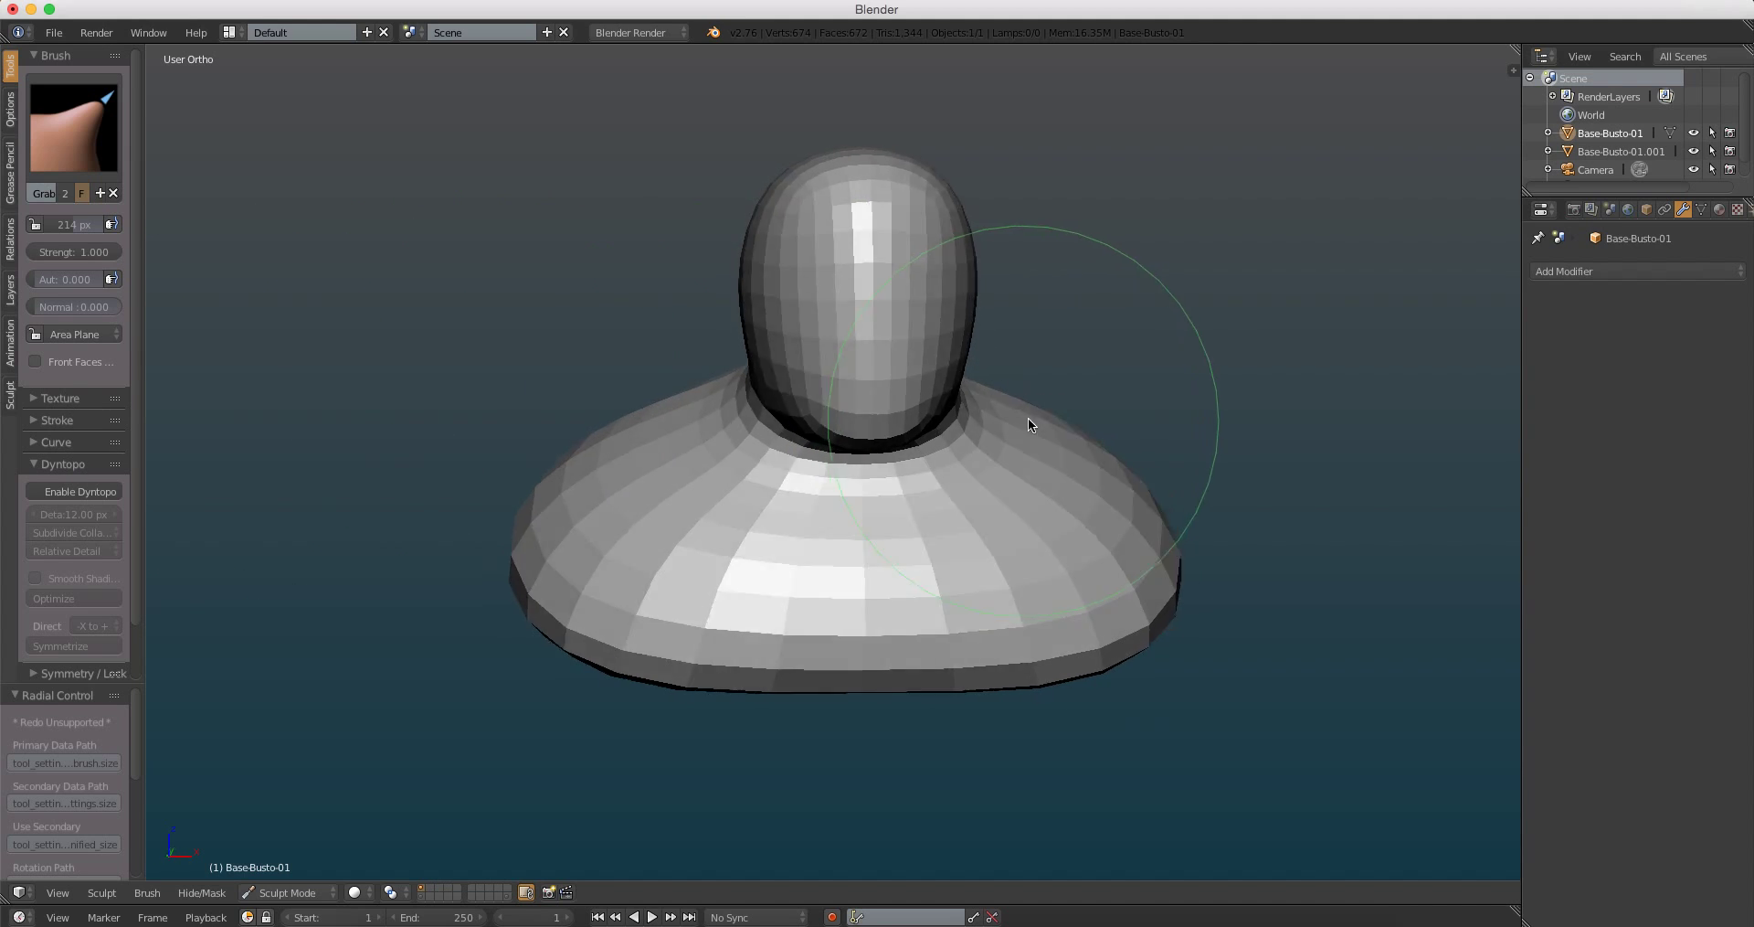
{"action": "key", "text": "t"}
Step: Orbit and zoom in on the head and neck from a tilted side view
{"action": "mouse_move", "coordinate": [874, 385]}
{"action": "middle_mouse_down"}
{"action": "mouse_move", "coordinate": [929, 414]}
{"action": "mouse_move", "coordinate": [937, 380]}
{"action": "mouse_move", "coordinate": [901, 397]}
{"action": "mouse_move", "coordinate": [918, 333]}
{"action": "mouse_move", "coordinate": [908, 402]}
{"action": "mouse_move", "coordinate": [979, 254]}
{"action": "mouse_move", "coordinate": [908, 315]}
{"action": "middle_mouse_up"}
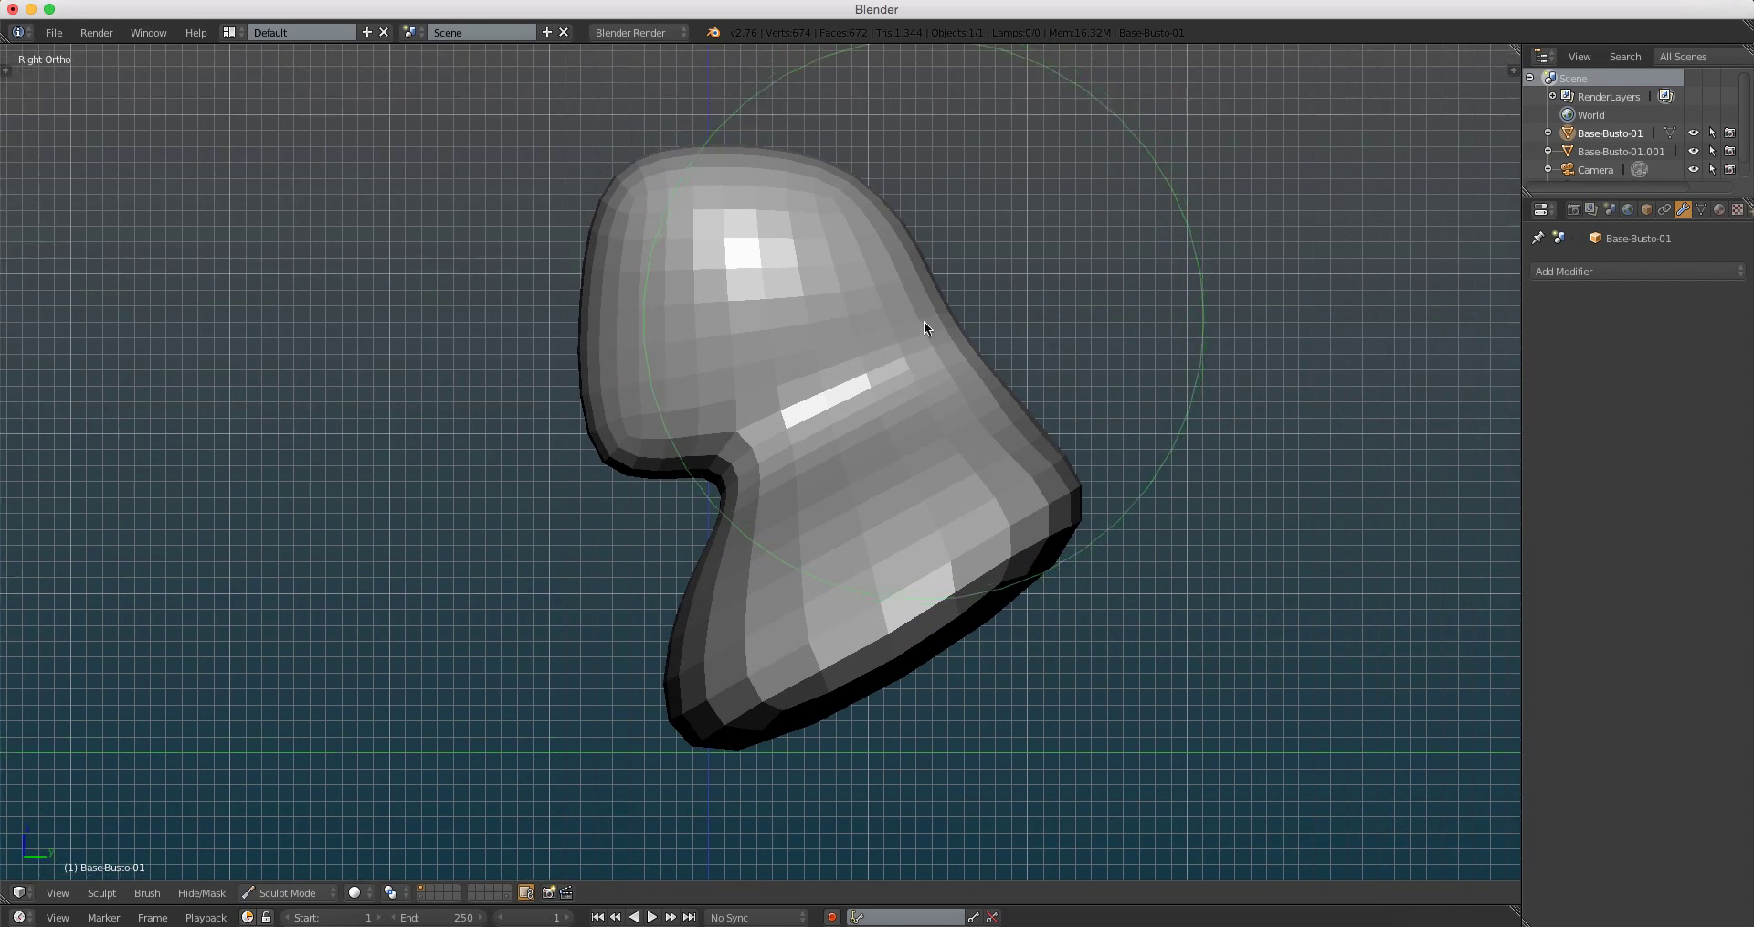
{"action": "scroll", "coordinate": [924, 320], "scroll_direction": "up", "scroll_amount": 2}
{"action": "scroll", "coordinate": [996, 271], "scroll_direction": "up", "scroll_amount": 2, "text": "shift"}
{"action": "scroll", "coordinate": [716, 232], "scroll_direction": "up", "scroll_amount": 1}
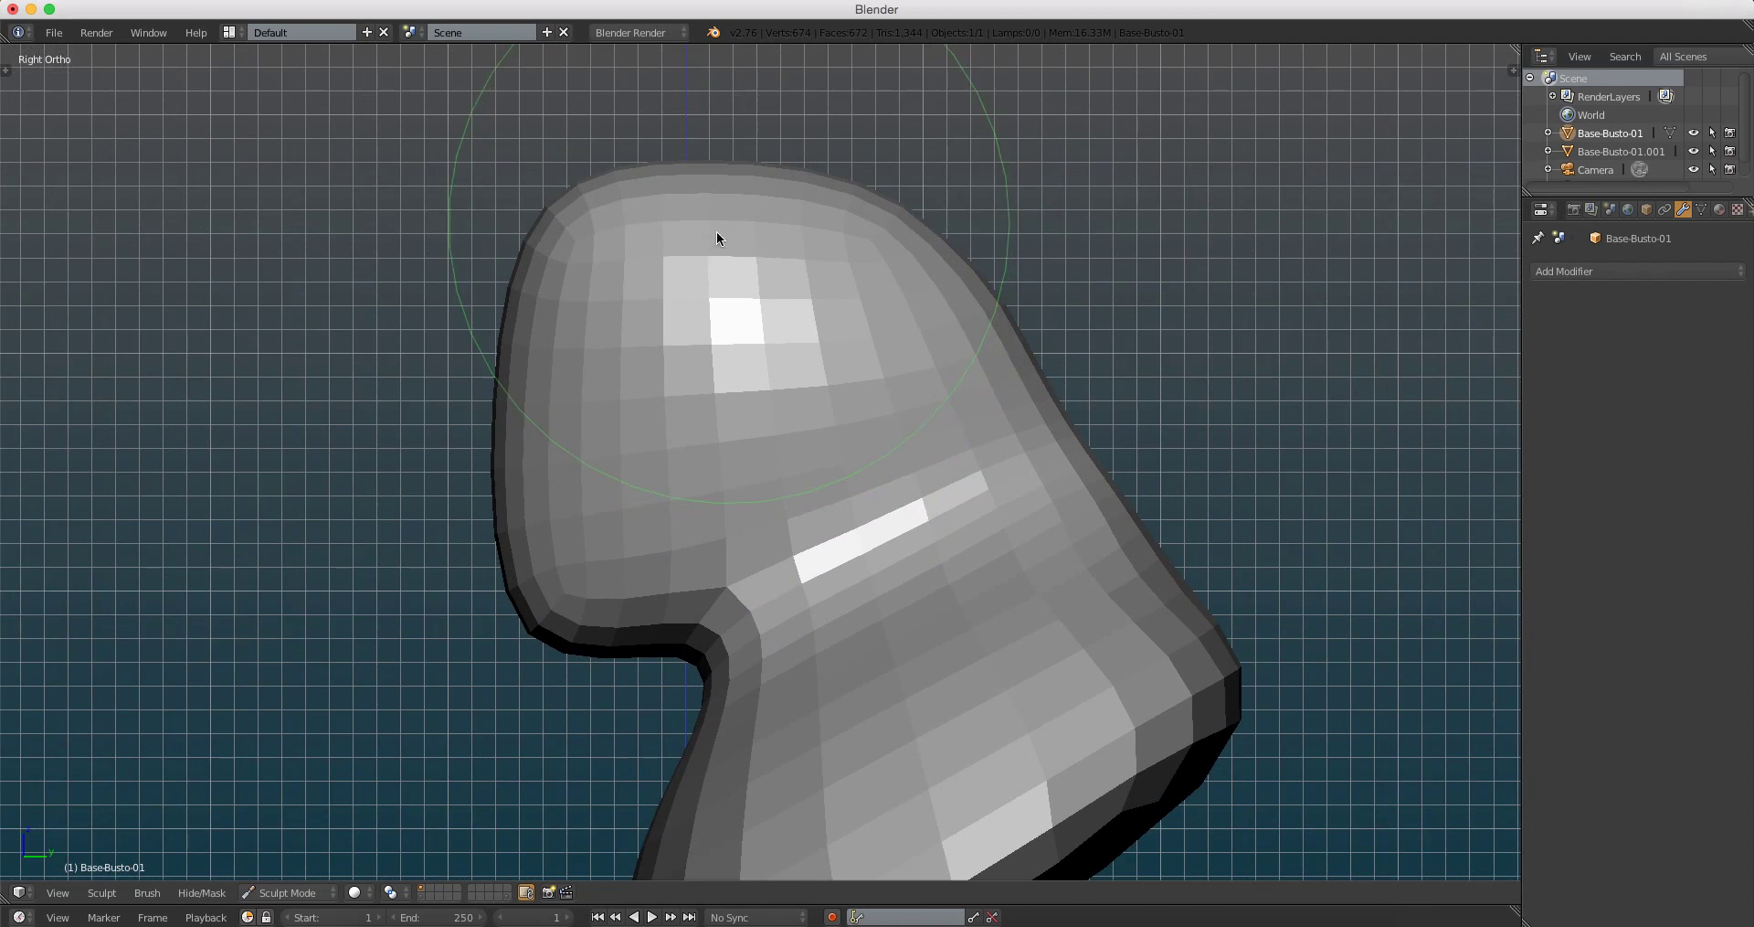
{"action": "scroll", "coordinate": [667, 267], "scroll_direction": "up", "scroll_amount": 1}
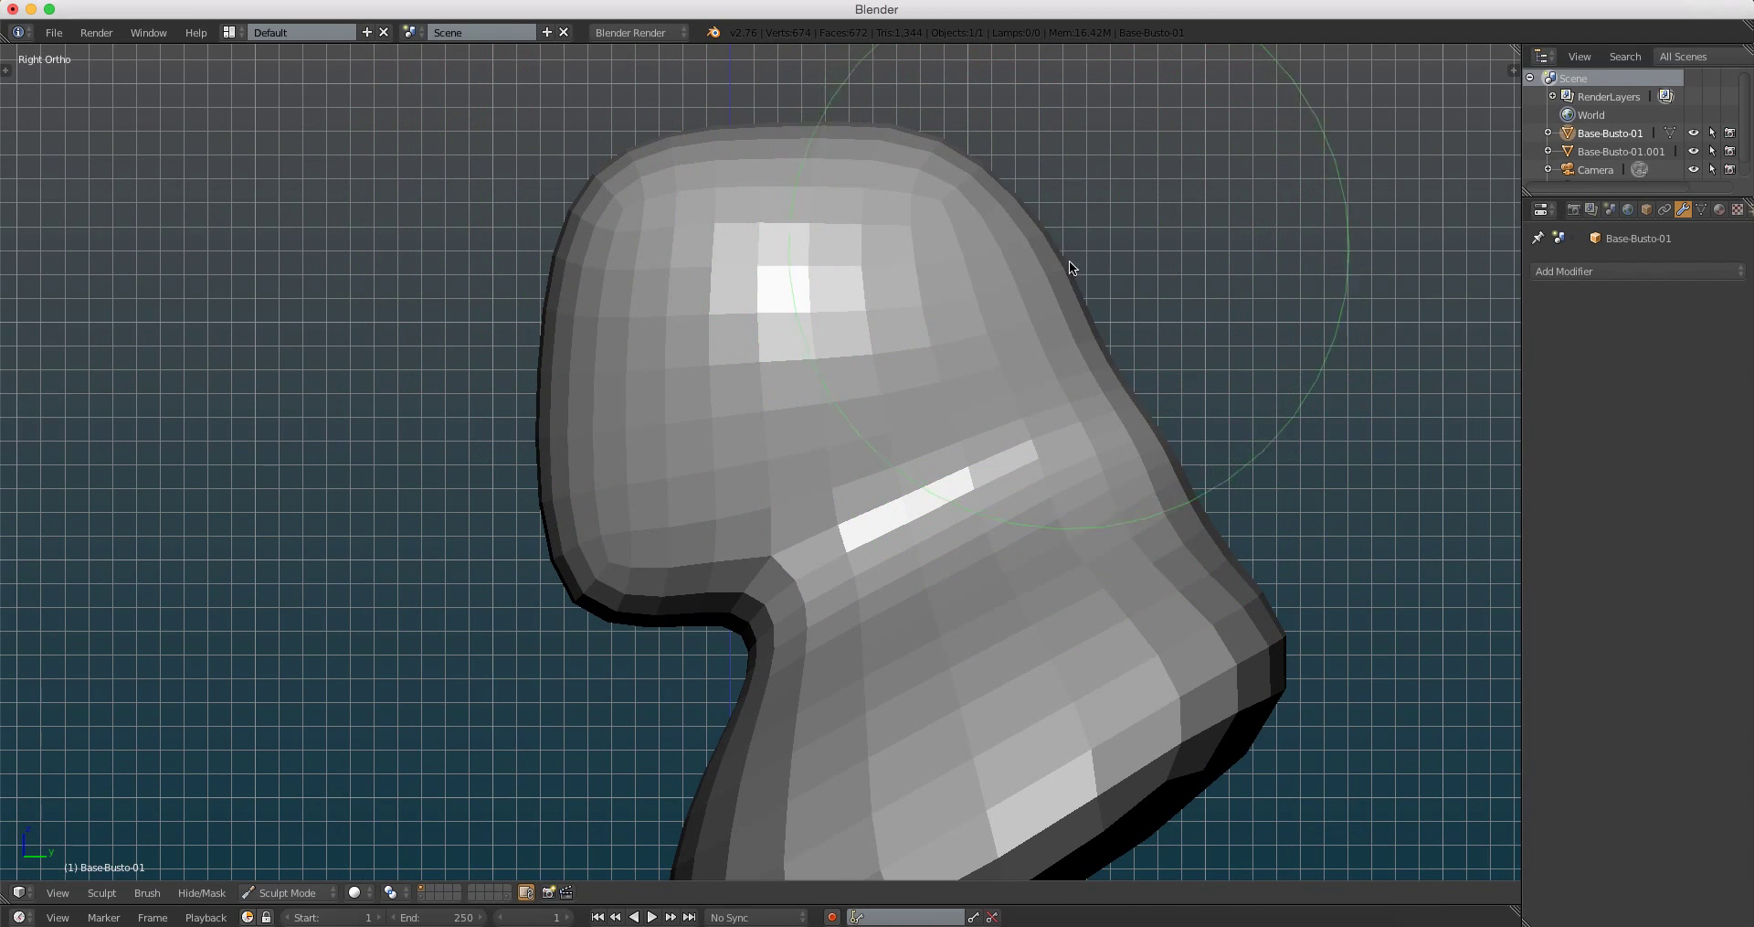
{"action": "scroll", "coordinate": [1064, 274], "scroll_direction": "up", "scroll_amount": 1}
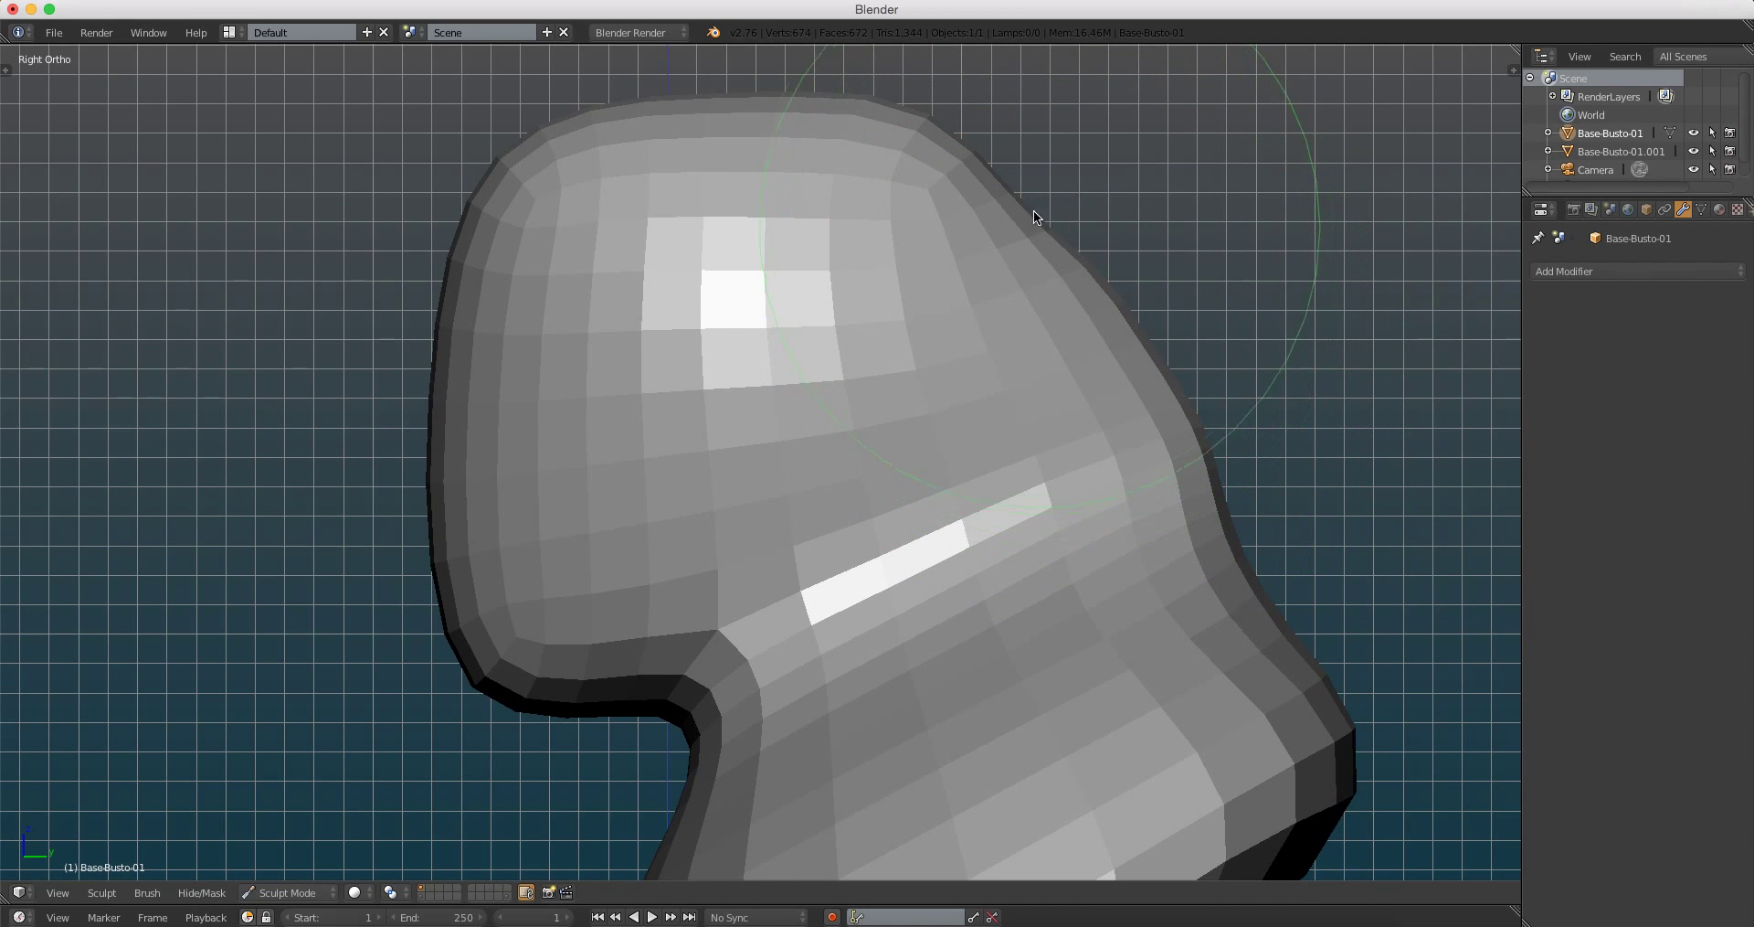
{"action": "mouse_move", "coordinate": [1014, 195]}
{"action": "middle_mouse_down"}
{"action": "mouse_move", "coordinate": [775, 124]}
{"action": "mouse_move", "coordinate": [853, 147]}
{"action": "mouse_move", "coordinate": [886, 238]}
{"action": "mouse_move", "coordinate": [854, 298]}
{"action": "mouse_move", "coordinate": [740, 258]}
{"action": "mouse_move", "coordinate": [819, 333]}
{"action": "mouse_move", "coordinate": [895, 306]}
{"action": "mouse_move", "coordinate": [967, 329]}
{"action": "mouse_move", "coordinate": [886, 576]}
{"action": "middle_mouse_up"}
{"action": "mouse_move", "coordinate": [934, 515]}
{"action": "middle_mouse_down"}
{"action": "mouse_move", "coordinate": [904, 493]}
{"action": "mouse_move", "coordinate": [1000, 431]}
{"action": "mouse_move", "coordinate": [1055, 527]}
{"action": "mouse_move", "coordinate": [861, 455]}
{"action": "mouse_move", "coordinate": [759, 471]}
{"action": "mouse_move", "coordinate": [744, 450]}
{"action": "mouse_move", "coordinate": [782, 362]}
{"action": "middle_mouse_up"}
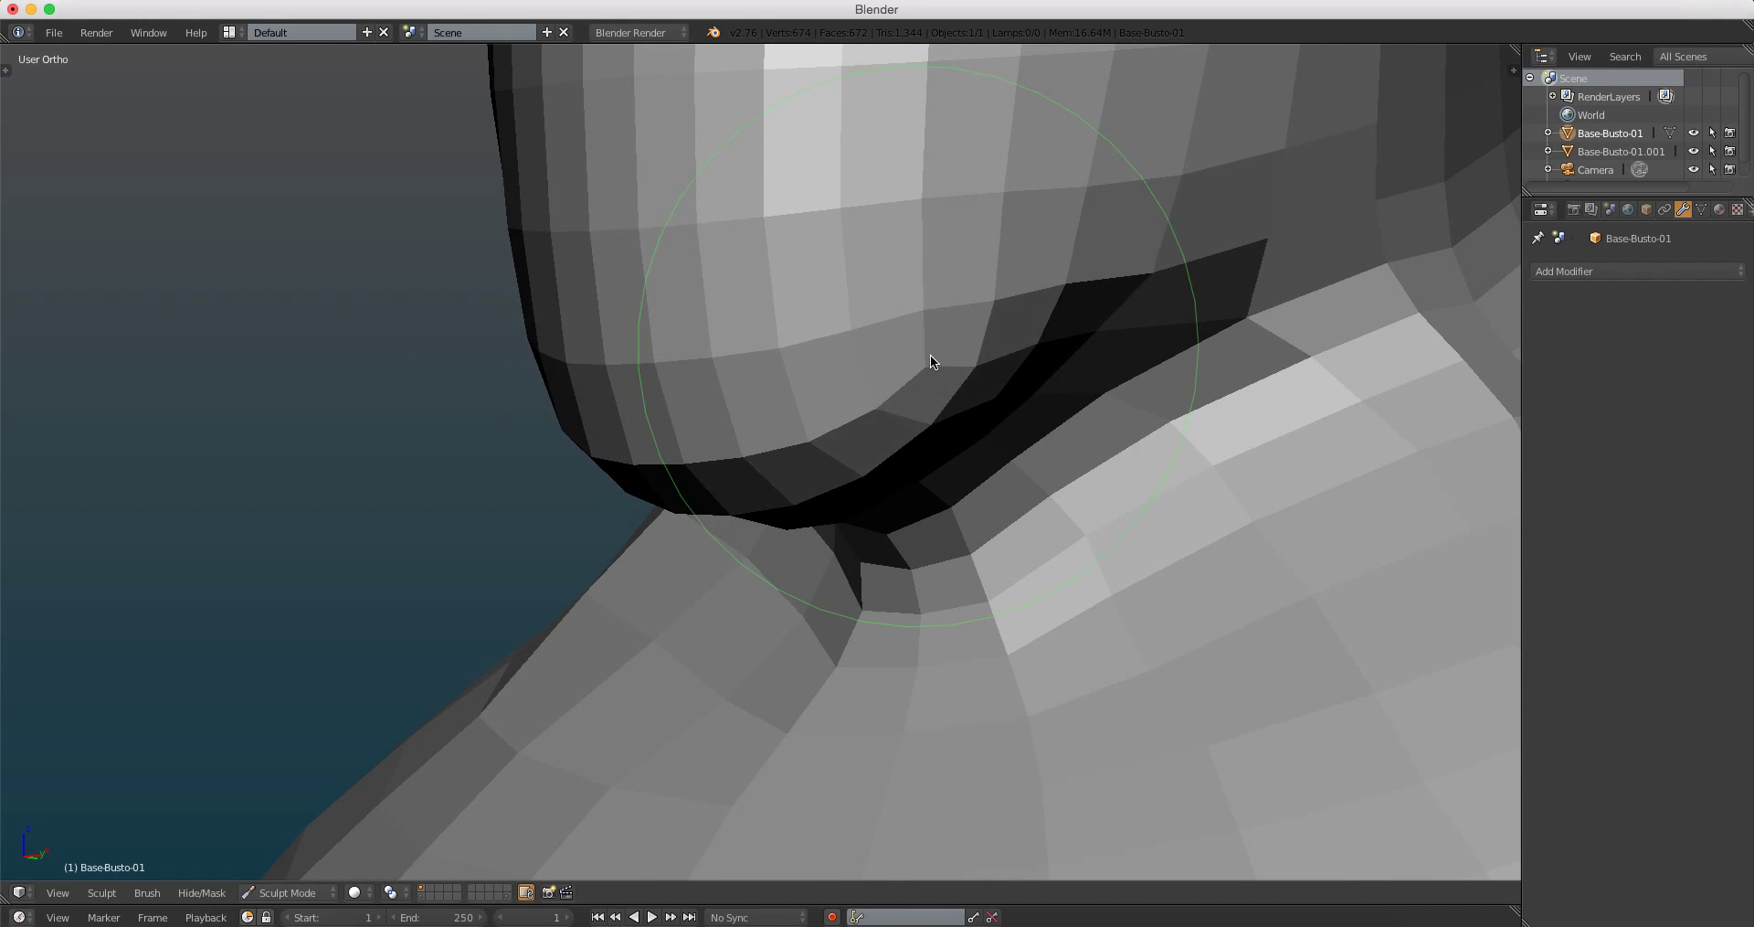
Step: Orbit around the jaw and neck, viewing the lower head from behind and the side
{"action": "middle_click_drag", "start_coordinate": [930, 358], "coordinate": [1049, 267]}
{"action": "mouse_move", "coordinate": [1193, 254]}
{"action": "middle_mouse_down"}
{"action": "mouse_move", "coordinate": [1087, 265]}
{"action": "mouse_move", "coordinate": [740, 411]}
{"action": "middle_mouse_up"}
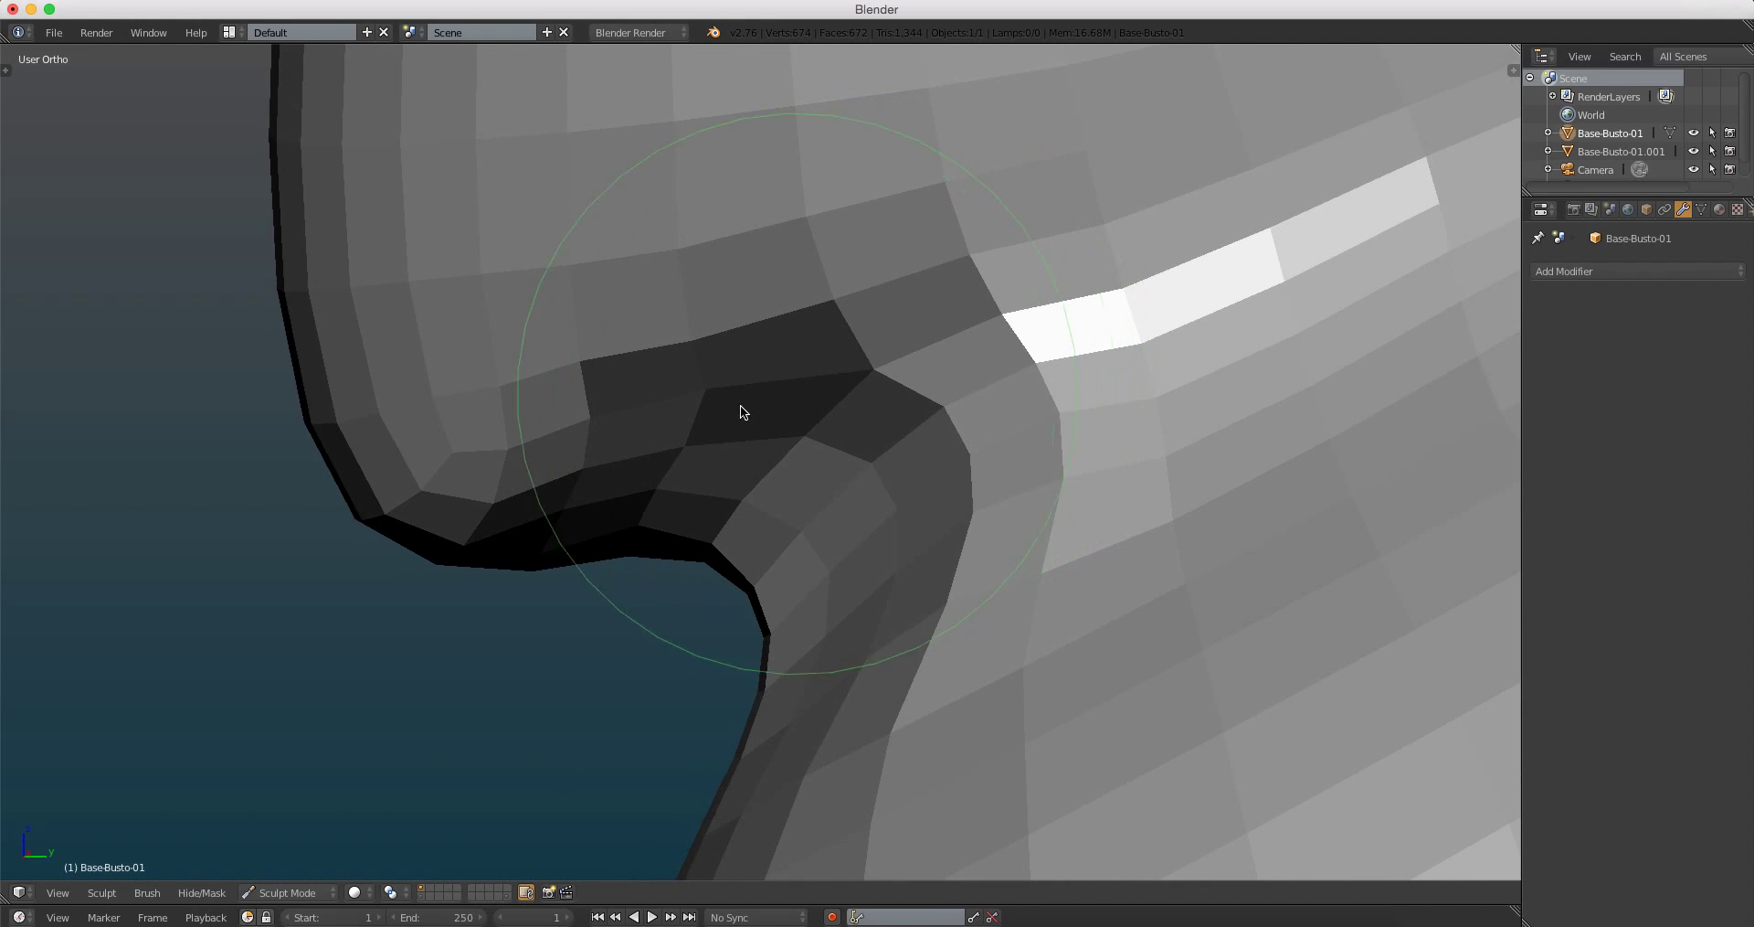
{"action": "mouse_move", "coordinate": [576, 406]}
{"action": "middle_mouse_down"}
{"action": "mouse_move", "coordinate": [828, 336]}
{"action": "mouse_move", "coordinate": [1009, 351]}
{"action": "mouse_move", "coordinate": [905, 403]}
{"action": "mouse_move", "coordinate": [1010, 258]}
{"action": "mouse_move", "coordinate": [898, 340]}
{"action": "mouse_move", "coordinate": [924, 309]}
{"action": "mouse_move", "coordinate": [889, 289]}
{"action": "mouse_move", "coordinate": [819, 369]}
{"action": "mouse_move", "coordinate": [814, 317]}
{"action": "mouse_move", "coordinate": [1014, 415]}
{"action": "mouse_move", "coordinate": [1084, 372]}
{"action": "mouse_move", "coordinate": [1148, 546]}
{"action": "mouse_move", "coordinate": [734, 400]}
{"action": "mouse_move", "coordinate": [607, 549]}
{"action": "mouse_move", "coordinate": [607, 466]}
{"action": "mouse_move", "coordinate": [584, 577]}
{"action": "mouse_move", "coordinate": [567, 585]}
{"action": "mouse_move", "coordinate": [536, 524]}
{"action": "mouse_move", "coordinate": [499, 617]}
{"action": "mouse_move", "coordinate": [843, 491]}
{"action": "mouse_move", "coordinate": [1088, 325]}
{"action": "mouse_move", "coordinate": [1018, 325]}
{"action": "mouse_move", "coordinate": [867, 393]}
{"action": "mouse_move", "coordinate": [752, 281]}
{"action": "mouse_move", "coordinate": [642, 392]}
{"action": "mouse_move", "coordinate": [627, 384]}
{"action": "mouse_move", "coordinate": [656, 351]}
{"action": "mouse_move", "coordinate": [581, 407]}
{"action": "middle_mouse_up"}
{"action": "scroll", "coordinate": [595, 552], "scroll_direction": "up", "scroll_amount": 2}
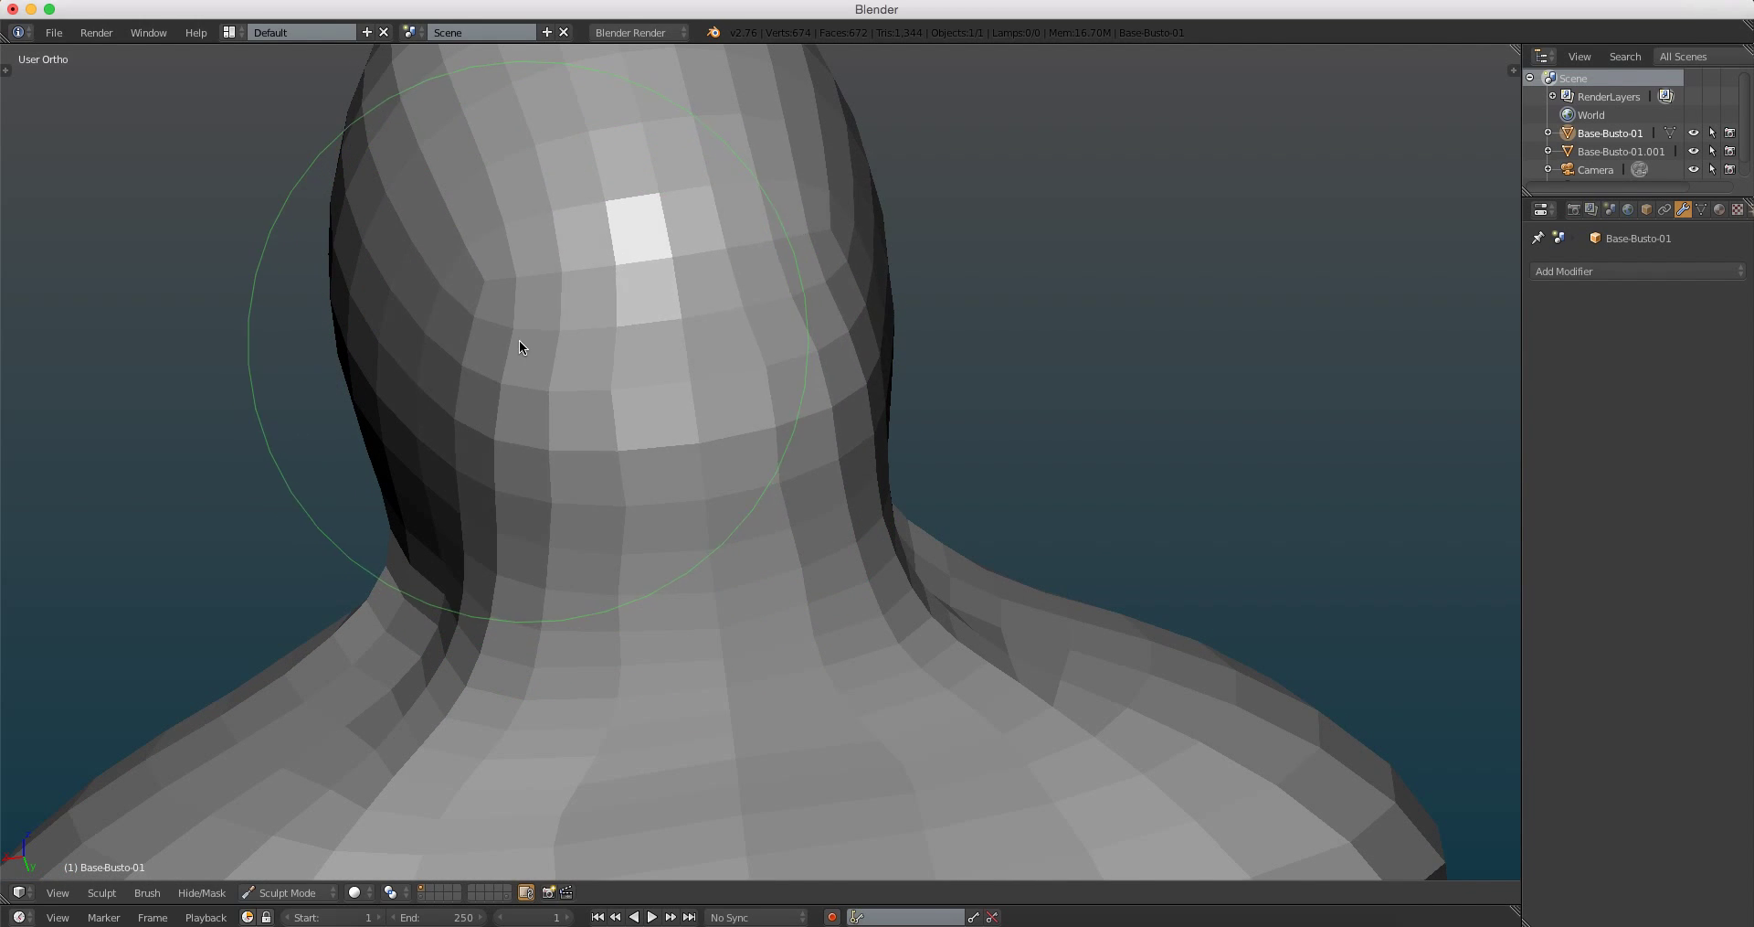
{"action": "mouse_move", "coordinate": [519, 346]}
{"action": "middle_mouse_down"}
{"action": "mouse_move", "coordinate": [803, 273]}
{"action": "mouse_move", "coordinate": [782, 319]}
{"action": "mouse_move", "coordinate": [811, 300]}
{"action": "mouse_move", "coordinate": [862, 360]}
{"action": "mouse_move", "coordinate": [1000, 367]}
{"action": "middle_mouse_up"}
{"action": "mouse_move", "coordinate": [1148, 431]}
{"action": "middle_mouse_down"}
{"action": "mouse_move", "coordinate": [1104, 404]}
{"action": "mouse_move", "coordinate": [1033, 480]}
{"action": "mouse_move", "coordinate": [980, 414]}
{"action": "mouse_move", "coordinate": [809, 369]}
{"action": "mouse_move", "coordinate": [802, 327]}
{"action": "mouse_move", "coordinate": [886, 331]}
{"action": "mouse_move", "coordinate": [903, 349]}
{"action": "middle_mouse_up"}
{"action": "scroll", "coordinate": [1006, 361], "scroll_direction": "up", "scroll_amount": 1}
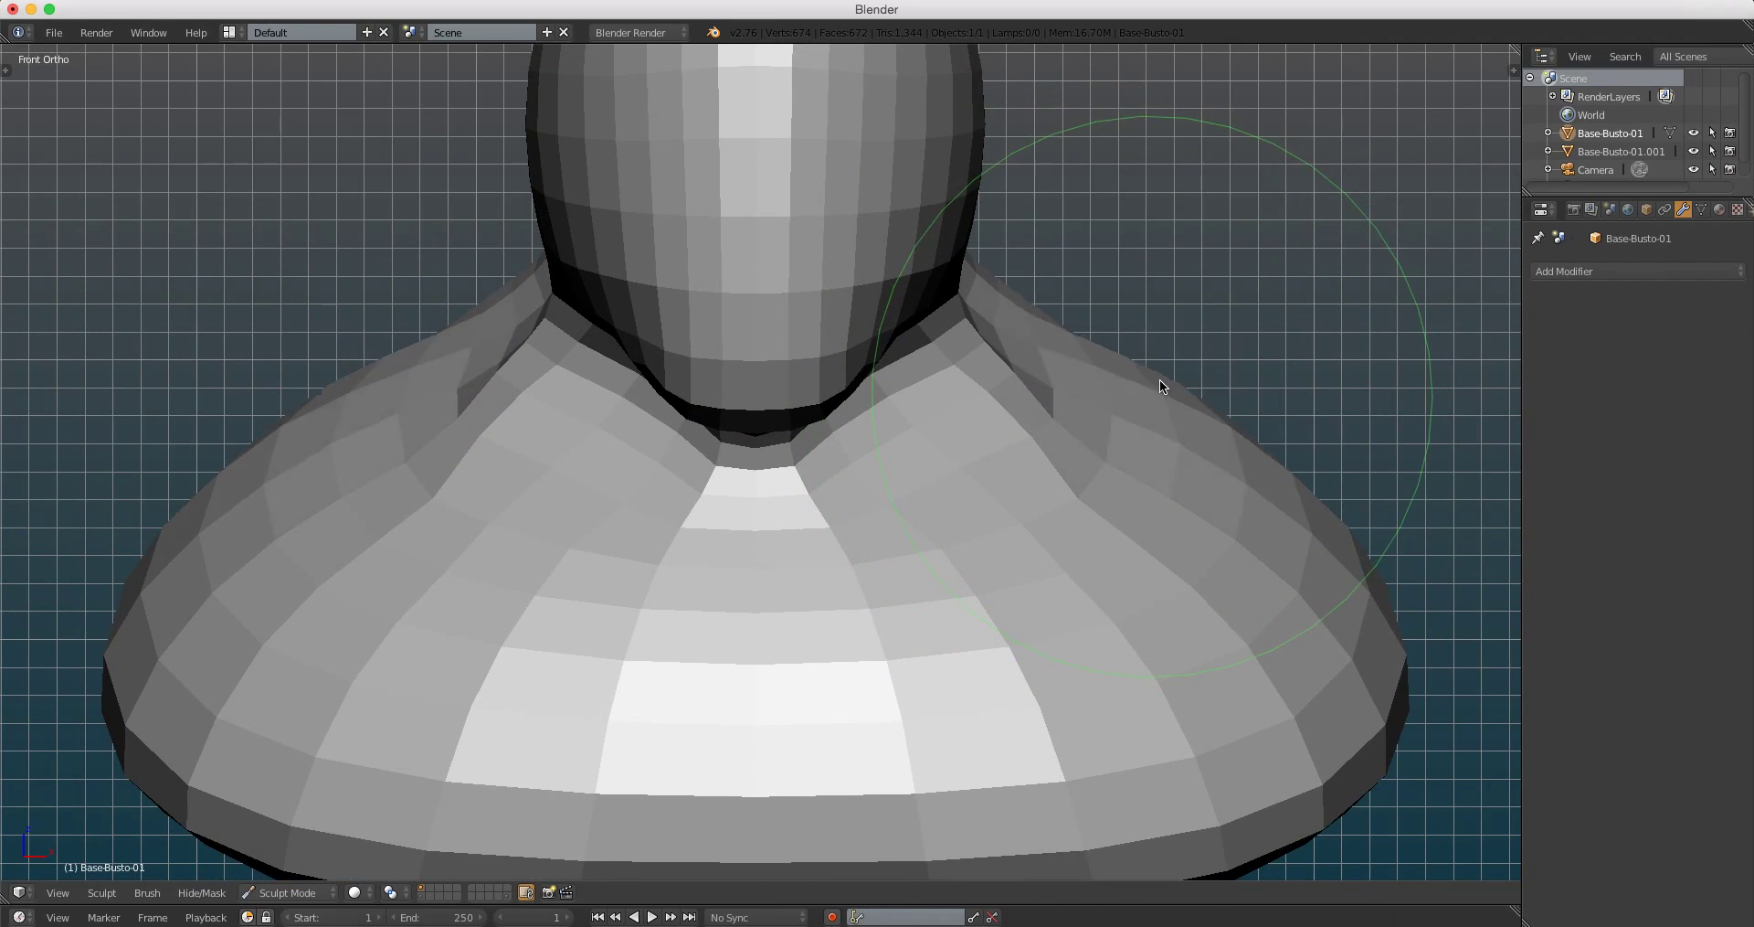
{"action": "mouse_move", "coordinate": [1159, 380]}
{"action": "middle_mouse_down"}
{"action": "mouse_move", "coordinate": [1050, 364]}
{"action": "mouse_move", "coordinate": [1155, 502]}
{"action": "mouse_move", "coordinate": [1073, 474]}
{"action": "mouse_move", "coordinate": [1066, 570]}
{"action": "mouse_move", "coordinate": [1042, 509]}
{"action": "mouse_move", "coordinate": [1118, 493]}
{"action": "mouse_move", "coordinate": [834, 521]}
{"action": "mouse_move", "coordinate": [1011, 552]}
{"action": "mouse_move", "coordinate": [1010, 637]}
{"action": "mouse_move", "coordinate": [998, 519]}
{"action": "mouse_move", "coordinate": [905, 557]}
{"action": "mouse_move", "coordinate": [936, 596]}
{"action": "middle_mouse_up"}
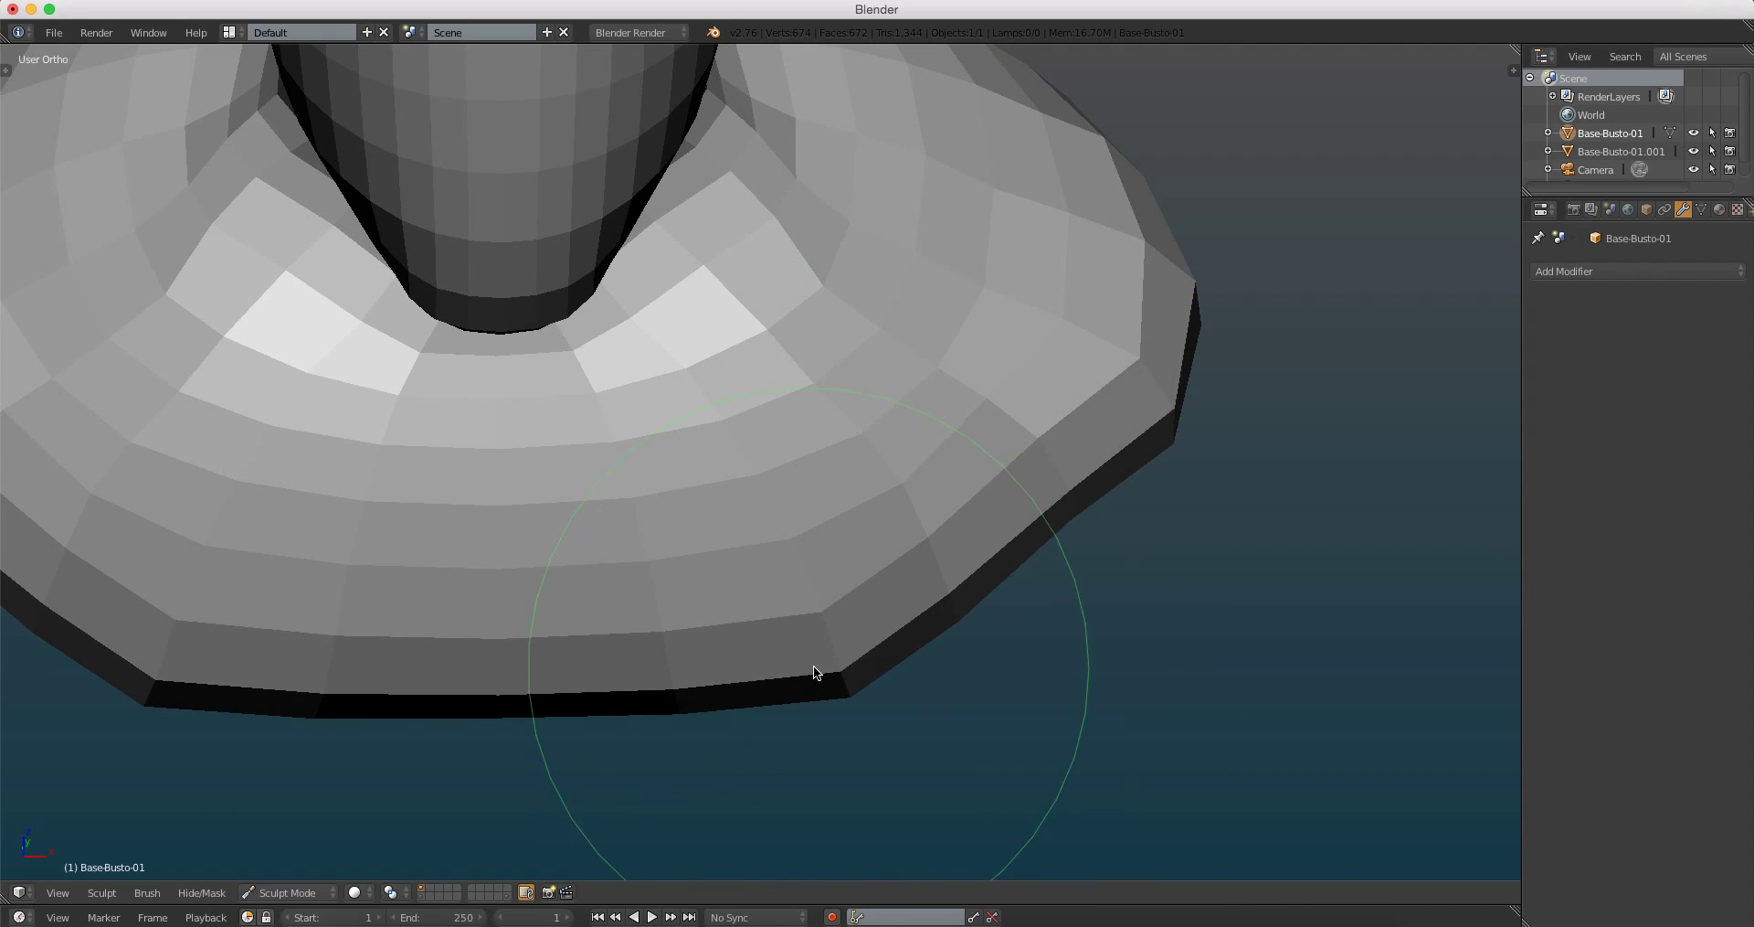
{"action": "mouse_move", "coordinate": [838, 571]}
{"action": "middle_mouse_down"}
{"action": "mouse_move", "coordinate": [755, 521]}
{"action": "mouse_move", "coordinate": [985, 471]}
{"action": "middle_mouse_up"}
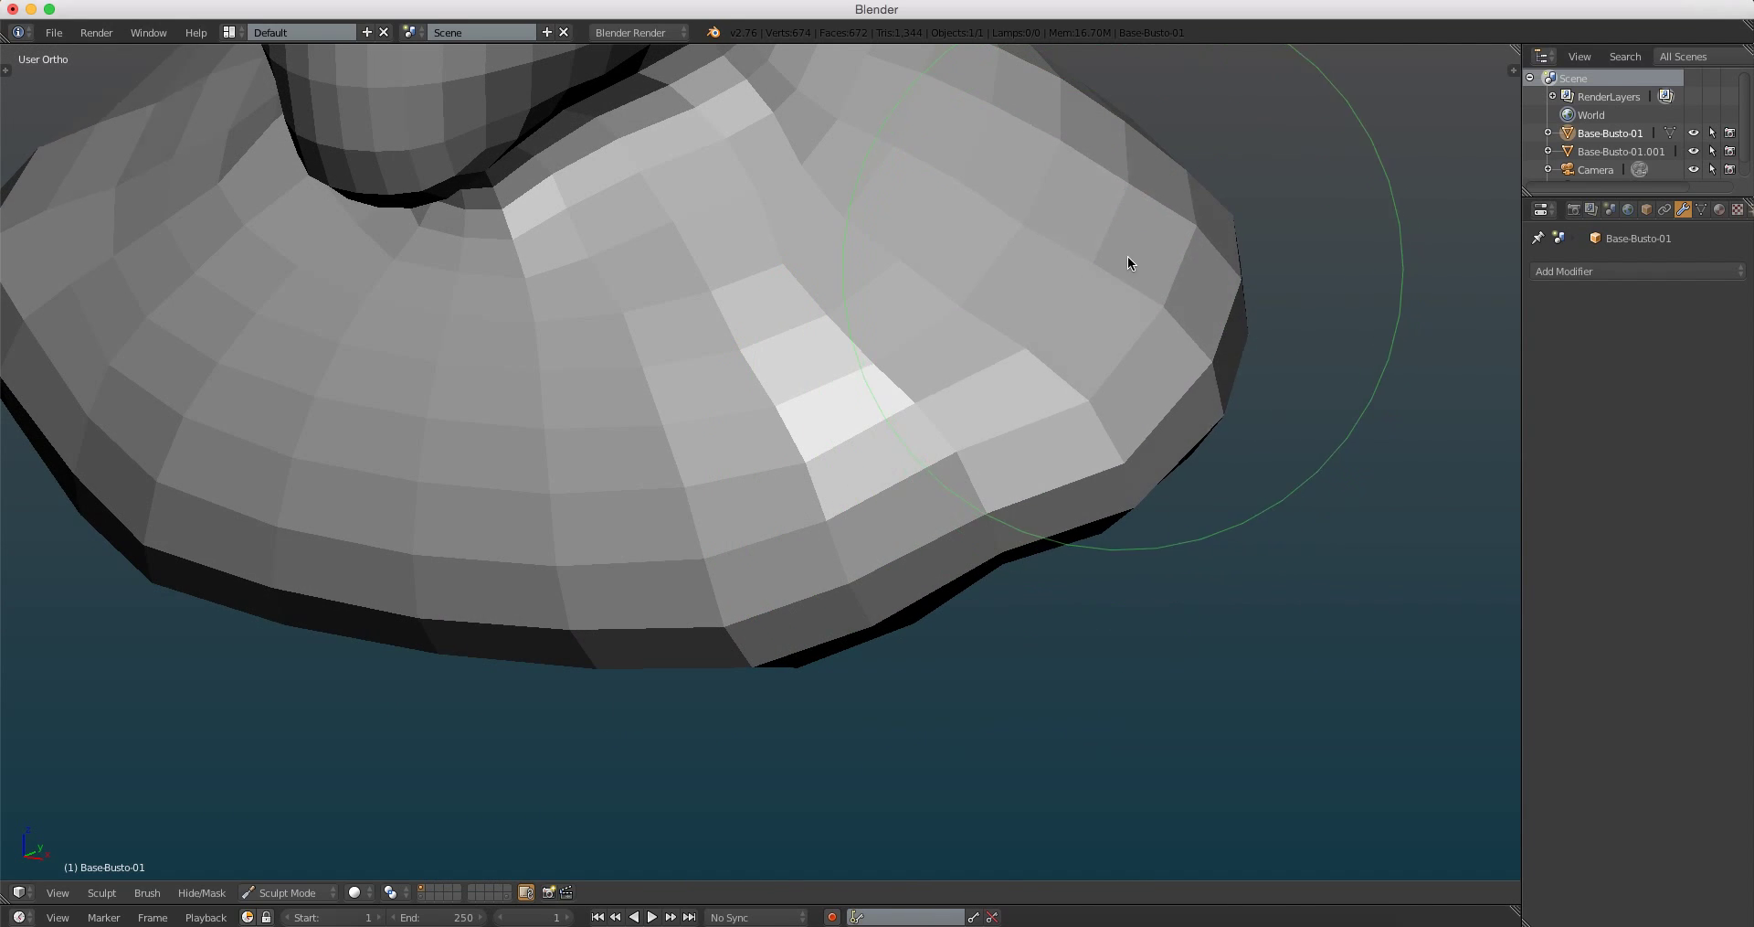
{"action": "mouse_move", "coordinate": [1129, 262]}
{"action": "middle_mouse_down"}
{"action": "mouse_move", "coordinate": [1148, 235]}
{"action": "mouse_move", "coordinate": [963, 340]}
{"action": "mouse_move", "coordinate": [1140, 231]}
{"action": "mouse_move", "coordinate": [1120, 265]}
{"action": "mouse_move", "coordinate": [1203, 236]}
{"action": "middle_mouse_up"}
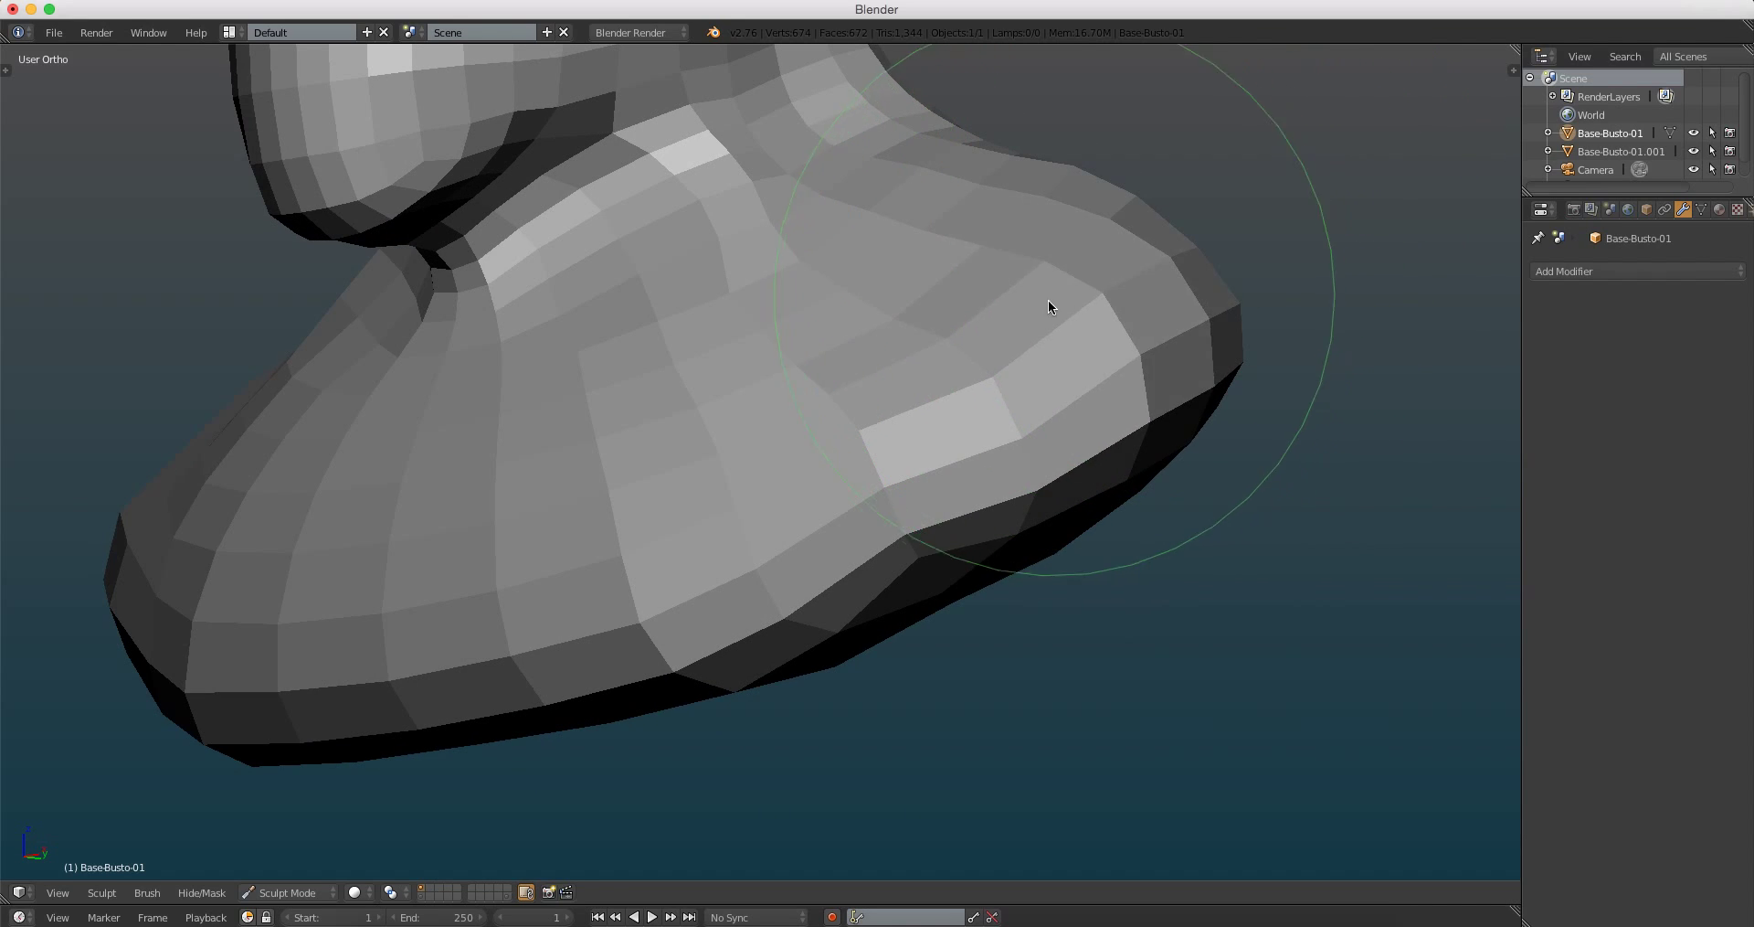
{"action": "mouse_move", "coordinate": [1049, 307]}
{"action": "middle_mouse_down"}
{"action": "mouse_move", "coordinate": [1148, 331]}
{"action": "mouse_move", "coordinate": [1017, 425]}
{"action": "mouse_move", "coordinate": [1015, 357]}
{"action": "middle_mouse_up"}
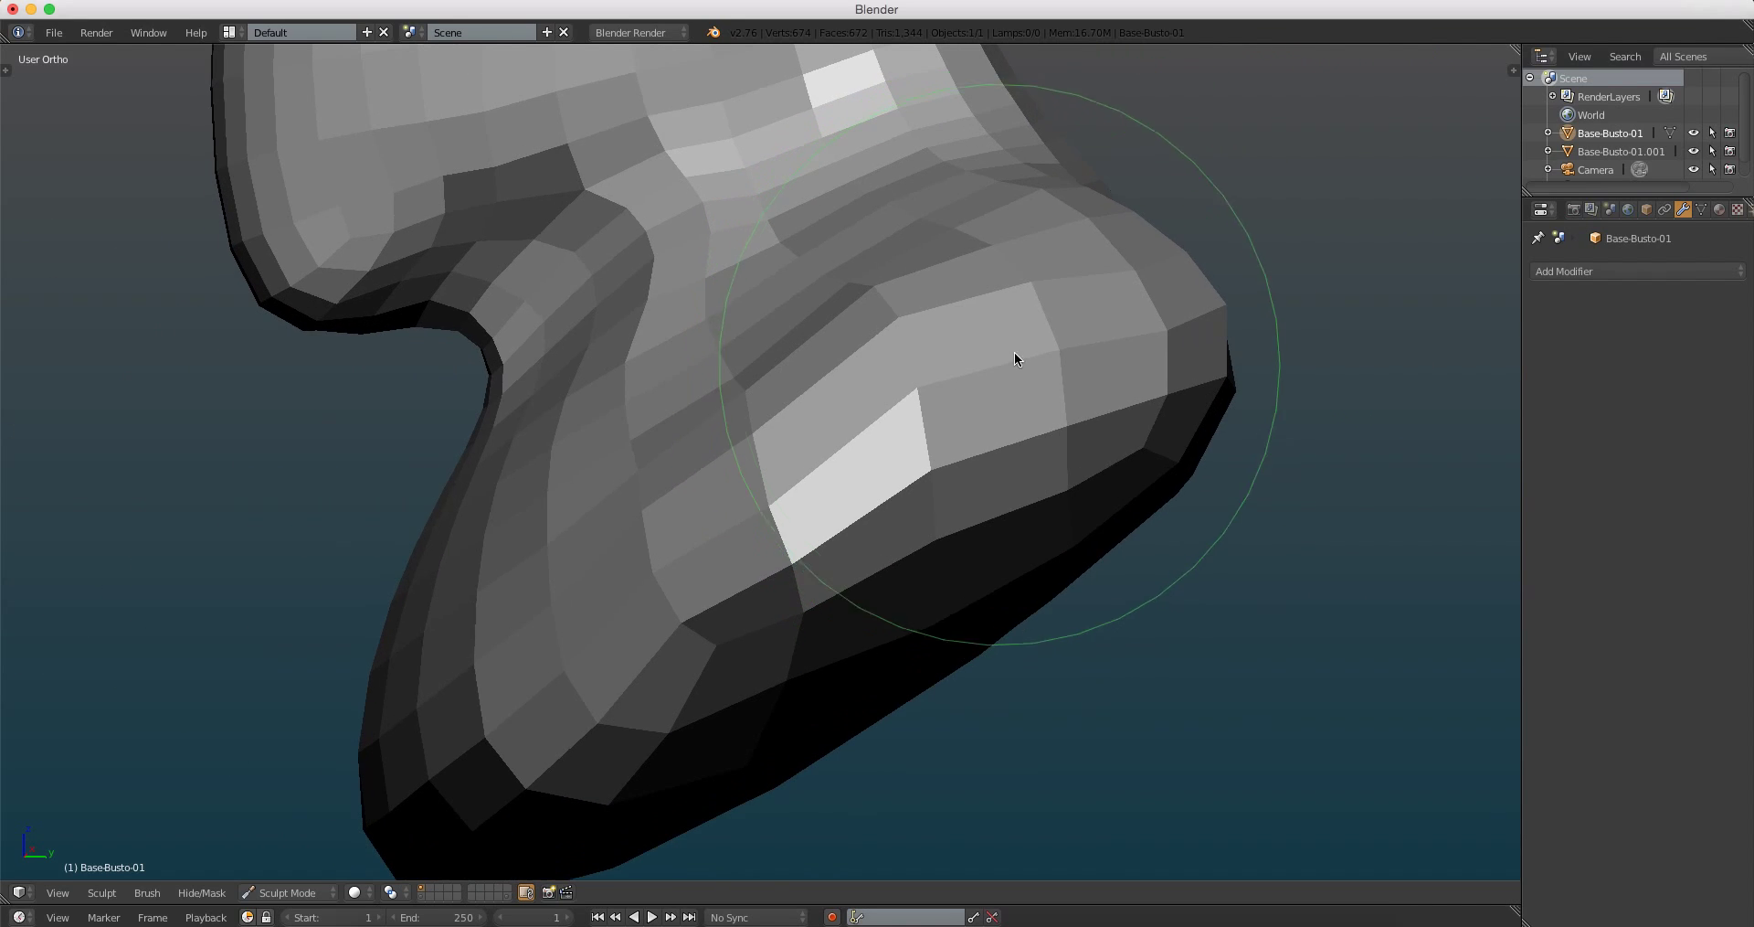
{"action": "mouse_move", "coordinate": [1103, 306]}
{"action": "middle_mouse_down"}
{"action": "mouse_move", "coordinate": [932, 403]}
{"action": "mouse_move", "coordinate": [881, 383]}
{"action": "mouse_move", "coordinate": [834, 328]}
{"action": "mouse_move", "coordinate": [979, 353]}
{"action": "mouse_move", "coordinate": [928, 364]}
{"action": "mouse_move", "coordinate": [897, 301]}
{"action": "mouse_move", "coordinate": [924, 302]}
{"action": "mouse_move", "coordinate": [891, 323]}
{"action": "mouse_move", "coordinate": [884, 303]}
{"action": "mouse_move", "coordinate": [909, 315]}
{"action": "middle_mouse_up"}
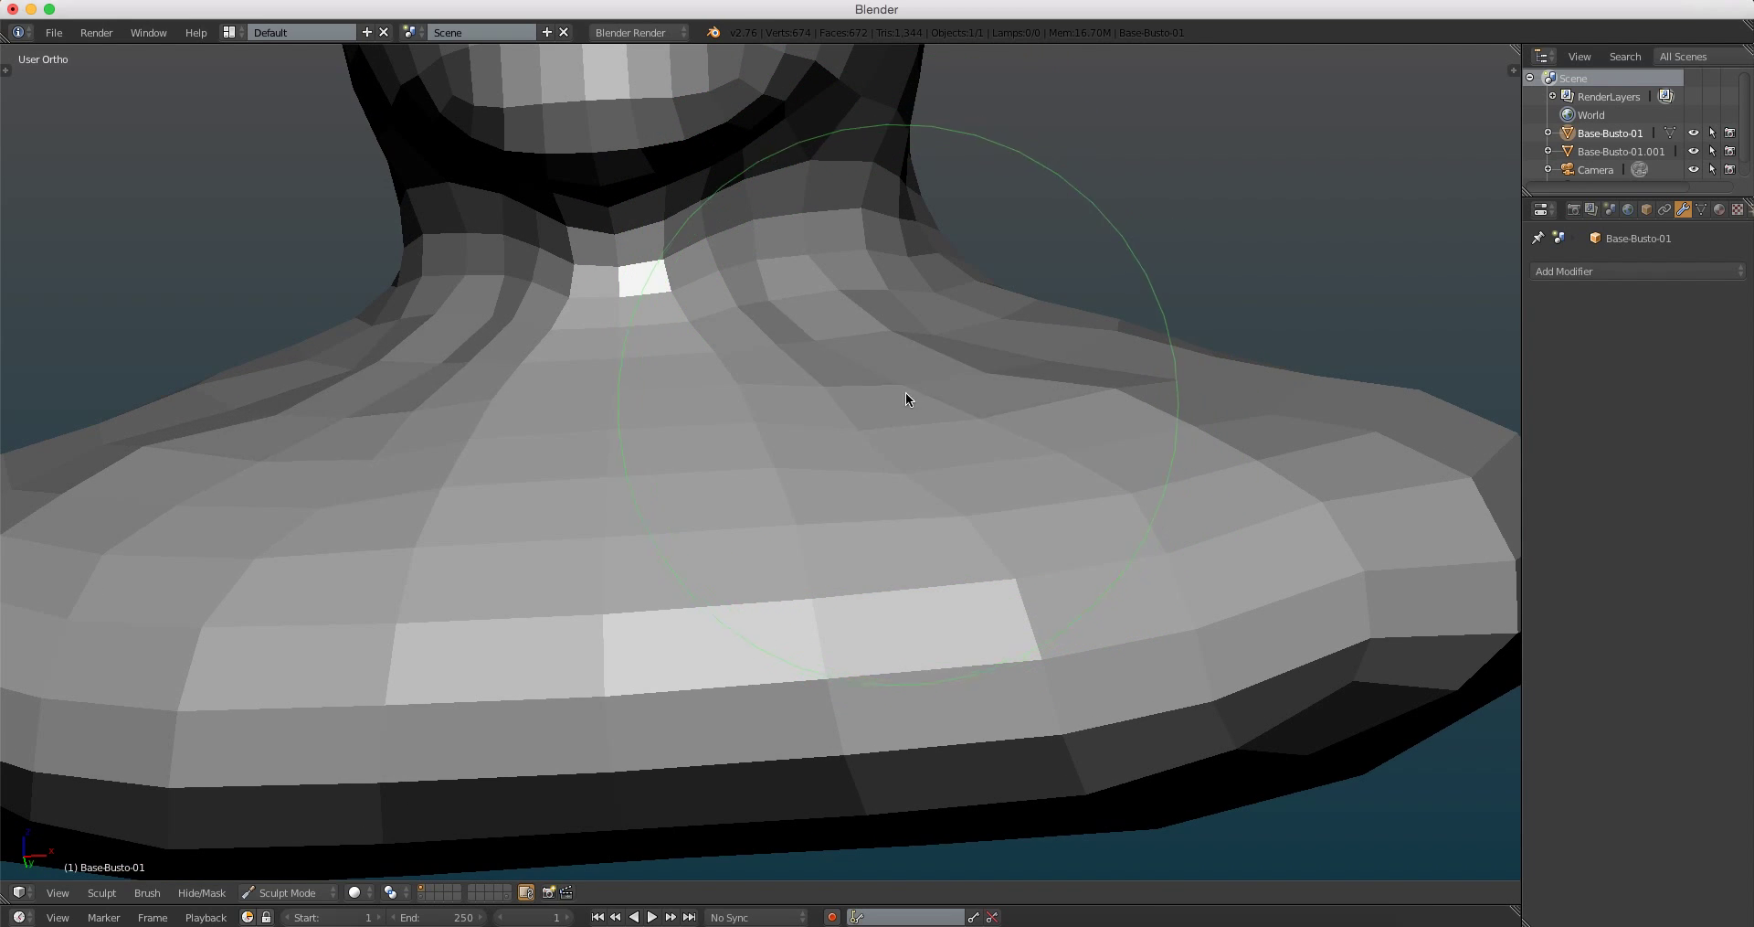
{"action": "mouse_move", "coordinate": [826, 391]}
{"action": "middle_mouse_down"}
{"action": "mouse_move", "coordinate": [524, 446]}
{"action": "mouse_move", "coordinate": [584, 443]}
{"action": "mouse_move", "coordinate": [673, 327]}
{"action": "mouse_move", "coordinate": [608, 326]}
{"action": "mouse_move", "coordinate": [618, 438]}
{"action": "mouse_move", "coordinate": [509, 576]}
{"action": "mouse_move", "coordinate": [575, 575]}
{"action": "mouse_move", "coordinate": [505, 540]}
{"action": "mouse_move", "coordinate": [380, 607]}
{"action": "mouse_move", "coordinate": [419, 416]}
{"action": "mouse_move", "coordinate": [716, 517]}
{"action": "middle_mouse_up"}
{"action": "mouse_move", "coordinate": [713, 654]}
{"action": "middle_mouse_down"}
{"action": "mouse_move", "coordinate": [792, 581]}
{"action": "mouse_move", "coordinate": [842, 720]}
{"action": "mouse_move", "coordinate": [810, 532]}
{"action": "mouse_move", "coordinate": [803, 559]}
{"action": "mouse_move", "coordinate": [713, 493]}
{"action": "mouse_move", "coordinate": [815, 475]}
{"action": "mouse_move", "coordinate": [770, 541]}
{"action": "mouse_move", "coordinate": [1018, 395]}
{"action": "mouse_move", "coordinate": [858, 435]}
{"action": "mouse_move", "coordinate": [803, 427]}
{"action": "mouse_move", "coordinate": [782, 541]}
{"action": "mouse_move", "coordinate": [804, 424]}
{"action": "mouse_move", "coordinate": [781, 431]}
{"action": "mouse_move", "coordinate": [846, 399]}
{"action": "mouse_move", "coordinate": [822, 393]}
{"action": "mouse_move", "coordinate": [822, 365]}
{"action": "mouse_move", "coordinate": [725, 399]}
{"action": "mouse_move", "coordinate": [696, 331]}
{"action": "middle_mouse_up"}
{"action": "key", "text": "KP_1"}
{"action": "scroll", "coordinate": [775, 508], "scroll_direction": "up", "scroll_amount": 5}
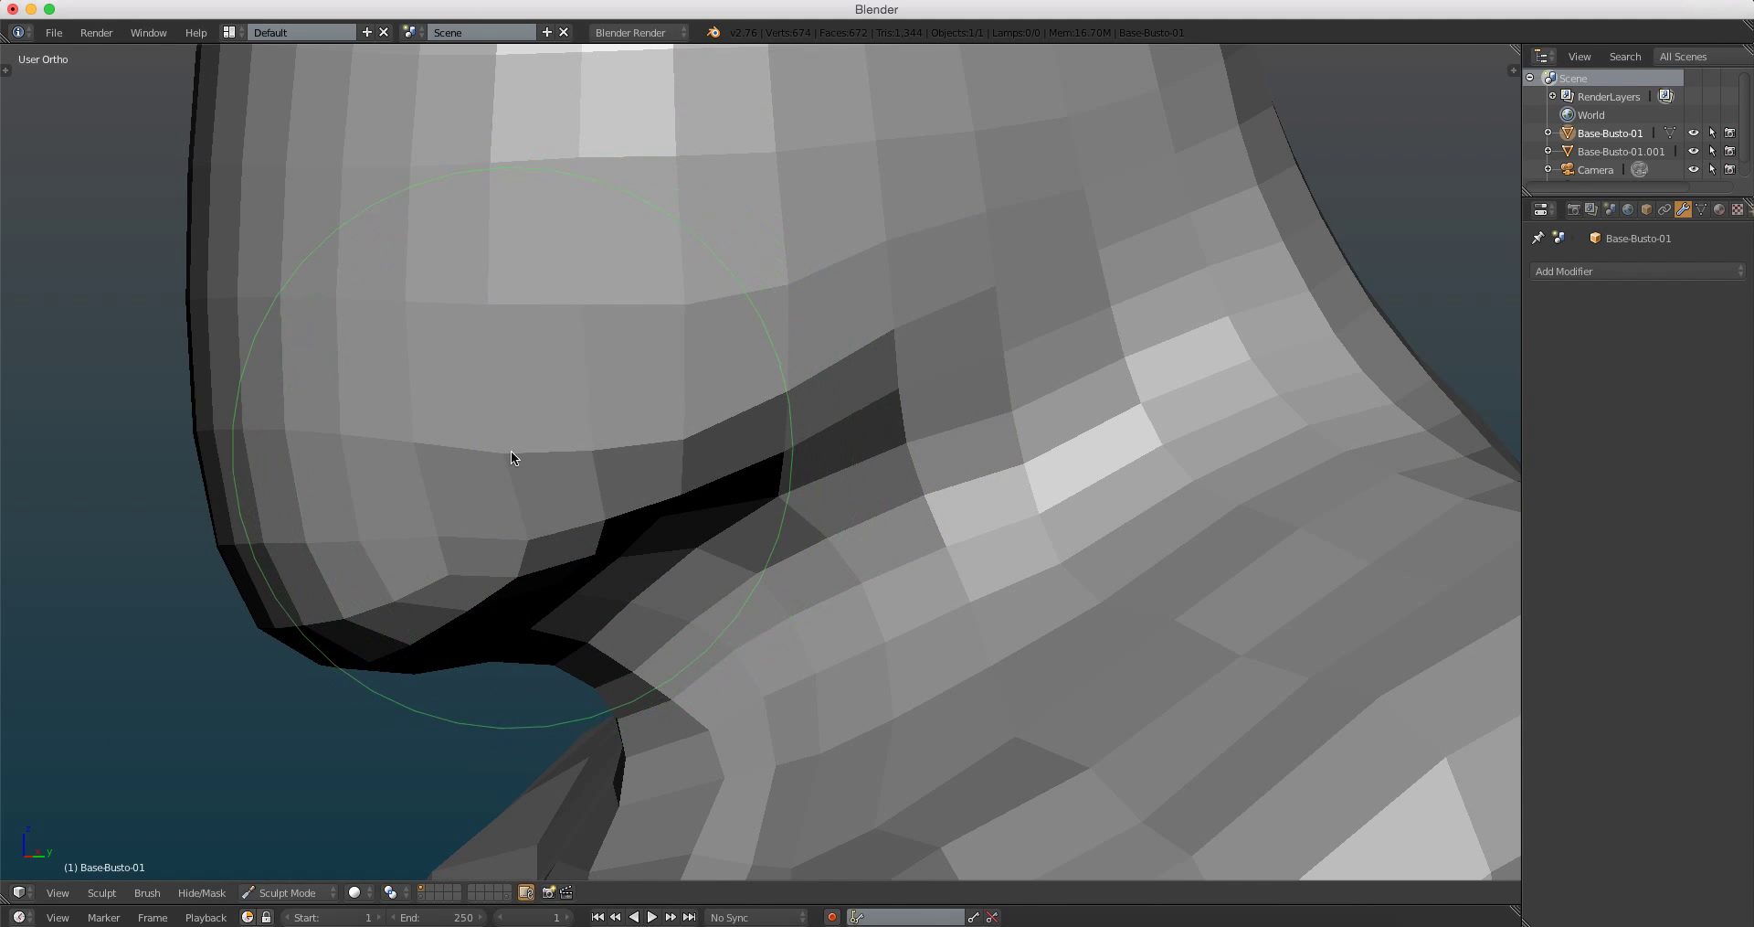
Step: Orbit and zoom around the jaw and neck toward a lower frontal view
{"action": "middle_click_drag", "start_coordinate": [512, 451], "coordinate": [513, 455]}
{"action": "mouse_move", "coordinate": [748, 352]}
{"action": "middle_mouse_down"}
{"action": "mouse_move", "coordinate": [804, 404]}
{"action": "mouse_move", "coordinate": [855, 292]}
{"action": "middle_mouse_up"}
{"action": "mouse_move", "coordinate": [826, 231]}
{"action": "middle_mouse_down"}
{"action": "mouse_move", "coordinate": [854, 302]}
{"action": "mouse_move", "coordinate": [815, 345]}
{"action": "middle_mouse_up"}
{"action": "mouse_move", "coordinate": [912, 215]}
{"action": "middle_mouse_down"}
{"action": "mouse_move", "coordinate": [924, 254]}
{"action": "mouse_move", "coordinate": [886, 318]}
{"action": "middle_mouse_up"}
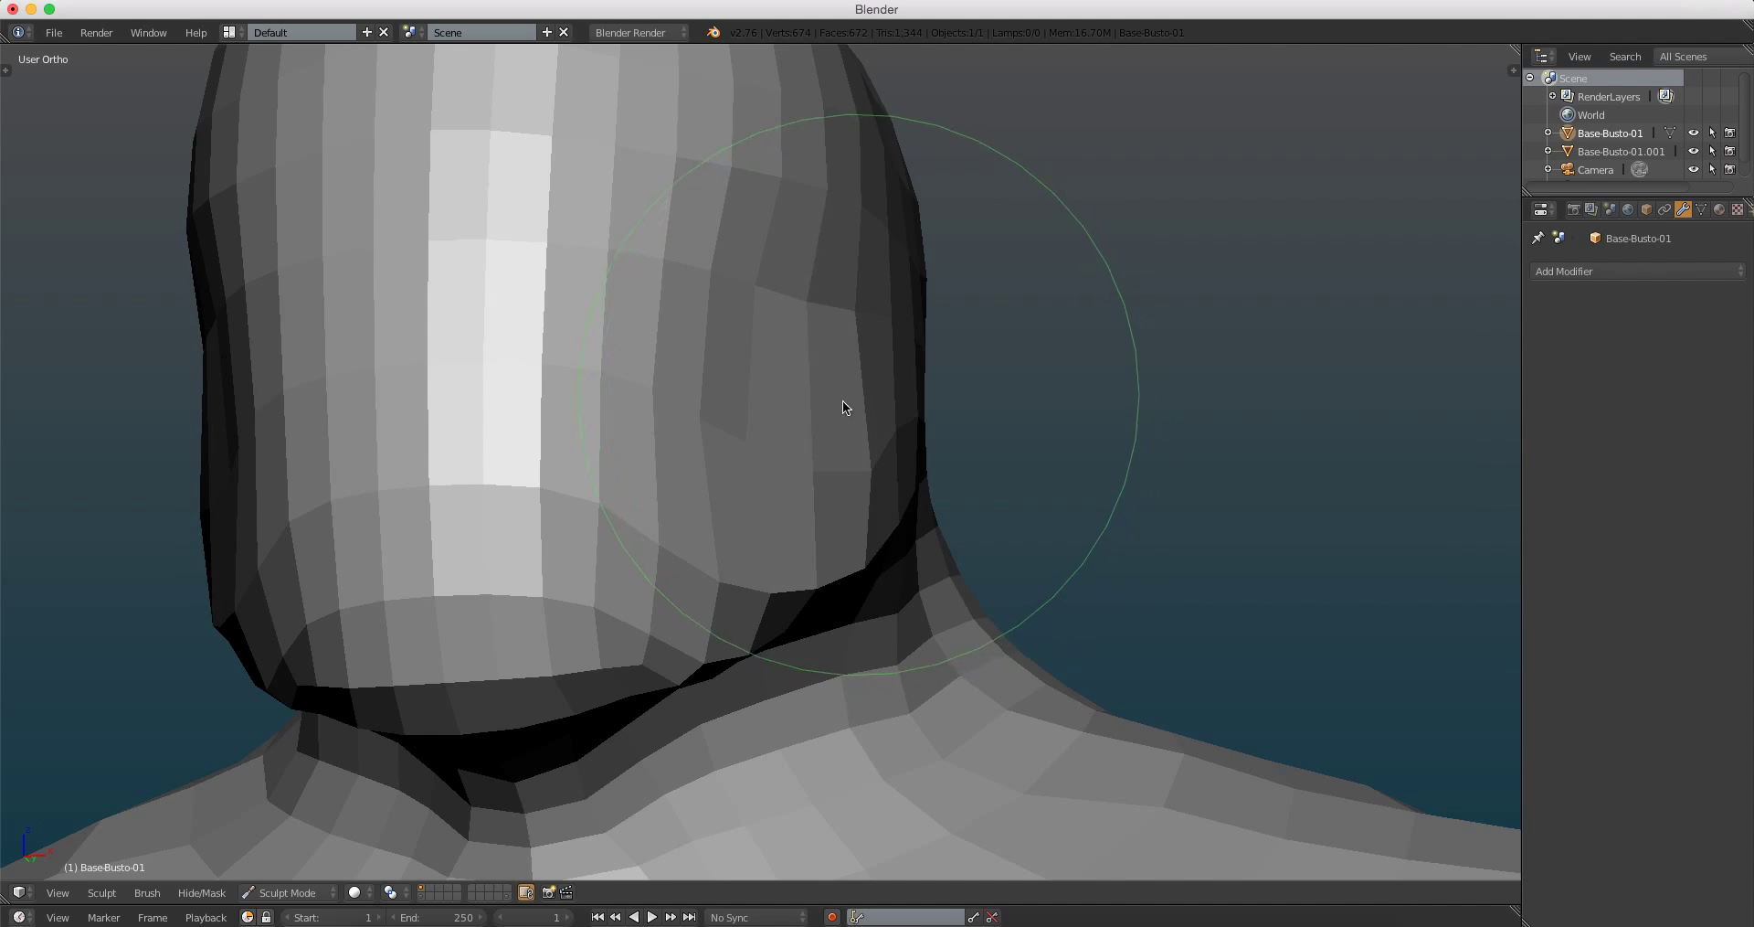
{"action": "scroll", "coordinate": [842, 401], "scroll_direction": "down", "scroll_amount": 1}
{"action": "scroll", "coordinate": [852, 393], "scroll_direction": "down", "scroll_amount": 1}
{"action": "scroll", "coordinate": [789, 327], "scroll_direction": "down", "scroll_amount": 2}
{"action": "mouse_move", "coordinate": [710, 425]}
{"action": "middle_mouse_down"}
{"action": "mouse_move", "coordinate": [788, 408]}
{"action": "mouse_move", "coordinate": [701, 328]}
{"action": "mouse_move", "coordinate": [698, 350]}
{"action": "middle_mouse_up"}
{"action": "scroll", "coordinate": [787, 327], "scroll_direction": "up", "scroll_amount": 3}
{"action": "scroll", "coordinate": [720, 442], "scroll_direction": "down", "scroll_amount": 3}
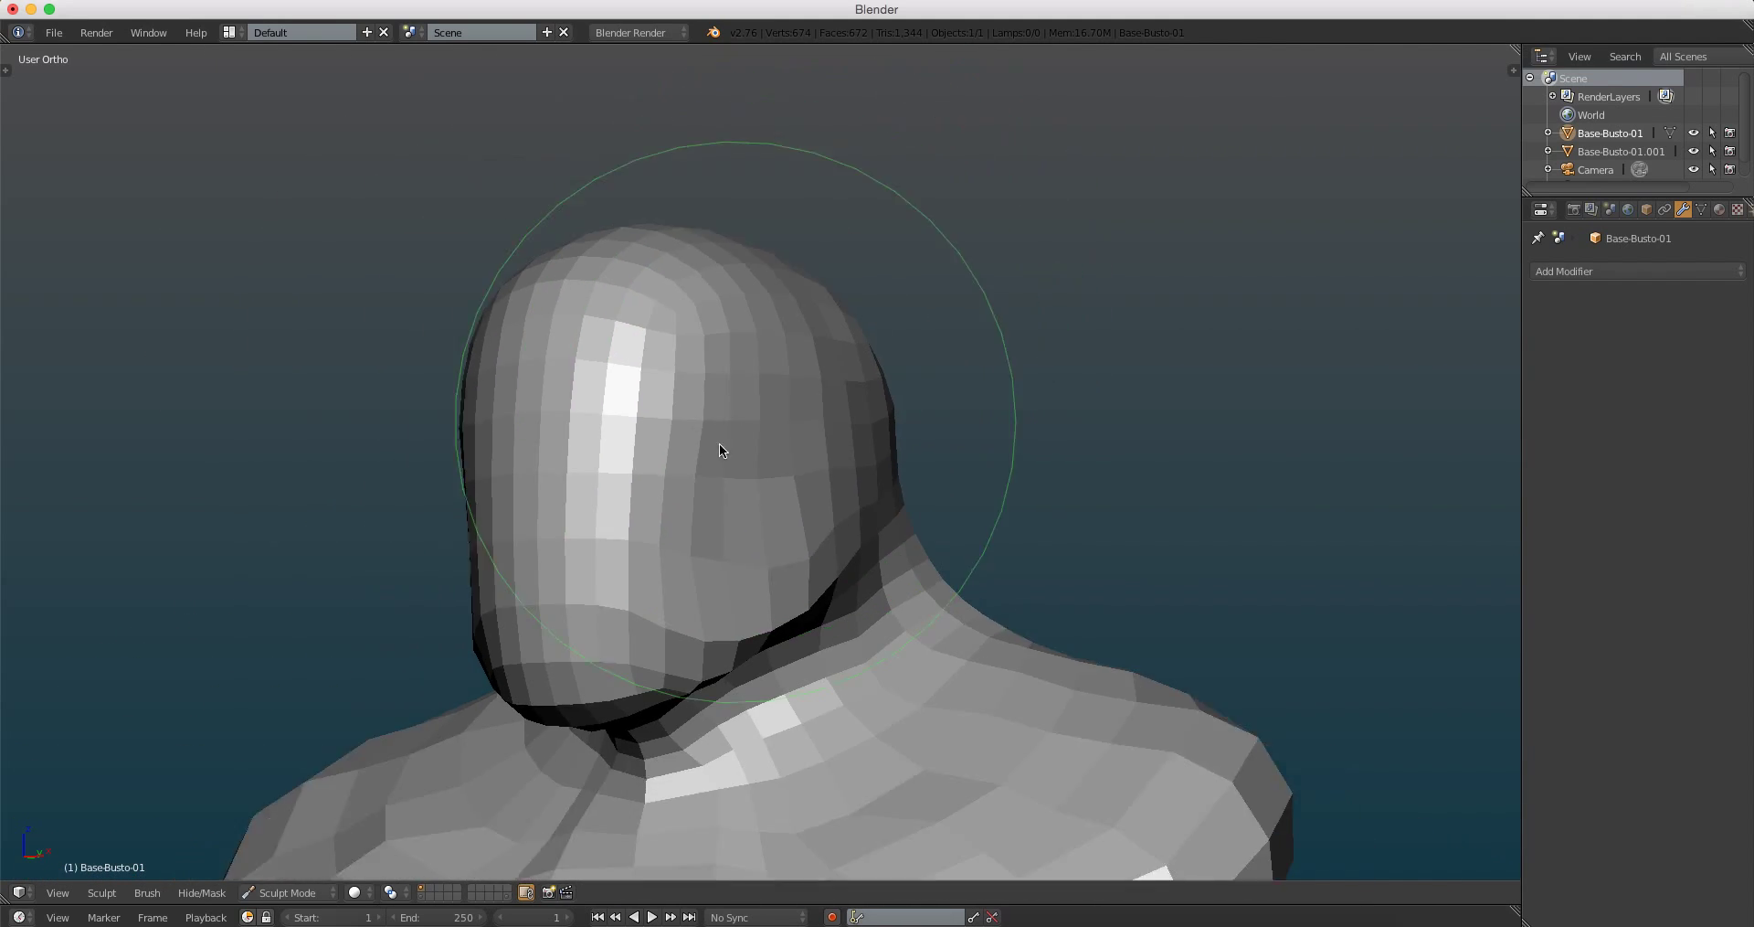
{"action": "scroll", "coordinate": [737, 467], "scroll_direction": "down", "scroll_amount": 1}
Step: Keep orbiting through front views of the neck and shoulders
{"action": "mouse_move", "coordinate": [720, 443]}
{"action": "middle_mouse_down"}
{"action": "mouse_move", "coordinate": [737, 468]}
{"action": "mouse_move", "coordinate": [777, 441]}
{"action": "mouse_move", "coordinate": [793, 391]}
{"action": "mouse_move", "coordinate": [709, 366]}
{"action": "mouse_move", "coordinate": [772, 313]}
{"action": "middle_mouse_up"}
{"action": "scroll", "coordinate": [793, 392], "scroll_direction": "up", "scroll_amount": 3}
{"action": "scroll", "coordinate": [793, 398], "scroll_direction": "down", "scroll_amount": 2}
{"action": "scroll", "coordinate": [709, 366], "scroll_direction": "up", "scroll_amount": 2}
{"action": "scroll", "coordinate": [772, 314], "scroll_direction": "up", "scroll_amount": 2}
{"action": "scroll", "coordinate": [772, 411], "scroll_direction": "up", "scroll_amount": 1}
{"action": "mouse_move", "coordinate": [772, 479]}
{"action": "middle_mouse_down"}
{"action": "mouse_move", "coordinate": [744, 587]}
{"action": "mouse_move", "coordinate": [709, 466]}
{"action": "mouse_move", "coordinate": [600, 557]}
{"action": "mouse_move", "coordinate": [468, 536]}
{"action": "mouse_move", "coordinate": [539, 464]}
{"action": "mouse_move", "coordinate": [462, 556]}
{"action": "mouse_move", "coordinate": [365, 544]}
{"action": "middle_mouse_up"}
{"action": "mouse_move", "coordinate": [572, 475]}
{"action": "middle_mouse_down"}
{"action": "mouse_move", "coordinate": [600, 382]}
{"action": "mouse_move", "coordinate": [787, 450]}
{"action": "mouse_move", "coordinate": [1018, 384]}
{"action": "mouse_move", "coordinate": [1113, 405]}
{"action": "mouse_move", "coordinate": [944, 305]}
{"action": "mouse_move", "coordinate": [728, 411]}
{"action": "mouse_move", "coordinate": [757, 428]}
{"action": "mouse_move", "coordinate": [1038, 392]}
{"action": "mouse_move", "coordinate": [1056, 418]}
{"action": "mouse_move", "coordinate": [983, 446]}
{"action": "mouse_move", "coordinate": [1003, 508]}
{"action": "mouse_move", "coordinate": [1027, 520]}
{"action": "mouse_move", "coordinate": [1024, 482]}
{"action": "mouse_move", "coordinate": [783, 458]}
{"action": "mouse_move", "coordinate": [830, 502]}
{"action": "mouse_move", "coordinate": [868, 493]}
{"action": "mouse_move", "coordinate": [897, 305]}
{"action": "mouse_move", "coordinate": [1088, 456]}
{"action": "mouse_move", "coordinate": [1144, 416]}
{"action": "middle_mouse_up"}
{"action": "mouse_move", "coordinate": [1144, 352]}
{"action": "middle_mouse_down"}
{"action": "mouse_move", "coordinate": [1028, 375]}
{"action": "mouse_move", "coordinate": [1011, 286]}
{"action": "mouse_move", "coordinate": [932, 259]}
{"action": "mouse_move", "coordinate": [1171, 486]}
{"action": "middle_mouse_up"}
Step: Frame the whole bust and snap to an orthographic front view
{"action": "key", "text": "KP_5"}
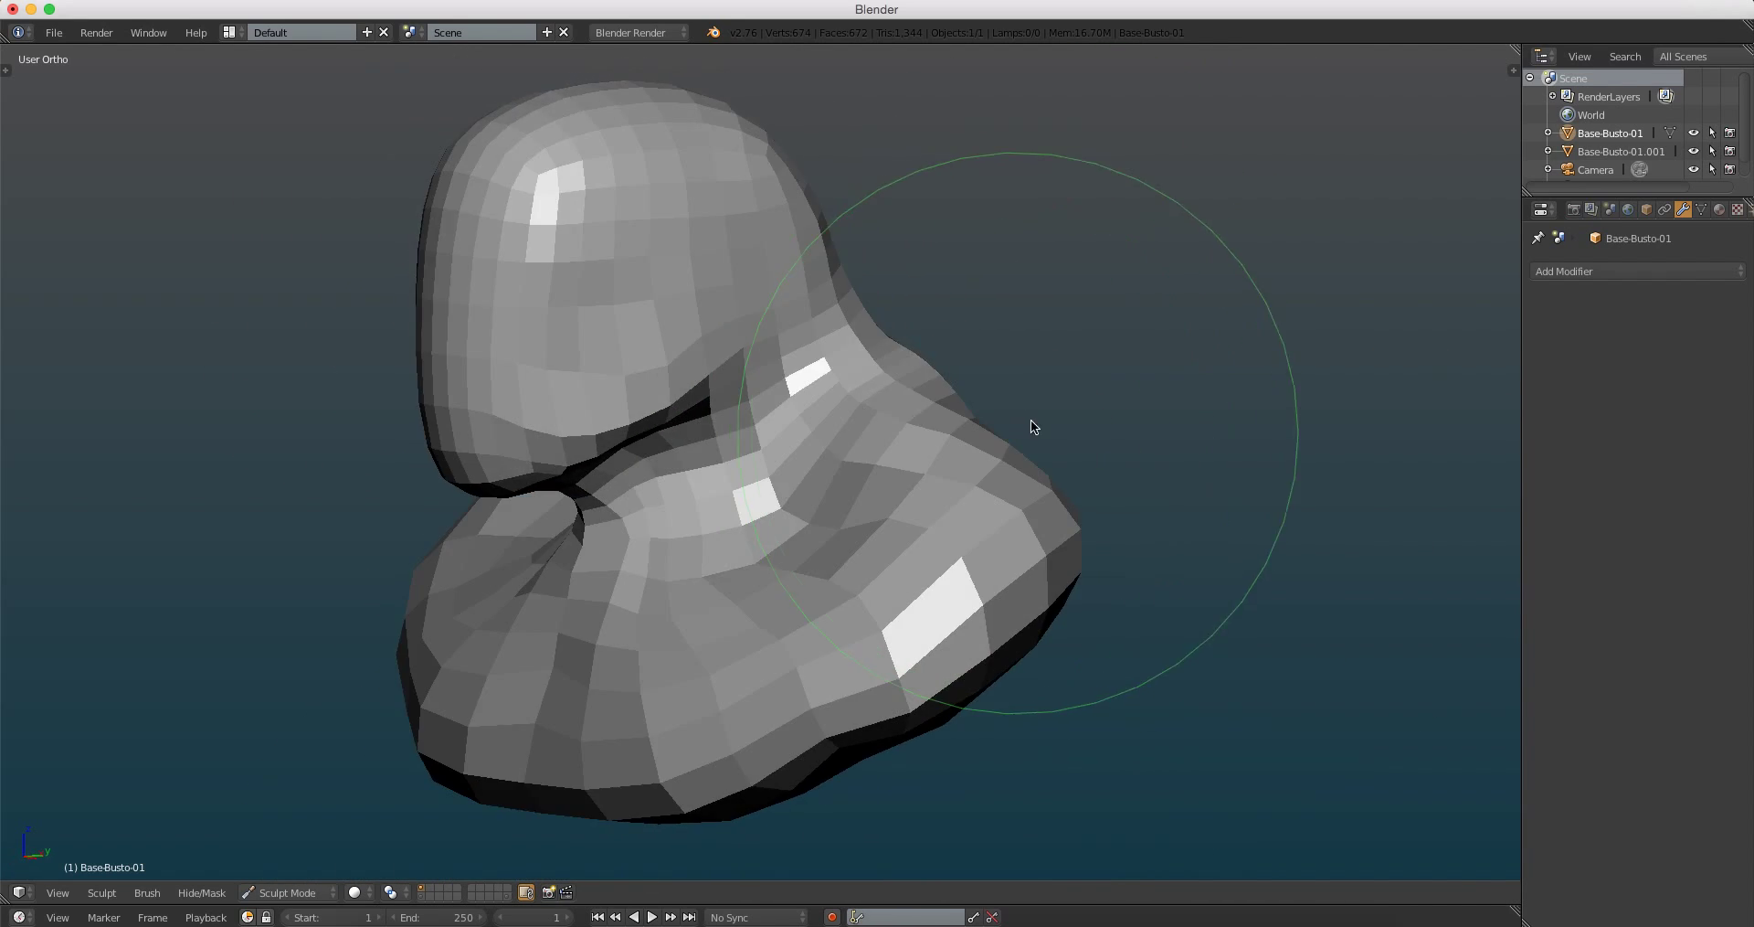
{"action": "key", "text": "KP_1"}
{"action": "key", "text": "KP_5"}
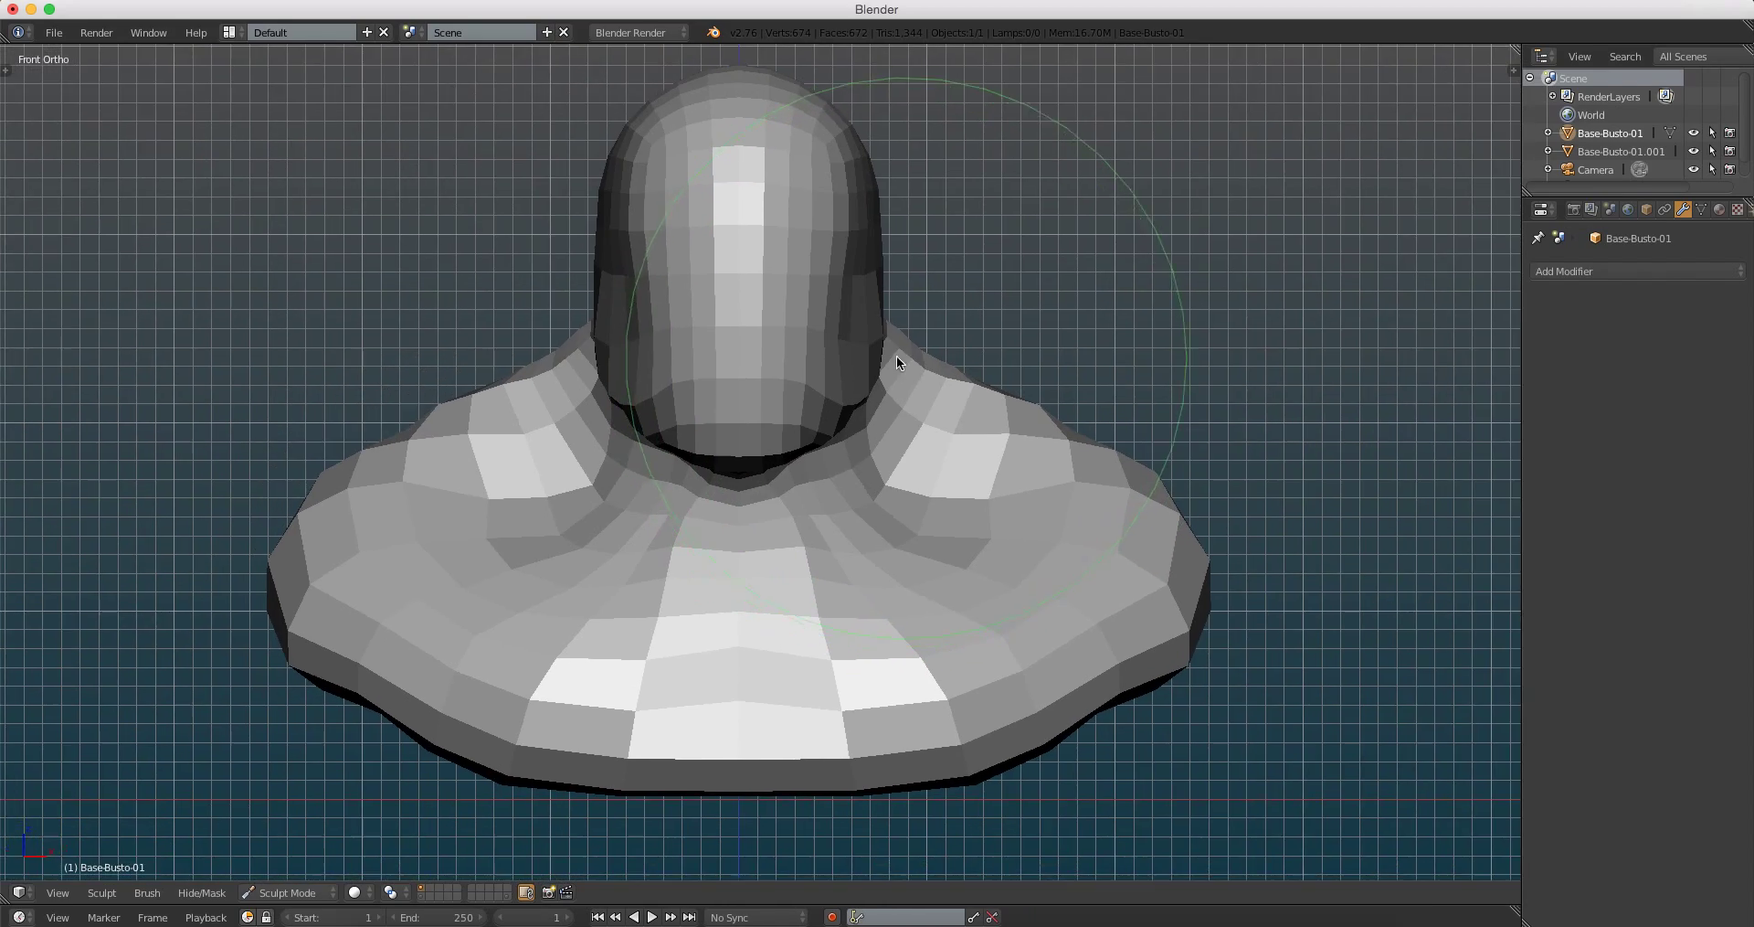
{"action": "mouse_move", "coordinate": [895, 364]}
{"action": "middle_mouse_down"}
{"action": "mouse_move", "coordinate": [1245, 403]}
{"action": "mouse_move", "coordinate": [773, 378]}
{"action": "mouse_move", "coordinate": [830, 387]}
{"action": "mouse_move", "coordinate": [830, 437]}
{"action": "mouse_move", "coordinate": [640, 429]}
{"action": "mouse_move", "coordinate": [777, 420]}
{"action": "mouse_move", "coordinate": [710, 408]}
{"action": "middle_mouse_up"}
{"action": "key", "text": "KP_1"}
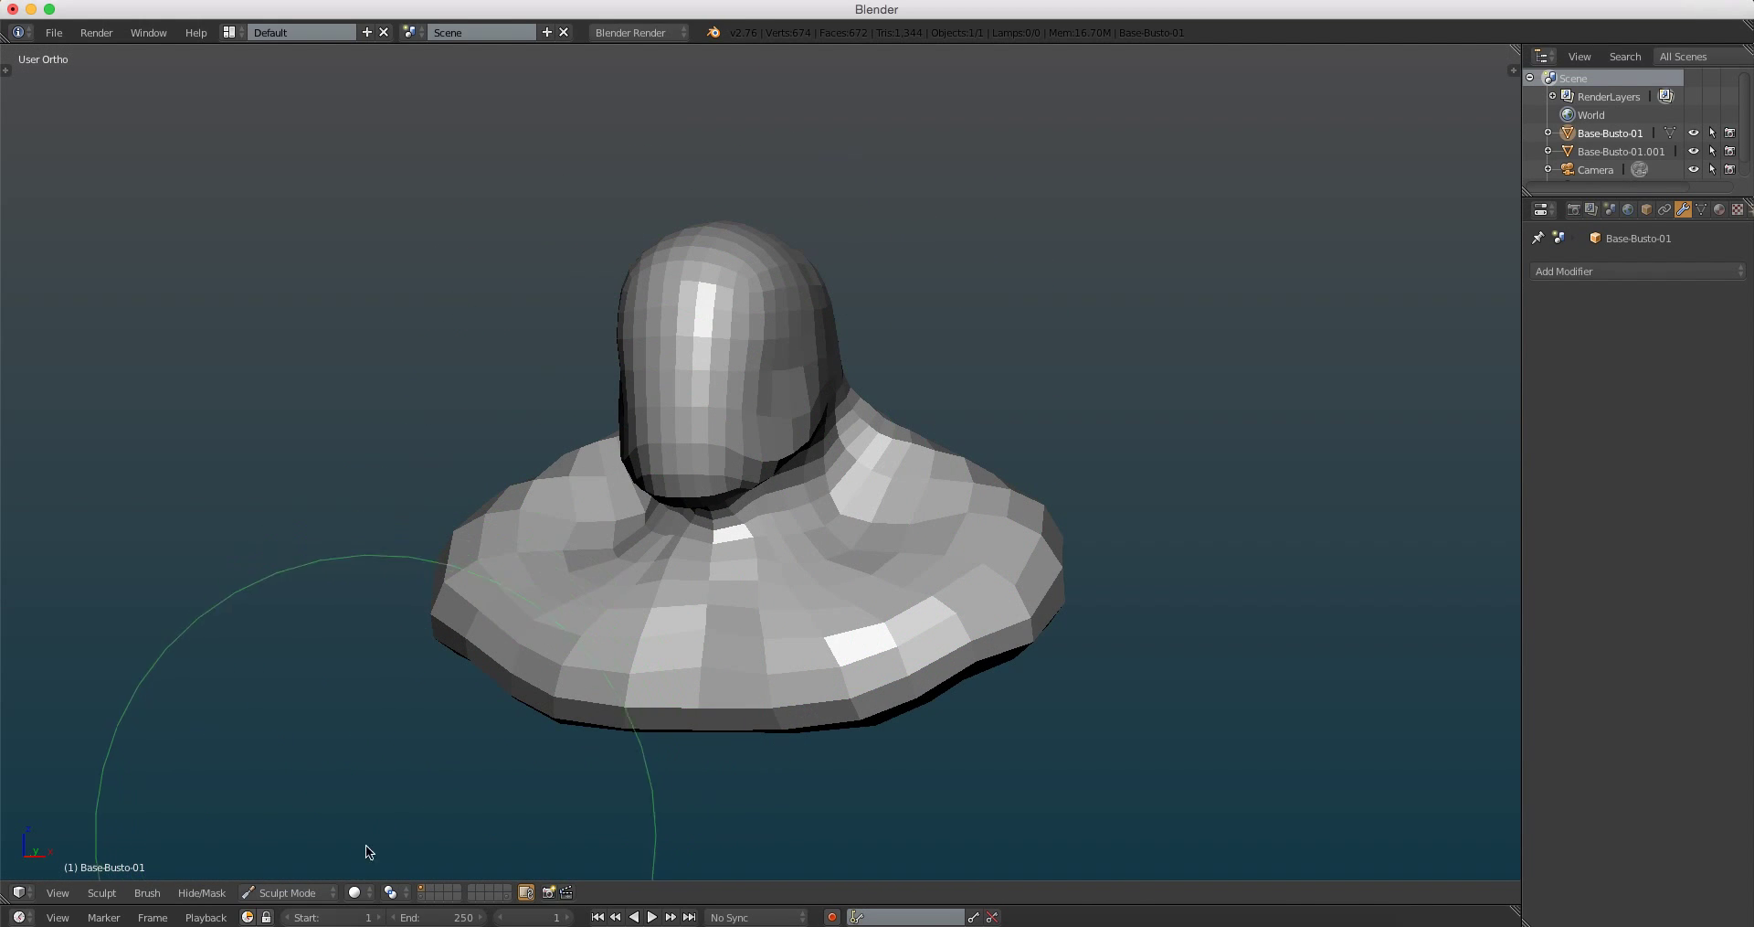
Step: Set the Dyntopo detail size to 20 px and enable dynamic topology
{"action": "key", "text": "t"}
{"action": "left_click", "coordinate": [78, 511]}
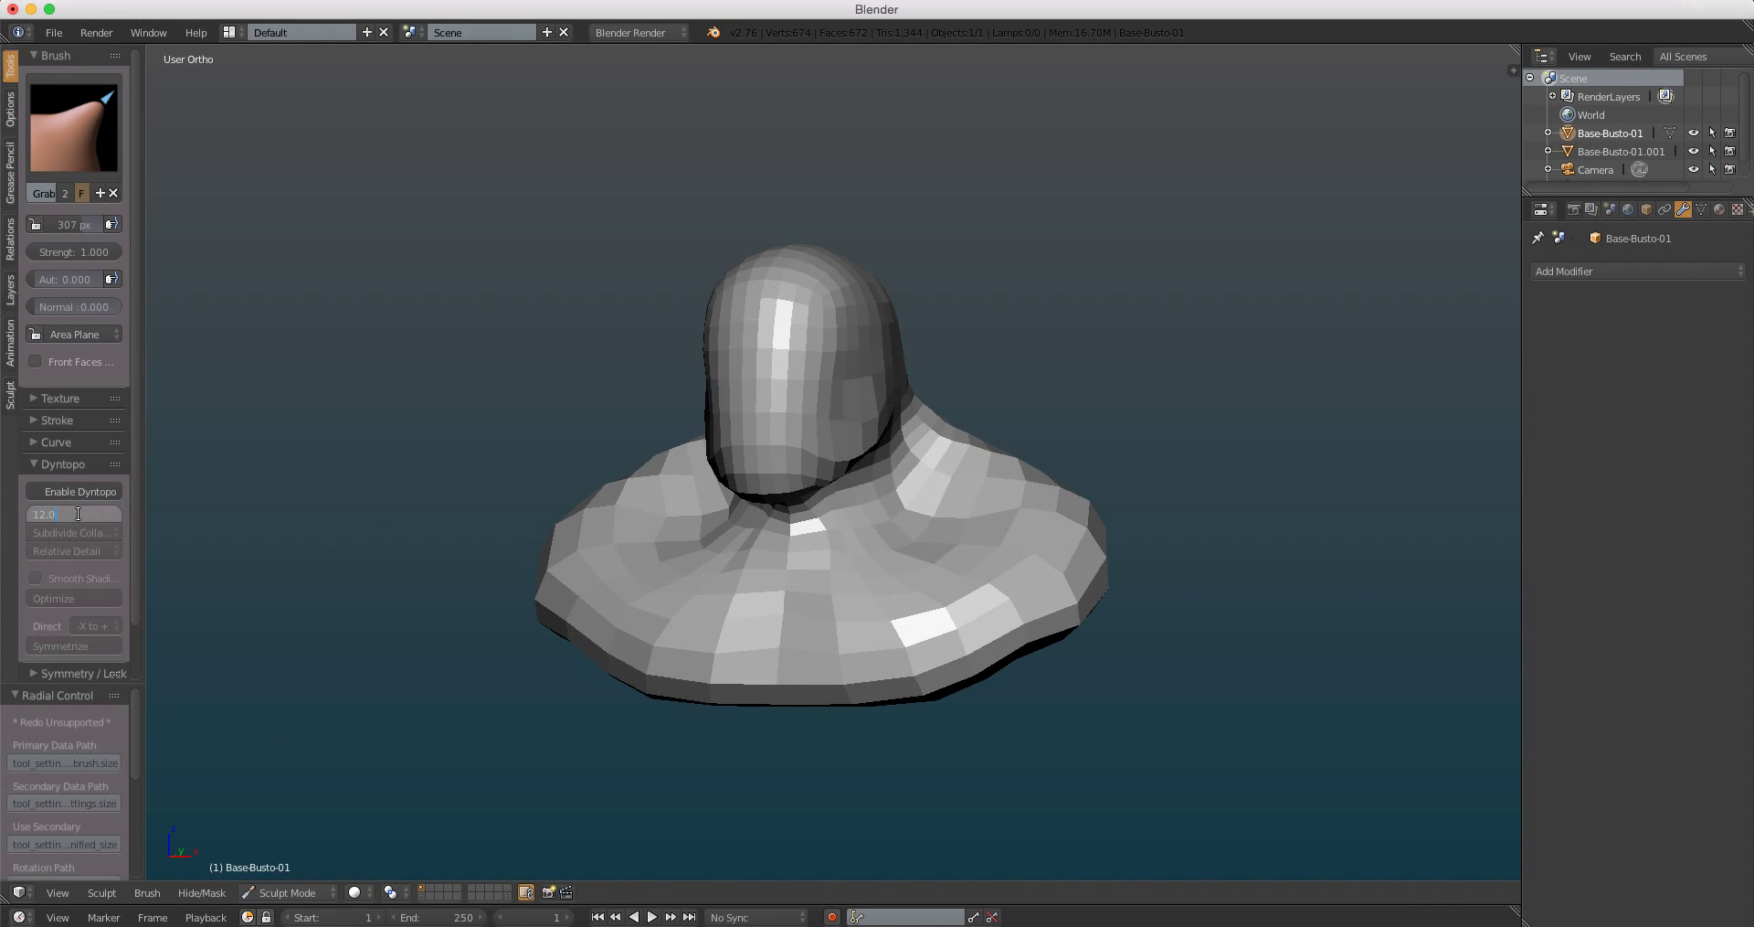
{"action": "type", "text": "20"}
{"action": "key", "text": "Return"}
{"action": "left_click", "coordinate": [82, 491]}
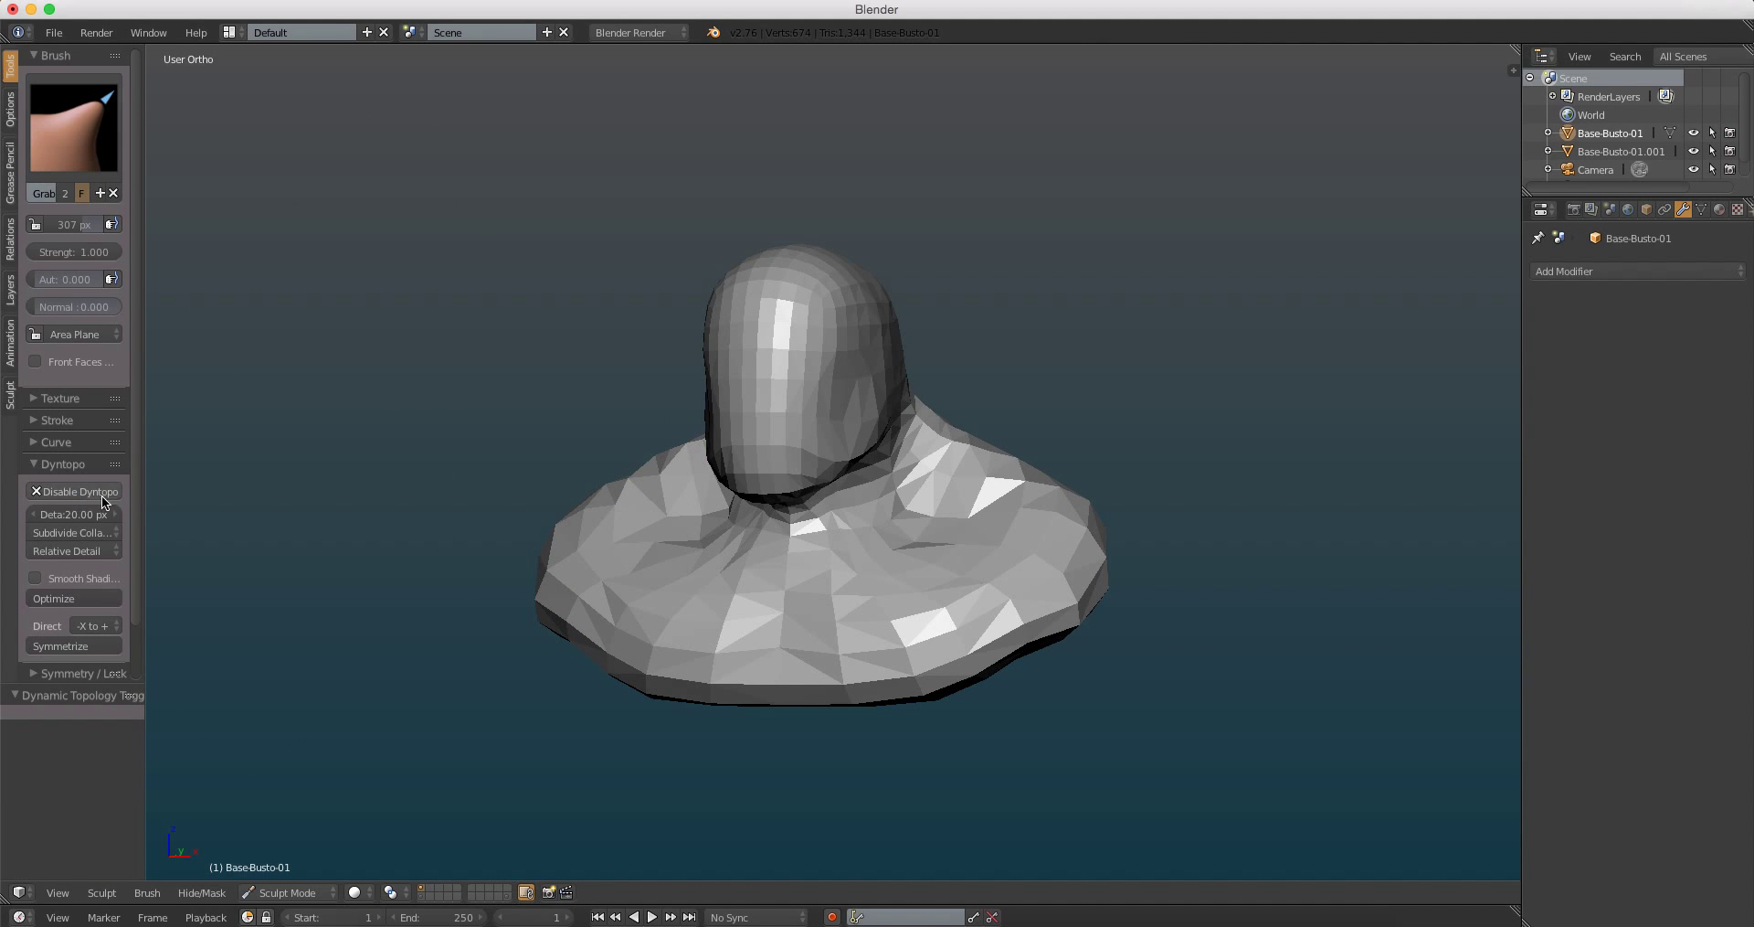
Step: Undo a stray grab stroke and switch to the Inflate brush at about 304 px radius
{"action": "left_click_drag", "start_coordinate": [781, 352], "coordinate": [1039, 337]}
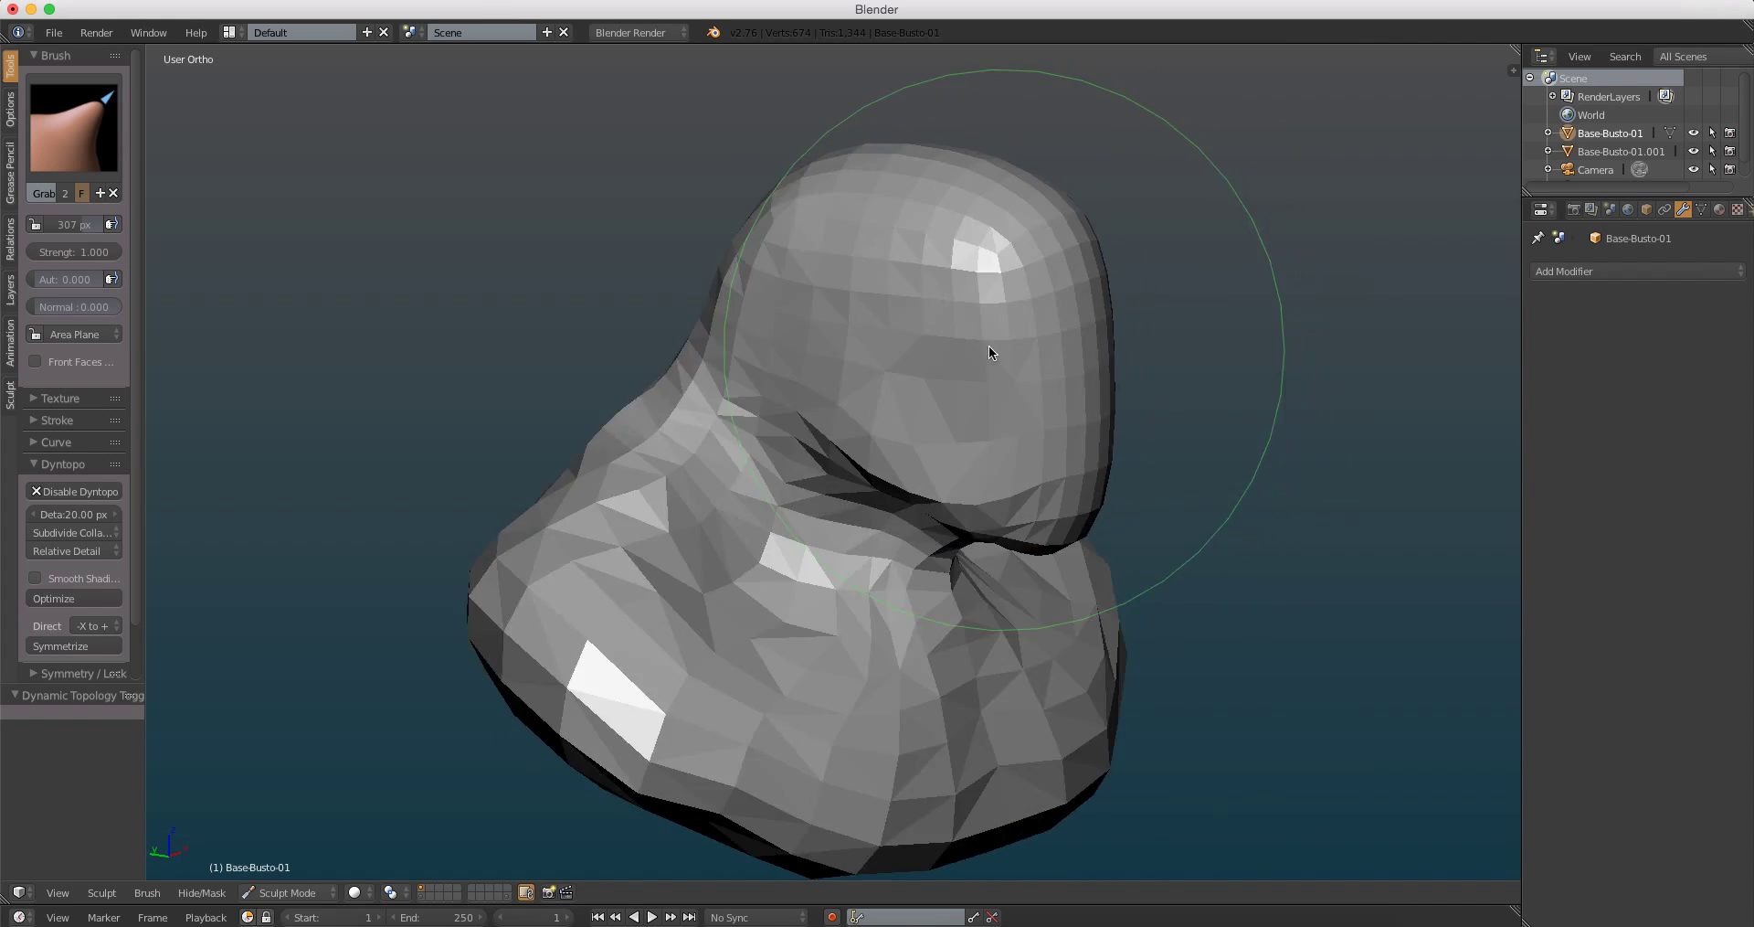
{"action": "key", "text": "ctrl+z"}
{"action": "scroll", "coordinate": [809, 384], "scroll_direction": "down", "scroll_amount": 3}
{"action": "key", "text": "i"}
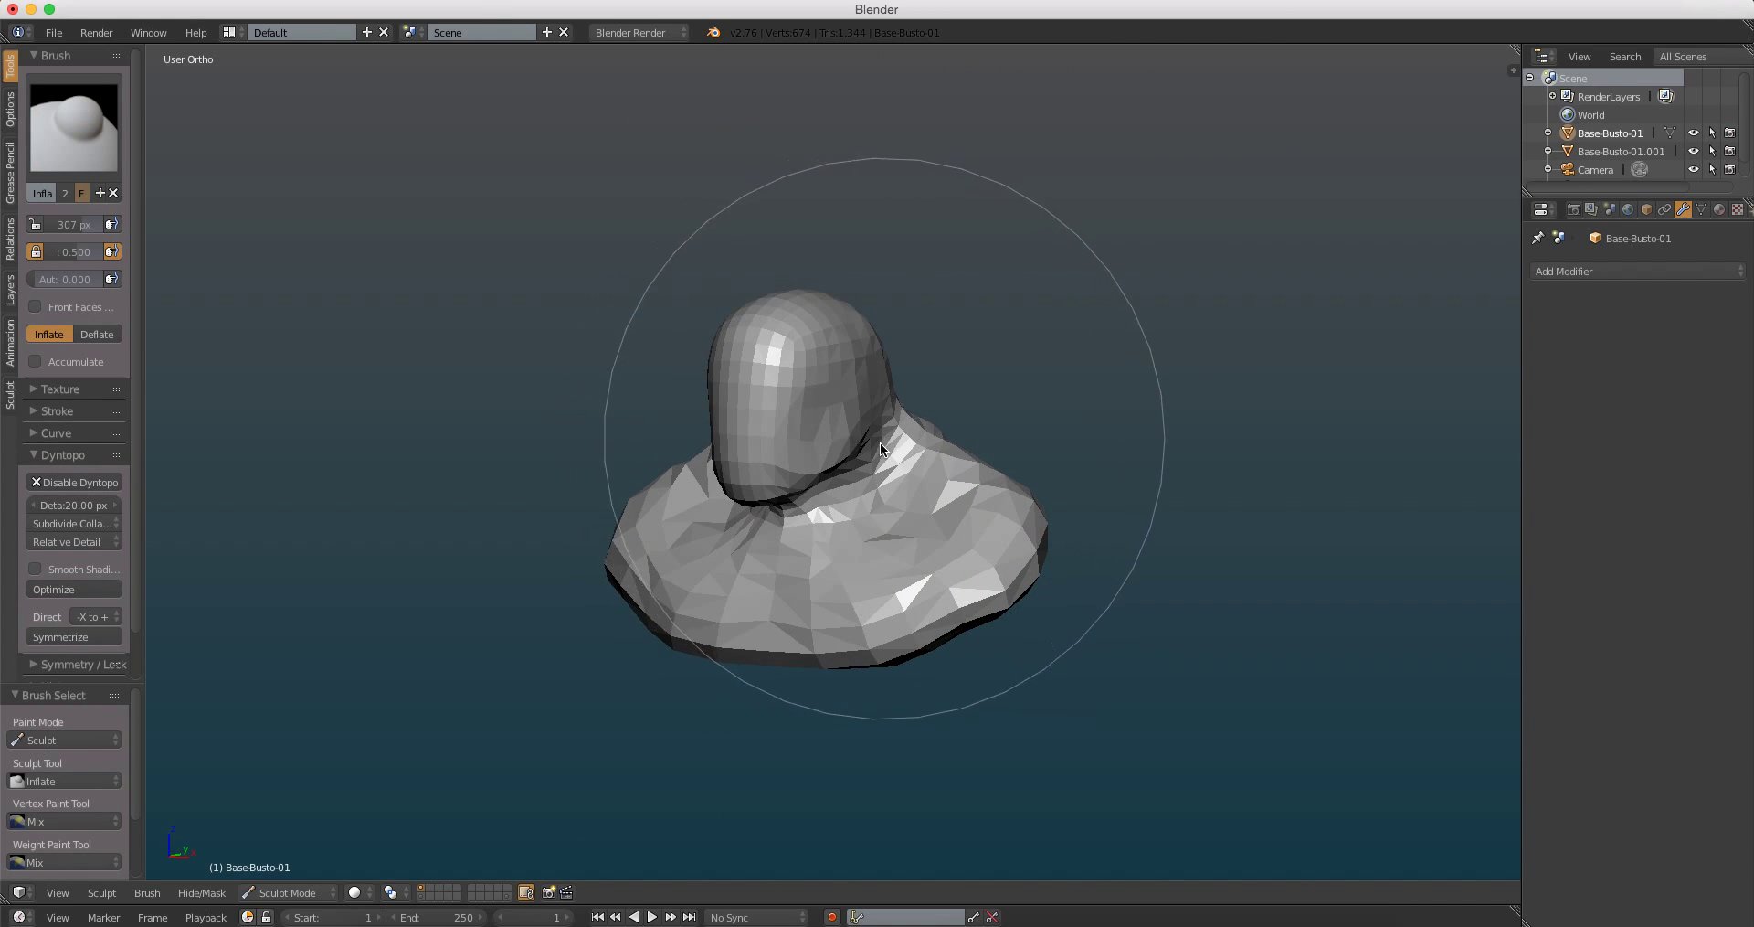
{"action": "key", "text": "f"}
{"action": "left_click", "coordinate": [786, 452]}
{"action": "key", "text": "f"}
{"action": "left_click", "coordinate": [914, 454]}
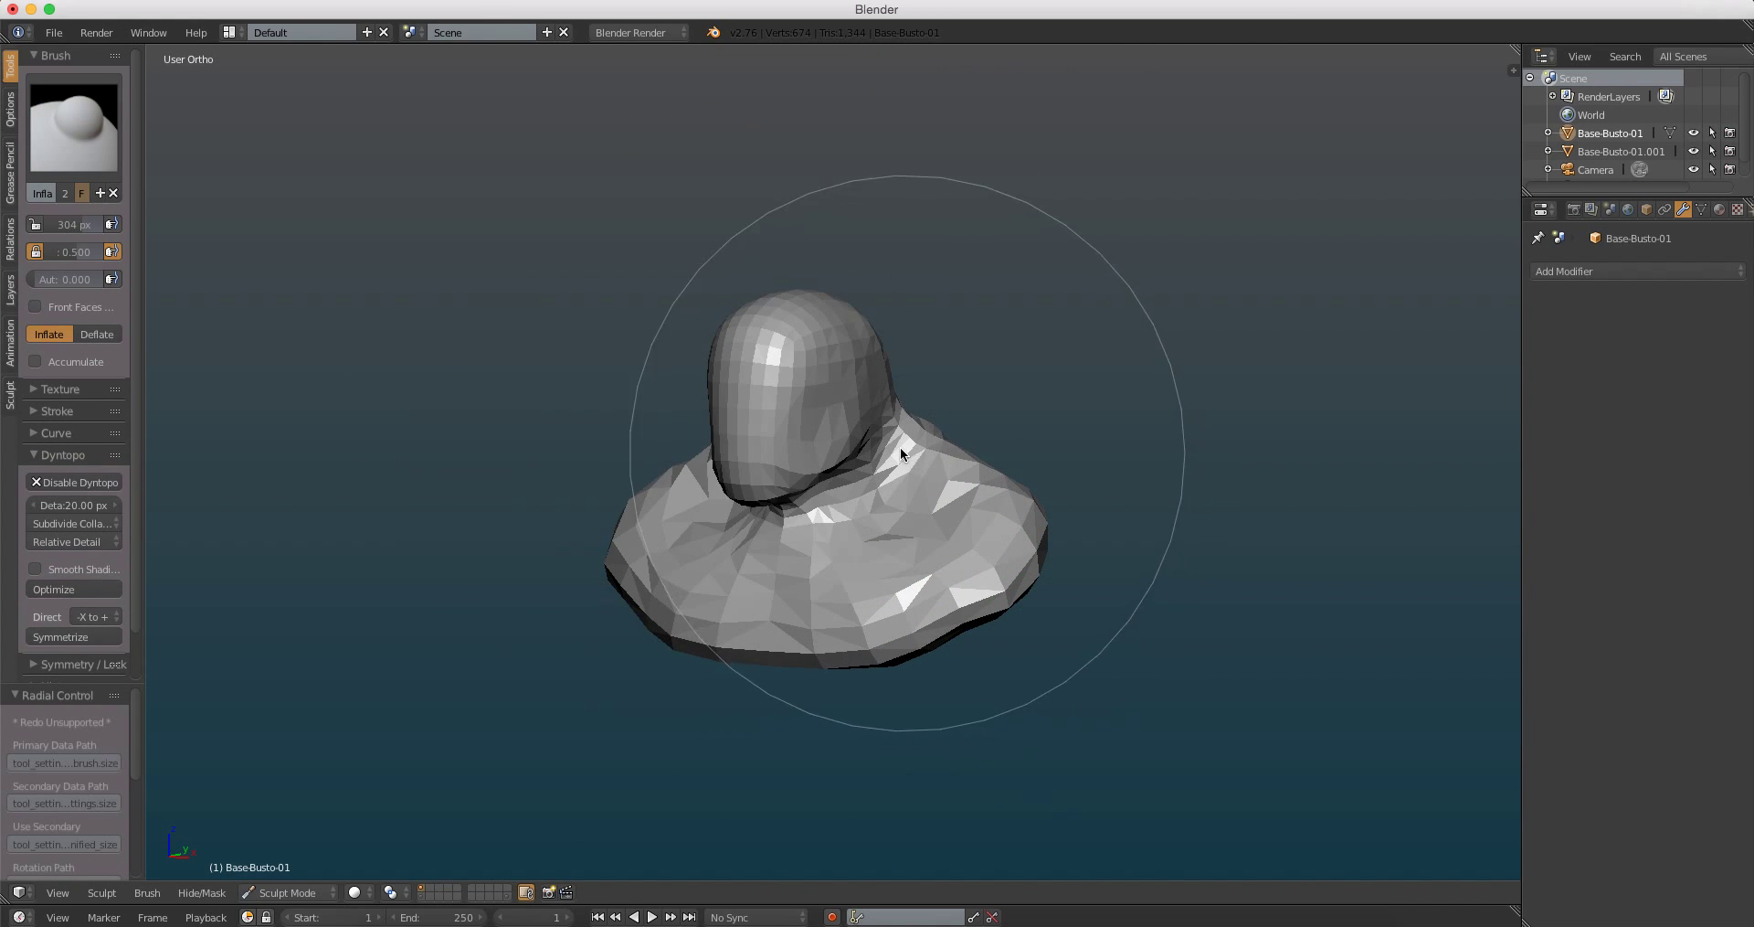
{"action": "middle_click_drag", "start_coordinate": [826, 397], "coordinate": [843, 479]}
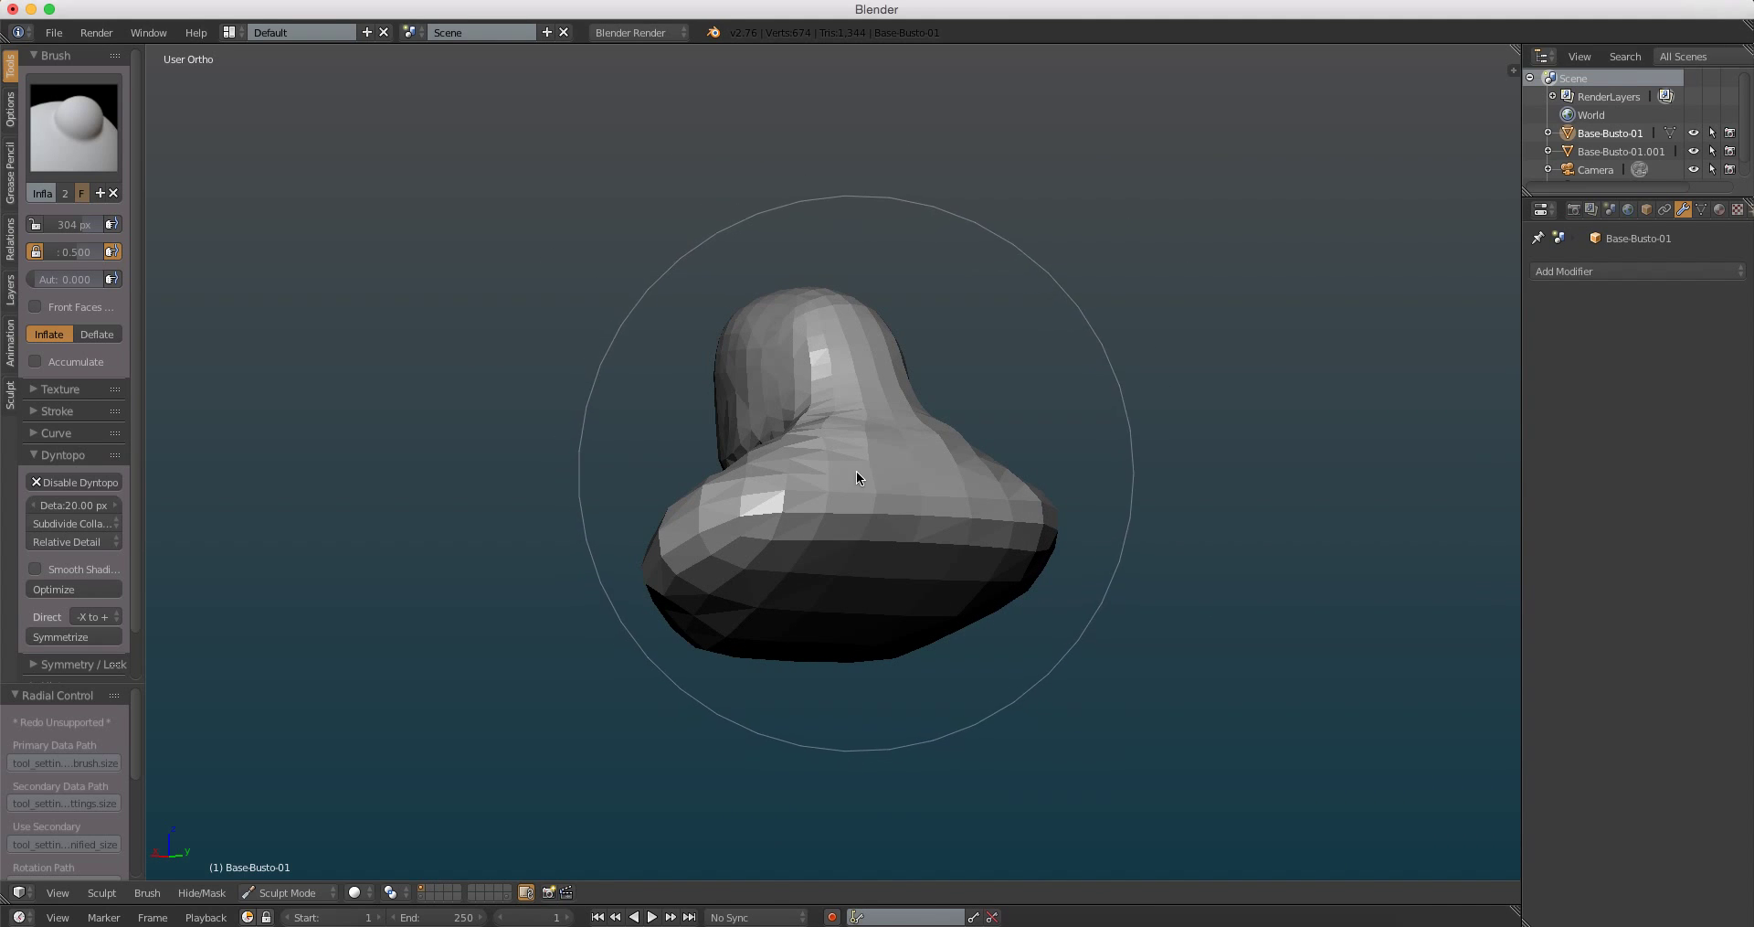
{"action": "mouse_move", "coordinate": [859, 471]}
{"action": "middle_mouse_down"}
{"action": "mouse_move", "coordinate": [983, 498]}
{"action": "mouse_move", "coordinate": [883, 460]}
{"action": "mouse_move", "coordinate": [884, 483]}
{"action": "mouse_move", "coordinate": [921, 433]}
{"action": "mouse_move", "coordinate": [941, 436]}
{"action": "mouse_move", "coordinate": [859, 452]}
{"action": "mouse_move", "coordinate": [868, 431]}
{"action": "middle_mouse_up"}
Step: Enlarge the Inflate brush to 358 px and inflate the head, neck and rounded back
{"action": "key", "text": "f"}
{"action": "left_click", "coordinate": [923, 498]}
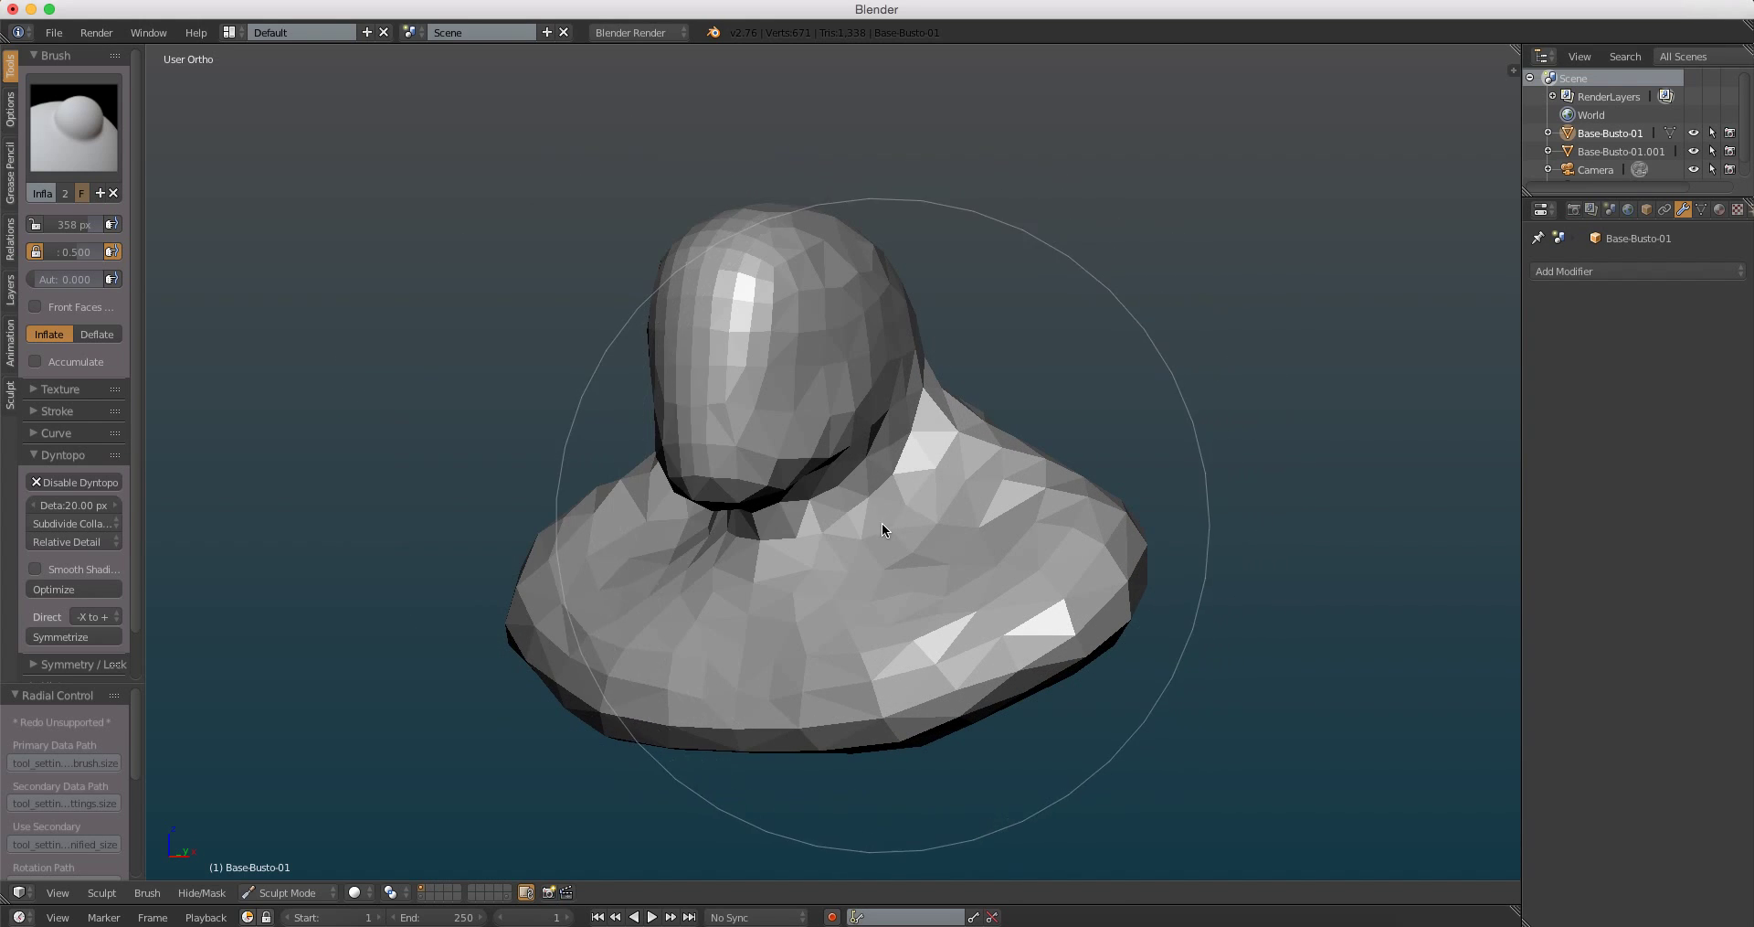
{"action": "left_click_drag", "start_coordinate": [881, 523], "coordinate": [836, 498]}
{"action": "scroll", "coordinate": [812, 311], "scroll_direction": "up", "scroll_amount": 3}
{"action": "mouse_move", "coordinate": [837, 497]}
{"action": "middle_mouse_down"}
{"action": "mouse_move", "coordinate": [812, 311]}
{"action": "mouse_move", "coordinate": [781, 340]}
{"action": "middle_mouse_up"}
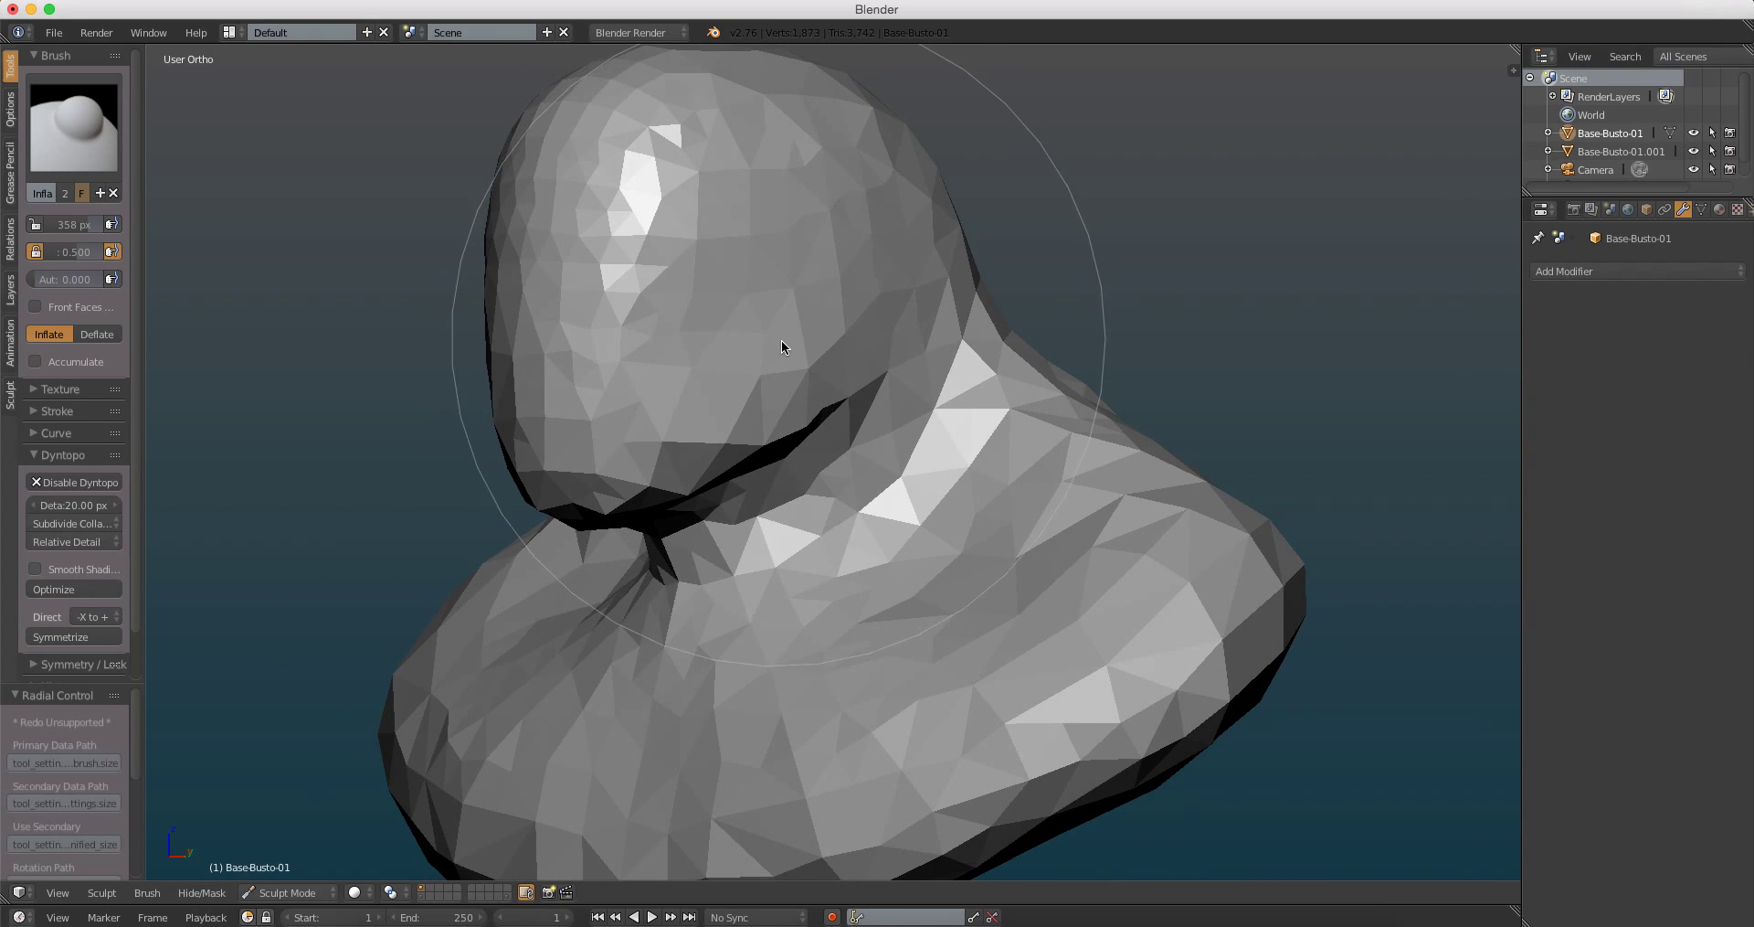
{"action": "mouse_move", "coordinate": [781, 340]}
{"action": "left_mouse_down"}
{"action": "mouse_move", "coordinate": [819, 388]}
{"action": "mouse_move", "coordinate": [793, 477]}
{"action": "left_mouse_up"}
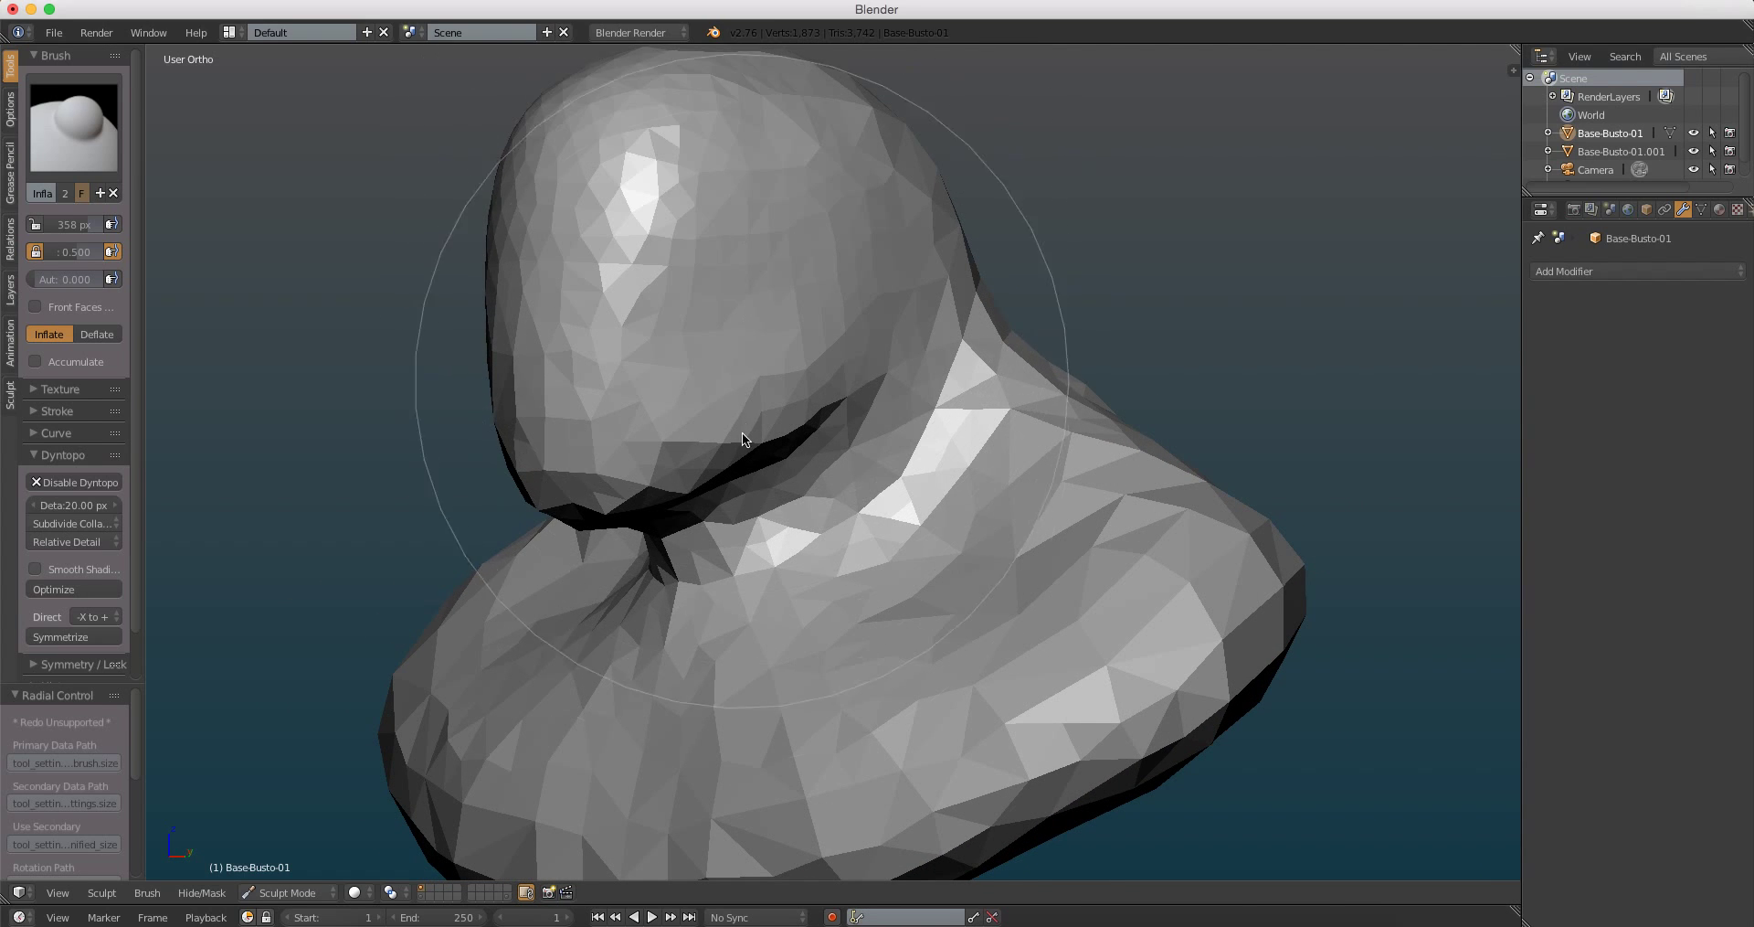
{"action": "mouse_move", "coordinate": [742, 431]}
{"action": "middle_mouse_down"}
{"action": "mouse_move", "coordinate": [815, 479]}
{"action": "mouse_move", "coordinate": [875, 645]}
{"action": "middle_mouse_up"}
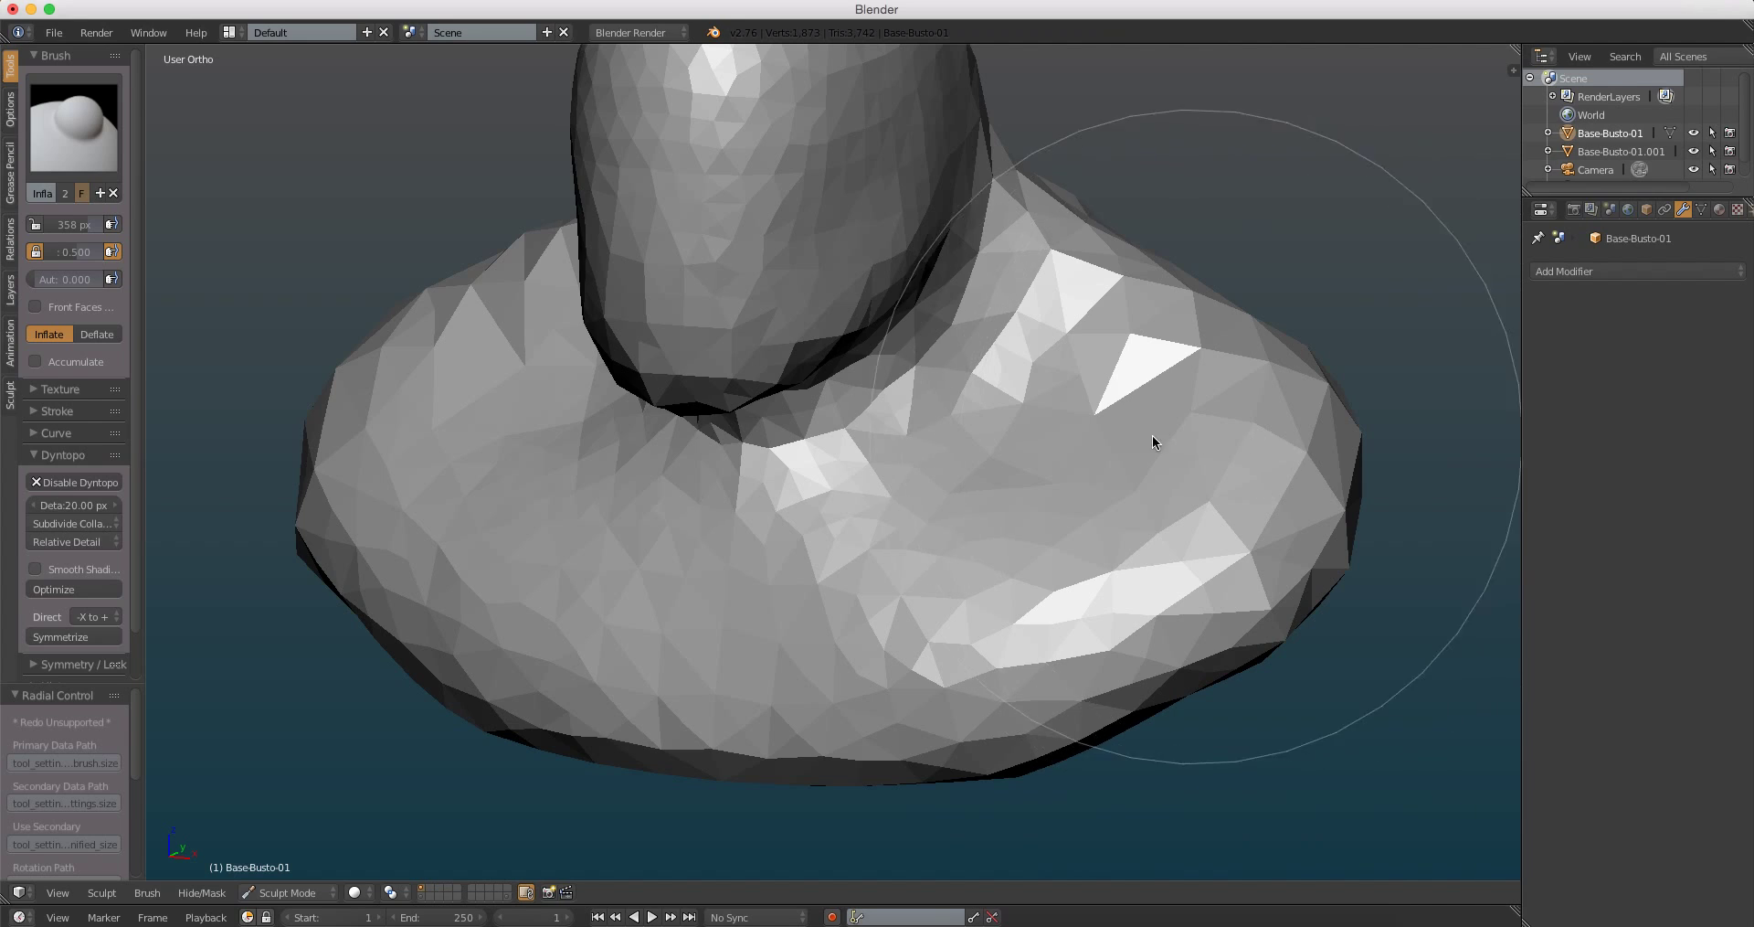
{"action": "middle_click_drag", "start_coordinate": [1154, 438], "coordinate": [766, 357]}
{"action": "mouse_move", "coordinate": [1017, 287]}
{"action": "middle_mouse_down"}
{"action": "mouse_move", "coordinate": [905, 360]}
{"action": "mouse_move", "coordinate": [893, 282]}
{"action": "mouse_move", "coordinate": [814, 481]}
{"action": "mouse_move", "coordinate": [844, 475]}
{"action": "middle_mouse_up"}
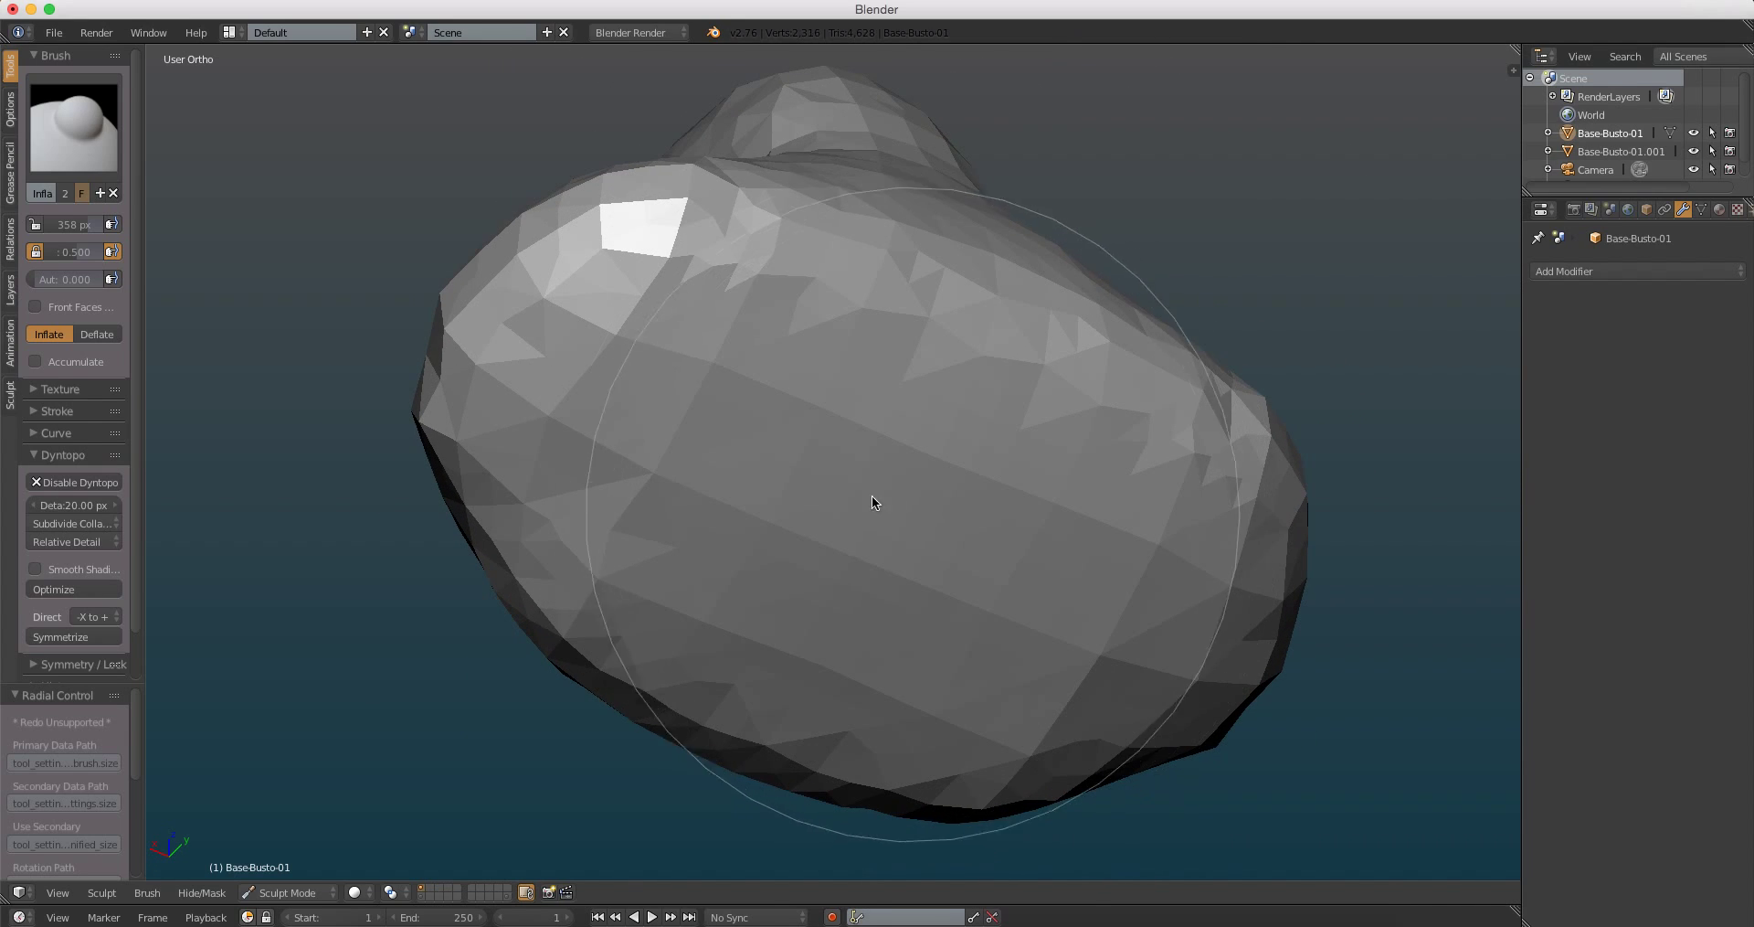
{"action": "mouse_move", "coordinate": [784, 309]}
{"action": "middle_mouse_down"}
{"action": "mouse_move", "coordinate": [1044, 400]}
{"action": "mouse_move", "coordinate": [792, 507]}
{"action": "middle_mouse_up"}
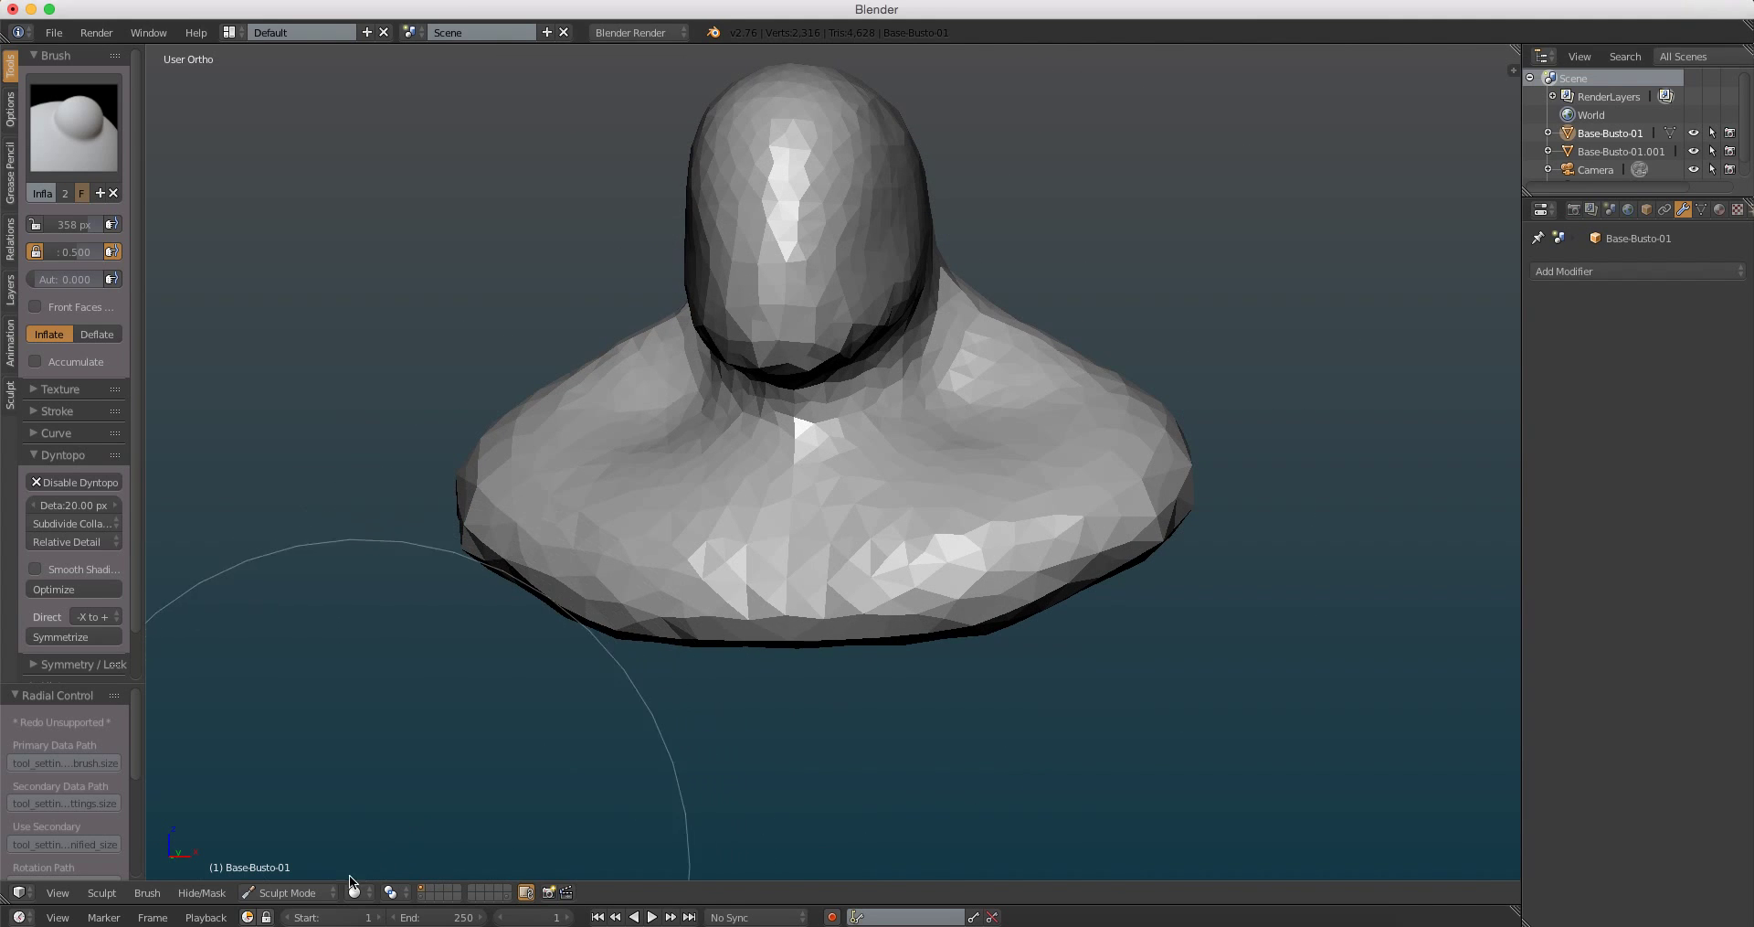
Step: Back in Object Mode, add a Smooth modifier to the bust with 3 repeats
{"action": "left_click", "coordinate": [286, 891]}
{"action": "left_click", "coordinate": [294, 866]}
{"action": "left_click", "coordinate": [1677, 271]}
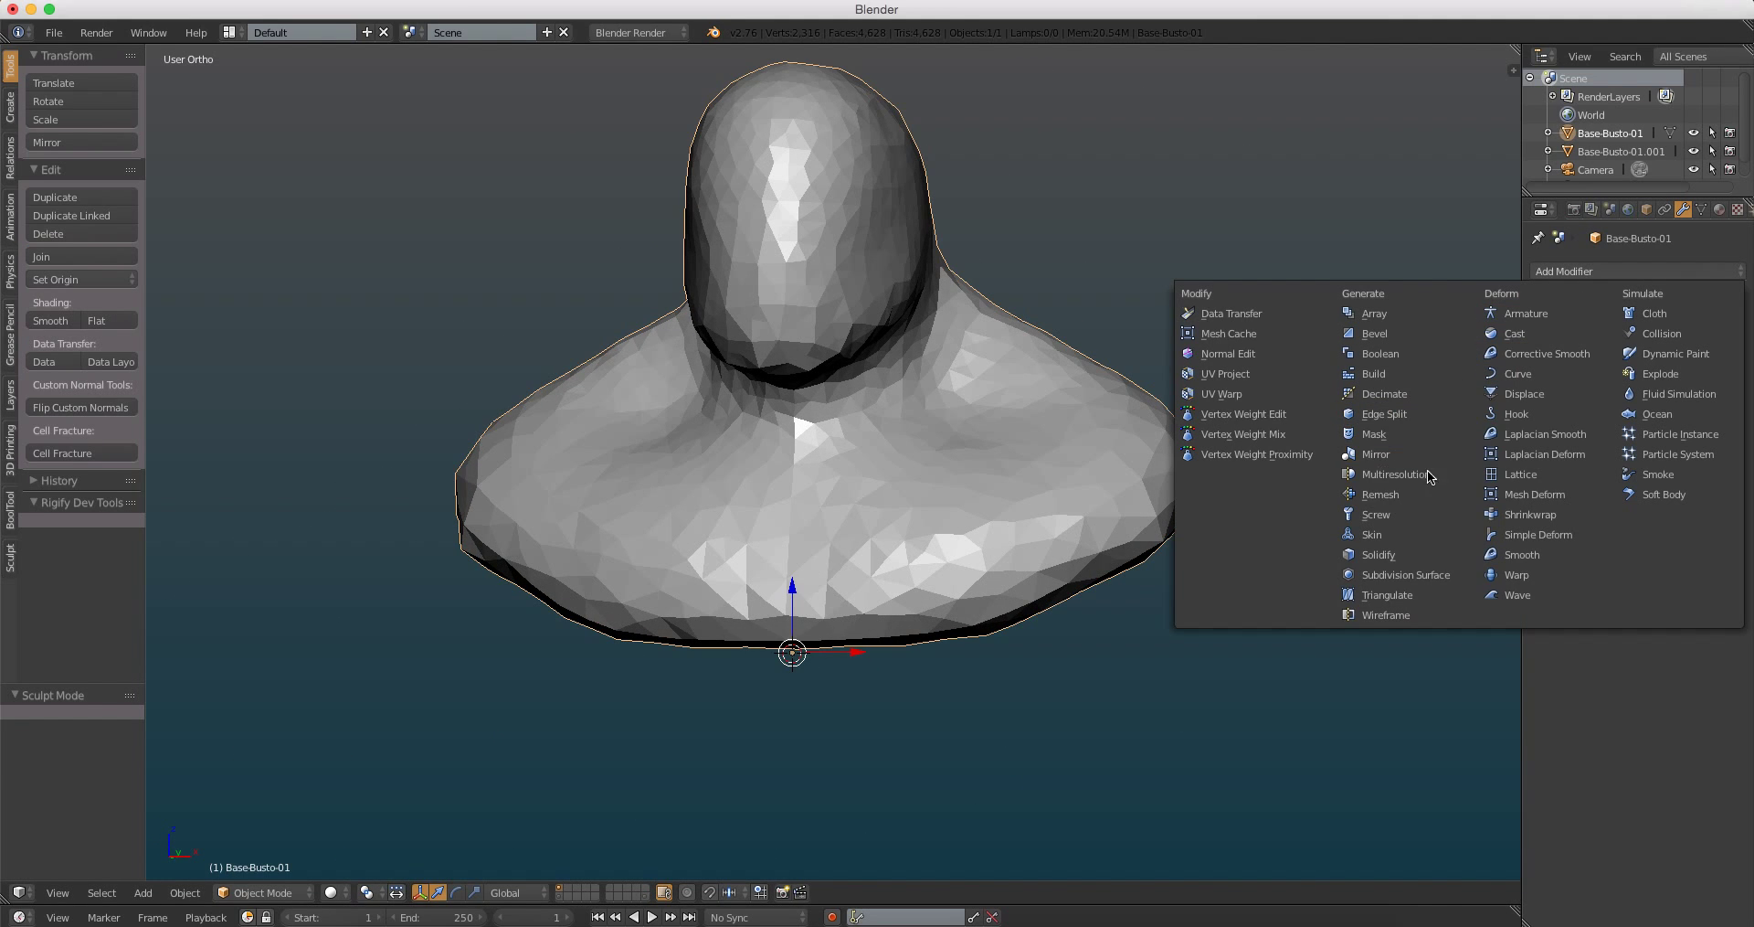
{"action": "left_click", "coordinate": [1518, 553]}
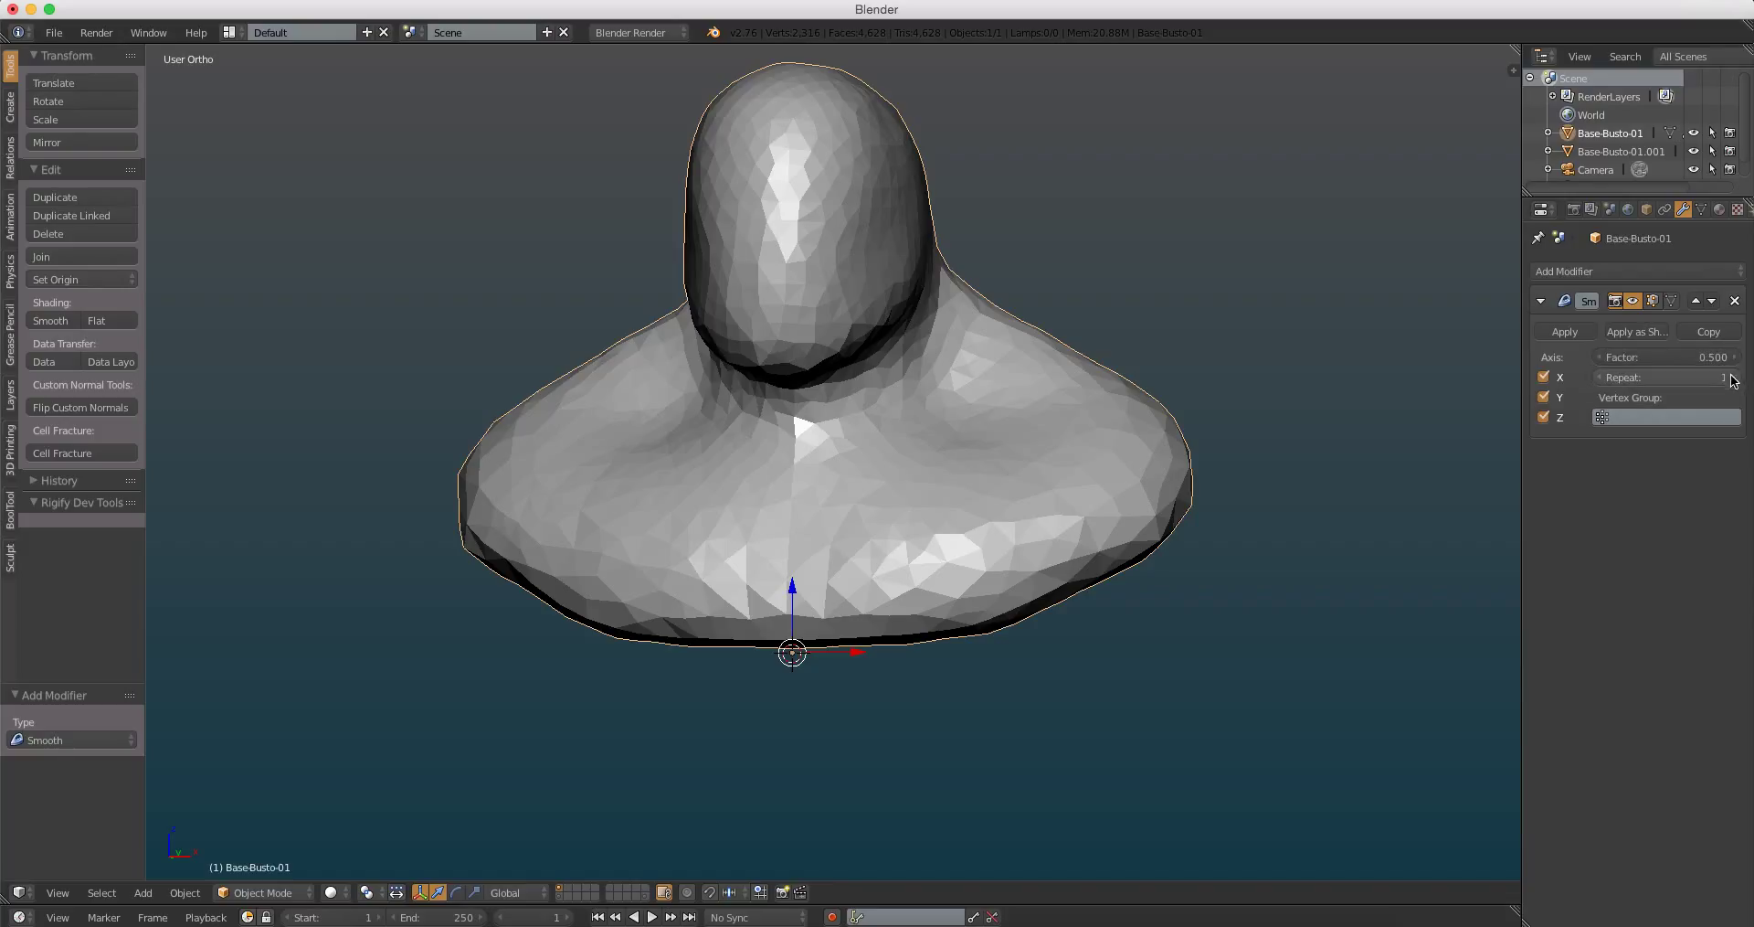
{"action": "left_click", "coordinate": [1663, 377]}
{"action": "type", "text": "3"}
{"action": "key", "text": "Return"}
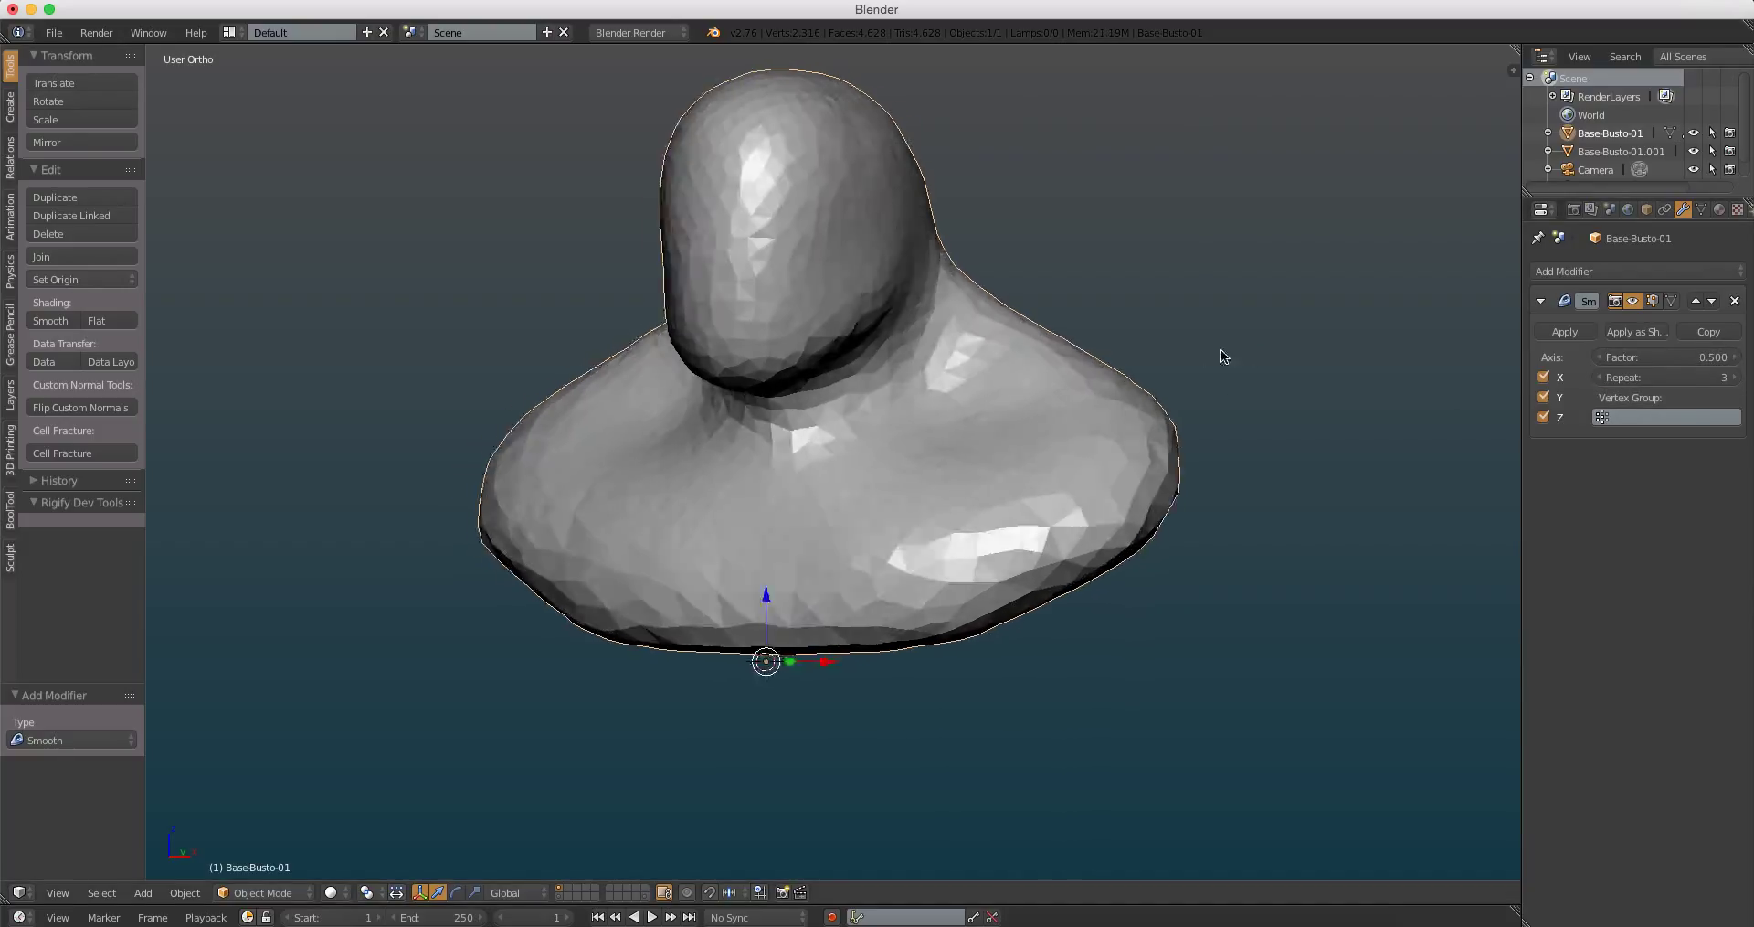
Step: Raise the Smooth repeats to 5, apply the modifier, and return to Sculpt Mode
{"action": "middle_click_drag", "start_coordinate": [1221, 349], "coordinate": [1654, 377]}
{"action": "left_click", "coordinate": [1735, 376]}
{"action": "left_click", "coordinate": [1735, 376]}
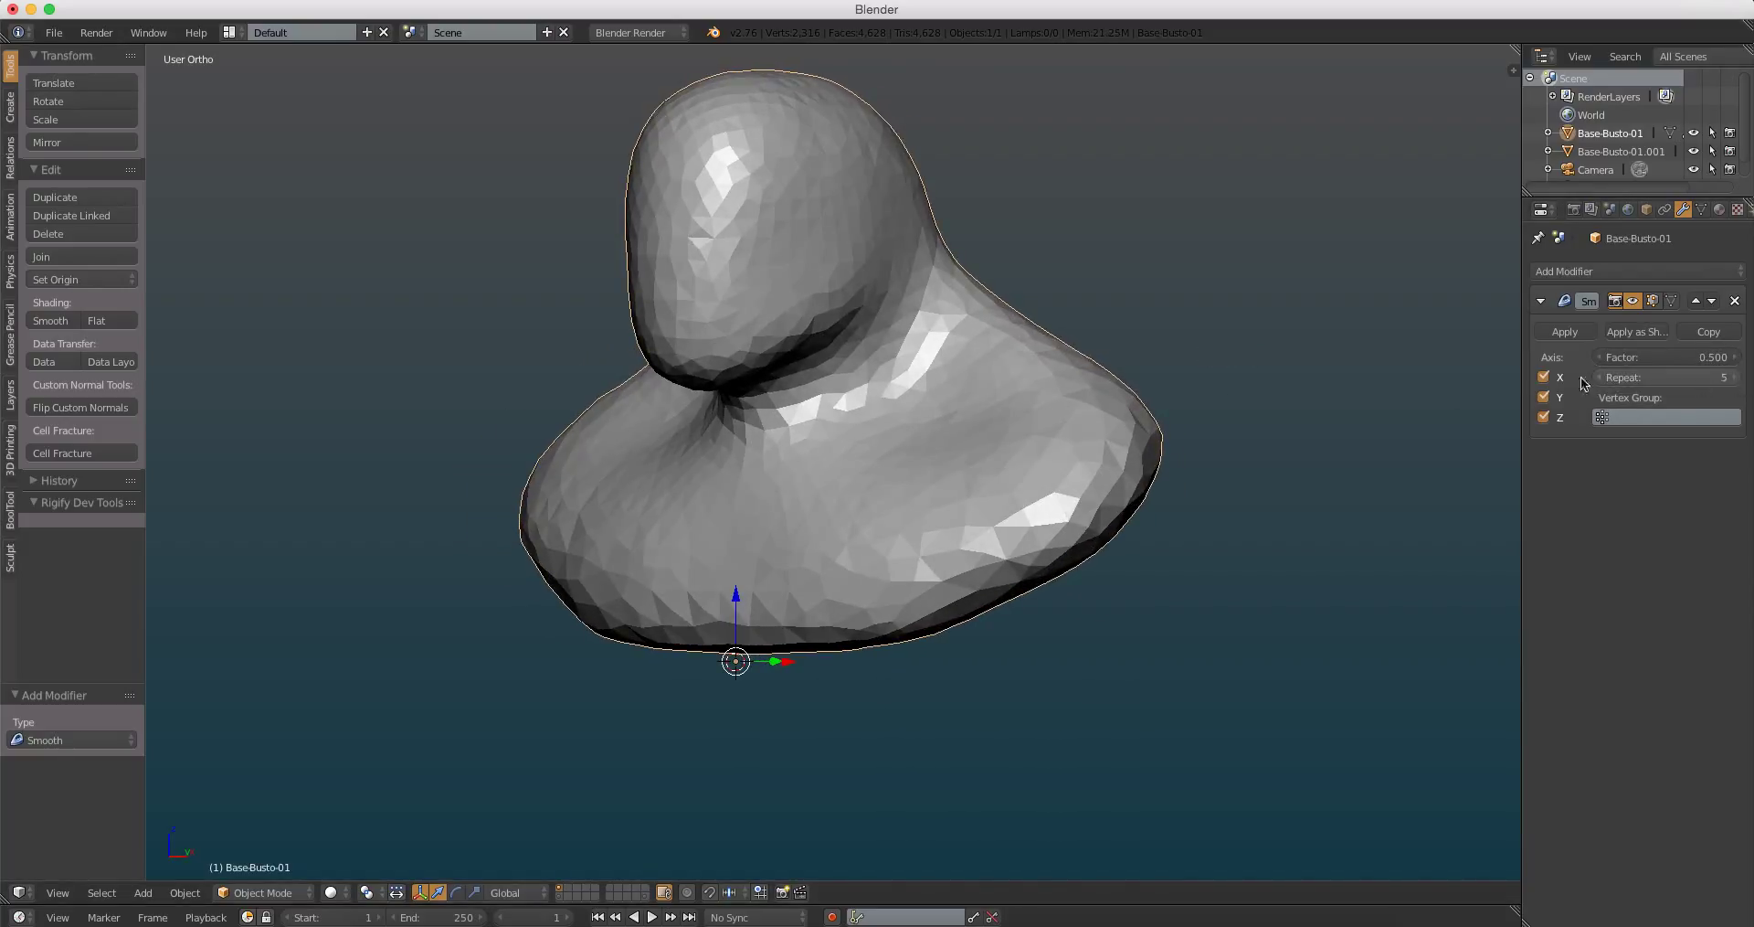
{"action": "mouse_move", "coordinate": [1142, 388]}
{"action": "middle_mouse_down"}
{"action": "mouse_move", "coordinate": [981, 414]}
{"action": "mouse_move", "coordinate": [1202, 344]}
{"action": "middle_mouse_up"}
{"action": "key", "text": "a"}
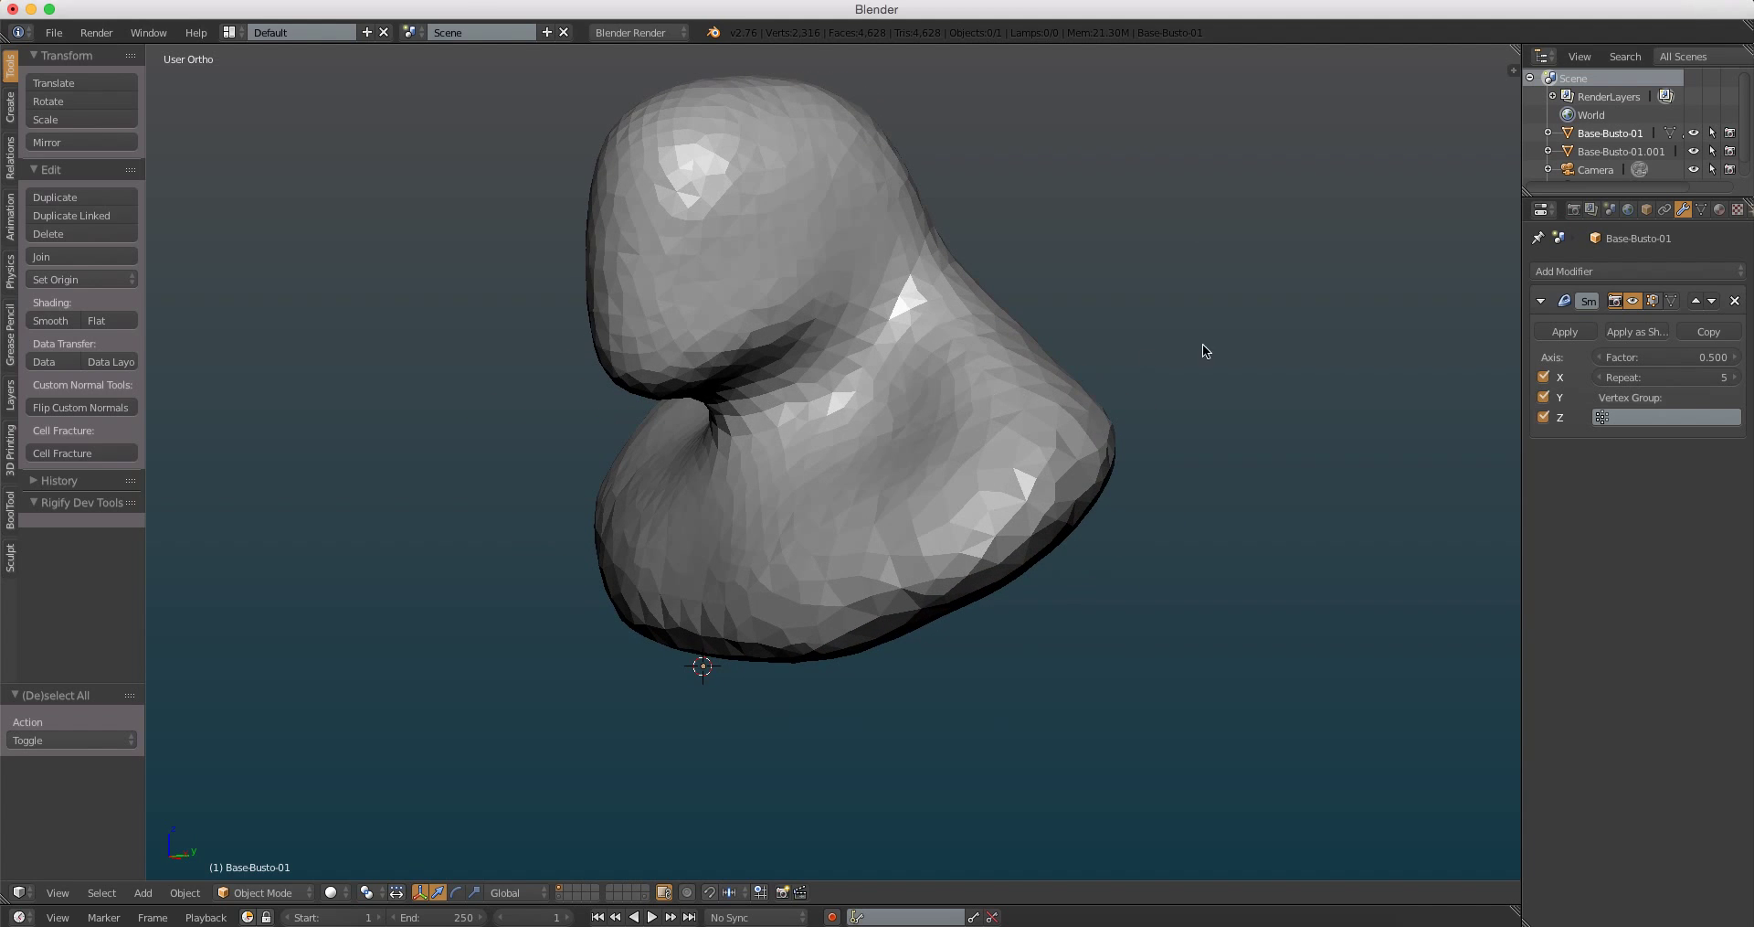
{"action": "left_click", "coordinate": [1562, 329]}
{"action": "left_click", "coordinate": [280, 901]}
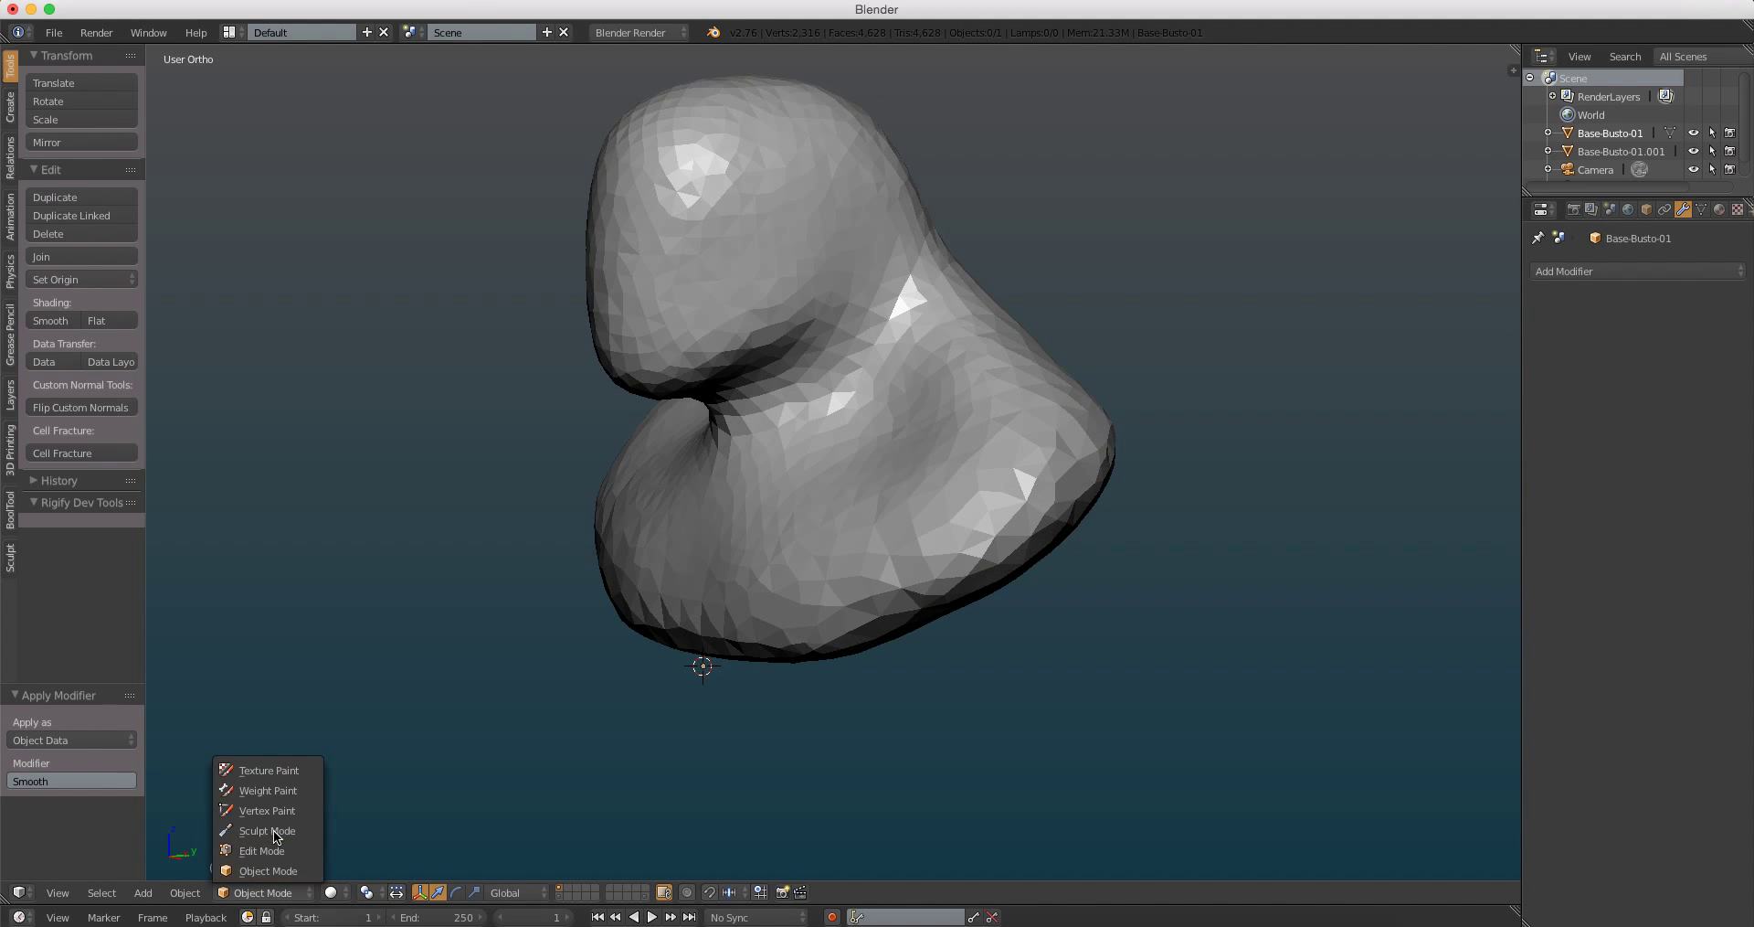
{"action": "left_click", "coordinate": [278, 826]}
Step: Enter Sculpt Mode and resize the Grab brush to 167 px, then 191 px
{"action": "middle_click_drag", "start_coordinate": [737, 442], "coordinate": [873, 422]}
{"action": "key", "text": "f"}
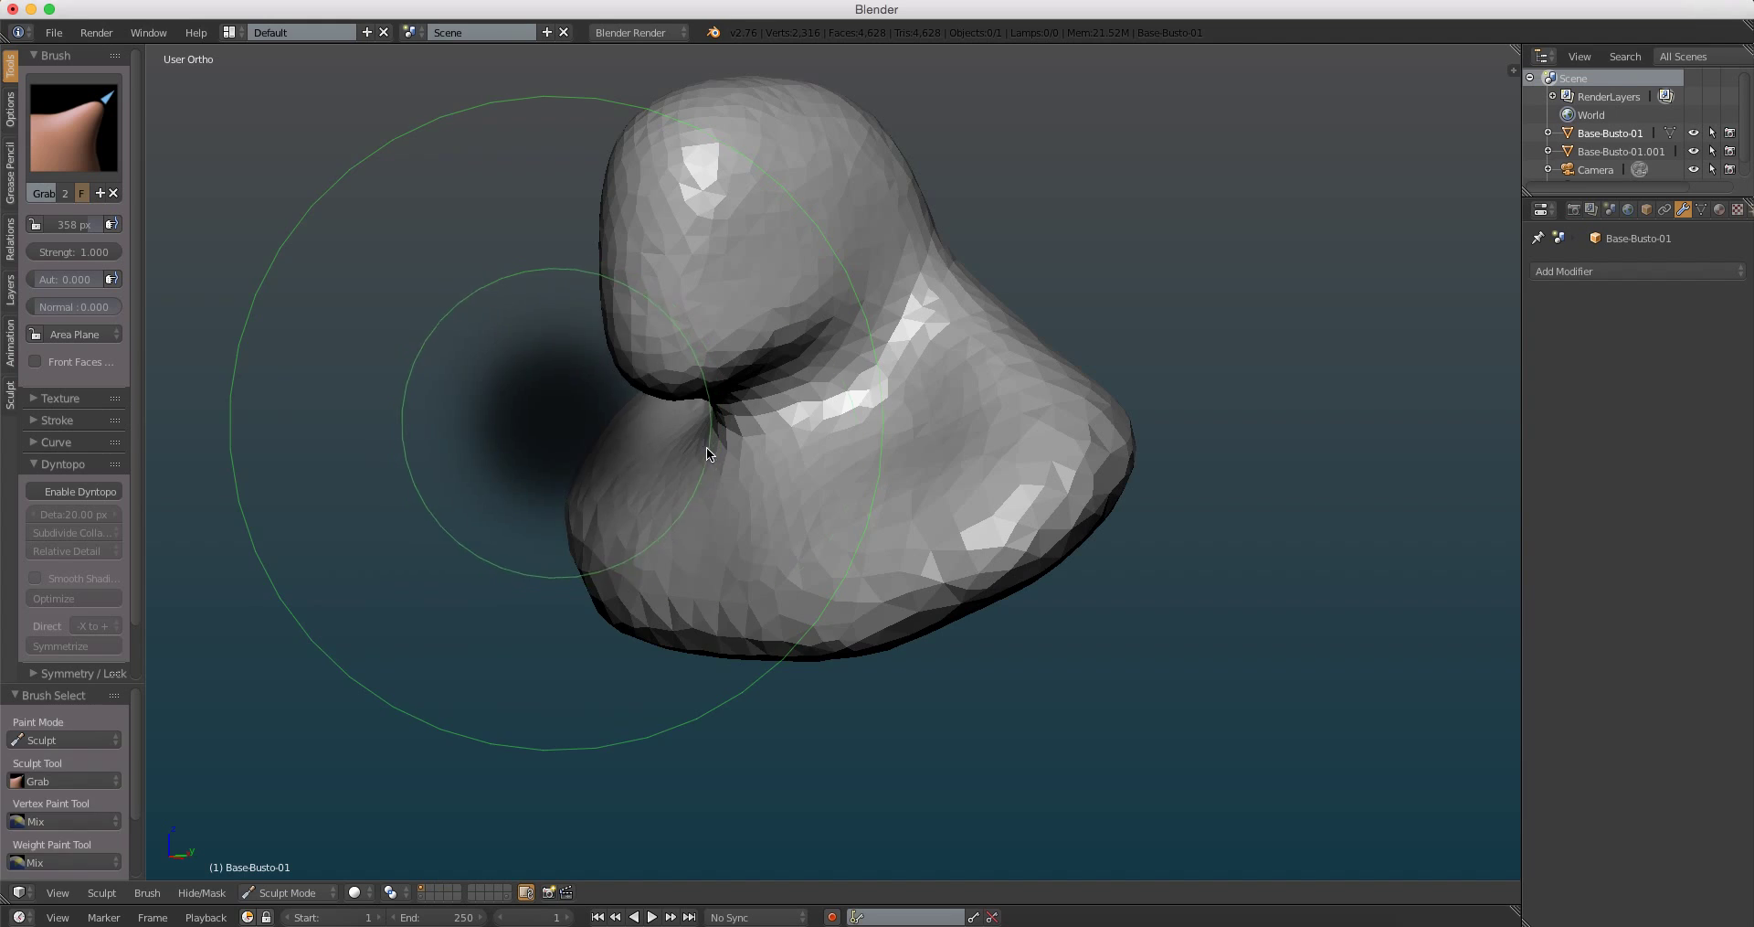
{"action": "left_click", "coordinate": [706, 447]}
{"action": "scroll", "coordinate": [706, 446], "scroll_direction": "up", "scroll_amount": 5}
{"action": "mouse_move", "coordinate": [985, 324]}
{"action": "middle_mouse_down"}
{"action": "mouse_move", "coordinate": [863, 468]}
{"action": "mouse_move", "coordinate": [952, 338]}
{"action": "mouse_move", "coordinate": [1027, 381]}
{"action": "middle_mouse_up"}
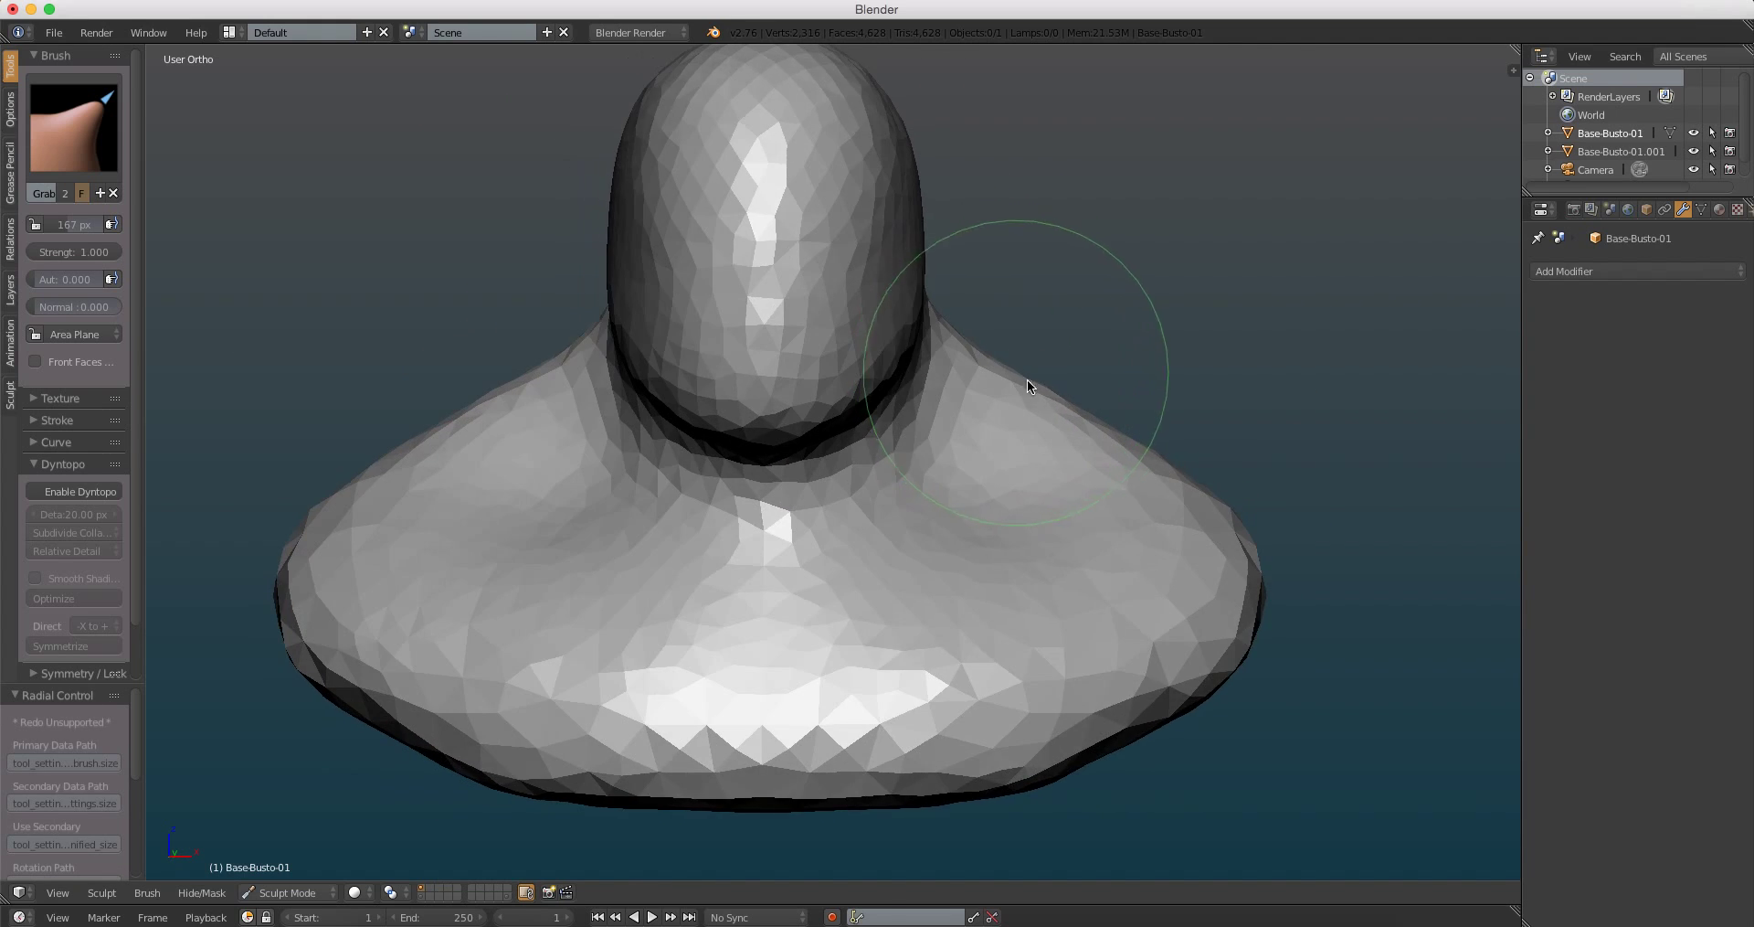
{"action": "key", "text": "f"}
{"action": "left_click", "coordinate": [1084, 392]}
{"action": "scroll", "coordinate": [1084, 392], "scroll_direction": "up", "scroll_amount": 3}
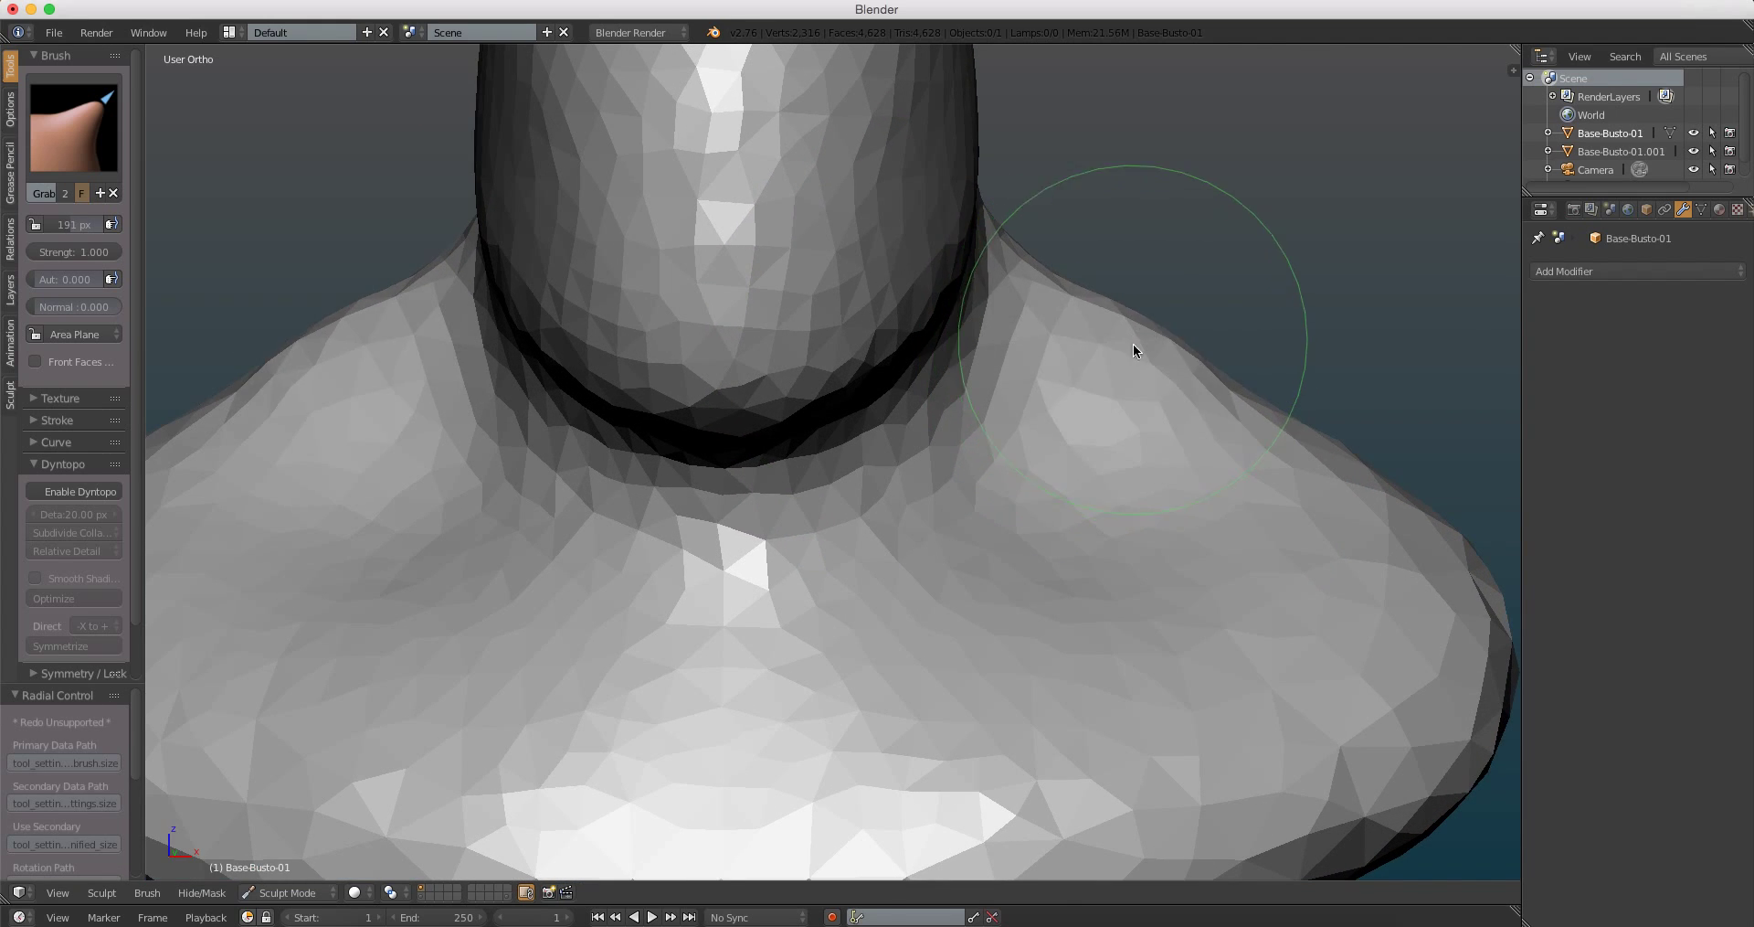
Step: Dent the shoulder surface with a Grab stroke, viewing the neck from the side
{"action": "mouse_move", "coordinate": [1133, 343]}
{"action": "middle_mouse_down"}
{"action": "mouse_move", "coordinate": [850, 424]}
{"action": "mouse_move", "coordinate": [913, 378]}
{"action": "middle_mouse_up"}
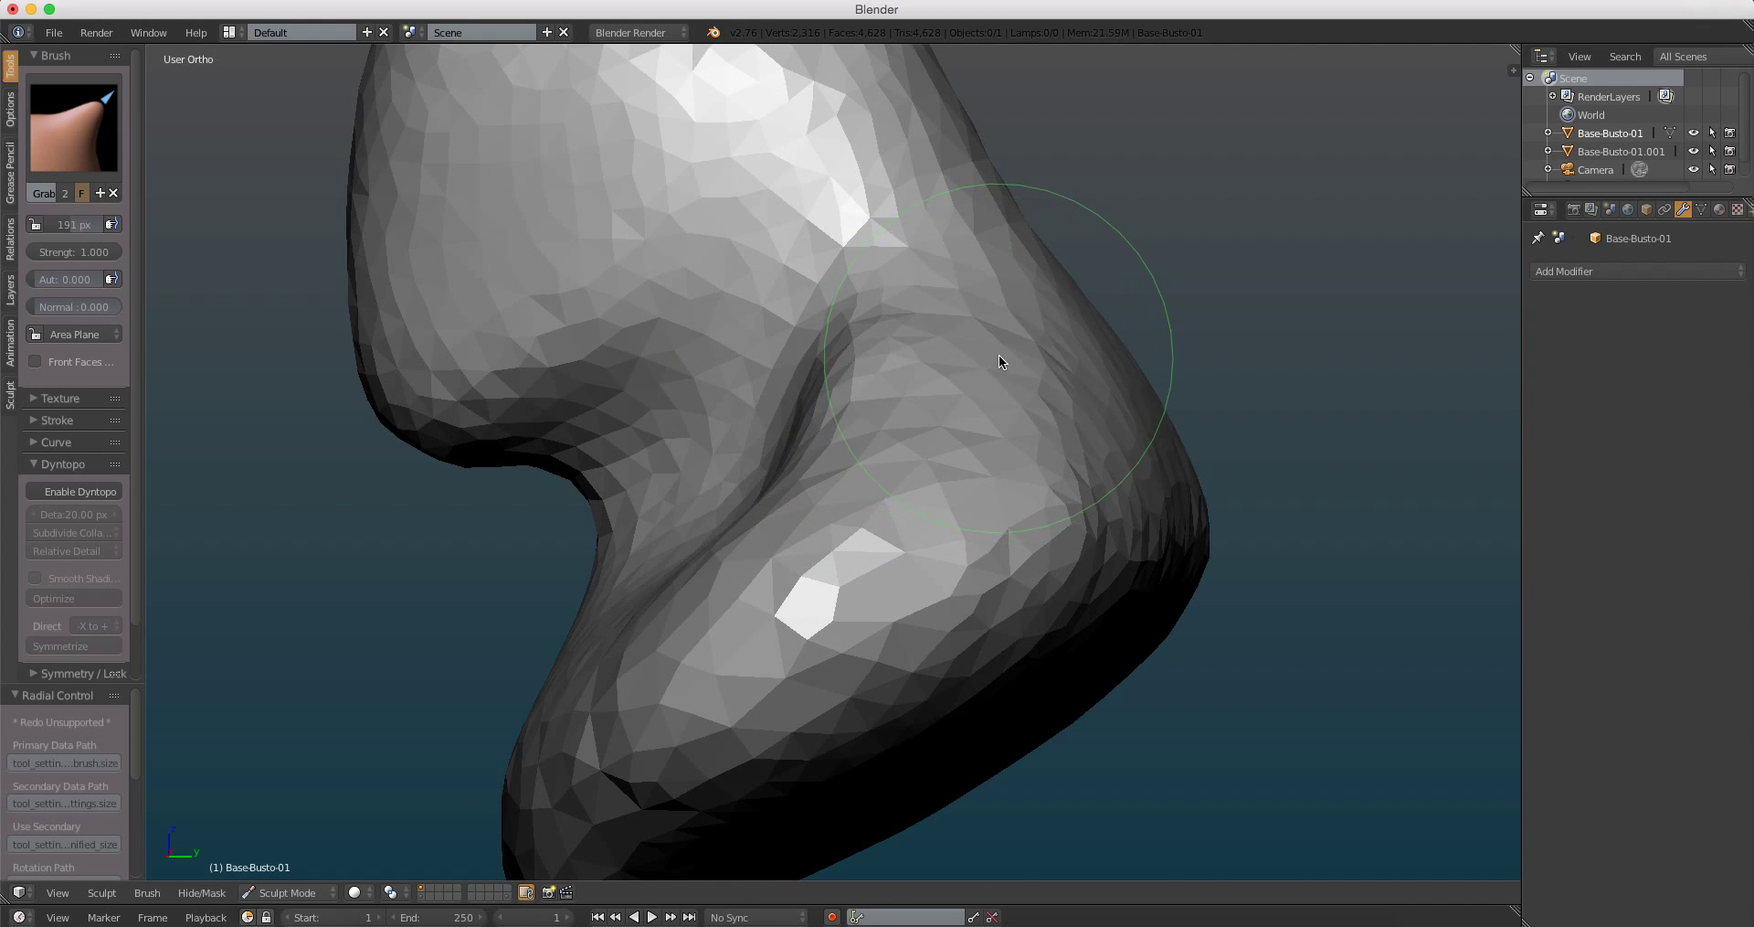
{"action": "middle_click_drag", "start_coordinate": [956, 297], "coordinate": [704, 375]}
{"action": "mouse_move", "coordinate": [778, 335]}
{"action": "middle_mouse_down"}
{"action": "mouse_move", "coordinate": [787, 298]}
{"action": "mouse_move", "coordinate": [1078, 331]}
{"action": "middle_mouse_up"}
{"action": "left_click_drag", "start_coordinate": [1079, 331], "coordinate": [1095, 338]}
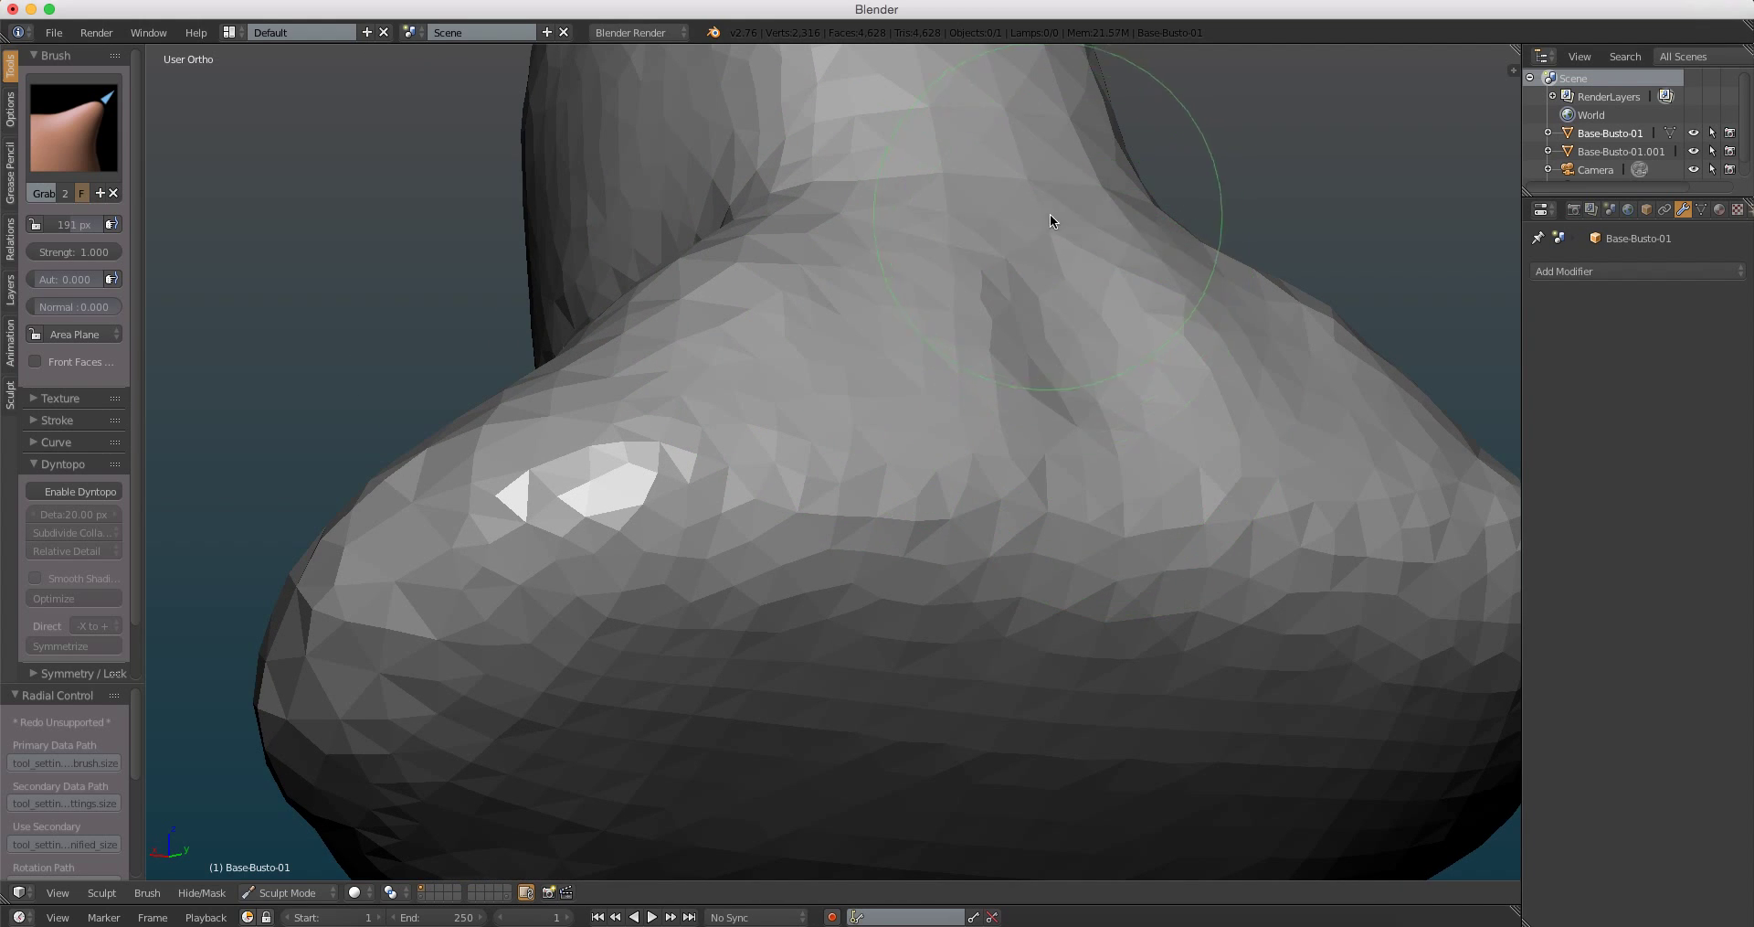
{"action": "mouse_move", "coordinate": [1050, 214]}
{"action": "middle_mouse_down"}
{"action": "mouse_move", "coordinate": [984, 327]}
{"action": "mouse_move", "coordinate": [744, 479]}
{"action": "mouse_move", "coordinate": [588, 509]}
{"action": "mouse_move", "coordinate": [634, 433]}
{"action": "mouse_move", "coordinate": [726, 362]}
{"action": "mouse_move", "coordinate": [690, 326]}
{"action": "mouse_move", "coordinate": [704, 329]}
{"action": "mouse_move", "coordinate": [677, 368]}
{"action": "mouse_move", "coordinate": [951, 326]}
{"action": "mouse_move", "coordinate": [1005, 338]}
{"action": "mouse_move", "coordinate": [951, 196]}
{"action": "mouse_move", "coordinate": [897, 172]}
{"action": "mouse_move", "coordinate": [834, 313]}
{"action": "mouse_move", "coordinate": [802, 235]}
{"action": "mouse_move", "coordinate": [841, 302]}
{"action": "middle_mouse_up"}
{"action": "scroll", "coordinate": [855, 199], "scroll_direction": "up", "scroll_amount": 3}
{"action": "mouse_move", "coordinate": [856, 200]}
{"action": "middle_mouse_down"}
{"action": "mouse_move", "coordinate": [825, 307]}
{"action": "mouse_move", "coordinate": [769, 250]}
{"action": "mouse_move", "coordinate": [720, 309]}
{"action": "mouse_move", "coordinate": [770, 346]}
{"action": "middle_mouse_up"}
{"action": "scroll", "coordinate": [750, 366], "scroll_direction": "up", "scroll_amount": 2}
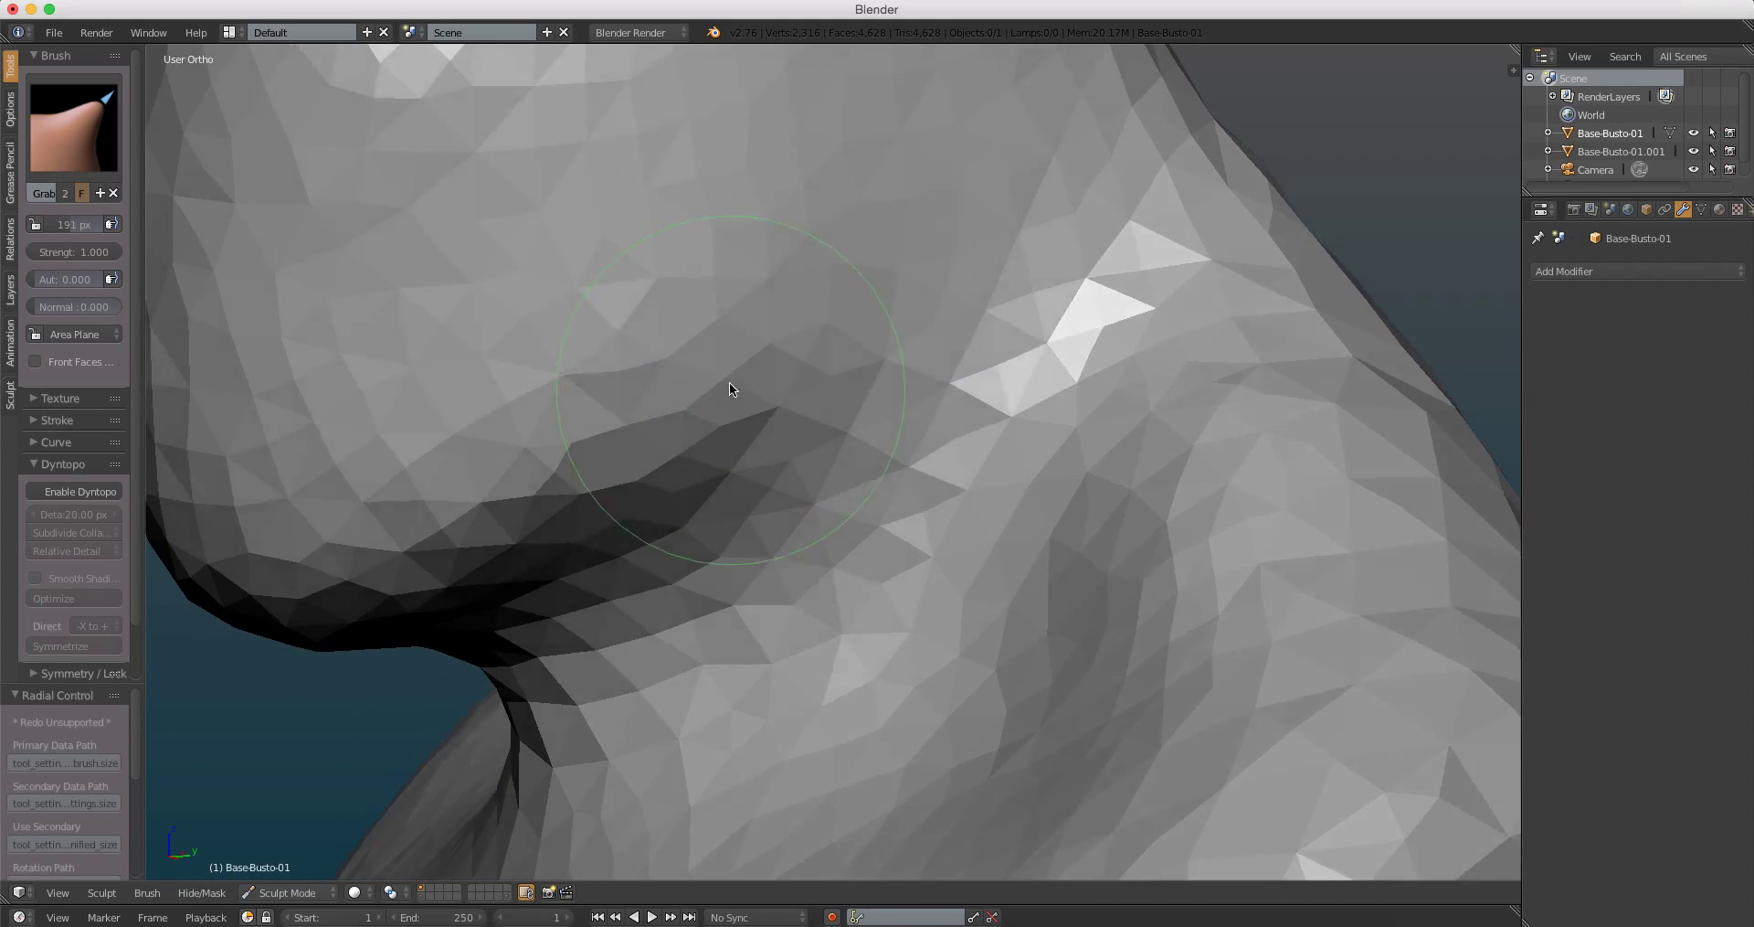
{"action": "scroll", "coordinate": [694, 448], "scroll_direction": "up", "scroll_amount": 2}
{"action": "scroll", "coordinate": [562, 550], "scroll_direction": "up", "scroll_amount": 1}
Step: Pull the mesh at the jaw crease down and to the left with Grab
{"action": "left_click_drag", "start_coordinate": [555, 555], "coordinate": [772, 430]}
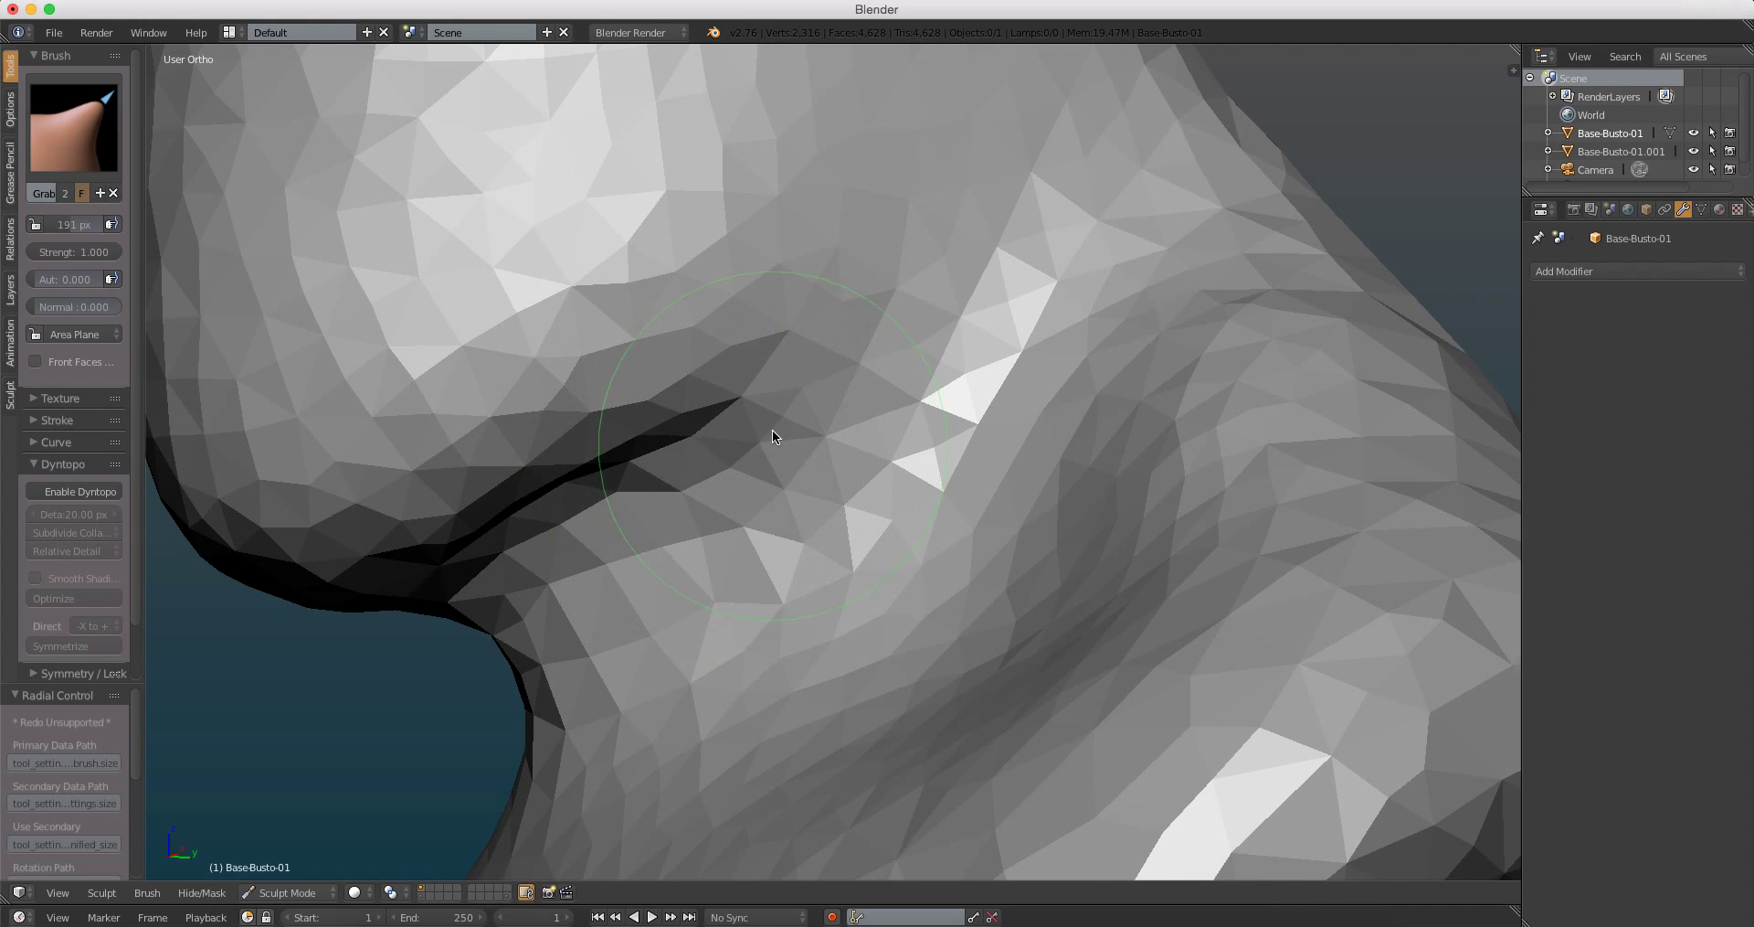
{"action": "mouse_move", "coordinate": [771, 430]}
{"action": "middle_mouse_down"}
{"action": "mouse_move", "coordinate": [806, 450]}
{"action": "mouse_move", "coordinate": [781, 332]}
{"action": "mouse_move", "coordinate": [818, 316]}
{"action": "middle_mouse_up"}
{"action": "mouse_move", "coordinate": [819, 317]}
{"action": "left_mouse_down"}
{"action": "mouse_move", "coordinate": [813, 340]}
{"action": "mouse_move", "coordinate": [725, 395]}
{"action": "mouse_move", "coordinate": [601, 448]}
{"action": "left_mouse_up"}
{"action": "middle_click_drag", "start_coordinate": [600, 448], "coordinate": [744, 399]}
{"action": "scroll", "coordinate": [744, 400], "scroll_direction": "down", "scroll_amount": 2}
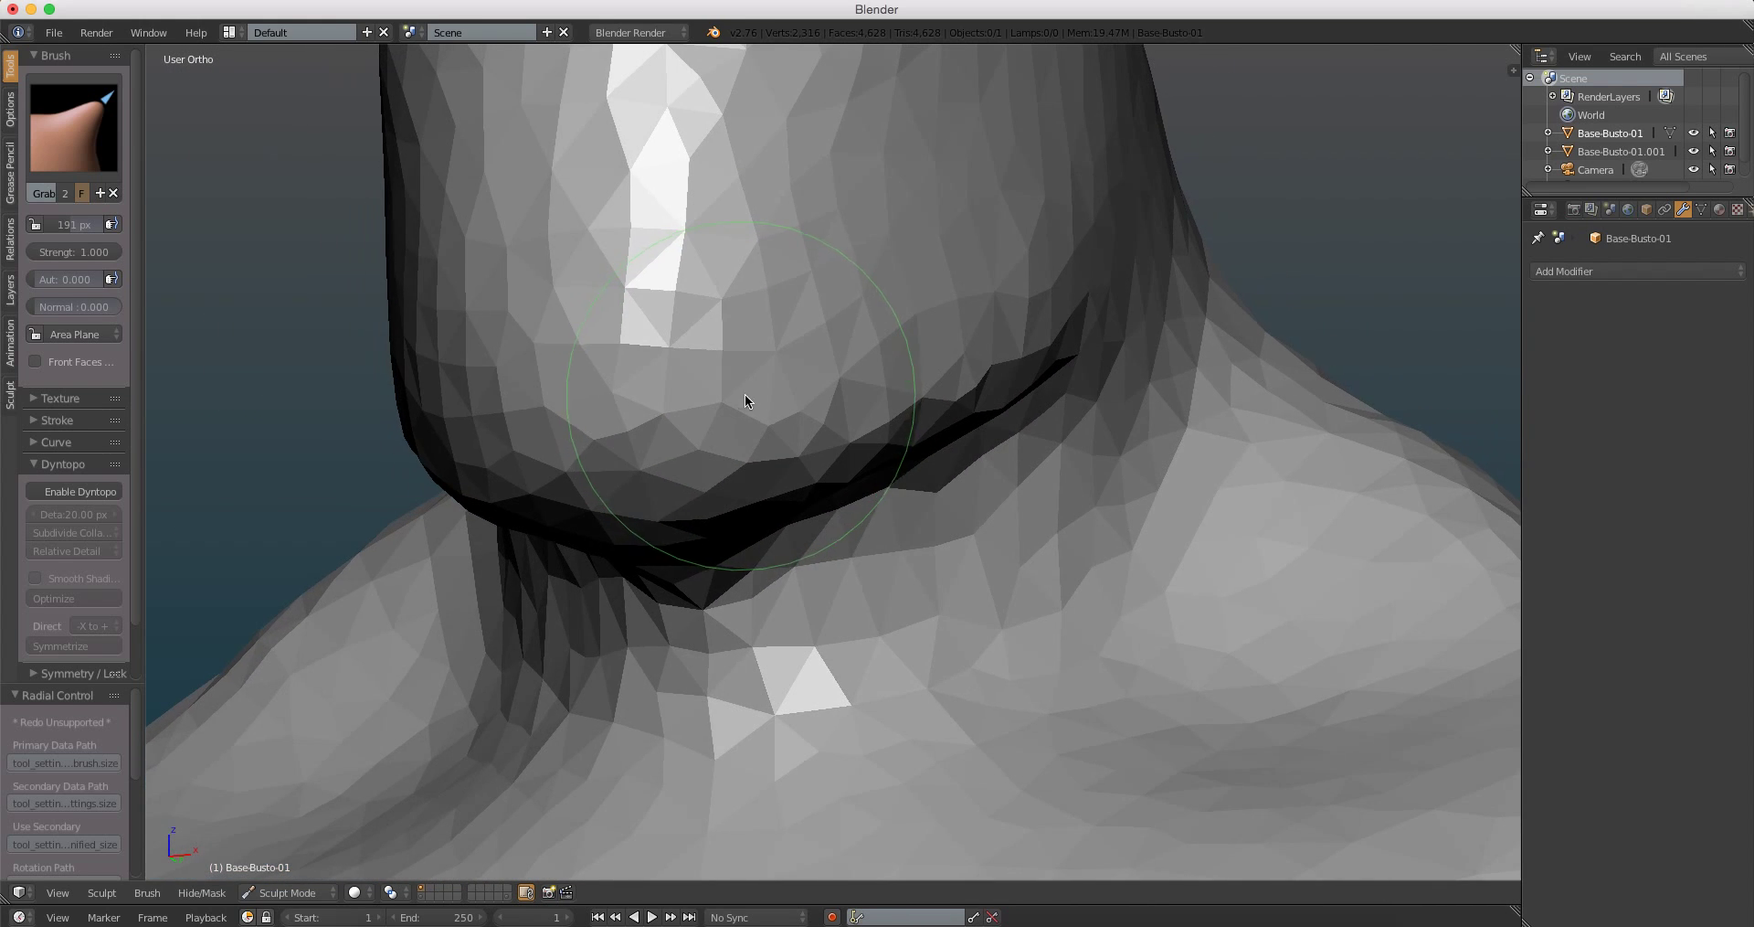
{"action": "scroll", "coordinate": [978, 286], "scroll_direction": "down", "scroll_amount": 1}
{"action": "scroll", "coordinate": [885, 384], "scroll_direction": "down", "scroll_amount": 2}
Step: Drag the jaw crease upward into a long vertical fold and pull it further
{"action": "mouse_move", "coordinate": [885, 383]}
{"action": "middle_mouse_down"}
{"action": "mouse_move", "coordinate": [1010, 391]}
{"action": "mouse_move", "coordinate": [837, 336]}
{"action": "middle_mouse_up"}
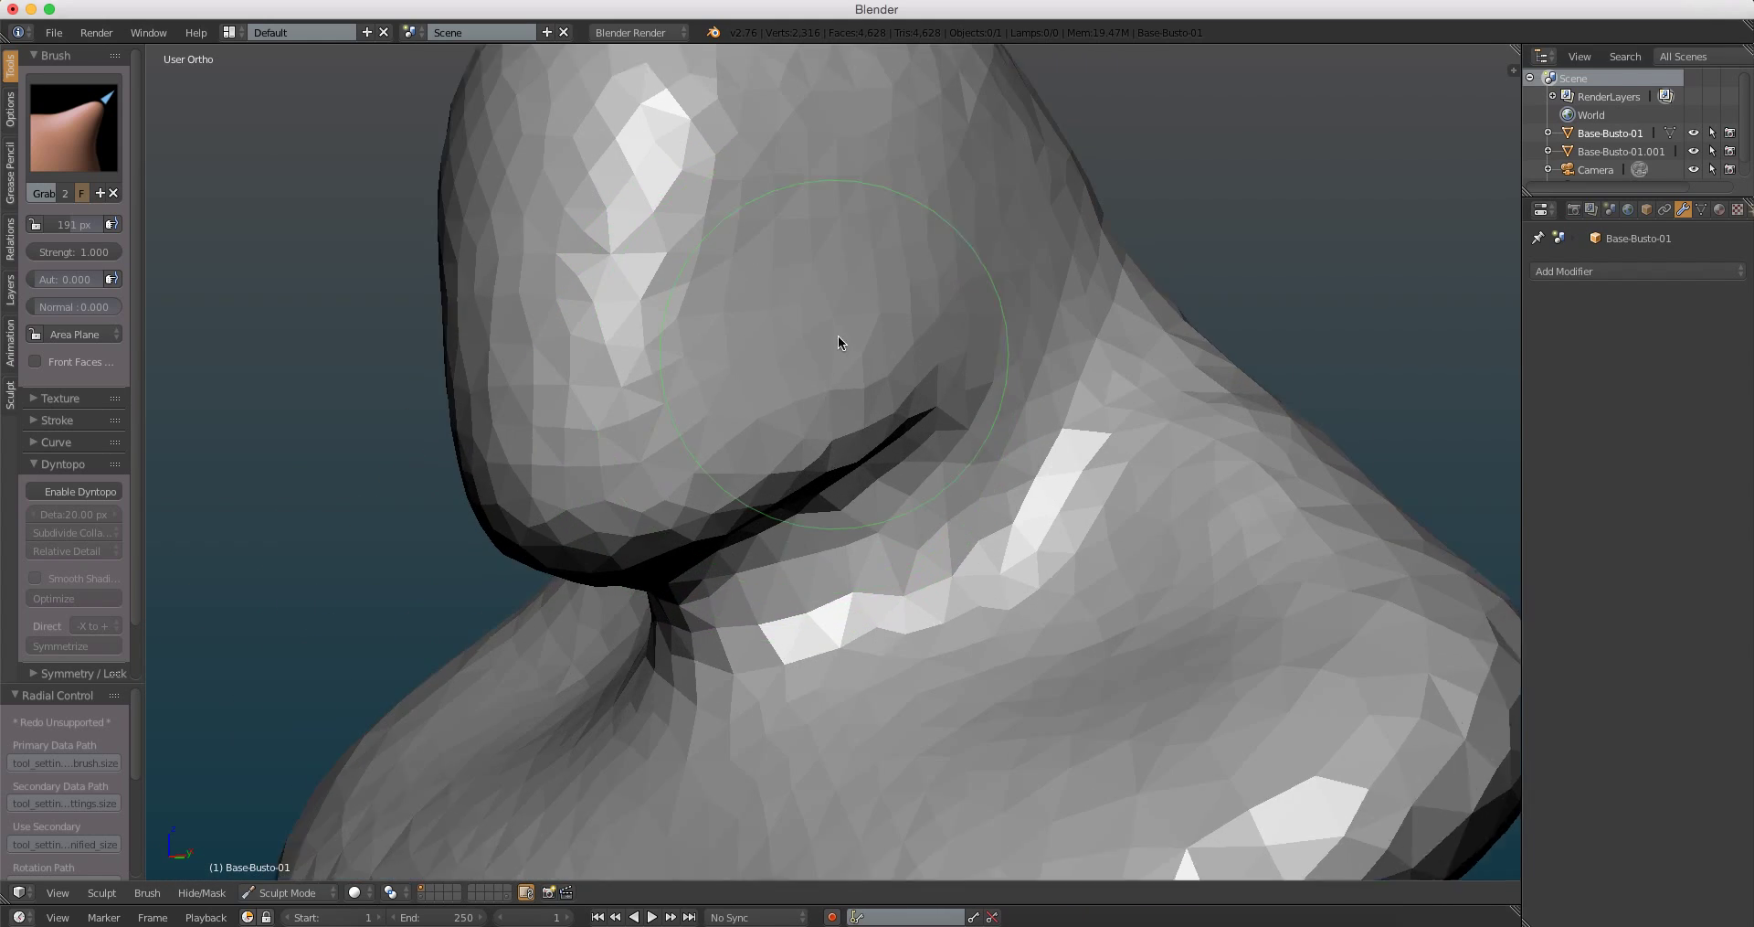
{"action": "scroll", "coordinate": [858, 409], "scroll_direction": "up", "scroll_amount": 1}
{"action": "scroll", "coordinate": [922, 360], "scroll_direction": "up", "scroll_amount": 2}
{"action": "scroll", "coordinate": [914, 377], "scroll_direction": "up", "scroll_amount": 2}
{"action": "mouse_move", "coordinate": [915, 384]}
{"action": "left_mouse_down"}
{"action": "mouse_move", "coordinate": [905, 432]}
{"action": "mouse_move", "coordinate": [929, 195]}
{"action": "left_mouse_up"}
{"action": "middle_click_drag", "start_coordinate": [886, 335], "coordinate": [975, 372]}
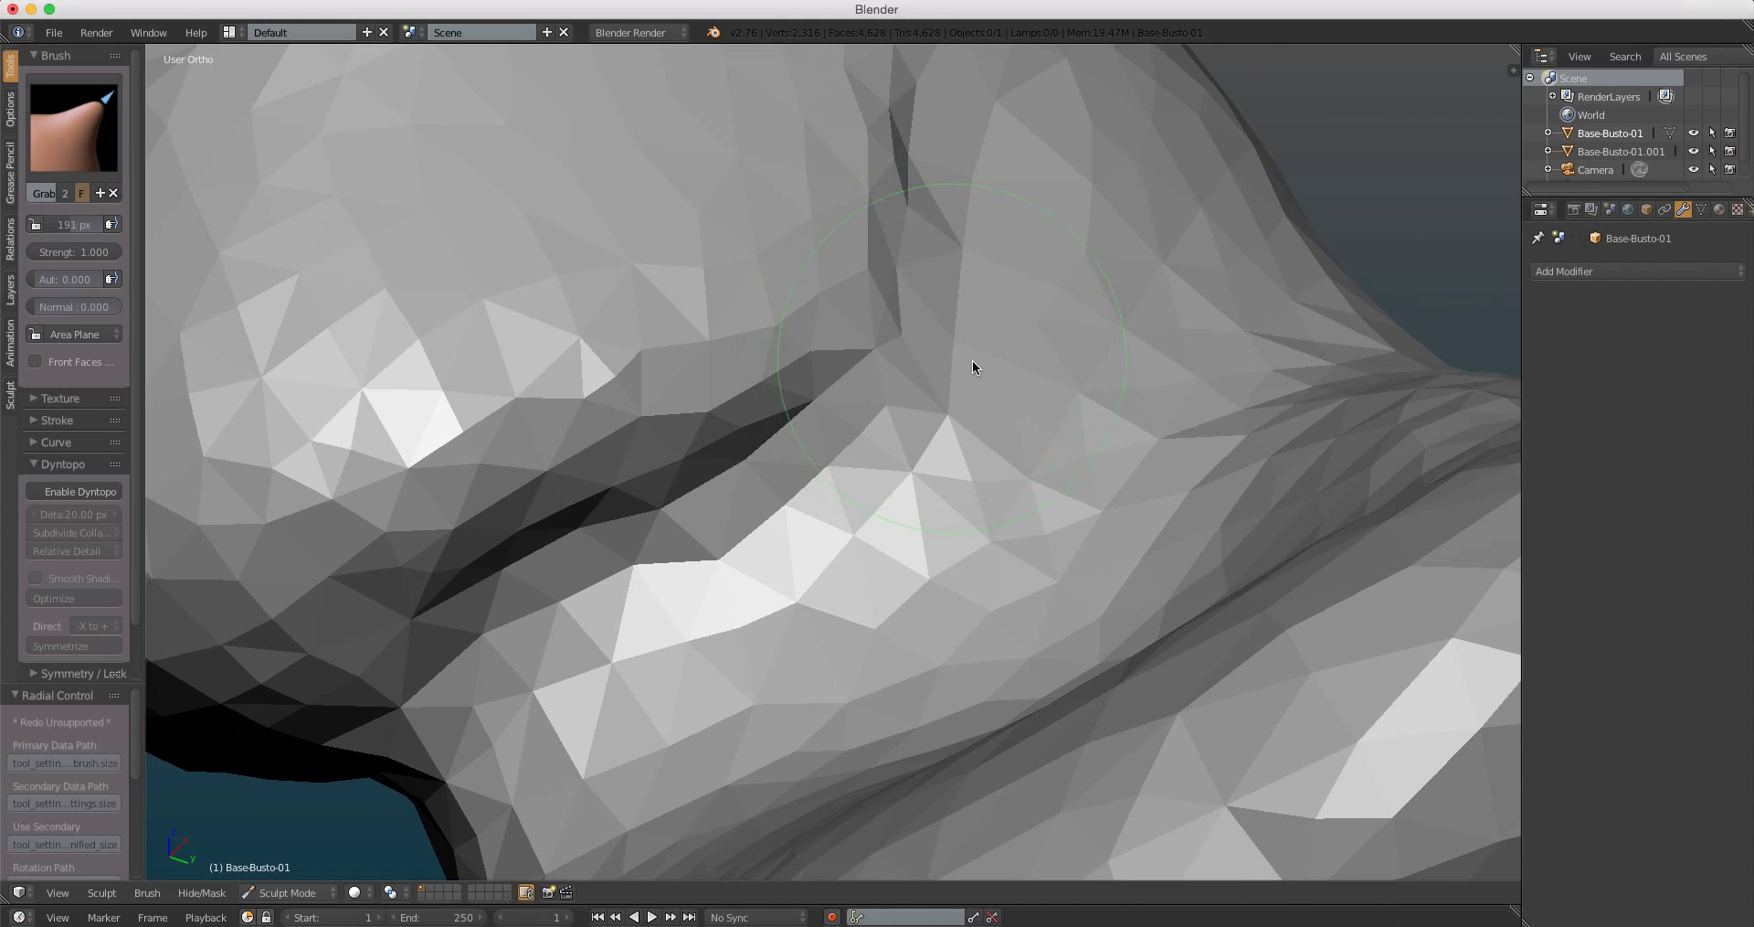
{"action": "mouse_move", "coordinate": [975, 372]}
{"action": "left_mouse_down"}
{"action": "mouse_move", "coordinate": [838, 458]}
{"action": "mouse_move", "coordinate": [763, 430]}
{"action": "left_mouse_up"}
Step: Deepen the crease under the jaw with more Grab pulls from closer angles
{"action": "scroll", "coordinate": [764, 425], "scroll_direction": "down", "scroll_amount": 5}
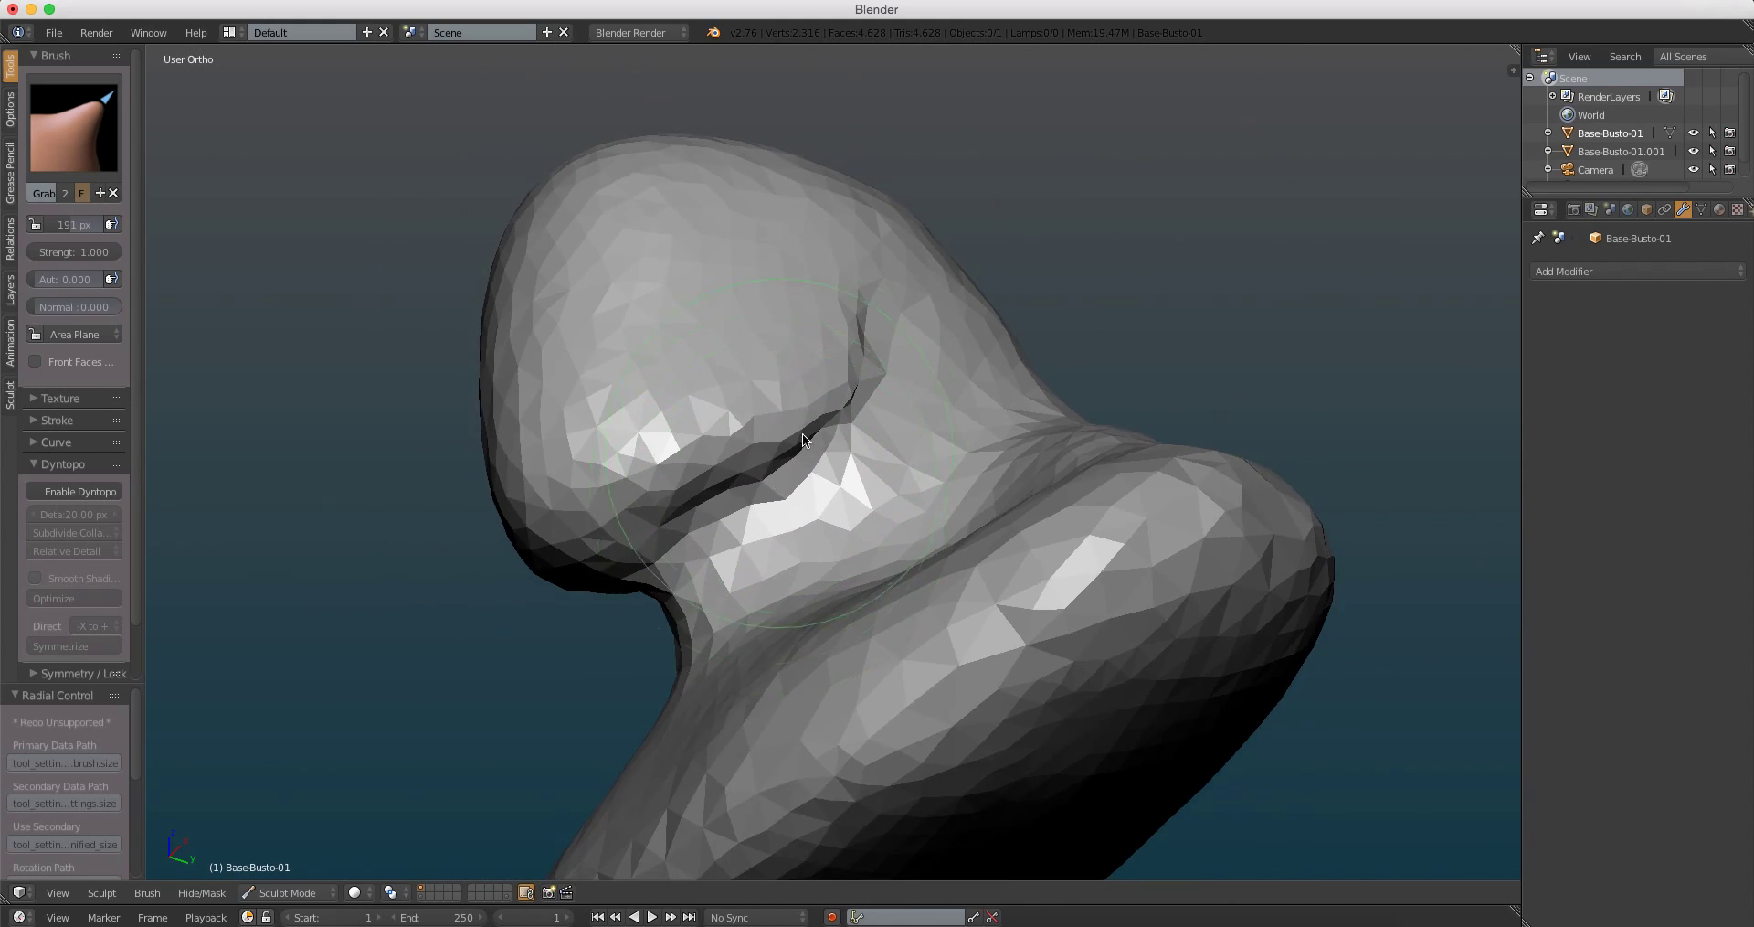
{"action": "middle_click_drag", "start_coordinate": [802, 434], "coordinate": [660, 552]}
{"action": "scroll", "coordinate": [786, 420], "scroll_direction": "up", "scroll_amount": 3}
{"action": "scroll", "coordinate": [831, 413], "scroll_direction": "up", "scroll_amount": 2}
{"action": "mouse_move", "coordinate": [830, 418]}
{"action": "left_mouse_down"}
{"action": "mouse_move", "coordinate": [862, 451]}
{"action": "mouse_move", "coordinate": [831, 435]}
{"action": "left_mouse_up"}
{"action": "mouse_move", "coordinate": [831, 435]}
{"action": "middle_mouse_down"}
{"action": "mouse_move", "coordinate": [783, 408]}
{"action": "mouse_move", "coordinate": [798, 460]}
{"action": "mouse_move", "coordinate": [780, 424]}
{"action": "middle_mouse_up"}
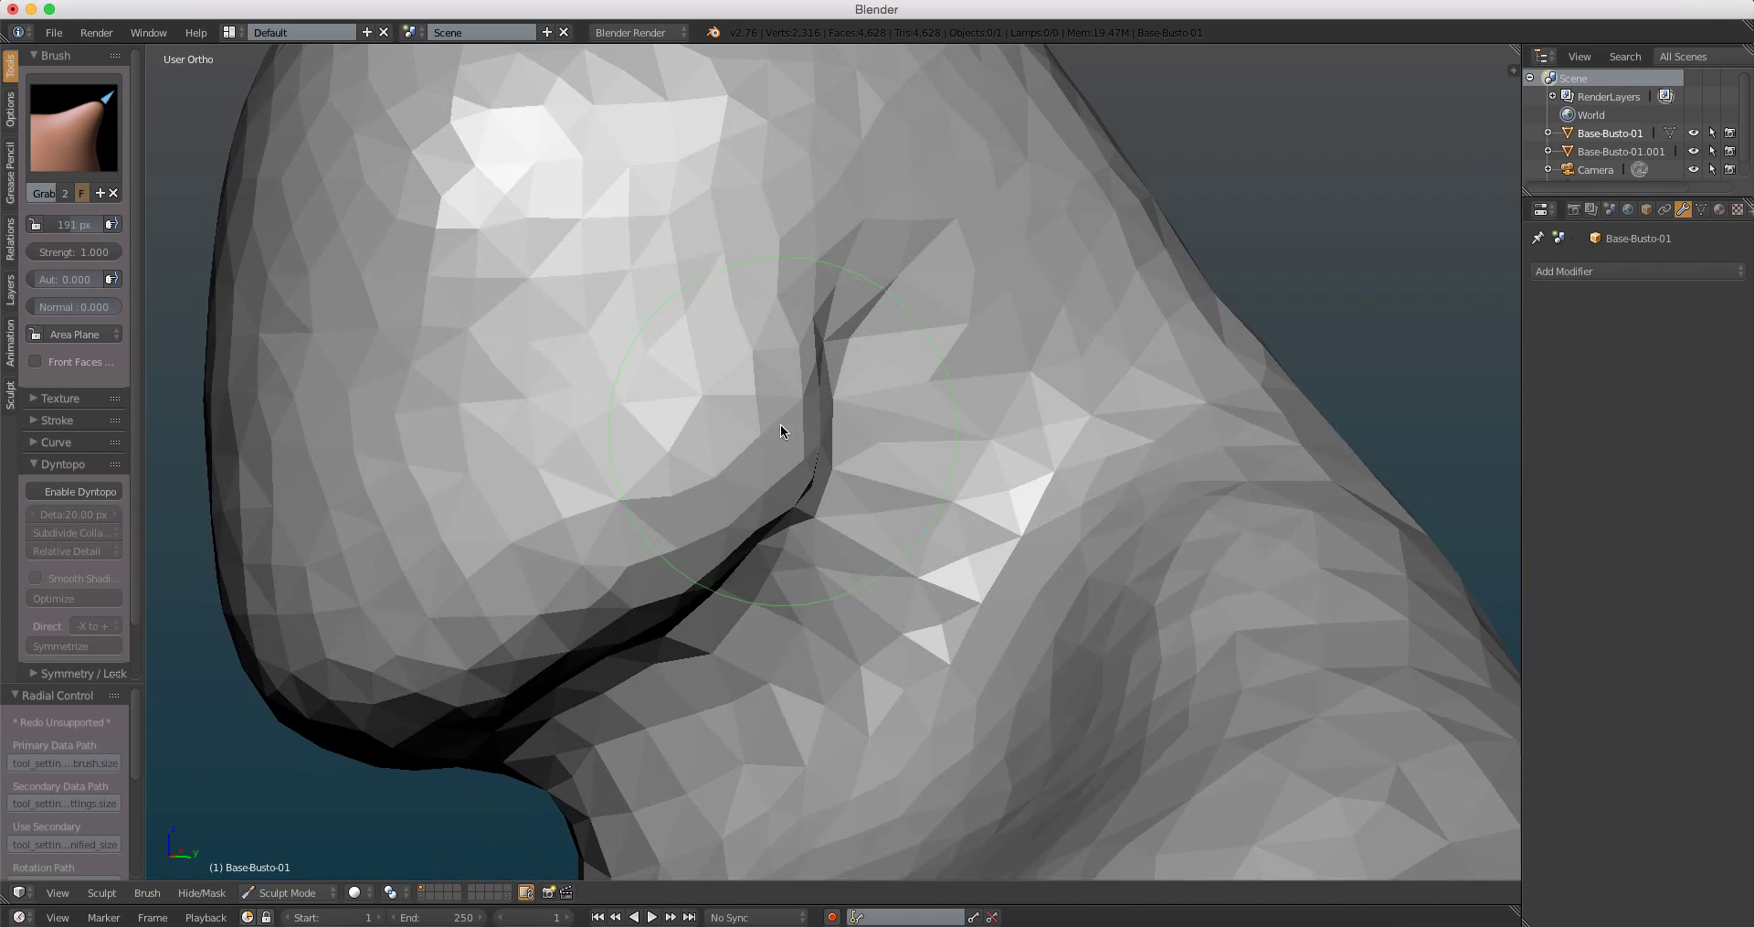
{"action": "scroll", "coordinate": [781, 424], "scroll_direction": "up", "scroll_amount": 2}
{"action": "left_click_drag", "start_coordinate": [737, 404], "coordinate": [645, 496]}
{"action": "scroll", "coordinate": [644, 495], "scroll_direction": "up", "scroll_amount": 2}
{"action": "scroll", "coordinate": [617, 484], "scroll_direction": "down", "scroll_amount": 4}
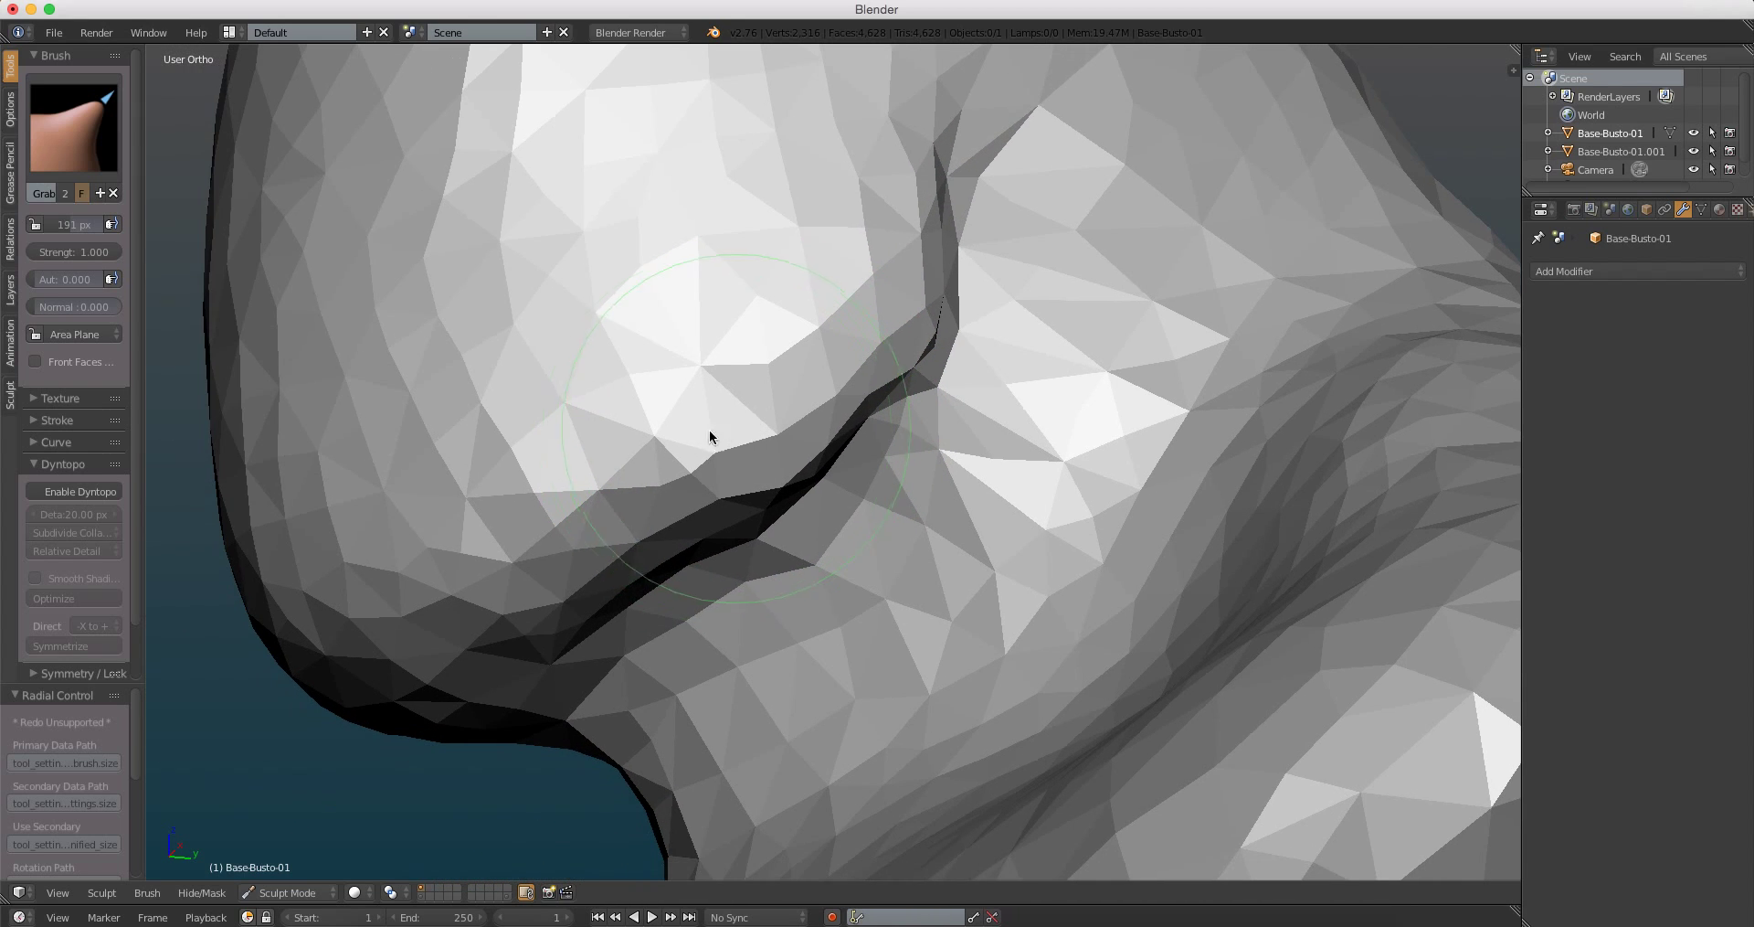
{"action": "left_click_drag", "start_coordinate": [709, 439], "coordinate": [485, 548]}
{"action": "scroll", "coordinate": [578, 502], "scroll_direction": "down", "scroll_amount": 1}
Step: Orbit around the head and neck and check the bust in front orthographic view
{"action": "mouse_move", "coordinate": [578, 500]}
{"action": "middle_mouse_down"}
{"action": "mouse_move", "coordinate": [803, 381]}
{"action": "mouse_move", "coordinate": [814, 462]}
{"action": "middle_mouse_up"}
{"action": "scroll", "coordinate": [940, 509], "scroll_direction": "up", "scroll_amount": 2}
{"action": "scroll", "coordinate": [921, 395], "scroll_direction": "up", "scroll_amount": 2}
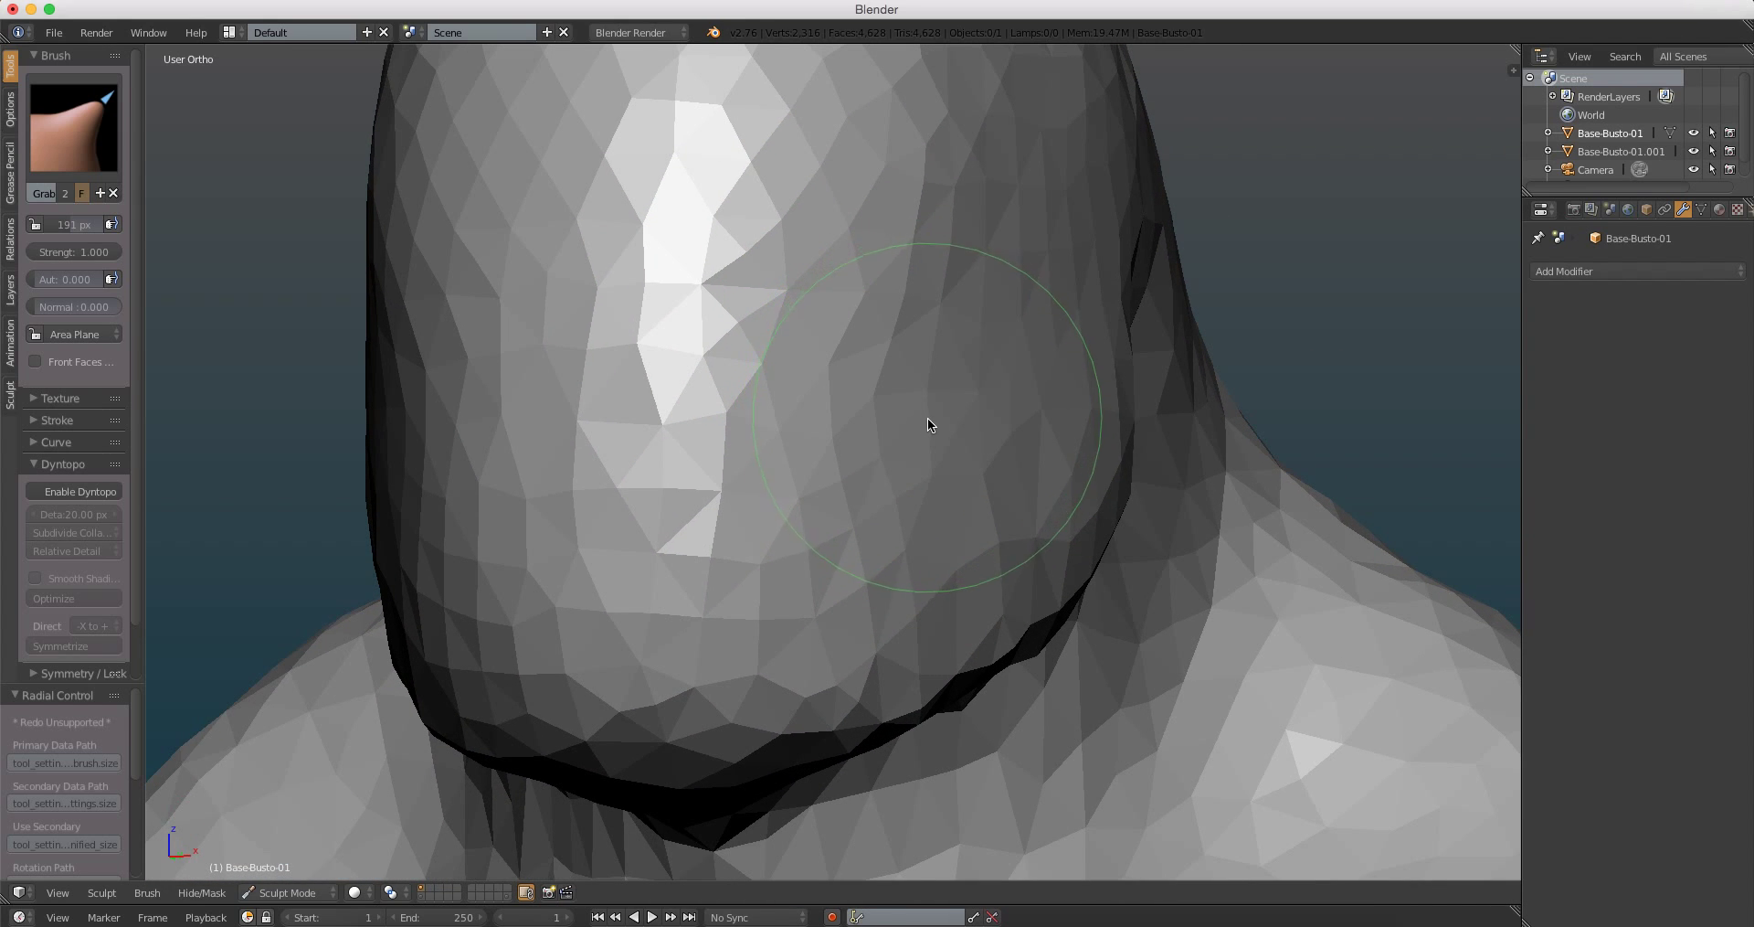
{"action": "middle_click_drag", "start_coordinate": [929, 418], "coordinate": [962, 519]}
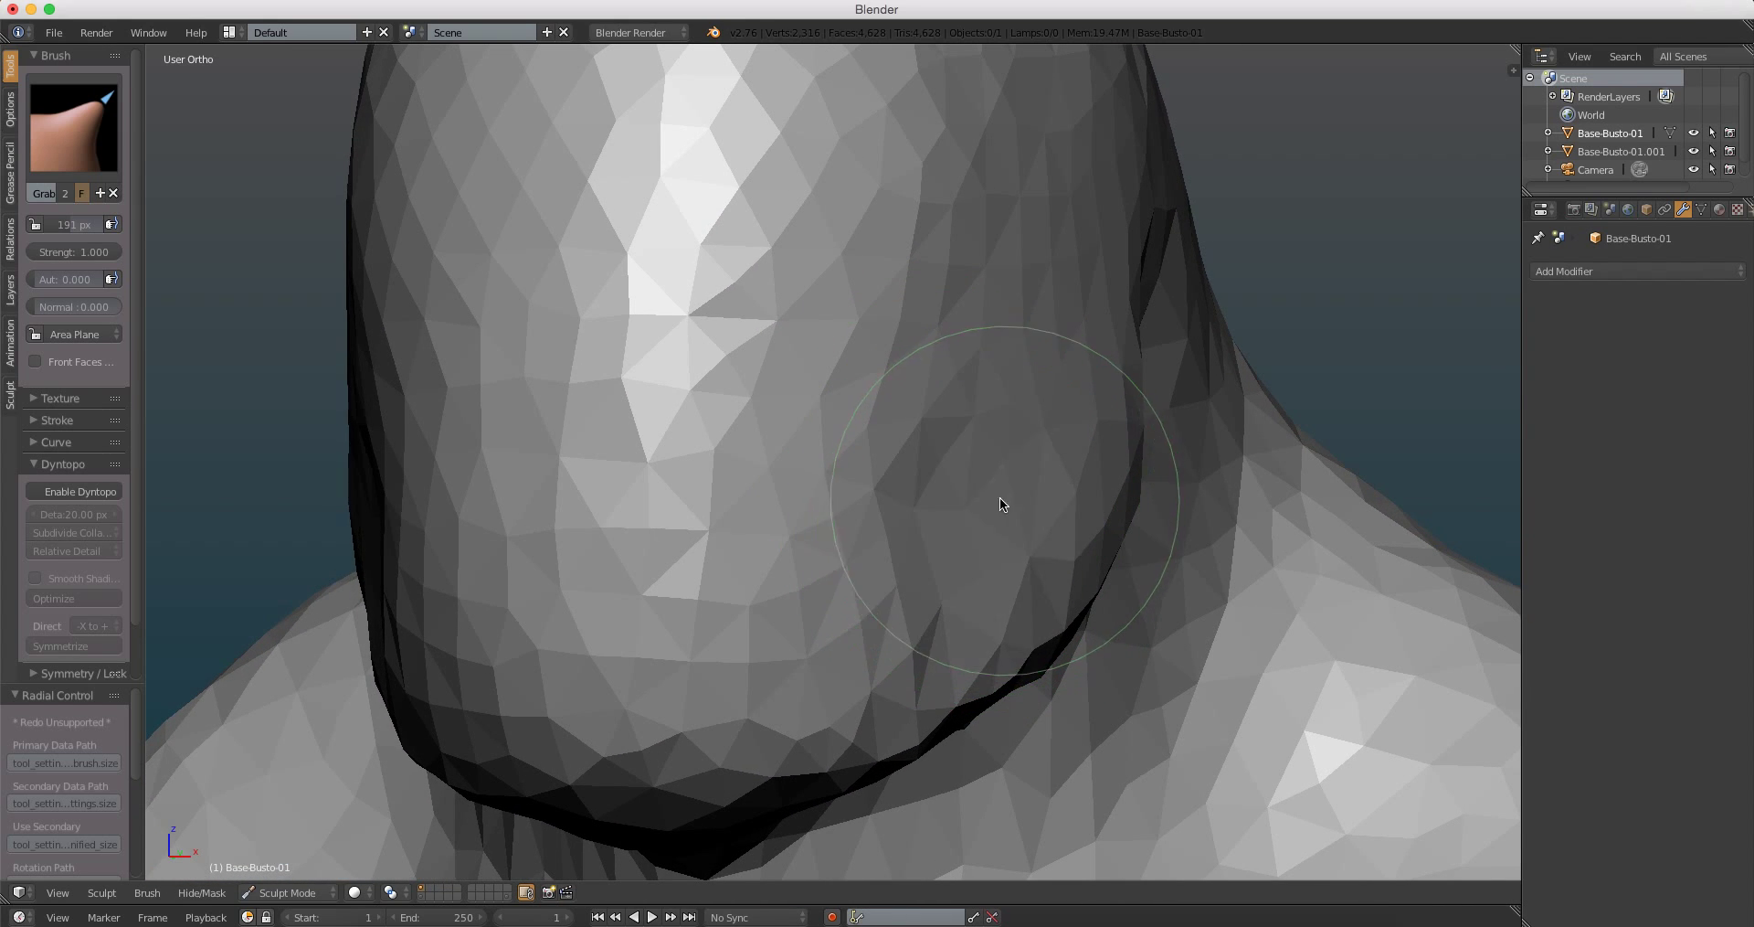
{"action": "middle_click_drag", "start_coordinate": [963, 342], "coordinate": [930, 380]}
{"action": "scroll", "coordinate": [930, 380], "scroll_direction": "down", "scroll_amount": 2}
{"action": "scroll", "coordinate": [930, 381], "scroll_direction": "down", "scroll_amount": 2}
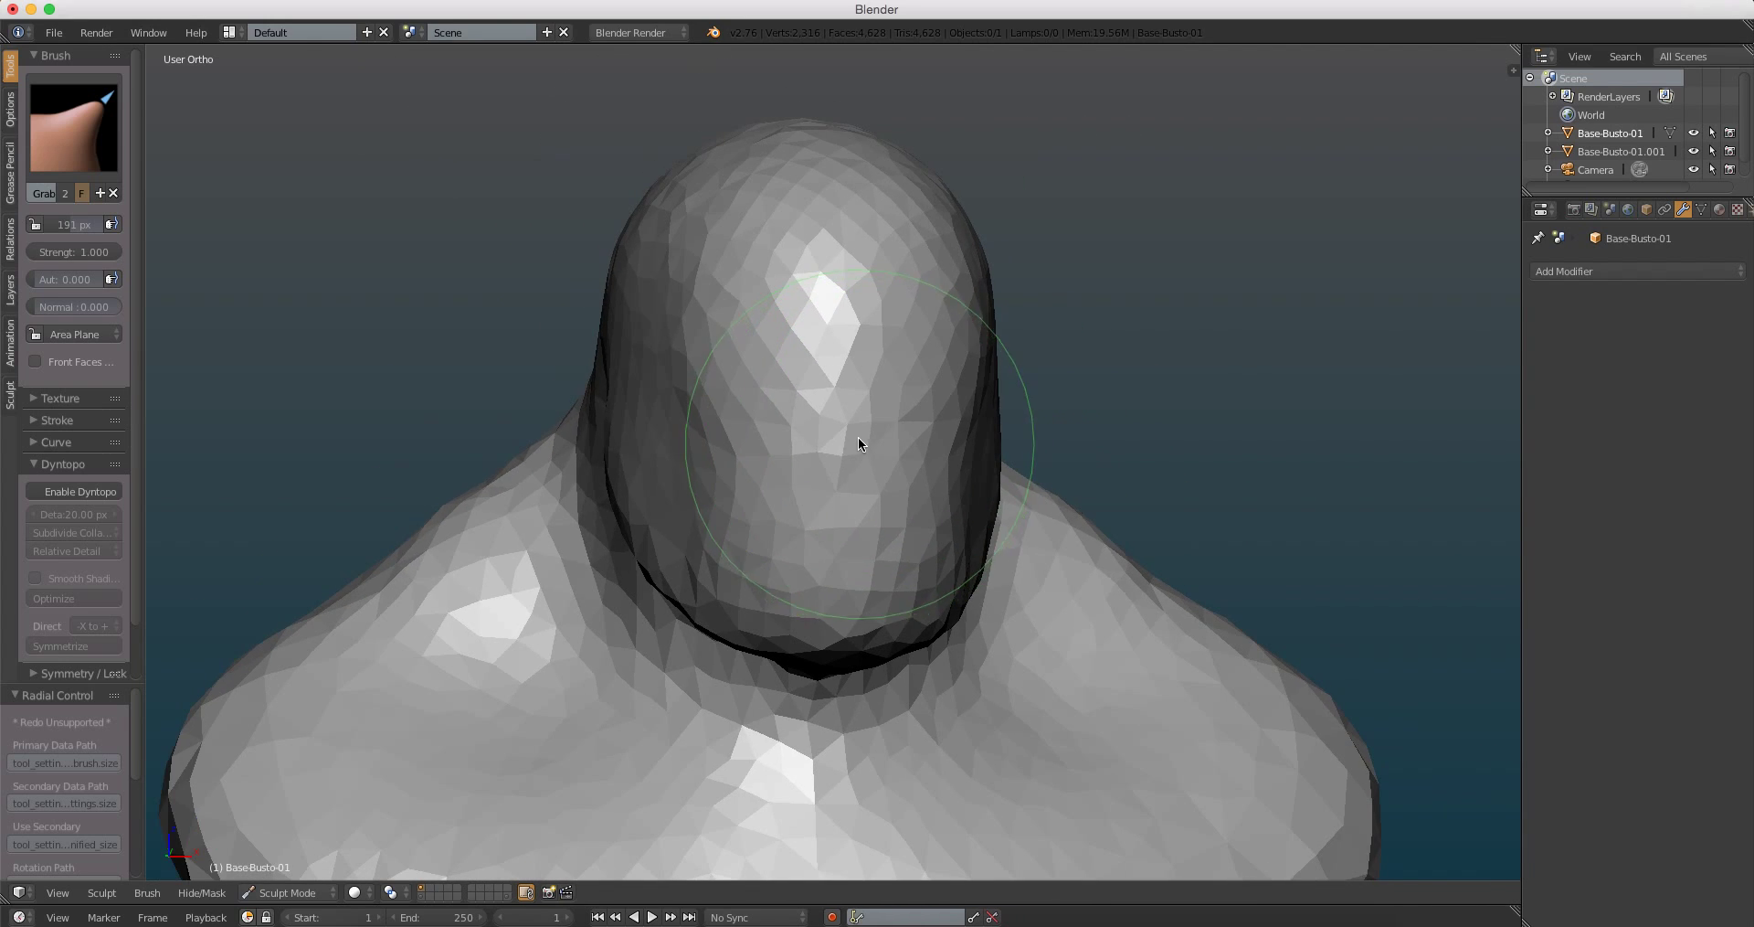
{"action": "key", "text": "KP_1"}
{"action": "scroll", "coordinate": [846, 486], "scroll_direction": "down", "scroll_amount": 1}
{"action": "scroll", "coordinate": [939, 501], "scroll_direction": "down", "scroll_amount": 1}
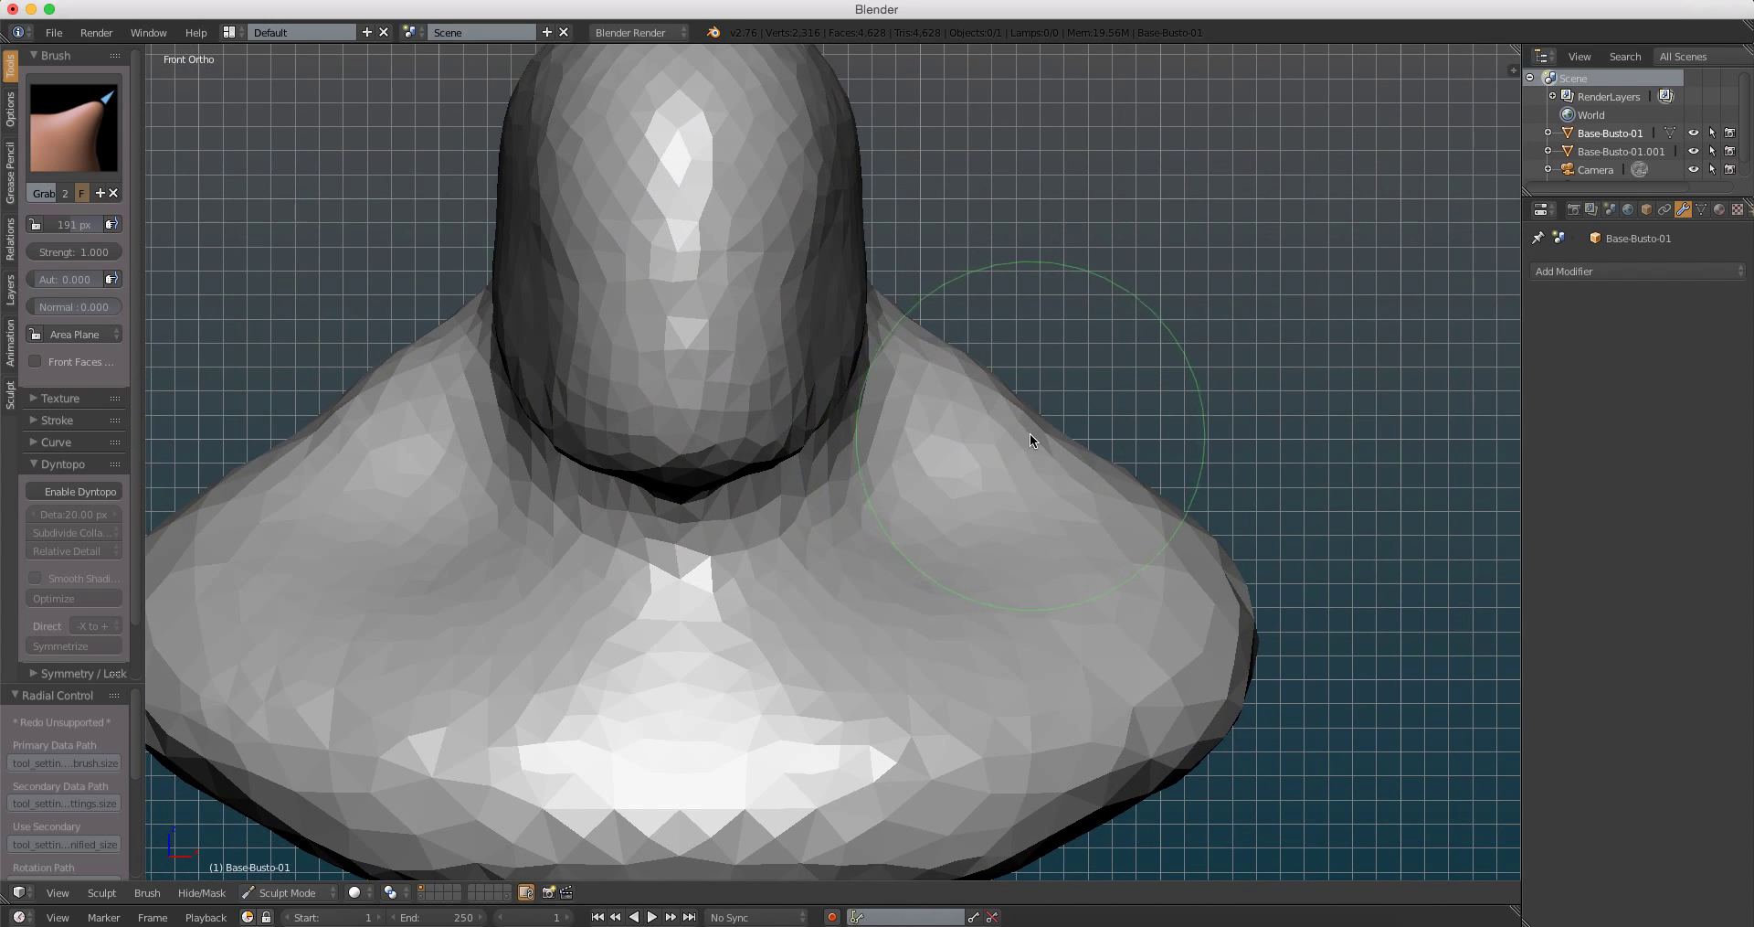
{"action": "scroll", "coordinate": [1011, 393], "scroll_direction": "up", "scroll_amount": 2}
{"action": "mouse_move", "coordinate": [1027, 420]}
{"action": "middle_mouse_down"}
{"action": "mouse_move", "coordinate": [1015, 402]}
{"action": "mouse_move", "coordinate": [1093, 575]}
{"action": "mouse_move", "coordinate": [1012, 472]}
{"action": "mouse_move", "coordinate": [1265, 388]}
{"action": "mouse_move", "coordinate": [1044, 501]}
{"action": "middle_mouse_up"}
Step: Orbit around the shoulder and neck to line up the lower shoulder edge
{"action": "middle_click_drag", "start_coordinate": [924, 595], "coordinate": [1051, 721]}
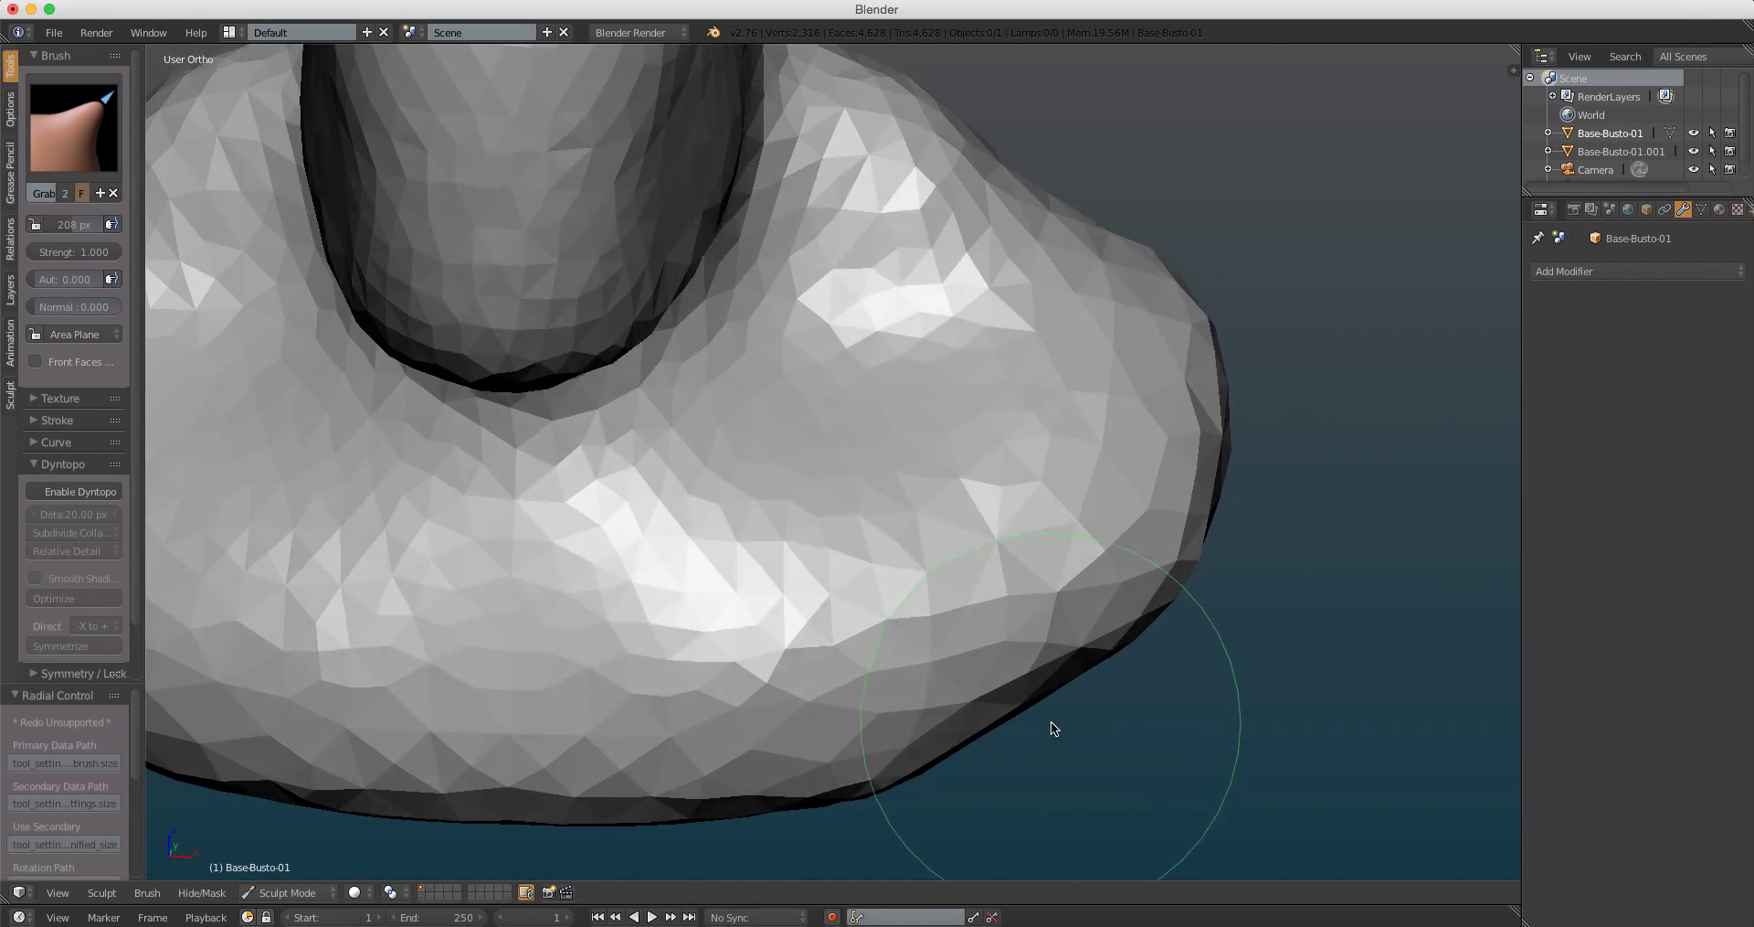
{"action": "mouse_move", "coordinate": [972, 576]}
{"action": "middle_mouse_down"}
{"action": "mouse_move", "coordinate": [907, 453]}
{"action": "mouse_move", "coordinate": [912, 497]}
{"action": "mouse_move", "coordinate": [903, 486]}
{"action": "mouse_move", "coordinate": [892, 448]}
{"action": "mouse_move", "coordinate": [929, 494]}
{"action": "mouse_move", "coordinate": [877, 486]}
{"action": "middle_mouse_up"}
{"action": "mouse_move", "coordinate": [852, 387]}
{"action": "middle_mouse_down"}
{"action": "mouse_move", "coordinate": [1170, 453]}
{"action": "mouse_move", "coordinate": [1077, 450]}
{"action": "mouse_move", "coordinate": [1144, 459]}
{"action": "middle_mouse_up"}
{"action": "mouse_move", "coordinate": [1122, 403]}
{"action": "middle_mouse_down"}
{"action": "mouse_move", "coordinate": [1006, 399]}
{"action": "mouse_move", "coordinate": [987, 485]}
{"action": "mouse_move", "coordinate": [950, 482]}
{"action": "mouse_move", "coordinate": [1033, 389]}
{"action": "mouse_move", "coordinate": [1062, 422]}
{"action": "mouse_move", "coordinate": [985, 381]}
{"action": "mouse_move", "coordinate": [1005, 329]}
{"action": "mouse_move", "coordinate": [923, 394]}
{"action": "mouse_move", "coordinate": [974, 354]}
{"action": "mouse_move", "coordinate": [962, 331]}
{"action": "mouse_move", "coordinate": [1214, 203]}
{"action": "mouse_move", "coordinate": [1214, 299]}
{"action": "mouse_move", "coordinate": [913, 431]}
{"action": "mouse_move", "coordinate": [853, 528]}
{"action": "mouse_move", "coordinate": [912, 465]}
{"action": "mouse_move", "coordinate": [990, 519]}
{"action": "mouse_move", "coordinate": [967, 524]}
{"action": "mouse_move", "coordinate": [959, 489]}
{"action": "mouse_move", "coordinate": [853, 611]}
{"action": "middle_mouse_up"}
{"action": "scroll", "coordinate": [1216, 227], "scroll_direction": "down", "scroll_amount": 3}
{"action": "mouse_move", "coordinate": [1065, 559]}
{"action": "middle_mouse_down"}
{"action": "mouse_move", "coordinate": [1152, 536]}
{"action": "mouse_move", "coordinate": [1112, 502]}
{"action": "mouse_move", "coordinate": [1124, 463]}
{"action": "mouse_move", "coordinate": [1015, 381]}
{"action": "mouse_move", "coordinate": [667, 575]}
{"action": "mouse_move", "coordinate": [740, 443]}
{"action": "mouse_move", "coordinate": [643, 536]}
{"action": "middle_mouse_up"}
Step: Grab a raised ridge and a deeper fold into the bust's lower shoulder edge
{"action": "left_click_drag", "start_coordinate": [688, 381], "coordinate": [801, 408]}
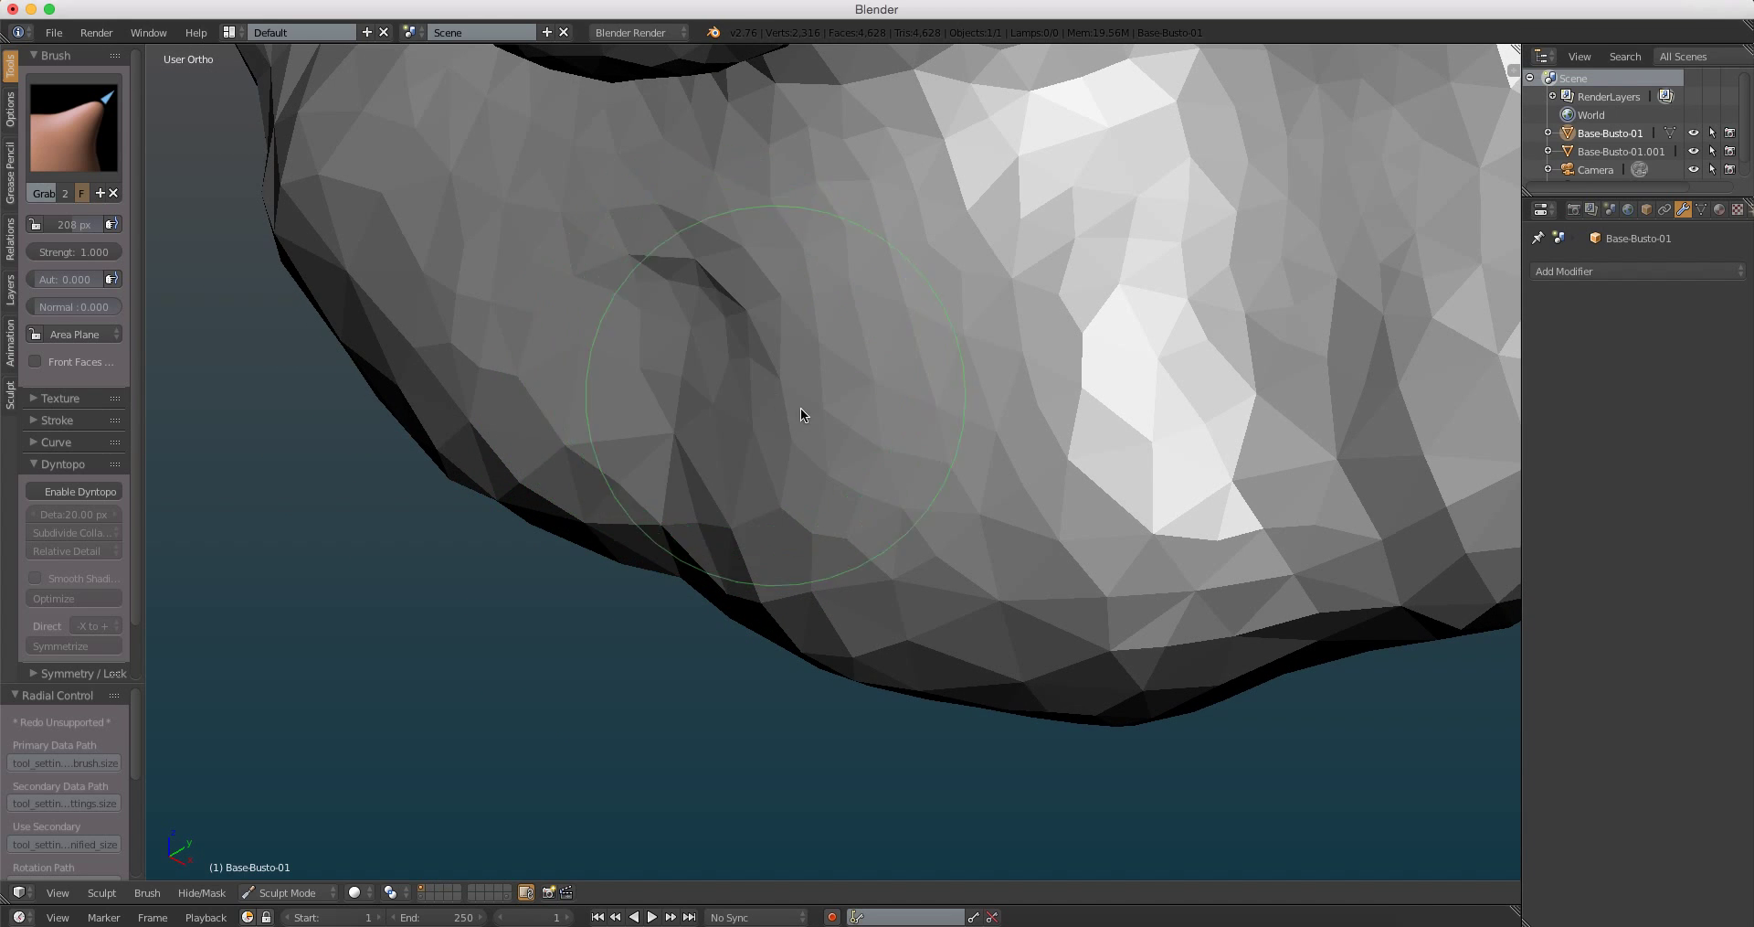
{"action": "middle_click_drag", "start_coordinate": [800, 407], "coordinate": [817, 475]}
{"action": "left_click_drag", "start_coordinate": [817, 474], "coordinate": [823, 352]}
{"action": "scroll", "coordinate": [842, 353], "scroll_direction": "up", "scroll_amount": 2}
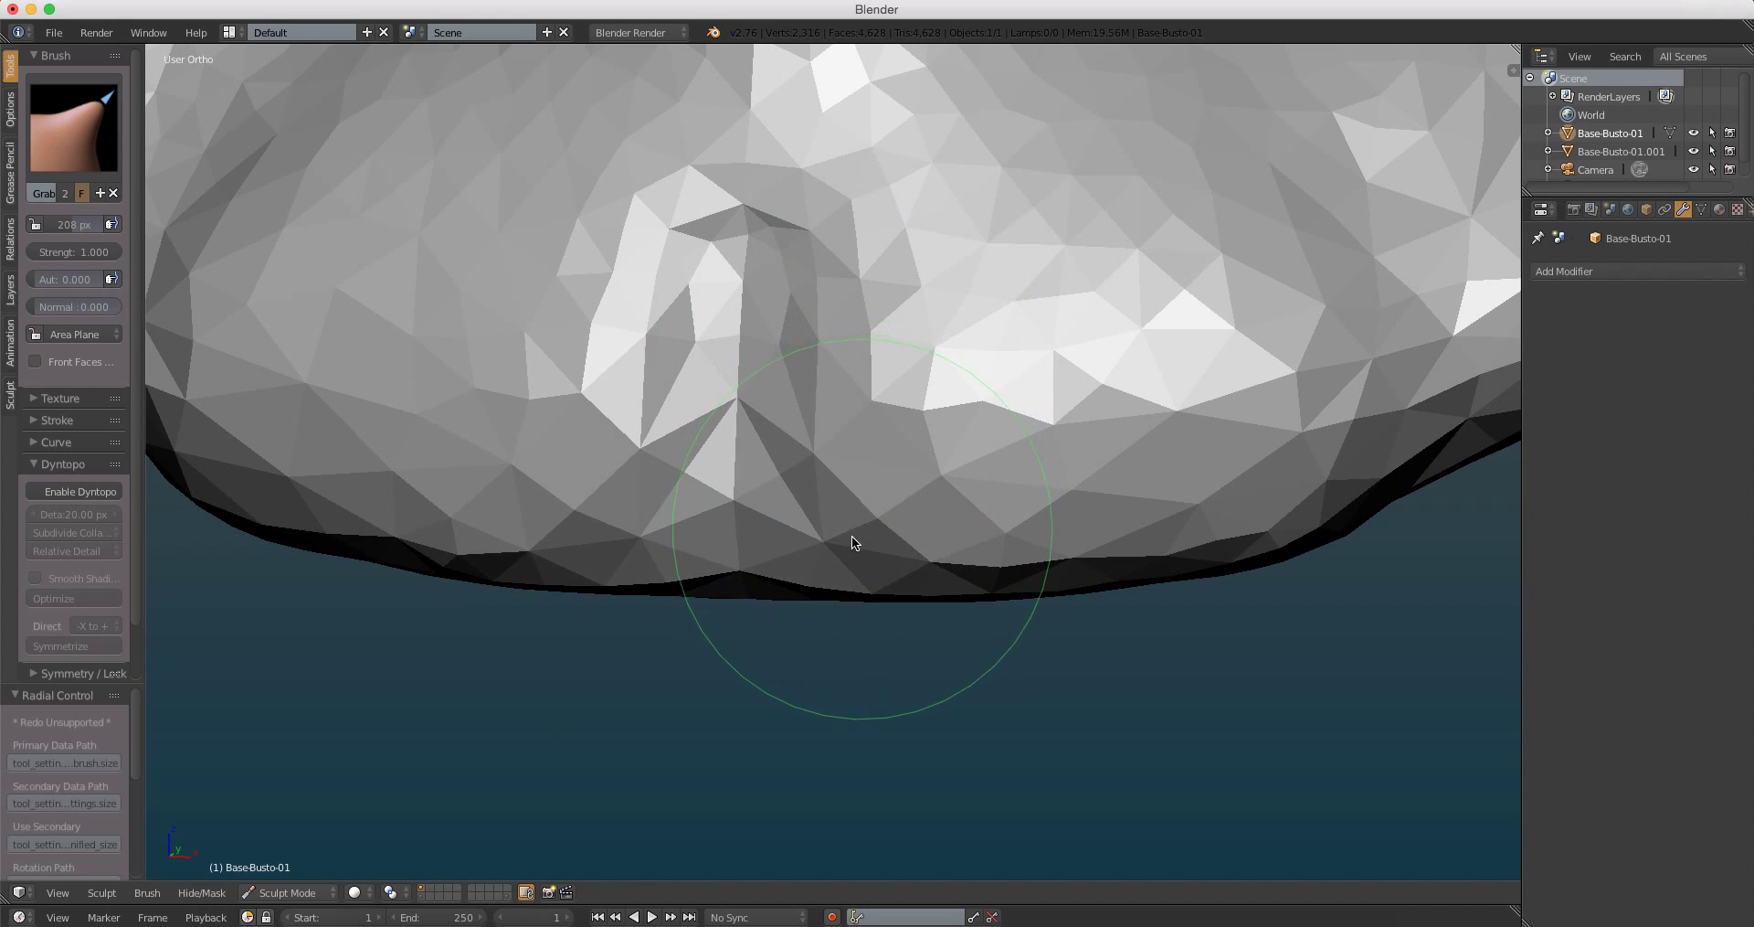
{"action": "middle_click_drag", "start_coordinate": [830, 388], "coordinate": [812, 481]}
{"action": "mouse_move", "coordinate": [852, 299]}
{"action": "middle_mouse_down"}
{"action": "mouse_move", "coordinate": [704, 387]}
{"action": "mouse_move", "coordinate": [661, 336]}
{"action": "middle_mouse_up"}
{"action": "mouse_move", "coordinate": [683, 236]}
{"action": "middle_mouse_down"}
{"action": "mouse_move", "coordinate": [697, 387]}
{"action": "mouse_move", "coordinate": [767, 283]}
{"action": "mouse_move", "coordinate": [755, 273]}
{"action": "mouse_move", "coordinate": [760, 294]}
{"action": "mouse_move", "coordinate": [844, 294]}
{"action": "mouse_move", "coordinate": [983, 370]}
{"action": "mouse_move", "coordinate": [823, 466]}
{"action": "mouse_move", "coordinate": [806, 537]}
{"action": "mouse_move", "coordinate": [823, 575]}
{"action": "mouse_move", "coordinate": [1011, 493]}
{"action": "mouse_move", "coordinate": [1108, 172]}
{"action": "mouse_move", "coordinate": [1027, 255]}
{"action": "mouse_move", "coordinate": [1060, 236]}
{"action": "mouse_move", "coordinate": [964, 290]}
{"action": "mouse_move", "coordinate": [880, 326]}
{"action": "mouse_move", "coordinate": [823, 322]}
{"action": "mouse_move", "coordinate": [705, 420]}
{"action": "mouse_move", "coordinate": [762, 371]}
{"action": "mouse_move", "coordinate": [695, 480]}
{"action": "mouse_move", "coordinate": [663, 475]}
{"action": "mouse_move", "coordinate": [725, 408]}
{"action": "middle_mouse_up"}
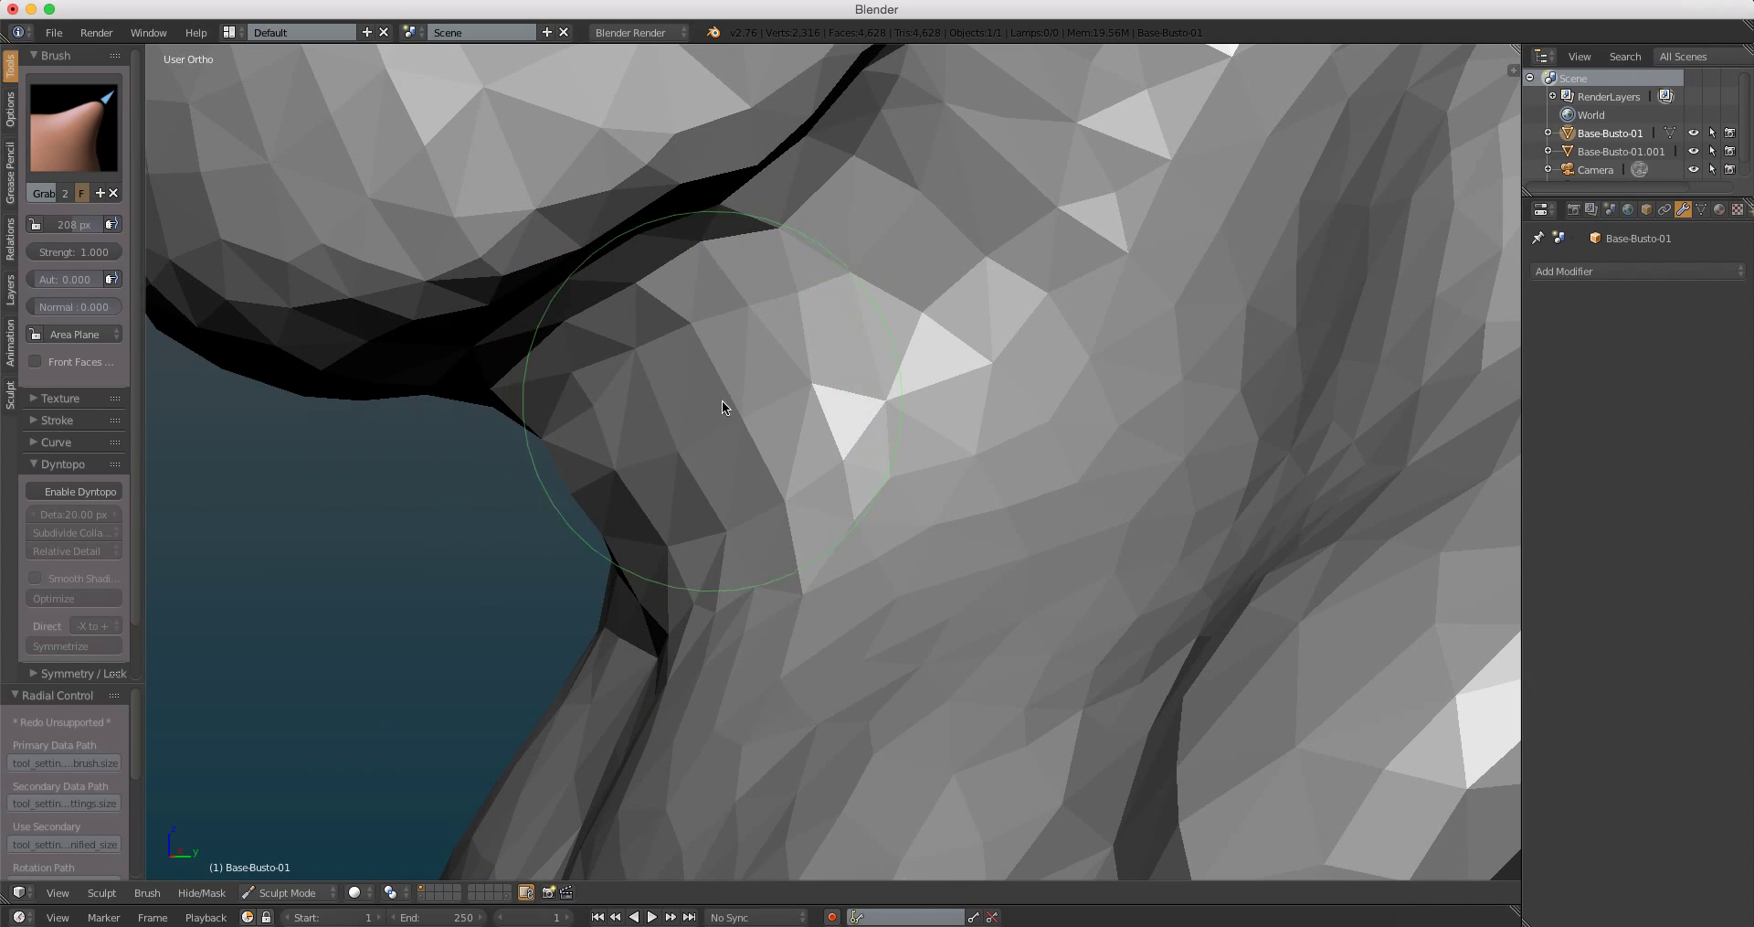
Step: Orbit around the neck and shoulder, then inspect the front orthographic view
{"action": "mouse_move", "coordinate": [834, 372]}
{"action": "middle_mouse_down"}
{"action": "mouse_move", "coordinate": [899, 327]}
{"action": "mouse_move", "coordinate": [959, 462]}
{"action": "mouse_move", "coordinate": [1042, 442]}
{"action": "mouse_move", "coordinate": [1073, 505]}
{"action": "mouse_move", "coordinate": [805, 513]}
{"action": "middle_mouse_up"}
{"action": "scroll", "coordinate": [897, 320], "scroll_direction": "down", "scroll_amount": 10}
{"action": "scroll", "coordinate": [804, 514], "scroll_direction": "up", "scroll_amount": 3}
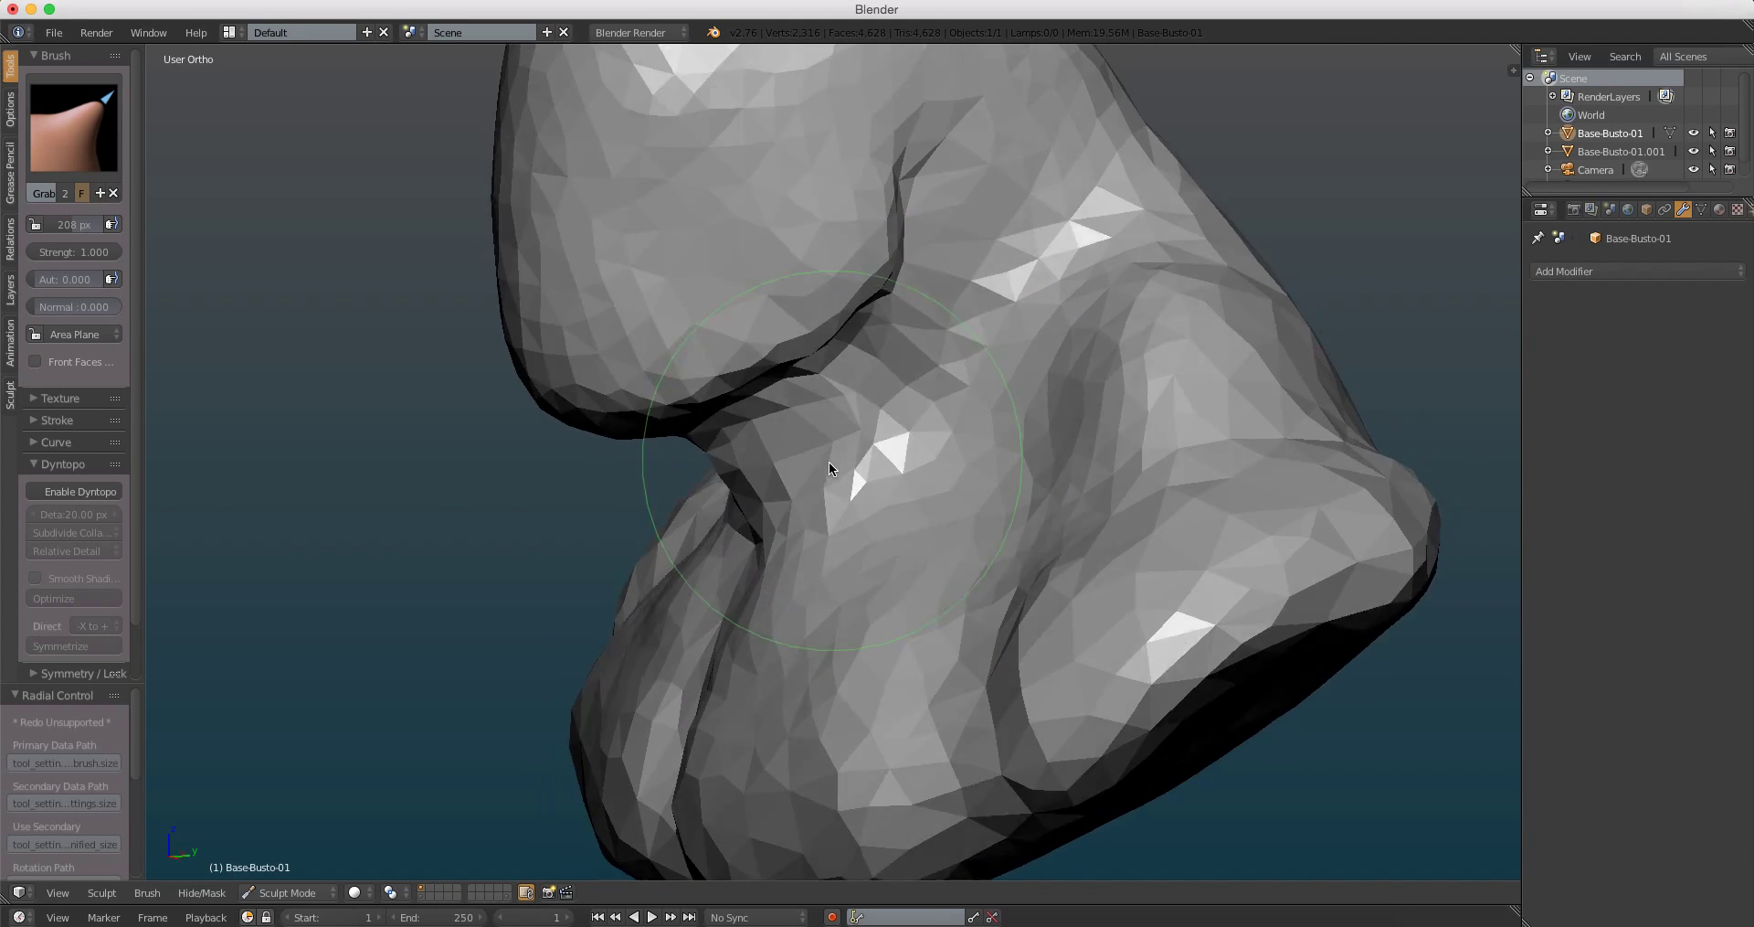
{"action": "scroll", "coordinate": [826, 570], "scroll_direction": "up", "scroll_amount": 2}
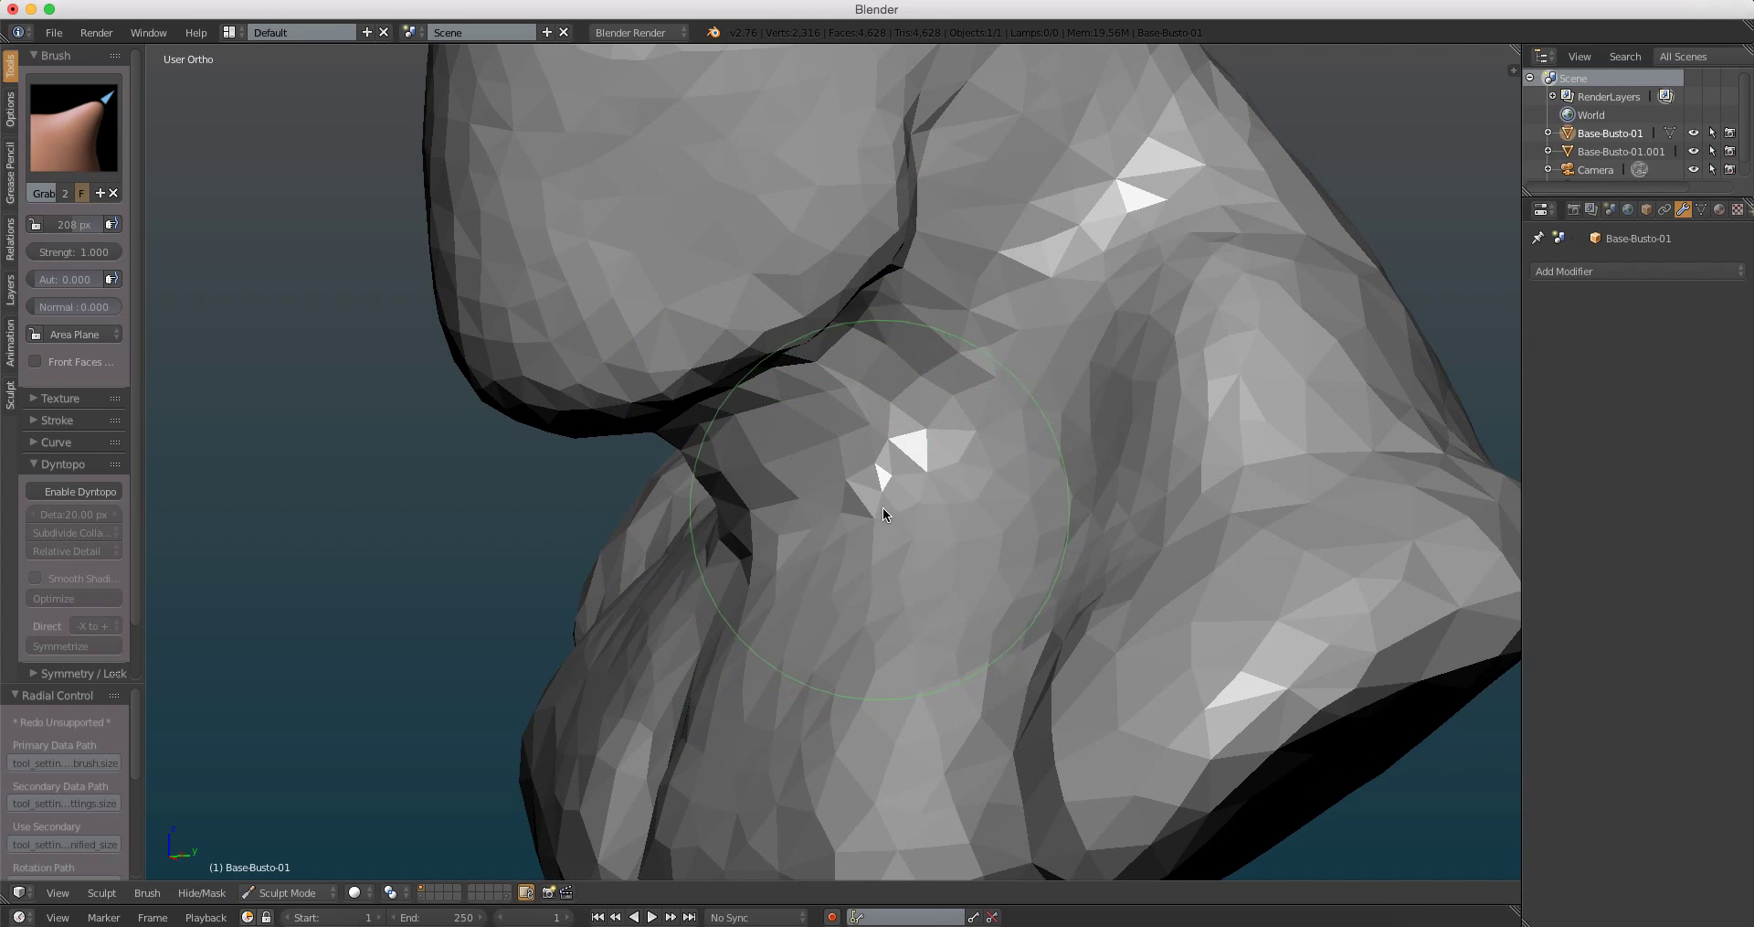
{"action": "scroll", "coordinate": [868, 494], "scroll_direction": "down", "scroll_amount": 5}
{"action": "mouse_move", "coordinate": [854, 485]}
{"action": "middle_mouse_down"}
{"action": "mouse_move", "coordinate": [976, 474]}
{"action": "mouse_move", "coordinate": [969, 426]}
{"action": "middle_mouse_up"}
{"action": "key", "text": "KP_1"}
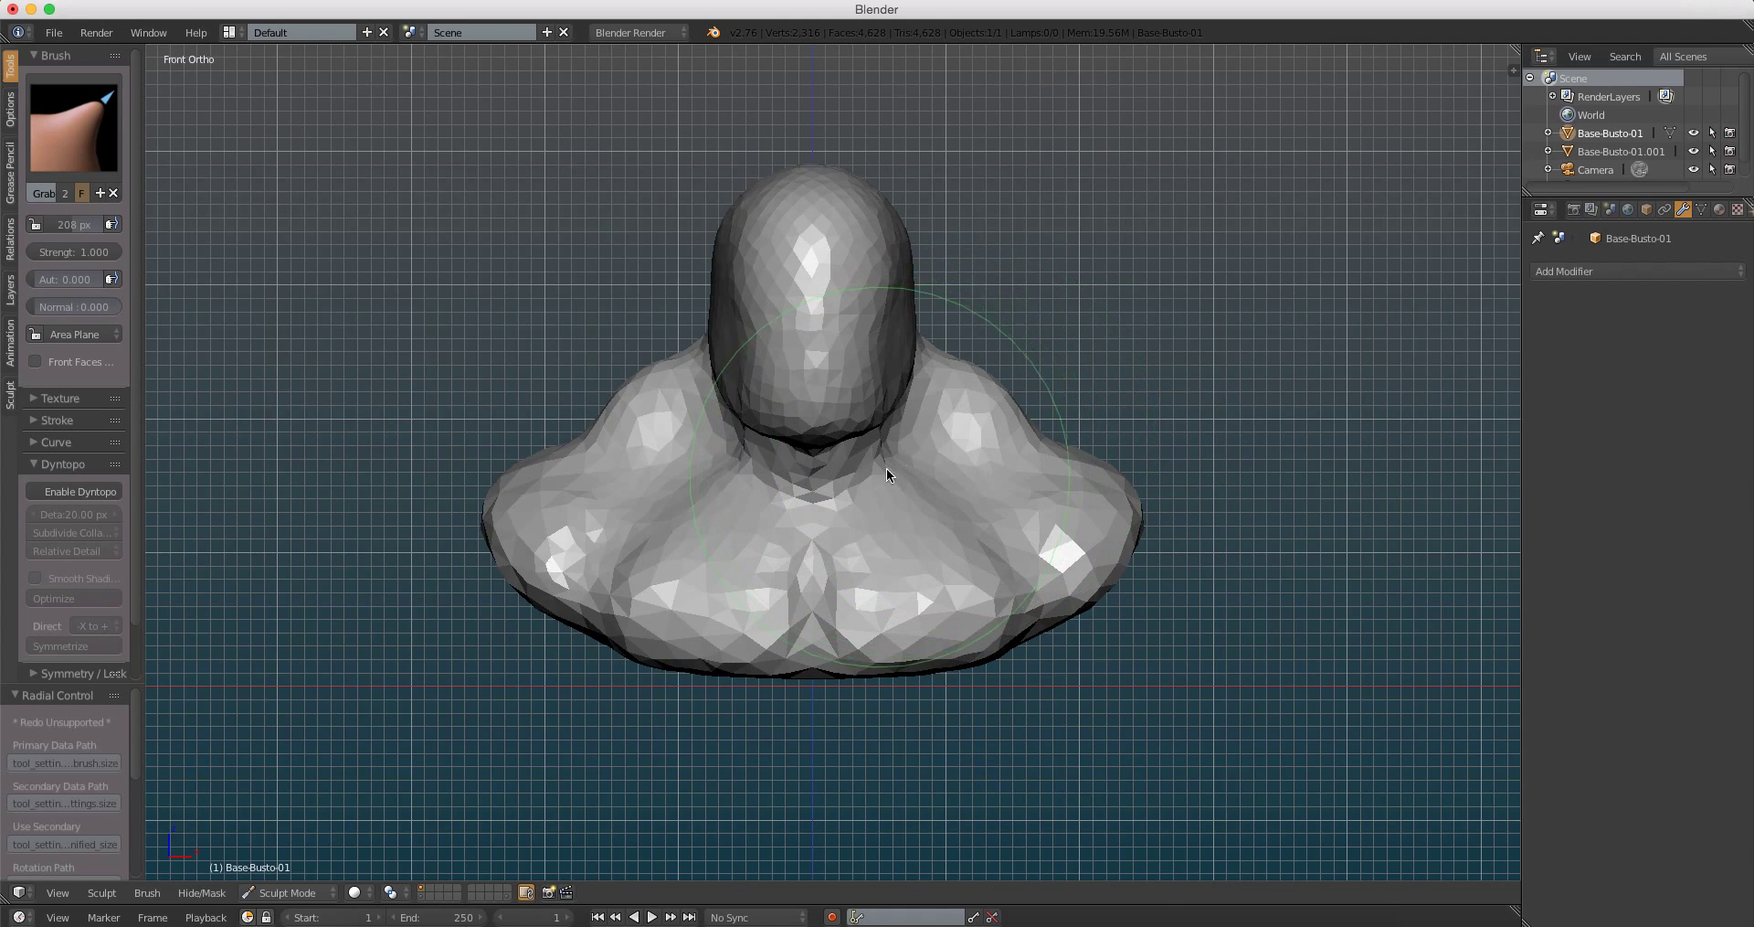
{"action": "scroll", "coordinate": [1045, 333], "scroll_direction": "up", "scroll_amount": 3}
{"action": "scroll", "coordinate": [1050, 343], "scroll_direction": "up", "scroll_amount": 2}
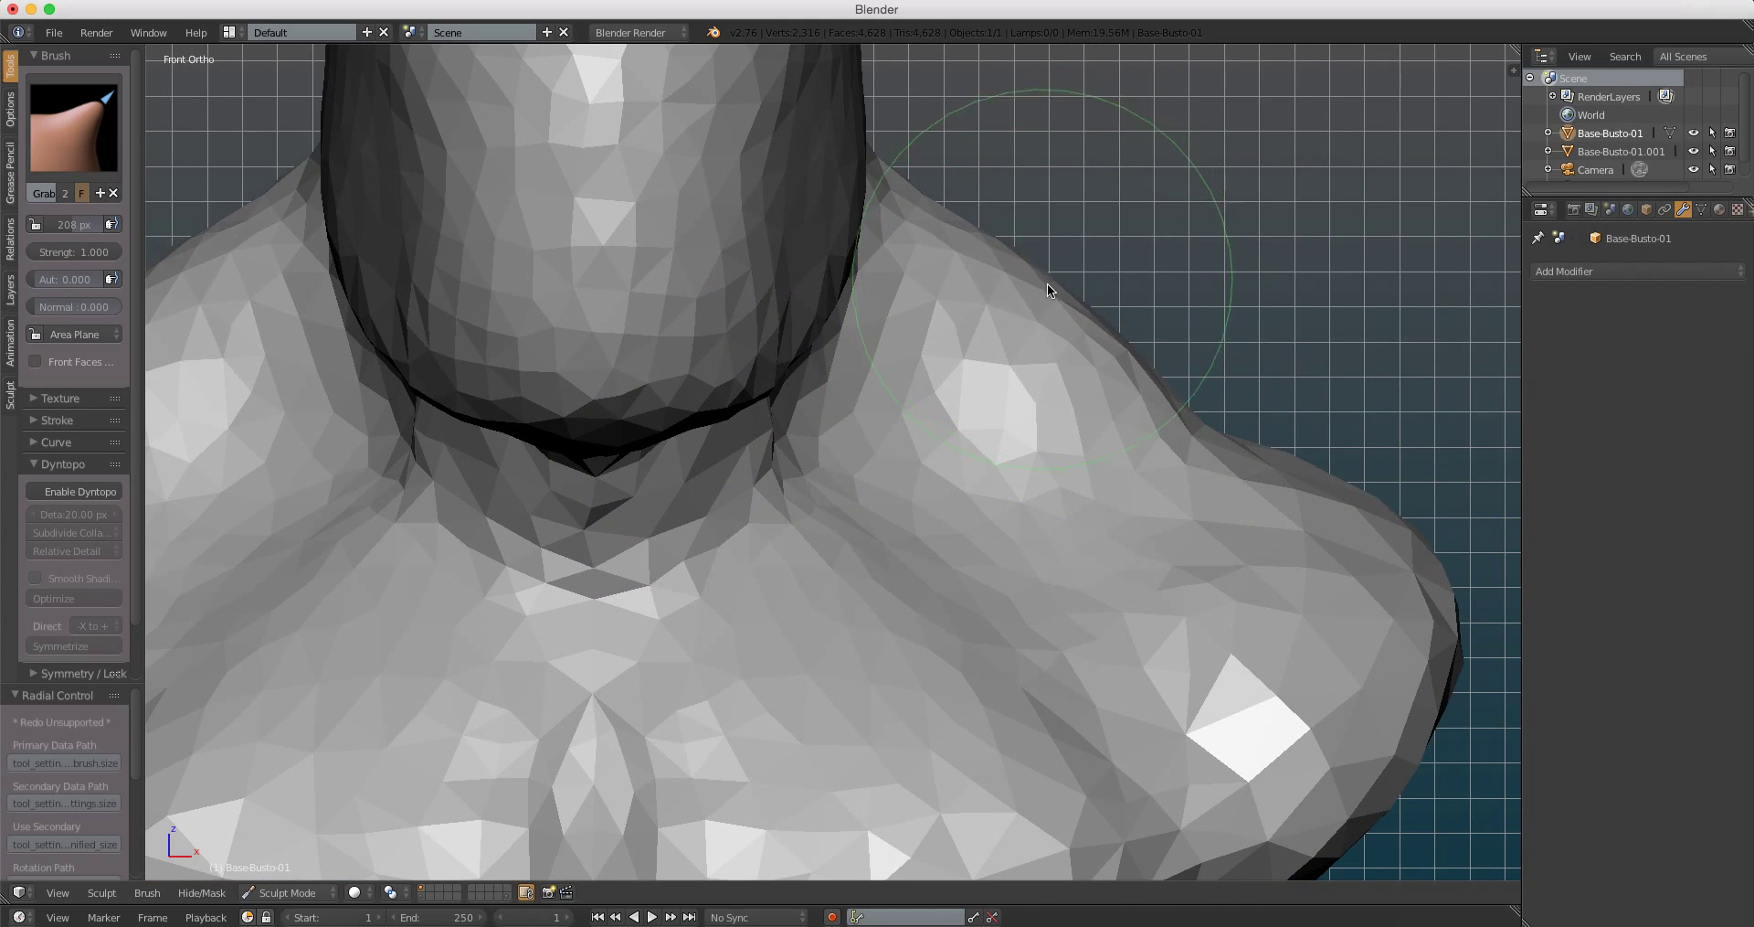
Step: Inspect the bust in right side orthographic view and around the back of the head
{"action": "mouse_move", "coordinate": [1047, 283]}
{"action": "middle_mouse_down"}
{"action": "mouse_move", "coordinate": [905, 324]}
{"action": "mouse_move", "coordinate": [988, 309]}
{"action": "middle_mouse_up"}
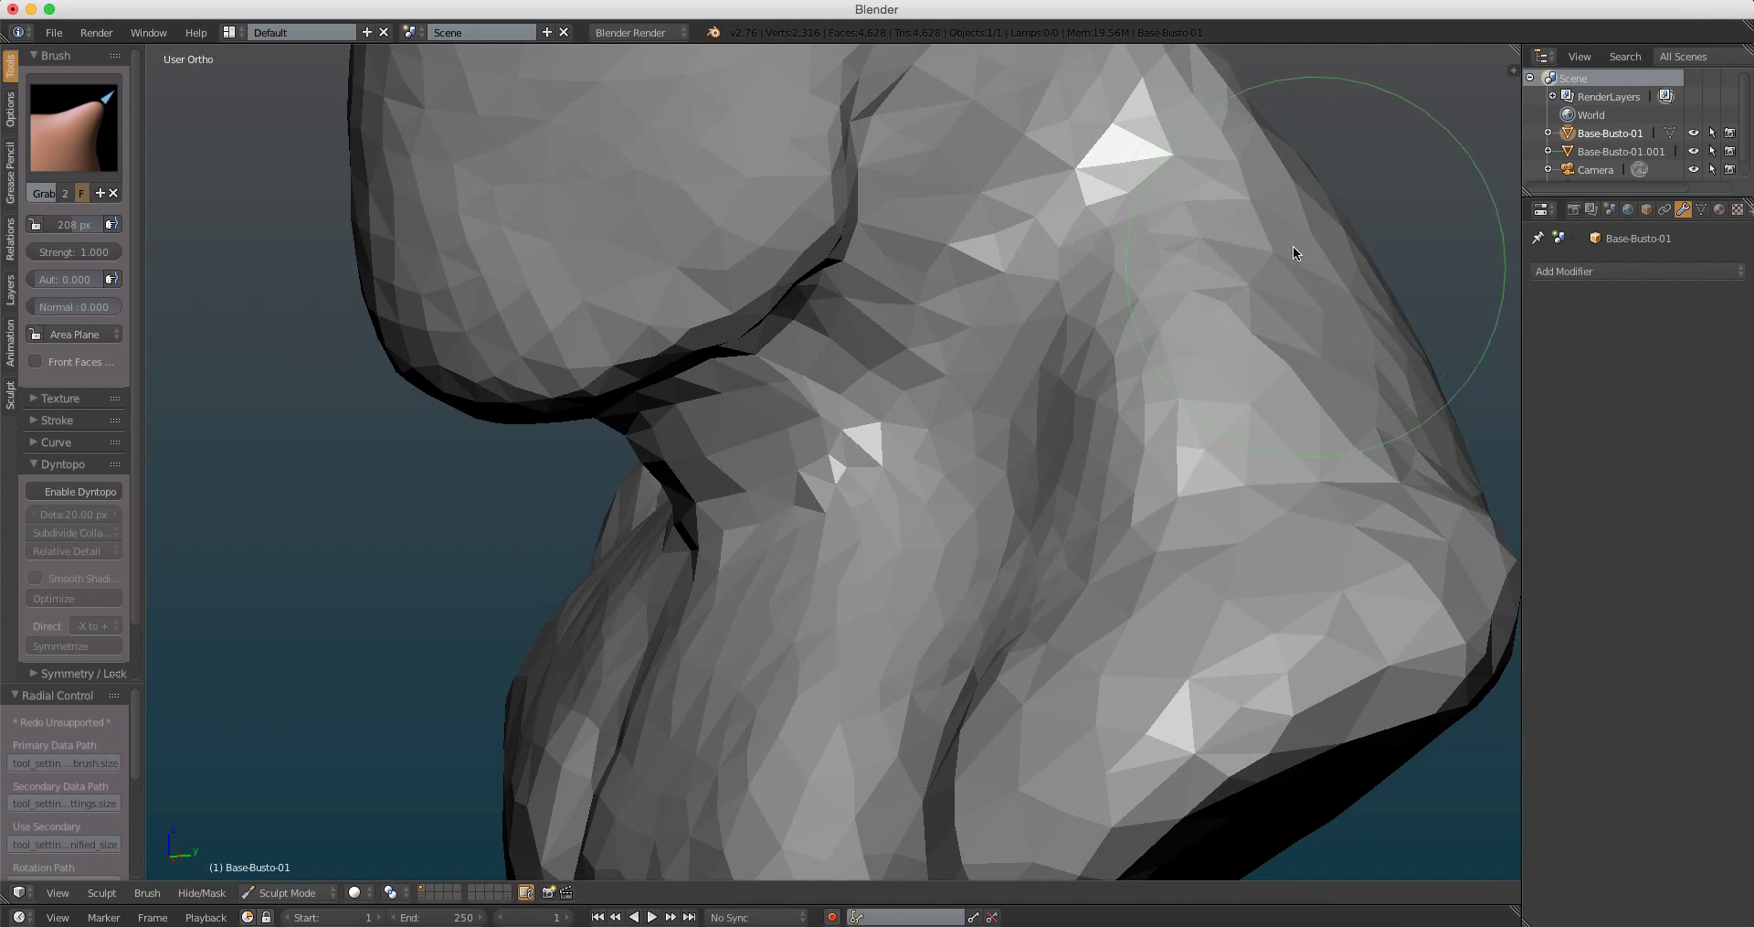
{"action": "scroll", "coordinate": [1292, 245], "scroll_direction": "down", "scroll_amount": 5}
{"action": "mouse_move", "coordinate": [1001, 371]}
{"action": "middle_mouse_down"}
{"action": "mouse_move", "coordinate": [816, 402]}
{"action": "mouse_move", "coordinate": [891, 336]}
{"action": "mouse_move", "coordinate": [837, 378]}
{"action": "mouse_move", "coordinate": [892, 498]}
{"action": "mouse_move", "coordinate": [868, 570]}
{"action": "mouse_move", "coordinate": [826, 574]}
{"action": "middle_mouse_up"}
{"action": "key", "text": "KP_3"}
{"action": "scroll", "coordinate": [881, 475], "scroll_direction": "up", "scroll_amount": 4}
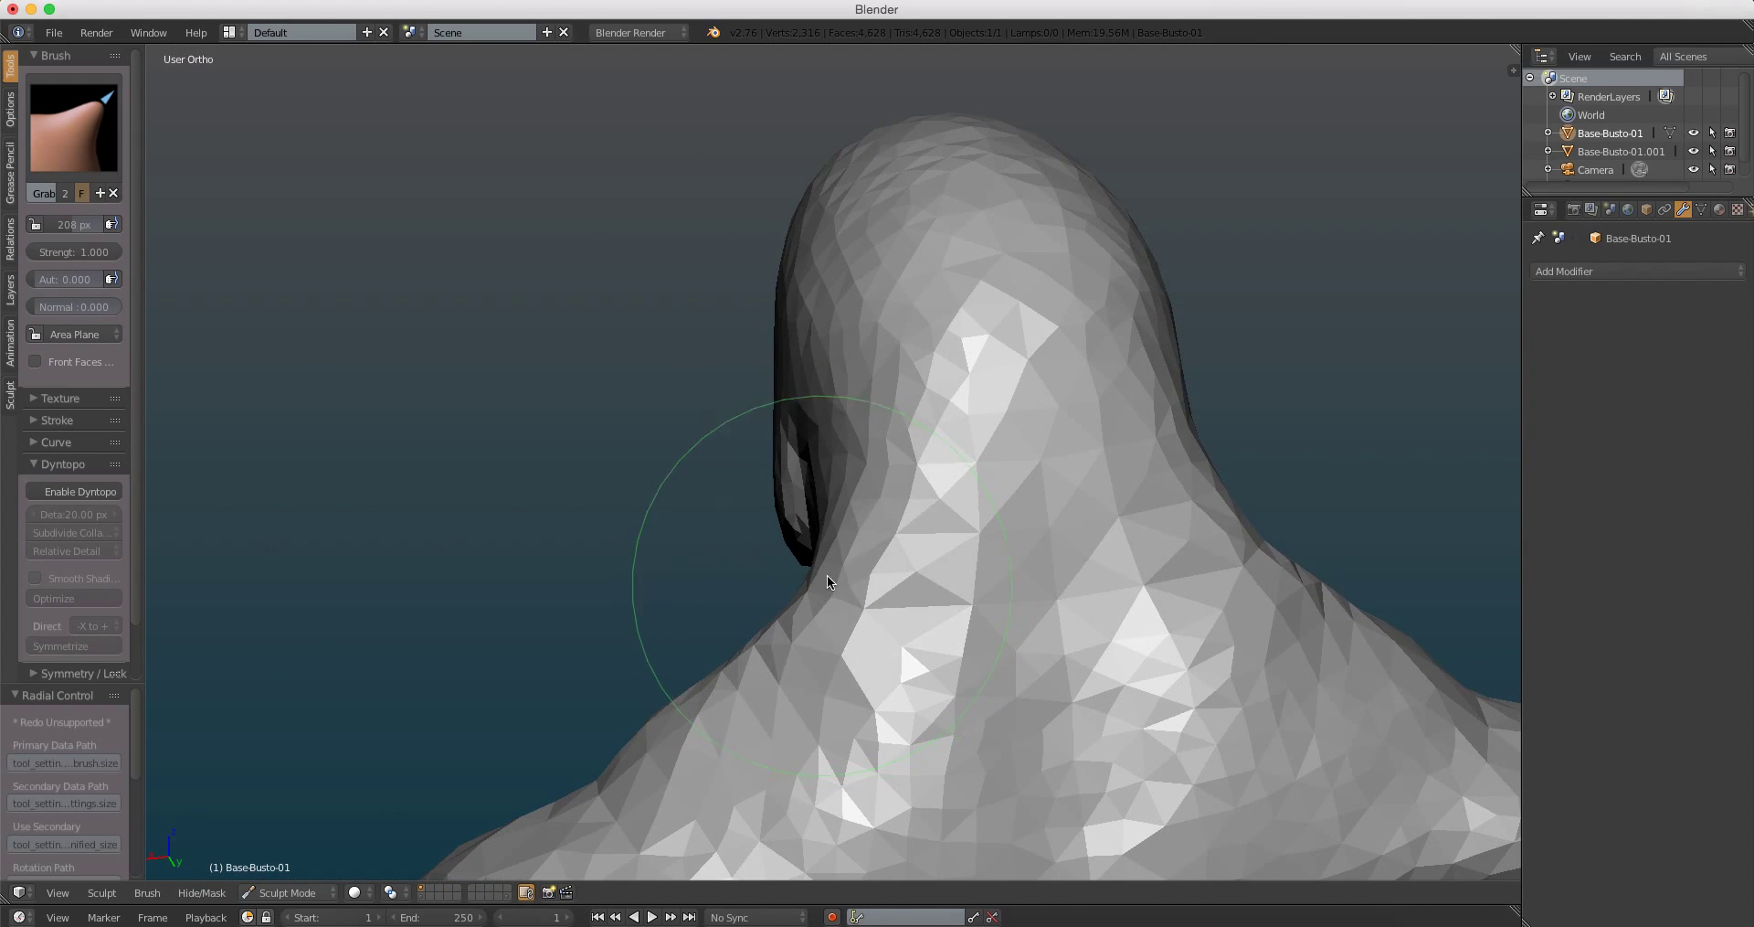
{"action": "mouse_move", "coordinate": [852, 505]}
{"action": "middle_mouse_down"}
{"action": "mouse_move", "coordinate": [822, 557]}
{"action": "mouse_move", "coordinate": [1085, 508]}
{"action": "mouse_move", "coordinate": [956, 537]}
{"action": "mouse_move", "coordinate": [930, 407]}
{"action": "mouse_move", "coordinate": [848, 320]}
{"action": "mouse_move", "coordinate": [607, 323]}
{"action": "middle_mouse_up"}
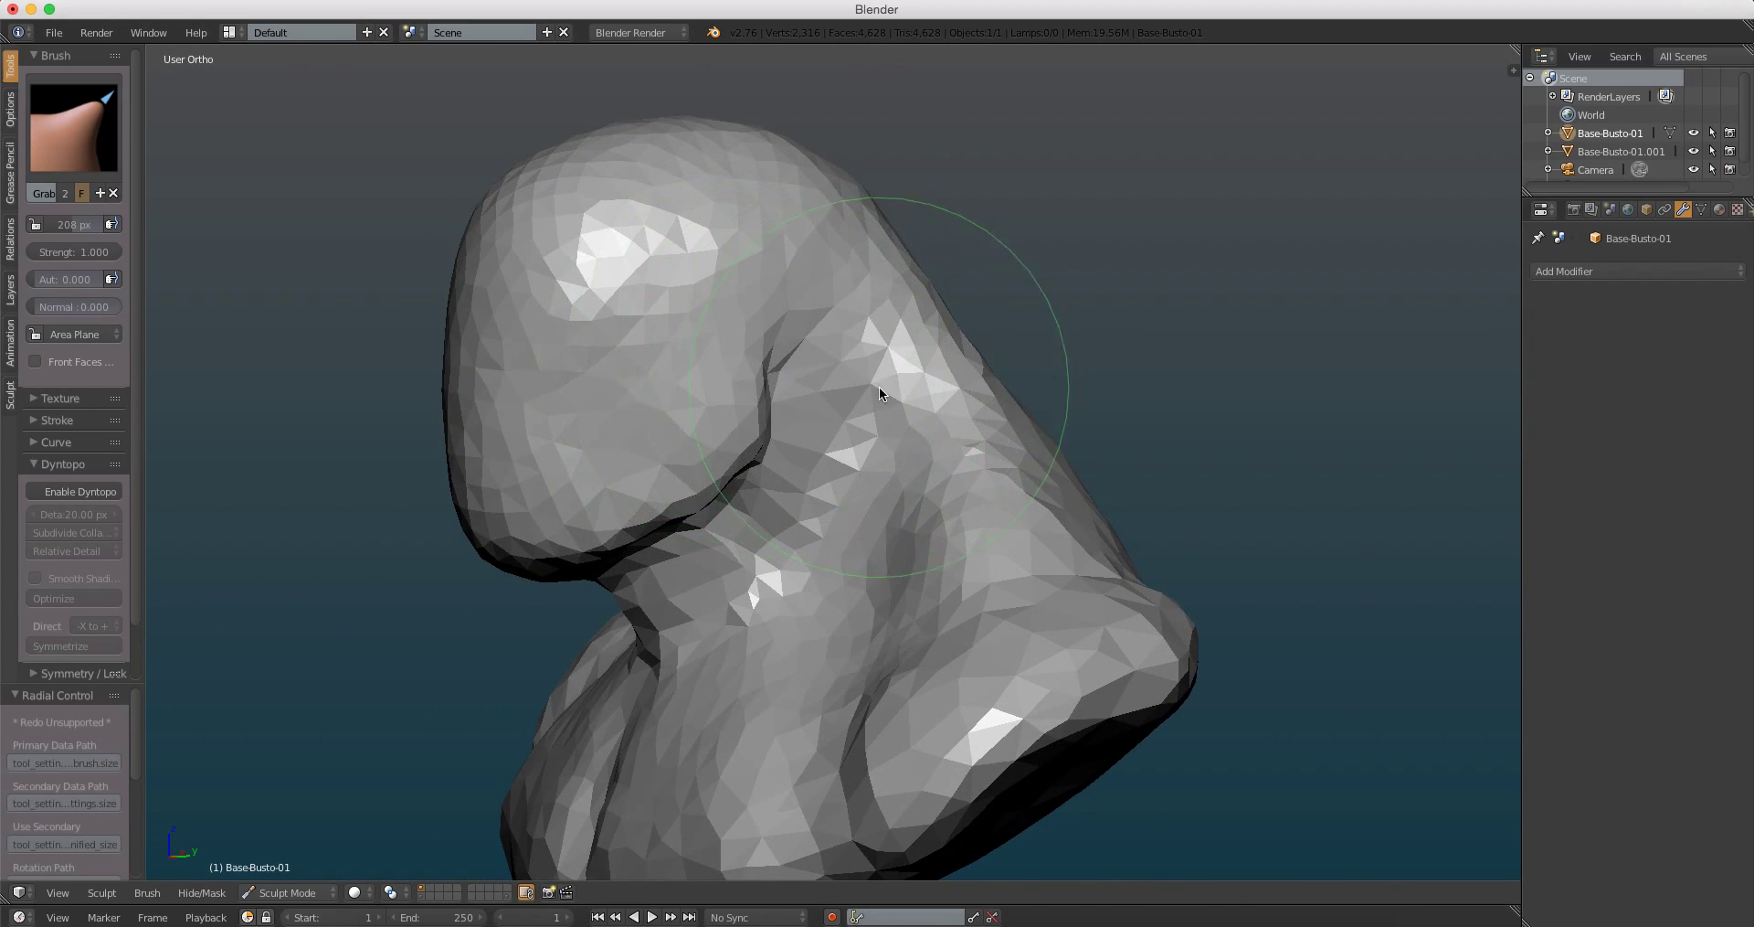
Step: Switch to the Crease brush and shrink it to 73 px
{"action": "key", "text": "shift+c"}
{"action": "key", "text": "shift+f"}
{"action": "left_click", "coordinate": [744, 411]}
{"action": "scroll", "coordinate": [794, 336], "scroll_direction": "up", "scroll_amount": 2}
{"action": "scroll", "coordinate": [907, 362], "scroll_direction": "up", "scroll_amount": 1}
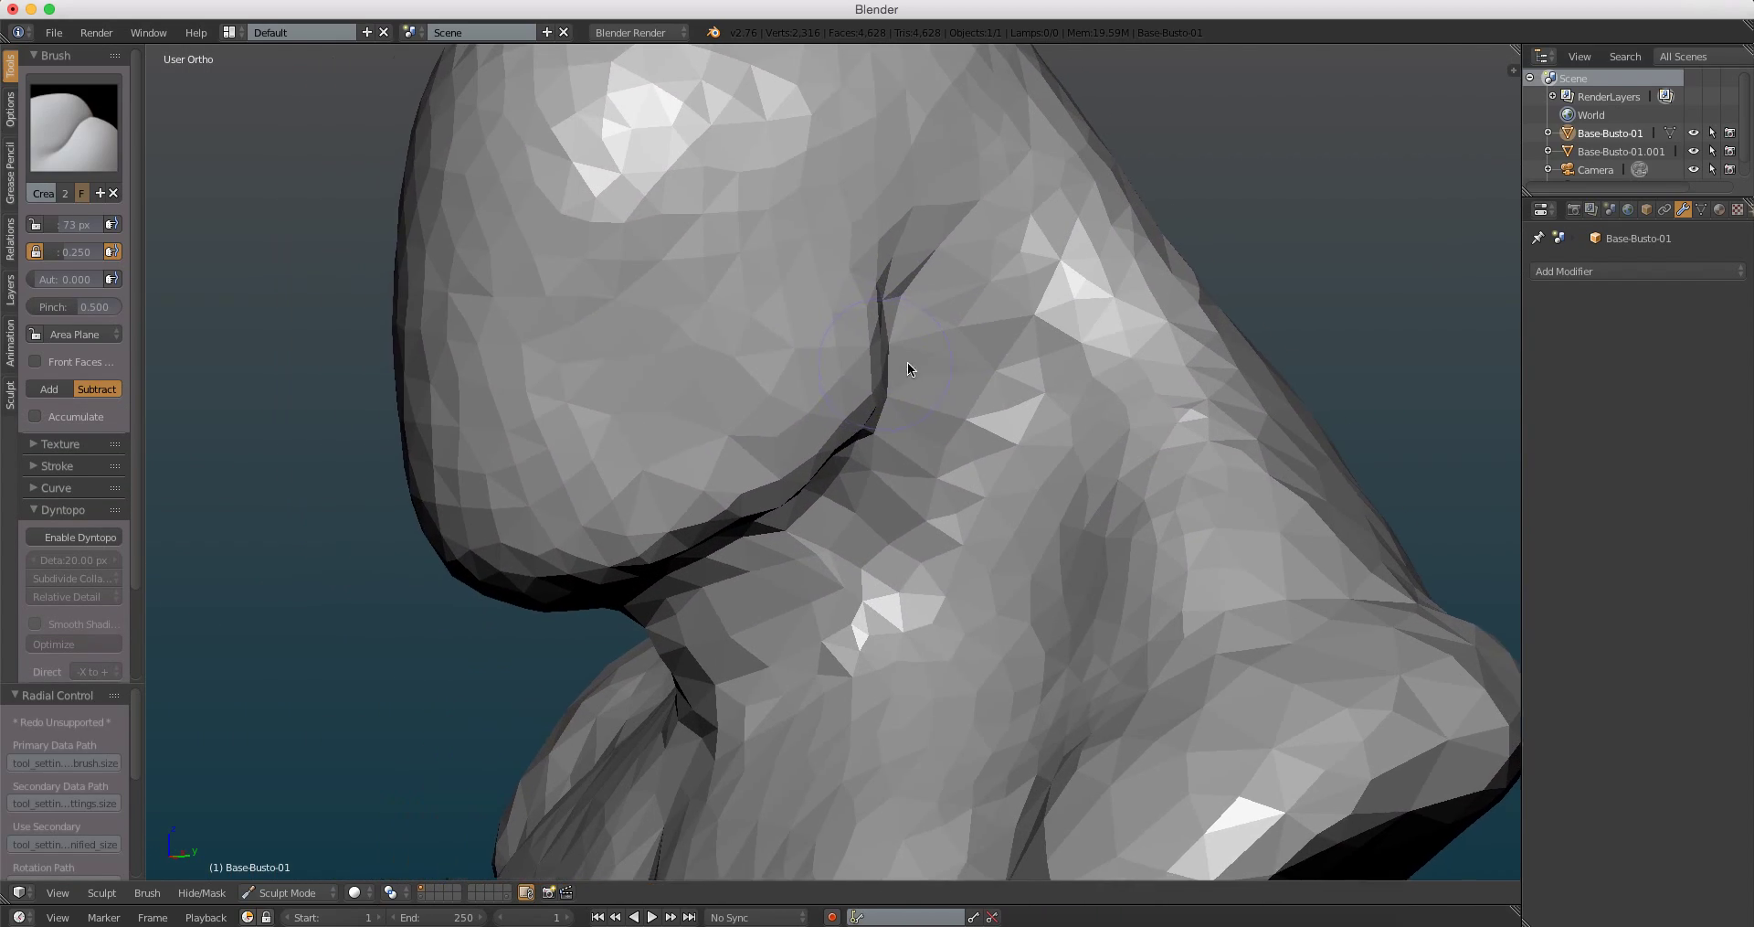
{"action": "scroll", "coordinate": [863, 338], "scroll_direction": "up", "scroll_amount": 1}
{"action": "scroll", "coordinate": [865, 340], "scroll_direction": "up", "scroll_amount": 2}
{"action": "scroll", "coordinate": [883, 356], "scroll_direction": "up", "scroll_amount": 1}
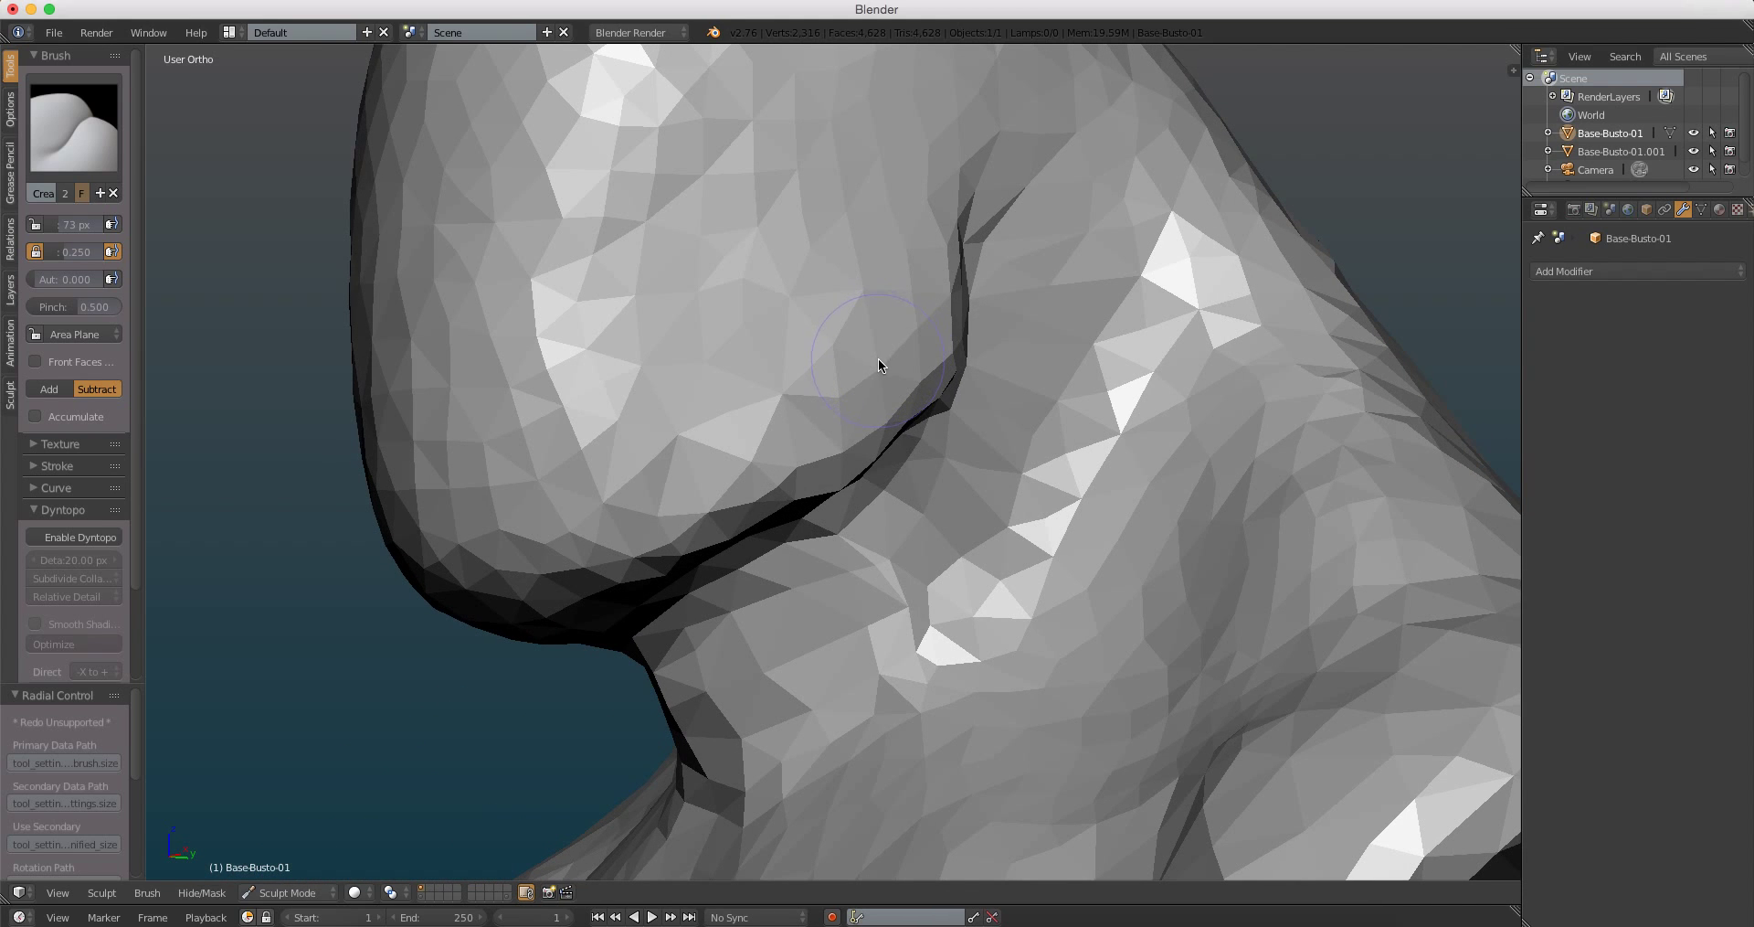
Step: Switch to the Pinch brush and enlarge it to 139 px
{"action": "key", "text": "p"}
{"action": "key", "text": "f"}
{"action": "left_click", "coordinate": [947, 340]}
{"action": "scroll", "coordinate": [918, 375], "scroll_direction": "up", "scroll_amount": 2}
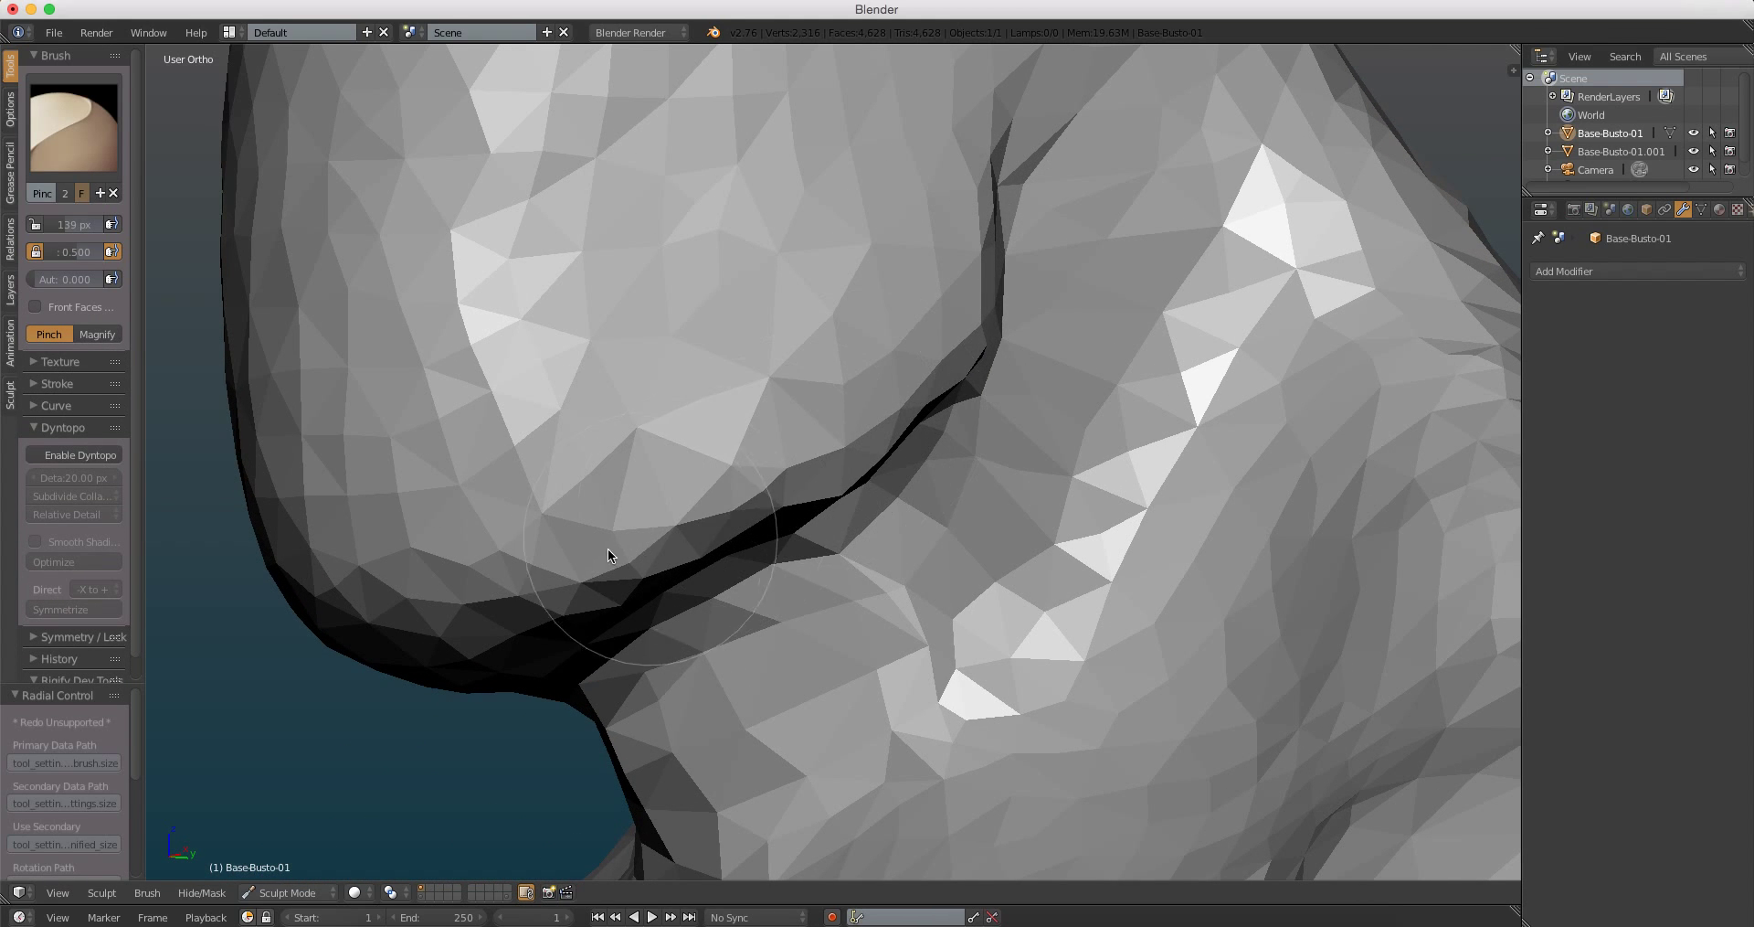
{"action": "middle_click_drag", "start_coordinate": [963, 331], "coordinate": [952, 313]}
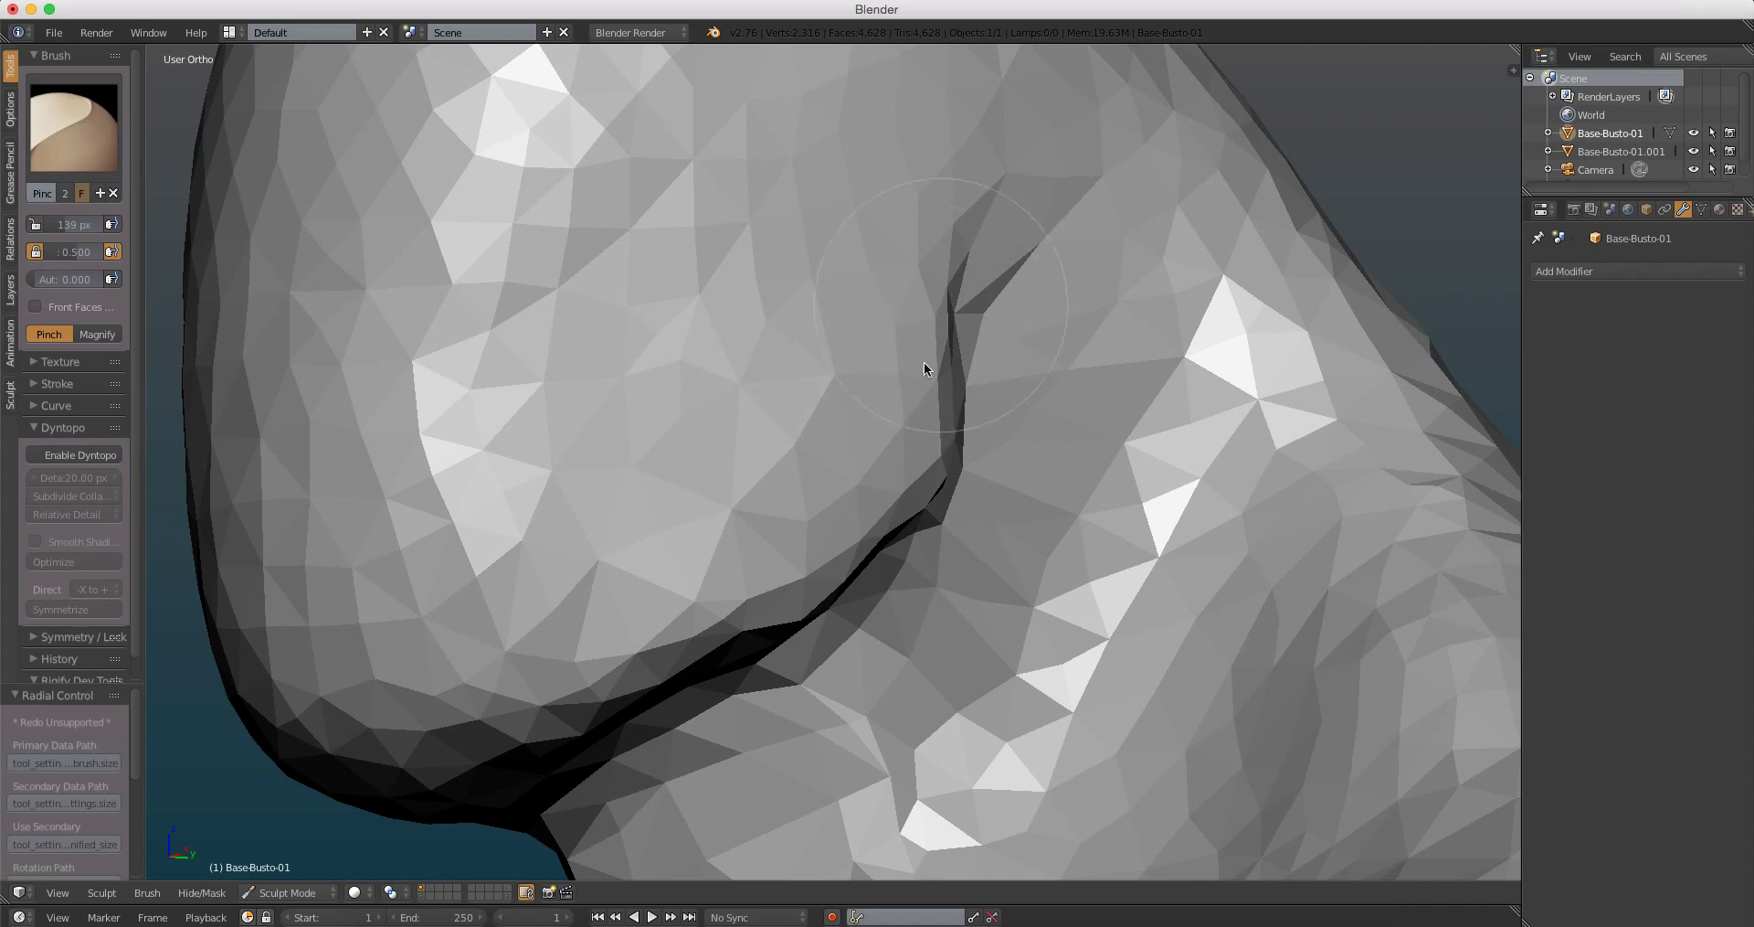
{"action": "scroll", "coordinate": [722, 539], "scroll_direction": "down", "scroll_amount": 4}
Step: Check the right side profile, then enable Dyntopo at 20 px detail
{"action": "mouse_move", "coordinate": [744, 470]}
{"action": "middle_mouse_down"}
{"action": "mouse_move", "coordinate": [915, 459]}
{"action": "mouse_move", "coordinate": [852, 490]}
{"action": "mouse_move", "coordinate": [936, 498]}
{"action": "mouse_move", "coordinate": [919, 469]}
{"action": "middle_mouse_up"}
{"action": "key", "text": "KP_3"}
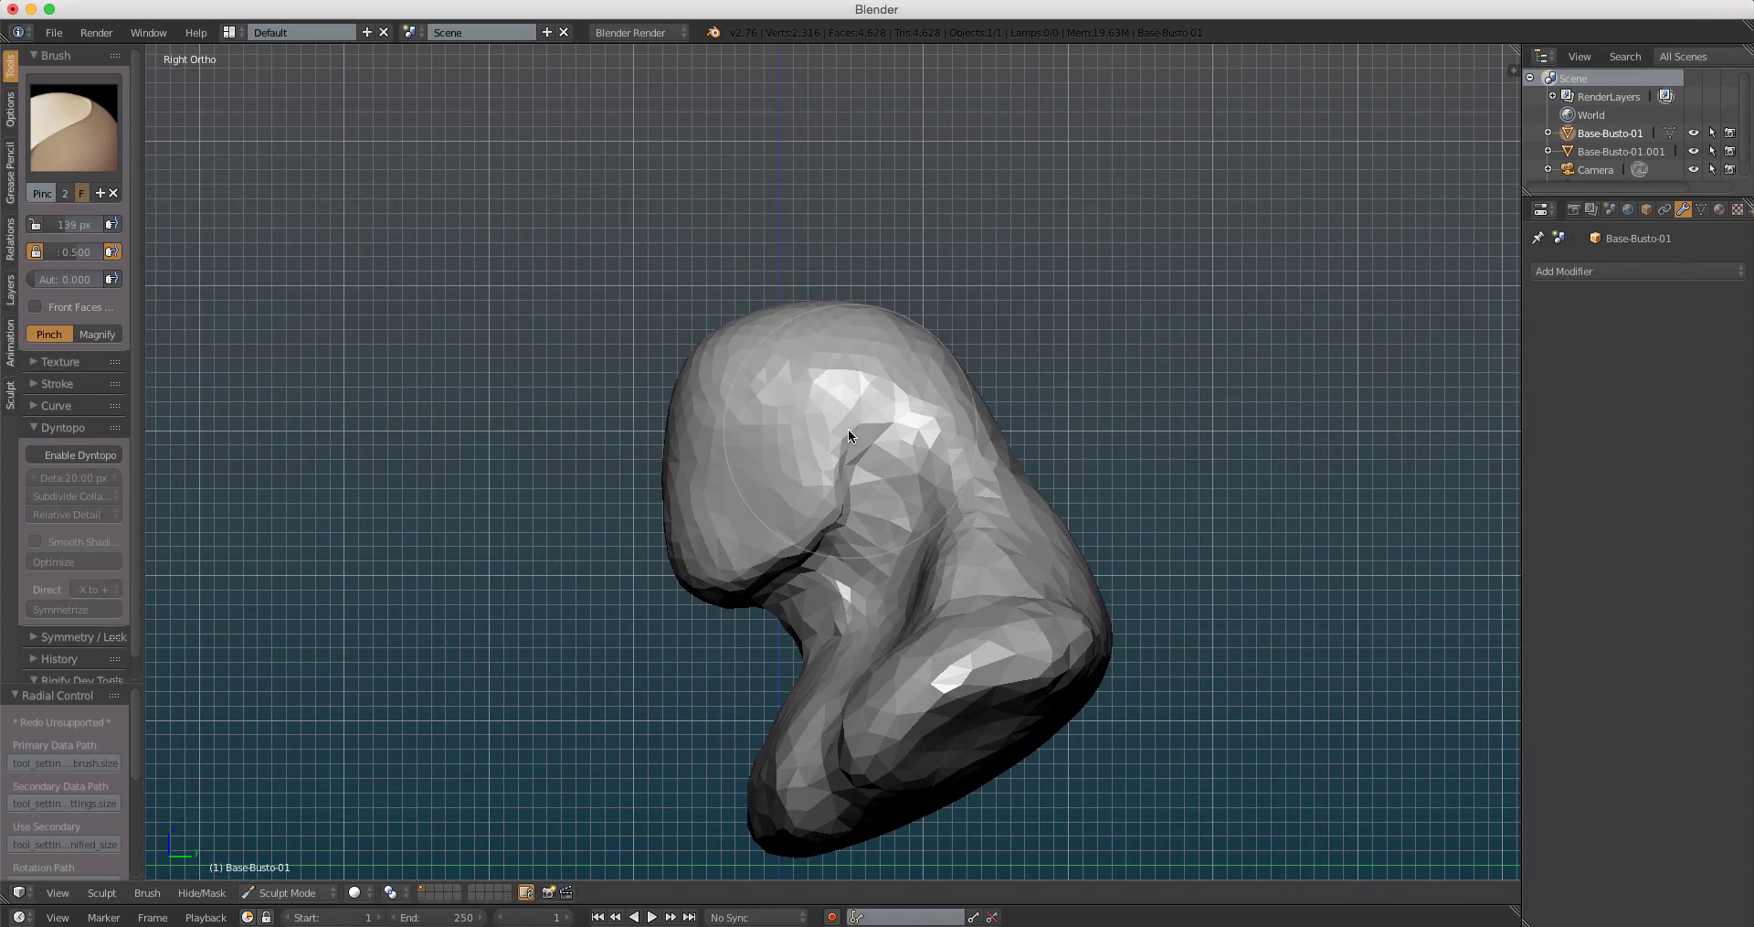
{"action": "scroll", "coordinate": [825, 441], "scroll_direction": "up", "scroll_amount": 3}
{"action": "scroll", "coordinate": [861, 393], "scroll_direction": "up", "scroll_amount": 1}
{"action": "middle_click_drag", "start_coordinate": [825, 392], "coordinate": [857, 366]}
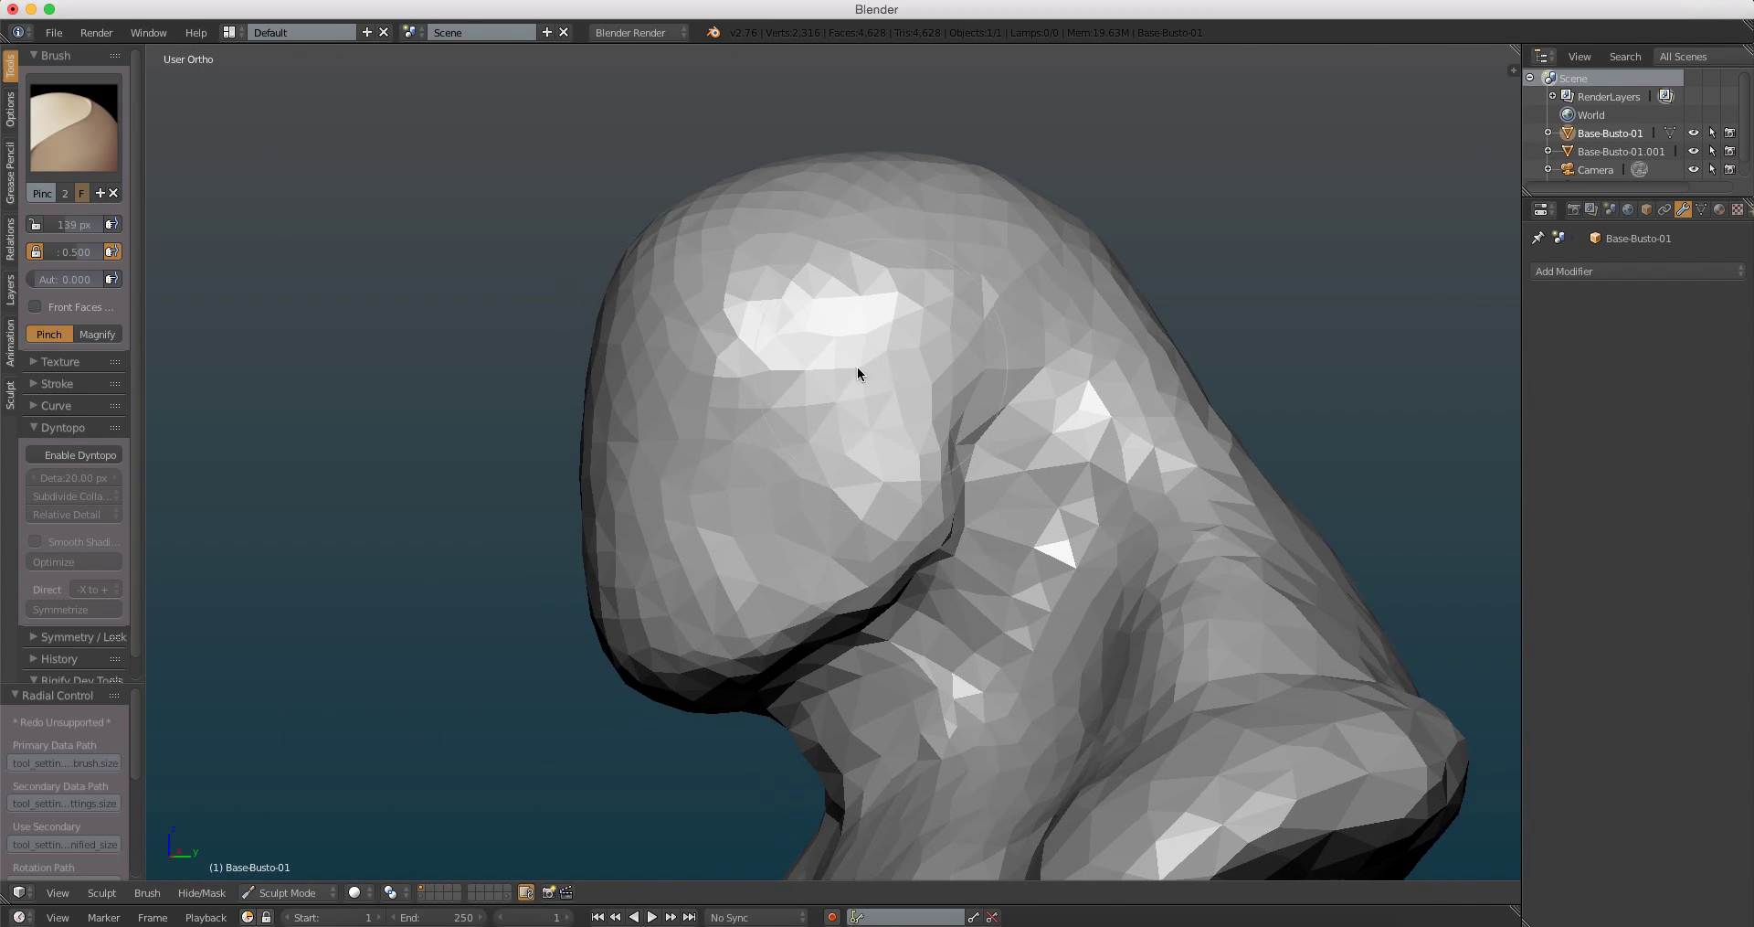
{"action": "left_click", "coordinate": [76, 455]}
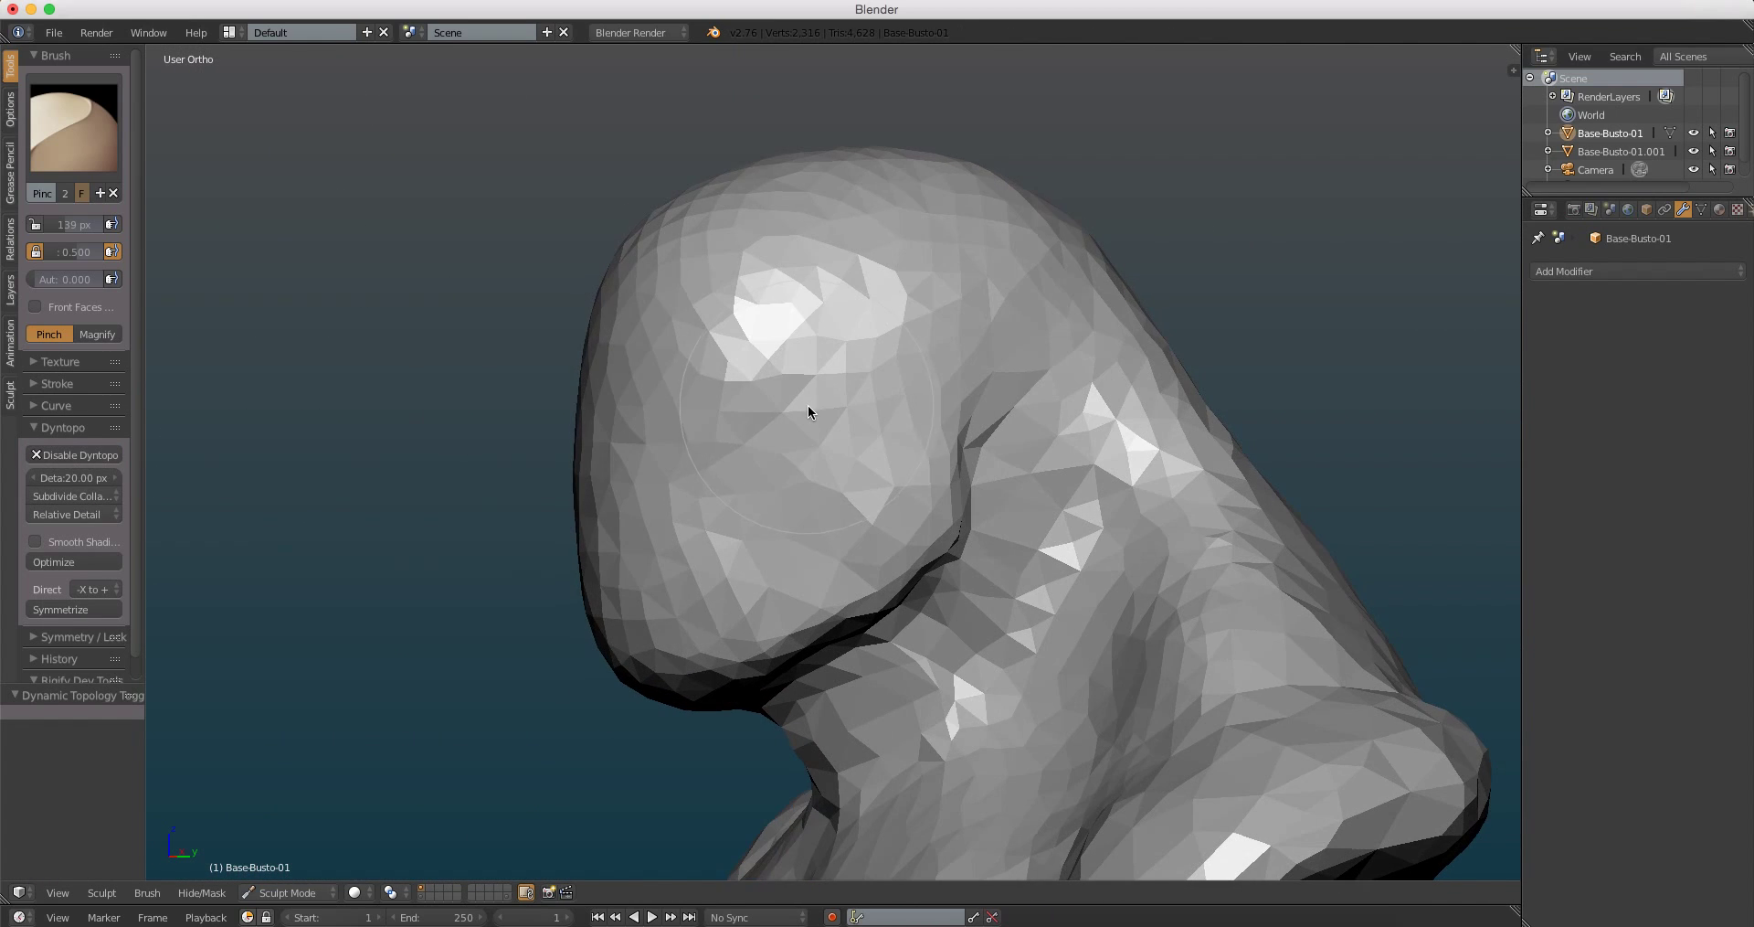
Step: Set up the Clay brush at 158 px with a flat constant falloff curve
{"action": "key", "text": "c"}
{"action": "key", "text": "f"}
{"action": "left_click", "coordinate": [896, 450]}
{"action": "mouse_move", "coordinate": [896, 449]}
{"action": "middle_mouse_down"}
{"action": "mouse_move", "coordinate": [913, 470]}
{"action": "mouse_move", "coordinate": [380, 463]}
{"action": "middle_mouse_up"}
{"action": "scroll", "coordinate": [82, 438], "scroll_direction": "down", "scroll_amount": 1}
{"action": "scroll", "coordinate": [82, 439], "scroll_direction": "down", "scroll_amount": 1}
{"action": "left_click", "coordinate": [81, 454]}
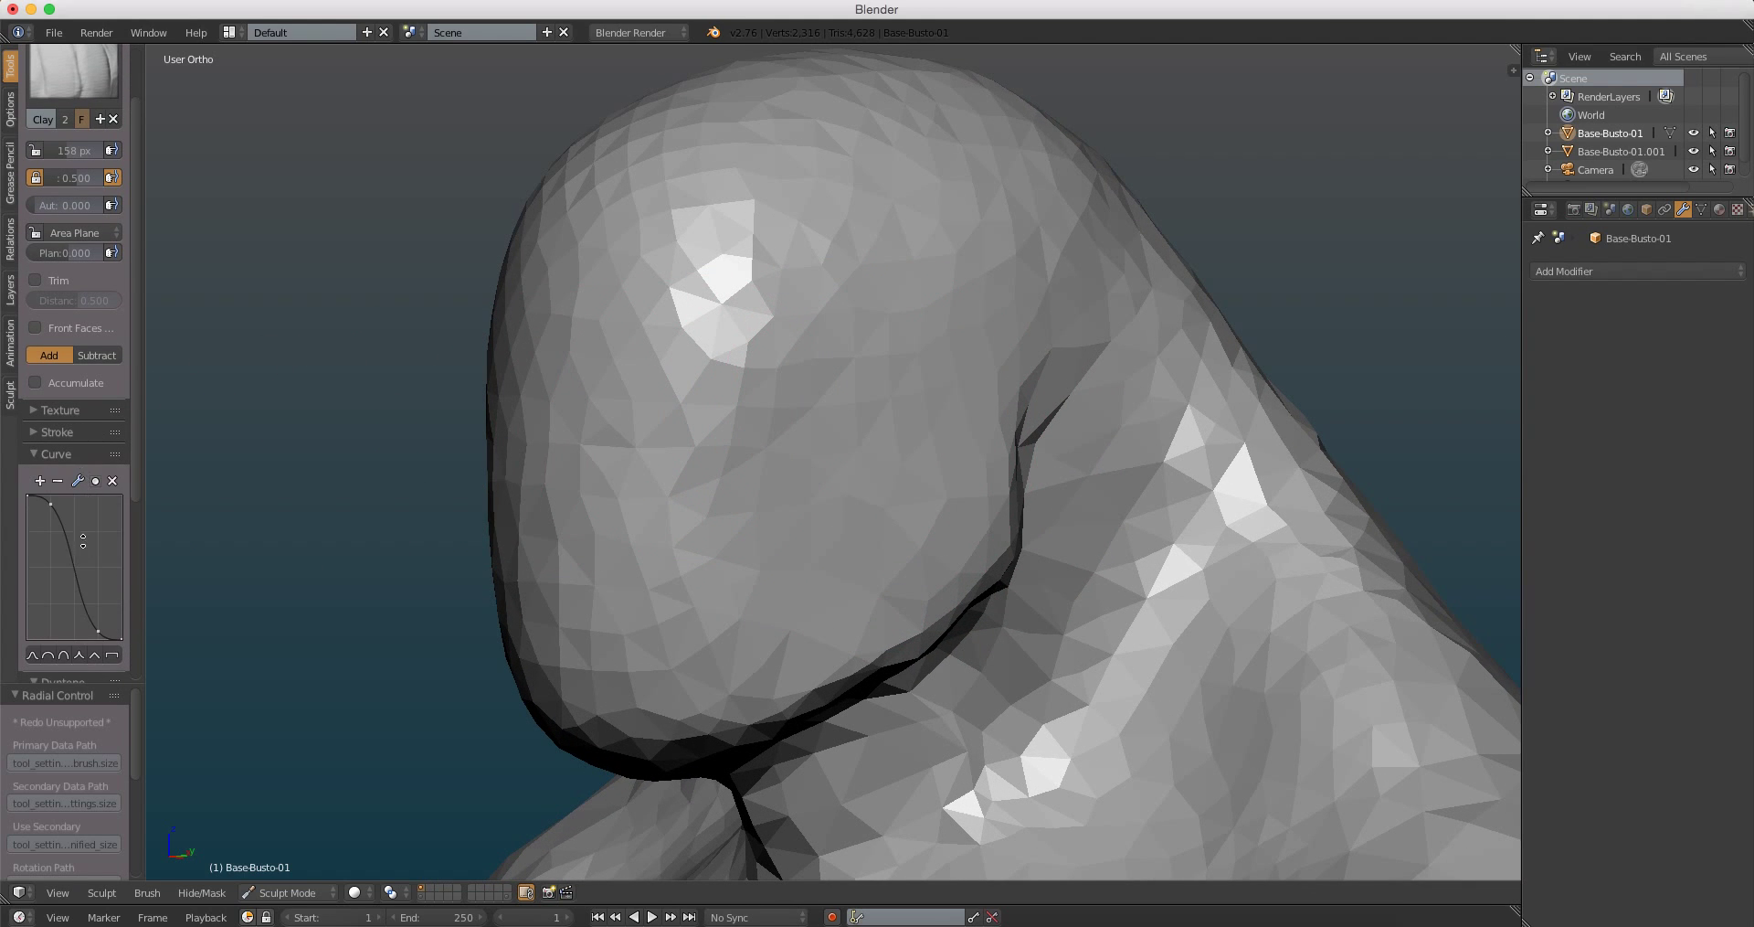
{"action": "scroll", "coordinate": [93, 443], "scroll_direction": "down", "scroll_amount": 6}
{"action": "left_click", "coordinate": [112, 424]}
{"action": "scroll", "coordinate": [737, 409], "scroll_direction": "up", "scroll_amount": 1}
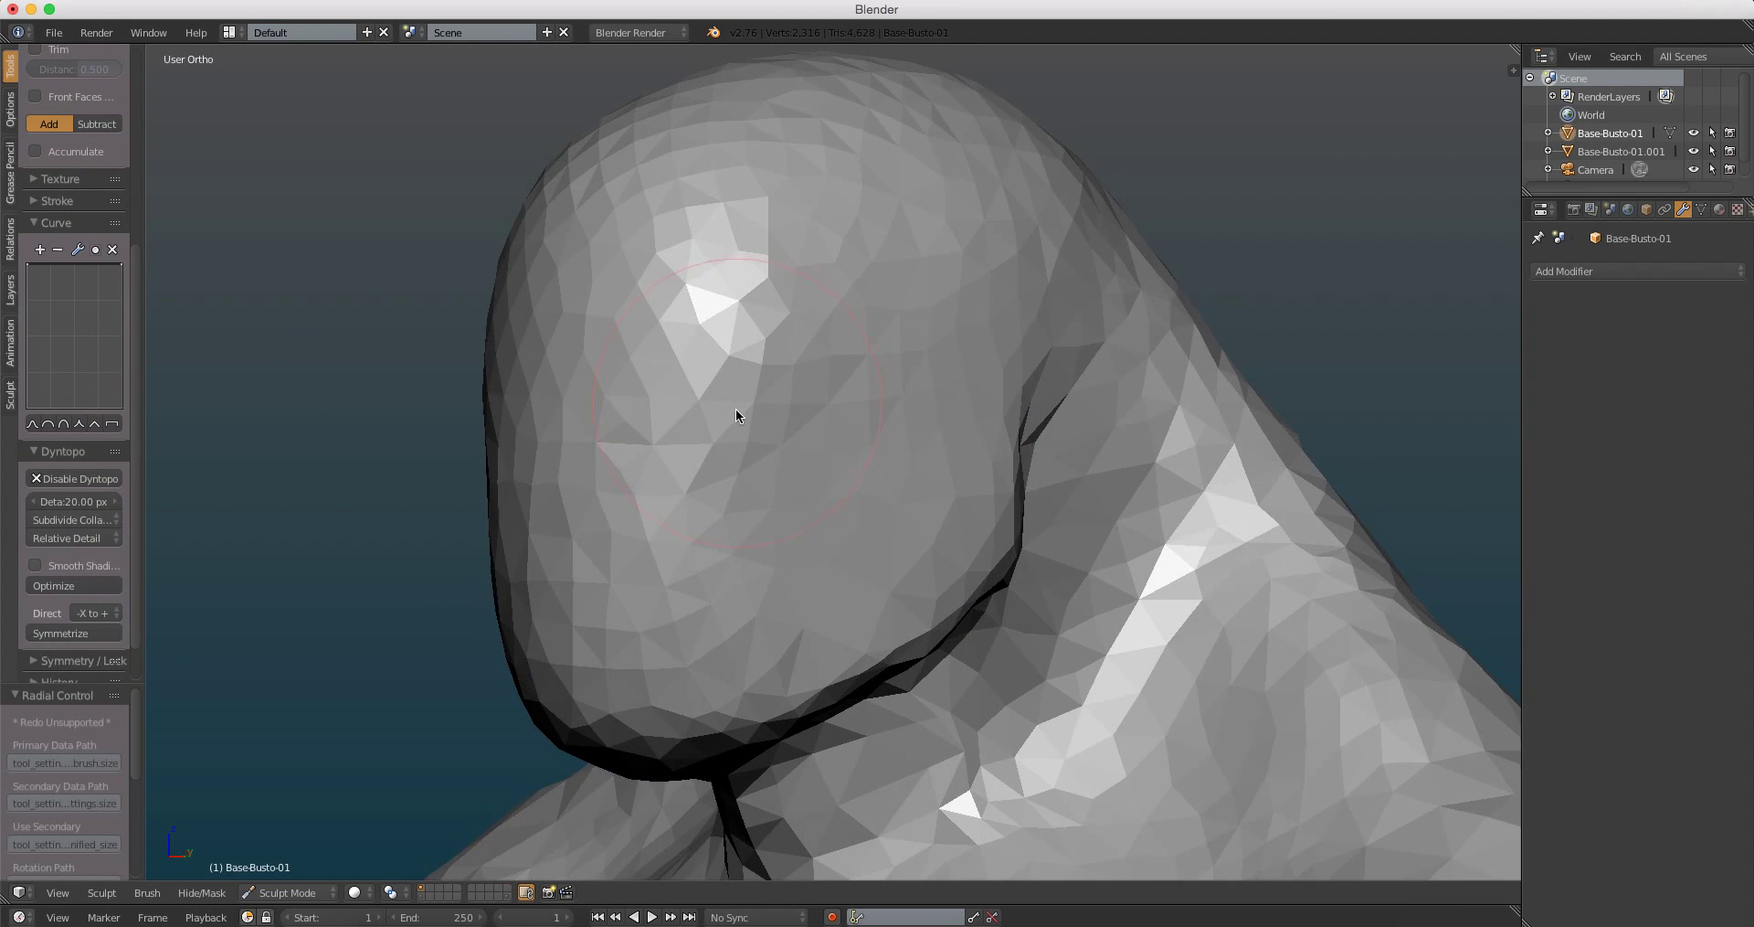
{"action": "scroll", "coordinate": [758, 398], "scroll_direction": "up", "scroll_amount": 3}
Step: Build up clay on the side of the head and around the jawline
{"action": "mouse_move", "coordinate": [758, 399]}
{"action": "middle_mouse_down"}
{"action": "mouse_move", "coordinate": [744, 365]}
{"action": "mouse_move", "coordinate": [711, 356]}
{"action": "middle_mouse_up"}
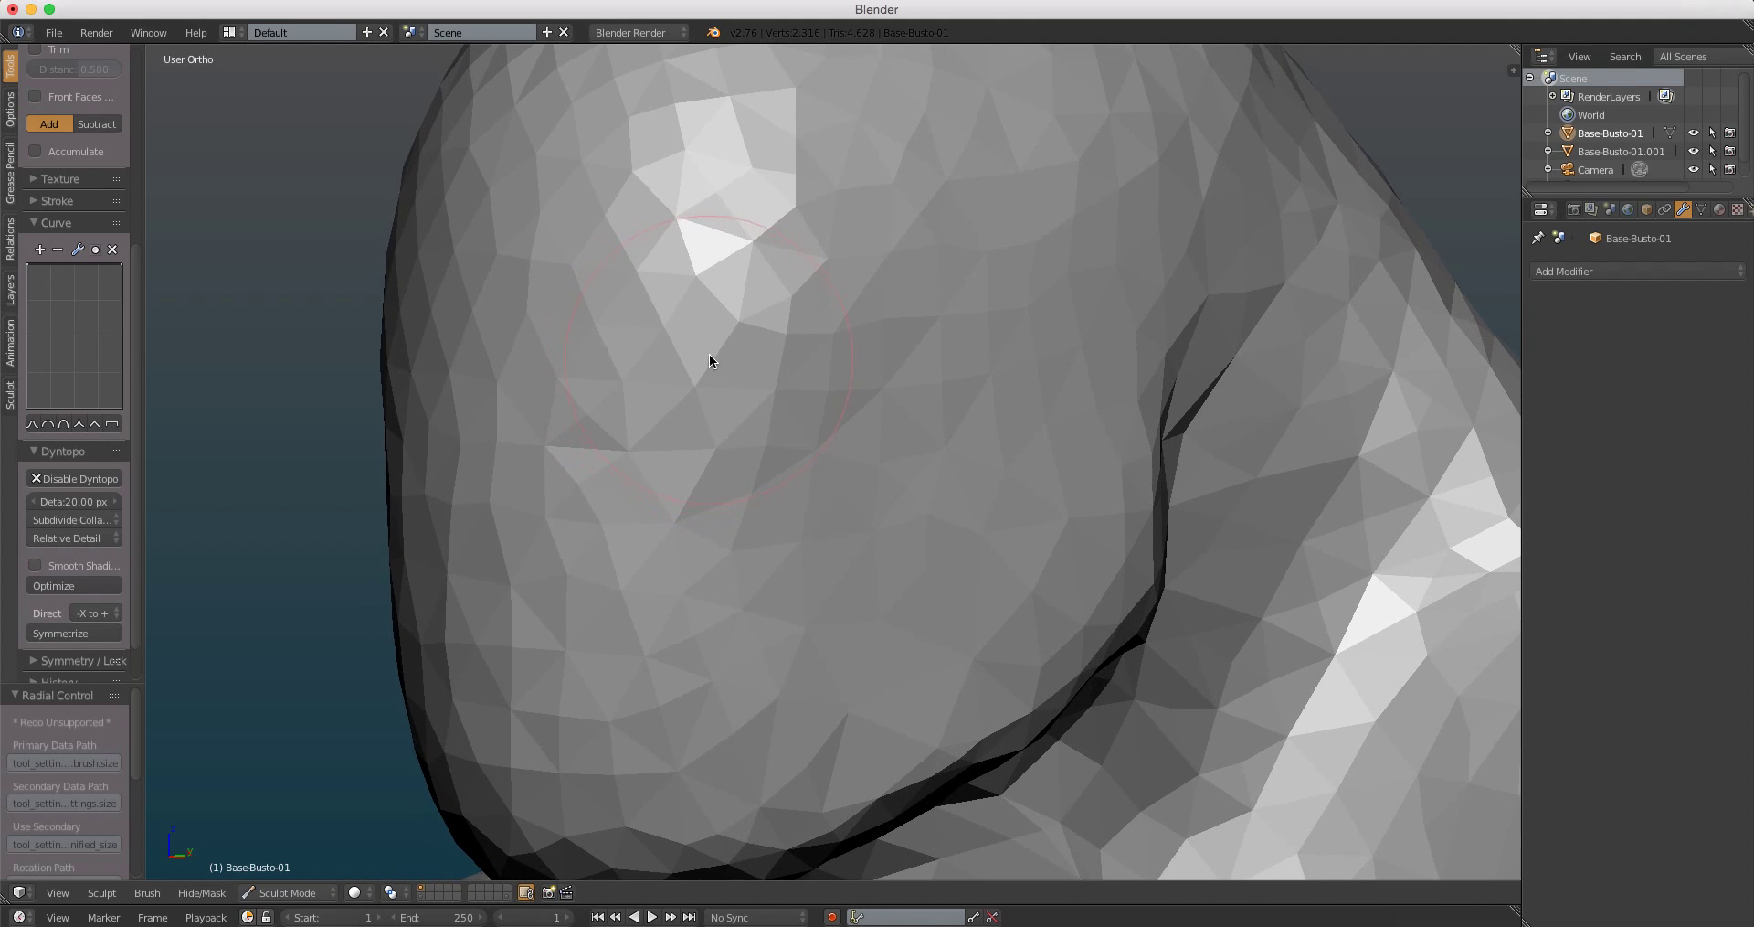
{"action": "left_click_drag", "start_coordinate": [711, 356], "coordinate": [630, 425]}
{"action": "scroll", "coordinate": [518, 359], "scroll_direction": "up", "scroll_amount": 1}
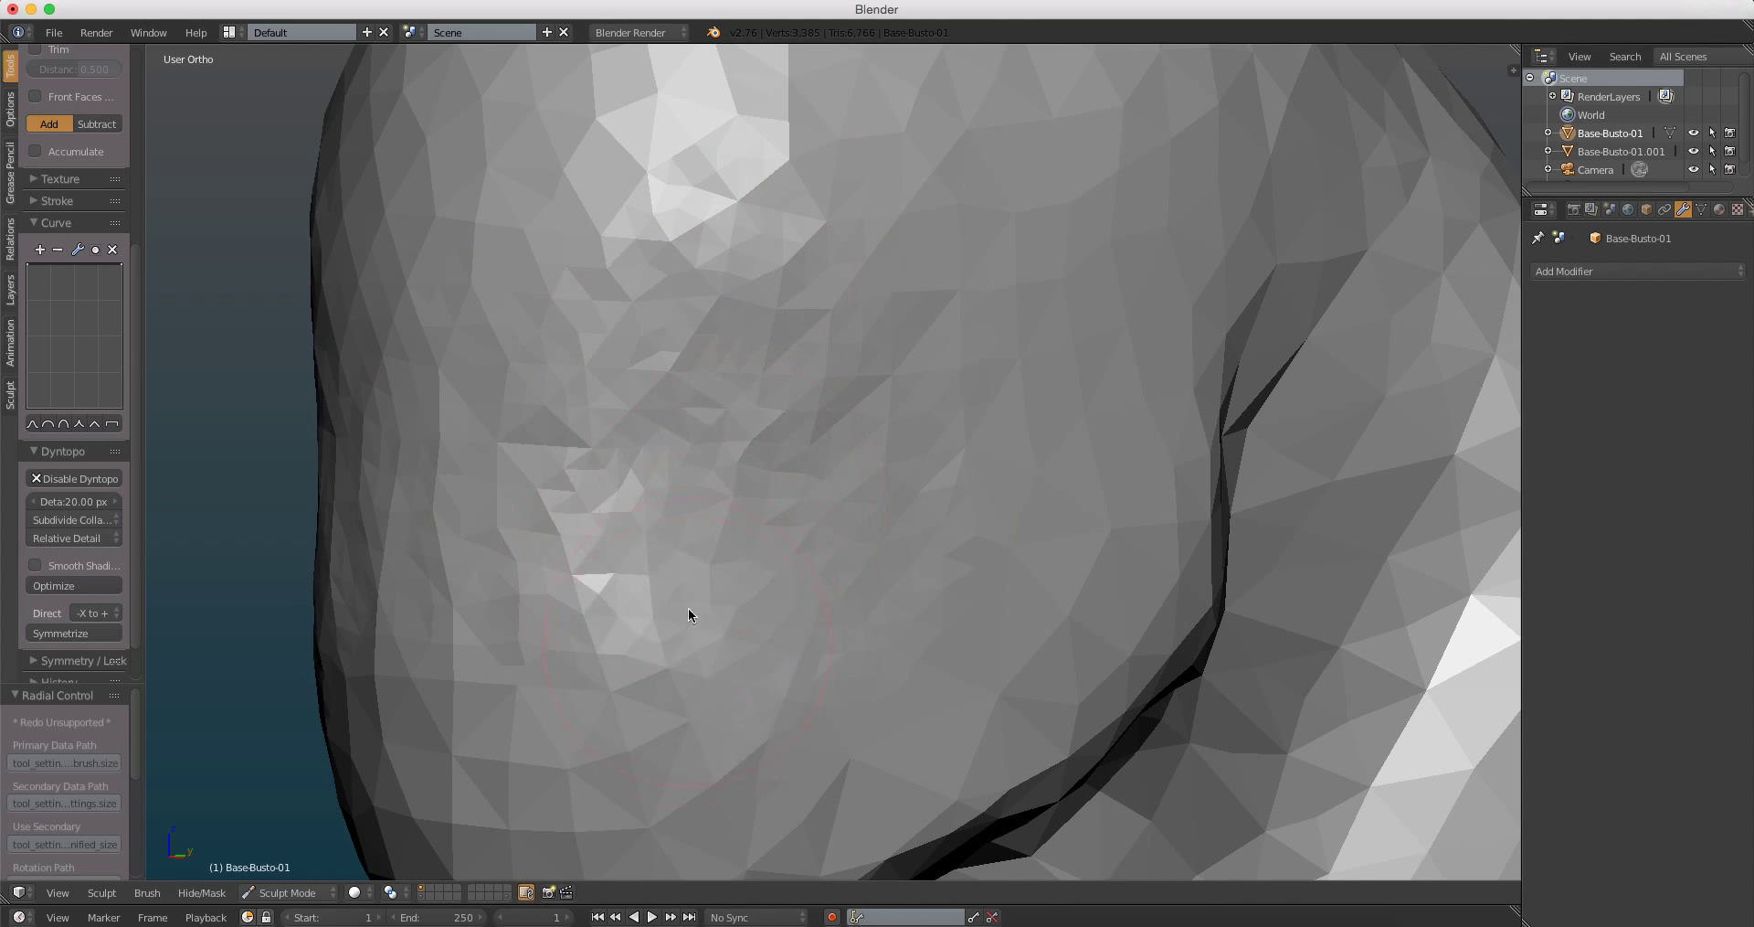
{"action": "middle_click_drag", "start_coordinate": [688, 609], "coordinate": [647, 495]}
{"action": "mouse_move", "coordinate": [650, 481]}
{"action": "left_mouse_down"}
{"action": "mouse_move", "coordinate": [888, 647]}
{"action": "mouse_move", "coordinate": [918, 507]}
{"action": "left_mouse_up"}
{"action": "mouse_move", "coordinate": [917, 507]}
{"action": "middle_mouse_down"}
{"action": "mouse_move", "coordinate": [930, 423]}
{"action": "mouse_move", "coordinate": [1101, 442]}
{"action": "middle_mouse_up"}
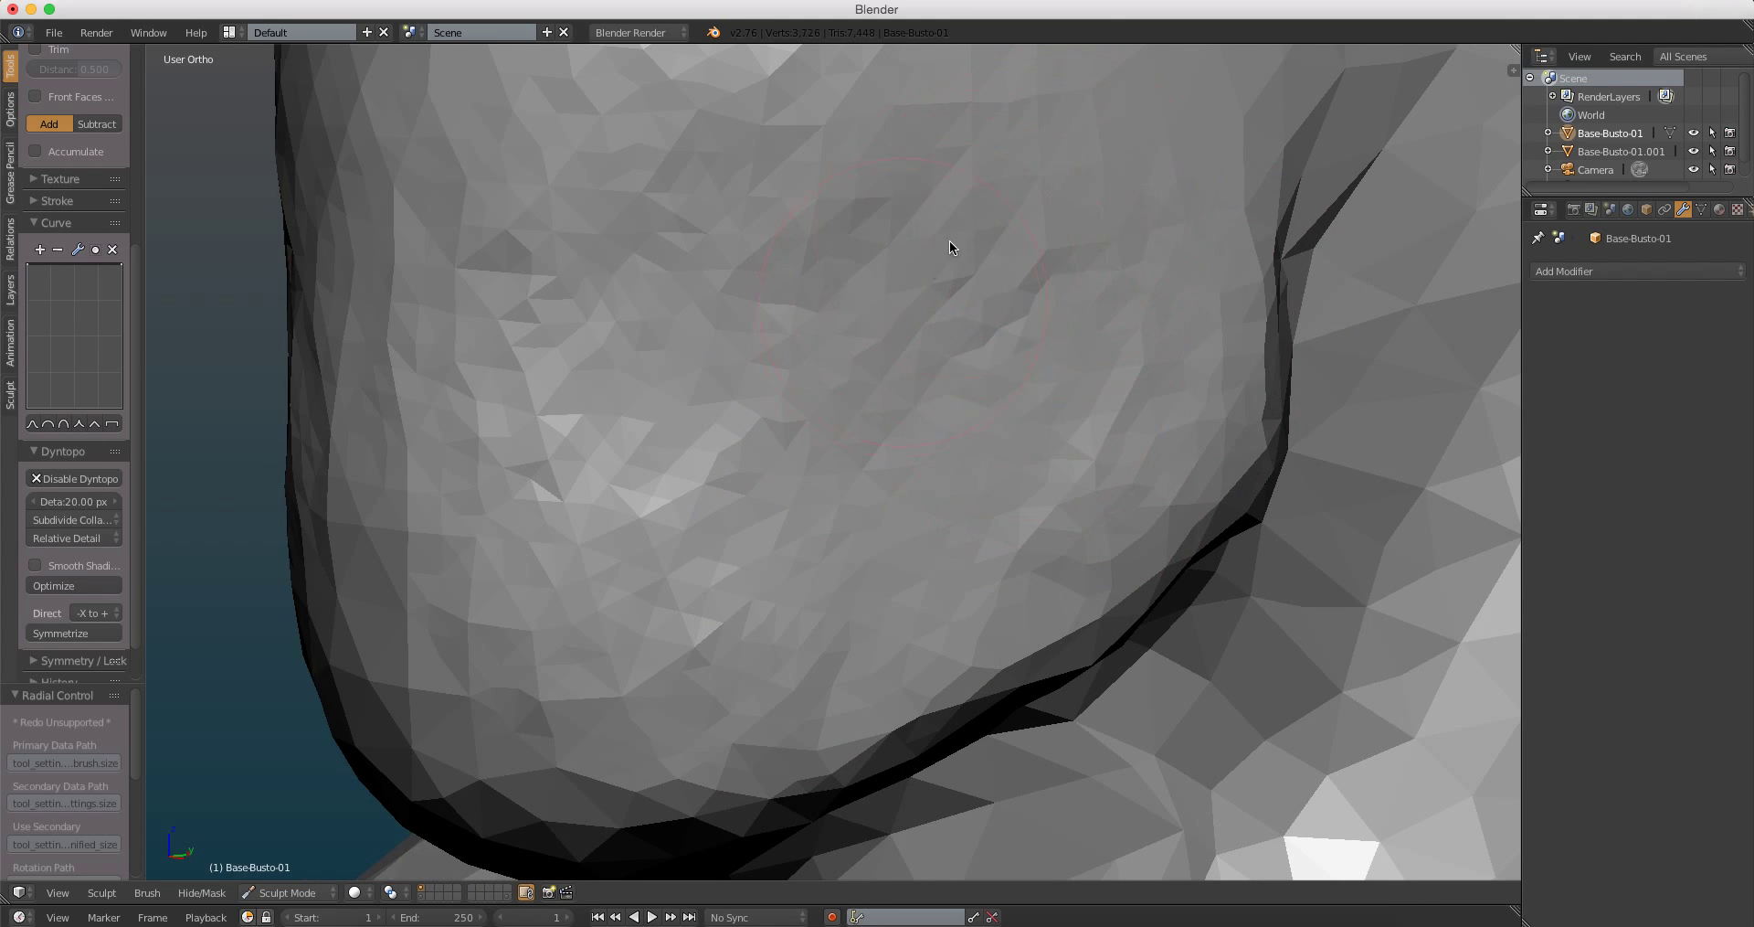
Step: Add clay to the lower face and along the chin
{"action": "middle_click_drag", "start_coordinate": [751, 642], "coordinate": [681, 511]}
{"action": "left_click_drag", "start_coordinate": [681, 511], "coordinate": [670, 494]}
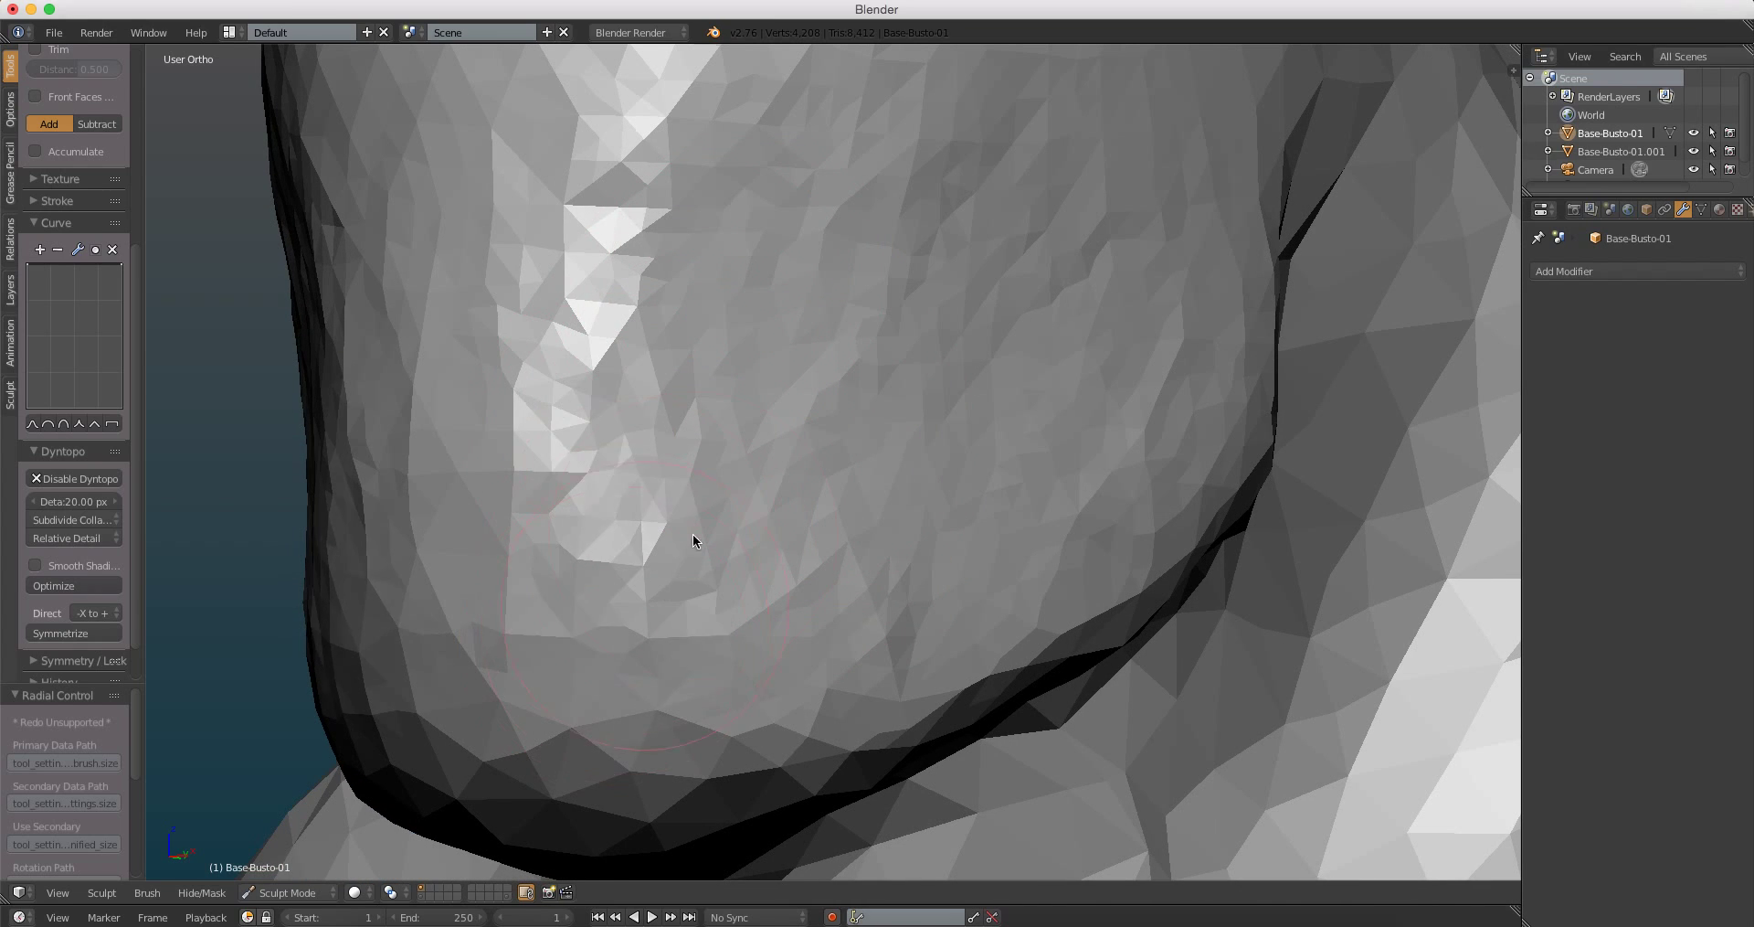
{"action": "middle_click_drag", "start_coordinate": [616, 257], "coordinate": [694, 272]}
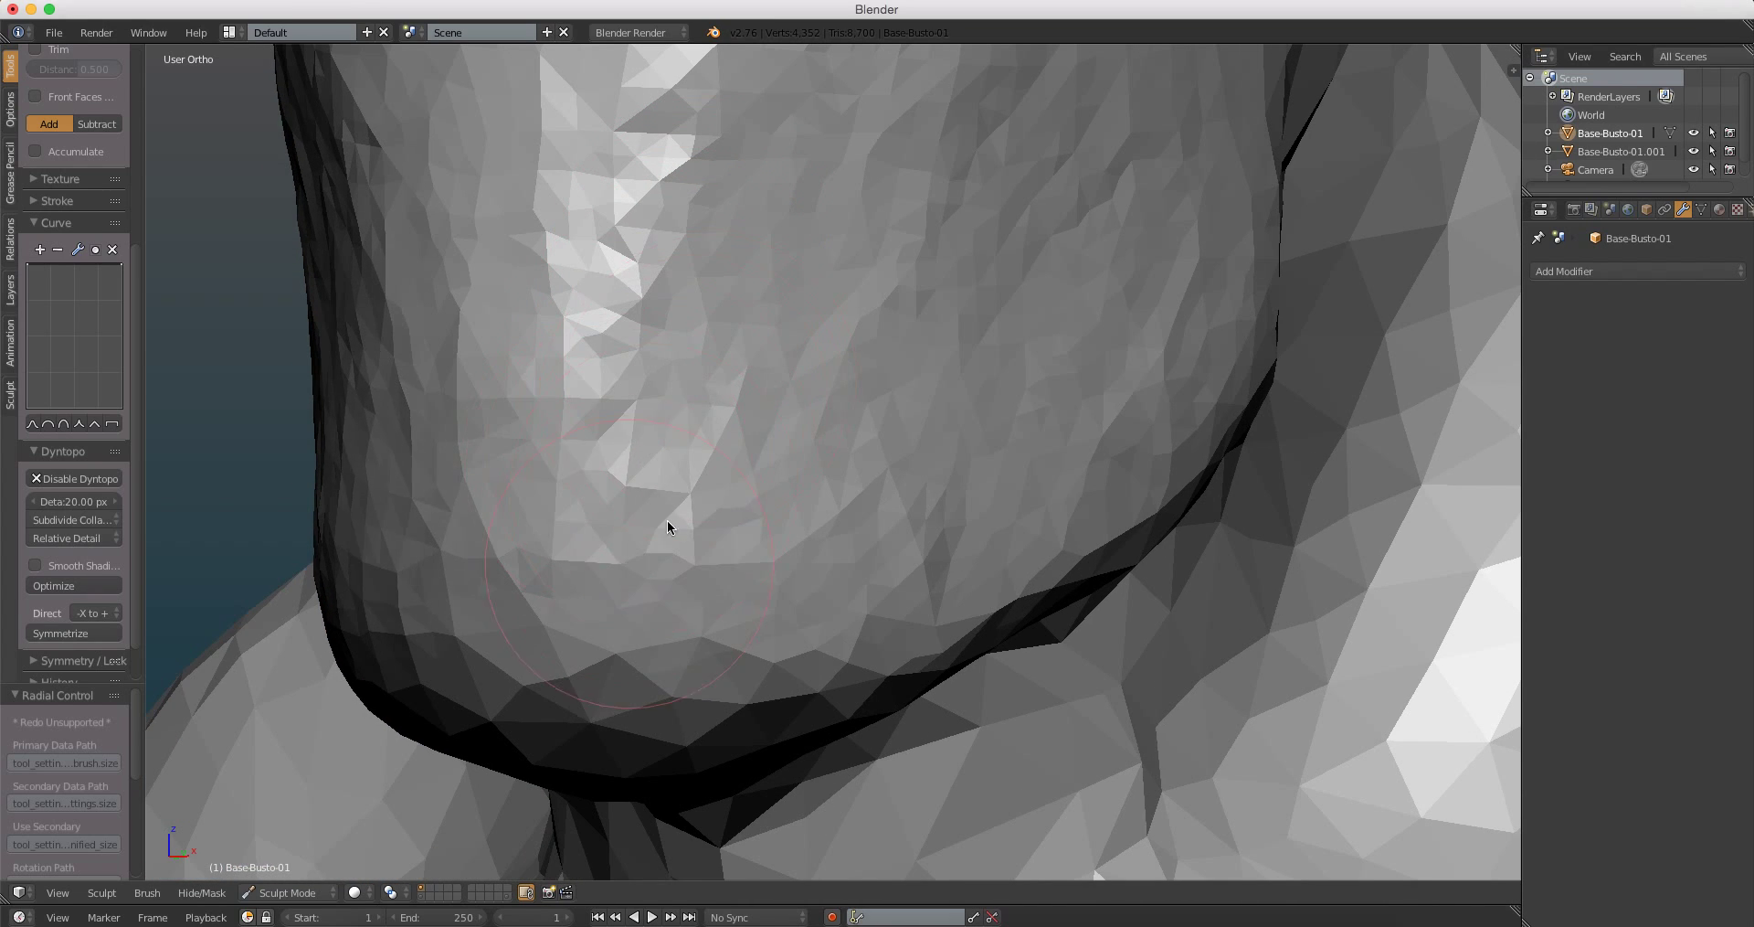
{"action": "left_click_drag", "start_coordinate": [745, 608], "coordinate": [749, 585]}
{"action": "mouse_move", "coordinate": [749, 584]}
{"action": "middle_mouse_down"}
{"action": "mouse_move", "coordinate": [751, 360]}
{"action": "mouse_move", "coordinate": [830, 342]}
{"action": "mouse_move", "coordinate": [759, 420]}
{"action": "middle_mouse_up"}
{"action": "left_click_drag", "start_coordinate": [708, 343], "coordinate": [552, 347]}
{"action": "middle_click_drag", "start_coordinate": [552, 347], "coordinate": [819, 422]}
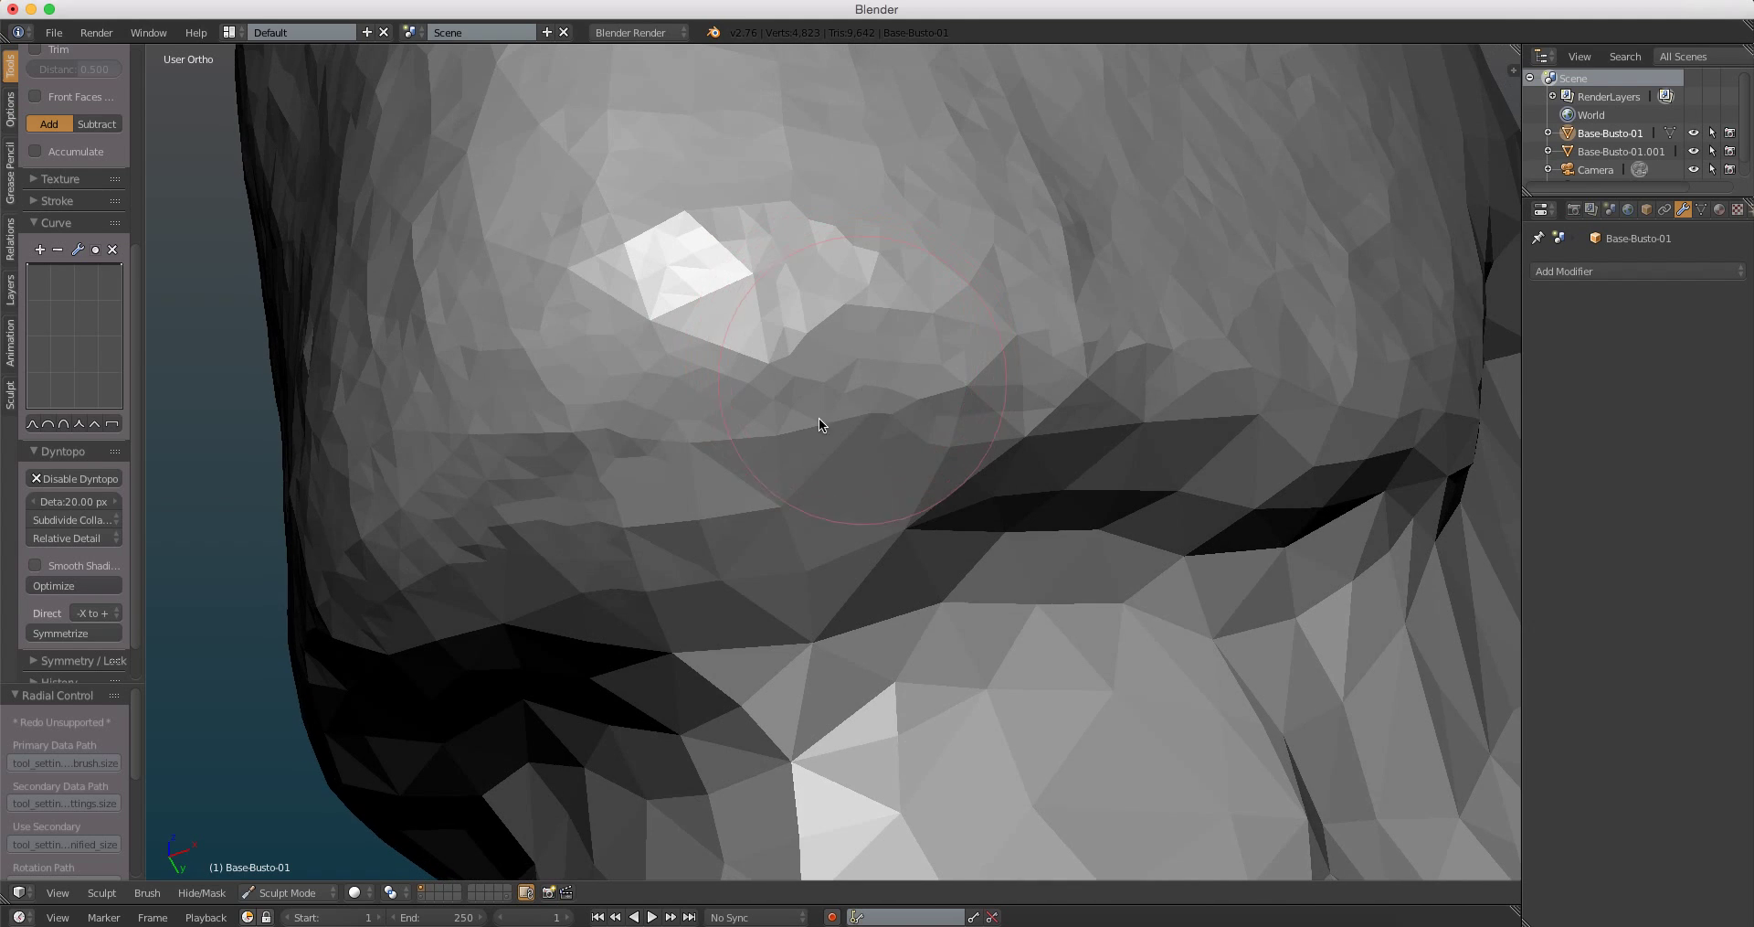
Step: Sculpt and reshape the chin surface with further clay strokes
{"action": "middle_click_drag", "start_coordinate": [699, 548], "coordinate": [804, 561]}
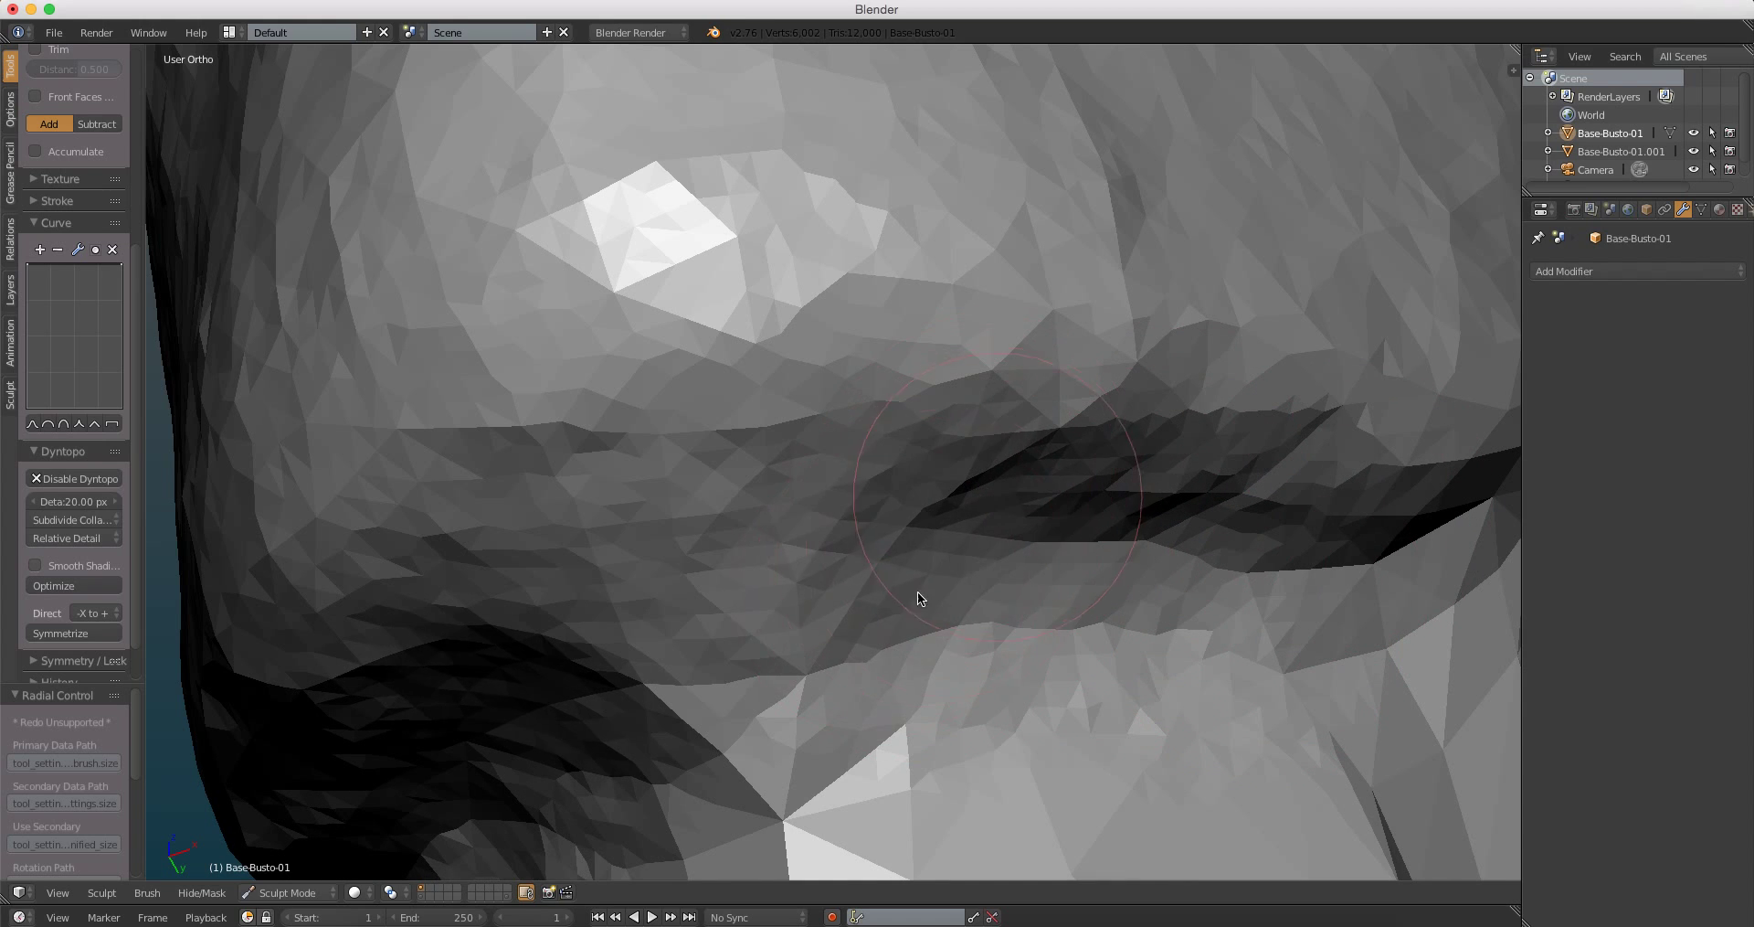
{"action": "mouse_move", "coordinate": [918, 594]}
{"action": "middle_mouse_down"}
{"action": "mouse_move", "coordinate": [805, 433]}
{"action": "mouse_move", "coordinate": [814, 345]}
{"action": "middle_mouse_up"}
{"action": "mouse_move", "coordinate": [814, 345]}
{"action": "left_mouse_down"}
{"action": "mouse_move", "coordinate": [668, 436]}
{"action": "mouse_move", "coordinate": [823, 565]}
{"action": "left_mouse_up"}
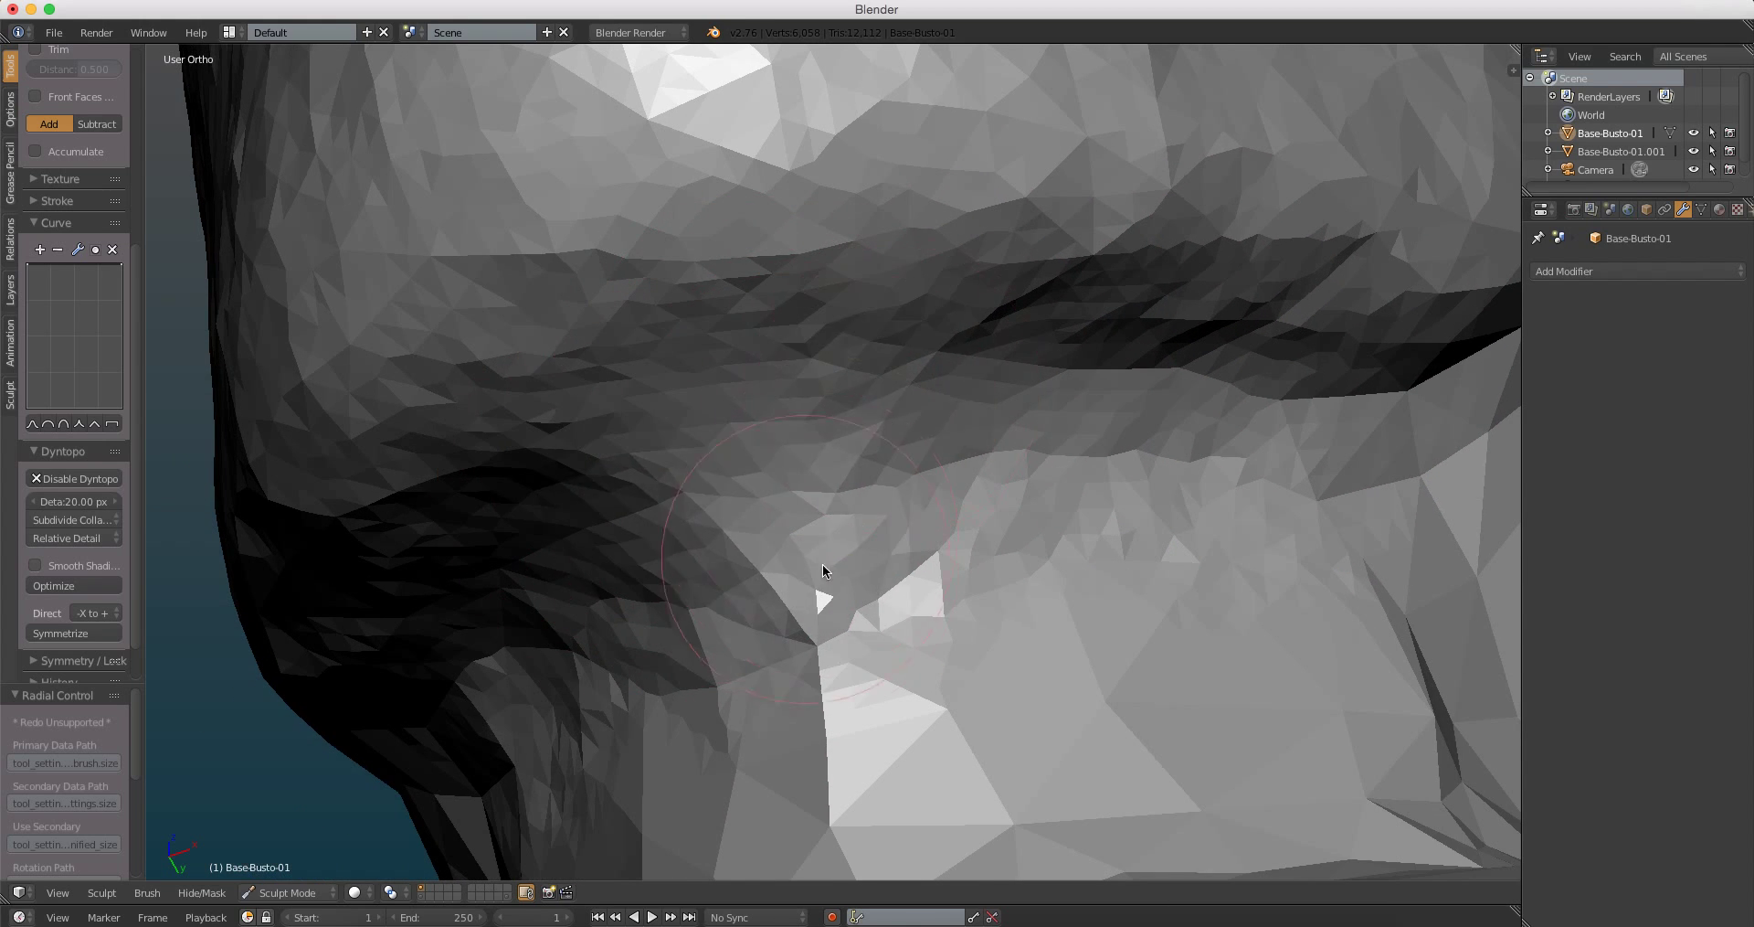
{"action": "middle_click_drag", "start_coordinate": [823, 564], "coordinate": [975, 352]}
{"action": "mouse_move", "coordinate": [974, 352]}
{"action": "left_mouse_down"}
{"action": "mouse_move", "coordinate": [1006, 567]}
{"action": "mouse_move", "coordinate": [1058, 694]}
{"action": "left_mouse_up"}
{"action": "middle_click_drag", "start_coordinate": [1057, 693], "coordinate": [887, 670]}
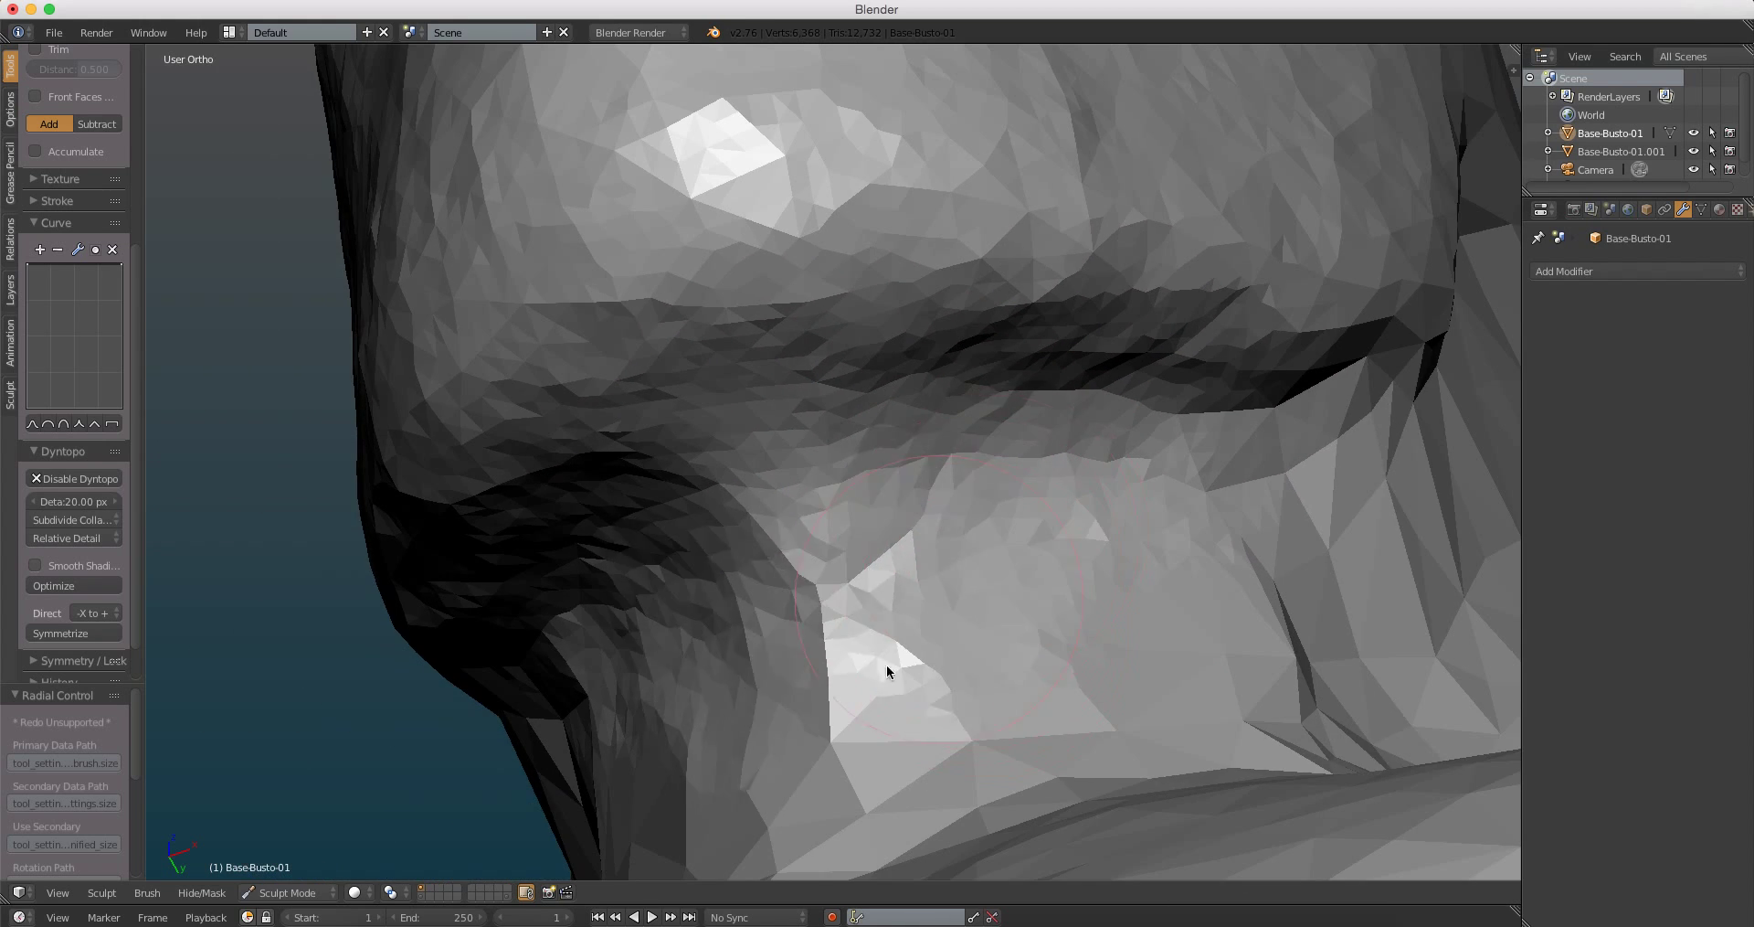
{"action": "left_click_drag", "start_coordinate": [887, 669], "coordinate": [961, 613]}
{"action": "mouse_move", "coordinate": [1193, 630]}
{"action": "middle_mouse_down"}
{"action": "mouse_move", "coordinate": [956, 519]}
{"action": "mouse_move", "coordinate": [978, 407]}
{"action": "middle_mouse_up"}
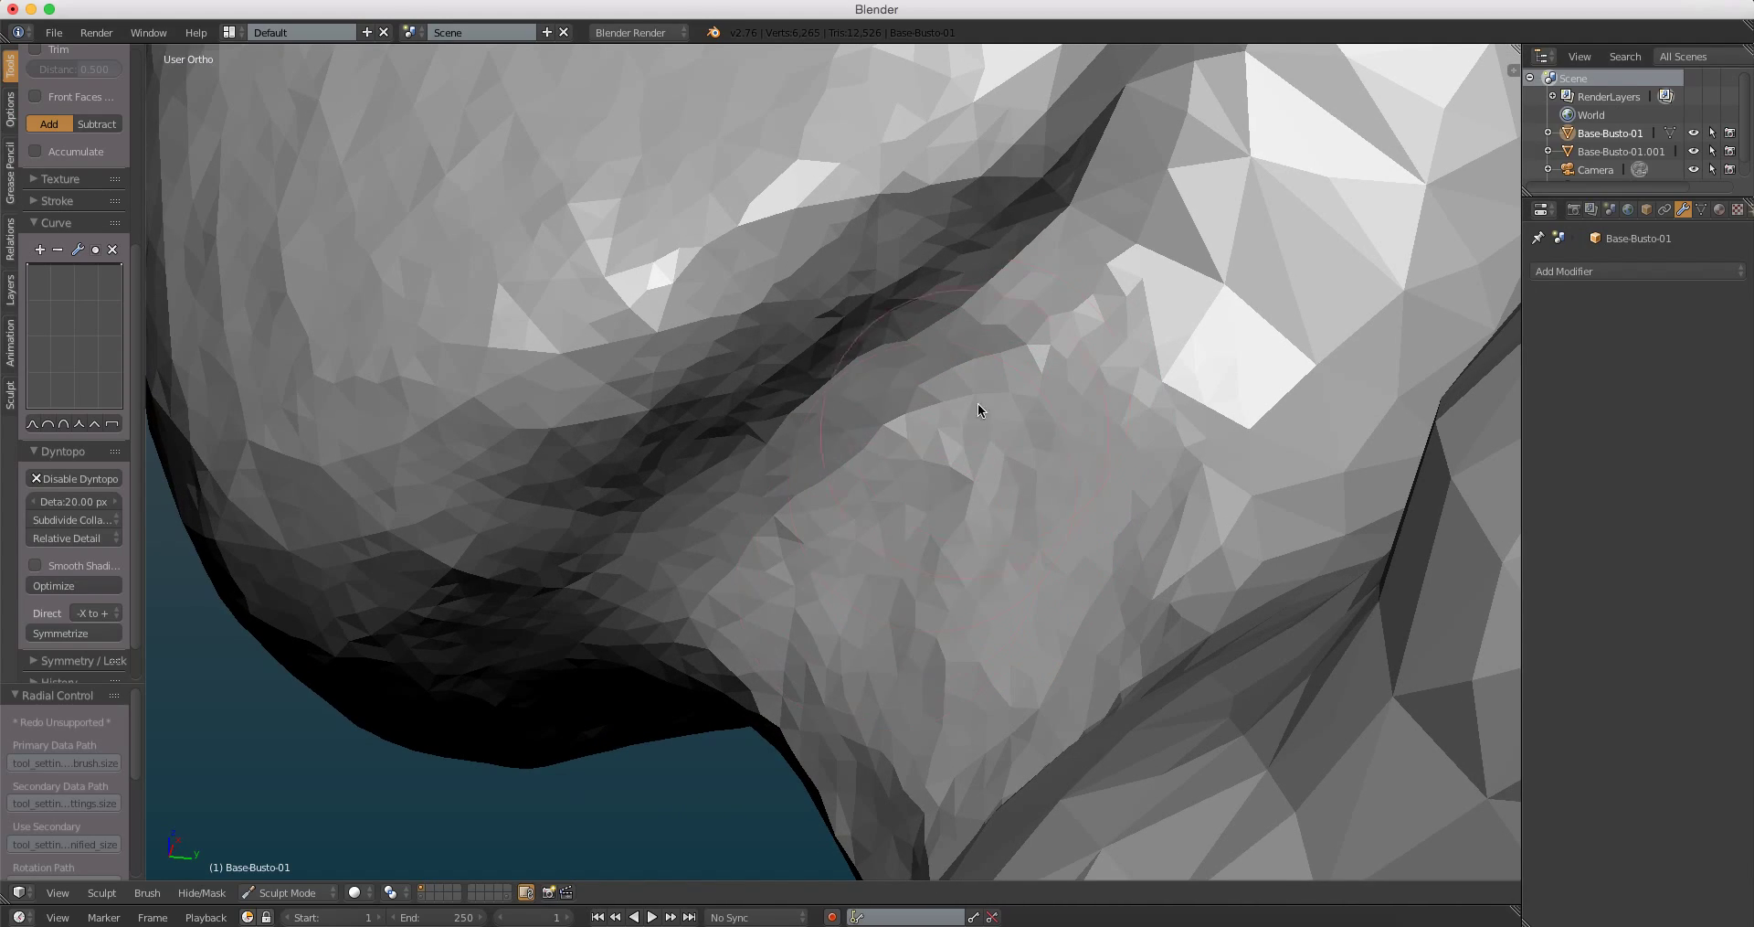
Step: Build up clay on the neck under the chin and near the jaw
{"action": "mouse_move", "coordinate": [770, 754]}
{"action": "middle_mouse_down"}
{"action": "mouse_move", "coordinate": [914, 616]}
{"action": "mouse_move", "coordinate": [847, 457]}
{"action": "mouse_move", "coordinate": [726, 371]}
{"action": "mouse_move", "coordinate": [813, 677]}
{"action": "mouse_move", "coordinate": [854, 530]}
{"action": "mouse_move", "coordinate": [687, 480]}
{"action": "middle_mouse_up"}
{"action": "mouse_move", "coordinate": [687, 480]}
{"action": "left_mouse_down"}
{"action": "mouse_move", "coordinate": [881, 565]}
{"action": "mouse_move", "coordinate": [982, 460]}
{"action": "mouse_move", "coordinate": [994, 417]}
{"action": "left_mouse_up"}
{"action": "mouse_move", "coordinate": [994, 417]}
{"action": "middle_mouse_down"}
{"action": "mouse_move", "coordinate": [1036, 543]}
{"action": "mouse_move", "coordinate": [1231, 132]}
{"action": "middle_mouse_up"}
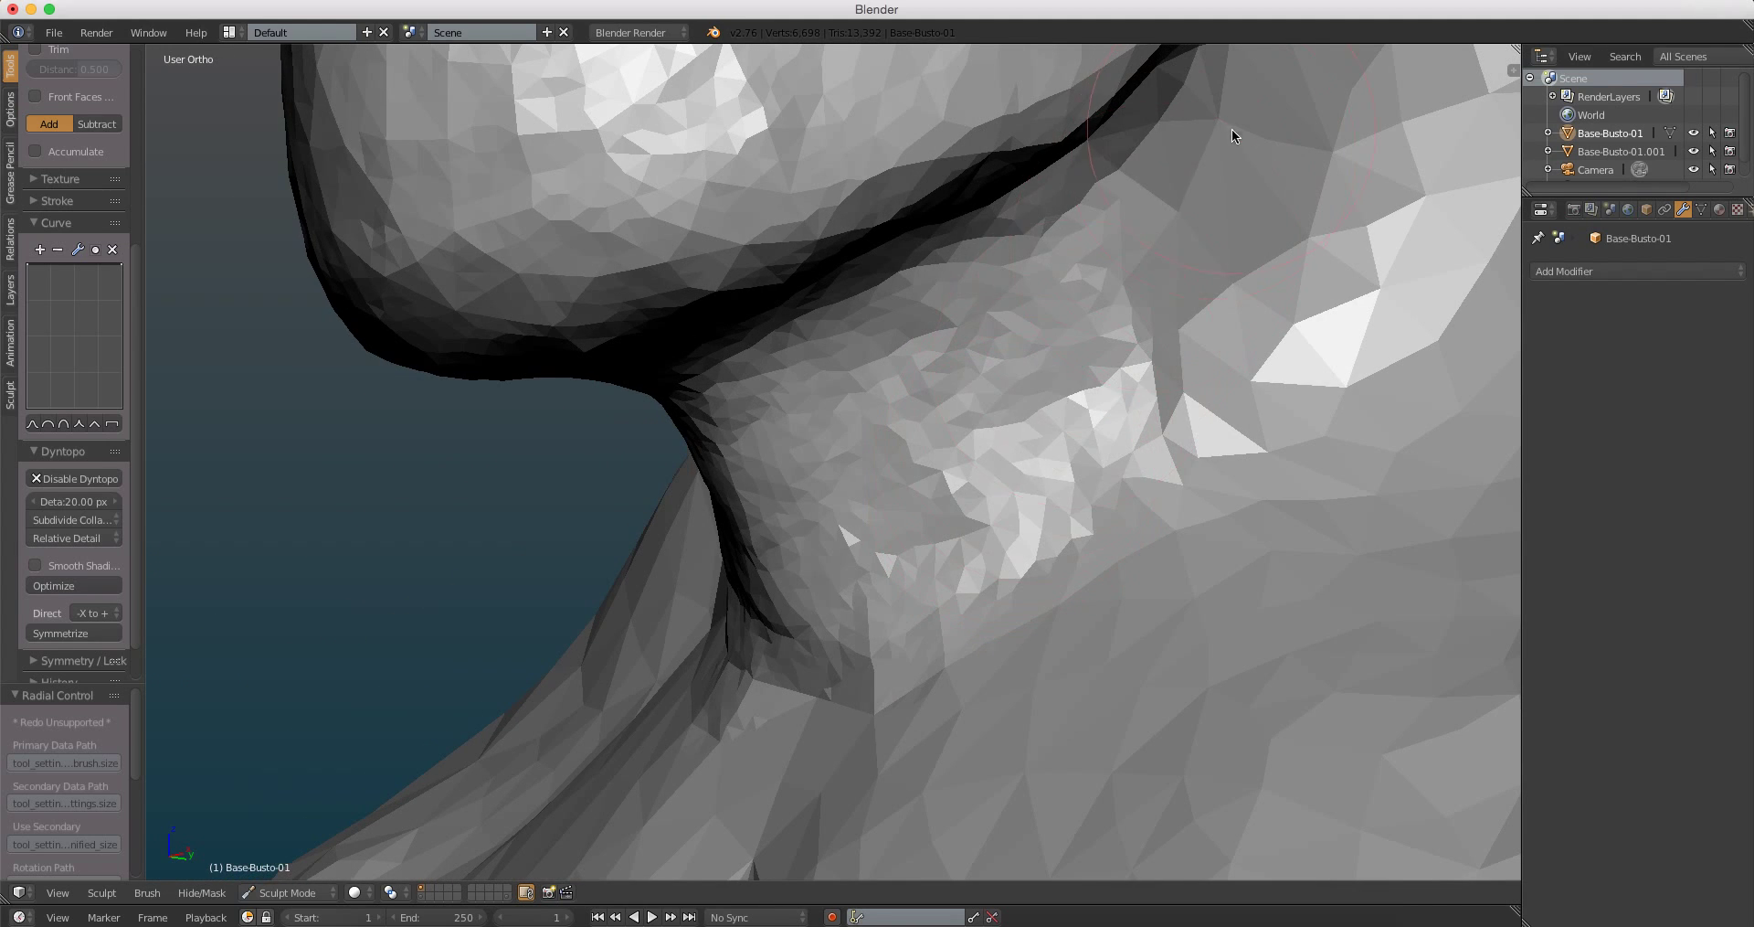
{"action": "left_click_drag", "start_coordinate": [1232, 132], "coordinate": [961, 529]}
{"action": "mouse_move", "coordinate": [961, 528]}
{"action": "middle_mouse_down"}
{"action": "mouse_move", "coordinate": [1241, 278]}
{"action": "mouse_move", "coordinate": [1172, 269]}
{"action": "middle_mouse_up"}
{"action": "left_click_drag", "start_coordinate": [1172, 268], "coordinate": [1139, 430]}
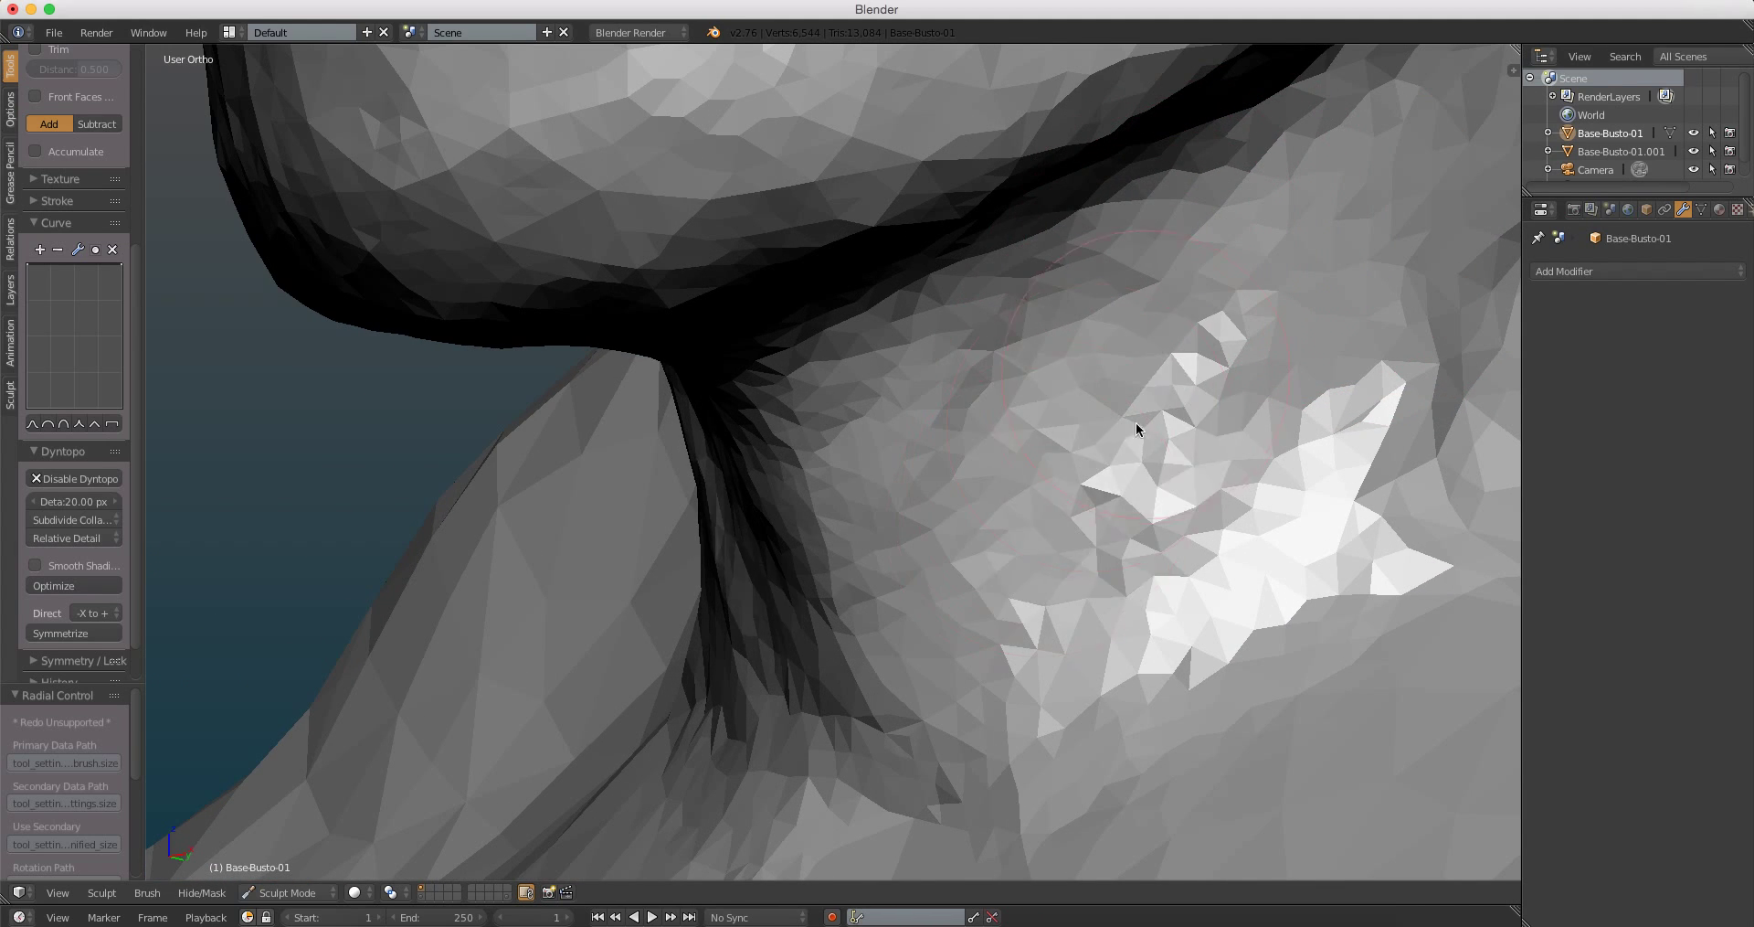
{"action": "mouse_move", "coordinate": [1139, 431]}
{"action": "middle_mouse_down"}
{"action": "mouse_move", "coordinate": [1186, 392]}
{"action": "mouse_move", "coordinate": [1026, 448]}
{"action": "mouse_move", "coordinate": [969, 640]}
{"action": "middle_mouse_up"}
{"action": "left_click_drag", "start_coordinate": [968, 639], "coordinate": [955, 678]}
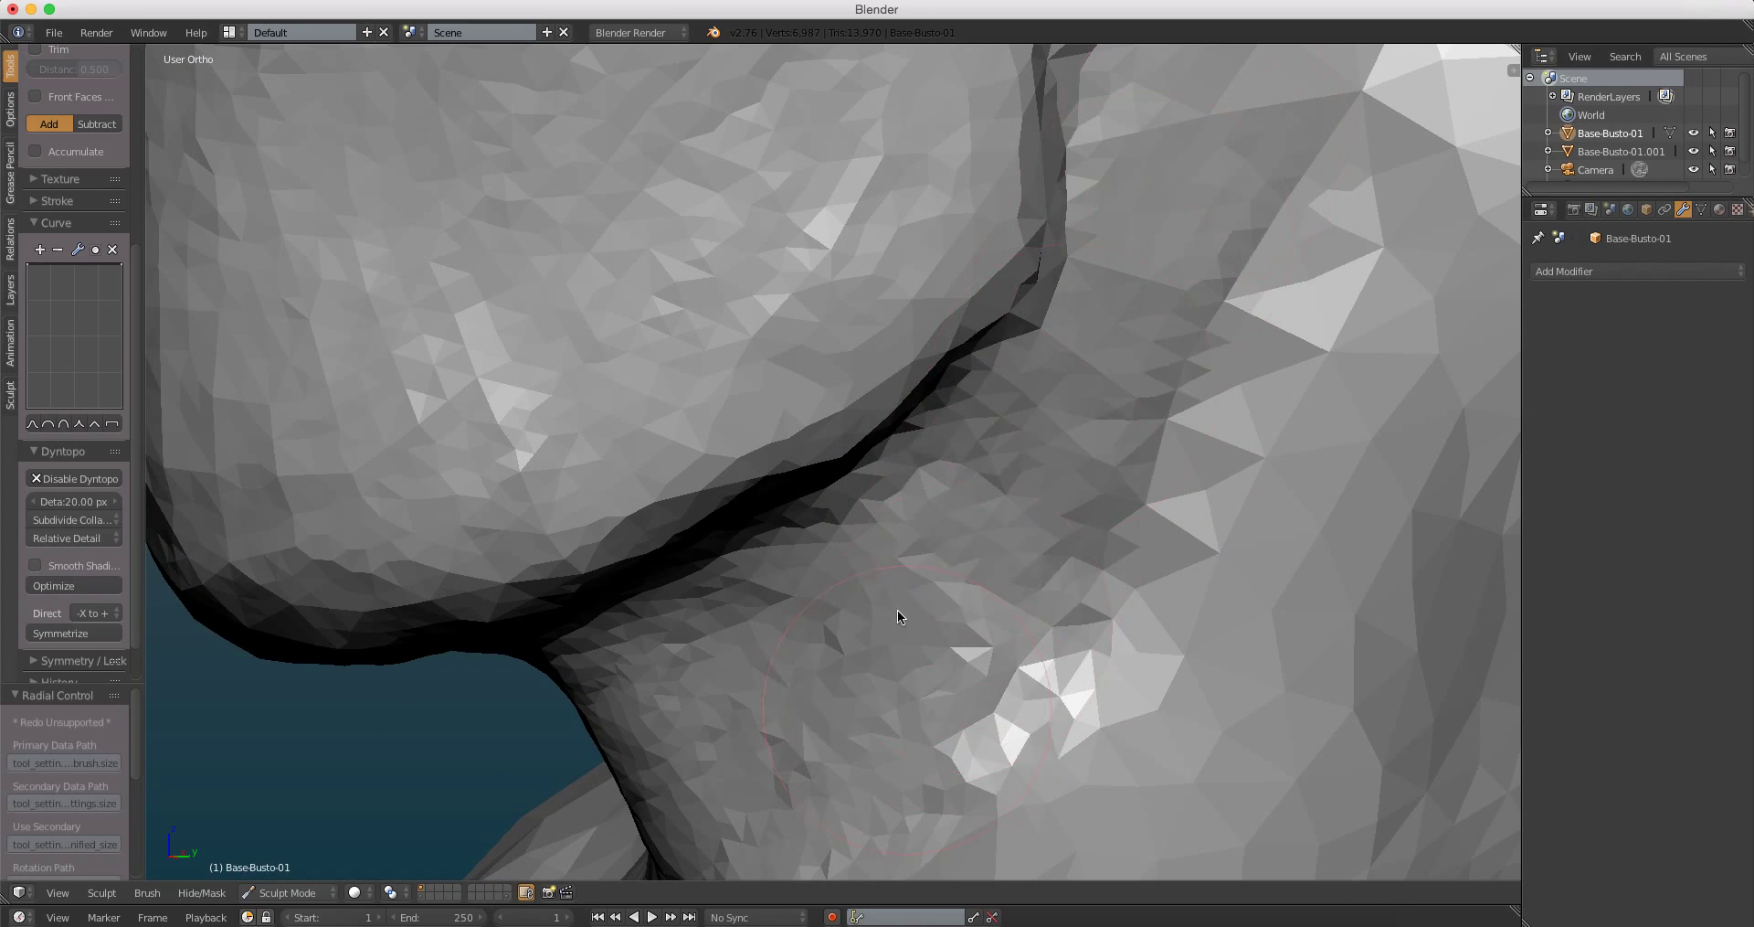
{"action": "mouse_move", "coordinate": [897, 616]}
{"action": "middle_mouse_down"}
{"action": "mouse_move", "coordinate": [987, 392]}
{"action": "mouse_move", "coordinate": [948, 246]}
{"action": "mouse_move", "coordinate": [1077, 300]}
{"action": "middle_mouse_up"}
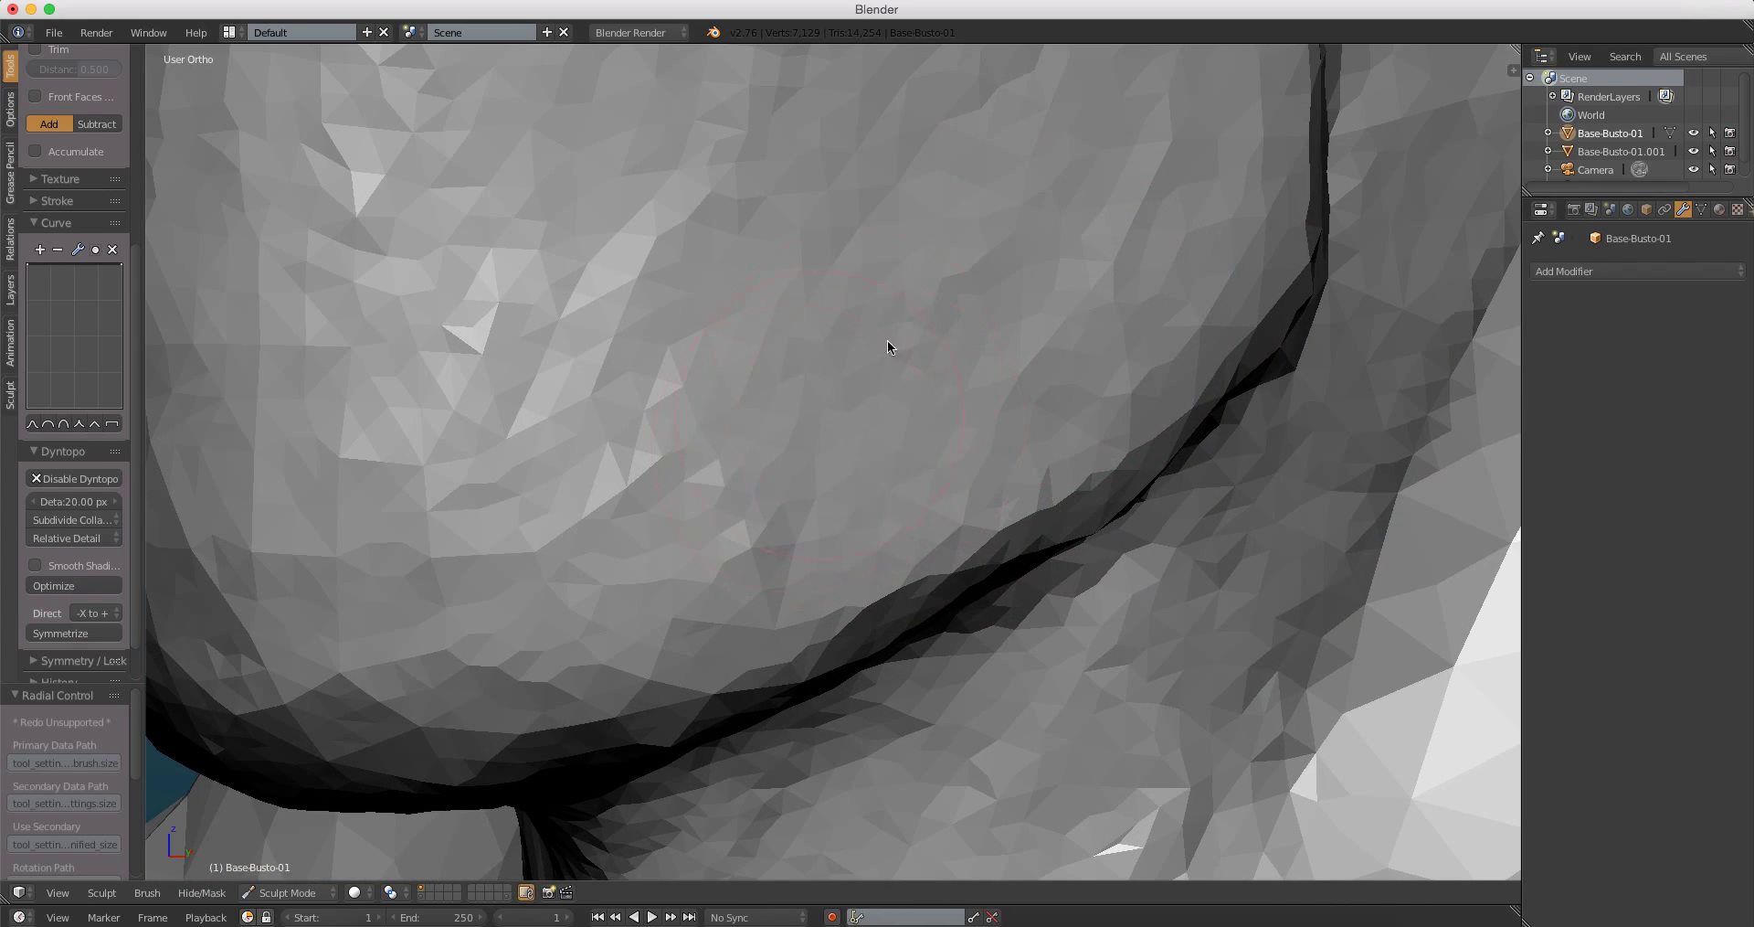
{"action": "mouse_move", "coordinate": [551, 474]}
{"action": "middle_mouse_down"}
{"action": "mouse_move", "coordinate": [764, 386]}
{"action": "mouse_move", "coordinate": [771, 322]}
{"action": "middle_mouse_up"}
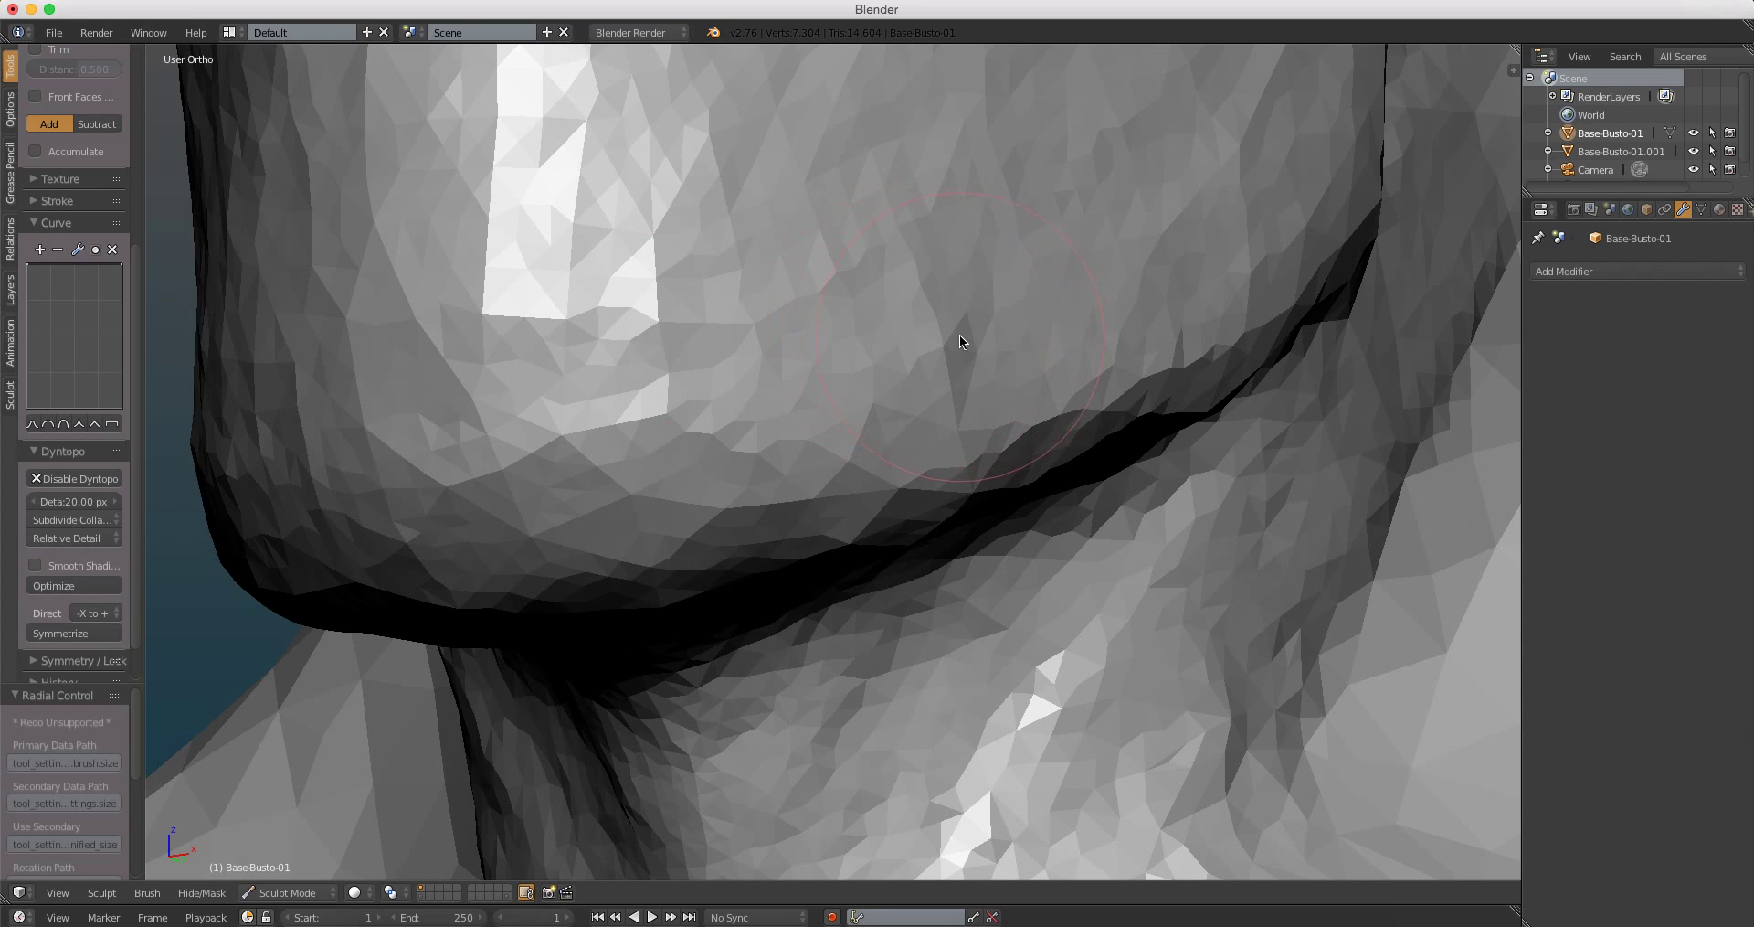
Step: Switch to the Pinch brush with a new strength and pinch the crease under the chin
{"action": "key", "text": "p"}
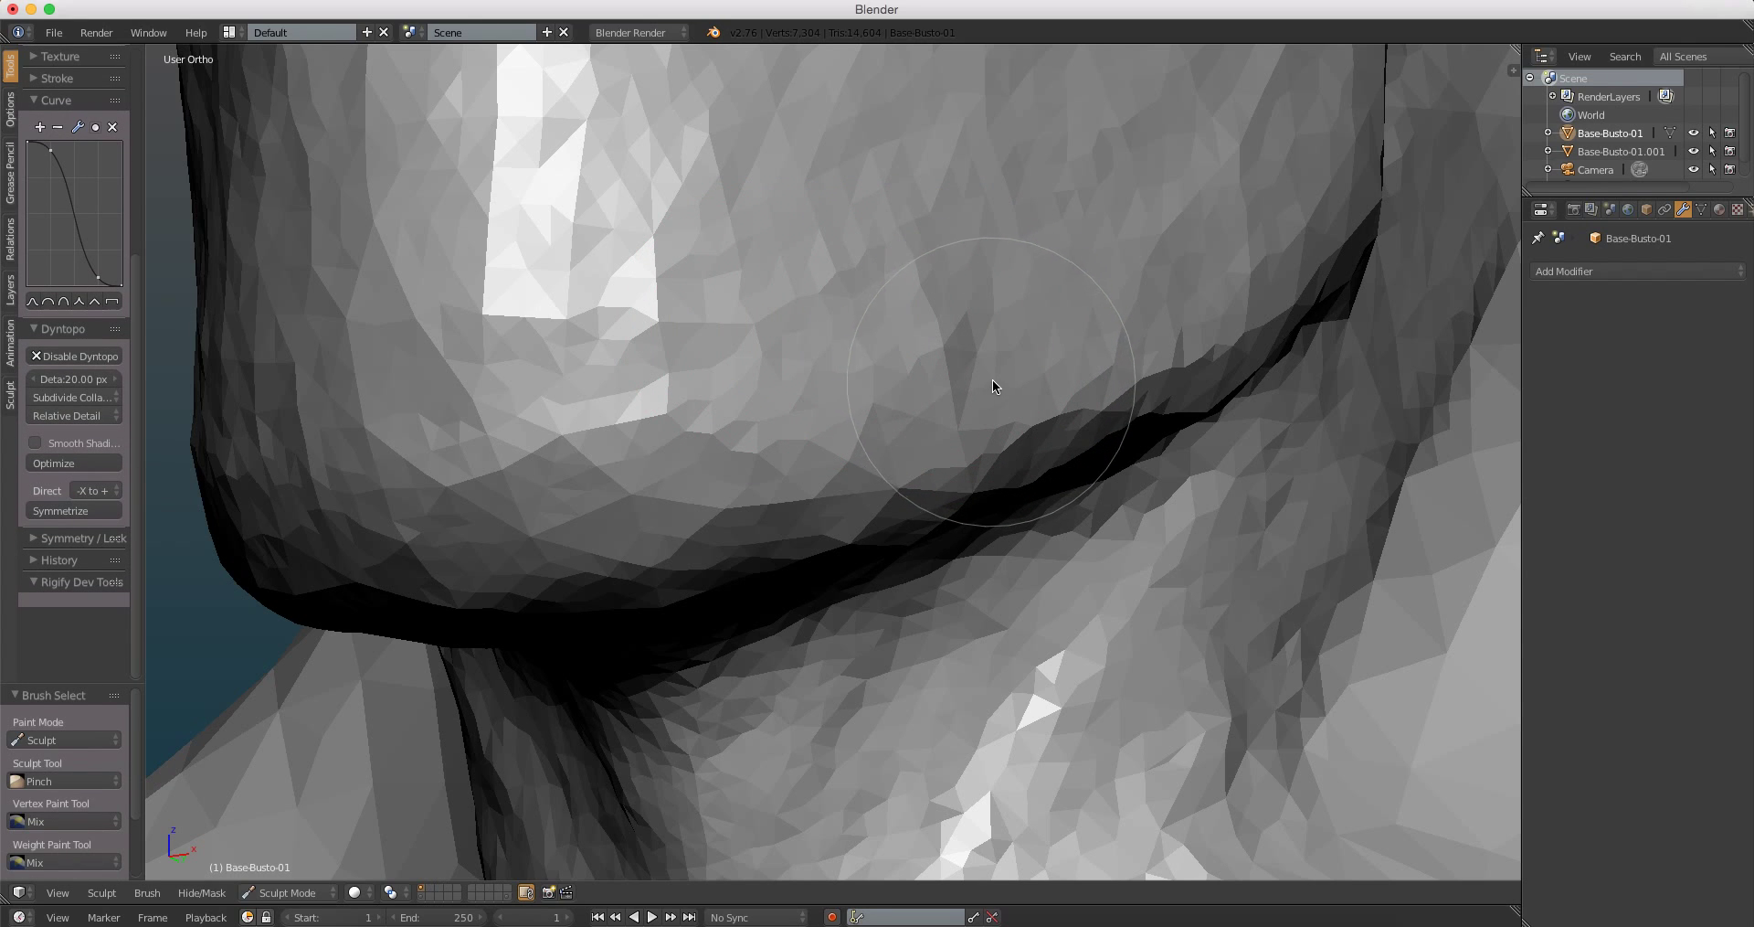
{"action": "key", "text": "shift+f"}
{"action": "left_click", "coordinate": [975, 383]}
{"action": "middle_click_drag", "start_coordinate": [979, 369], "coordinate": [921, 382]}
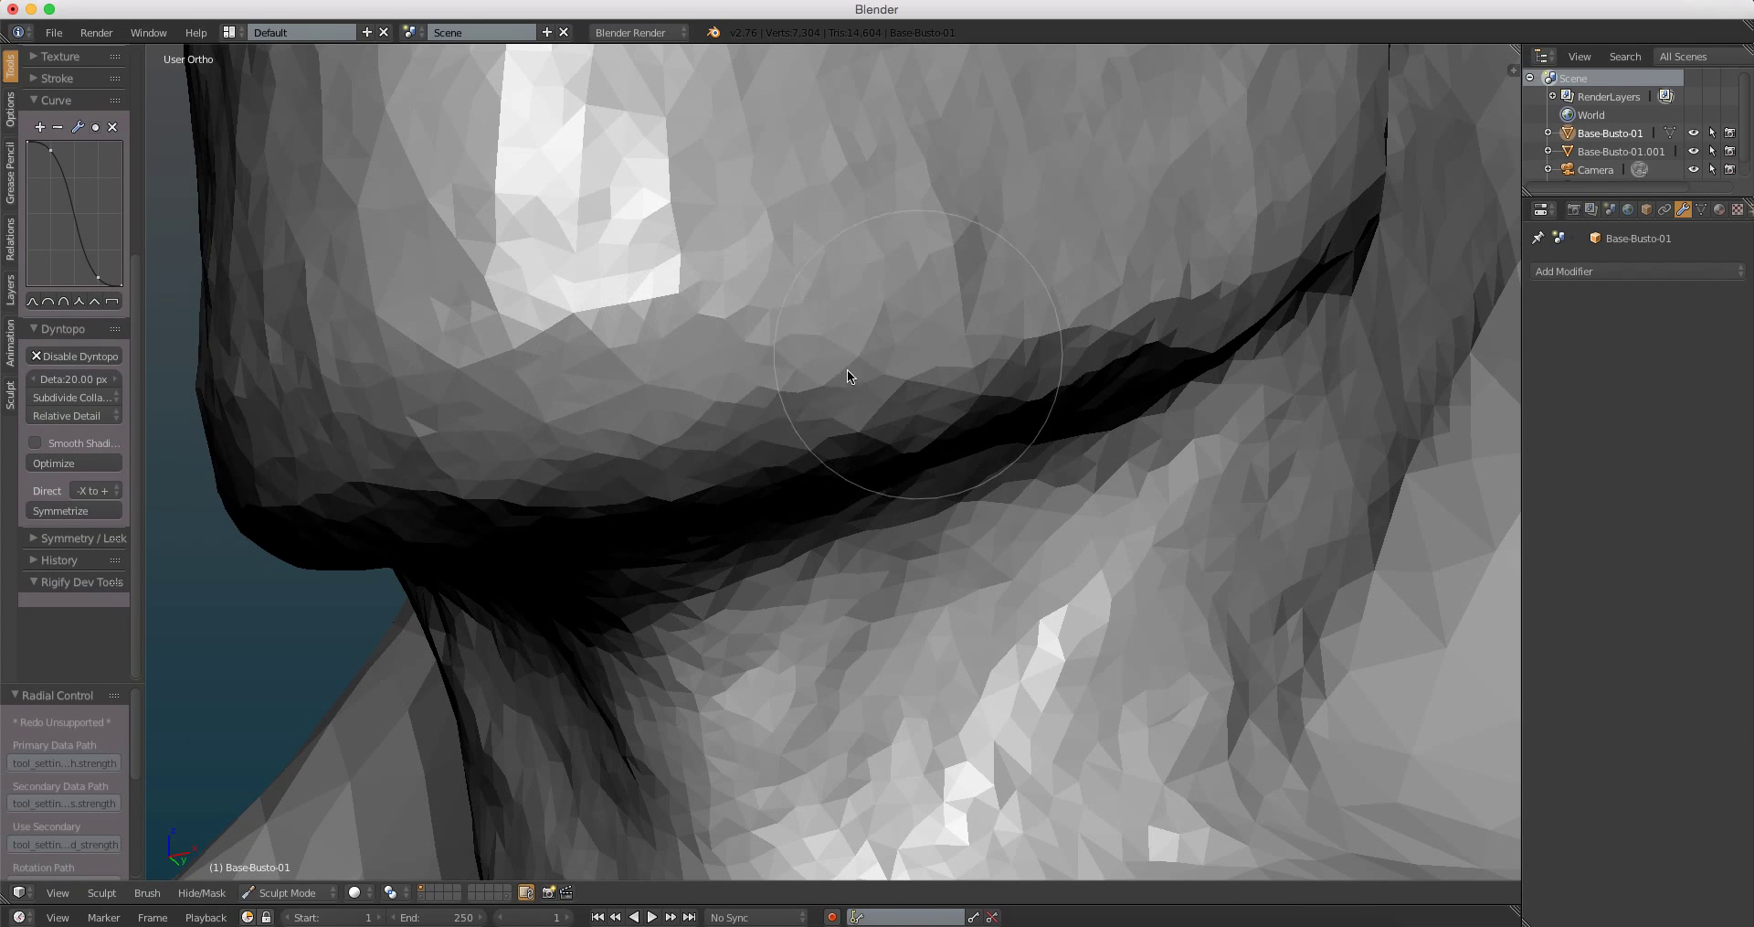
{"action": "left_click_drag", "start_coordinate": [847, 375], "coordinate": [775, 400]}
{"action": "middle_click_drag", "start_coordinate": [775, 400], "coordinate": [666, 411]}
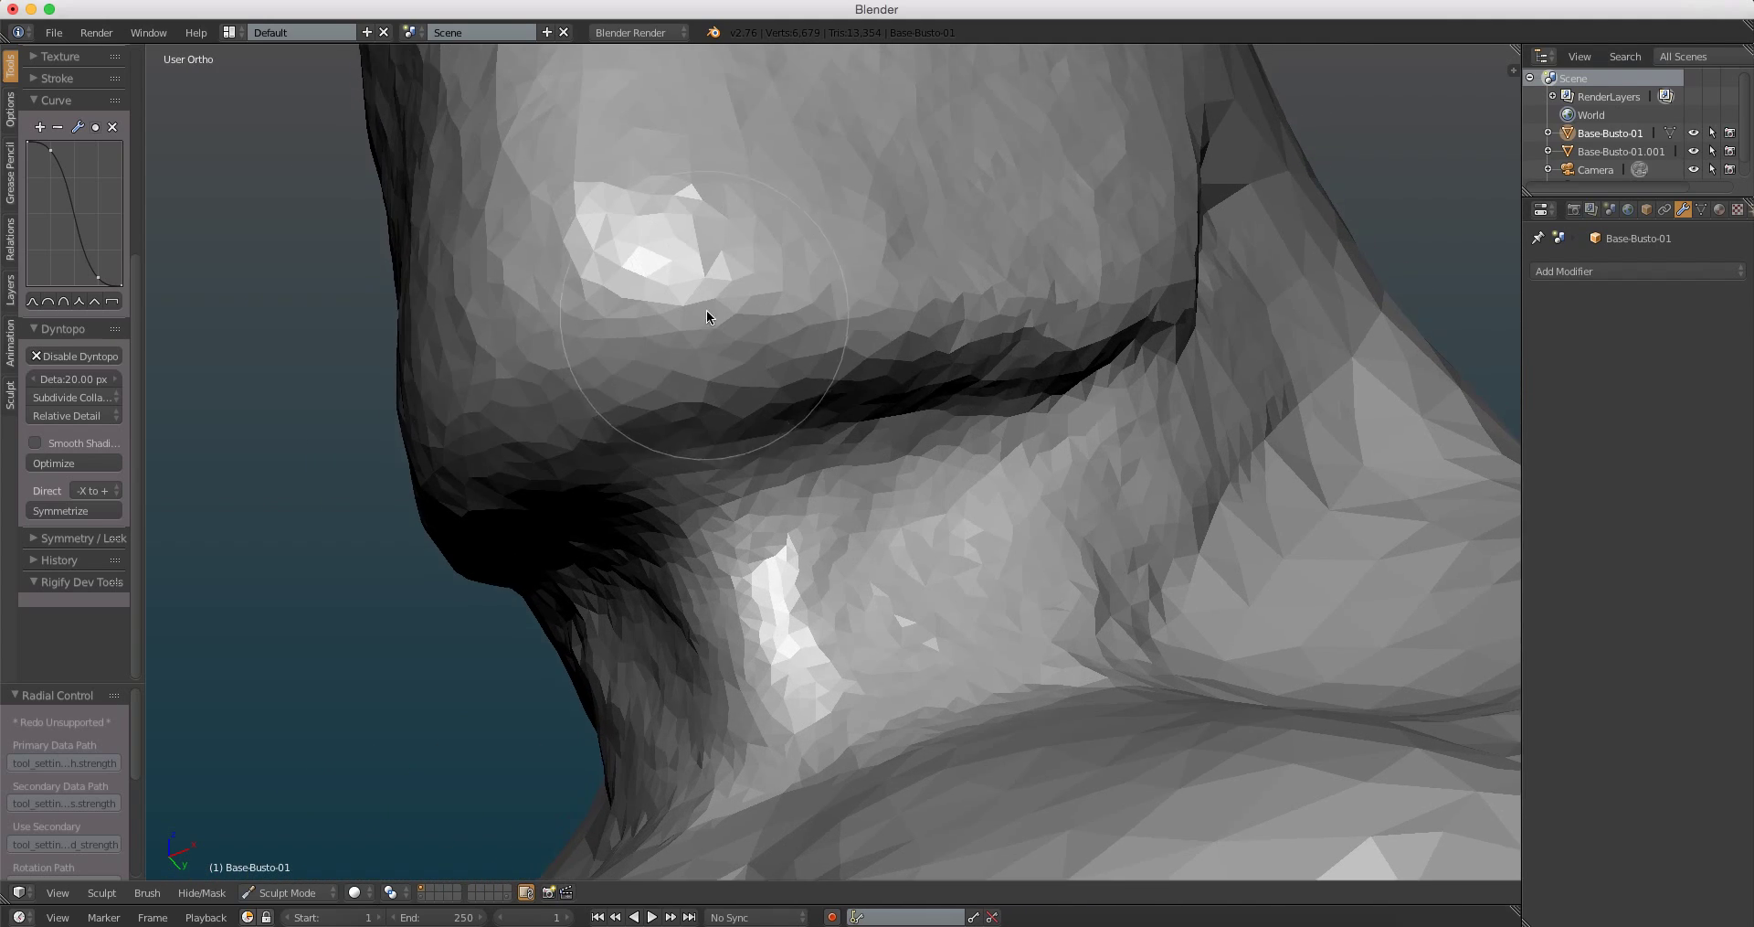
{"action": "middle_click_drag", "start_coordinate": [857, 245], "coordinate": [747, 316]}
Step: Enlarge the Grab brush and pull the chin and jaw surface into shape
{"action": "key", "text": "g"}
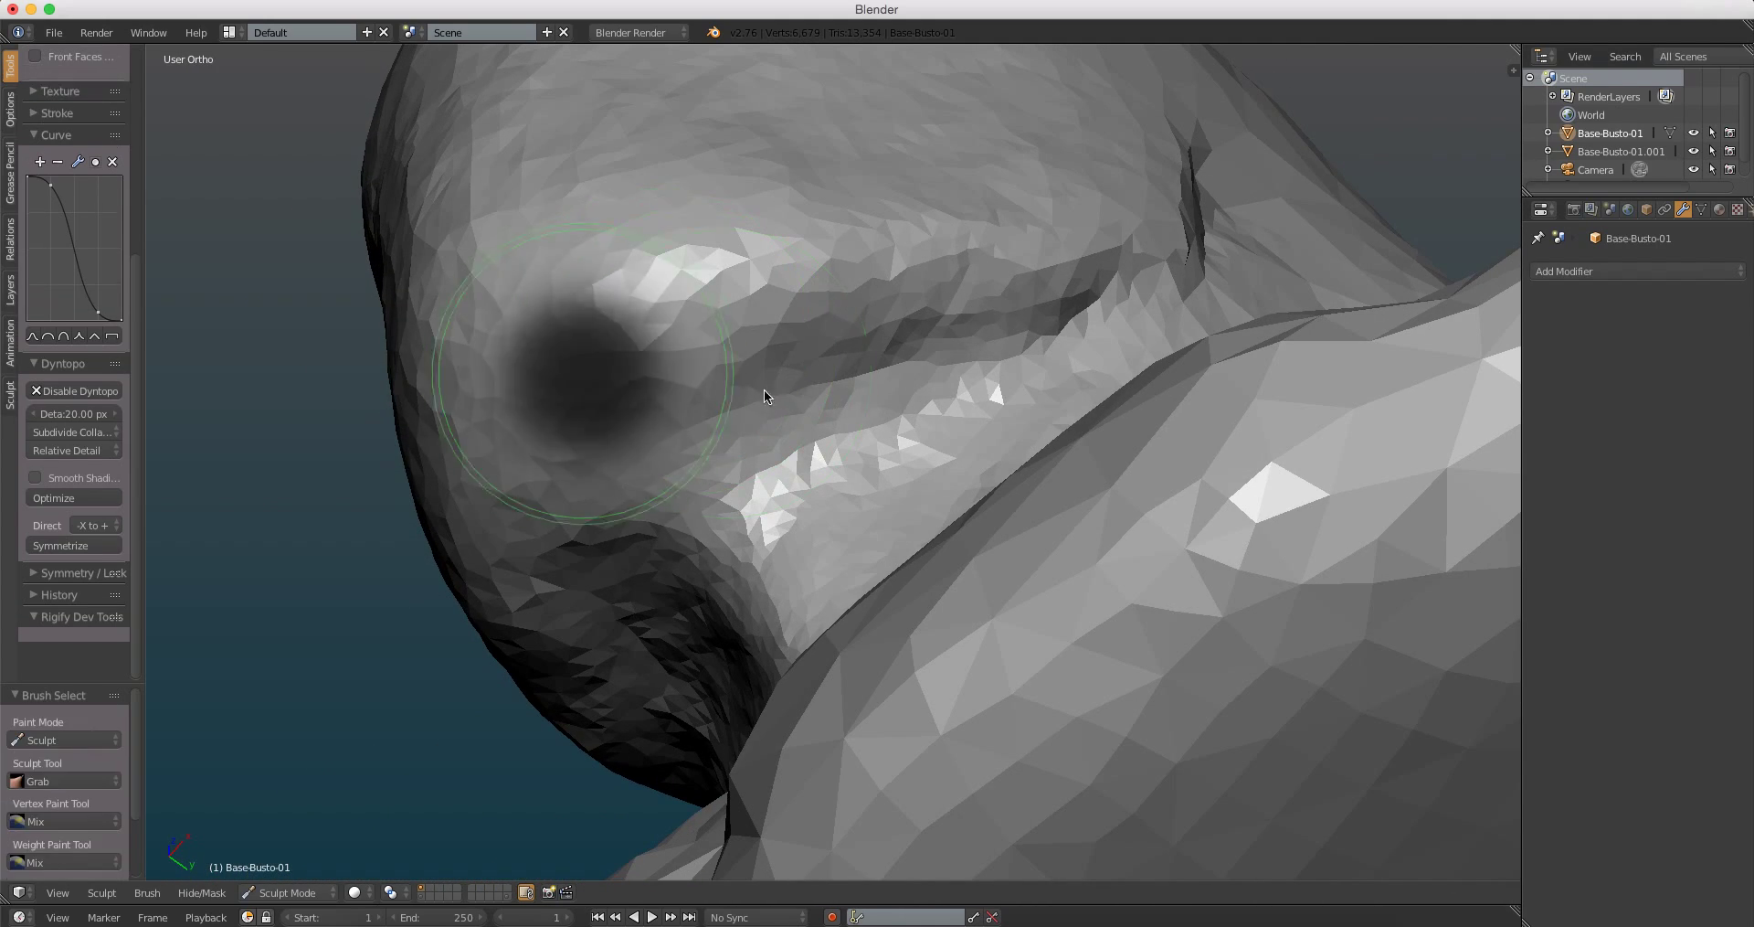
{"action": "middle_click_drag", "start_coordinate": [764, 395], "coordinate": [627, 336]}
{"action": "key", "text": "f"}
{"action": "left_click", "coordinate": [491, 299]}
{"action": "scroll", "coordinate": [532, 403], "scroll_direction": "up", "scroll_amount": 3}
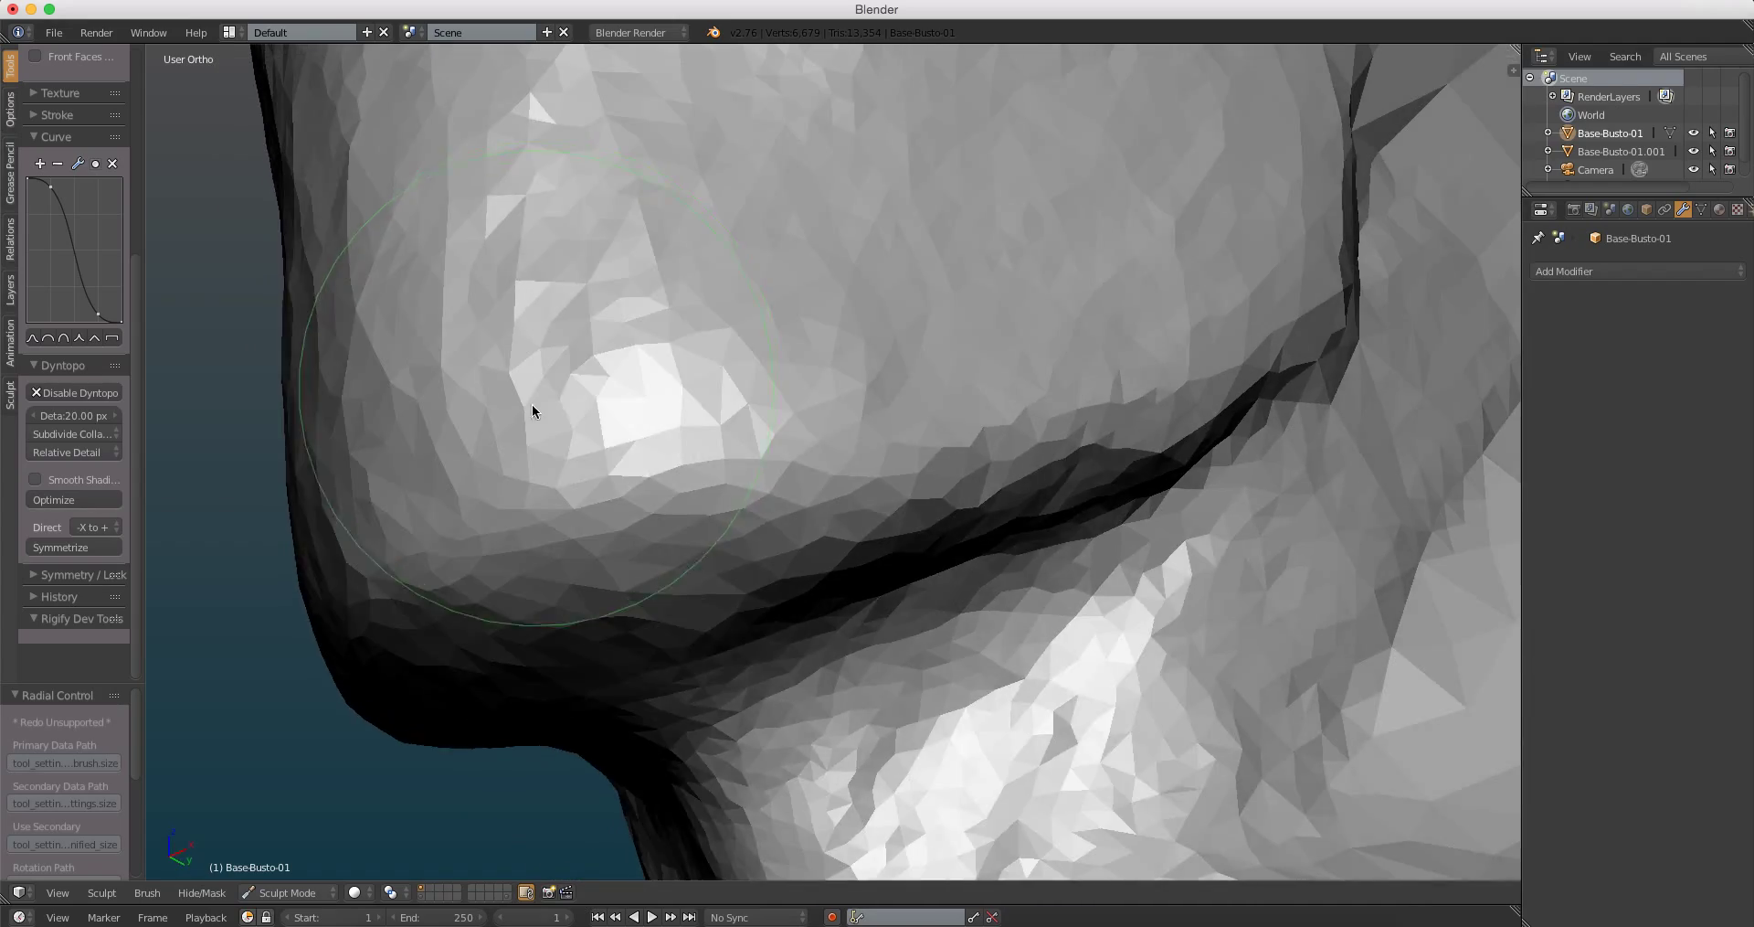
{"action": "middle_click_drag", "start_coordinate": [531, 410], "coordinate": [575, 566]}
{"action": "left_click_drag", "start_coordinate": [616, 516], "coordinate": [618, 541]}
{"action": "middle_click_drag", "start_coordinate": [617, 541], "coordinate": [661, 519]}
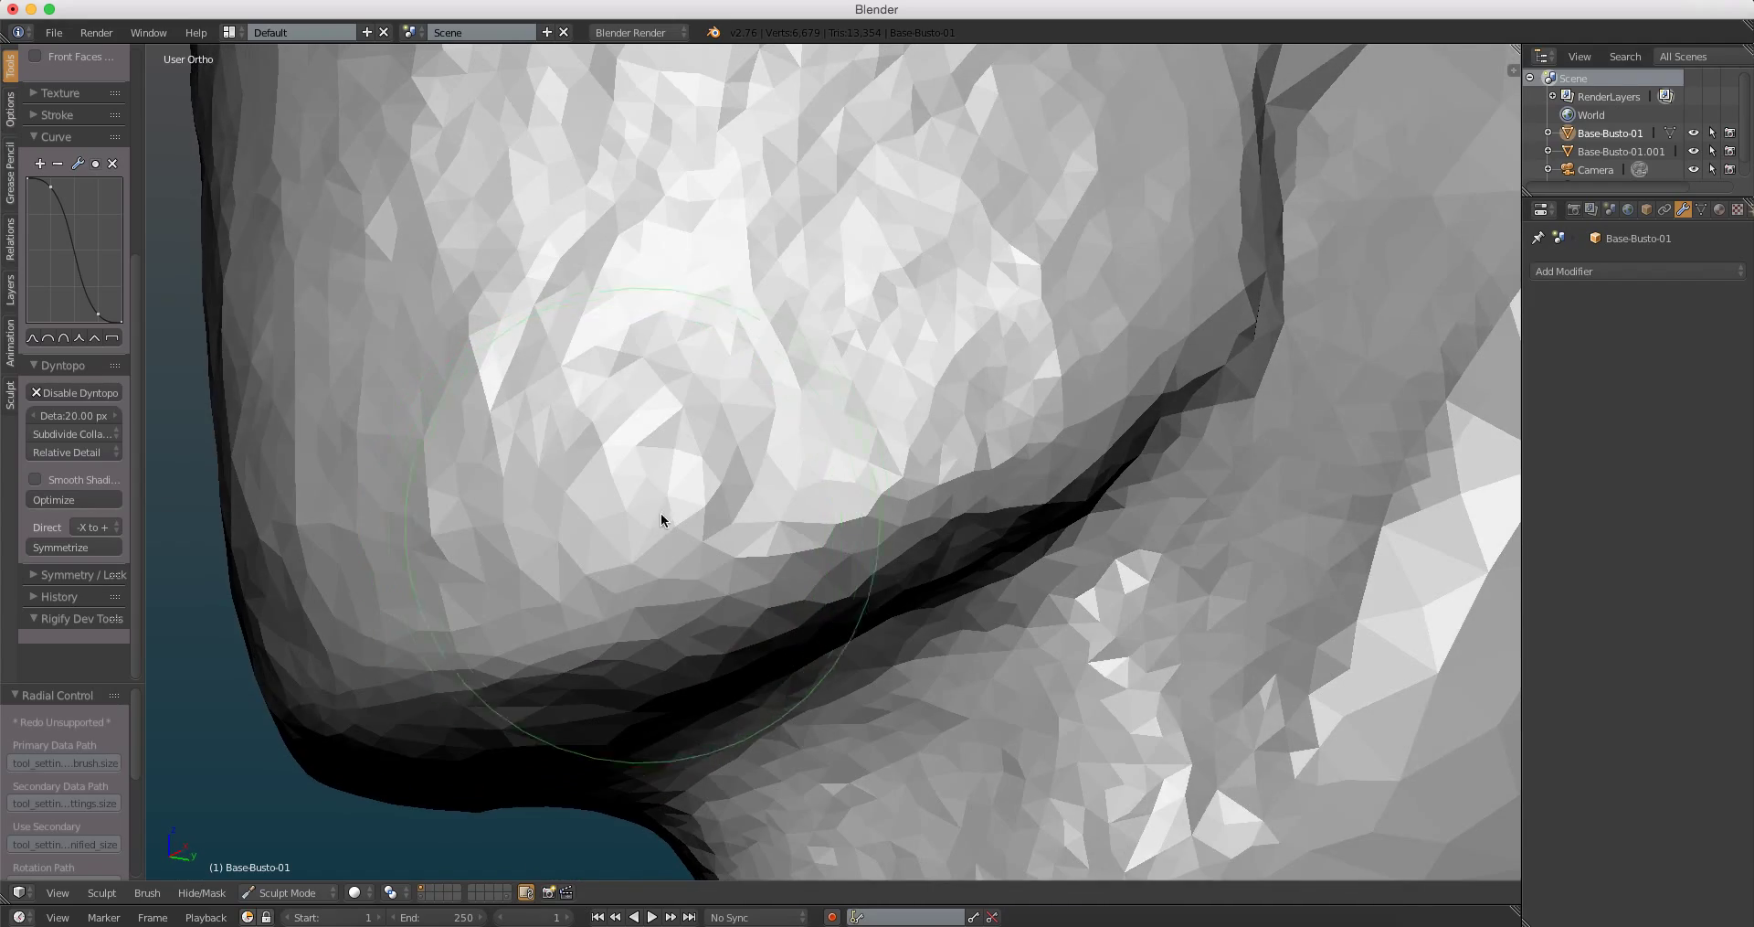
{"action": "scroll", "coordinate": [722, 507], "scroll_direction": "down", "scroll_amount": 3}
Step: Carve and deepen the mirrored creases on both cheeks
{"action": "mouse_move", "coordinate": [783, 497]}
{"action": "middle_mouse_down"}
{"action": "mouse_move", "coordinate": [1026, 475]}
{"action": "mouse_move", "coordinate": [1151, 417]}
{"action": "middle_mouse_up"}
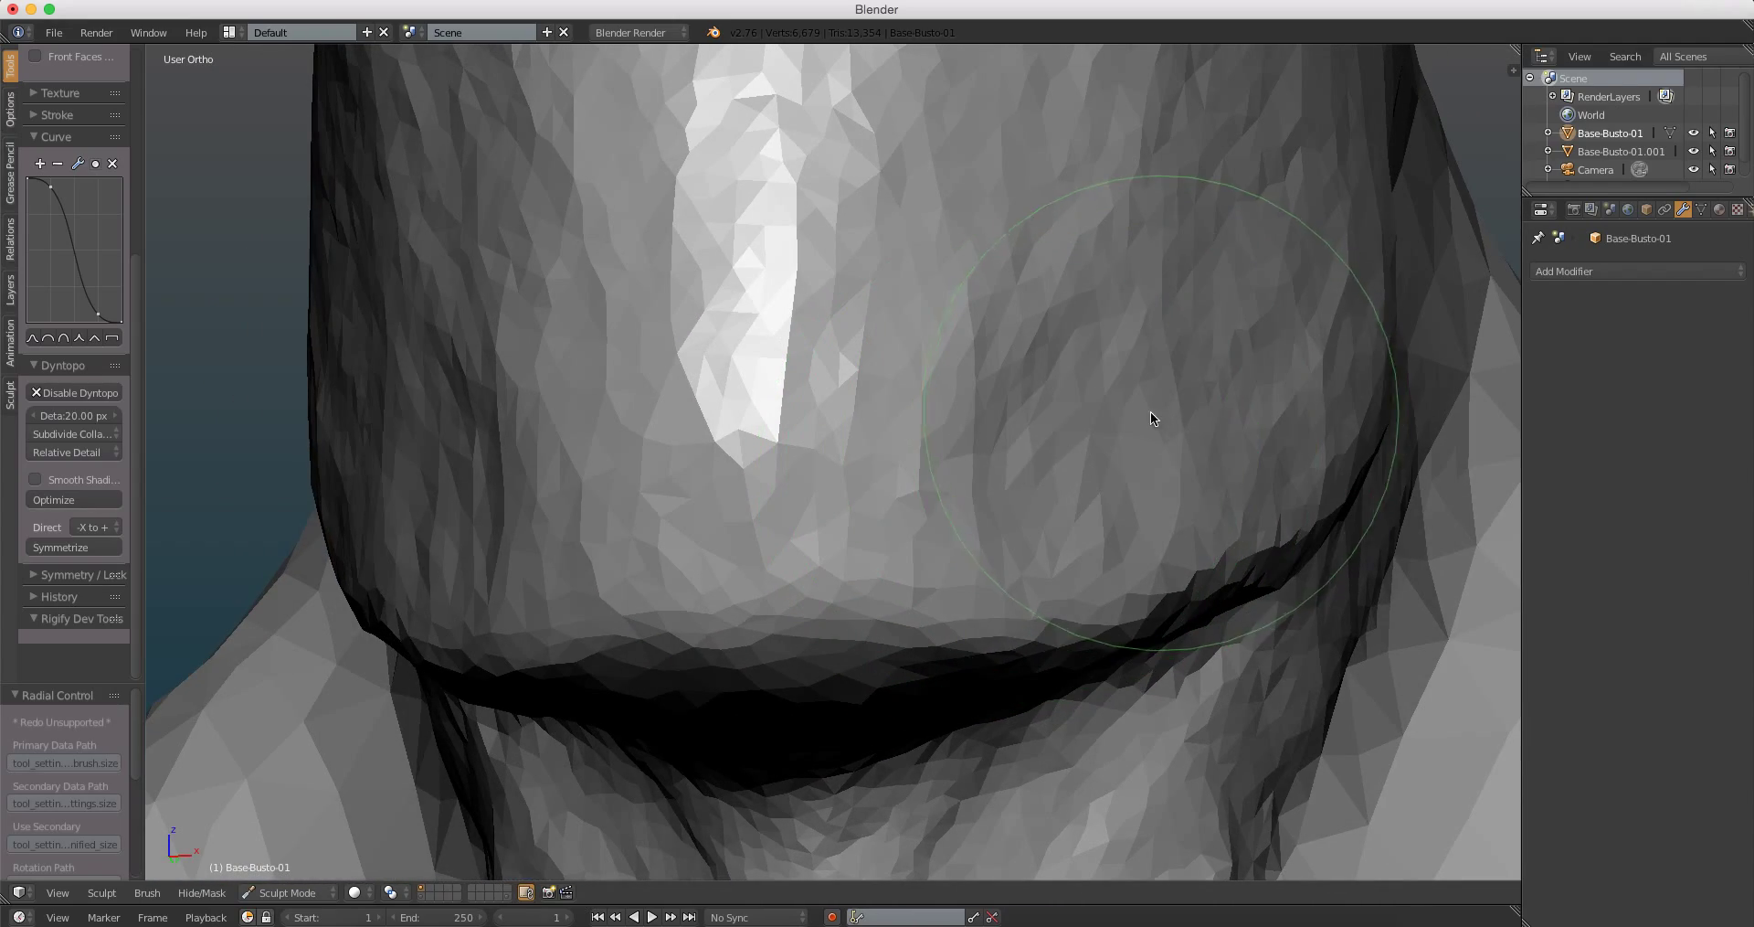
{"action": "mouse_move", "coordinate": [1151, 417]}
{"action": "left_mouse_down"}
{"action": "mouse_move", "coordinate": [1050, 382]}
{"action": "mouse_move", "coordinate": [1148, 334]}
{"action": "mouse_move", "coordinate": [1154, 205]}
{"action": "left_mouse_up"}
{"action": "middle_click_drag", "start_coordinate": [1153, 204], "coordinate": [1093, 296]}
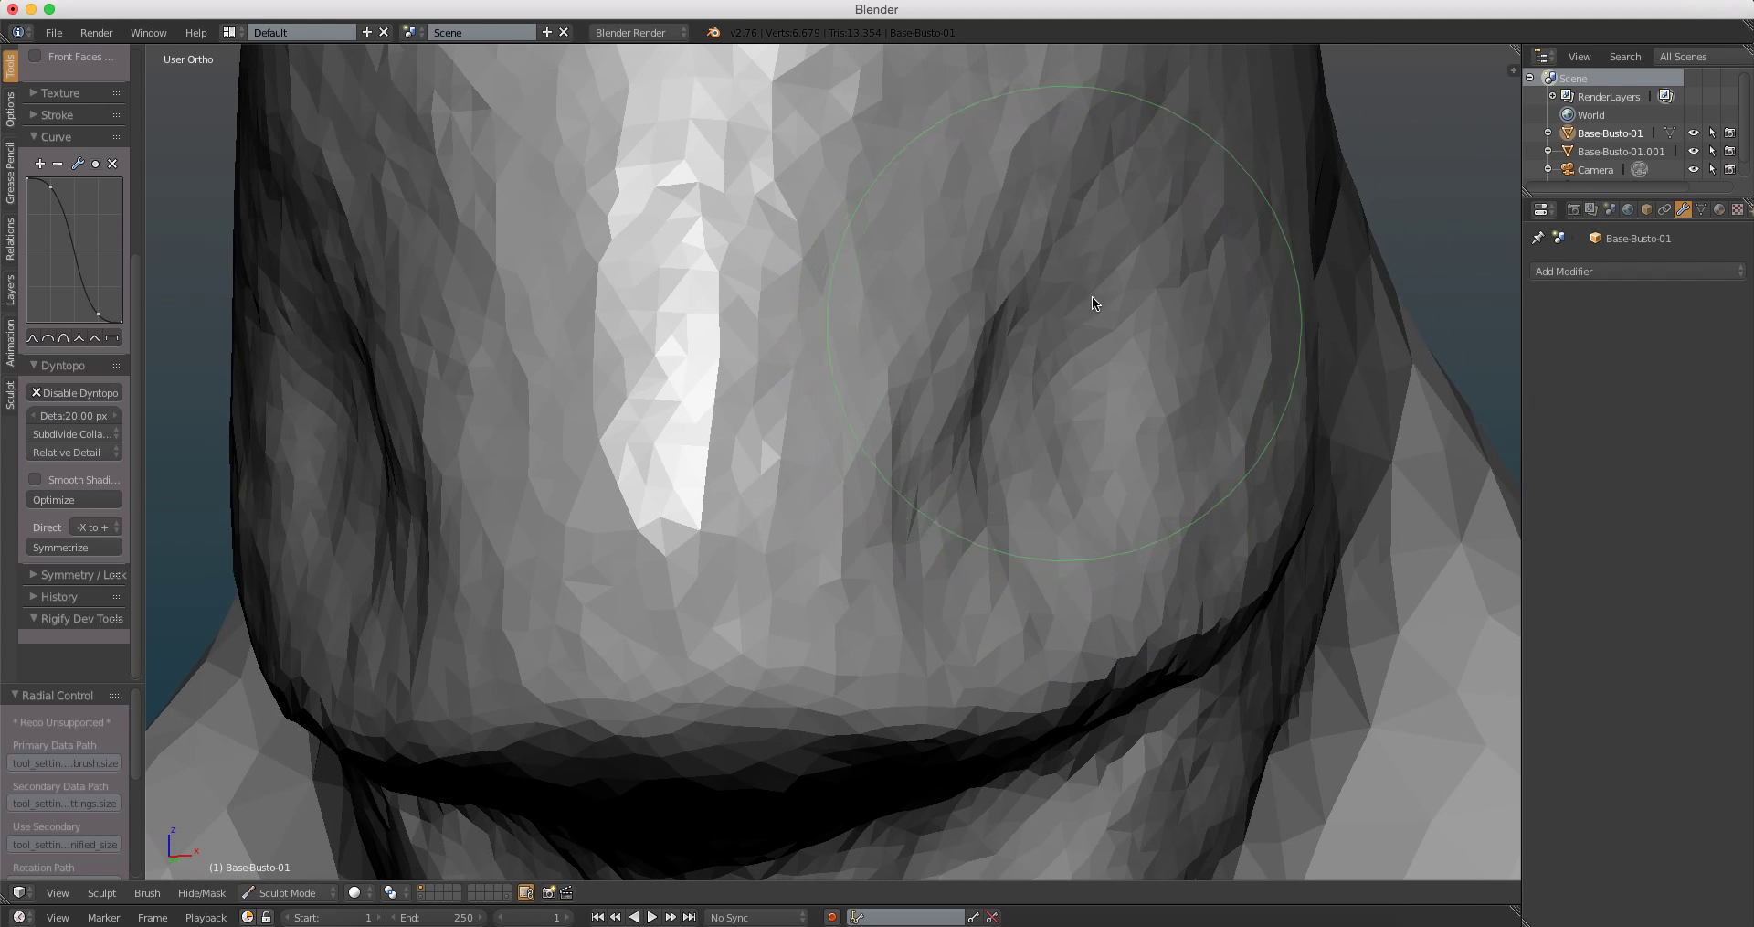
{"action": "left_click_drag", "start_coordinate": [1155, 364], "coordinate": [1136, 442]}
{"action": "middle_click_drag", "start_coordinate": [1135, 443], "coordinate": [1100, 360]}
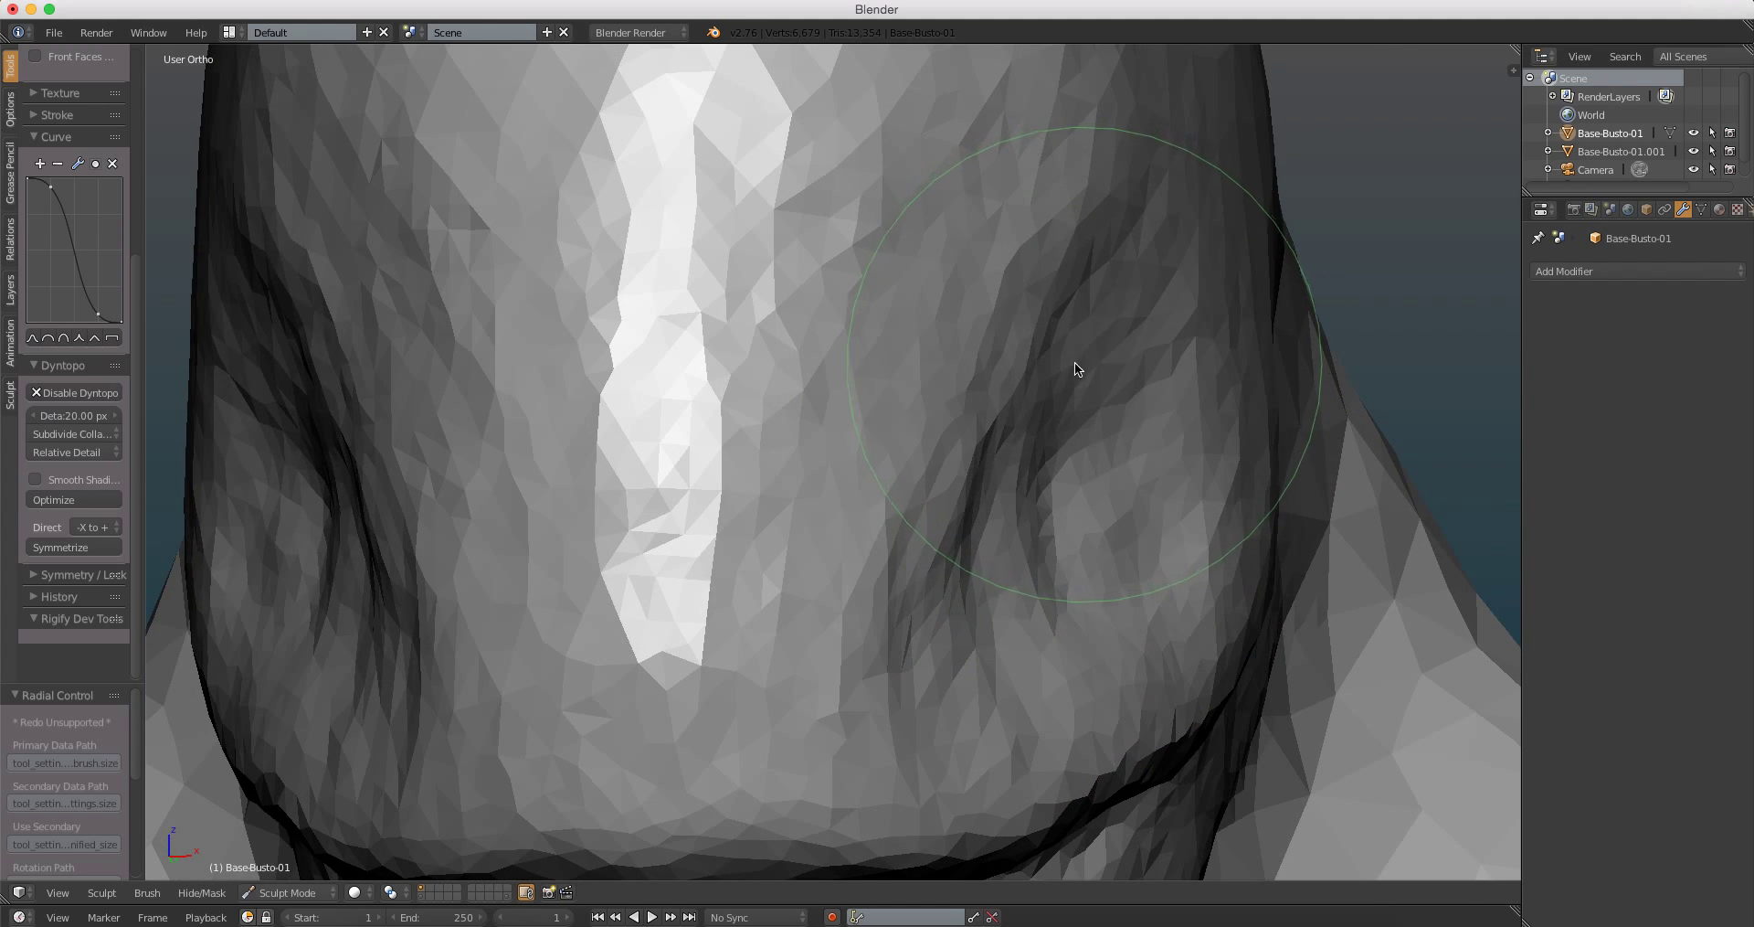
{"action": "mouse_move", "coordinate": [1074, 369]}
{"action": "left_mouse_down"}
{"action": "mouse_move", "coordinate": [1002, 391]}
{"action": "mouse_move", "coordinate": [976, 448]}
{"action": "mouse_move", "coordinate": [1017, 545]}
{"action": "left_mouse_up"}
{"action": "scroll", "coordinate": [976, 448], "scroll_direction": "up", "scroll_amount": 2}
{"action": "scroll", "coordinate": [918, 540], "scroll_direction": "down", "scroll_amount": 3}
Step: Orbit and zoom around the jaw, neck and shoulder to inspect the creases
{"action": "mouse_move", "coordinate": [917, 540]}
{"action": "middle_mouse_down"}
{"action": "mouse_move", "coordinate": [768, 611]}
{"action": "mouse_move", "coordinate": [787, 451]}
{"action": "middle_mouse_up"}
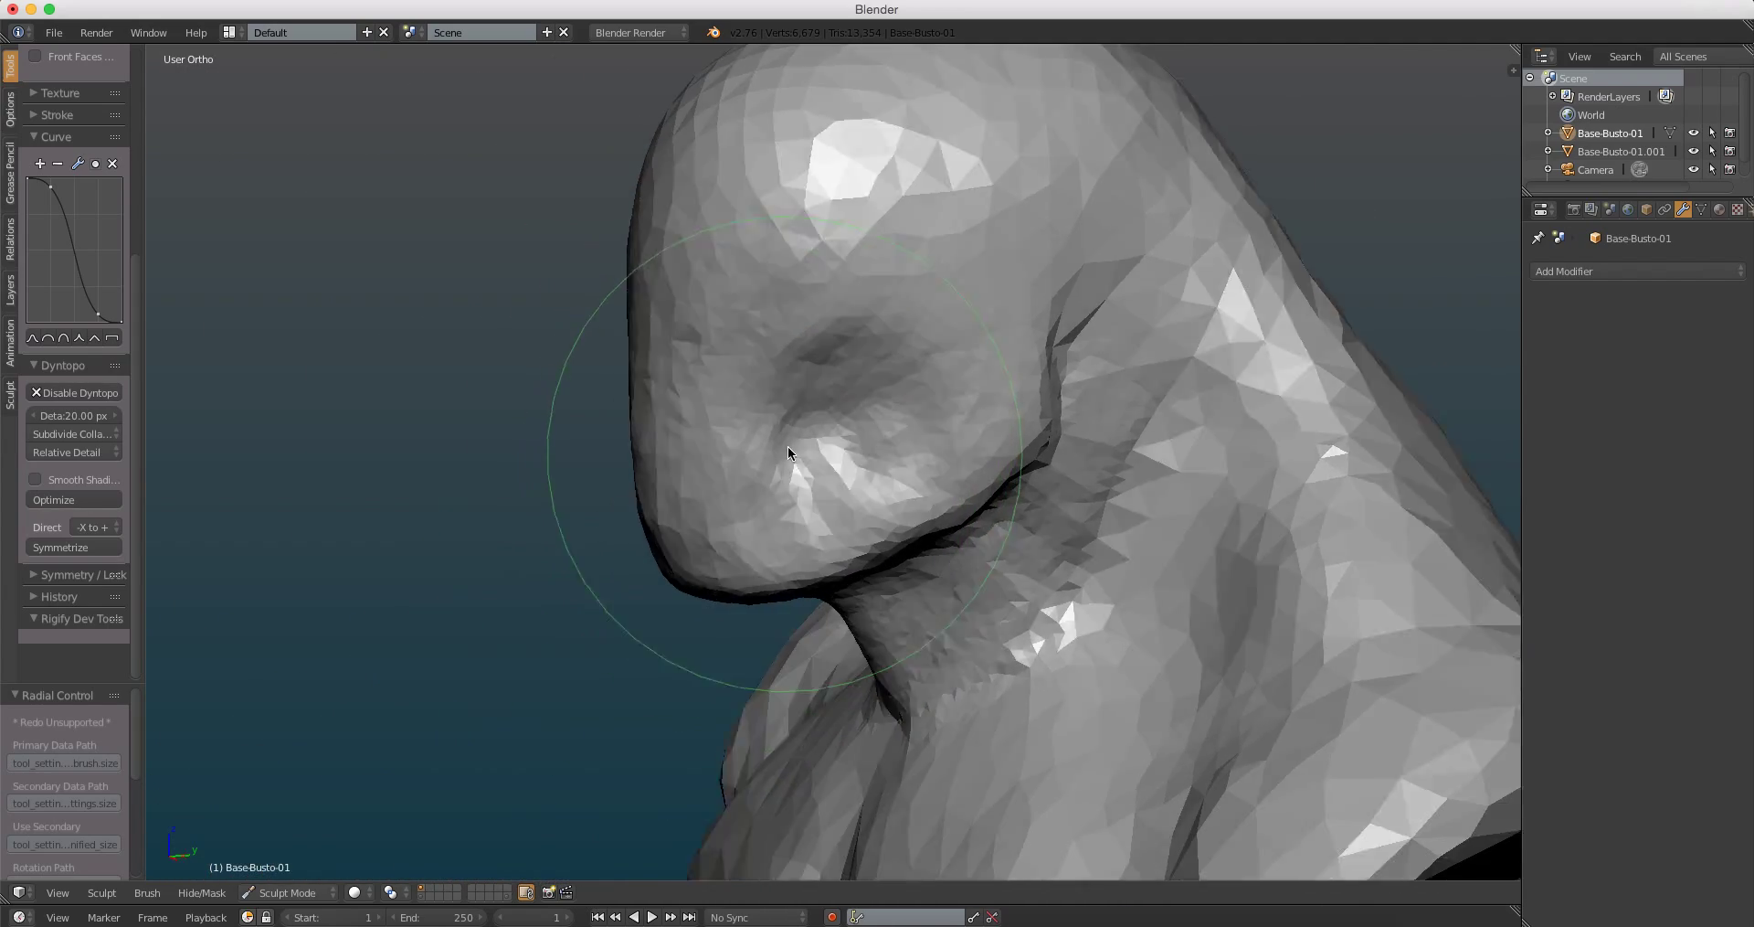
{"action": "scroll", "coordinate": [787, 451], "scroll_direction": "up", "scroll_amount": 3}
{"action": "scroll", "coordinate": [764, 391], "scroll_direction": "up", "scroll_amount": 2}
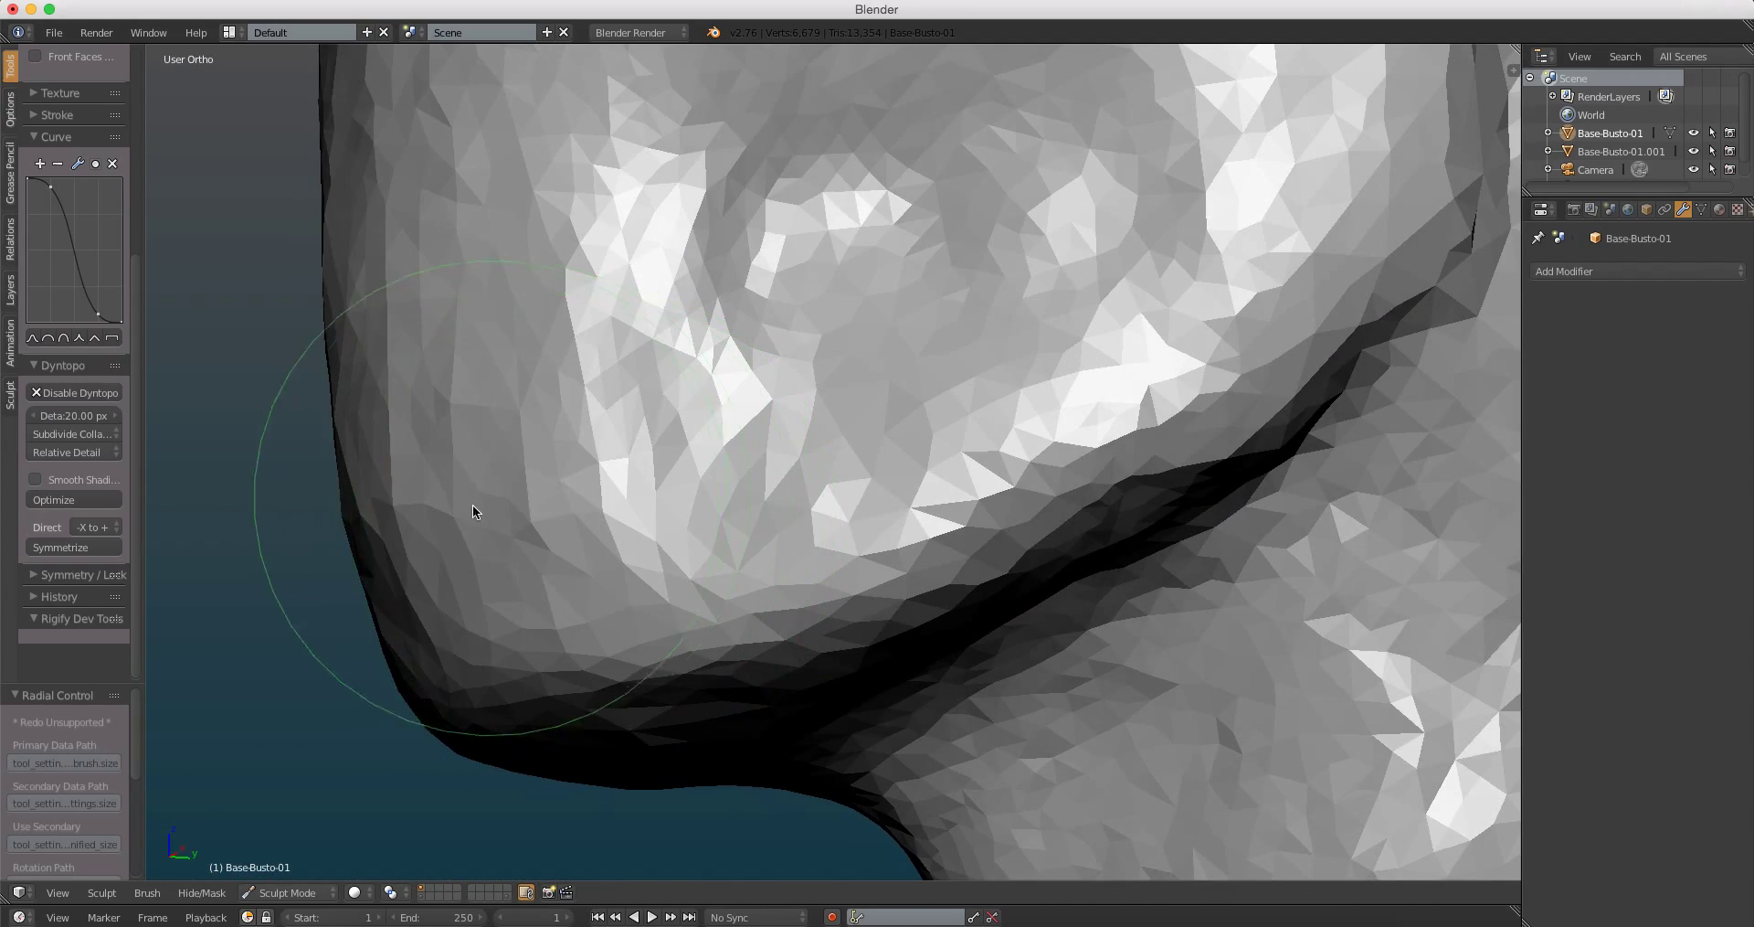
{"action": "scroll", "coordinate": [474, 512], "scroll_direction": "down", "scroll_amount": 1}
{"action": "scroll", "coordinate": [539, 493], "scroll_direction": "up", "scroll_amount": 2}
{"action": "scroll", "coordinate": [470, 462], "scroll_direction": "up", "scroll_amount": 1}
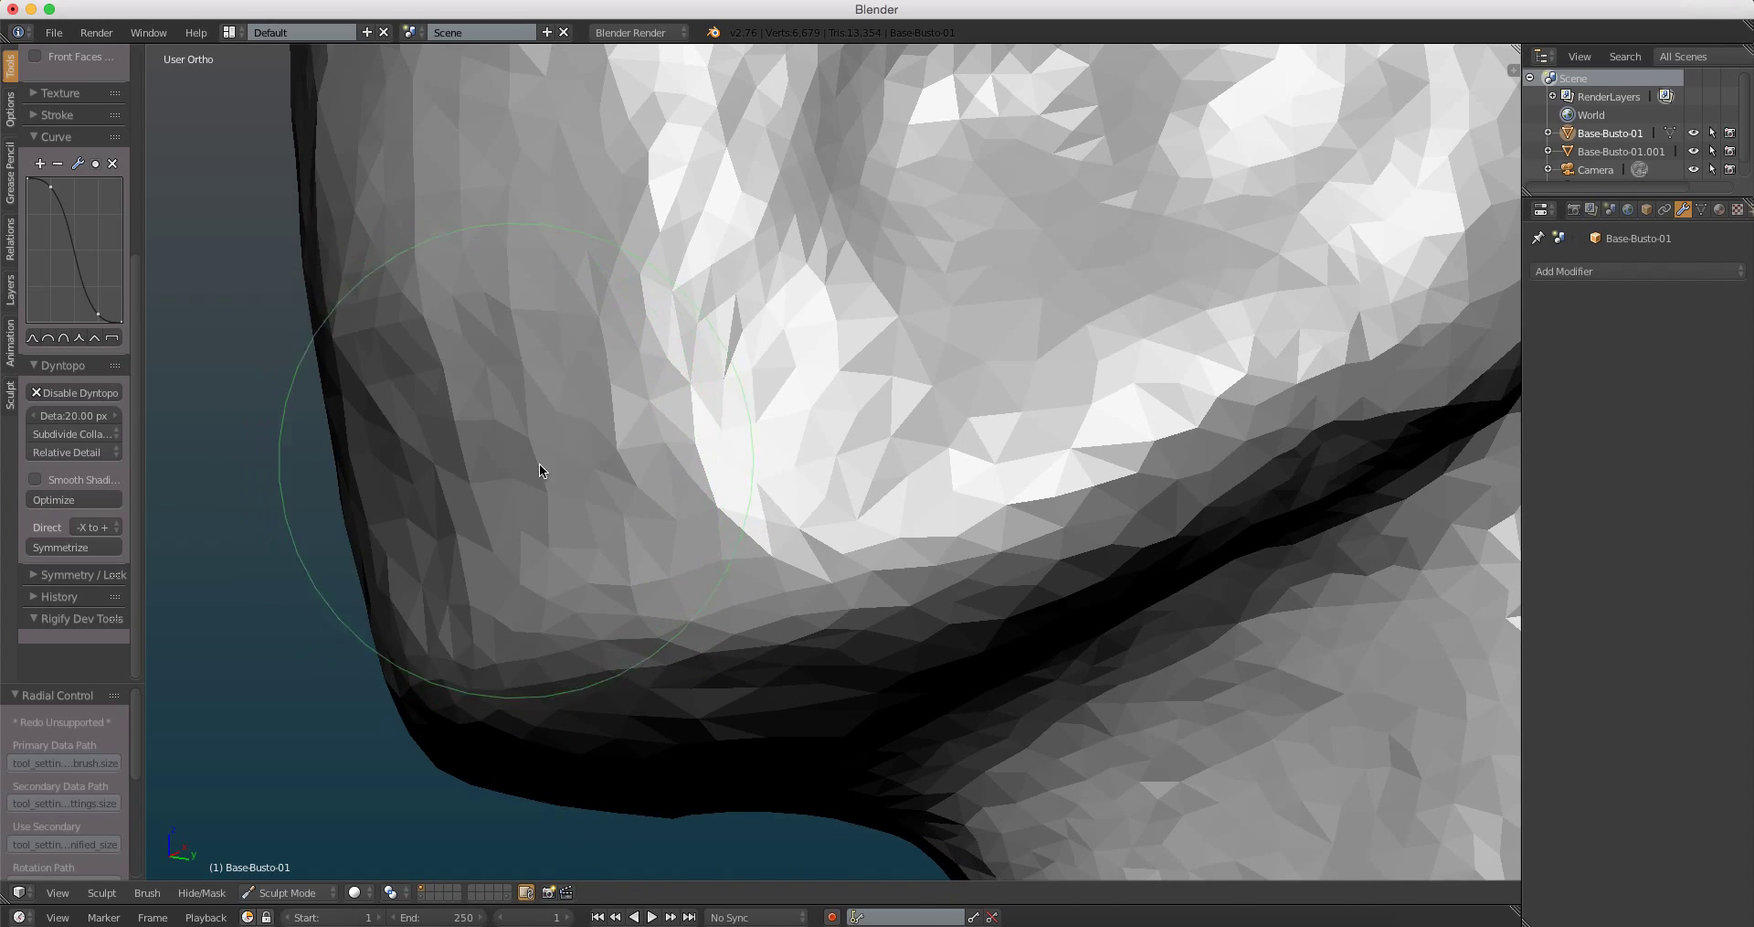
{"action": "scroll", "coordinate": [694, 443], "scroll_direction": "down", "scroll_amount": 2}
{"action": "scroll", "coordinate": [494, 438], "scroll_direction": "up", "scroll_amount": 2}
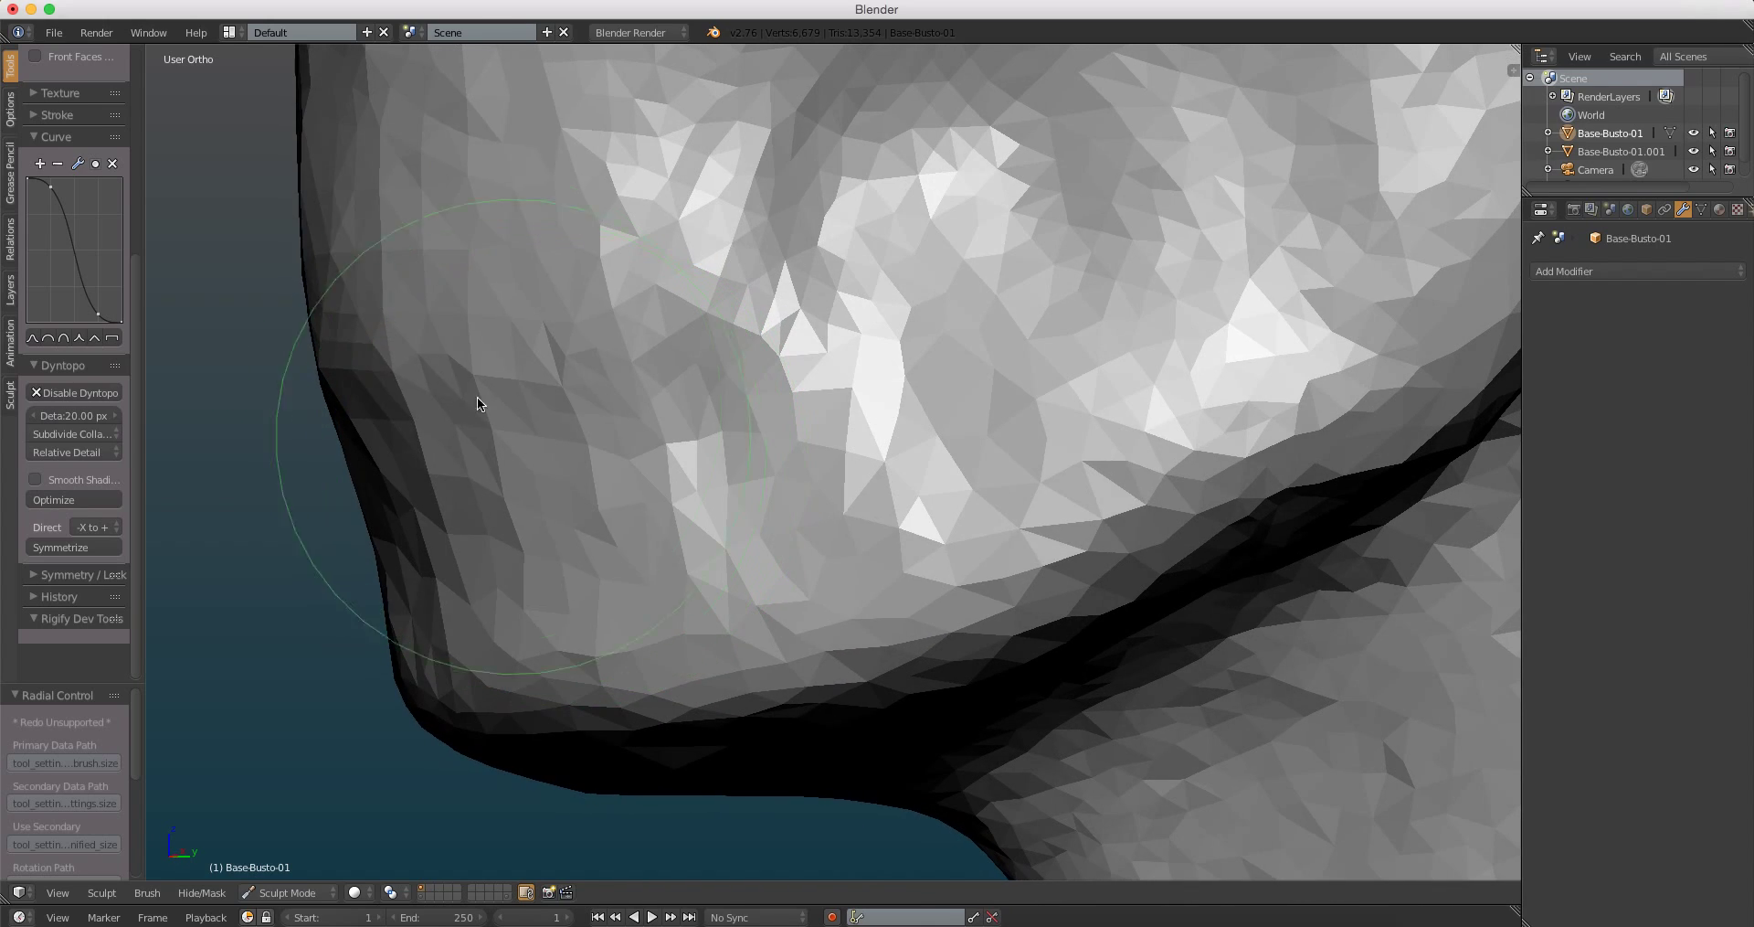
{"action": "scroll", "coordinate": [442, 480], "scroll_direction": "up", "scroll_amount": 2}
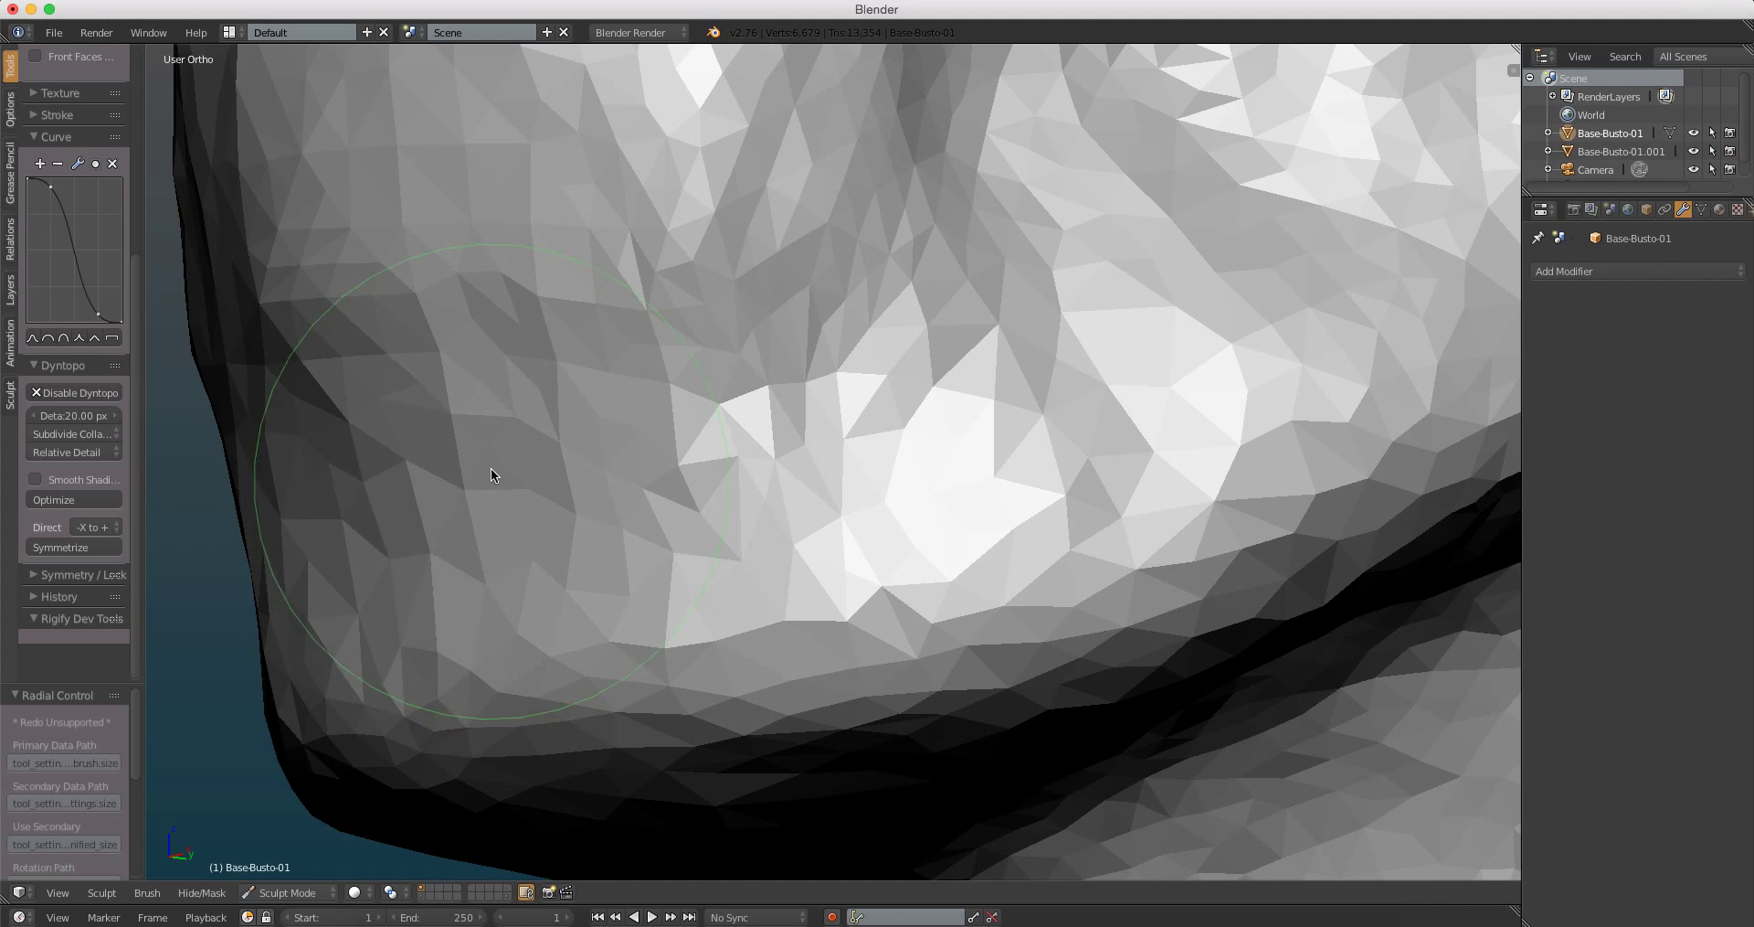
{"action": "middle_click_drag", "start_coordinate": [608, 419], "coordinate": [416, 469]}
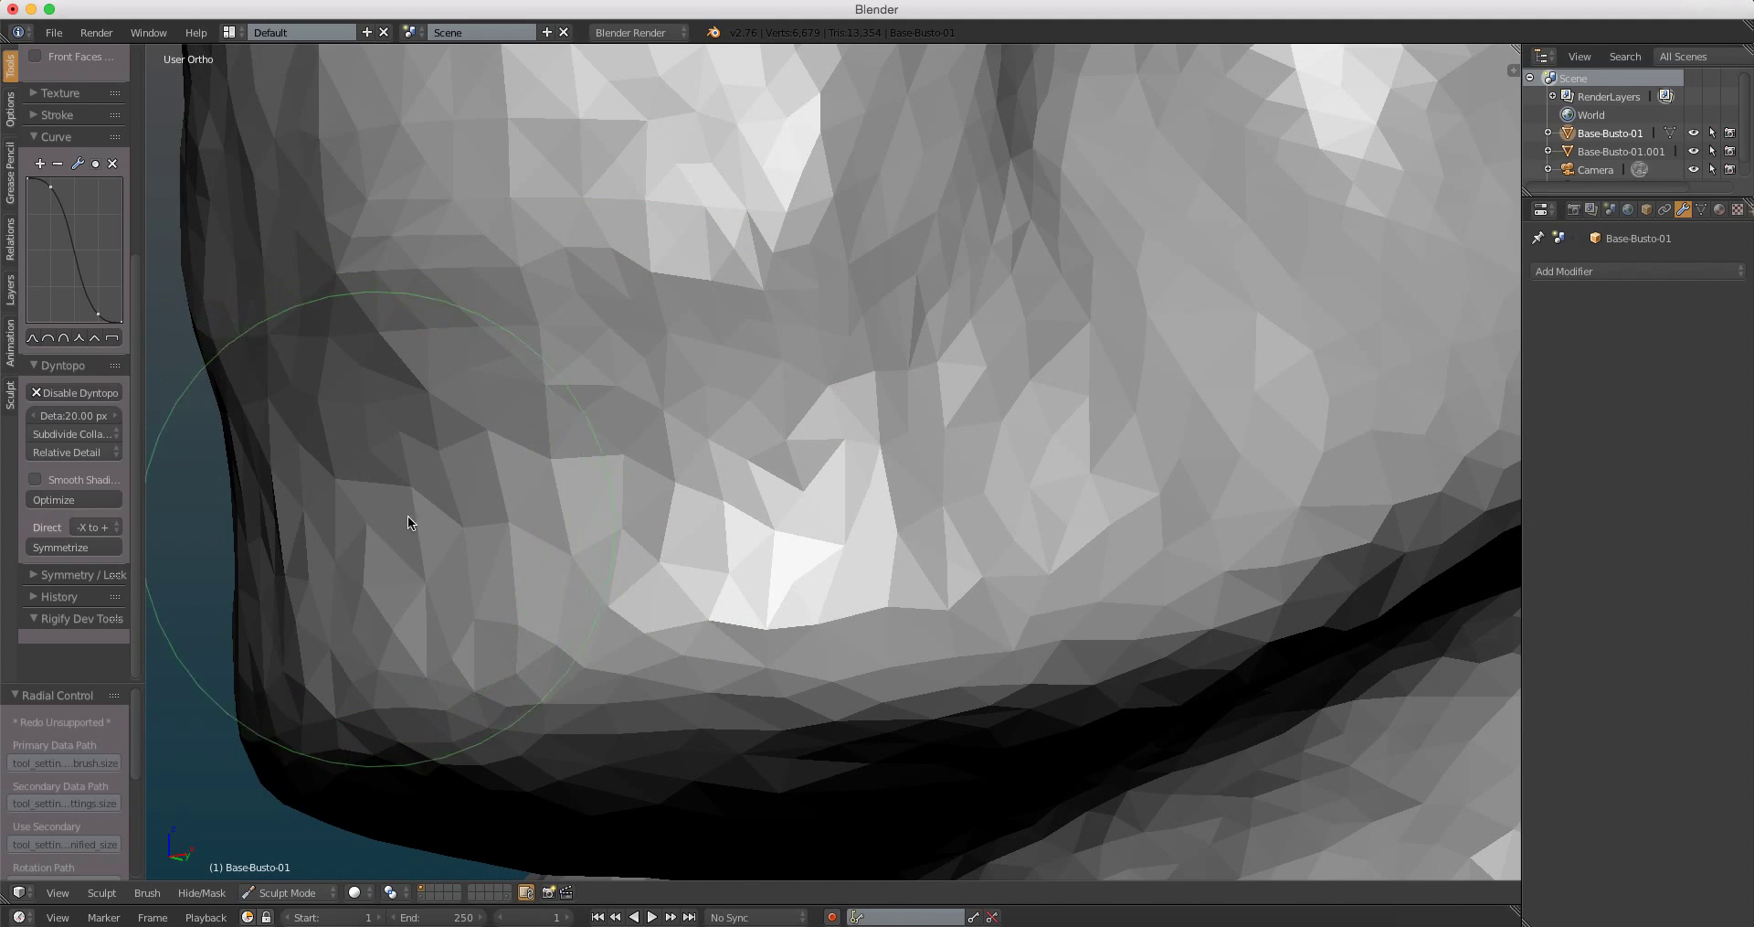
{"action": "scroll", "coordinate": [601, 563], "scroll_direction": "down", "scroll_amount": 2}
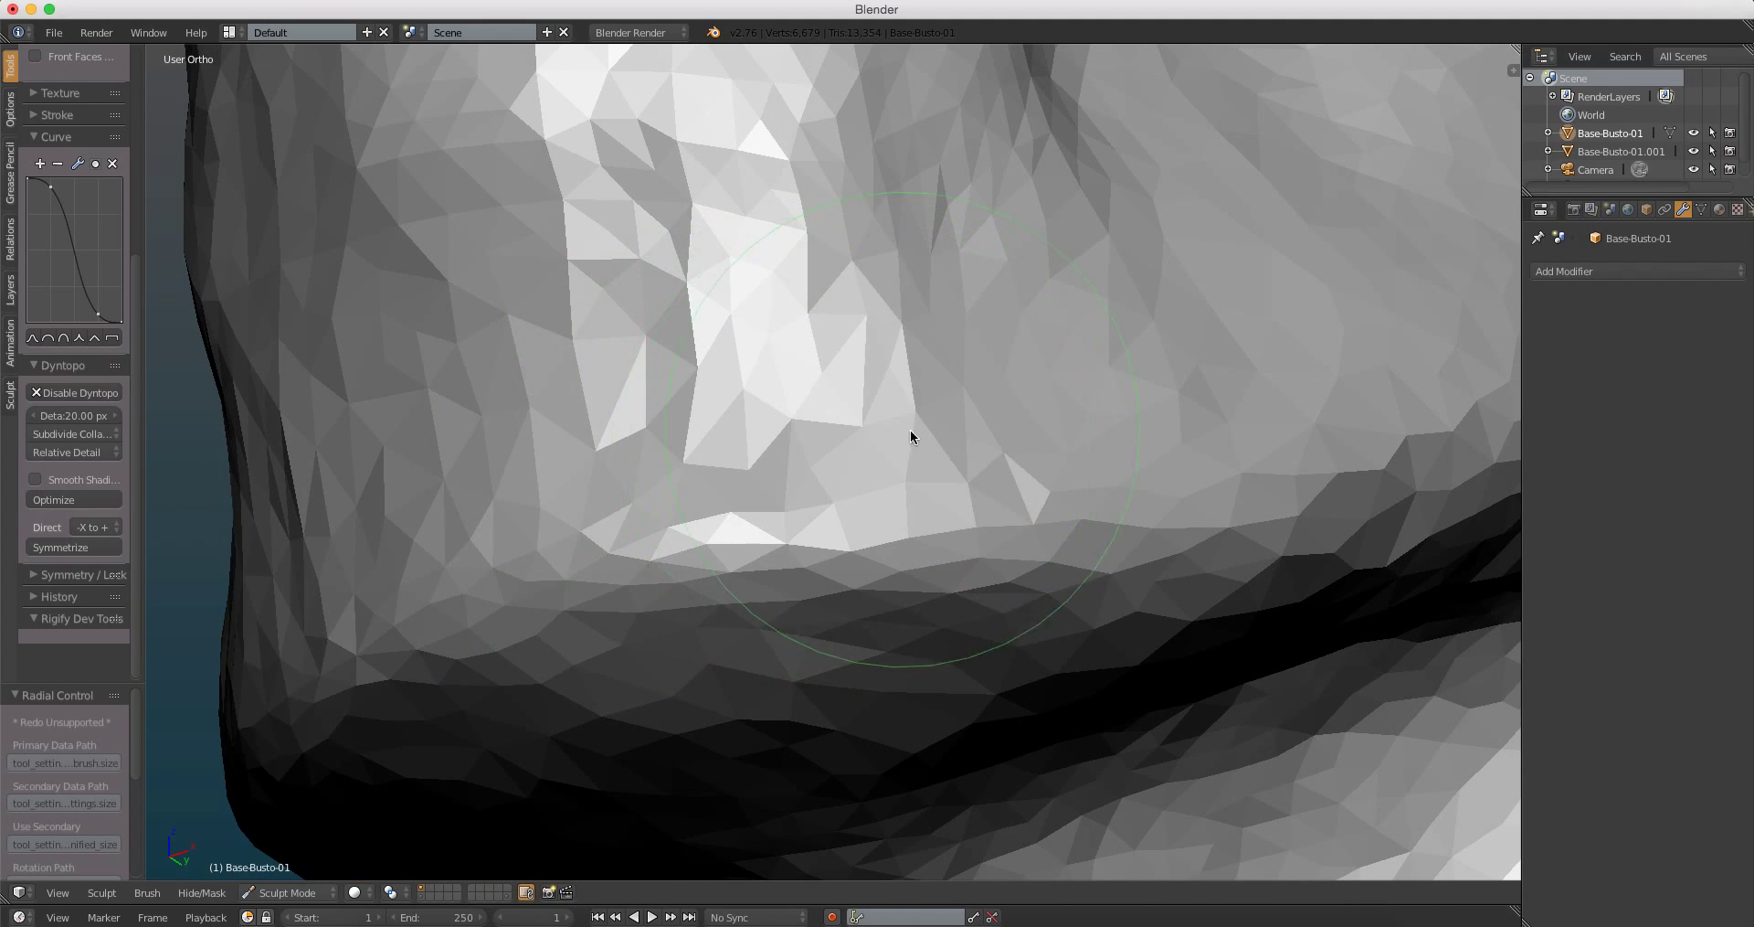
{"action": "mouse_move", "coordinate": [910, 430]}
{"action": "middle_mouse_down"}
{"action": "mouse_move", "coordinate": [877, 561]}
{"action": "mouse_move", "coordinate": [914, 481]}
{"action": "mouse_move", "coordinate": [929, 506]}
{"action": "mouse_move", "coordinate": [1024, 418]}
{"action": "mouse_move", "coordinate": [1110, 402]}
{"action": "middle_mouse_up"}
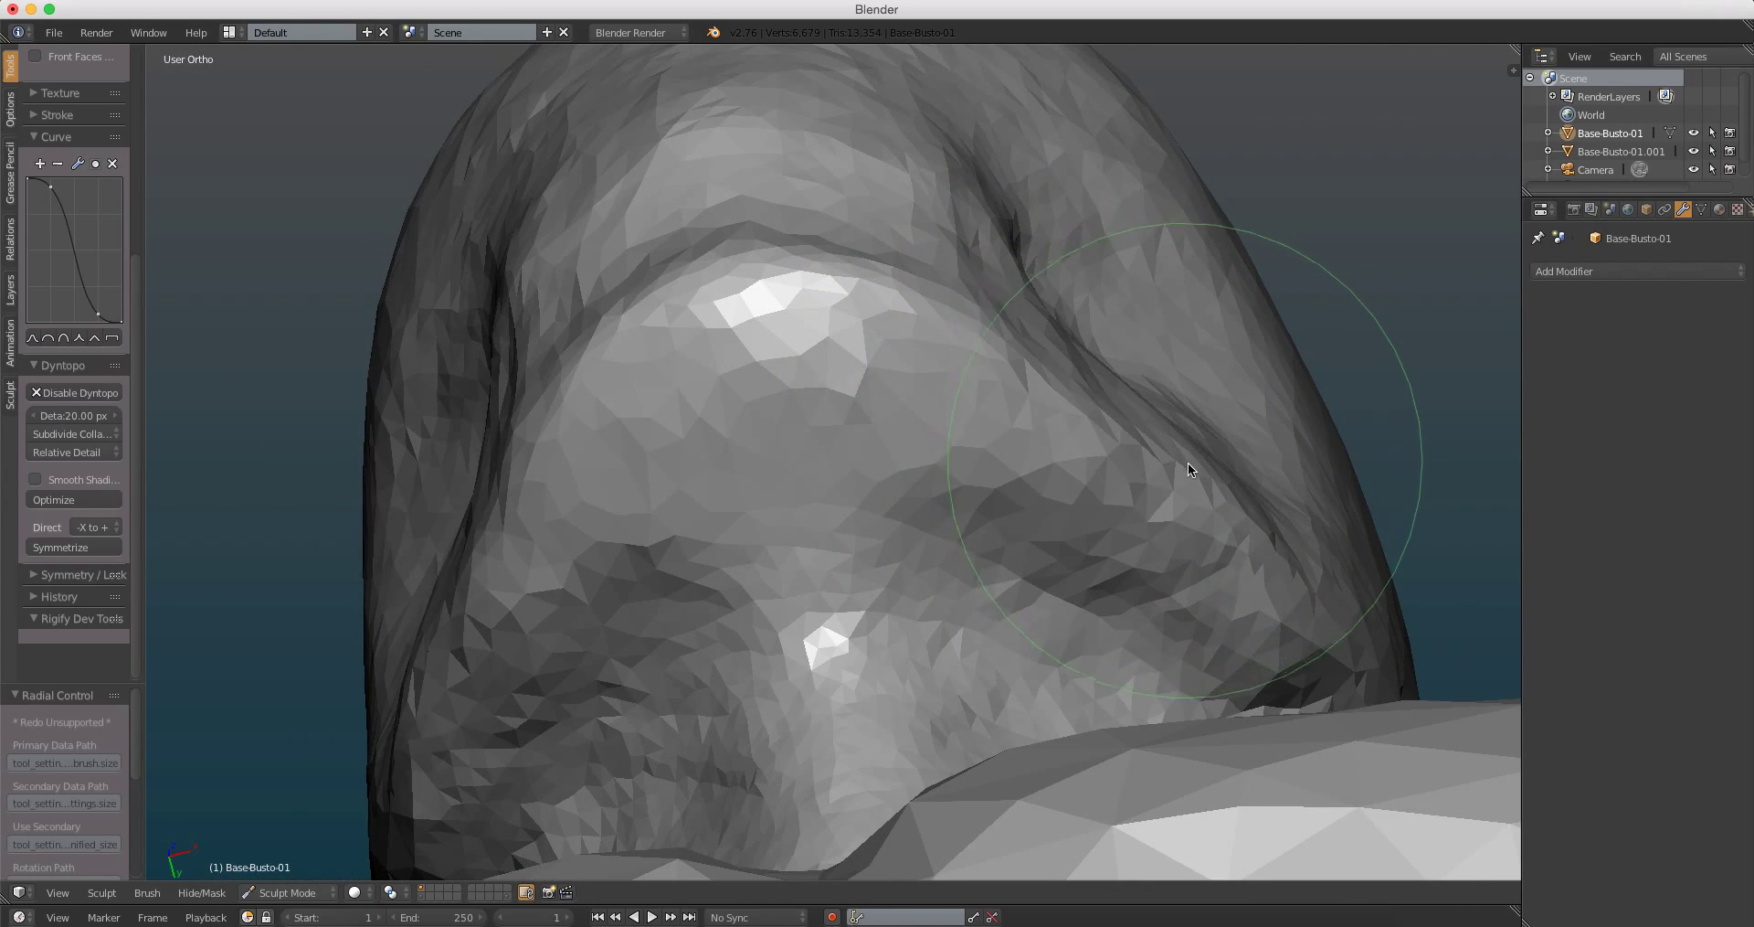
{"action": "mouse_move", "coordinate": [1188, 465]}
{"action": "middle_mouse_down"}
{"action": "mouse_move", "coordinate": [1172, 459]}
{"action": "mouse_move", "coordinate": [1278, 507]}
{"action": "middle_mouse_up"}
{"action": "scroll", "coordinate": [1144, 370], "scroll_direction": "up", "scroll_amount": 1}
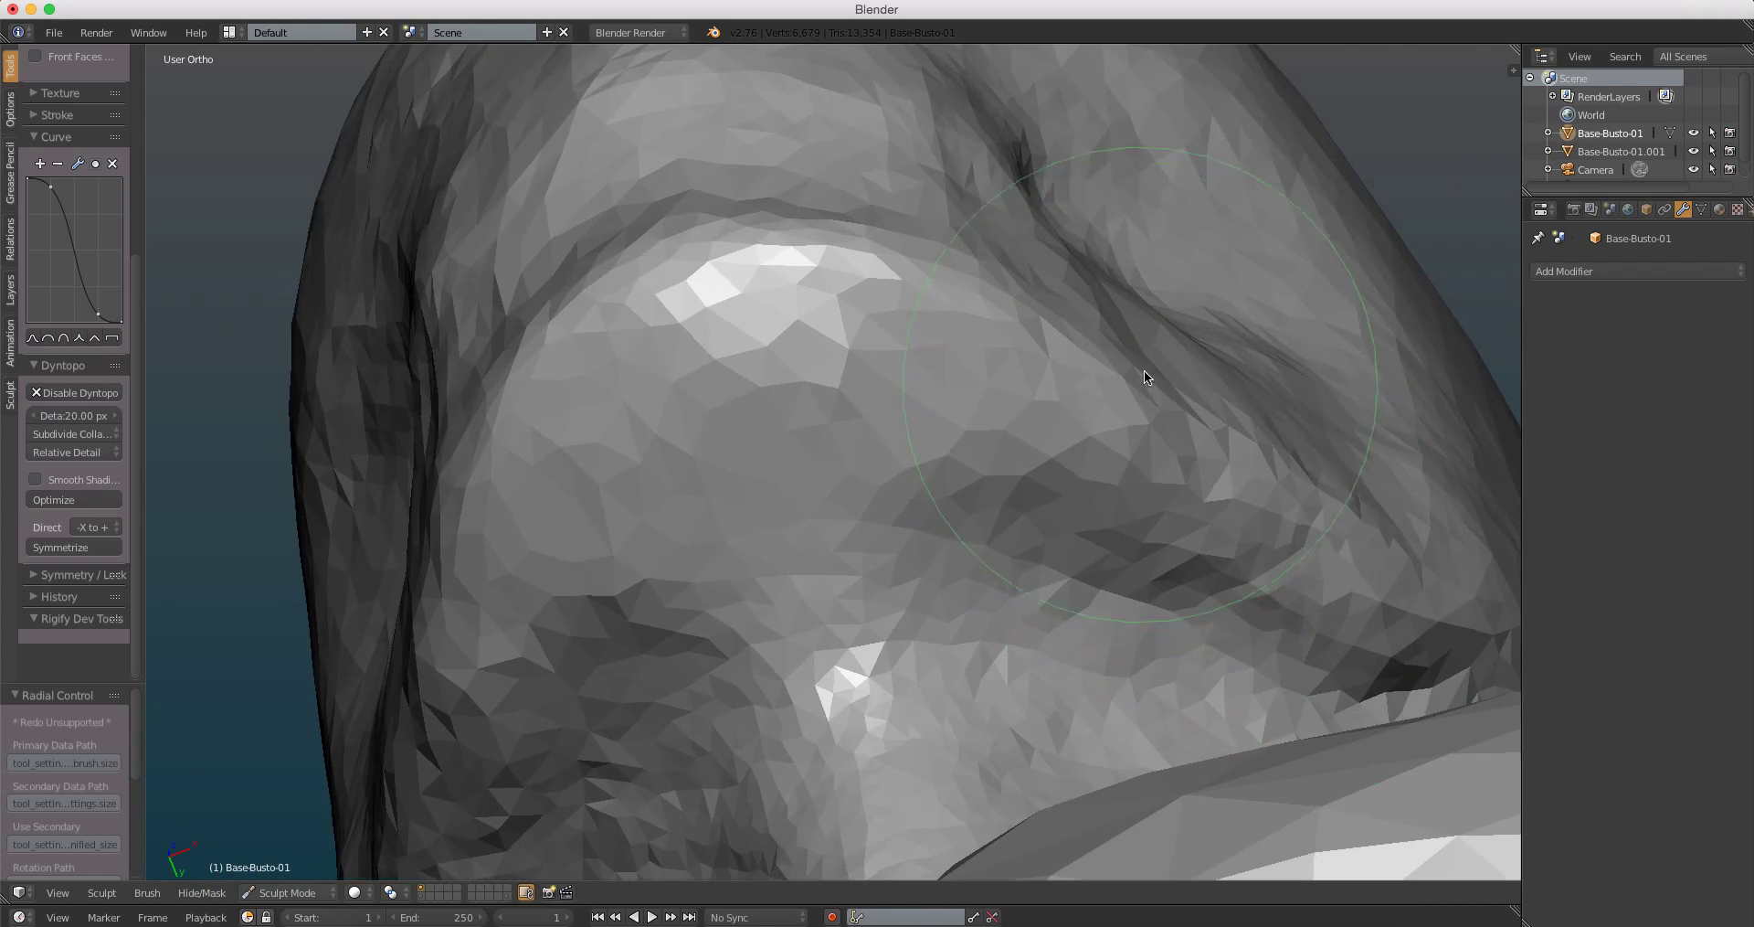
{"action": "scroll", "coordinate": [1038, 274], "scroll_direction": "up", "scroll_amount": 2}
{"action": "scroll", "coordinate": [861, 444], "scroll_direction": "up", "scroll_amount": 3}
Step: Switch to the Crease brush and deepen the crease along the jaw edge
{"action": "scroll", "coordinate": [861, 444], "scroll_direction": "down", "scroll_amount": 2}
{"action": "key", "text": "d"}
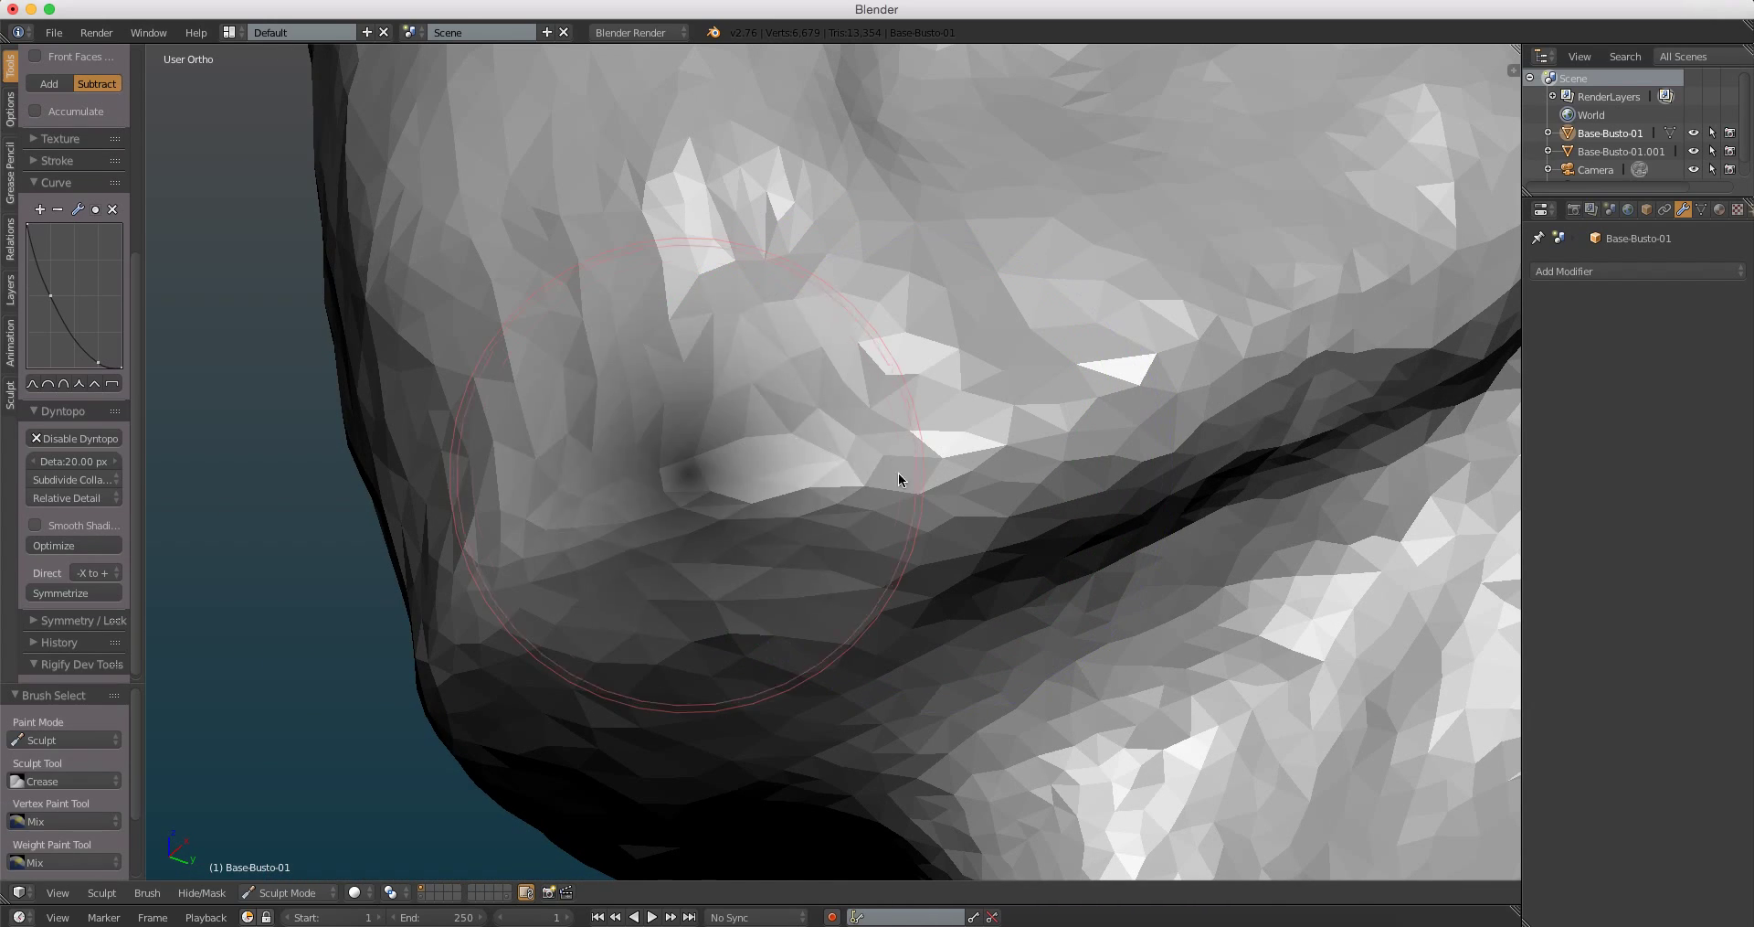
{"action": "scroll", "coordinate": [802, 526], "scroll_direction": "down", "scroll_amount": 1}
{"action": "scroll", "coordinate": [832, 549], "scroll_direction": "up", "scroll_amount": 2}
{"action": "scroll", "coordinate": [855, 537], "scroll_direction": "down", "scroll_amount": 2}
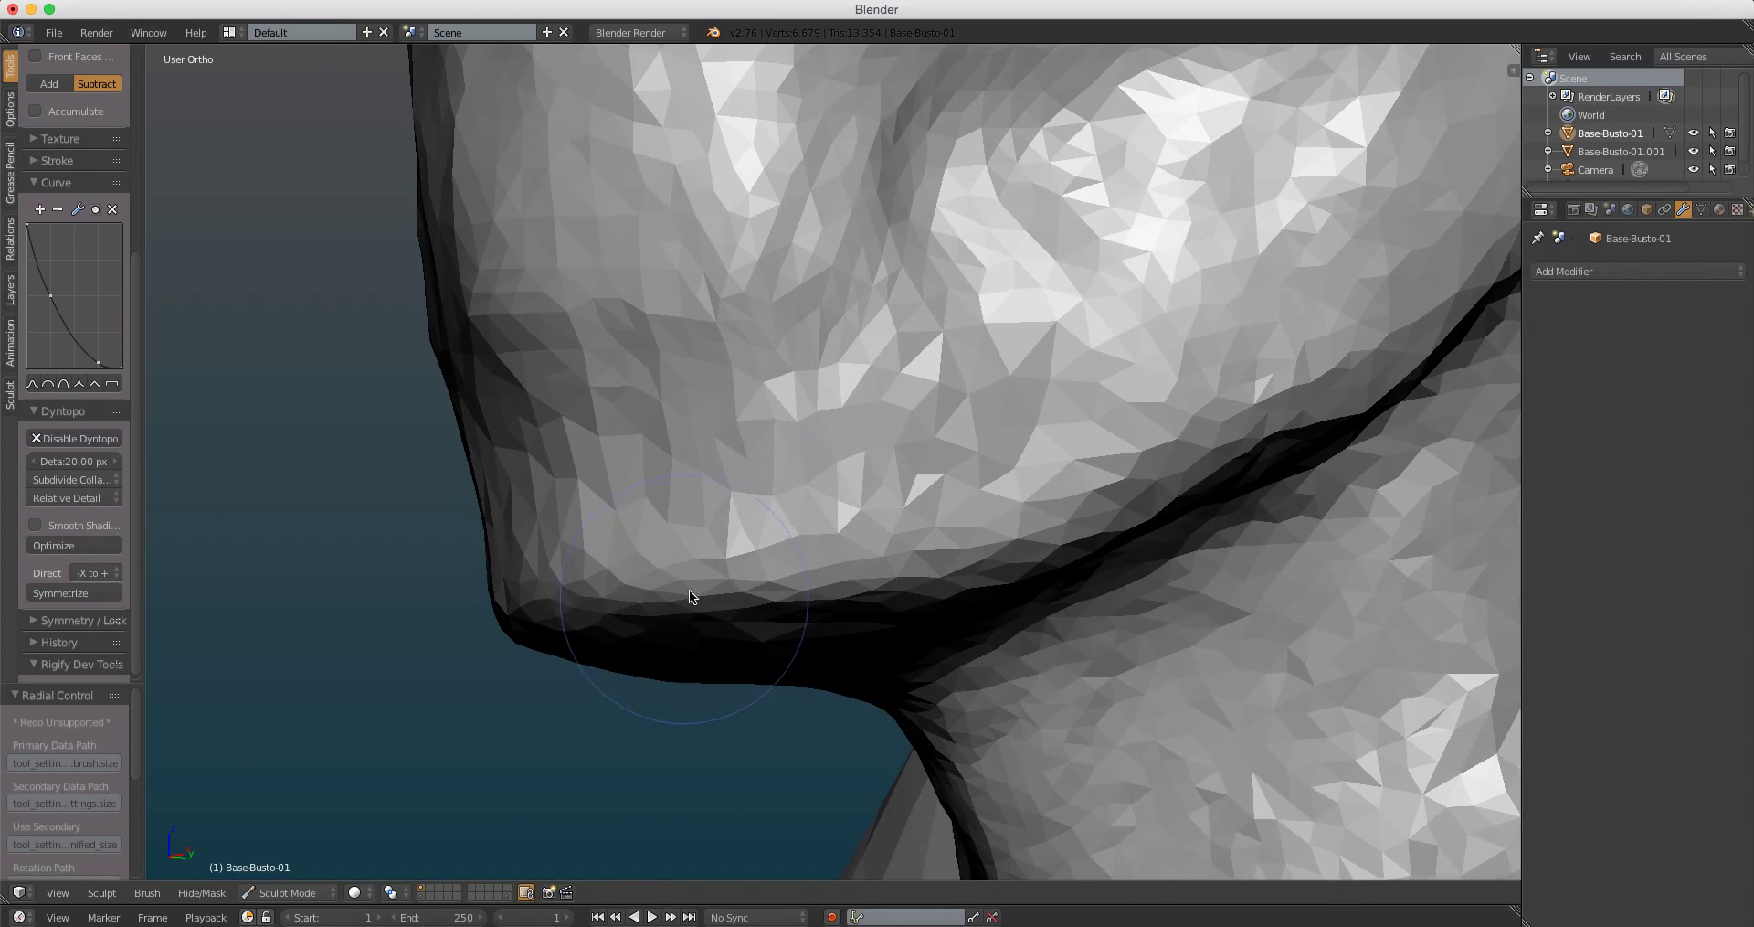
{"action": "scroll", "coordinate": [689, 590], "scroll_direction": "up", "scroll_amount": 3}
{"action": "scroll", "coordinate": [886, 506], "scroll_direction": "down", "scroll_amount": 2}
{"action": "left_click_drag", "start_coordinate": [886, 506], "coordinate": [1254, 259]}
{"action": "scroll", "coordinate": [1064, 329], "scroll_direction": "up", "scroll_amount": 3}
{"action": "left_click_drag", "start_coordinate": [1064, 329], "coordinate": [1034, 321]}
Step: Add crease strokes on the chin and along the mouth area
{"action": "scroll", "coordinate": [1030, 325], "scroll_direction": "down", "scroll_amount": 1}
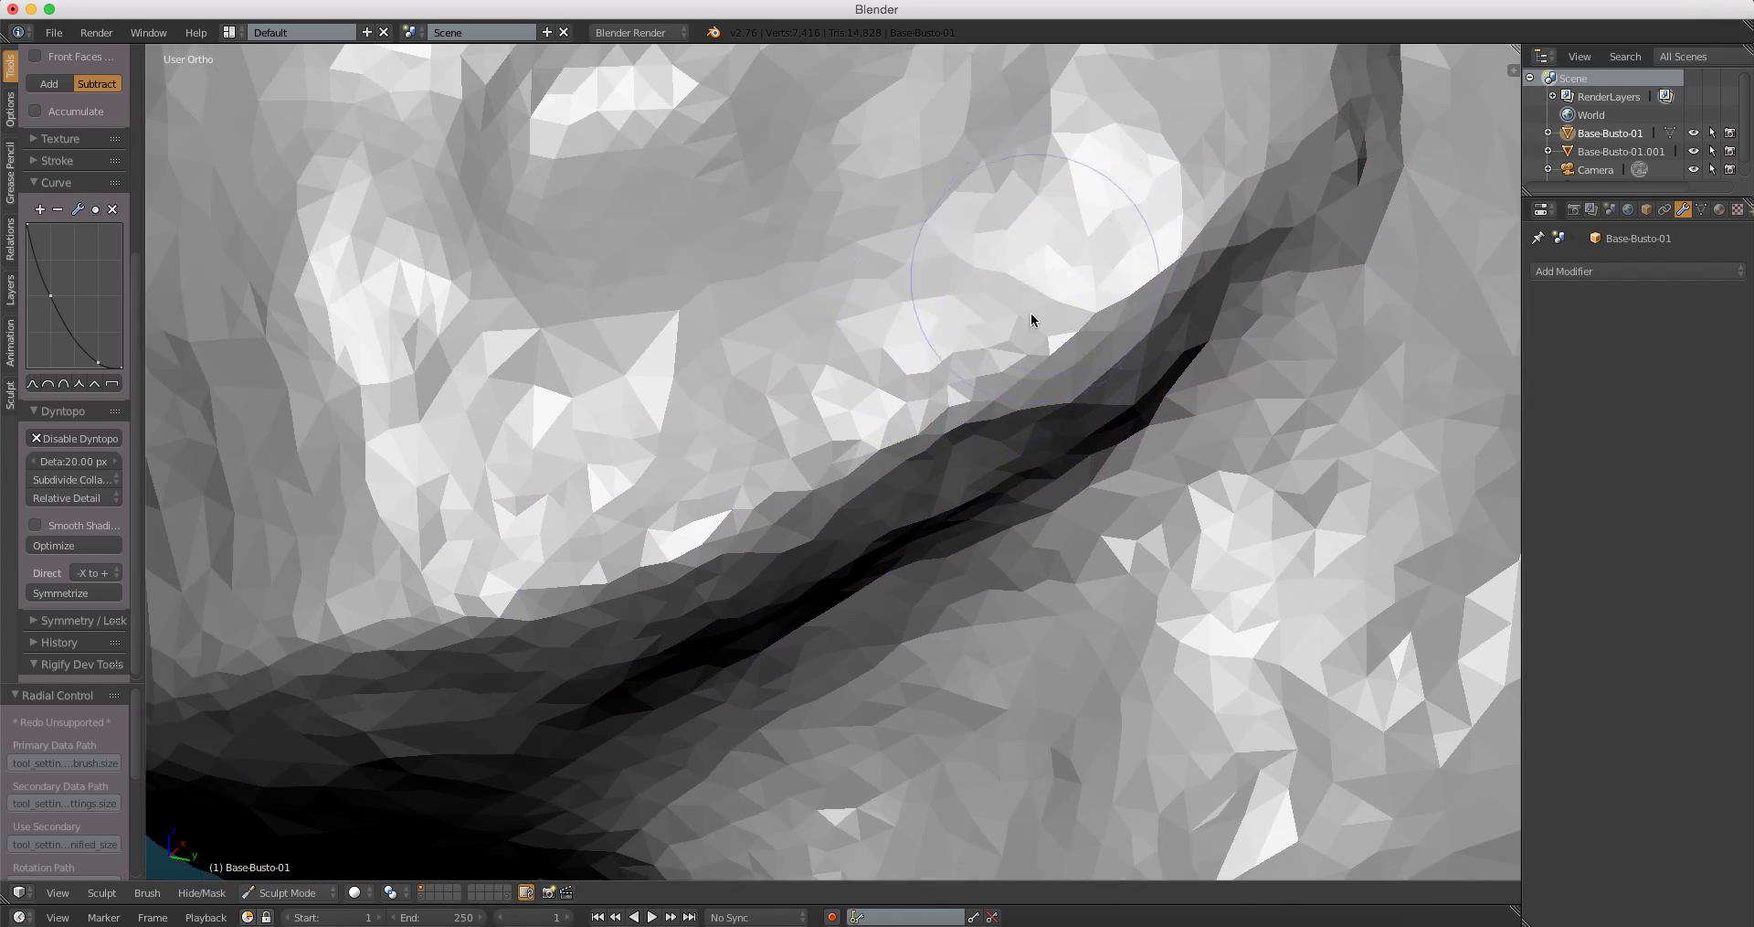
{"action": "scroll", "coordinate": [1297, 369], "scroll_direction": "up", "scroll_amount": 2}
{"action": "scroll", "coordinate": [1160, 375], "scroll_direction": "up", "scroll_amount": 1}
{"action": "scroll", "coordinate": [1165, 393], "scroll_direction": "down", "scroll_amount": 2}
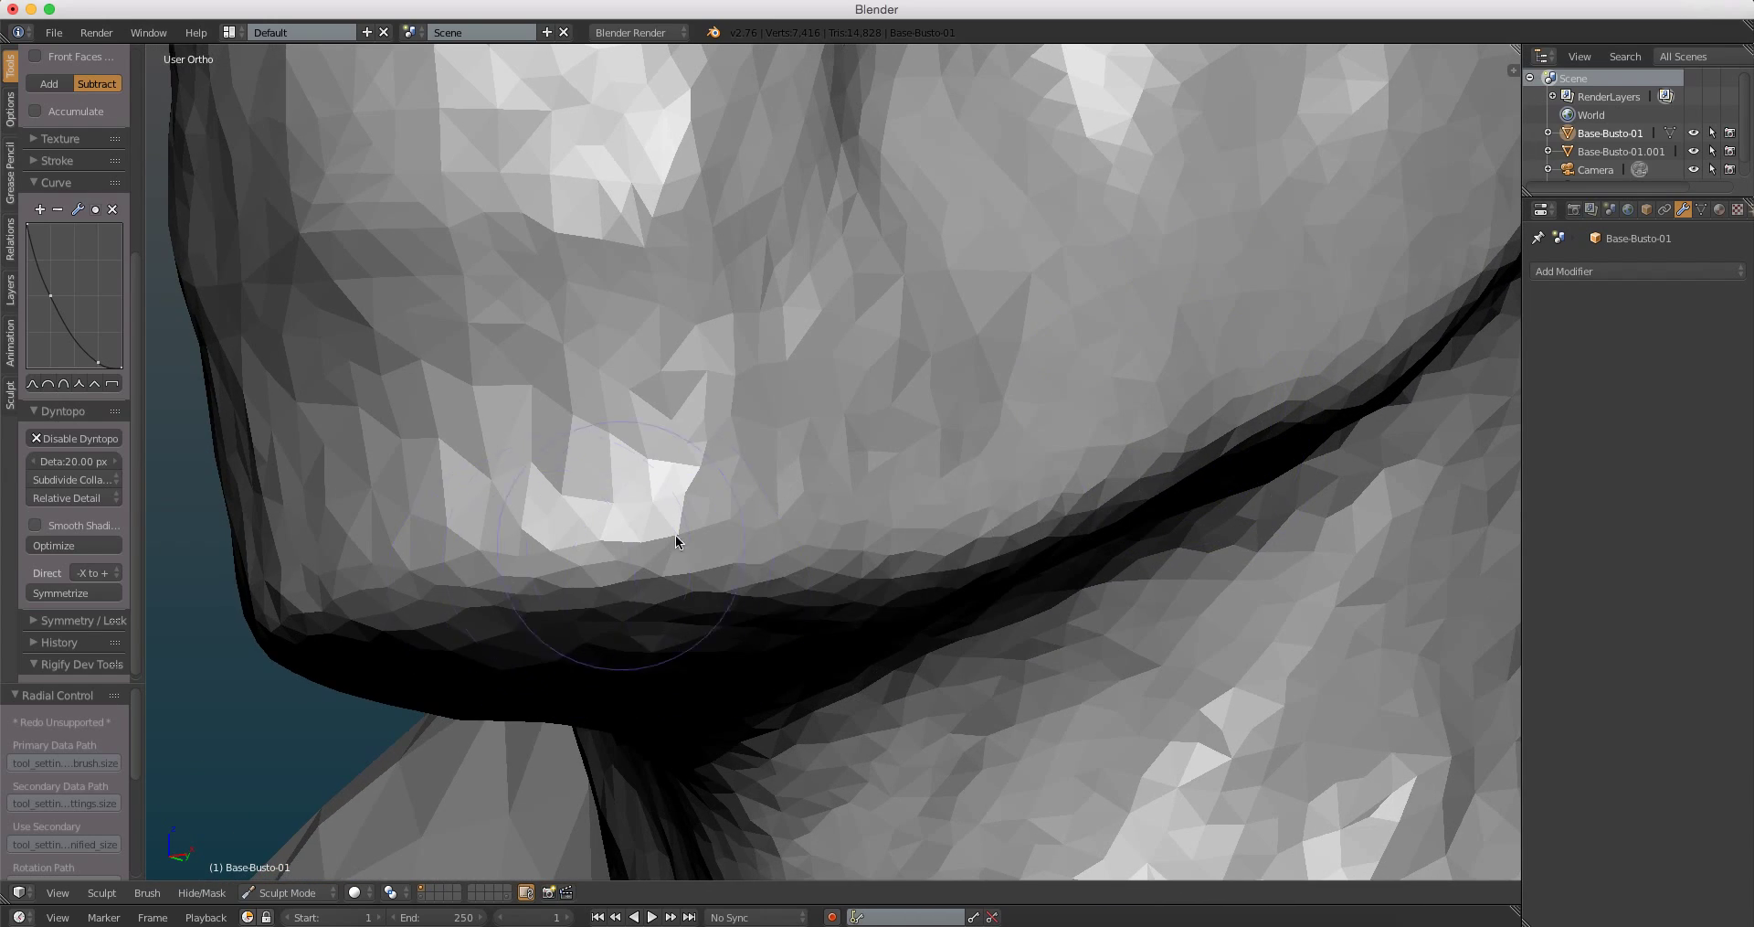
{"action": "scroll", "coordinate": [963, 501], "scroll_direction": "up", "scroll_amount": 3}
{"action": "left_click_drag", "start_coordinate": [787, 459], "coordinate": [731, 453]}
{"action": "scroll", "coordinate": [714, 447], "scroll_direction": "up", "scroll_amount": 1}
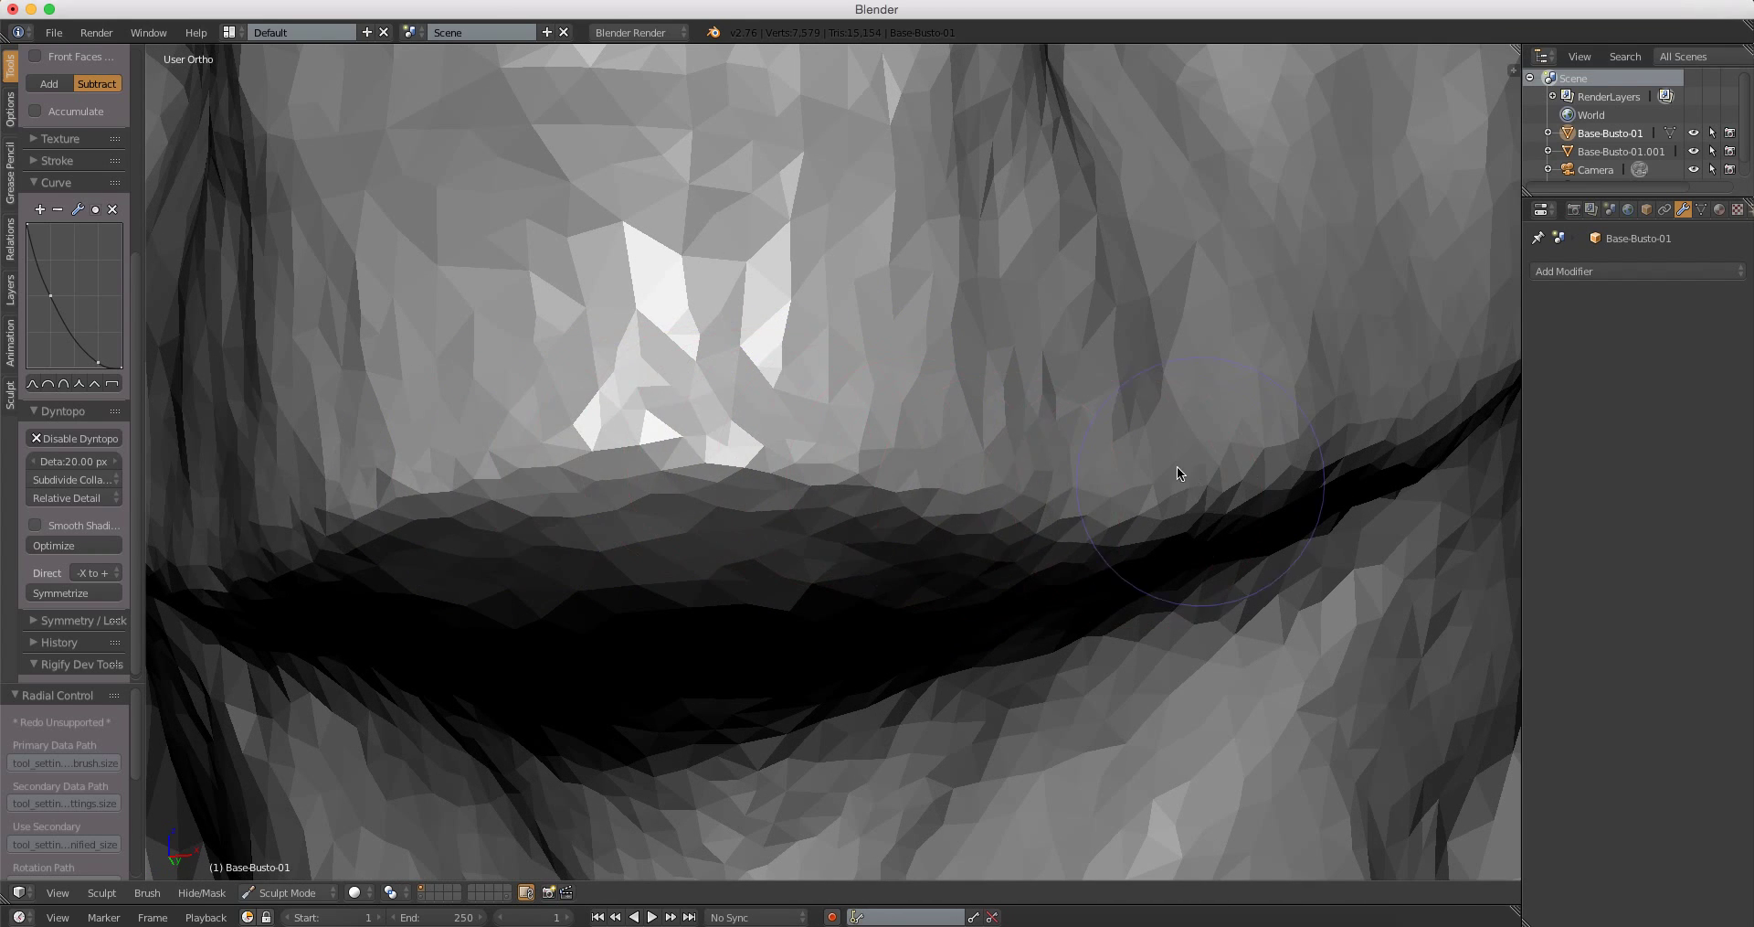
{"action": "scroll", "coordinate": [751, 342], "scroll_direction": "down", "scroll_amount": 2}
{"action": "mouse_move", "coordinate": [690, 418]}
{"action": "middle_mouse_down"}
{"action": "mouse_move", "coordinate": [685, 373]}
{"action": "mouse_move", "coordinate": [673, 404]}
{"action": "mouse_move", "coordinate": [506, 327]}
{"action": "middle_mouse_up"}
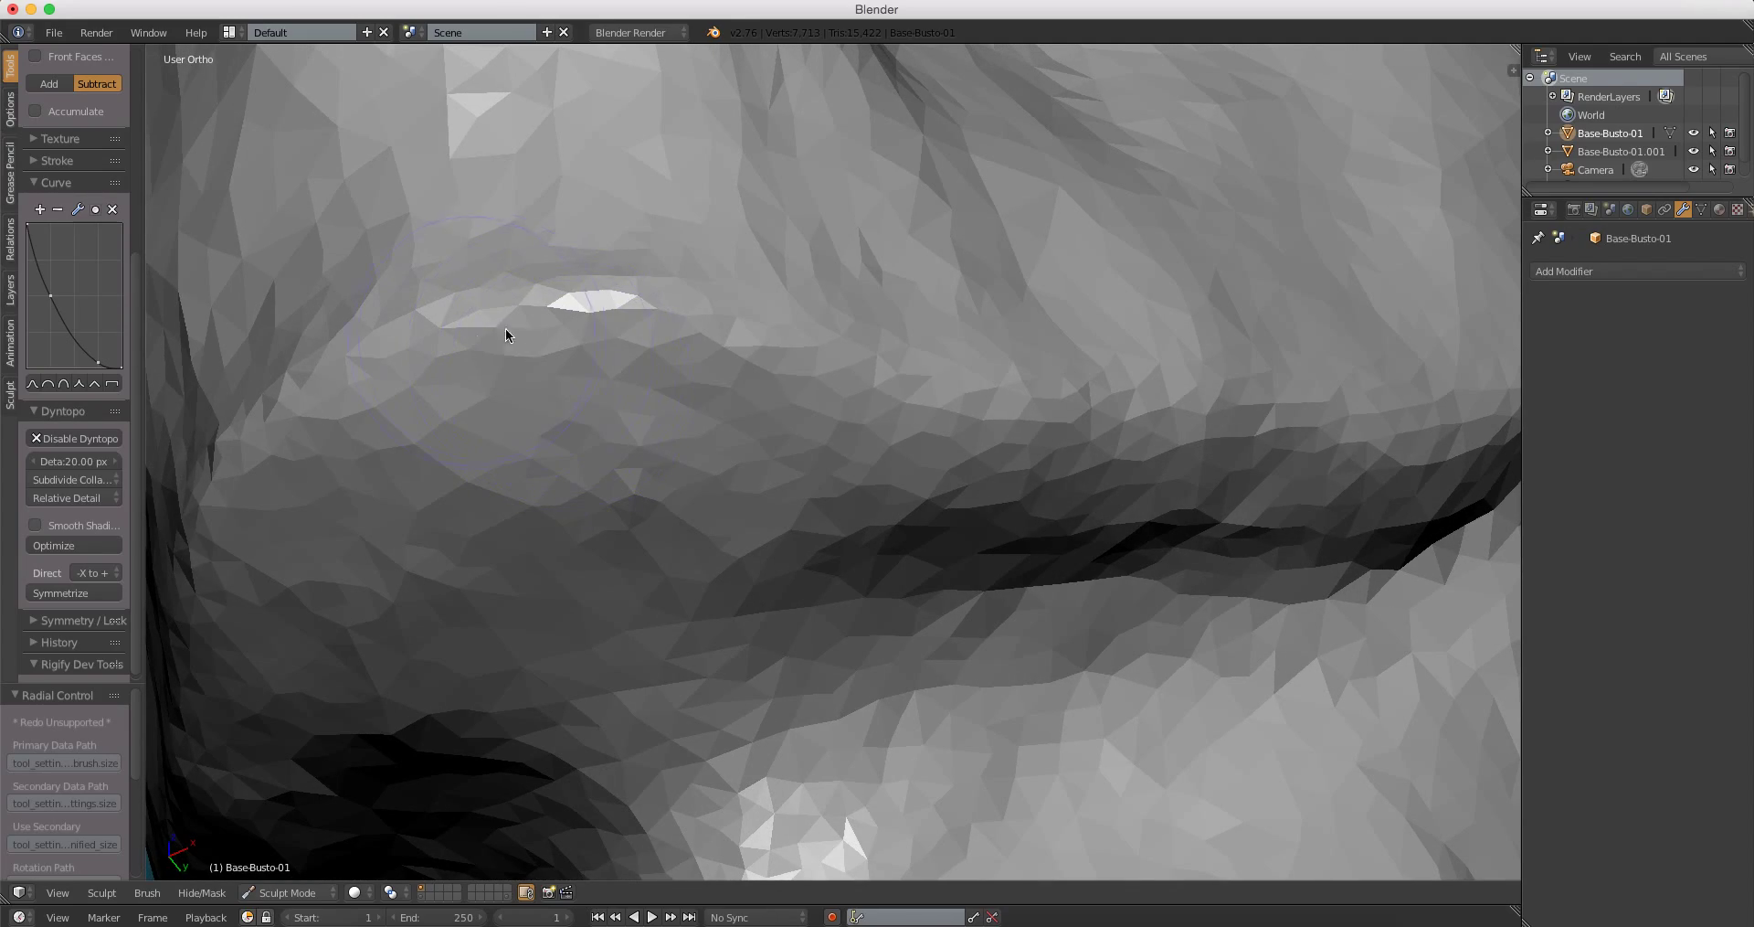
{"action": "left_click_drag", "start_coordinate": [506, 327], "coordinate": [820, 364]}
{"action": "mouse_move", "coordinate": [1061, 369]}
{"action": "middle_mouse_down"}
{"action": "mouse_move", "coordinate": [788, 521]}
{"action": "mouse_move", "coordinate": [905, 360]}
{"action": "mouse_move", "coordinate": [918, 440]}
{"action": "mouse_move", "coordinate": [799, 416]}
{"action": "mouse_move", "coordinate": [855, 319]}
{"action": "middle_mouse_up"}
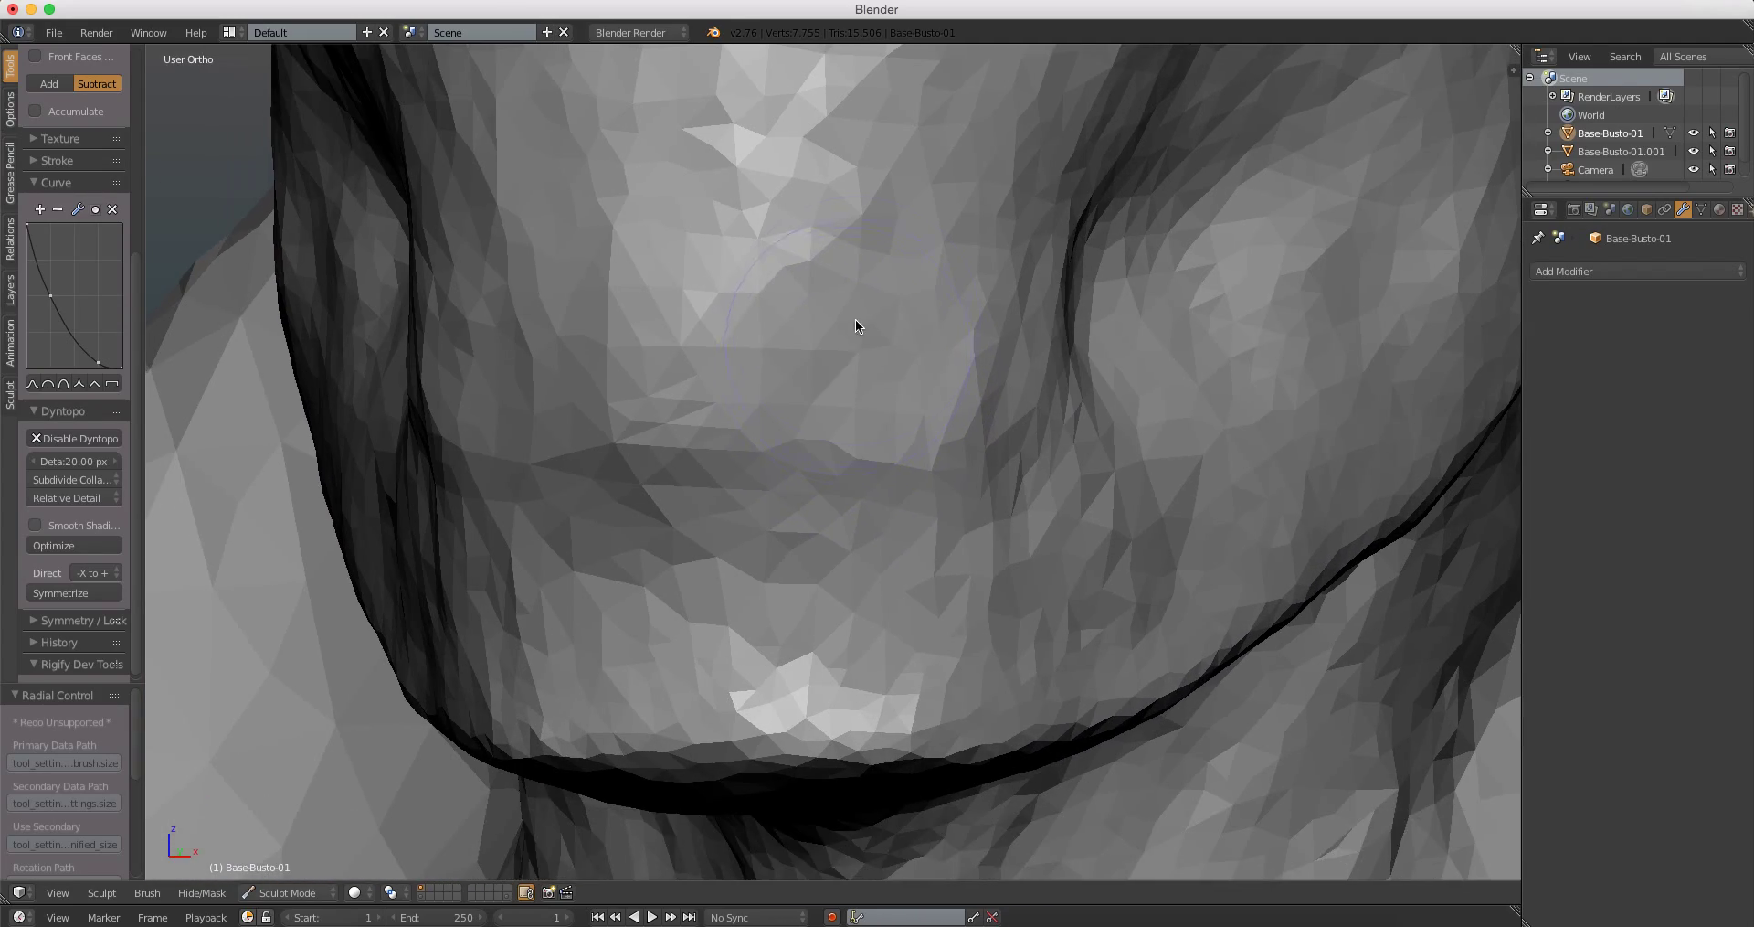
Step: Shrink the brush radius to about 47 px and adjust its strength
{"action": "key", "text": "f"}
{"action": "left_click", "coordinate": [780, 370]}
{"action": "key", "text": "shift+f"}
{"action": "left_click", "coordinate": [746, 378]}
{"action": "mouse_move", "coordinate": [746, 378]}
{"action": "middle_mouse_down"}
{"action": "mouse_move", "coordinate": [810, 334]}
{"action": "mouse_move", "coordinate": [746, 384]}
{"action": "mouse_move", "coordinate": [713, 371]}
{"action": "mouse_move", "coordinate": [647, 407]}
{"action": "mouse_move", "coordinate": [760, 397]}
{"action": "middle_mouse_up"}
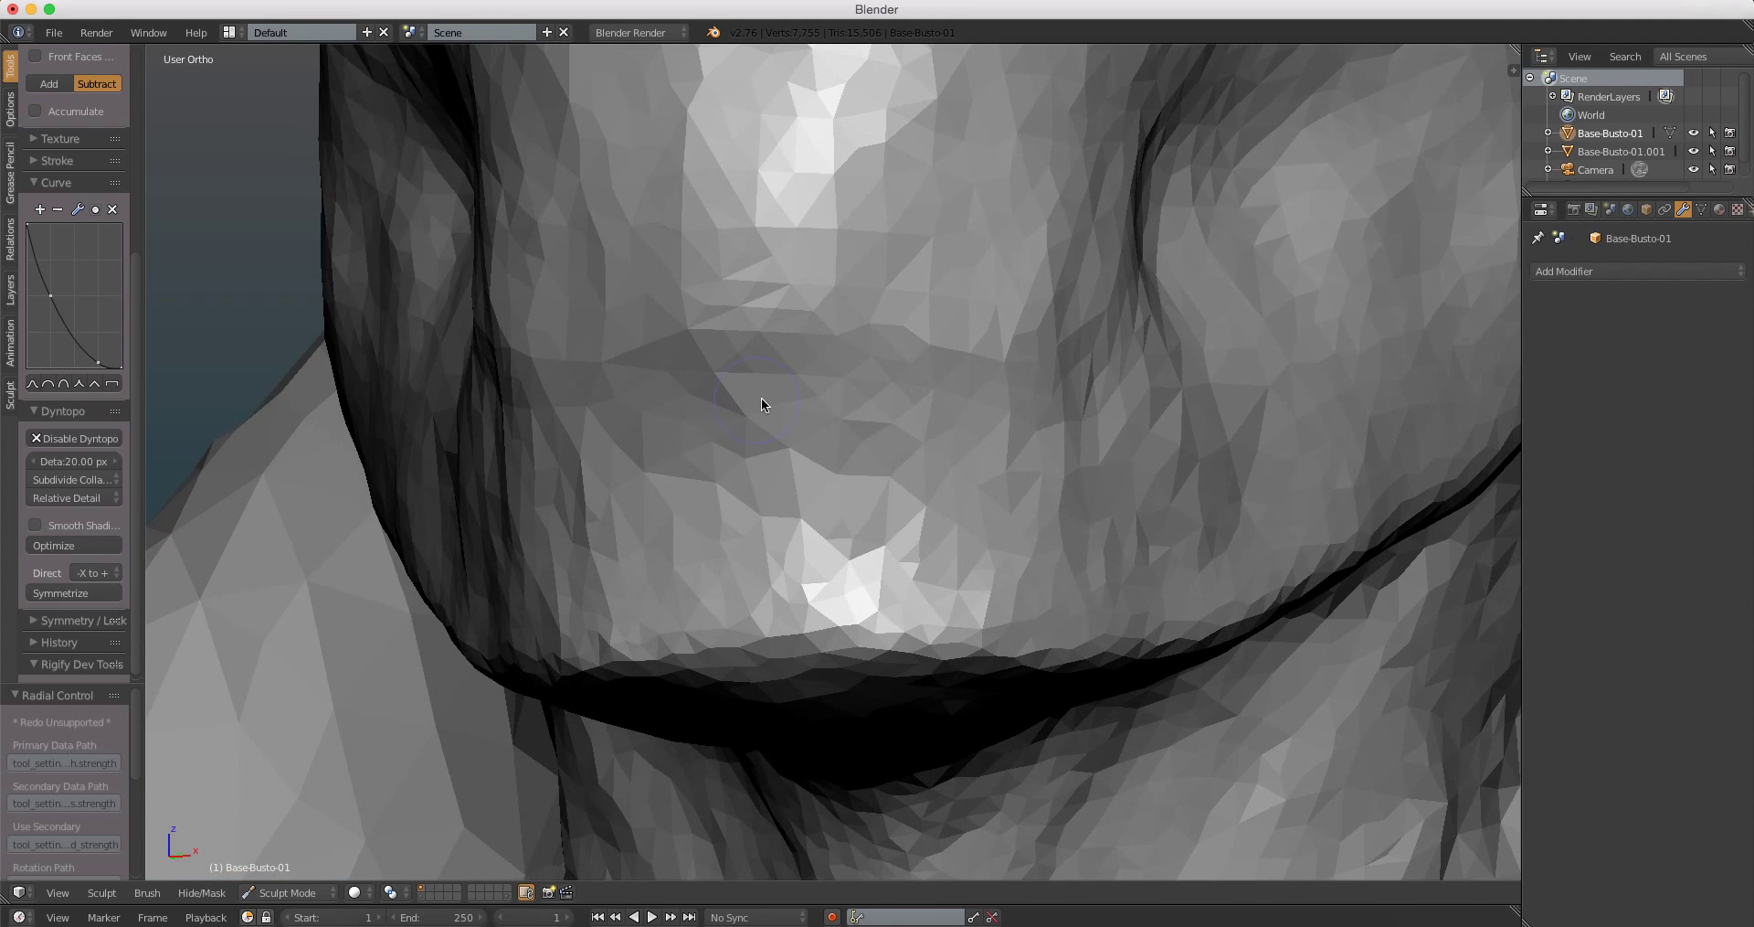
{"action": "middle_click_drag", "start_coordinate": [1175, 357], "coordinate": [1314, 344]}
Step: Add a new Grease Pencil to the scene from the viewport sidebar
{"action": "key", "text": "n"}
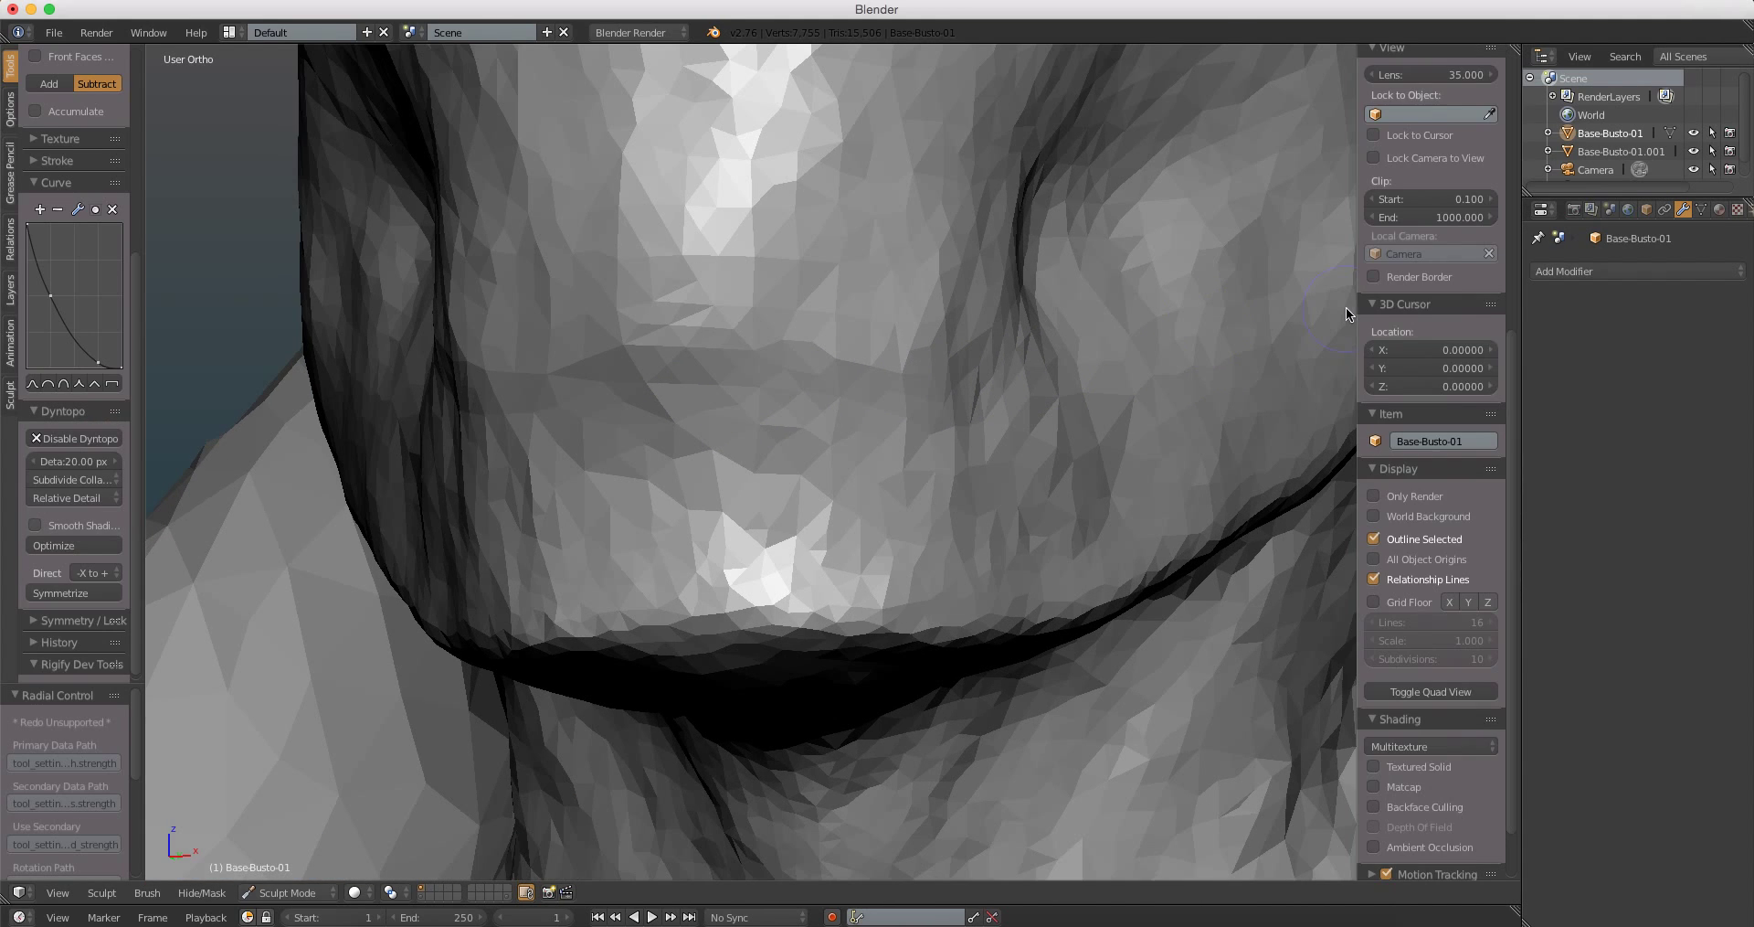
{"action": "scroll", "coordinate": [1418, 324], "scroll_direction": "up", "scroll_amount": 5}
{"action": "scroll", "coordinate": [1418, 365], "scroll_direction": "up", "scroll_amount": 5}
{"action": "left_click", "coordinate": [1426, 472]}
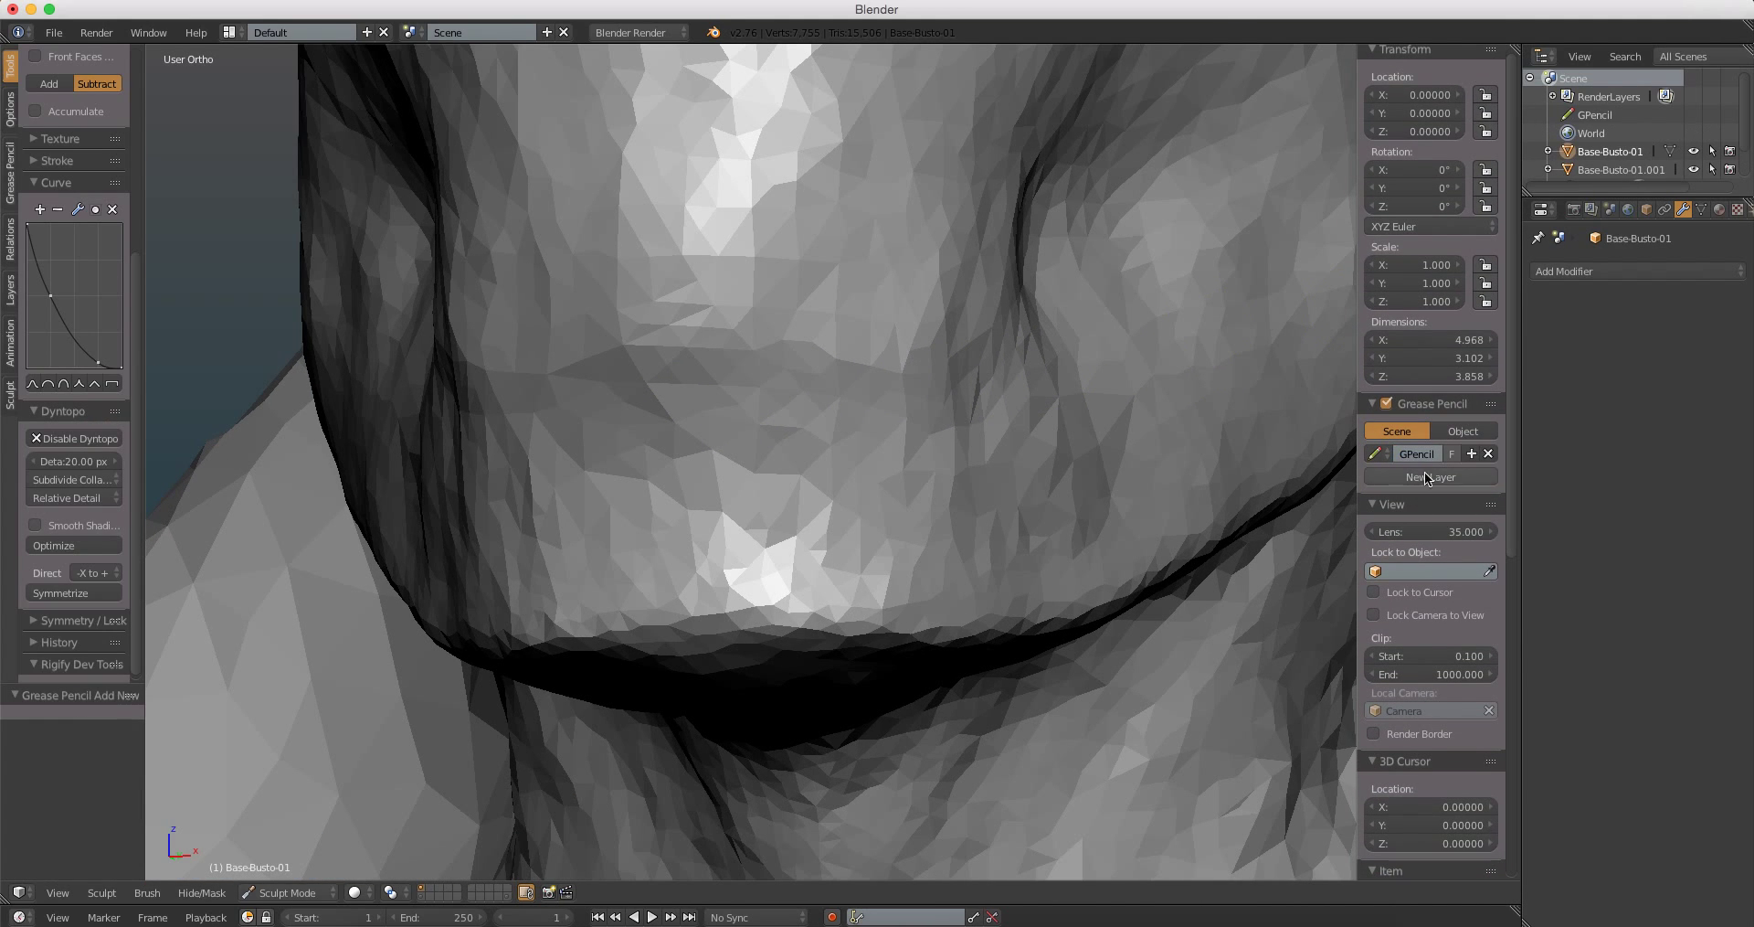
{"action": "scroll", "coordinate": [1424, 472], "scroll_direction": "down", "scroll_amount": 1}
{"action": "scroll", "coordinate": [1452, 429], "scroll_direction": "down", "scroll_amount": 1}
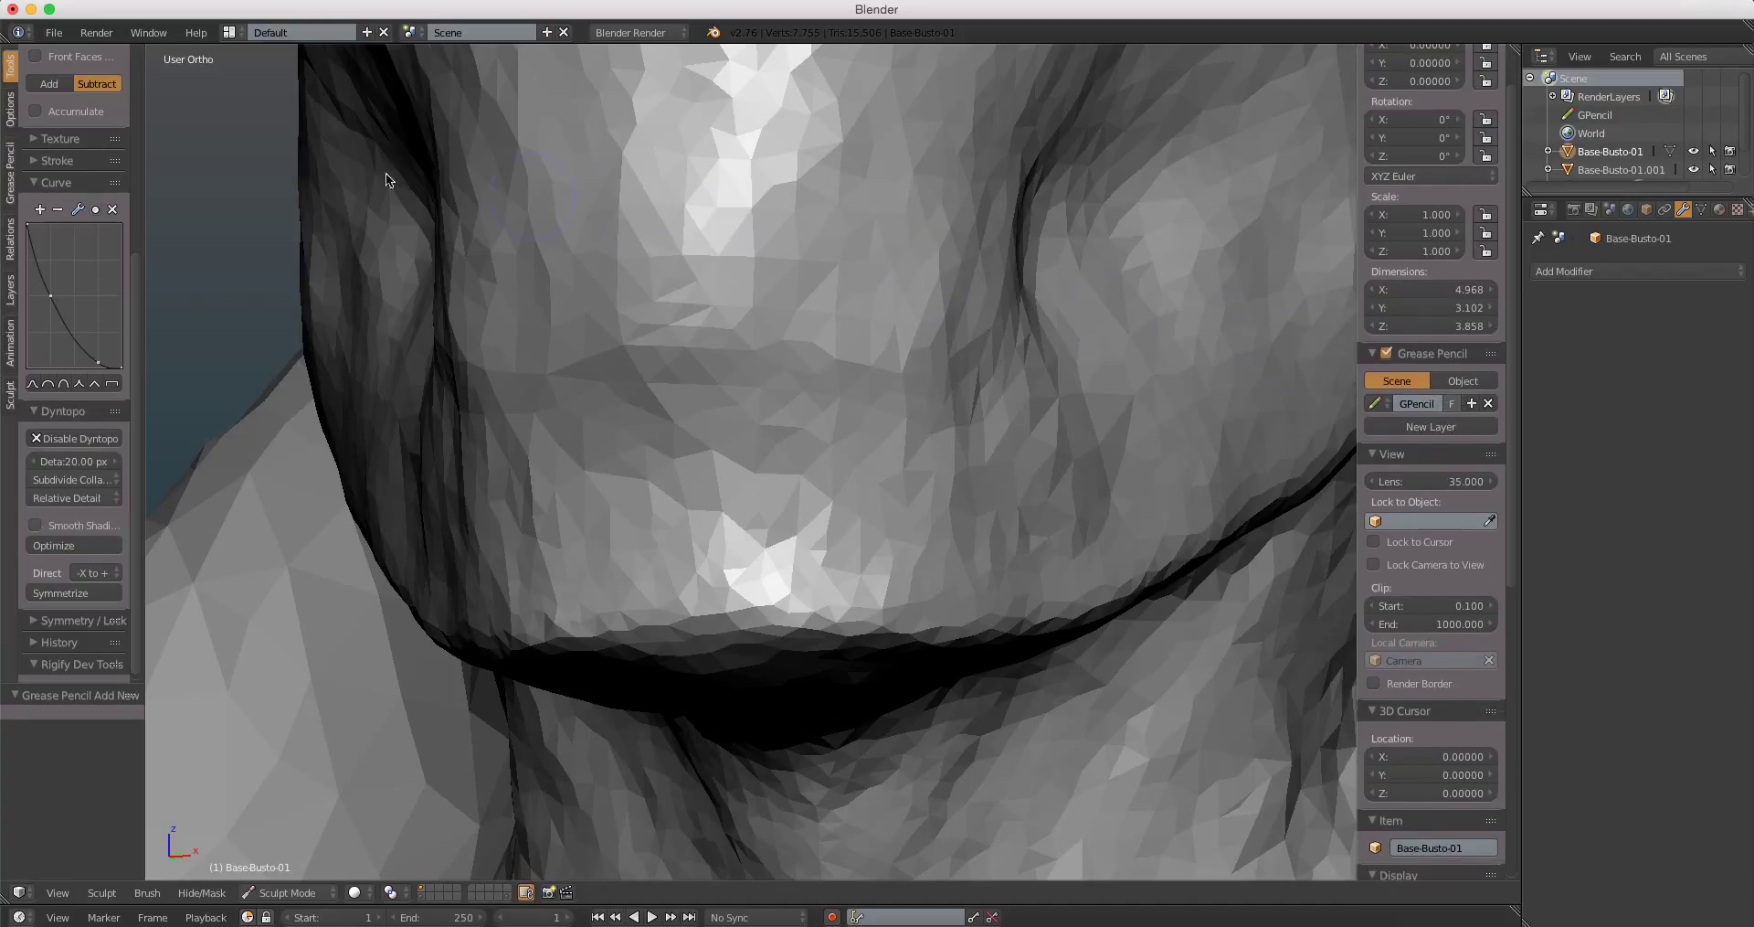
Step: Check the Grease Pencil drawing options, then draw a guide line across the chin
{"action": "left_click", "coordinate": [10, 169]}
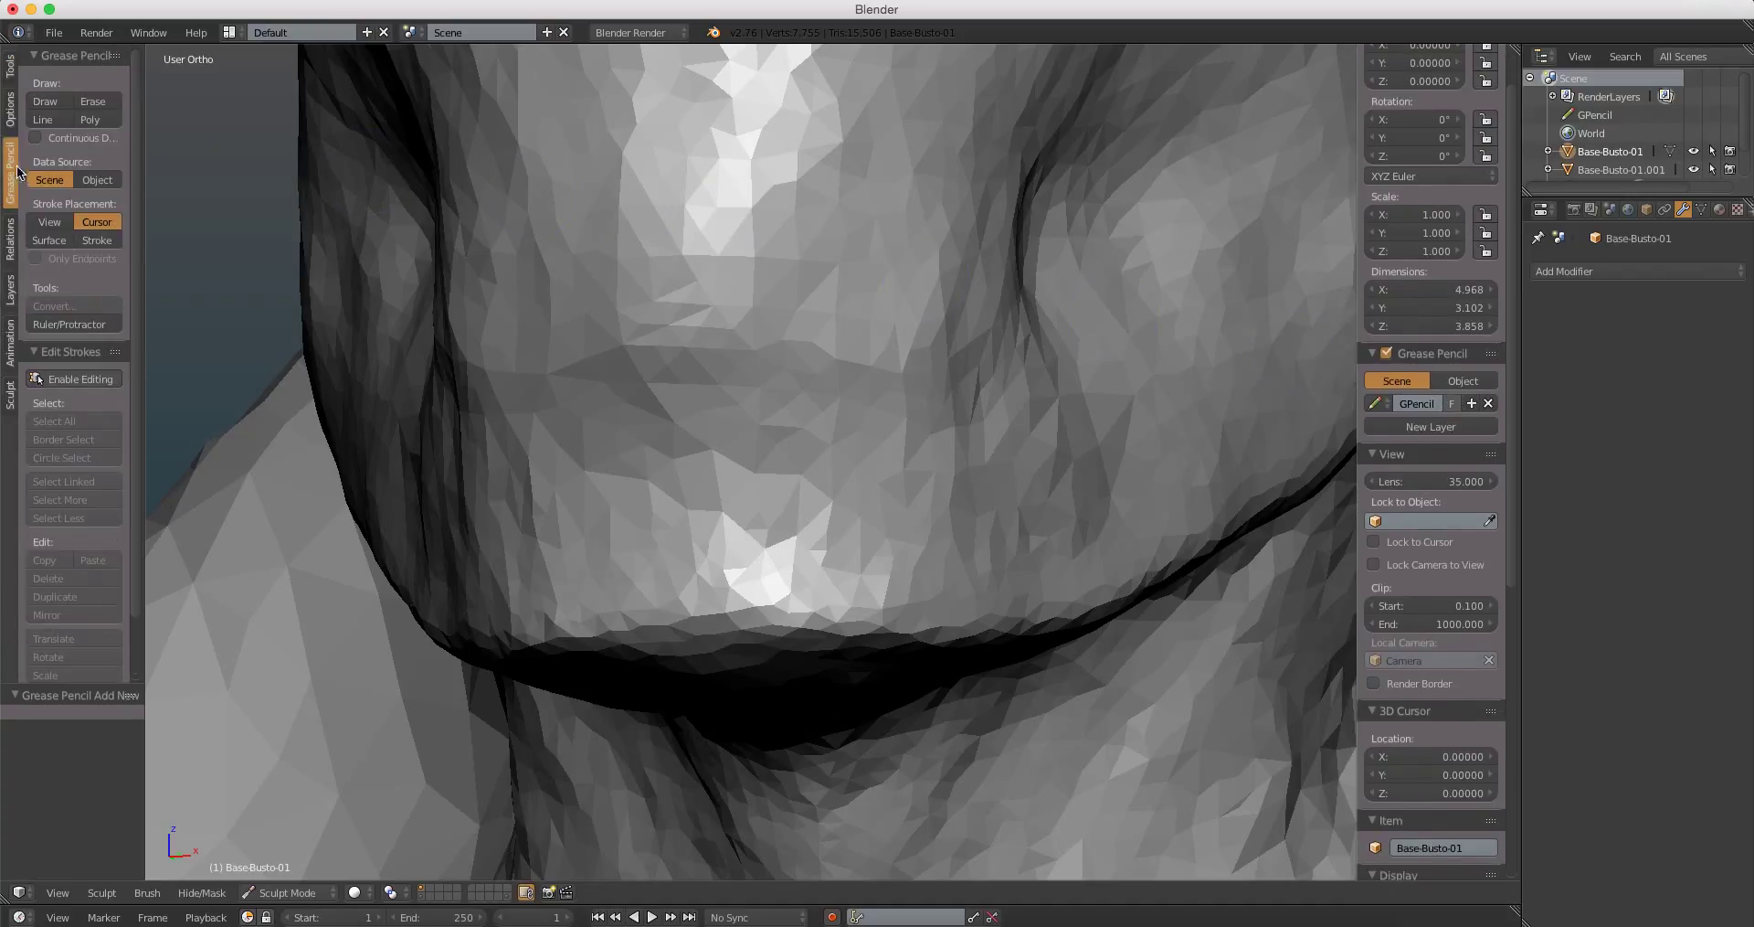
{"action": "left_click", "coordinate": [10, 70]}
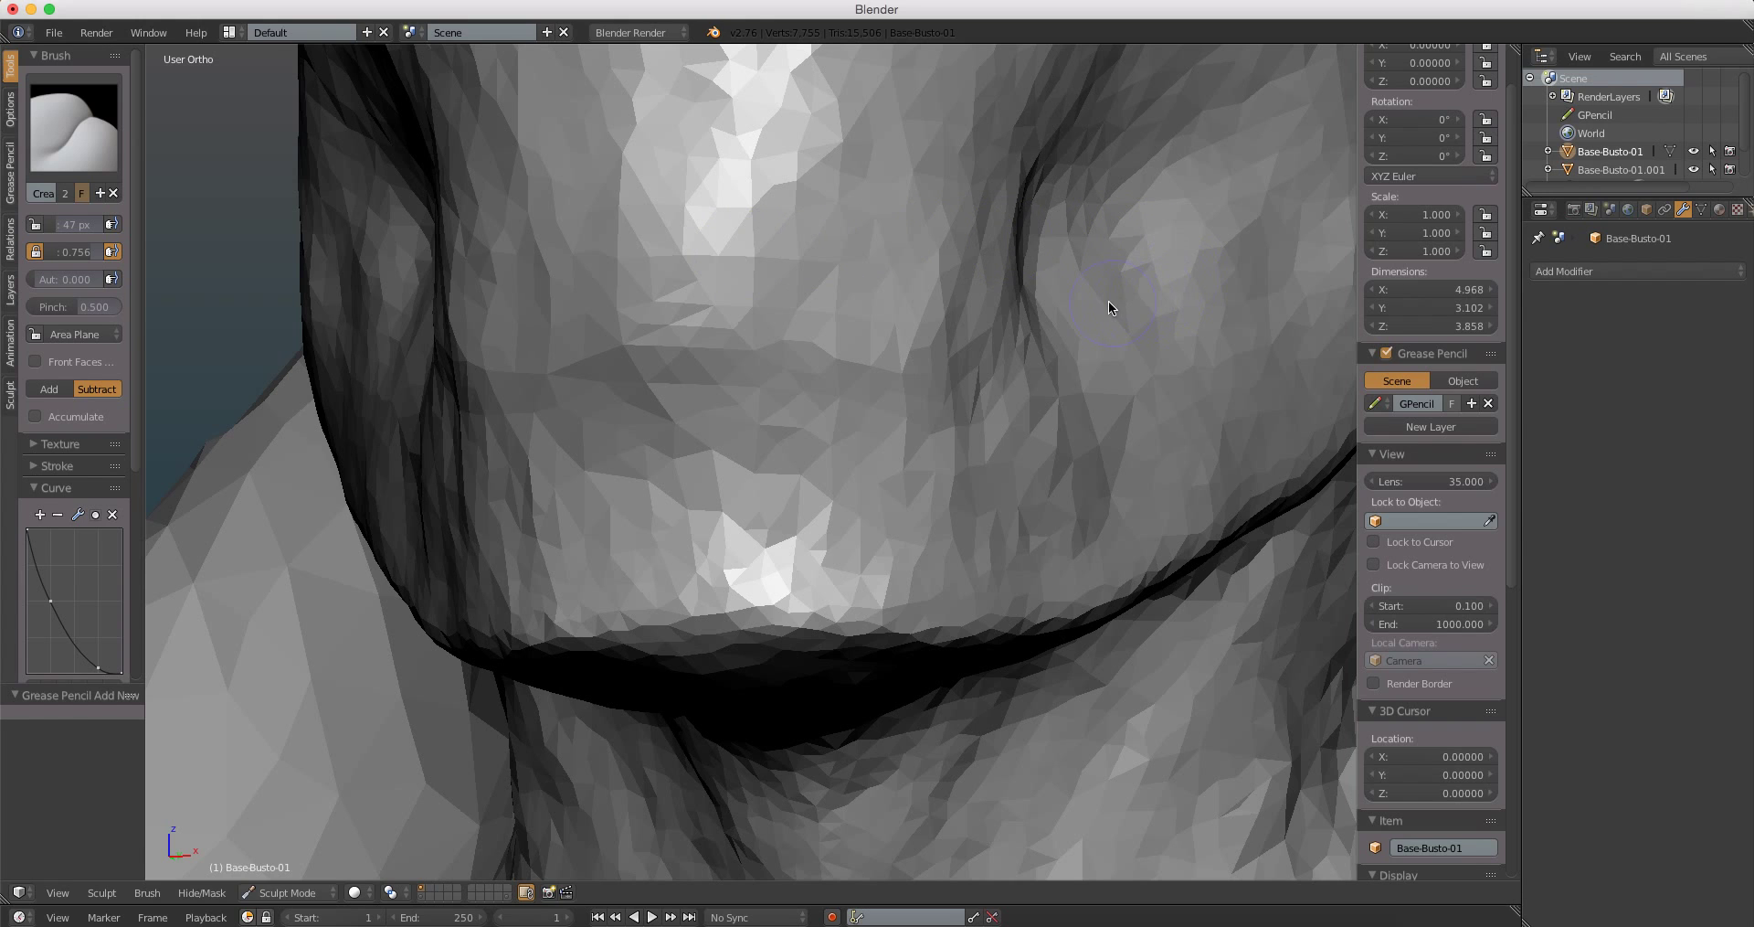
{"action": "key", "text": "n"}
{"action": "mouse_move", "coordinate": [873, 325]}
{"action": "middle_mouse_down"}
{"action": "mouse_move", "coordinate": [856, 370]}
{"action": "mouse_move", "coordinate": [809, 371]}
{"action": "mouse_move", "coordinate": [708, 474]}
{"action": "middle_mouse_up"}
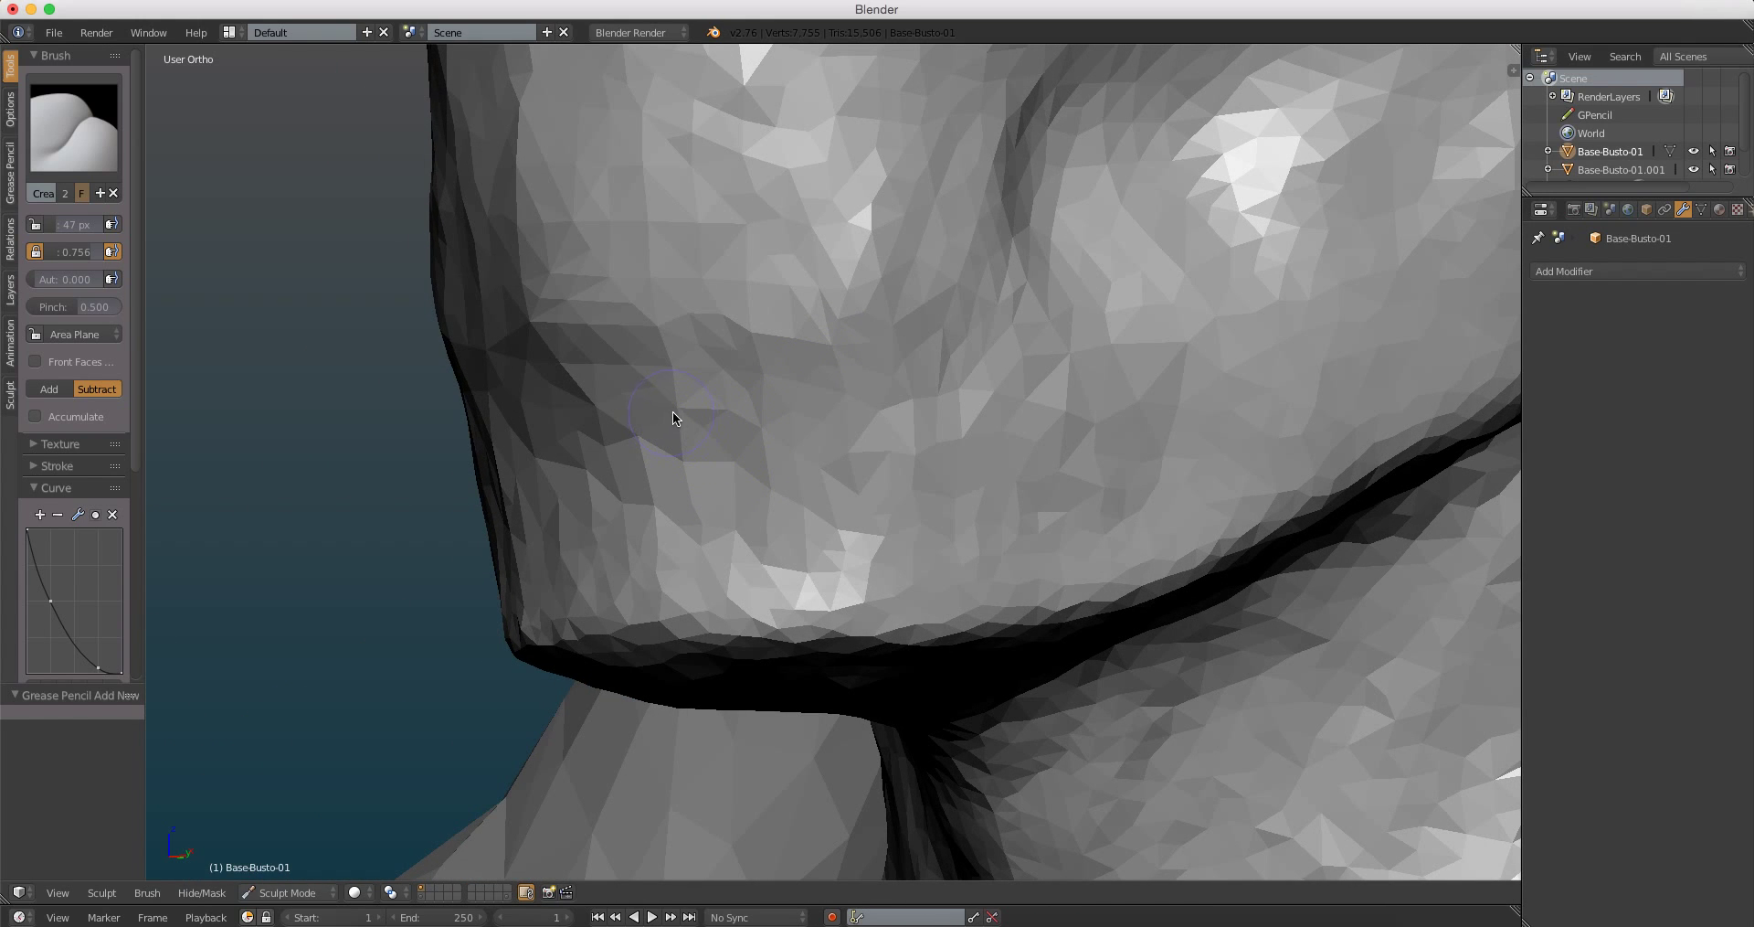
{"action": "middle_click_drag", "start_coordinate": [781, 403], "coordinate": [666, 424]}
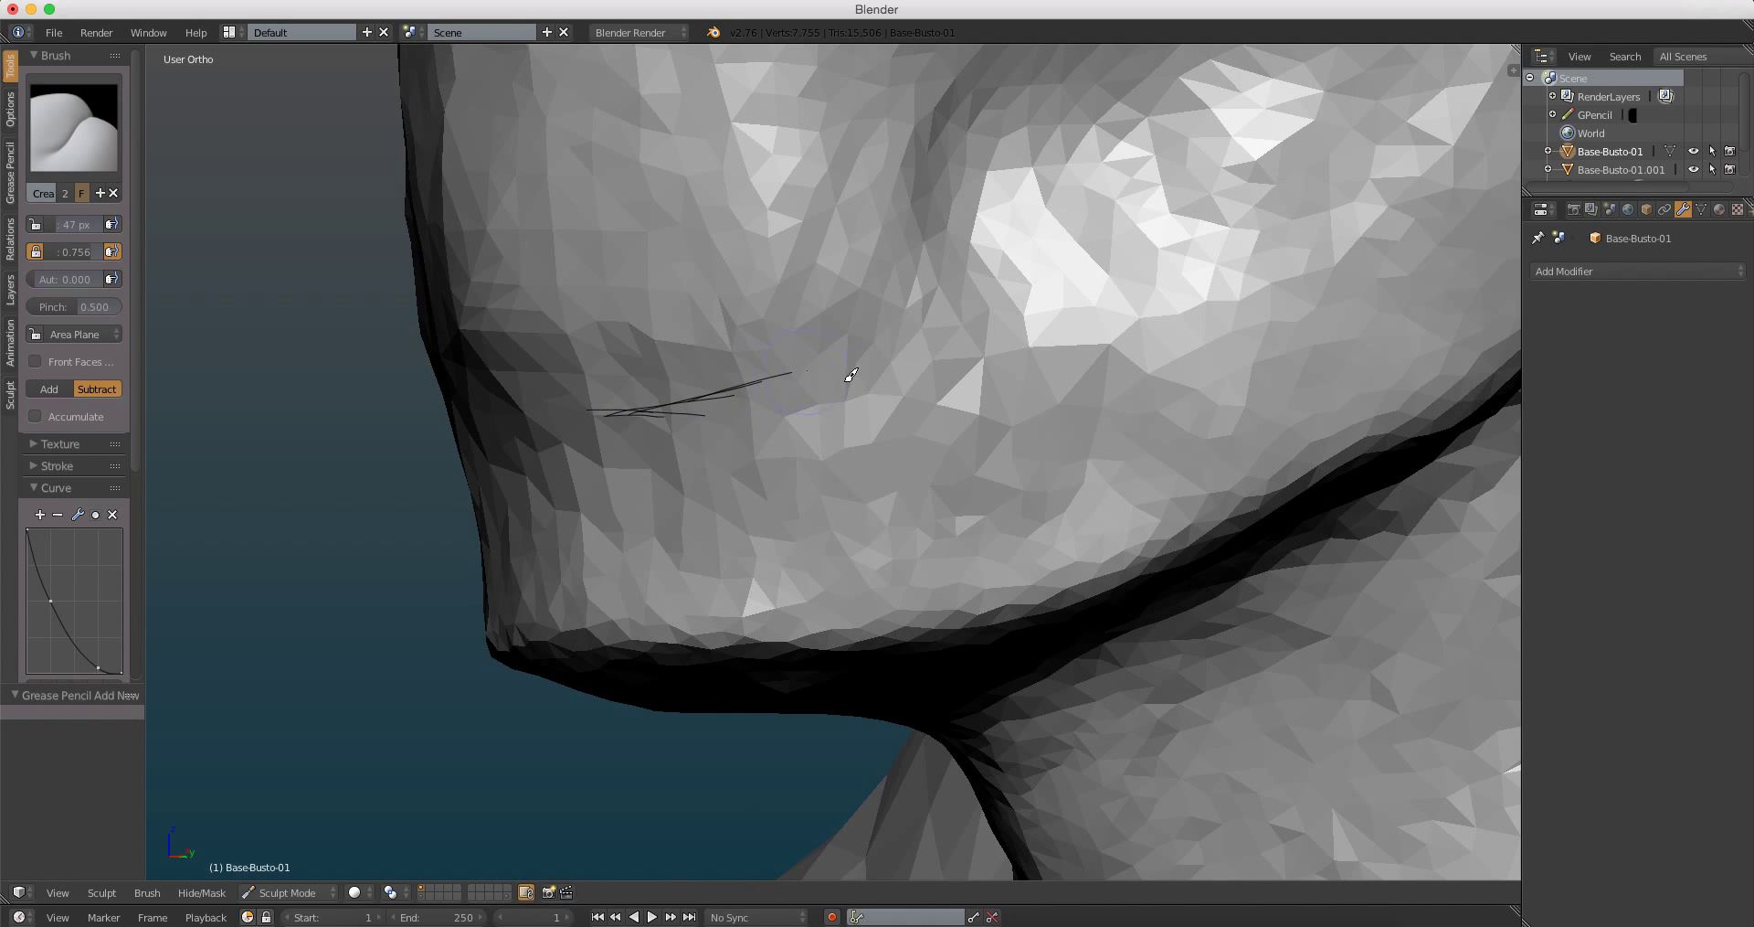
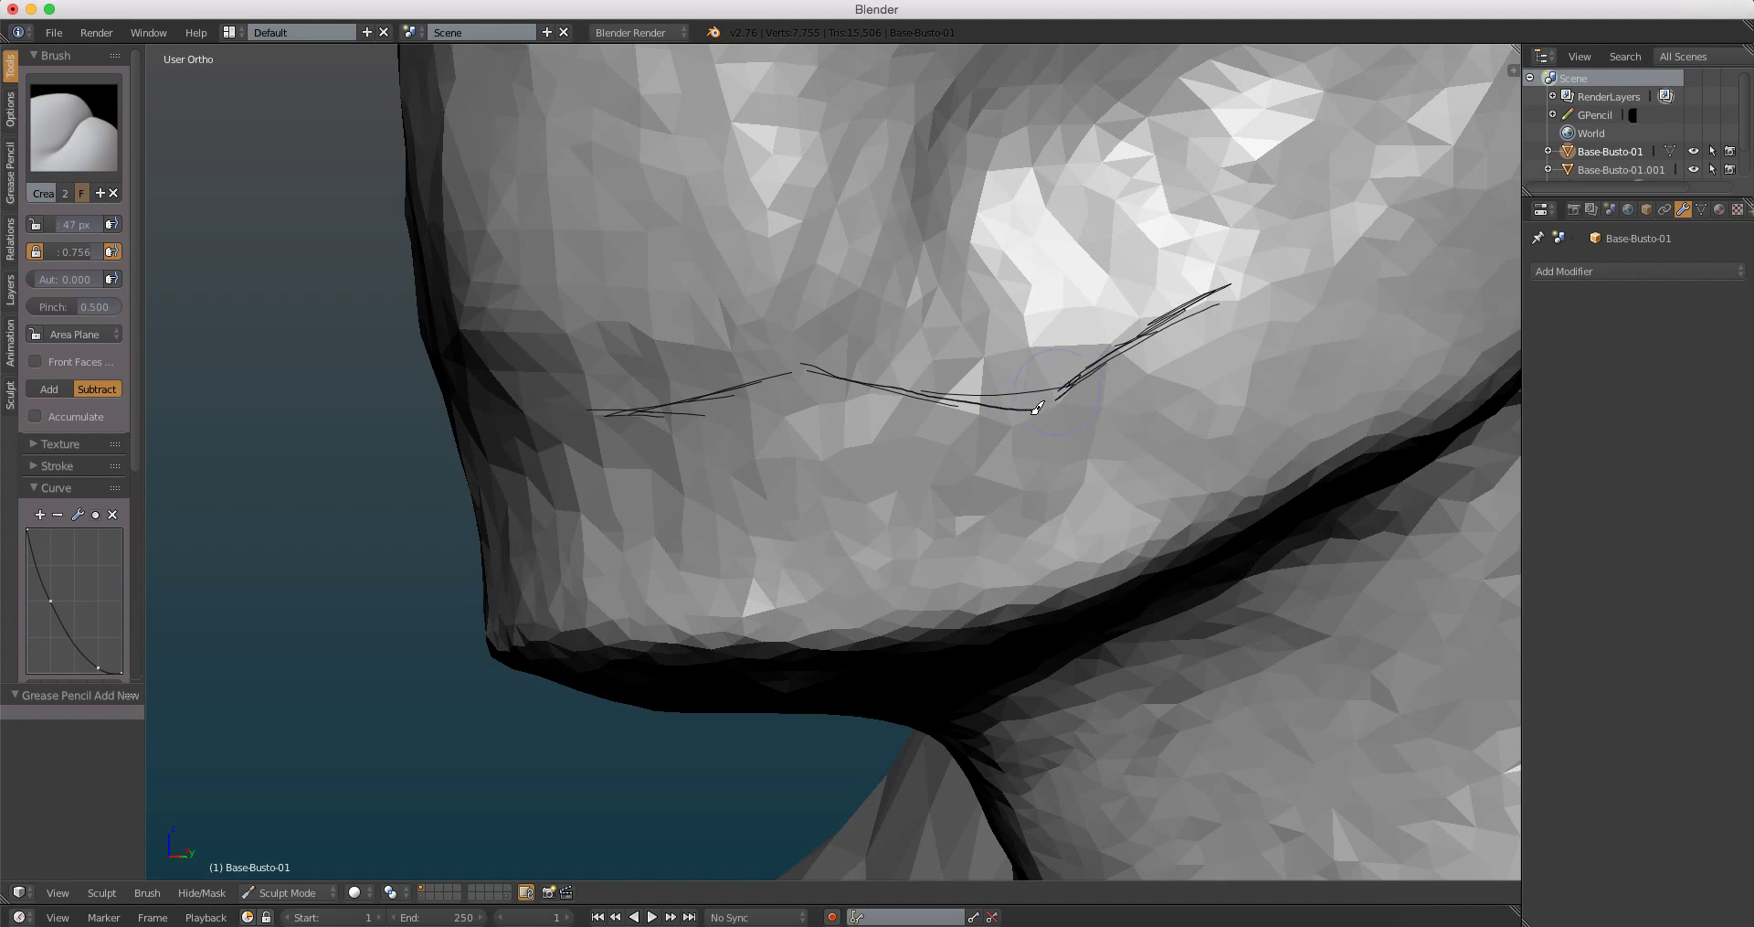
Step: Cut the first crease along the mouth guide strokes and deepen the lip line
{"action": "mouse_move", "coordinate": [887, 399]}
{"action": "middle_mouse_down"}
{"action": "mouse_move", "coordinate": [805, 379]}
{"action": "mouse_move", "coordinate": [854, 361]}
{"action": "mouse_move", "coordinate": [781, 323]}
{"action": "mouse_move", "coordinate": [791, 313]}
{"action": "middle_mouse_up"}
{"action": "left_click_drag", "start_coordinate": [791, 313], "coordinate": [804, 305]}
{"action": "middle_click_drag", "start_coordinate": [804, 306], "coordinate": [744, 293]}
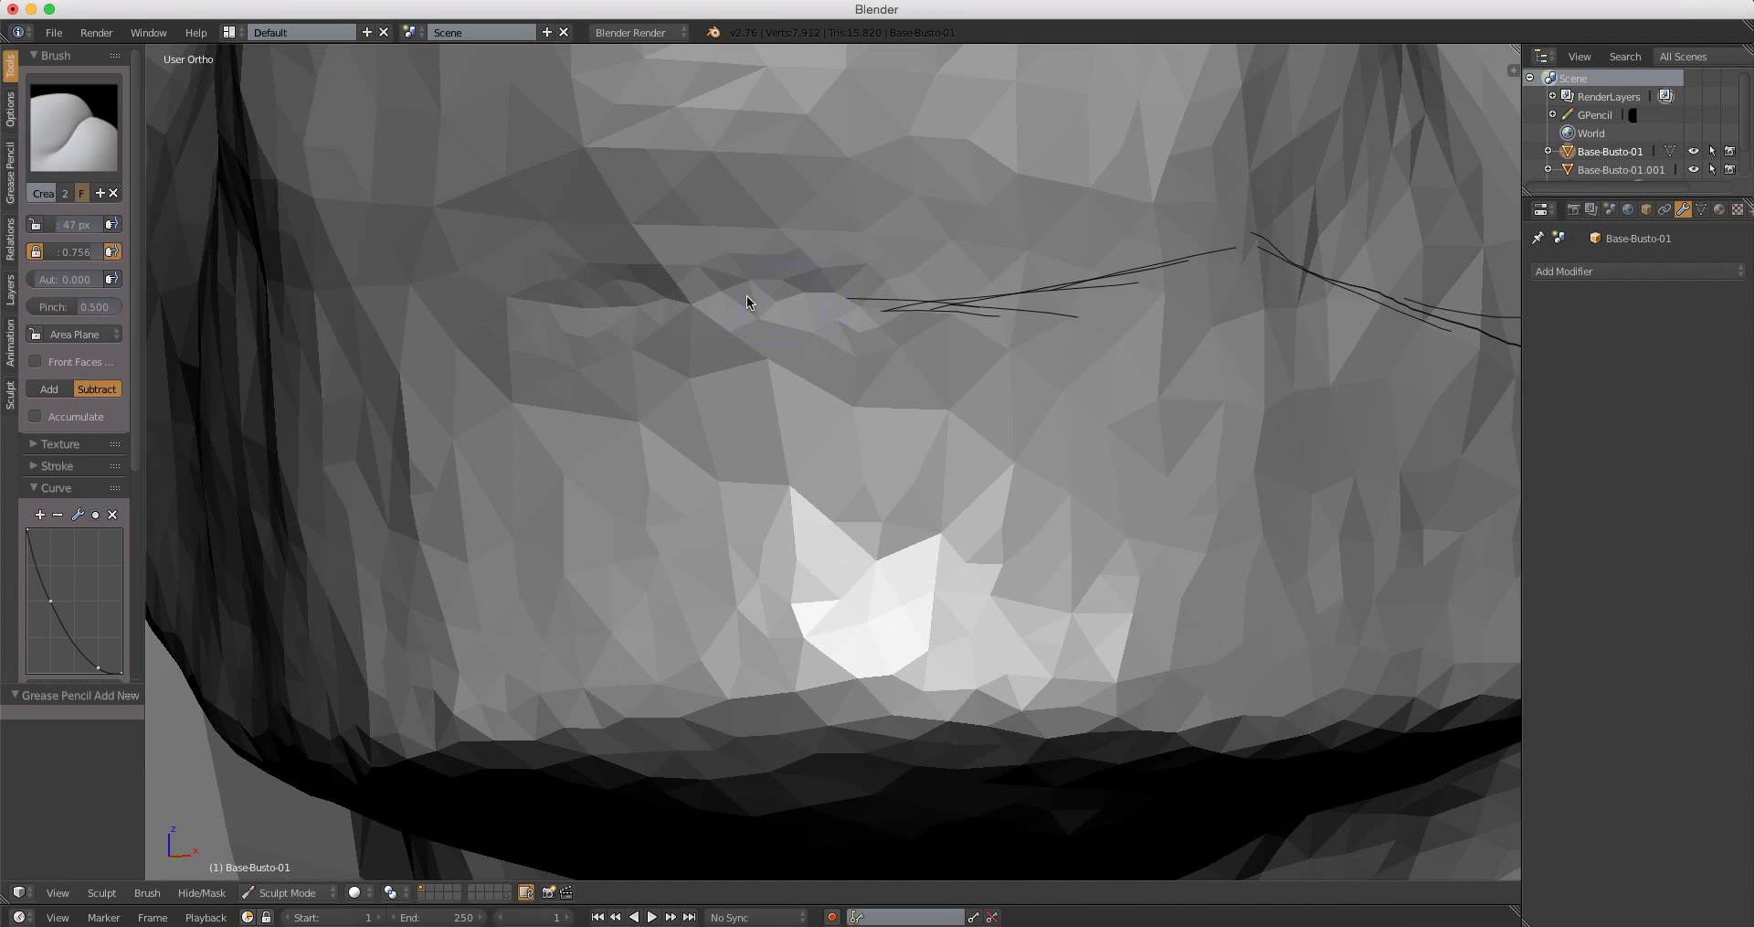
{"action": "mouse_move", "coordinate": [745, 294]}
{"action": "left_mouse_down"}
{"action": "mouse_move", "coordinate": [1202, 283]}
{"action": "mouse_move", "coordinate": [1096, 291]}
{"action": "left_mouse_up"}
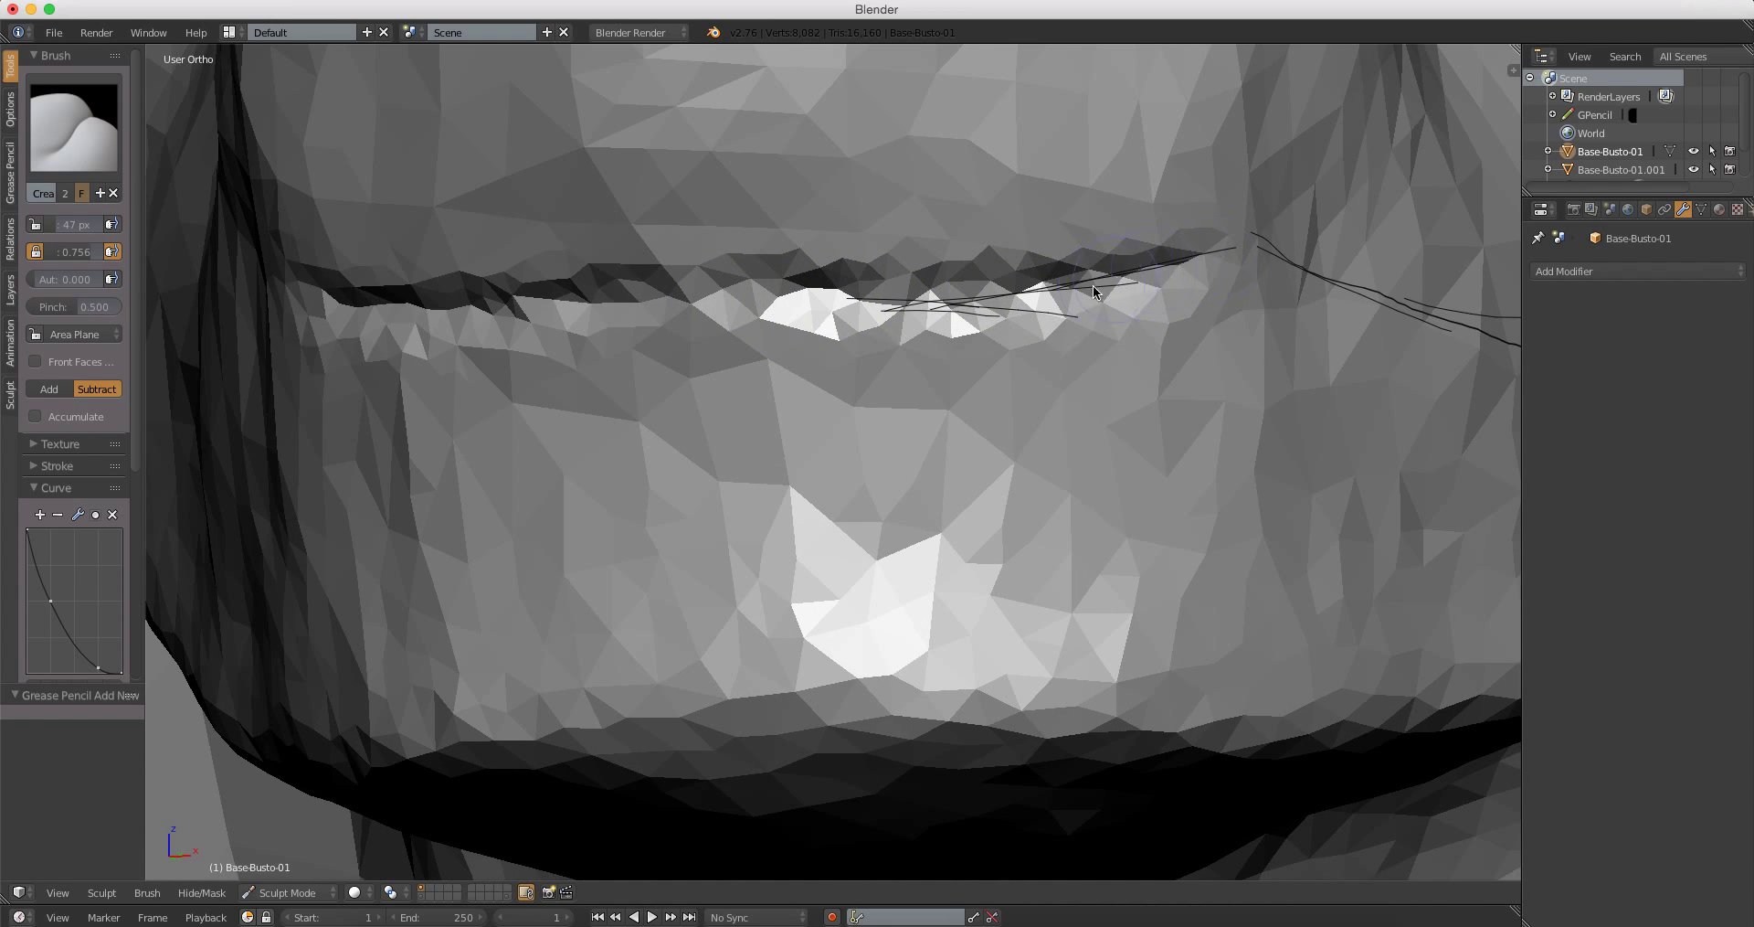
{"action": "middle_click_drag", "start_coordinate": [954, 306], "coordinate": [650, 268]}
{"action": "mouse_move", "coordinate": [890, 268]}
{"action": "left_mouse_down"}
{"action": "mouse_move", "coordinate": [1079, 275]}
{"action": "mouse_move", "coordinate": [1278, 237]}
{"action": "left_mouse_up"}
{"action": "scroll", "coordinate": [742, 373], "scroll_direction": "down", "scroll_amount": 5}
{"action": "scroll", "coordinate": [741, 373], "scroll_direction": "down", "scroll_amount": 2}
{"action": "scroll", "coordinate": [714, 334], "scroll_direction": "up", "scroll_amount": 2}
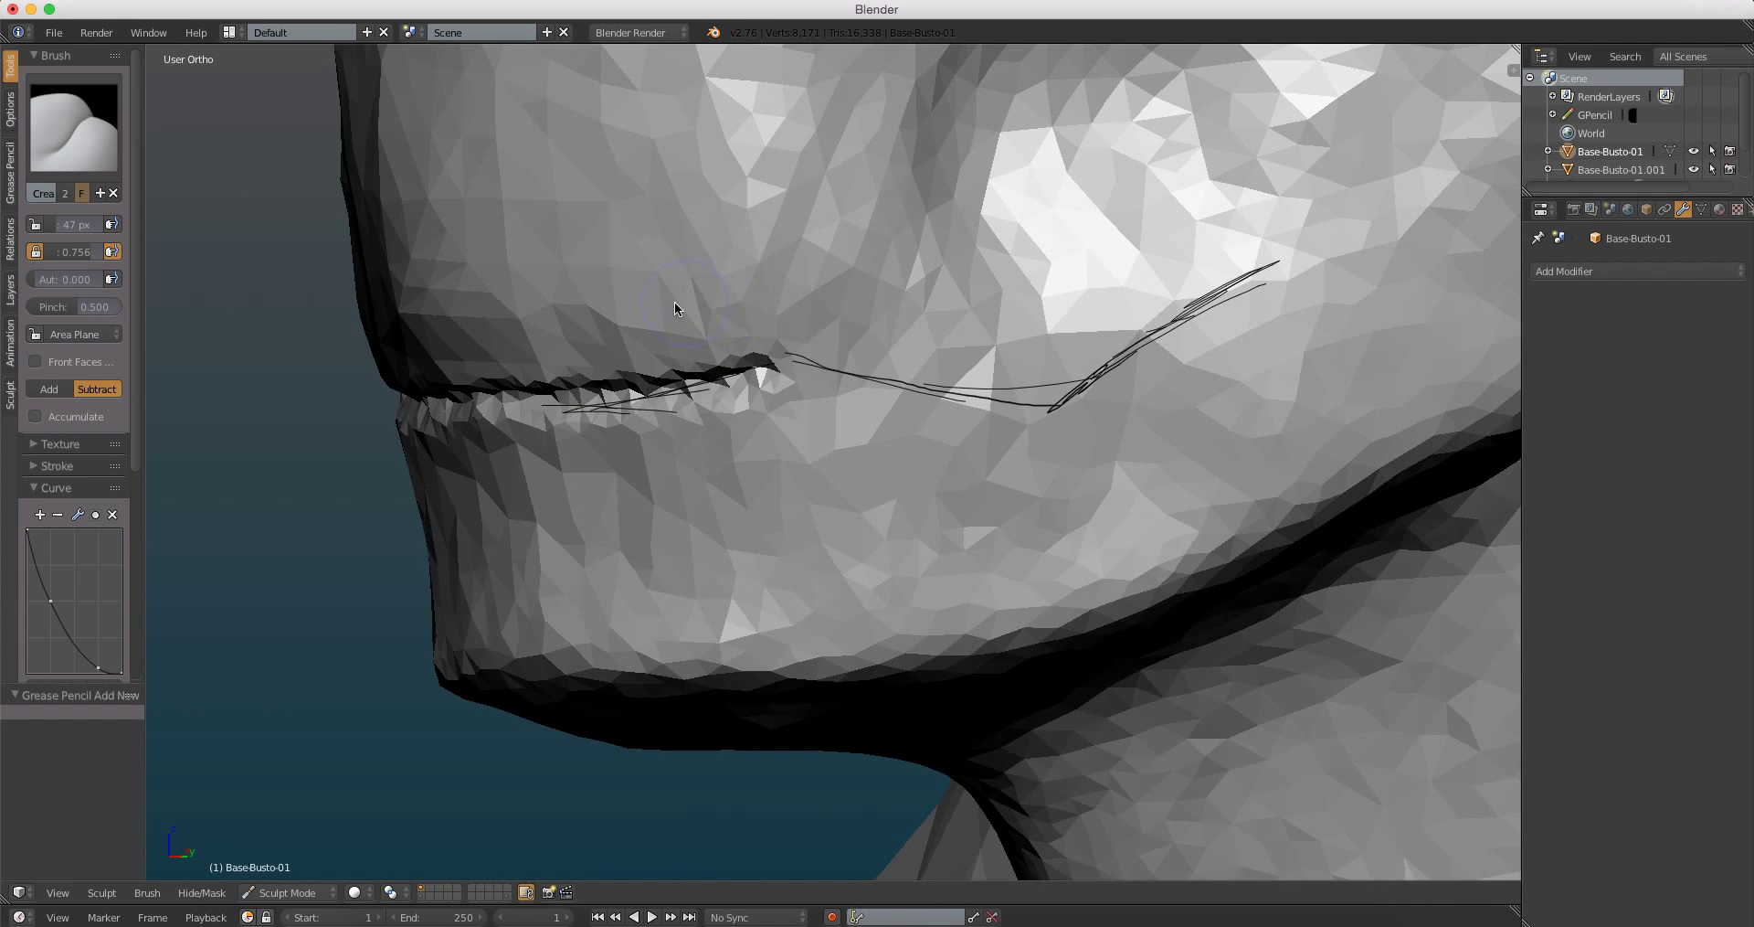
{"action": "scroll", "coordinate": [700, 290], "scroll_direction": "up", "scroll_amount": 2}
{"action": "scroll", "coordinate": [714, 319], "scroll_direction": "up", "scroll_amount": 2}
{"action": "scroll", "coordinate": [726, 366], "scroll_direction": "up", "scroll_amount": 3}
{"action": "scroll", "coordinate": [725, 366], "scroll_direction": "up", "scroll_amount": 1}
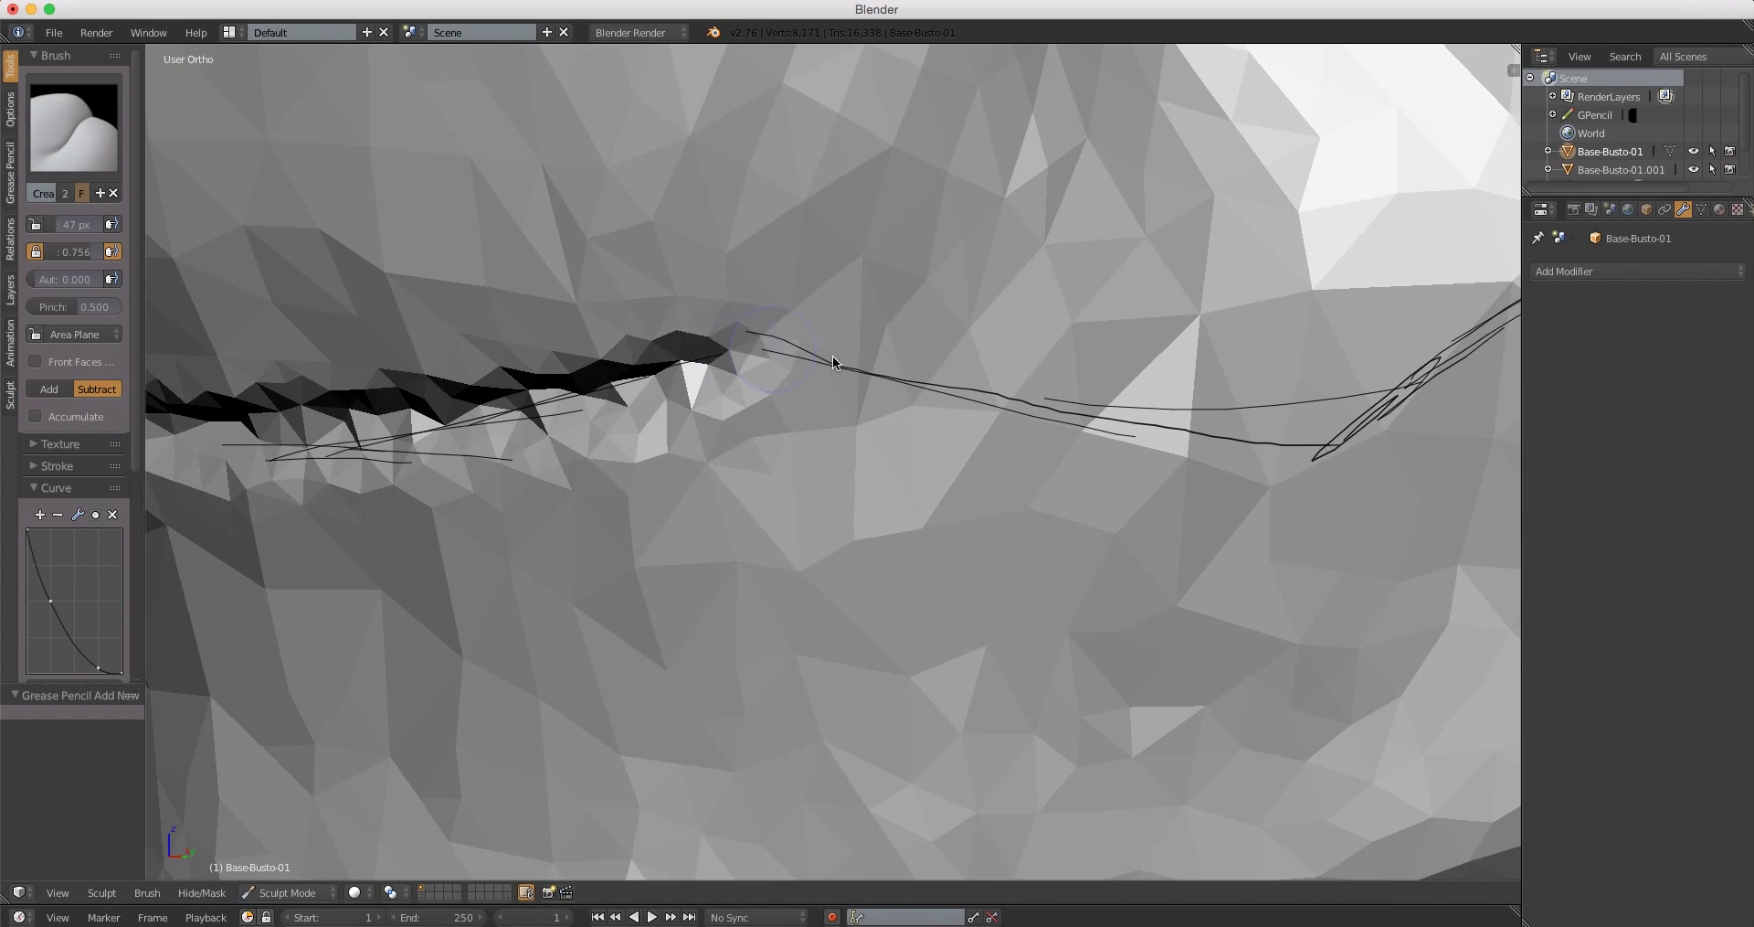
Step: Sculpt crease strokes along the lip line, deepening the upper lip crease
{"action": "left_click_drag", "start_coordinate": [922, 394], "coordinate": [1271, 429]}
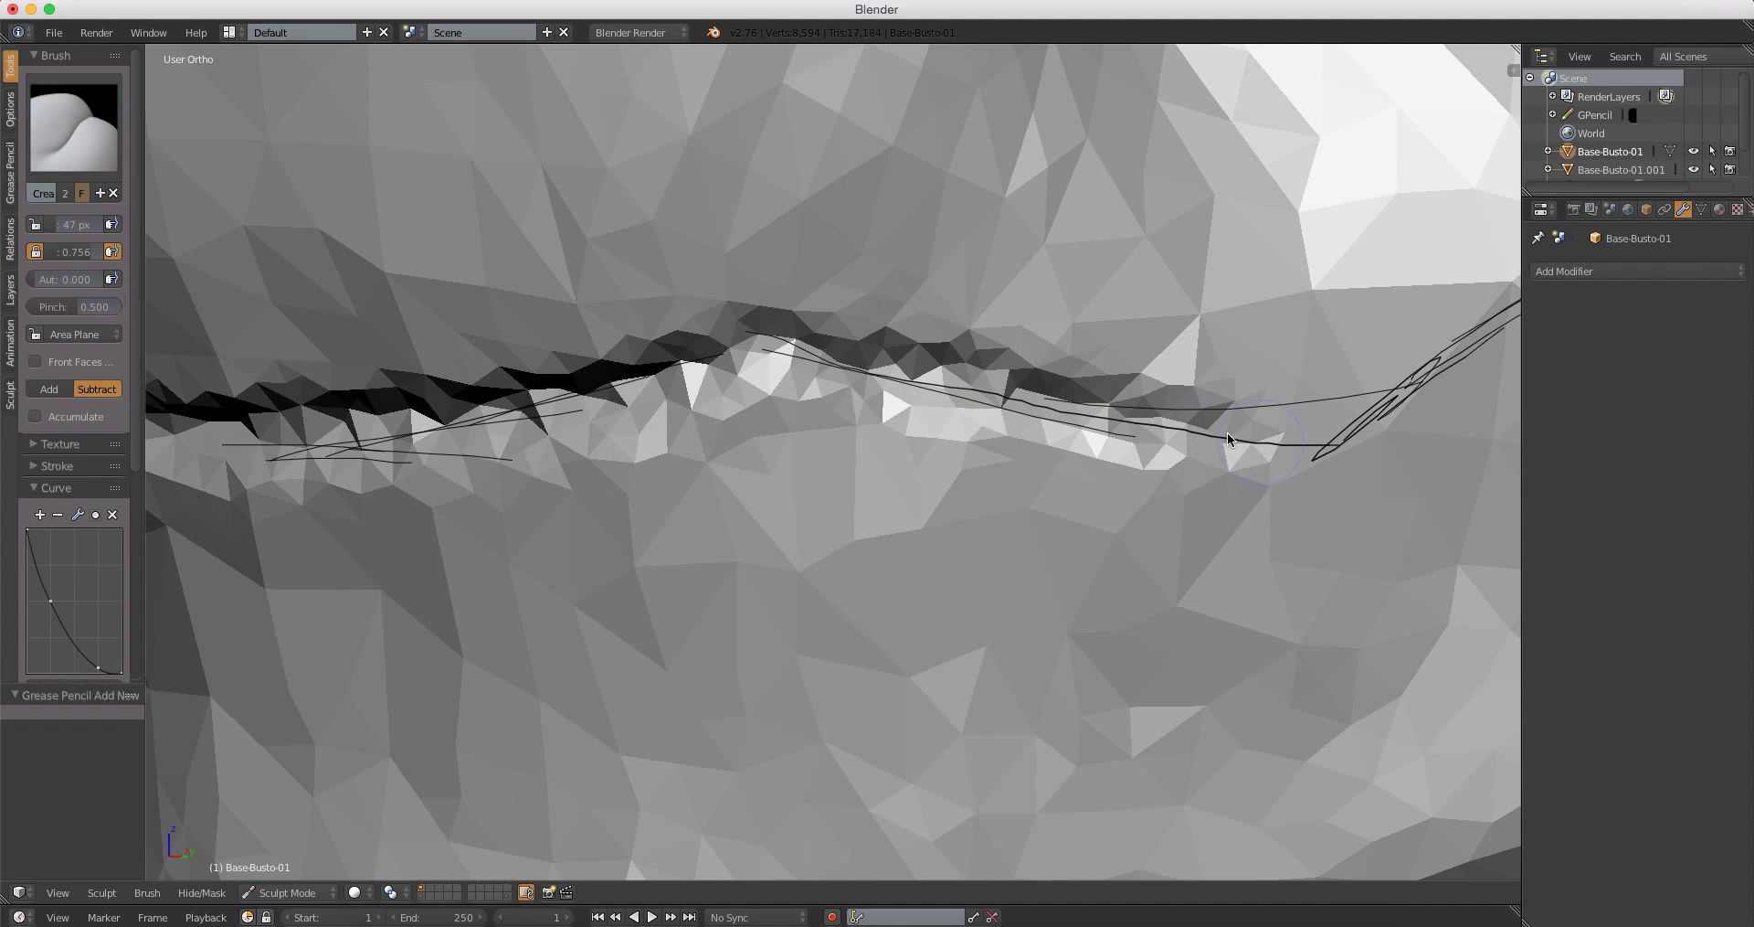
{"action": "middle_click_drag", "start_coordinate": [1271, 429], "coordinate": [699, 355]}
{"action": "left_click_drag", "start_coordinate": [535, 311], "coordinate": [976, 414]}
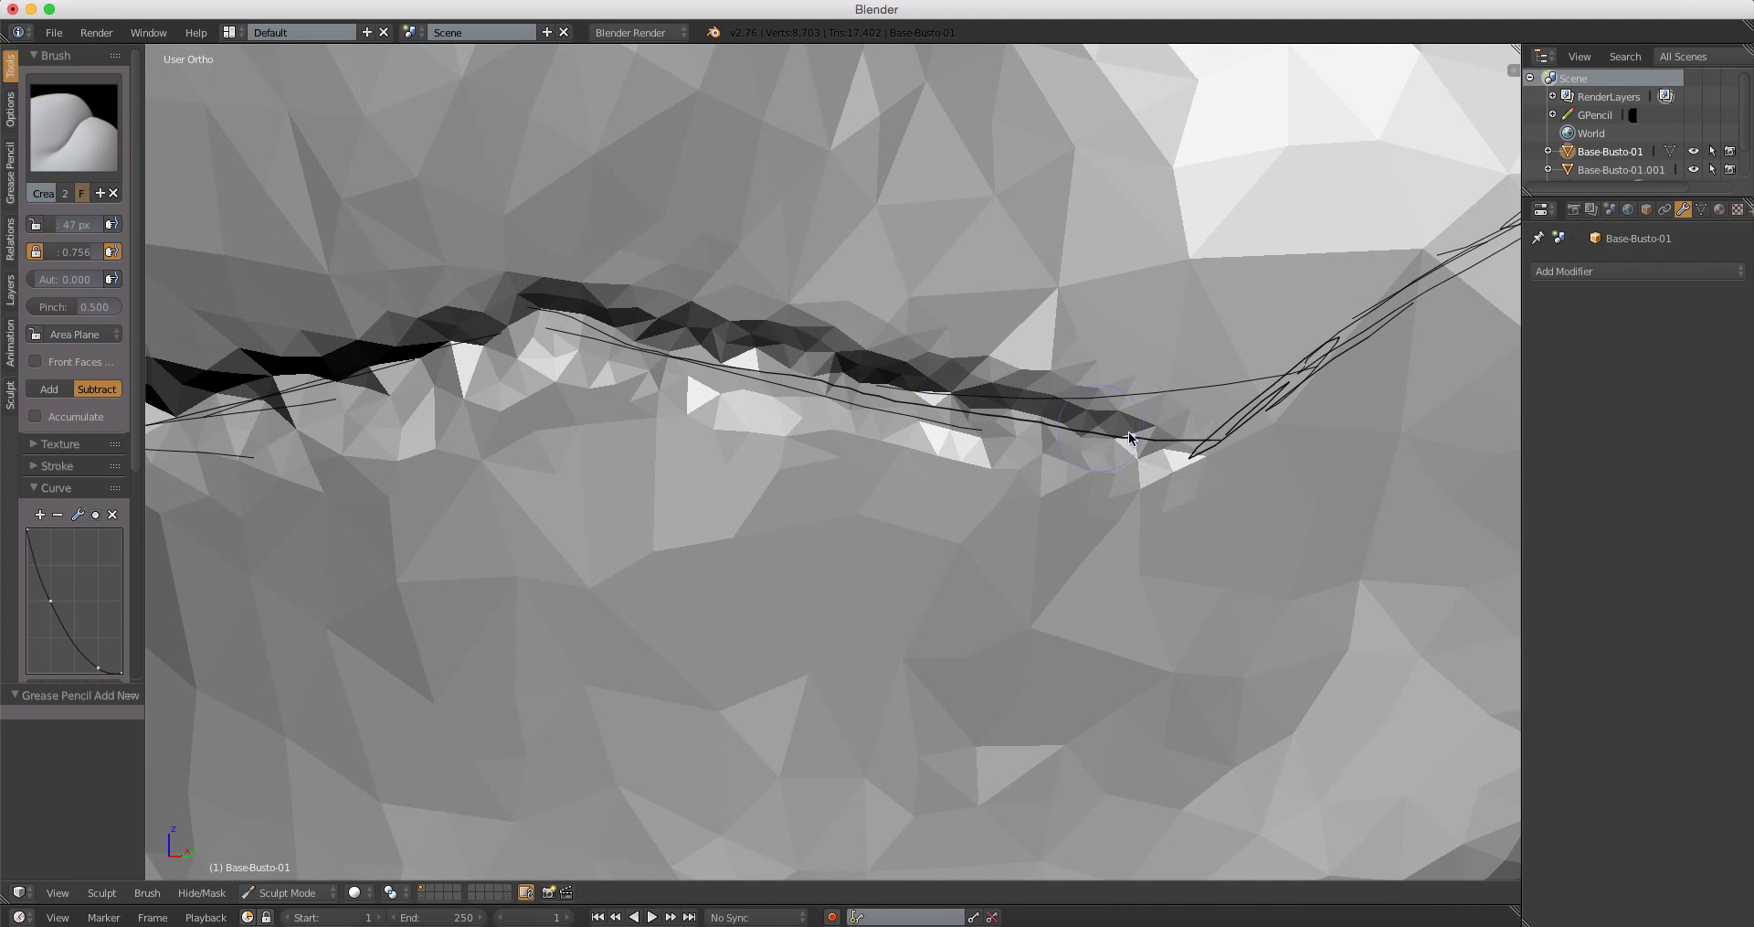
{"action": "left_click_drag", "start_coordinate": [1132, 437], "coordinate": [1111, 449]}
{"action": "scroll", "coordinate": [1111, 449], "scroll_direction": "down", "scroll_amount": 3}
{"action": "scroll", "coordinate": [1021, 503], "scroll_direction": "down", "scroll_amount": 2}
{"action": "scroll", "coordinate": [920, 443], "scroll_direction": "up", "scroll_amount": 1}
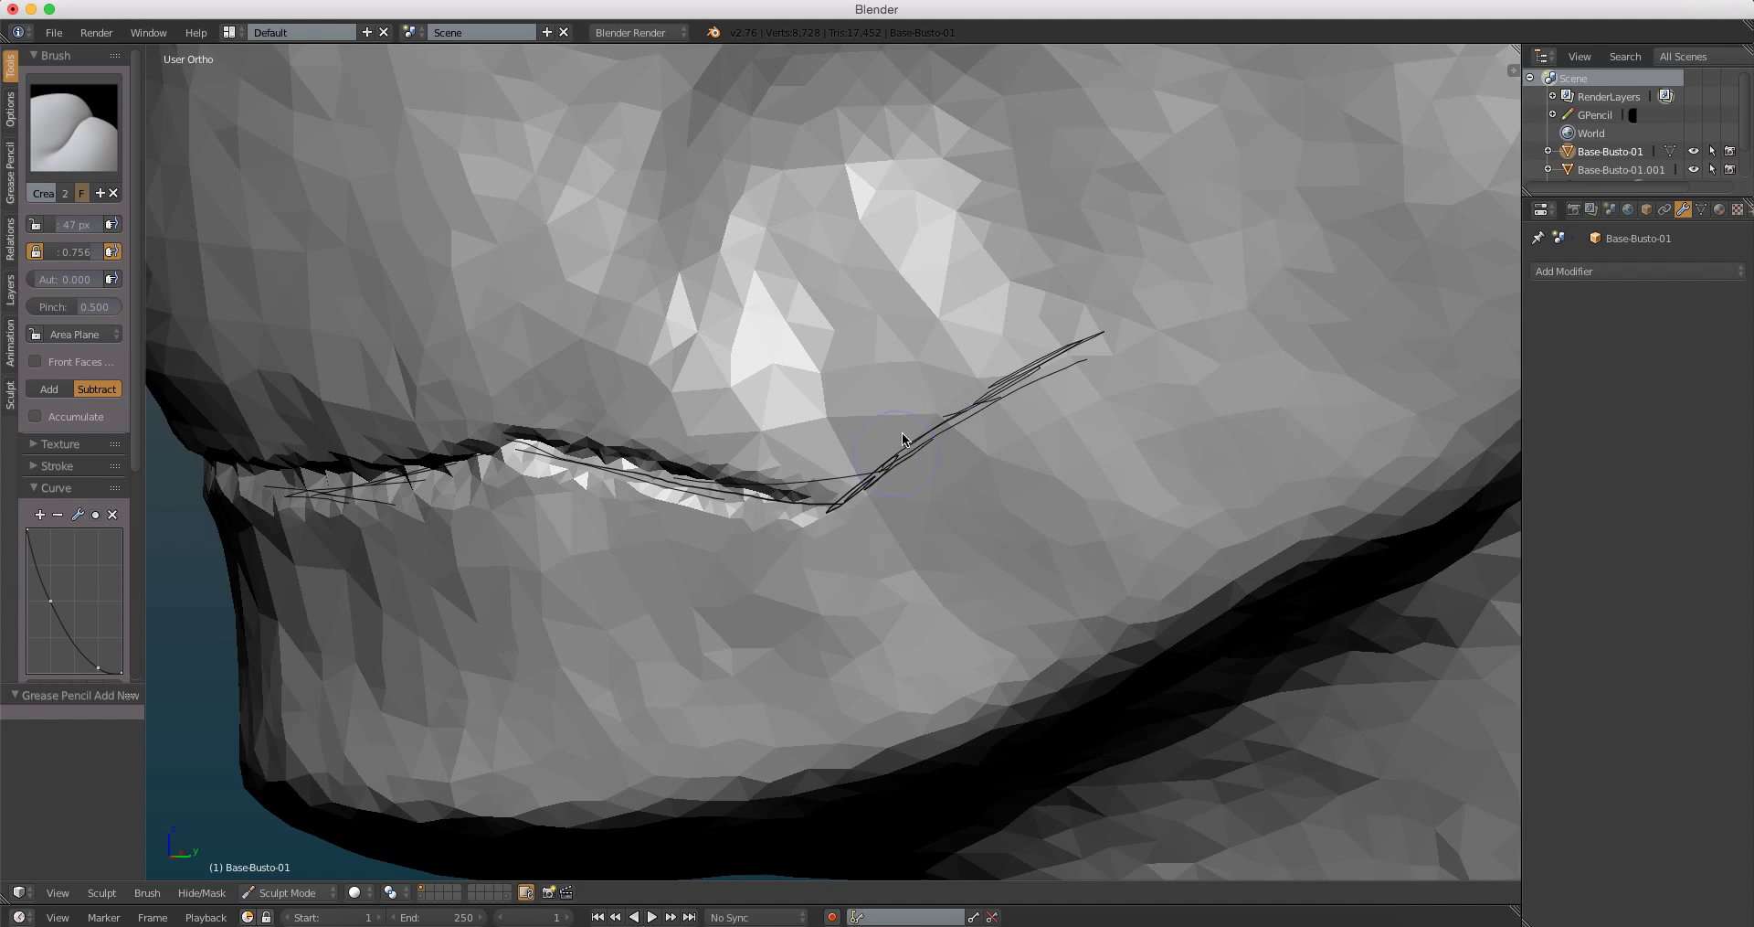
{"action": "scroll", "coordinate": [902, 437], "scroll_direction": "up", "scroll_amount": 4}
Step: Reshape the mouth corners with short crease strokes so they rise upward
{"action": "mouse_move", "coordinate": [782, 580]}
{"action": "left_mouse_down"}
{"action": "mouse_move", "coordinate": [1065, 383]}
{"action": "mouse_move", "coordinate": [879, 505]}
{"action": "left_mouse_up"}
{"action": "scroll", "coordinate": [1066, 382], "scroll_direction": "up", "scroll_amount": 1}
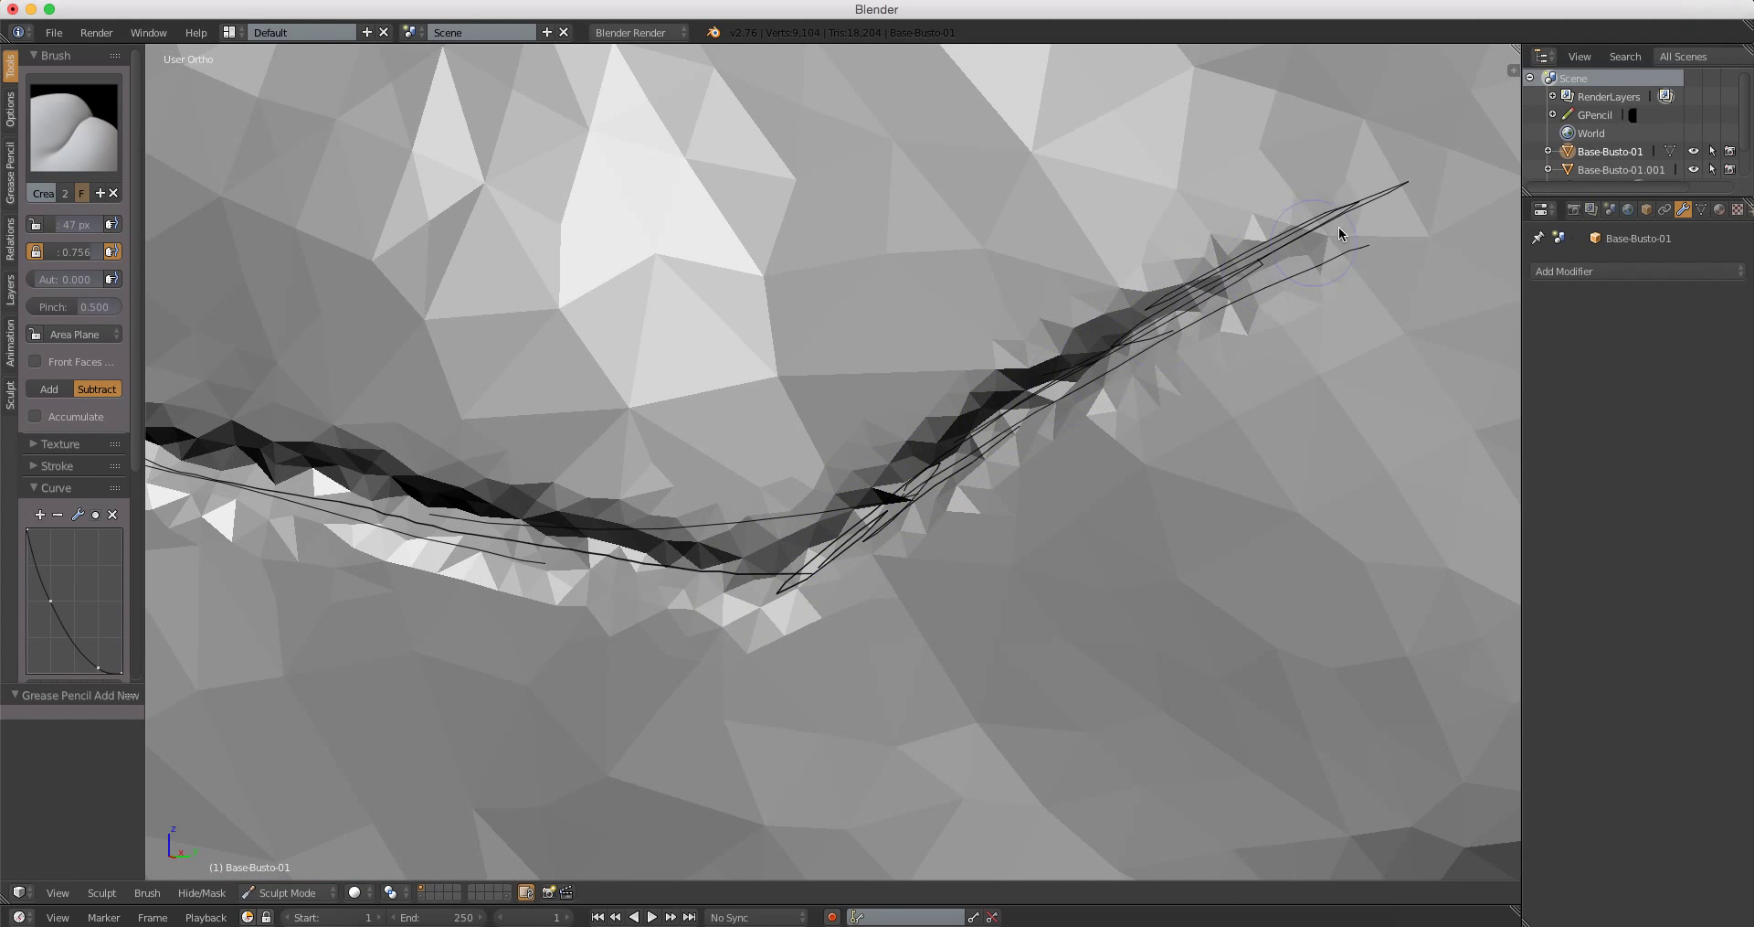
{"action": "left_click_drag", "start_coordinate": [1177, 325], "coordinate": [1189, 318]}
{"action": "scroll", "coordinate": [1188, 318], "scroll_direction": "down", "scroll_amount": 3}
{"action": "scroll", "coordinate": [1097, 380], "scroll_direction": "up", "scroll_amount": 1}
{"action": "scroll", "coordinate": [1056, 462], "scroll_direction": "down", "scroll_amount": 4}
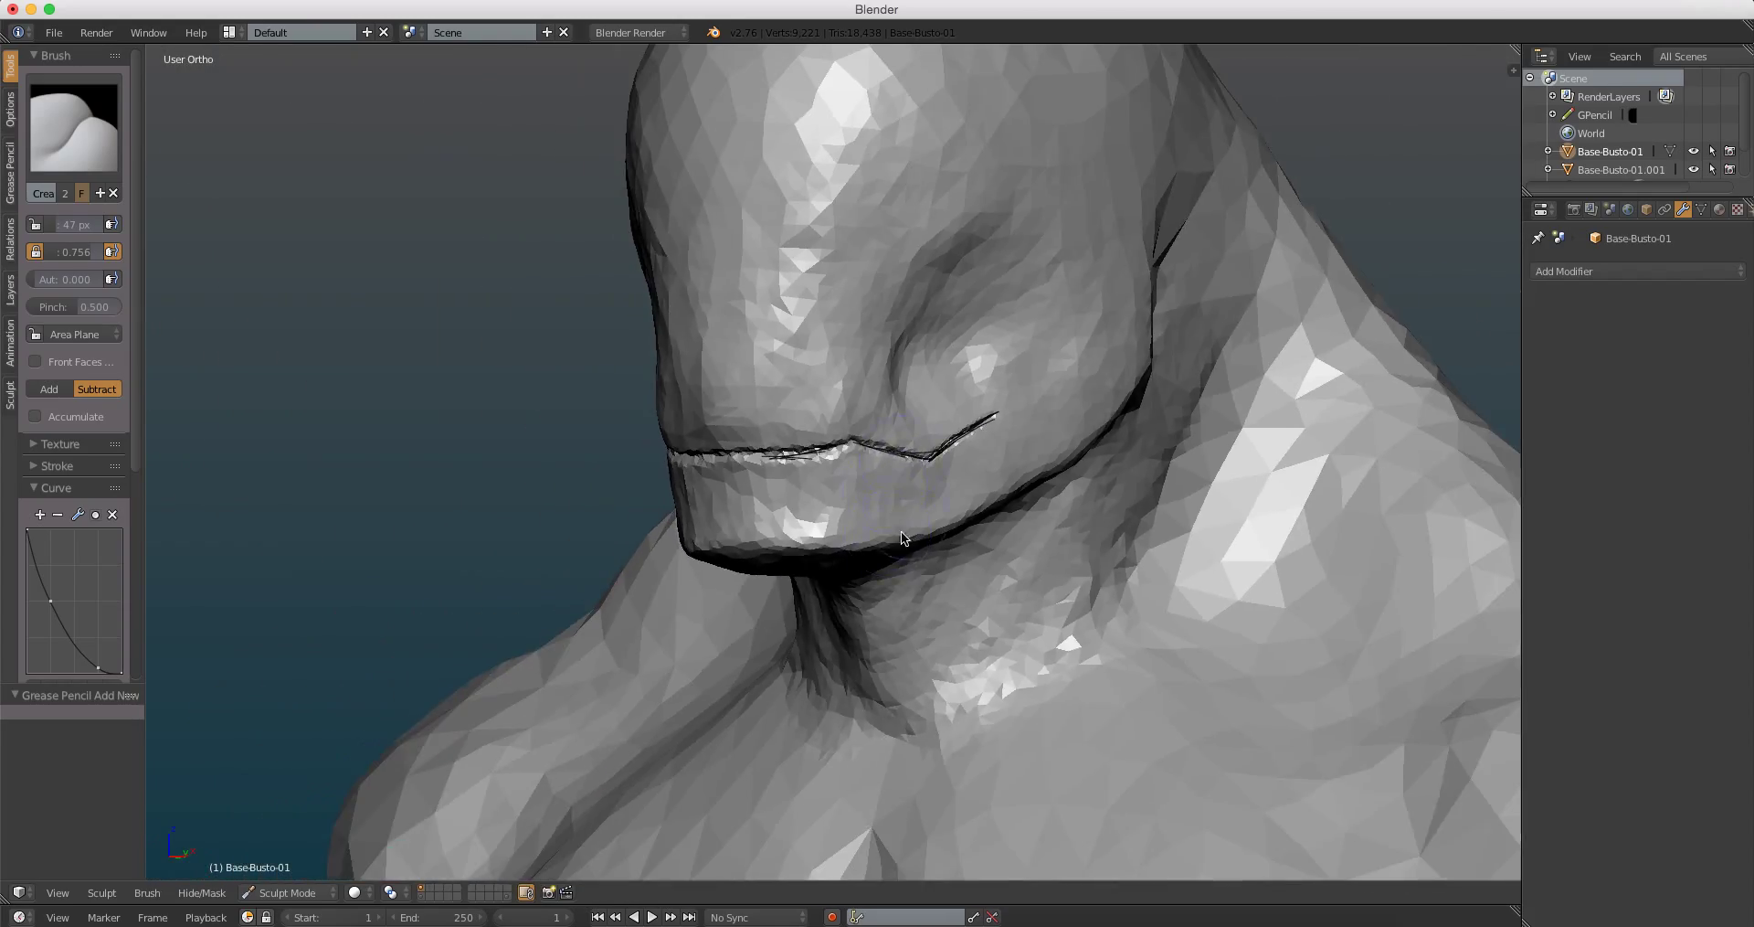
{"action": "scroll", "coordinate": [1057, 462], "scroll_direction": "down", "scroll_amount": 1}
{"action": "scroll", "coordinate": [1005, 413], "scroll_direction": "up", "scroll_amount": 2}
{"action": "scroll", "coordinate": [960, 348], "scroll_direction": "up", "scroll_amount": 2}
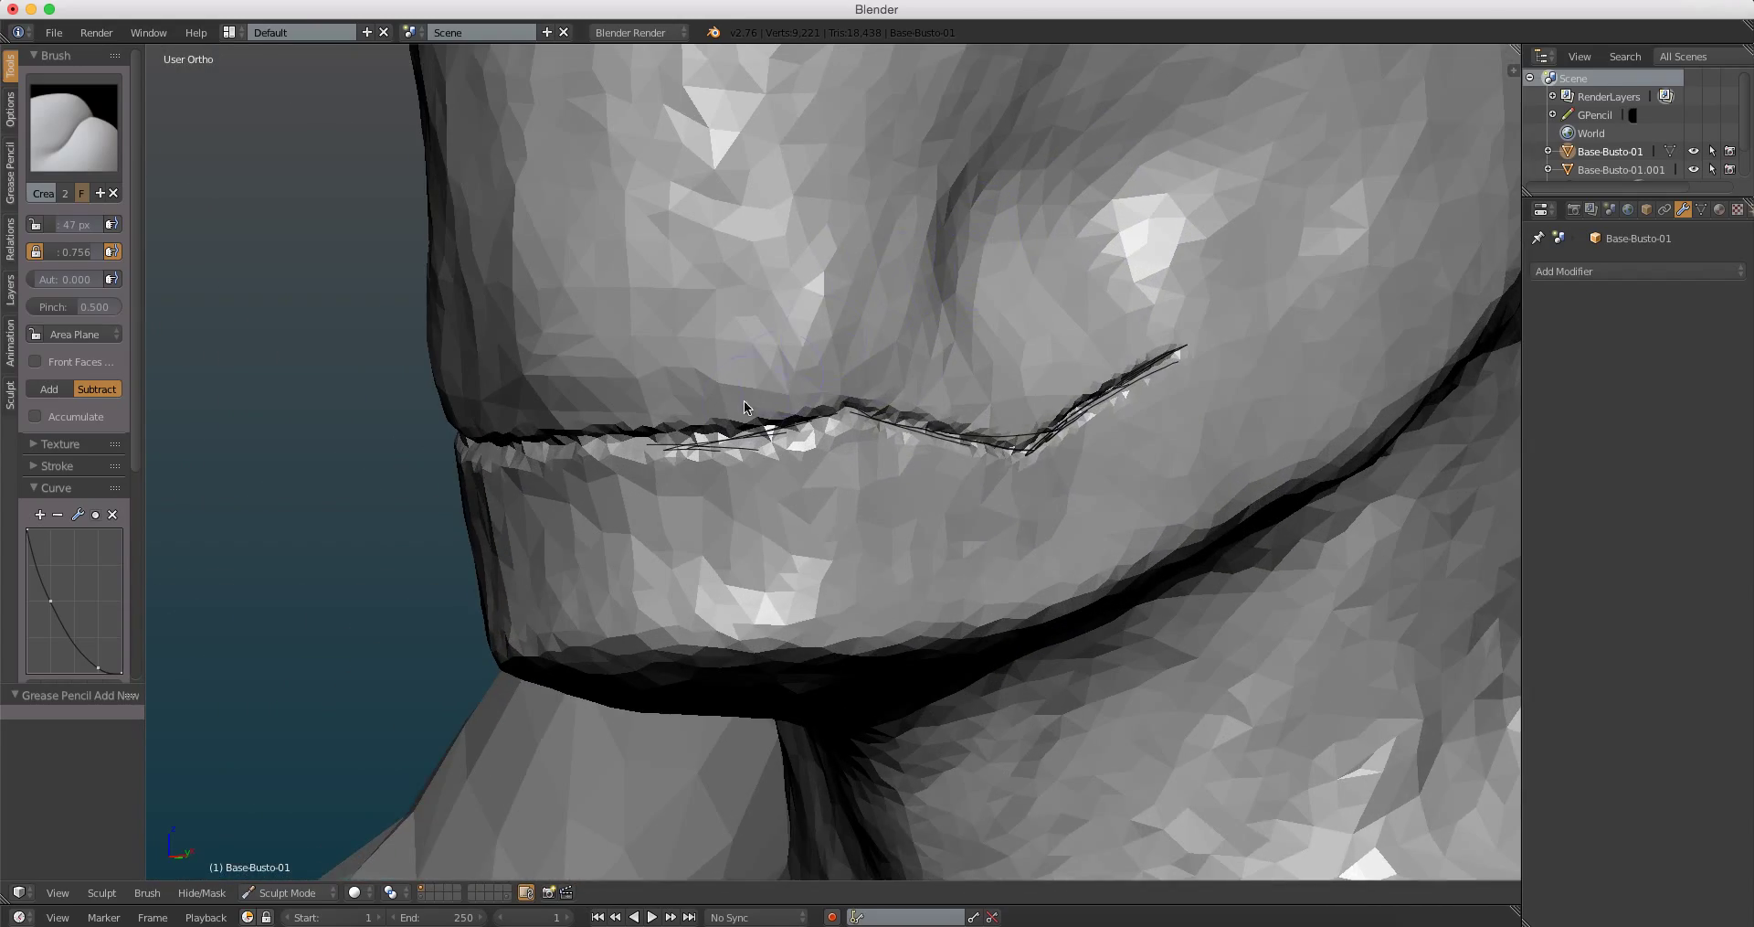
{"action": "scroll", "coordinate": [900, 277], "scroll_direction": "up", "scroll_amount": 3}
Step: From a new angle, touch up and refine the crease along the mouth
{"action": "middle_click_drag", "start_coordinate": [899, 277], "coordinate": [807, 376]}
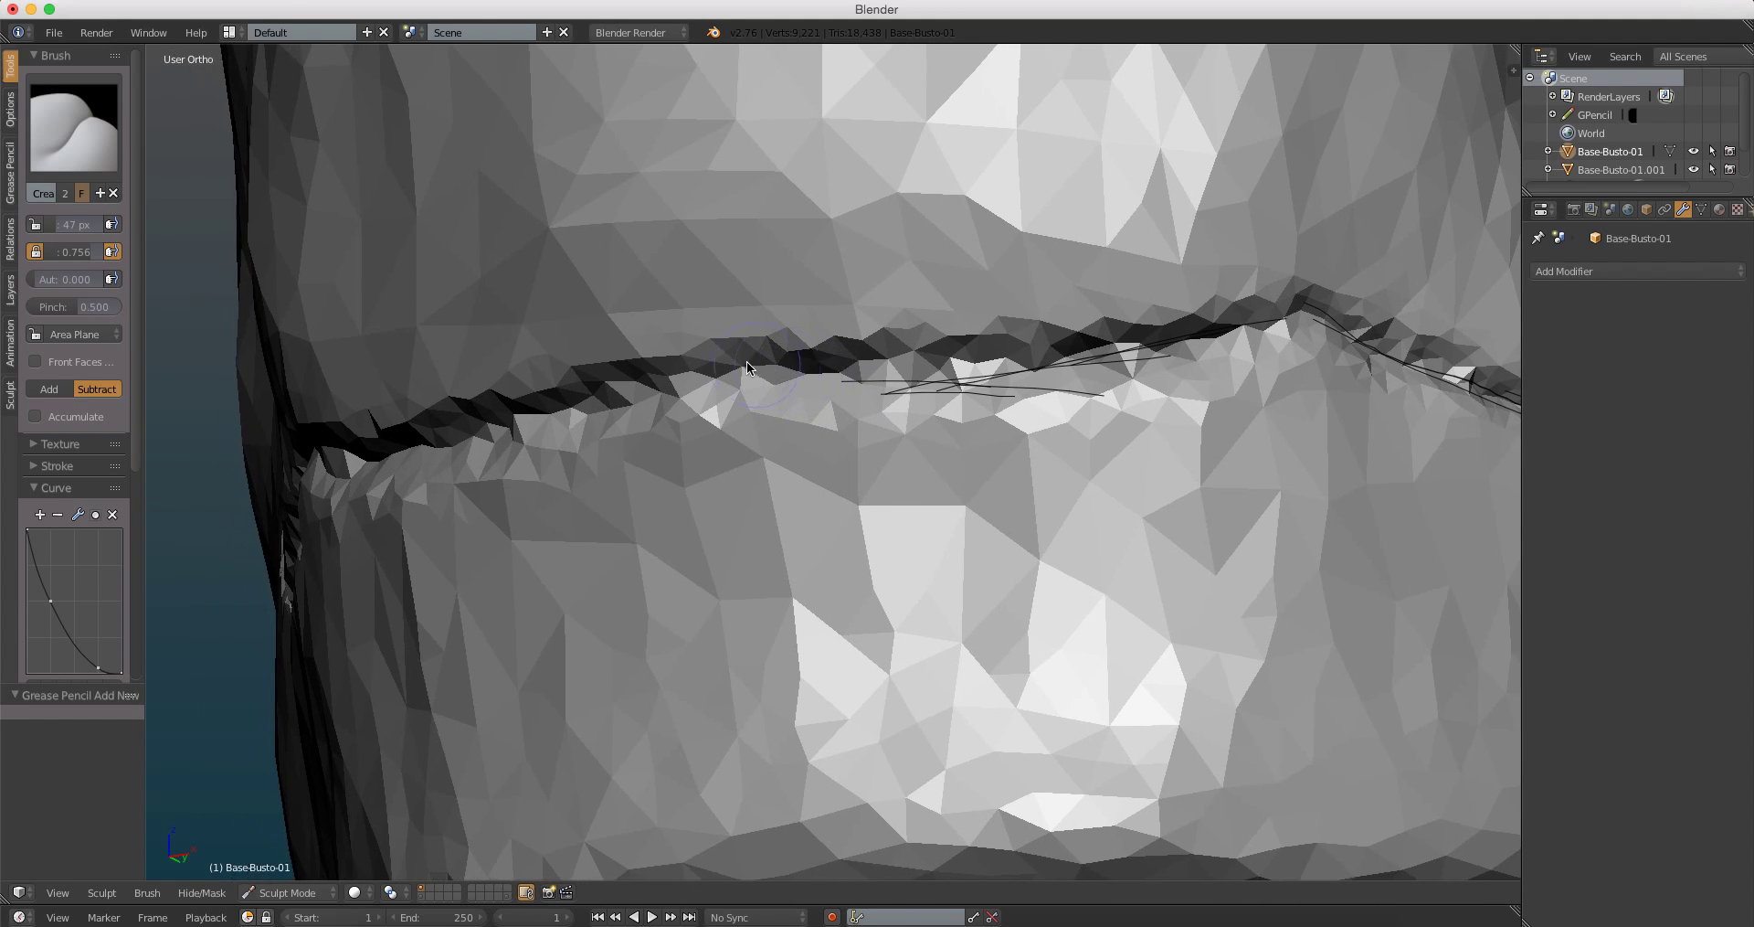
{"action": "middle_click_drag", "start_coordinate": [751, 305], "coordinate": [675, 359]}
{"action": "mouse_move", "coordinate": [674, 360]}
{"action": "left_mouse_down"}
{"action": "mouse_move", "coordinate": [1046, 314]}
{"action": "mouse_move", "coordinate": [877, 329]}
{"action": "left_mouse_up"}
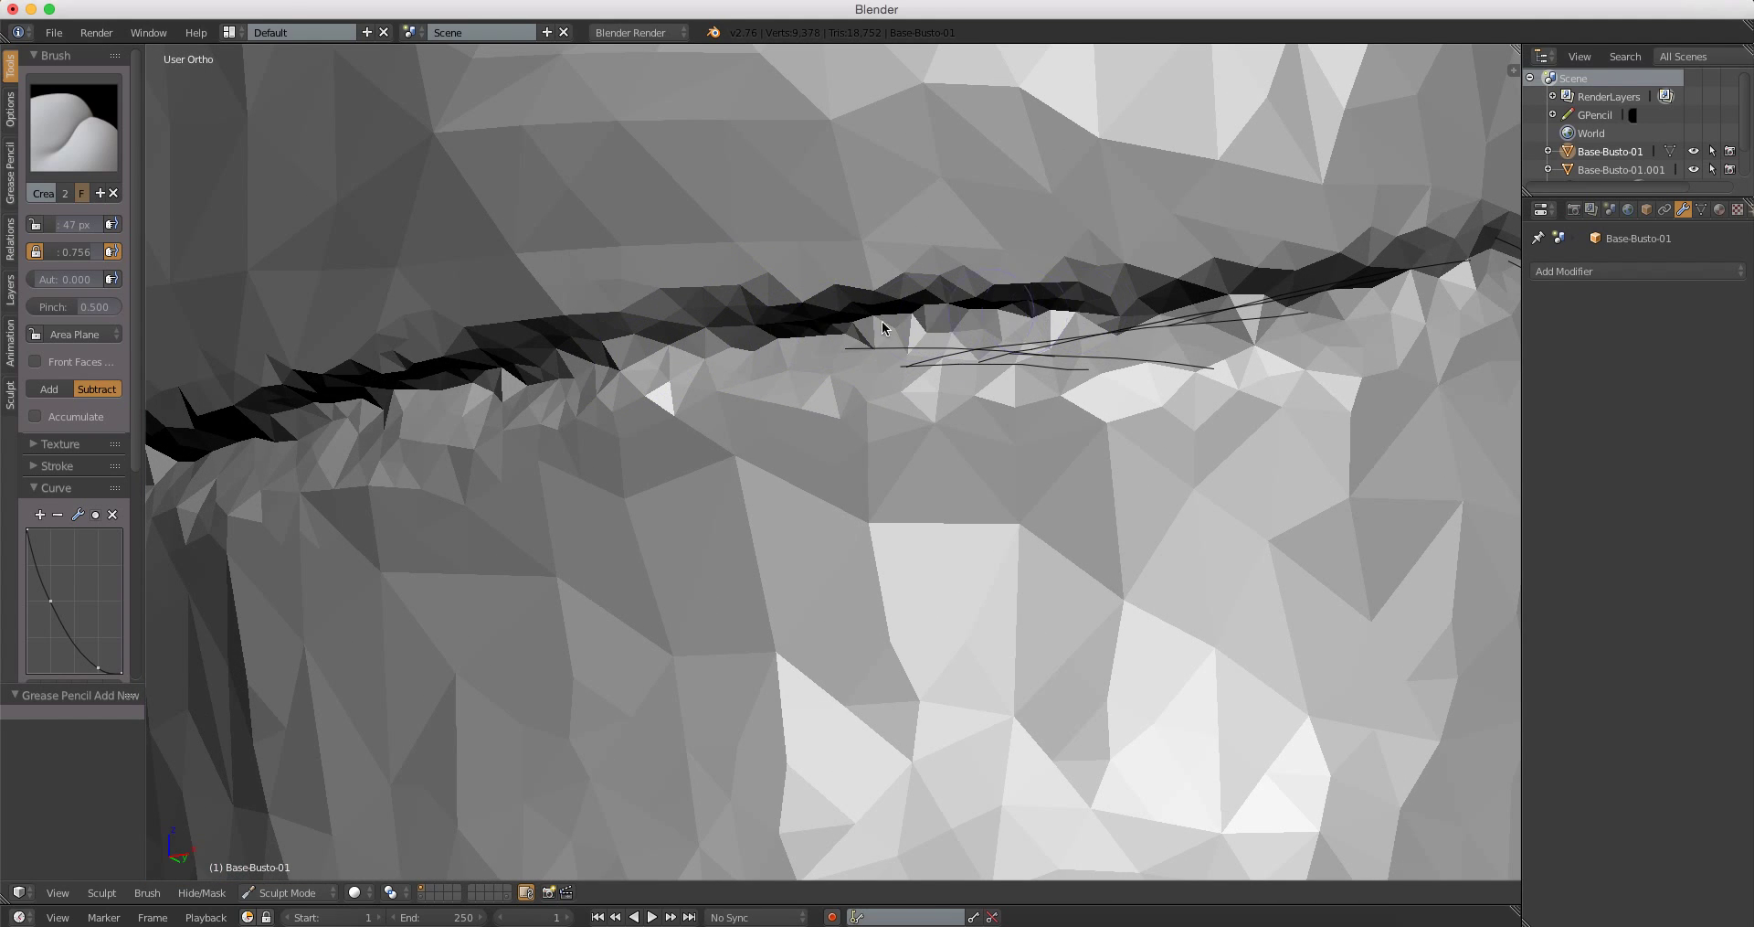
{"action": "middle_click_drag", "start_coordinate": [877, 329], "coordinate": [914, 346]}
{"action": "left_click_drag", "start_coordinate": [914, 347], "coordinate": [1096, 312]}
{"action": "mouse_move", "coordinate": [1097, 310]}
{"action": "middle_mouse_down"}
{"action": "mouse_move", "coordinate": [914, 363]}
{"action": "mouse_move", "coordinate": [935, 340]}
{"action": "mouse_move", "coordinate": [1052, 287]}
{"action": "mouse_move", "coordinate": [937, 410]}
{"action": "middle_mouse_up"}
Step: Orbit to a frontal view of the bust framing the face
{"action": "scroll", "coordinate": [938, 417], "scroll_direction": "down", "scroll_amount": 5}
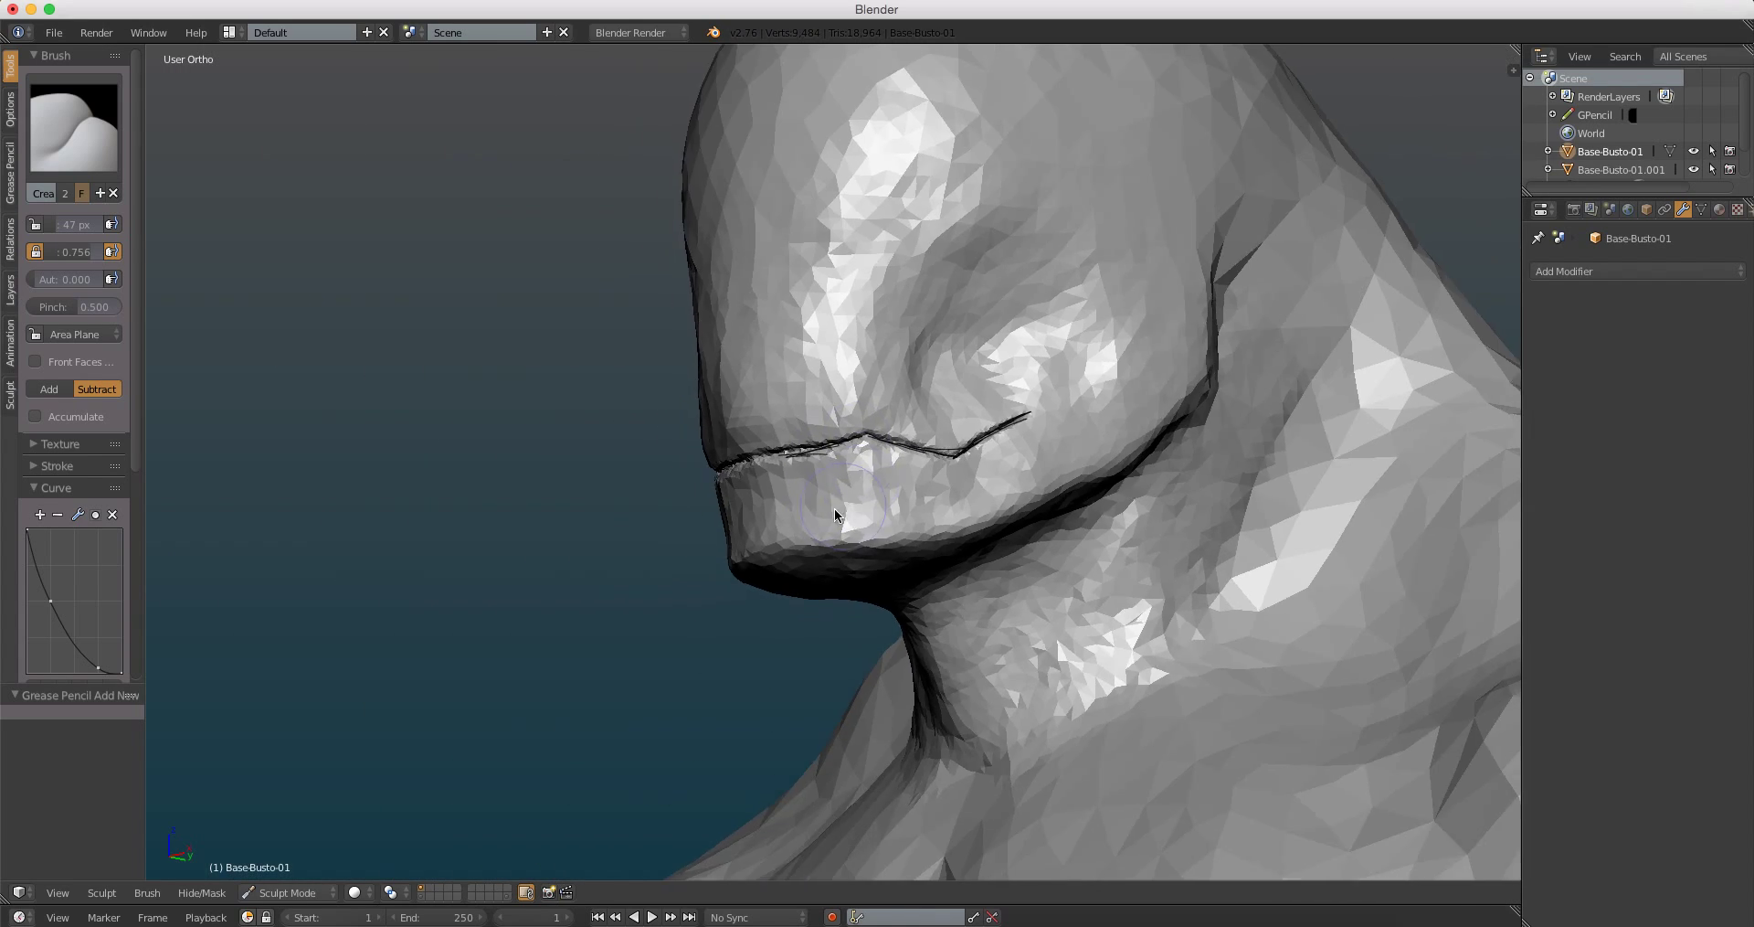
{"action": "middle_click_drag", "start_coordinate": [835, 508], "coordinate": [941, 408]}
{"action": "scroll", "coordinate": [941, 407], "scroll_direction": "up", "scroll_amount": 1}
{"action": "middle_click_drag", "start_coordinate": [1018, 287], "coordinate": [931, 383]}
{"action": "scroll", "coordinate": [949, 357], "scroll_direction": "up", "scroll_amount": 1}
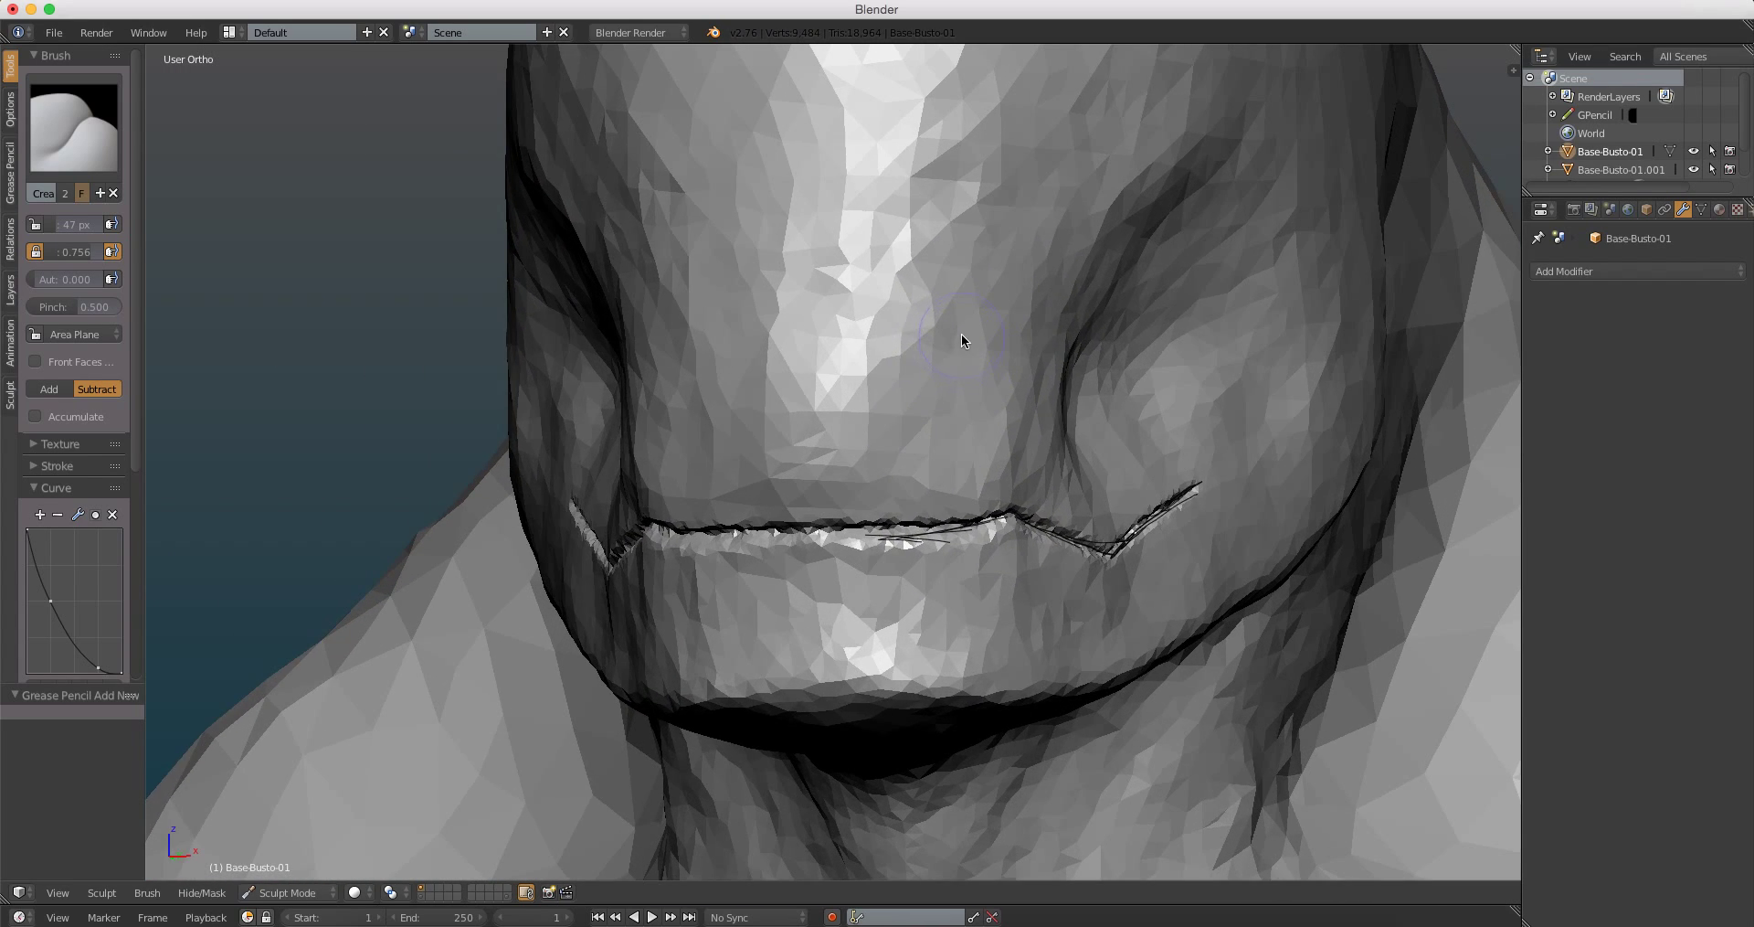
{"action": "middle_click_drag", "start_coordinate": [933, 318], "coordinate": [911, 384], "text": "shift"}
Step: Switch to the Clay brush and set its radius to 172 px
{"action": "key", "text": "c"}
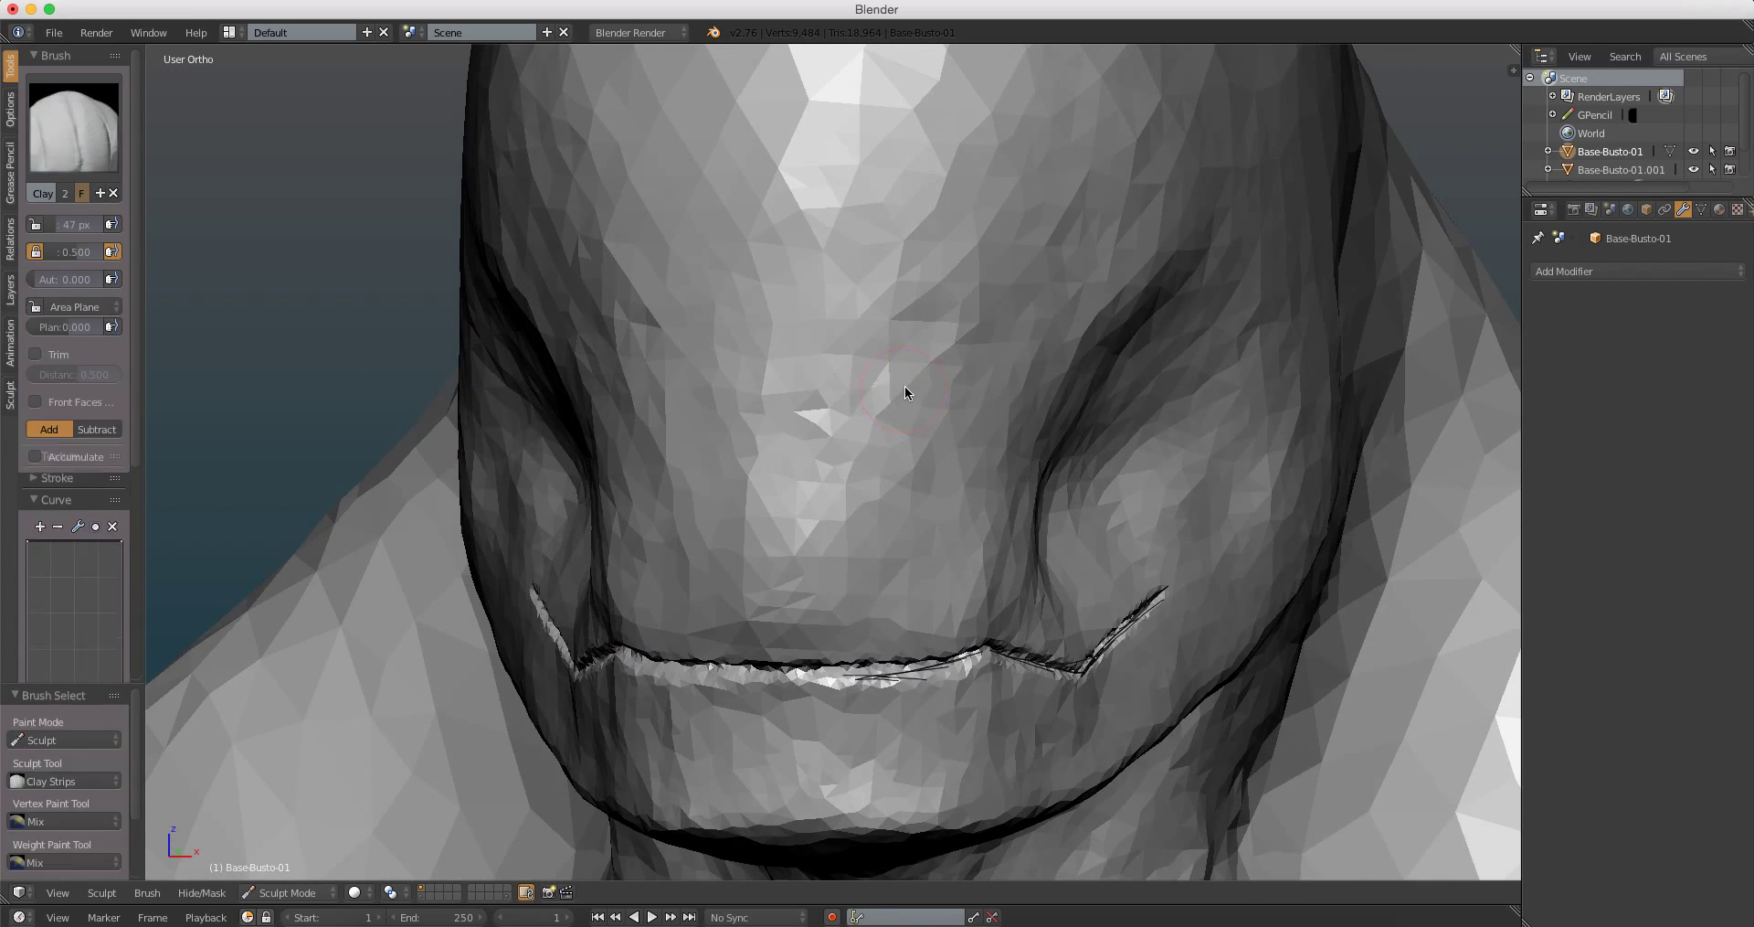
{"action": "key", "text": "f"}
{"action": "left_click", "coordinate": [1062, 448]}
{"action": "middle_click_drag", "start_coordinate": [1061, 448], "coordinate": [955, 426]}
{"action": "scroll", "coordinate": [954, 426], "scroll_direction": "up", "scroll_amount": 1}
Step: Build up clay above the mouth, on the forehead and over the head top
{"action": "left_click_drag", "start_coordinate": [922, 144], "coordinate": [992, 235]}
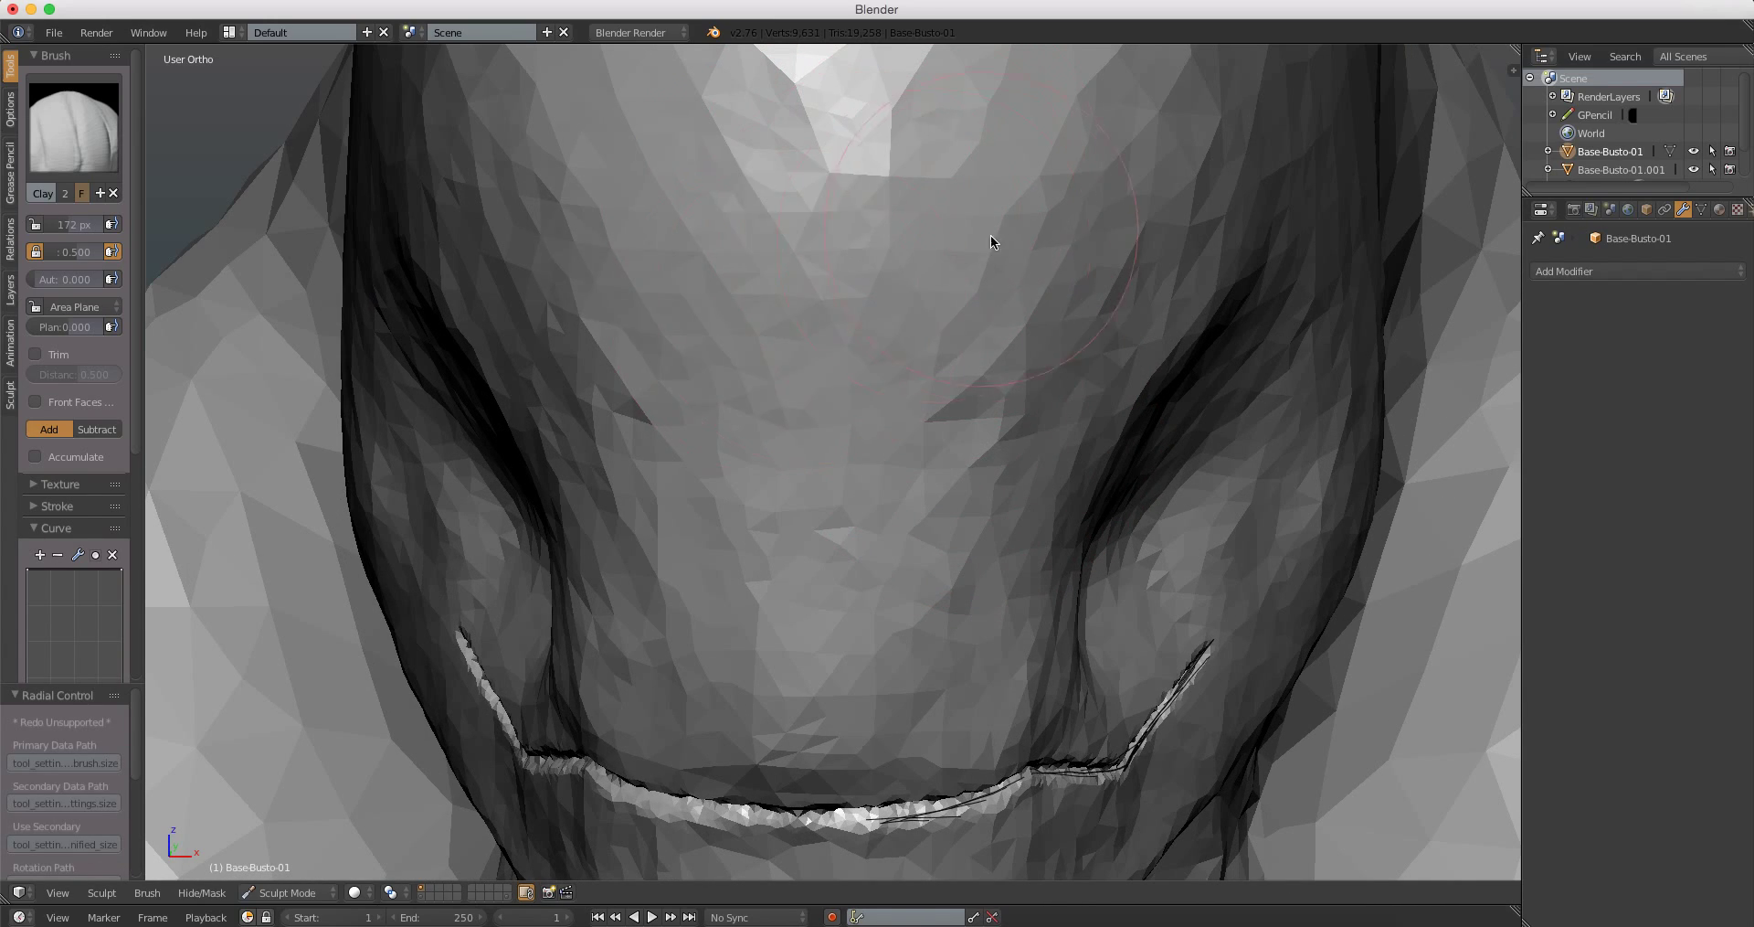
{"action": "mouse_move", "coordinate": [991, 234]}
{"action": "middle_mouse_down"}
{"action": "mouse_move", "coordinate": [919, 371]}
{"action": "mouse_move", "coordinate": [928, 224]}
{"action": "middle_mouse_up"}
{"action": "mouse_move", "coordinate": [929, 223]}
{"action": "left_mouse_down"}
{"action": "mouse_move", "coordinate": [799, 275]}
{"action": "mouse_move", "coordinate": [870, 458]}
{"action": "left_mouse_up"}
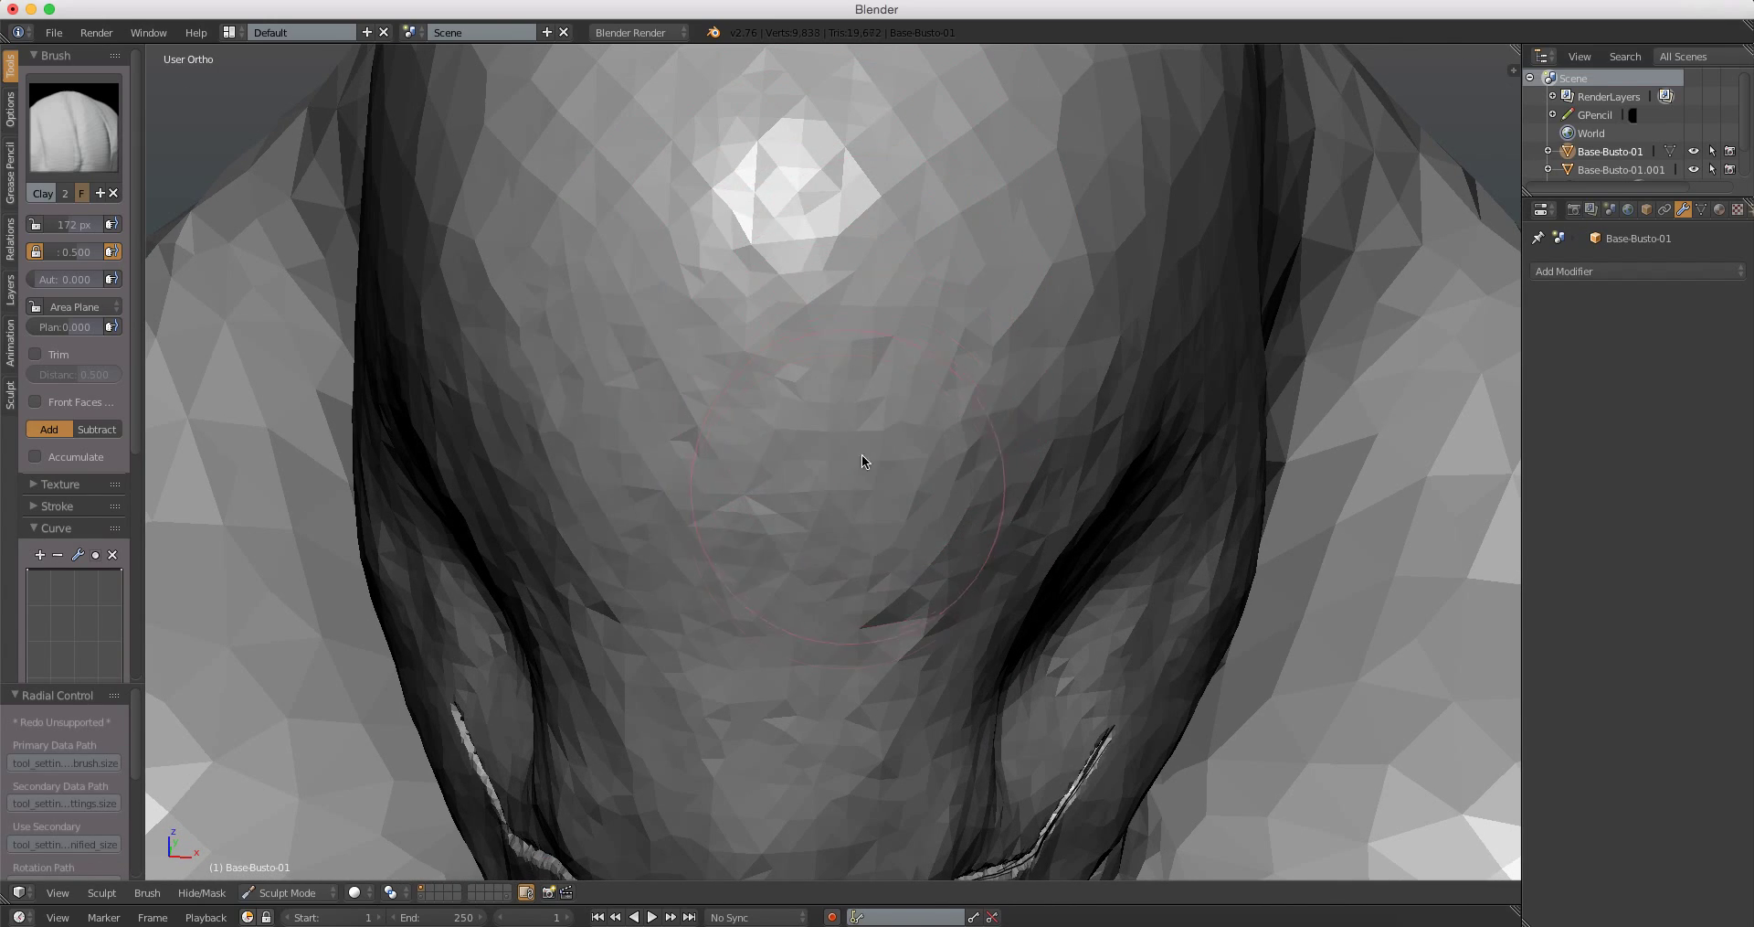
{"action": "mouse_move", "coordinate": [870, 458]}
{"action": "middle_mouse_down"}
{"action": "mouse_move", "coordinate": [854, 302]}
{"action": "mouse_move", "coordinate": [869, 340]}
{"action": "middle_mouse_up"}
{"action": "left_click_drag", "start_coordinate": [852, 146], "coordinate": [798, 465]}
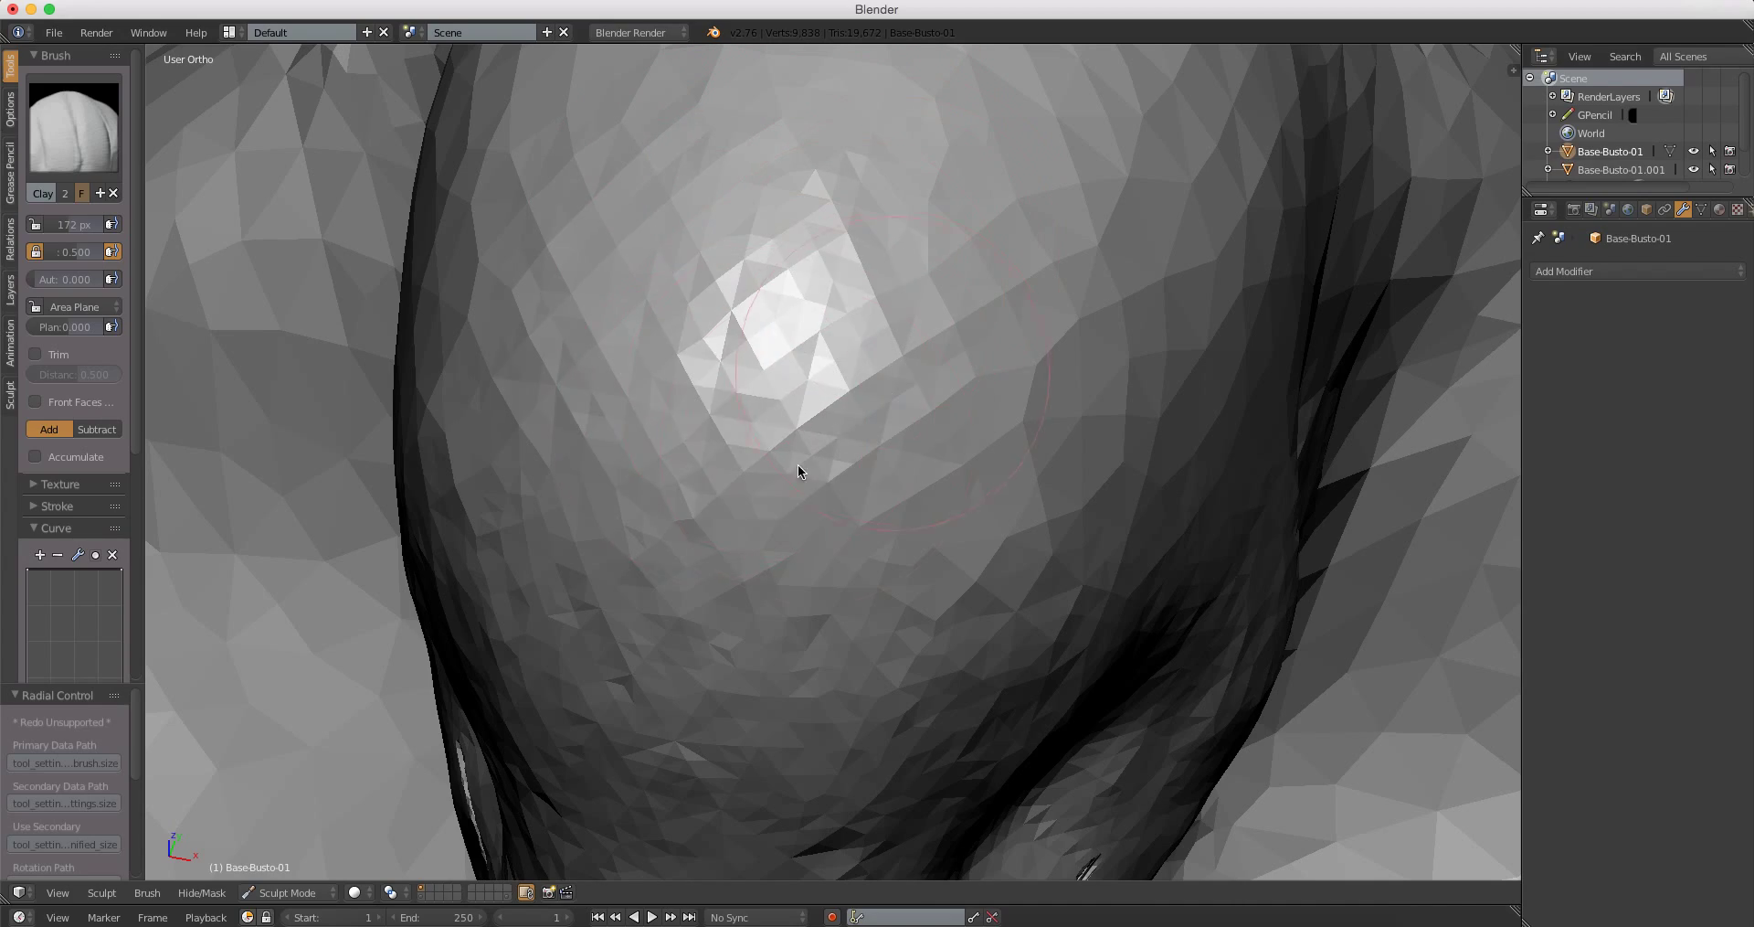
{"action": "mouse_move", "coordinate": [799, 465]}
{"action": "middle_mouse_down"}
{"action": "mouse_move", "coordinate": [871, 483]}
{"action": "mouse_move", "coordinate": [881, 342]}
{"action": "mouse_move", "coordinate": [753, 328]}
{"action": "mouse_move", "coordinate": [846, 312]}
{"action": "mouse_move", "coordinate": [880, 221]}
{"action": "mouse_move", "coordinate": [862, 325]}
{"action": "mouse_move", "coordinate": [909, 141]}
{"action": "middle_mouse_up"}
Step: Add more clay strokes to raise the forehead and round out the head
{"action": "scroll", "coordinate": [752, 328], "scroll_direction": "up", "scroll_amount": 1}
{"action": "left_click_drag", "start_coordinate": [909, 142], "coordinate": [801, 428]}
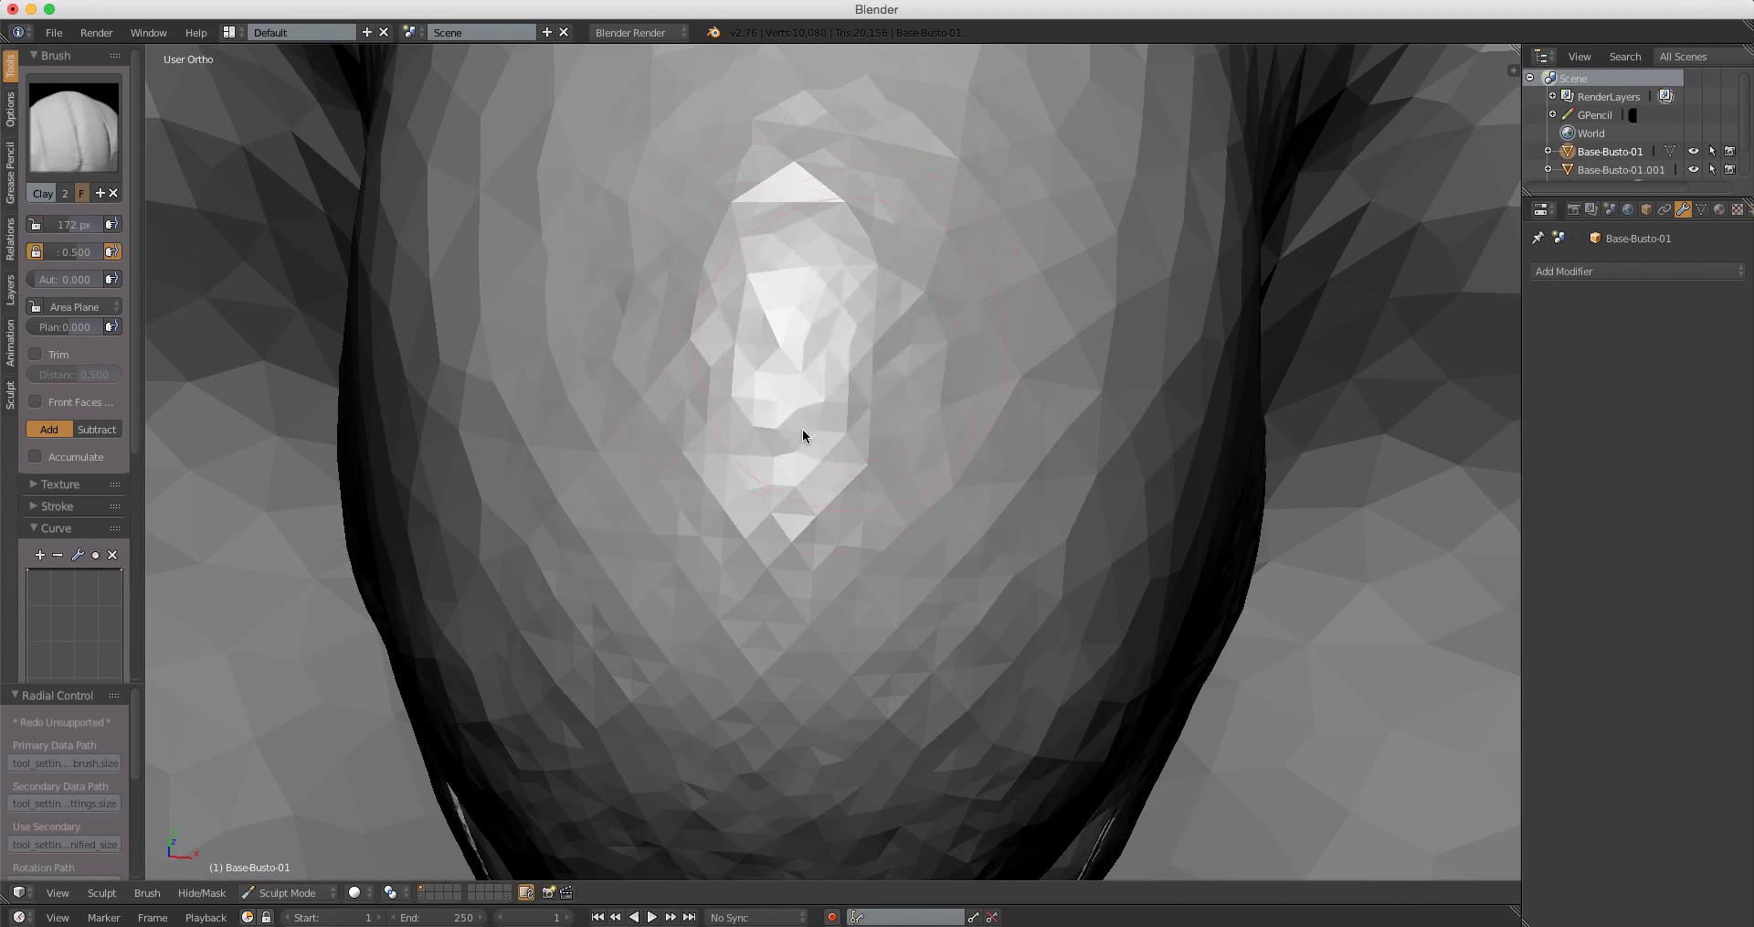
{"action": "scroll", "coordinate": [953, 338], "scroll_direction": "down", "scroll_amount": 1}
{"action": "middle_click_drag", "start_coordinate": [944, 530], "coordinate": [994, 460]}
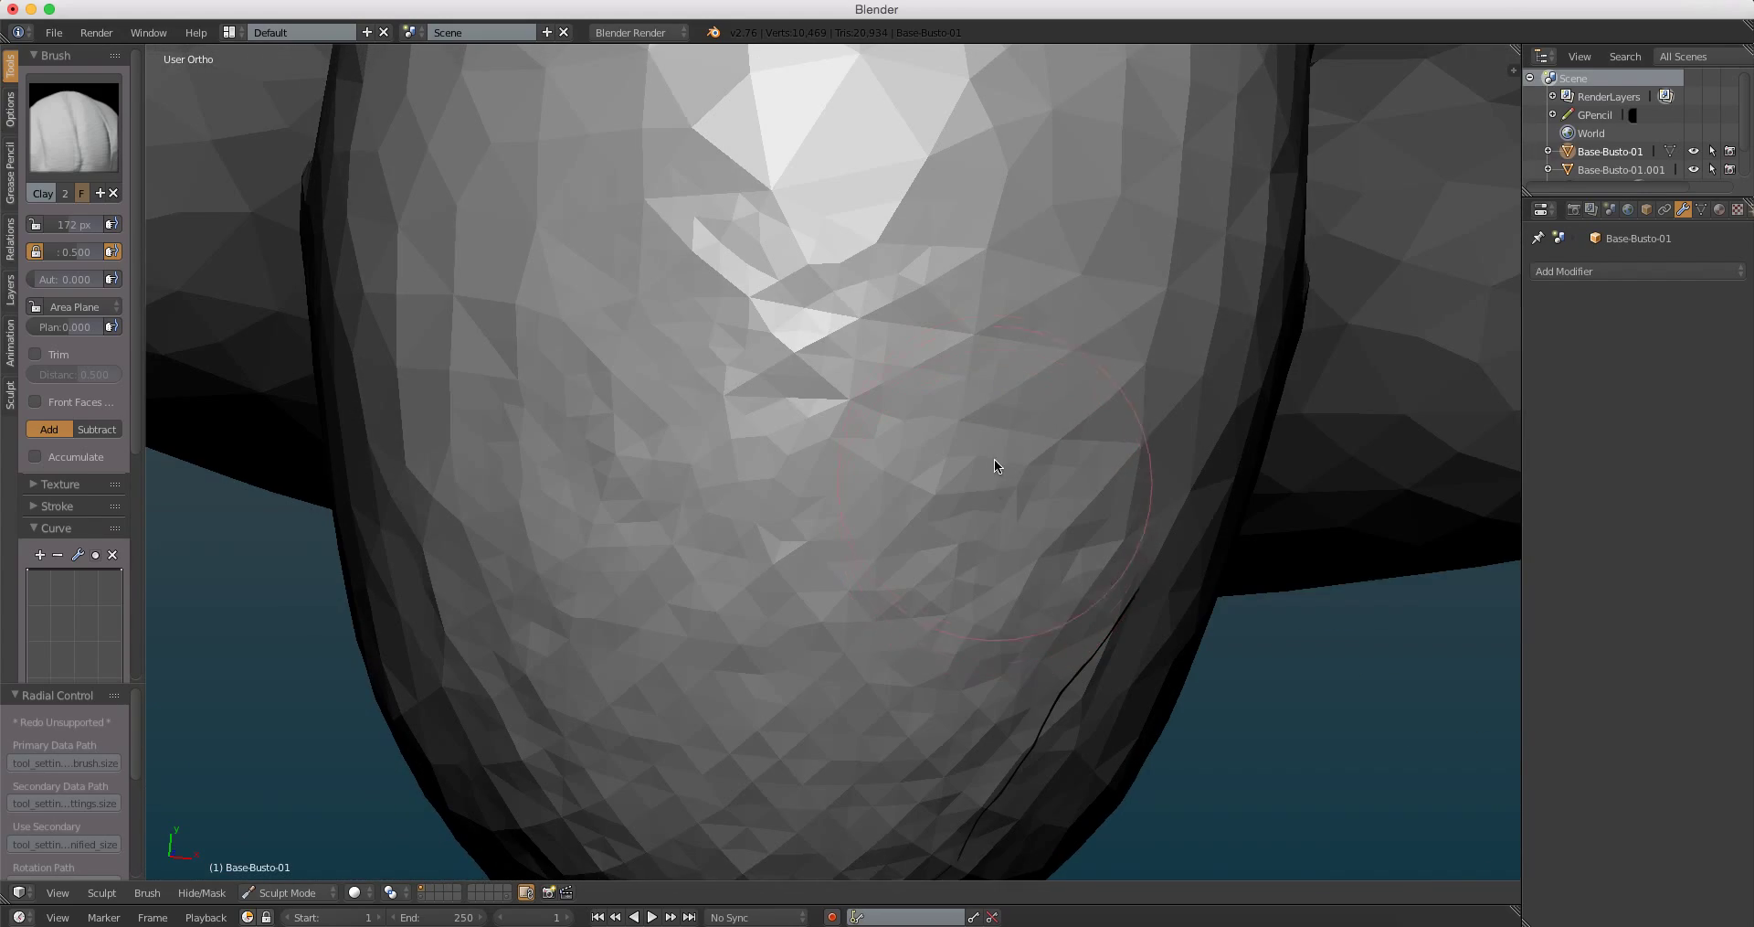
{"action": "mouse_move", "coordinate": [993, 459]}
{"action": "left_mouse_down"}
{"action": "mouse_move", "coordinate": [969, 374]}
{"action": "mouse_move", "coordinate": [956, 595]}
{"action": "left_mouse_up"}
{"action": "mouse_move", "coordinate": [955, 596]}
{"action": "middle_mouse_down"}
{"action": "mouse_move", "coordinate": [741, 466]}
{"action": "mouse_move", "coordinate": [855, 364]}
{"action": "mouse_move", "coordinate": [783, 407]}
{"action": "mouse_move", "coordinate": [837, 226]}
{"action": "mouse_move", "coordinate": [780, 302]}
{"action": "middle_mouse_up"}
{"action": "scroll", "coordinate": [781, 302], "scroll_direction": "up", "scroll_amount": 3}
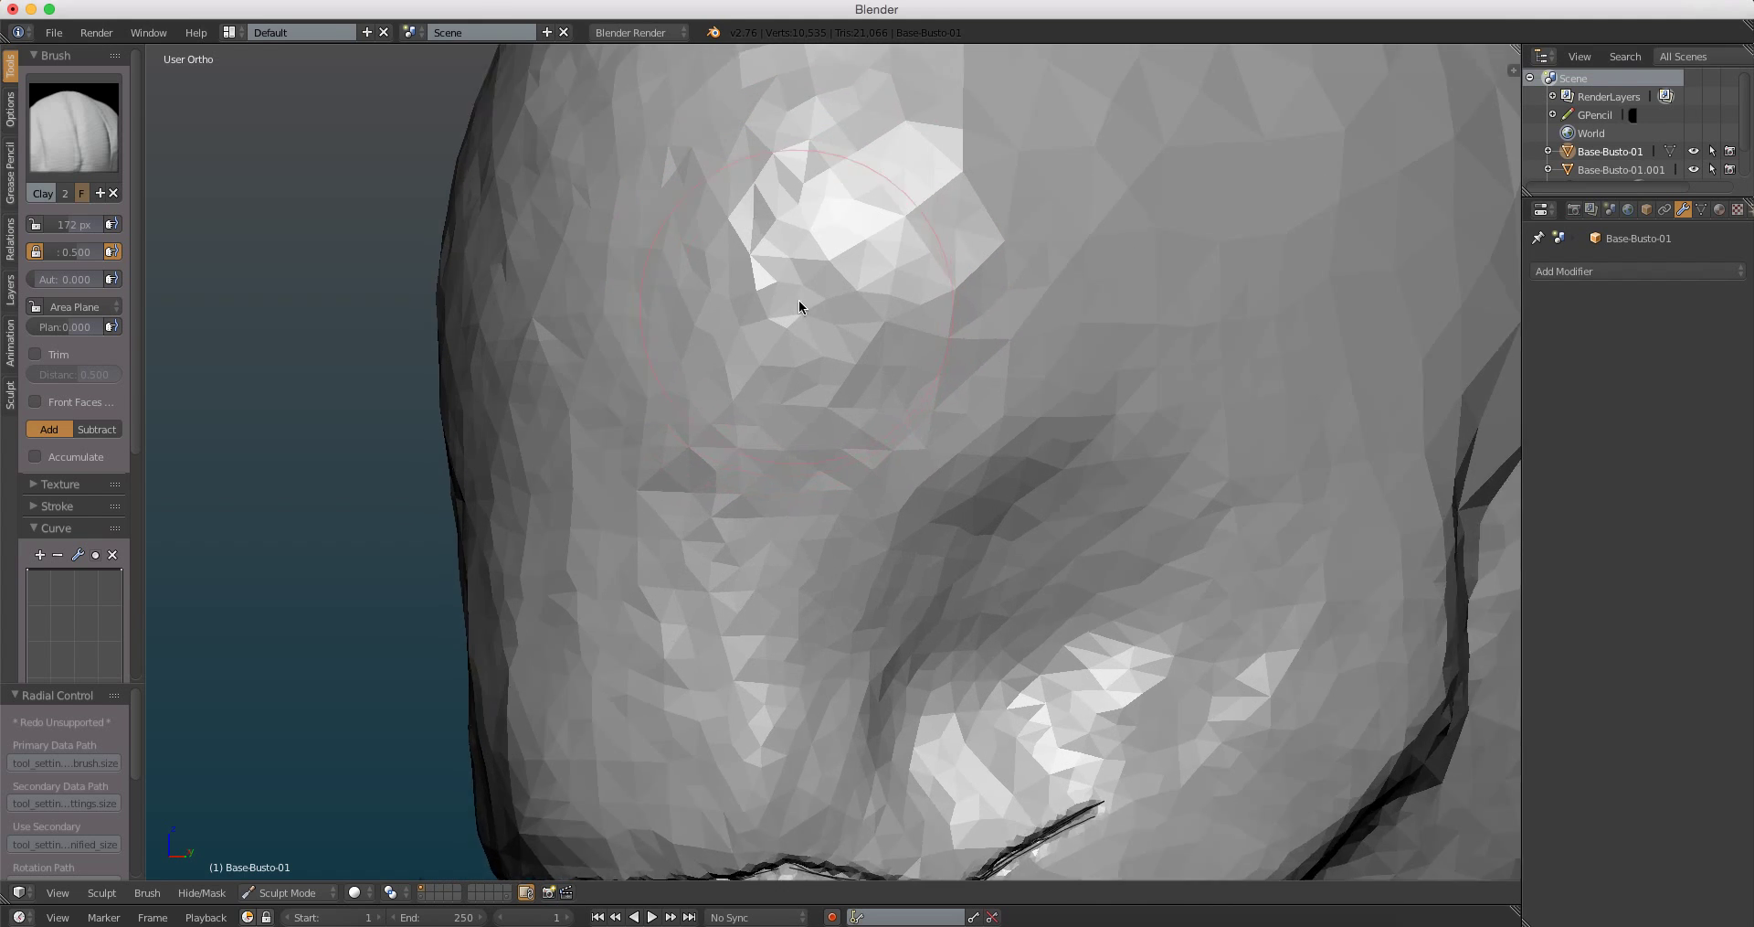
{"action": "scroll", "coordinate": [798, 301], "scroll_direction": "up", "scroll_amount": 1}
Step: Return to the Crease brush at 54 px, undoing an accidental crease mark
{"action": "key", "text": "shift+c"}
{"action": "middle_click_drag", "start_coordinate": [655, 454], "coordinate": [706, 394]}
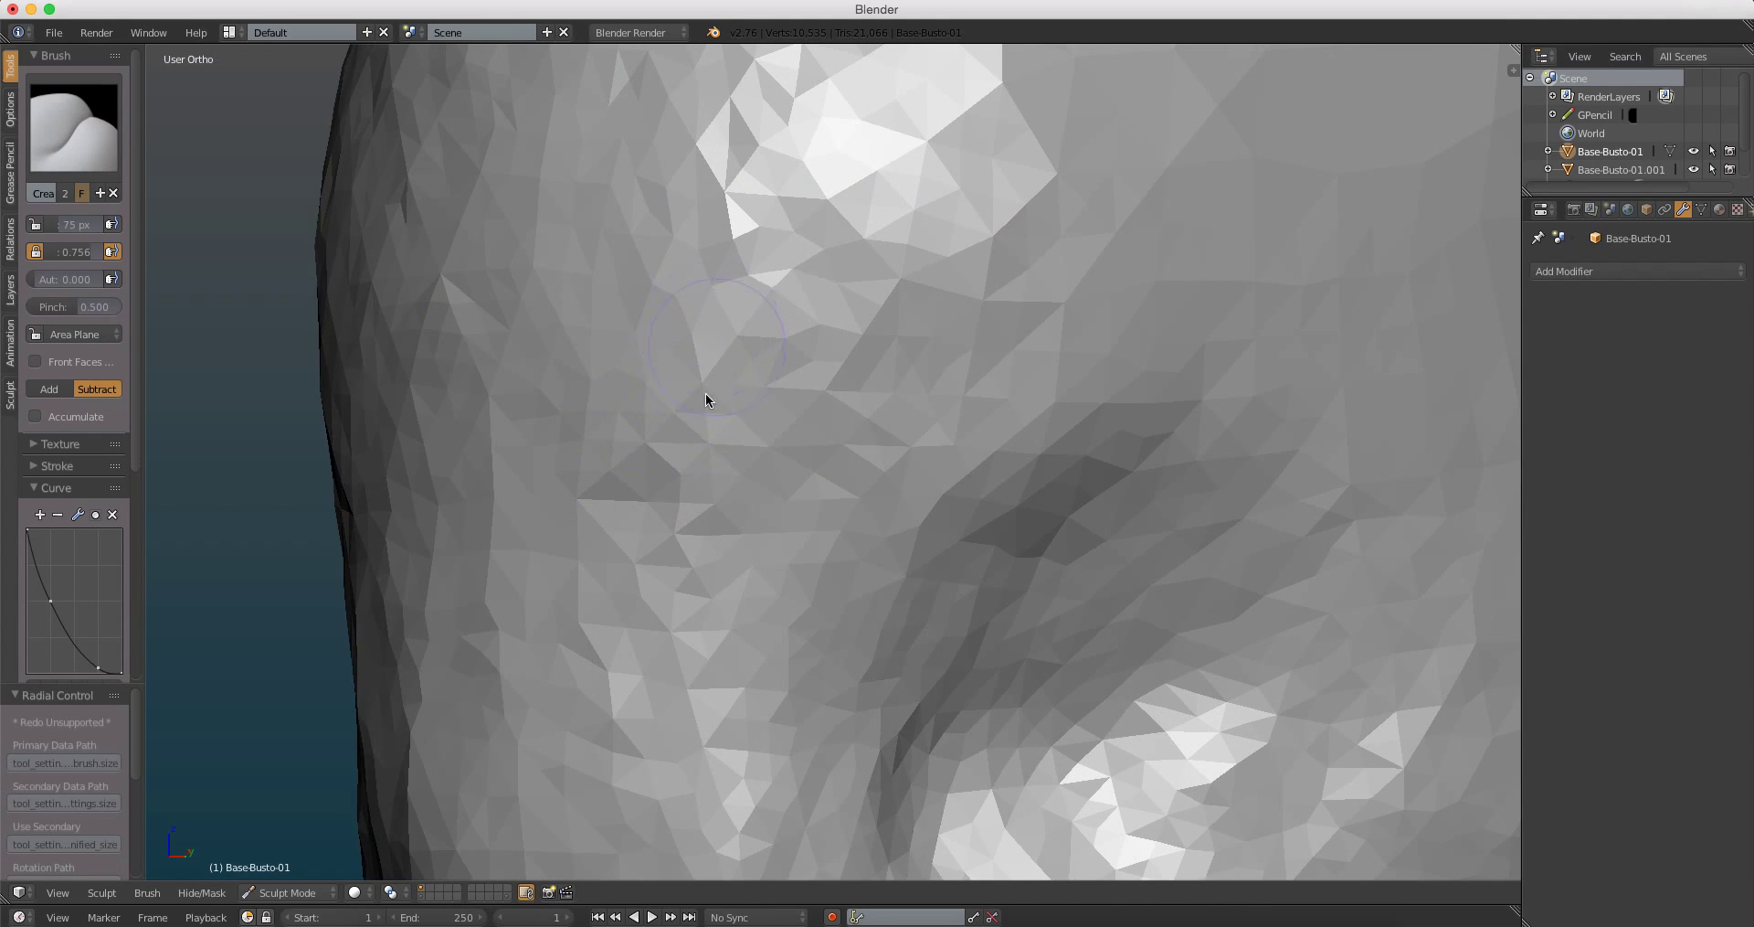
{"action": "scroll", "coordinate": [794, 454], "scroll_direction": "down", "scroll_amount": 3}
{"action": "scroll", "coordinate": [735, 513], "scroll_direction": "up", "scroll_amount": 3}
{"action": "middle_click_drag", "start_coordinate": [735, 514], "coordinate": [793, 390]}
{"action": "key", "text": "f"}
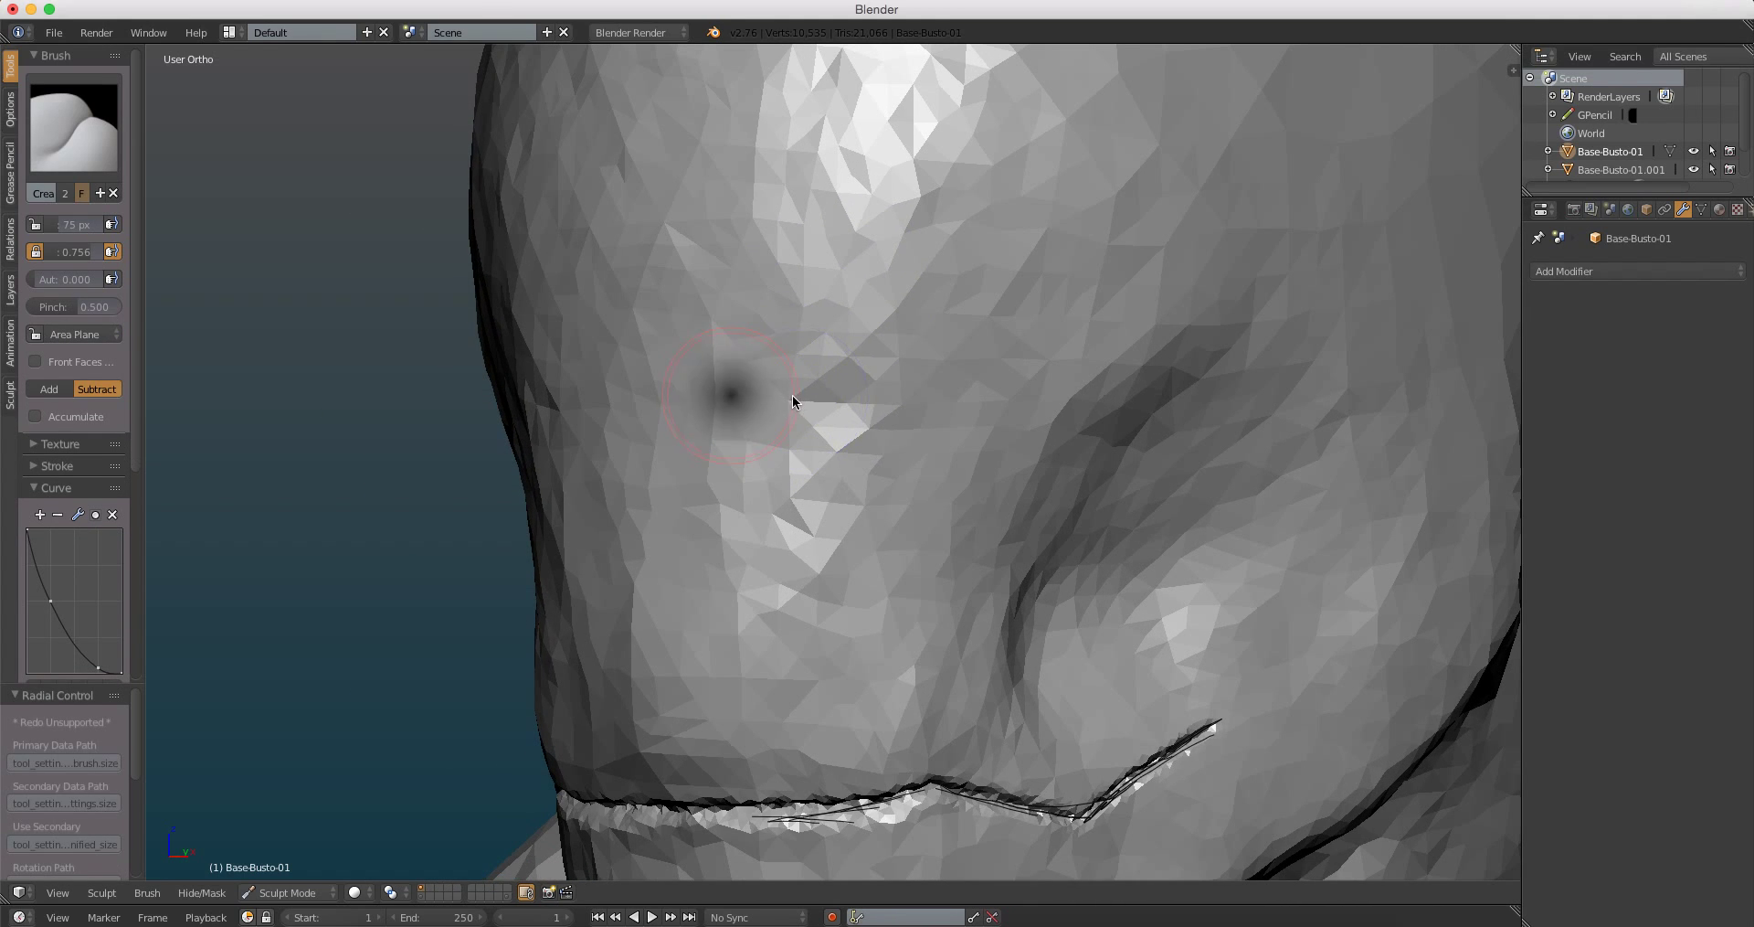
{"action": "left_click", "coordinate": [734, 455]}
{"action": "scroll", "coordinate": [735, 455], "scroll_direction": "up", "scroll_amount": 1}
{"action": "left_click", "coordinate": [777, 434]}
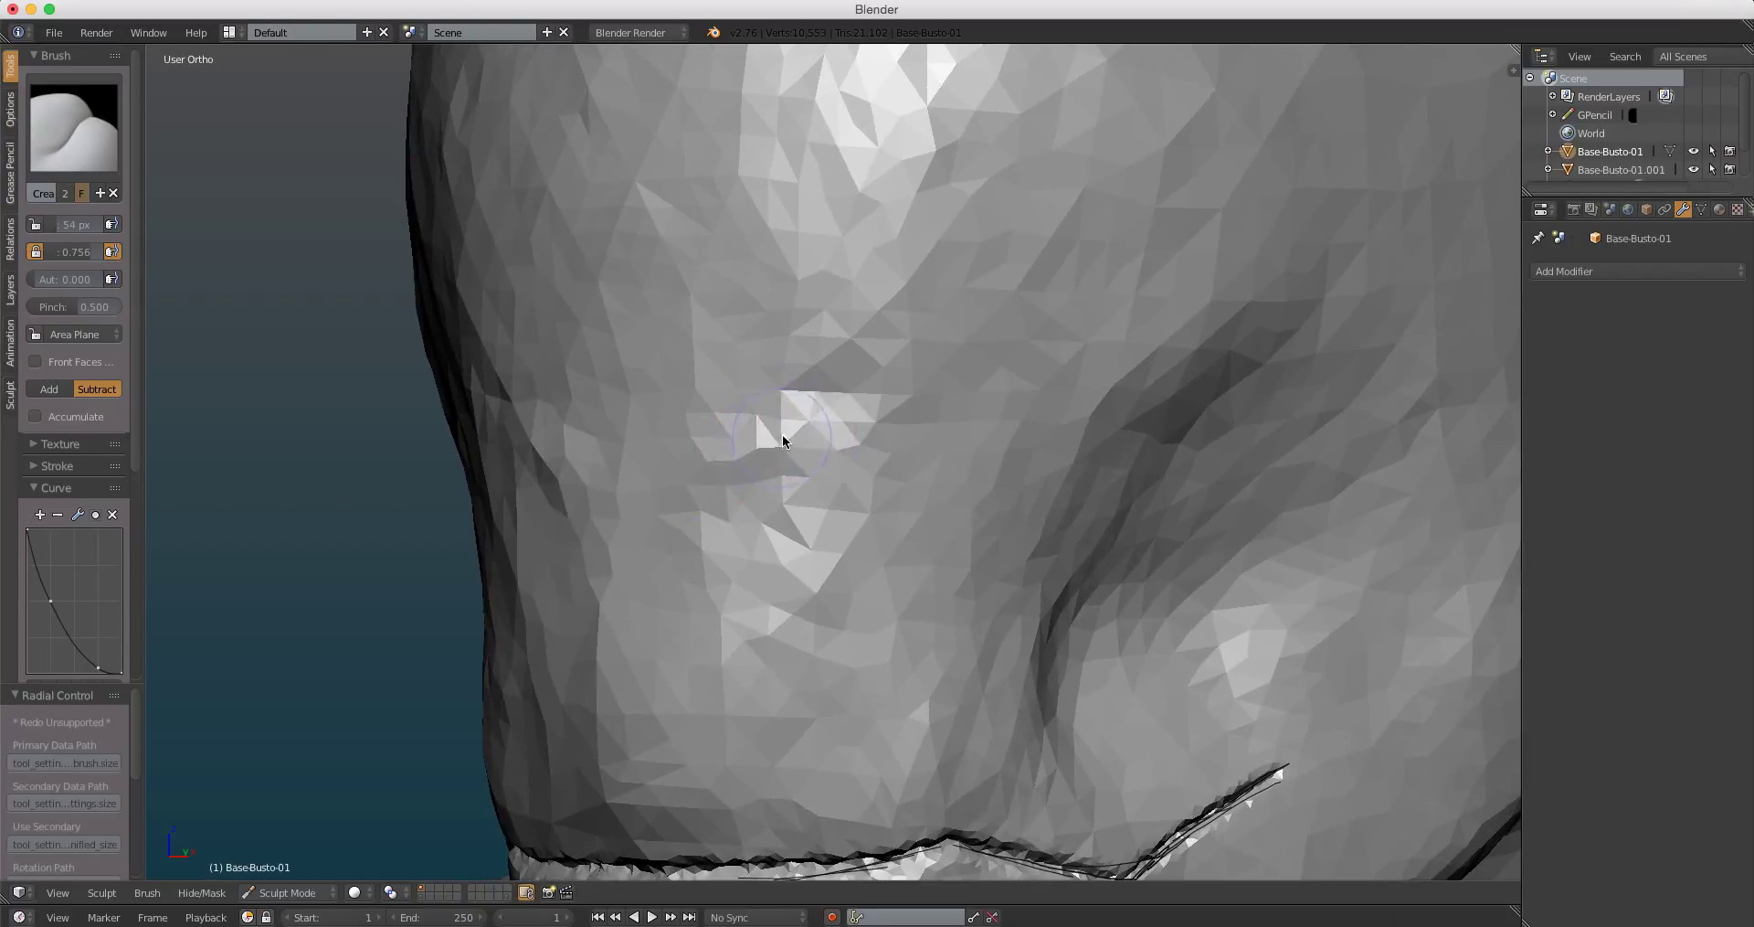
{"action": "key", "text": "ctrl+z"}
Step: Carve a seam crease up the side of the head and across the crown
{"action": "mouse_move", "coordinate": [703, 472]}
{"action": "left_mouse_down"}
{"action": "mouse_move", "coordinate": [827, 408]}
{"action": "mouse_move", "coordinate": [978, 253]}
{"action": "left_mouse_up"}
{"action": "middle_click_drag", "start_coordinate": [925, 277], "coordinate": [832, 465]}
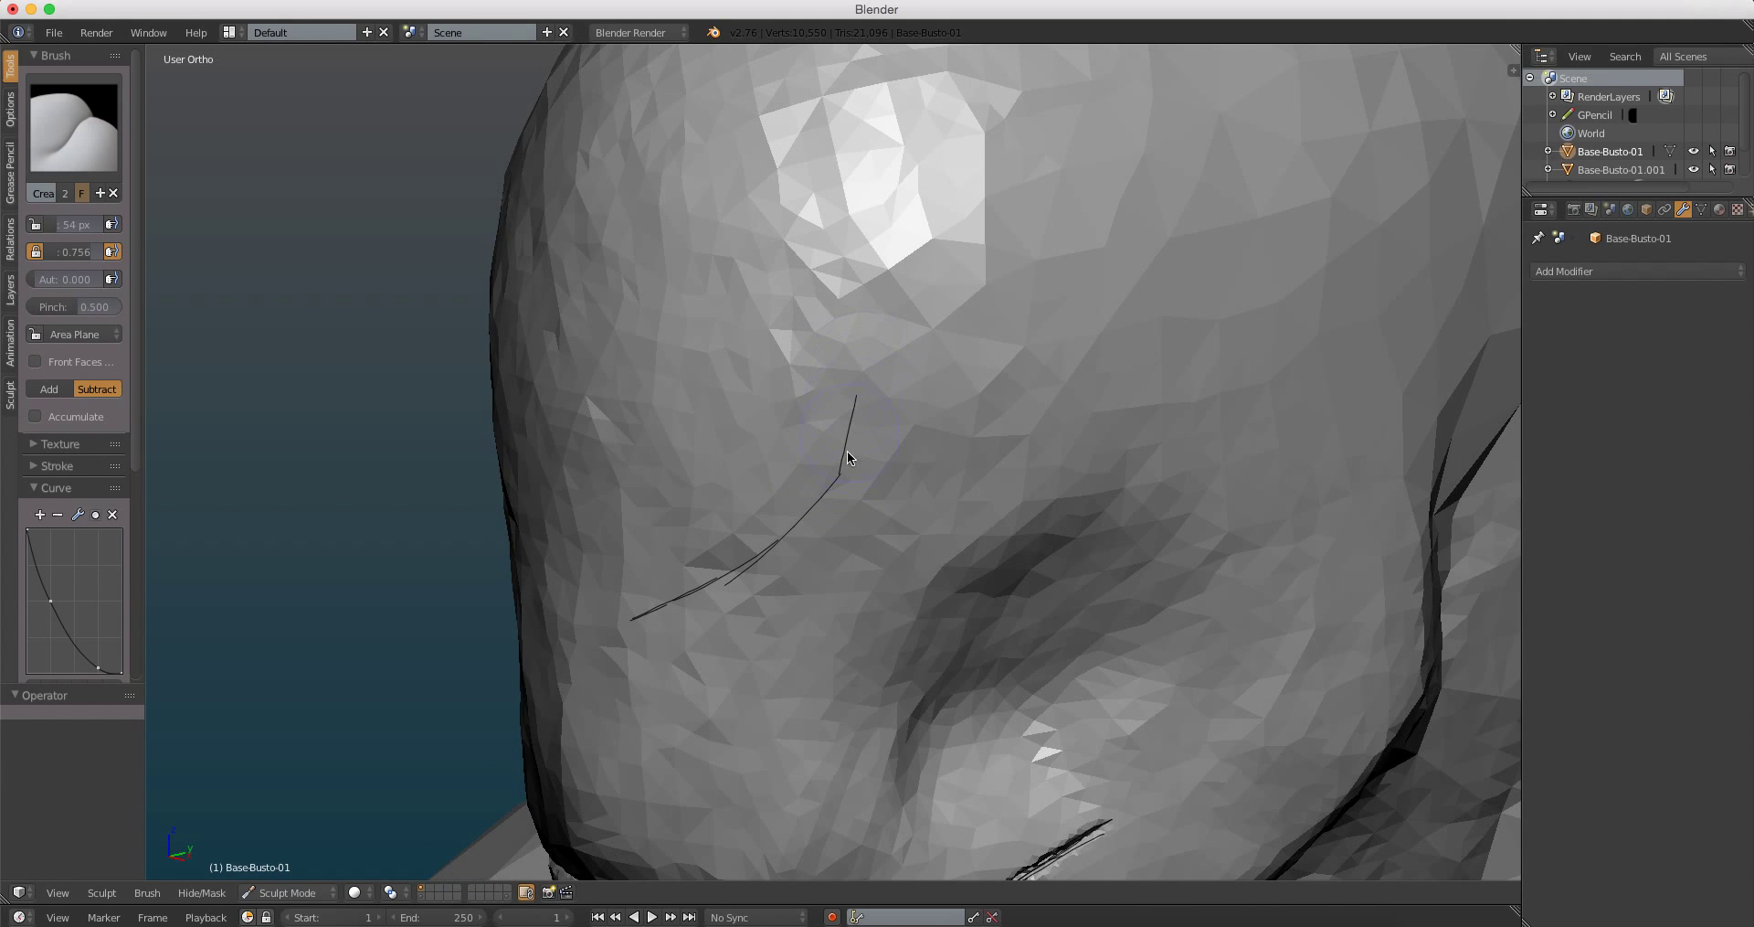
{"action": "left_click_drag", "start_coordinate": [848, 452], "coordinate": [867, 284]}
{"action": "middle_click_drag", "start_coordinate": [867, 282], "coordinate": [836, 449]}
{"action": "left_click_drag", "start_coordinate": [880, 457], "coordinate": [1085, 181]}
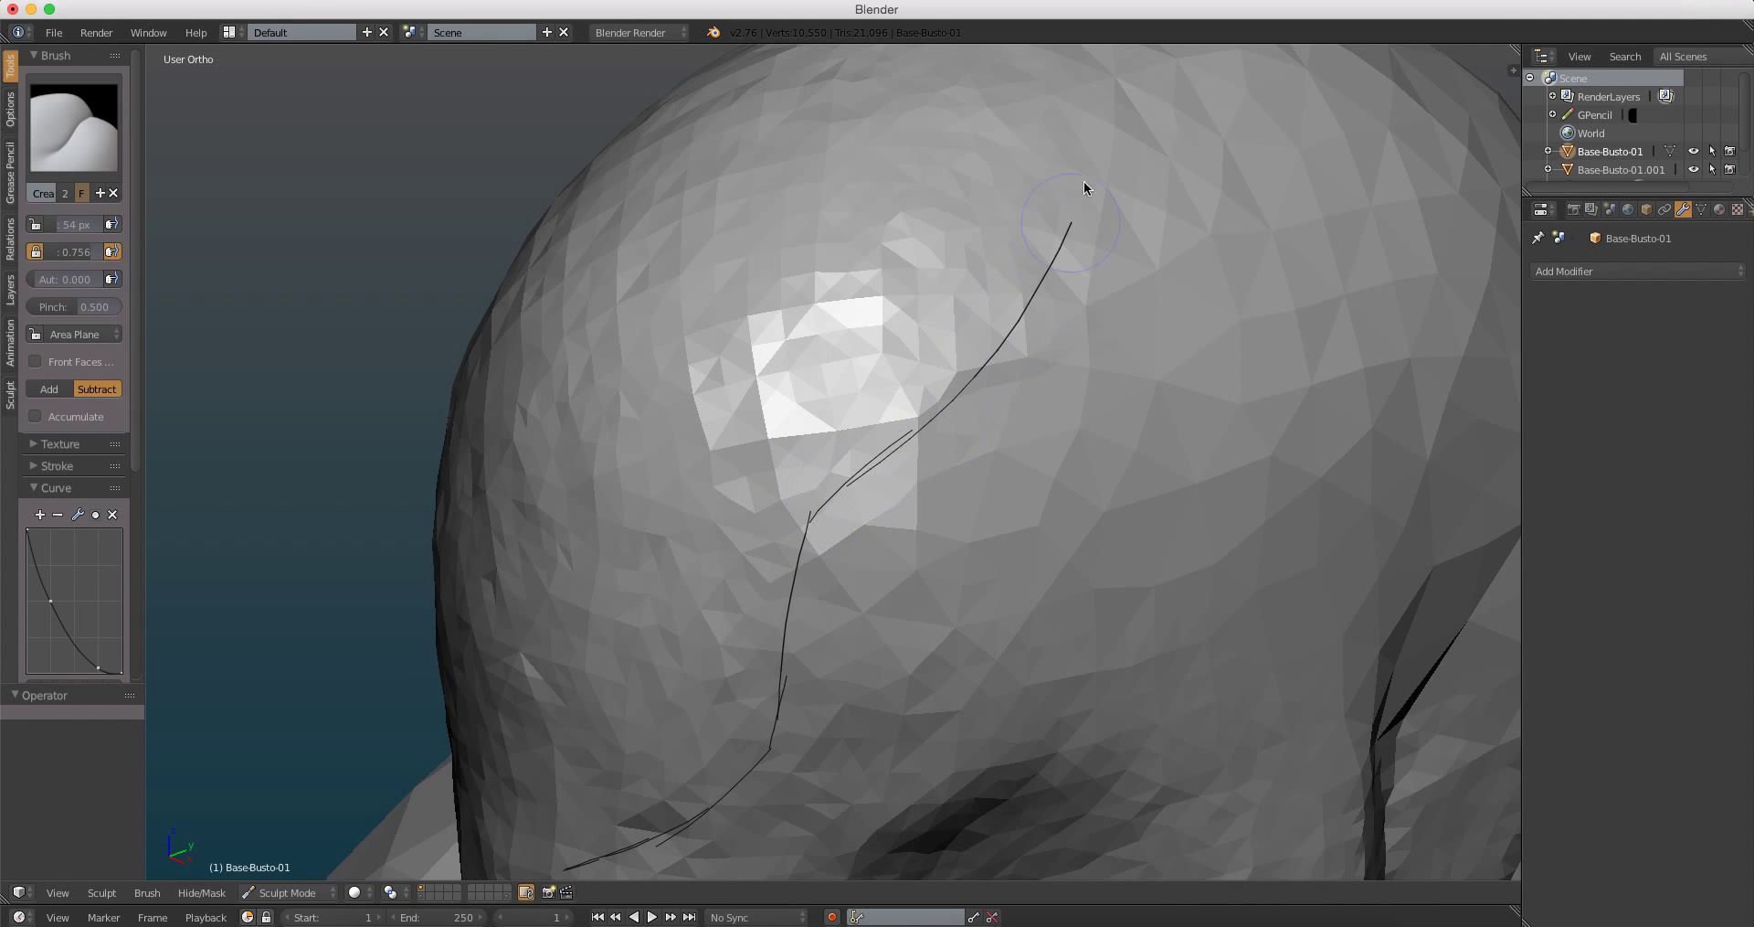
{"action": "mouse_move", "coordinate": [1084, 182]}
{"action": "middle_mouse_down"}
{"action": "mouse_move", "coordinate": [937, 424]}
{"action": "mouse_move", "coordinate": [1006, 383]}
{"action": "middle_mouse_up"}
{"action": "left_click_drag", "start_coordinate": [1006, 384], "coordinate": [991, 248]}
{"action": "middle_click_drag", "start_coordinate": [991, 248], "coordinate": [1034, 315]}
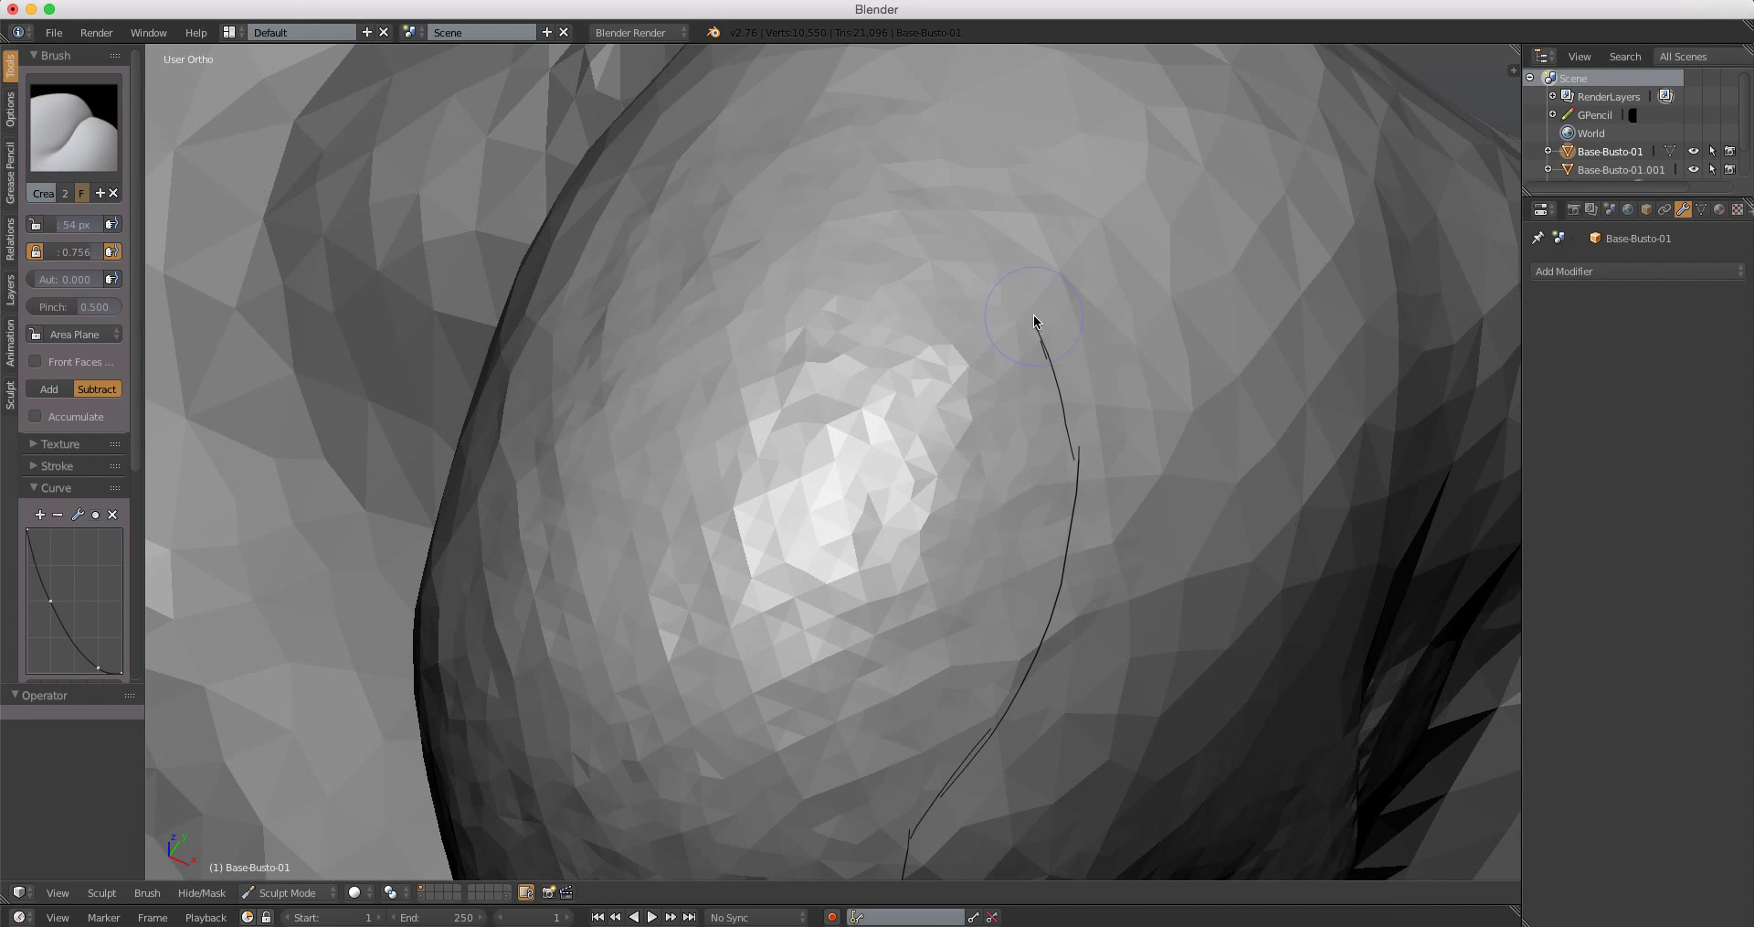
{"action": "left_click_drag", "start_coordinate": [1033, 313], "coordinate": [894, 290]}
{"action": "mouse_move", "coordinate": [895, 289]}
{"action": "middle_mouse_down"}
{"action": "mouse_move", "coordinate": [963, 291]}
{"action": "mouse_move", "coordinate": [931, 396]}
{"action": "mouse_move", "coordinate": [893, 383]}
{"action": "middle_mouse_up"}
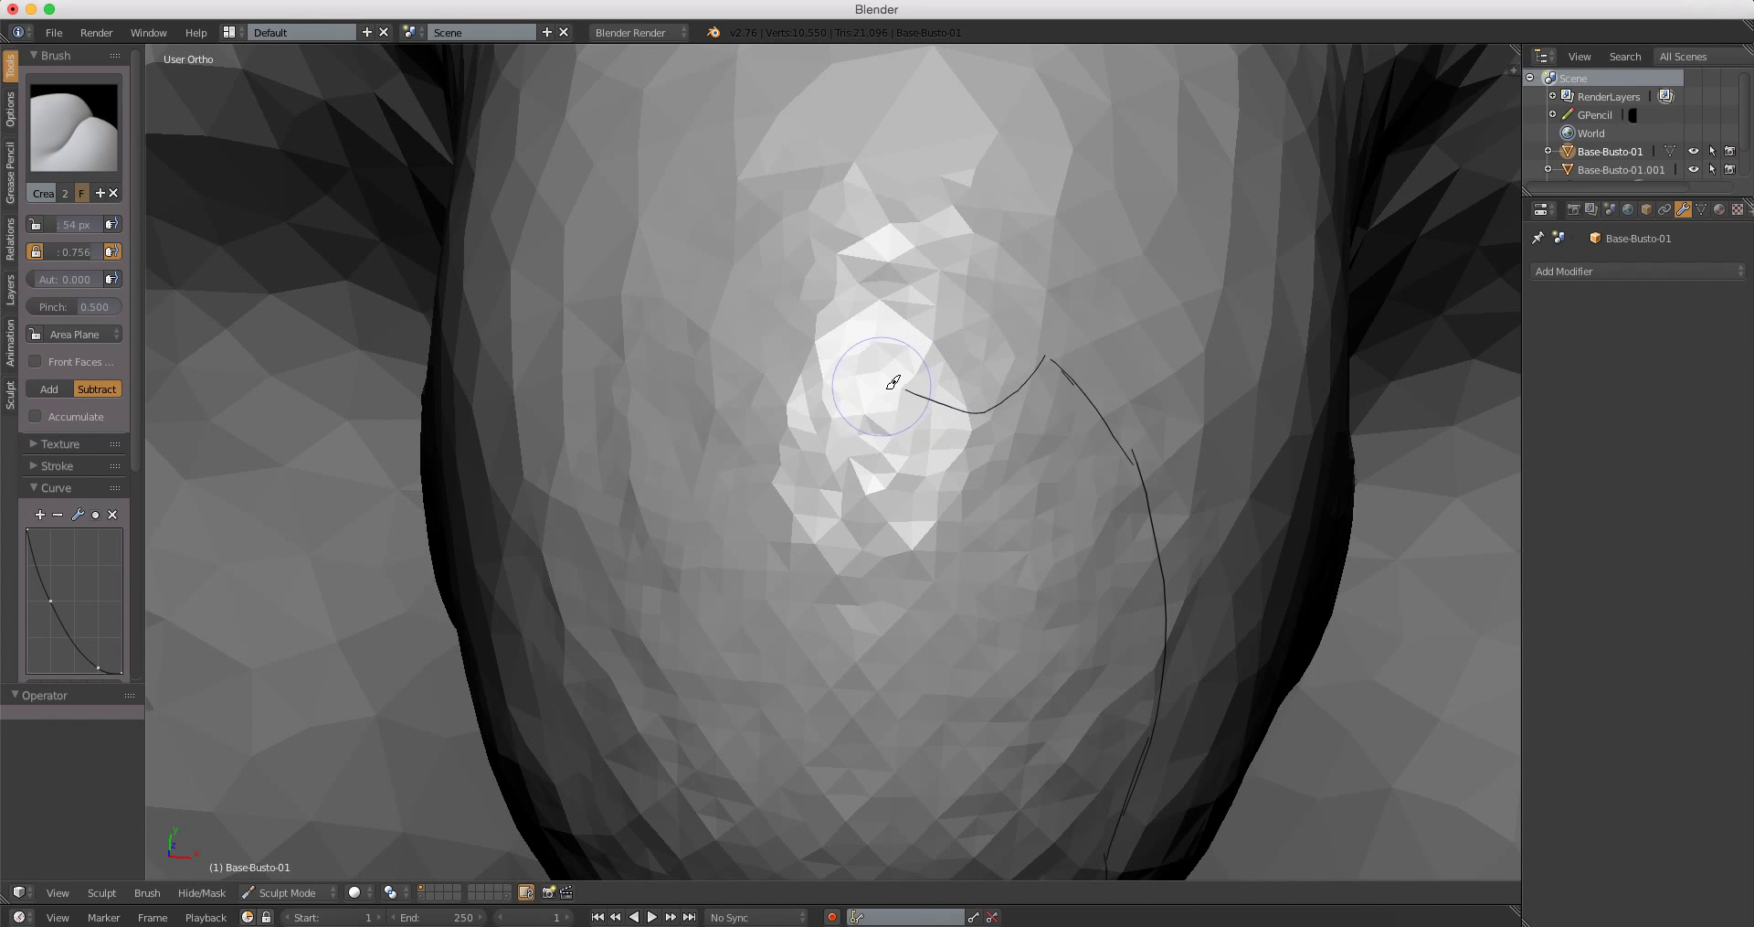
{"action": "left_click_drag", "start_coordinate": [895, 383], "coordinate": [1024, 389]}
Step: From the front, carve and deepen the crease along the curved guide line
{"action": "scroll", "coordinate": [907, 491], "scroll_direction": "down", "scroll_amount": 5}
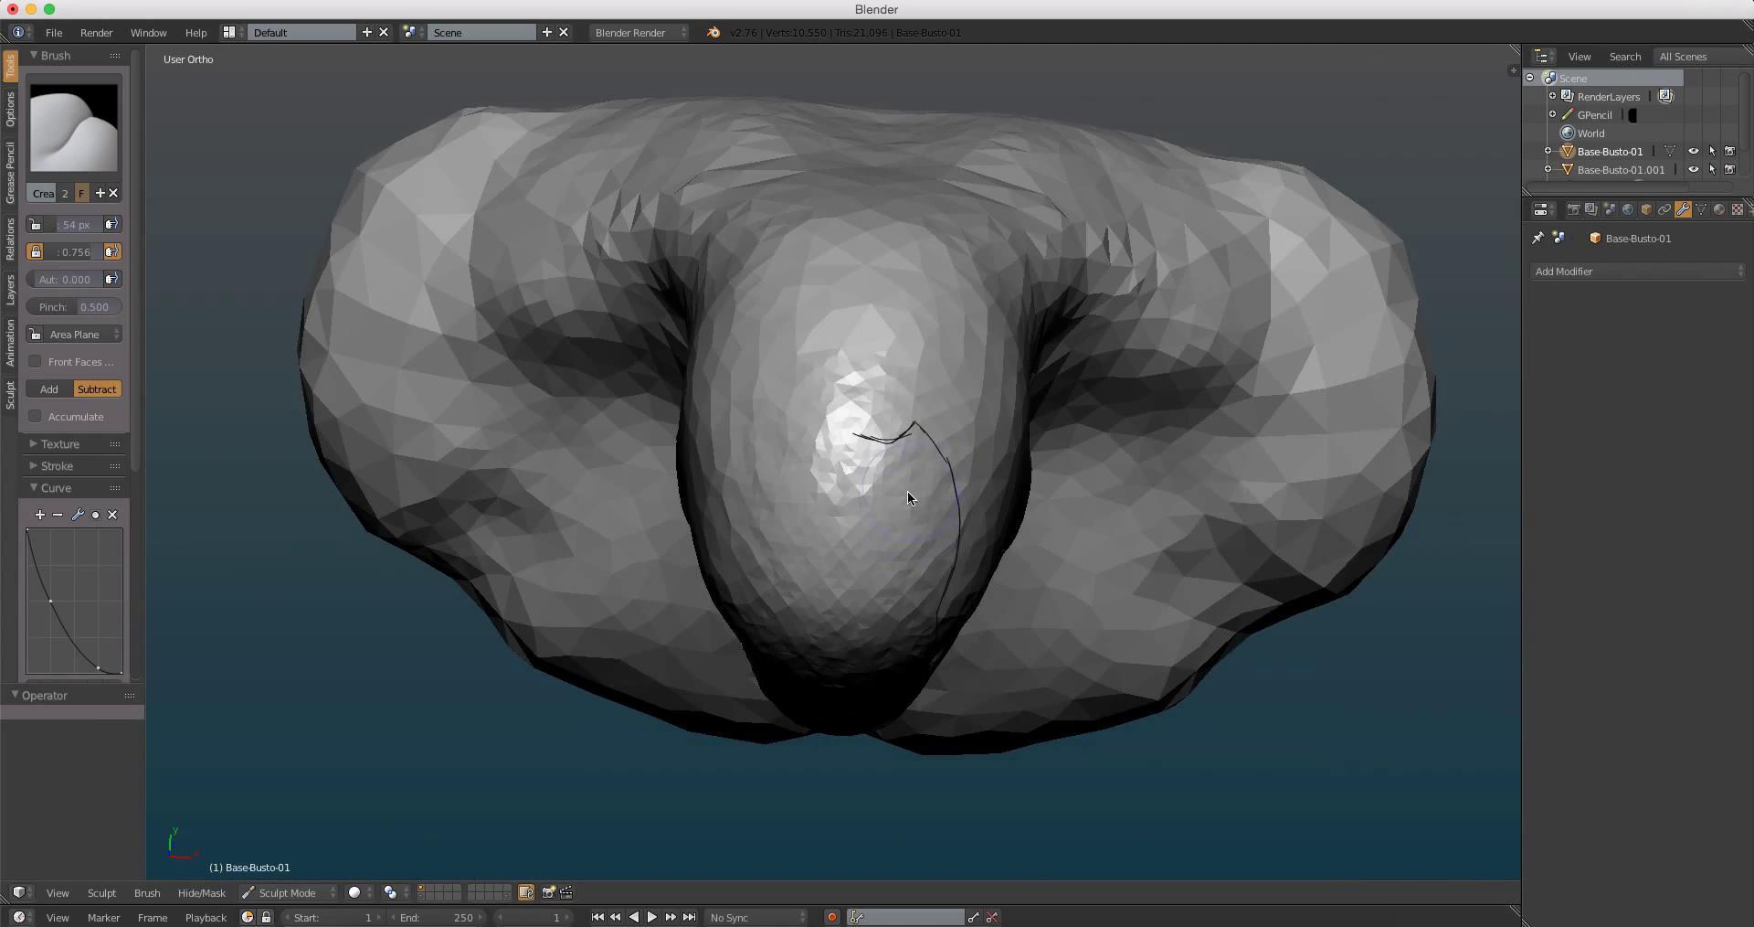
{"action": "mouse_move", "coordinate": [908, 492]}
{"action": "middle_mouse_down"}
{"action": "mouse_move", "coordinate": [889, 339]}
{"action": "mouse_move", "coordinate": [880, 421]}
{"action": "mouse_move", "coordinate": [814, 515]}
{"action": "mouse_move", "coordinate": [783, 510]}
{"action": "mouse_move", "coordinate": [822, 329]}
{"action": "mouse_move", "coordinate": [853, 394]}
{"action": "mouse_move", "coordinate": [893, 317]}
{"action": "middle_mouse_up"}
{"action": "scroll", "coordinate": [815, 515], "scroll_direction": "up", "scroll_amount": 5}
{"action": "scroll", "coordinate": [868, 366], "scroll_direction": "up", "scroll_amount": 2}
{"action": "scroll", "coordinate": [1011, 287], "scroll_direction": "up", "scroll_amount": 2}
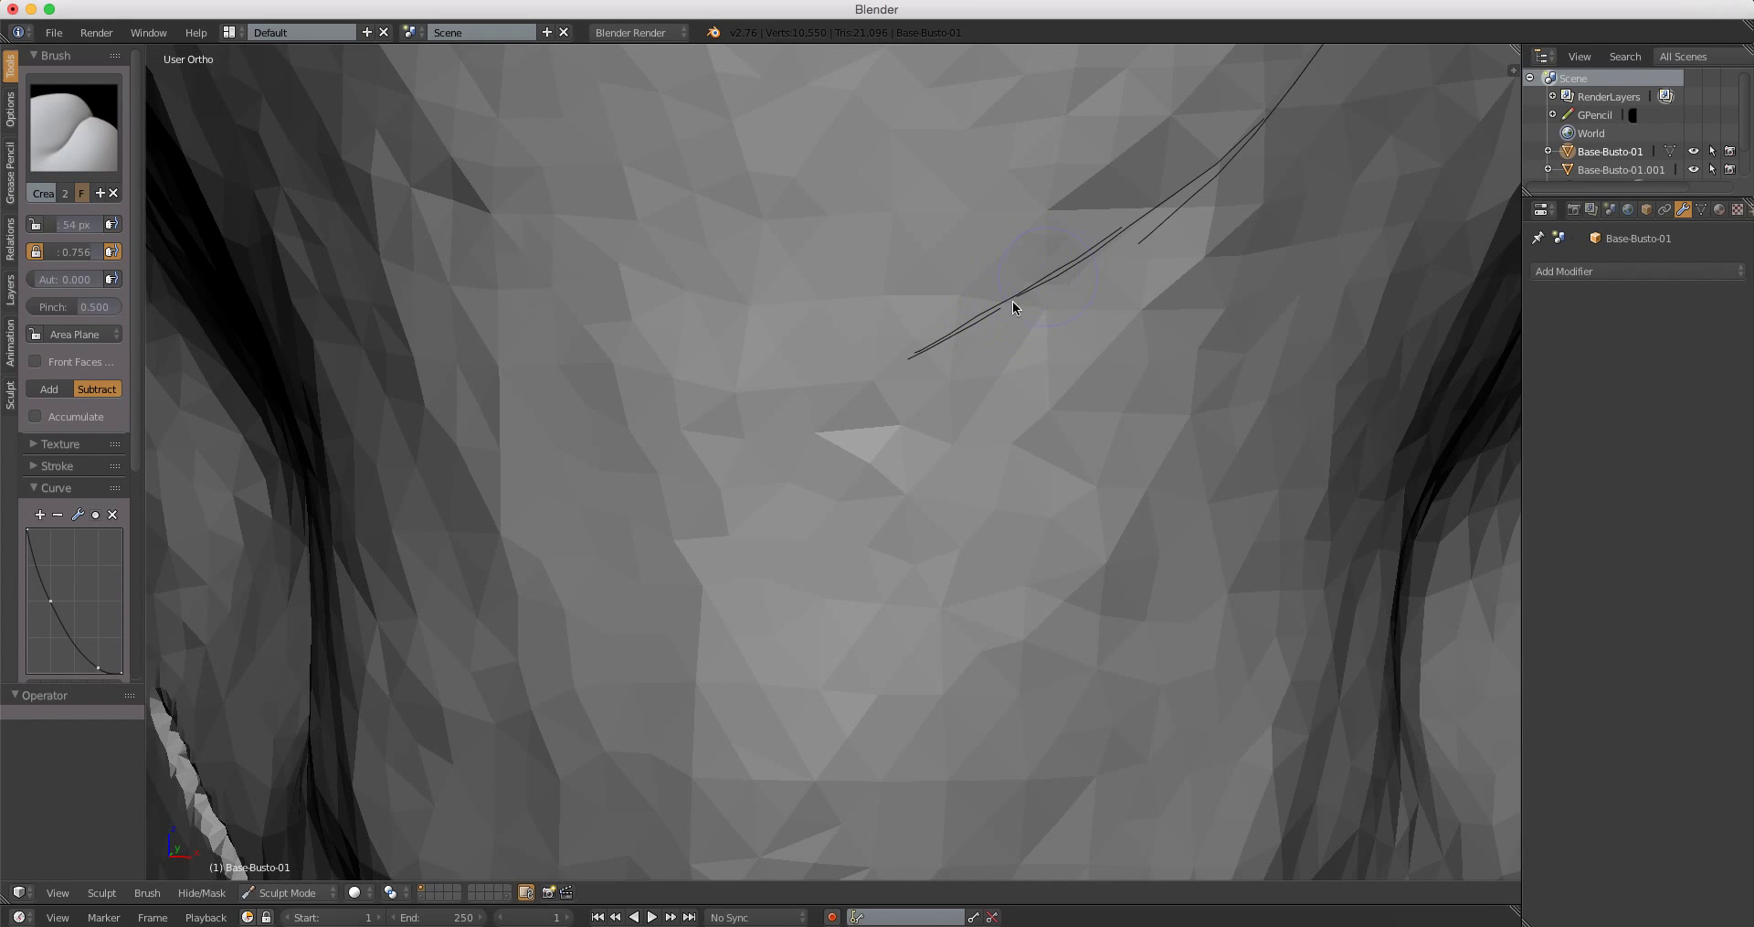
{"action": "mouse_move", "coordinate": [1013, 300]}
{"action": "left_mouse_down"}
{"action": "mouse_move", "coordinate": [828, 375]}
{"action": "mouse_move", "coordinate": [941, 341]}
{"action": "mouse_move", "coordinate": [1048, 260]}
{"action": "left_mouse_up"}
{"action": "mouse_move", "coordinate": [1048, 259]}
{"action": "middle_mouse_down"}
{"action": "mouse_move", "coordinate": [948, 394]}
{"action": "mouse_move", "coordinate": [751, 422]}
{"action": "mouse_move", "coordinate": [805, 443]}
{"action": "middle_mouse_up"}
{"action": "left_click_drag", "start_coordinate": [804, 443], "coordinate": [914, 269]}
{"action": "middle_click_drag", "start_coordinate": [915, 270], "coordinate": [867, 434]}
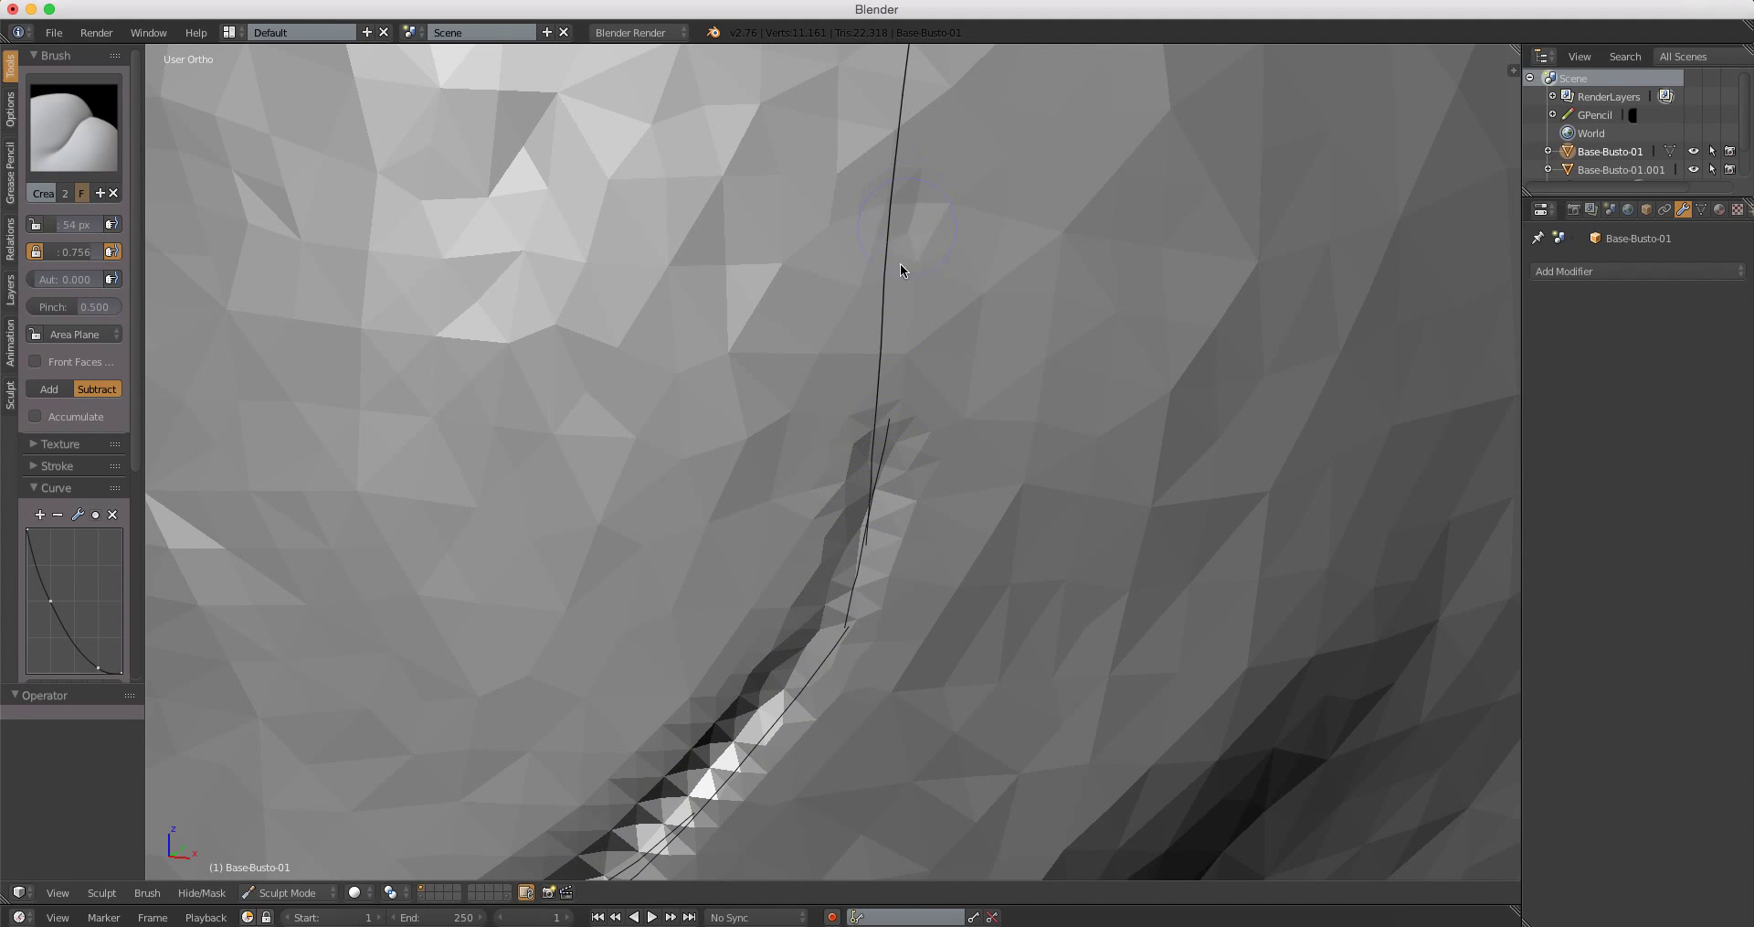
Step: Extend the crease along the guide line and over the head
{"action": "mouse_move", "coordinate": [900, 264]}
{"action": "left_mouse_down"}
{"action": "mouse_move", "coordinate": [858, 526]}
{"action": "mouse_move", "coordinate": [881, 367]}
{"action": "left_mouse_up"}
{"action": "middle_click_drag", "start_coordinate": [882, 368], "coordinate": [839, 292]}
{"action": "left_click_drag", "start_coordinate": [840, 291], "coordinate": [788, 638]}
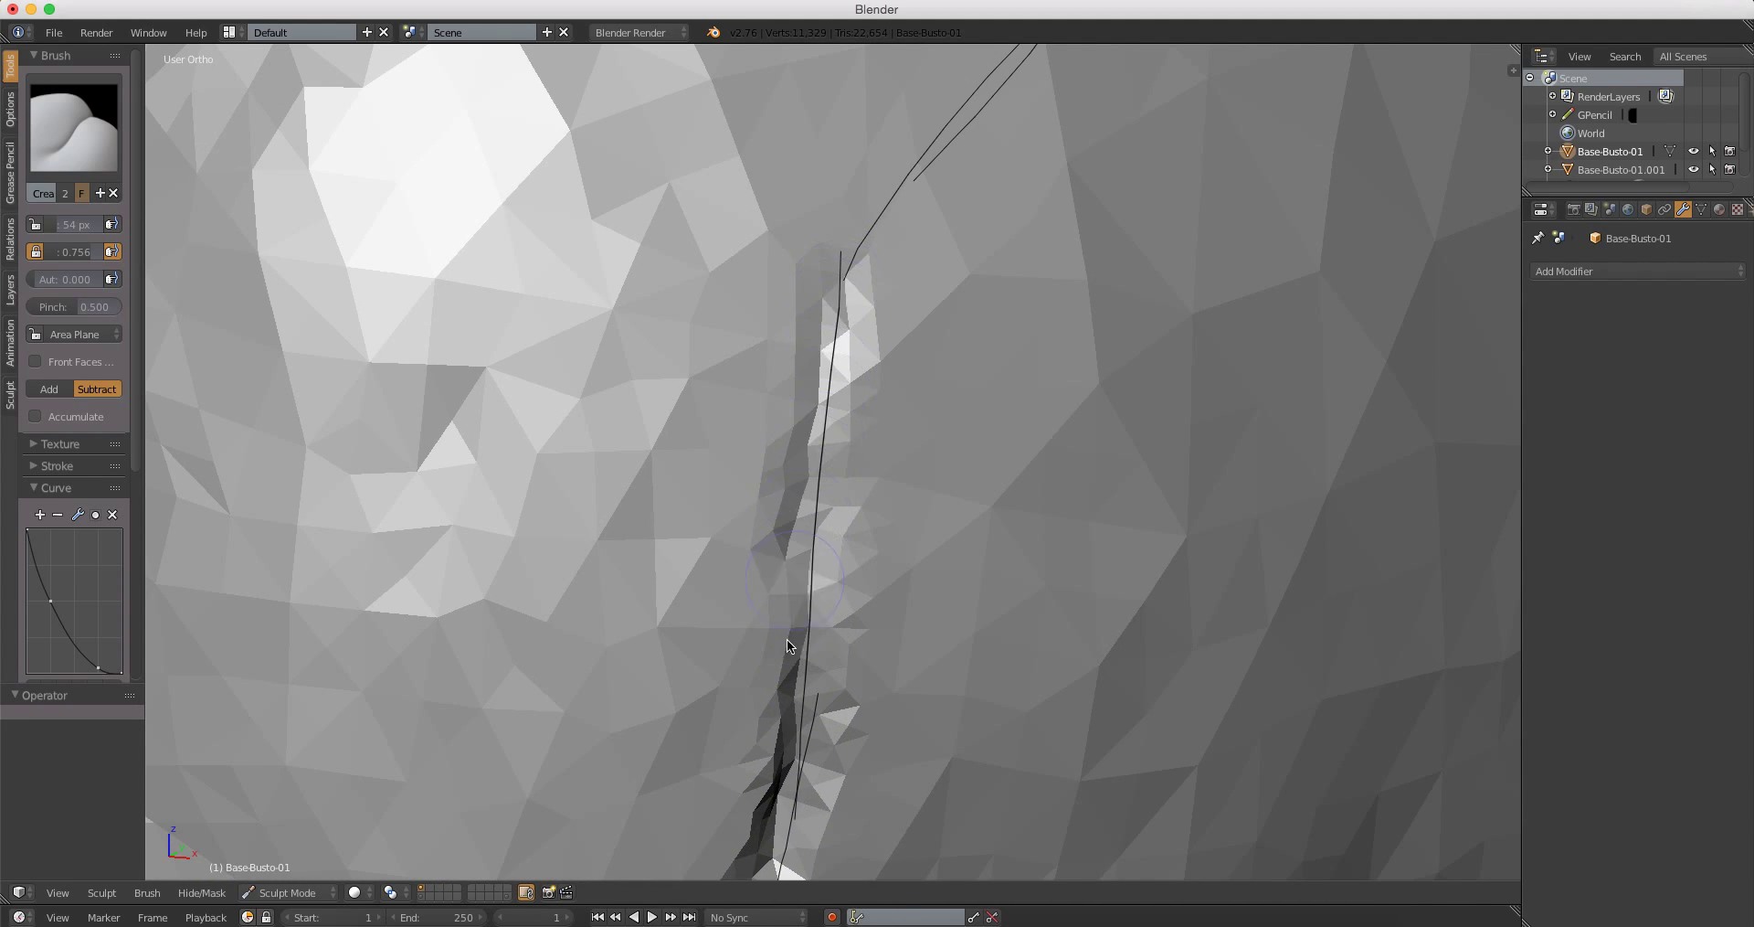
{"action": "middle_click_drag", "start_coordinate": [787, 640], "coordinate": [801, 554]}
{"action": "left_click_drag", "start_coordinate": [803, 555], "coordinate": [747, 809]}
{"action": "middle_click_drag", "start_coordinate": [748, 810], "coordinate": [768, 641]}
{"action": "mouse_move", "coordinate": [767, 640]}
{"action": "left_mouse_down"}
{"action": "mouse_move", "coordinate": [792, 712]}
{"action": "mouse_move", "coordinate": [778, 640]}
{"action": "left_mouse_up"}
{"action": "middle_click_drag", "start_coordinate": [777, 640], "coordinate": [756, 623]}
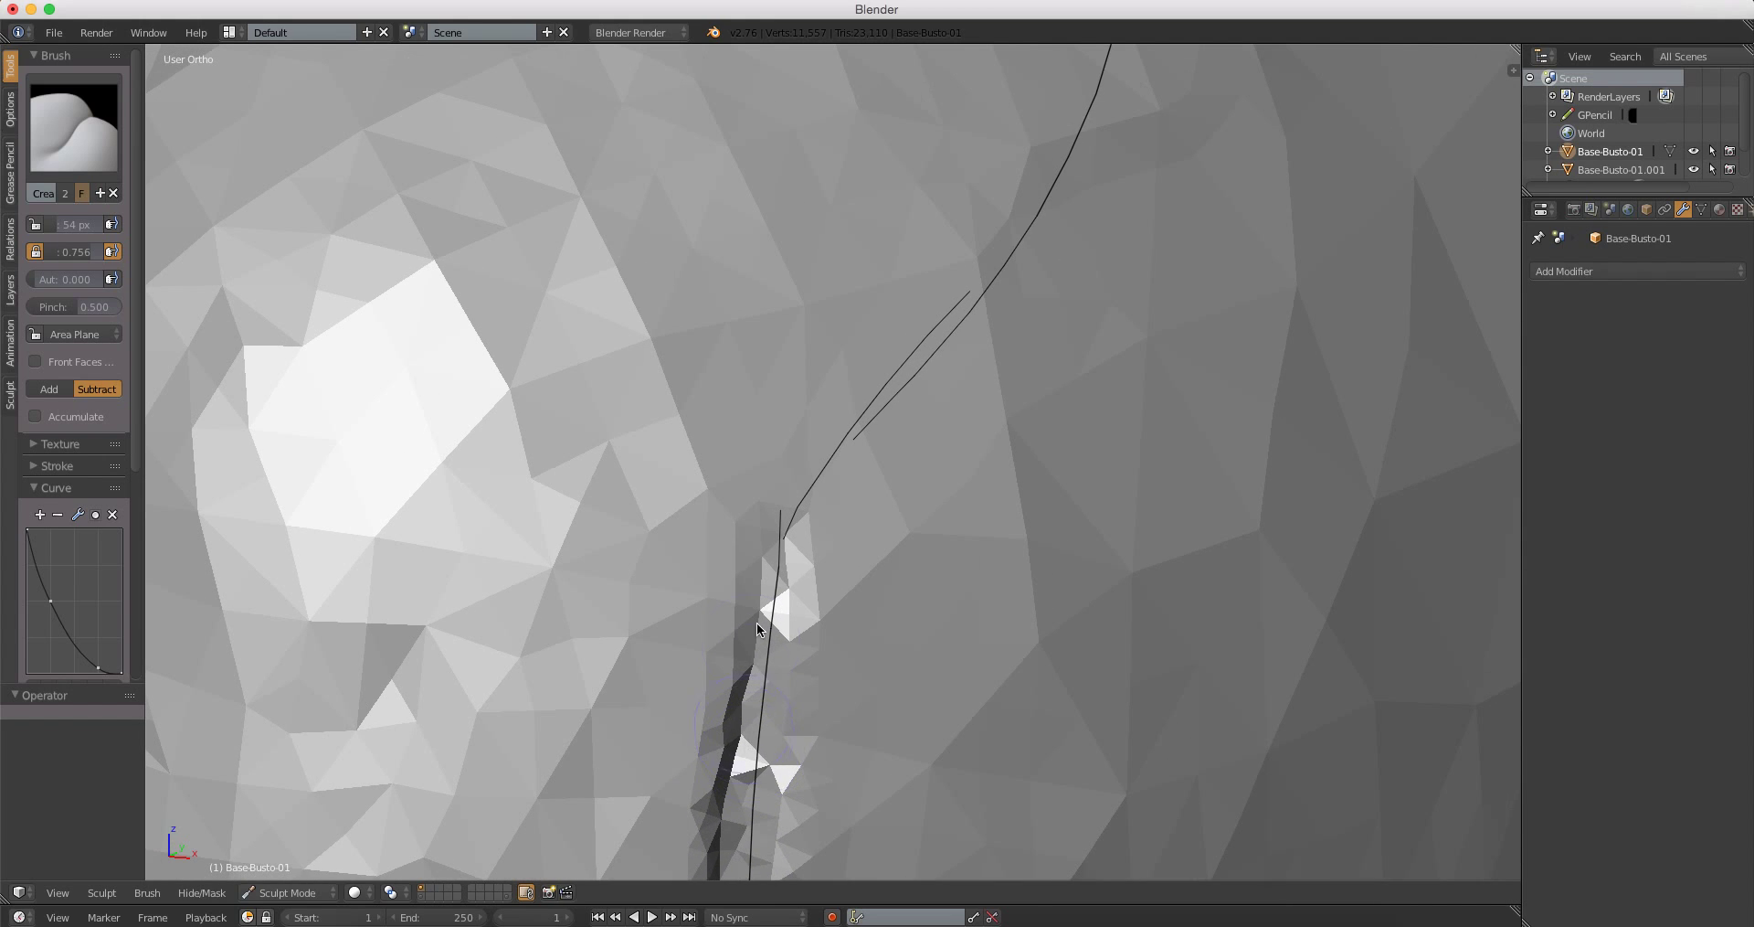
{"action": "left_click_drag", "start_coordinate": [757, 622], "coordinate": [1038, 205]}
{"action": "middle_click_drag", "start_coordinate": [1038, 204], "coordinate": [759, 622]}
{"action": "left_click_drag", "start_coordinate": [759, 622], "coordinate": [854, 507]}
Step: Inspect the seam around the head and deepen the crease along the guide
{"action": "scroll", "coordinate": [854, 508], "scroll_direction": "down", "scroll_amount": 3}
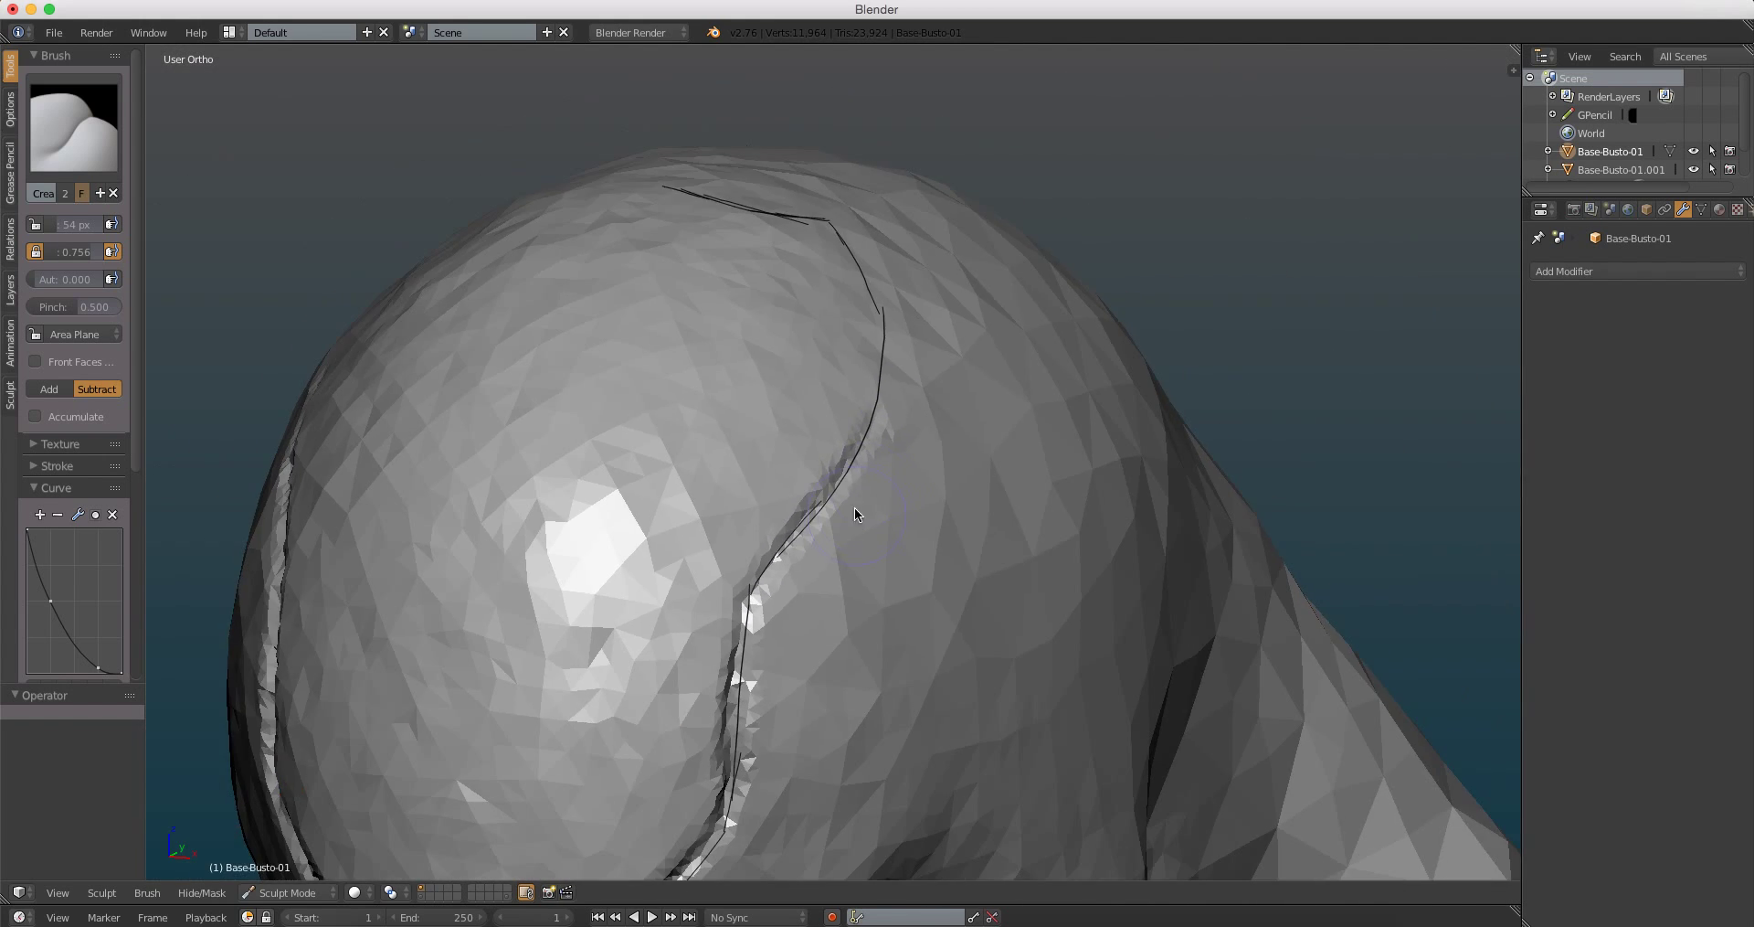
{"action": "mouse_move", "coordinate": [855, 508]}
{"action": "middle_mouse_down"}
{"action": "mouse_move", "coordinate": [698, 579]}
{"action": "mouse_move", "coordinate": [807, 458]}
{"action": "mouse_move", "coordinate": [625, 653]}
{"action": "middle_mouse_up"}
{"action": "scroll", "coordinate": [829, 472], "scroll_direction": "up", "scroll_amount": 5}
{"action": "left_click_drag", "start_coordinate": [627, 652], "coordinate": [758, 541]}
{"action": "middle_click_drag", "start_coordinate": [758, 541], "coordinate": [769, 538]}
{"action": "left_click_drag", "start_coordinate": [768, 540], "coordinate": [883, 377]}
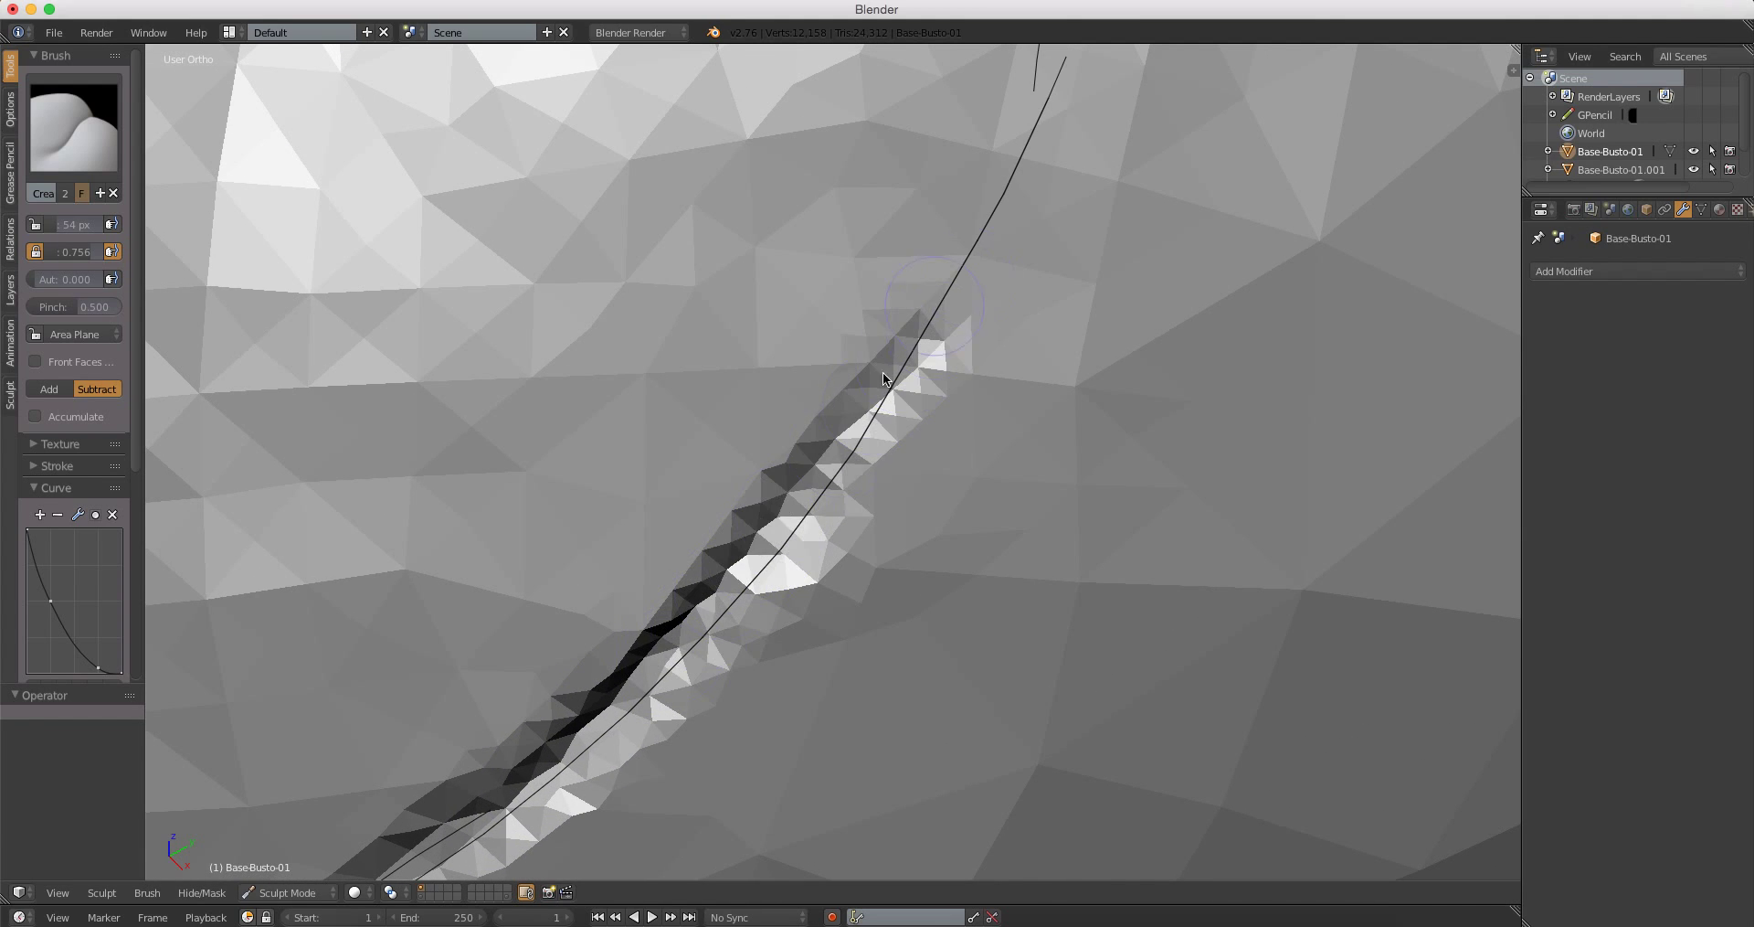
{"action": "mouse_move", "coordinate": [883, 377]}
{"action": "middle_mouse_down"}
{"action": "mouse_move", "coordinate": [882, 441]}
{"action": "mouse_move", "coordinate": [885, 406]}
{"action": "middle_mouse_up"}
{"action": "left_click_drag", "start_coordinate": [886, 407], "coordinate": [965, 187]}
{"action": "middle_click_drag", "start_coordinate": [965, 188], "coordinate": [827, 528]}
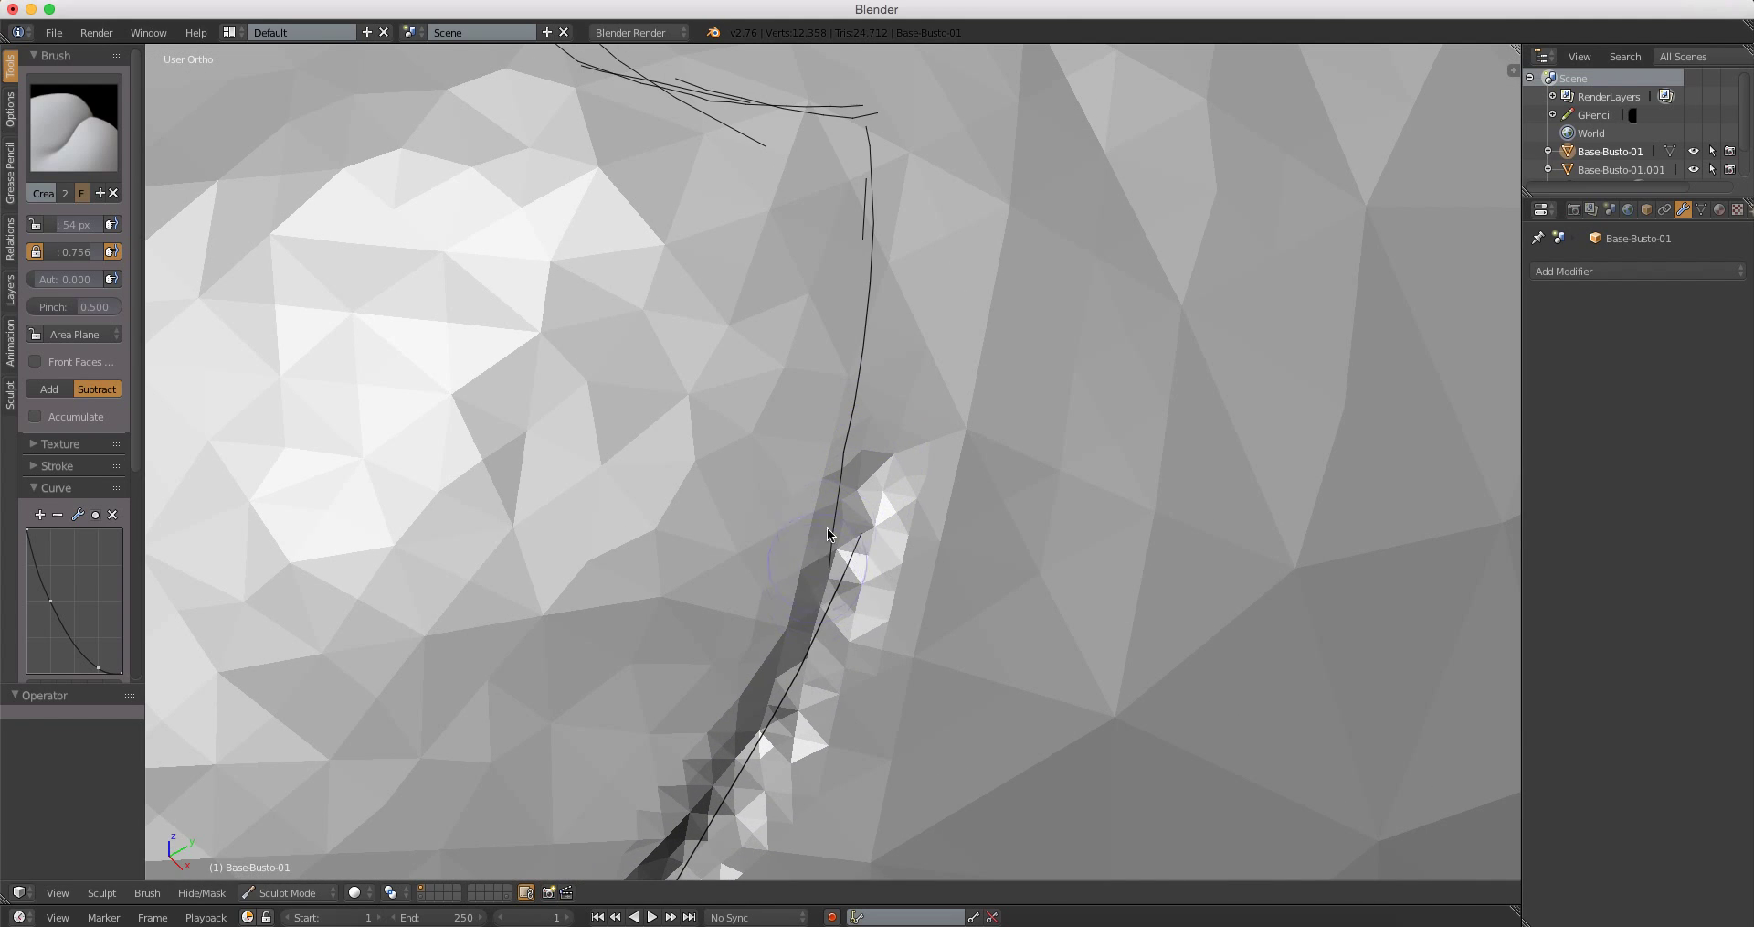
Step: Carve and deepen the crease along the jaw to its end
{"action": "left_click_drag", "start_coordinate": [826, 528], "coordinate": [875, 392]}
{"action": "middle_click_drag", "start_coordinate": [874, 393], "coordinate": [802, 678]}
{"action": "mouse_move", "coordinate": [802, 678]}
{"action": "left_mouse_down"}
{"action": "mouse_move", "coordinate": [836, 578]}
{"action": "mouse_move", "coordinate": [848, 298]}
{"action": "mouse_move", "coordinate": [857, 423]}
{"action": "left_mouse_up"}
{"action": "left_click_drag", "start_coordinate": [844, 338], "coordinate": [838, 481]}
{"action": "mouse_move", "coordinate": [838, 481]}
{"action": "middle_mouse_down"}
{"action": "mouse_move", "coordinate": [783, 444]}
{"action": "mouse_move", "coordinate": [814, 478]}
{"action": "mouse_move", "coordinate": [882, 460]}
{"action": "mouse_move", "coordinate": [829, 439]}
{"action": "middle_mouse_up"}
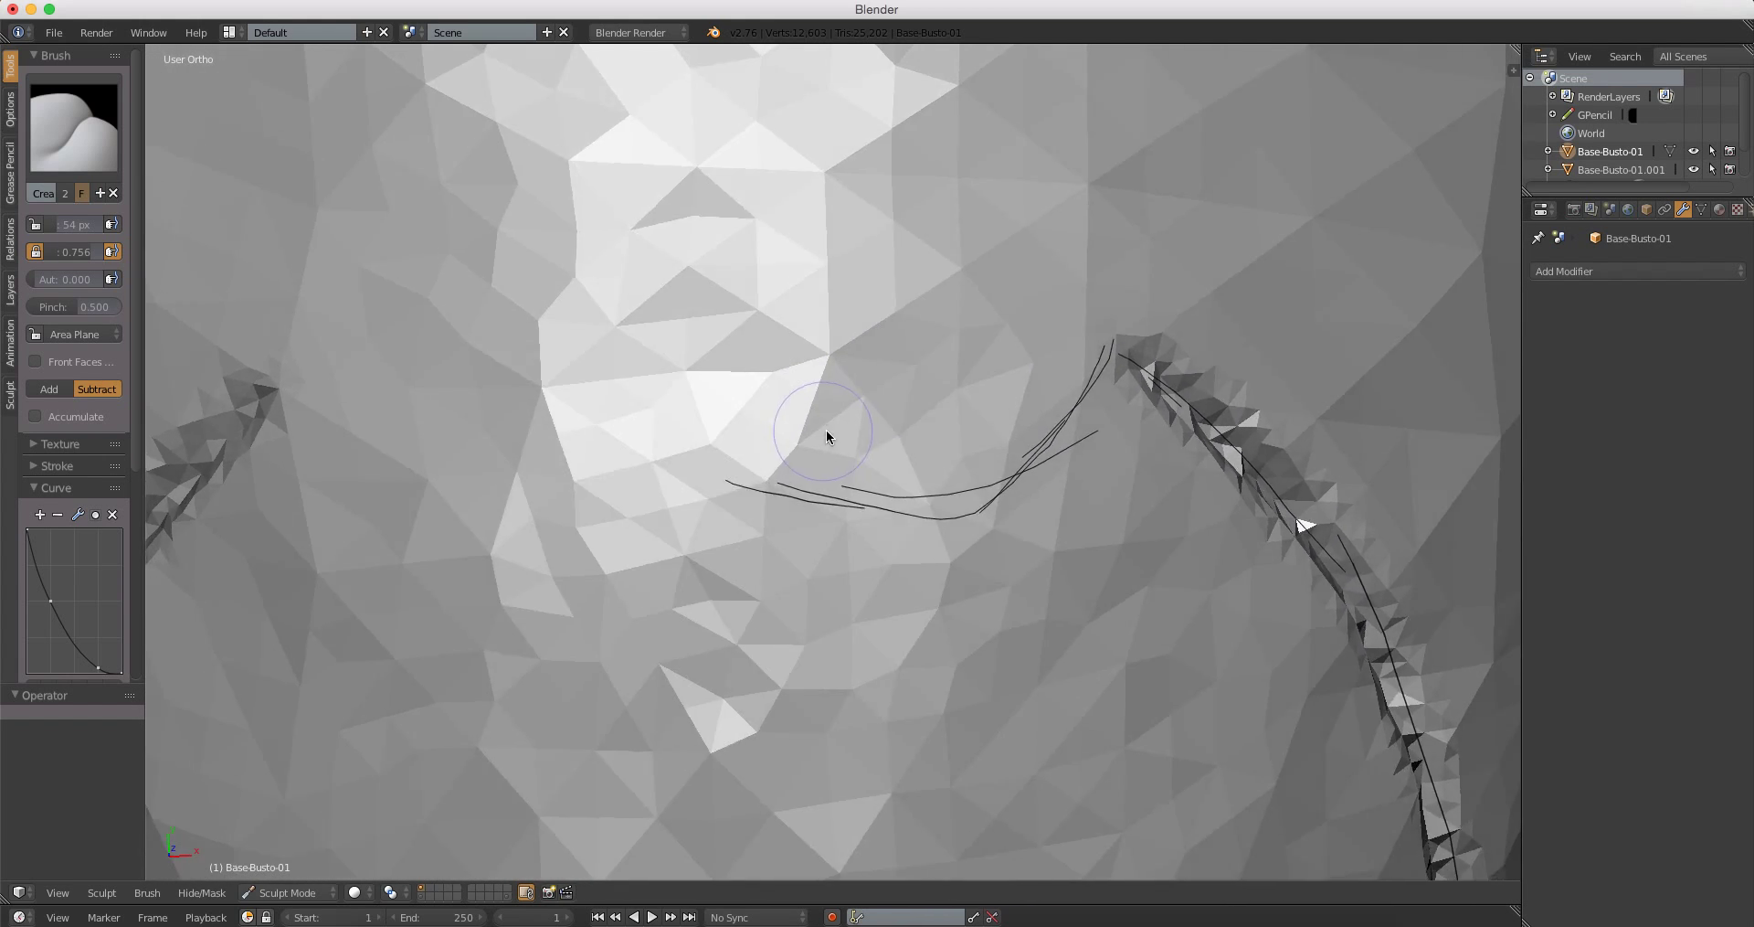
{"action": "scroll", "coordinate": [936, 361], "scroll_direction": "up", "scroll_amount": 2}
Step: Cut the crease across the neck and deepen both sides of the jaw crease
{"action": "mouse_move", "coordinate": [1240, 274]}
{"action": "left_mouse_down"}
{"action": "mouse_move", "coordinate": [1175, 366]}
{"action": "mouse_move", "coordinate": [955, 500]}
{"action": "mouse_move", "coordinate": [696, 512]}
{"action": "left_mouse_up"}
{"action": "middle_click_drag", "start_coordinate": [696, 512], "coordinate": [634, 506]}
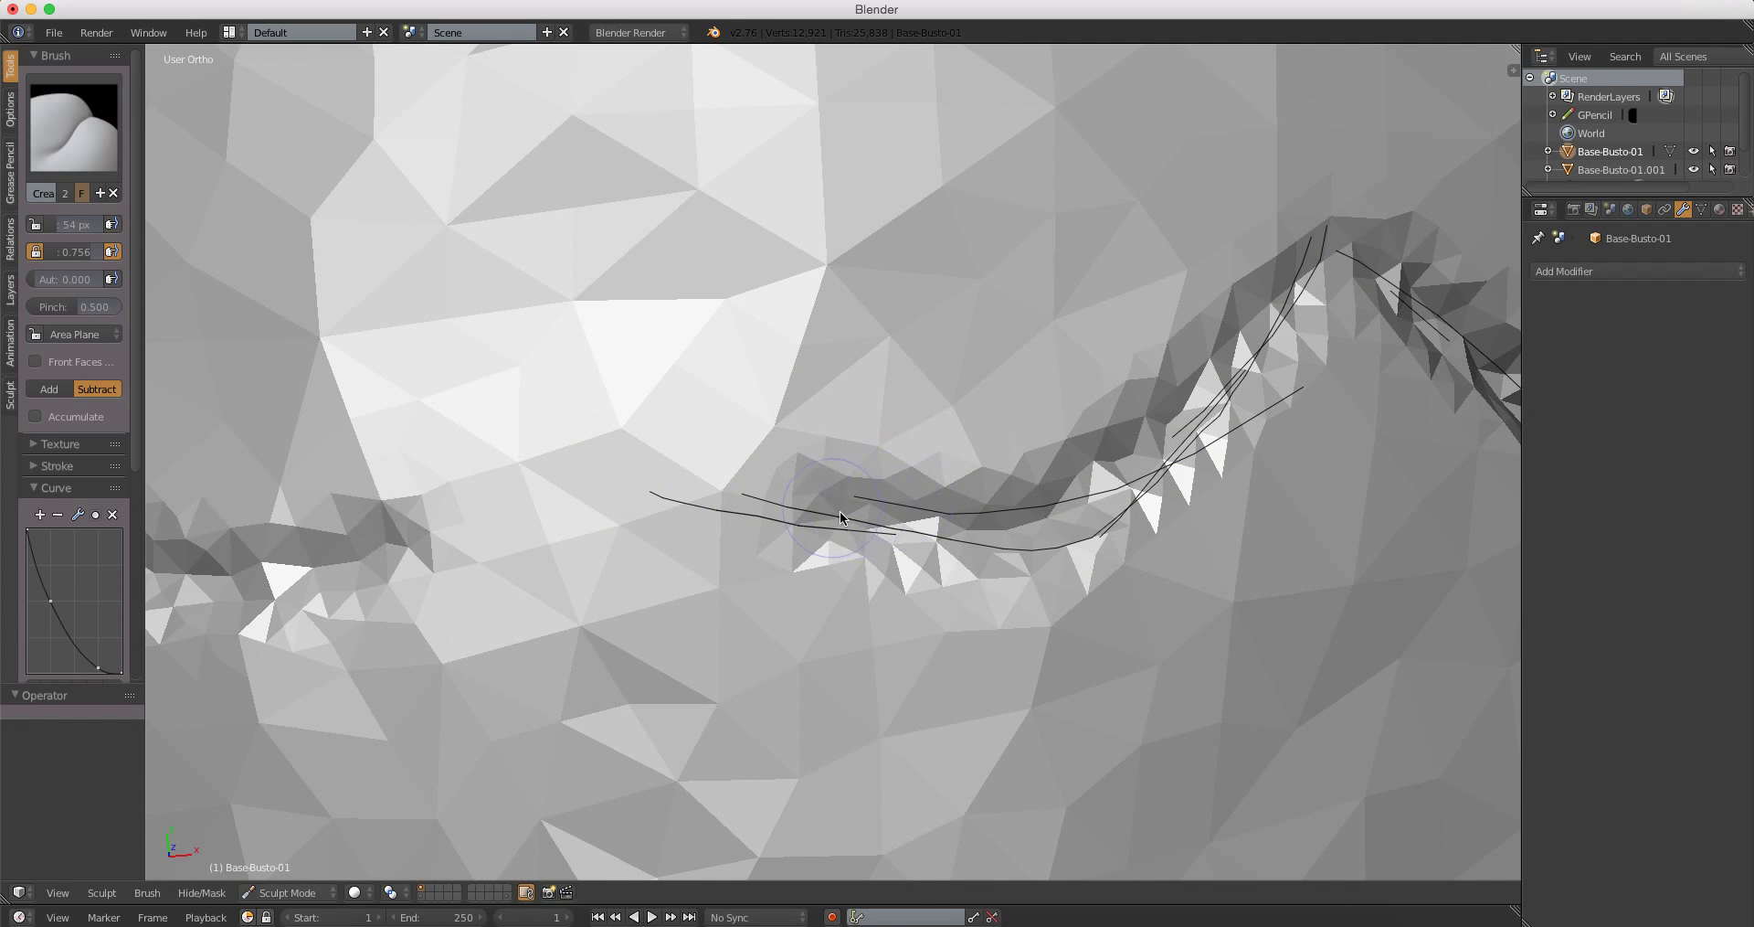
{"action": "left_click_drag", "start_coordinate": [841, 512], "coordinate": [1057, 524]}
{"action": "left_click_drag", "start_coordinate": [1296, 294], "coordinate": [1030, 525]}
{"action": "mouse_move", "coordinate": [1029, 524]}
{"action": "middle_mouse_down"}
{"action": "mouse_move", "coordinate": [1068, 463]}
{"action": "mouse_move", "coordinate": [865, 487]}
{"action": "middle_mouse_up"}
{"action": "mouse_move", "coordinate": [865, 487]}
{"action": "left_mouse_down"}
{"action": "mouse_move", "coordinate": [714, 481]}
{"action": "mouse_move", "coordinate": [810, 474]}
{"action": "left_mouse_up"}
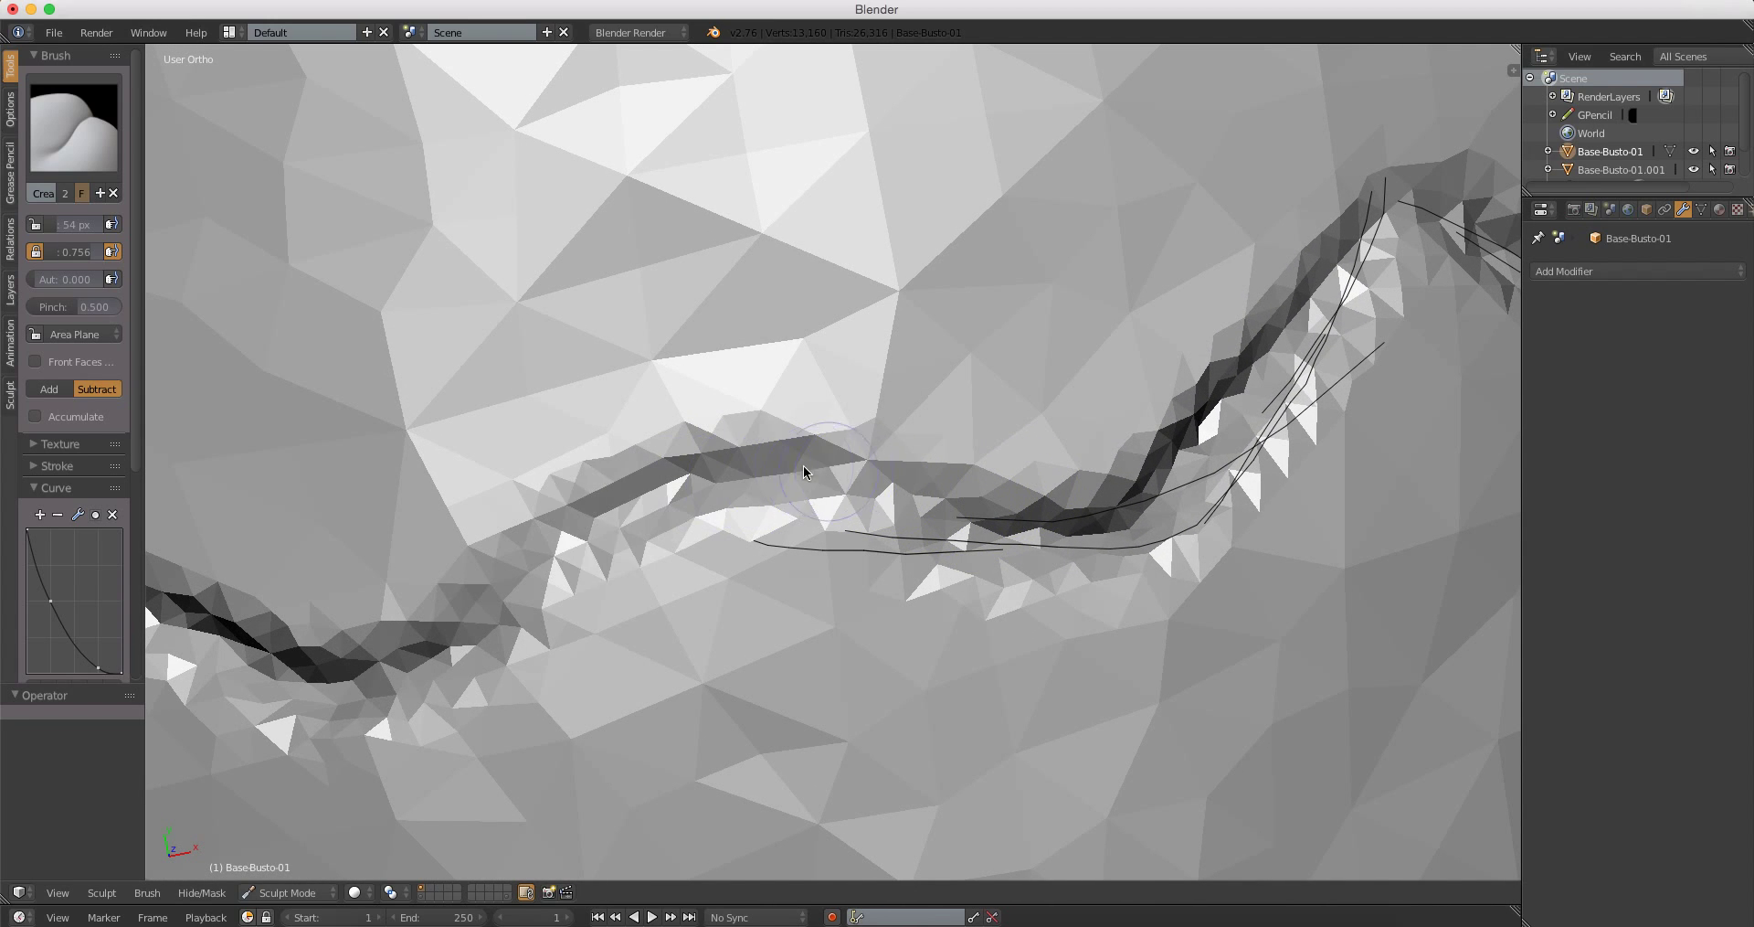
{"action": "mouse_move", "coordinate": [811, 476]}
{"action": "middle_mouse_down"}
{"action": "mouse_move", "coordinate": [846, 445]}
{"action": "mouse_move", "coordinate": [909, 500]}
{"action": "middle_mouse_up"}
{"action": "mouse_move", "coordinate": [902, 493]}
{"action": "left_mouse_down"}
{"action": "mouse_move", "coordinate": [1342, 349]}
{"action": "mouse_move", "coordinate": [1202, 498]}
{"action": "left_mouse_up"}
Step: Deepen the seam at the top of the head, then view it obliquely
{"action": "scroll", "coordinate": [869, 589], "scroll_direction": "down", "scroll_amount": 5}
{"action": "mouse_move", "coordinate": [870, 589]}
{"action": "middle_mouse_down"}
{"action": "mouse_move", "coordinate": [950, 621]}
{"action": "mouse_move", "coordinate": [767, 467]}
{"action": "mouse_move", "coordinate": [844, 344]}
{"action": "mouse_move", "coordinate": [845, 390]}
{"action": "mouse_move", "coordinate": [799, 376]}
{"action": "mouse_move", "coordinate": [870, 336]}
{"action": "mouse_move", "coordinate": [677, 312]}
{"action": "mouse_move", "coordinate": [837, 358]}
{"action": "middle_mouse_up"}
{"action": "scroll", "coordinate": [846, 390], "scroll_direction": "up", "scroll_amount": 3}
{"action": "scroll", "coordinate": [677, 312], "scroll_direction": "up", "scroll_amount": 2}
{"action": "scroll", "coordinate": [838, 358], "scroll_direction": "up", "scroll_amount": 2}
{"action": "scroll", "coordinate": [812, 274], "scroll_direction": "up", "scroll_amount": 2}
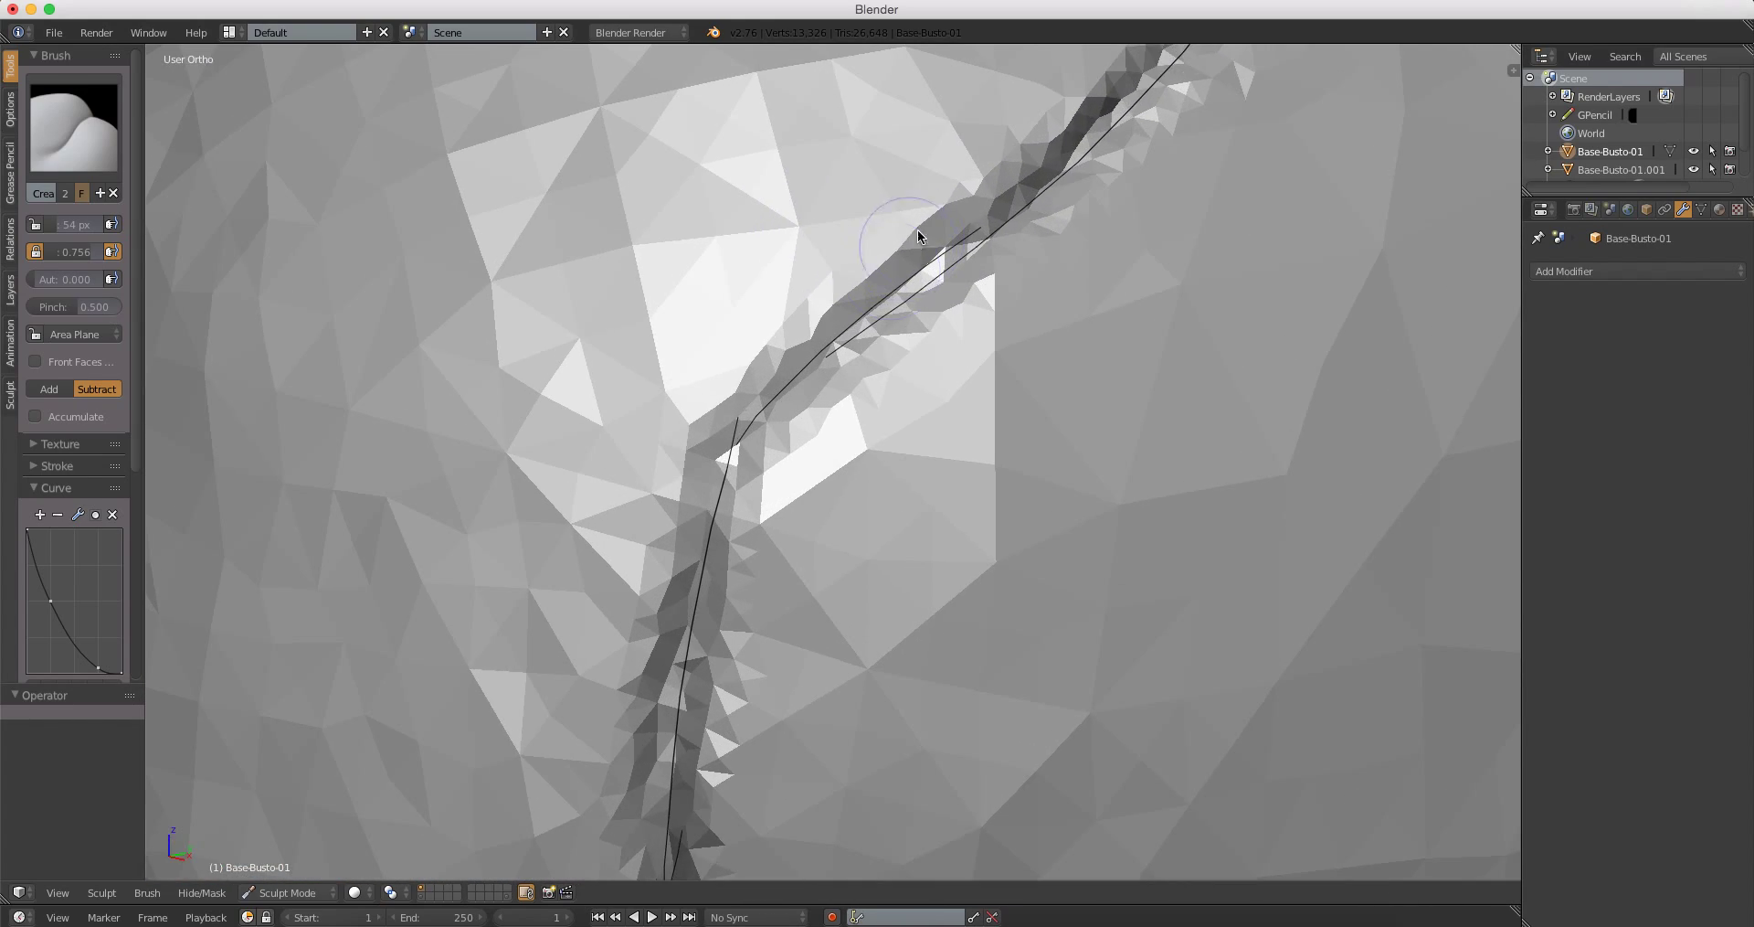
{"action": "scroll", "coordinate": [918, 229], "scroll_direction": "up", "scroll_amount": 1}
{"action": "scroll", "coordinate": [921, 248], "scroll_direction": "up", "scroll_amount": 1}
{"action": "mouse_move", "coordinate": [895, 235]}
{"action": "left_mouse_down"}
{"action": "mouse_move", "coordinate": [658, 462]}
{"action": "mouse_move", "coordinate": [804, 369]}
{"action": "left_mouse_up"}
{"action": "scroll", "coordinate": [820, 631], "scroll_direction": "down", "scroll_amount": 5}
{"action": "scroll", "coordinate": [822, 631], "scroll_direction": "down", "scroll_amount": 3}
{"action": "mouse_move", "coordinate": [821, 632]}
{"action": "middle_mouse_down"}
{"action": "mouse_move", "coordinate": [961, 487]}
{"action": "mouse_move", "coordinate": [870, 464]}
{"action": "middle_mouse_up"}
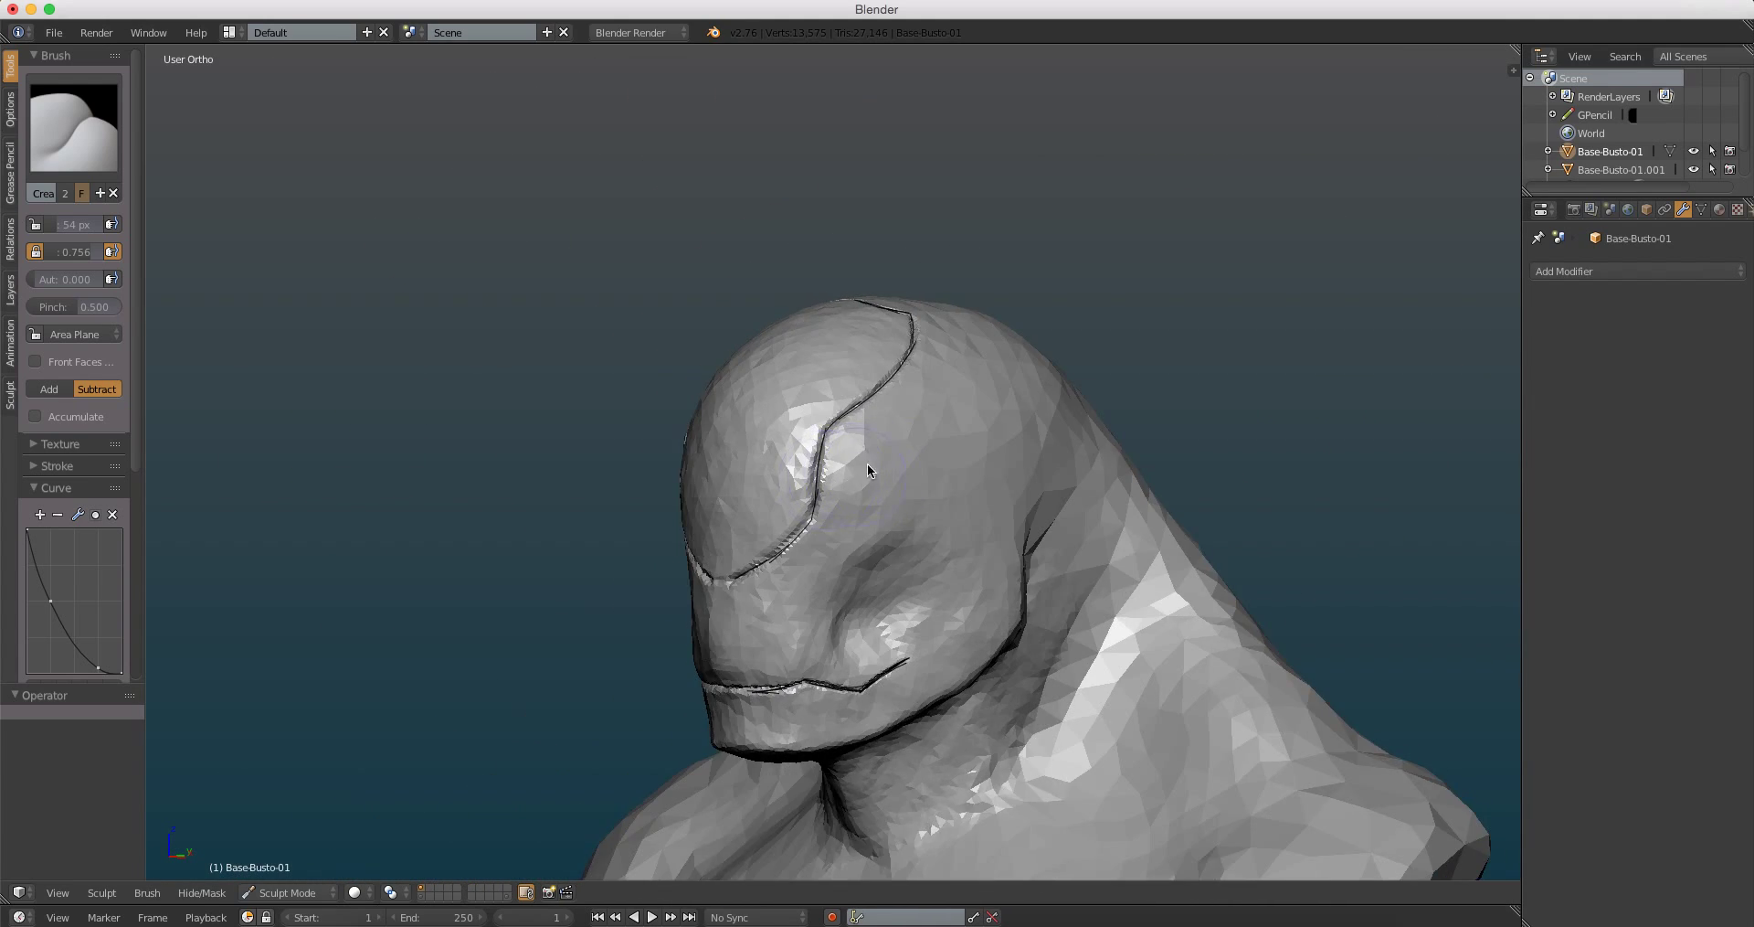
{"action": "scroll", "coordinate": [870, 465], "scroll_direction": "up", "scroll_amount": 3}
Step: Set the Clay brush radius to 168 px and add clay to the forehead
{"action": "scroll", "coordinate": [912, 372], "scroll_direction": "up", "scroll_amount": 2}
{"action": "key", "text": "c"}
{"action": "left_click", "coordinate": [975, 444]}
{"action": "scroll", "coordinate": [897, 392], "scroll_direction": "up", "scroll_amount": 2}
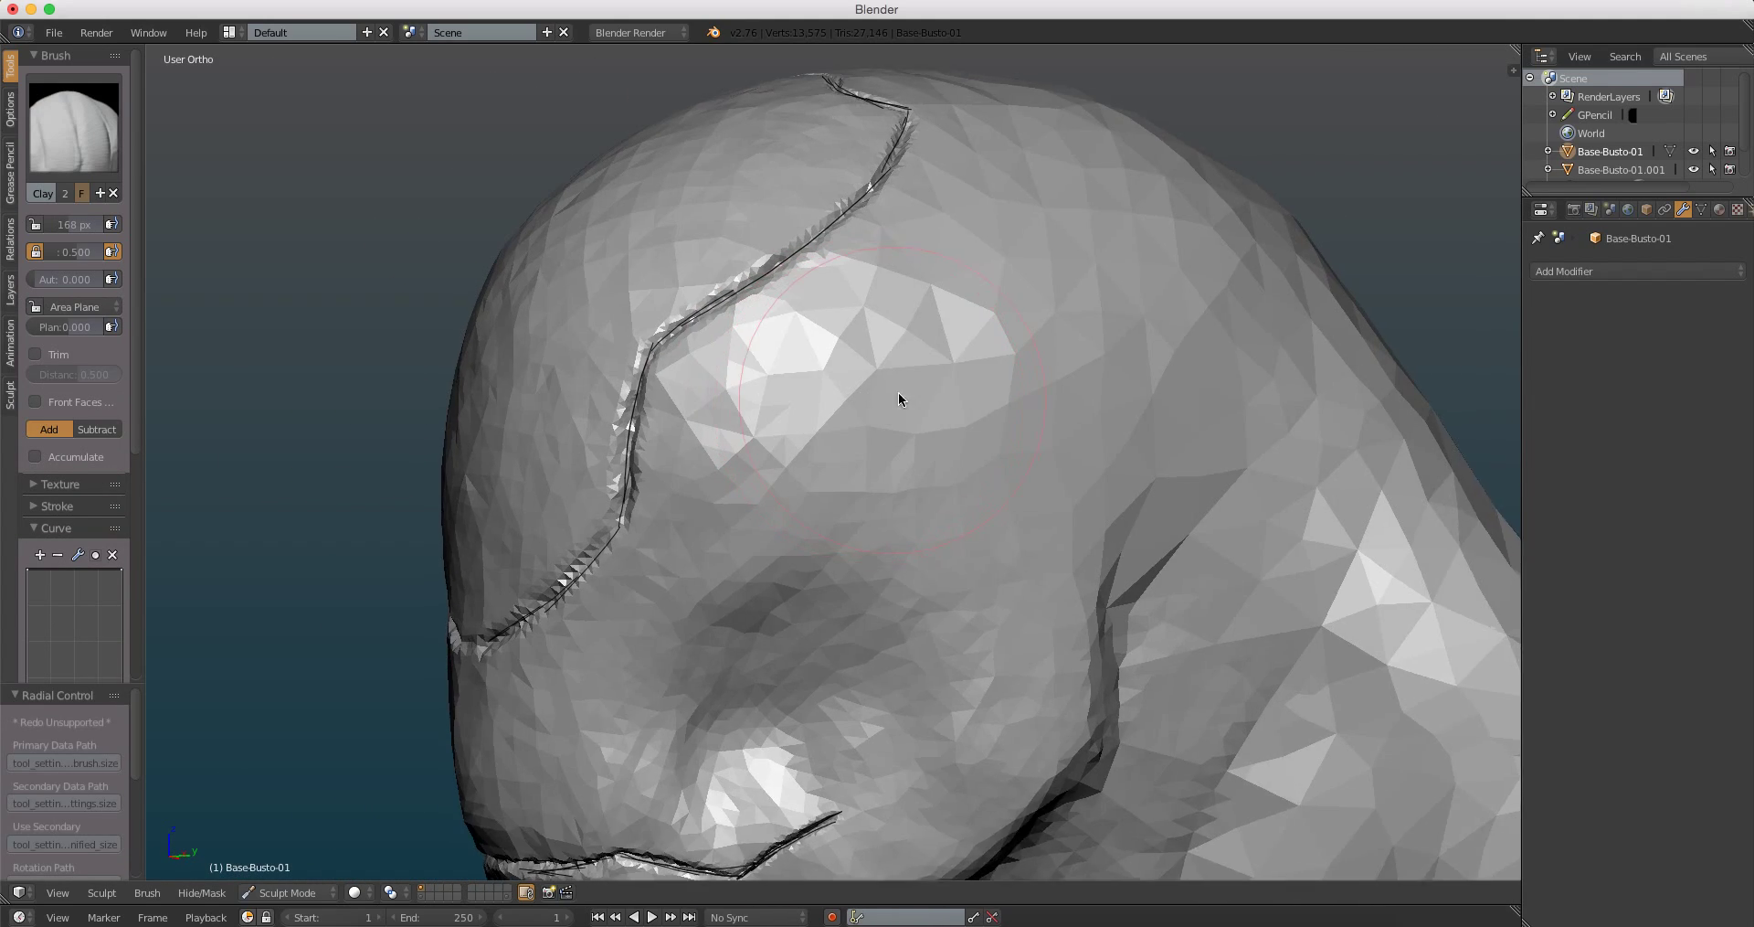
{"action": "scroll", "coordinate": [964, 317], "scroll_direction": "up", "scroll_amount": 2}
{"action": "middle_click_drag", "start_coordinate": [943, 371], "coordinate": [936, 297], "text": "shift"}
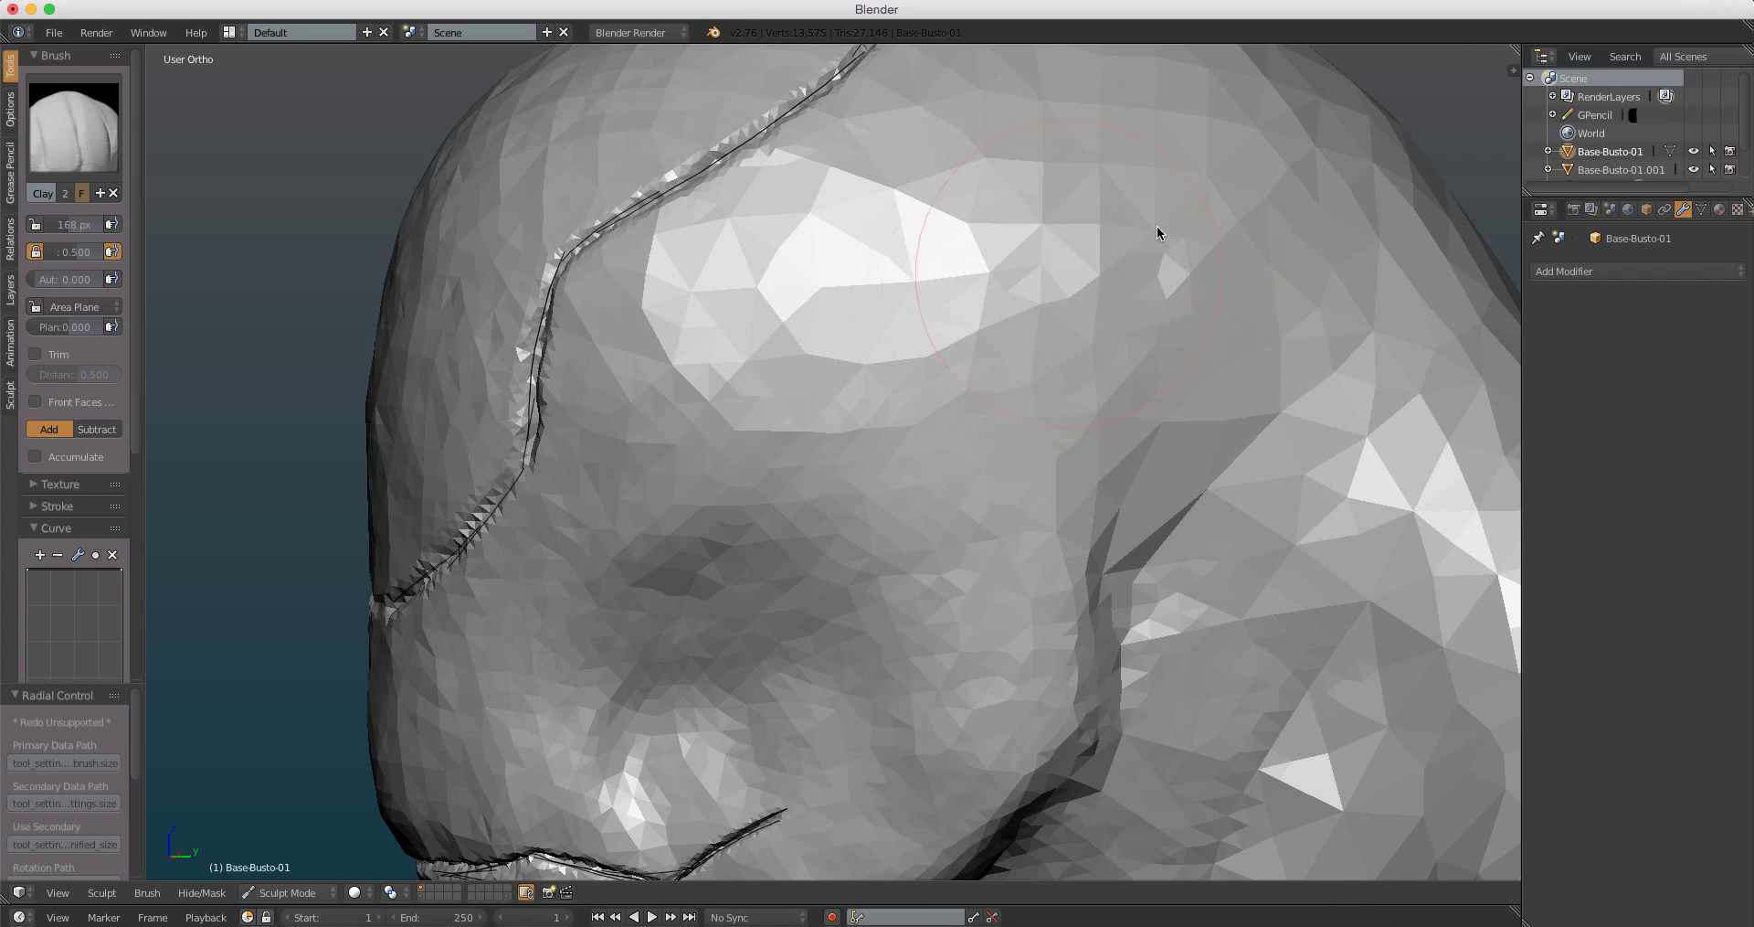
Step: Build up clay across the head, brow and cheek
{"action": "left_click_drag", "start_coordinate": [1157, 226], "coordinate": [1307, 491]}
{"action": "middle_click_drag", "start_coordinate": [1306, 490], "coordinate": [1097, 356], "text": "shift"}
{"action": "left_click_drag", "start_coordinate": [1202, 263], "coordinate": [1251, 523]}
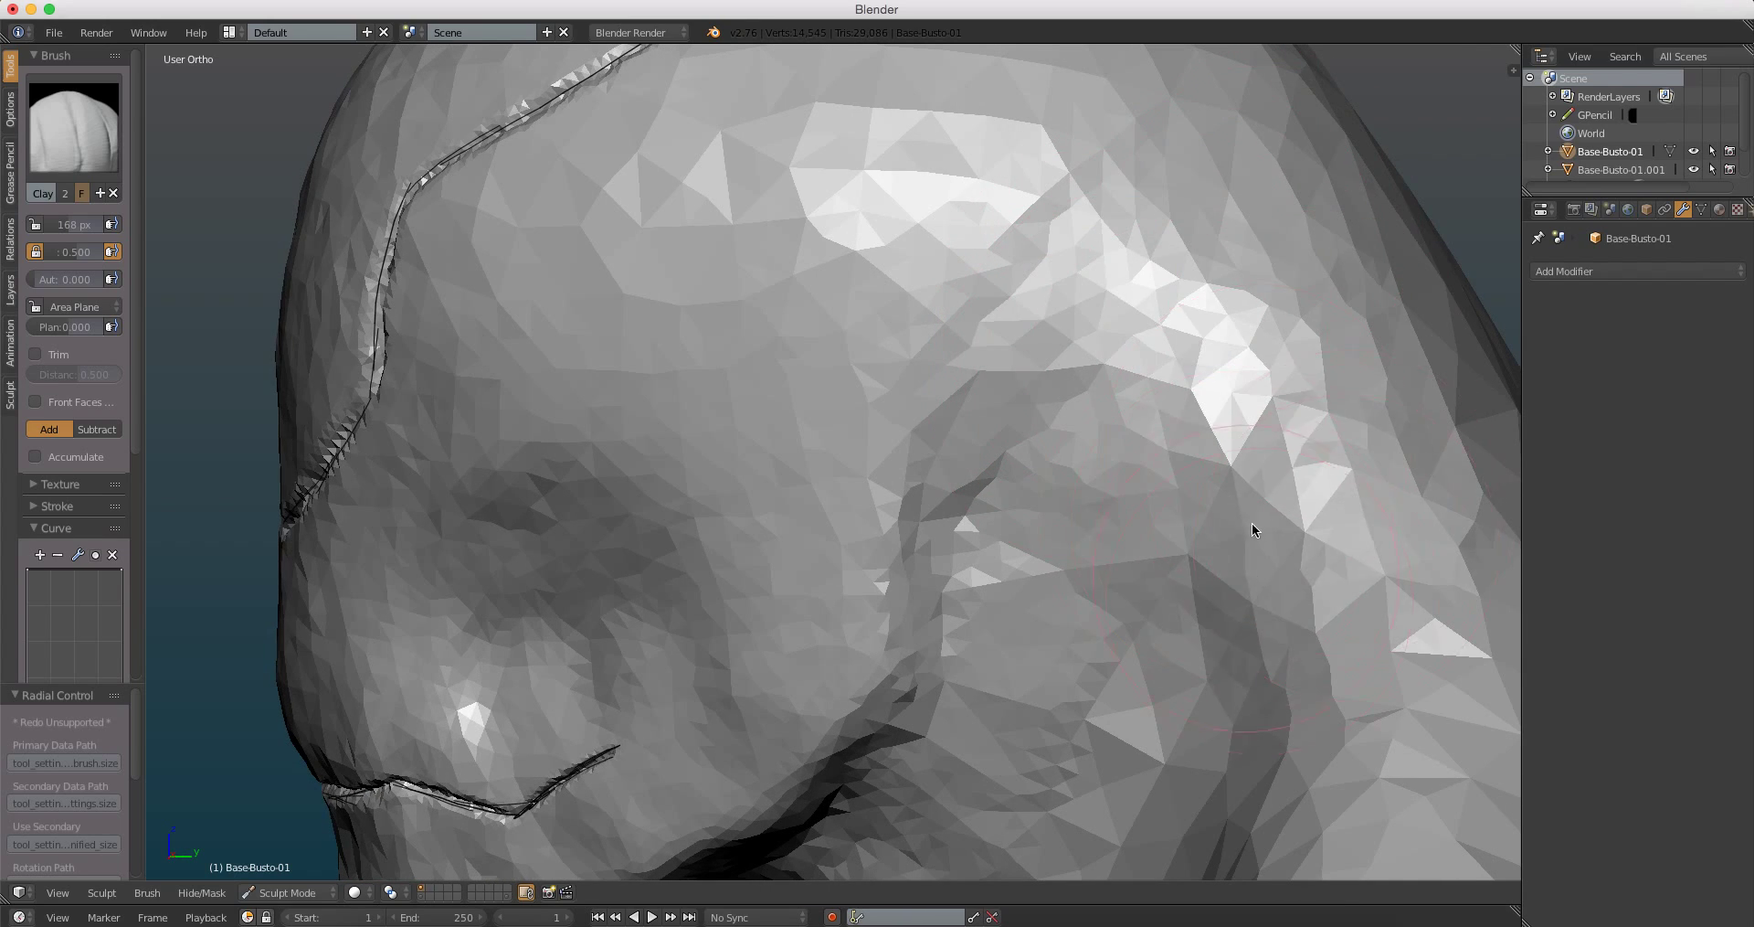
{"action": "mouse_move", "coordinate": [1251, 523]}
{"action": "middle_mouse_down"}
{"action": "mouse_move", "coordinate": [1108, 322]}
{"action": "mouse_move", "coordinate": [1095, 363]}
{"action": "middle_mouse_up"}
{"action": "left_click_drag", "start_coordinate": [1093, 364], "coordinate": [1062, 520]}
Step: Add clay along the neck and jaw from several side angles
{"action": "mouse_move", "coordinate": [1062, 520]}
{"action": "middle_mouse_down"}
{"action": "mouse_move", "coordinate": [1006, 339]}
{"action": "mouse_move", "coordinate": [1040, 345]}
{"action": "mouse_move", "coordinate": [1063, 539]}
{"action": "mouse_move", "coordinate": [1019, 223]}
{"action": "mouse_move", "coordinate": [992, 427]}
{"action": "middle_mouse_up"}
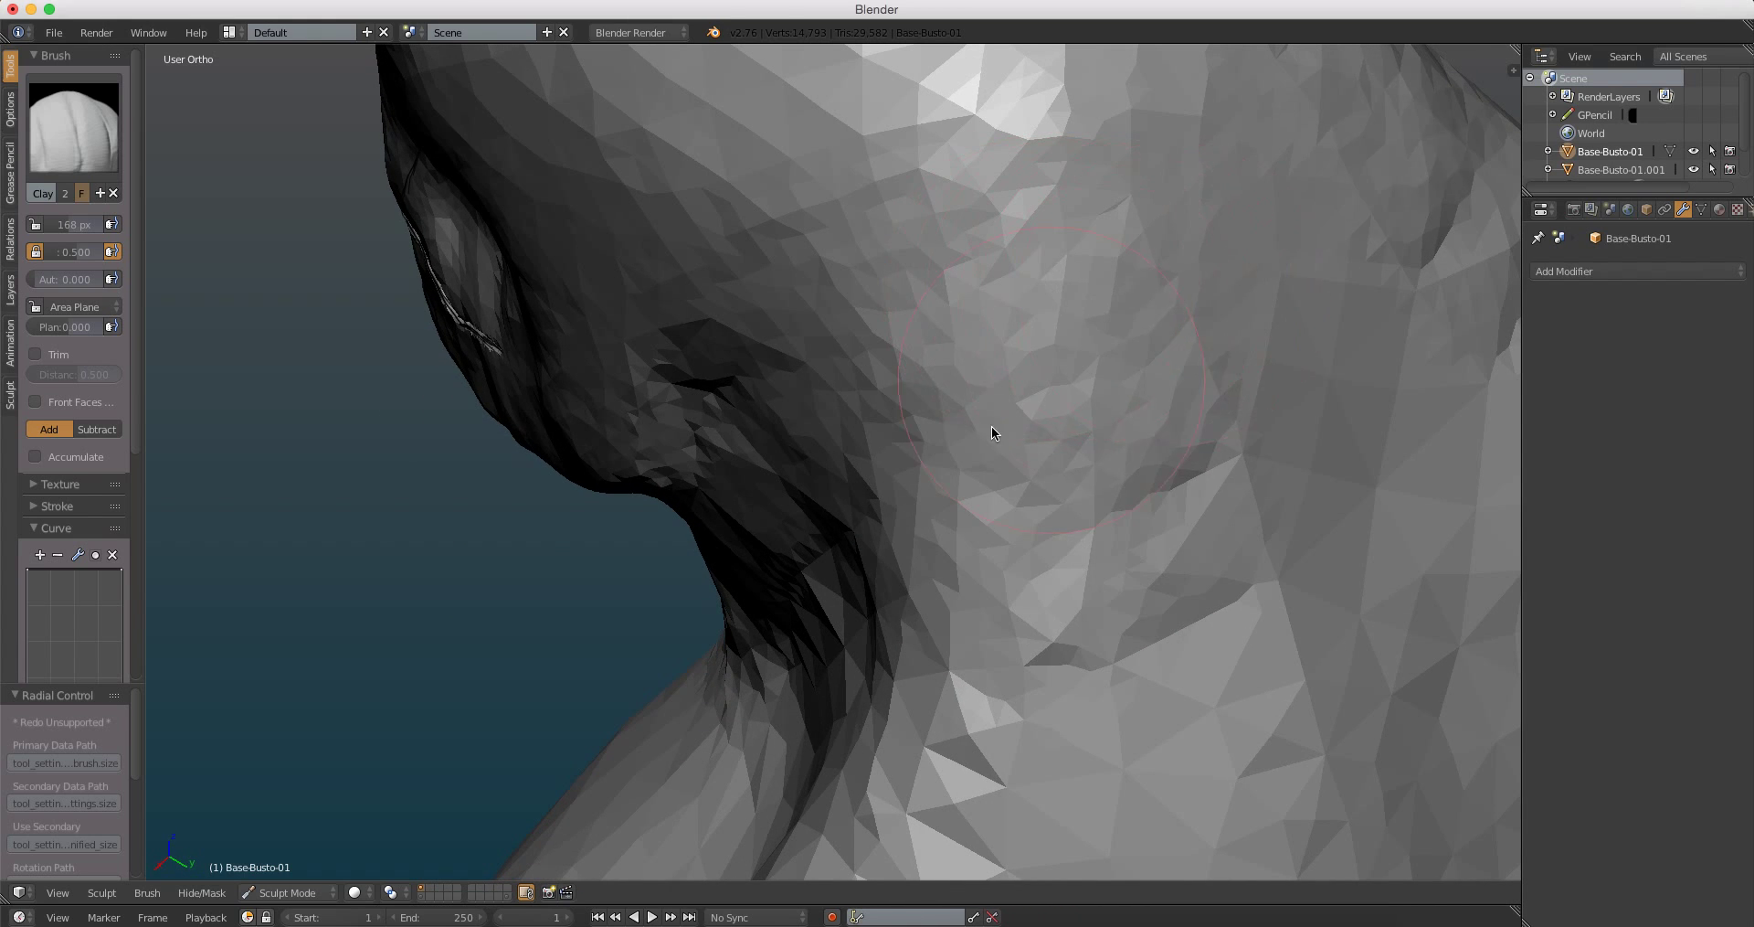
{"action": "left_click_drag", "start_coordinate": [991, 426], "coordinate": [1034, 534]}
{"action": "middle_click_drag", "start_coordinate": [1034, 533], "coordinate": [1191, 150]}
{"action": "left_click_drag", "start_coordinate": [1191, 149], "coordinate": [1082, 479]}
{"action": "mouse_move", "coordinate": [1081, 479]}
{"action": "middle_mouse_down"}
{"action": "mouse_move", "coordinate": [1188, 512]}
{"action": "mouse_move", "coordinate": [1080, 363]}
{"action": "middle_mouse_up"}
{"action": "mouse_move", "coordinate": [925, 169]}
{"action": "left_mouse_down"}
{"action": "mouse_move", "coordinate": [1147, 379]}
{"action": "mouse_move", "coordinate": [1074, 481]}
{"action": "left_mouse_up"}
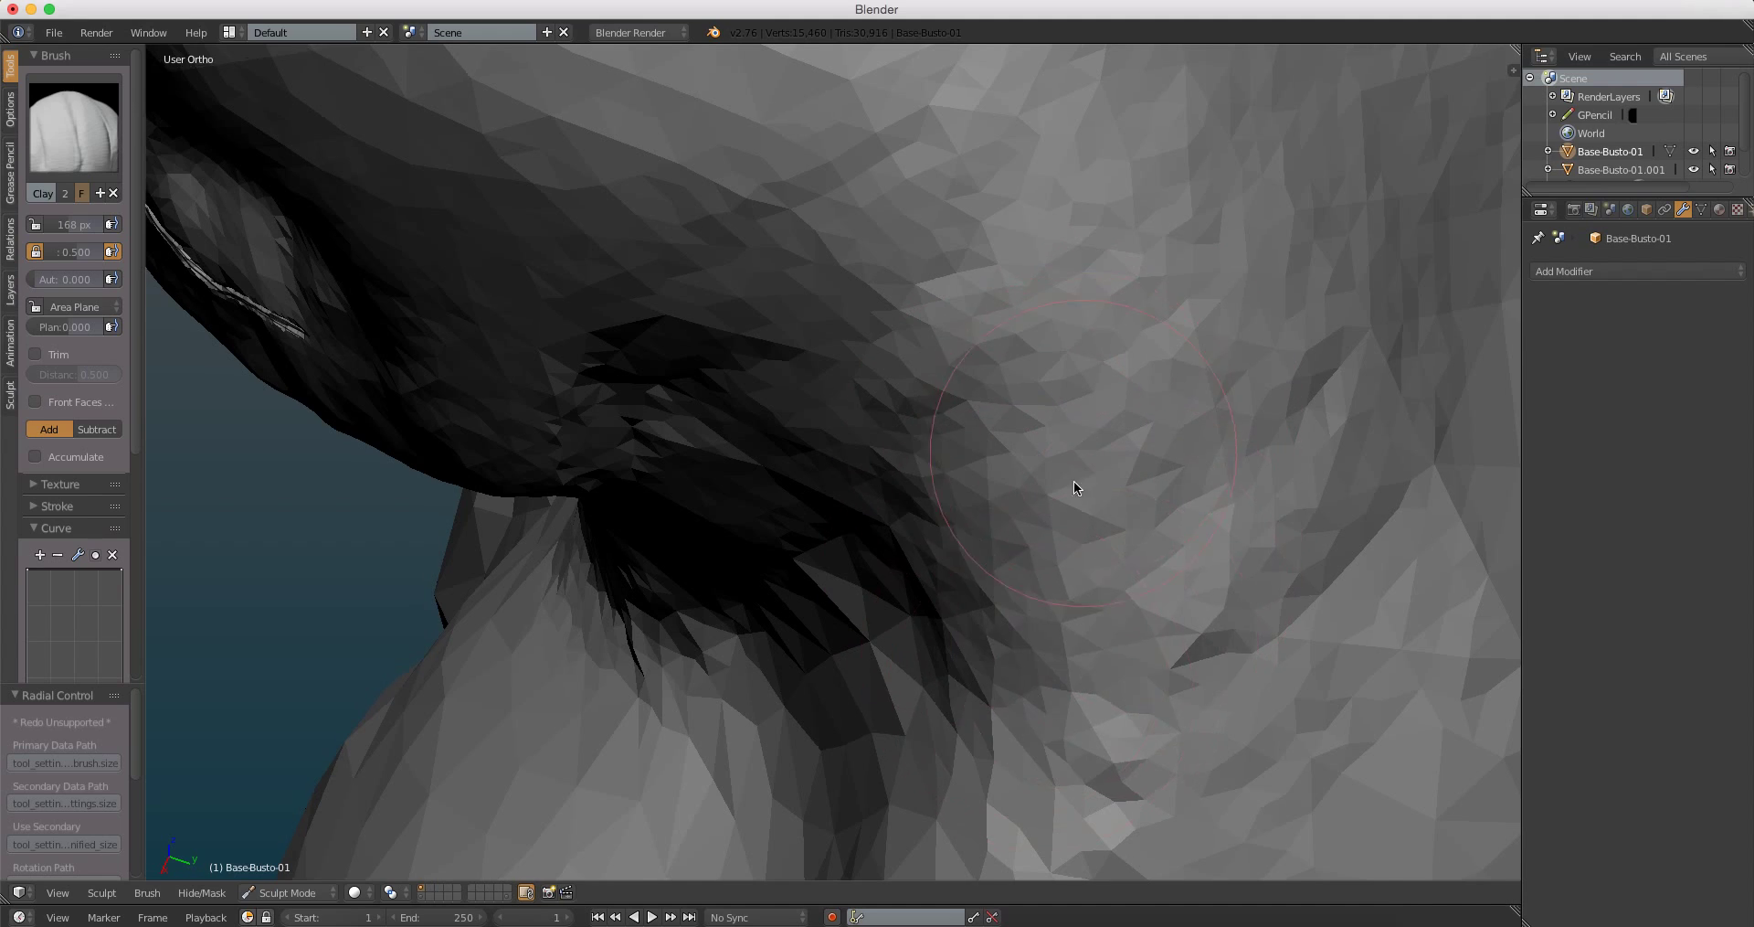
{"action": "middle_click_drag", "start_coordinate": [1074, 481], "coordinate": [1065, 434]}
{"action": "left_click_drag", "start_coordinate": [972, 291], "coordinate": [1050, 621]}
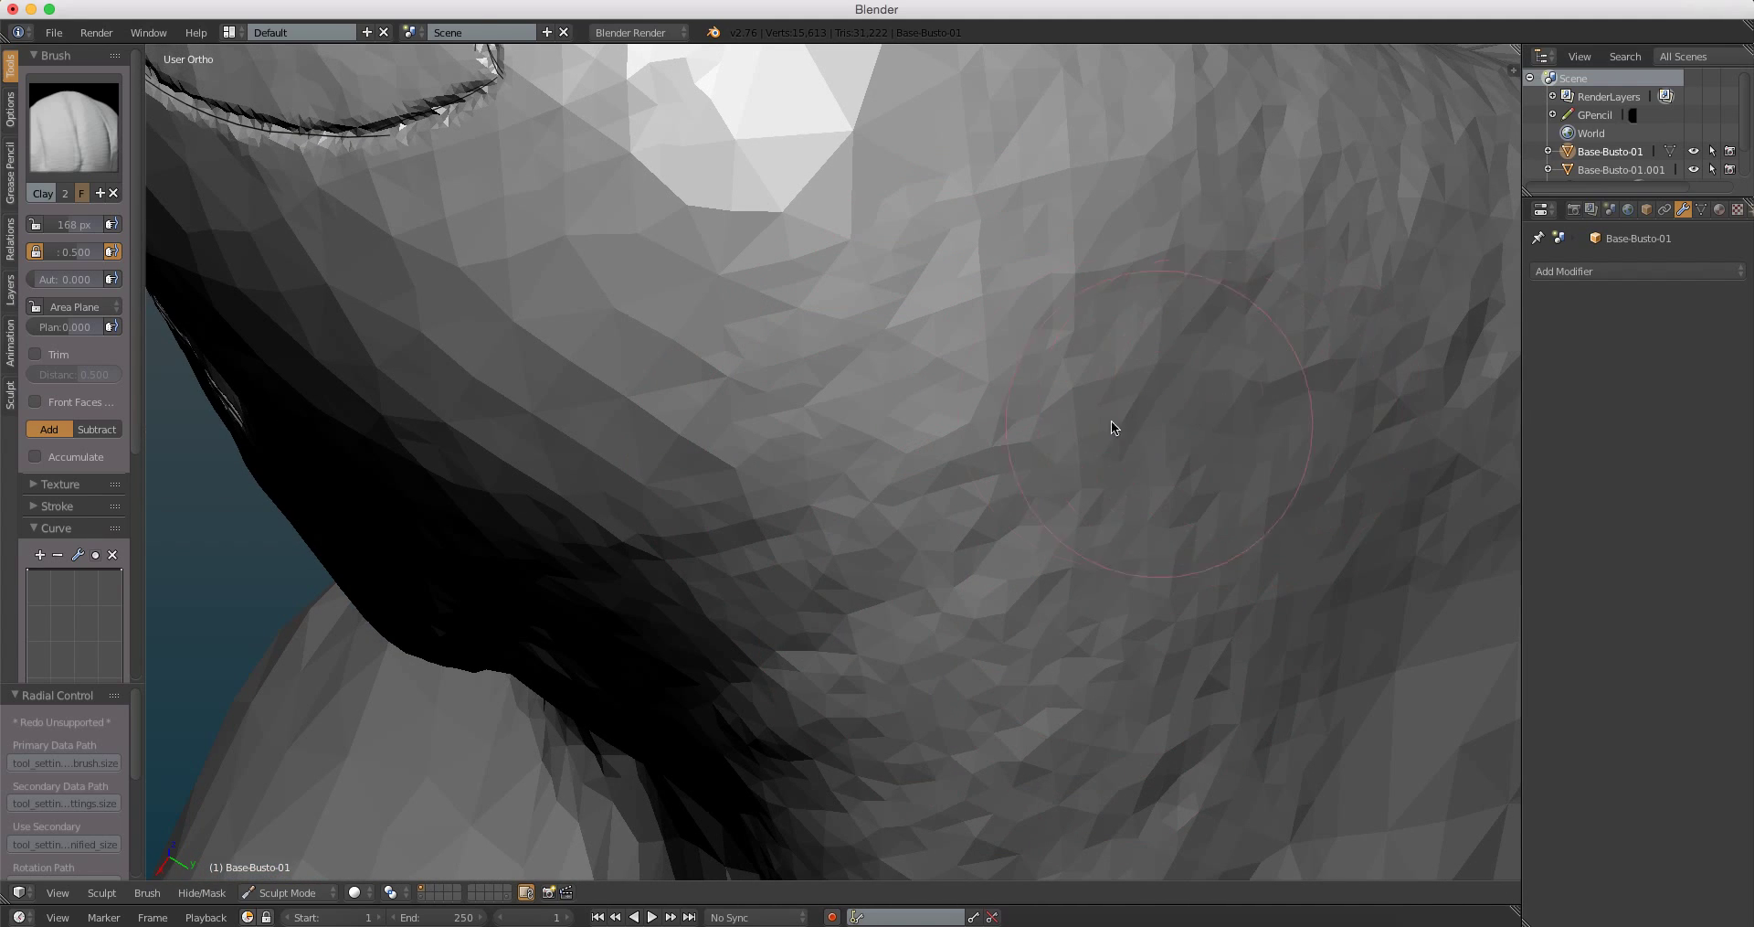
Step: Add more clay to the surface and bring the crease into view
{"action": "middle_click_drag", "start_coordinate": [877, 176], "coordinate": [901, 234]}
{"action": "left_click_drag", "start_coordinate": [901, 240], "coordinate": [680, 326]}
{"action": "mouse_move", "coordinate": [681, 325]}
{"action": "middle_mouse_down"}
{"action": "mouse_move", "coordinate": [807, 324]}
{"action": "mouse_move", "coordinate": [736, 266]}
{"action": "mouse_move", "coordinate": [841, 316]}
{"action": "middle_mouse_up"}
{"action": "mouse_move", "coordinate": [839, 316]}
{"action": "left_mouse_down"}
{"action": "mouse_move", "coordinate": [745, 297]}
{"action": "mouse_move", "coordinate": [959, 426]}
{"action": "mouse_move", "coordinate": [693, 397]}
{"action": "mouse_move", "coordinate": [998, 487]}
{"action": "mouse_move", "coordinate": [803, 435]}
{"action": "mouse_move", "coordinate": [1082, 356]}
{"action": "mouse_move", "coordinate": [832, 375]}
{"action": "left_mouse_up"}
{"action": "mouse_move", "coordinate": [832, 369]}
{"action": "middle_mouse_down"}
{"action": "mouse_move", "coordinate": [871, 495]}
{"action": "mouse_move", "coordinate": [925, 335]}
{"action": "mouse_move", "coordinate": [905, 291]}
{"action": "middle_mouse_up"}
{"action": "left_click_drag", "start_coordinate": [861, 368], "coordinate": [1100, 528]}
{"action": "mouse_move", "coordinate": [1101, 528]}
{"action": "middle_mouse_down"}
{"action": "mouse_move", "coordinate": [1005, 504]}
{"action": "mouse_move", "coordinate": [1032, 435]}
{"action": "mouse_move", "coordinate": [923, 477]}
{"action": "middle_mouse_up"}
{"action": "left_click_drag", "start_coordinate": [923, 472], "coordinate": [860, 480]}
Step: Build up clay beside and around the crease, reshaping the surface
{"action": "mouse_move", "coordinate": [859, 481]}
{"action": "middle_mouse_down"}
{"action": "mouse_move", "coordinate": [622, 525]}
{"action": "mouse_move", "coordinate": [874, 381]}
{"action": "mouse_move", "coordinate": [843, 352]}
{"action": "mouse_move", "coordinate": [840, 271]}
{"action": "middle_mouse_up"}
{"action": "mouse_move", "coordinate": [841, 271]}
{"action": "left_mouse_down"}
{"action": "mouse_move", "coordinate": [806, 244]}
{"action": "mouse_move", "coordinate": [1091, 328]}
{"action": "mouse_move", "coordinate": [917, 436]}
{"action": "left_mouse_up"}
{"action": "middle_click_drag", "start_coordinate": [916, 443], "coordinate": [903, 291]}
{"action": "mouse_move", "coordinate": [902, 291]}
{"action": "left_mouse_down"}
{"action": "mouse_move", "coordinate": [594, 280]}
{"action": "mouse_move", "coordinate": [812, 511]}
{"action": "left_mouse_up"}
{"action": "middle_click_drag", "start_coordinate": [814, 511], "coordinate": [849, 599]}
{"action": "mouse_move", "coordinate": [849, 599]}
{"action": "left_mouse_down"}
{"action": "mouse_move", "coordinate": [677, 291]}
{"action": "mouse_move", "coordinate": [783, 257]}
{"action": "mouse_move", "coordinate": [1103, 464]}
{"action": "left_mouse_up"}
{"action": "mouse_move", "coordinate": [1103, 465]}
{"action": "middle_mouse_down"}
{"action": "mouse_move", "coordinate": [1027, 571]}
{"action": "mouse_move", "coordinate": [830, 490]}
{"action": "mouse_move", "coordinate": [835, 196]}
{"action": "mouse_move", "coordinate": [799, 407]}
{"action": "mouse_move", "coordinate": [867, 228]}
{"action": "middle_mouse_up"}
{"action": "scroll", "coordinate": [866, 230], "scroll_direction": "down", "scroll_amount": 5}
{"action": "middle_click_drag", "start_coordinate": [778, 423], "coordinate": [846, 251]}
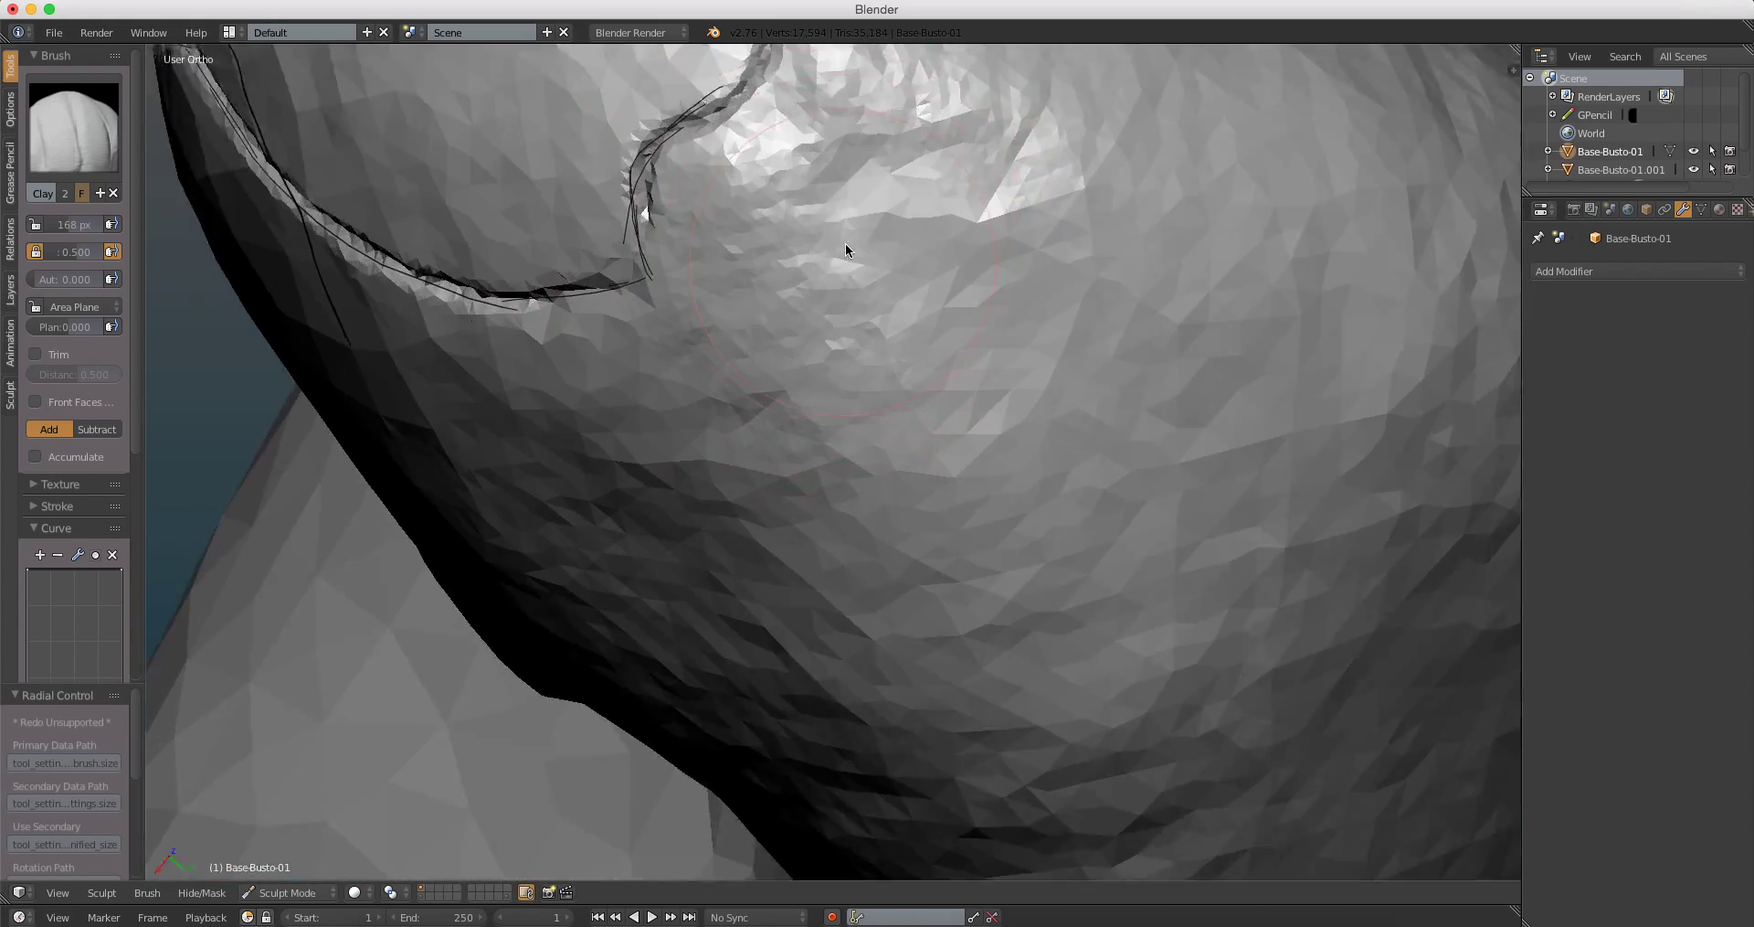
{"action": "scroll", "coordinate": [846, 251], "scroll_direction": "up", "scroll_amount": 2}
{"action": "scroll", "coordinate": [819, 215], "scroll_direction": "up", "scroll_amount": 3}
Step: Resculpt near the crease with more clay, then check the whole head
{"action": "mouse_move", "coordinate": [887, 319]}
{"action": "left_mouse_down"}
{"action": "mouse_move", "coordinate": [686, 534]}
{"action": "mouse_move", "coordinate": [835, 648]}
{"action": "left_mouse_up"}
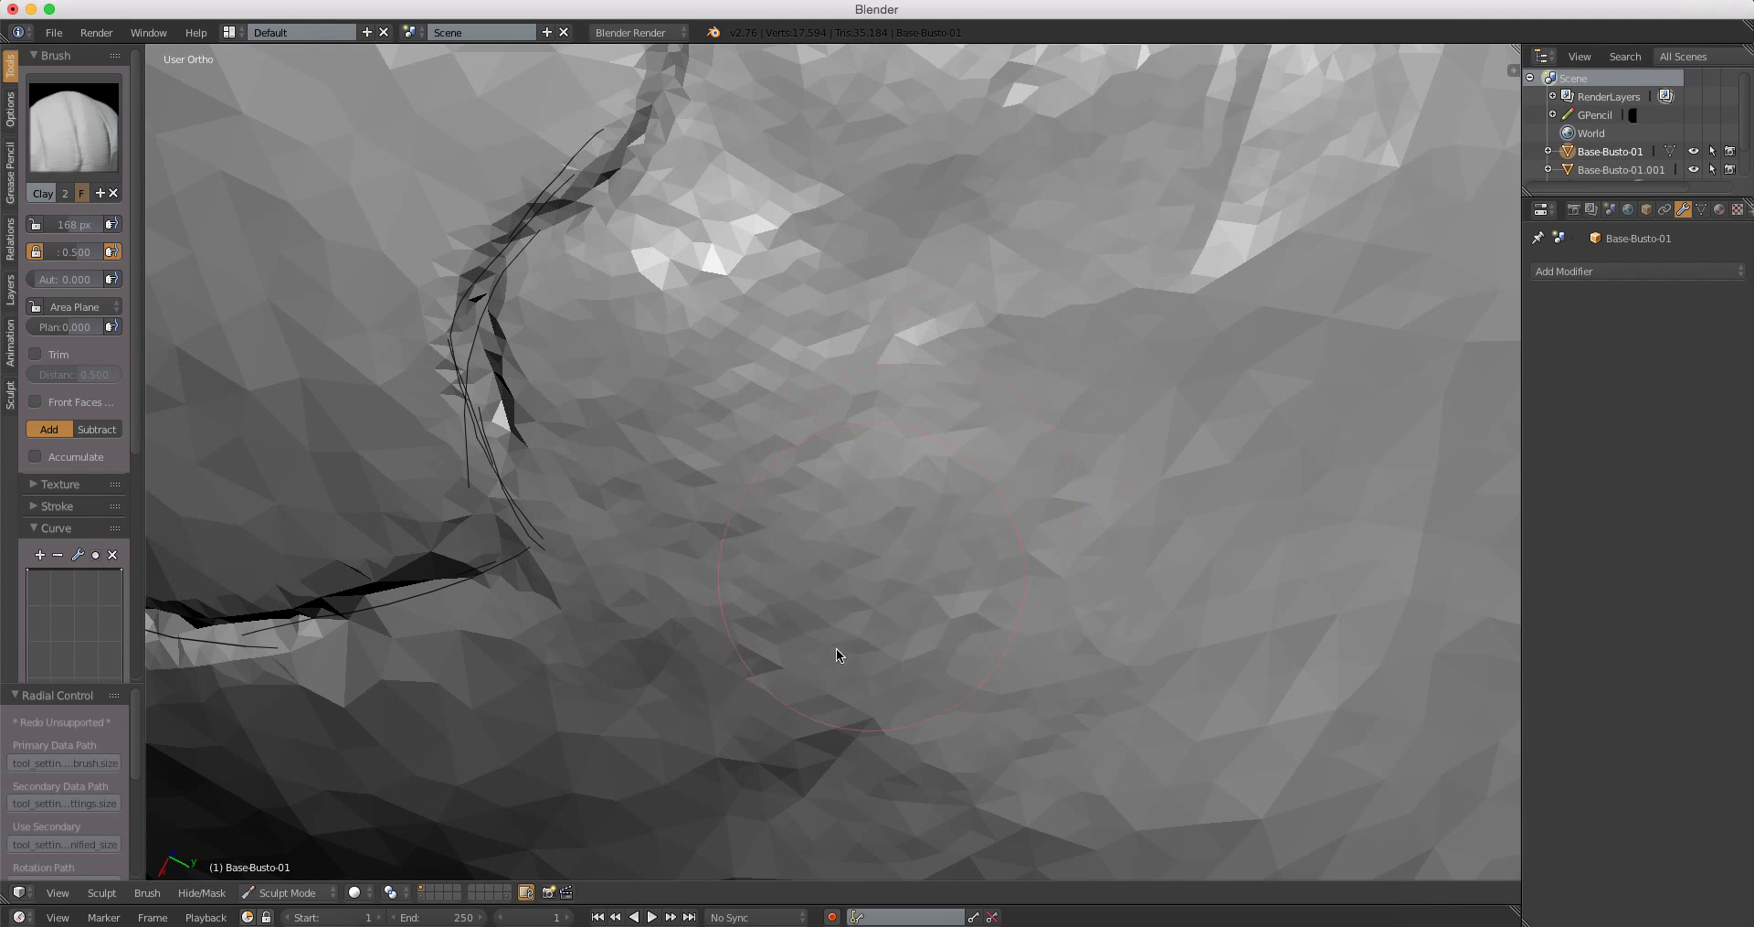
{"action": "middle_click_drag", "start_coordinate": [834, 648], "coordinate": [1057, 294]}
{"action": "left_click_drag", "start_coordinate": [1172, 518], "coordinate": [1018, 472]}
{"action": "middle_click_drag", "start_coordinate": [1019, 473], "coordinate": [935, 333]}
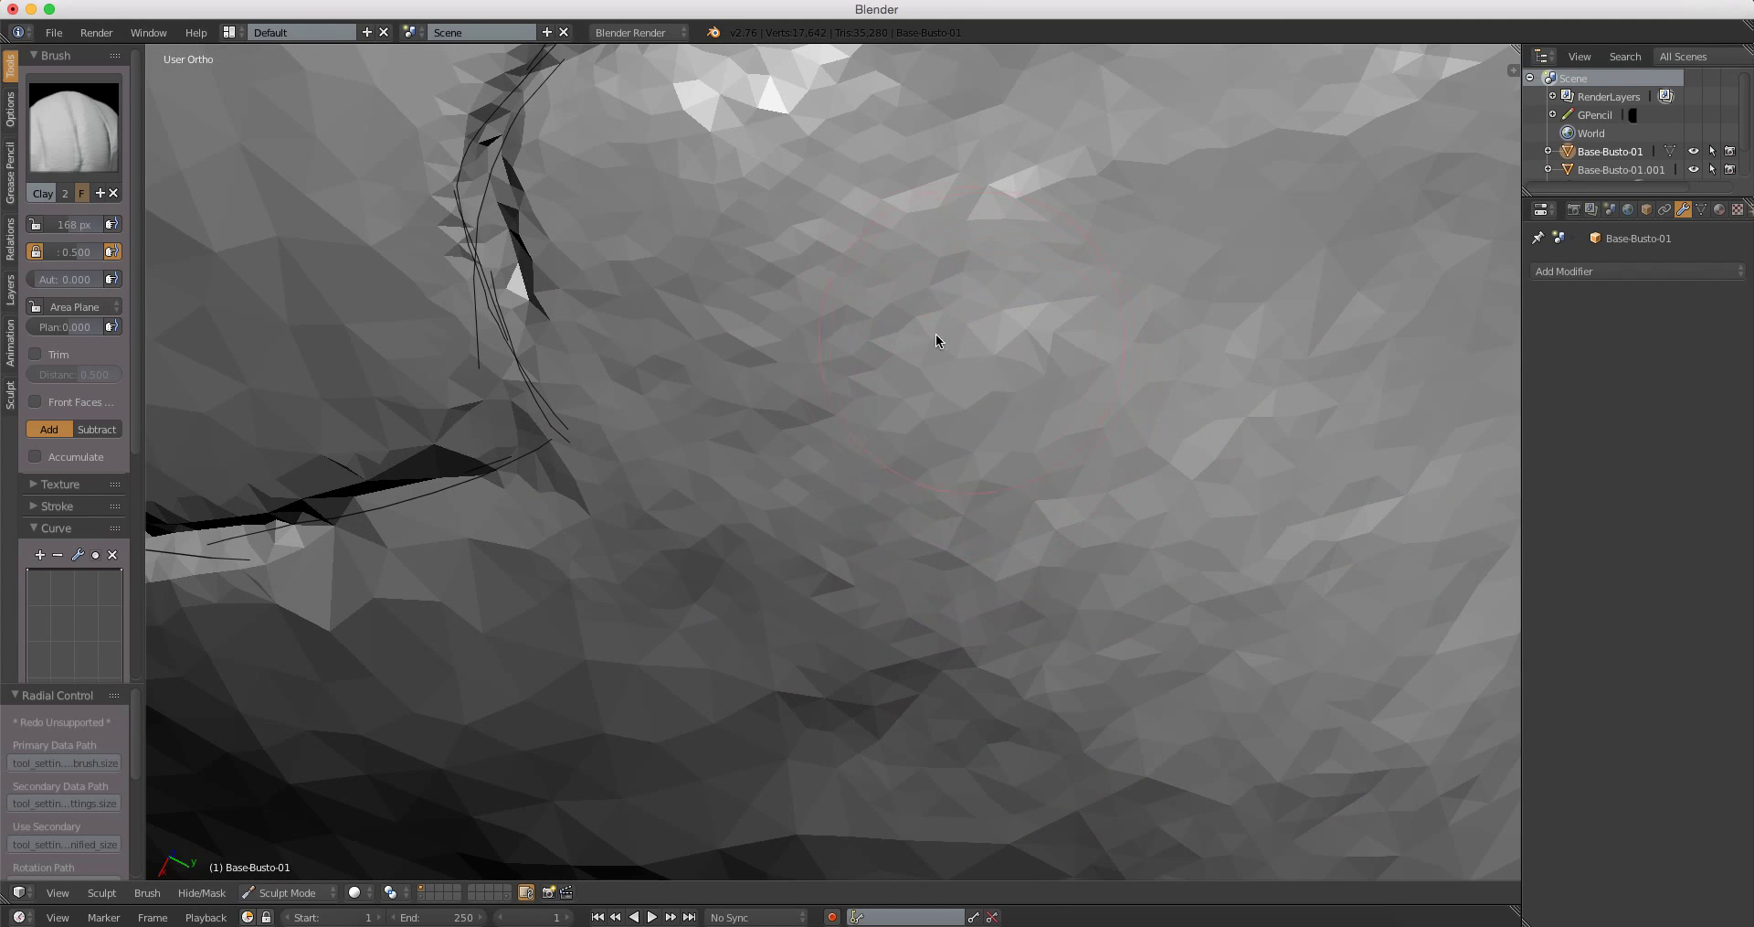
{"action": "mouse_move", "coordinate": [937, 332]}
{"action": "left_mouse_down"}
{"action": "mouse_move", "coordinate": [715, 174]}
{"action": "mouse_move", "coordinate": [665, 397]}
{"action": "mouse_move", "coordinate": [732, 673]}
{"action": "mouse_move", "coordinate": [991, 743]}
{"action": "mouse_move", "coordinate": [1061, 461]}
{"action": "mouse_move", "coordinate": [742, 155]}
{"action": "left_mouse_up"}
{"action": "mouse_move", "coordinate": [756, 462]}
{"action": "middle_mouse_down"}
{"action": "mouse_move", "coordinate": [924, 419]}
{"action": "mouse_move", "coordinate": [864, 354]}
{"action": "mouse_move", "coordinate": [966, 347]}
{"action": "mouse_move", "coordinate": [944, 294]}
{"action": "mouse_move", "coordinate": [835, 556]}
{"action": "middle_mouse_up"}
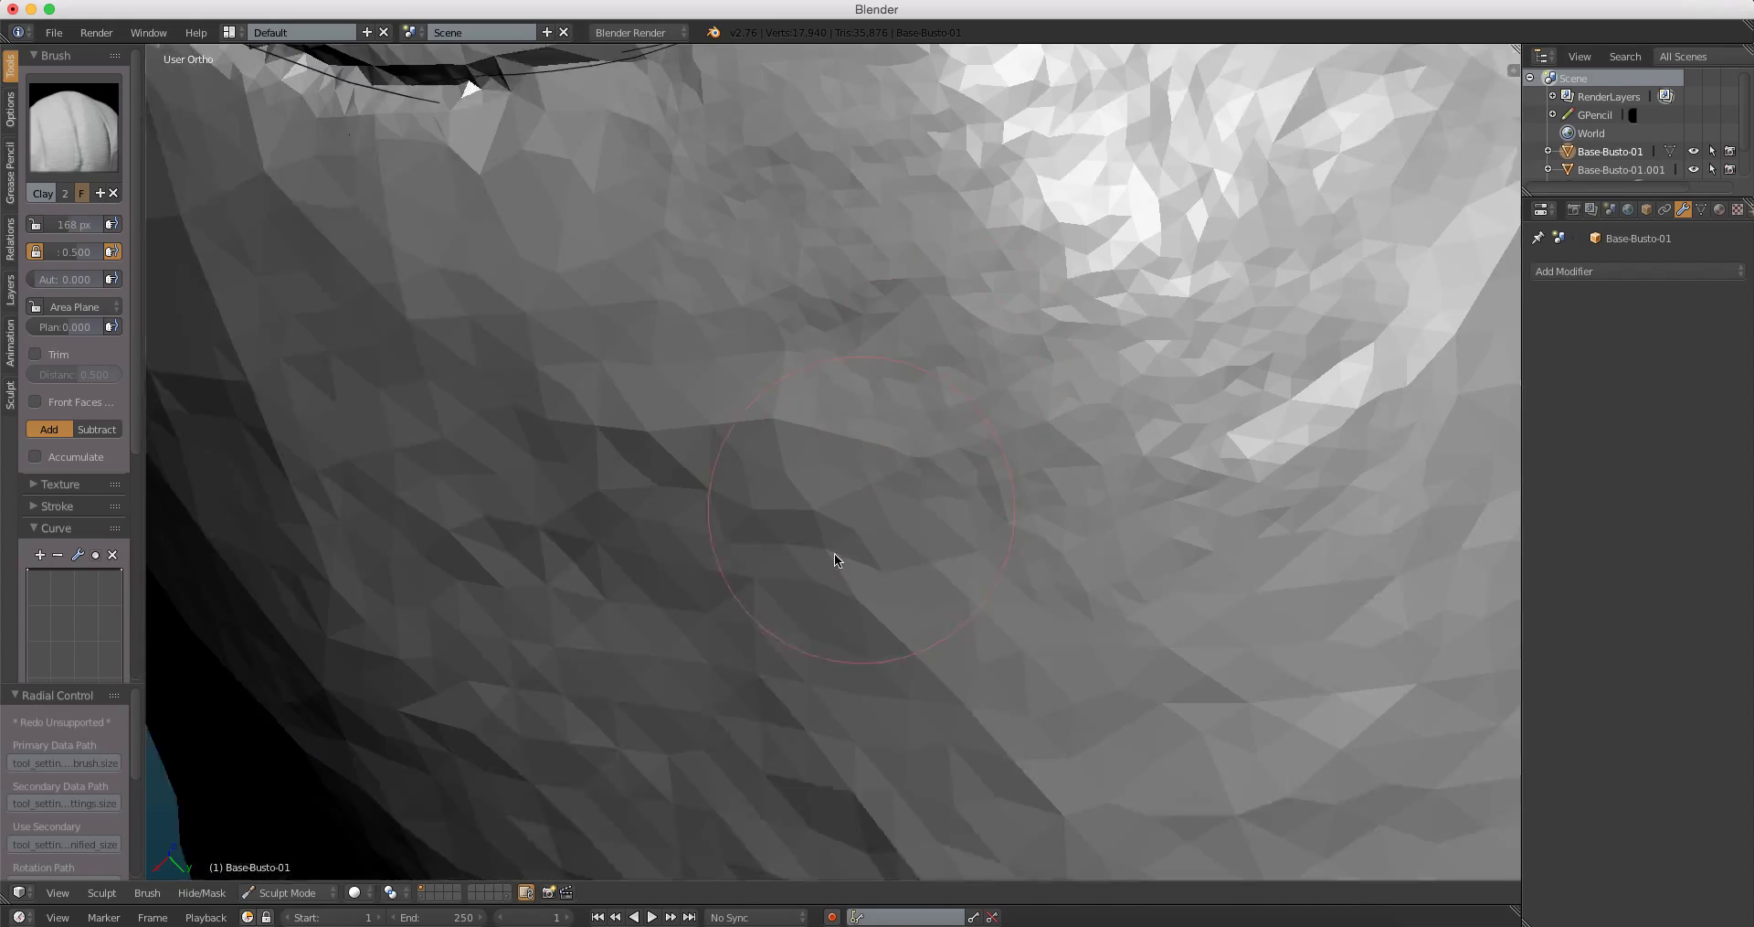
{"action": "scroll", "coordinate": [835, 557], "scroll_direction": "down", "scroll_amount": 5}
{"action": "middle_click_drag", "start_coordinate": [803, 650], "coordinate": [1022, 393]}
{"action": "scroll", "coordinate": [1022, 393], "scroll_direction": "up", "scroll_amount": 5}
{"action": "mouse_move", "coordinate": [841, 331]}
{"action": "middle_mouse_down"}
{"action": "mouse_move", "coordinate": [915, 368]}
{"action": "mouse_move", "coordinate": [969, 363]}
{"action": "middle_mouse_up"}
Step: Carve the crease deeper with the Crease brush at 68 px
{"action": "key", "text": "shift+c"}
{"action": "left_click", "coordinate": [856, 404]}
{"action": "middle_click_drag", "start_coordinate": [827, 412], "coordinate": [914, 501]}
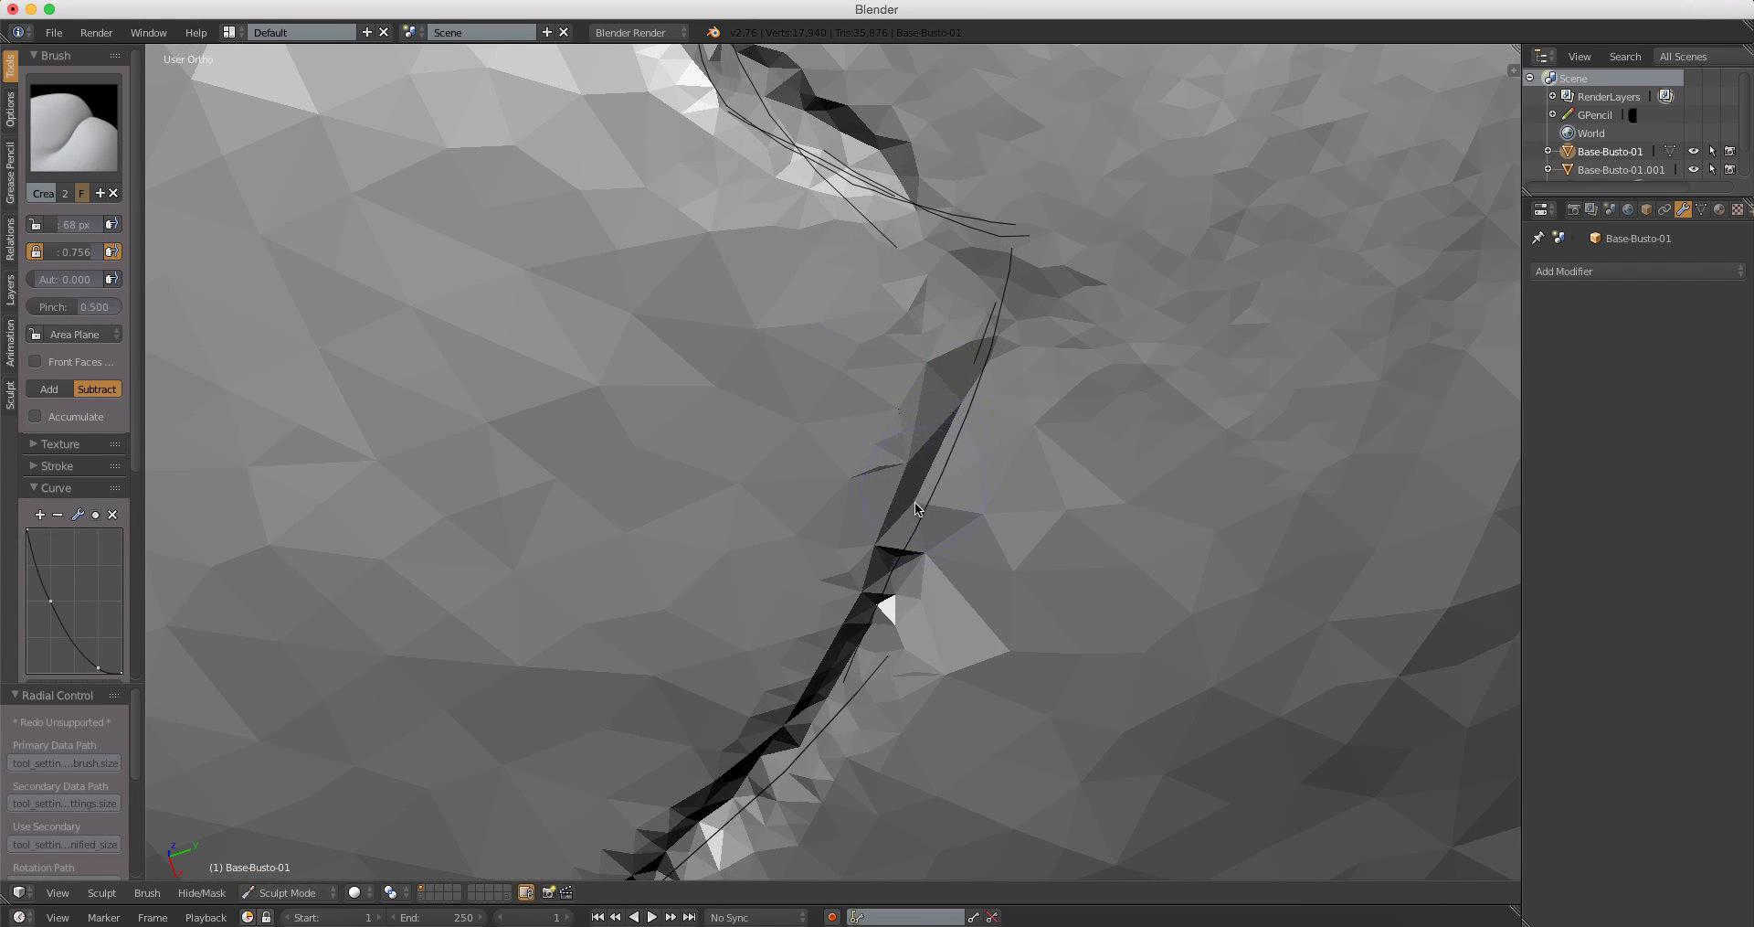
{"action": "left_click_drag", "start_coordinate": [914, 502], "coordinate": [846, 640]}
{"action": "left_click_drag", "start_coordinate": [989, 385], "coordinate": [1015, 279]}
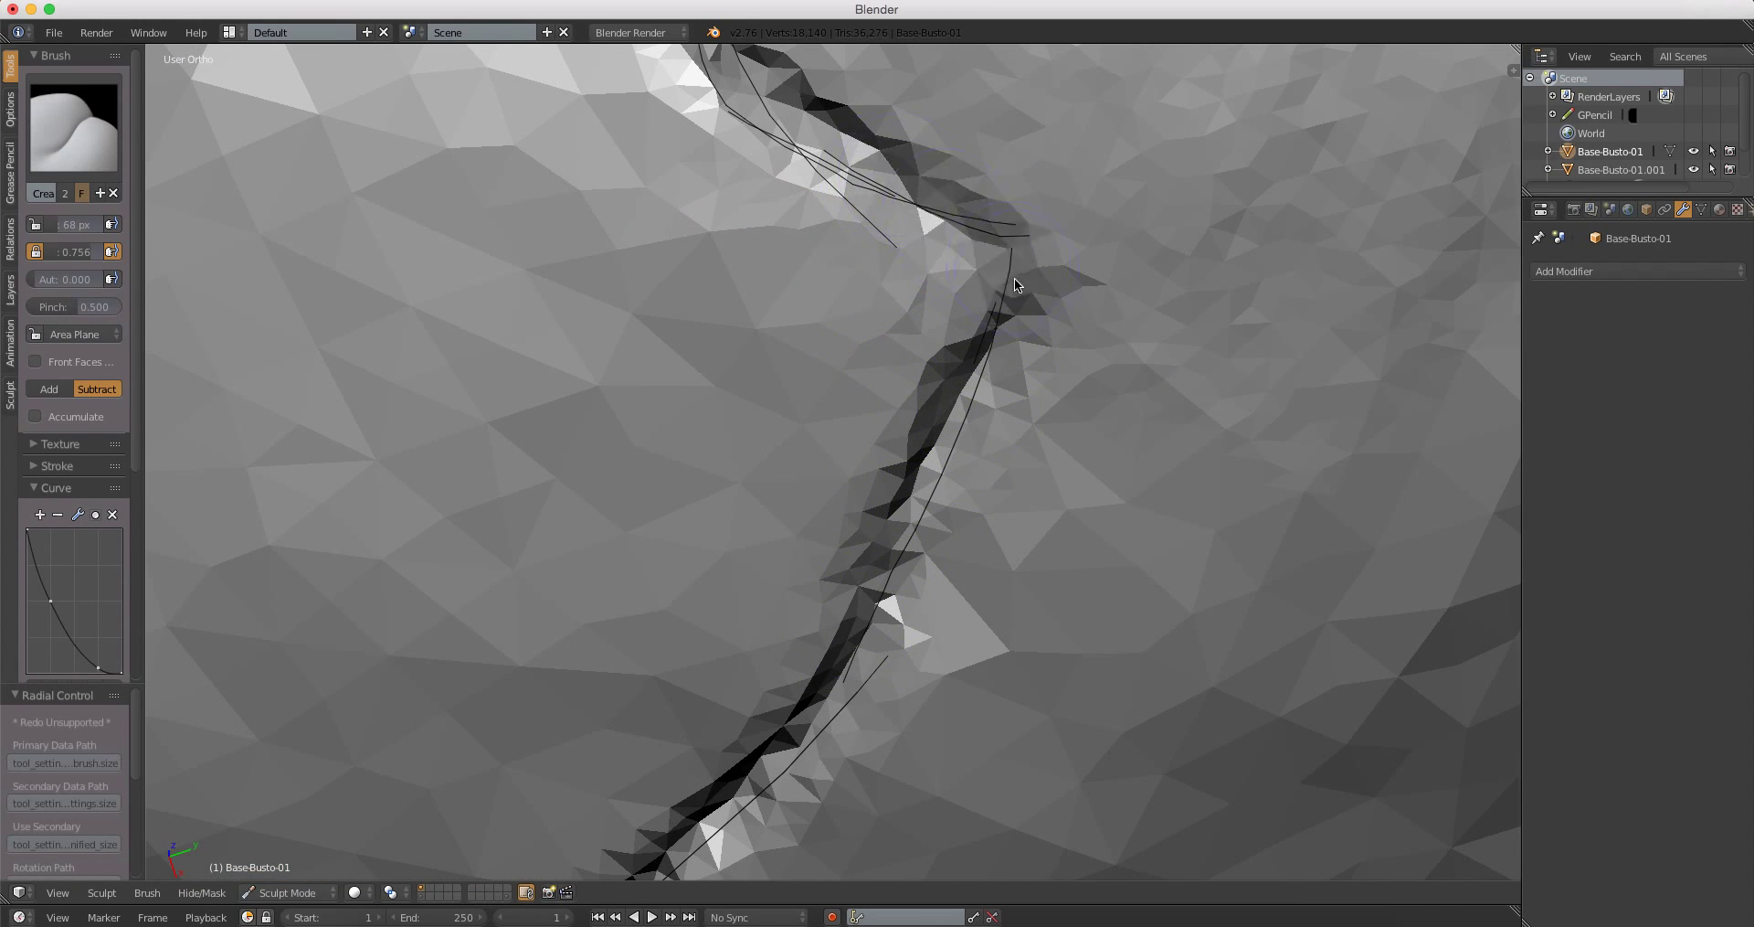
{"action": "scroll", "coordinate": [855, 570], "scroll_direction": "down", "scroll_amount": 6}
{"action": "scroll", "coordinate": [857, 570], "scroll_direction": "down", "scroll_amount": 4}
{"action": "scroll", "coordinate": [924, 274], "scroll_direction": "up", "scroll_amount": 4}
{"action": "mouse_move", "coordinate": [890, 428]}
{"action": "middle_mouse_down"}
{"action": "mouse_move", "coordinate": [944, 232]}
{"action": "mouse_move", "coordinate": [988, 249]}
{"action": "middle_mouse_up"}
{"action": "scroll", "coordinate": [931, 275], "scroll_direction": "up", "scroll_amount": 2}
Step: Switch to the Grab brush and orbit around the head to a side view
{"action": "key", "text": "g"}
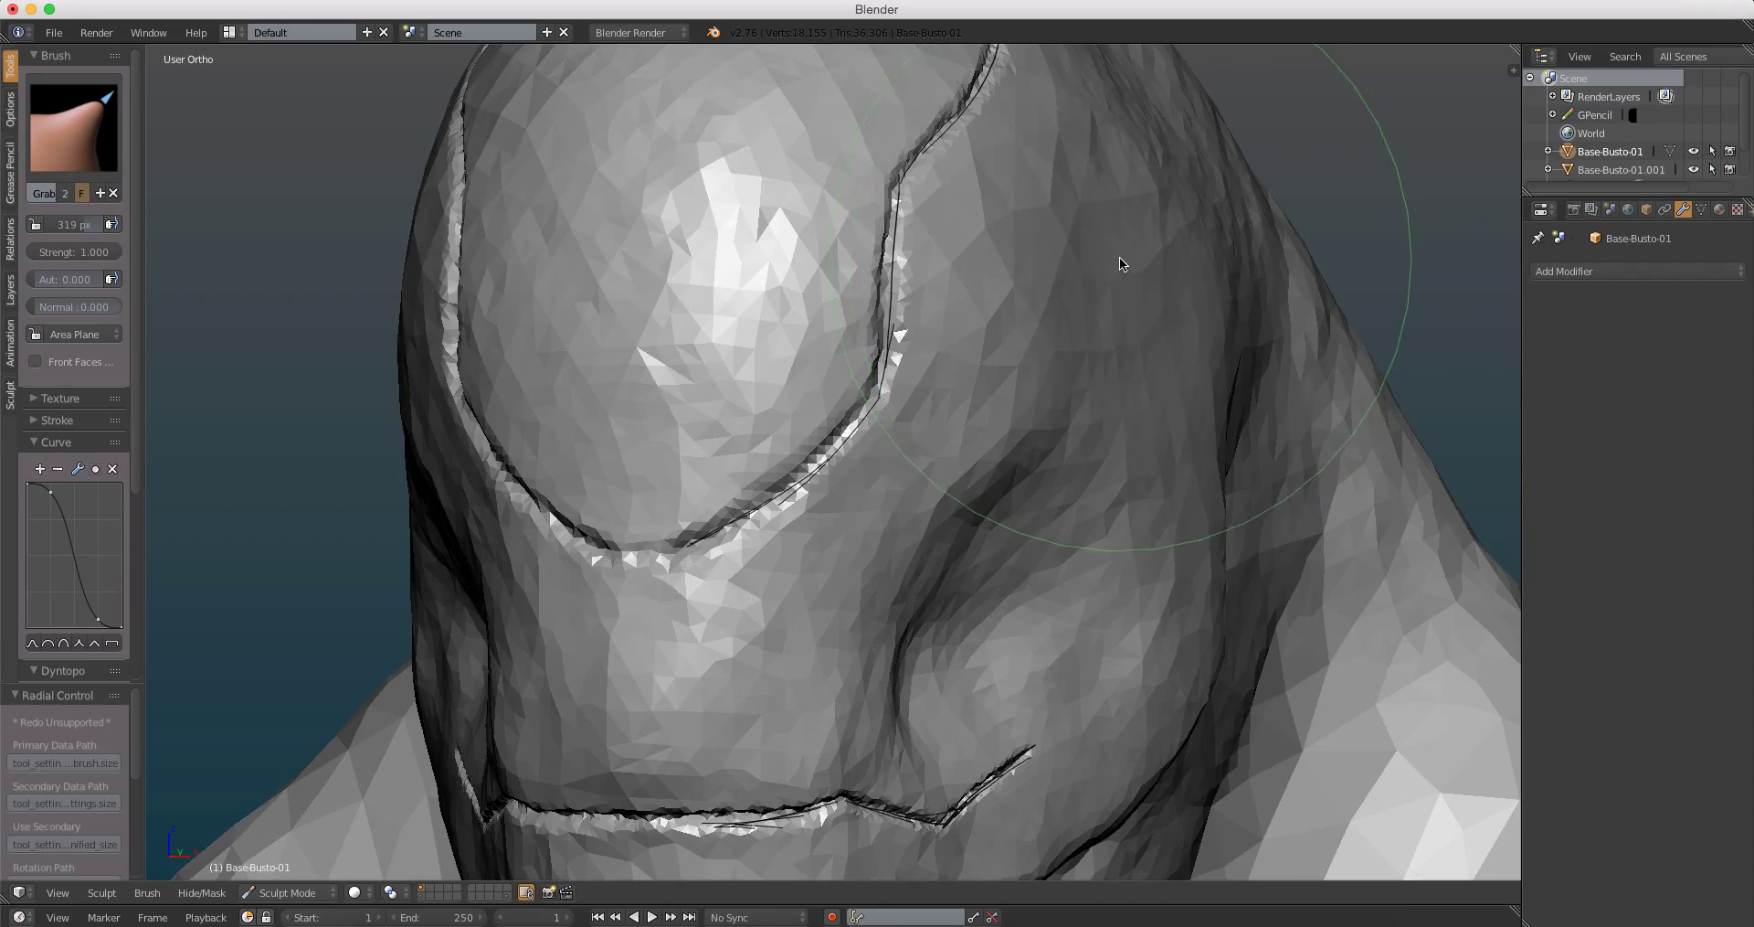
{"action": "mouse_move", "coordinate": [1120, 257]}
{"action": "middle_mouse_down"}
{"action": "mouse_move", "coordinate": [1062, 307]}
{"action": "mouse_move", "coordinate": [1117, 250]}
{"action": "mouse_move", "coordinate": [1151, 268]}
{"action": "mouse_move", "coordinate": [1135, 271]}
{"action": "mouse_move", "coordinate": [1160, 242]}
{"action": "mouse_move", "coordinate": [1196, 273]}
{"action": "mouse_move", "coordinate": [924, 325]}
{"action": "mouse_move", "coordinate": [870, 234]}
{"action": "mouse_move", "coordinate": [834, 325]}
{"action": "mouse_move", "coordinate": [815, 294]}
{"action": "mouse_move", "coordinate": [781, 290]}
{"action": "mouse_move", "coordinate": [688, 374]}
{"action": "mouse_move", "coordinate": [774, 318]}
{"action": "mouse_move", "coordinate": [735, 317]}
{"action": "mouse_move", "coordinate": [776, 305]}
{"action": "mouse_move", "coordinate": [841, 419]}
{"action": "mouse_move", "coordinate": [944, 316]}
{"action": "mouse_move", "coordinate": [979, 391]}
{"action": "mouse_move", "coordinate": [1112, 357]}
{"action": "mouse_move", "coordinate": [1105, 287]}
{"action": "mouse_move", "coordinate": [1128, 275]}
{"action": "mouse_move", "coordinate": [892, 274]}
{"action": "mouse_move", "coordinate": [928, 177]}
{"action": "mouse_move", "coordinate": [932, 206]}
{"action": "middle_mouse_up"}
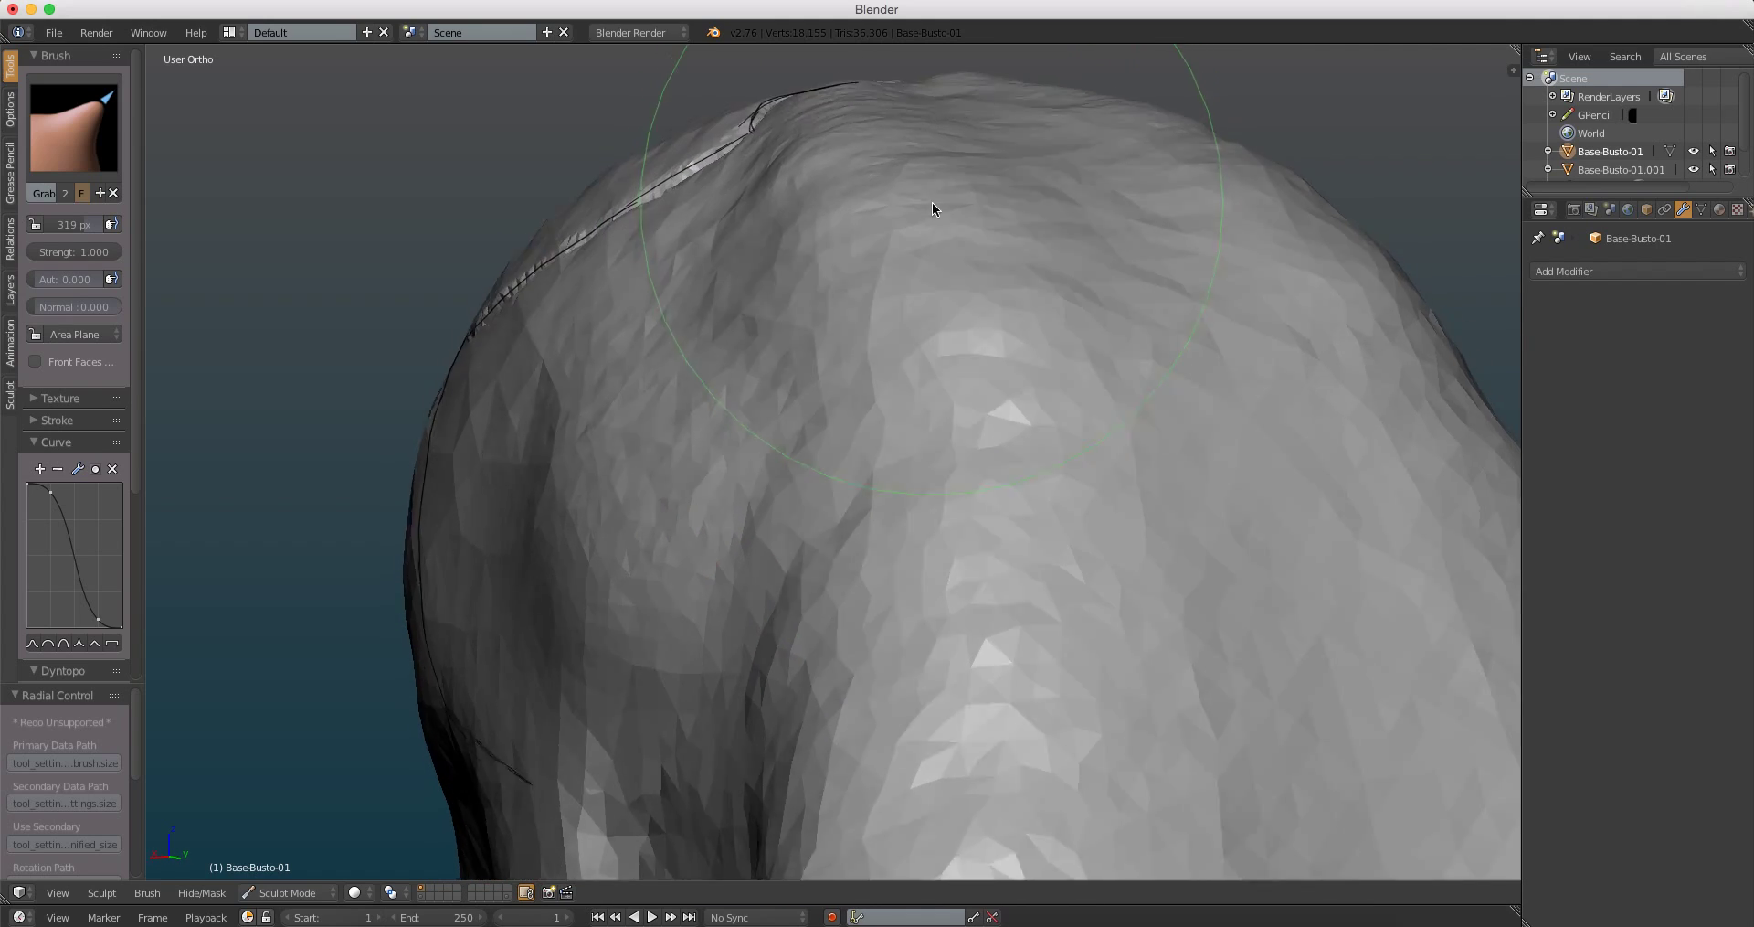
{"action": "scroll", "coordinate": [932, 207], "scroll_direction": "up", "scroll_amount": 3}
{"action": "scroll", "coordinate": [1069, 164], "scroll_direction": "down", "scroll_amount": 5}
{"action": "mouse_move", "coordinate": [1068, 164]}
{"action": "middle_mouse_down"}
{"action": "mouse_move", "coordinate": [1018, 342]}
{"action": "mouse_move", "coordinate": [987, 302]}
{"action": "mouse_move", "coordinate": [961, 360]}
{"action": "mouse_move", "coordinate": [979, 234]}
{"action": "mouse_move", "coordinate": [1014, 207]}
{"action": "mouse_move", "coordinate": [978, 274]}
{"action": "mouse_move", "coordinate": [947, 243]}
{"action": "mouse_move", "coordinate": [1032, 198]}
{"action": "mouse_move", "coordinate": [1242, 248]}
{"action": "mouse_move", "coordinate": [1140, 250]}
{"action": "mouse_move", "coordinate": [890, 321]}
{"action": "middle_mouse_up"}
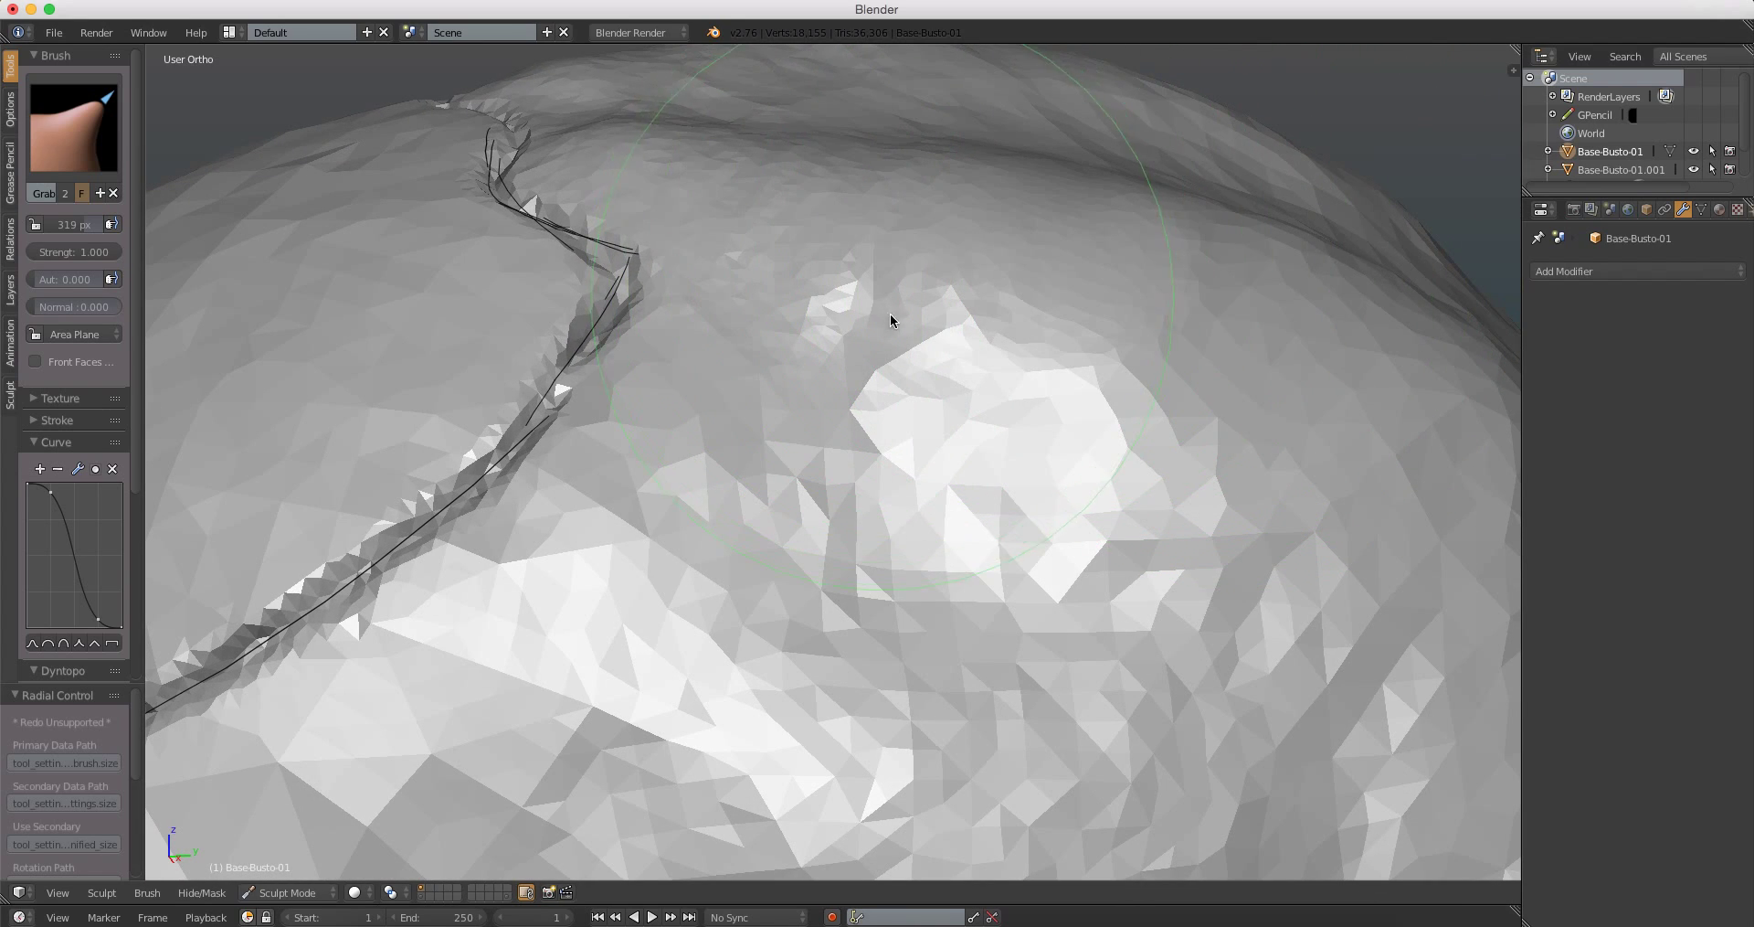
{"action": "scroll", "coordinate": [991, 452], "scroll_direction": "down", "scroll_amount": 4}
{"action": "scroll", "coordinate": [1026, 373], "scroll_direction": "up", "scroll_amount": 2}
{"action": "mouse_move", "coordinate": [1027, 368]}
{"action": "middle_mouse_down"}
{"action": "mouse_move", "coordinate": [1100, 548]}
{"action": "mouse_move", "coordinate": [1077, 423]}
{"action": "mouse_move", "coordinate": [834, 540]}
{"action": "mouse_move", "coordinate": [969, 361]}
{"action": "middle_mouse_up"}
{"action": "scroll", "coordinate": [968, 361], "scroll_direction": "up", "scroll_amount": 2}
{"action": "scroll", "coordinate": [942, 322], "scroll_direction": "up", "scroll_amount": 1}
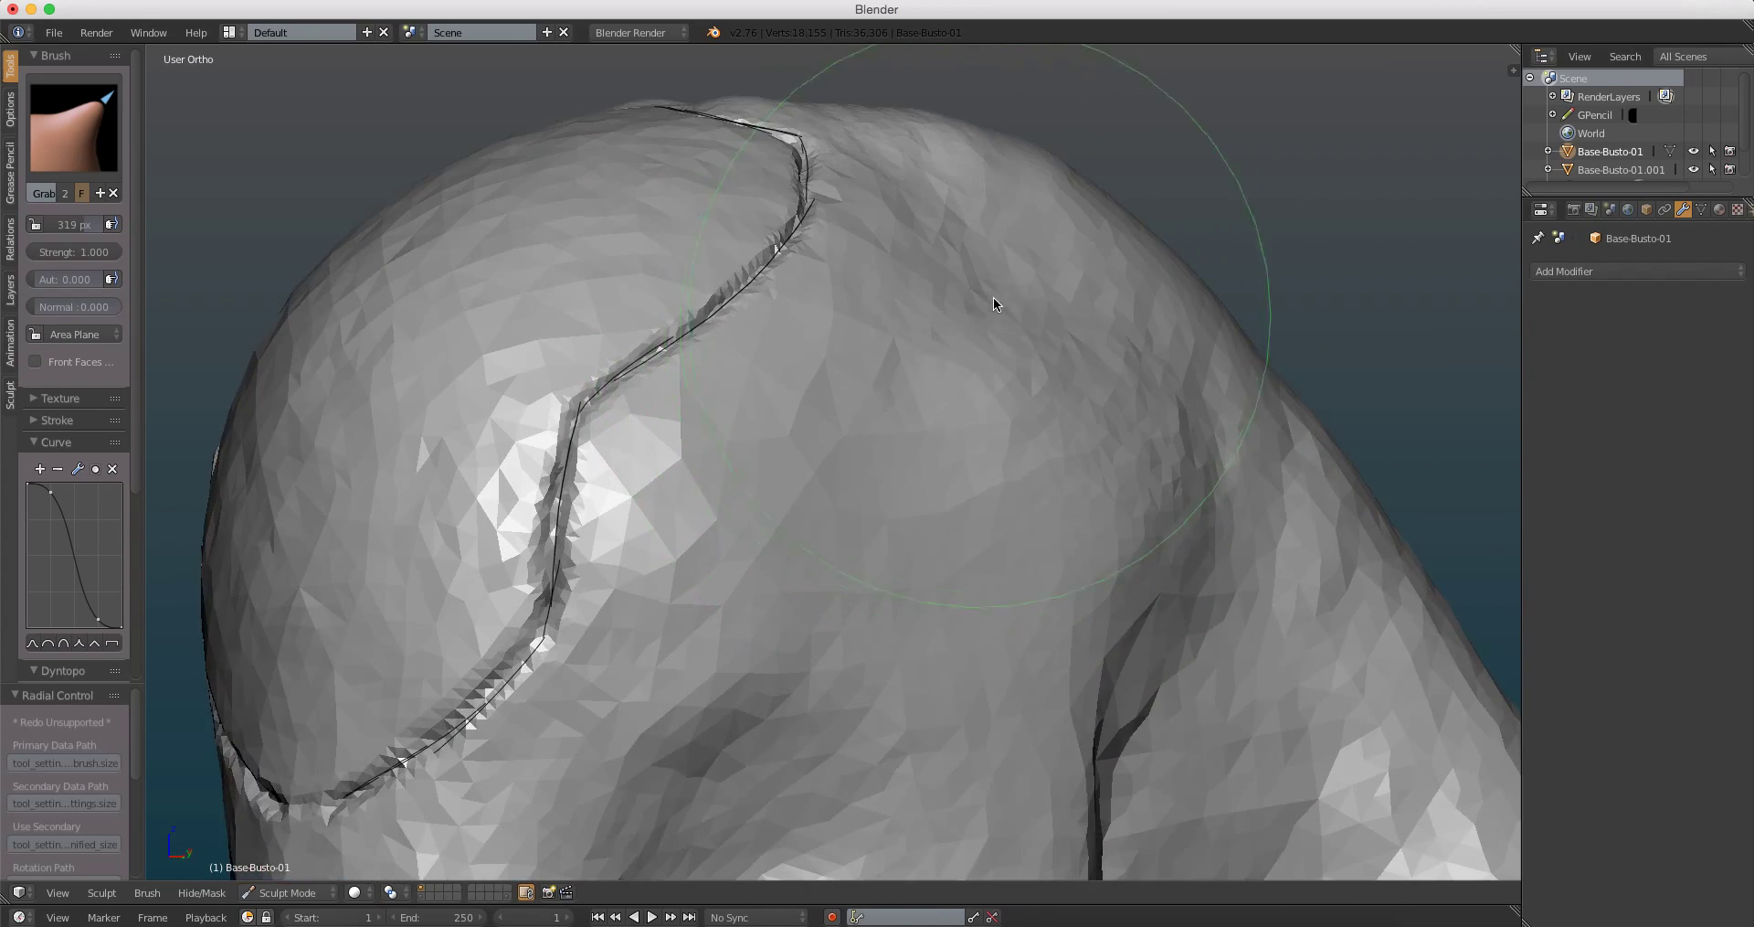
{"action": "scroll", "coordinate": [994, 297], "scroll_direction": "up", "scroll_amount": 2}
{"action": "scroll", "coordinate": [1113, 352], "scroll_direction": "up", "scroll_amount": 1}
{"action": "scroll", "coordinate": [1171, 385], "scroll_direction": "down", "scroll_amount": 4}
Step: Zoom toward the eye region and pull the surface to reshape the eye crease
{"action": "mouse_move", "coordinate": [1011, 438]}
{"action": "middle_mouse_down"}
{"action": "mouse_move", "coordinate": [975, 392]}
{"action": "mouse_move", "coordinate": [904, 413]}
{"action": "middle_mouse_up"}
{"action": "scroll", "coordinate": [932, 411], "scroll_direction": "up", "scroll_amount": 2}
{"action": "scroll", "coordinate": [940, 415], "scroll_direction": "up", "scroll_amount": 1}
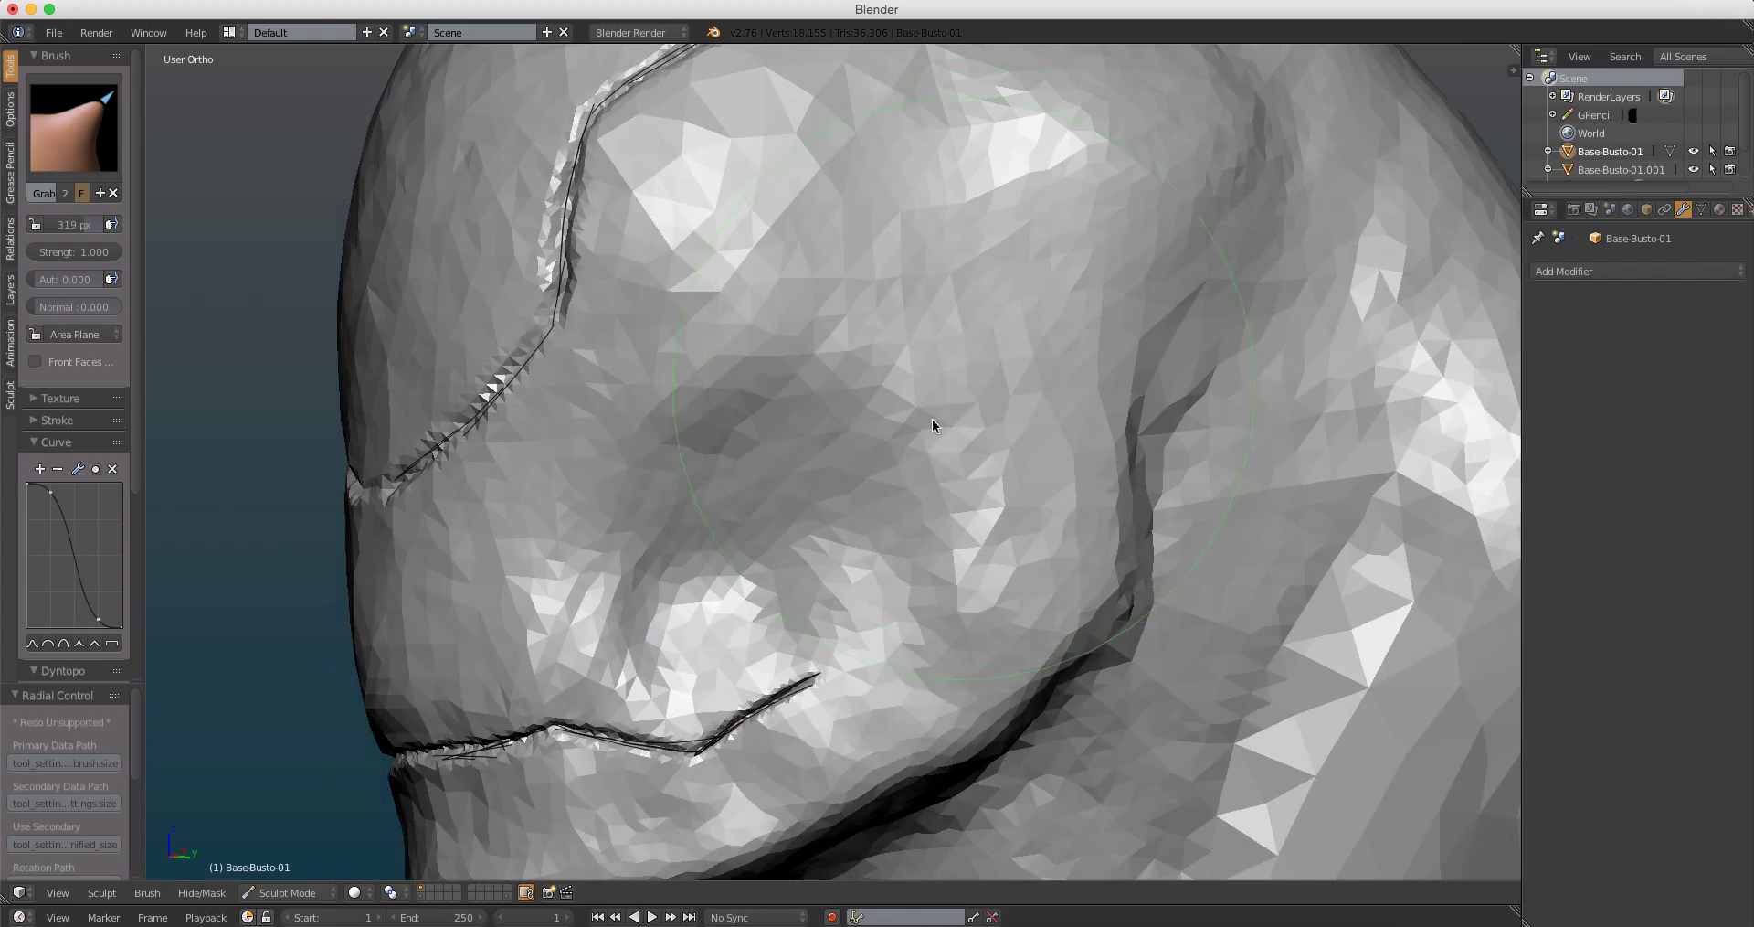
{"action": "scroll", "coordinate": [822, 476], "scroll_direction": "up", "scroll_amount": 2}
{"action": "scroll", "coordinate": [722, 494], "scroll_direction": "up", "scroll_amount": 1}
{"action": "middle_click_drag", "start_coordinate": [720, 493], "coordinate": [790, 460]}
{"action": "scroll", "coordinate": [790, 460], "scroll_direction": "up", "scroll_amount": 2}
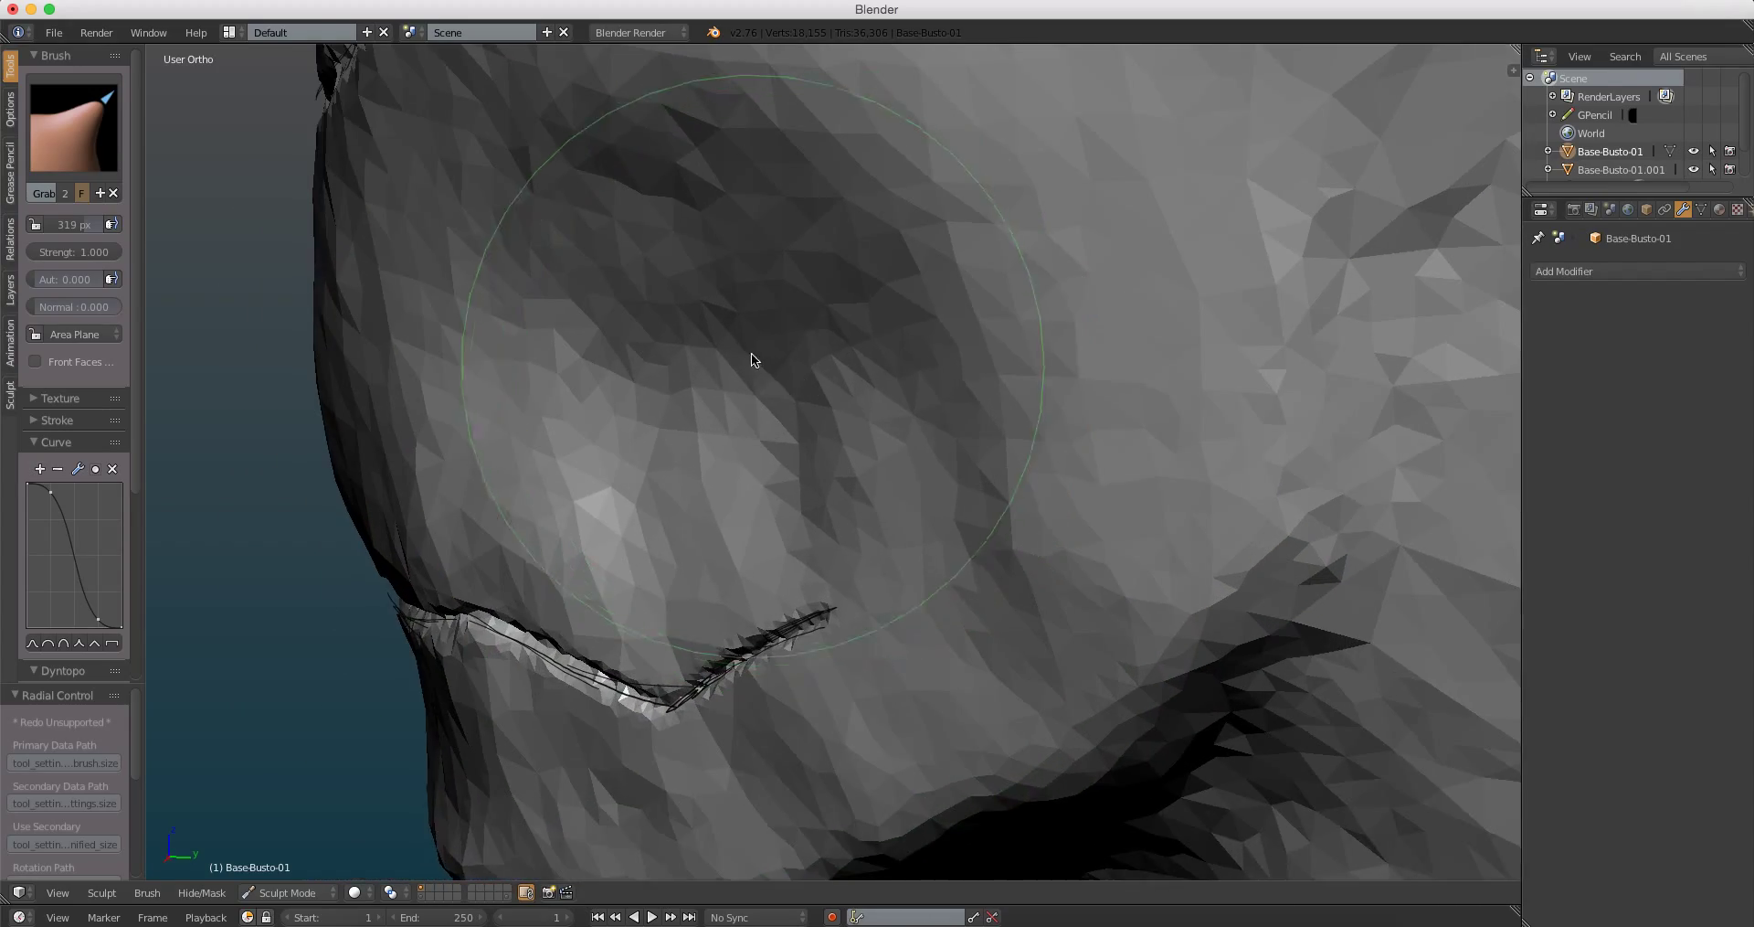
{"action": "scroll", "coordinate": [751, 353], "scroll_direction": "up", "scroll_amount": 2}
{"action": "mouse_move", "coordinate": [707, 366]}
{"action": "left_mouse_down"}
{"action": "mouse_move", "coordinate": [796, 309]}
{"action": "mouse_move", "coordinate": [671, 370]}
{"action": "left_mouse_up"}
{"action": "scroll", "coordinate": [795, 308], "scroll_direction": "up", "scroll_amount": 1}
{"action": "scroll", "coordinate": [714, 503], "scroll_direction": "down", "scroll_amount": 1}
{"action": "scroll", "coordinate": [714, 504], "scroll_direction": "down", "scroll_amount": 3}
{"action": "scroll", "coordinate": [969, 403], "scroll_direction": "up", "scroll_amount": 2}
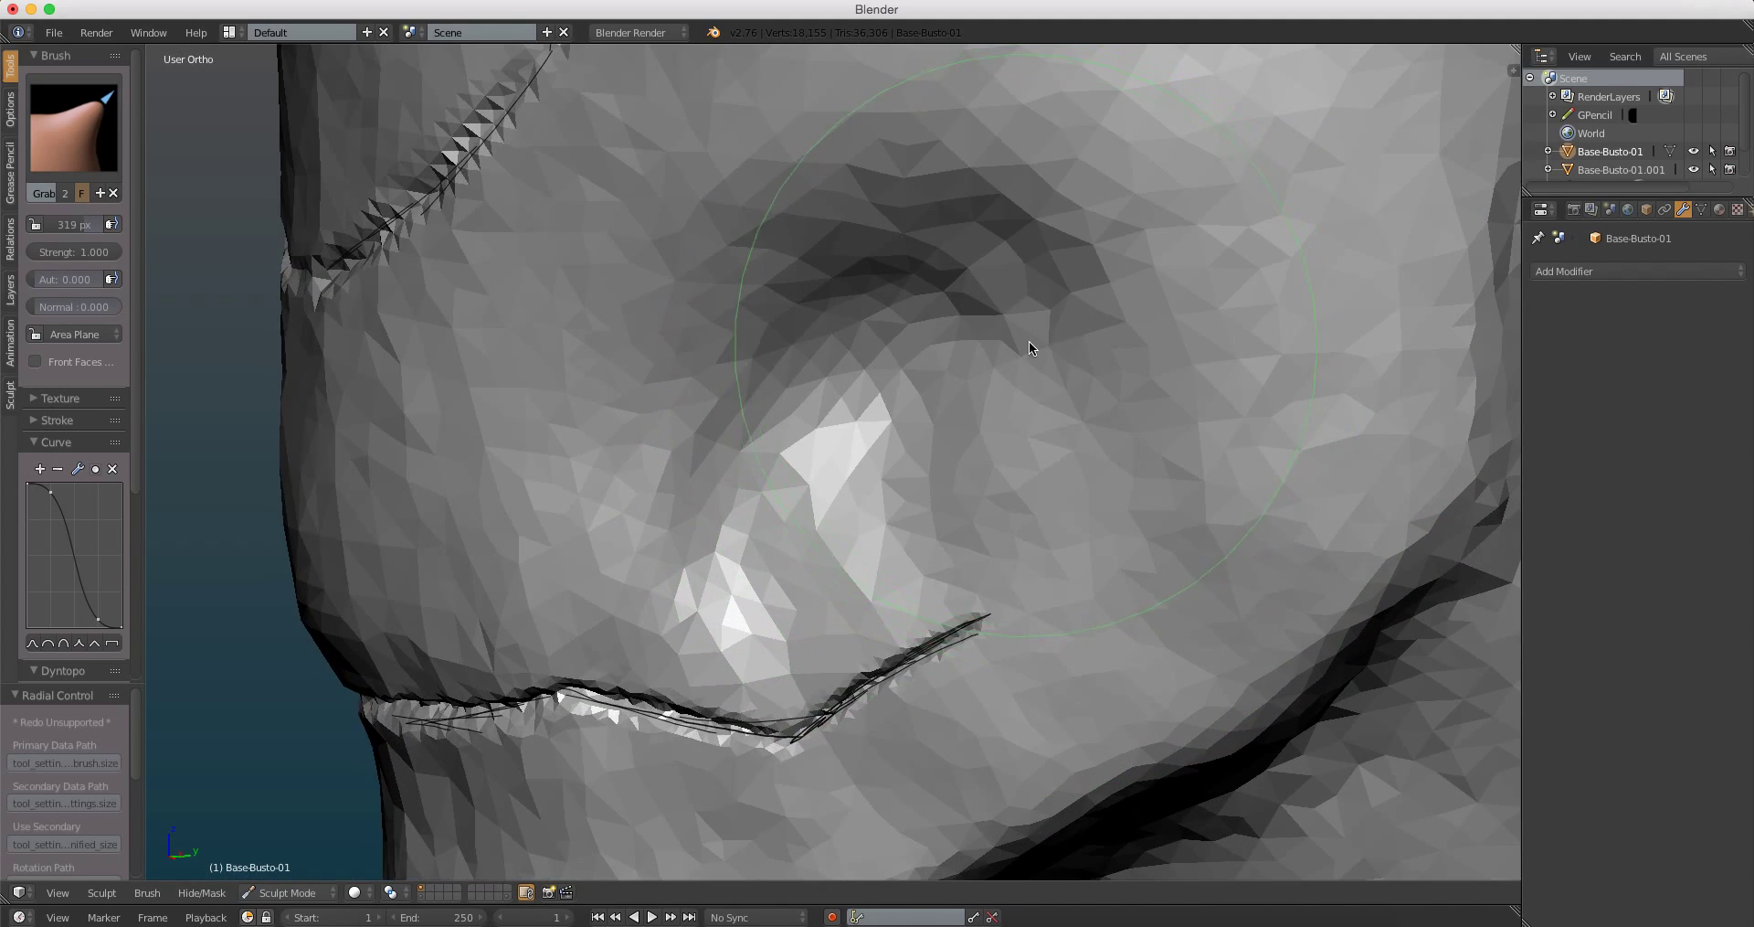
{"action": "scroll", "coordinate": [1030, 342], "scroll_direction": "up", "scroll_amount": 3}
Step: Reshape the cheek fold and push the eye socket inward to deepen it
{"action": "left_click_drag", "start_coordinate": [1100, 350], "coordinate": [1178, 389]}
{"action": "middle_click_drag", "start_coordinate": [1178, 389], "coordinate": [1061, 329]}
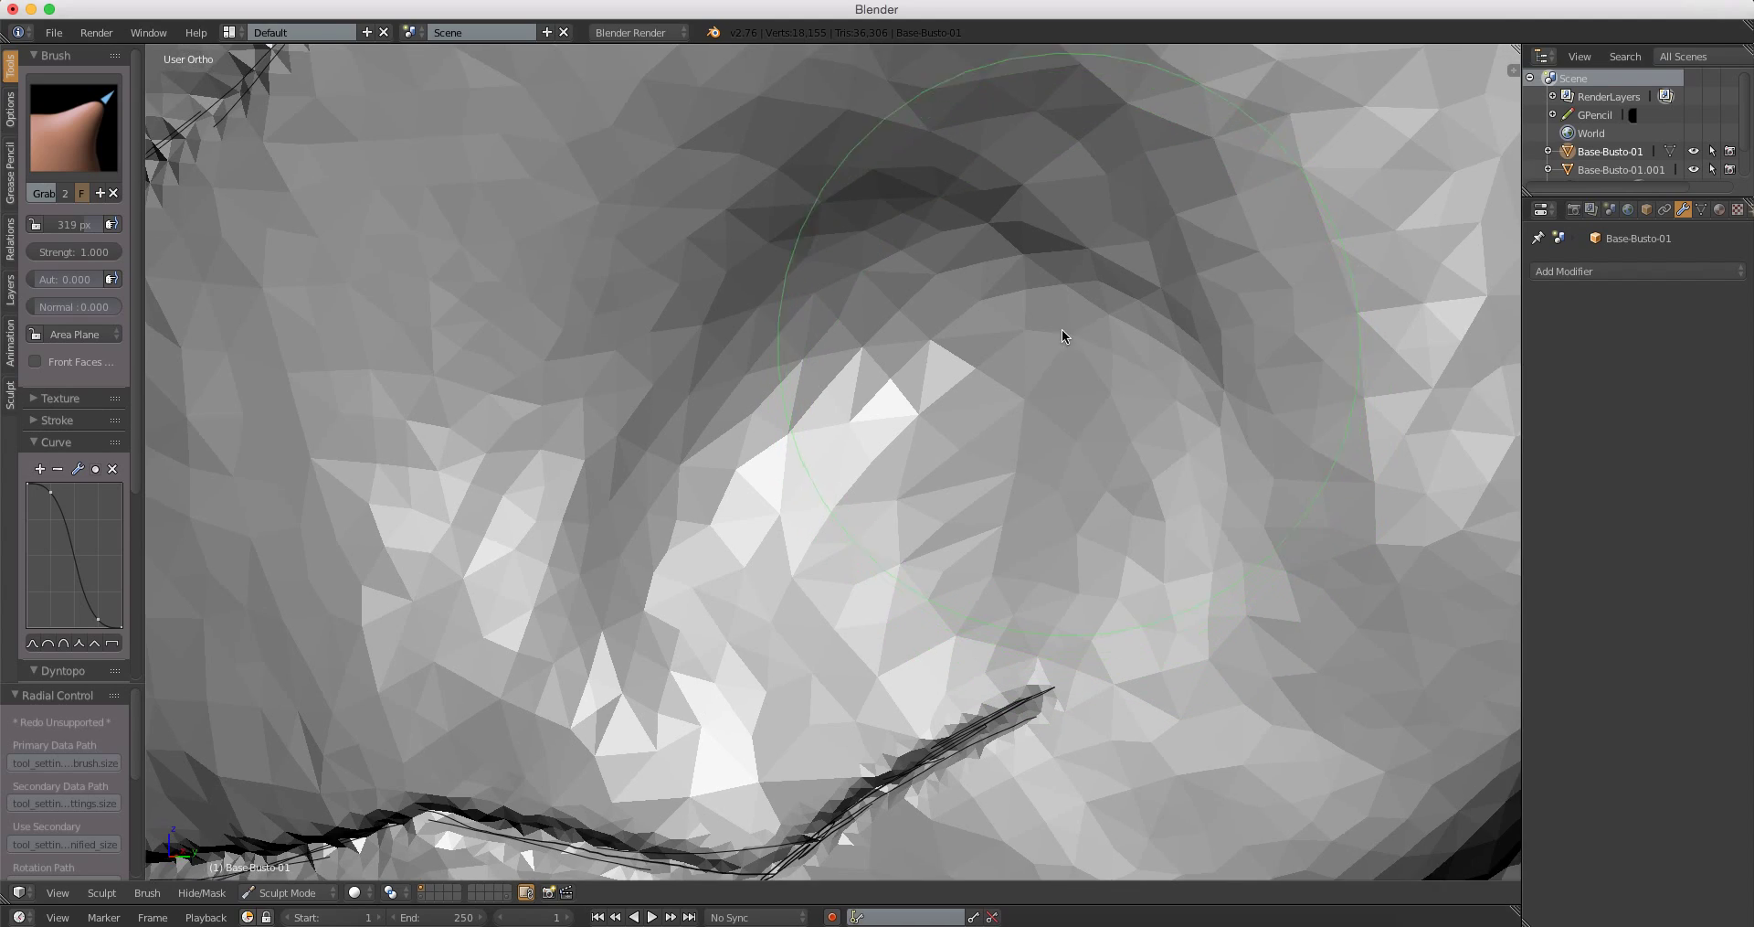
{"action": "left_click_drag", "start_coordinate": [1063, 329], "coordinate": [1065, 261]}
{"action": "scroll", "coordinate": [725, 346], "scroll_direction": "down", "scroll_amount": 3}
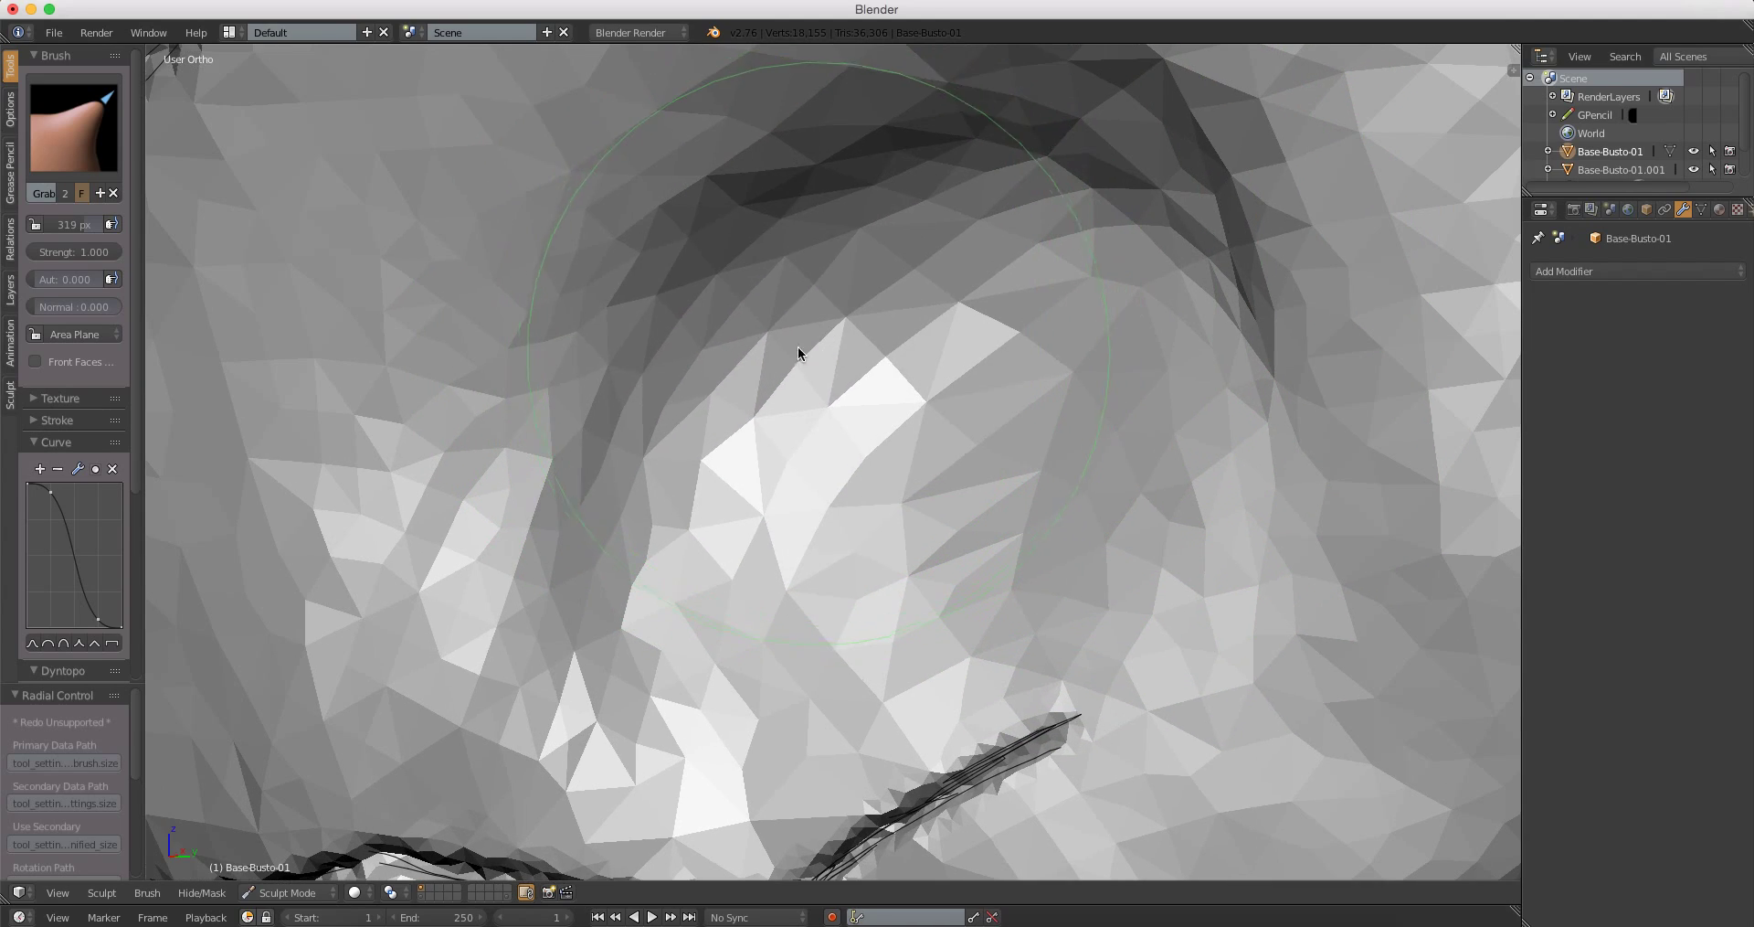
{"action": "left_click_drag", "start_coordinate": [800, 351], "coordinate": [744, 495]}
{"action": "scroll", "coordinate": [745, 503], "scroll_direction": "down", "scroll_amount": 2}
{"action": "scroll", "coordinate": [750, 511], "scroll_direction": "down", "scroll_amount": 3}
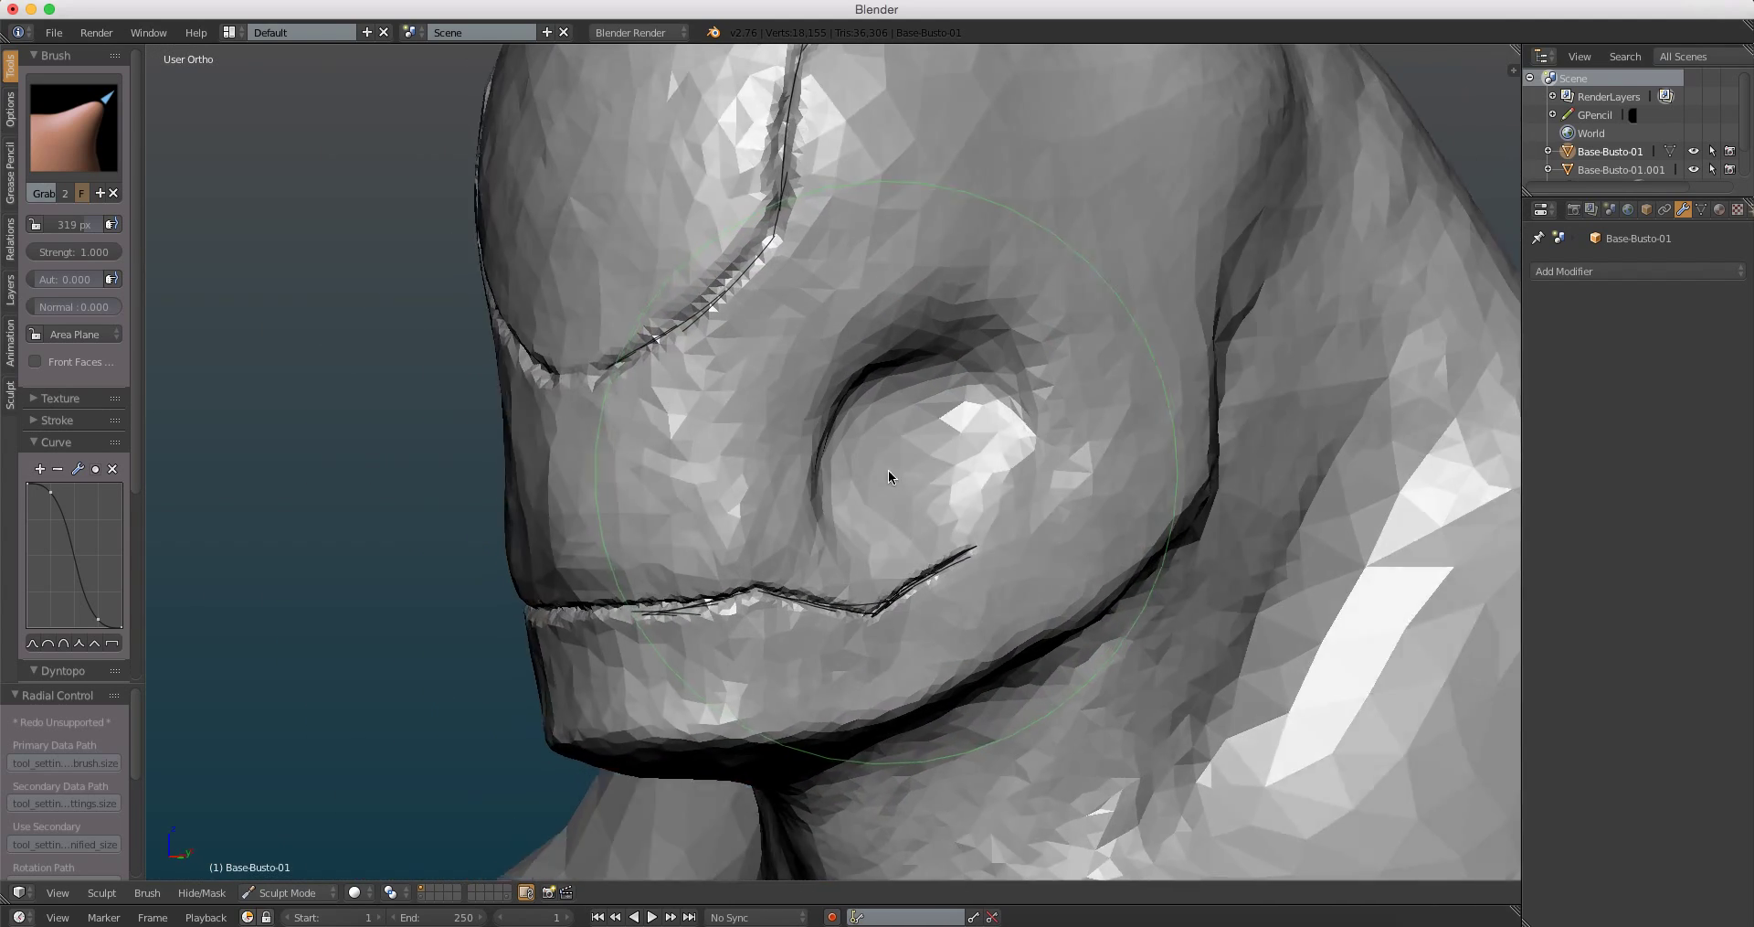
{"action": "middle_click_drag", "start_coordinate": [888, 470], "coordinate": [928, 352]}
{"action": "scroll", "coordinate": [830, 333], "scroll_direction": "up", "scroll_amount": 1}
{"action": "scroll", "coordinate": [868, 384], "scroll_direction": "down", "scroll_amount": 3}
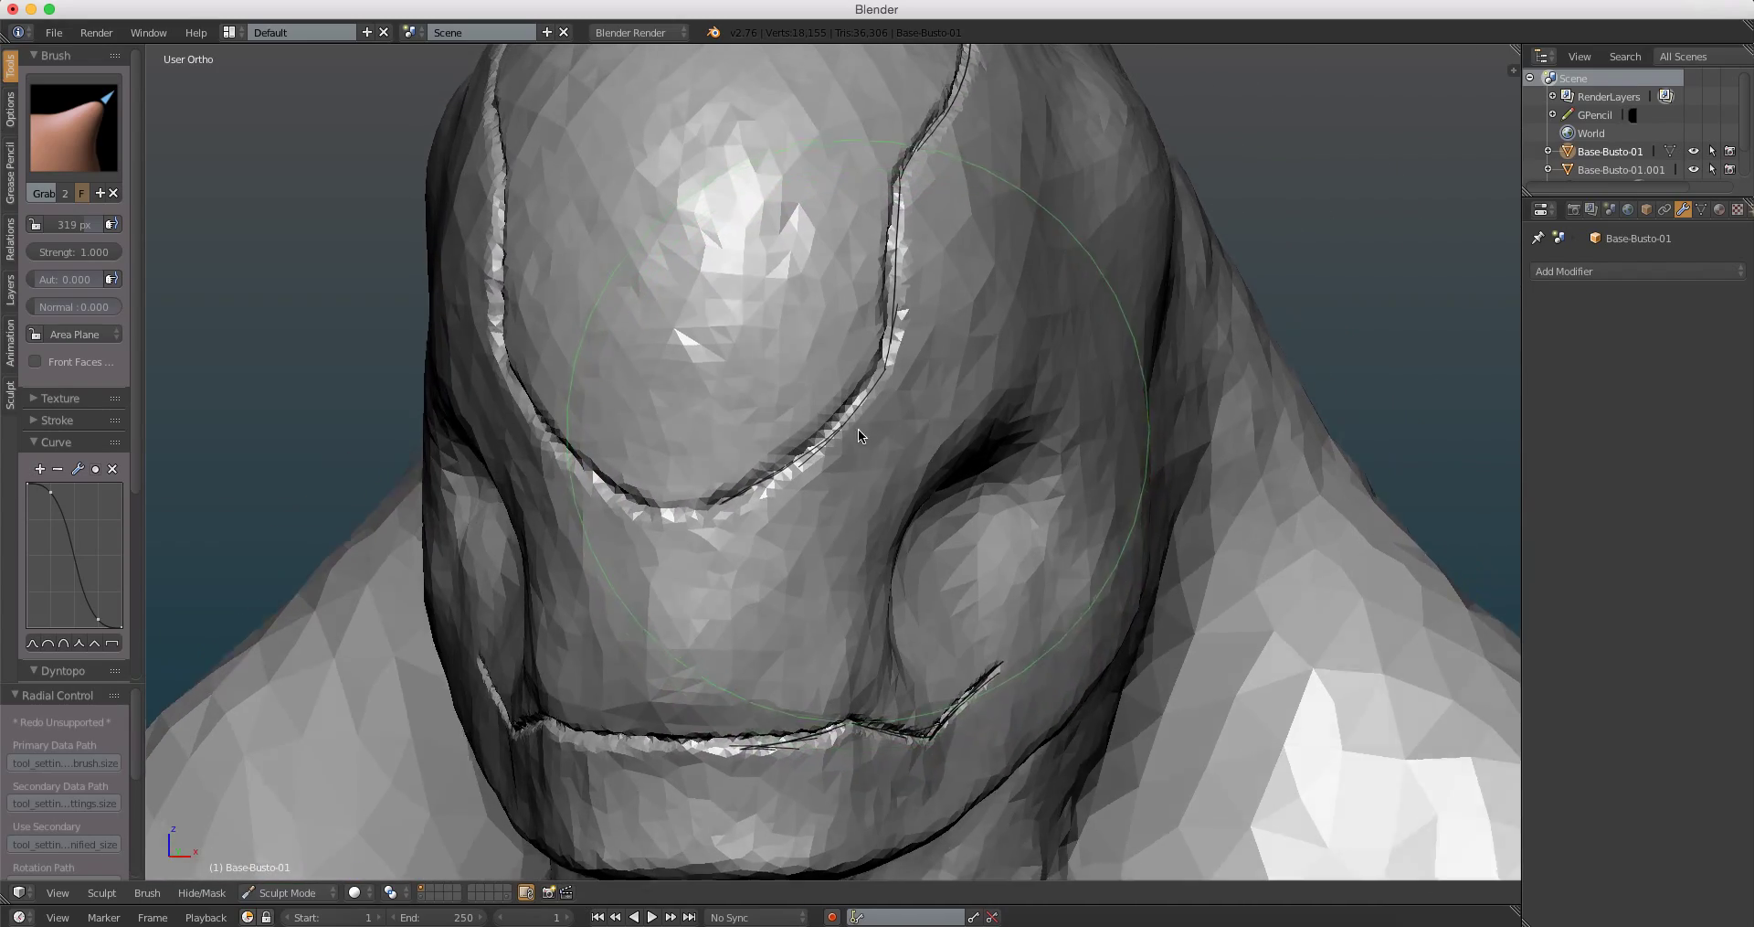
{"action": "scroll", "coordinate": [858, 429], "scroll_direction": "up", "scroll_amount": 4}
{"action": "middle_click_drag", "start_coordinate": [850, 435], "coordinate": [820, 450]}
{"action": "scroll", "coordinate": [819, 467], "scroll_direction": "down", "scroll_amount": 1}
Step: Switch to the Mask brush, enlarge its radius, and set strength to 0.694
{"action": "key", "text": "m"}
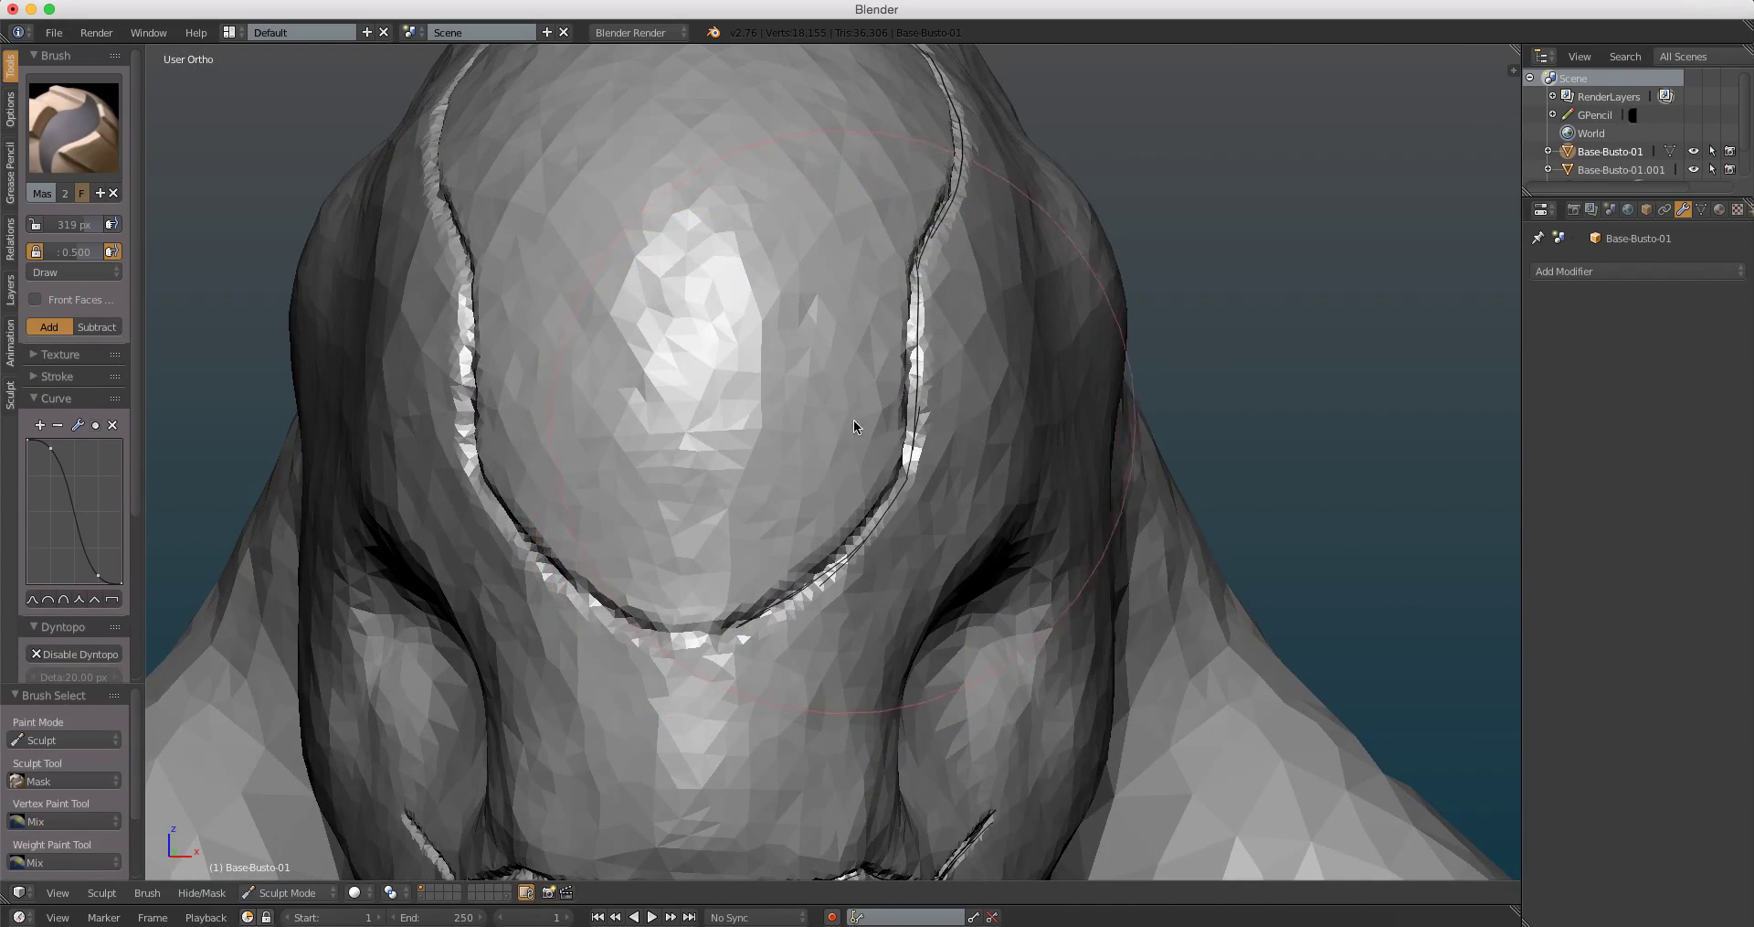
{"action": "left_click_drag", "start_coordinate": [854, 419], "coordinate": [638, 424]}
{"action": "scroll", "coordinate": [675, 402], "scroll_direction": "up", "scroll_amount": 2}
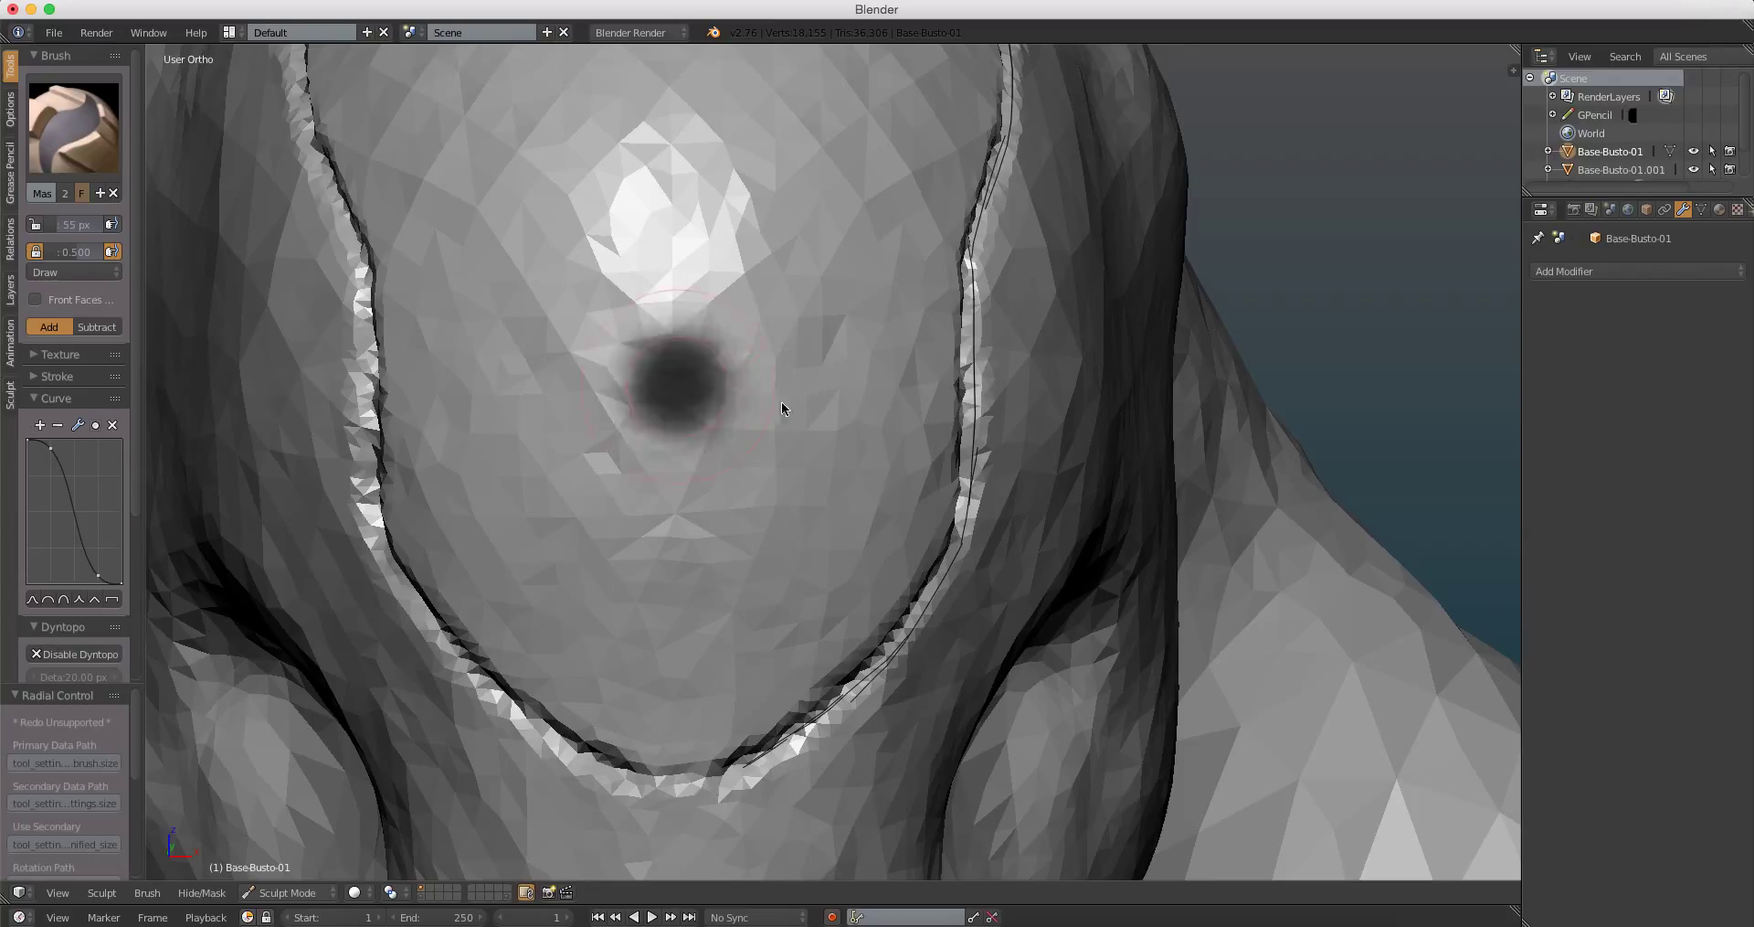
{"action": "key", "text": "f"}
{"action": "mouse_move", "coordinate": [741, 264]}
{"action": "left_mouse_down"}
{"action": "mouse_move", "coordinate": [627, 495]}
{"action": "mouse_move", "coordinate": [739, 458]}
{"action": "left_mouse_up"}
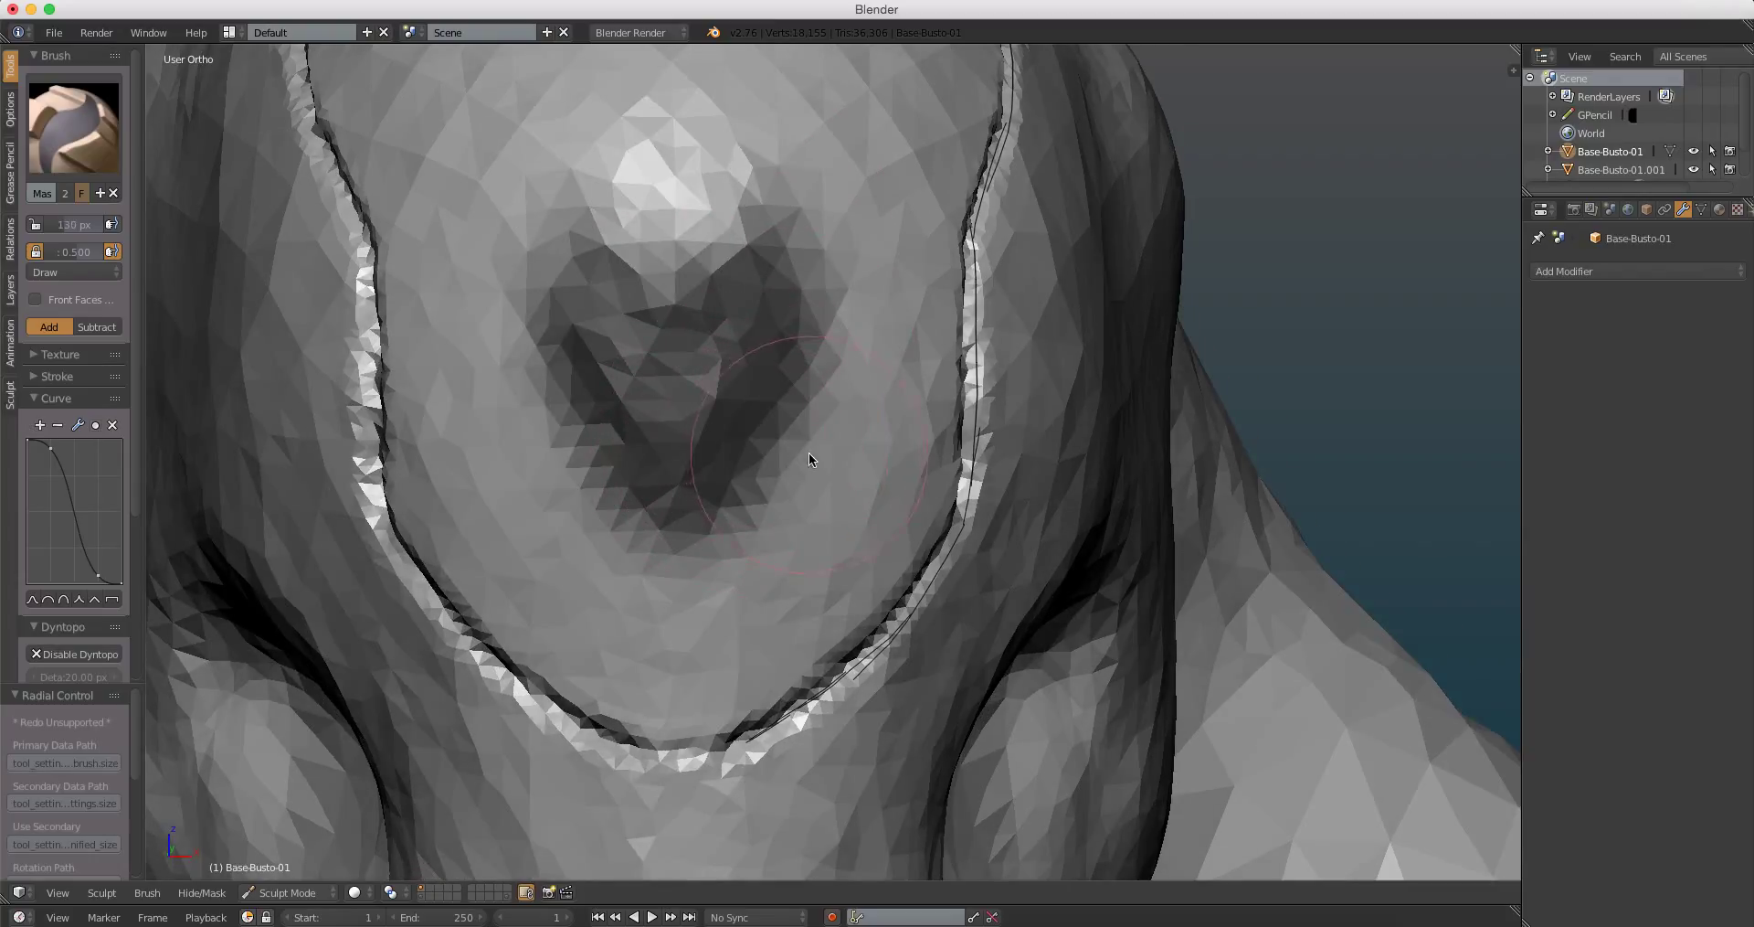
{"action": "key", "text": "shift+f"}
{"action": "left_click", "coordinate": [850, 401]}
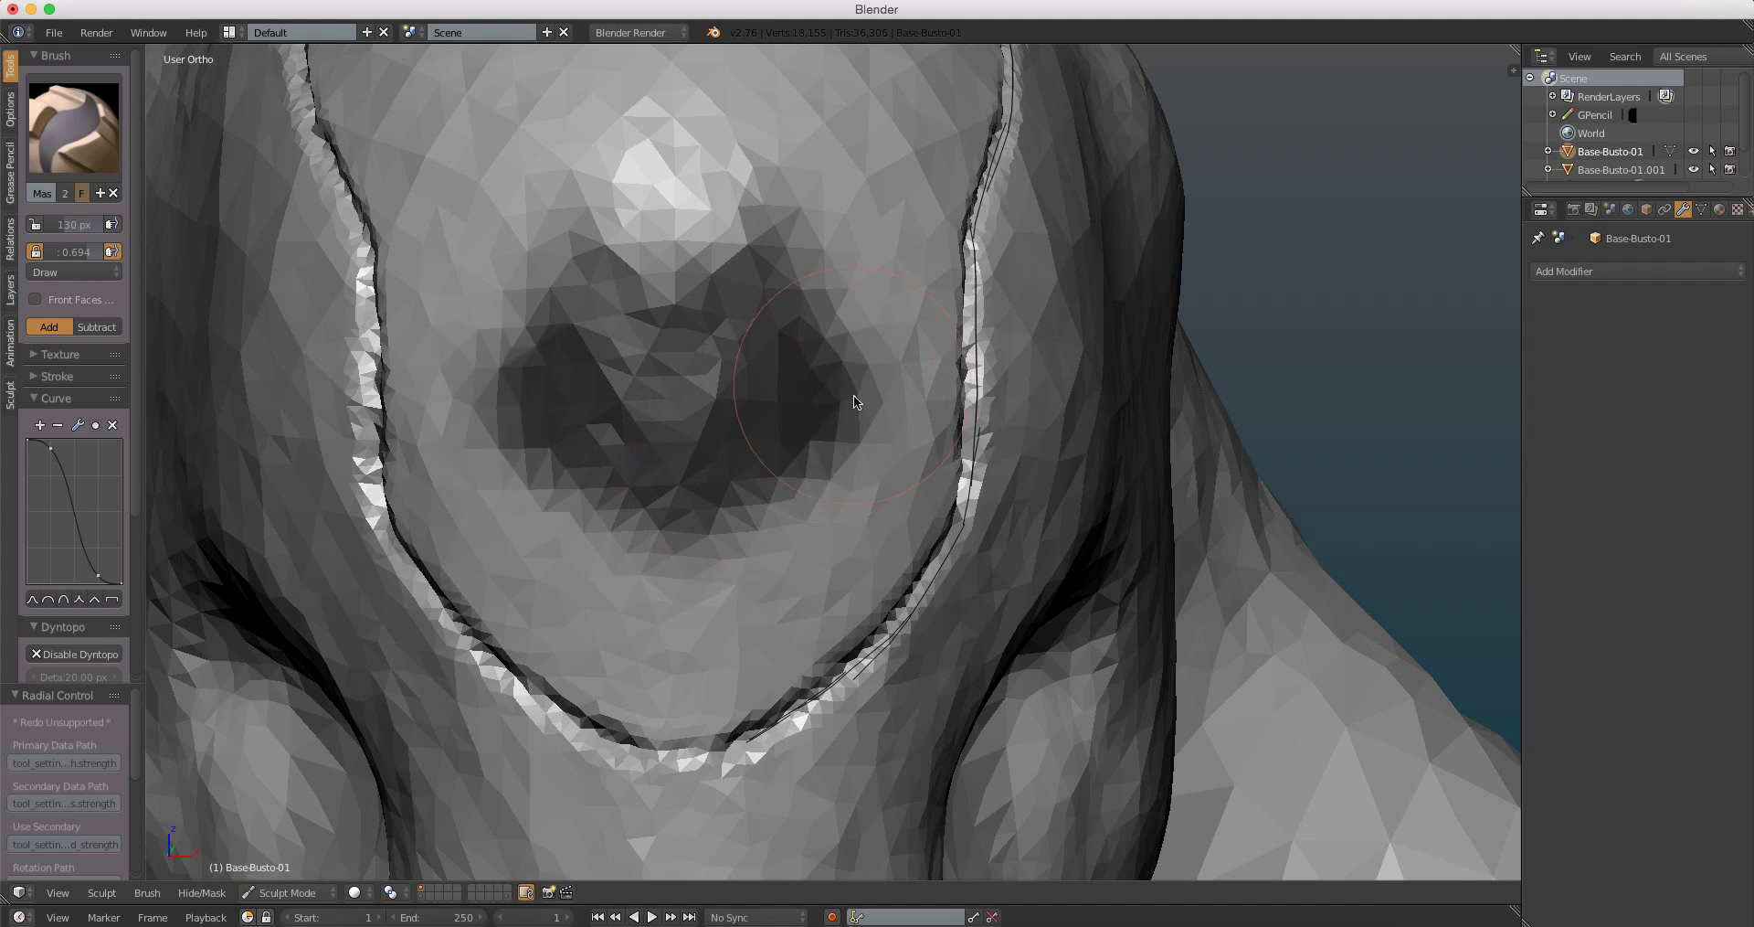
Step: Mask the face centre, the lower face panel and its upper right area
{"action": "scroll", "coordinate": [825, 383], "scroll_direction": "up", "scroll_amount": 1}
{"action": "scroll", "coordinate": [796, 388], "scroll_direction": "up", "scroll_amount": 1}
{"action": "mouse_move", "coordinate": [779, 374]}
{"action": "left_mouse_down"}
{"action": "mouse_move", "coordinate": [608, 495]}
{"action": "mouse_move", "coordinate": [795, 463]}
{"action": "left_mouse_up"}
{"action": "scroll", "coordinate": [797, 485], "scroll_direction": "up", "scroll_amount": 1}
{"action": "scroll", "coordinate": [939, 419], "scroll_direction": "up", "scroll_amount": 1}
{"action": "scroll", "coordinate": [936, 413], "scroll_direction": "up", "scroll_amount": 1}
{"action": "mouse_move", "coordinate": [936, 413]}
{"action": "left_mouse_down"}
{"action": "mouse_move", "coordinate": [777, 494]}
{"action": "mouse_move", "coordinate": [752, 618]}
{"action": "mouse_move", "coordinate": [1076, 312]}
{"action": "mouse_move", "coordinate": [786, 632]}
{"action": "mouse_move", "coordinate": [955, 360]}
{"action": "left_mouse_up"}
{"action": "scroll", "coordinate": [955, 361], "scroll_direction": "down", "scroll_amount": 1}
{"action": "scroll", "coordinate": [882, 413], "scroll_direction": "down", "scroll_amount": 1}
{"action": "mouse_move", "coordinate": [895, 448]}
{"action": "left_mouse_down"}
{"action": "mouse_move", "coordinate": [929, 416]}
{"action": "mouse_move", "coordinate": [932, 474]}
{"action": "mouse_move", "coordinate": [945, 164]}
{"action": "mouse_move", "coordinate": [884, 454]}
{"action": "mouse_move", "coordinate": [777, 215]}
{"action": "mouse_move", "coordinate": [815, 358]}
{"action": "left_mouse_up"}
Step: Extend the mask along the panel edge right up to the head seam
{"action": "scroll", "coordinate": [816, 358], "scroll_direction": "up", "scroll_amount": 1}
{"action": "scroll", "coordinate": [815, 358], "scroll_direction": "up", "scroll_amount": 1}
{"action": "mouse_move", "coordinate": [717, 312]}
{"action": "left_mouse_down"}
{"action": "mouse_move", "coordinate": [640, 574]}
{"action": "mouse_move", "coordinate": [875, 271]}
{"action": "mouse_move", "coordinate": [925, 150]}
{"action": "mouse_move", "coordinate": [706, 266]}
{"action": "left_mouse_up"}
{"action": "scroll", "coordinate": [585, 571], "scroll_direction": "up", "scroll_amount": 3}
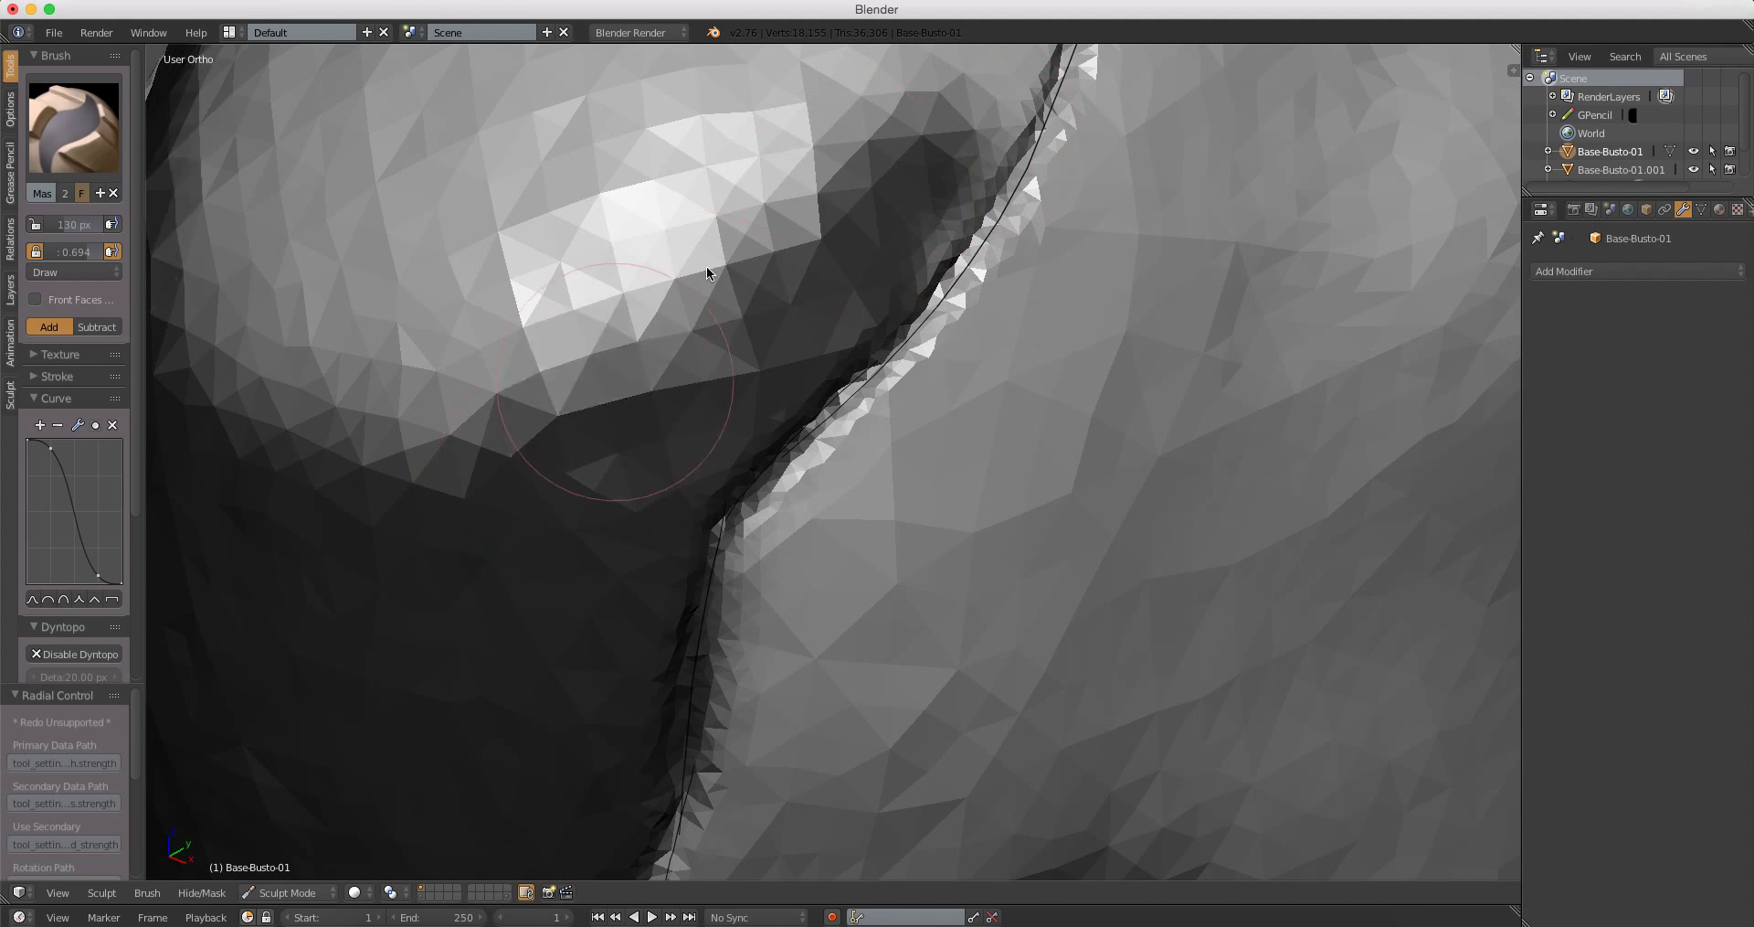
{"action": "scroll", "coordinate": [627, 389], "scroll_direction": "down", "scroll_amount": 3}
{"action": "mouse_move", "coordinate": [627, 389]}
{"action": "left_mouse_down"}
{"action": "mouse_move", "coordinate": [584, 329]}
{"action": "mouse_move", "coordinate": [816, 280]}
{"action": "left_mouse_up"}
{"action": "scroll", "coordinate": [816, 283], "scroll_direction": "up", "scroll_amount": 1}
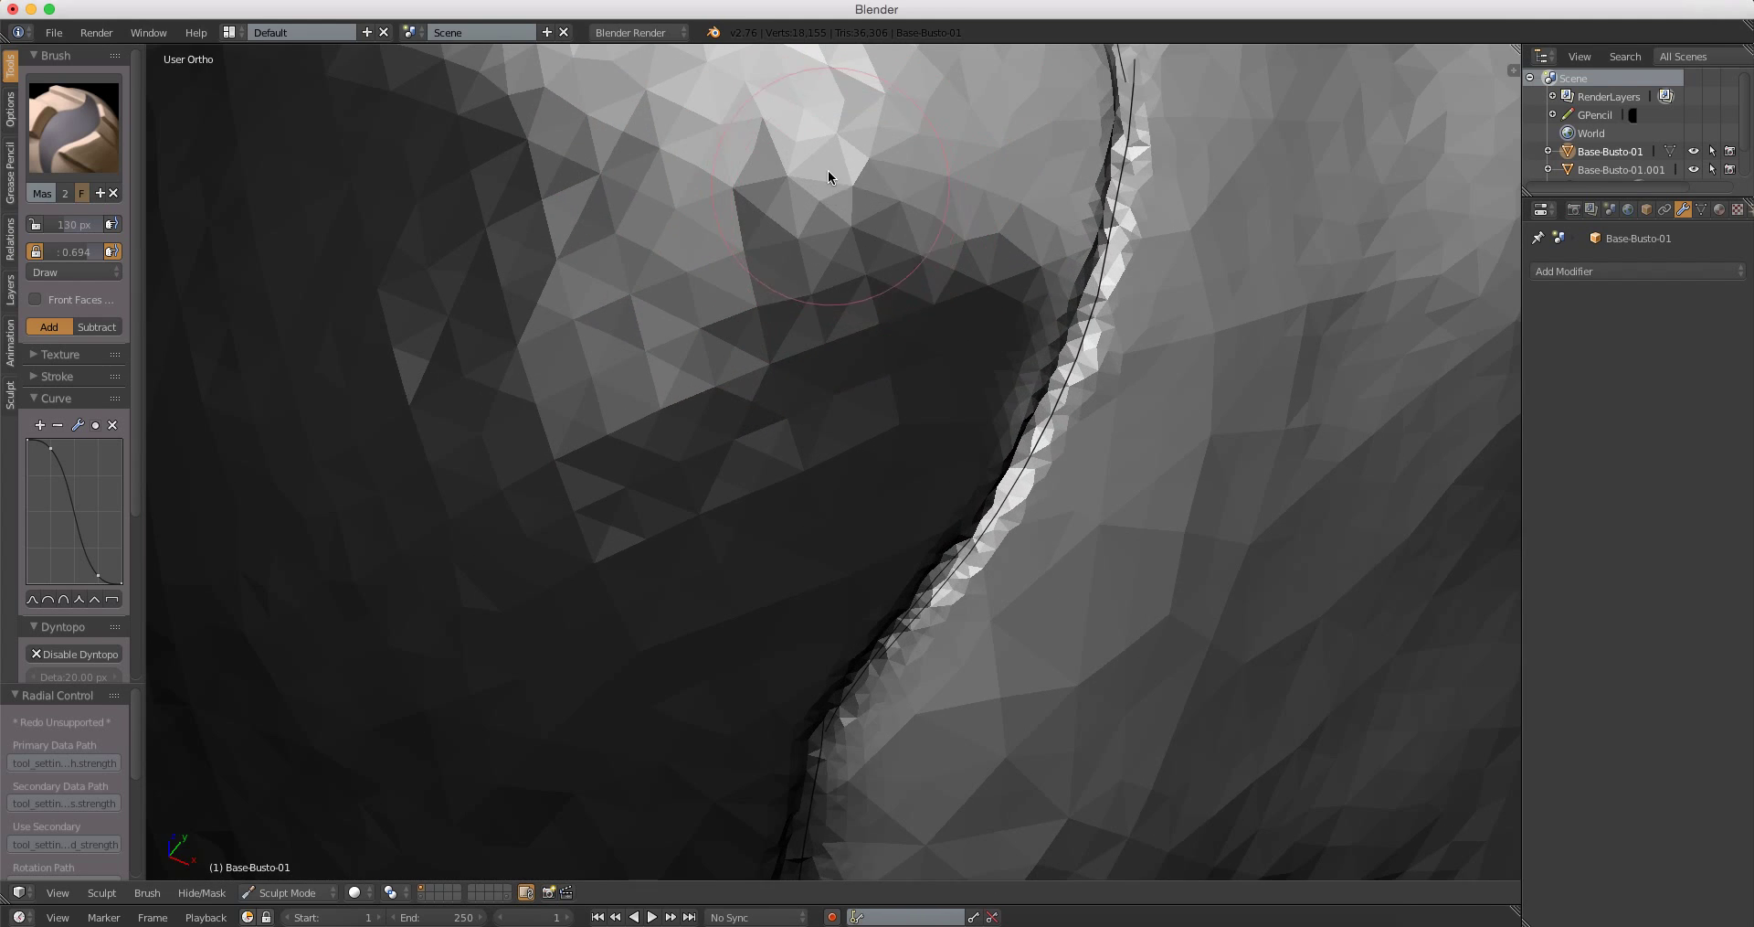
{"action": "scroll", "coordinate": [828, 171], "scroll_direction": "up", "scroll_amount": 1}
{"action": "mouse_move", "coordinate": [708, 384]}
{"action": "left_mouse_down"}
{"action": "mouse_move", "coordinate": [944, 352]}
{"action": "mouse_move", "coordinate": [1014, 485]}
{"action": "mouse_move", "coordinate": [1073, 212]}
{"action": "mouse_move", "coordinate": [916, 478]}
{"action": "mouse_move", "coordinate": [986, 359]}
{"action": "mouse_move", "coordinate": [1027, 404]}
{"action": "mouse_move", "coordinate": [1051, 380]}
{"action": "mouse_move", "coordinate": [862, 351]}
{"action": "mouse_move", "coordinate": [709, 241]}
{"action": "mouse_move", "coordinate": [646, 430]}
{"action": "mouse_move", "coordinate": [883, 476]}
{"action": "mouse_move", "coordinate": [630, 469]}
{"action": "mouse_move", "coordinate": [816, 384]}
{"action": "mouse_move", "coordinate": [1009, 381]}
{"action": "mouse_move", "coordinate": [1049, 631]}
{"action": "left_mouse_up"}
Step: Zoom and orbit to inspect the masked panel from a side angle
{"action": "scroll", "coordinate": [922, 476], "scroll_direction": "down", "scroll_amount": 3}
{"action": "scroll", "coordinate": [1049, 628], "scroll_direction": "up", "scroll_amount": 1}
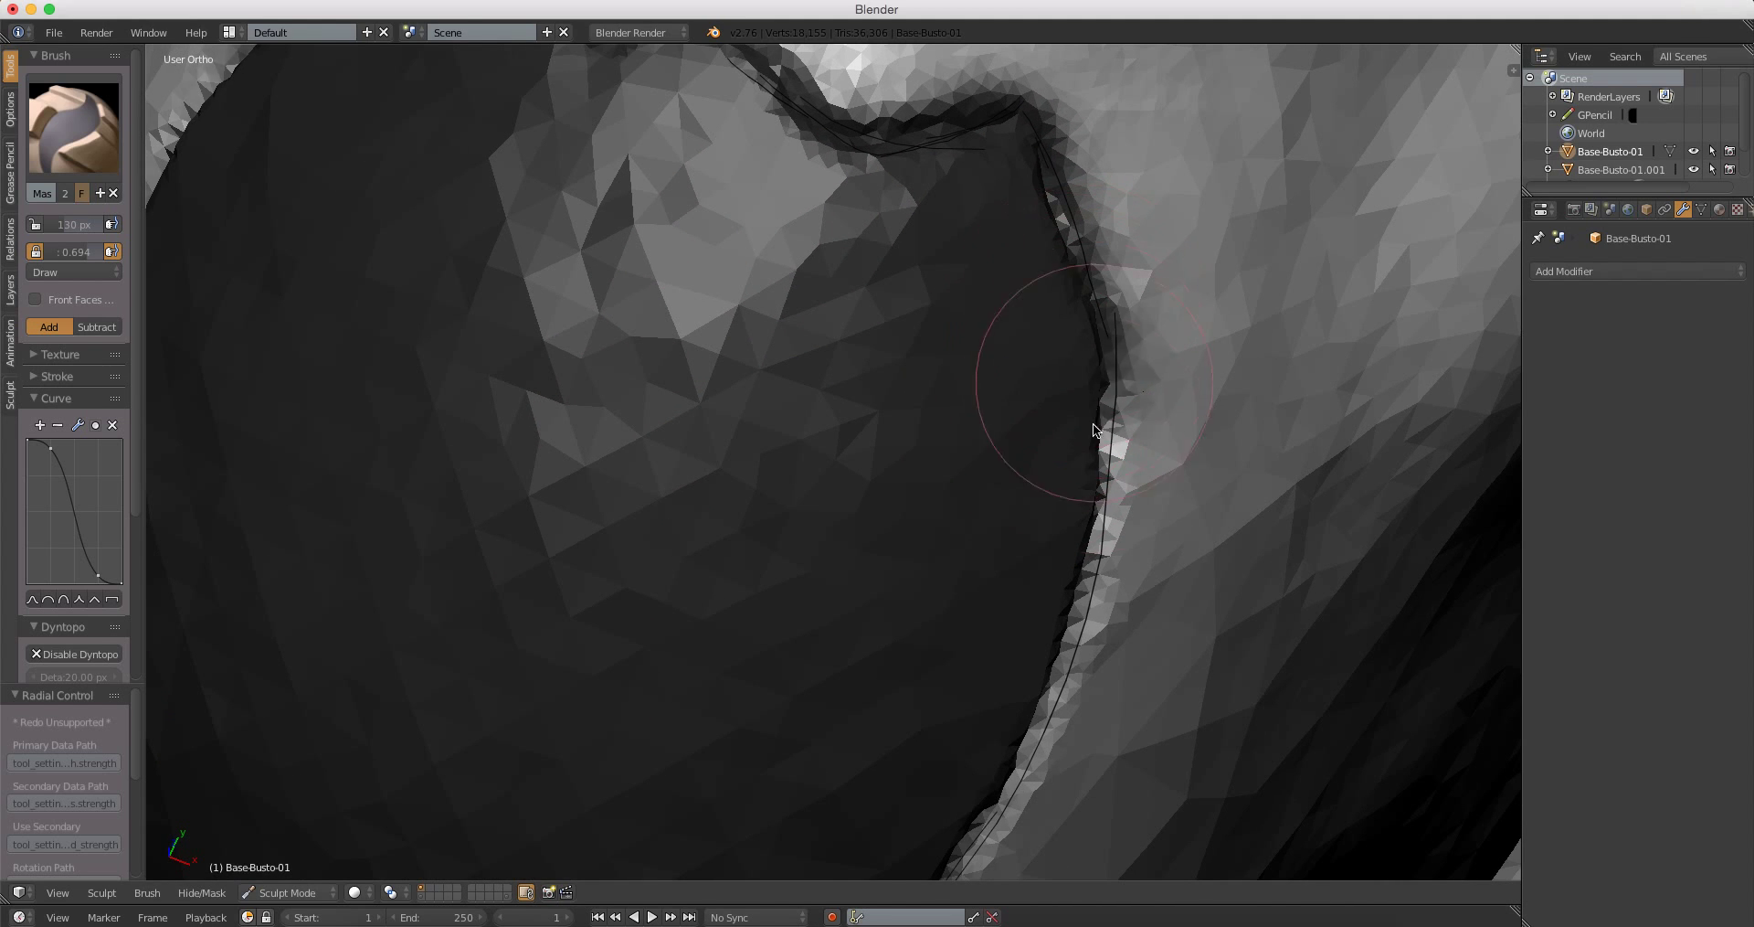
{"action": "scroll", "coordinate": [1041, 397], "scroll_direction": "up", "scroll_amount": 1}
{"action": "scroll", "coordinate": [914, 741], "scroll_direction": "up", "scroll_amount": 1}
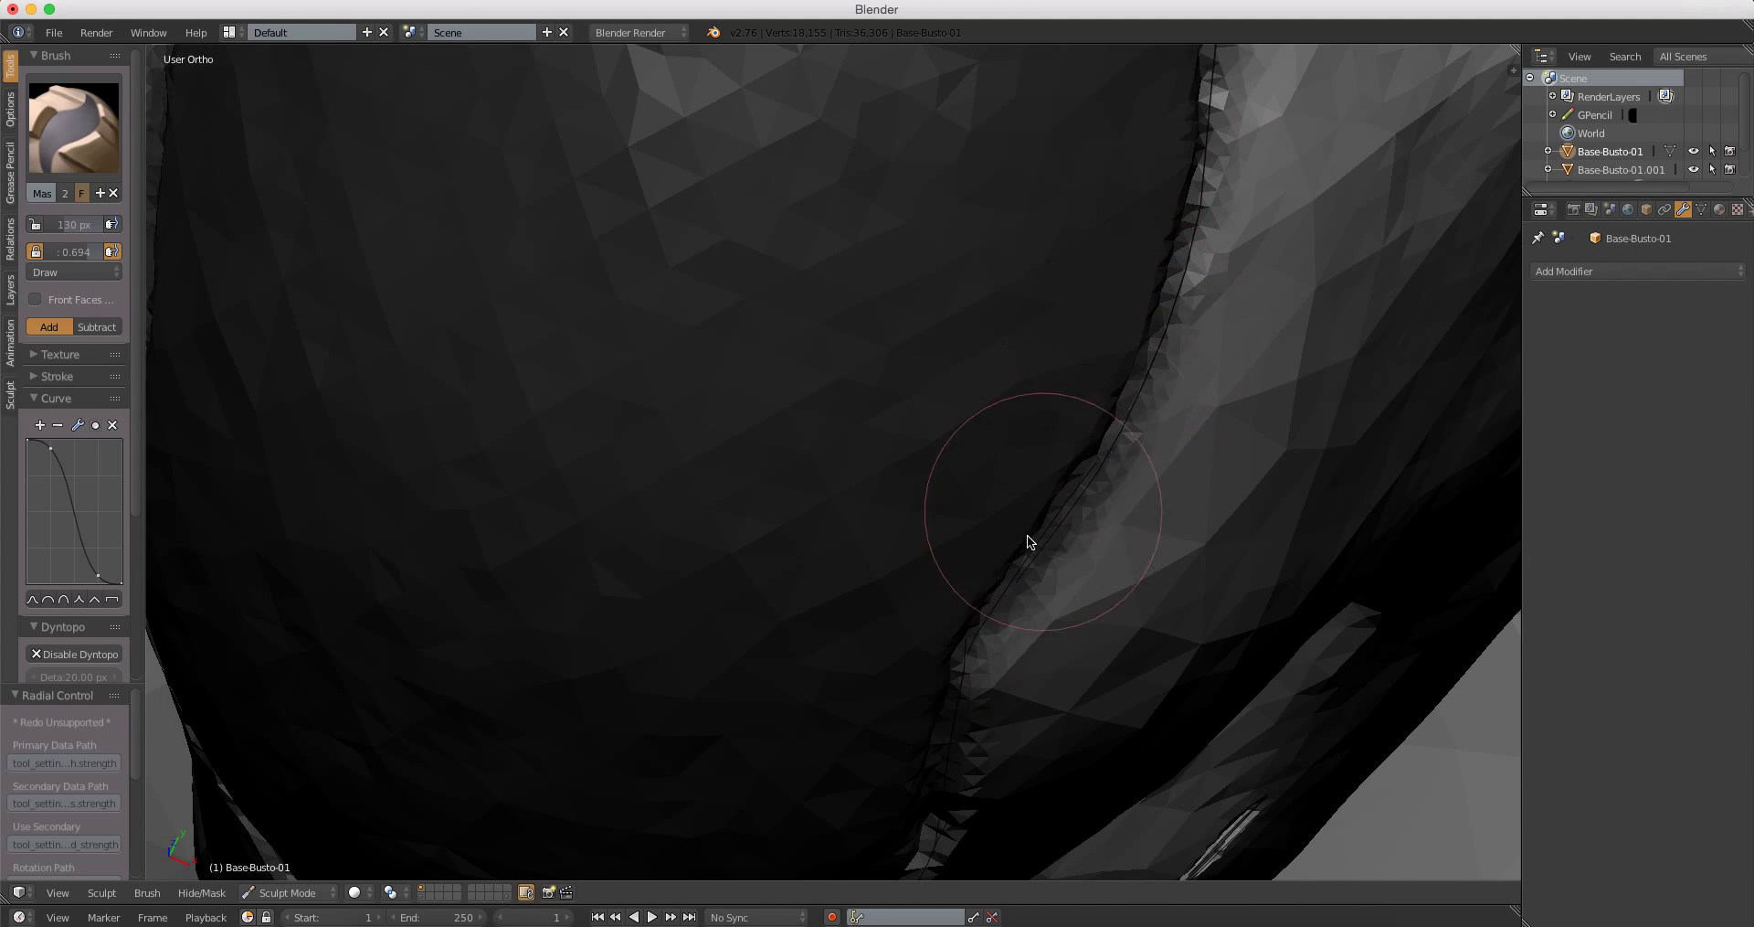
{"action": "scroll", "coordinate": [877, 502], "scroll_direction": "down", "scroll_amount": 2}
{"action": "scroll", "coordinate": [912, 243], "scroll_direction": "up", "scroll_amount": 3}
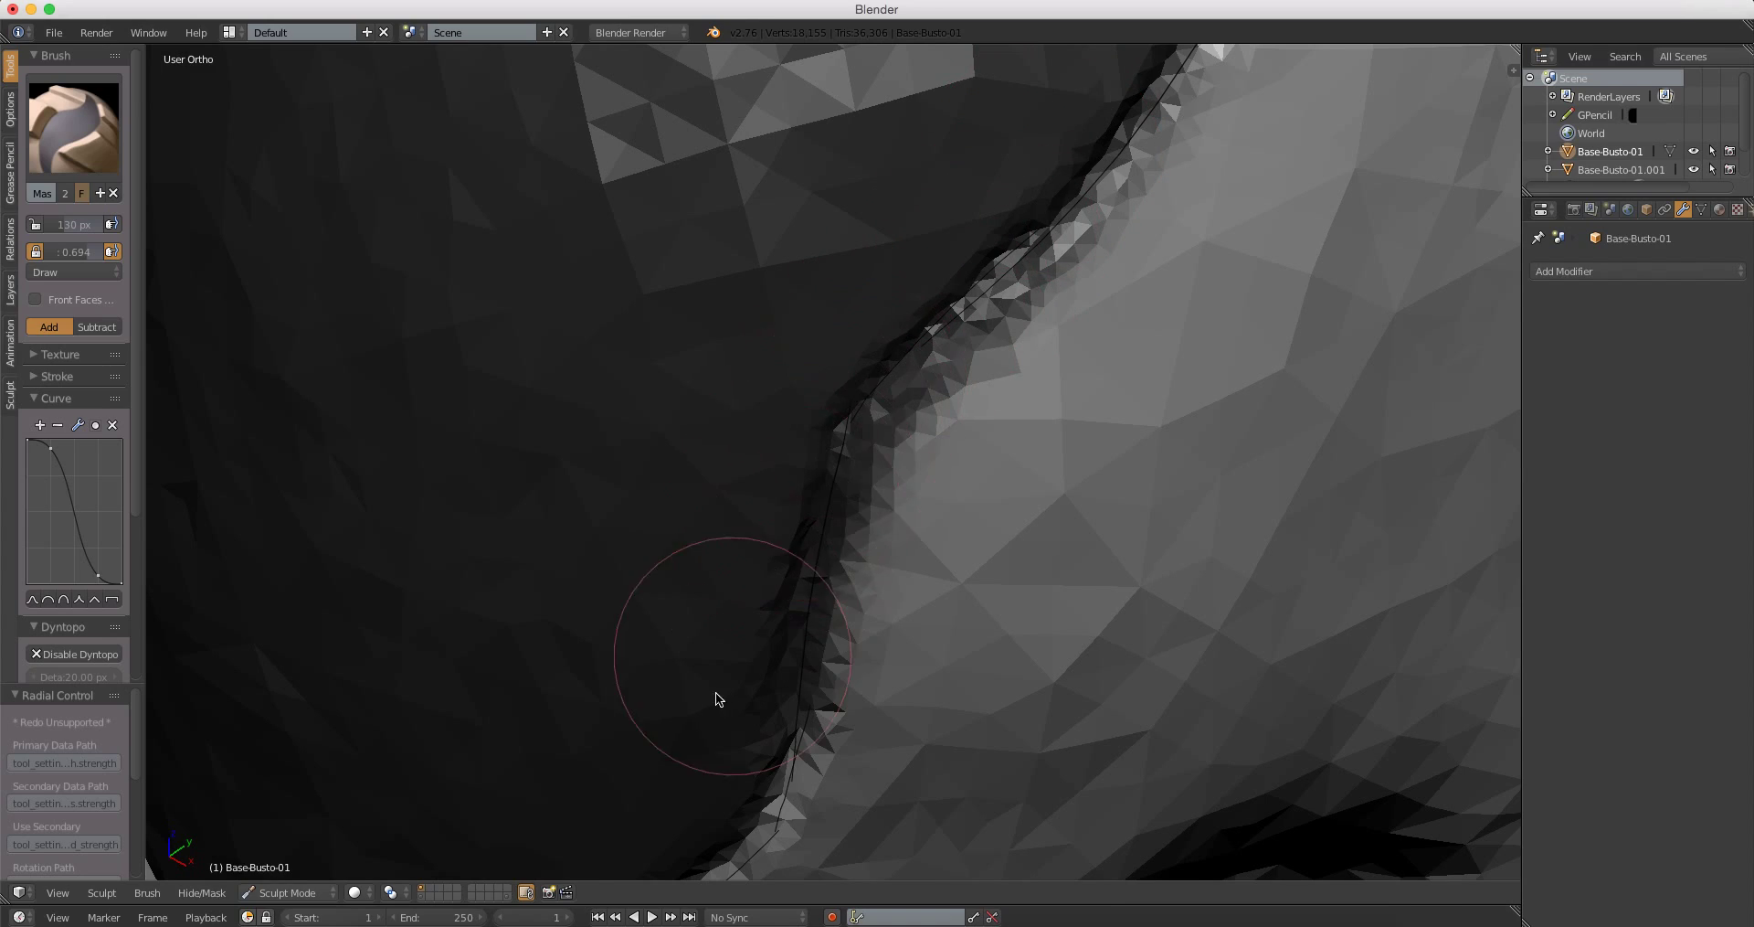
{"action": "scroll", "coordinate": [769, 641], "scroll_direction": "down", "scroll_amount": 2}
{"action": "scroll", "coordinate": [812, 521], "scroll_direction": "up", "scroll_amount": 2}
{"action": "scroll", "coordinate": [393, 635], "scroll_direction": "down", "scroll_amount": 2}
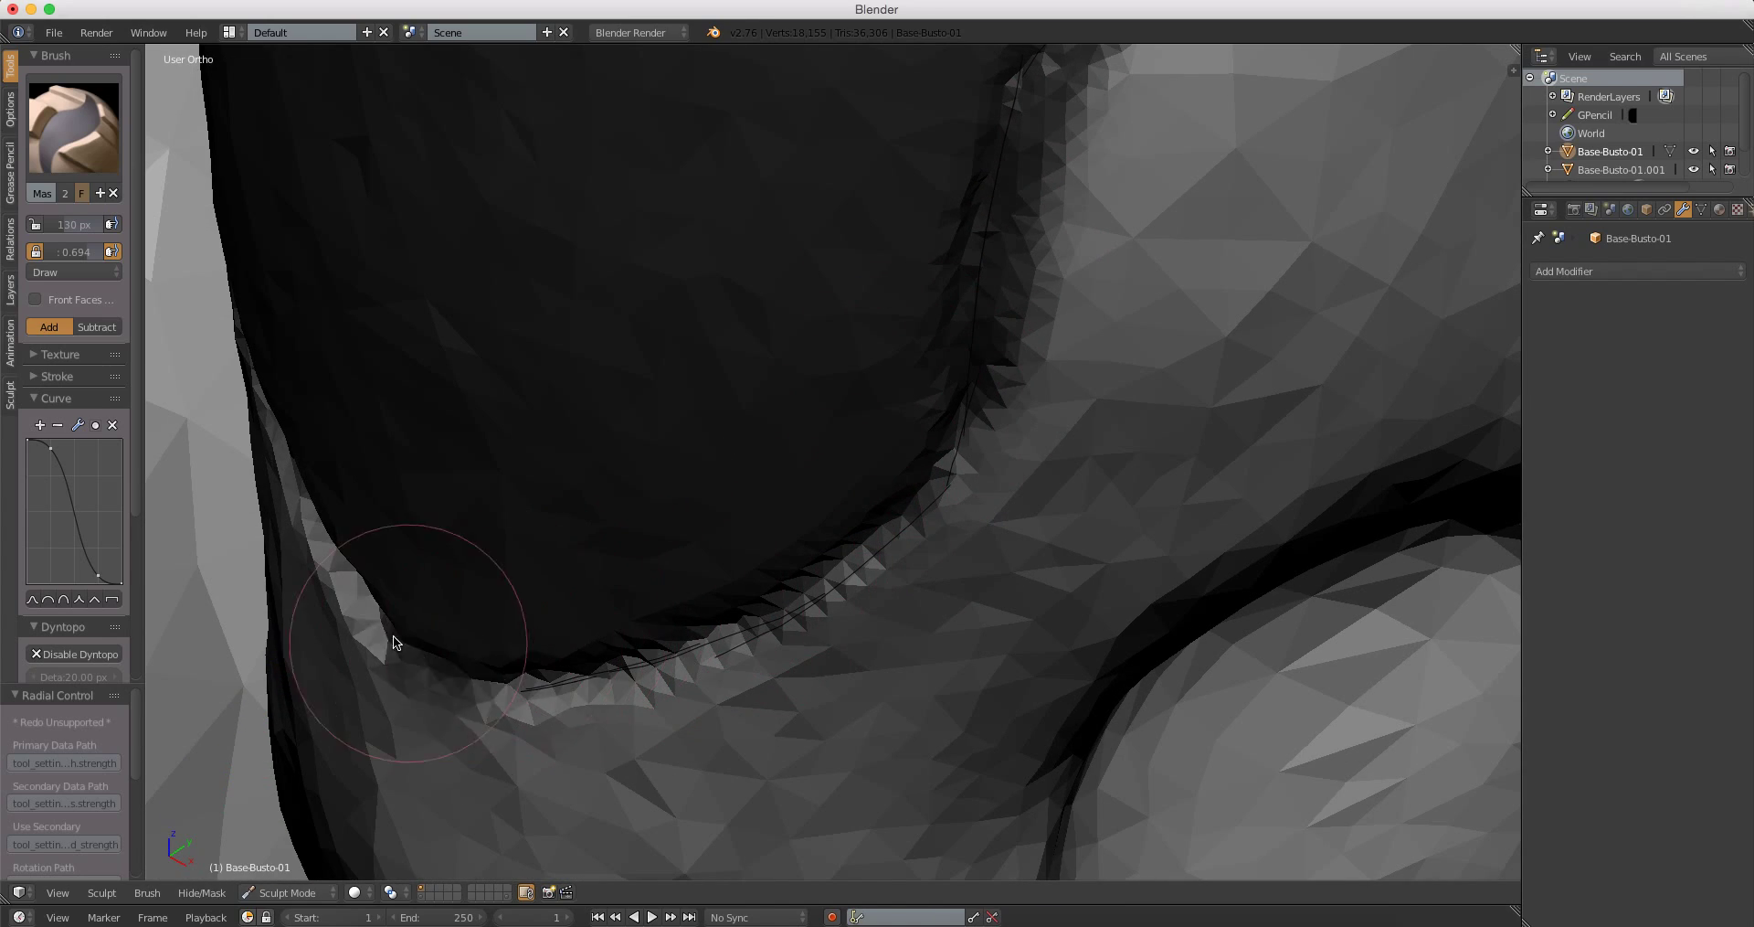
{"action": "scroll", "coordinate": [814, 451], "scroll_direction": "down", "scroll_amount": 3}
{"action": "scroll", "coordinate": [901, 415], "scroll_direction": "down", "scroll_amount": 1}
{"action": "scroll", "coordinate": [902, 416], "scroll_direction": "up", "scroll_amount": 5}
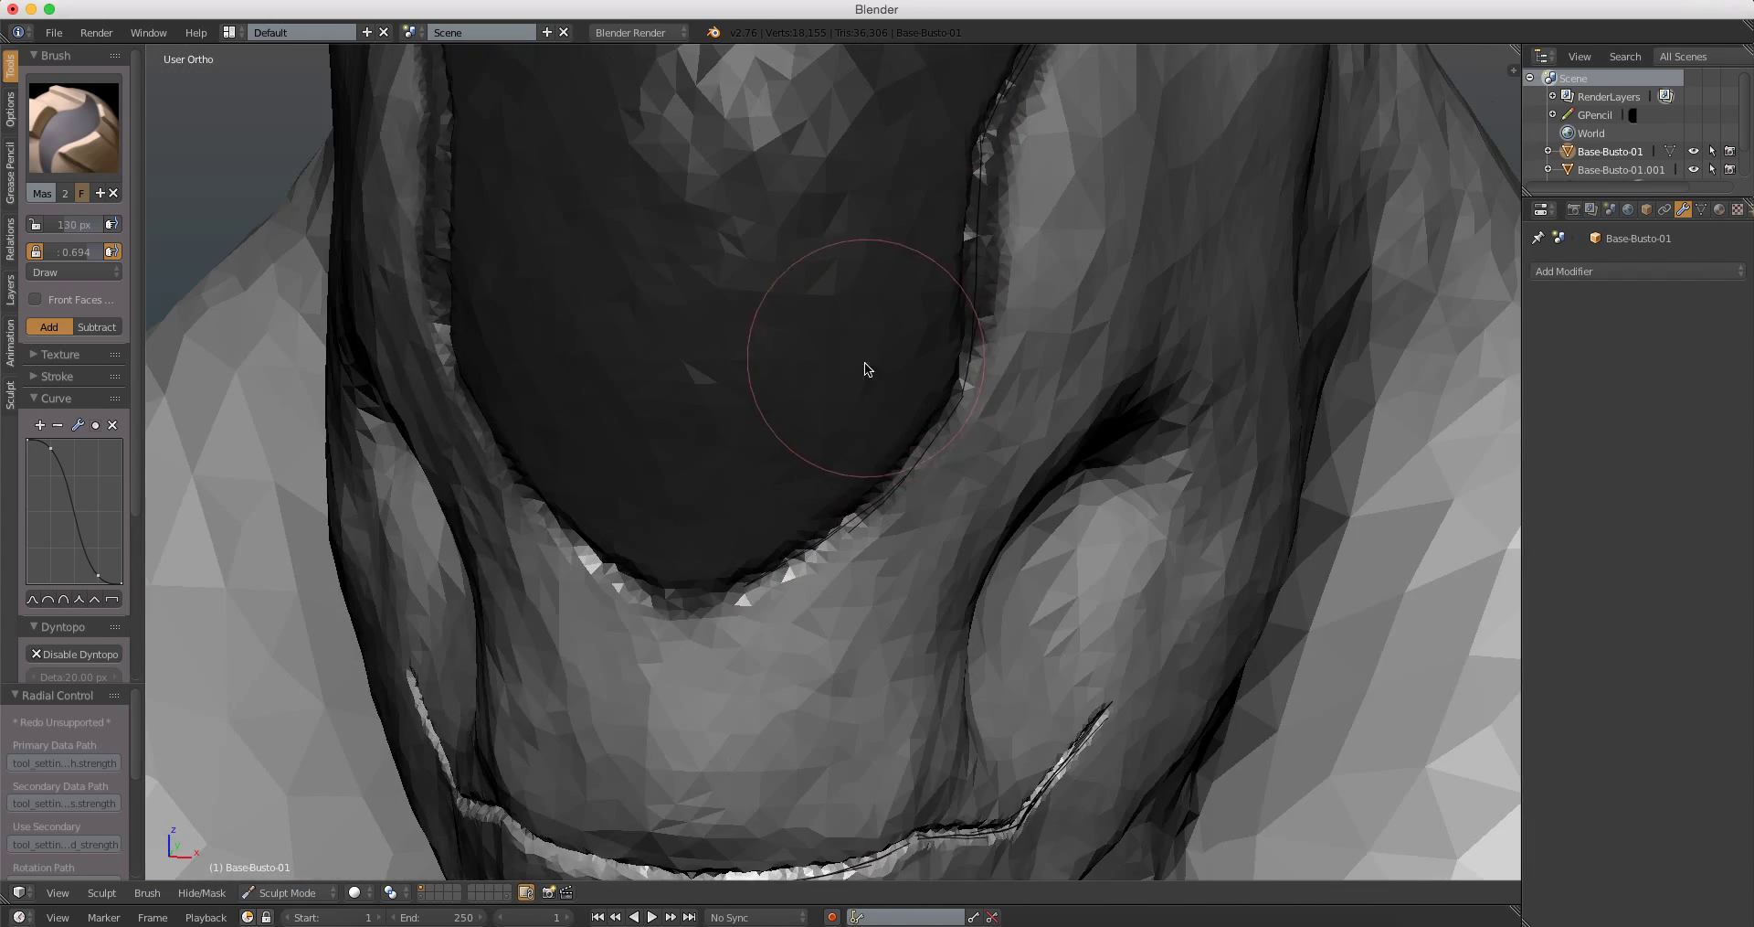
{"action": "scroll", "coordinate": [865, 362], "scroll_direction": "up", "scroll_amount": 2}
{"action": "scroll", "coordinate": [832, 396], "scroll_direction": "up", "scroll_amount": 1}
{"action": "scroll", "coordinate": [806, 528], "scroll_direction": "down", "scroll_amount": 3}
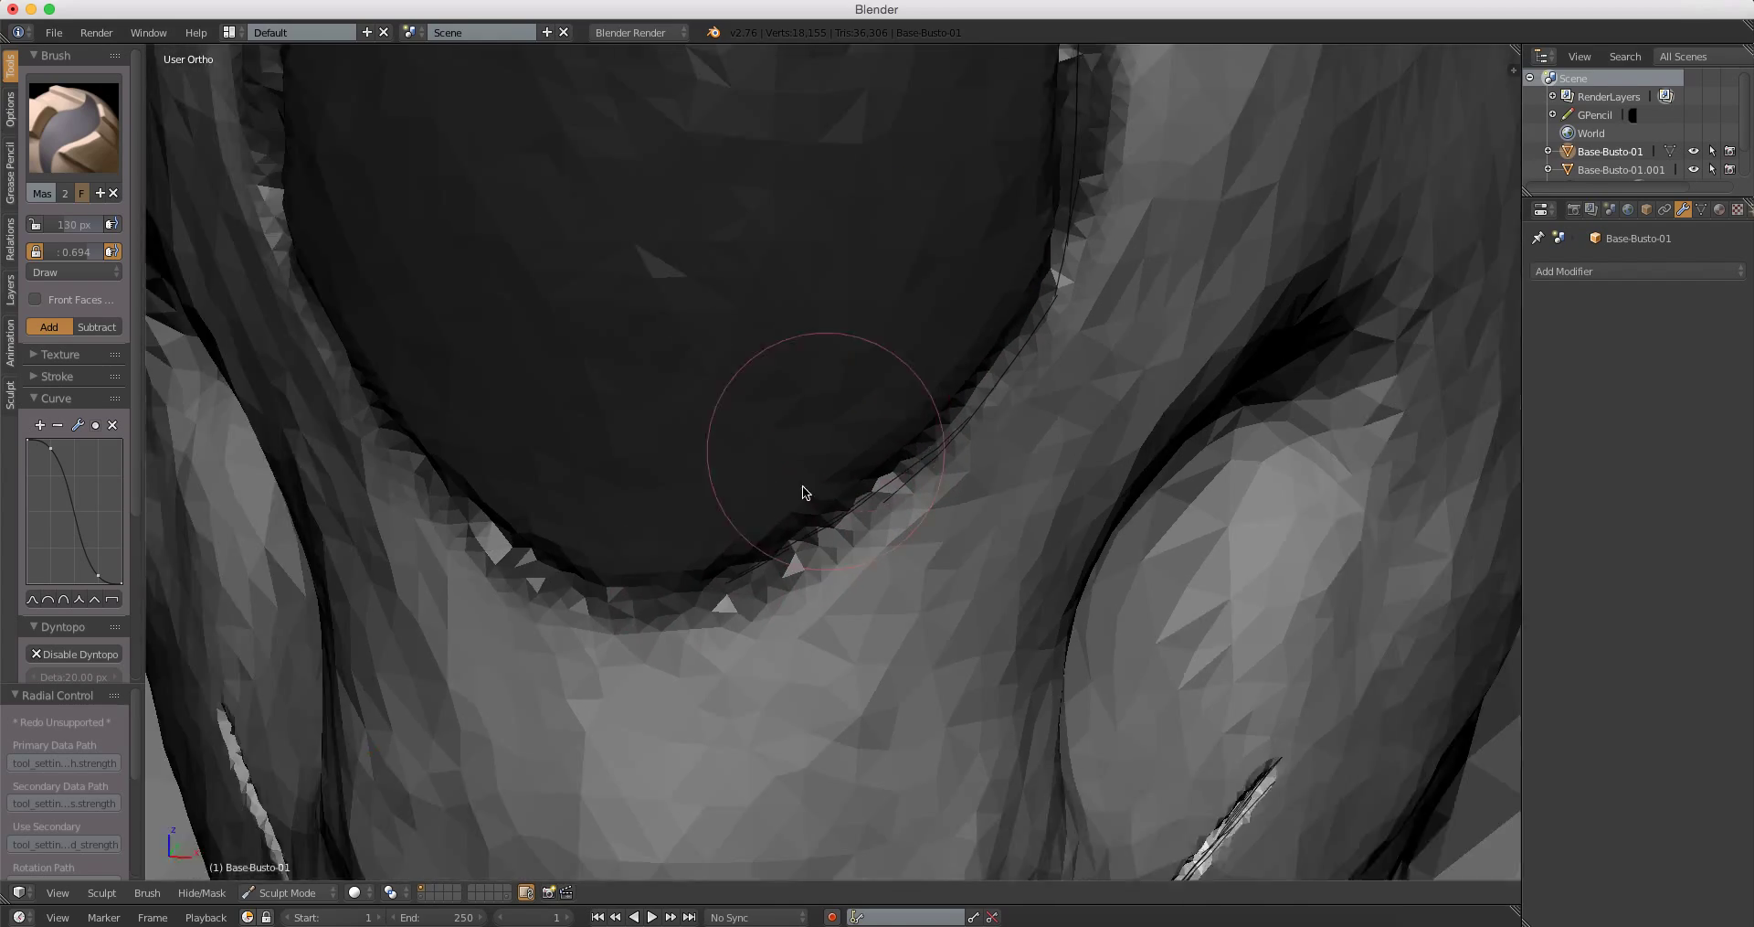
{"action": "scroll", "coordinate": [801, 486], "scroll_direction": "down", "scroll_amount": 3}
{"action": "mouse_move", "coordinate": [827, 448]}
{"action": "middle_mouse_down"}
{"action": "mouse_move", "coordinate": [879, 482]}
{"action": "mouse_move", "coordinate": [702, 403]}
{"action": "middle_mouse_up"}
{"action": "scroll", "coordinate": [701, 395], "scroll_direction": "up", "scroll_amount": 3}
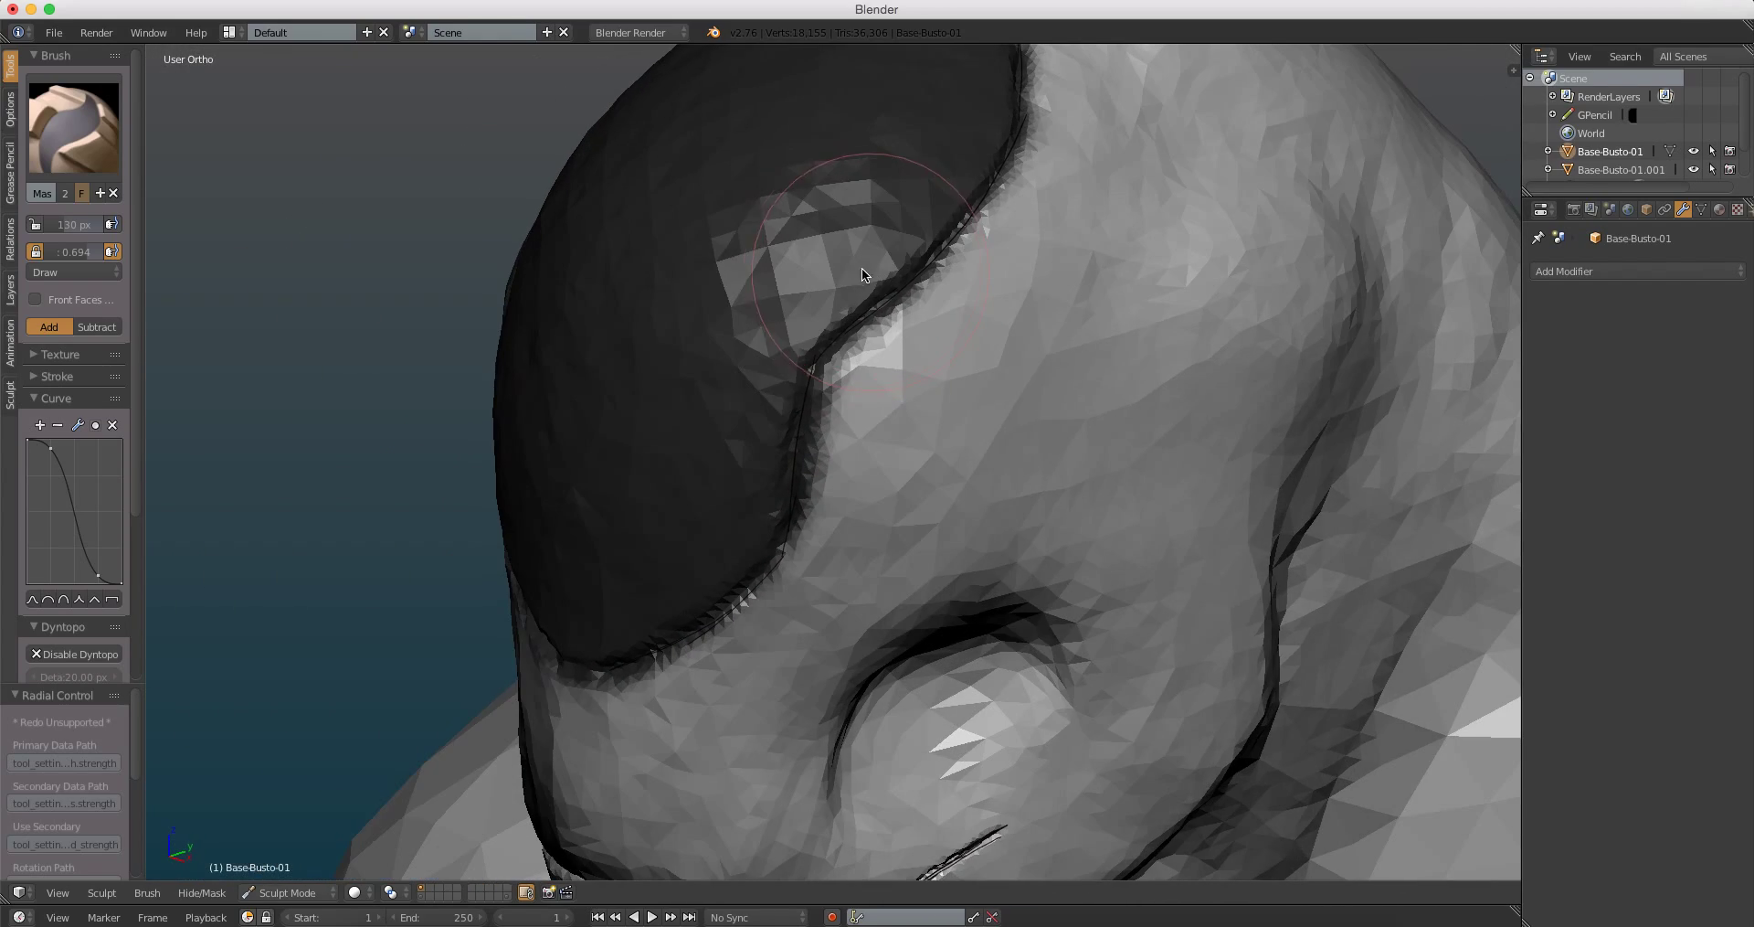
Step: Invert the mask and hide the masked rest of the head
{"action": "key", "text": "ctrl+i"}
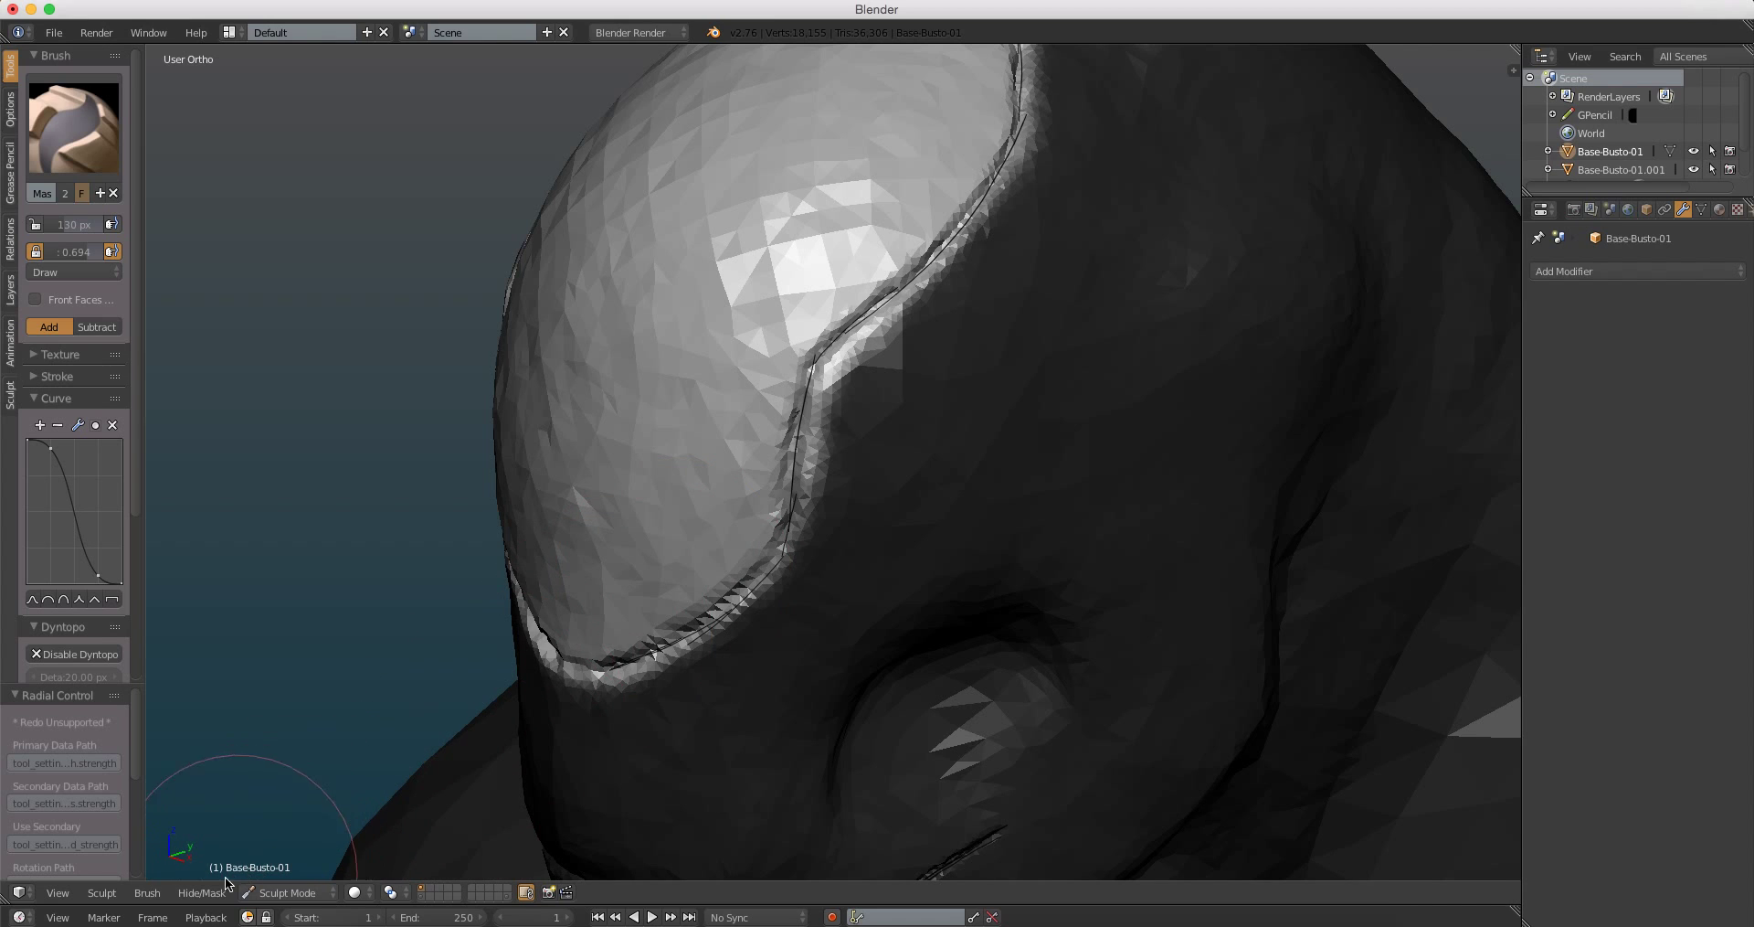
{"action": "left_click", "coordinate": [201, 892]}
{"action": "left_click", "coordinate": [230, 808]}
{"action": "mouse_move", "coordinate": [549, 548]}
{"action": "middle_mouse_down"}
{"action": "mouse_move", "coordinate": [893, 413]}
{"action": "mouse_move", "coordinate": [849, 436]}
{"action": "mouse_move", "coordinate": [858, 366]}
{"action": "mouse_move", "coordinate": [847, 389]}
{"action": "mouse_move", "coordinate": [818, 357]}
{"action": "mouse_move", "coordinate": [829, 329]}
{"action": "mouse_move", "coordinate": [846, 428]}
{"action": "mouse_move", "coordinate": [828, 338]}
{"action": "mouse_move", "coordinate": [898, 385]}
{"action": "middle_mouse_up"}
Step: Mask most of the remaining panel, including its upper right and right side
{"action": "mouse_move", "coordinate": [897, 384]}
{"action": "left_mouse_down"}
{"action": "mouse_move", "coordinate": [681, 369]}
{"action": "mouse_move", "coordinate": [908, 404]}
{"action": "mouse_move", "coordinate": [1069, 365]}
{"action": "mouse_move", "coordinate": [1012, 585]}
{"action": "mouse_move", "coordinate": [754, 438]}
{"action": "mouse_move", "coordinate": [634, 660]}
{"action": "left_mouse_up"}
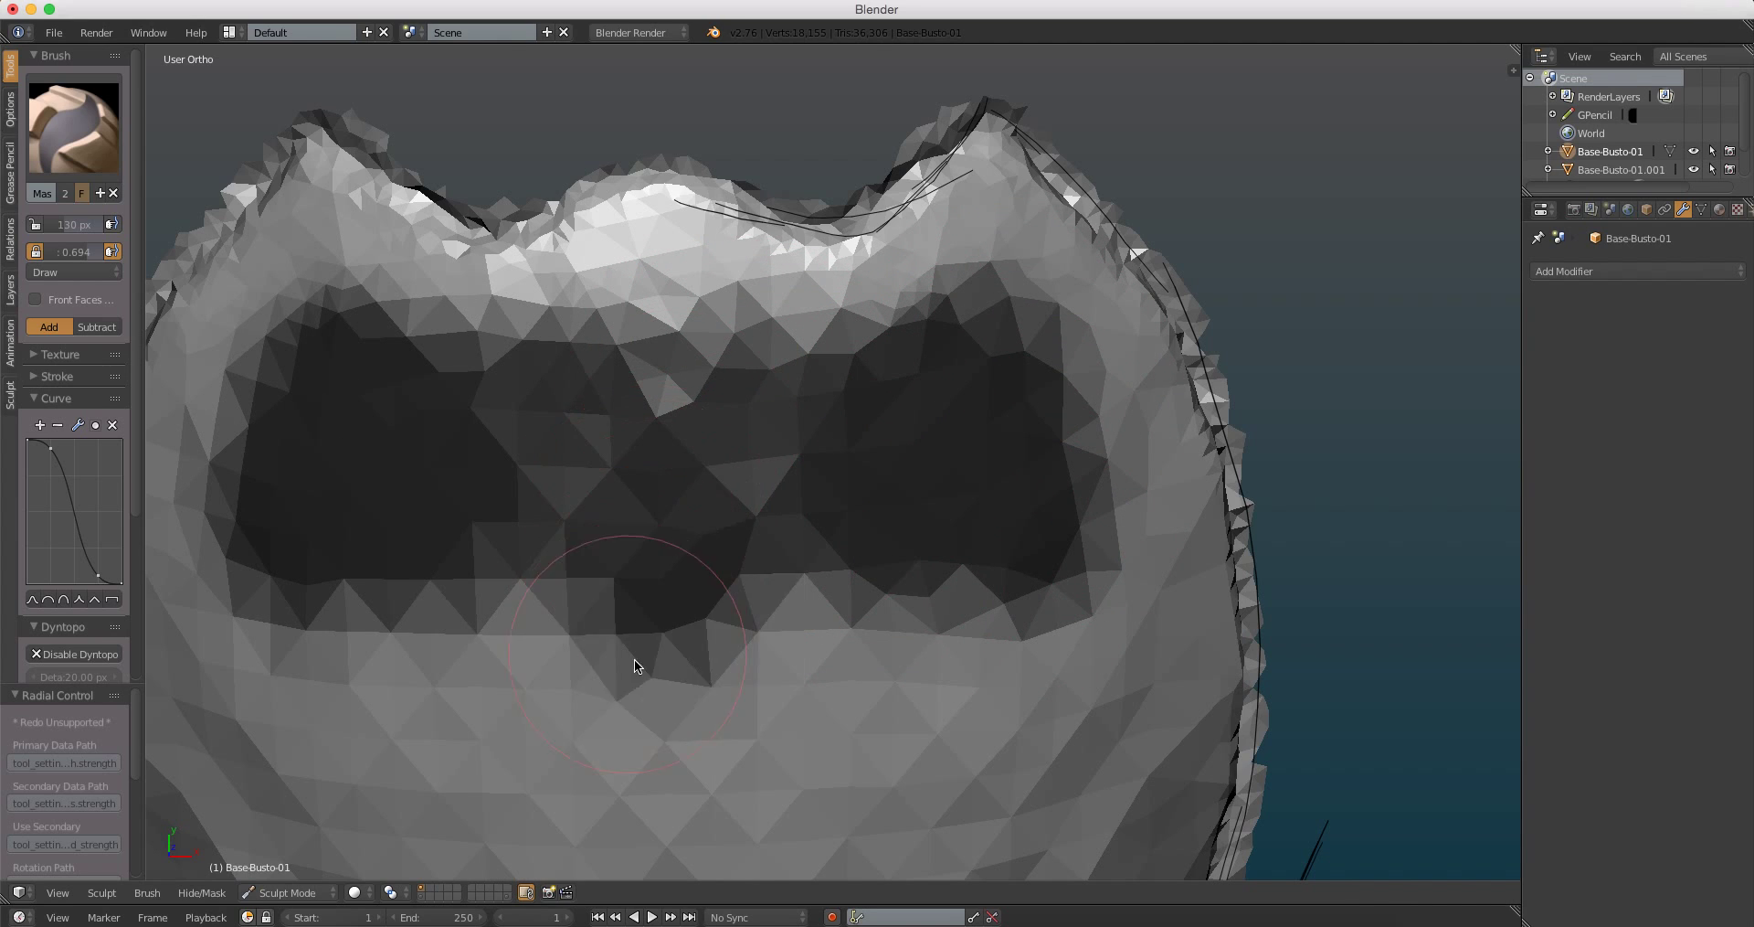
{"action": "middle_click_drag", "start_coordinate": [634, 659], "coordinate": [765, 485], "text": "shift"}
{"action": "mouse_move", "coordinate": [765, 485]}
{"action": "left_mouse_down"}
{"action": "mouse_move", "coordinate": [852, 593]}
{"action": "mouse_move", "coordinate": [947, 423]}
{"action": "mouse_move", "coordinate": [666, 548]}
{"action": "mouse_move", "coordinate": [842, 698]}
{"action": "mouse_move", "coordinate": [1029, 485]}
{"action": "mouse_move", "coordinate": [747, 692]}
{"action": "left_mouse_up"}
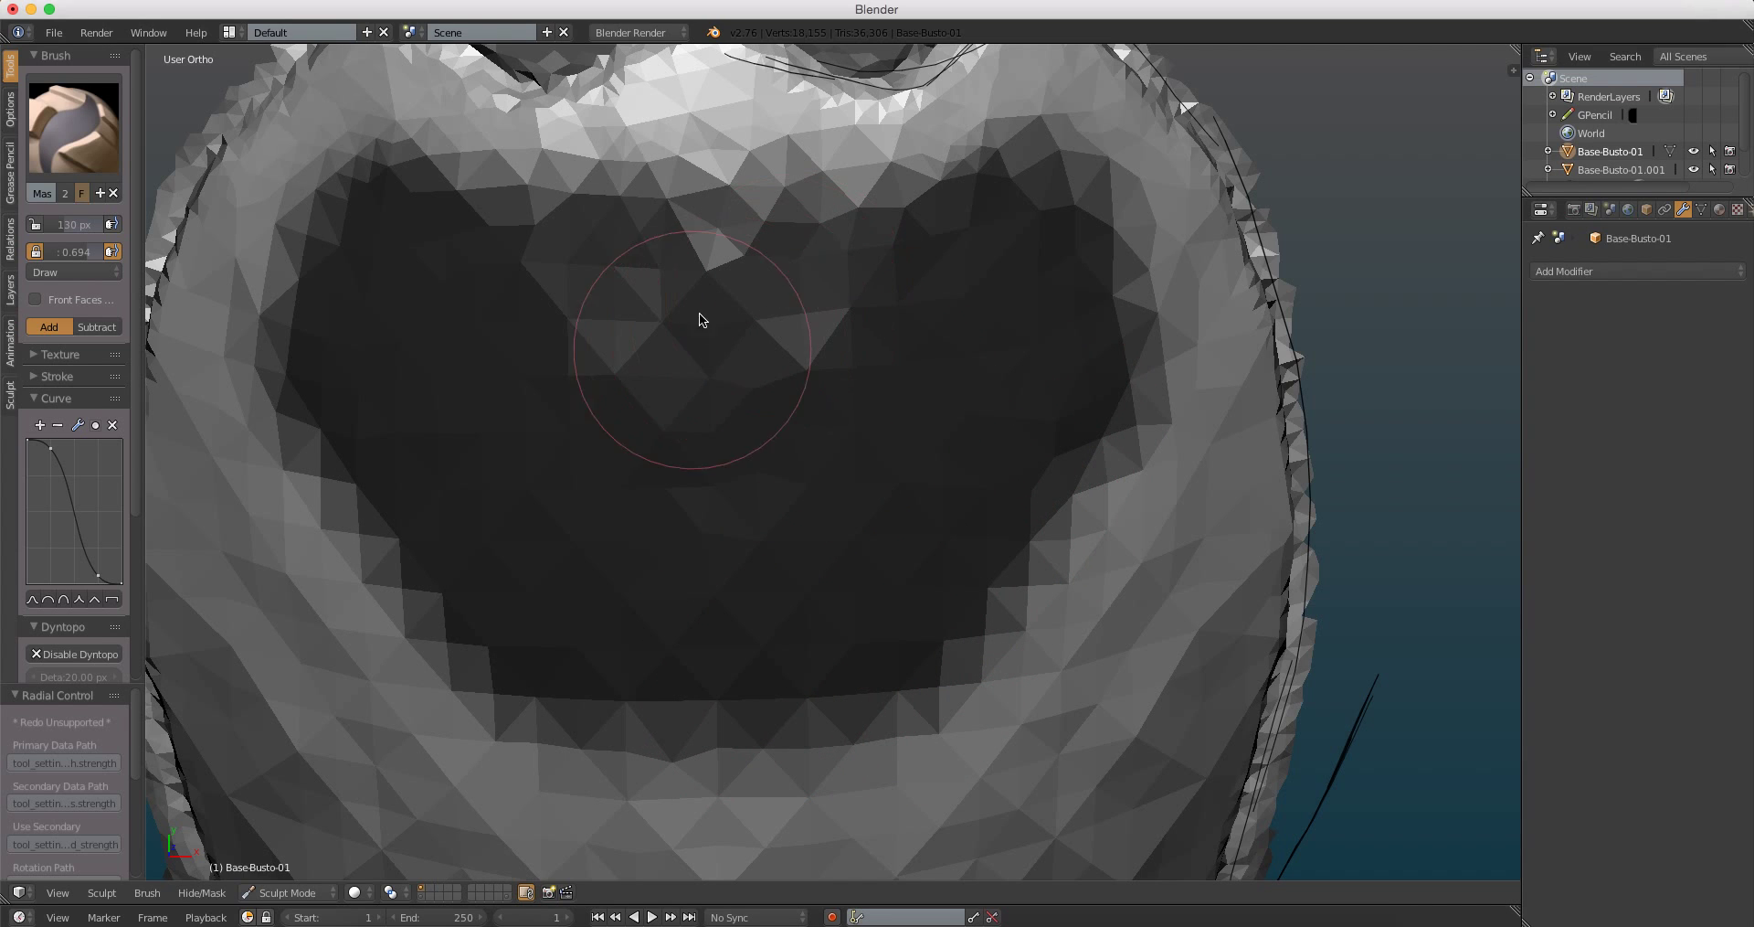
{"action": "left_click_drag", "start_coordinate": [697, 321], "coordinate": [980, 224]}
{"action": "middle_click_drag", "start_coordinate": [960, 251], "coordinate": [839, 250]}
{"action": "scroll", "coordinate": [845, 264], "scroll_direction": "down", "scroll_amount": 4}
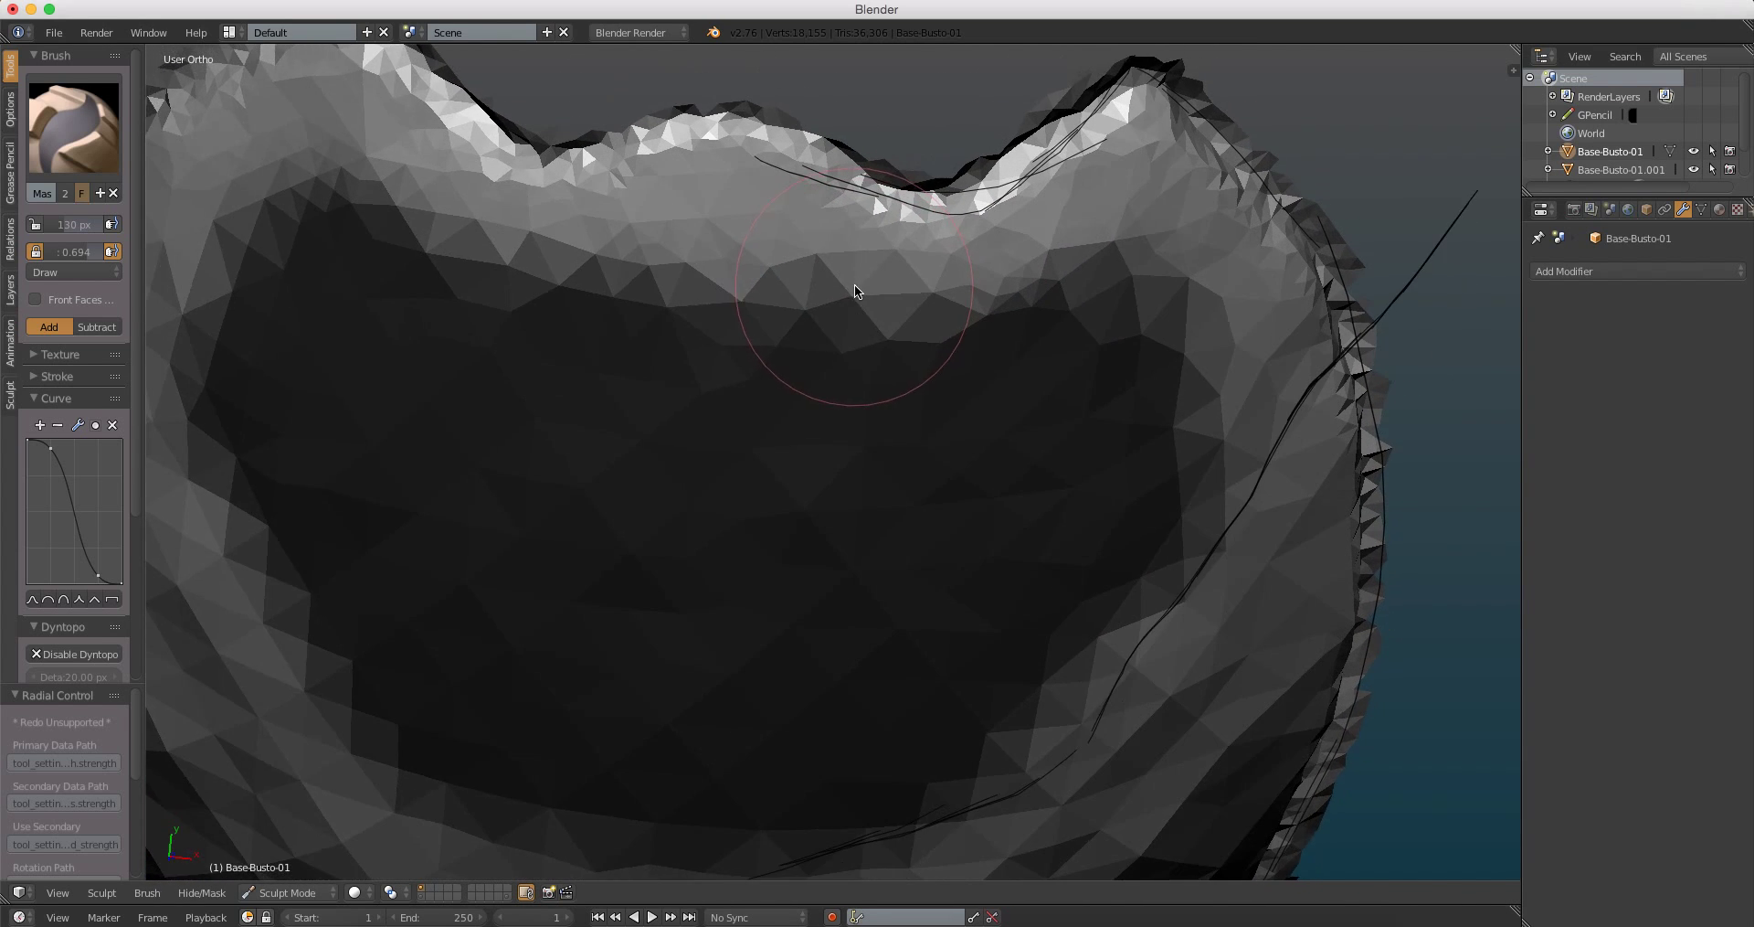
{"action": "scroll", "coordinate": [822, 243], "scroll_direction": "up", "scroll_amount": 4}
{"action": "mouse_move", "coordinate": [888, 235]}
{"action": "left_mouse_down"}
{"action": "mouse_move", "coordinate": [1192, 180]}
{"action": "mouse_move", "coordinate": [1285, 554]}
{"action": "mouse_move", "coordinate": [1219, 653]}
{"action": "left_mouse_up"}
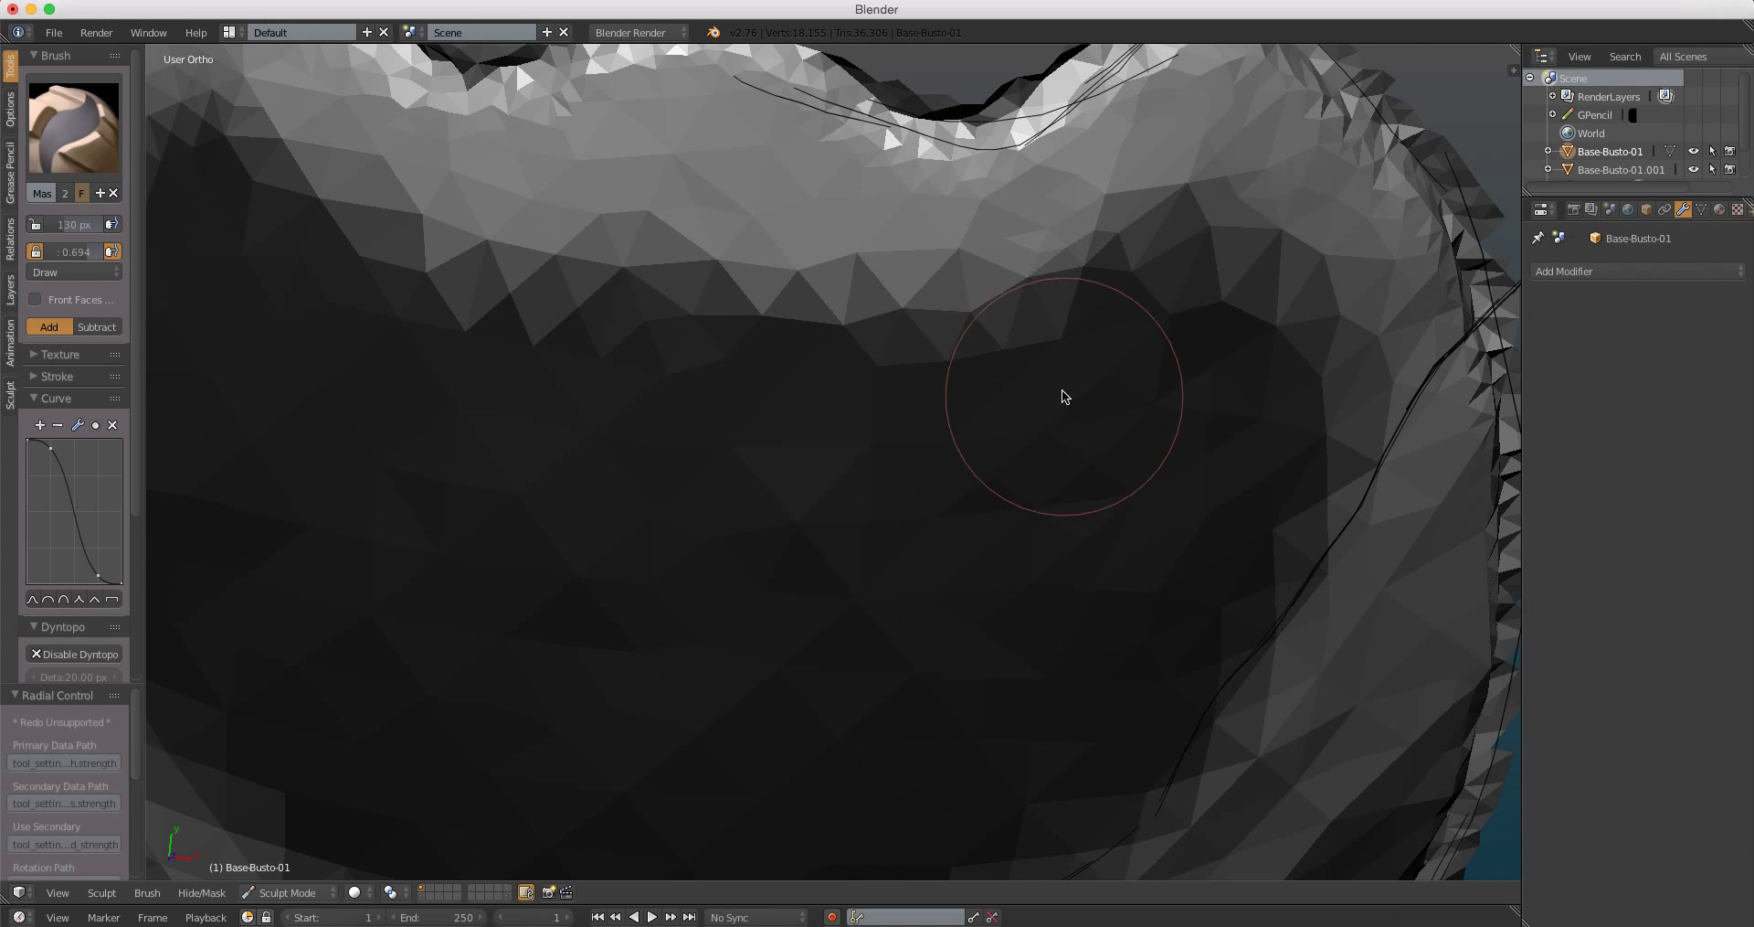
{"action": "scroll", "coordinate": [914, 548], "scroll_direction": "down", "scroll_amount": 5}
{"action": "scroll", "coordinate": [823, 733], "scroll_direction": "down", "scroll_amount": 3}
{"action": "scroll", "coordinate": [823, 733], "scroll_direction": "down", "scroll_amount": 3}
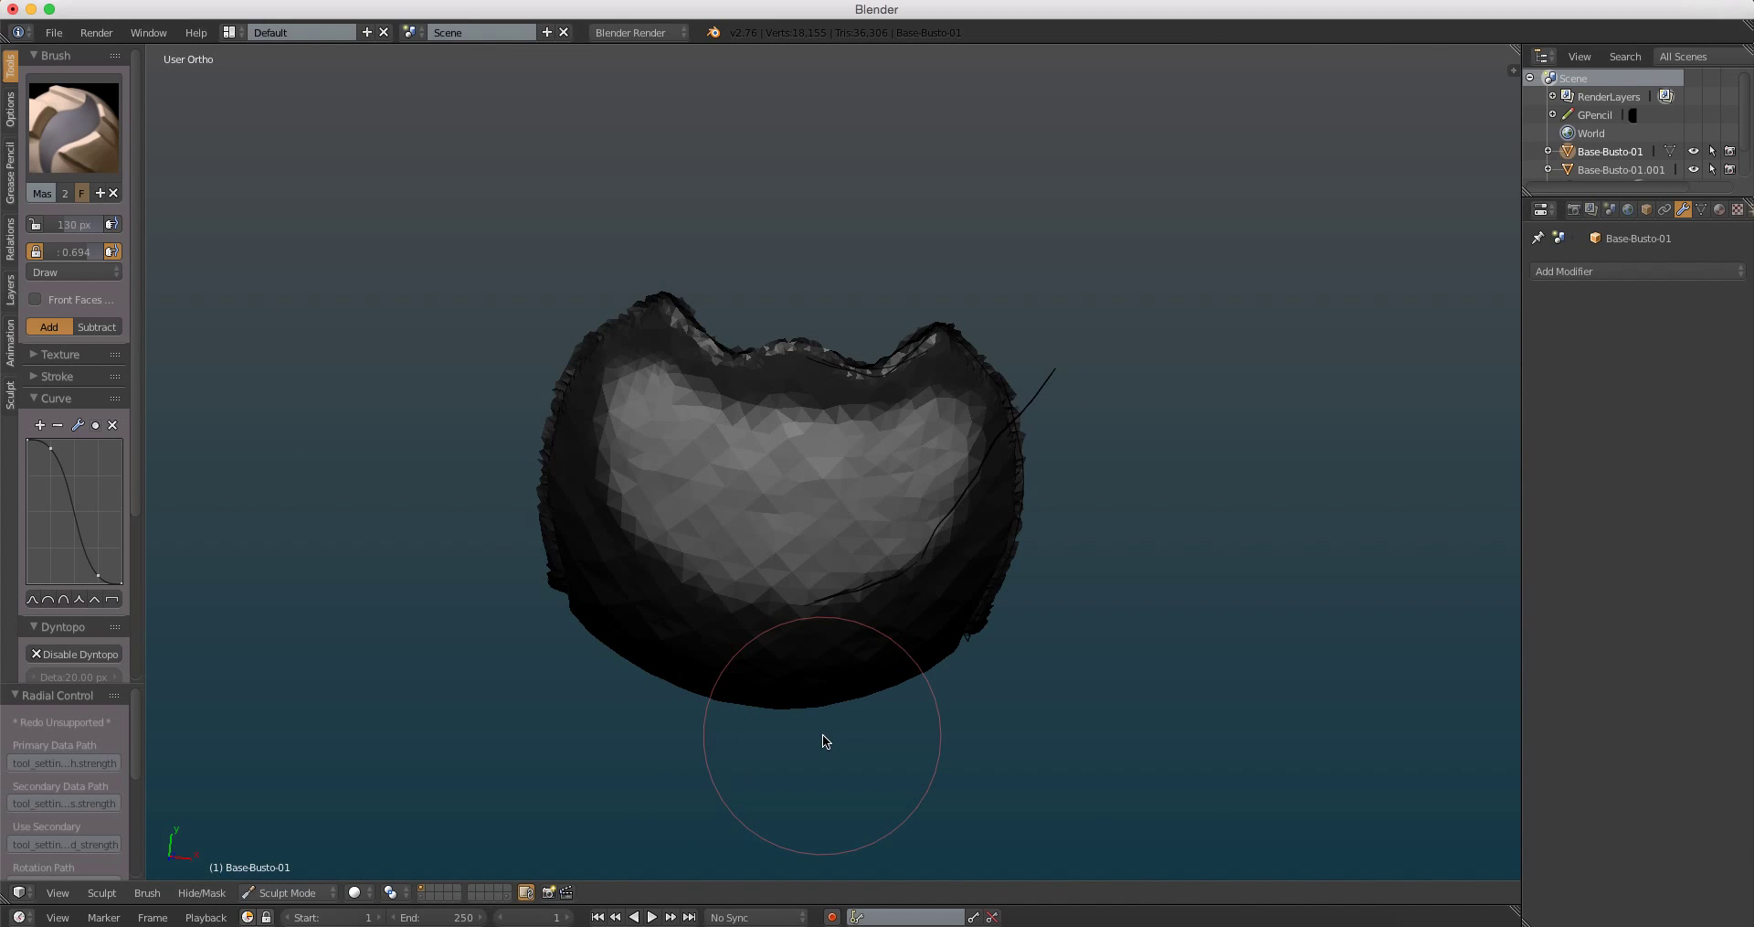
{"action": "scroll", "coordinate": [823, 734], "scroll_direction": "down", "scroll_amount": 3}
Step: With a 473 px Grab brush, pull the panel outward into a curved horn shape
{"action": "key", "text": "g"}
{"action": "key", "text": "f"}
{"action": "left_click", "coordinate": [987, 535]}
{"action": "middle_click_drag", "start_coordinate": [987, 535], "coordinate": [806, 328]}
{"action": "left_click_drag", "start_coordinate": [802, 306], "coordinate": [906, 185]}
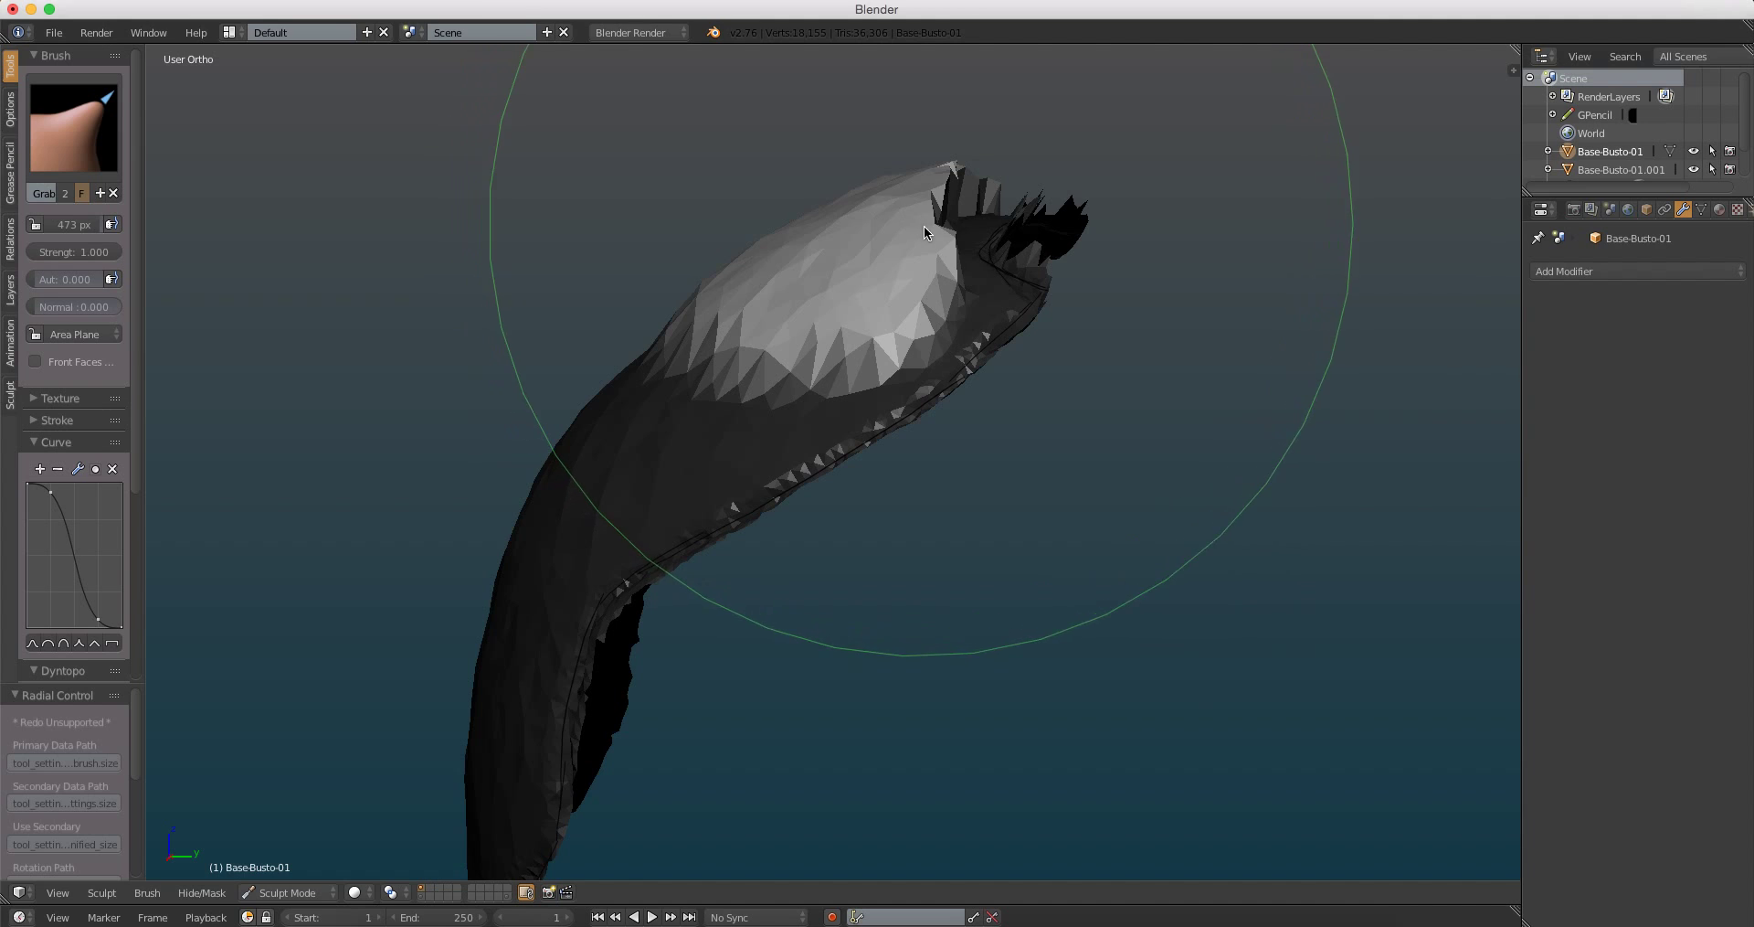
{"action": "left_click_drag", "start_coordinate": [907, 185], "coordinate": [941, 315]}
{"action": "scroll", "coordinate": [1089, 273], "scroll_direction": "up", "scroll_amount": 3}
{"action": "middle_click_drag", "start_coordinate": [1088, 272], "coordinate": [946, 258]}
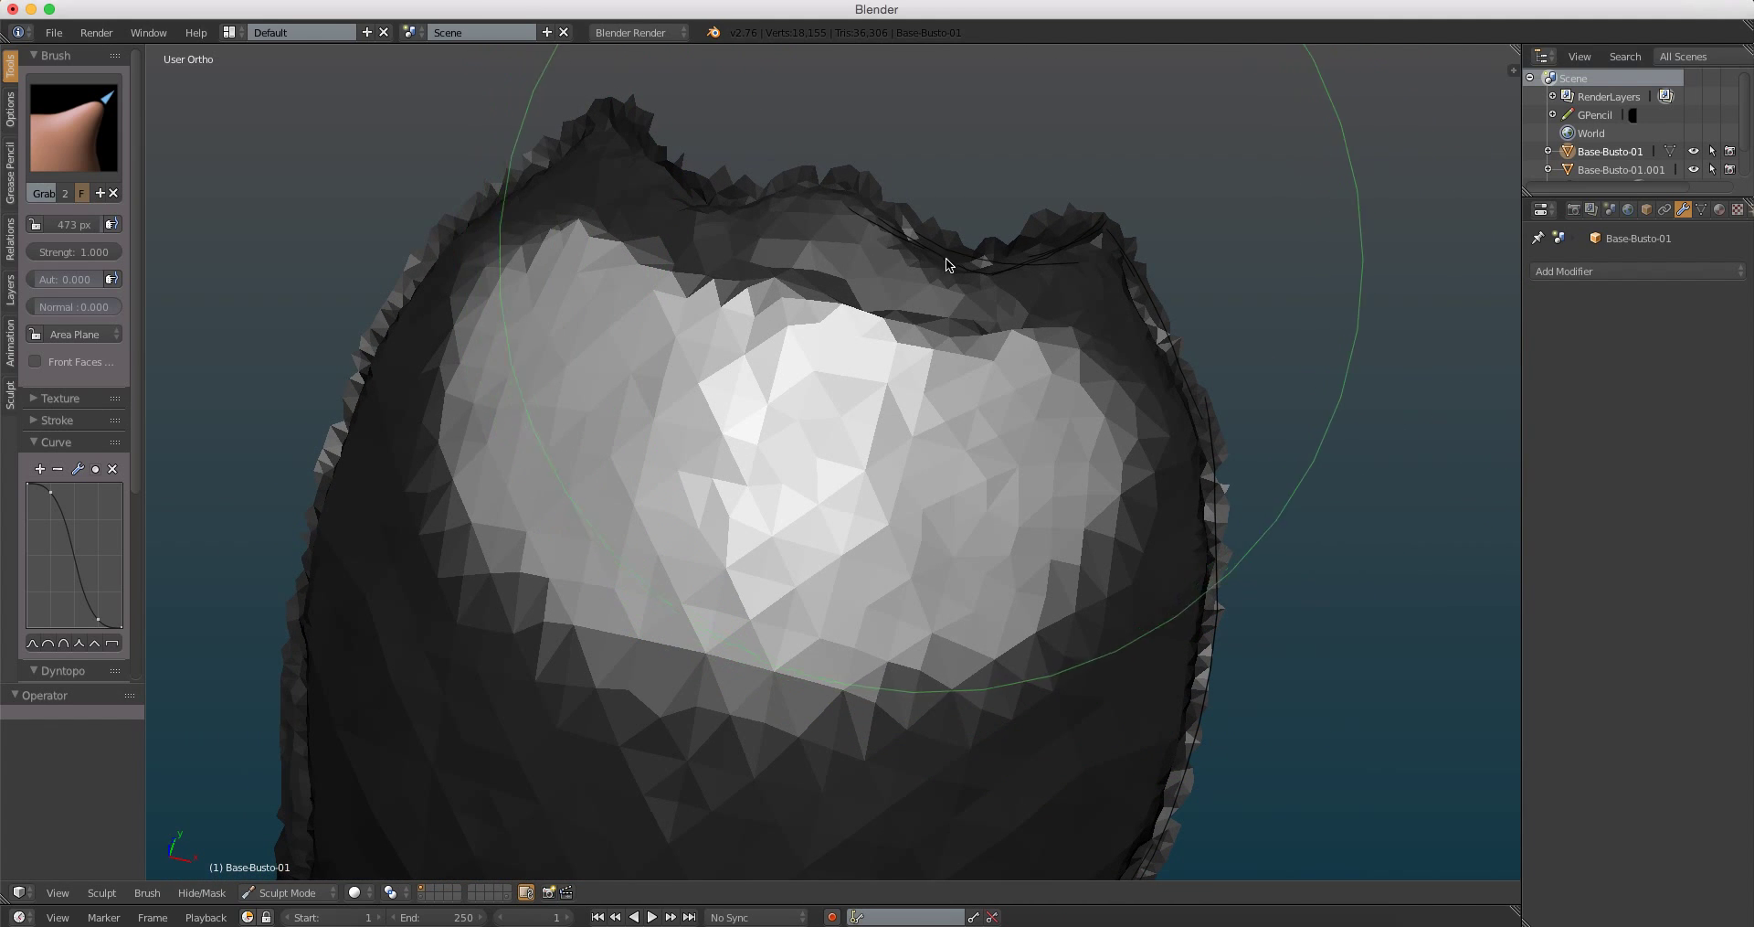
Step: Mask the top of the horn tip and view it from the right side
{"action": "left_click_drag", "start_coordinate": [832, 130], "coordinate": [1021, 288], "text": "ctrl+alt"}
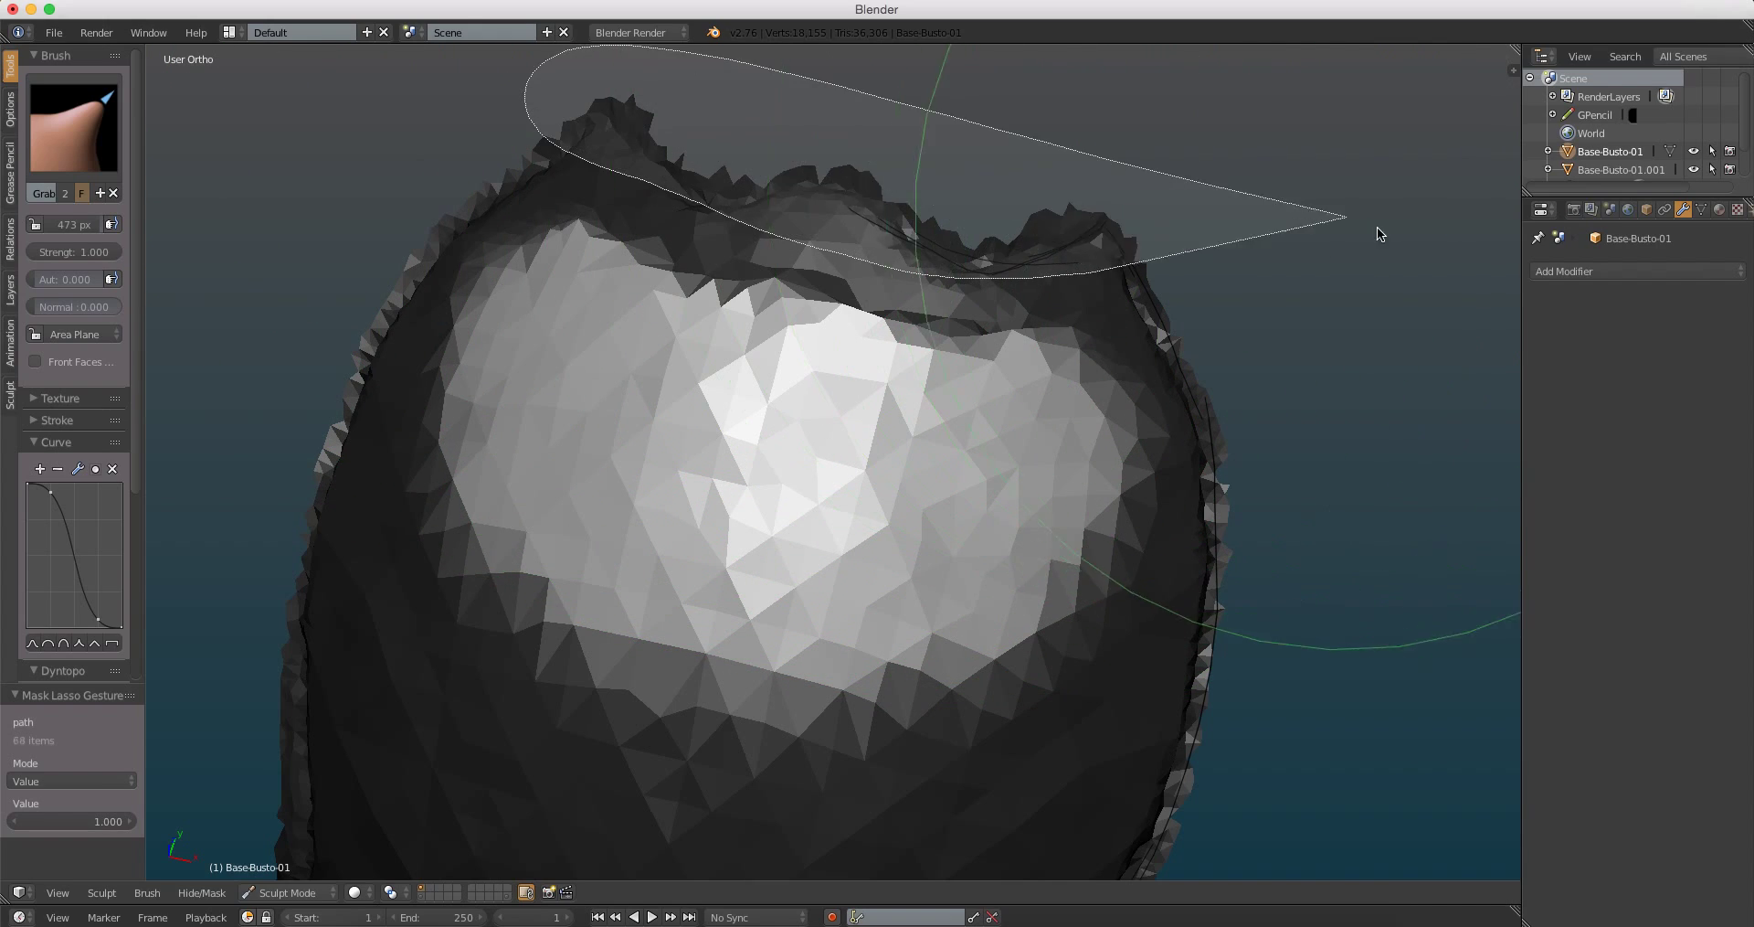
{"action": "left_click_drag", "start_coordinate": [890, 271], "coordinate": [1381, 226], "text": "ctrl+alt"}
{"action": "key", "text": "KP_3"}
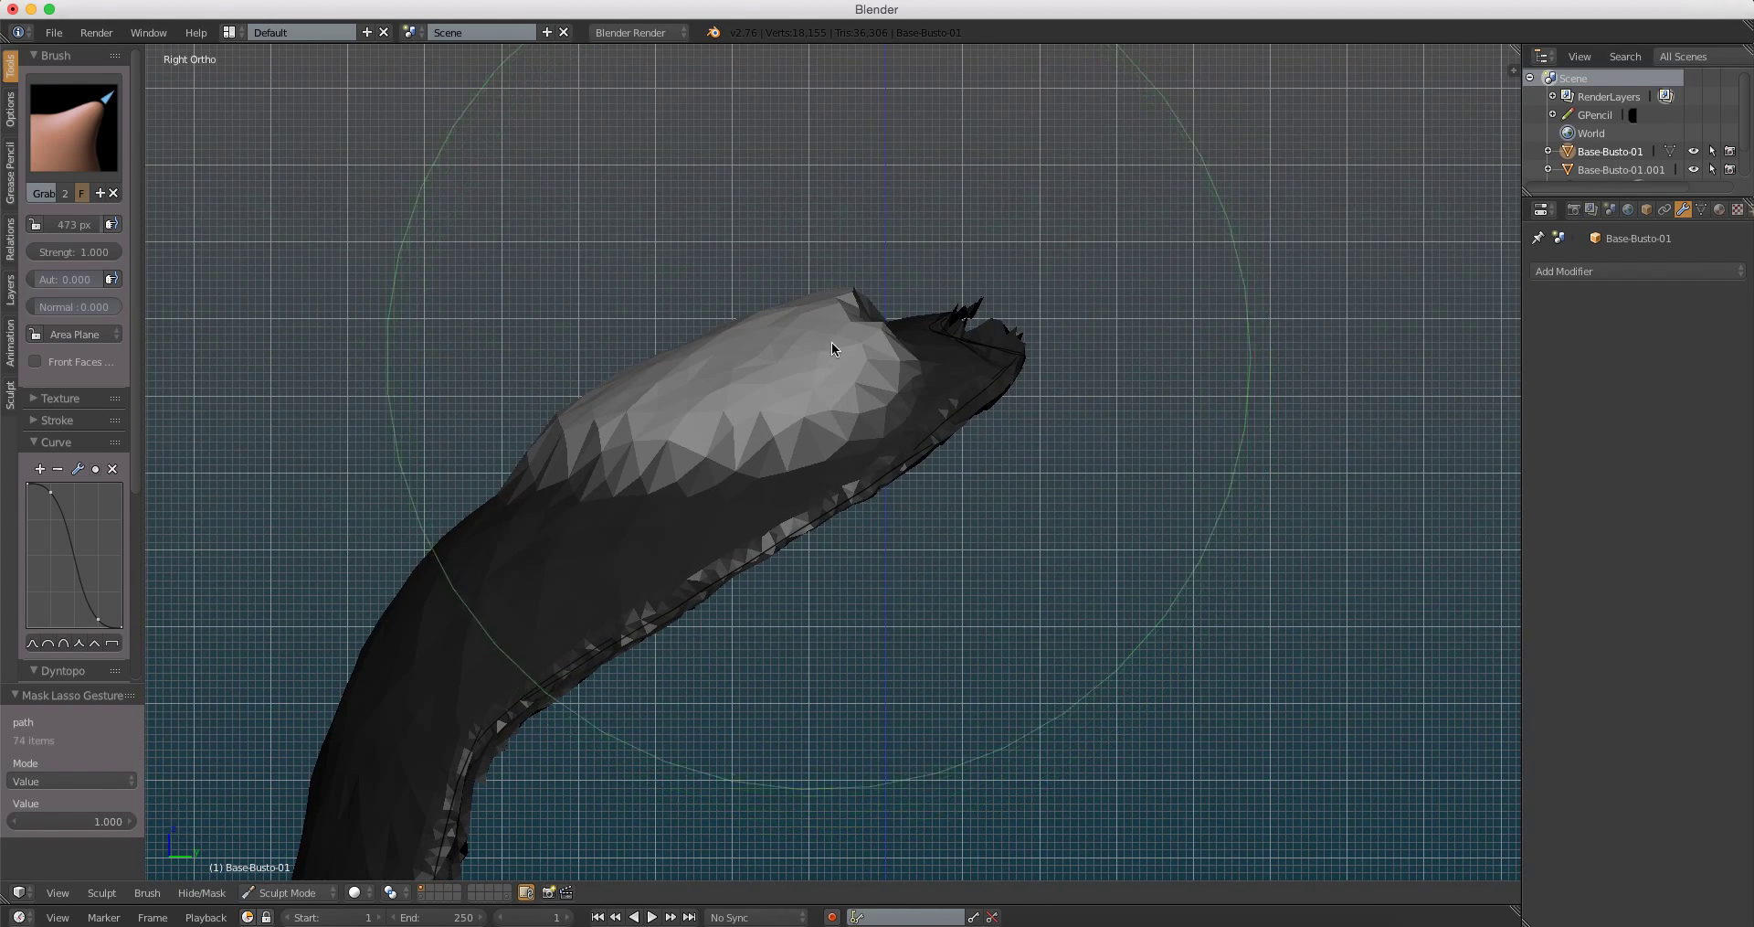
{"action": "mouse_move", "coordinate": [832, 343]}
{"action": "middle_mouse_down"}
{"action": "mouse_move", "coordinate": [855, 246]}
{"action": "mouse_move", "coordinate": [797, 235]}
{"action": "middle_mouse_up"}
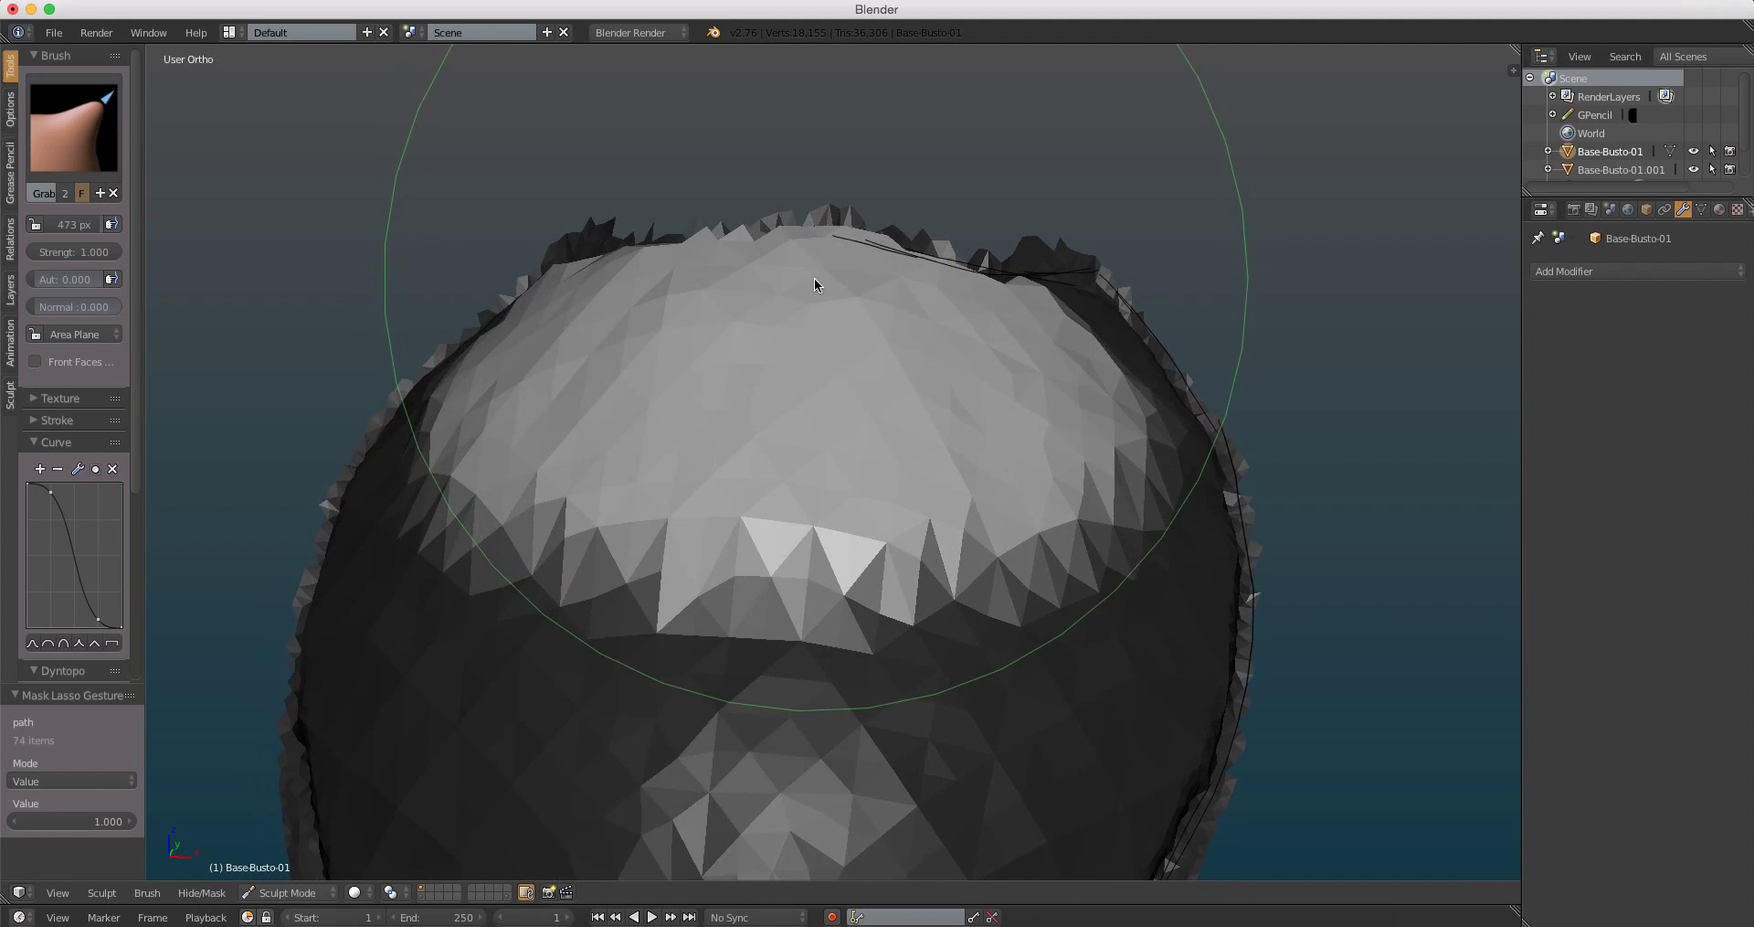
Step: Shrink Grab to 306 px and pull the top of the head up into a peak
{"action": "key", "text": "f"}
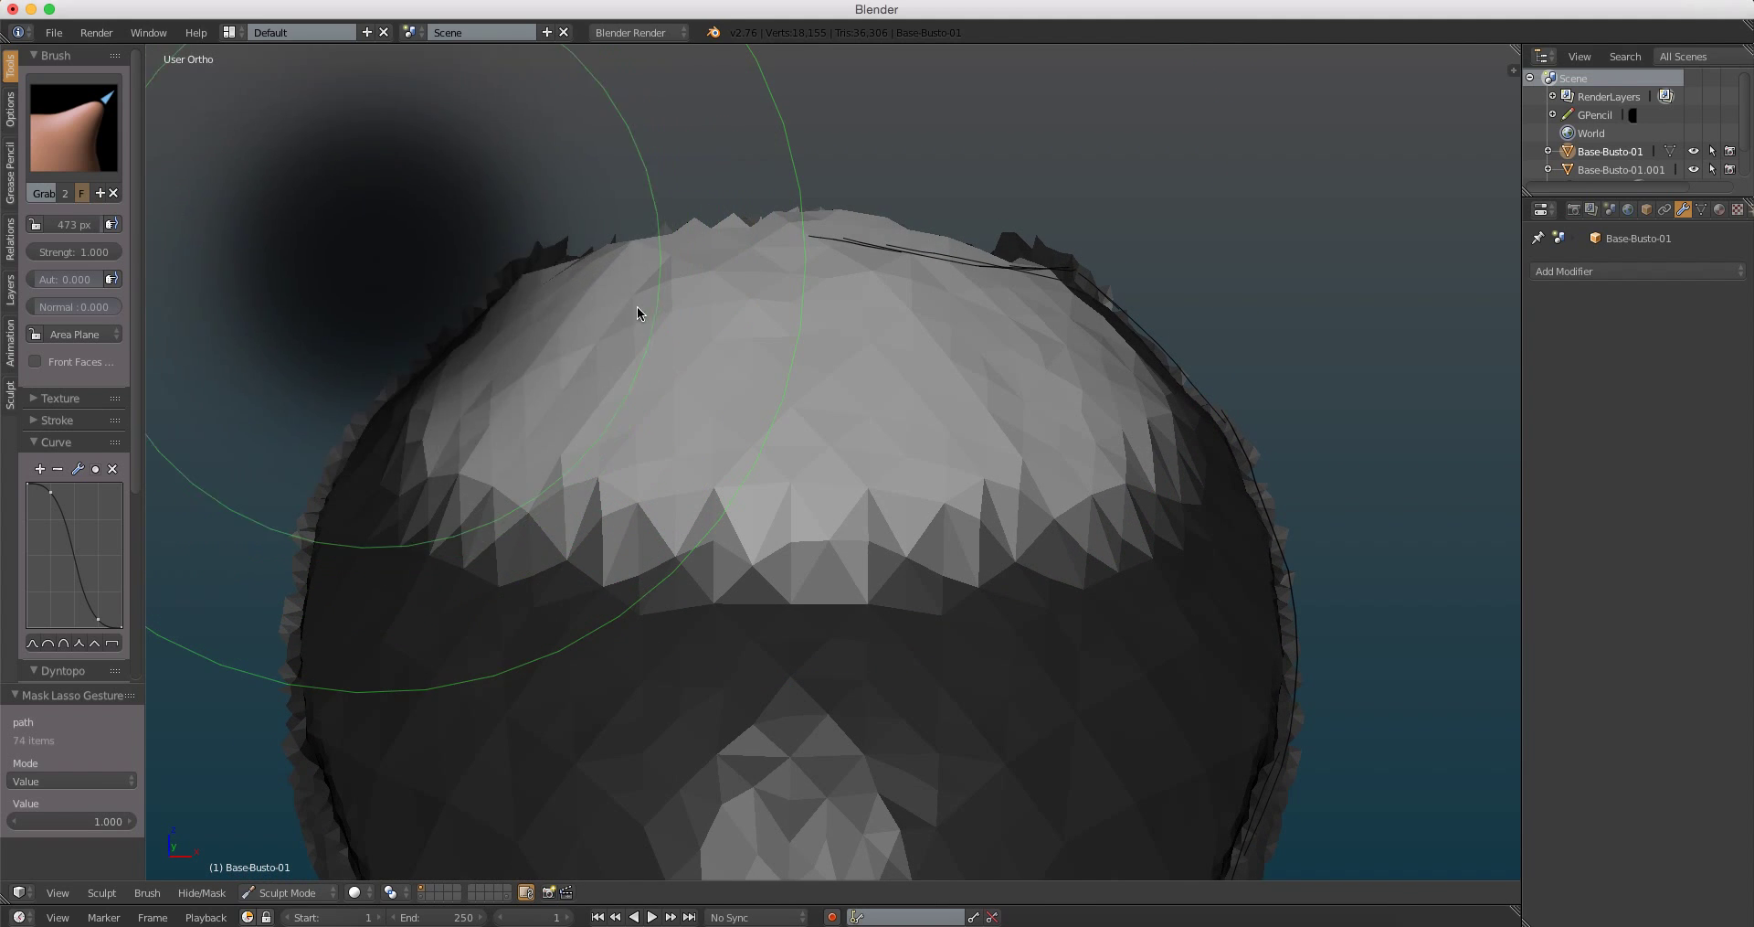
{"action": "left_click", "coordinate": [637, 306]}
{"action": "left_click_drag", "start_coordinate": [804, 250], "coordinate": [817, 226]}
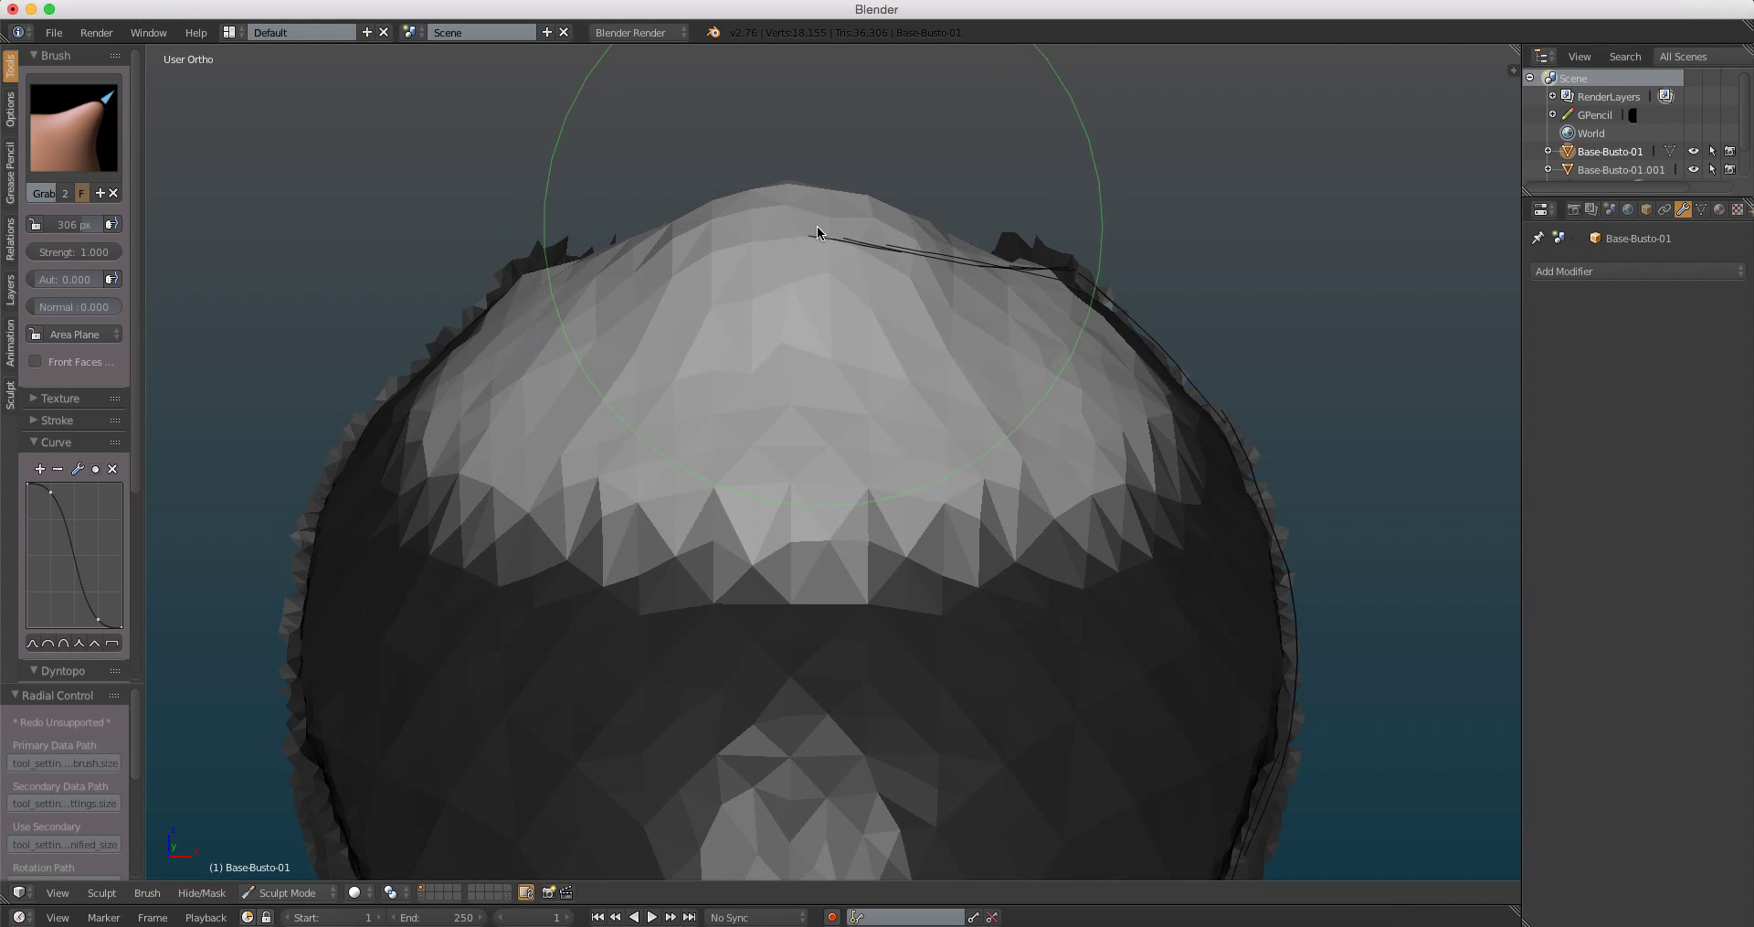
{"action": "mouse_move", "coordinate": [817, 227]}
{"action": "middle_mouse_down"}
{"action": "mouse_move", "coordinate": [731, 202]}
{"action": "mouse_move", "coordinate": [827, 172]}
{"action": "mouse_move", "coordinate": [741, 165]}
{"action": "mouse_move", "coordinate": [448, 290]}
{"action": "middle_mouse_up"}
{"action": "left_click", "coordinate": [73, 128]}
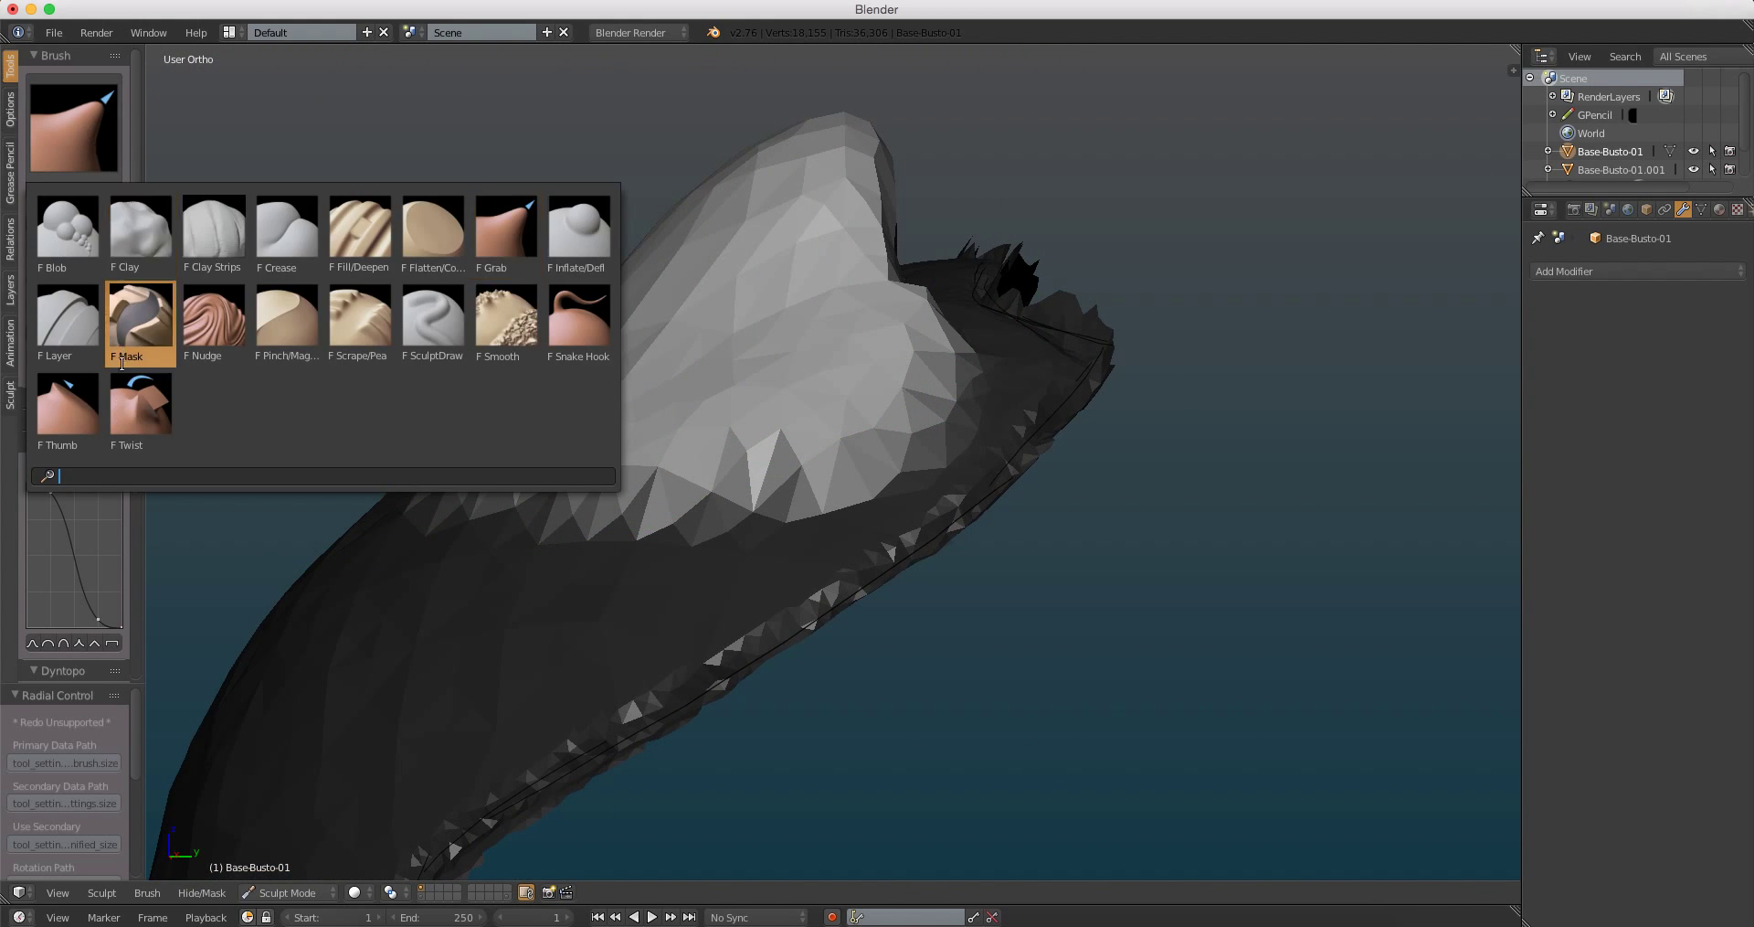
Step: With Snake Hook in Right Ortho, pull the peak upward into a longer point
{"action": "left_click", "coordinate": [589, 311]}
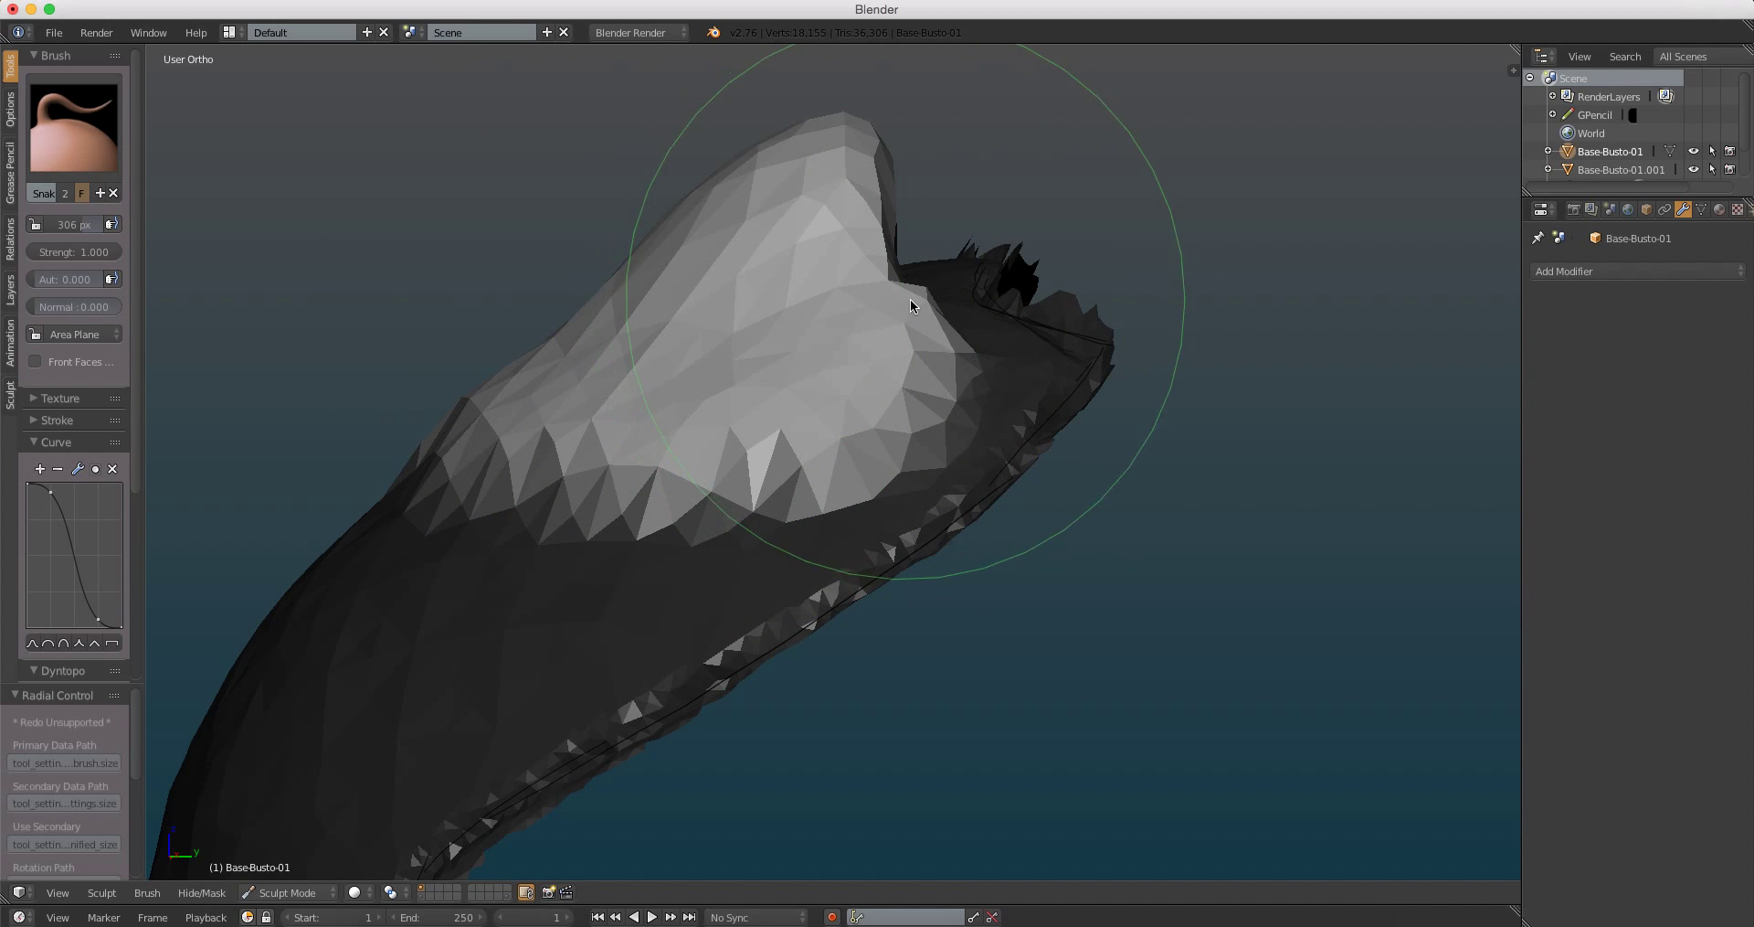
{"action": "key", "text": "KP_3"}
{"action": "scroll", "coordinate": [876, 370], "scroll_direction": "down", "scroll_amount": 1}
{"action": "left_click_drag", "start_coordinate": [814, 333], "coordinate": [889, 241]}
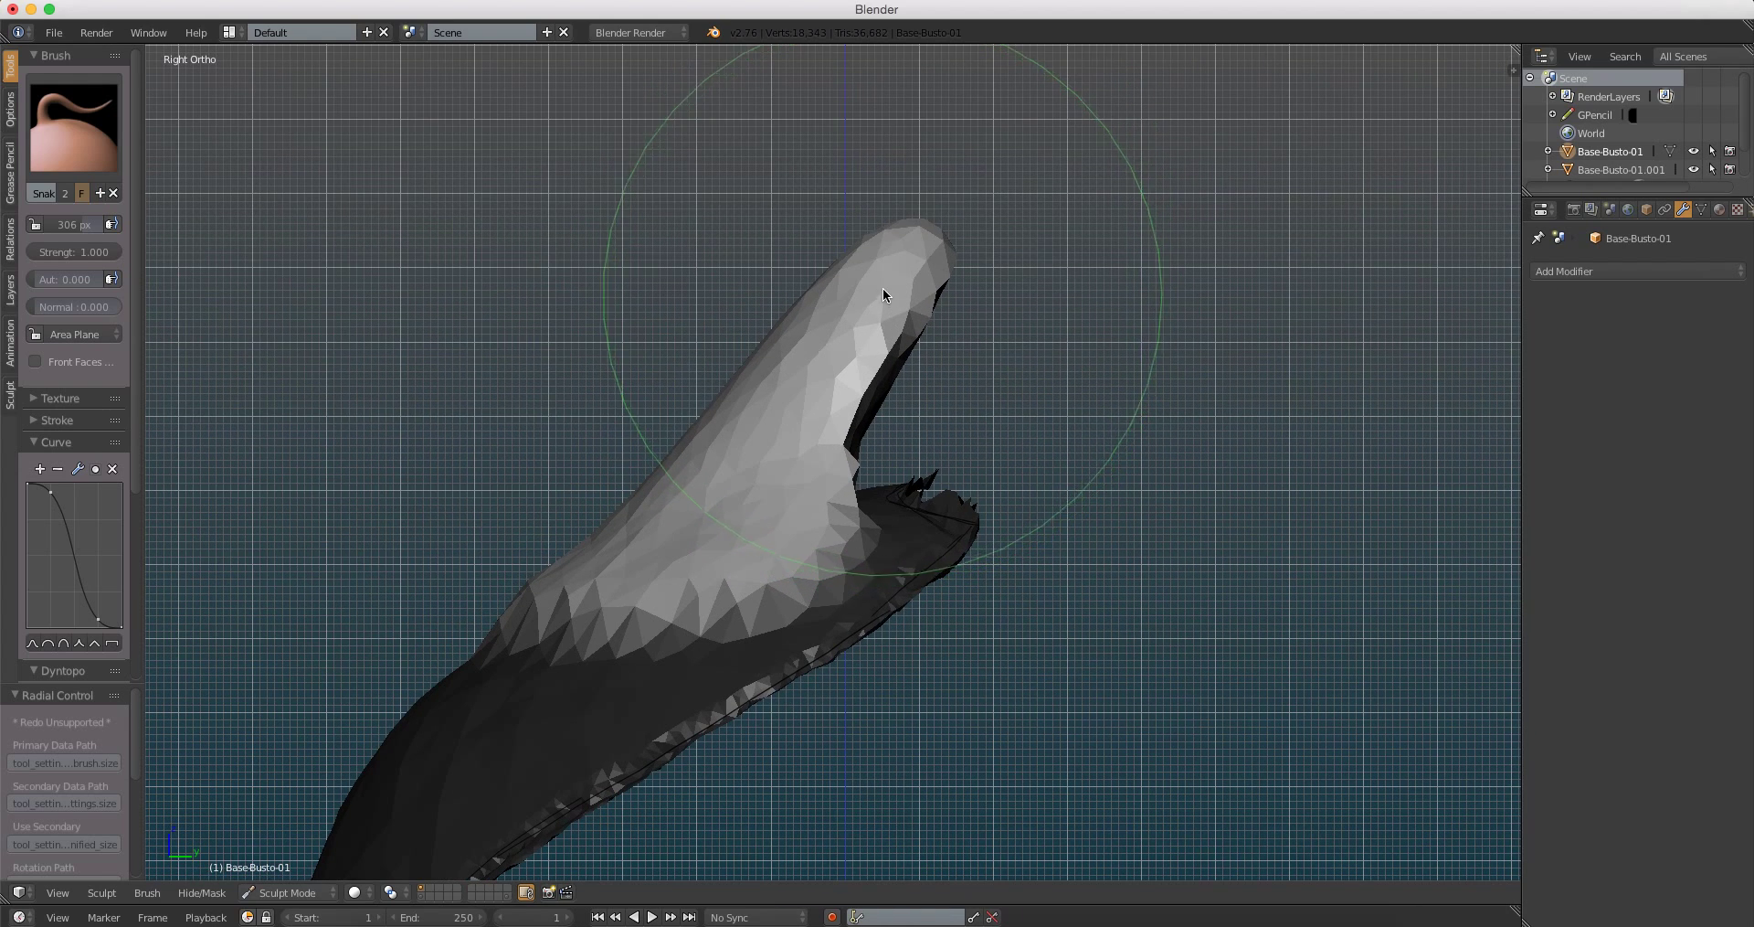
{"action": "scroll", "coordinate": [883, 289], "scroll_direction": "down", "scroll_amount": 2}
{"action": "mouse_move", "coordinate": [801, 418]}
{"action": "middle_mouse_down"}
{"action": "mouse_move", "coordinate": [920, 436]}
{"action": "mouse_move", "coordinate": [826, 311]}
{"action": "mouse_move", "coordinate": [932, 225]}
{"action": "middle_mouse_up"}
{"action": "left_click_drag", "start_coordinate": [937, 216], "coordinate": [1039, 178]}
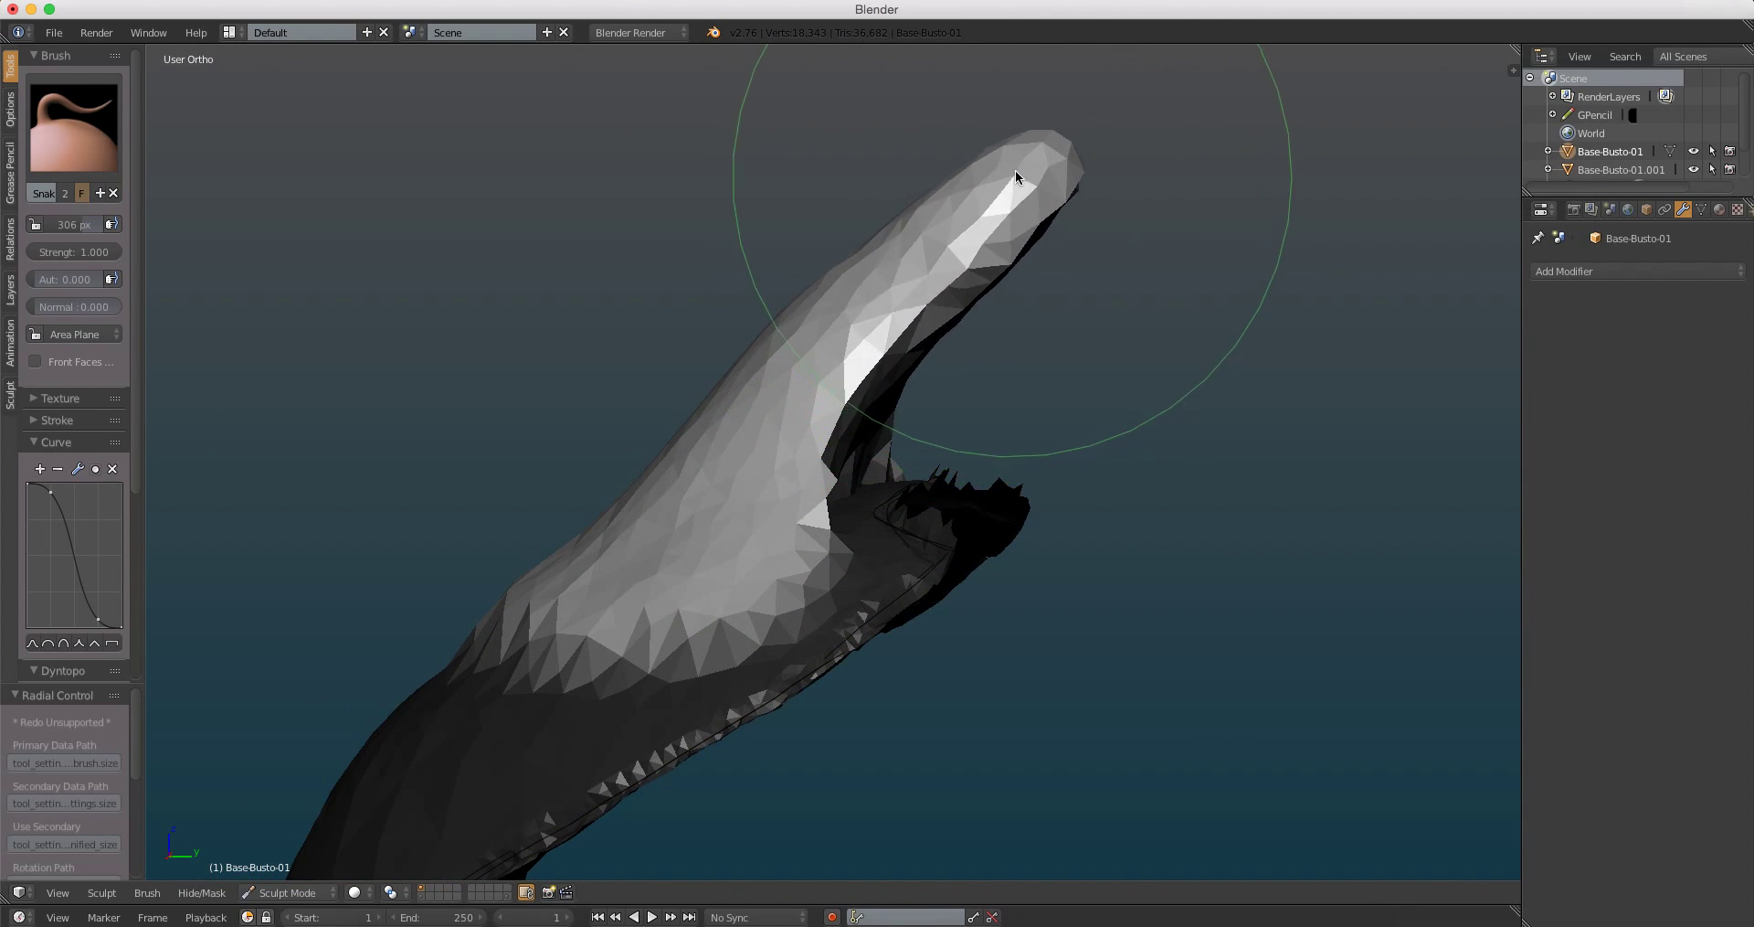
{"action": "mouse_move", "coordinate": [1039, 177]}
{"action": "middle_mouse_down"}
{"action": "mouse_move", "coordinate": [929, 287]}
{"action": "mouse_move", "coordinate": [983, 209]}
{"action": "middle_mouse_up"}
{"action": "left_click_drag", "start_coordinate": [983, 208], "coordinate": [1061, 124]}
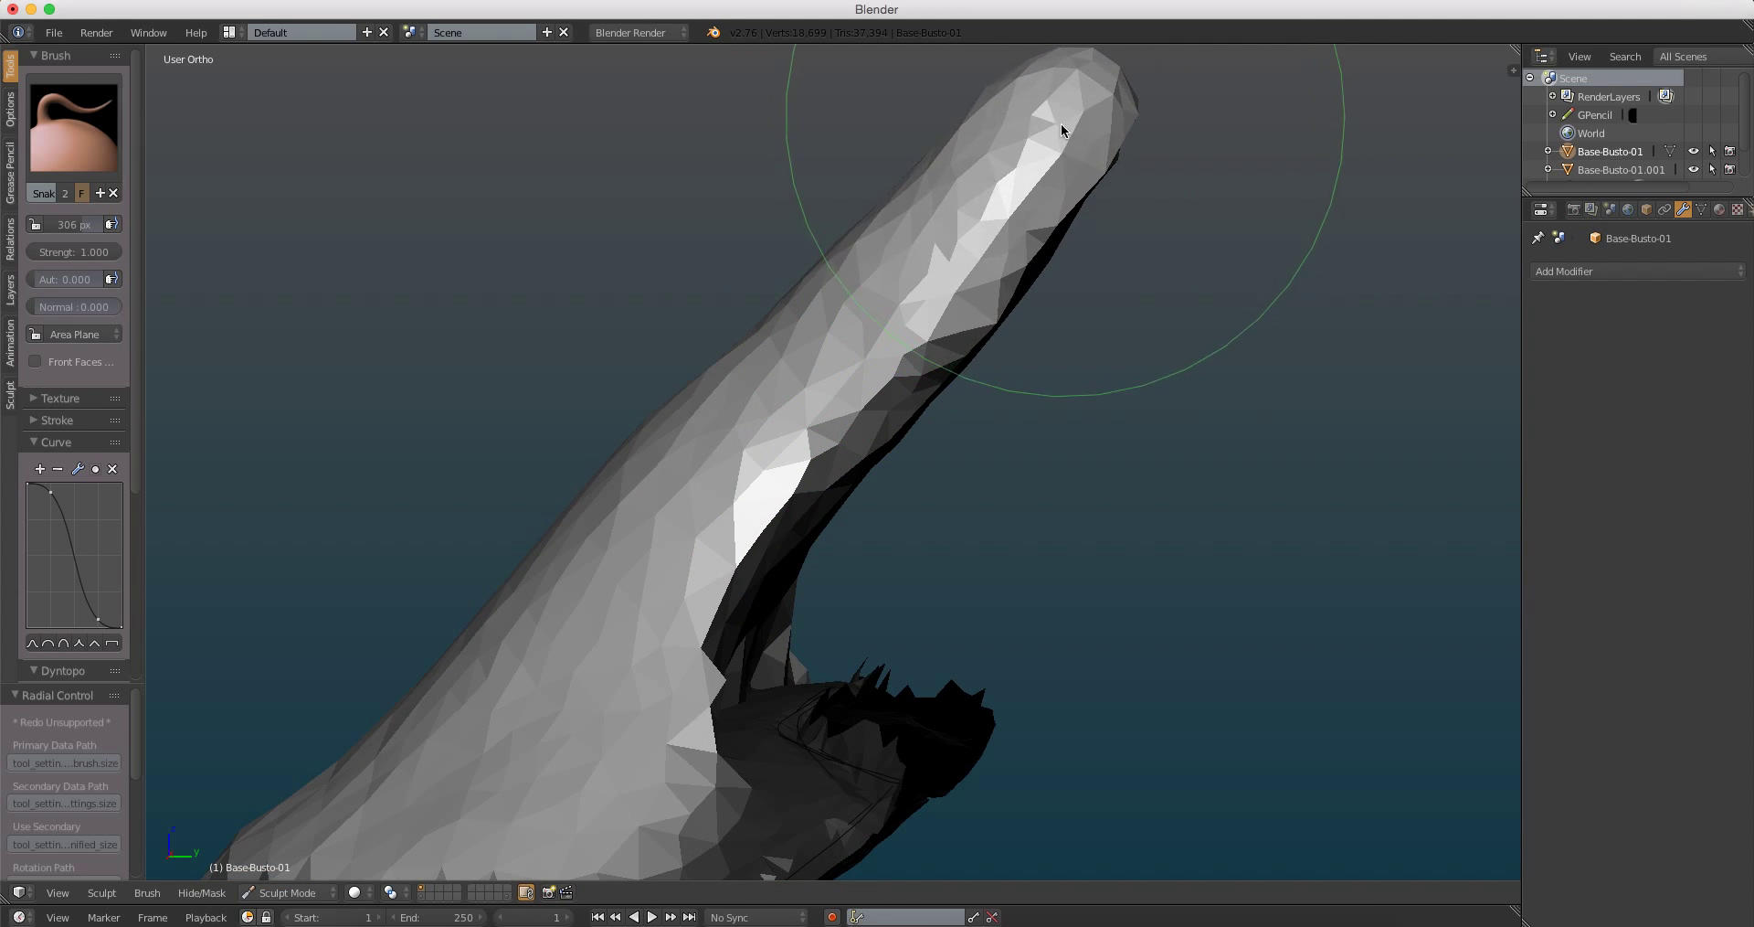
Step: Stretch the horn further outward, reshaping its middle and base
{"action": "mouse_move", "coordinate": [1062, 124]}
{"action": "middle_mouse_down"}
{"action": "mouse_move", "coordinate": [1038, 372]}
{"action": "mouse_move", "coordinate": [943, 389]}
{"action": "middle_mouse_up"}
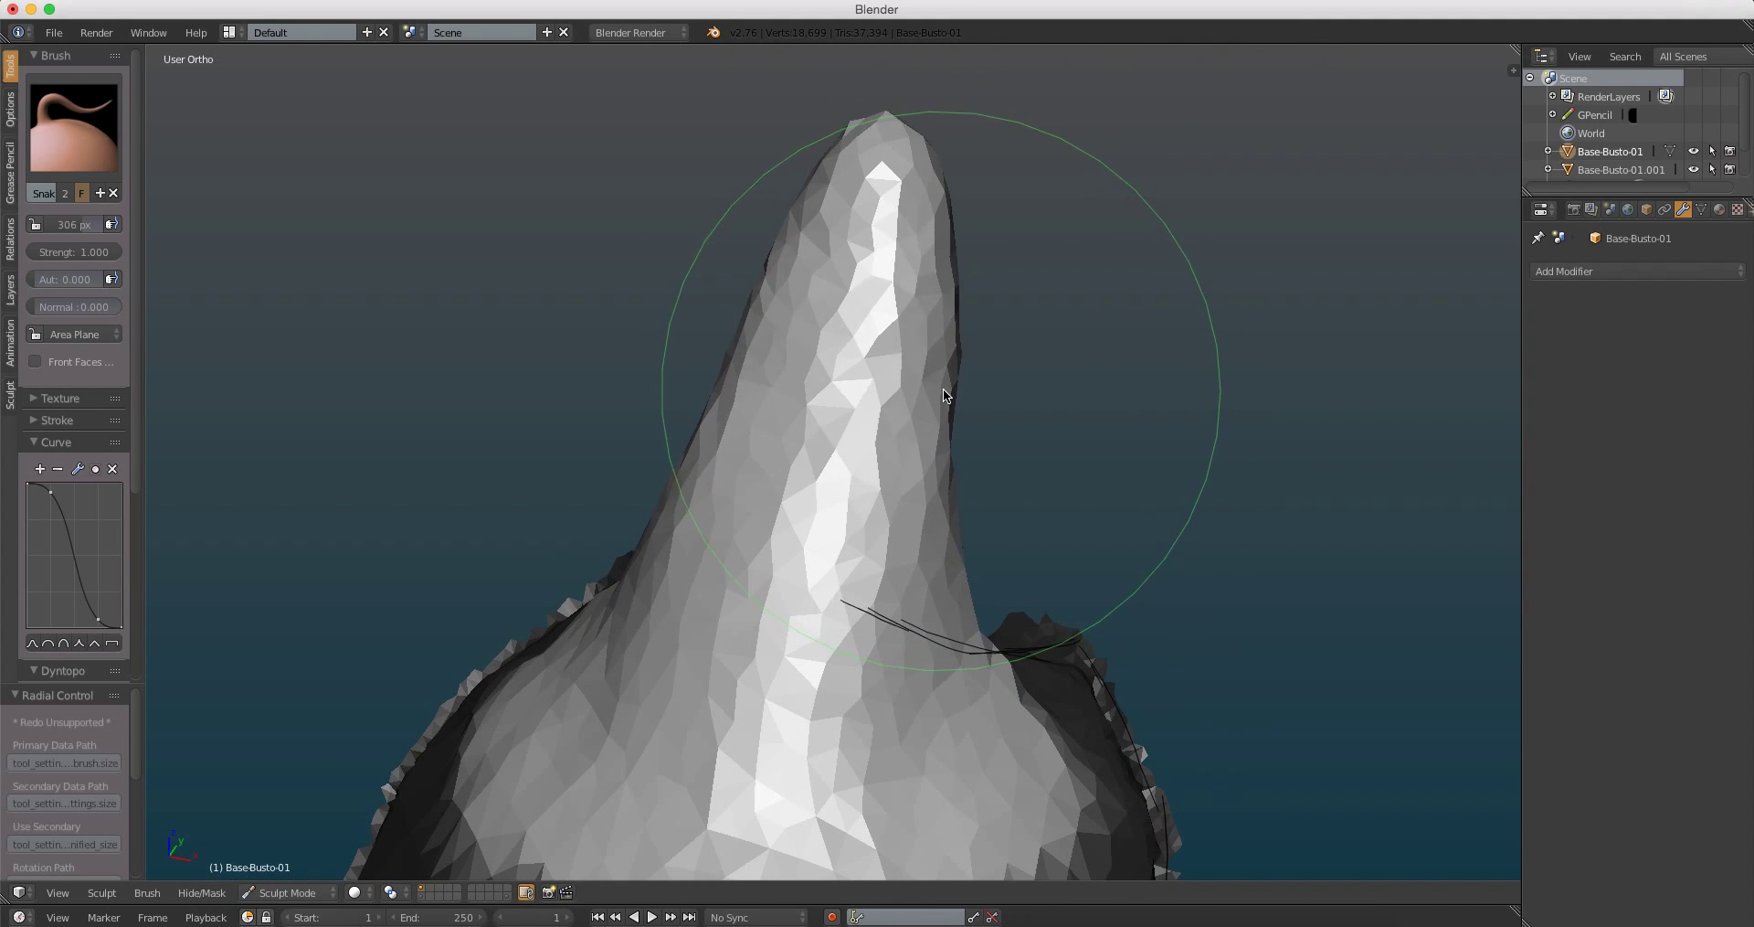
{"action": "left_click_drag", "start_coordinate": [943, 387], "coordinate": [955, 385]}
{"action": "middle_click_drag", "start_coordinate": [954, 386], "coordinate": [984, 386]}
{"action": "left_click_drag", "start_coordinate": [984, 393], "coordinate": [987, 551]}
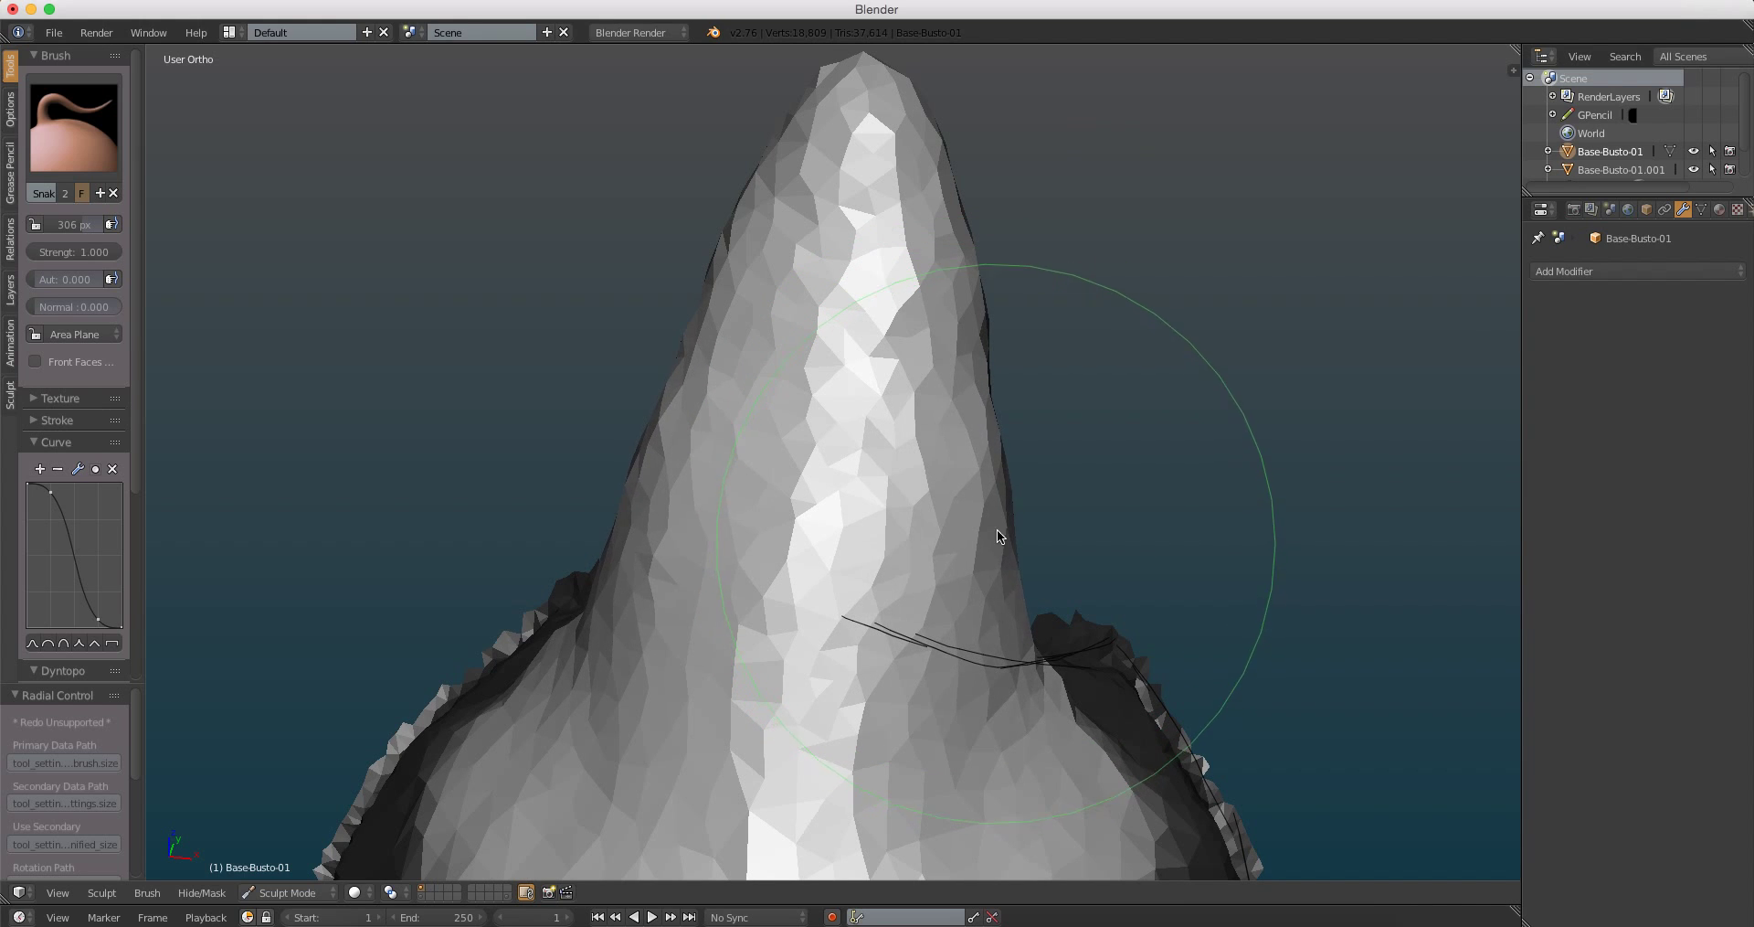
{"action": "mouse_move", "coordinate": [996, 530]}
{"action": "middle_mouse_down"}
{"action": "mouse_move", "coordinate": [962, 368]}
{"action": "mouse_move", "coordinate": [1004, 353]}
{"action": "middle_mouse_up"}
{"action": "left_click_drag", "start_coordinate": [1005, 346], "coordinate": [1014, 333]}
{"action": "mouse_move", "coordinate": [1014, 333]}
{"action": "middle_mouse_down"}
{"action": "mouse_move", "coordinate": [974, 372]}
{"action": "mouse_move", "coordinate": [1015, 300]}
{"action": "middle_mouse_up"}
{"action": "left_click_drag", "start_coordinate": [1014, 298], "coordinate": [999, 337]}
{"action": "middle_click_drag", "start_coordinate": [999, 336], "coordinate": [982, 281]}
{"action": "left_click_drag", "start_coordinate": [982, 282], "coordinate": [979, 303]}
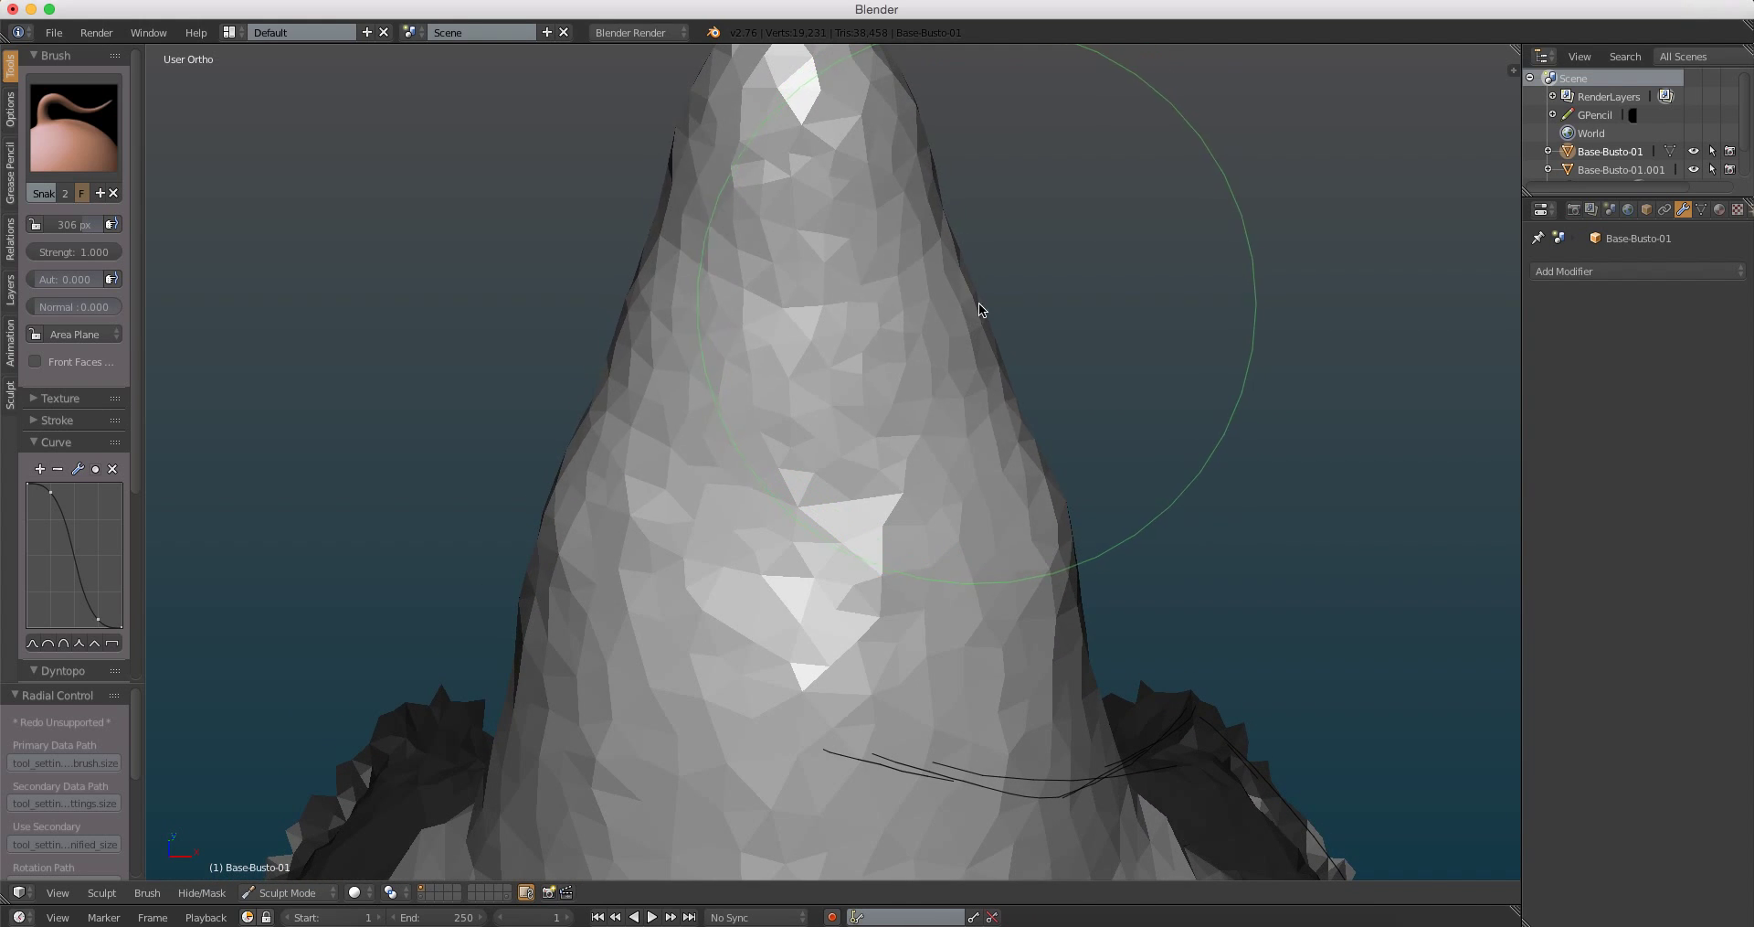
{"action": "mouse_move", "coordinate": [979, 304]}
{"action": "middle_mouse_down"}
{"action": "mouse_move", "coordinate": [887, 254]}
{"action": "mouse_move", "coordinate": [942, 224]}
{"action": "mouse_move", "coordinate": [749, 337]}
{"action": "middle_mouse_up"}
Step: Lengthen the horn tip and bend the horn into a gentle curve
{"action": "left_click_drag", "start_coordinate": [750, 337], "coordinate": [709, 371]}
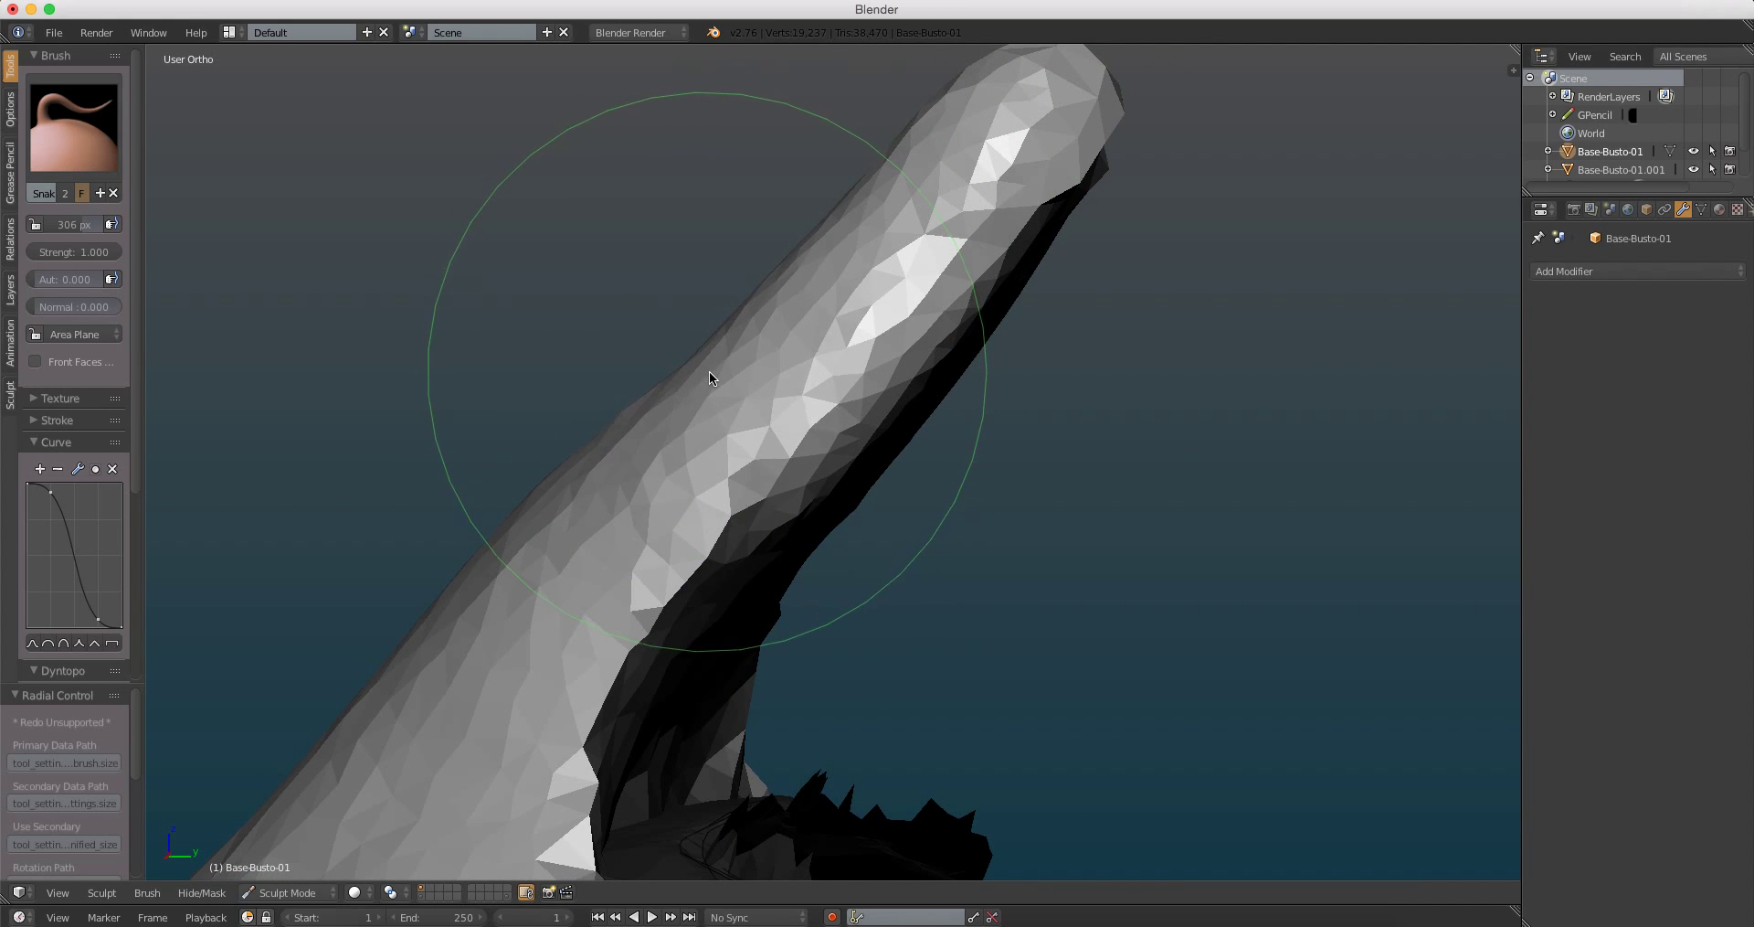
{"action": "mouse_move", "coordinate": [709, 371]}
{"action": "middle_mouse_down"}
{"action": "mouse_move", "coordinate": [760, 374]}
{"action": "mouse_move", "coordinate": [670, 474]}
{"action": "middle_mouse_up"}
{"action": "left_click_drag", "start_coordinate": [671, 474], "coordinate": [793, 378]}
{"action": "middle_click_drag", "start_coordinate": [792, 379], "coordinate": [836, 261]}
{"action": "mouse_move", "coordinate": [837, 269]}
{"action": "left_mouse_down"}
{"action": "mouse_move", "coordinate": [784, 246]}
{"action": "mouse_move", "coordinate": [699, 329]}
{"action": "left_mouse_up"}
{"action": "mouse_move", "coordinate": [698, 330]}
{"action": "middle_mouse_down"}
{"action": "mouse_move", "coordinate": [783, 404]}
{"action": "mouse_move", "coordinate": [807, 287]}
{"action": "middle_mouse_up"}
{"action": "left_click_drag", "start_coordinate": [806, 286], "coordinate": [783, 300]}
{"action": "mouse_move", "coordinate": [783, 299]}
{"action": "middle_mouse_down"}
{"action": "mouse_move", "coordinate": [832, 303]}
{"action": "mouse_move", "coordinate": [691, 357]}
{"action": "middle_mouse_up"}
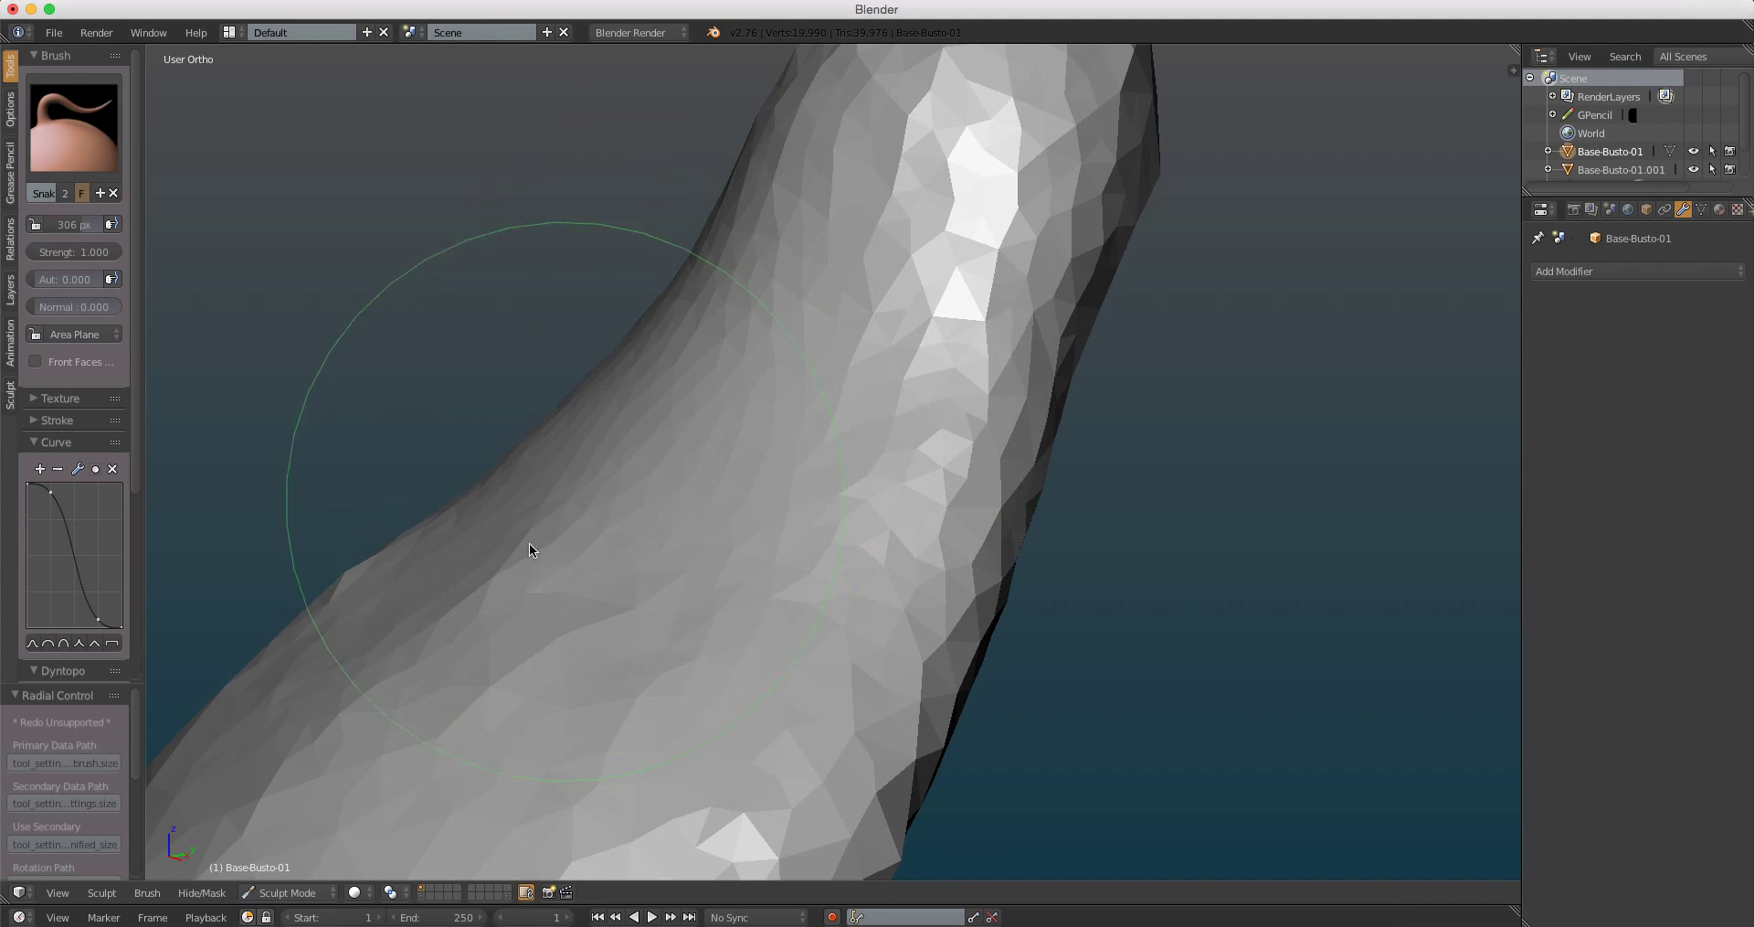
{"action": "mouse_move", "coordinate": [529, 541]}
{"action": "middle_mouse_down"}
{"action": "mouse_move", "coordinate": [622, 511]}
{"action": "mouse_move", "coordinate": [835, 527]}
{"action": "mouse_move", "coordinate": [690, 432]}
{"action": "mouse_move", "coordinate": [875, 267]}
{"action": "mouse_move", "coordinate": [854, 426]}
{"action": "mouse_move", "coordinate": [912, 277]}
{"action": "middle_mouse_up"}
{"action": "left_click_drag", "start_coordinate": [912, 285], "coordinate": [1024, 185]}
{"action": "middle_click_drag", "start_coordinate": [1023, 186], "coordinate": [928, 300]}
{"action": "left_click_drag", "start_coordinate": [928, 293], "coordinate": [936, 273]}
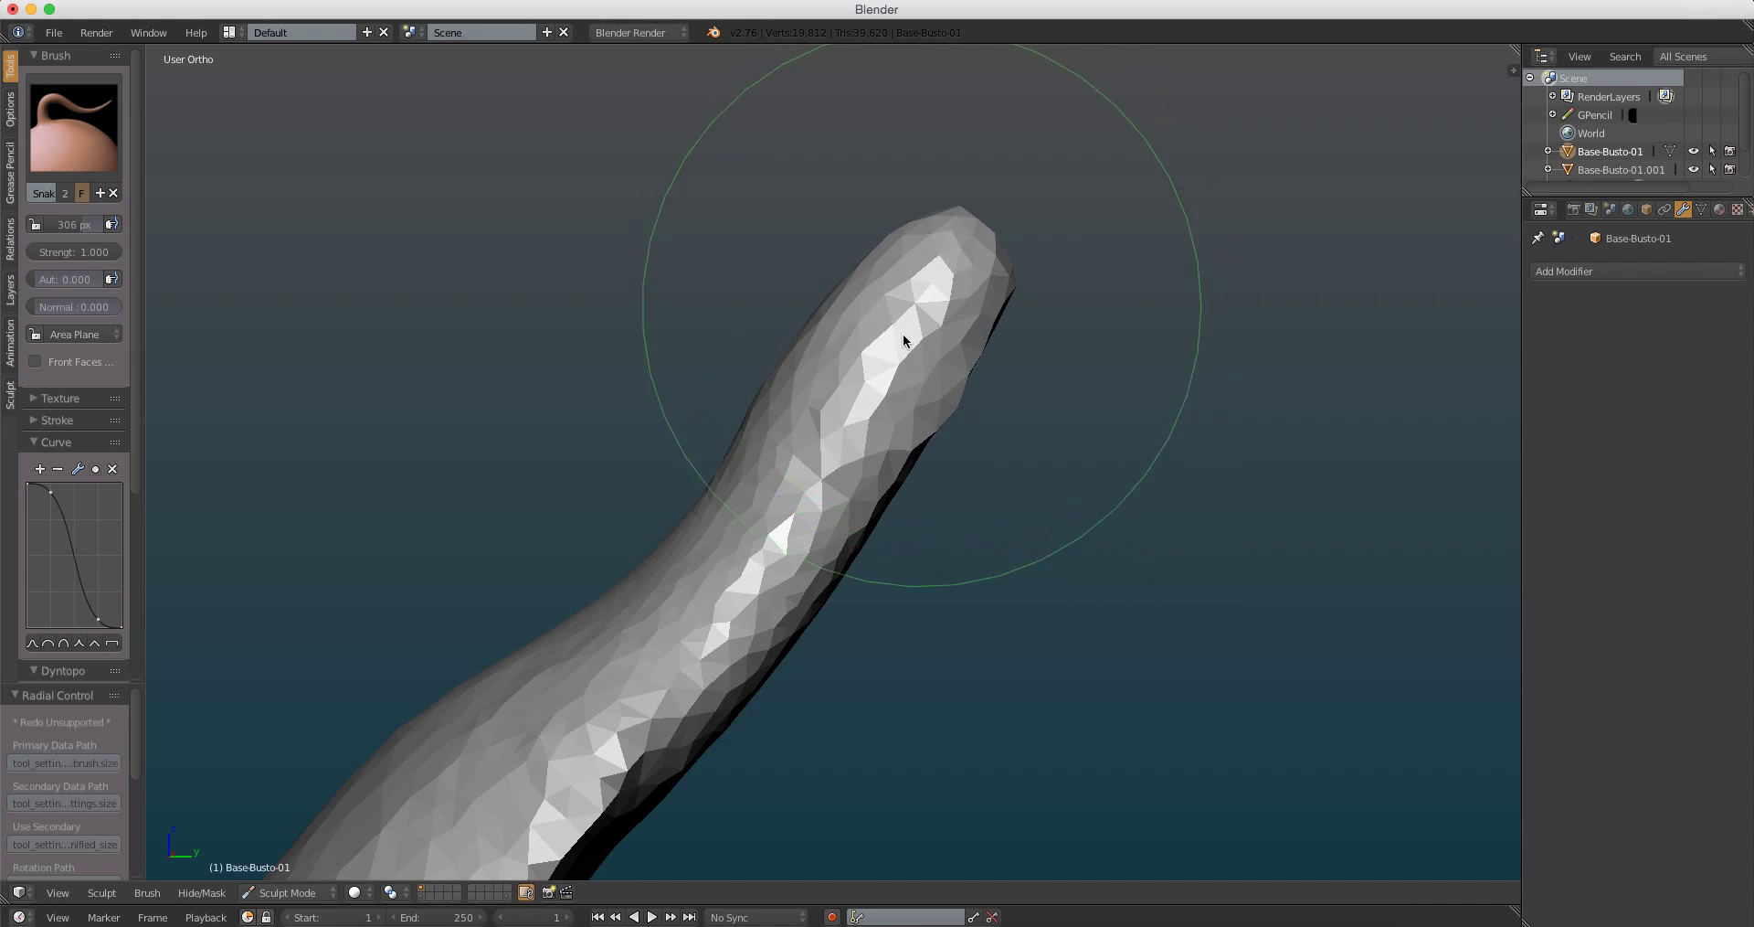
Step: Pull out and reshape the front of the horn's base
{"action": "mouse_move", "coordinate": [905, 340]}
{"action": "middle_mouse_down"}
{"action": "mouse_move", "coordinate": [789, 471]}
{"action": "mouse_move", "coordinate": [999, 495]}
{"action": "mouse_move", "coordinate": [946, 430]}
{"action": "mouse_move", "coordinate": [854, 413]}
{"action": "mouse_move", "coordinate": [814, 595]}
{"action": "middle_mouse_up"}
{"action": "scroll", "coordinate": [856, 517], "scroll_direction": "up", "scroll_amount": 3}
{"action": "scroll", "coordinate": [851, 548], "scroll_direction": "up", "scroll_amount": 2}
{"action": "scroll", "coordinate": [860, 594], "scroll_direction": "up", "scroll_amount": 2}
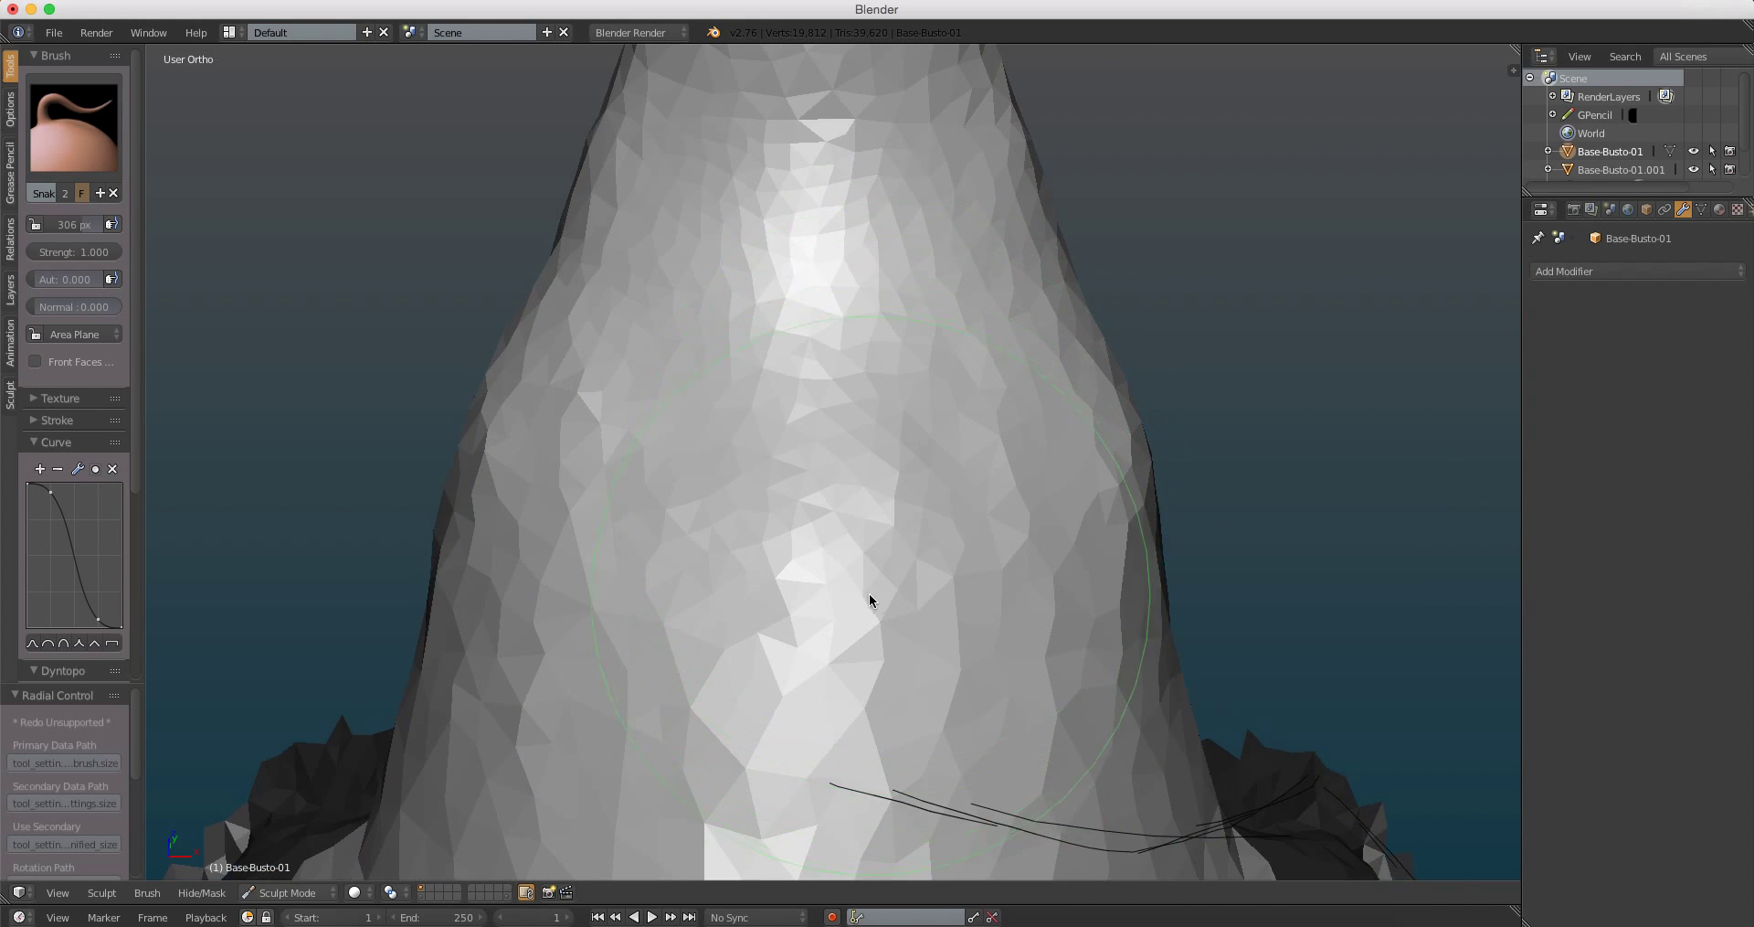
{"action": "scroll", "coordinate": [878, 596], "scroll_direction": "up", "scroll_amount": 1}
{"action": "left_click_drag", "start_coordinate": [885, 595], "coordinate": [889, 566]}
{"action": "middle_click_drag", "start_coordinate": [889, 567], "coordinate": [923, 529]}
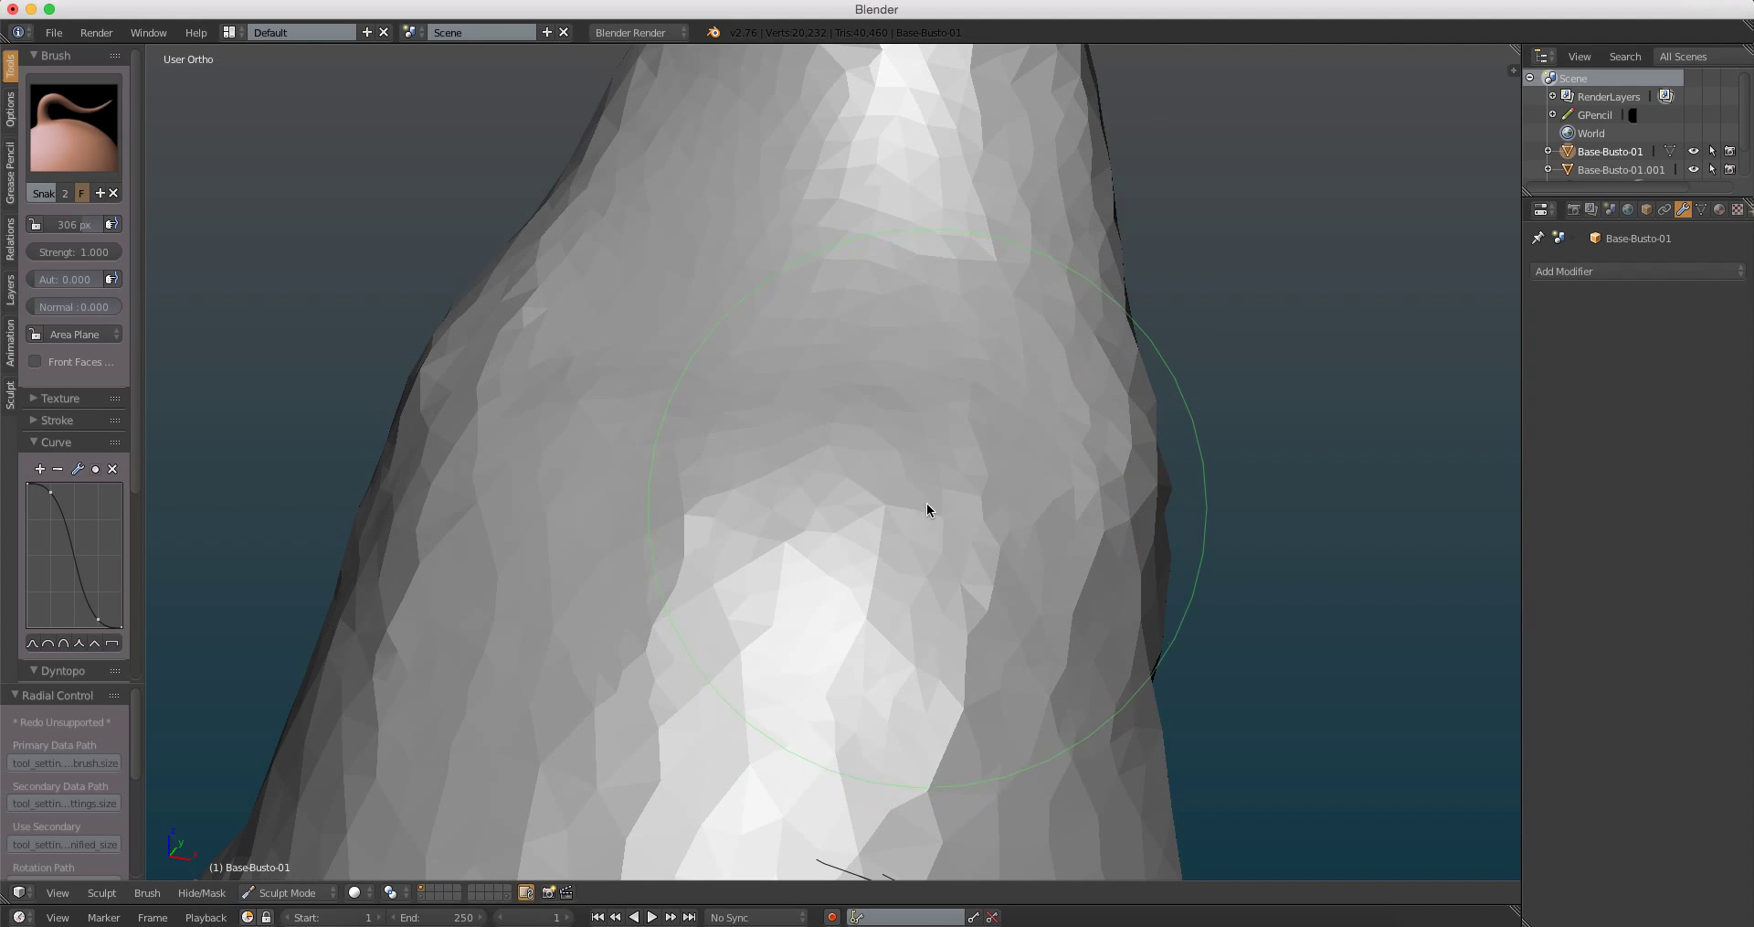
Step: With the Grab brush at 302 px, push the horn's base into shape where it meets the head
{"action": "left_click_drag", "start_coordinate": [926, 504], "coordinate": [941, 511]}
{"action": "key", "text": "g"}
{"action": "mouse_move", "coordinate": [922, 535]}
{"action": "middle_mouse_down"}
{"action": "mouse_move", "coordinate": [860, 442]}
{"action": "mouse_move", "coordinate": [623, 454]}
{"action": "middle_mouse_up"}
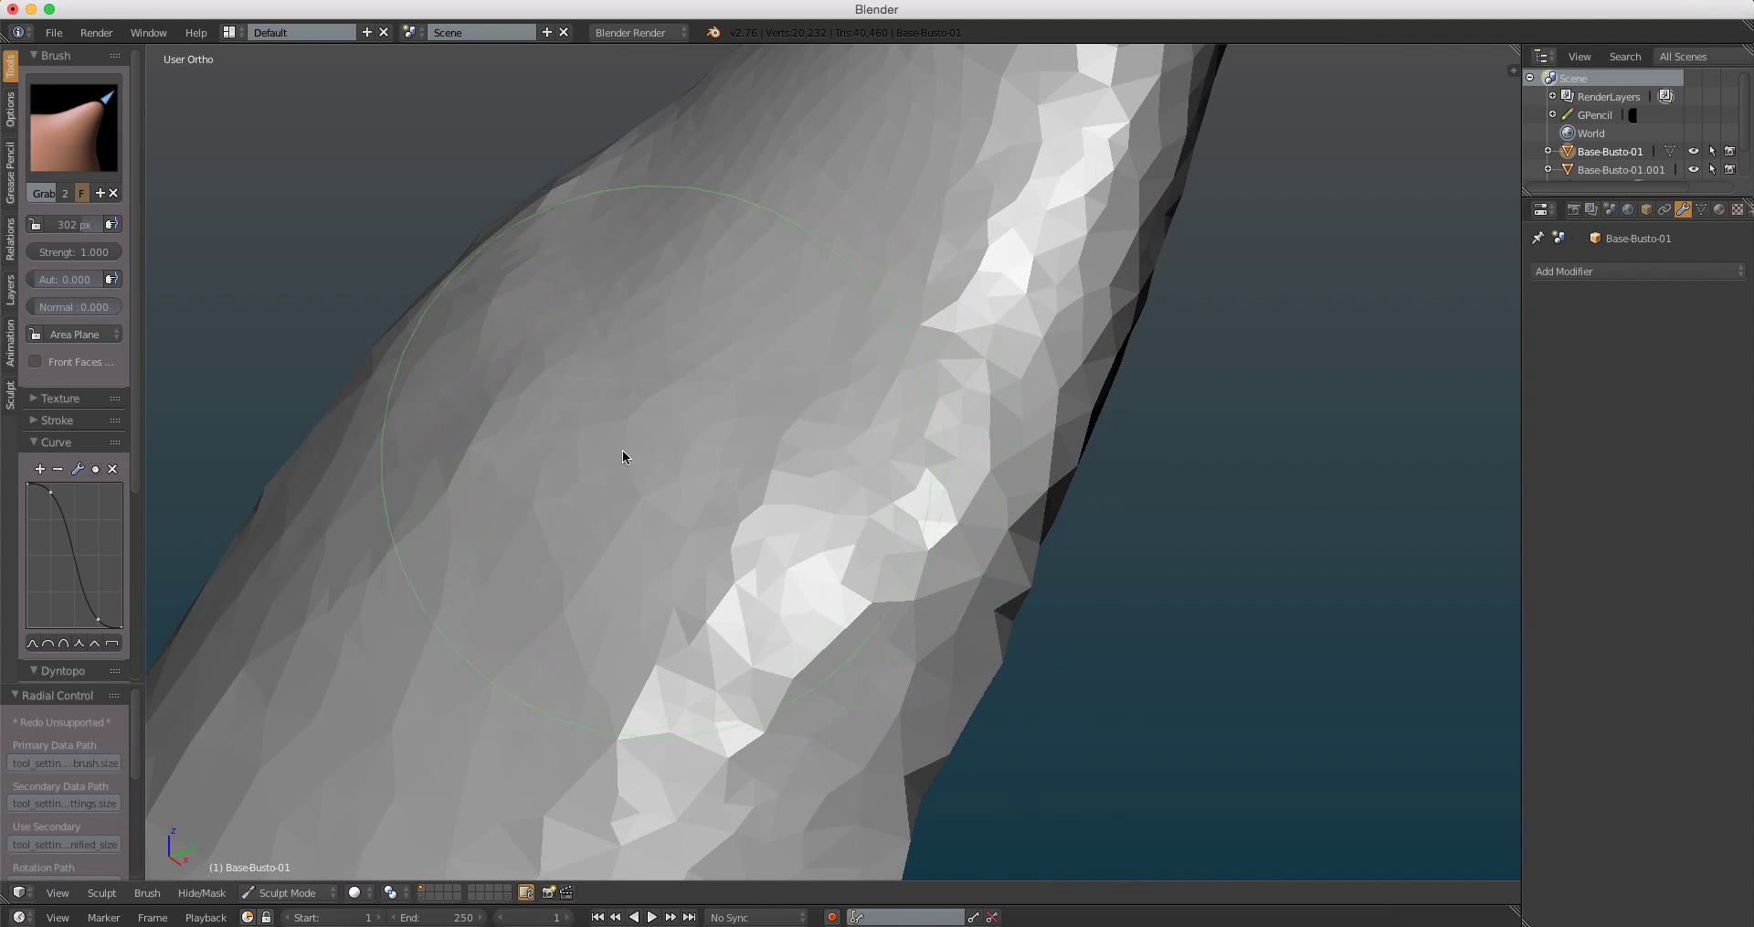
{"action": "middle_click_drag", "start_coordinate": [517, 411], "coordinate": [563, 362]}
{"action": "middle_click_drag", "start_coordinate": [658, 336], "coordinate": [705, 326]}
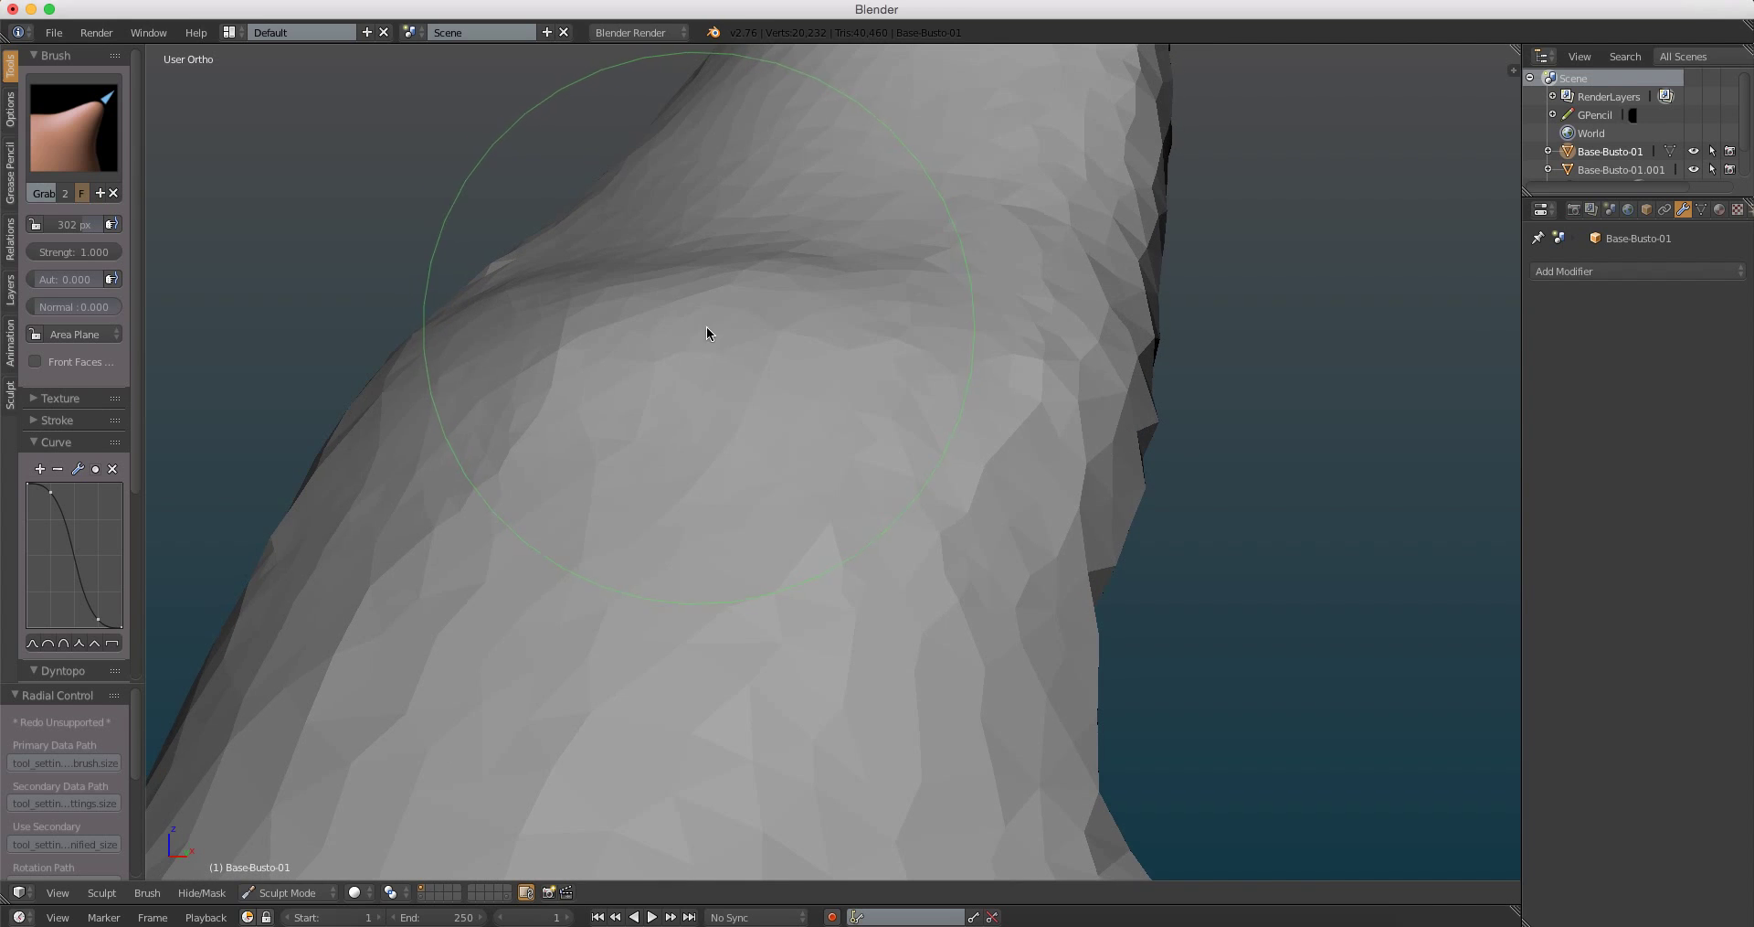
{"action": "middle_click_drag", "start_coordinate": [941, 325], "coordinate": [825, 352]}
{"action": "left_click_drag", "start_coordinate": [826, 352], "coordinate": [871, 366]}
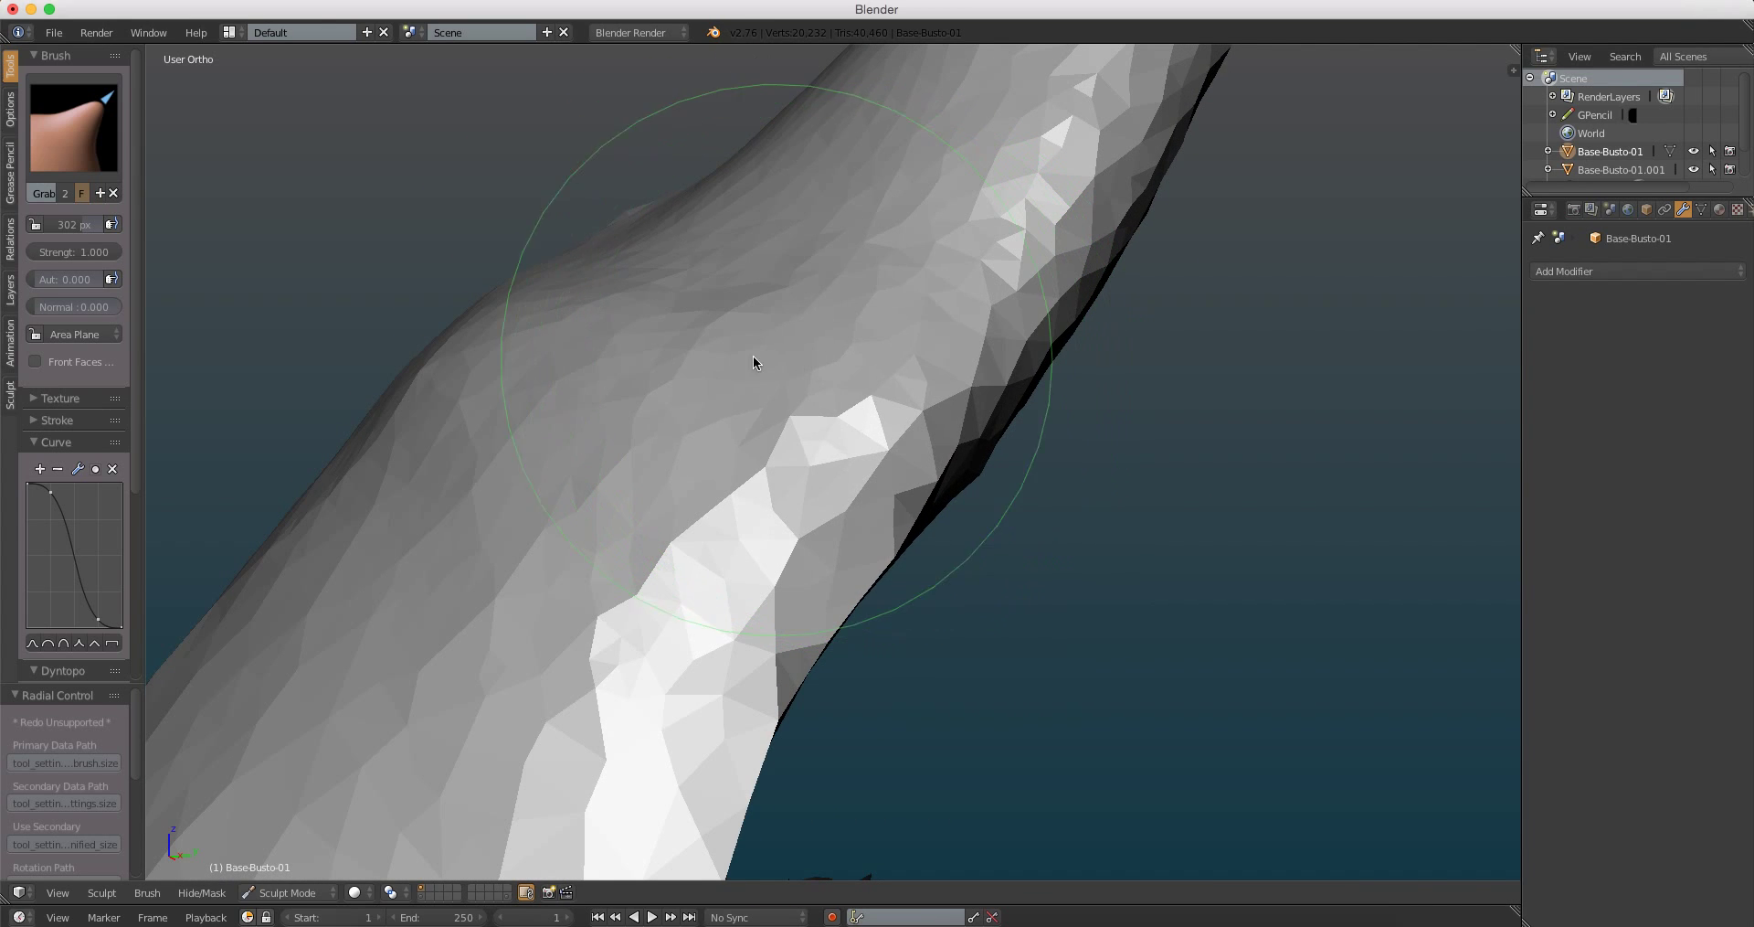
{"action": "mouse_move", "coordinate": [713, 348]}
{"action": "middle_mouse_down"}
{"action": "mouse_move", "coordinate": [854, 424]}
{"action": "mouse_move", "coordinate": [878, 361]}
{"action": "mouse_move", "coordinate": [847, 388]}
{"action": "mouse_move", "coordinate": [780, 376]}
{"action": "mouse_move", "coordinate": [865, 426]}
{"action": "middle_mouse_up"}
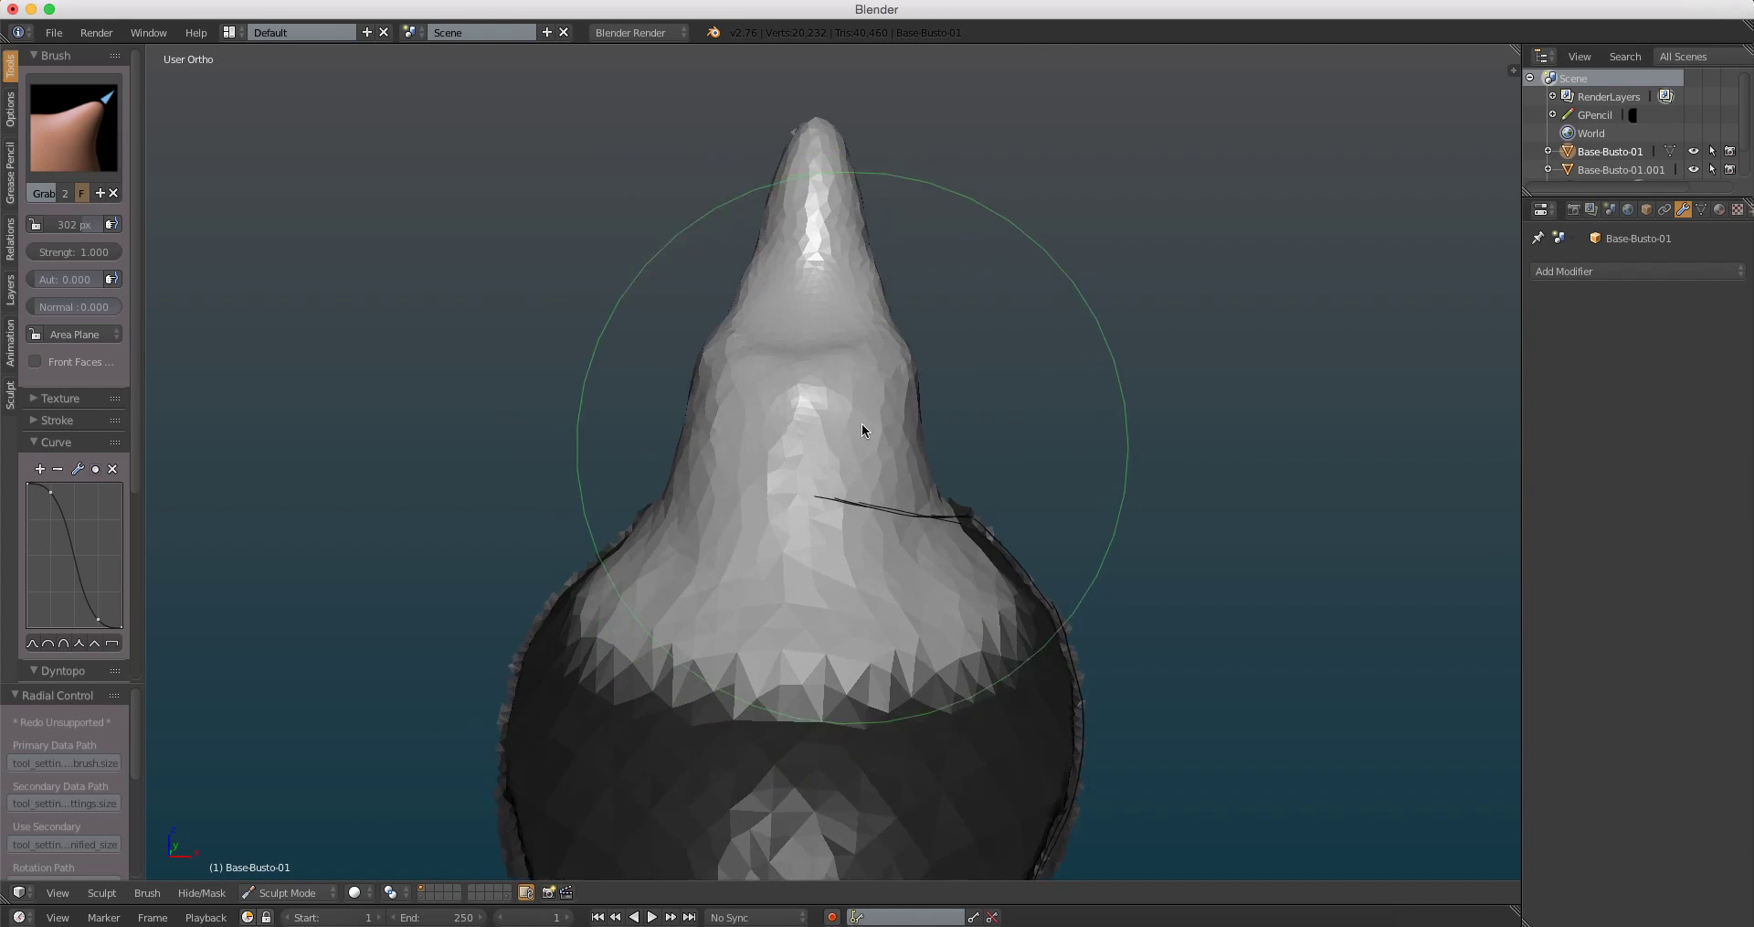
{"action": "scroll", "coordinate": [842, 424], "scroll_direction": "up", "scroll_amount": 2}
{"action": "scroll", "coordinate": [725, 313], "scroll_direction": "up", "scroll_amount": 2}
{"action": "scroll", "coordinate": [725, 320], "scroll_direction": "down", "scroll_amount": 2}
Step: Switch to the Clay brush and set its radius to 187 px
{"action": "middle_click_drag", "start_coordinate": [724, 352], "coordinate": [849, 434]}
{"action": "key", "text": "c"}
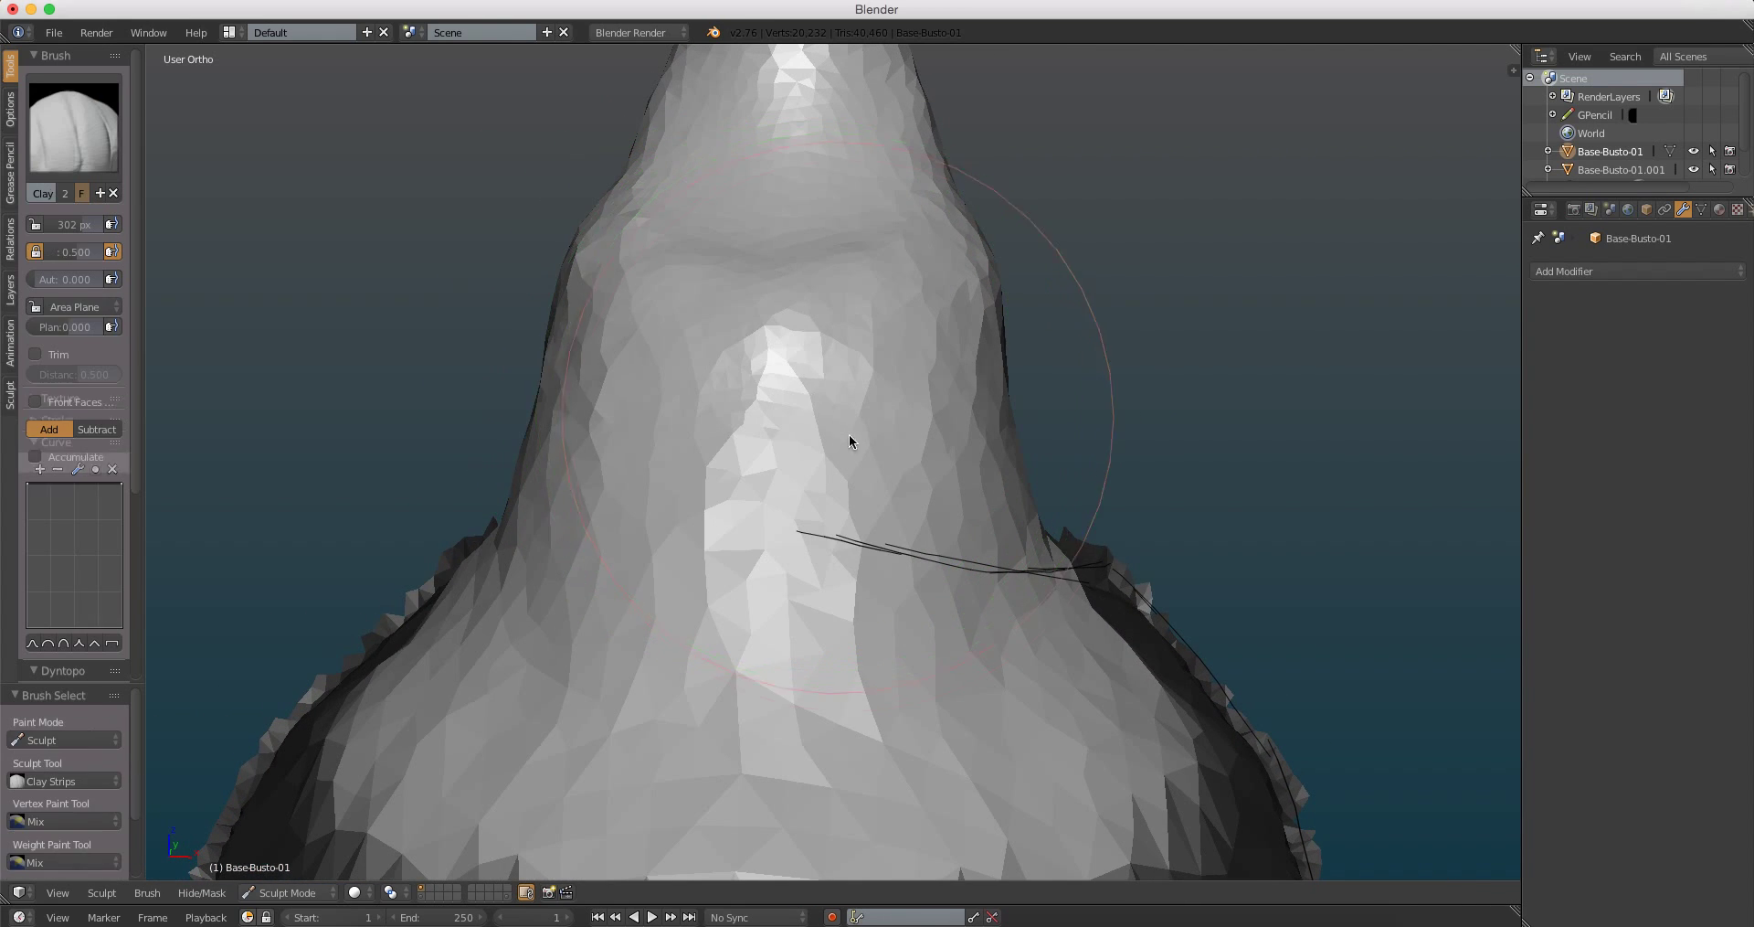
{"action": "key", "text": "f"}
{"action": "left_click", "coordinate": [767, 499]}
Step: Build up clay over the front of the neck
{"action": "mouse_move", "coordinate": [767, 499]}
{"action": "middle_mouse_down"}
{"action": "mouse_move", "coordinate": [770, 484]}
{"action": "mouse_move", "coordinate": [822, 501]}
{"action": "mouse_move", "coordinate": [814, 442]}
{"action": "mouse_move", "coordinate": [788, 424]}
{"action": "middle_mouse_up"}
{"action": "left_click_drag", "start_coordinate": [787, 432], "coordinate": [727, 668]}
{"action": "middle_click_drag", "start_coordinate": [727, 668], "coordinate": [802, 322]}
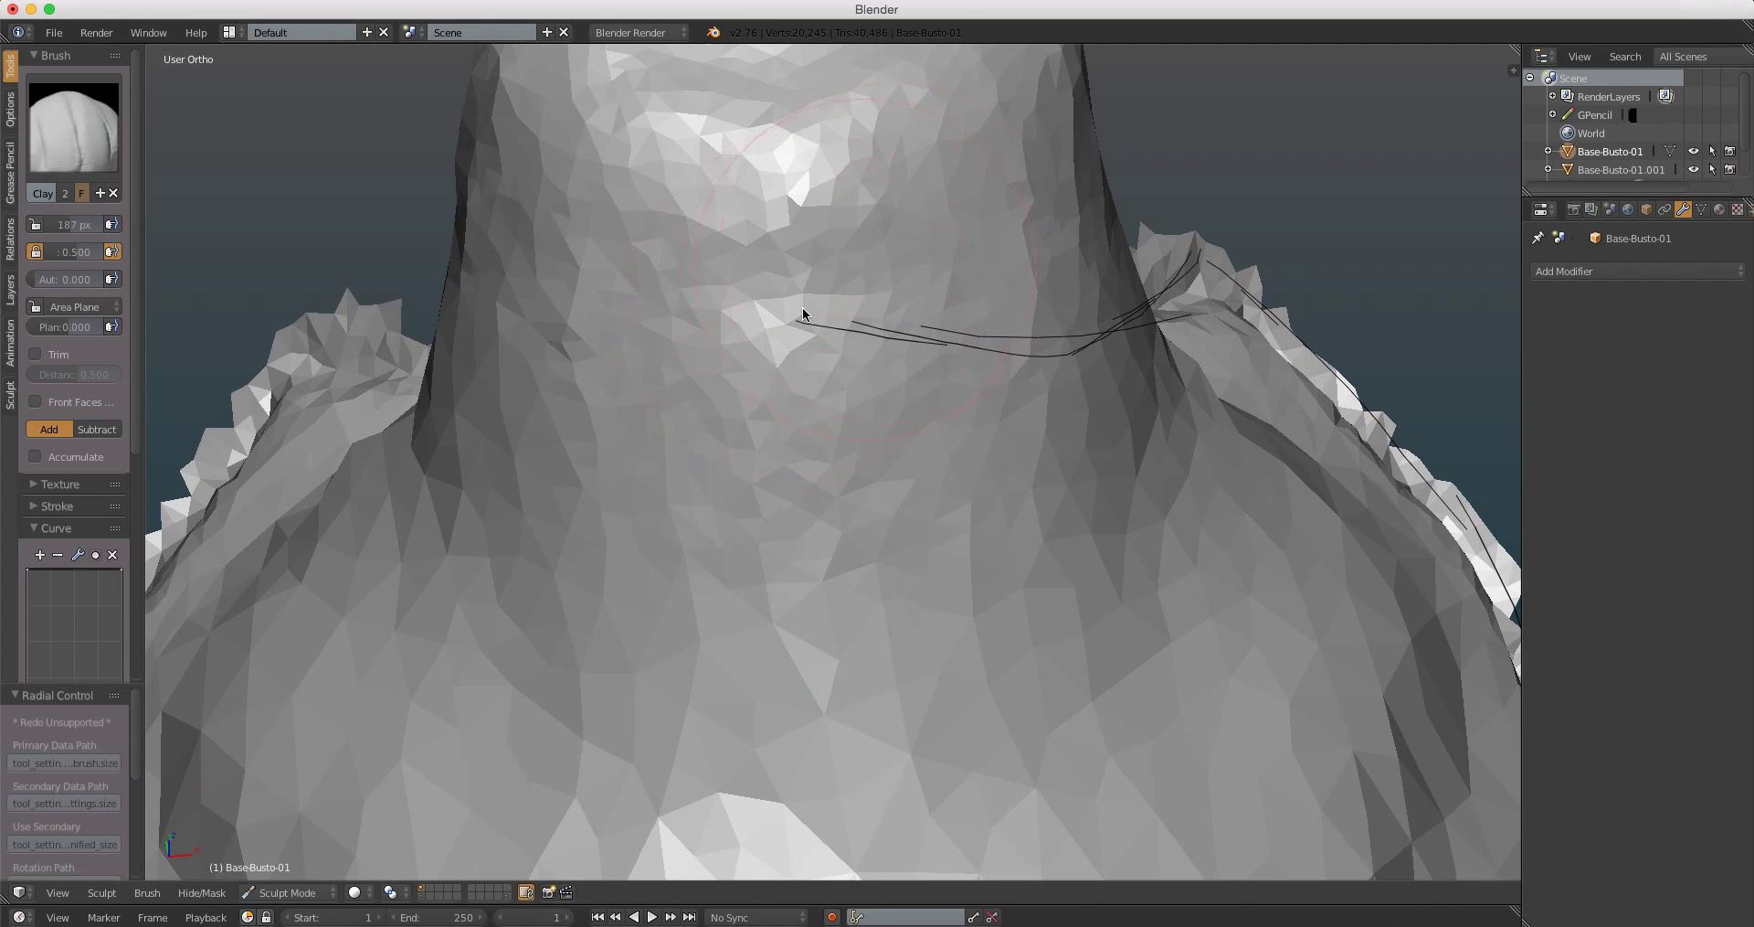
{"action": "left_click_drag", "start_coordinate": [802, 321], "coordinate": [867, 610]}
{"action": "middle_click_drag", "start_coordinate": [864, 470], "coordinate": [805, 416]}
{"action": "left_click_drag", "start_coordinate": [804, 415], "coordinate": [855, 480]}
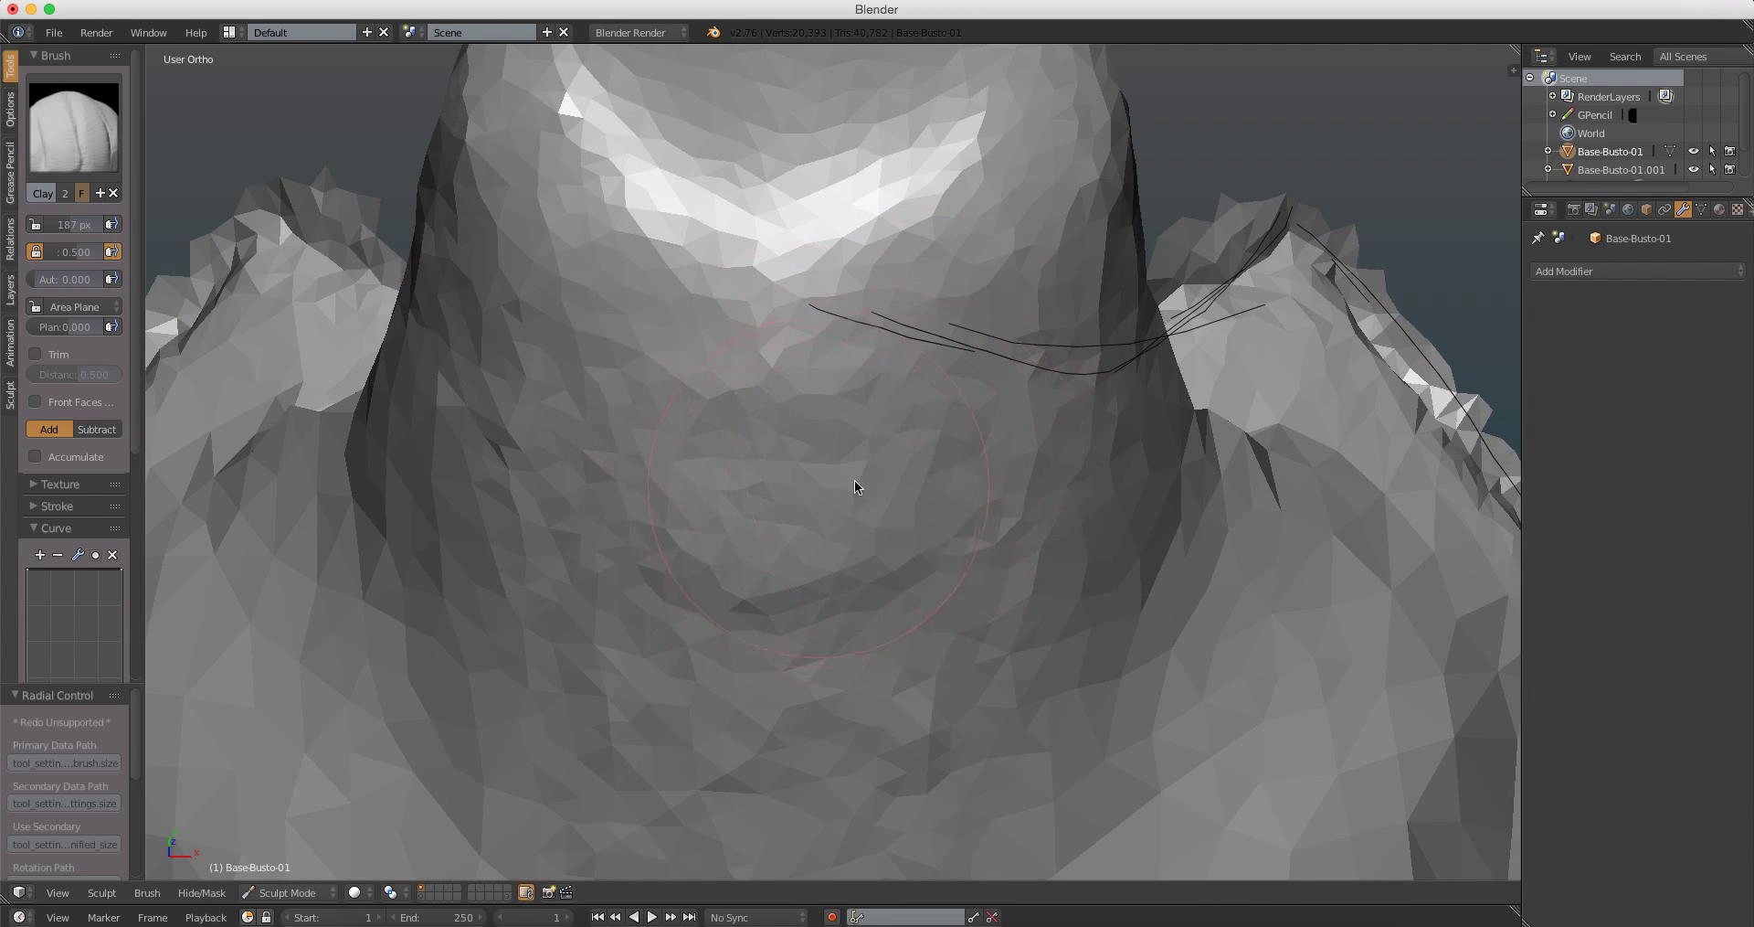
{"action": "middle_click_drag", "start_coordinate": [854, 480], "coordinate": [882, 308]}
Step: Add clay to the throat and the underside of the neck
{"action": "mouse_move", "coordinate": [882, 308]}
{"action": "left_mouse_down"}
{"action": "mouse_move", "coordinate": [833, 519]}
{"action": "mouse_move", "coordinate": [823, 431]}
{"action": "mouse_move", "coordinate": [971, 635]}
{"action": "left_mouse_up"}
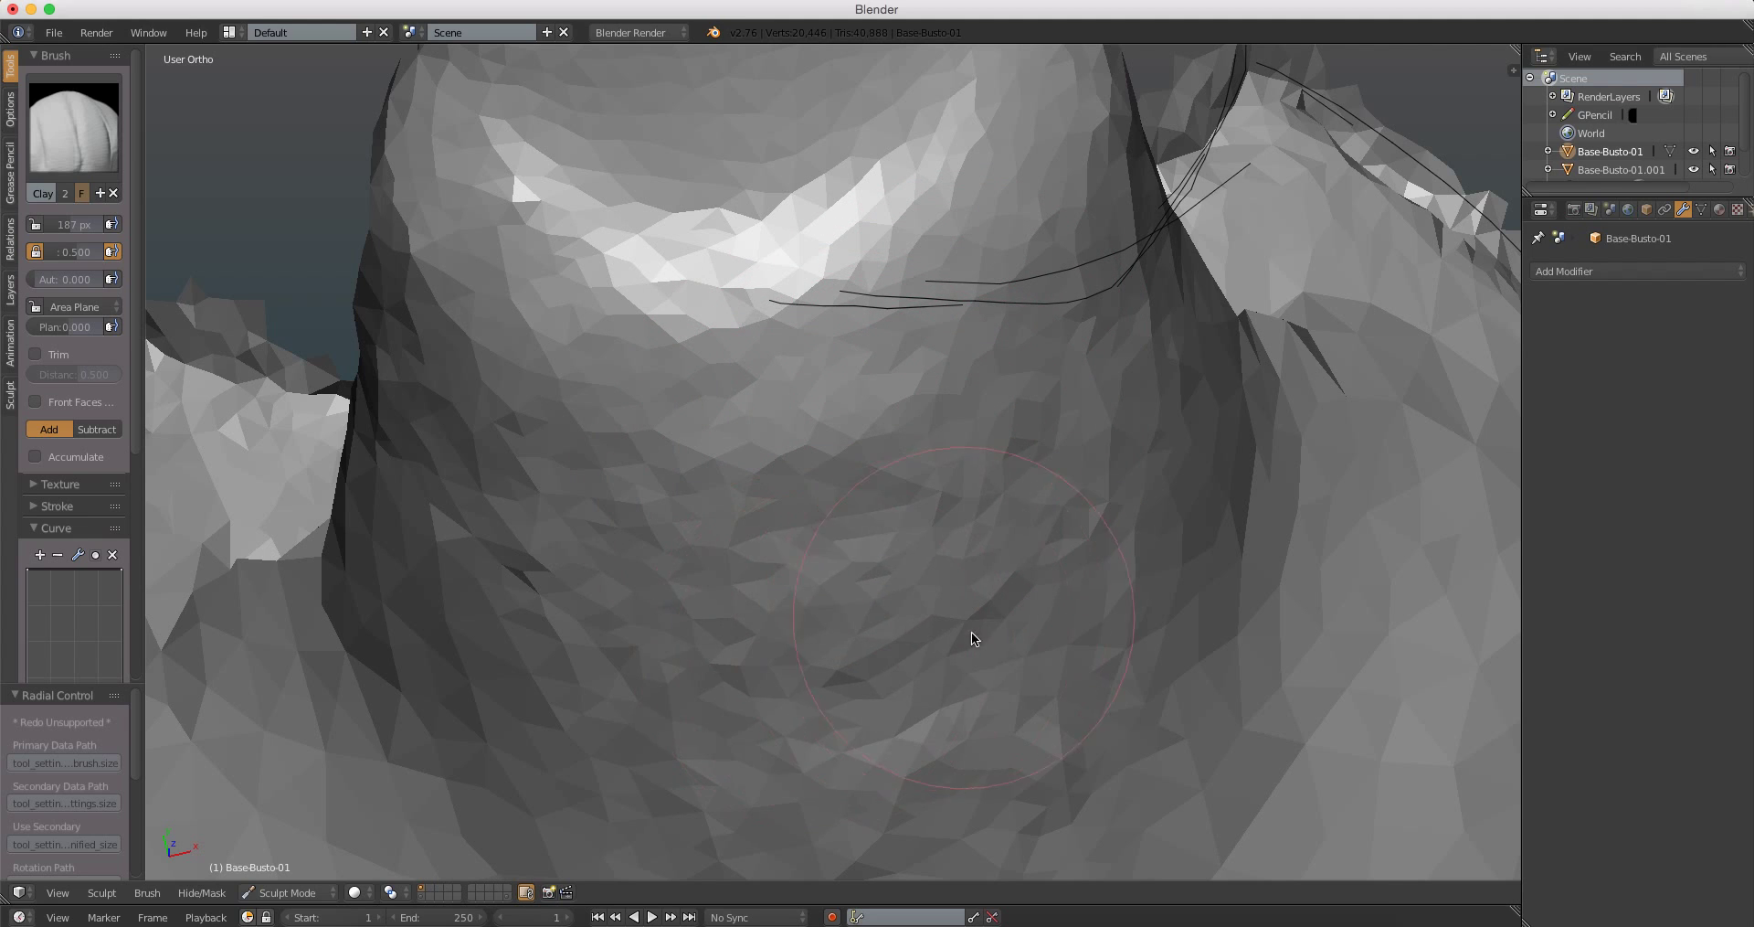
{"action": "middle_click_drag", "start_coordinate": [972, 635], "coordinate": [1046, 299]}
{"action": "mouse_move", "coordinate": [985, 352]}
{"action": "left_mouse_down"}
{"action": "mouse_move", "coordinate": [857, 487]}
{"action": "mouse_move", "coordinate": [953, 666]}
{"action": "left_mouse_up"}
{"action": "mouse_move", "coordinate": [953, 664]}
{"action": "middle_mouse_down"}
{"action": "mouse_move", "coordinate": [1120, 418]}
{"action": "mouse_move", "coordinate": [1005, 406]}
{"action": "middle_mouse_up"}
{"action": "left_click_drag", "start_coordinate": [1005, 406], "coordinate": [1037, 684]}
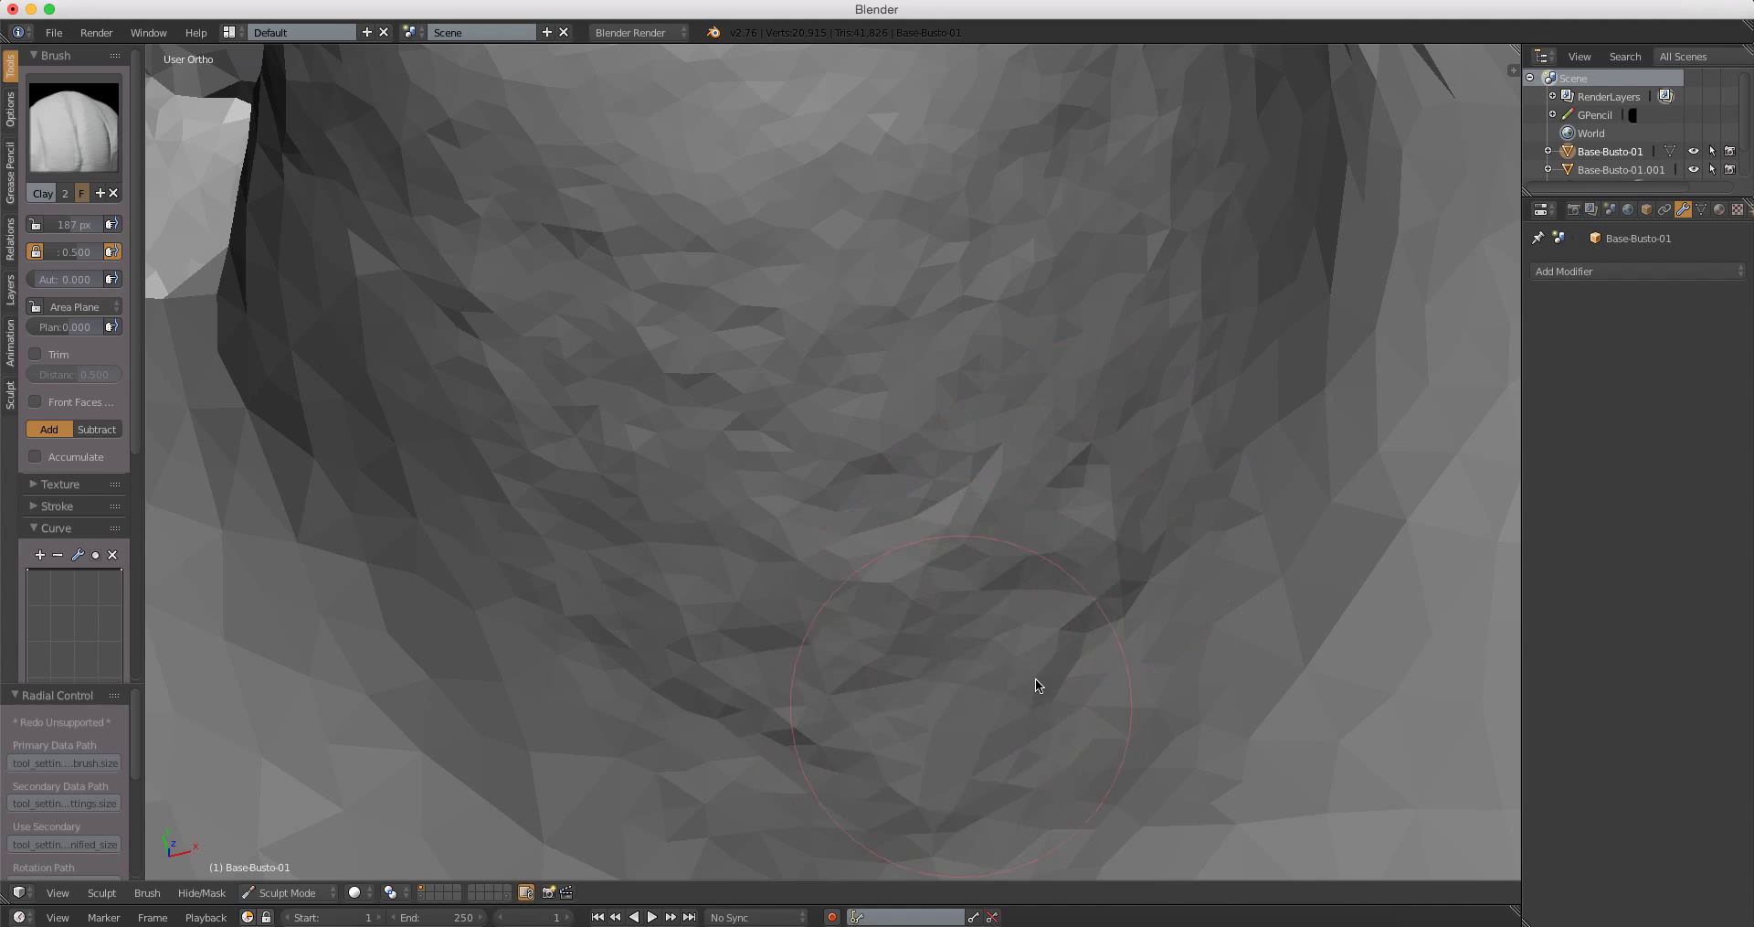
{"action": "mouse_move", "coordinate": [1037, 684]}
{"action": "middle_mouse_down"}
{"action": "mouse_move", "coordinate": [1014, 382]}
{"action": "mouse_move", "coordinate": [1139, 630]}
{"action": "mouse_move", "coordinate": [983, 657]}
{"action": "mouse_move", "coordinate": [765, 455]}
{"action": "mouse_move", "coordinate": [893, 422]}
{"action": "mouse_move", "coordinate": [1052, 272]}
{"action": "mouse_move", "coordinate": [1057, 293]}
{"action": "mouse_move", "coordinate": [1132, 297]}
{"action": "middle_mouse_up"}
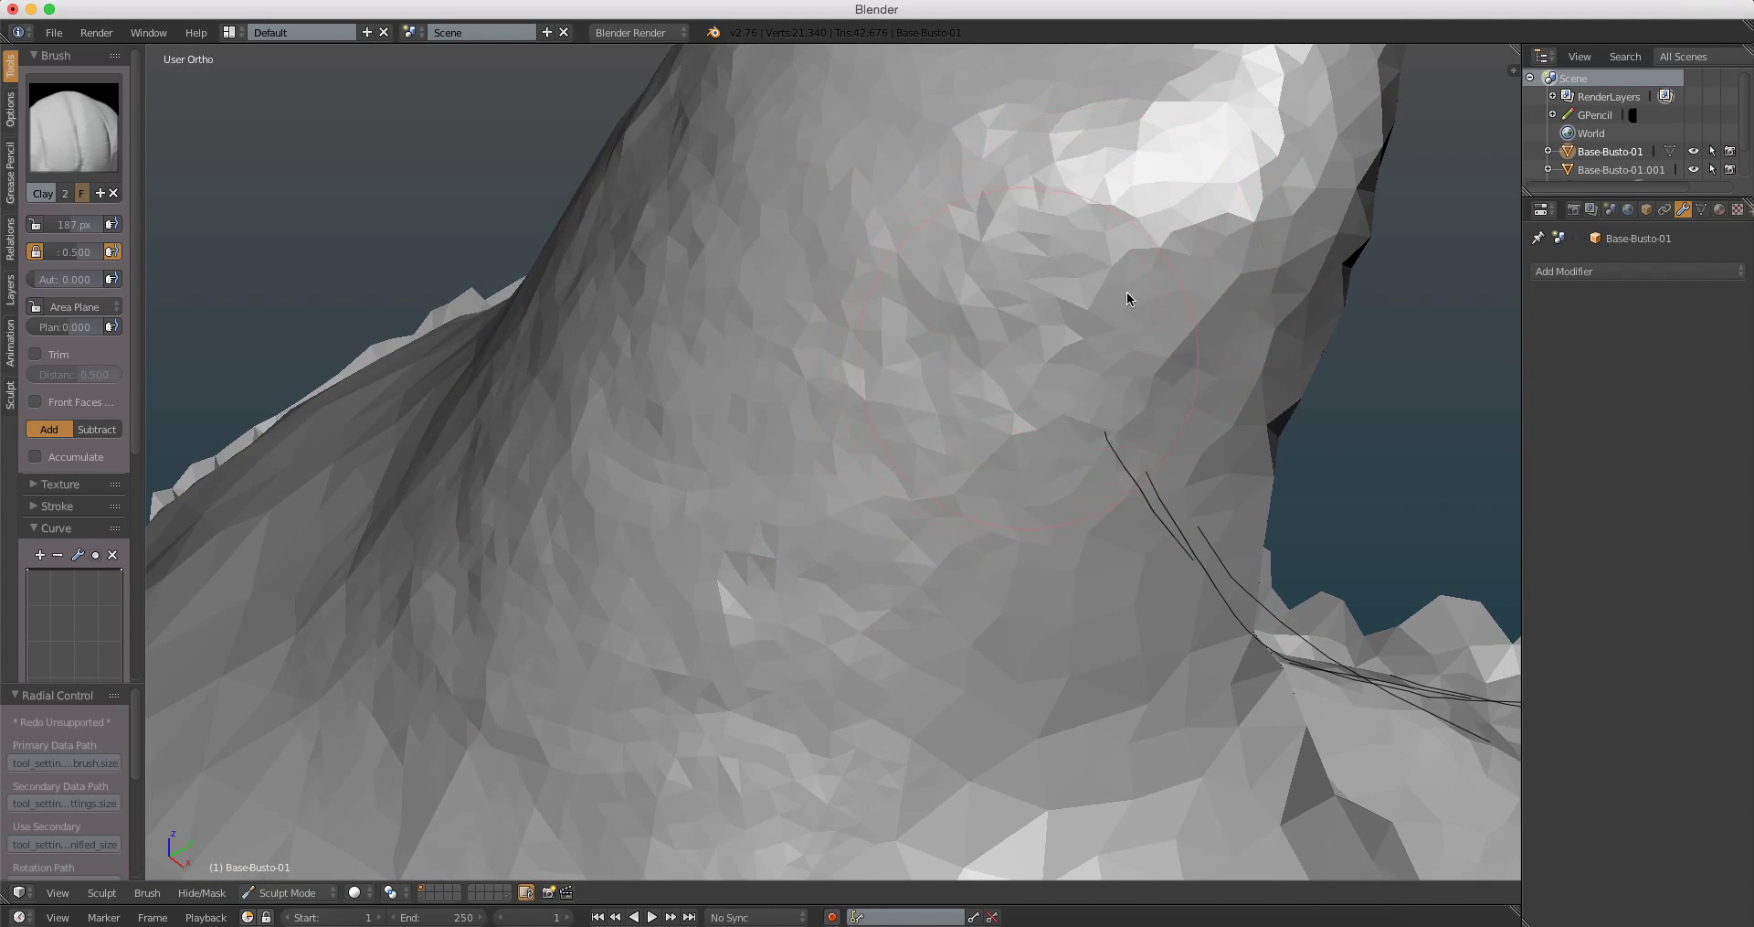
Step: Dab small clay touches along the neck and shoulders
{"action": "mouse_move", "coordinate": [1027, 359]}
{"action": "middle_mouse_down"}
{"action": "mouse_move", "coordinate": [1043, 372]}
{"action": "mouse_move", "coordinate": [1038, 244]}
{"action": "middle_mouse_up"}
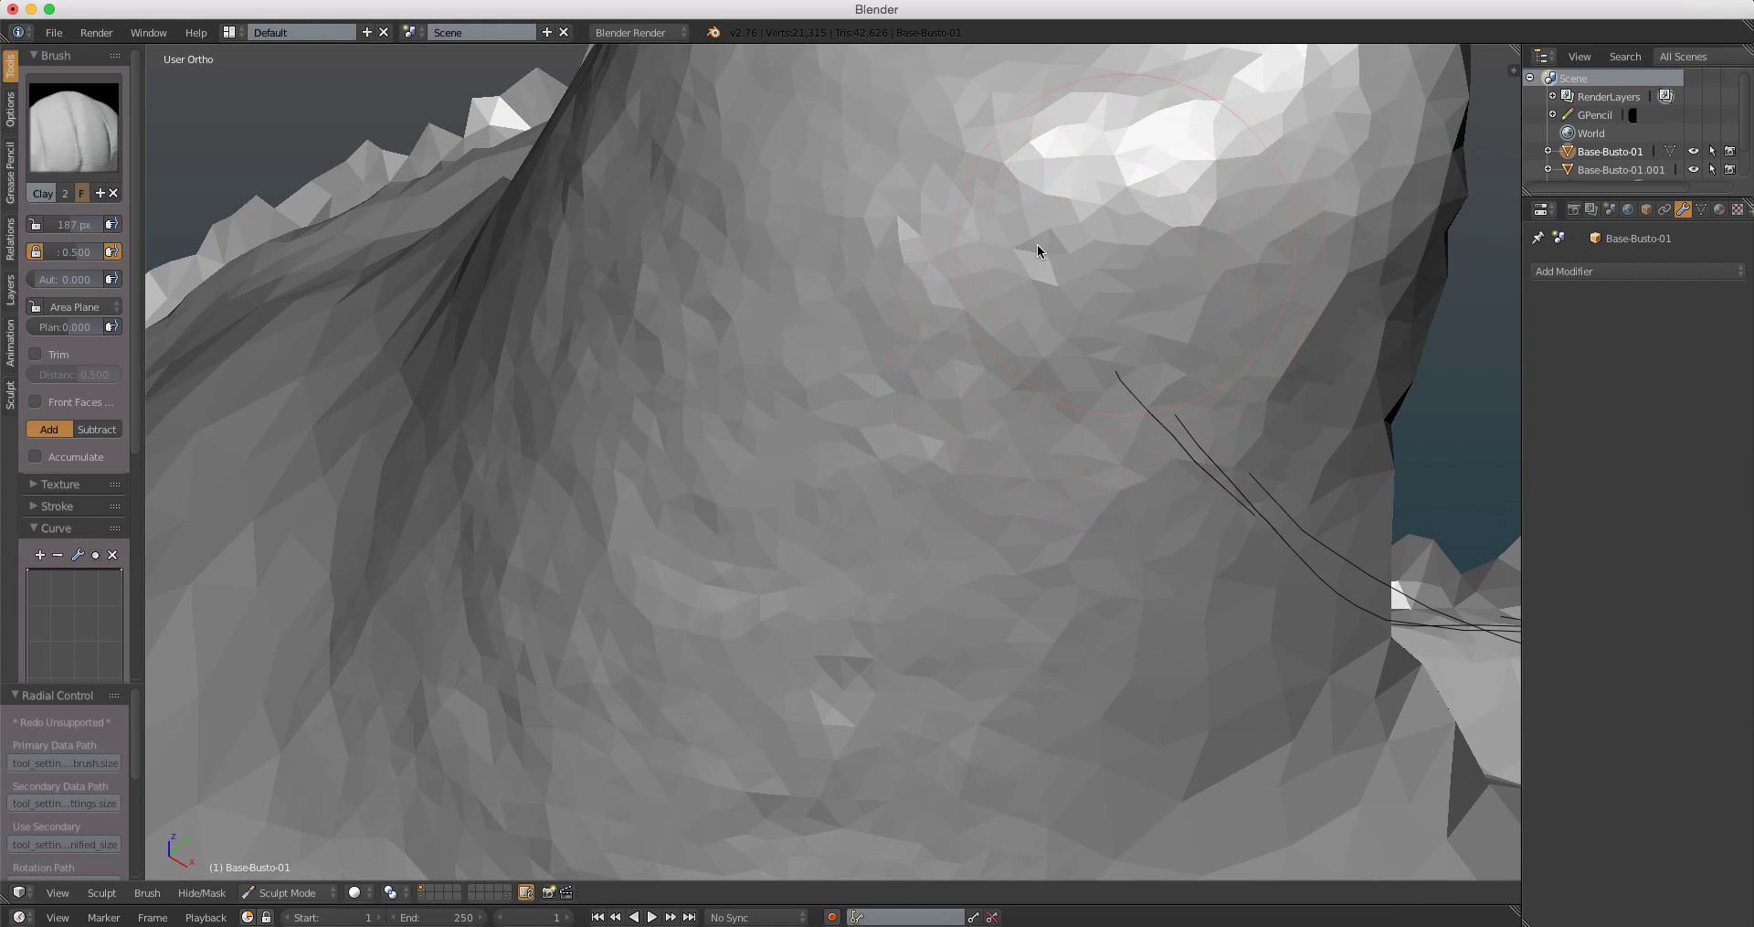
{"action": "middle_click_drag", "start_coordinate": [1225, 381], "coordinate": [1212, 292]}
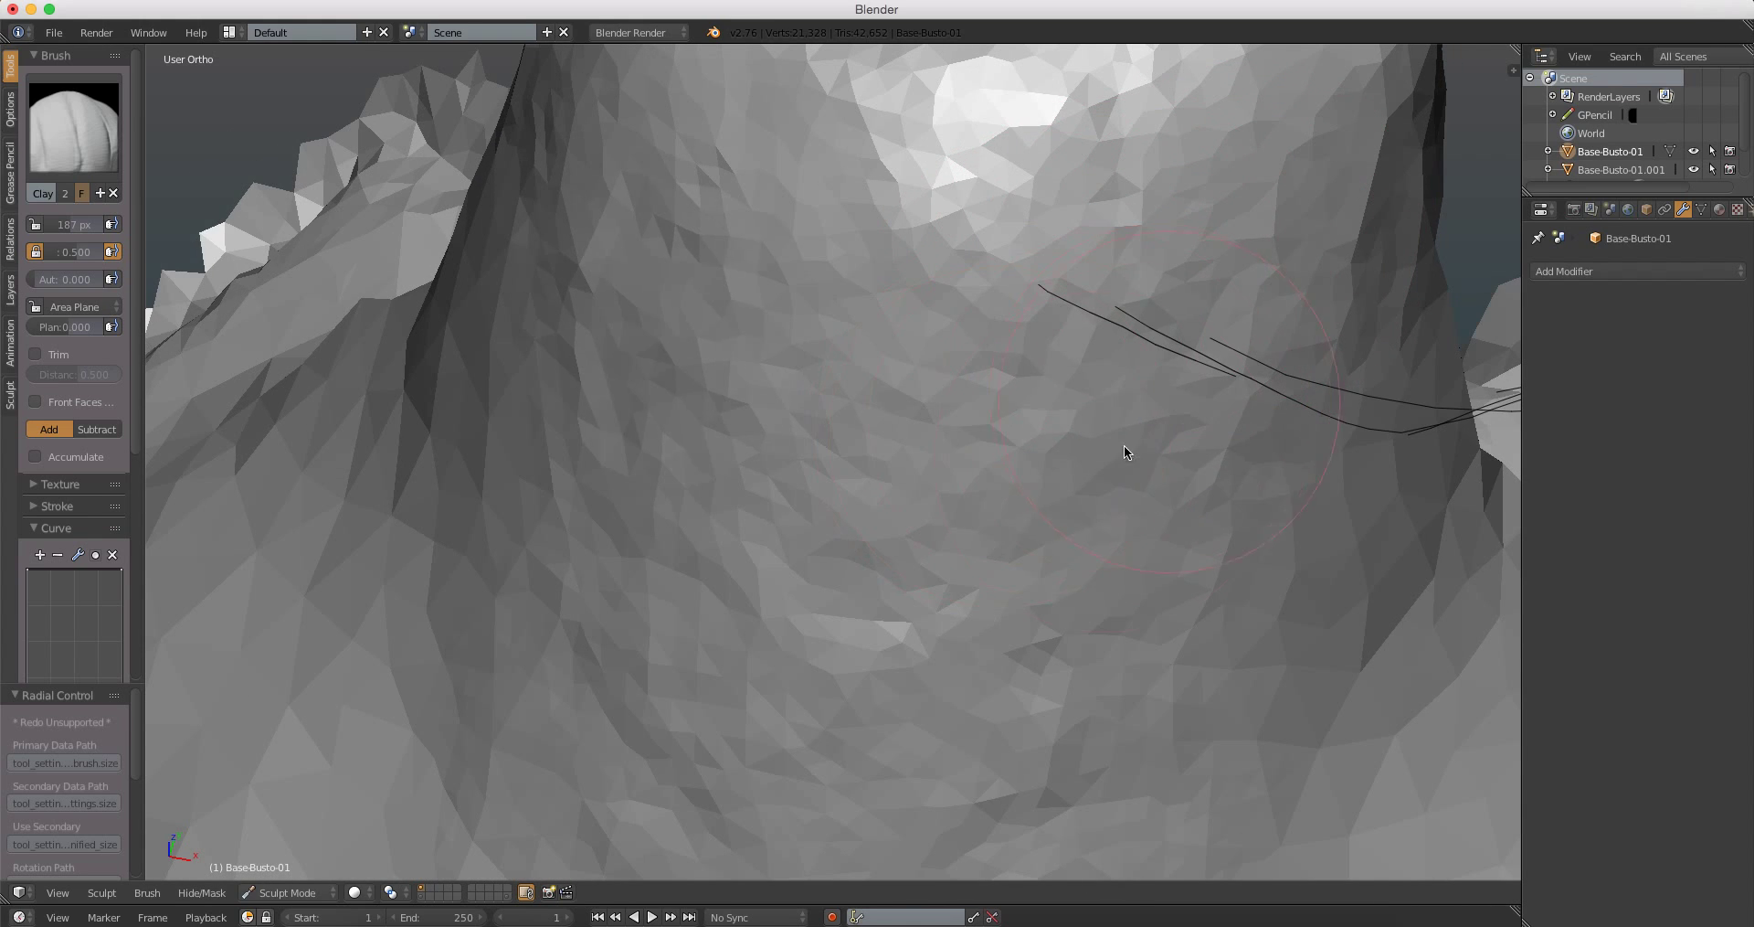
{"action": "left_click_drag", "start_coordinate": [1124, 445], "coordinate": [1007, 105]}
{"action": "middle_click_drag", "start_coordinate": [912, 546], "coordinate": [1097, 360]}
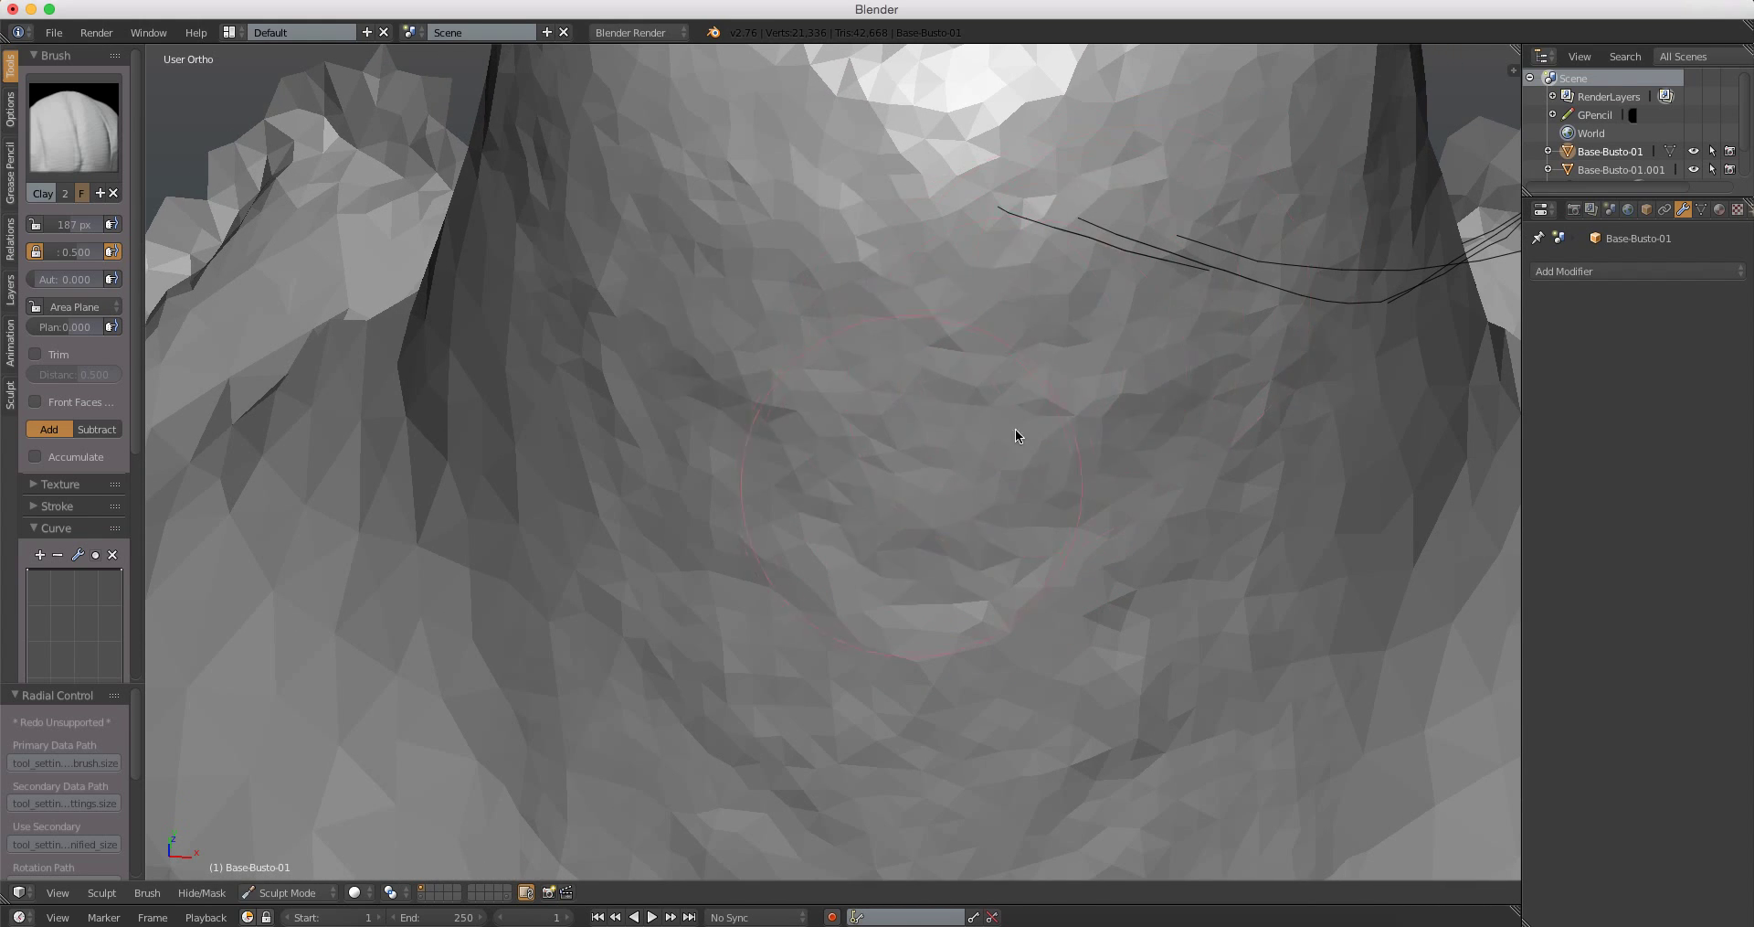
{"action": "mouse_move", "coordinate": [1015, 435]}
{"action": "middle_mouse_down"}
{"action": "mouse_move", "coordinate": [1041, 643]}
{"action": "mouse_move", "coordinate": [1029, 523]}
{"action": "mouse_move", "coordinate": [967, 398]}
{"action": "mouse_move", "coordinate": [865, 565]}
{"action": "mouse_move", "coordinate": [983, 439]}
{"action": "middle_mouse_up"}
{"action": "scroll", "coordinate": [982, 439], "scroll_direction": "up", "scroll_amount": 3}
{"action": "scroll", "coordinate": [963, 637], "scroll_direction": "down", "scroll_amount": 3}
{"action": "mouse_move", "coordinate": [970, 691]}
{"action": "middle_mouse_down"}
{"action": "mouse_move", "coordinate": [815, 538]}
{"action": "mouse_move", "coordinate": [903, 440]}
{"action": "mouse_move", "coordinate": [818, 634]}
{"action": "mouse_move", "coordinate": [1004, 427]}
{"action": "middle_mouse_up"}
Step: Build up clay across the upper and lower chest
{"action": "left_click_drag", "start_coordinate": [1005, 427], "coordinate": [1046, 507]}
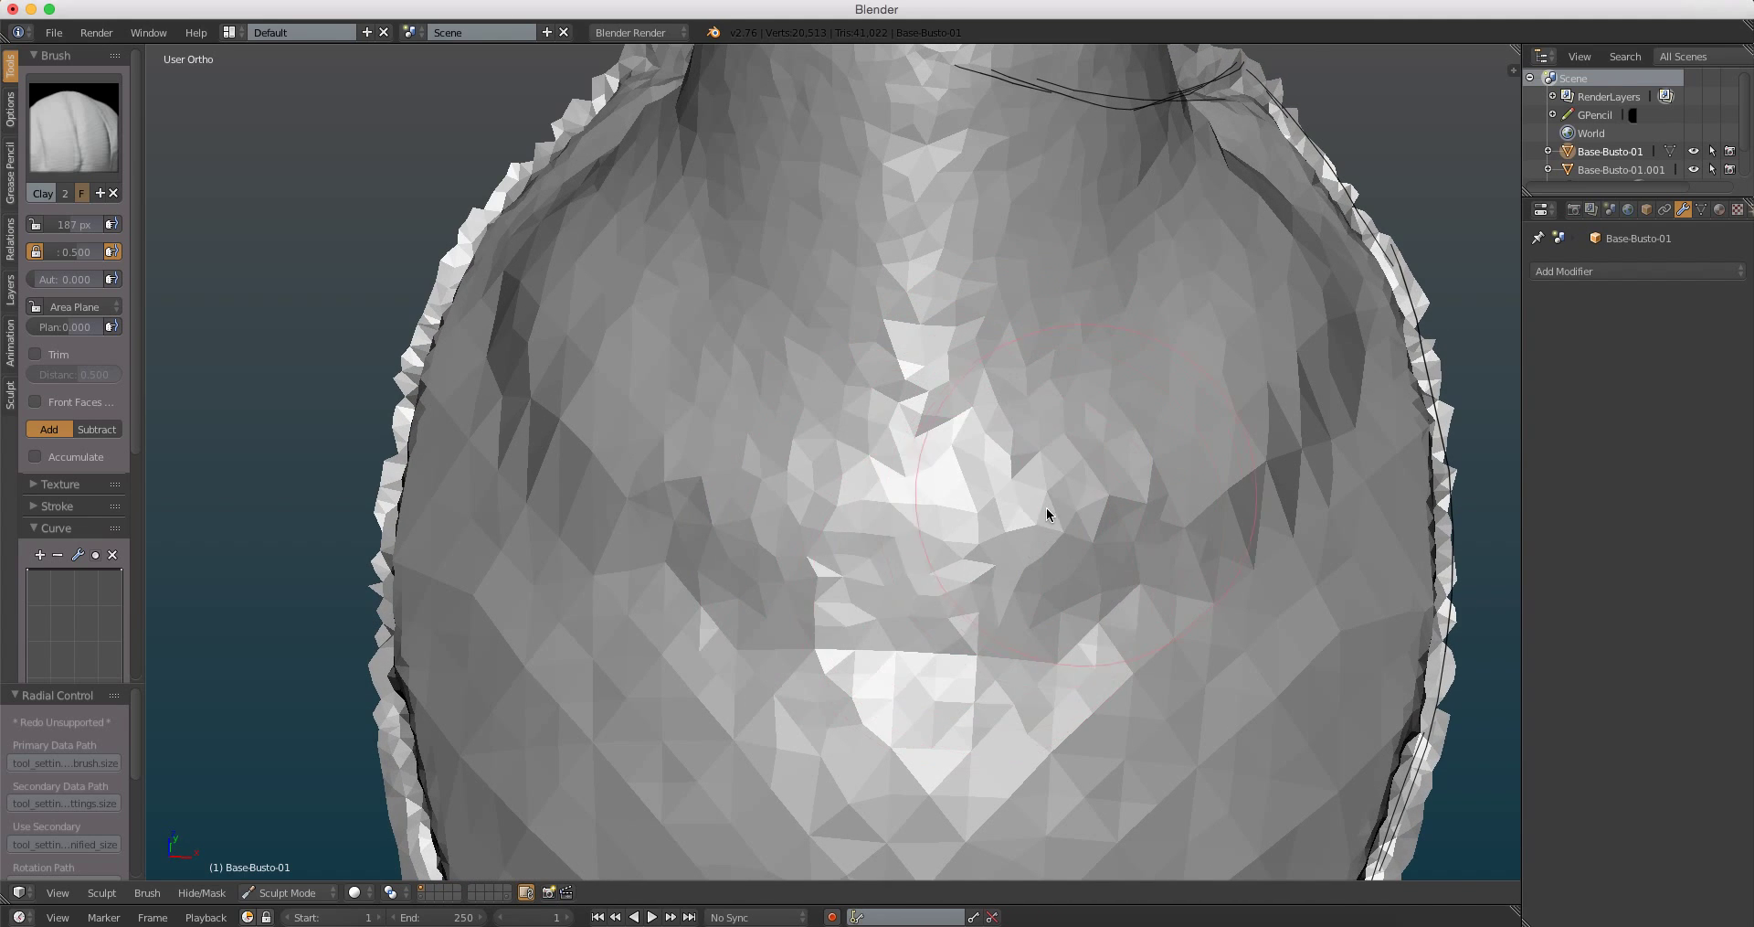
{"action": "middle_click_drag", "start_coordinate": [1047, 508], "coordinate": [1073, 495]}
{"action": "left_click_drag", "start_coordinate": [1112, 500], "coordinate": [965, 679]}
{"action": "middle_click_drag", "start_coordinate": [966, 679], "coordinate": [1021, 408]}
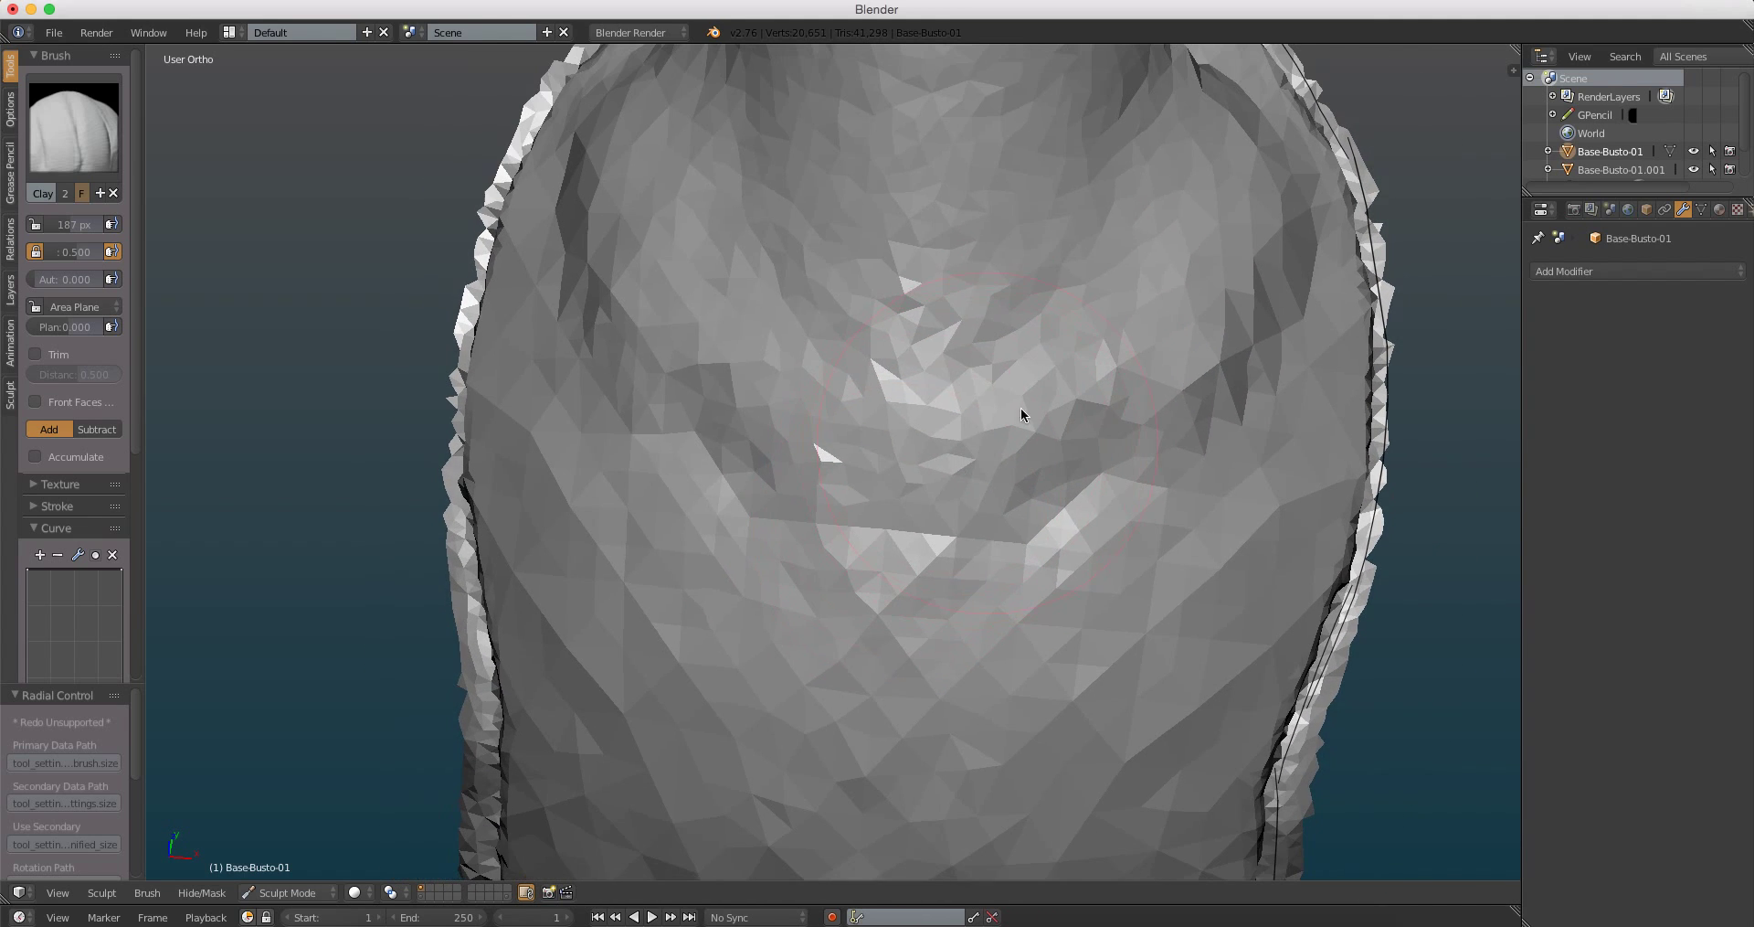
{"action": "left_click_drag", "start_coordinate": [1021, 406], "coordinate": [948, 538]}
{"action": "mouse_move", "coordinate": [947, 538]}
{"action": "middle_mouse_down"}
{"action": "mouse_move", "coordinate": [1024, 554]}
{"action": "mouse_move", "coordinate": [1082, 306]}
{"action": "middle_mouse_up"}
{"action": "left_click_drag", "start_coordinate": [1082, 306], "coordinate": [1101, 521]}
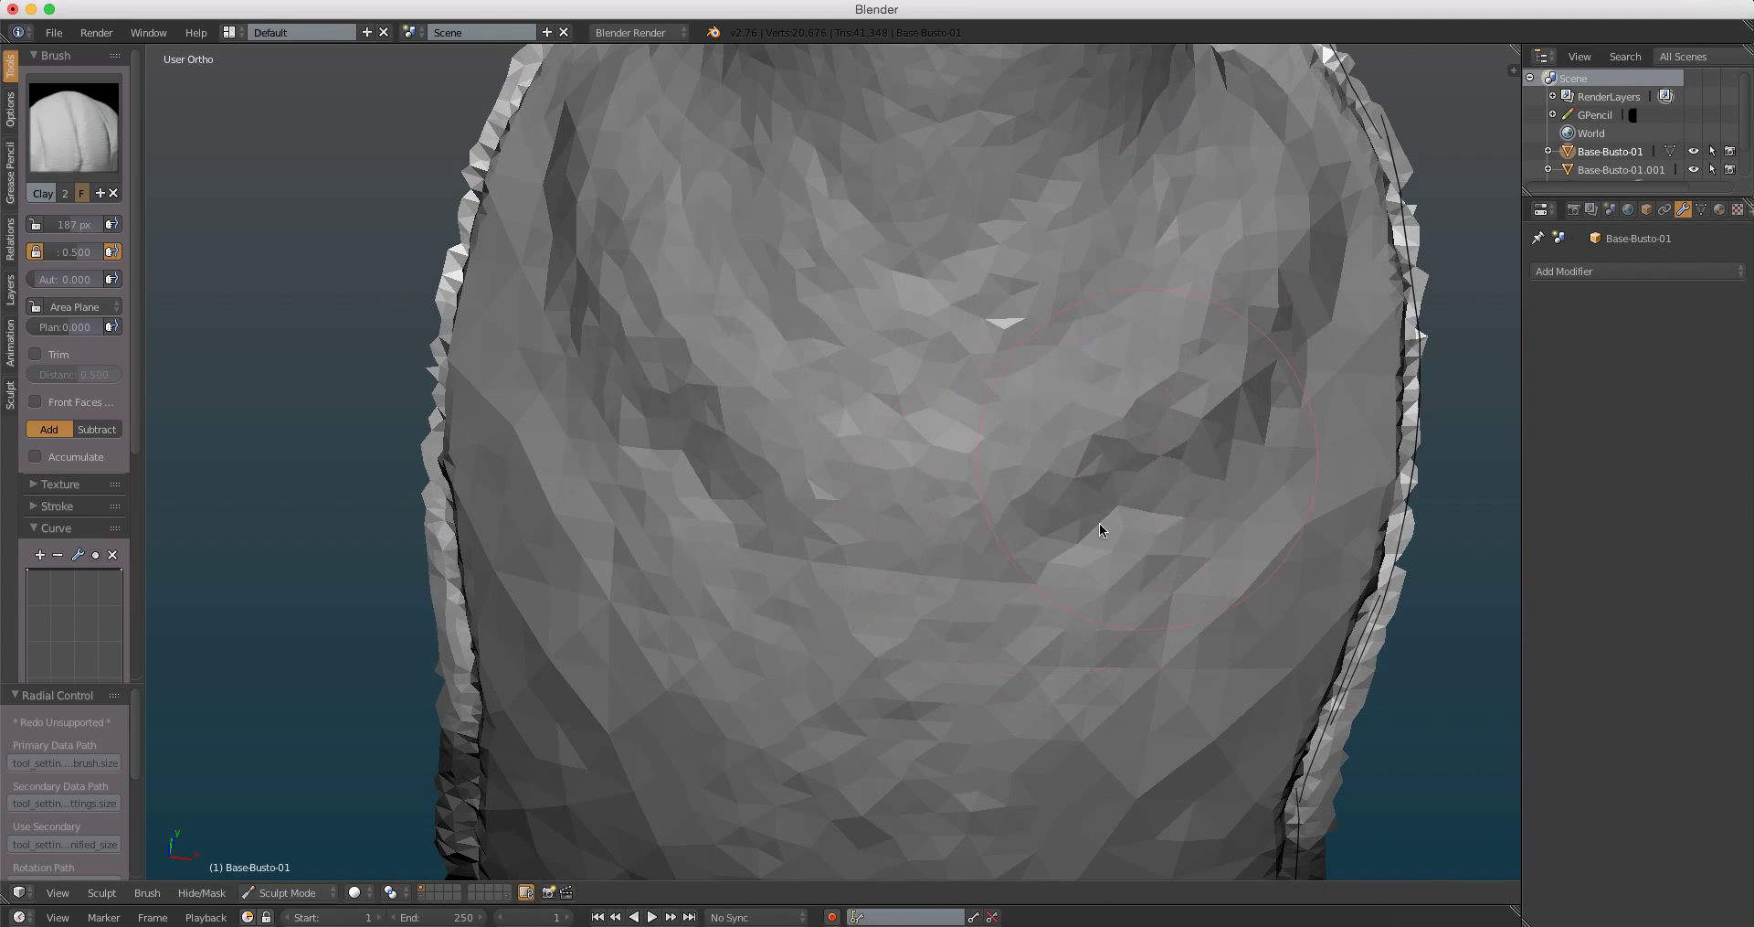
{"action": "scroll", "coordinate": [1175, 426], "scroll_direction": "up", "scroll_amount": 2}
{"action": "mouse_move", "coordinate": [976, 237]}
{"action": "left_mouse_down"}
{"action": "mouse_move", "coordinate": [1048, 387]}
{"action": "mouse_move", "coordinate": [1060, 519]}
{"action": "left_mouse_up"}
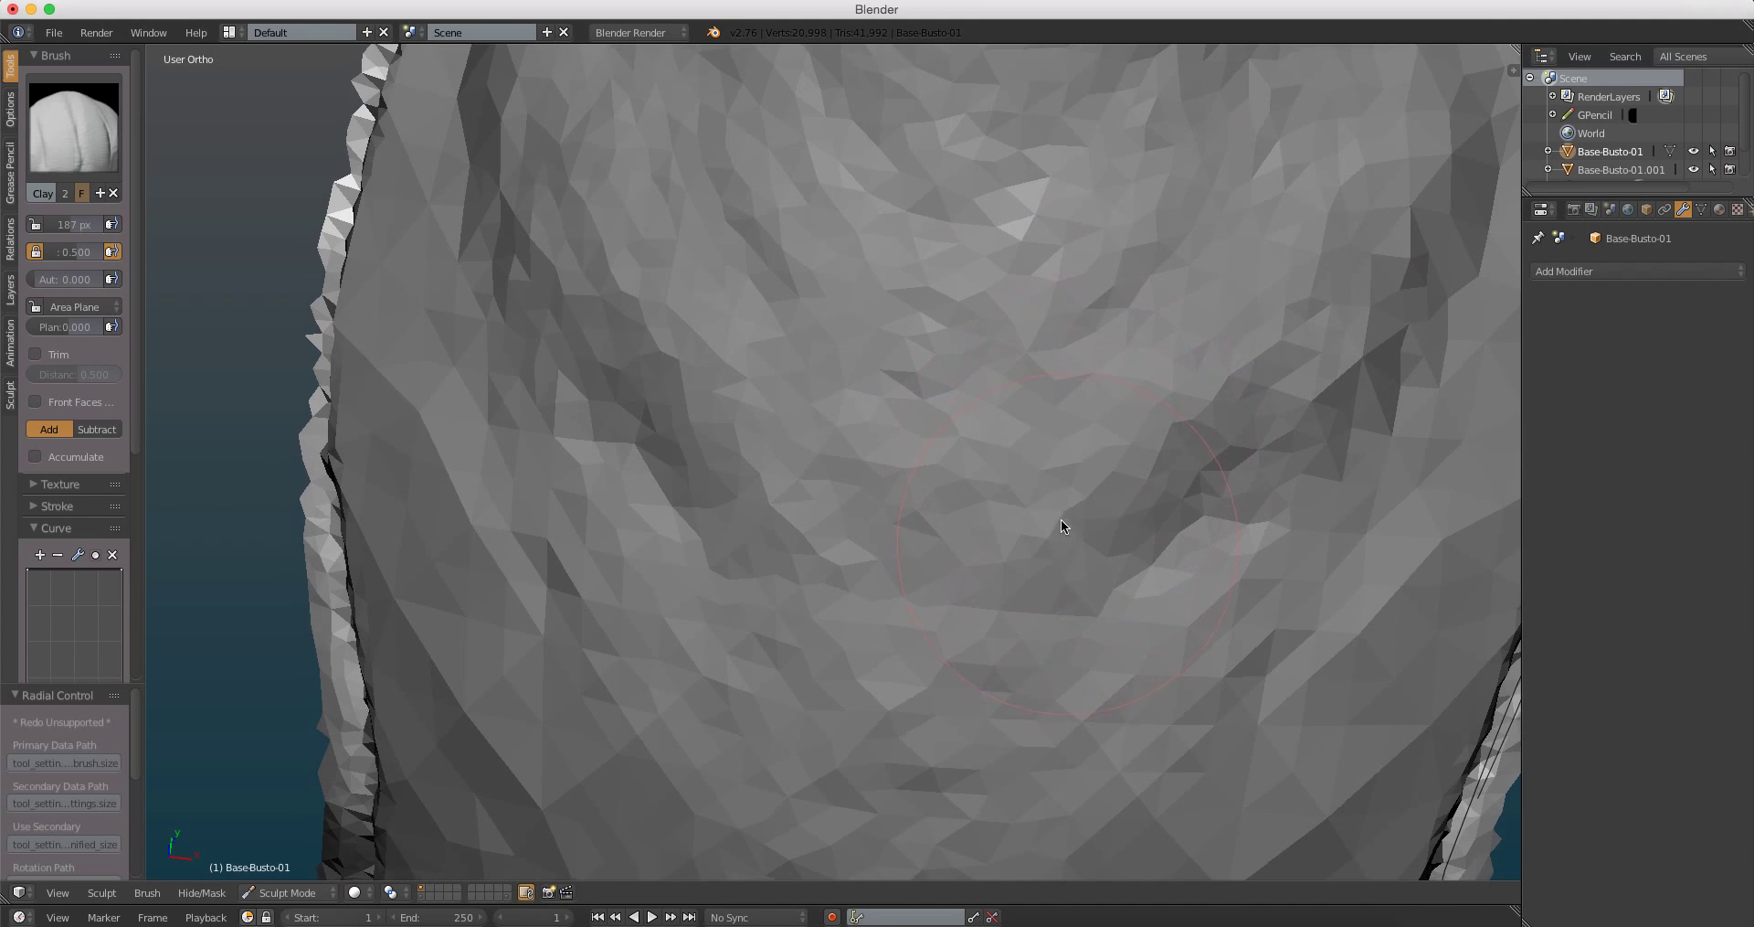
{"action": "scroll", "coordinate": [1073, 480], "scroll_direction": "down", "scroll_amount": 3}
{"action": "left_click_drag", "start_coordinate": [943, 509], "coordinate": [892, 441]}
Step: Keep layering clay strokes to reshape the chest and torso surface
{"action": "mouse_move", "coordinate": [893, 442]}
{"action": "middle_mouse_down"}
{"action": "mouse_move", "coordinate": [943, 531]}
{"action": "mouse_move", "coordinate": [890, 277]}
{"action": "middle_mouse_up"}
{"action": "scroll", "coordinate": [959, 289], "scroll_direction": "up", "scroll_amount": 2}
{"action": "scroll", "coordinate": [958, 290], "scroll_direction": "down", "scroll_amount": 2}
{"action": "left_click_drag", "start_coordinate": [928, 677], "coordinate": [1011, 502]}
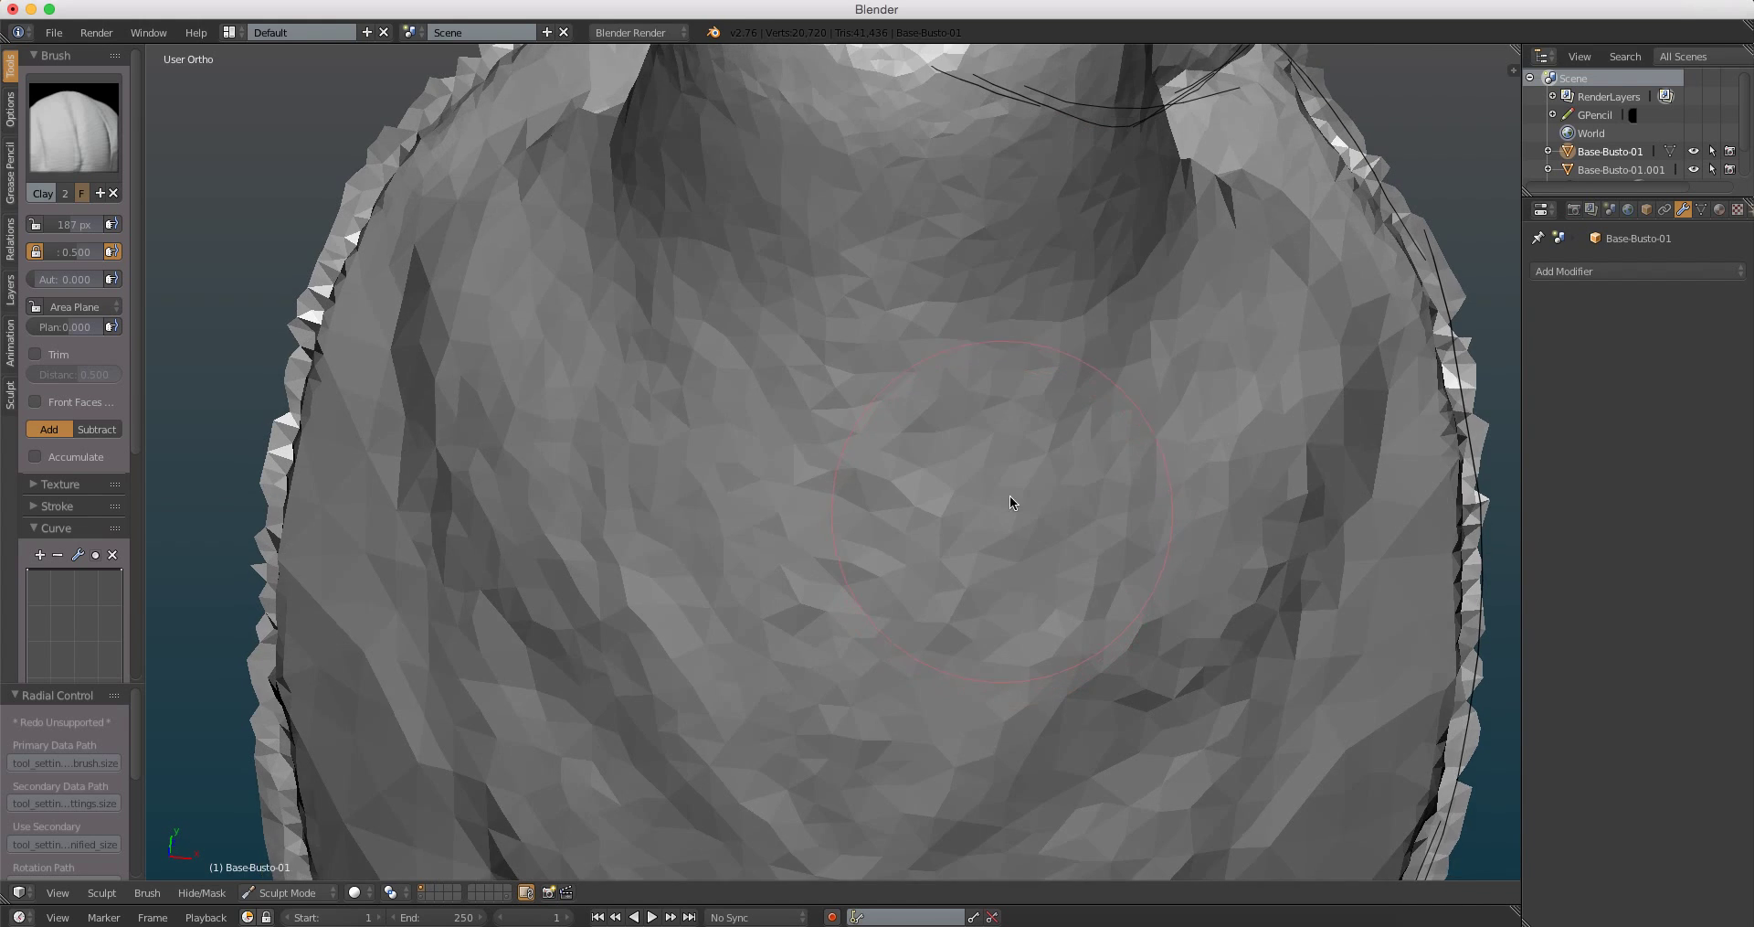
{"action": "middle_click_drag", "start_coordinate": [1009, 502], "coordinate": [919, 423]}
{"action": "scroll", "coordinate": [1178, 448], "scroll_direction": "up", "scroll_amount": 2}
{"action": "scroll", "coordinate": [1178, 452], "scroll_direction": "down", "scroll_amount": 2}
{"action": "left_click_drag", "start_coordinate": [923, 330], "coordinate": [975, 740]}
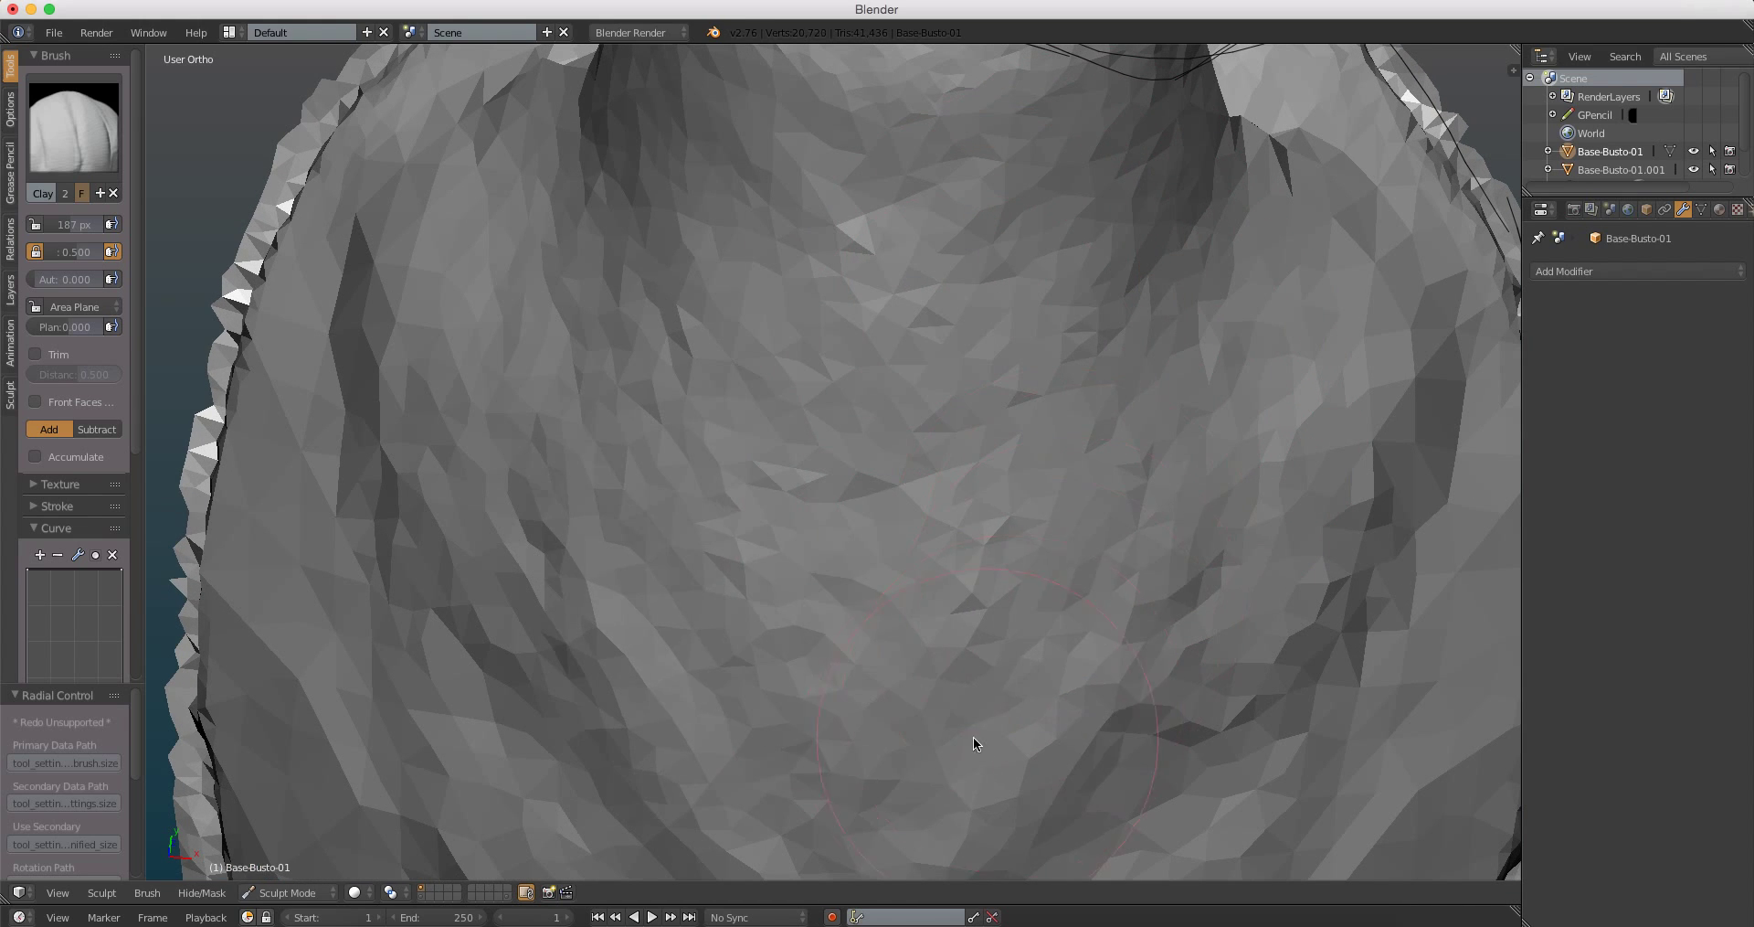
{"action": "middle_click_drag", "start_coordinate": [975, 740], "coordinate": [998, 244]}
{"action": "scroll", "coordinate": [970, 746], "scroll_direction": "up", "scroll_amount": 2}
{"action": "left_click_drag", "start_coordinate": [1043, 335], "coordinate": [877, 469]}
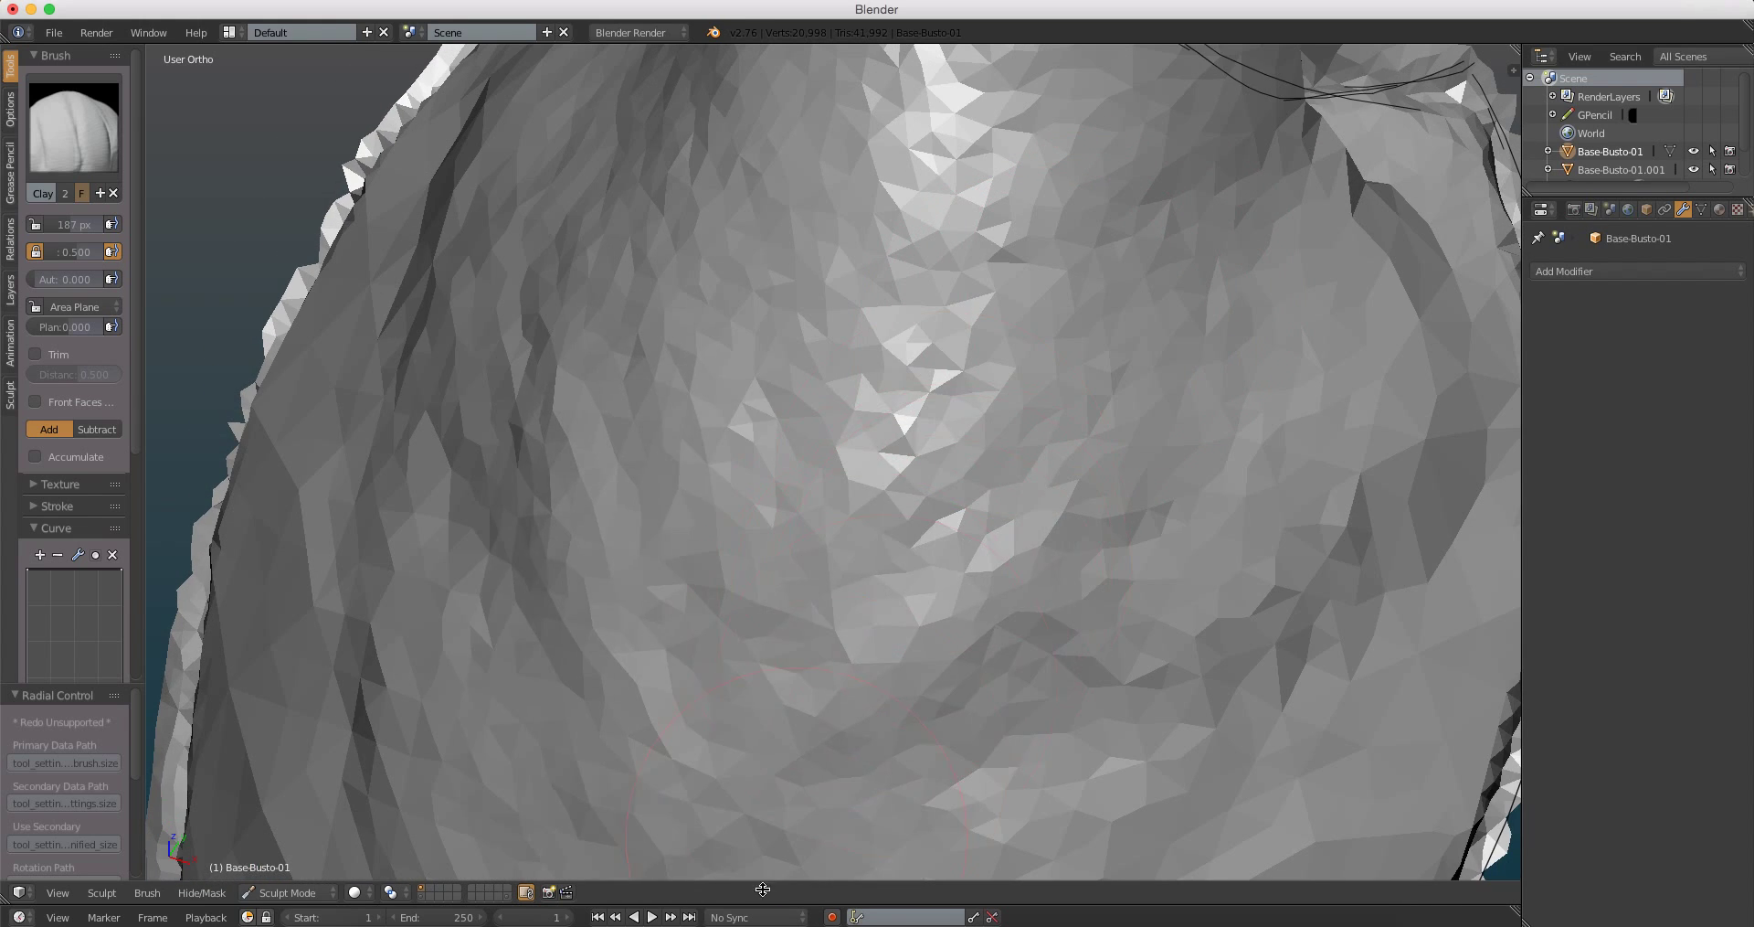
Step: Orbit around the bust to review it from the side and front
{"action": "scroll", "coordinate": [904, 618], "scroll_direction": "down", "scroll_amount": 3}
{"action": "scroll", "coordinate": [945, 449], "scroll_direction": "up", "scroll_amount": 2}
{"action": "scroll", "coordinate": [1098, 459], "scroll_direction": "up", "scroll_amount": 1}
{"action": "scroll", "coordinate": [1086, 549], "scroll_direction": "down", "scroll_amount": 2}
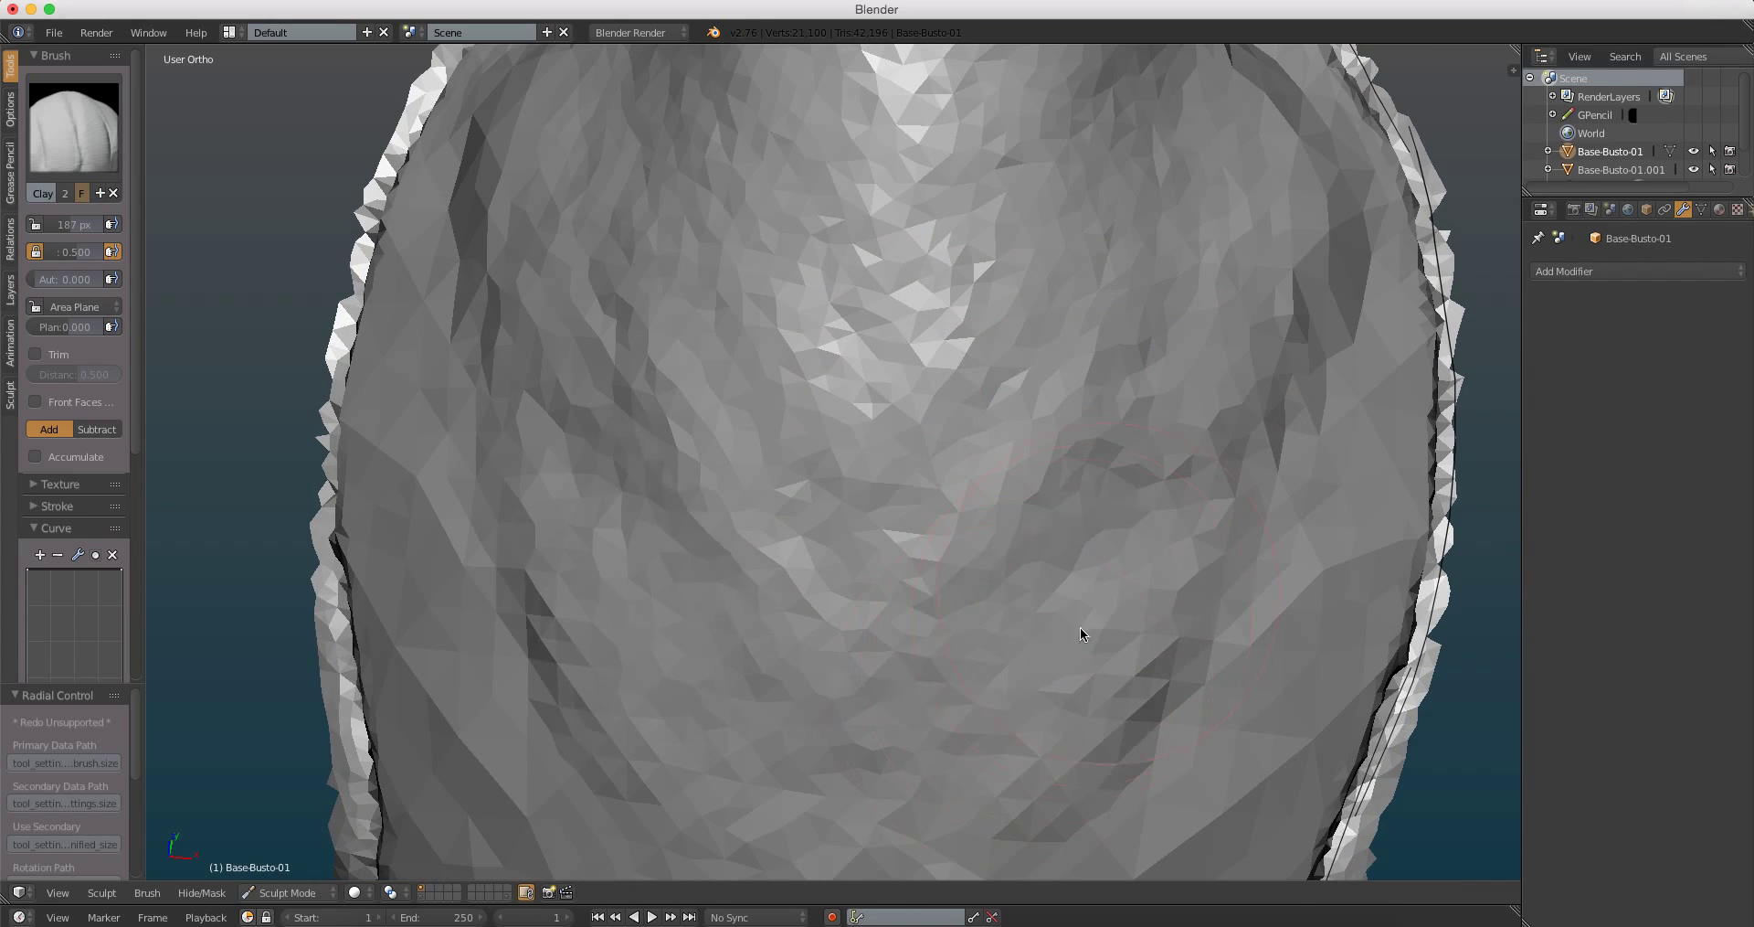
{"action": "left_click_drag", "start_coordinate": [1082, 631], "coordinate": [906, 458]}
{"action": "scroll", "coordinate": [892, 511], "scroll_direction": "down", "scroll_amount": 3}
{"action": "mouse_move", "coordinate": [878, 580]}
{"action": "middle_mouse_down"}
{"action": "mouse_move", "coordinate": [1025, 481]}
{"action": "mouse_move", "coordinate": [742, 483]}
{"action": "middle_mouse_up"}
{"action": "middle_click_drag", "start_coordinate": [779, 424], "coordinate": [957, 410]}
{"action": "scroll", "coordinate": [960, 430], "scroll_direction": "down", "scroll_amount": 2}
{"action": "mouse_move", "coordinate": [967, 493]}
{"action": "middle_mouse_down"}
{"action": "mouse_move", "coordinate": [1070, 508]}
{"action": "mouse_move", "coordinate": [841, 480]}
{"action": "mouse_move", "coordinate": [799, 427]}
{"action": "middle_mouse_up"}
Step: Switch to Right Ortho view and zoom in on the head's crest
{"action": "key", "text": "KP_3"}
{"action": "scroll", "coordinate": [864, 396], "scroll_direction": "up", "scroll_amount": 3}
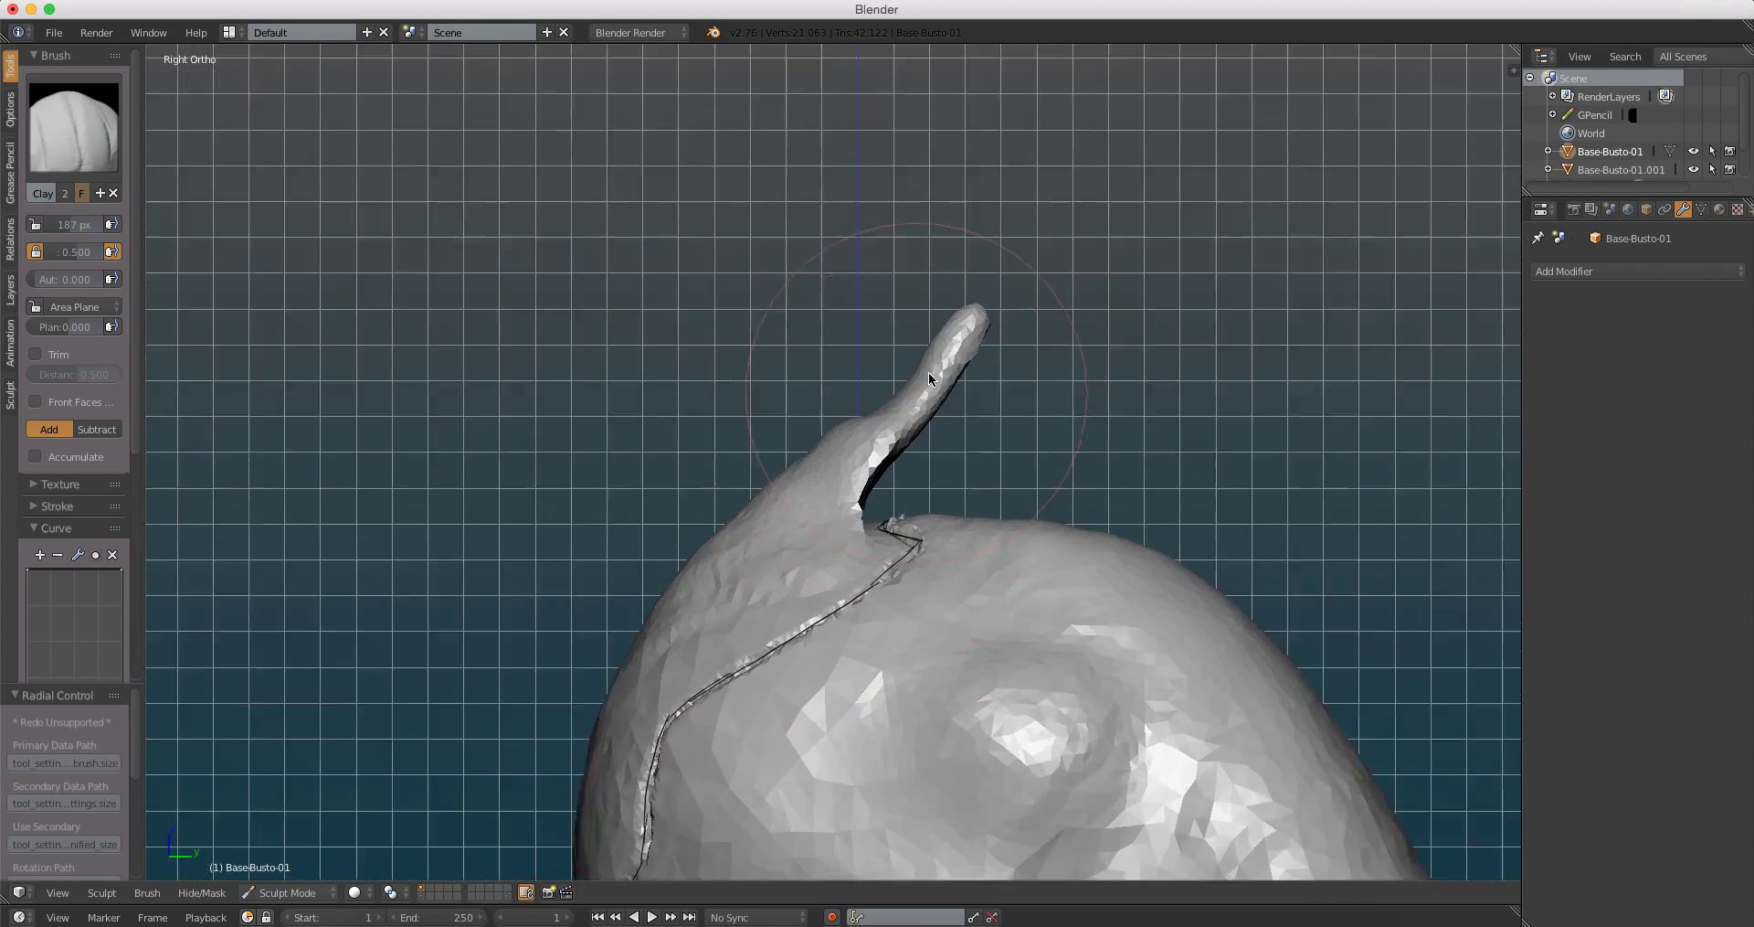
{"action": "scroll", "coordinate": [878, 365], "scroll_direction": "up", "scroll_amount": 3}
{"action": "scroll", "coordinate": [907, 327], "scroll_direction": "up", "scroll_amount": 2}
{"action": "mouse_move", "coordinate": [907, 327]}
{"action": "middle_mouse_down"}
{"action": "mouse_move", "coordinate": [815, 277]}
{"action": "mouse_move", "coordinate": [869, 293]}
{"action": "mouse_move", "coordinate": [948, 244]}
{"action": "mouse_move", "coordinate": [747, 508]}
{"action": "mouse_move", "coordinate": [746, 407]}
{"action": "mouse_move", "coordinate": [818, 375]}
{"action": "middle_mouse_up"}
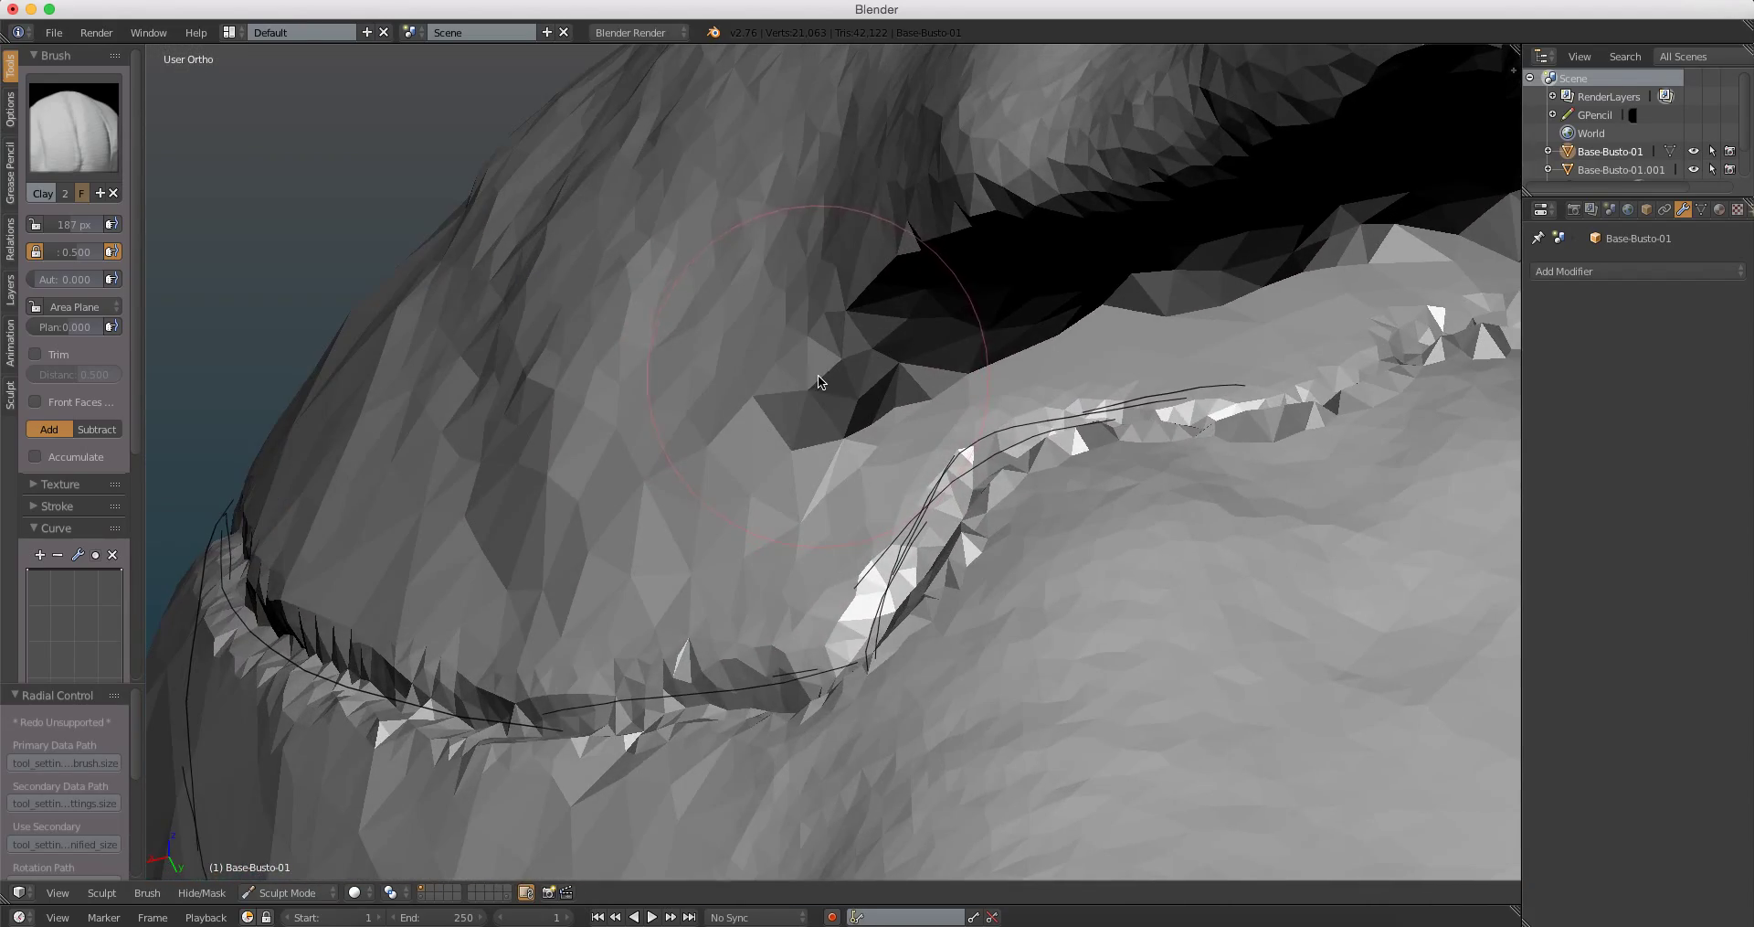
{"action": "scroll", "coordinate": [804, 343], "scroll_direction": "up", "scroll_amount": 2}
{"action": "scroll", "coordinate": [841, 303], "scroll_direction": "up", "scroll_amount": 3}
Step: Build up clay strokes along the crest ridge beside the head seam
{"action": "middle_click_drag", "start_coordinate": [860, 262], "coordinate": [798, 242]}
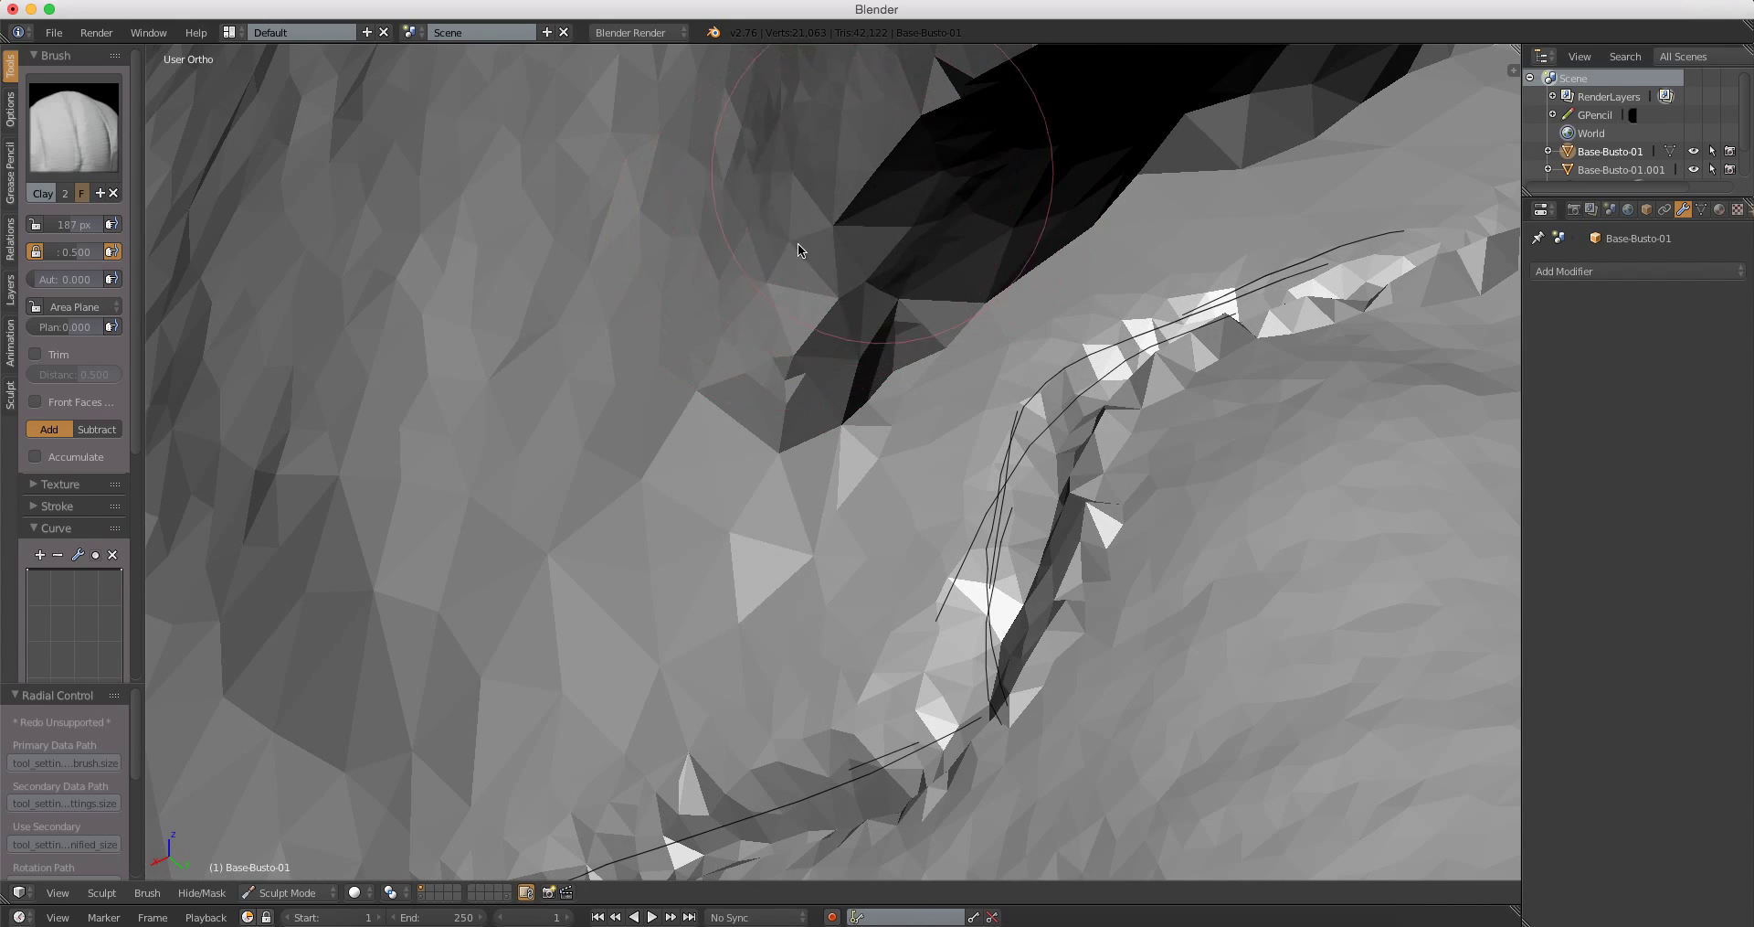
{"action": "left_click_drag", "start_coordinate": [798, 243], "coordinate": [731, 385]}
{"action": "mouse_move", "coordinate": [730, 384]}
{"action": "middle_mouse_down"}
{"action": "mouse_move", "coordinate": [711, 417]}
{"action": "mouse_move", "coordinate": [768, 339]}
{"action": "middle_mouse_up"}
{"action": "left_click_drag", "start_coordinate": [769, 339], "coordinate": [873, 206]}
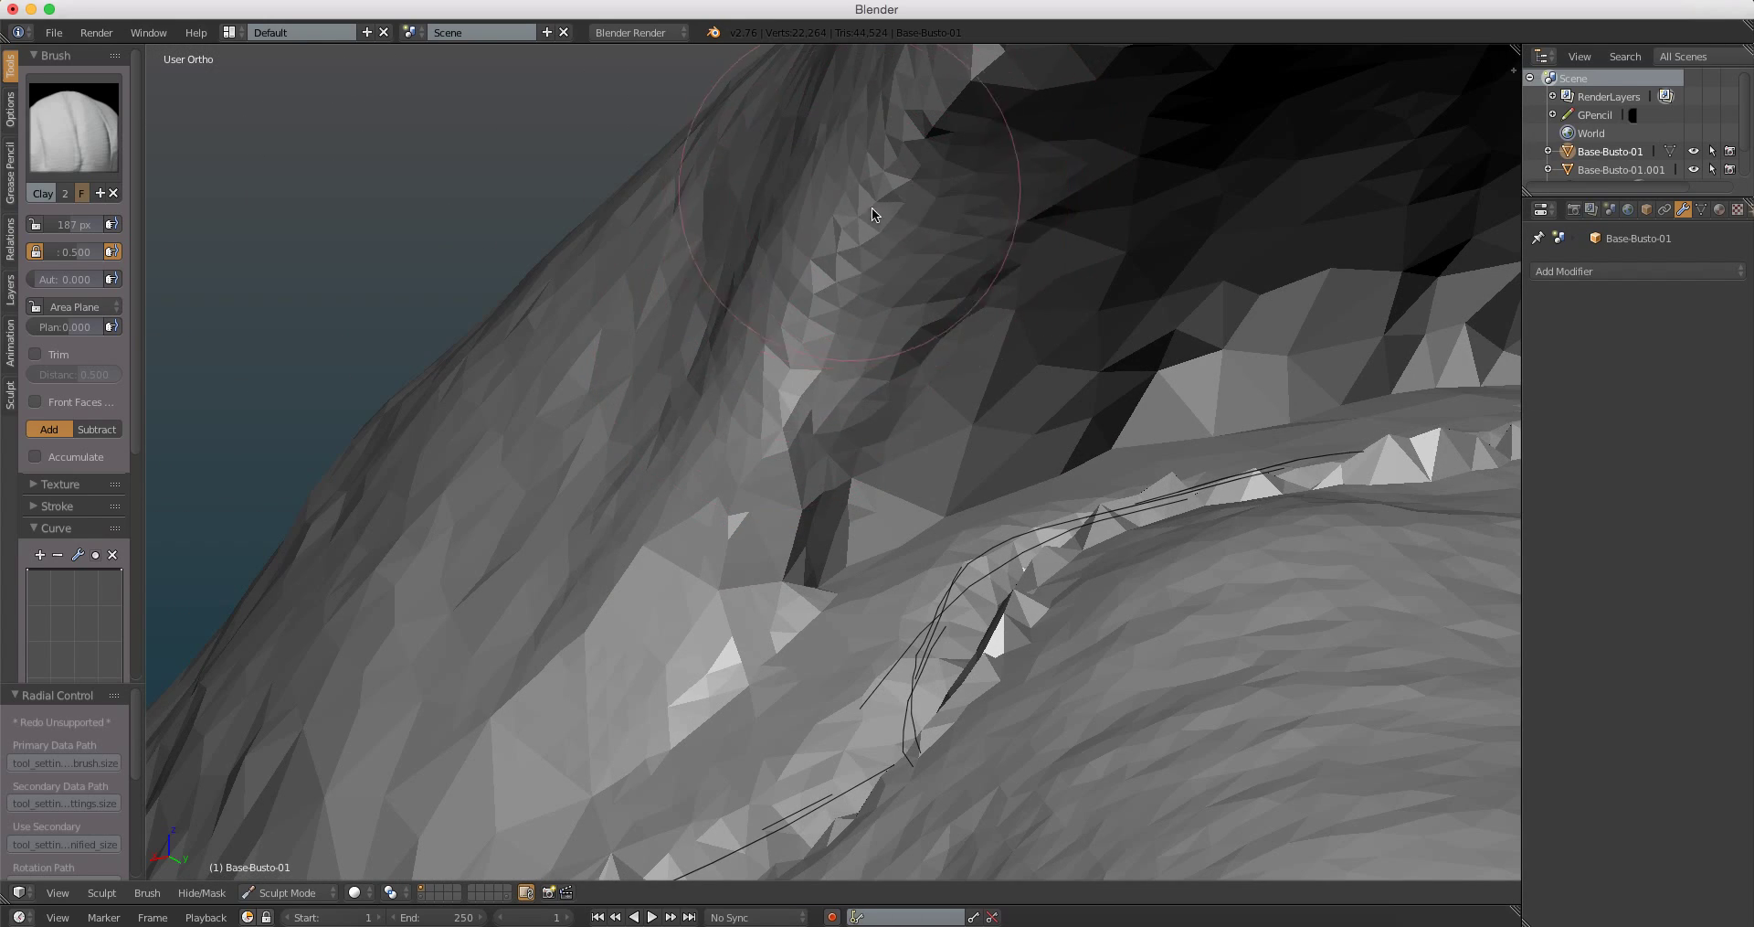
{"action": "middle_click_drag", "start_coordinate": [873, 206], "coordinate": [920, 228]}
{"action": "mouse_move", "coordinate": [920, 227]}
{"action": "left_mouse_down"}
{"action": "mouse_move", "coordinate": [880, 285]}
{"action": "mouse_move", "coordinate": [900, 266]}
{"action": "left_mouse_up"}
{"action": "mouse_move", "coordinate": [899, 267]}
{"action": "middle_mouse_down"}
{"action": "mouse_move", "coordinate": [803, 426]}
{"action": "mouse_move", "coordinate": [979, 254]}
{"action": "mouse_move", "coordinate": [1129, 215]}
{"action": "middle_mouse_up"}
{"action": "mouse_move", "coordinate": [1130, 214]}
{"action": "left_mouse_down"}
{"action": "mouse_move", "coordinate": [1145, 204]}
{"action": "mouse_move", "coordinate": [1077, 363]}
{"action": "left_mouse_up"}
{"action": "middle_click_drag", "start_coordinate": [1078, 362], "coordinate": [1151, 277]}
{"action": "scroll", "coordinate": [1142, 234], "scroll_direction": "up", "scroll_amount": 2}
Step: Add clay detail at the horn base and up its side
{"action": "mouse_move", "coordinate": [1142, 241]}
{"action": "left_mouse_down"}
{"action": "mouse_move", "coordinate": [951, 586]}
{"action": "mouse_move", "coordinate": [806, 778]}
{"action": "left_mouse_up"}
{"action": "mouse_move", "coordinate": [806, 777]}
{"action": "middle_mouse_down"}
{"action": "mouse_move", "coordinate": [881, 536]}
{"action": "mouse_move", "coordinate": [877, 427]}
{"action": "middle_mouse_up"}
{"action": "left_click_drag", "start_coordinate": [877, 427], "coordinate": [720, 588]}
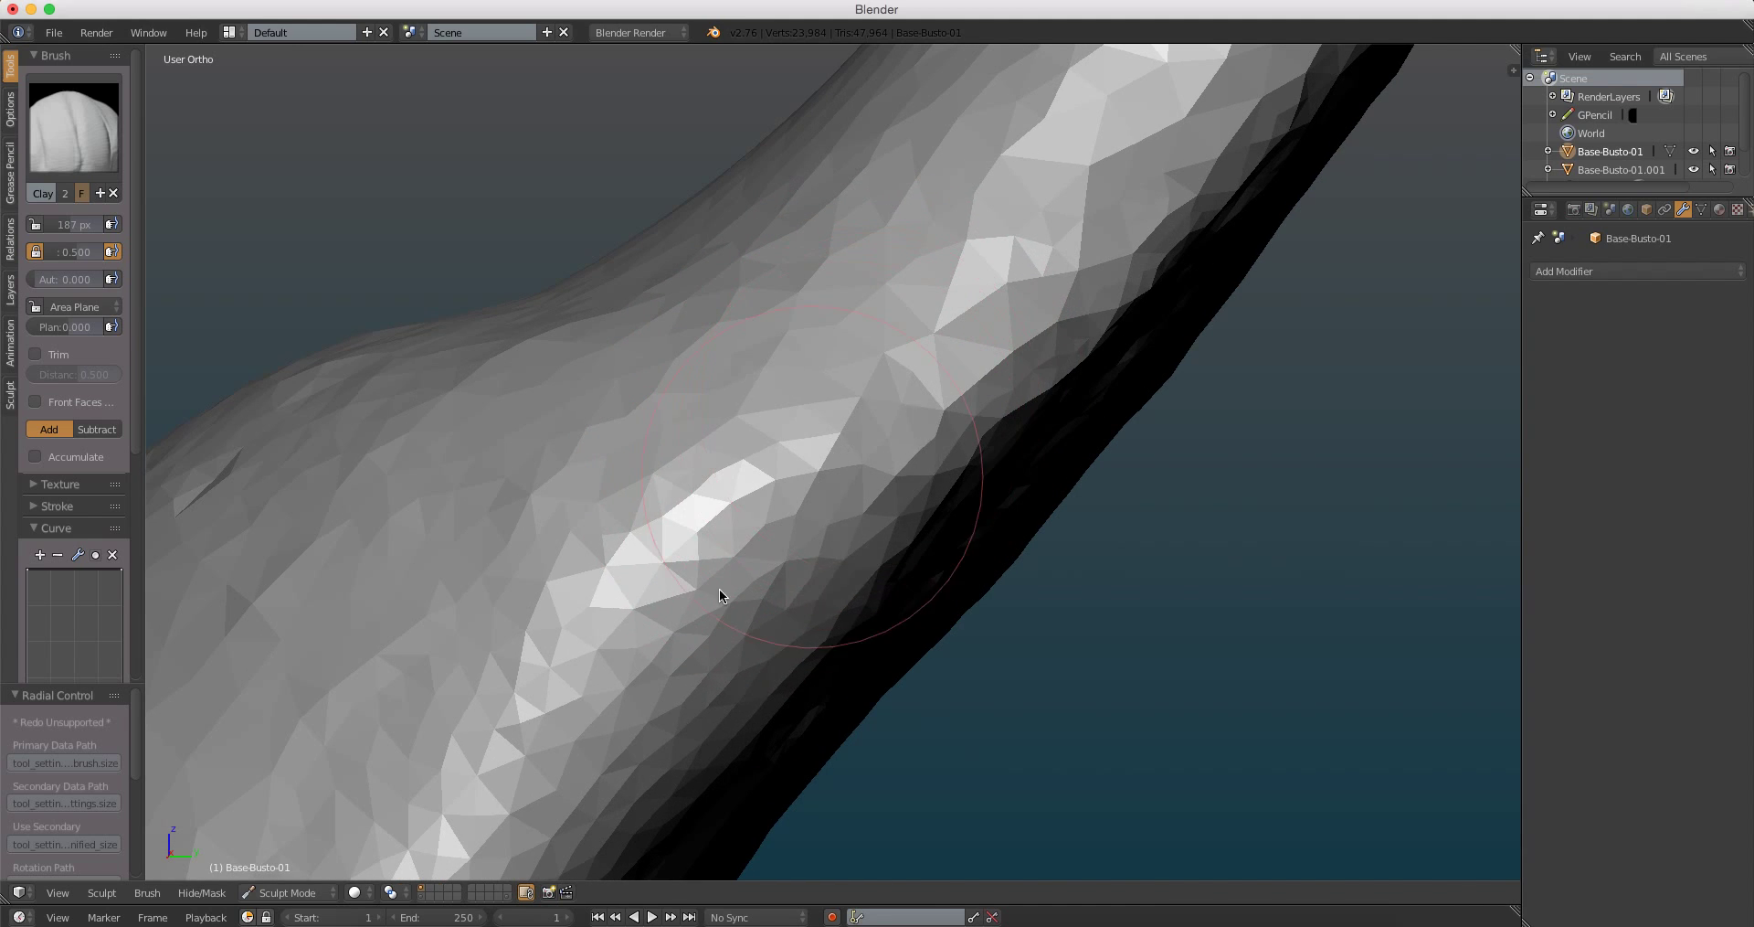
{"action": "mouse_move", "coordinate": [720, 589]}
{"action": "middle_mouse_down"}
{"action": "mouse_move", "coordinate": [759, 545]}
{"action": "mouse_move", "coordinate": [790, 559]}
{"action": "middle_mouse_up"}
{"action": "left_click_drag", "start_coordinate": [790, 557], "coordinate": [1142, 154]}
{"action": "middle_click_drag", "start_coordinate": [1142, 154], "coordinate": [1011, 254]}
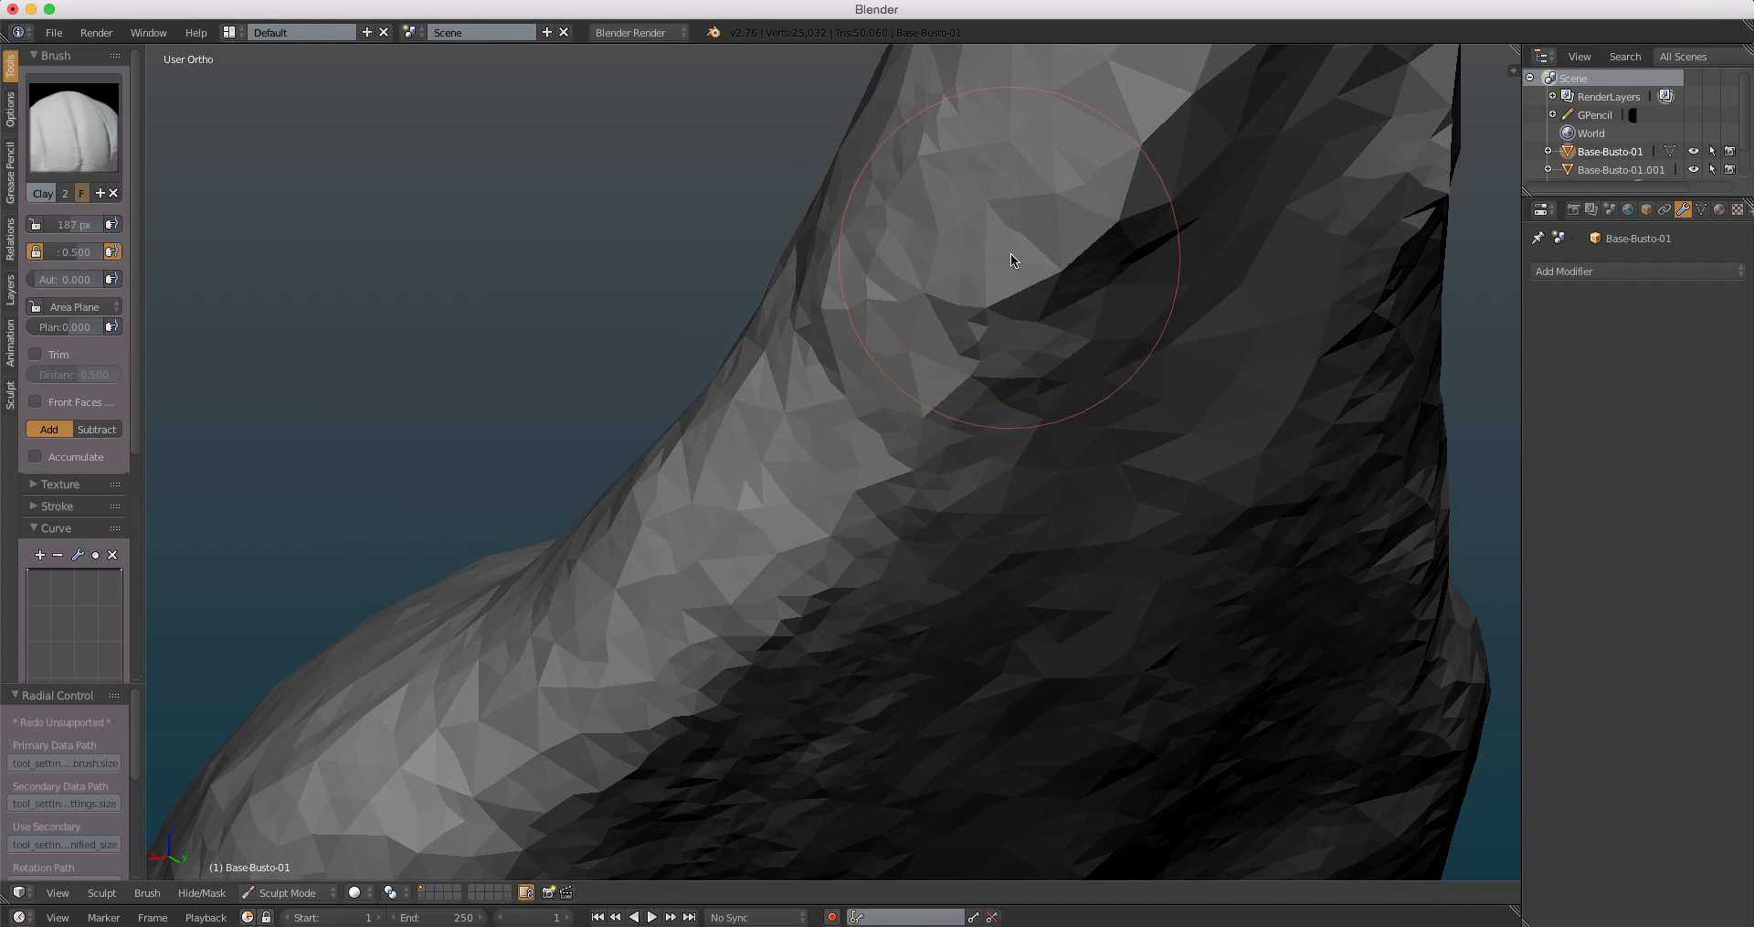
{"action": "mouse_move", "coordinate": [667, 771]}
{"action": "middle_mouse_down"}
{"action": "mouse_move", "coordinate": [945, 396]}
{"action": "mouse_move", "coordinate": [1113, 246]}
{"action": "middle_mouse_up"}
{"action": "mouse_move", "coordinate": [1113, 245]}
{"action": "left_mouse_down"}
{"action": "mouse_move", "coordinate": [1041, 372]}
{"action": "mouse_move", "coordinate": [851, 560]}
{"action": "left_mouse_up"}
{"action": "middle_click_drag", "start_coordinate": [852, 559], "coordinate": [982, 352]}
Step: Roughen the horn's side and shaded face with more clay strokes
{"action": "left_click_drag", "start_coordinate": [1079, 275], "coordinate": [1018, 367]}
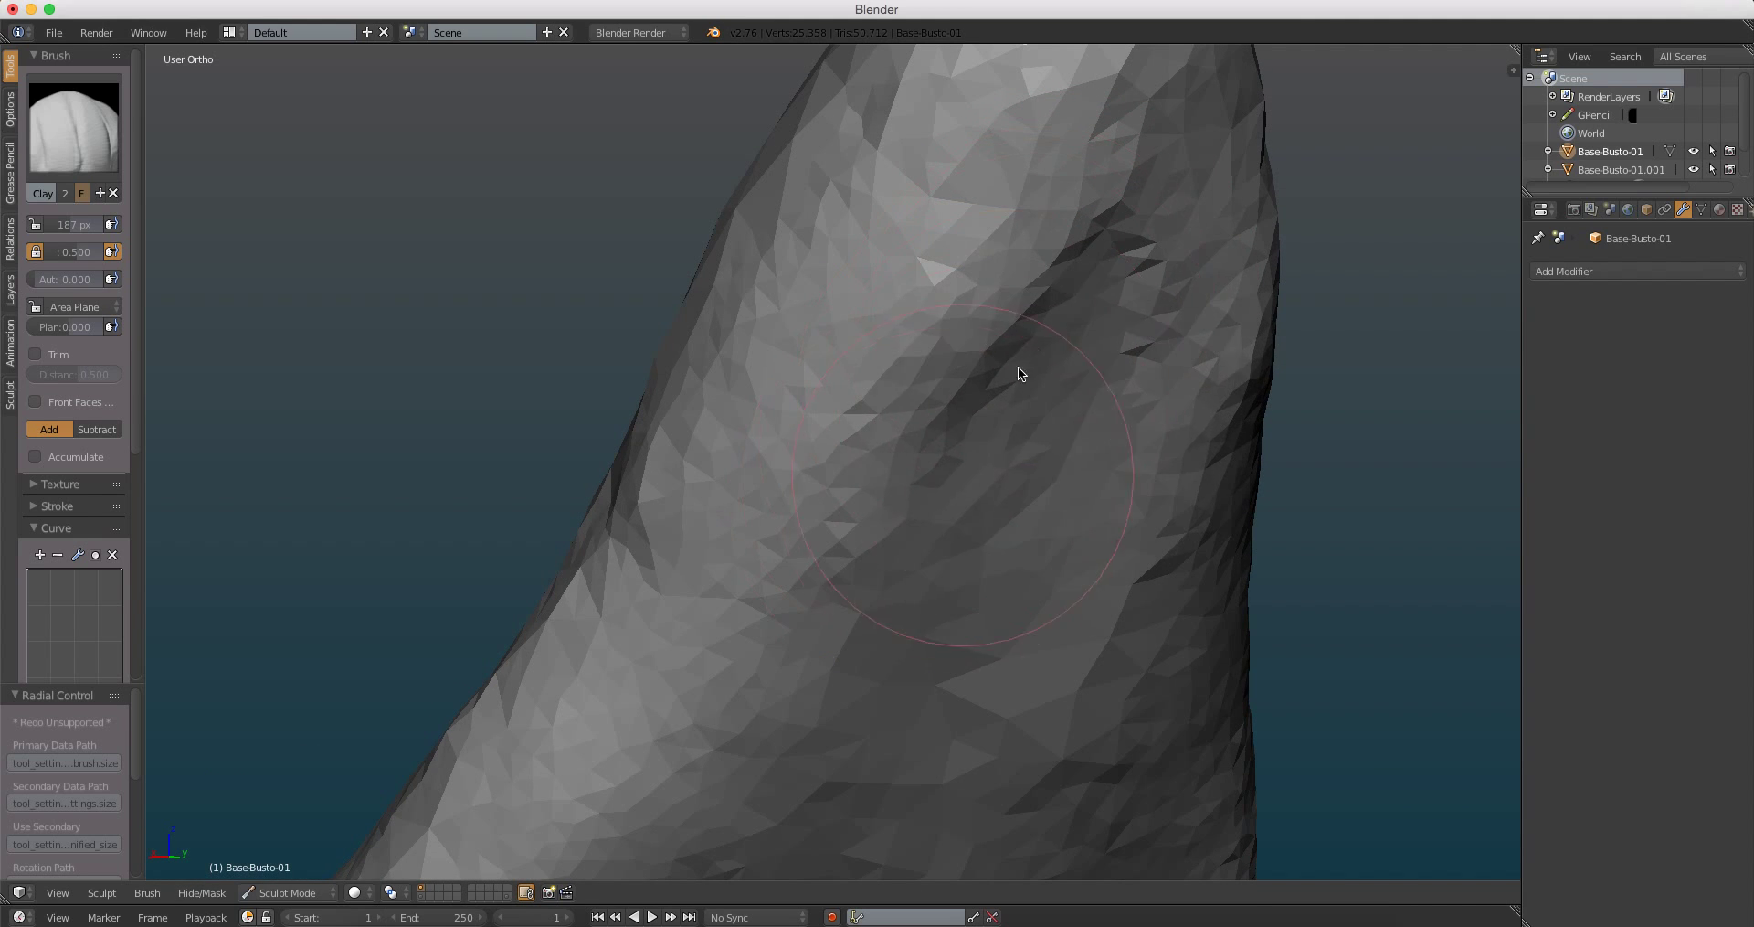
{"action": "middle_click_drag", "start_coordinate": [1018, 366], "coordinate": [1120, 225]}
{"action": "left_click_drag", "start_coordinate": [1120, 225], "coordinate": [967, 512]}
{"action": "middle_click_drag", "start_coordinate": [967, 512], "coordinate": [1115, 272]}
{"action": "left_click_drag", "start_coordinate": [1114, 272], "coordinate": [1169, 129]}
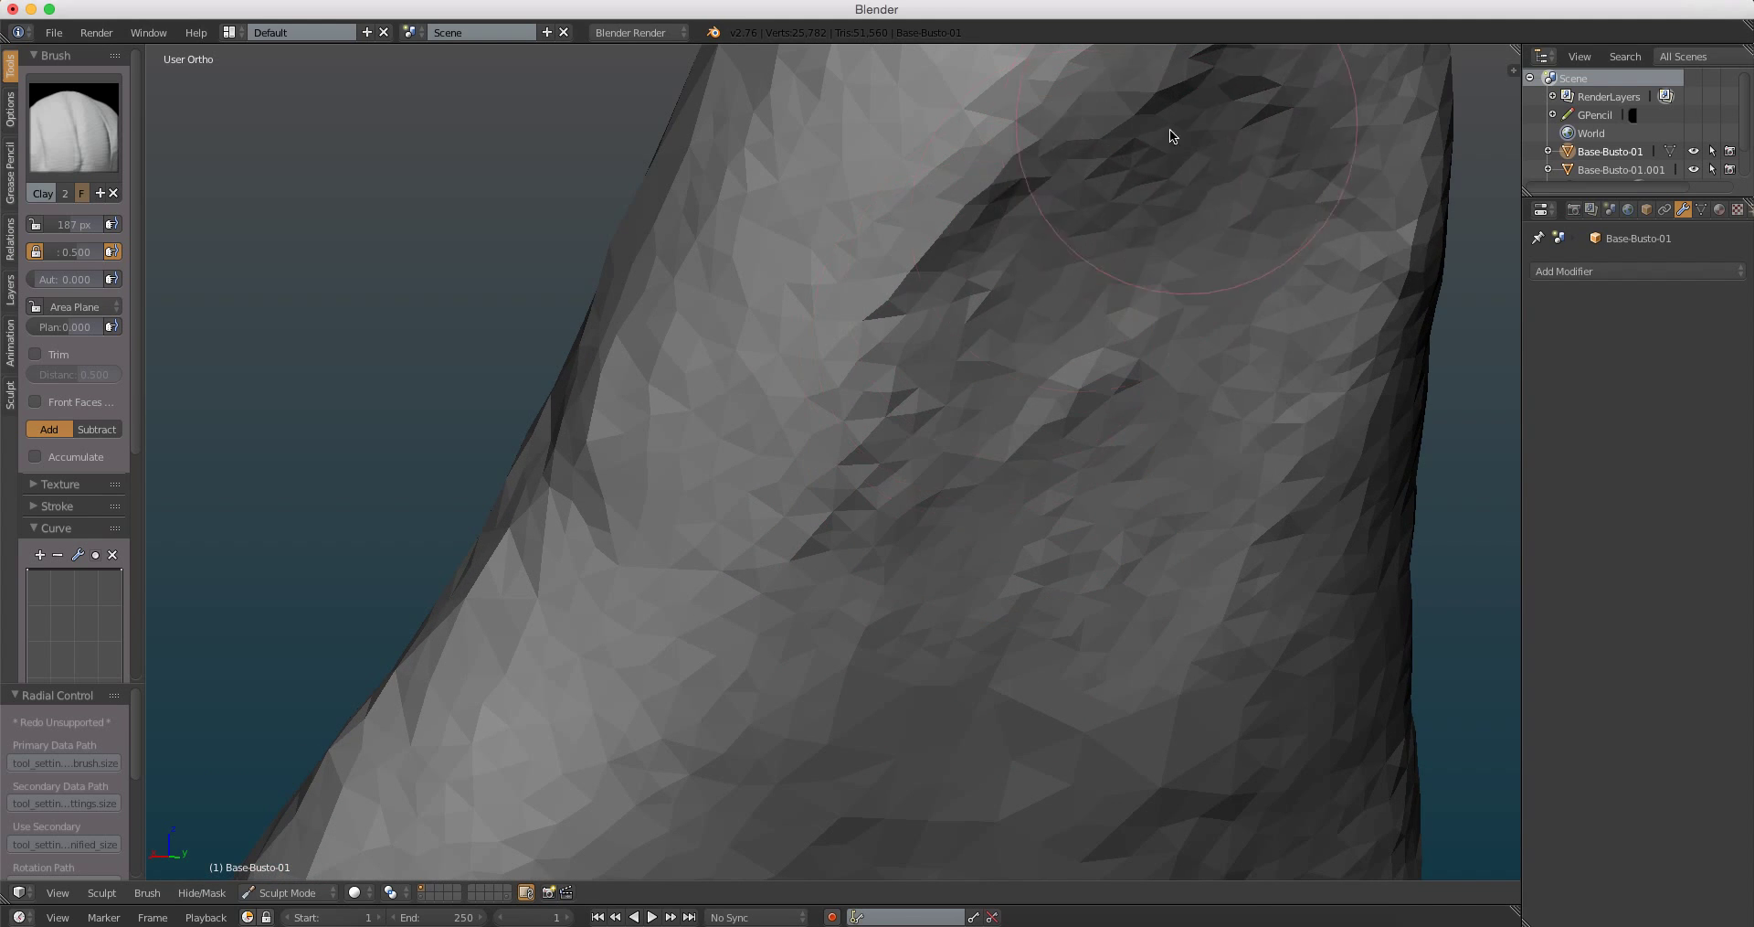
{"action": "mouse_move", "coordinate": [1170, 129]}
{"action": "middle_mouse_down"}
{"action": "mouse_move", "coordinate": [1045, 336]}
{"action": "mouse_move", "coordinate": [964, 330]}
{"action": "middle_mouse_up"}
{"action": "middle_click_drag", "start_coordinate": [898, 710], "coordinate": [920, 426]}
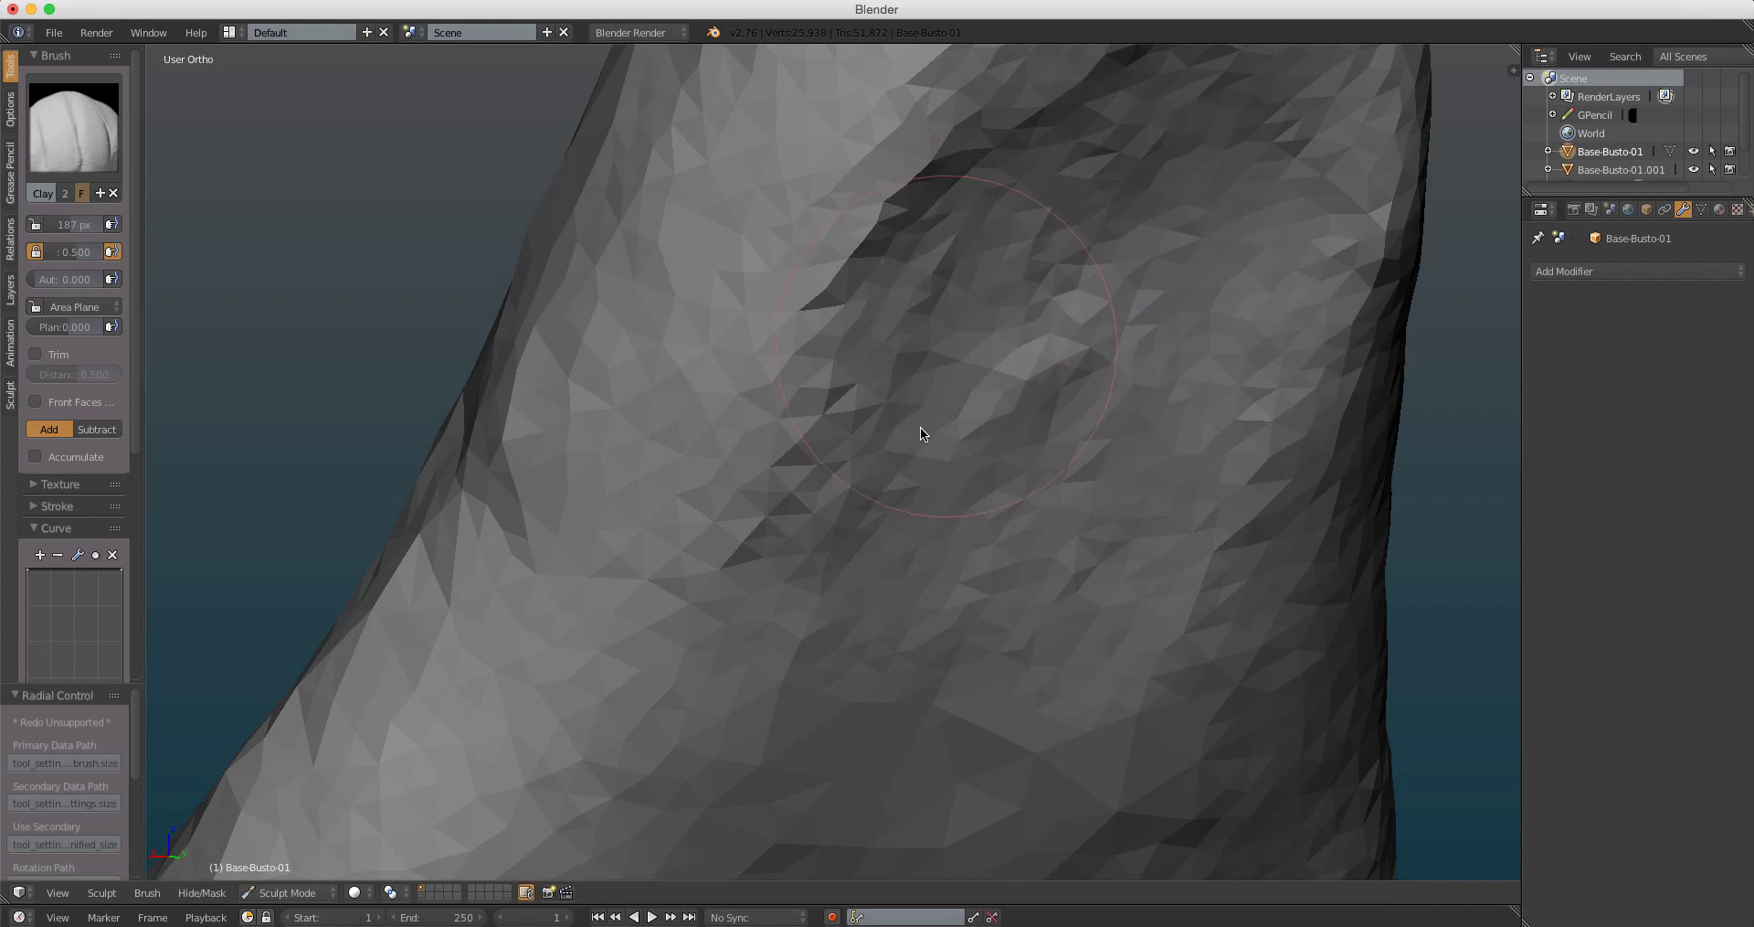
{"action": "mouse_move", "coordinate": [920, 427]}
{"action": "left_mouse_down"}
{"action": "mouse_move", "coordinate": [1083, 455]}
{"action": "mouse_move", "coordinate": [829, 711]}
{"action": "left_mouse_up"}
{"action": "middle_click_drag", "start_coordinate": [830, 711], "coordinate": [903, 247]}
Step: Build up clay lower on the horn near its base, then frame the whole horn
{"action": "left_click_drag", "start_coordinate": [904, 248], "coordinate": [927, 638]}
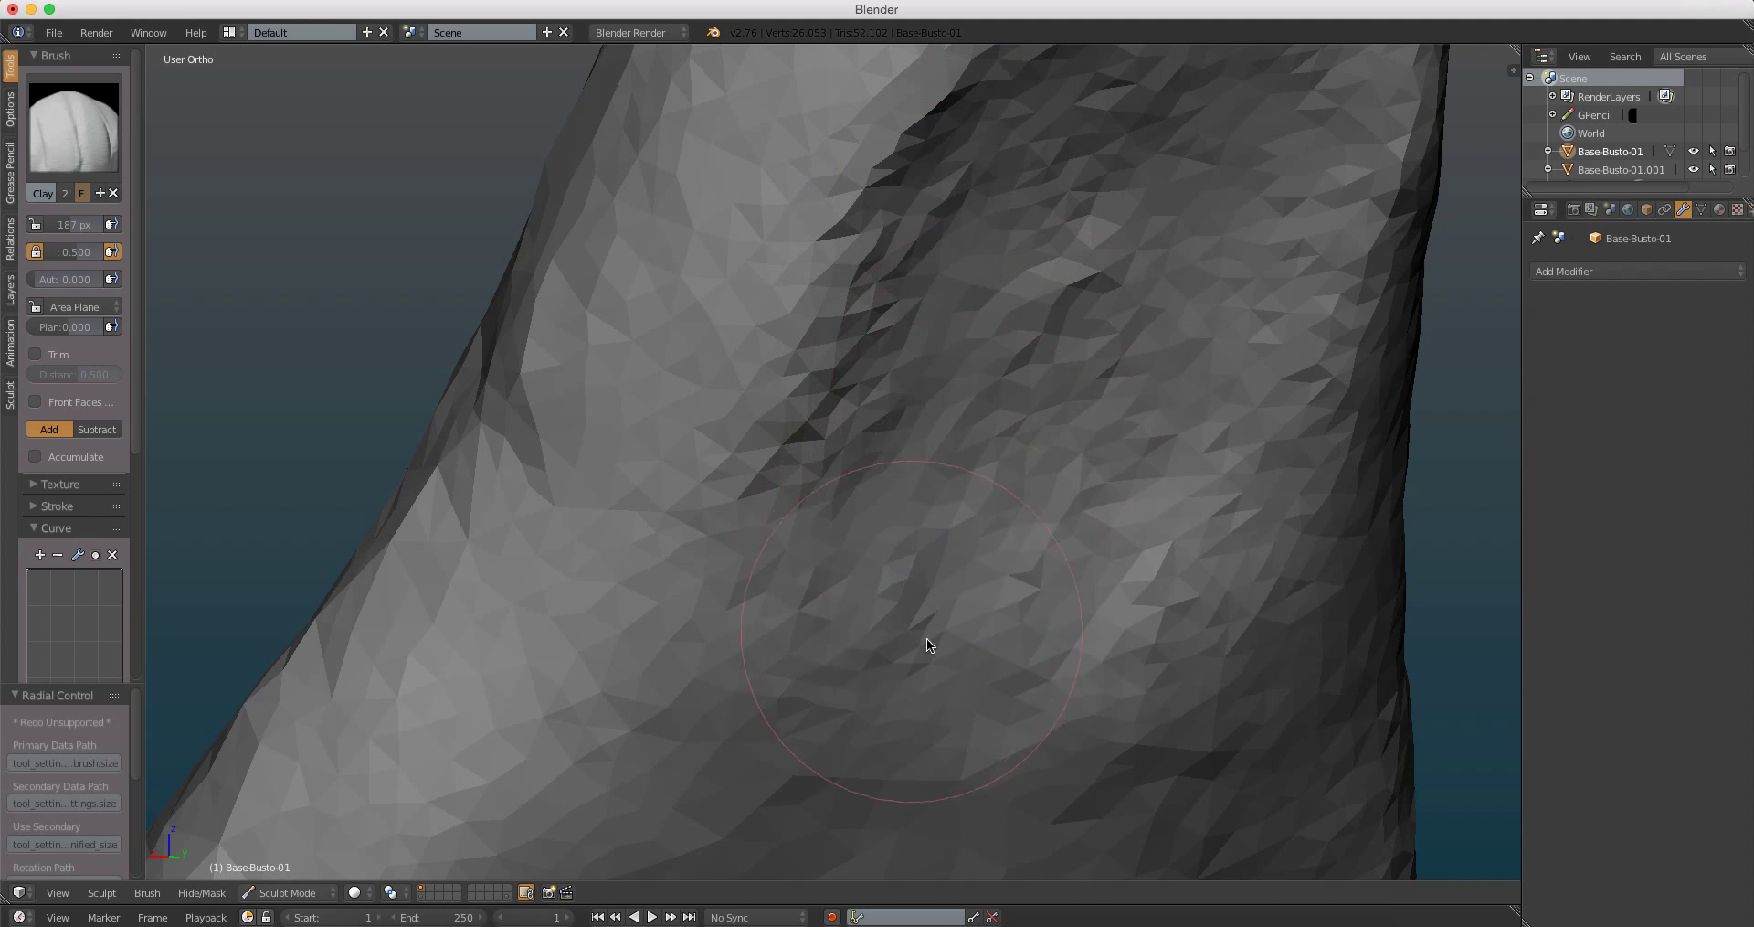
{"action": "middle_click_drag", "start_coordinate": [926, 638], "coordinate": [820, 466]}
{"action": "mouse_move", "coordinate": [819, 466]}
{"action": "left_mouse_down"}
{"action": "mouse_move", "coordinate": [849, 602]}
{"action": "mouse_move", "coordinate": [1076, 270]}
{"action": "mouse_move", "coordinate": [821, 635]}
{"action": "left_mouse_up"}
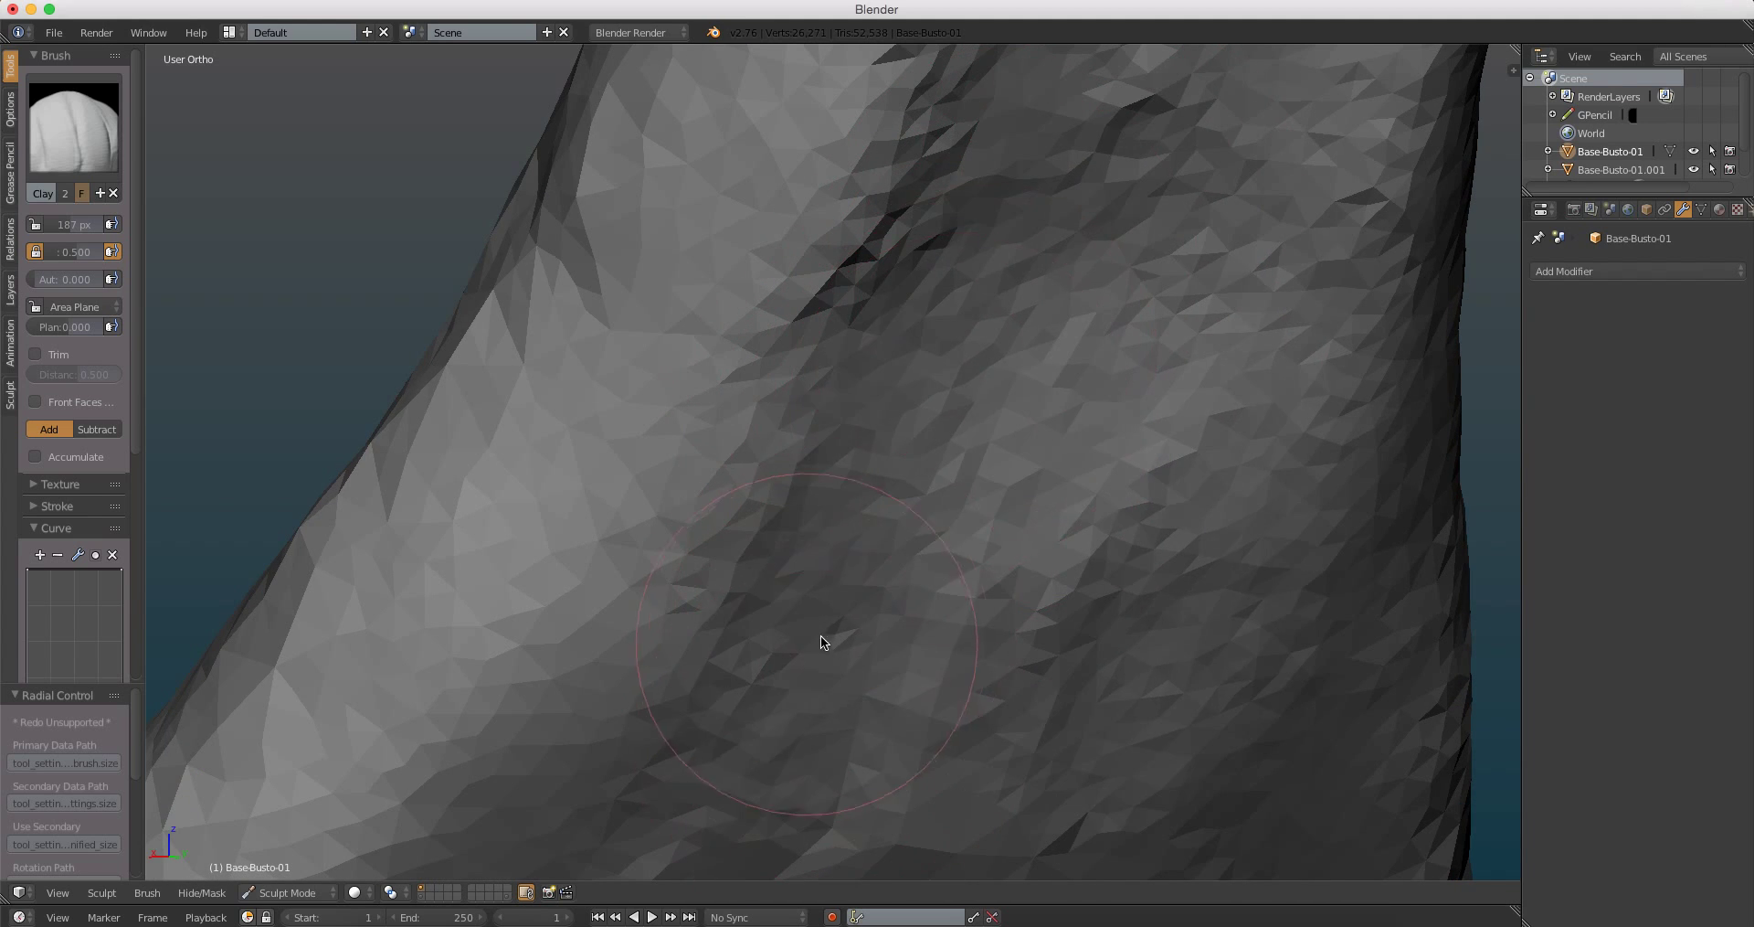
{"action": "middle_click_drag", "start_coordinate": [821, 635], "coordinate": [797, 493]}
{"action": "mouse_move", "coordinate": [799, 491]}
{"action": "left_mouse_down"}
{"action": "mouse_move", "coordinate": [1038, 464]}
{"action": "mouse_move", "coordinate": [1170, 273]}
{"action": "mouse_move", "coordinate": [923, 598]}
{"action": "mouse_move", "coordinate": [937, 656]}
{"action": "left_mouse_up"}
{"action": "middle_click_drag", "start_coordinate": [935, 657], "coordinate": [997, 420]}
{"action": "mouse_move", "coordinate": [997, 421]}
{"action": "left_mouse_down"}
{"action": "mouse_move", "coordinate": [843, 454]}
{"action": "mouse_move", "coordinate": [1117, 242]}
{"action": "mouse_move", "coordinate": [859, 428]}
{"action": "left_mouse_up"}
{"action": "scroll", "coordinate": [887, 439], "scroll_direction": "down", "scroll_amount": 5}
{"action": "mouse_move", "coordinate": [913, 450]}
{"action": "middle_mouse_down"}
{"action": "mouse_move", "coordinate": [739, 460]}
{"action": "mouse_move", "coordinate": [924, 502]}
{"action": "mouse_move", "coordinate": [1019, 368]}
{"action": "mouse_move", "coordinate": [854, 283]}
{"action": "mouse_move", "coordinate": [868, 289]}
{"action": "mouse_move", "coordinate": [854, 185]}
{"action": "mouse_move", "coordinate": [862, 297]}
{"action": "middle_mouse_up"}
{"action": "scroll", "coordinate": [862, 298], "scroll_direction": "up", "scroll_amount": 3}
{"action": "middle_click_drag", "start_coordinate": [818, 376], "coordinate": [818, 342]}
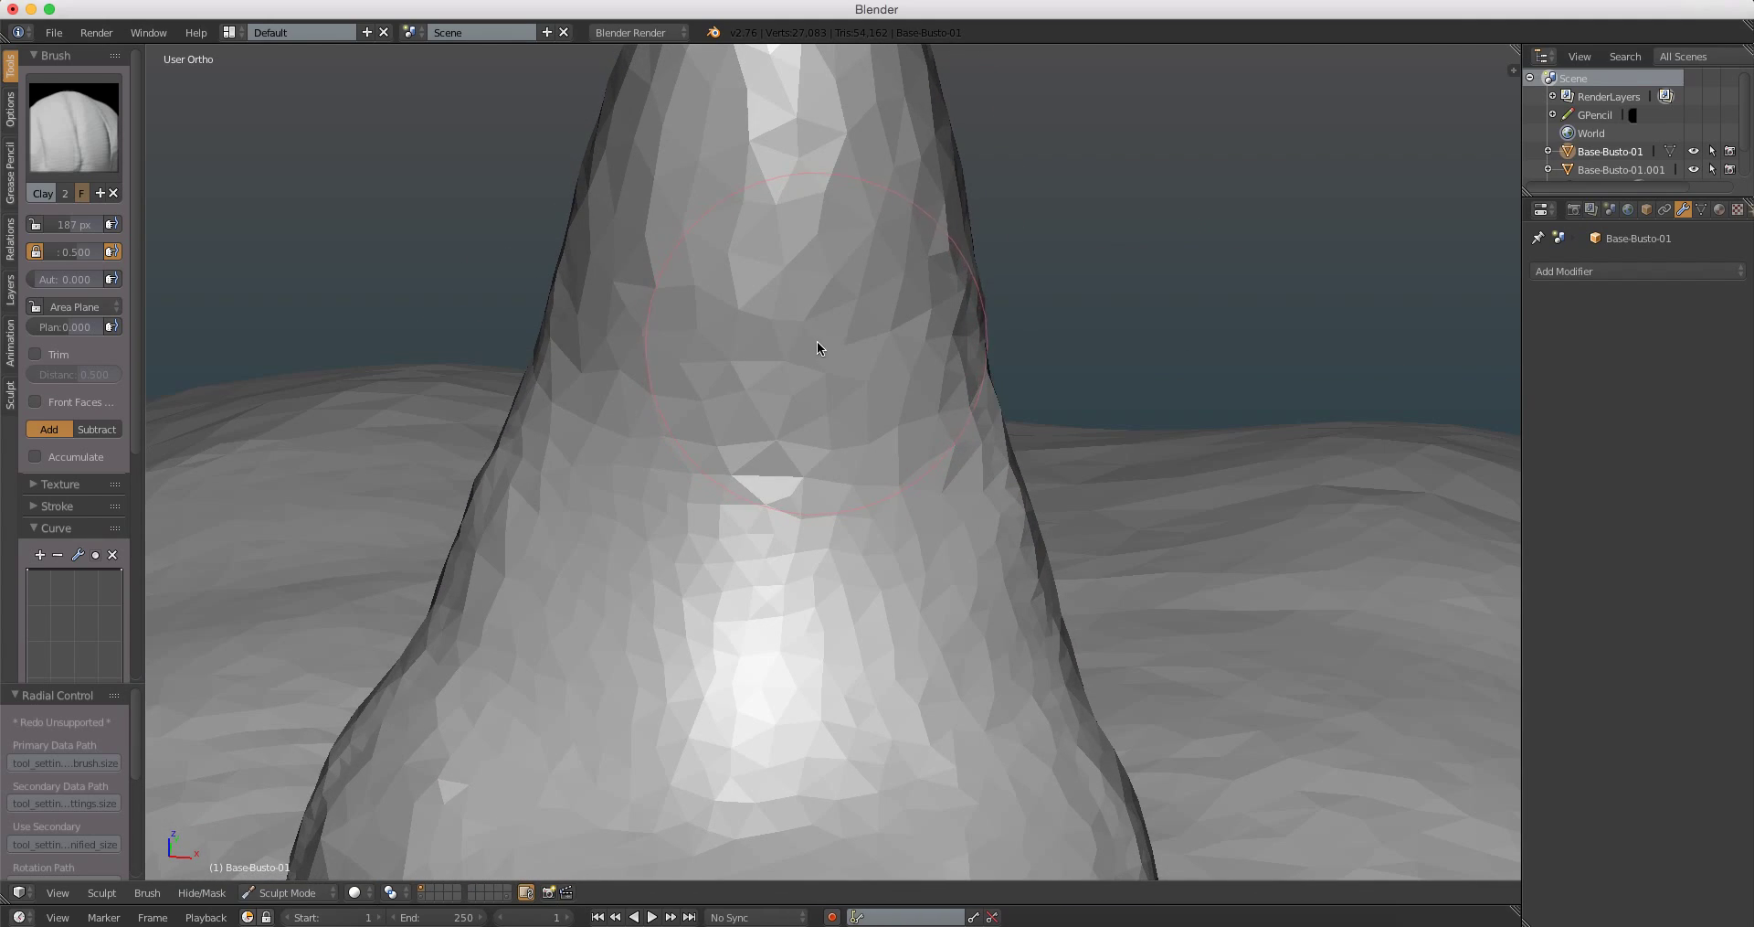
Step: Switch to the Flatten brush, resize it, and flatten the horn's upper and lower surface
{"action": "key", "text": "shift+t"}
{"action": "key", "text": "f"}
{"action": "left_click", "coordinate": [782, 353]}
{"action": "mouse_move", "coordinate": [810, 162]}
{"action": "left_mouse_down"}
{"action": "mouse_move", "coordinate": [760, 517]}
{"action": "mouse_move", "coordinate": [816, 77]}
{"action": "left_mouse_up"}
{"action": "left_click_drag", "start_coordinate": [784, 266], "coordinate": [768, 578]}
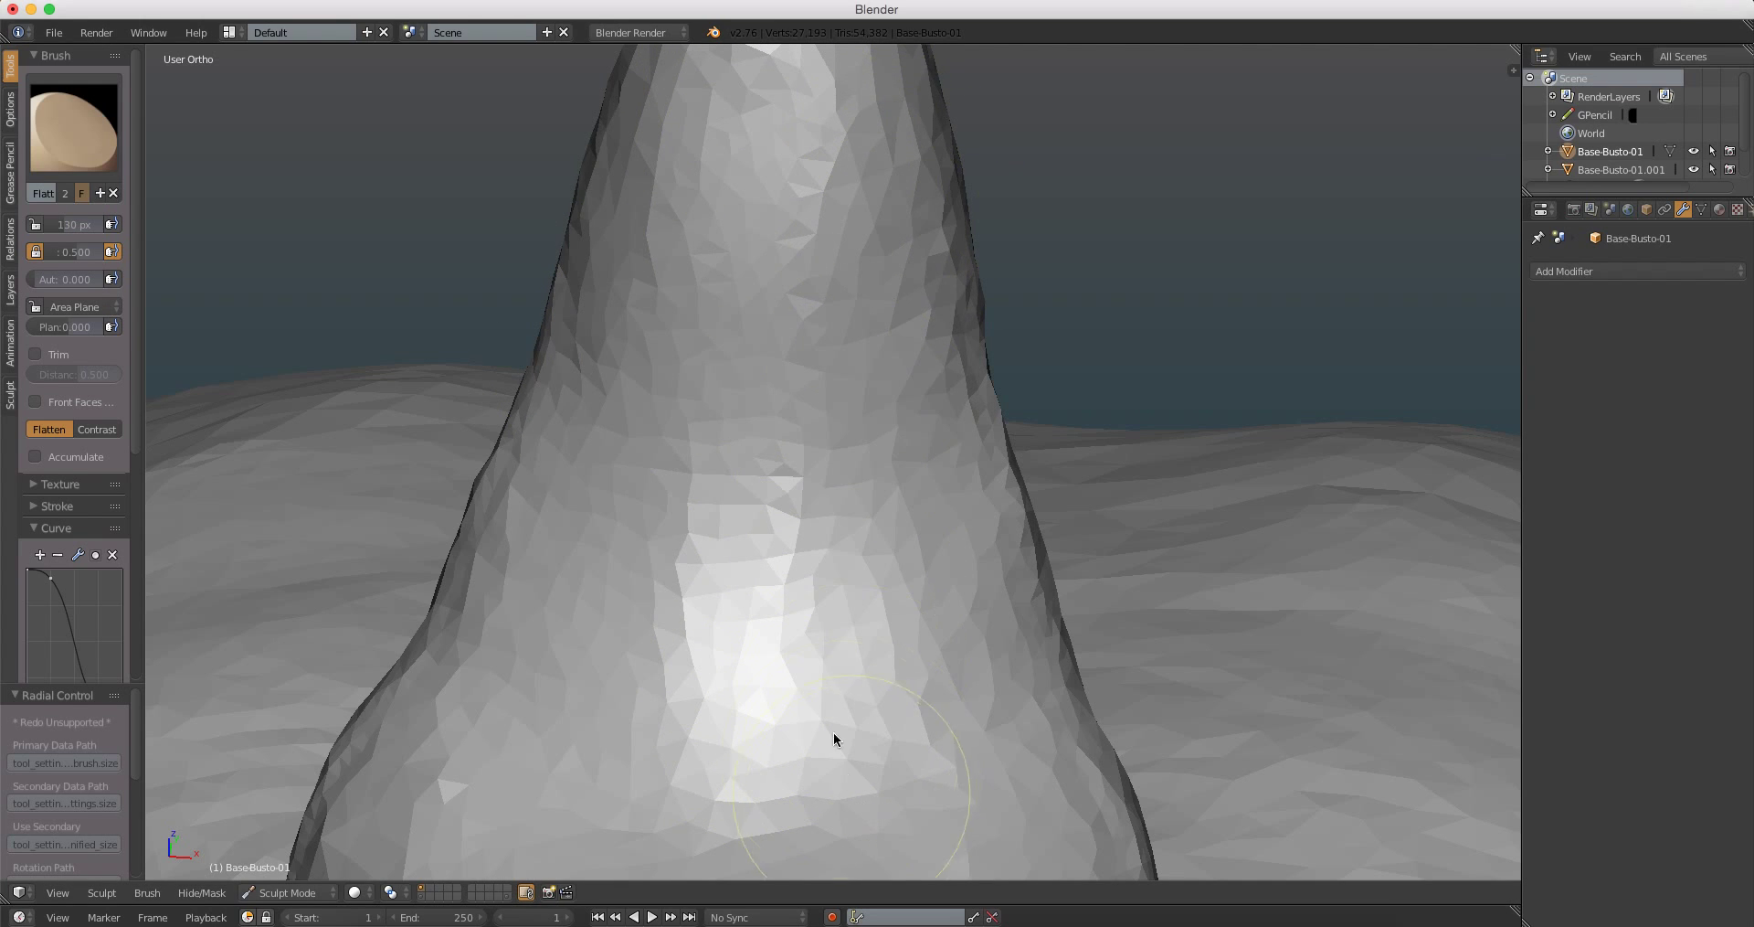
Step: Flatten the horn's bumps, outer edge, side, underside and base from several angles
{"action": "middle_click_drag", "start_coordinate": [834, 737], "coordinate": [762, 228]}
{"action": "left_click_drag", "start_coordinate": [762, 227], "coordinate": [768, 658]}
{"action": "middle_click_drag", "start_coordinate": [768, 658], "coordinate": [830, 326]}
{"action": "left_click_drag", "start_coordinate": [831, 325], "coordinate": [842, 490]}
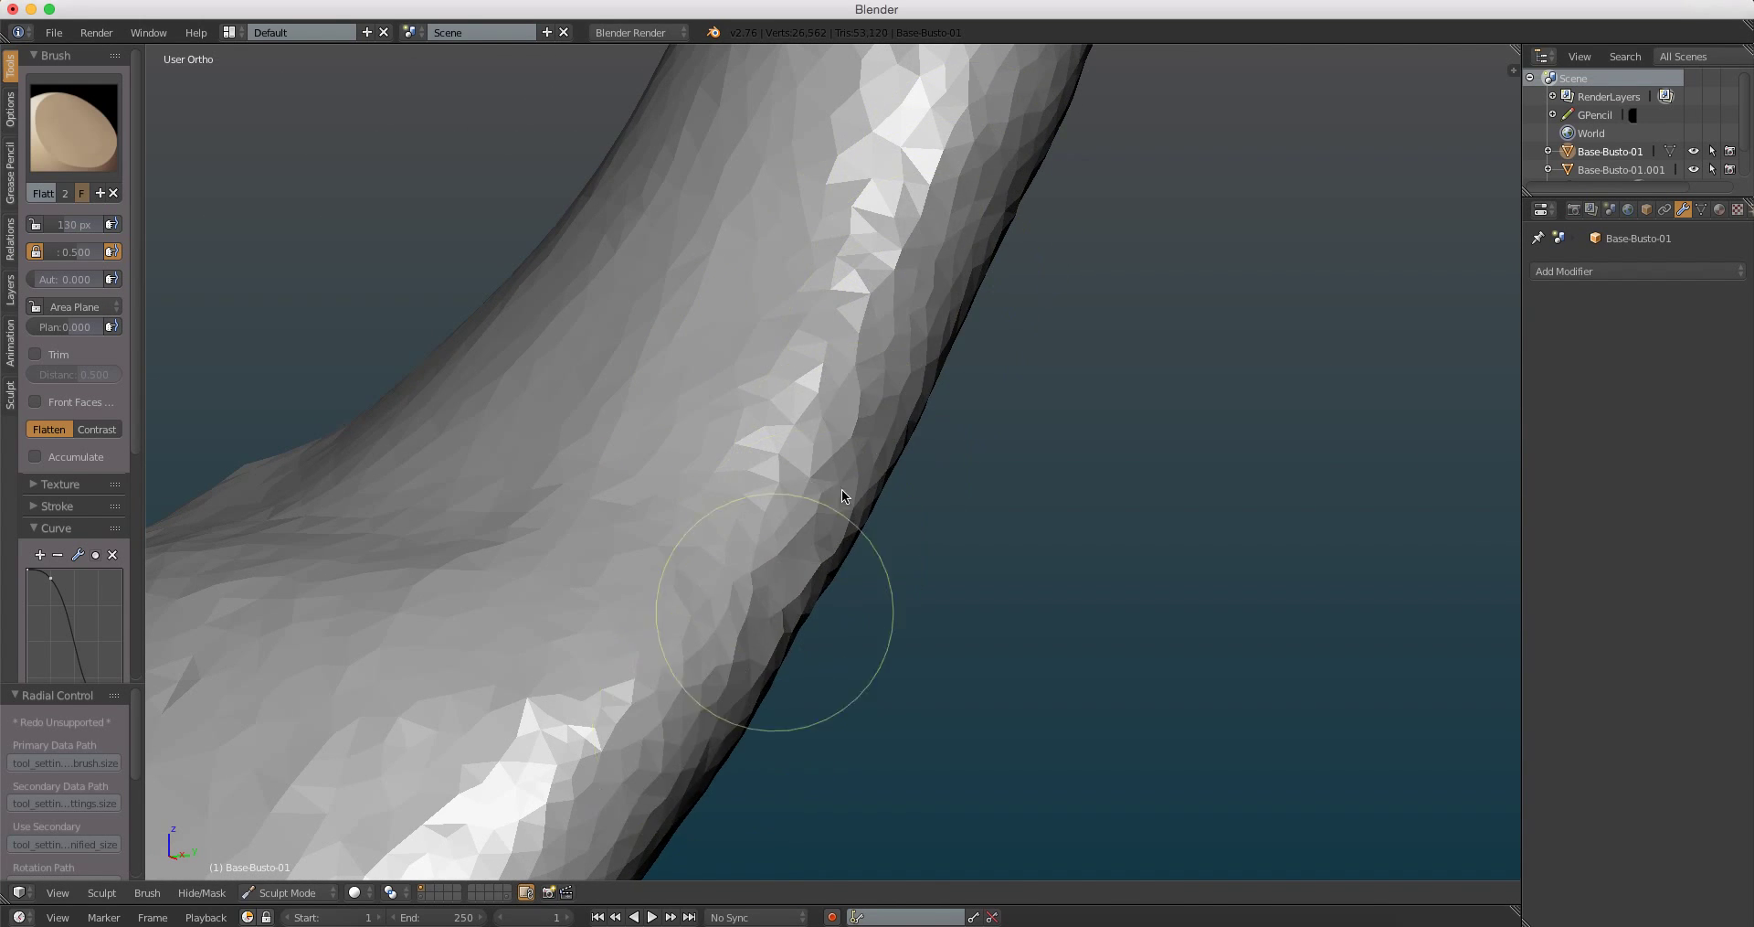
{"action": "middle_click_drag", "start_coordinate": [843, 490], "coordinate": [877, 303]}
{"action": "left_click_drag", "start_coordinate": [876, 304], "coordinate": [763, 549]}
{"action": "mouse_move", "coordinate": [763, 549]}
{"action": "middle_mouse_down"}
{"action": "mouse_move", "coordinate": [701, 549]}
{"action": "mouse_move", "coordinate": [763, 449]}
{"action": "middle_mouse_up"}
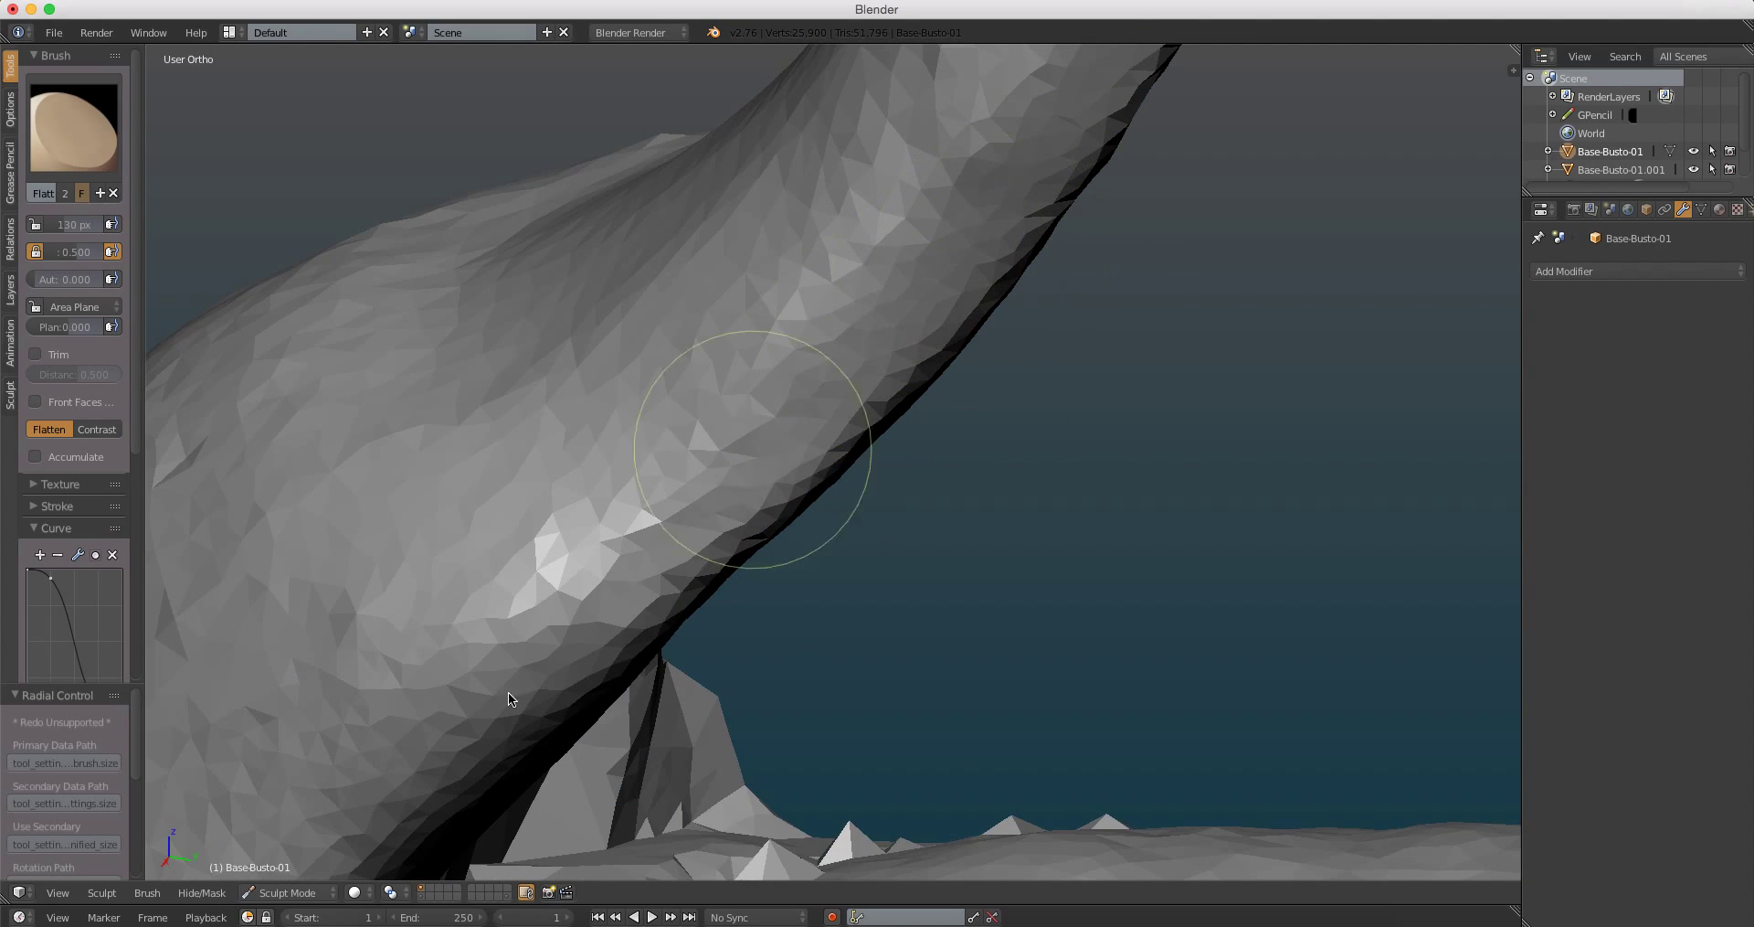
{"action": "left_click_drag", "start_coordinate": [764, 449], "coordinate": [443, 795]}
{"action": "middle_click_drag", "start_coordinate": [443, 795], "coordinate": [854, 261]}
{"action": "left_click_drag", "start_coordinate": [824, 310], "coordinate": [626, 490]}
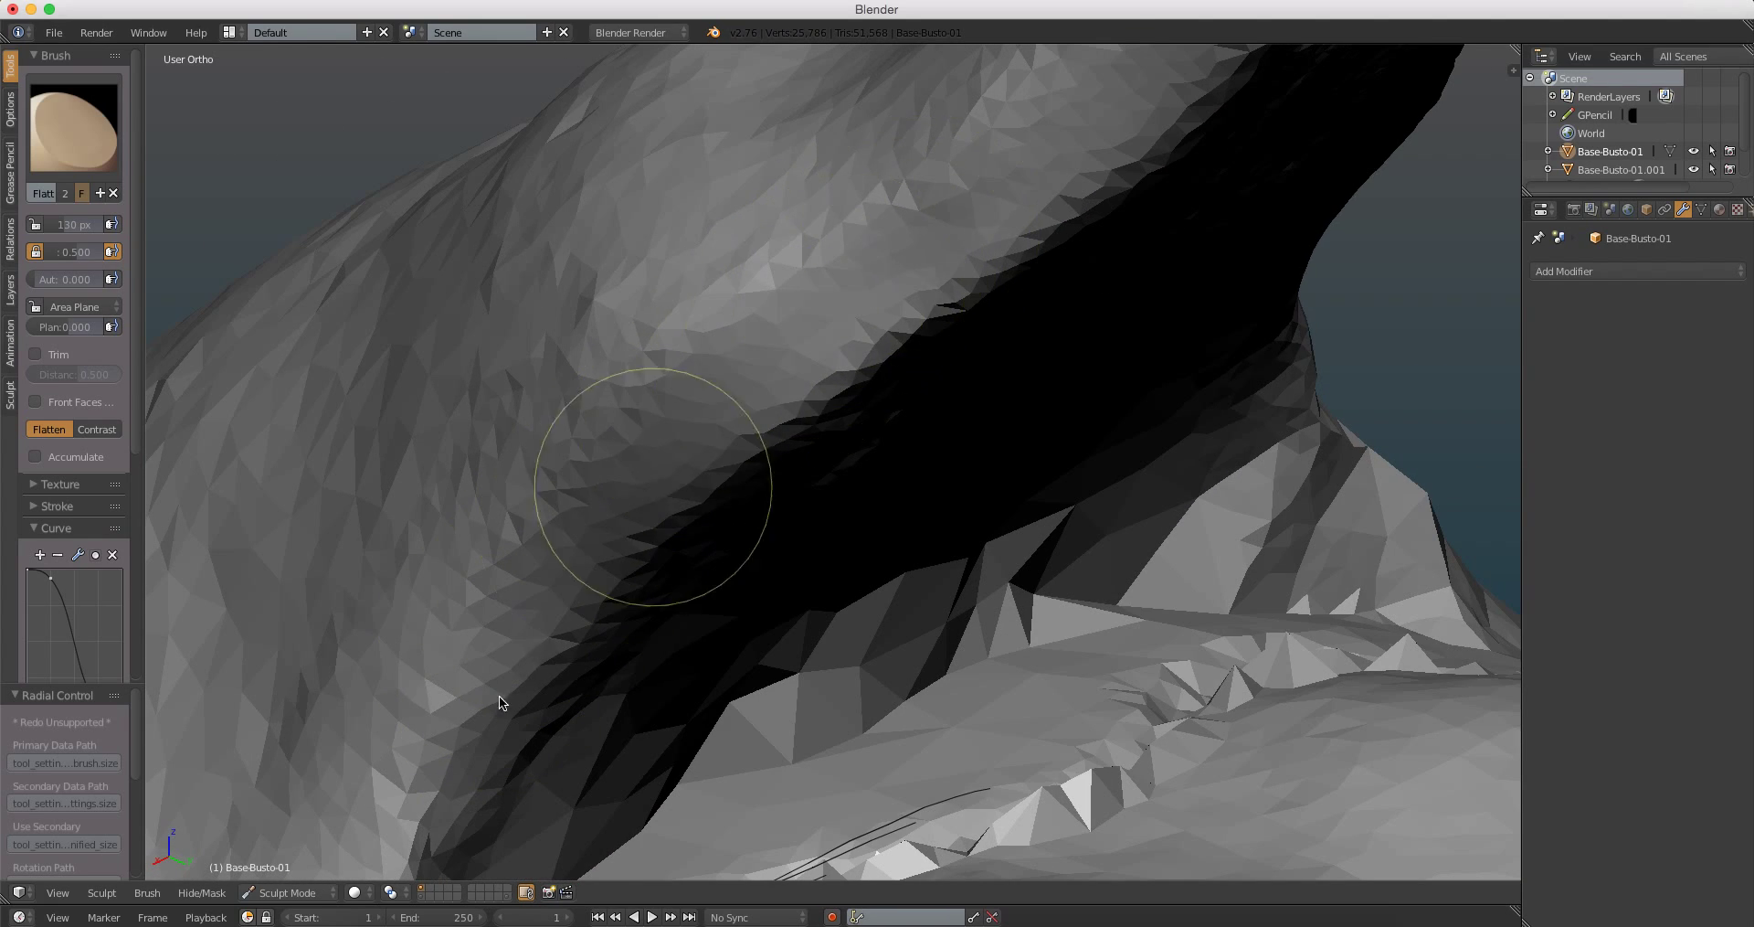
{"action": "middle_click_drag", "start_coordinate": [626, 490], "coordinate": [835, 224]}
Step: Flatten the surface and bump beside the crease and along the head seam
{"action": "scroll", "coordinate": [723, 465], "scroll_direction": "up", "scroll_amount": 3}
{"action": "mouse_move", "coordinate": [719, 467]}
{"action": "left_mouse_down"}
{"action": "mouse_move", "coordinate": [745, 224]}
{"action": "mouse_move", "coordinate": [610, 563]}
{"action": "left_mouse_up"}
{"action": "middle_click_drag", "start_coordinate": [611, 564], "coordinate": [739, 233]}
{"action": "mouse_move", "coordinate": [738, 234]}
{"action": "left_mouse_down"}
{"action": "mouse_move", "coordinate": [583, 778]}
{"action": "mouse_move", "coordinate": [682, 446]}
{"action": "left_mouse_up"}
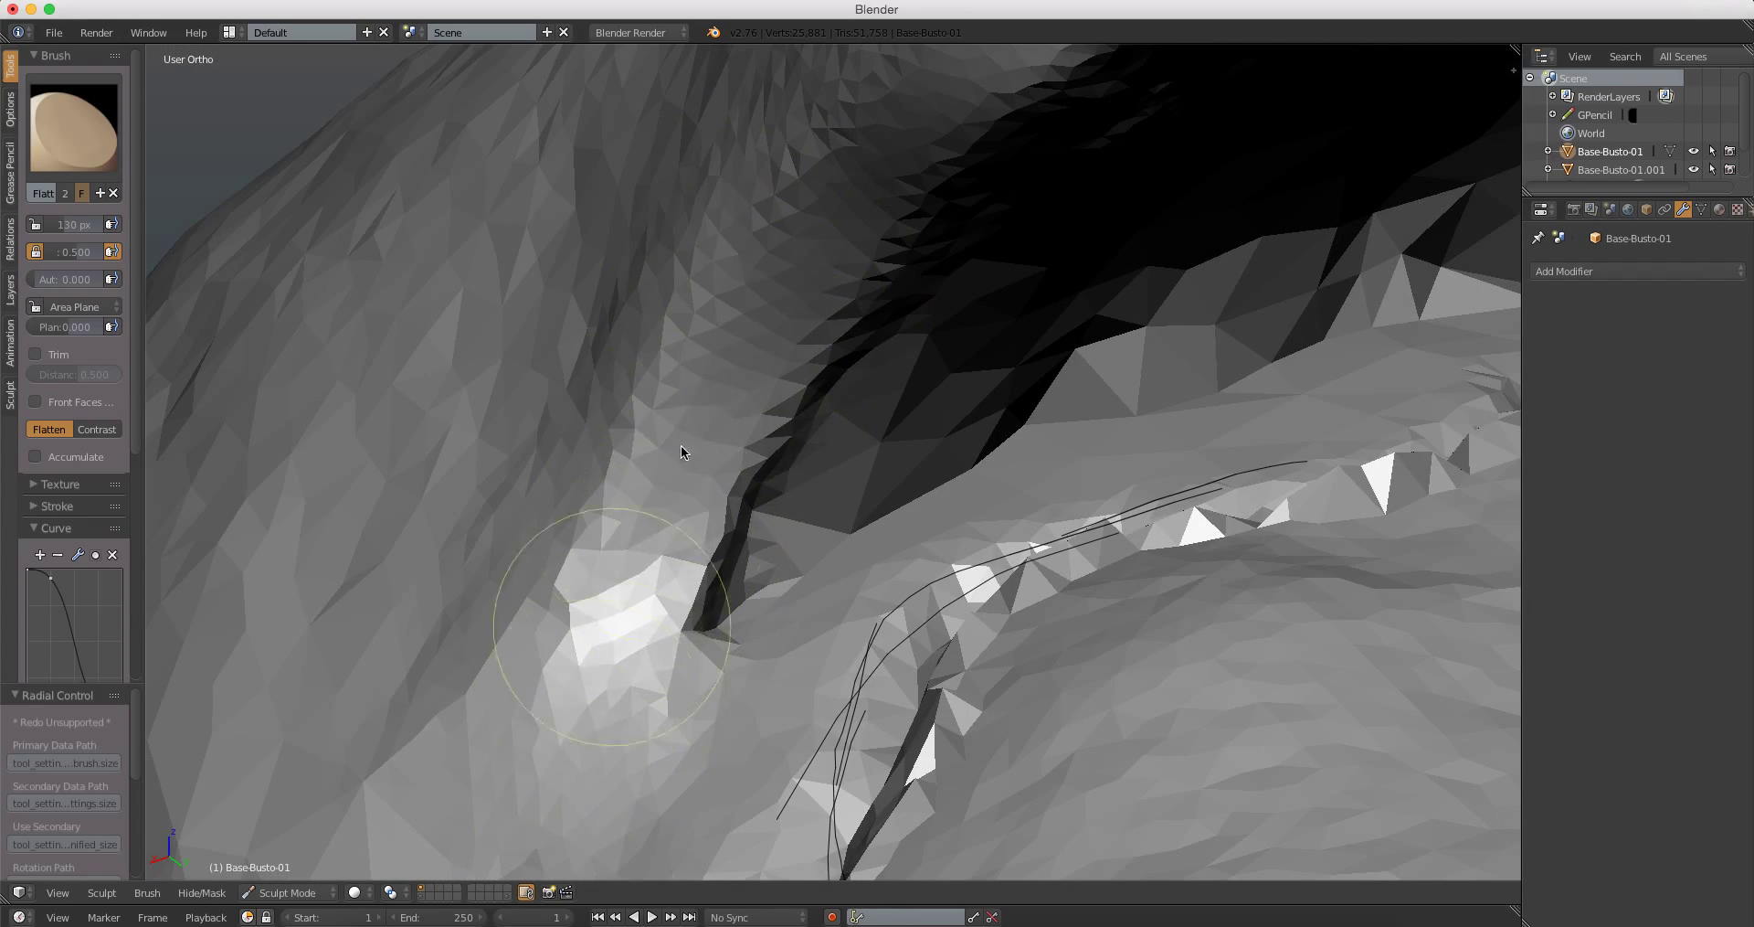
{"action": "mouse_move", "coordinate": [681, 446]}
{"action": "middle_mouse_down"}
{"action": "mouse_move", "coordinate": [863, 296]}
{"action": "mouse_move", "coordinate": [740, 534]}
{"action": "mouse_move", "coordinate": [791, 483]}
{"action": "mouse_move", "coordinate": [745, 525]}
{"action": "mouse_move", "coordinate": [711, 619]}
{"action": "middle_mouse_up"}
{"action": "mouse_move", "coordinate": [711, 620]}
{"action": "left_mouse_down"}
{"action": "mouse_move", "coordinate": [888, 368]}
{"action": "mouse_move", "coordinate": [762, 684]}
{"action": "mouse_move", "coordinate": [920, 306]}
{"action": "mouse_move", "coordinate": [548, 648]}
{"action": "left_mouse_up"}
{"action": "scroll", "coordinate": [912, 394], "scroll_direction": "up", "scroll_amount": 2}
{"action": "scroll", "coordinate": [548, 654], "scroll_direction": "down", "scroll_amount": 3}
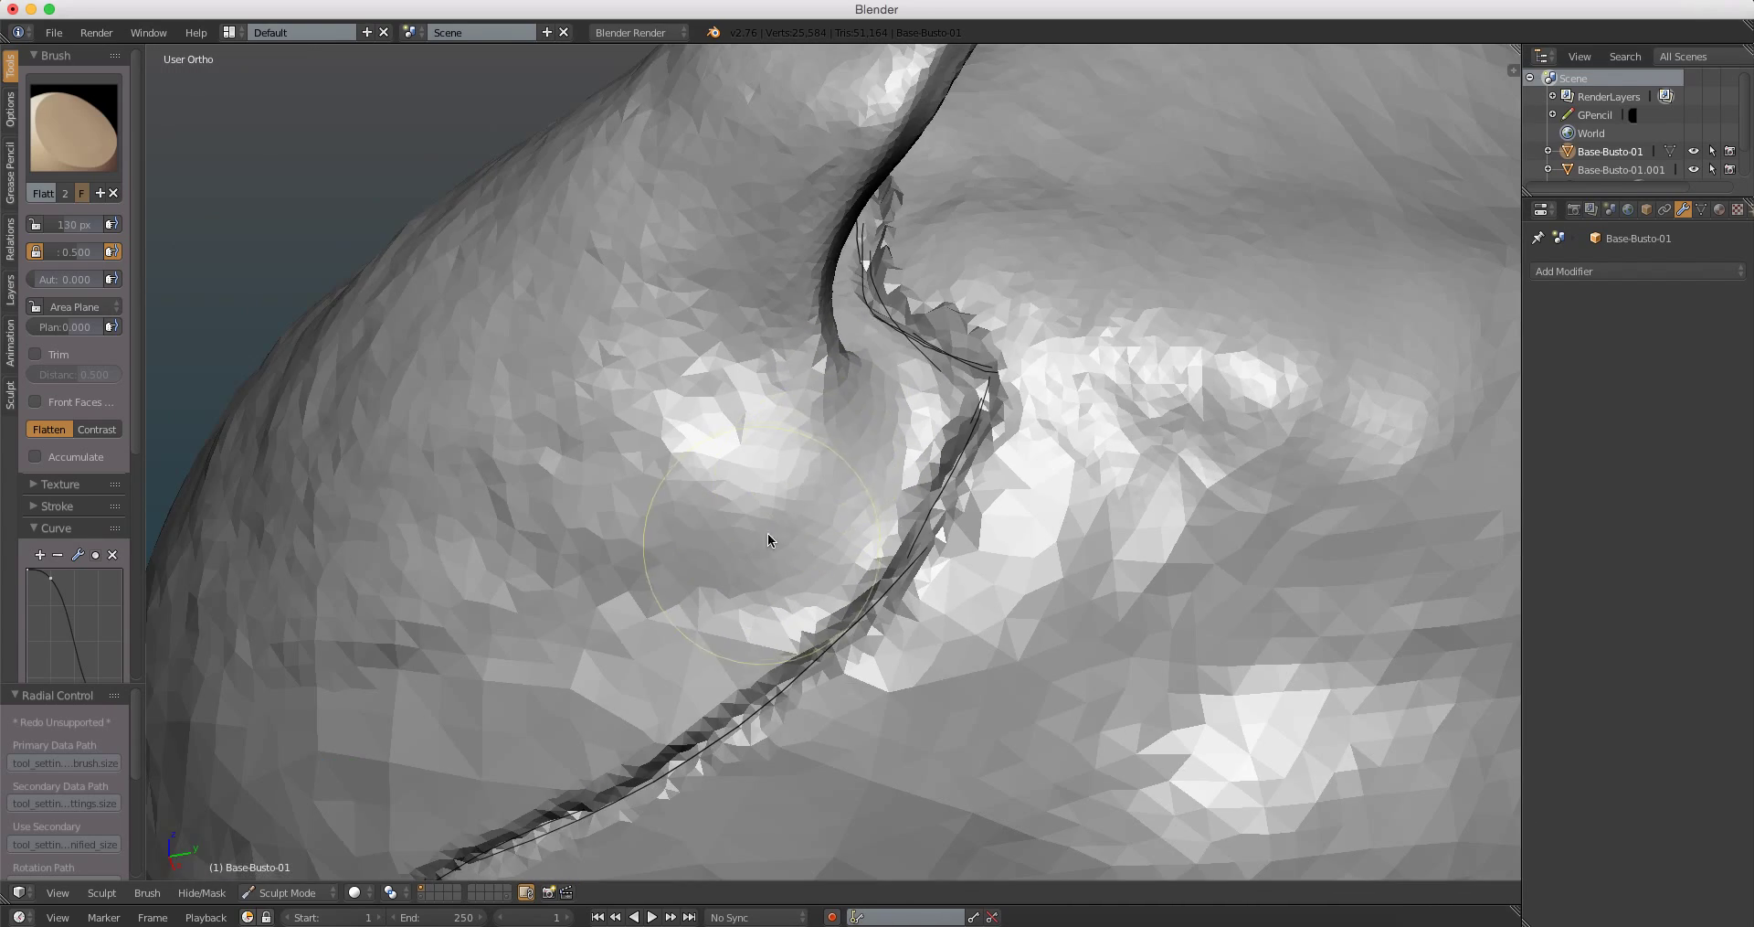
Step: Flatten the area above the head seam, then check the whole head from the front
{"action": "mouse_move", "coordinate": [767, 536]}
{"action": "middle_mouse_down"}
{"action": "mouse_move", "coordinate": [726, 391]}
{"action": "mouse_move", "coordinate": [962, 223]}
{"action": "middle_mouse_up"}
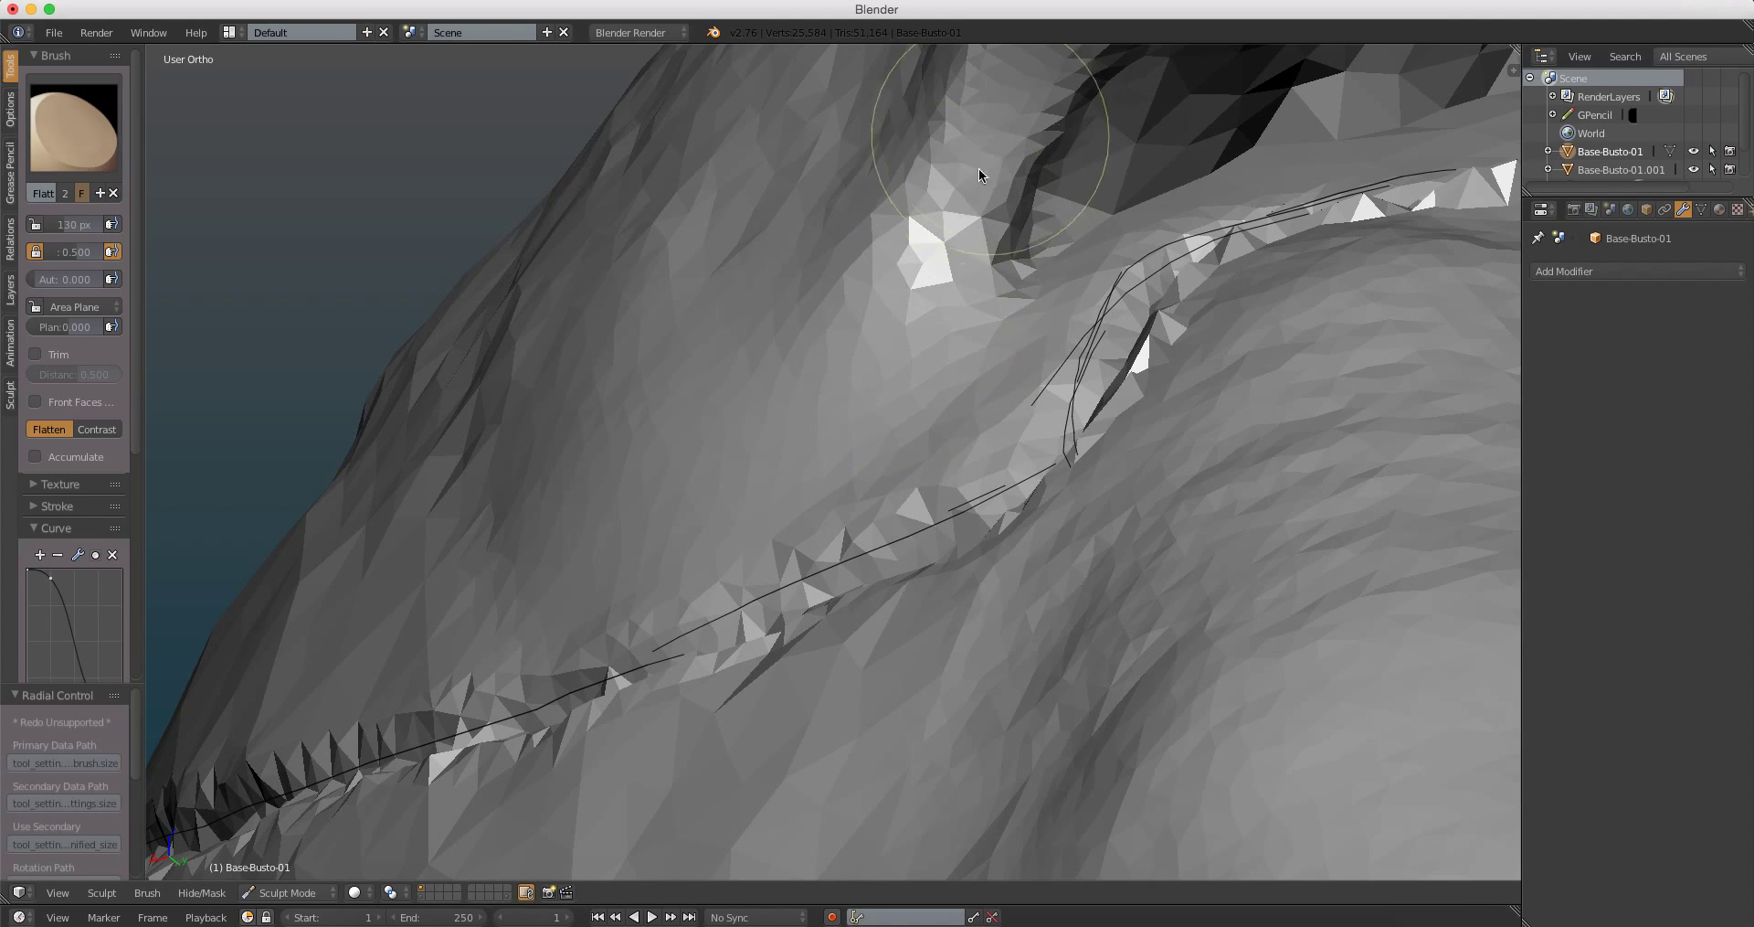
{"action": "mouse_move", "coordinate": [979, 170]}
{"action": "middle_mouse_down"}
{"action": "mouse_move", "coordinate": [1051, 49]}
{"action": "mouse_move", "coordinate": [945, 285]}
{"action": "mouse_move", "coordinate": [741, 558]}
{"action": "middle_mouse_up"}
{"action": "mouse_move", "coordinate": [740, 559]}
{"action": "left_mouse_down"}
{"action": "mouse_move", "coordinate": [827, 456]}
{"action": "mouse_move", "coordinate": [892, 286]}
{"action": "left_mouse_up"}
{"action": "scroll", "coordinate": [892, 286], "scroll_direction": "down", "scroll_amount": 3}
{"action": "mouse_move", "coordinate": [892, 285]}
{"action": "middle_mouse_down"}
{"action": "mouse_move", "coordinate": [872, 457]}
{"action": "mouse_move", "coordinate": [823, 399]}
{"action": "mouse_move", "coordinate": [794, 569]}
{"action": "mouse_move", "coordinate": [805, 492]}
{"action": "mouse_move", "coordinate": [1077, 487]}
{"action": "mouse_move", "coordinate": [971, 479]}
{"action": "middle_mouse_up"}
{"action": "scroll", "coordinate": [823, 399], "scroll_direction": "down", "scroll_amount": 4}
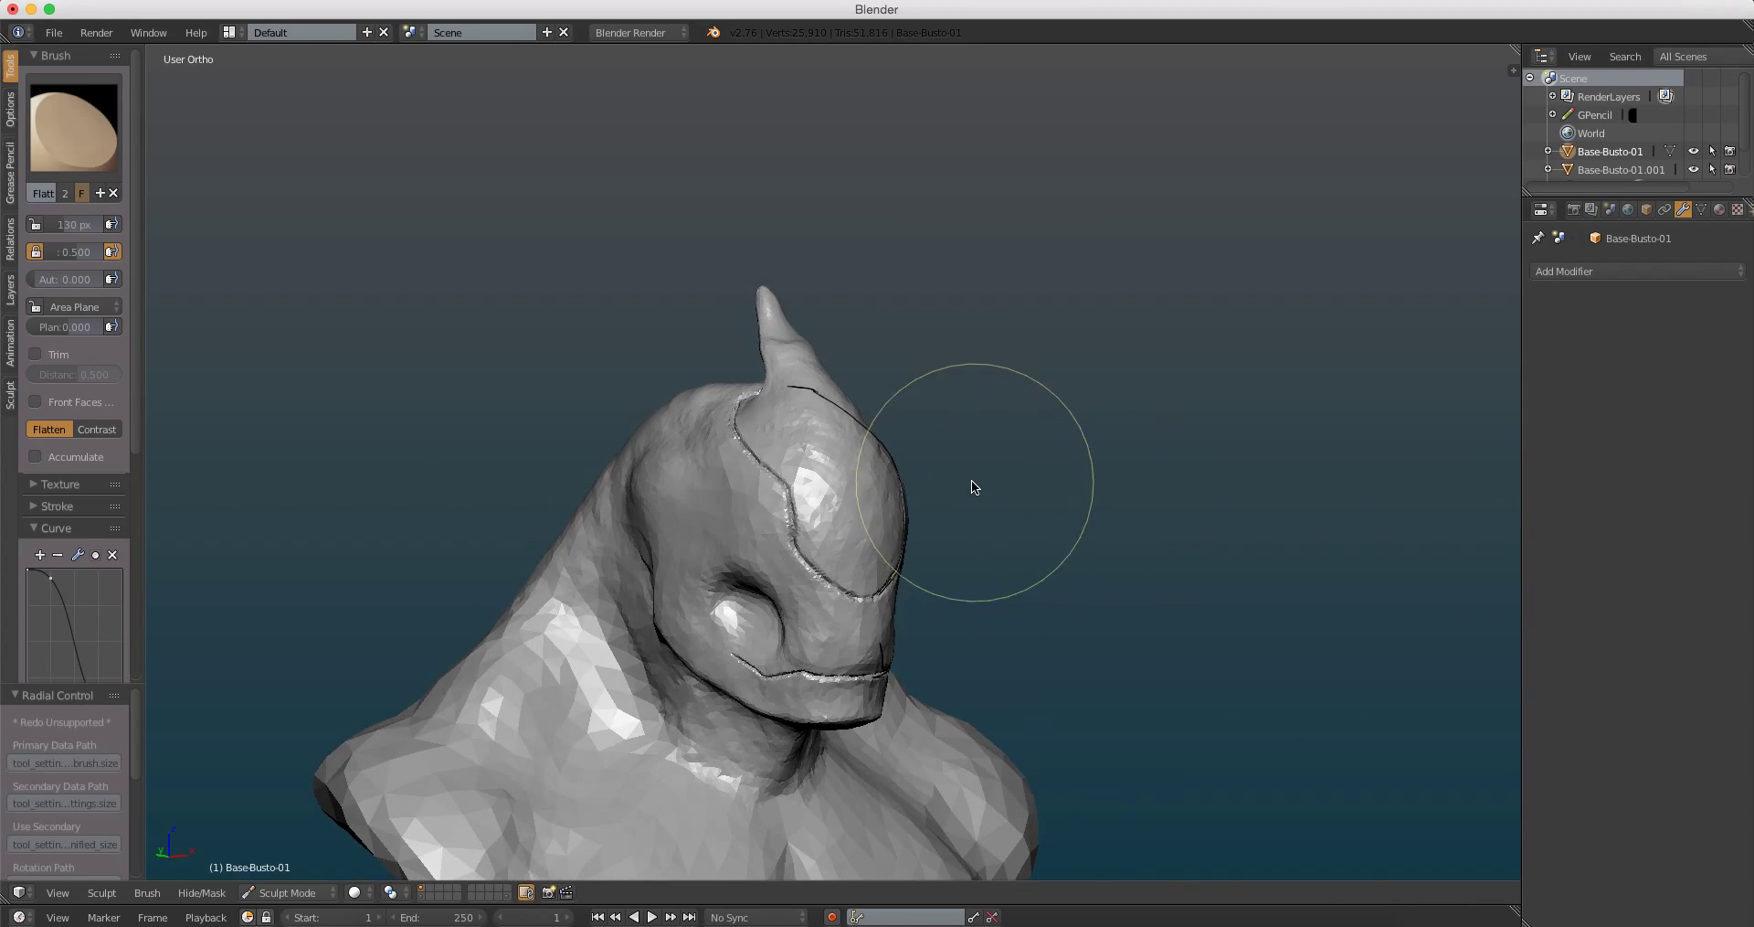
{"action": "key", "text": "KP_1"}
{"action": "scroll", "coordinate": [937, 502], "scroll_direction": "down", "scroll_amount": 2}
{"action": "middle_click_drag", "start_coordinate": [941, 387], "coordinate": [983, 328]}
{"action": "scroll", "coordinate": [946, 381], "scroll_direction": "up", "scroll_amount": 3}
{"action": "scroll", "coordinate": [998, 361], "scroll_direction": "up", "scroll_amount": 2}
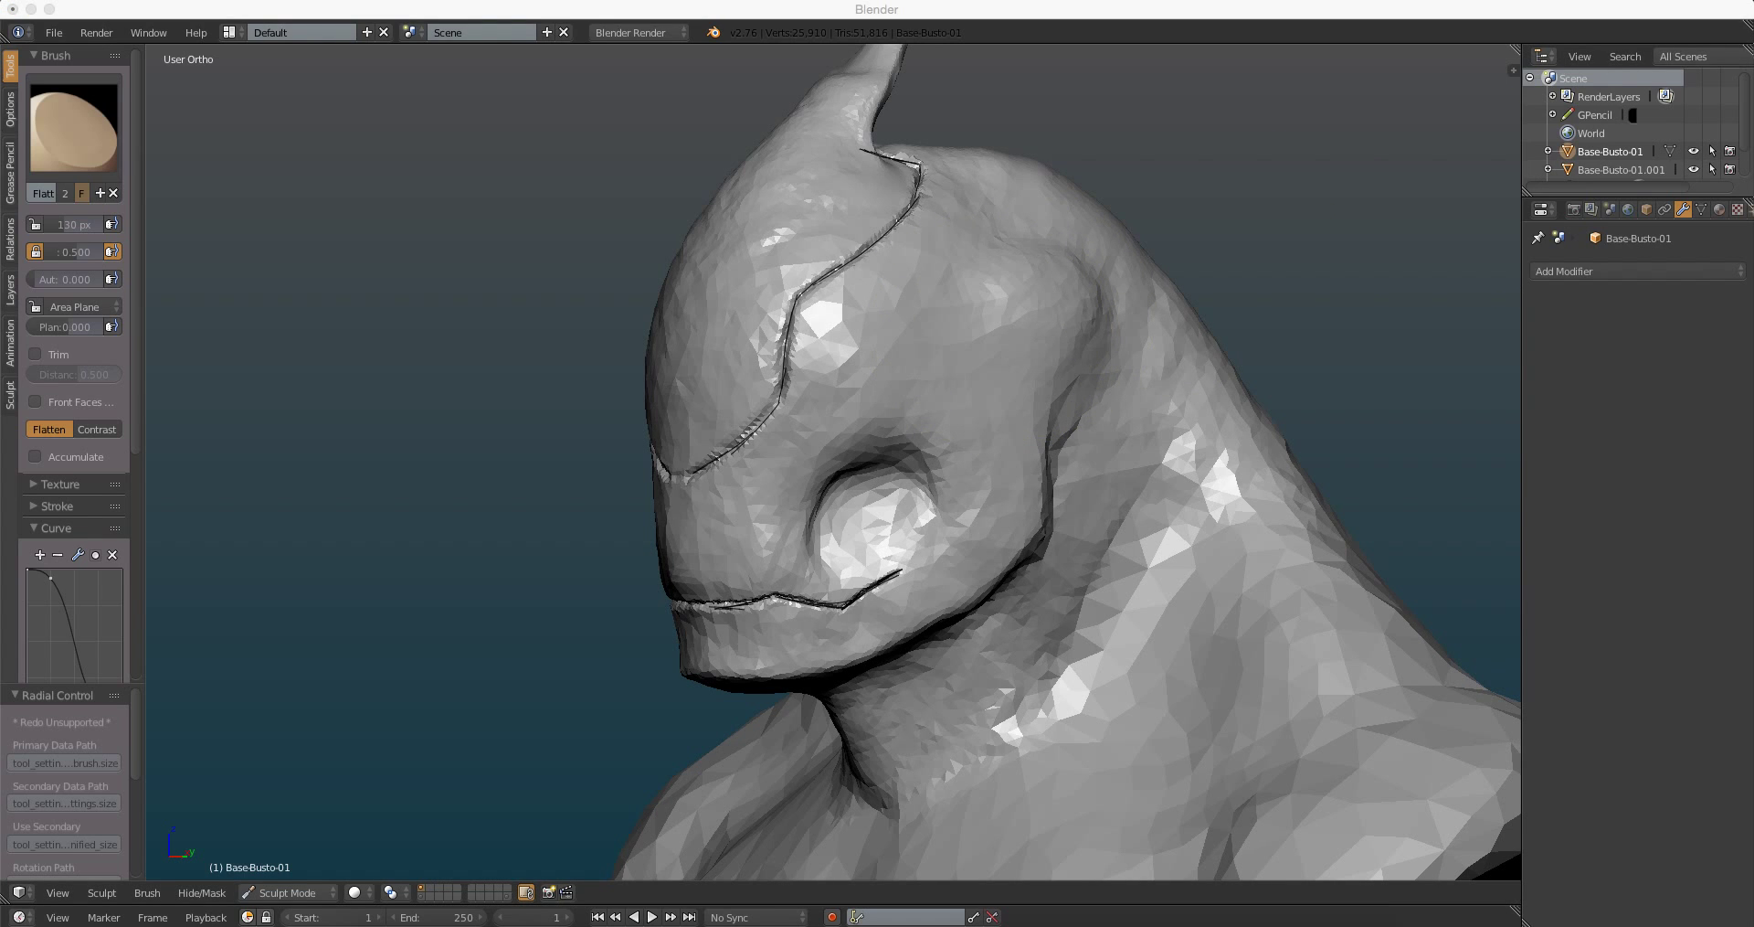
{"action": "left_click", "coordinate": [1276, 311]}
Step: Flatten and refine the brow above the eye socket
{"action": "mouse_move", "coordinate": [809, 492]}
{"action": "middle_mouse_down"}
{"action": "mouse_move", "coordinate": [951, 462]}
{"action": "mouse_move", "coordinate": [915, 363]}
{"action": "mouse_move", "coordinate": [882, 343]}
{"action": "mouse_move", "coordinate": [850, 379]}
{"action": "middle_mouse_up"}
{"action": "scroll", "coordinate": [881, 343], "scroll_direction": "up", "scroll_amount": 2}
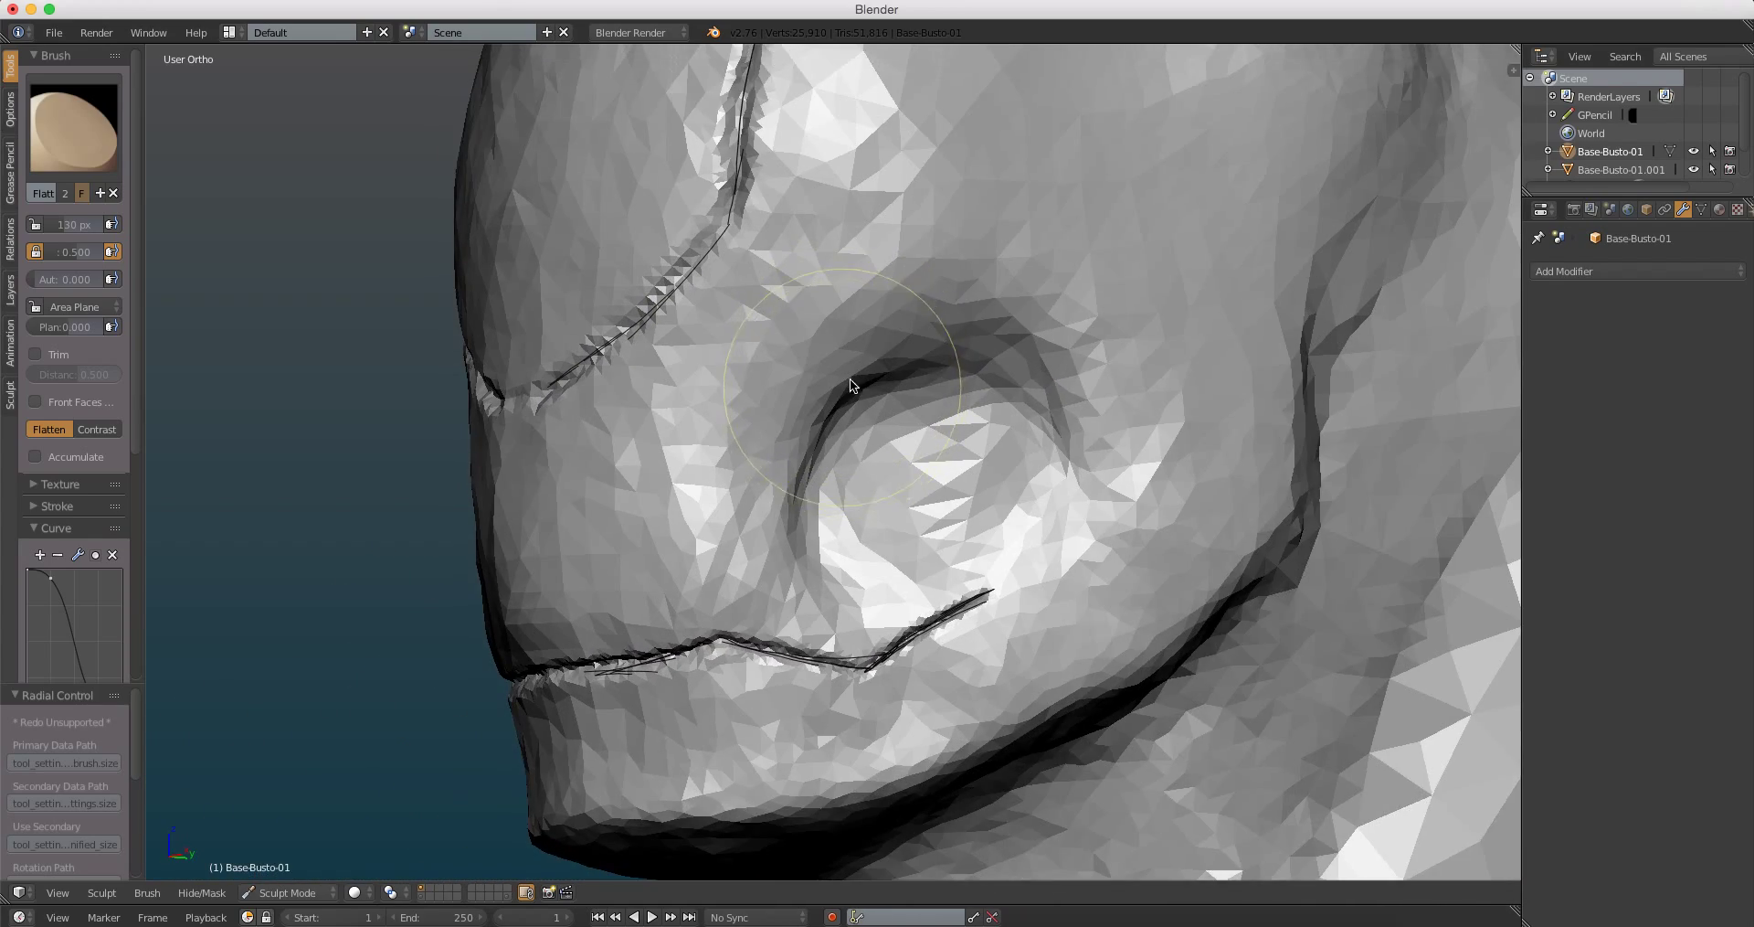
{"action": "scroll", "coordinate": [850, 378], "scroll_direction": "up", "scroll_amount": 2}
{"action": "scroll", "coordinate": [887, 324], "scroll_direction": "up", "scroll_amount": 2}
{"action": "scroll", "coordinate": [1059, 214], "scroll_direction": "up", "scroll_amount": 1}
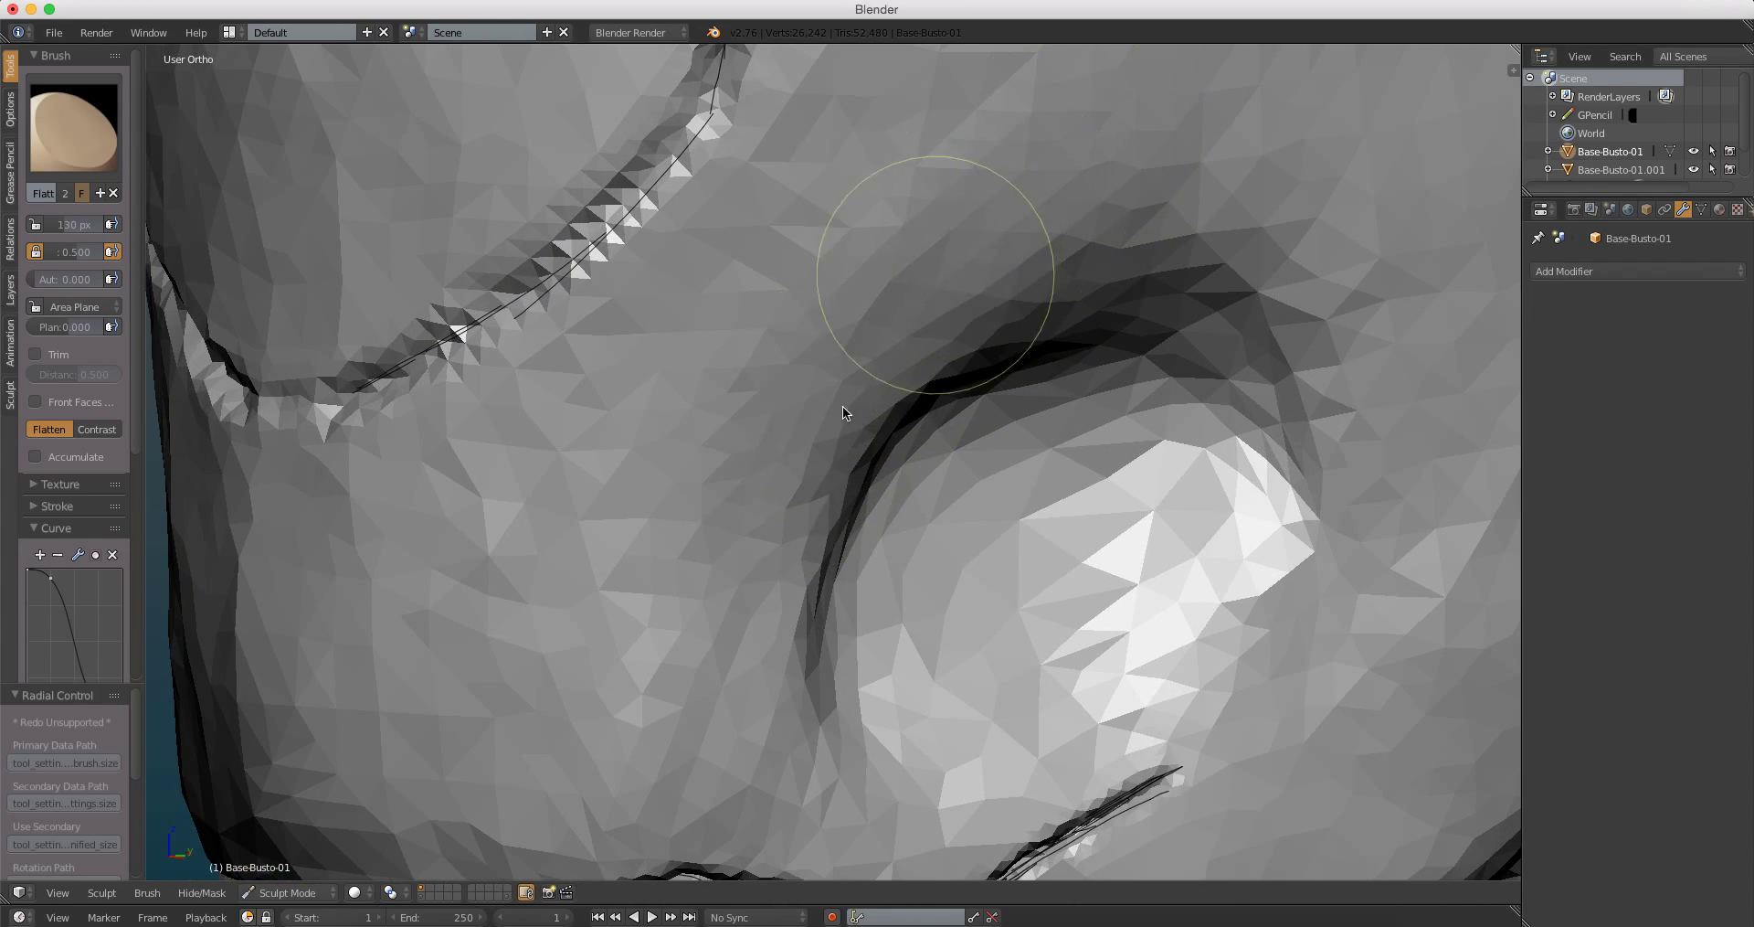
{"action": "left_click_drag", "start_coordinate": [844, 407], "coordinate": [799, 388]}
{"action": "scroll", "coordinate": [927, 223], "scroll_direction": "up", "scroll_amount": 1}
{"action": "scroll", "coordinate": [822, 368], "scroll_direction": "up", "scroll_amount": 1}
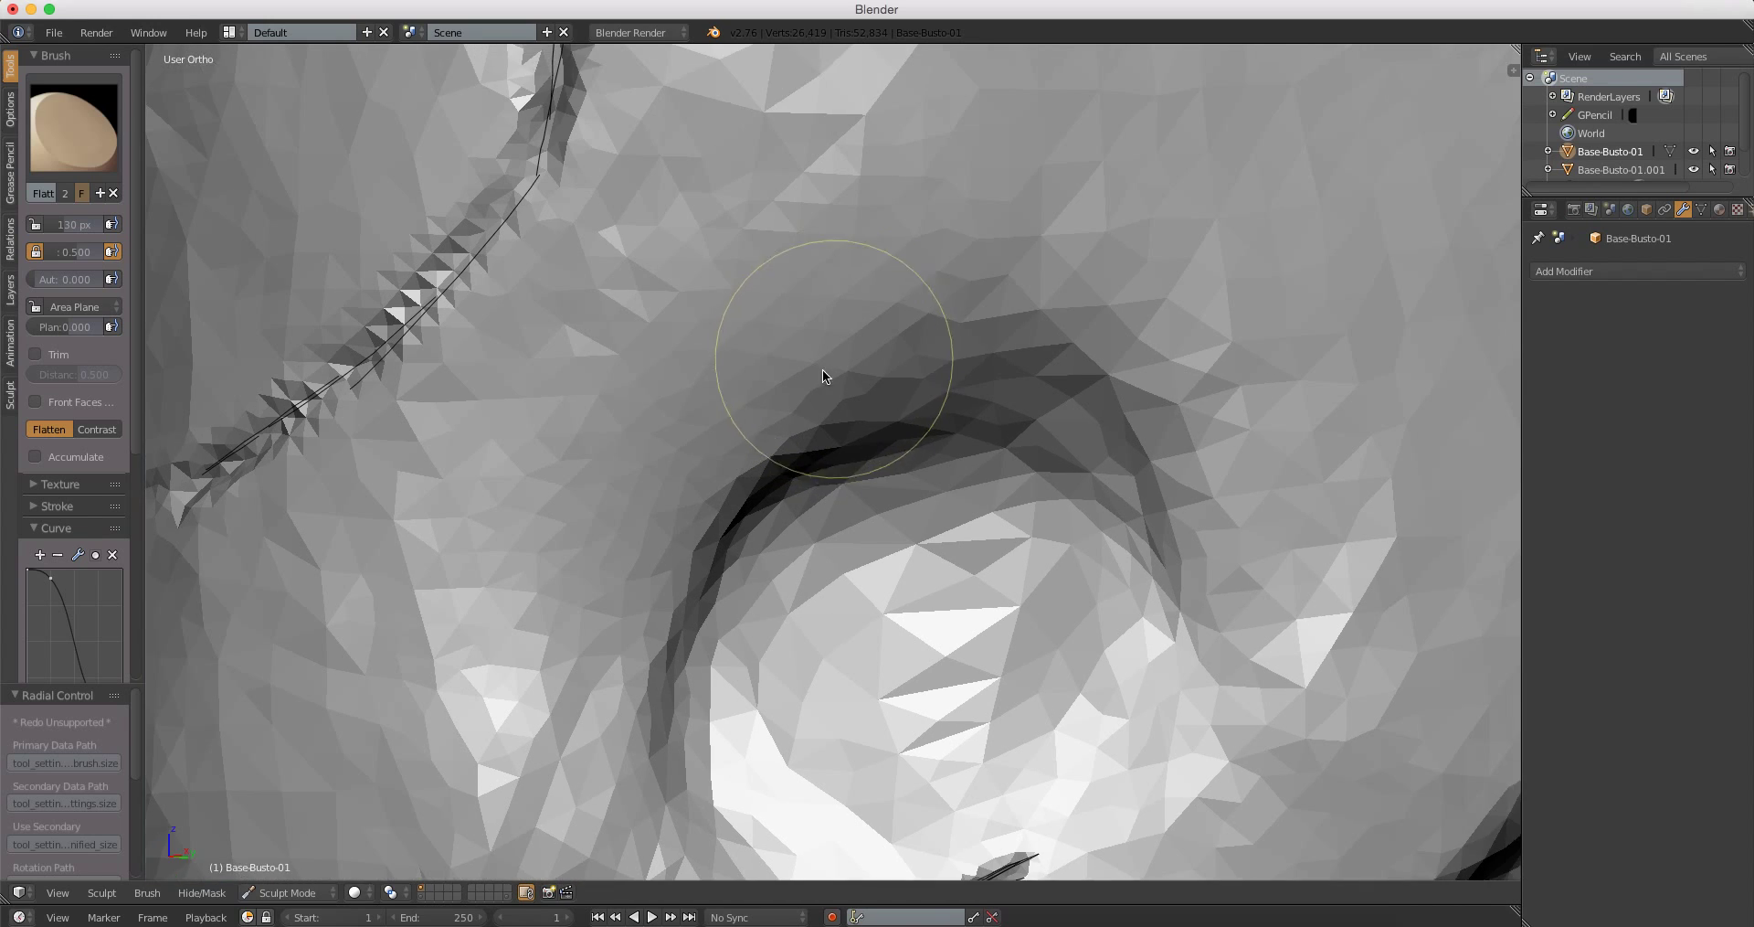
{"action": "scroll", "coordinate": [935, 212], "scroll_direction": "up", "scroll_amount": 1}
{"action": "mouse_move", "coordinate": [935, 213]}
{"action": "left_mouse_down"}
{"action": "mouse_move", "coordinate": [1009, 317]}
{"action": "mouse_move", "coordinate": [1227, 474]}
{"action": "mouse_move", "coordinate": [1210, 501]}
{"action": "mouse_move", "coordinate": [1049, 332]}
{"action": "mouse_move", "coordinate": [964, 389]}
{"action": "mouse_move", "coordinate": [1224, 330]}
{"action": "mouse_move", "coordinate": [1252, 553]}
{"action": "mouse_move", "coordinate": [1317, 361]}
{"action": "mouse_move", "coordinate": [1221, 586]}
{"action": "left_mouse_up"}
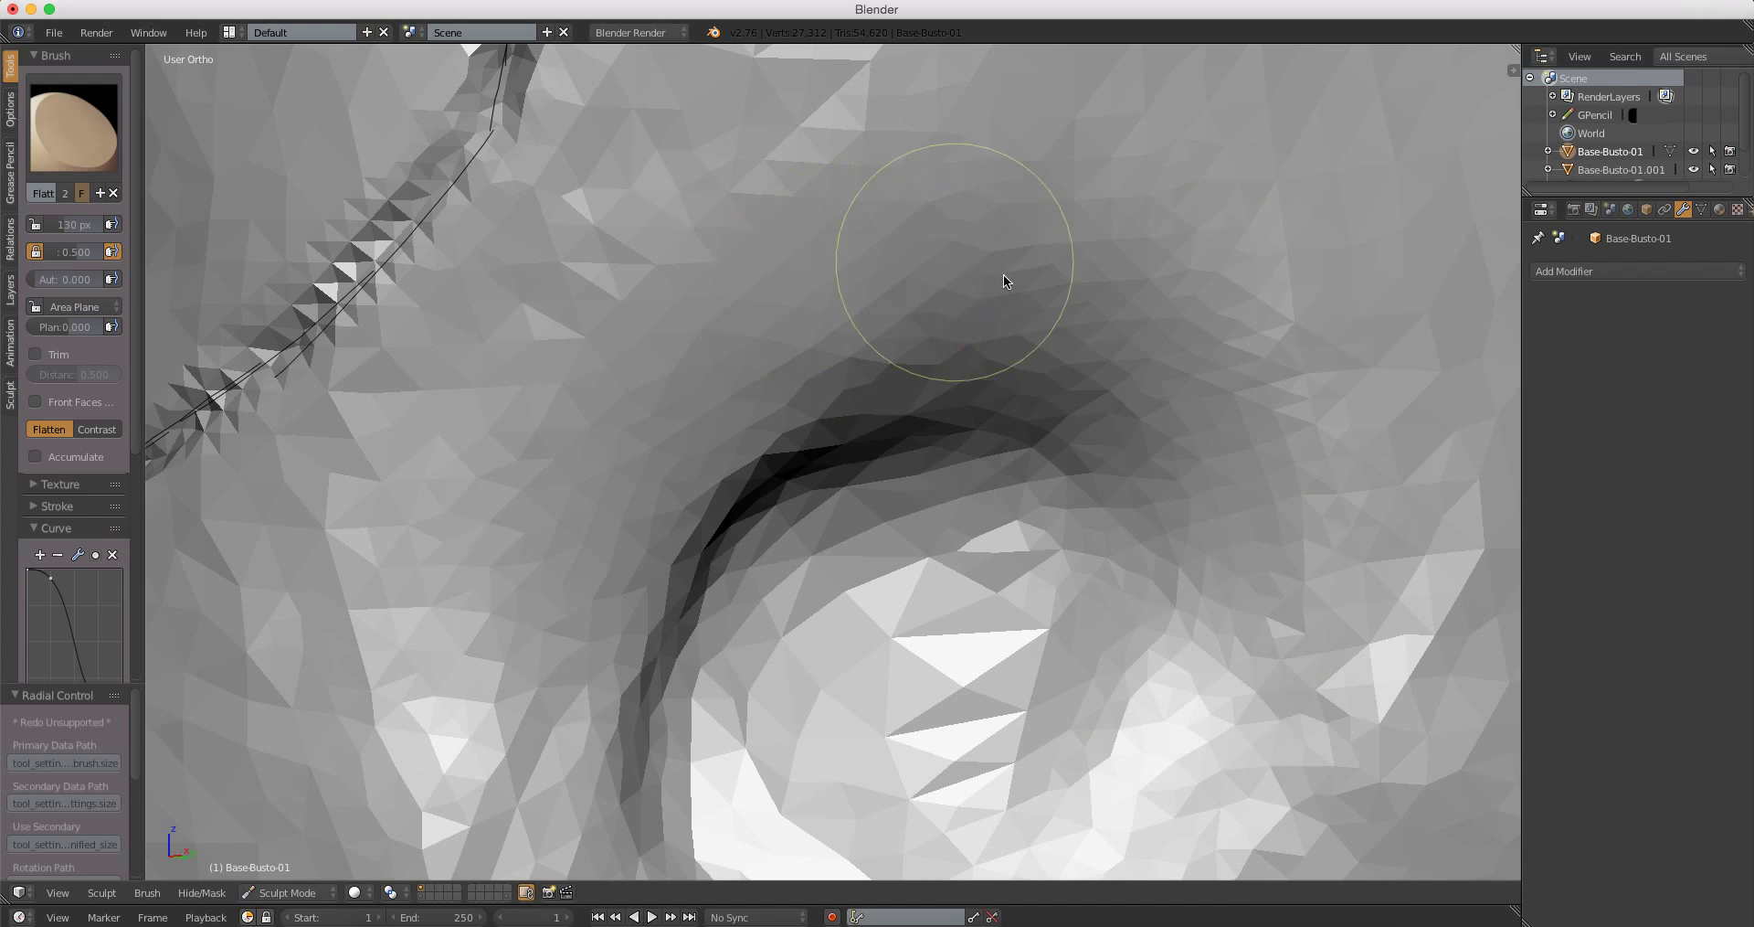
{"action": "scroll", "coordinate": [972, 437], "scroll_direction": "down", "scroll_amount": 5}
Step: Flatten the surface beside the brow crease from a side angle, then return to a front view
{"action": "middle_click_drag", "start_coordinate": [971, 437], "coordinate": [958, 366]}
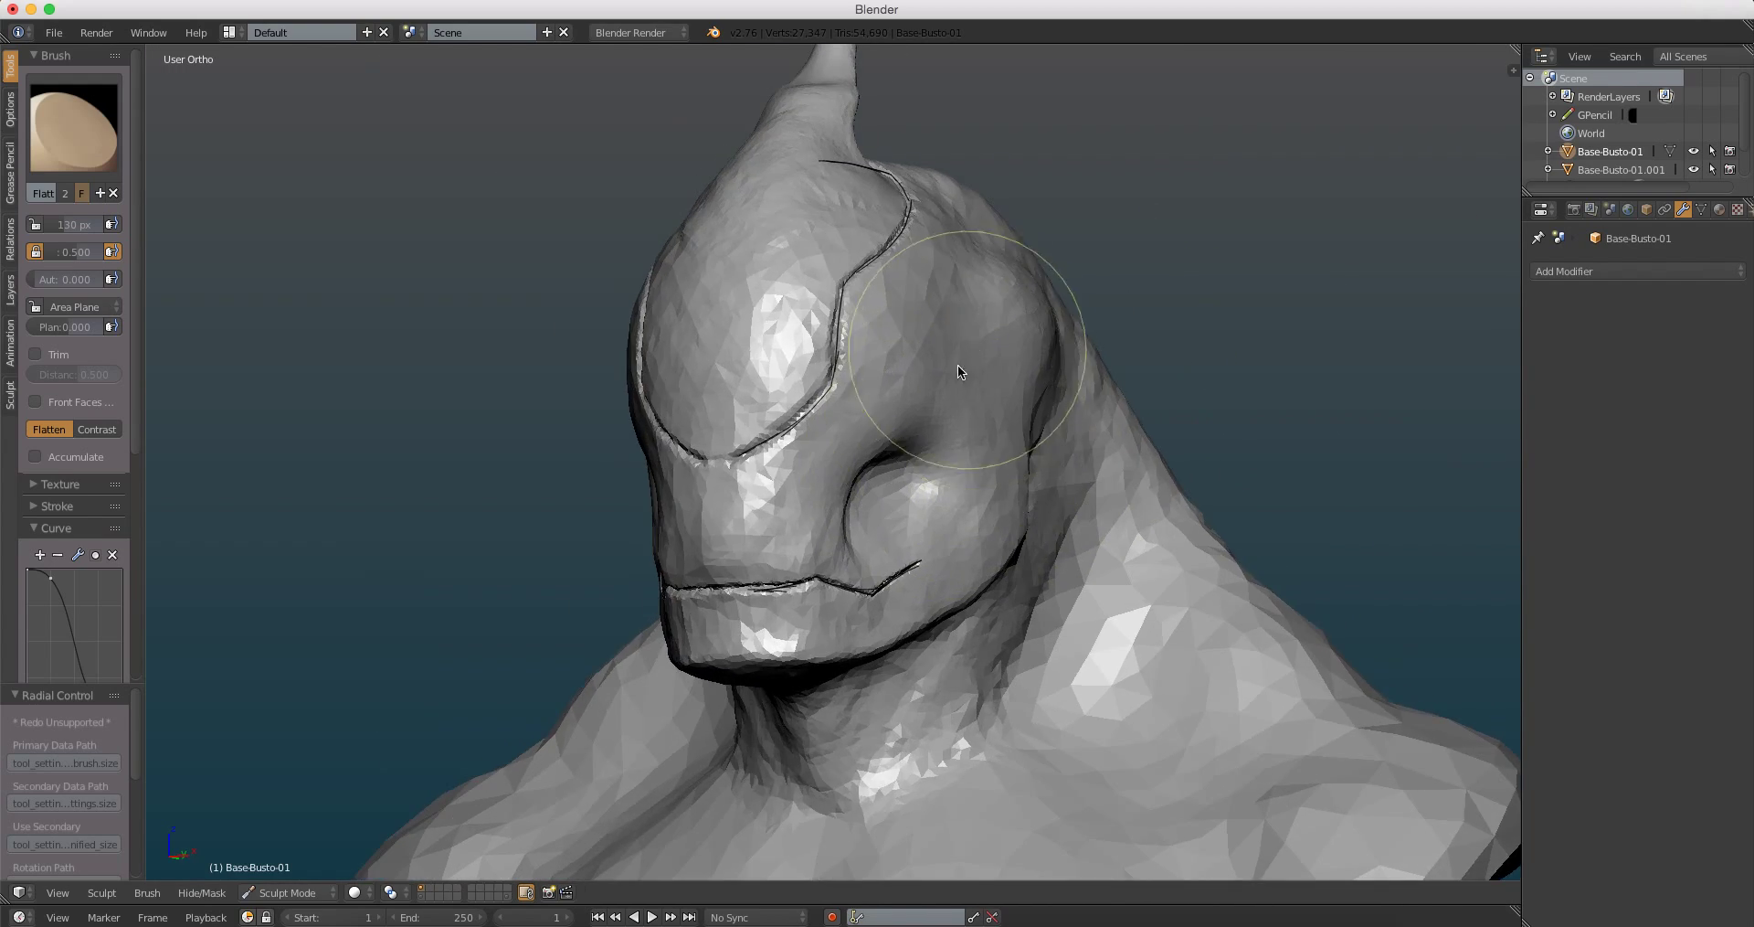
{"action": "scroll", "coordinate": [938, 269], "scroll_direction": "up", "scroll_amount": 3}
{"action": "scroll", "coordinate": [887, 387], "scroll_direction": "up", "scroll_amount": 2}
{"action": "scroll", "coordinate": [887, 388], "scroll_direction": "up", "scroll_amount": 2}
{"action": "scroll", "coordinate": [967, 282], "scroll_direction": "up", "scroll_amount": 2}
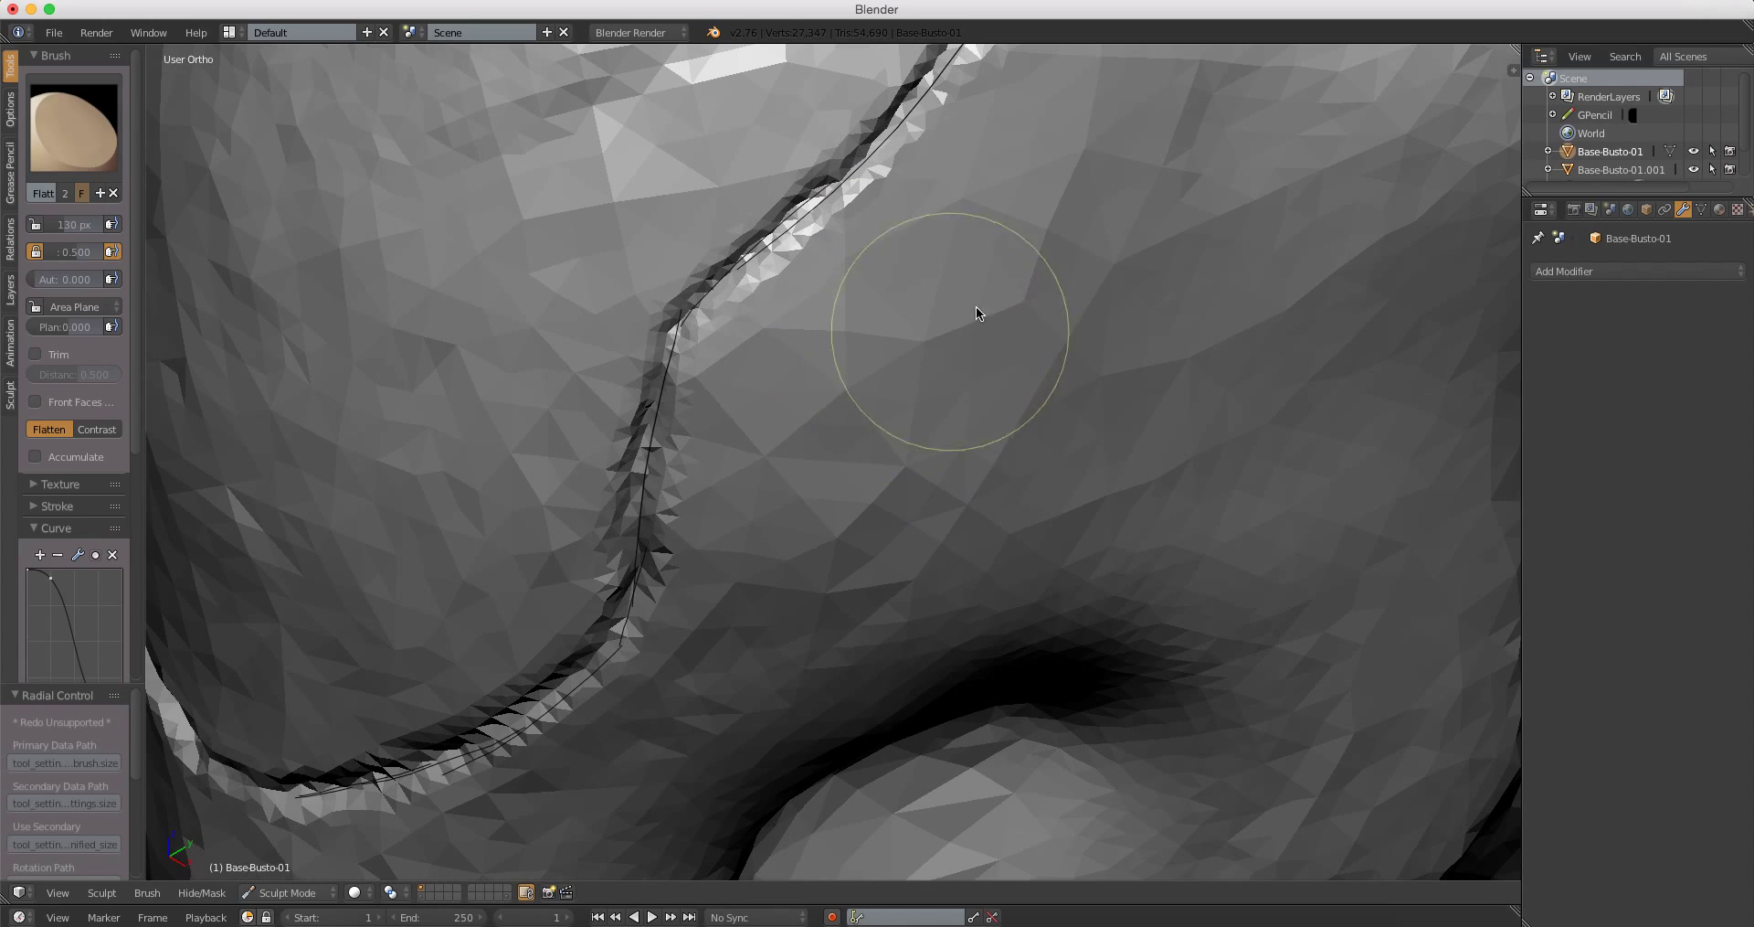
{"action": "scroll", "coordinate": [909, 512], "scroll_direction": "down", "scroll_amount": 5}
{"action": "scroll", "coordinate": [963, 451], "scroll_direction": "up", "scroll_amount": 1}
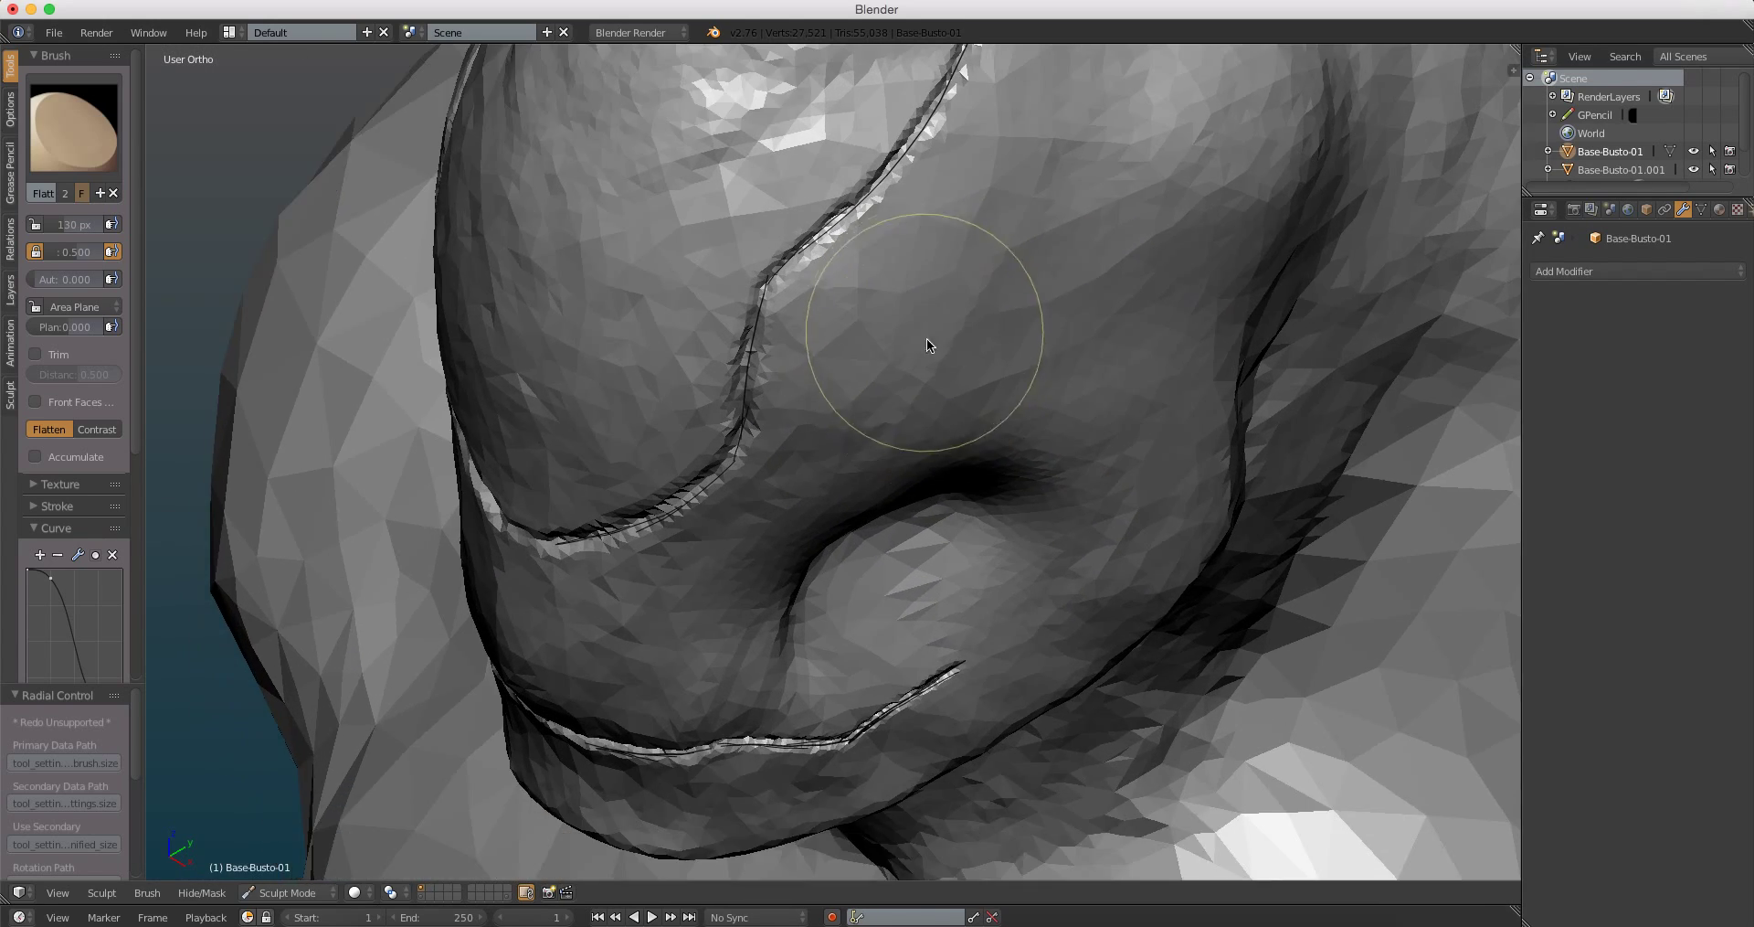
{"action": "middle_click_drag", "start_coordinate": [925, 352], "coordinate": [810, 506]}
{"action": "scroll", "coordinate": [875, 185], "scroll_direction": "up", "scroll_amount": 5}
{"action": "mouse_move", "coordinate": [876, 185]}
{"action": "left_mouse_down"}
{"action": "mouse_move", "coordinate": [731, 341]}
{"action": "mouse_move", "coordinate": [567, 468]}
{"action": "mouse_move", "coordinate": [764, 329]}
{"action": "mouse_move", "coordinate": [795, 384]}
{"action": "left_mouse_up"}
{"action": "scroll", "coordinate": [793, 377], "scroll_direction": "down", "scroll_amount": 5}
{"action": "middle_click_drag", "start_coordinate": [747, 651], "coordinate": [863, 321]}
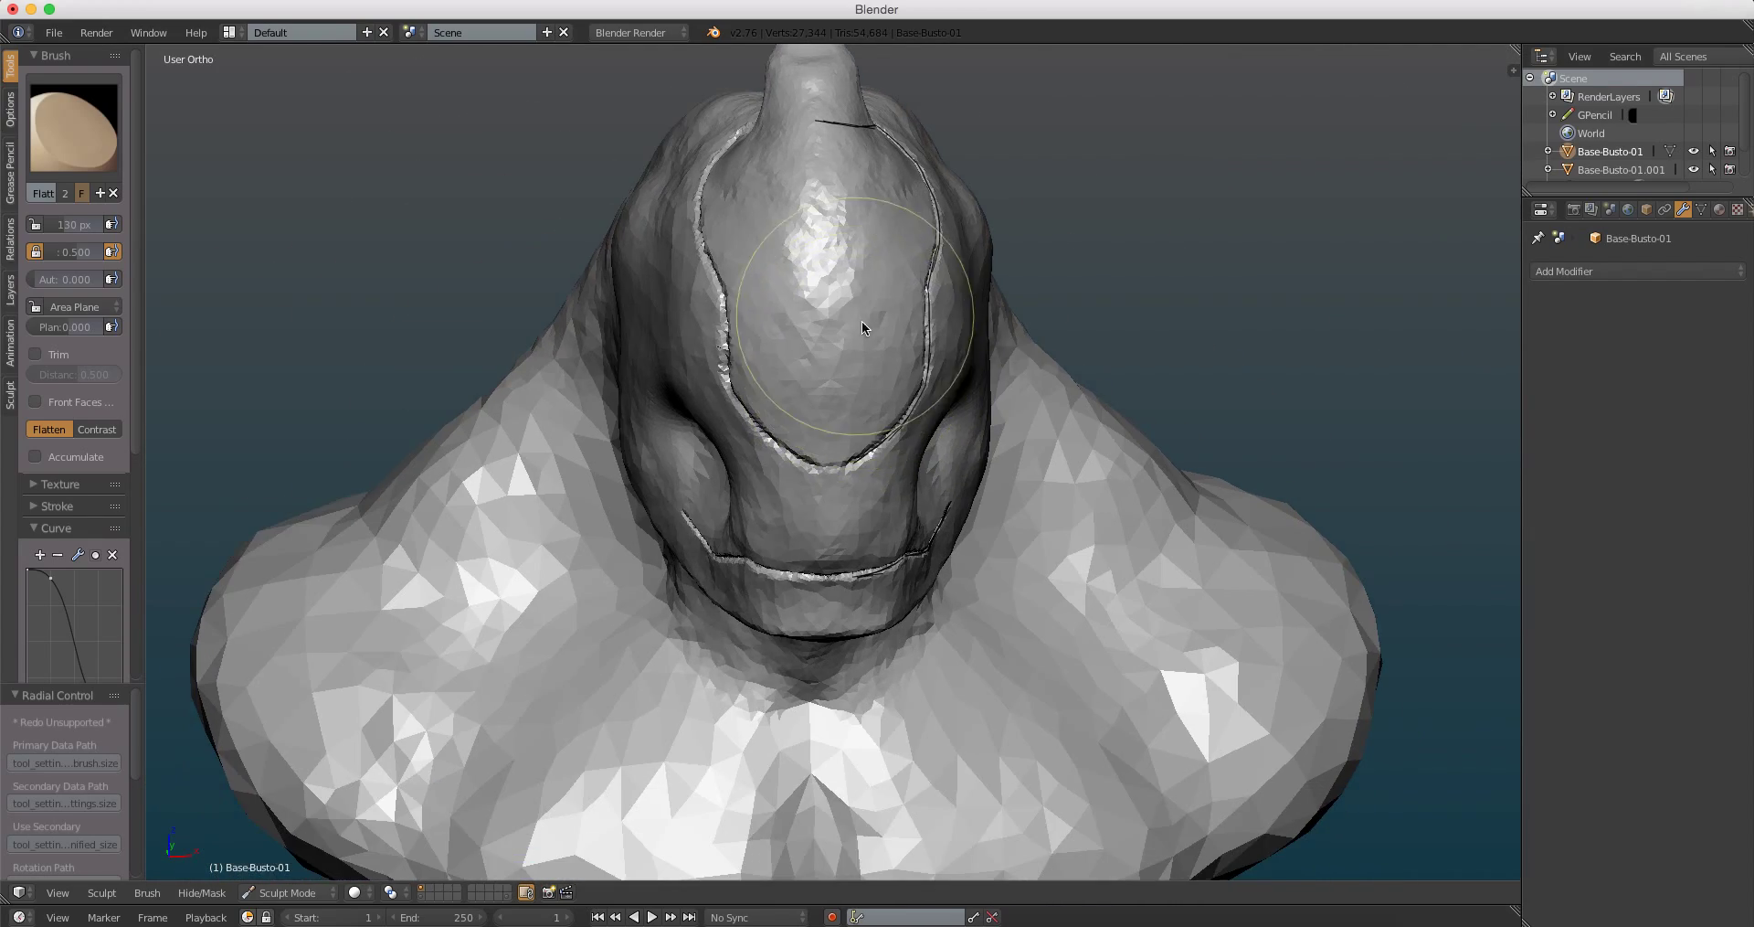
{"action": "scroll", "coordinate": [863, 321], "scroll_direction": "up", "scroll_amount": 1}
{"action": "scroll", "coordinate": [840, 323], "scroll_direction": "up", "scroll_amount": 4}
{"action": "scroll", "coordinate": [843, 344], "scroll_direction": "up", "scroll_amount": 2}
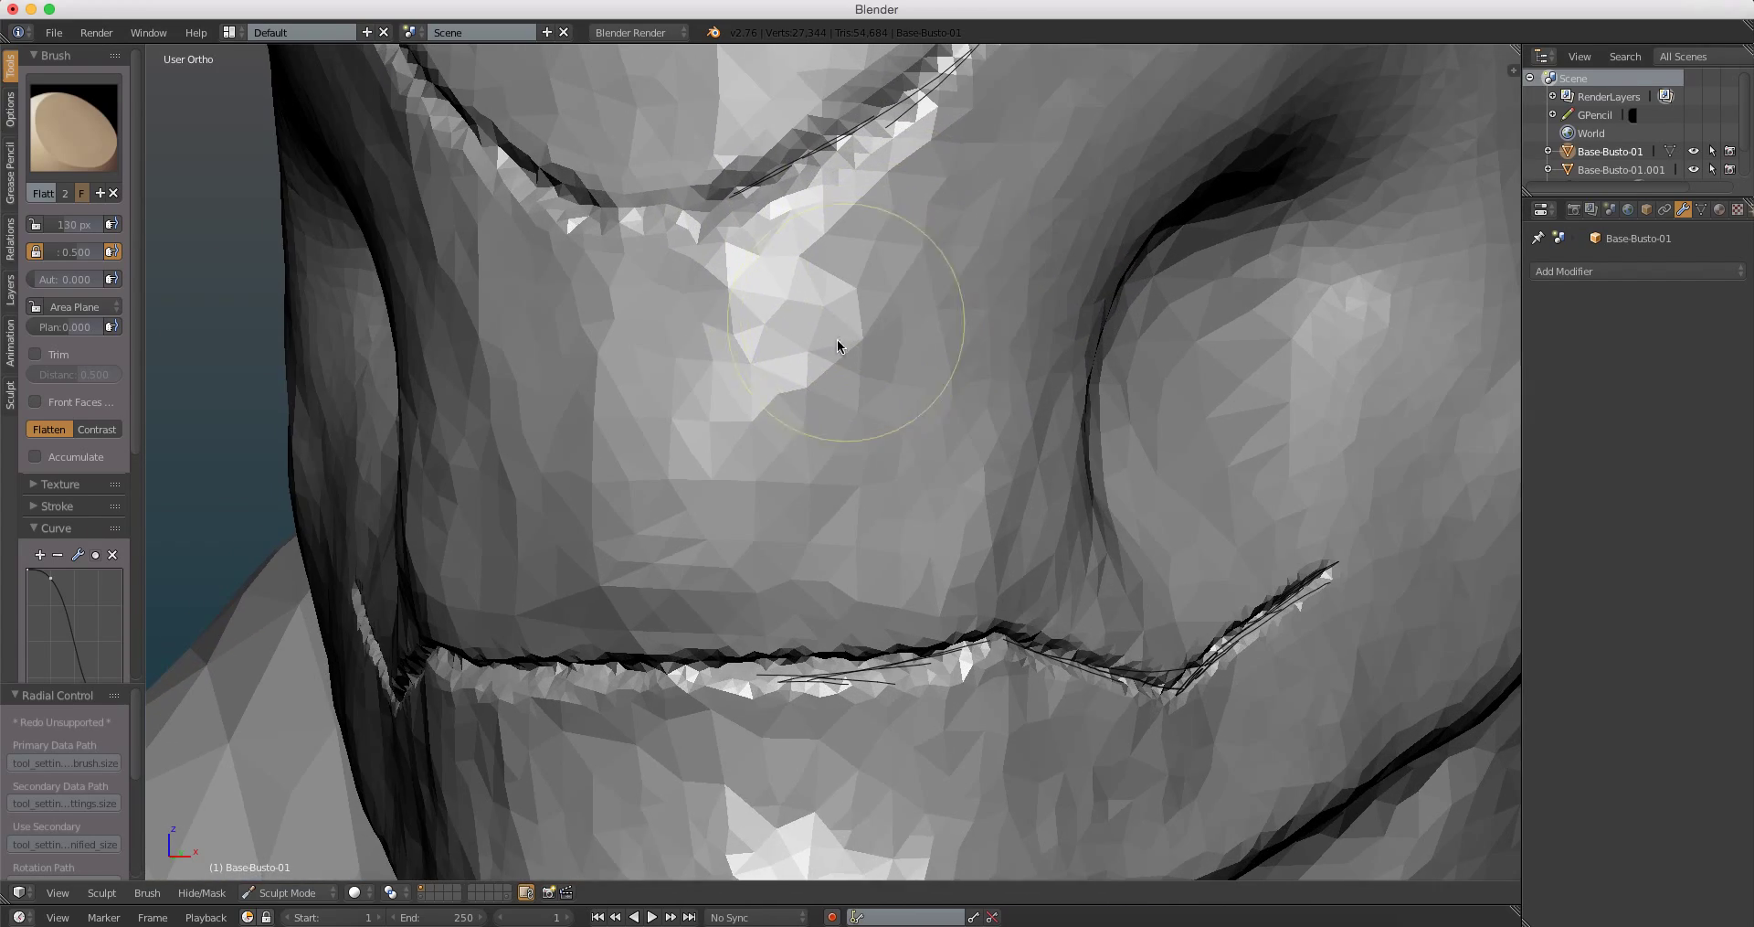
{"action": "scroll", "coordinate": [835, 343], "scroll_direction": "up", "scroll_amount": 2}
{"action": "scroll", "coordinate": [821, 334], "scroll_direction": "up", "scroll_amount": 2}
Step: Switch to the Clay brush at 114 px and build up clay across the brow
{"action": "key", "text": "c"}
{"action": "key", "text": "f"}
{"action": "left_click", "coordinate": [819, 403]}
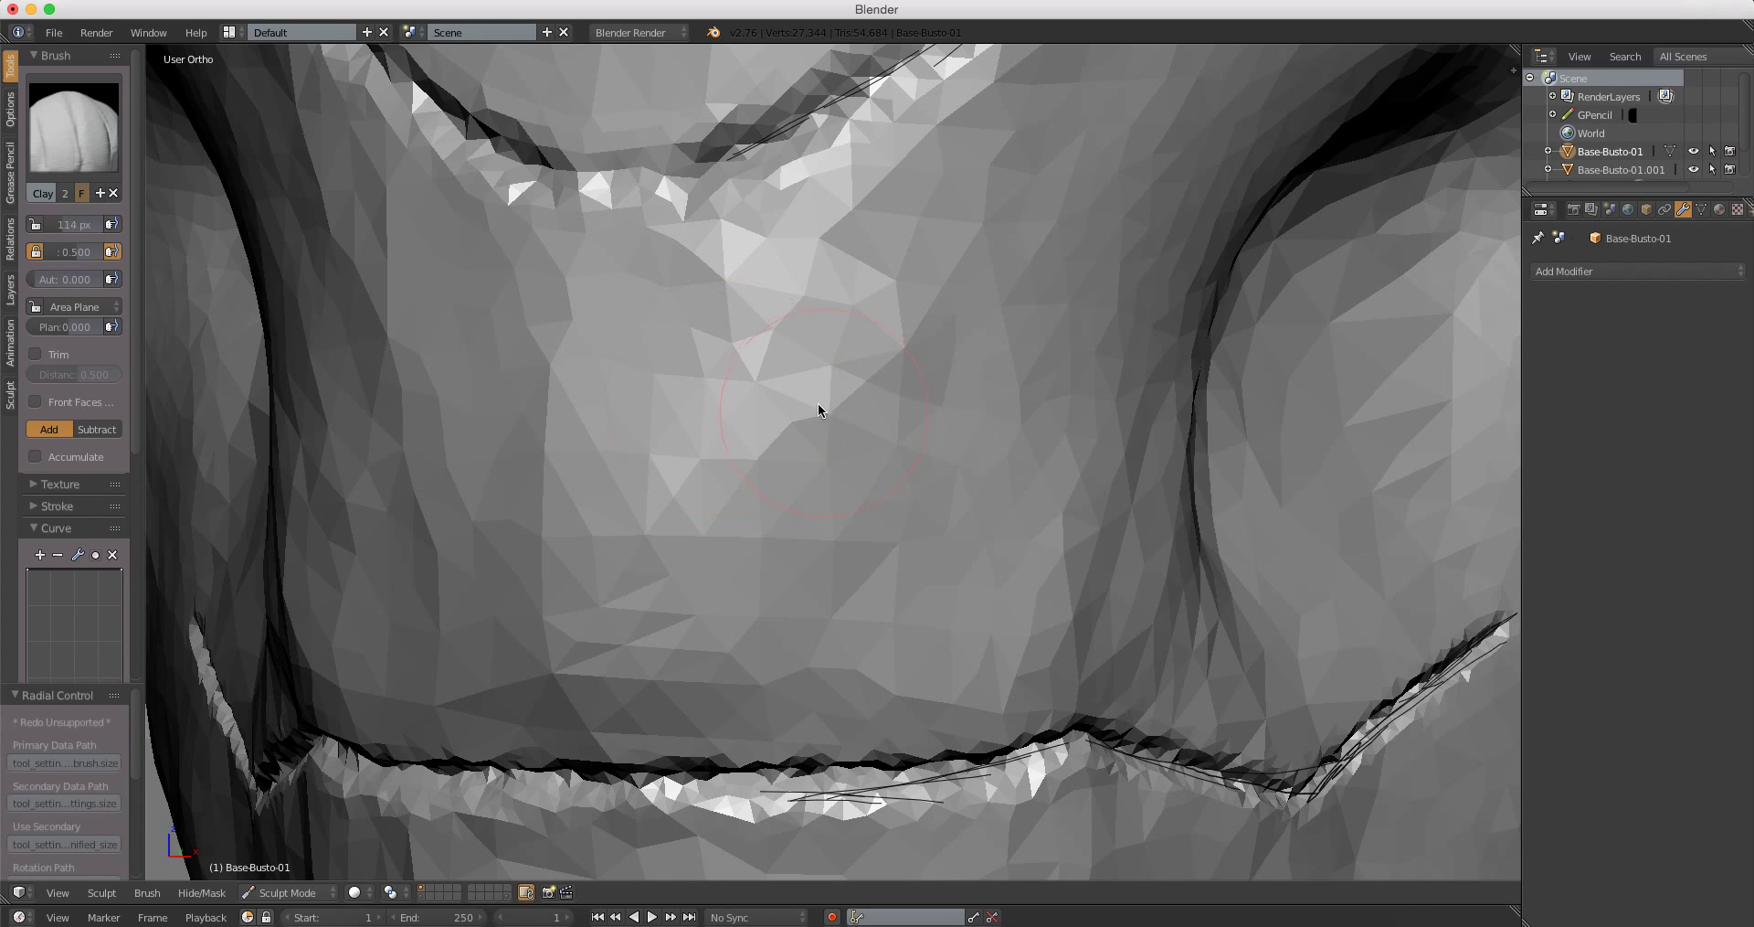
{"action": "middle_click_drag", "start_coordinate": [817, 404], "coordinate": [881, 323]}
{"action": "mouse_move", "coordinate": [718, 364]}
{"action": "left_mouse_down"}
{"action": "mouse_move", "coordinate": [838, 475]}
{"action": "mouse_move", "coordinate": [672, 385]}
{"action": "mouse_move", "coordinate": [599, 466]}
{"action": "mouse_move", "coordinate": [815, 425]}
{"action": "mouse_move", "coordinate": [829, 587]}
{"action": "mouse_move", "coordinate": [870, 282]}
{"action": "left_mouse_up"}
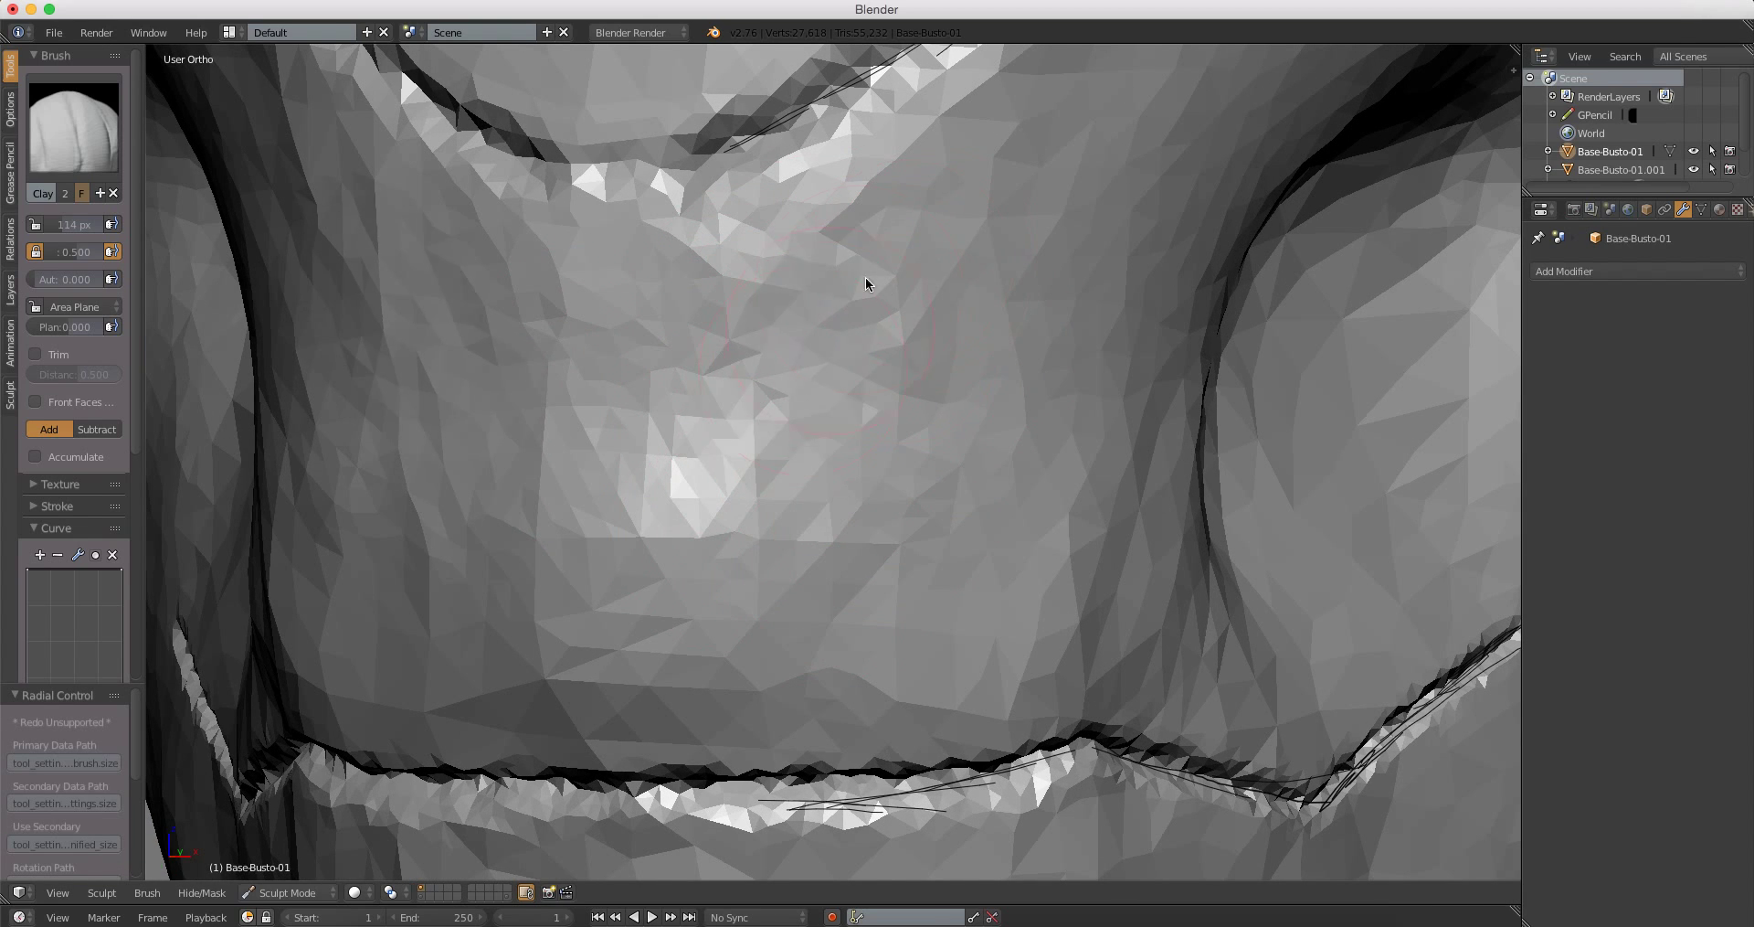
{"action": "mouse_move", "coordinate": [870, 283]}
{"action": "middle_mouse_down"}
{"action": "mouse_move", "coordinate": [761, 345]}
{"action": "mouse_move", "coordinate": [769, 304]}
{"action": "mouse_move", "coordinate": [678, 380]}
{"action": "middle_mouse_up"}
{"action": "mouse_move", "coordinate": [678, 380]}
{"action": "left_mouse_down"}
{"action": "mouse_move", "coordinate": [788, 418]}
{"action": "mouse_move", "coordinate": [966, 394]}
{"action": "left_mouse_up"}
{"action": "mouse_move", "coordinate": [725, 411]}
{"action": "left_mouse_down"}
{"action": "mouse_move", "coordinate": [622, 422]}
{"action": "mouse_move", "coordinate": [587, 503]}
{"action": "mouse_move", "coordinate": [1134, 260]}
{"action": "left_mouse_up"}
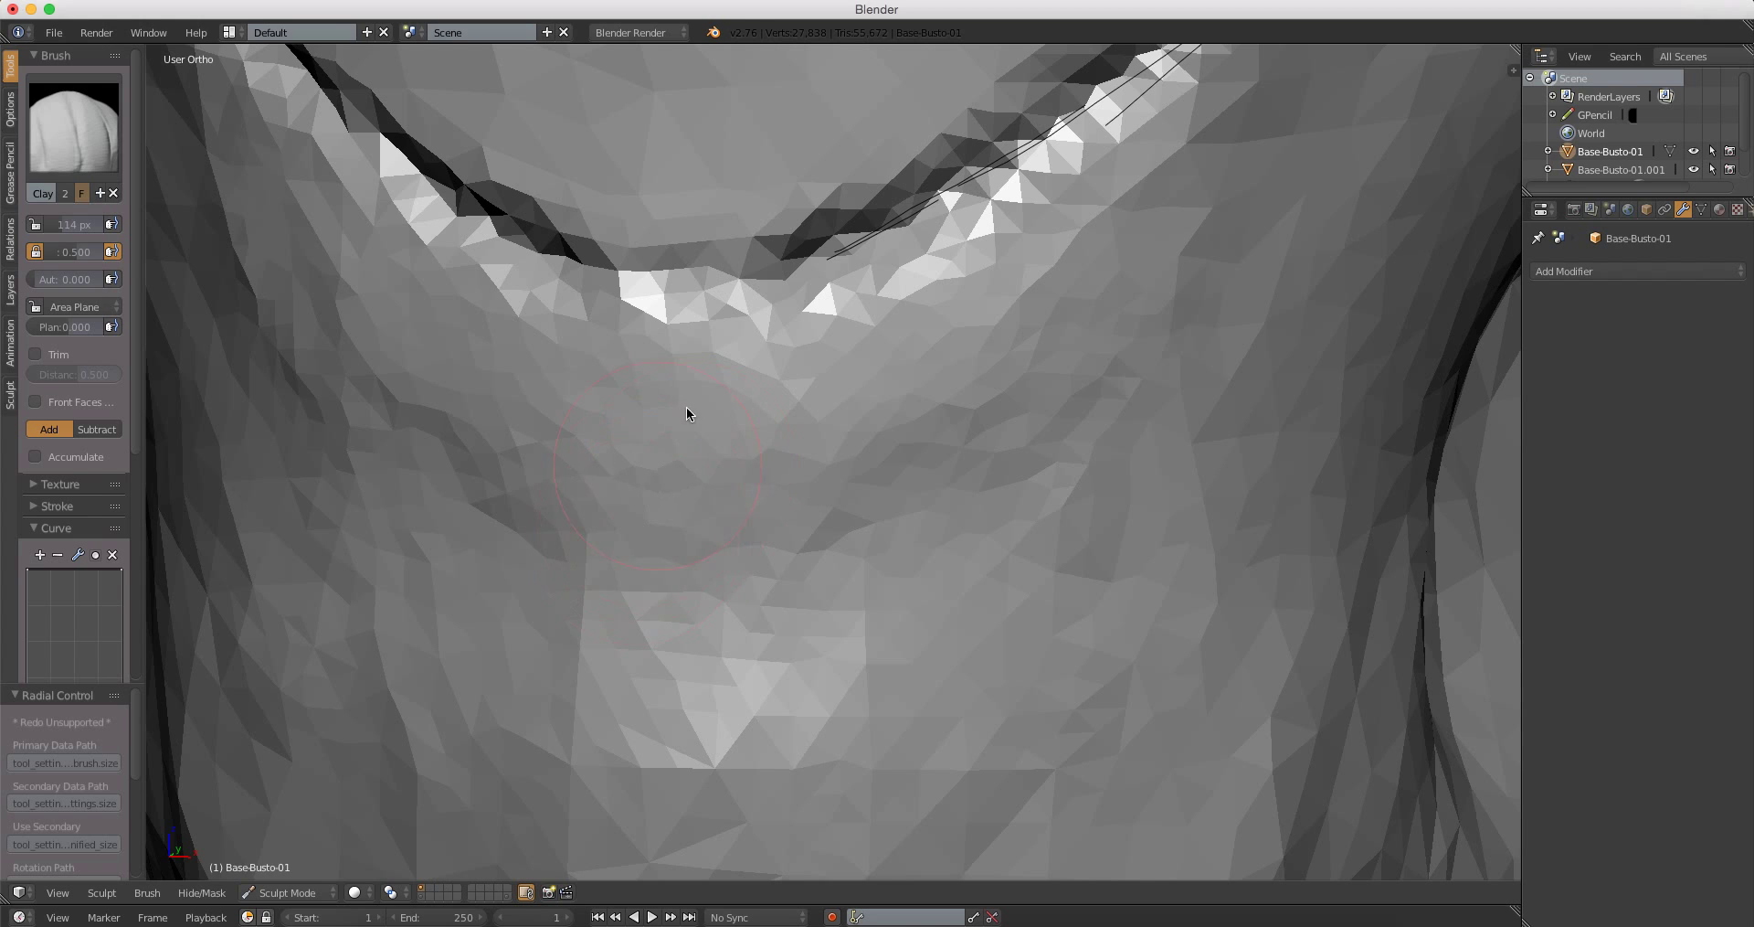
{"action": "mouse_move", "coordinate": [687, 407]}
{"action": "left_mouse_down"}
{"action": "mouse_move", "coordinate": [737, 435]}
{"action": "mouse_move", "coordinate": [1063, 357]}
{"action": "left_mouse_up"}
Step: Build up clay on the cheek from several orbited angles
{"action": "mouse_move", "coordinate": [658, 438]}
{"action": "middle_mouse_down"}
{"action": "mouse_move", "coordinate": [826, 489]}
{"action": "mouse_move", "coordinate": [859, 361]}
{"action": "middle_mouse_up"}
{"action": "middle_click_drag", "start_coordinate": [748, 441], "coordinate": [632, 494]}
{"action": "mouse_move", "coordinate": [631, 494]}
{"action": "left_mouse_down"}
{"action": "mouse_move", "coordinate": [673, 392]}
{"action": "mouse_move", "coordinate": [678, 419]}
{"action": "mouse_move", "coordinate": [811, 468]}
{"action": "mouse_move", "coordinate": [733, 600]}
{"action": "left_mouse_up"}
{"action": "scroll", "coordinate": [908, 474], "scroll_direction": "up", "scroll_amount": 1}
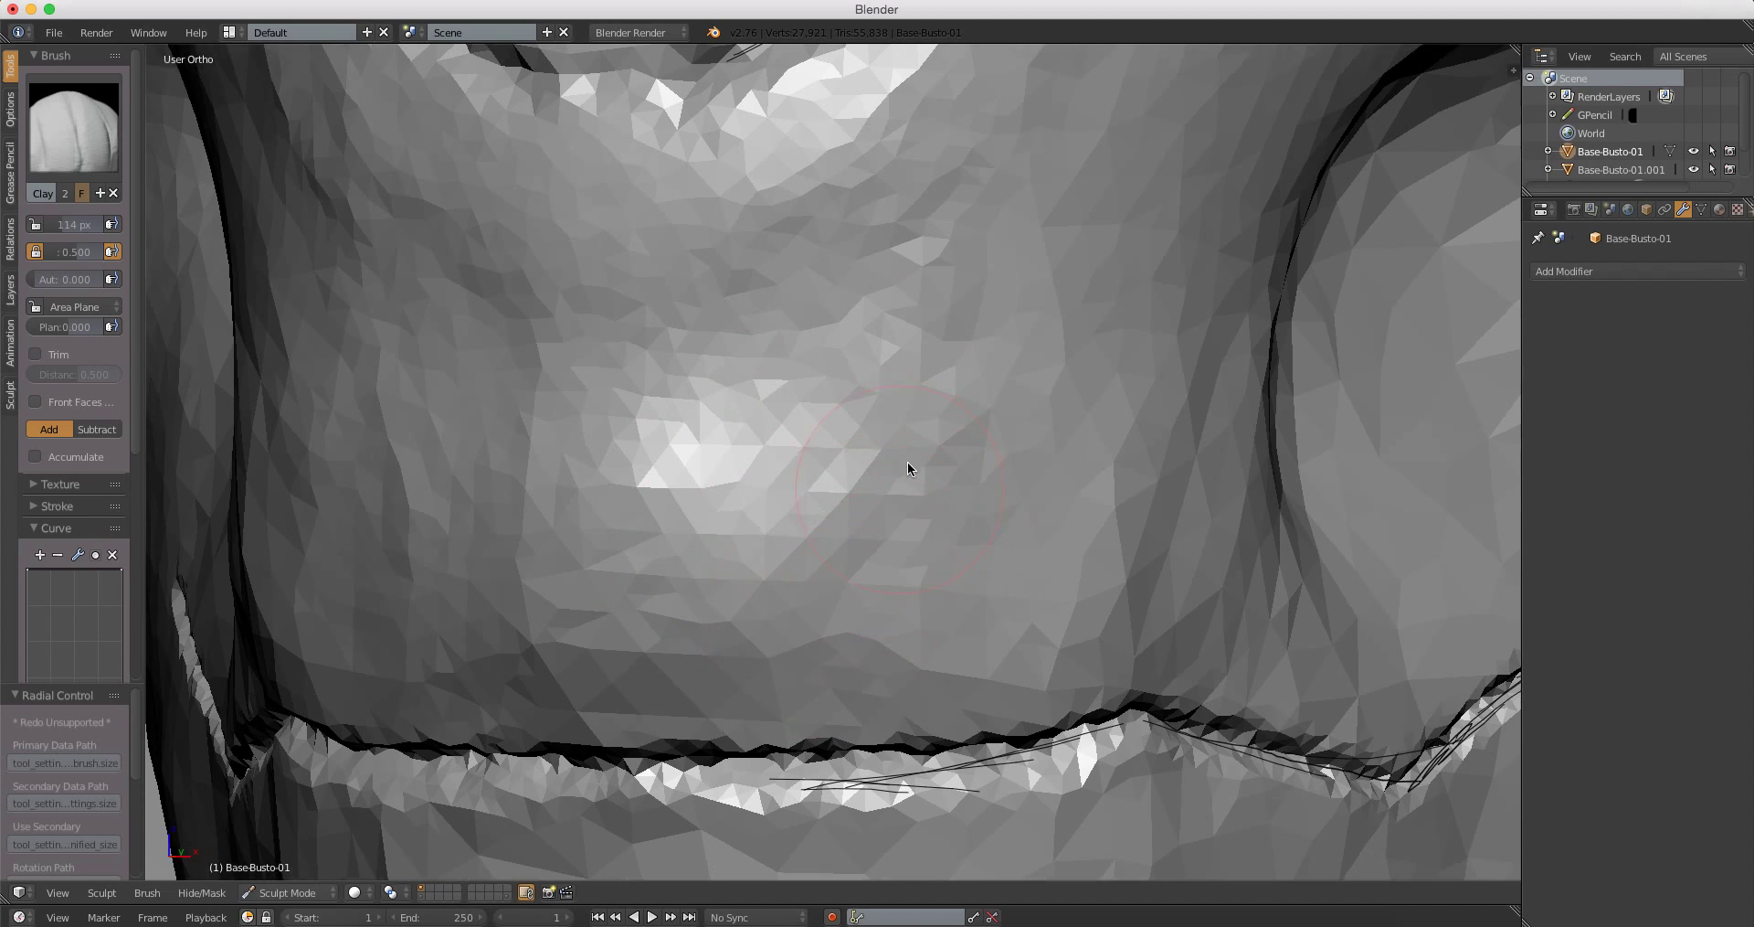
{"action": "scroll", "coordinate": [822, 545], "scroll_direction": "up", "scroll_amount": 2}
{"action": "scroll", "coordinate": [947, 312], "scroll_direction": "up", "scroll_amount": 2}
{"action": "mouse_move", "coordinate": [948, 314]}
{"action": "left_mouse_down"}
{"action": "mouse_move", "coordinate": [932, 558]}
{"action": "mouse_move", "coordinate": [1068, 594]}
{"action": "mouse_move", "coordinate": [911, 397]}
{"action": "mouse_move", "coordinate": [612, 446]}
{"action": "mouse_move", "coordinate": [666, 665]}
{"action": "mouse_move", "coordinate": [917, 465]}
{"action": "mouse_move", "coordinate": [1030, 590]}
{"action": "mouse_move", "coordinate": [808, 657]}
{"action": "left_mouse_up"}
{"action": "scroll", "coordinate": [807, 657], "scroll_direction": "down", "scroll_amount": 2}
{"action": "mouse_move", "coordinate": [775, 518]}
{"action": "middle_mouse_down"}
{"action": "mouse_move", "coordinate": [750, 500]}
{"action": "mouse_move", "coordinate": [904, 548]}
{"action": "middle_mouse_up"}
{"action": "left_click_drag", "start_coordinate": [906, 549], "coordinate": [919, 531]}
{"action": "scroll", "coordinate": [920, 530], "scroll_direction": "up", "scroll_amount": 2}
Step: Add clay above the lip line and further onto the cheek
{"action": "left_click_drag", "start_coordinate": [977, 363], "coordinate": [722, 354]}
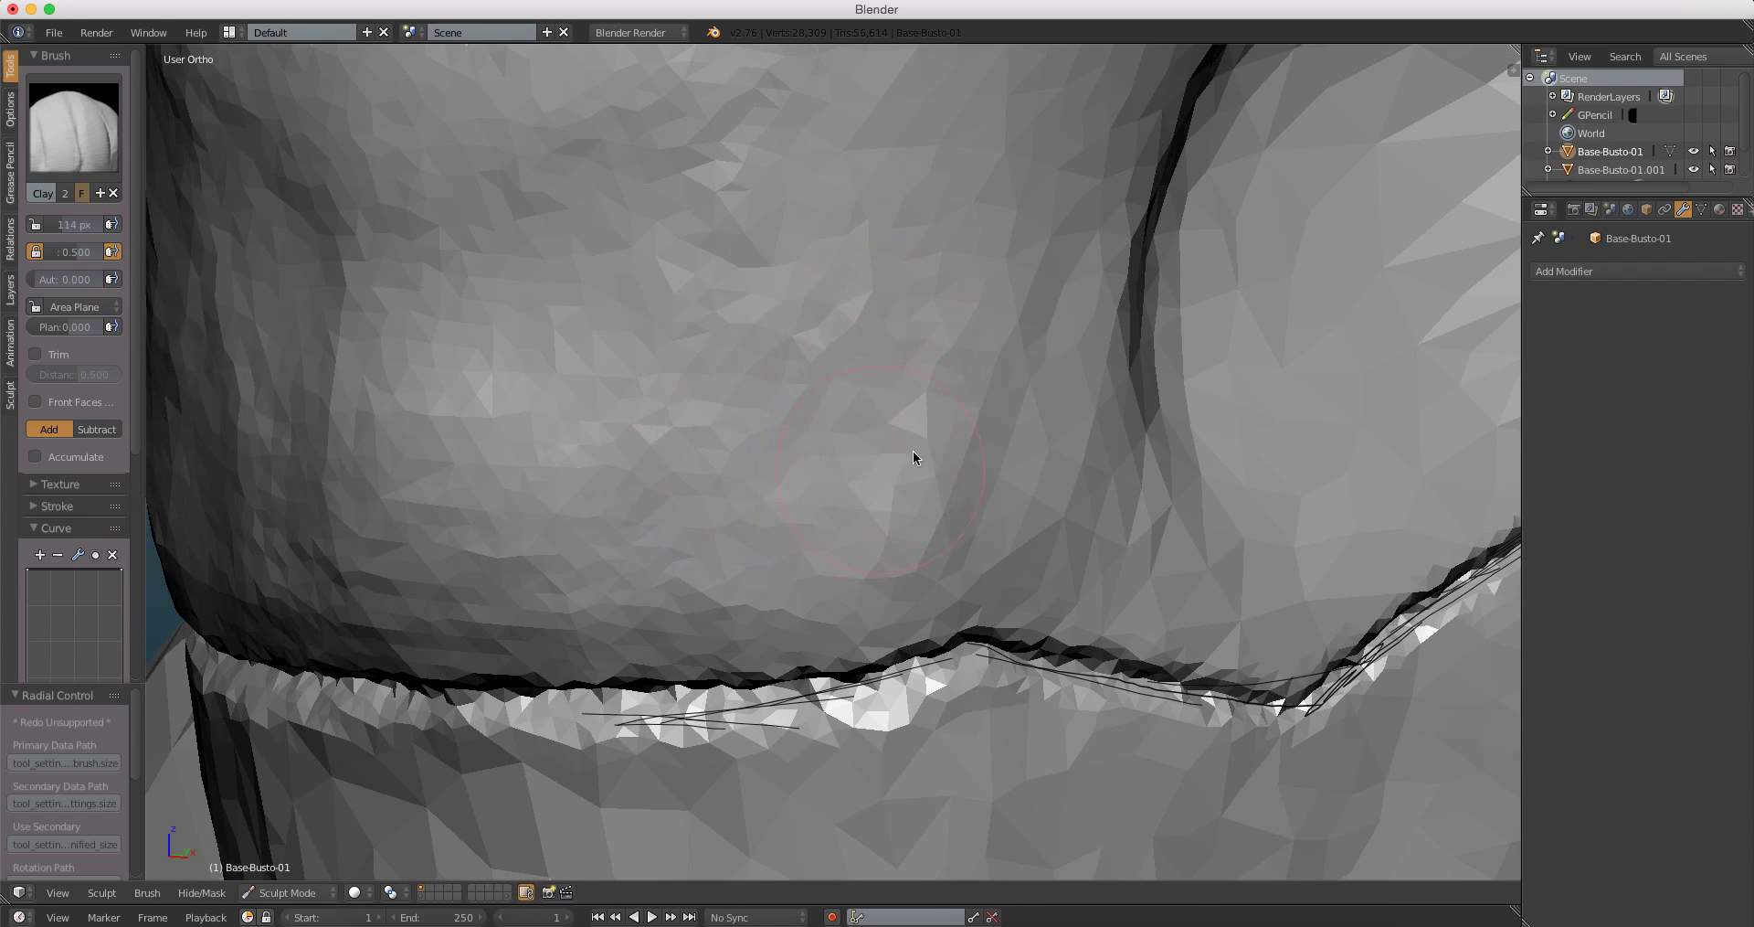
{"action": "middle_click_drag", "start_coordinate": [913, 450], "coordinate": [935, 577]}
{"action": "mouse_move", "coordinate": [852, 234]}
{"action": "left_mouse_down"}
{"action": "mouse_move", "coordinate": [693, 266]}
{"action": "mouse_move", "coordinate": [791, 275]}
{"action": "mouse_move", "coordinate": [807, 353]}
{"action": "mouse_move", "coordinate": [1024, 412]}
{"action": "left_mouse_up"}
{"action": "mouse_move", "coordinate": [810, 342]}
{"action": "left_mouse_down"}
{"action": "mouse_move", "coordinate": [627, 297]}
{"action": "mouse_move", "coordinate": [636, 439]}
{"action": "mouse_move", "coordinate": [841, 531]}
{"action": "left_mouse_up"}
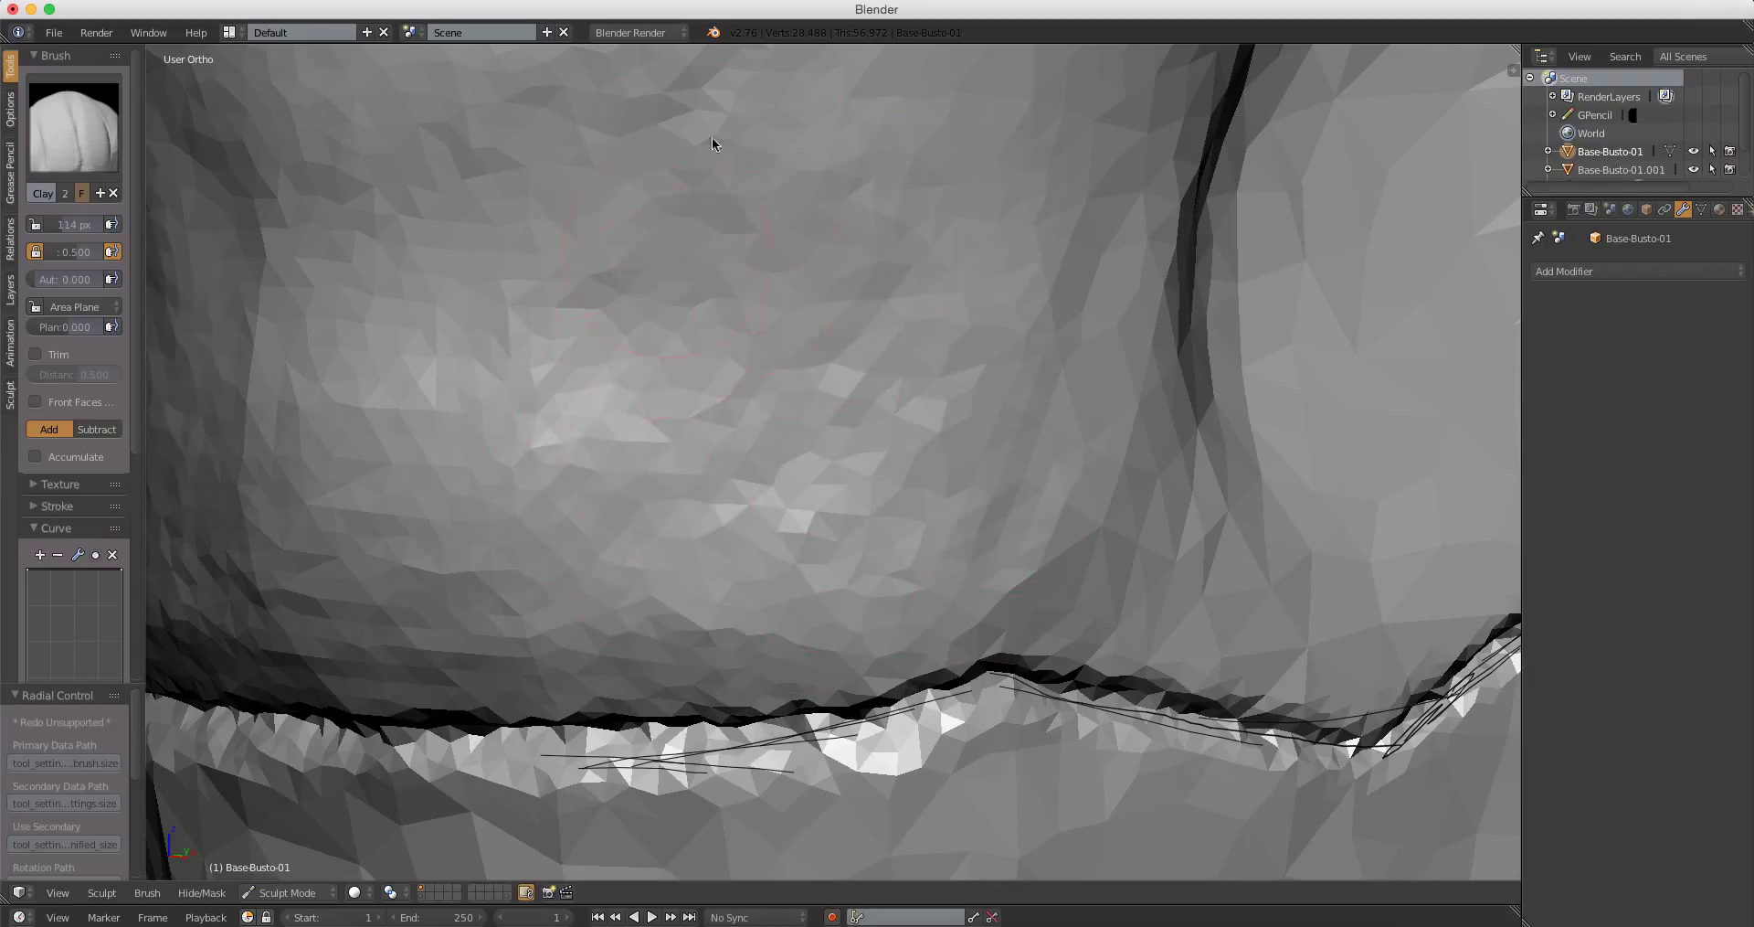
{"action": "scroll", "coordinate": [859, 319], "scroll_direction": "down", "scroll_amount": 5}
{"action": "mouse_move", "coordinate": [860, 319]}
{"action": "middle_mouse_down"}
{"action": "mouse_move", "coordinate": [707, 459]}
{"action": "mouse_move", "coordinate": [906, 411]}
{"action": "mouse_move", "coordinate": [859, 327]}
{"action": "mouse_move", "coordinate": [919, 426]}
{"action": "mouse_move", "coordinate": [939, 354]}
{"action": "mouse_move", "coordinate": [809, 369]}
{"action": "mouse_move", "coordinate": [759, 336]}
{"action": "middle_mouse_up"}
Step: Sculpt clay strokes along the eye crease, orbiting to follow its curve
{"action": "scroll", "coordinate": [920, 424], "scroll_direction": "up", "scroll_amount": 2}
{"action": "scroll", "coordinate": [840, 264], "scroll_direction": "up", "scroll_amount": 2}
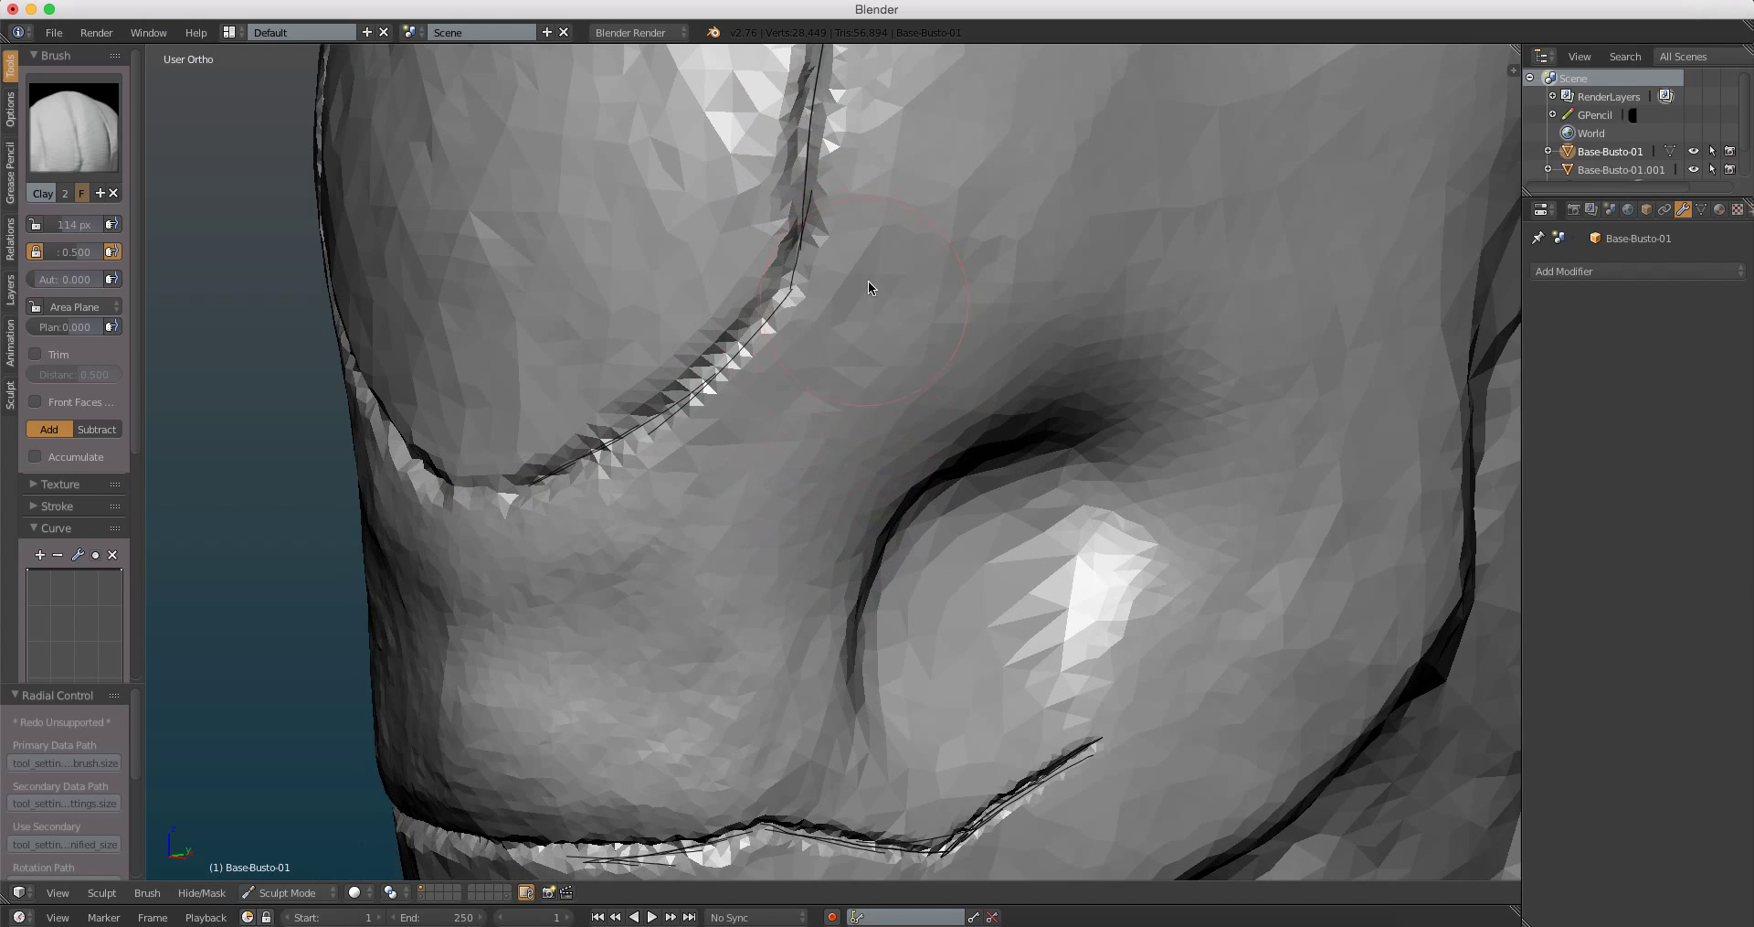
{"action": "scroll", "coordinate": [868, 282], "scroll_direction": "up", "scroll_amount": 2}
{"action": "scroll", "coordinate": [875, 338], "scroll_direction": "up", "scroll_amount": 3}
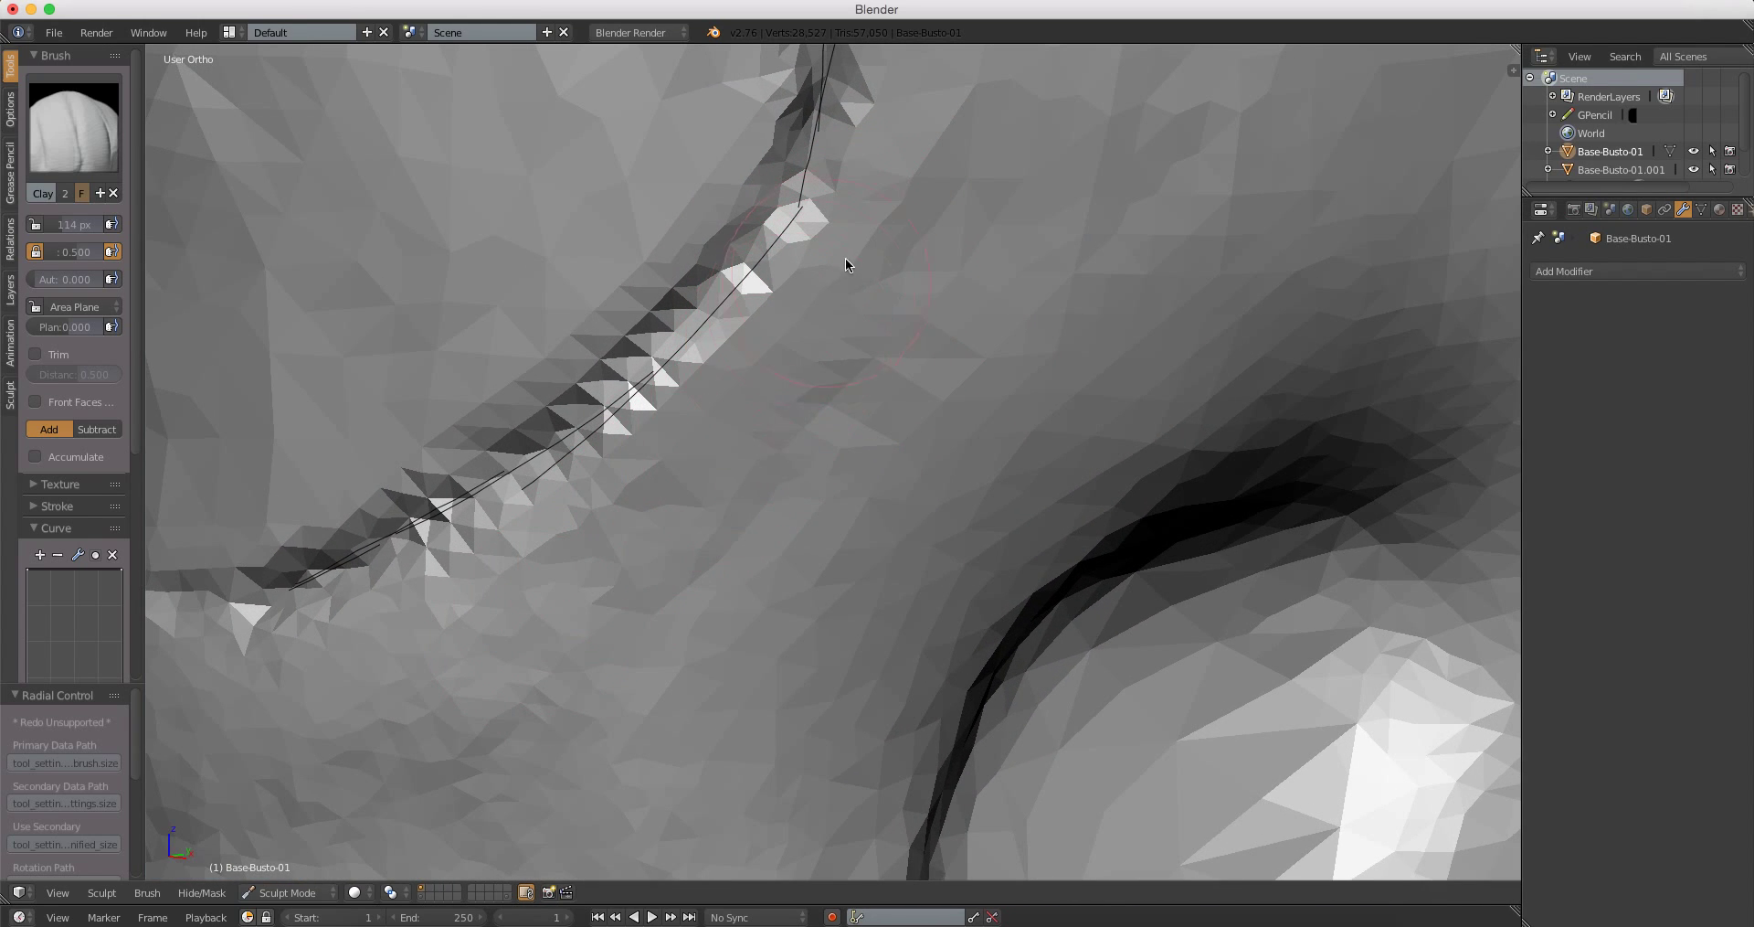
{"action": "middle_click_drag", "start_coordinate": [858, 336], "coordinate": [596, 524]}
{"action": "left_click_drag", "start_coordinate": [787, 315], "coordinate": [462, 658]}
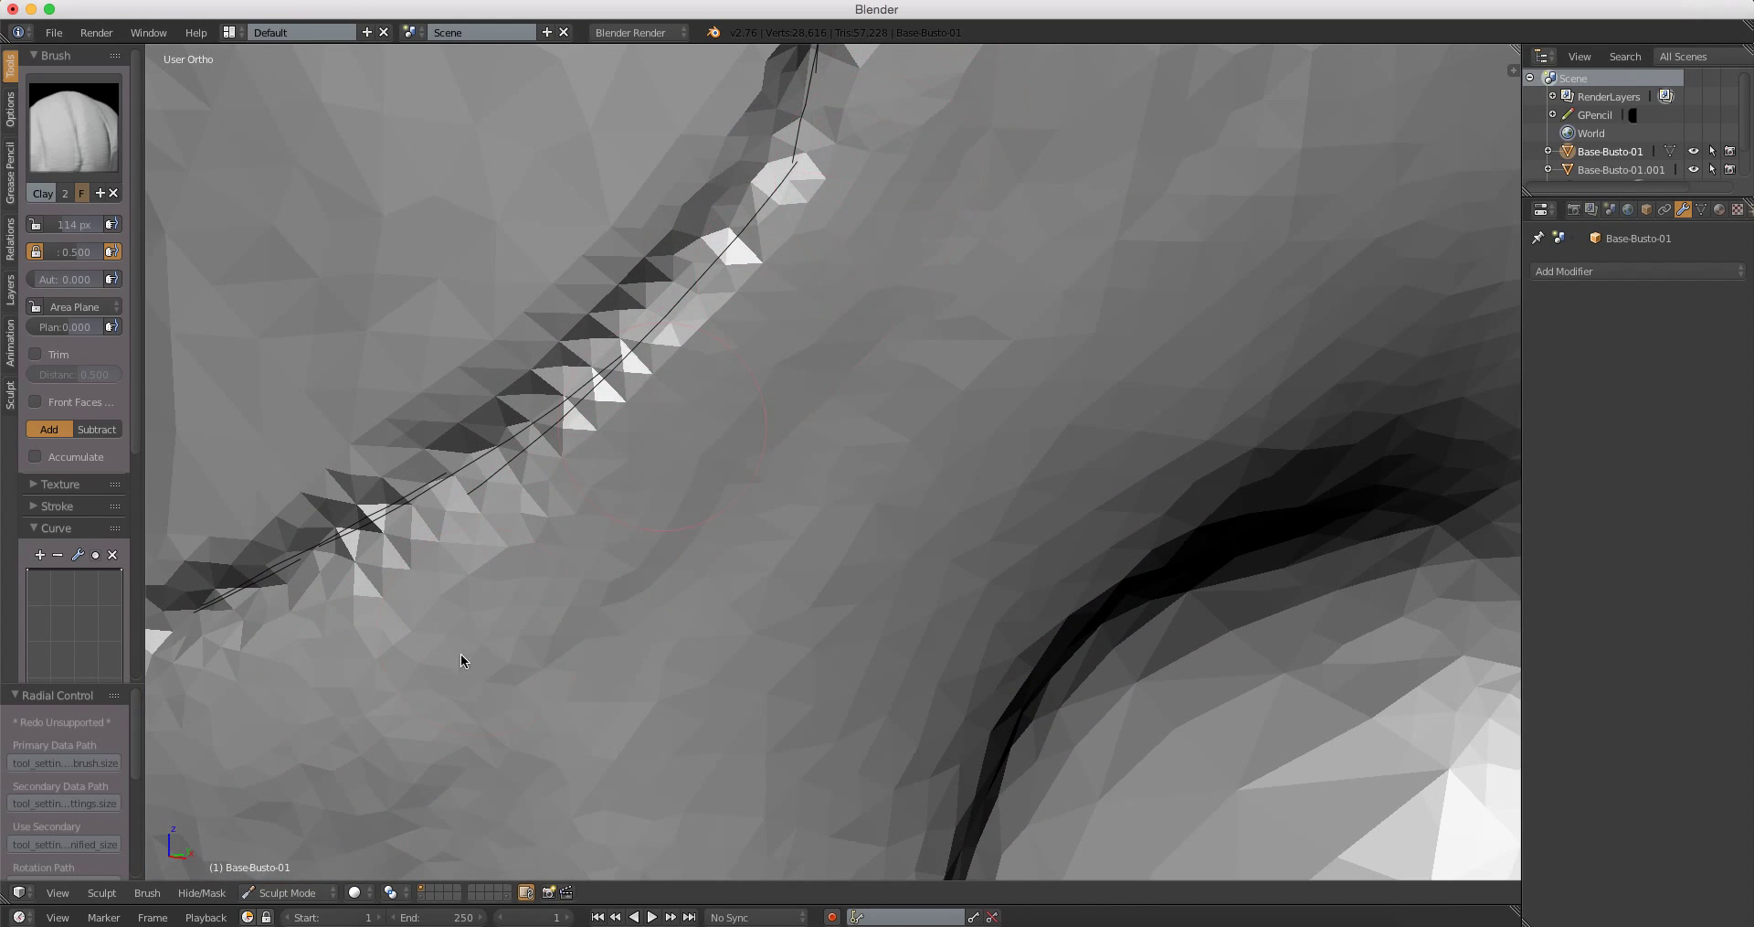
{"action": "mouse_move", "coordinate": [368, 762]}
{"action": "middle_mouse_down"}
{"action": "mouse_move", "coordinate": [717, 497]}
{"action": "mouse_move", "coordinate": [864, 219]}
{"action": "middle_mouse_up"}
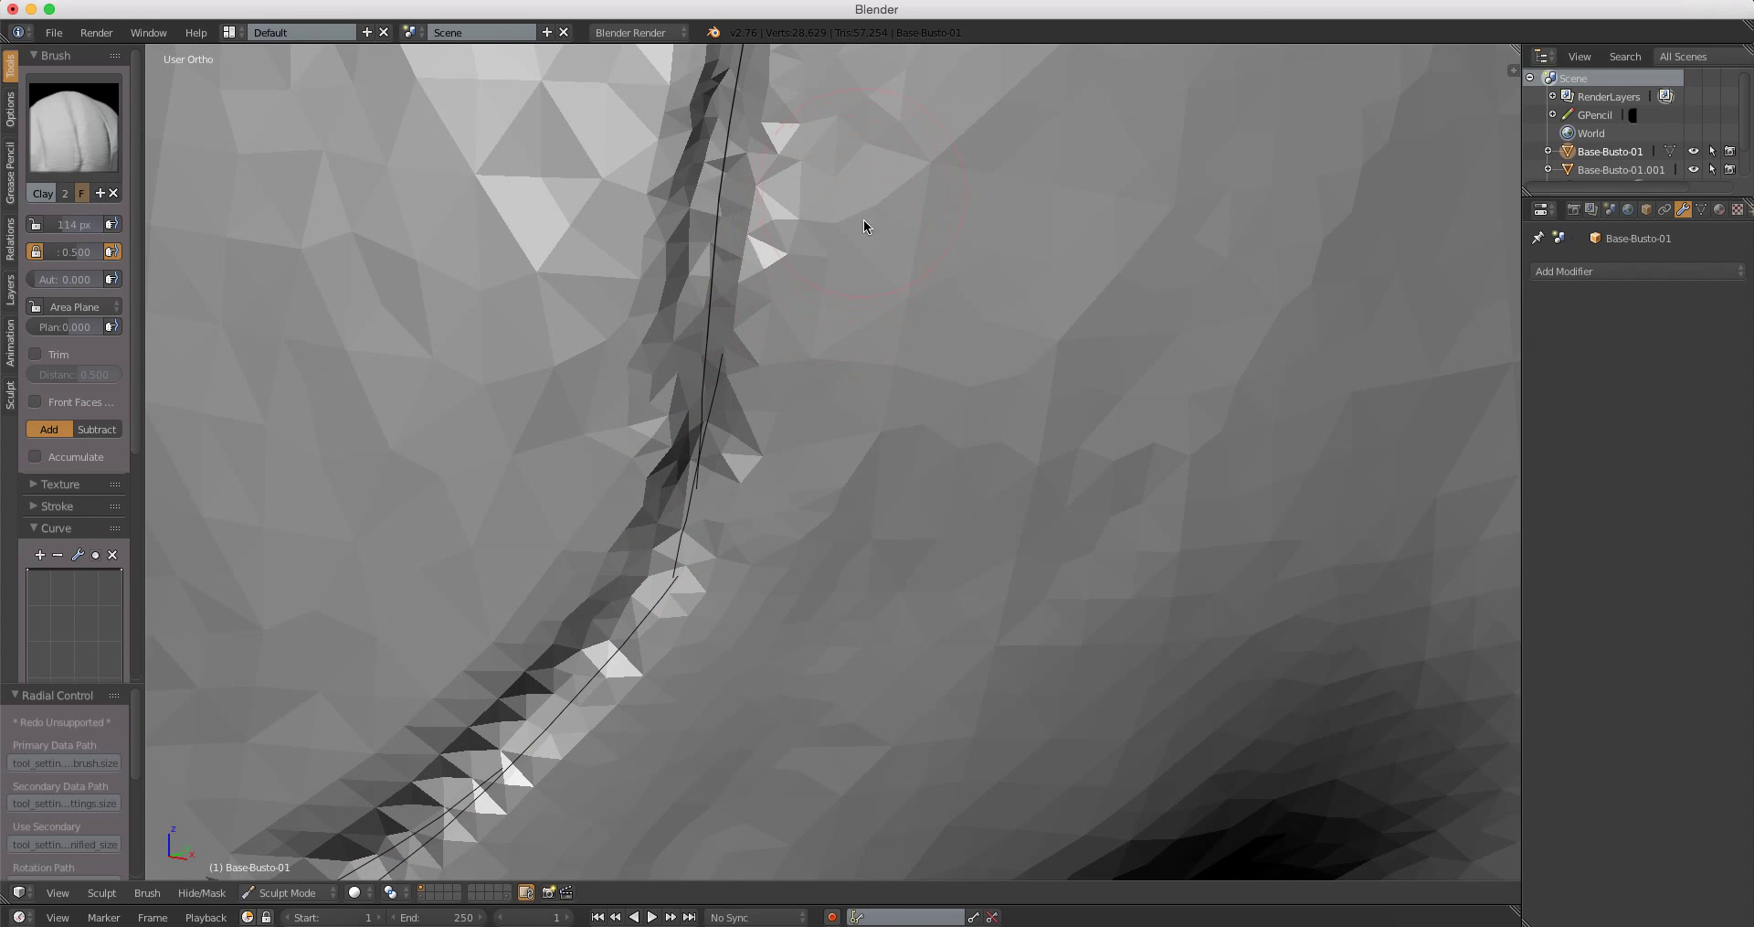
{"action": "left_click_drag", "start_coordinate": [863, 220], "coordinate": [852, 476]}
{"action": "left_click_drag", "start_coordinate": [858, 234], "coordinate": [803, 412]}
{"action": "mouse_move", "coordinate": [802, 413]}
{"action": "middle_mouse_down"}
{"action": "mouse_move", "coordinate": [802, 164]}
{"action": "mouse_move", "coordinate": [782, 351]}
{"action": "middle_mouse_up"}
{"action": "left_click_drag", "start_coordinate": [781, 352], "coordinate": [986, 120]}
Step: Review the whole head in front orthographic view and zoom back in
{"action": "middle_click_drag", "start_coordinate": [986, 120], "coordinate": [868, 328]}
{"action": "scroll", "coordinate": [855, 466], "scroll_direction": "down", "scroll_amount": 5}
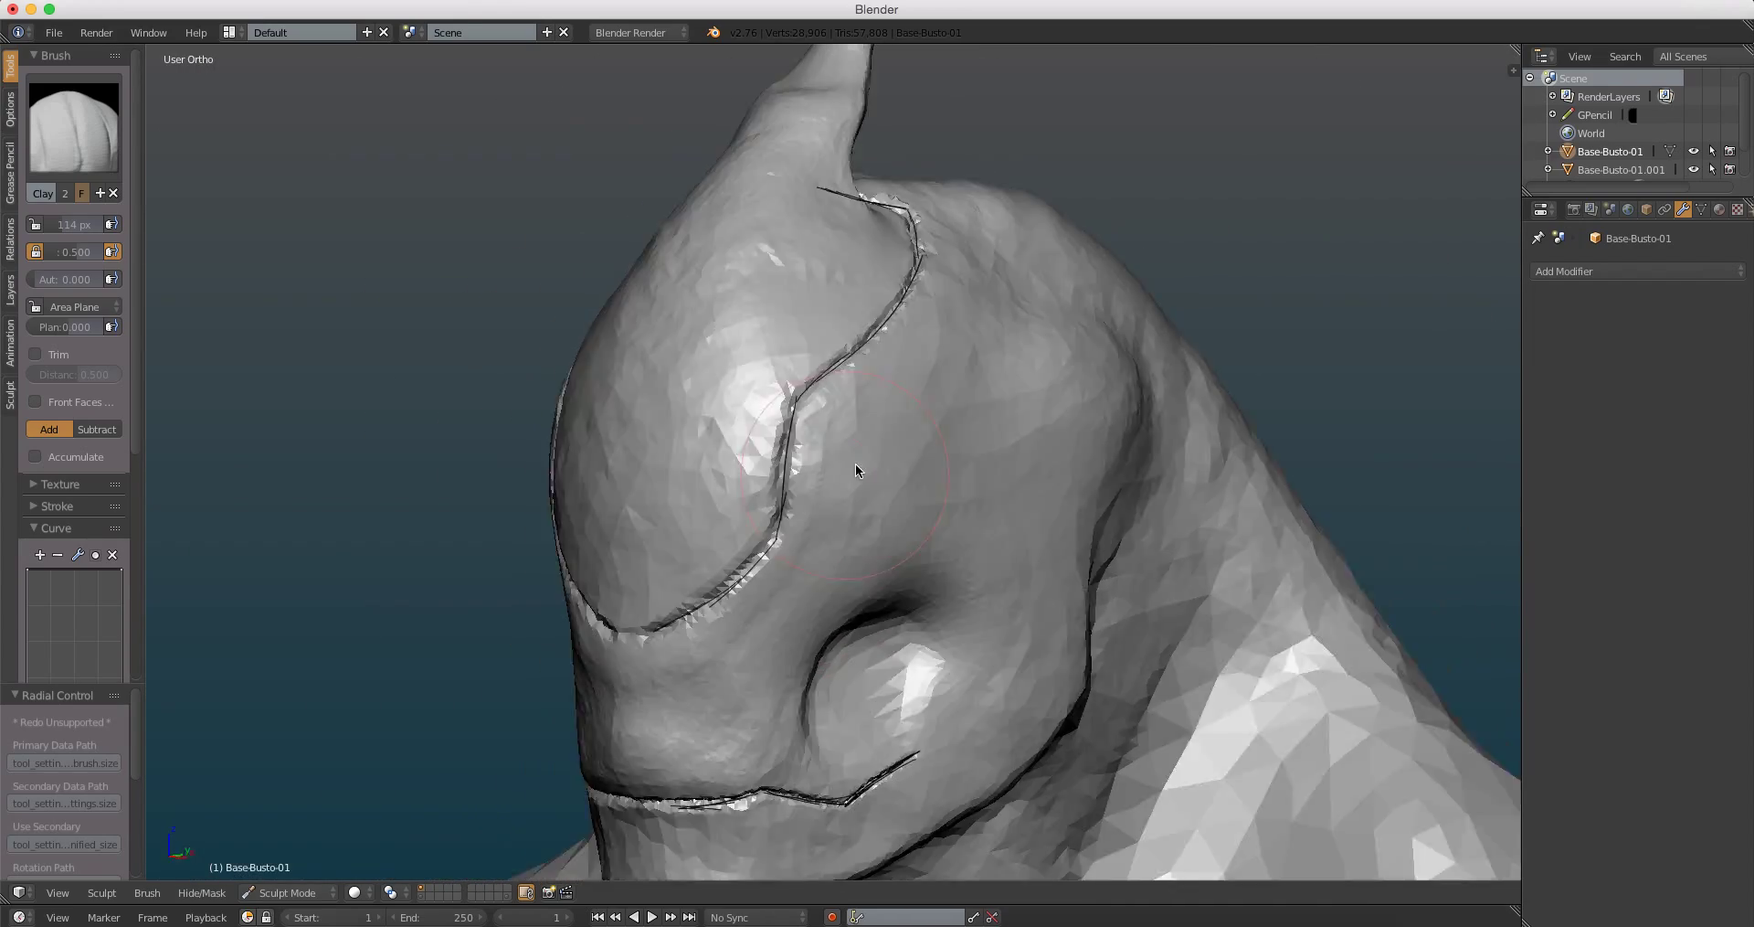
{"action": "scroll", "coordinate": [874, 517], "scroll_direction": "down", "scroll_amount": 3}
{"action": "key", "text": "KP_1"}
{"action": "scroll", "coordinate": [887, 405], "scroll_direction": "up", "scroll_amount": 2}
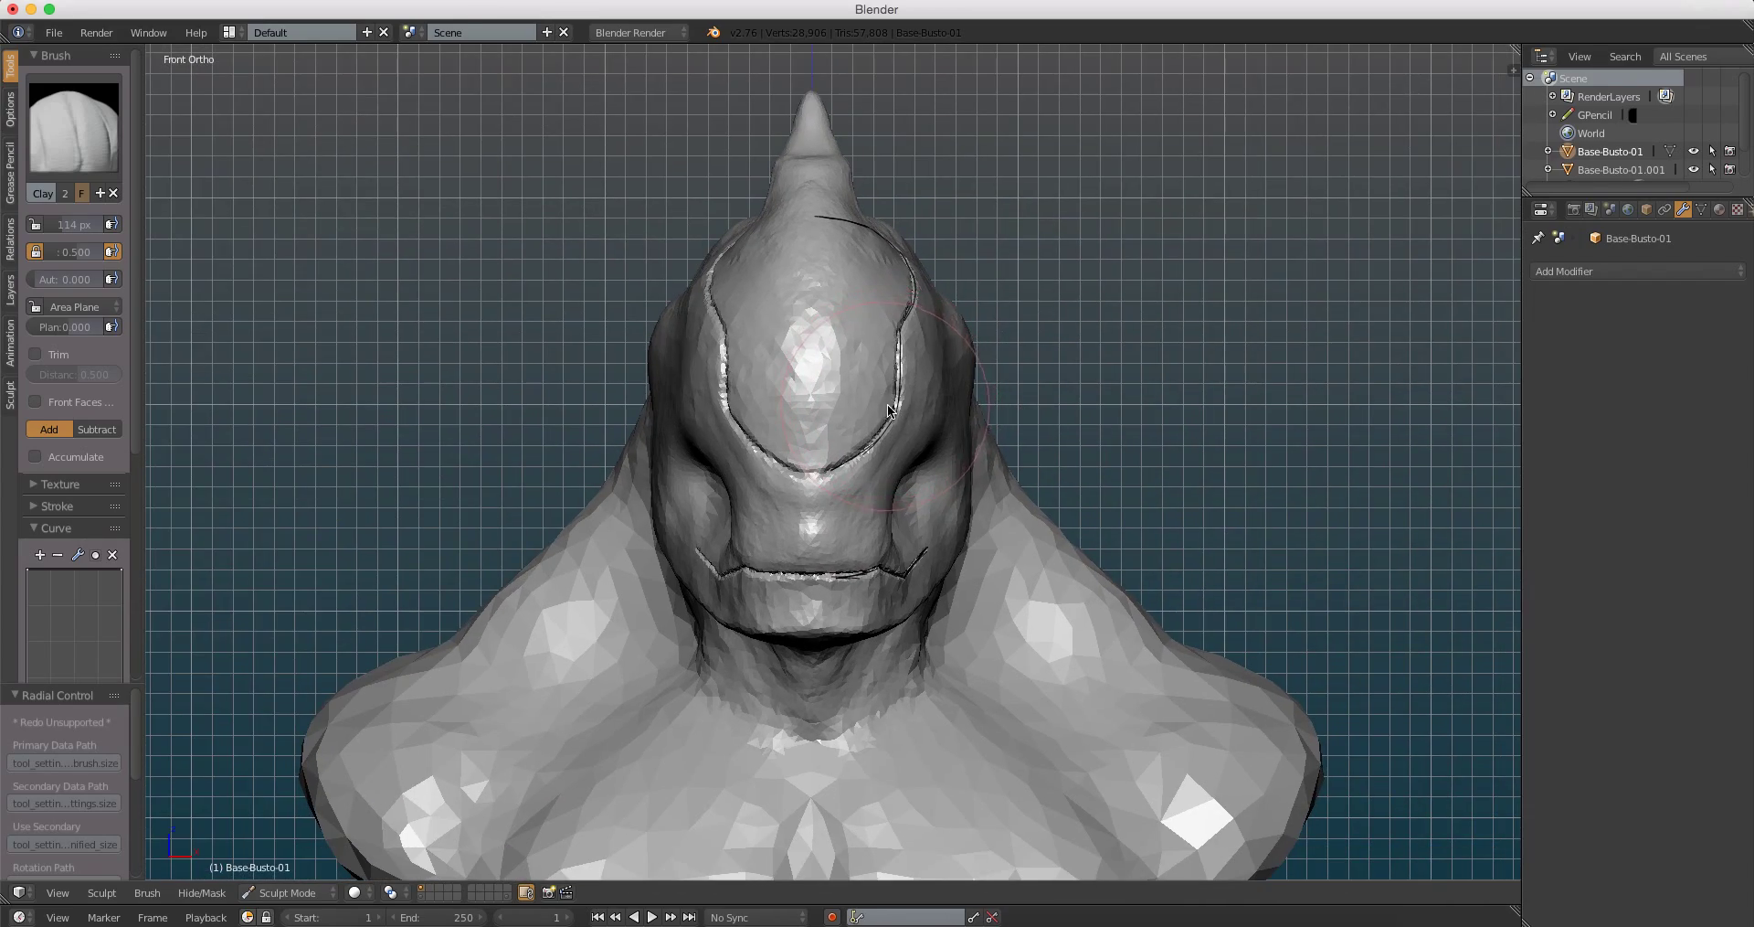
{"action": "middle_click_drag", "start_coordinate": [894, 432], "coordinate": [900, 382]}
{"action": "scroll", "coordinate": [916, 356], "scroll_direction": "up", "scroll_amount": 2}
{"action": "scroll", "coordinate": [963, 314], "scroll_direction": "up", "scroll_amount": 2}
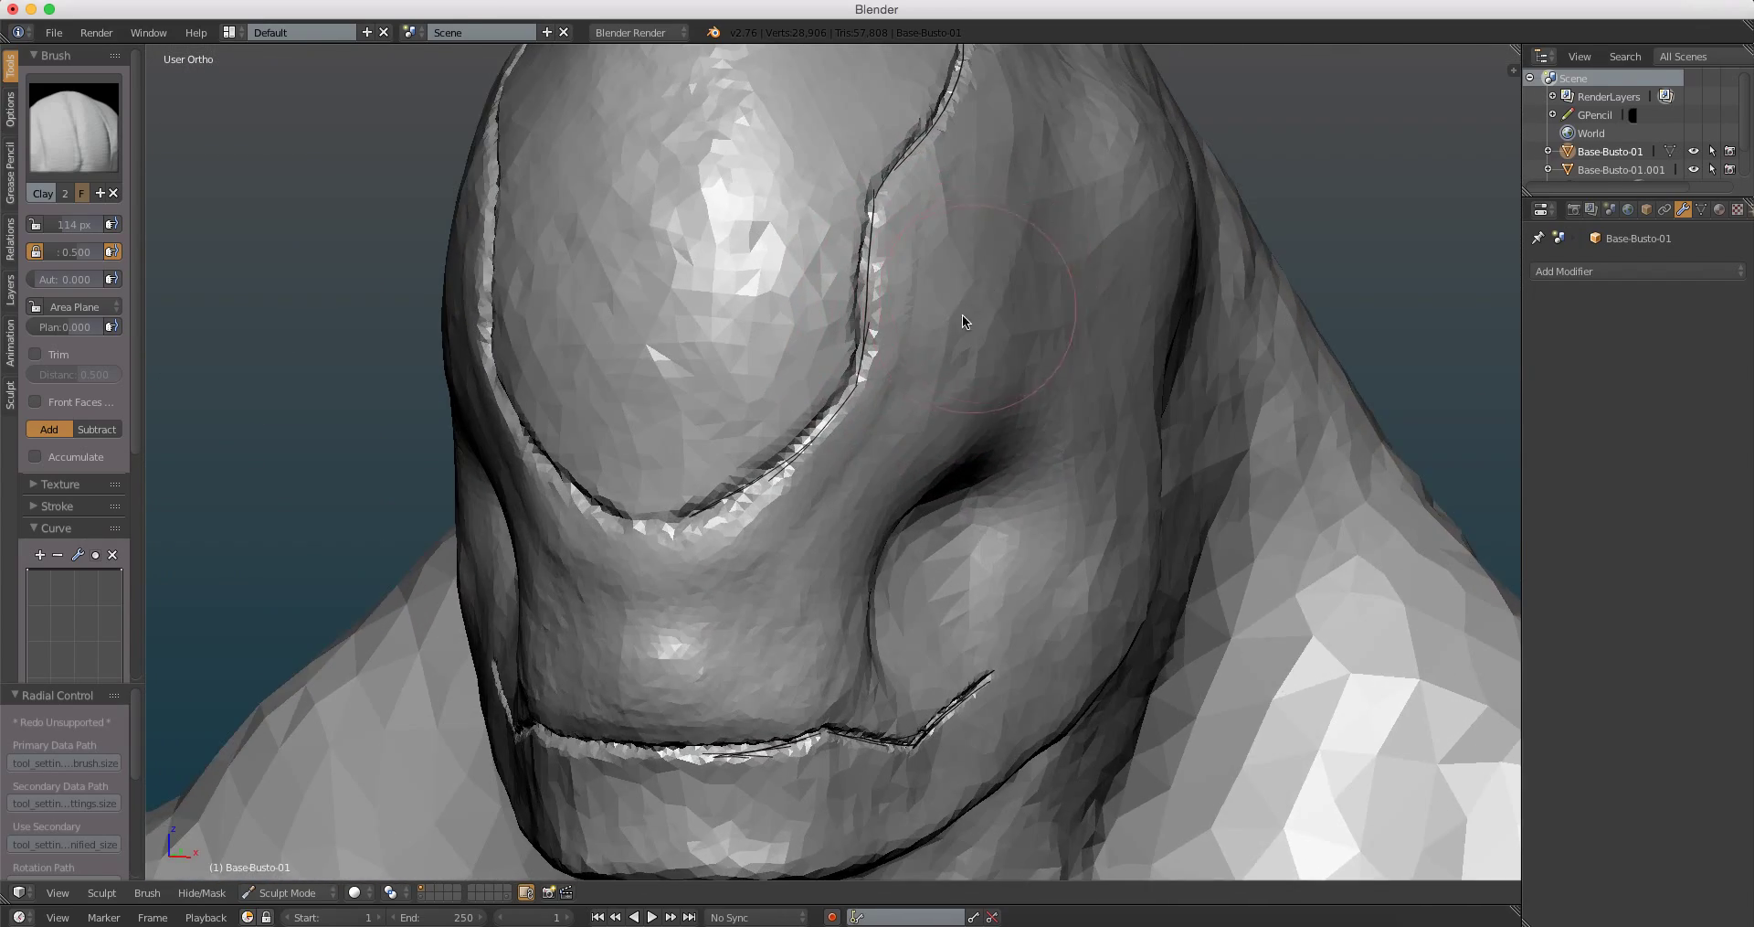
{"action": "scroll", "coordinate": [930, 298], "scroll_direction": "up", "scroll_amount": 2}
Step: Switch to the Mask brush and paint mask over the eye sockets
{"action": "key", "text": "m"}
{"action": "left_click_drag", "start_coordinate": [896, 357], "coordinate": [884, 370]}
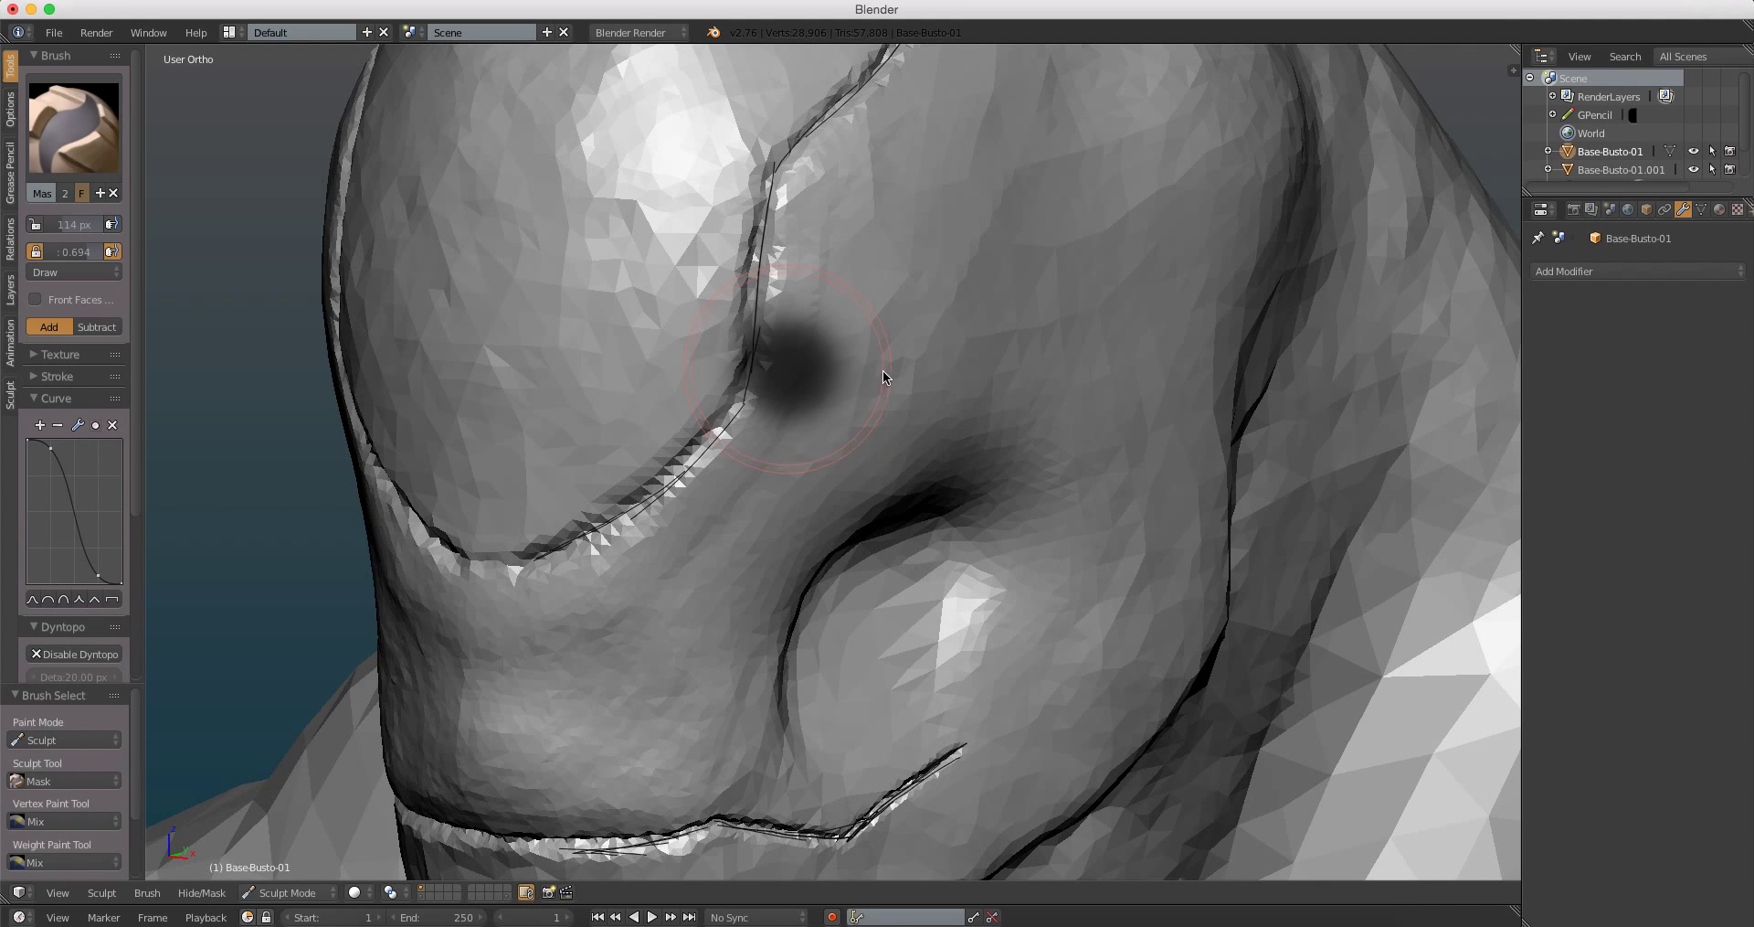
{"action": "key", "text": "ctrl+z"}
{"action": "scroll", "coordinate": [841, 328], "scroll_direction": "up", "scroll_amount": 2}
{"action": "scroll", "coordinate": [842, 332], "scroll_direction": "up", "scroll_amount": 1}
{"action": "left_click", "coordinate": [801, 392]}
{"action": "scroll", "coordinate": [825, 294], "scroll_direction": "up", "scroll_amount": 1}
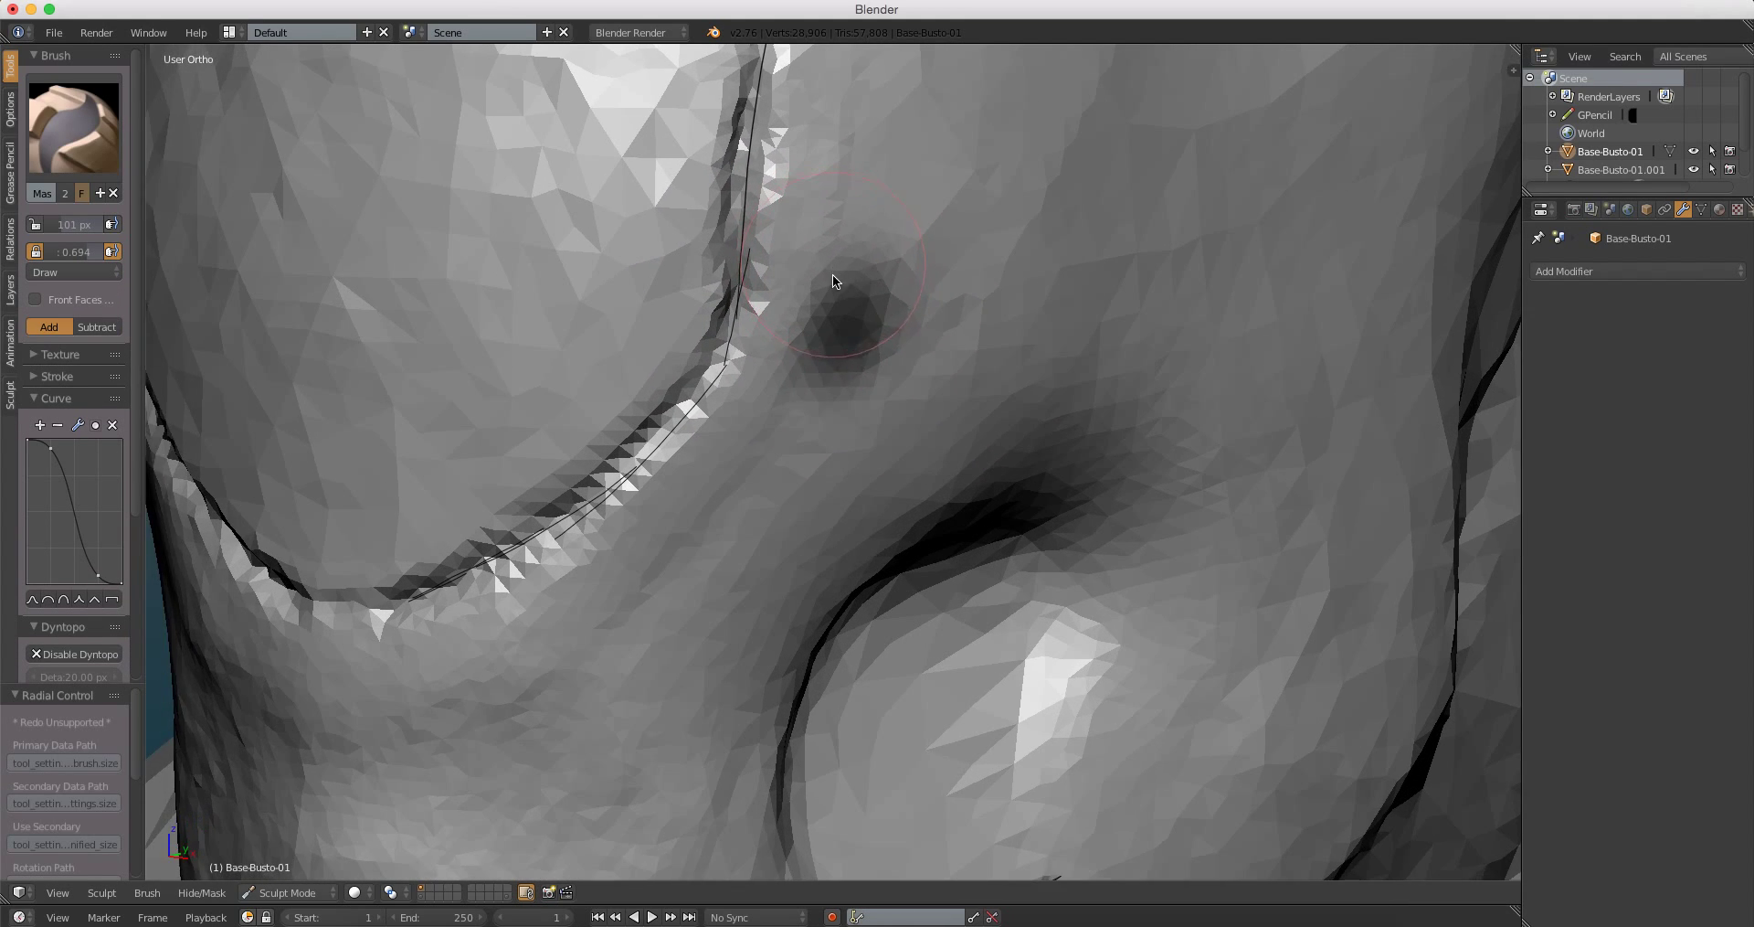
{"action": "scroll", "coordinate": [832, 275], "scroll_direction": "up", "scroll_amount": 1}
{"action": "mouse_move", "coordinate": [851, 233]}
{"action": "left_mouse_down"}
{"action": "mouse_move", "coordinate": [775, 450]}
{"action": "mouse_move", "coordinate": [791, 370]}
{"action": "mouse_move", "coordinate": [842, 286]}
{"action": "mouse_move", "coordinate": [922, 306]}
{"action": "mouse_move", "coordinate": [897, 192]}
{"action": "mouse_move", "coordinate": [928, 293]}
{"action": "mouse_move", "coordinate": [870, 350]}
{"action": "mouse_move", "coordinate": [869, 260]}
{"action": "mouse_move", "coordinate": [699, 338]}
{"action": "mouse_move", "coordinate": [897, 212]}
{"action": "mouse_move", "coordinate": [846, 275]}
{"action": "mouse_move", "coordinate": [667, 334]}
{"action": "mouse_move", "coordinate": [674, 234]}
{"action": "mouse_move", "coordinate": [713, 202]}
{"action": "mouse_move", "coordinate": [752, 439]}
{"action": "mouse_move", "coordinate": [866, 326]}
{"action": "mouse_move", "coordinate": [699, 512]}
{"action": "left_mouse_up"}
Step: Invert the mask so only the two eye sockets remain unmasked
{"action": "scroll", "coordinate": [850, 367], "scroll_direction": "up", "scroll_amount": 1}
{"action": "scroll", "coordinate": [829, 381], "scroll_direction": "up", "scroll_amount": 1}
{"action": "scroll", "coordinate": [846, 274], "scroll_direction": "up", "scroll_amount": 2}
{"action": "scroll", "coordinate": [830, 263], "scroll_direction": "up", "scroll_amount": 1}
{"action": "scroll", "coordinate": [697, 512], "scroll_direction": "down", "scroll_amount": 4}
{"action": "scroll", "coordinate": [697, 506], "scroll_direction": "down", "scroll_amount": 5}
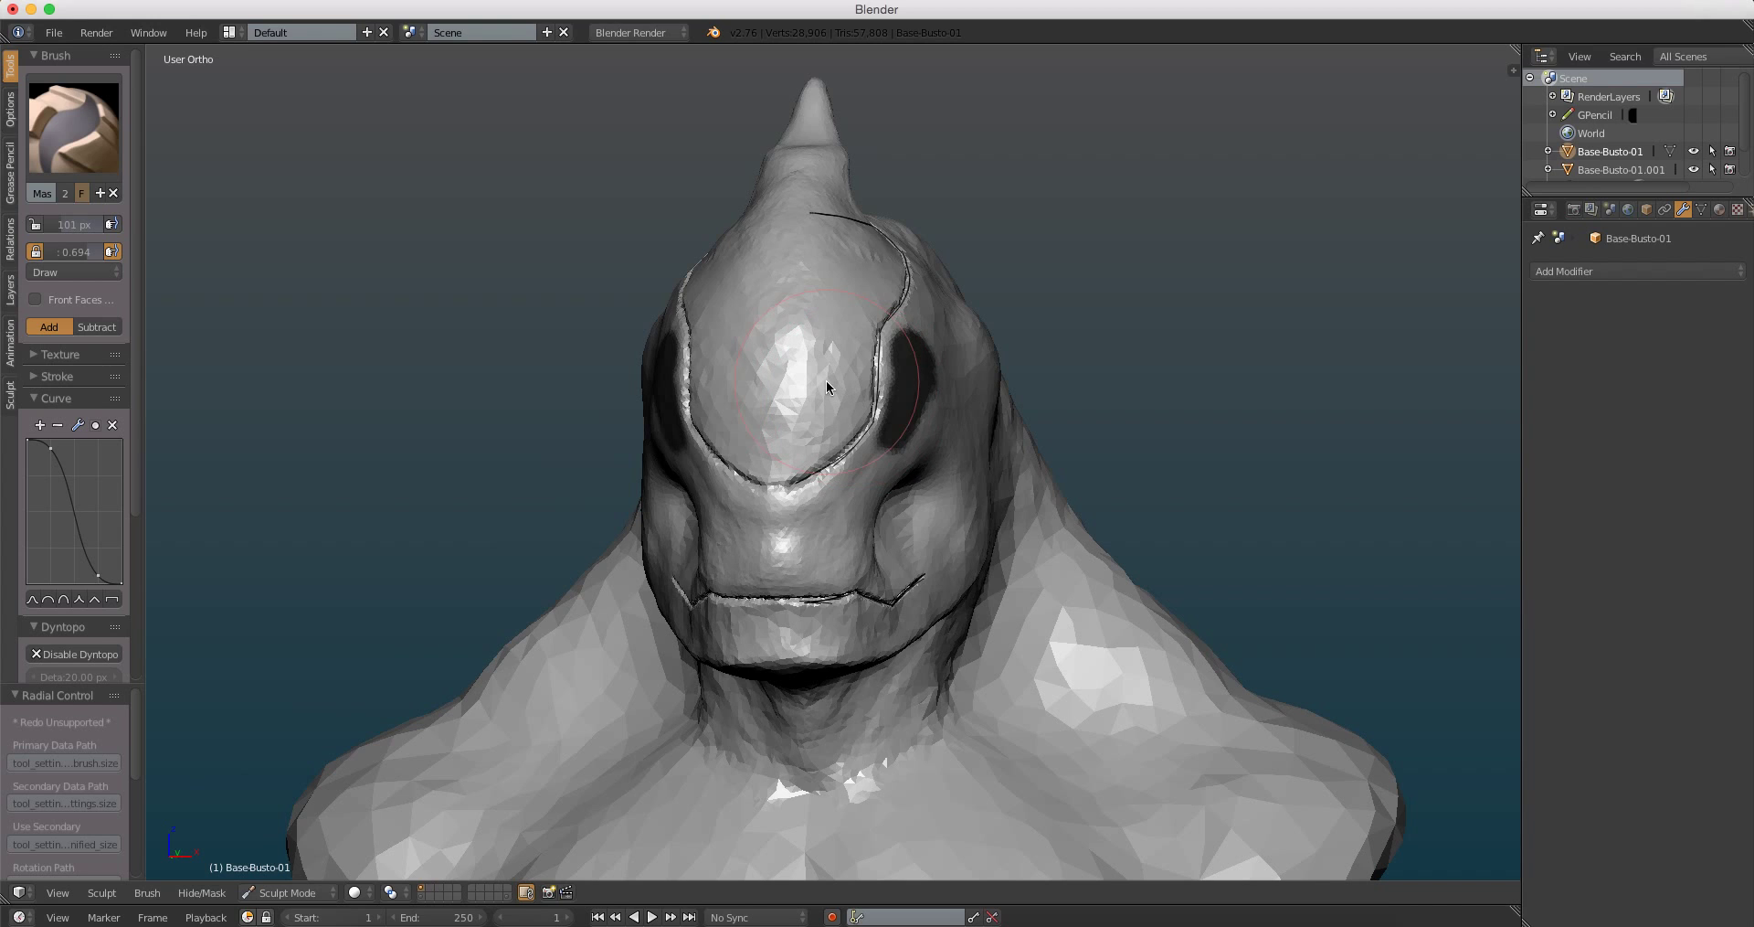
{"action": "key", "text": "ctrl+i"}
{"action": "scroll", "coordinate": [926, 479], "scroll_direction": "up", "scroll_amount": 5}
Step: Pull both eye-socket areas outward into side protrusions with a 421 px Grab brush
{"action": "key", "text": "g"}
{"action": "key", "text": "f"}
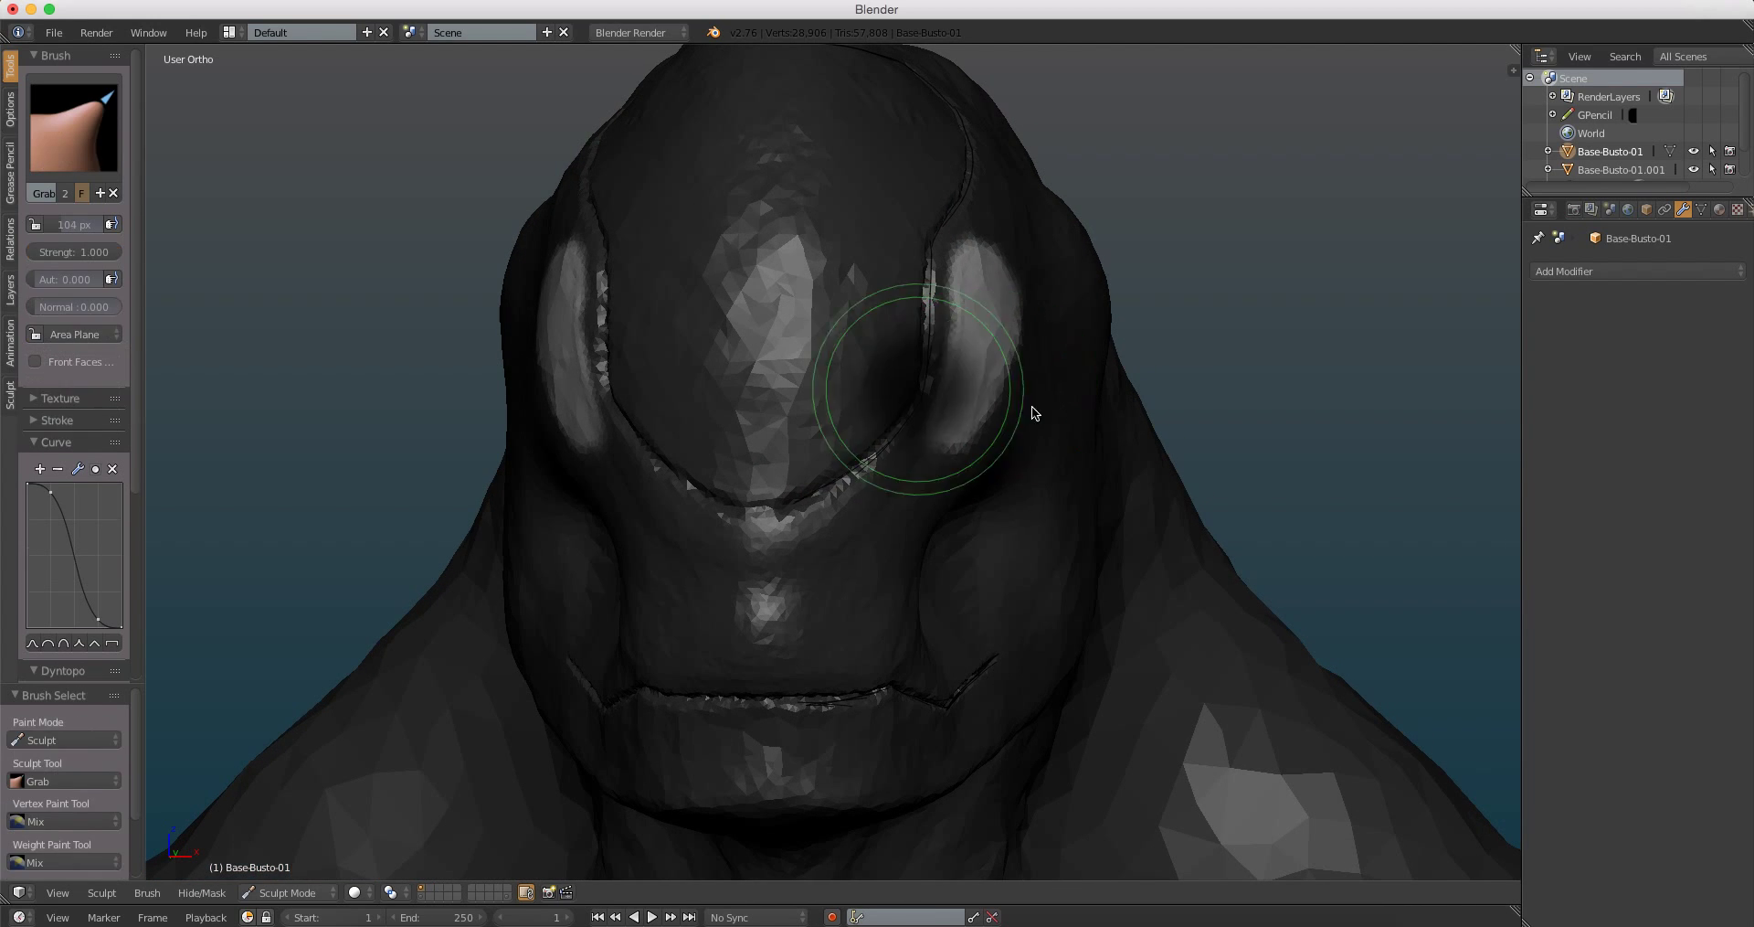
{"action": "left_click", "coordinate": [1213, 483]}
{"action": "mouse_move", "coordinate": [977, 337]}
{"action": "left_mouse_down"}
{"action": "mouse_move", "coordinate": [1019, 339]}
{"action": "mouse_move", "coordinate": [1000, 333]}
{"action": "mouse_move", "coordinate": [1006, 306]}
{"action": "mouse_move", "coordinate": [999, 322]}
{"action": "mouse_move", "coordinate": [969, 303]}
{"action": "mouse_move", "coordinate": [1036, 432]}
{"action": "mouse_move", "coordinate": [1173, 479]}
{"action": "mouse_move", "coordinate": [1307, 571]}
{"action": "left_mouse_up"}
{"action": "mouse_move", "coordinate": [1308, 572]}
{"action": "middle_mouse_down"}
{"action": "mouse_move", "coordinate": [1073, 406]}
{"action": "mouse_move", "coordinate": [1022, 399]}
{"action": "mouse_move", "coordinate": [1005, 370]}
{"action": "middle_mouse_up"}
Step: Inflate the two horn protrusions and switch to the Snake Hook brush
{"action": "key", "text": "i"}
{"action": "left_click_drag", "start_coordinate": [1013, 391], "coordinate": [955, 453]}
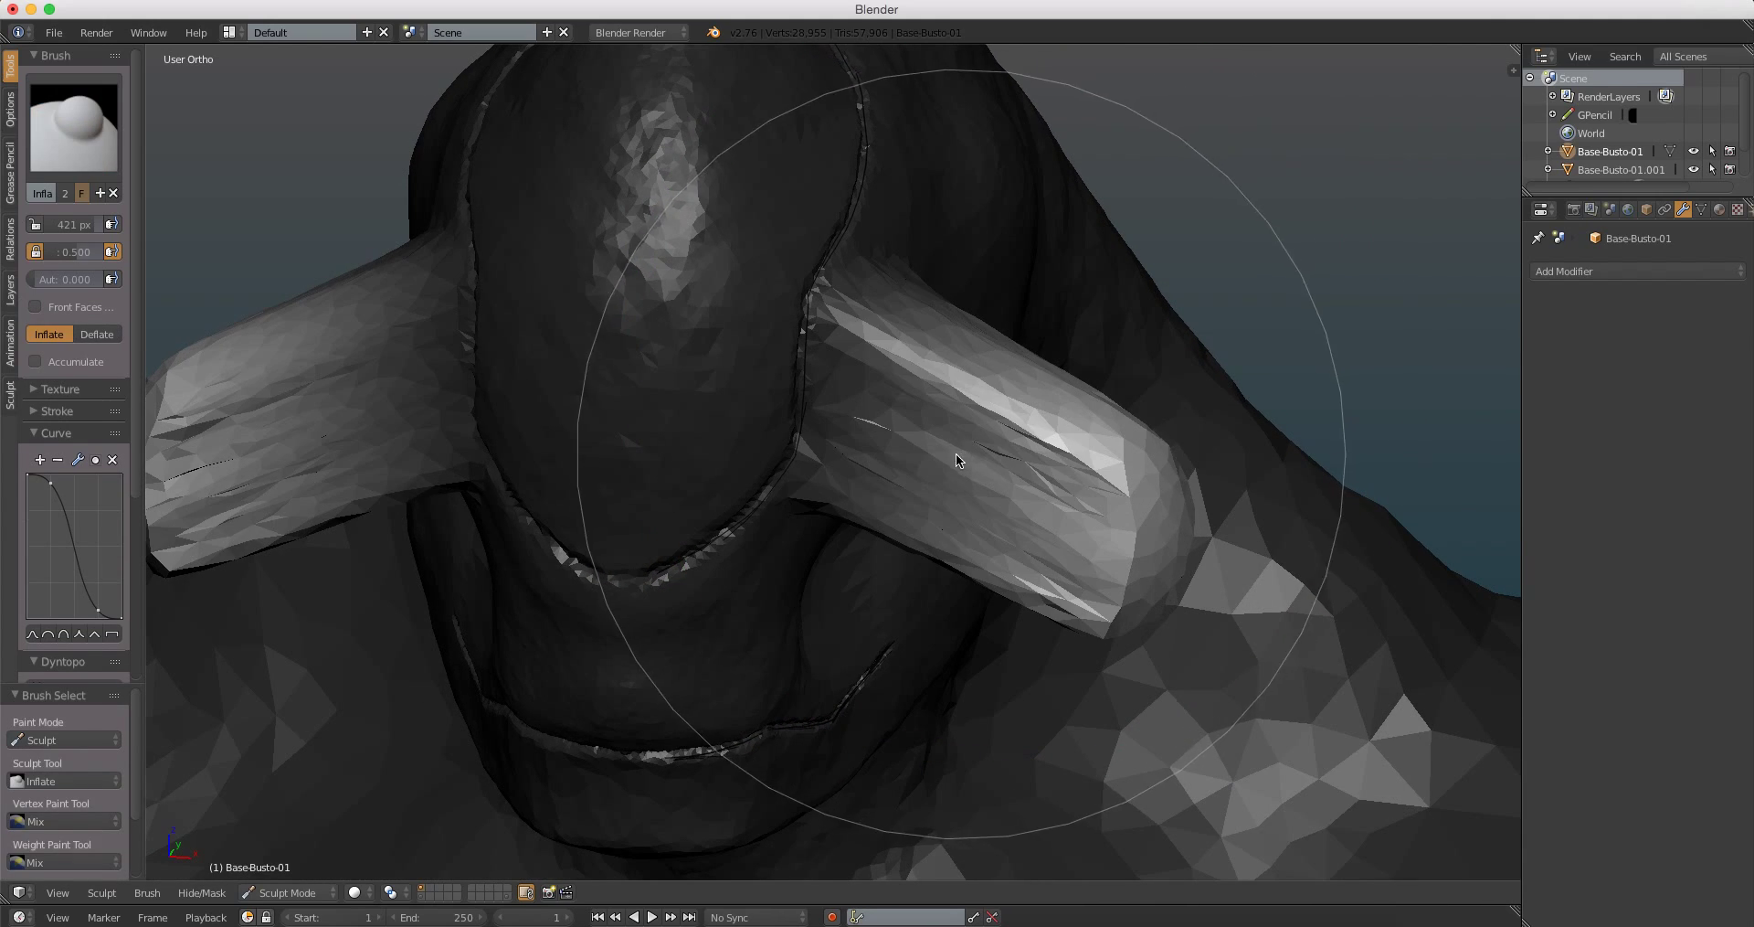
{"action": "mouse_move", "coordinate": [854, 395]}
{"action": "middle_mouse_down"}
{"action": "mouse_move", "coordinate": [881, 427]}
{"action": "mouse_move", "coordinate": [894, 371]}
{"action": "mouse_move", "coordinate": [791, 457]}
{"action": "mouse_move", "coordinate": [639, 502]}
{"action": "mouse_move", "coordinate": [835, 498]}
{"action": "middle_mouse_up"}
{"action": "left_click", "coordinate": [73, 126]}
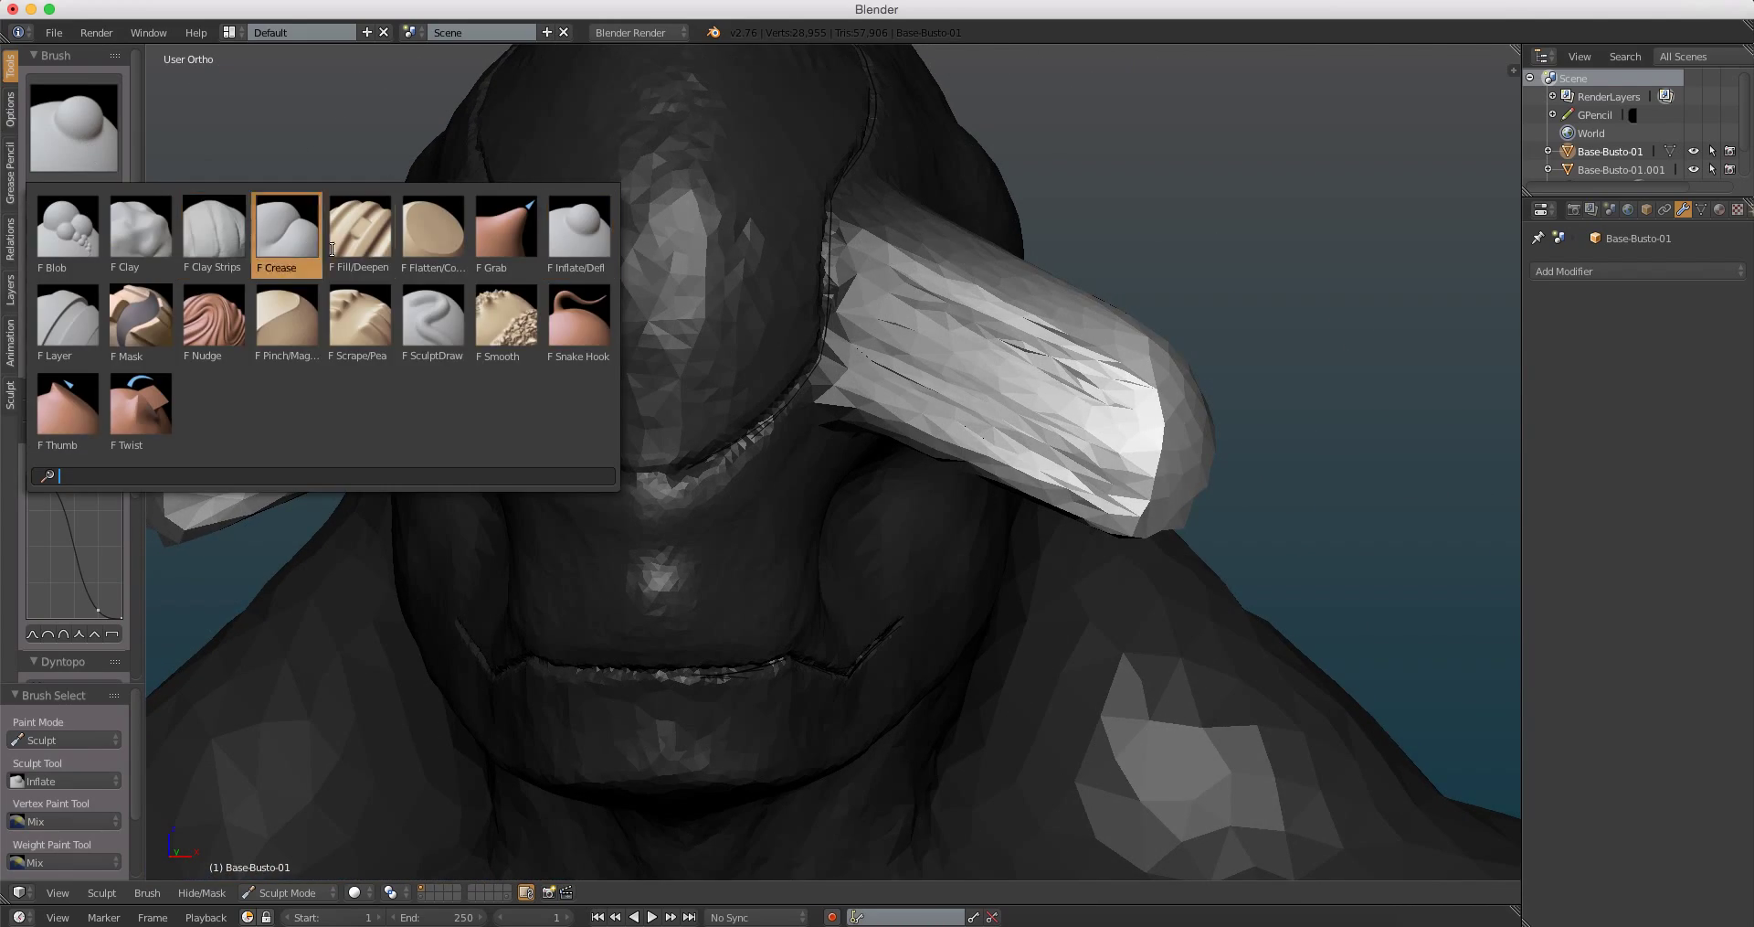
{"action": "left_click", "coordinate": [531, 346]}
{"action": "mouse_move", "coordinate": [1149, 434]}
{"action": "middle_mouse_down"}
{"action": "mouse_move", "coordinate": [1112, 437]}
{"action": "mouse_move", "coordinate": [1097, 358]}
{"action": "mouse_move", "coordinate": [1140, 388]}
{"action": "mouse_move", "coordinate": [1169, 380]}
{"action": "middle_mouse_up"}
Step: Set the Mask brush radius to 177 px and orbit around the neck and shoulders
{"action": "key", "text": "m"}
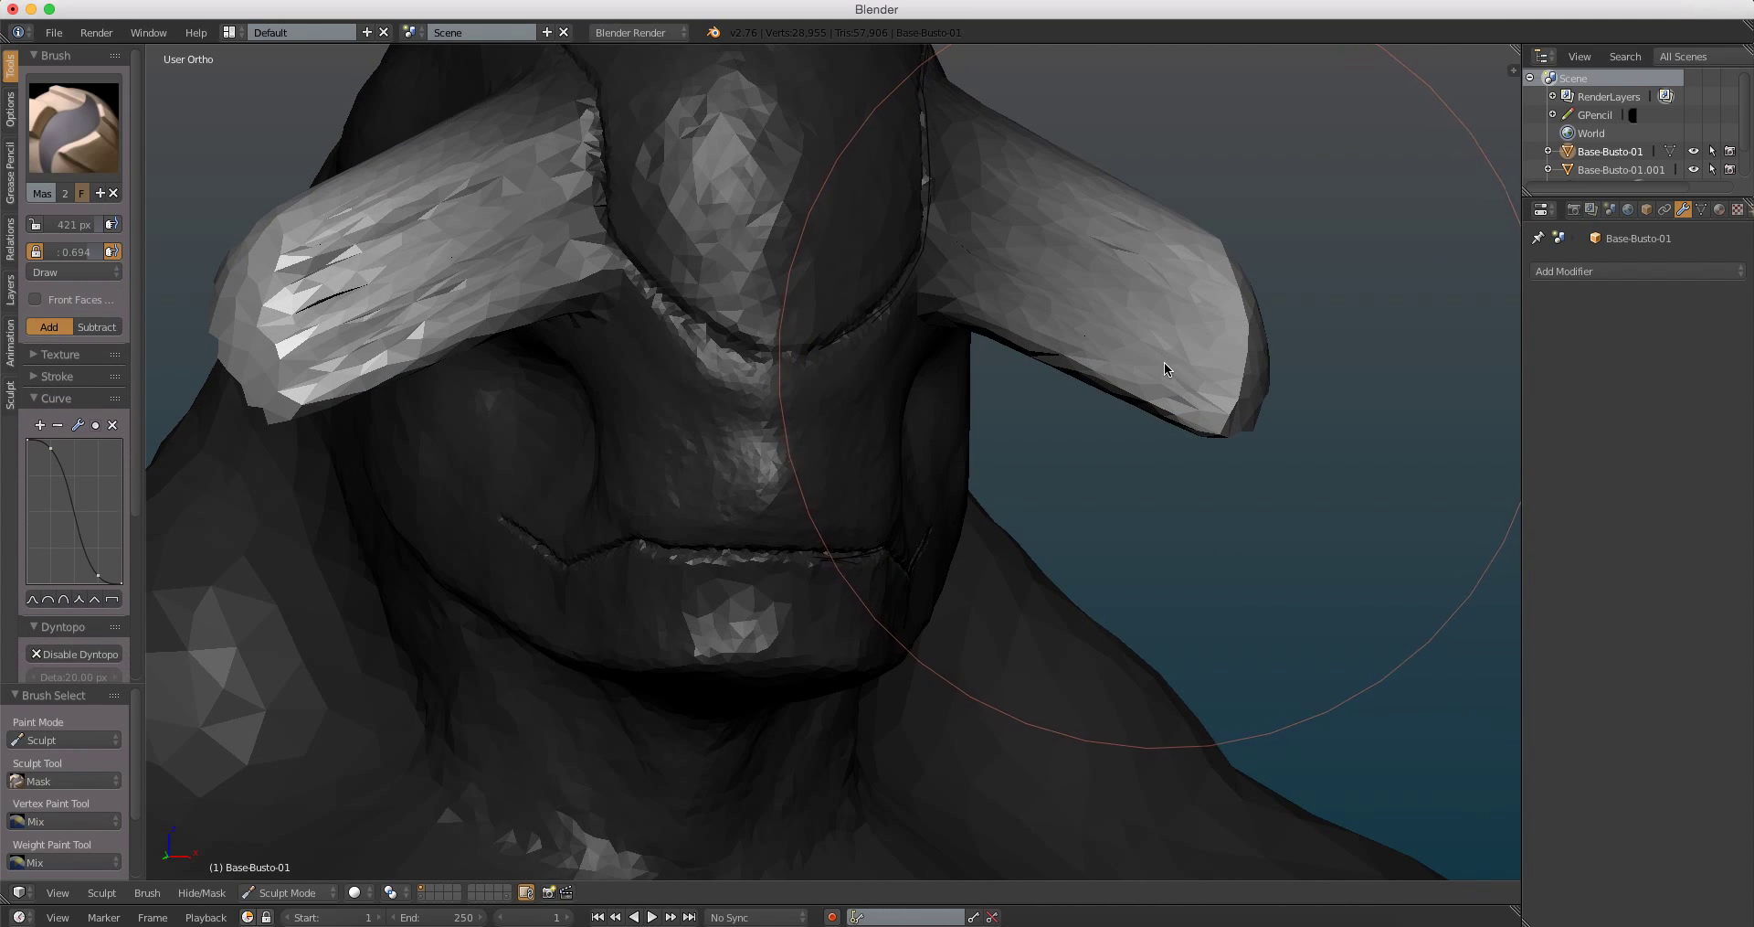
{"action": "key", "text": "f"}
{"action": "left_click", "coordinate": [1034, 240]}
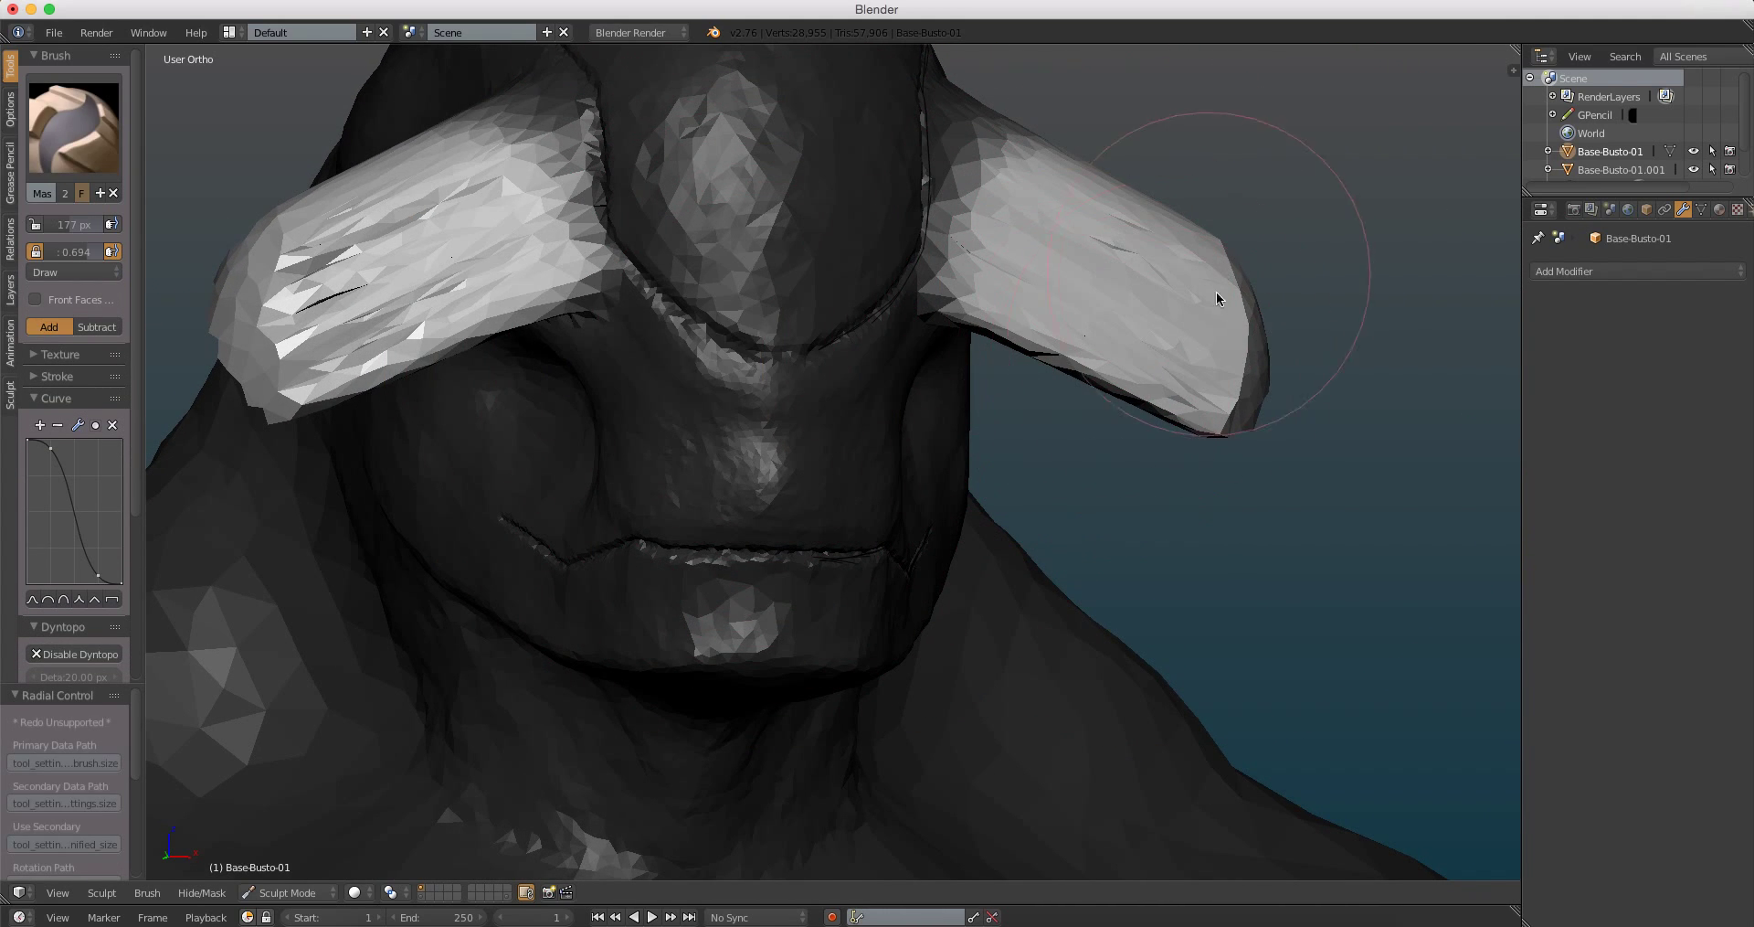
{"action": "mouse_move", "coordinate": [1090, 176]}
{"action": "middle_mouse_down"}
{"action": "mouse_move", "coordinate": [782, 227]}
{"action": "mouse_move", "coordinate": [624, 206]}
{"action": "middle_mouse_up"}
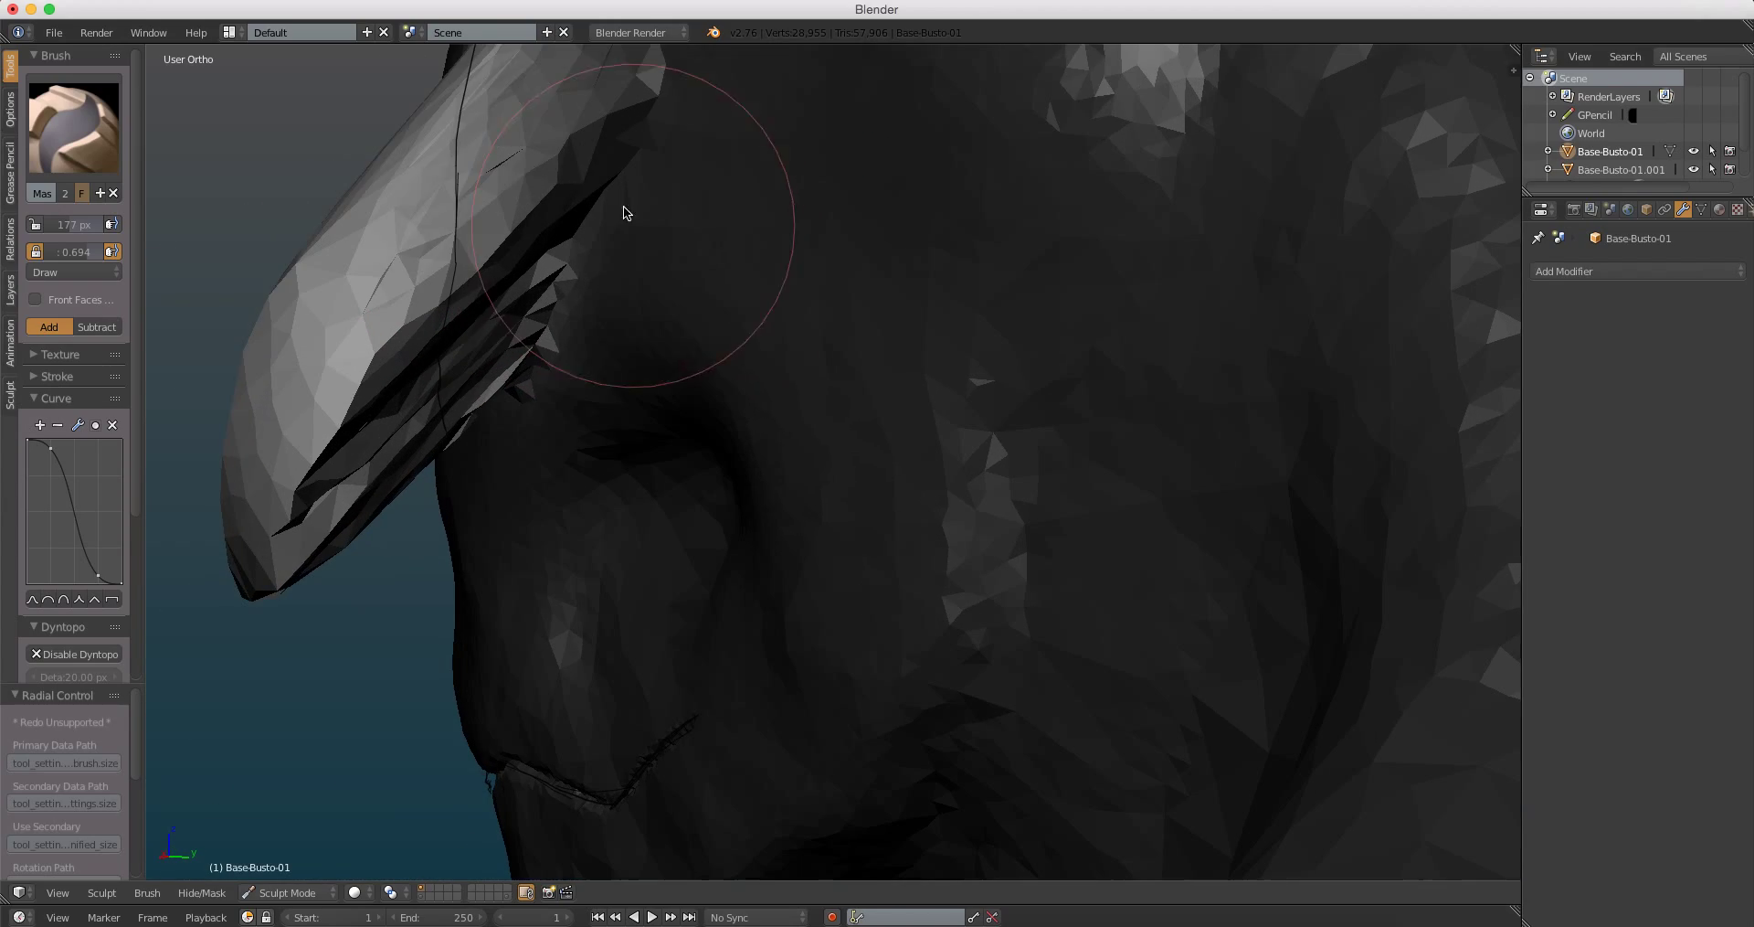
{"action": "scroll", "coordinate": [399, 400], "scroll_direction": "up", "scroll_amount": 2}
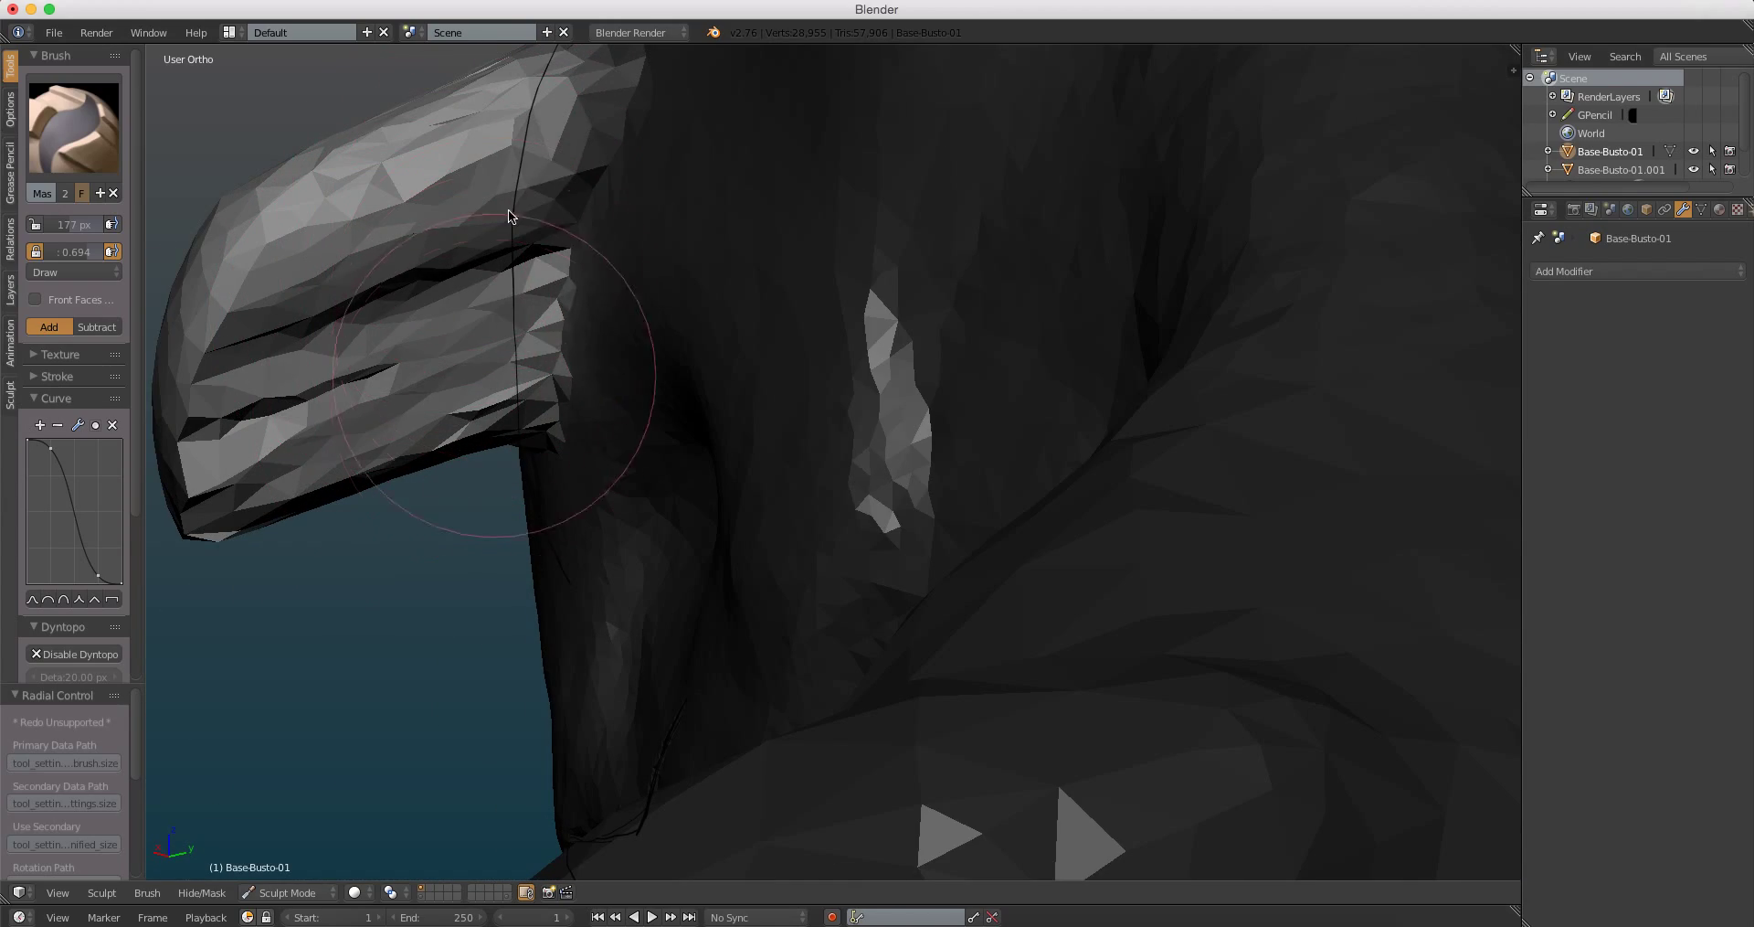
{"action": "mouse_move", "coordinate": [541, 275]}
{"action": "middle_mouse_down"}
{"action": "mouse_move", "coordinate": [971, 321]}
{"action": "mouse_move", "coordinate": [955, 278]}
{"action": "mouse_move", "coordinate": [1001, 234]}
{"action": "middle_mouse_up"}
{"action": "scroll", "coordinate": [971, 314], "scroll_direction": "down", "scroll_amount": 5}
{"action": "middle_click_drag", "start_coordinate": [974, 297], "coordinate": [954, 300]}
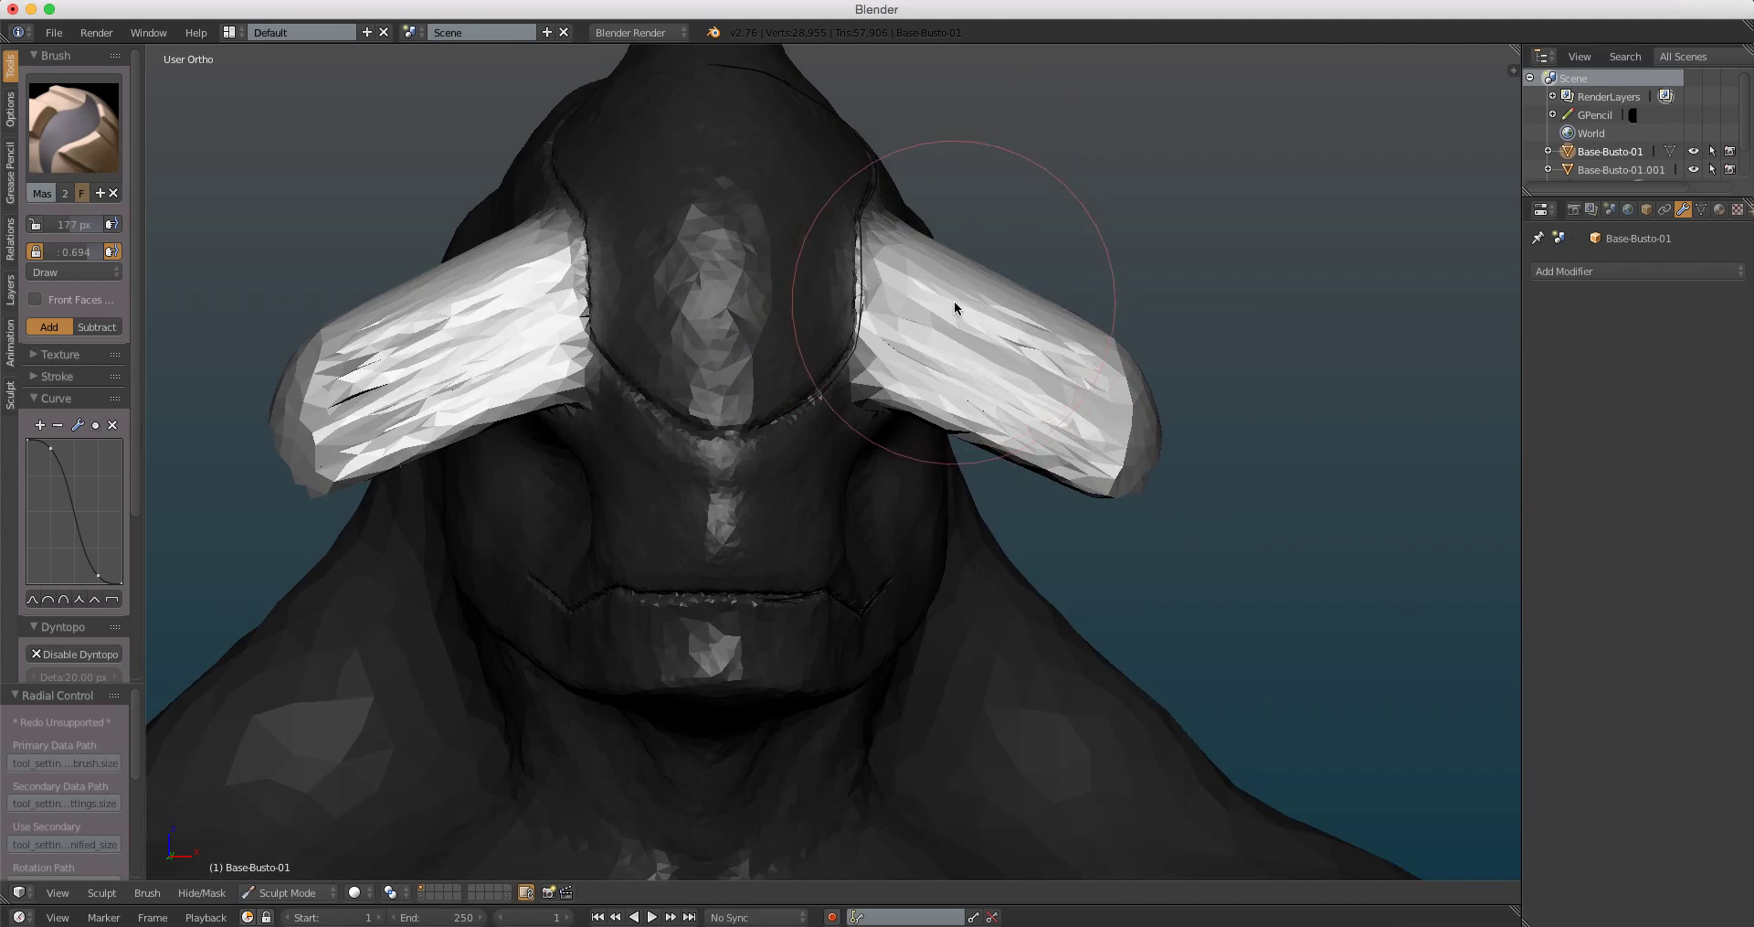
Step: Orbit and zoom around the horns to inspect them from front and side
{"action": "scroll", "coordinate": [824, 257], "scroll_direction": "up", "scroll_amount": 2}
{"action": "mouse_move", "coordinate": [822, 257]}
{"action": "middle_mouse_down"}
{"action": "mouse_move", "coordinate": [729, 270]}
{"action": "mouse_move", "coordinate": [646, 466]}
{"action": "middle_mouse_up"}
{"action": "scroll", "coordinate": [673, 220], "scroll_direction": "up", "scroll_amount": 3}
{"action": "scroll", "coordinate": [498, 367], "scroll_direction": "up", "scroll_amount": 3}
{"action": "mouse_move", "coordinate": [498, 366]}
{"action": "middle_mouse_down"}
{"action": "mouse_move", "coordinate": [783, 216]}
{"action": "mouse_move", "coordinate": [663, 180]}
{"action": "middle_mouse_up"}
{"action": "mouse_move", "coordinate": [455, 647]}
{"action": "middle_mouse_down"}
{"action": "mouse_move", "coordinate": [711, 385]}
{"action": "mouse_move", "coordinate": [774, 354]}
{"action": "middle_mouse_up"}
{"action": "scroll", "coordinate": [597, 375], "scroll_direction": "down", "scroll_amount": 3}
{"action": "mouse_move", "coordinate": [599, 381]}
{"action": "middle_mouse_down"}
{"action": "mouse_move", "coordinate": [891, 400]}
{"action": "mouse_move", "coordinate": [624, 365]}
{"action": "middle_mouse_up"}
{"action": "left_click", "coordinate": [73, 128]}
Step: Select the Snake Hook brush and set its radius to 231 px
{"action": "left_click", "coordinate": [568, 301]}
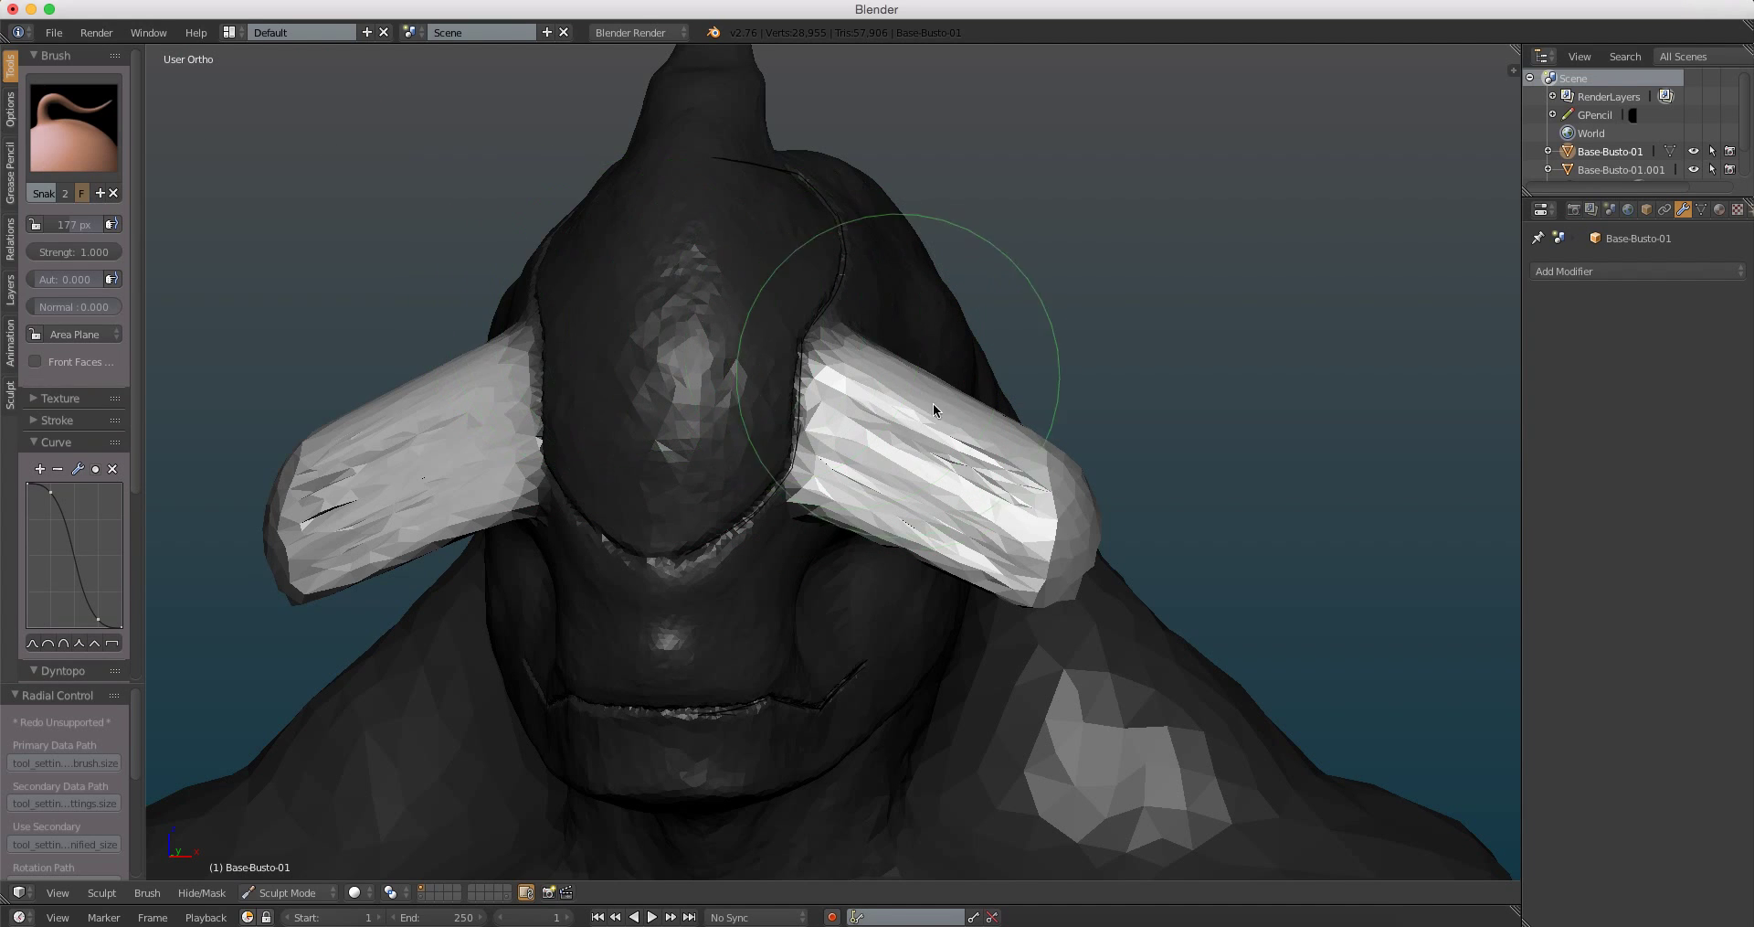
{"action": "mouse_move", "coordinate": [934, 403]}
{"action": "middle_mouse_down"}
{"action": "mouse_move", "coordinate": [1020, 358]}
{"action": "mouse_move", "coordinate": [976, 469]}
{"action": "mouse_move", "coordinate": [1025, 459]}
{"action": "middle_mouse_up"}
{"action": "key", "text": "g"}
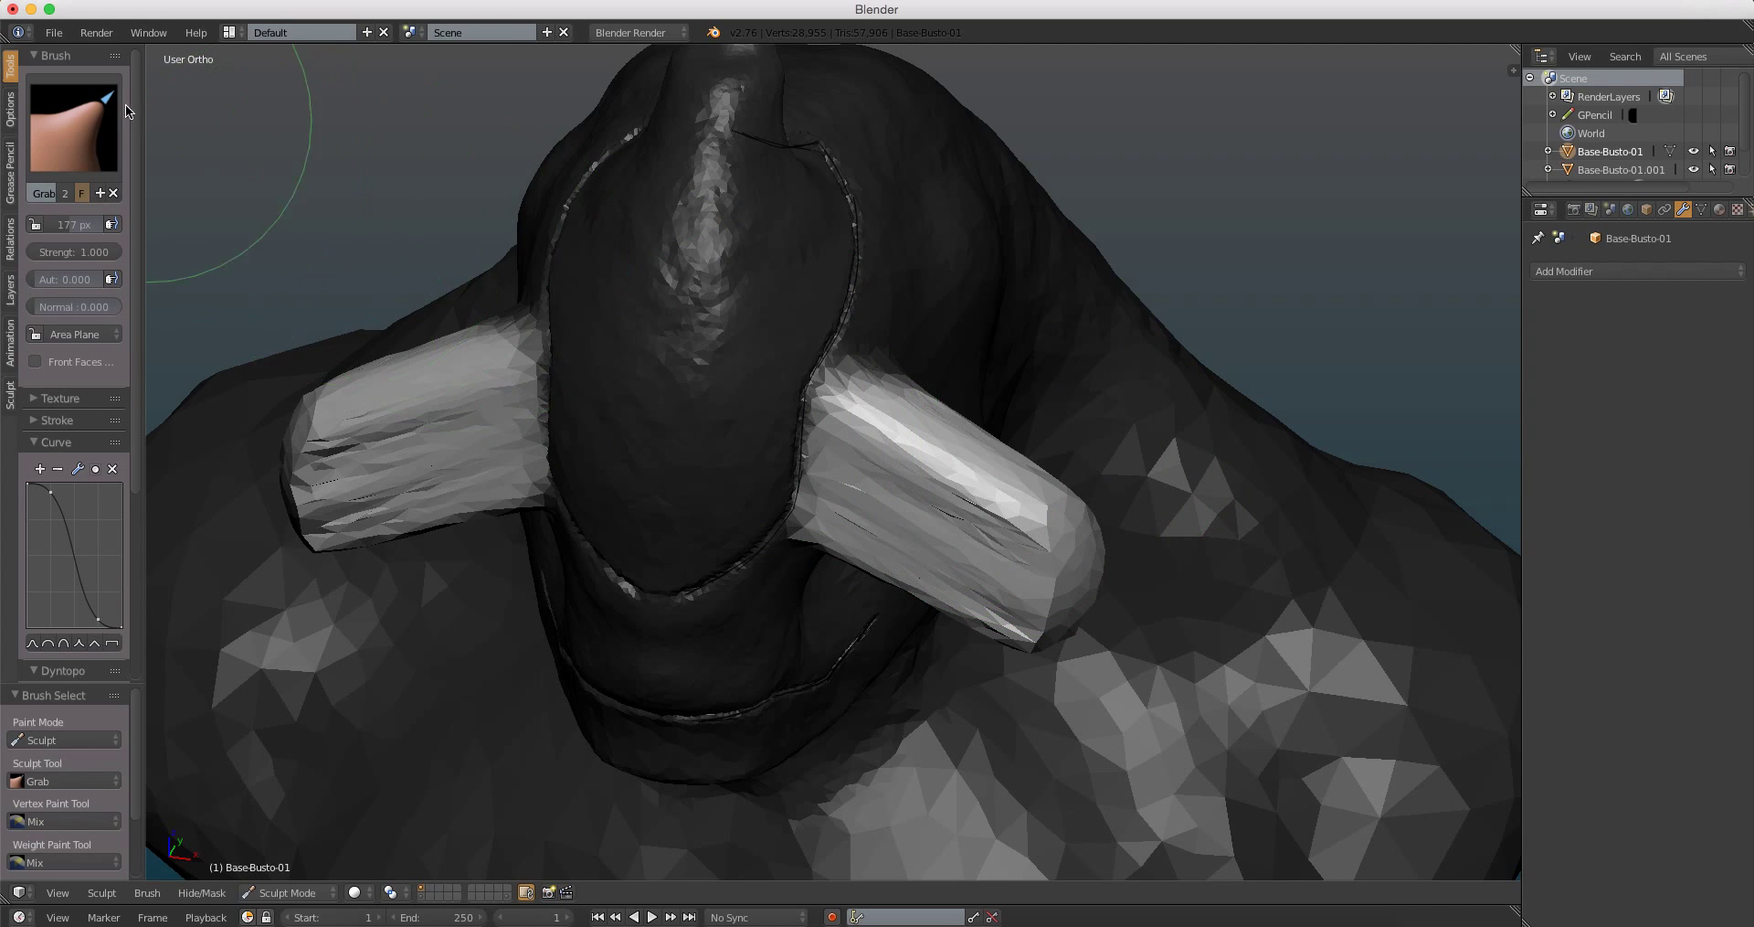
{"action": "left_click", "coordinate": [72, 127]}
{"action": "left_click", "coordinate": [567, 316]}
{"action": "key", "text": "f"}
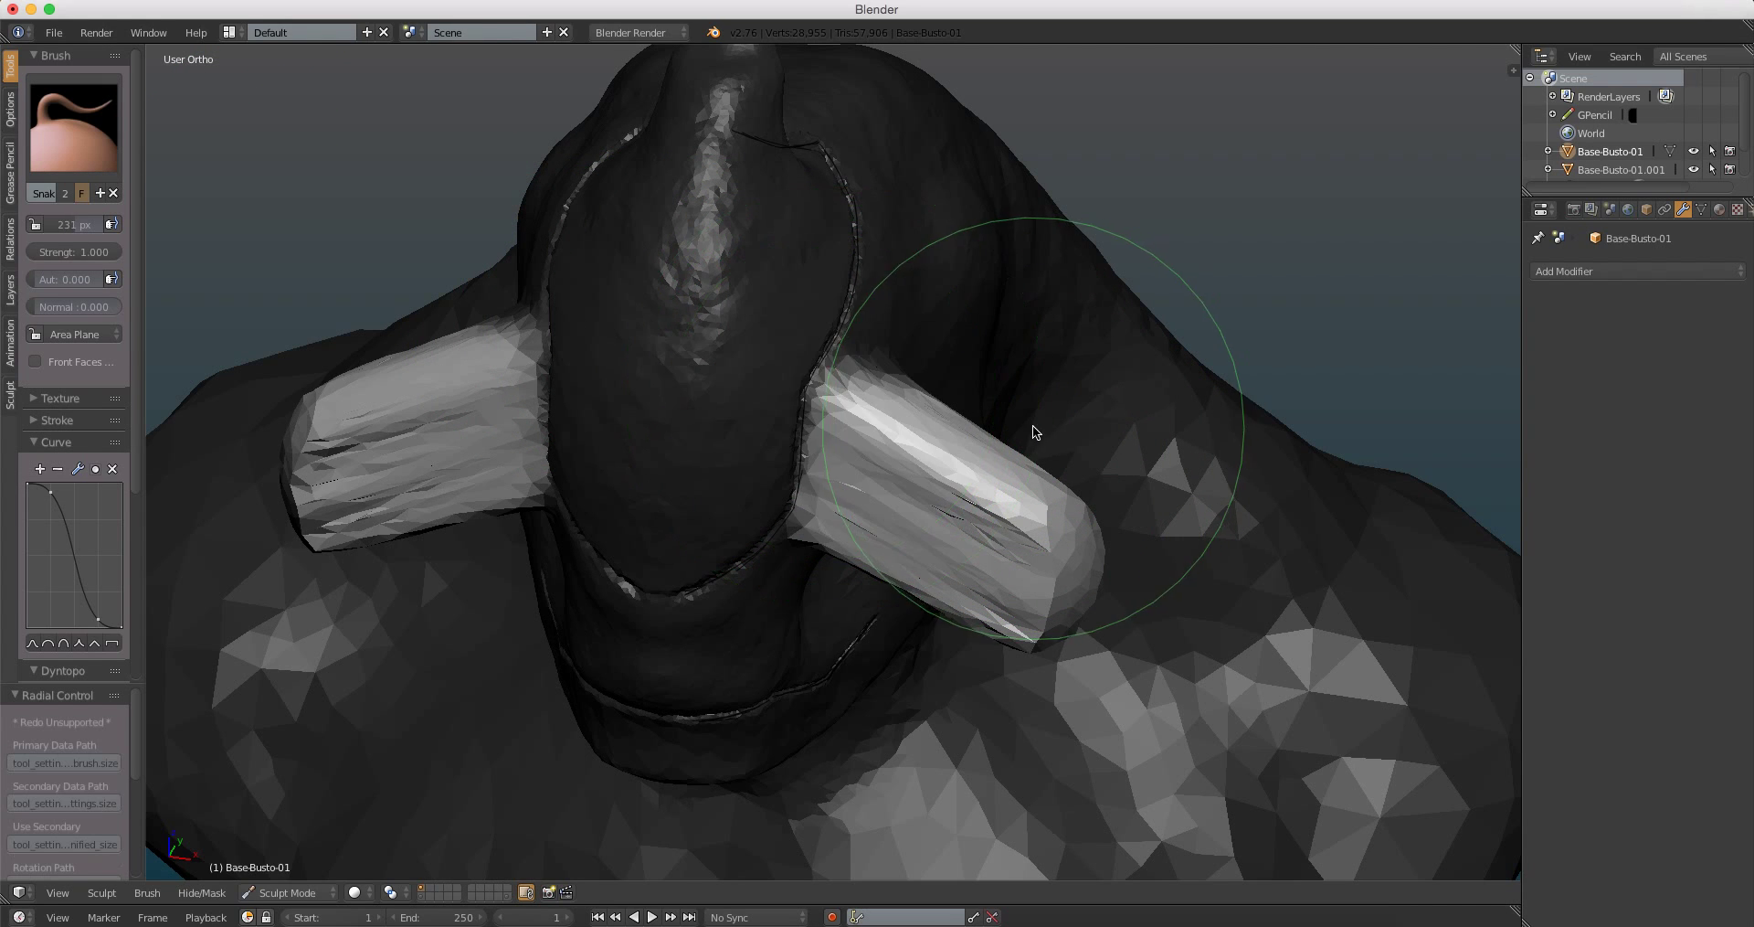
{"action": "left_click", "coordinate": [1103, 496]}
Step: Pull the right horn and reshape the bright nose lobe into a point
{"action": "middle_click_drag", "start_coordinate": [1107, 488], "coordinate": [1038, 415]}
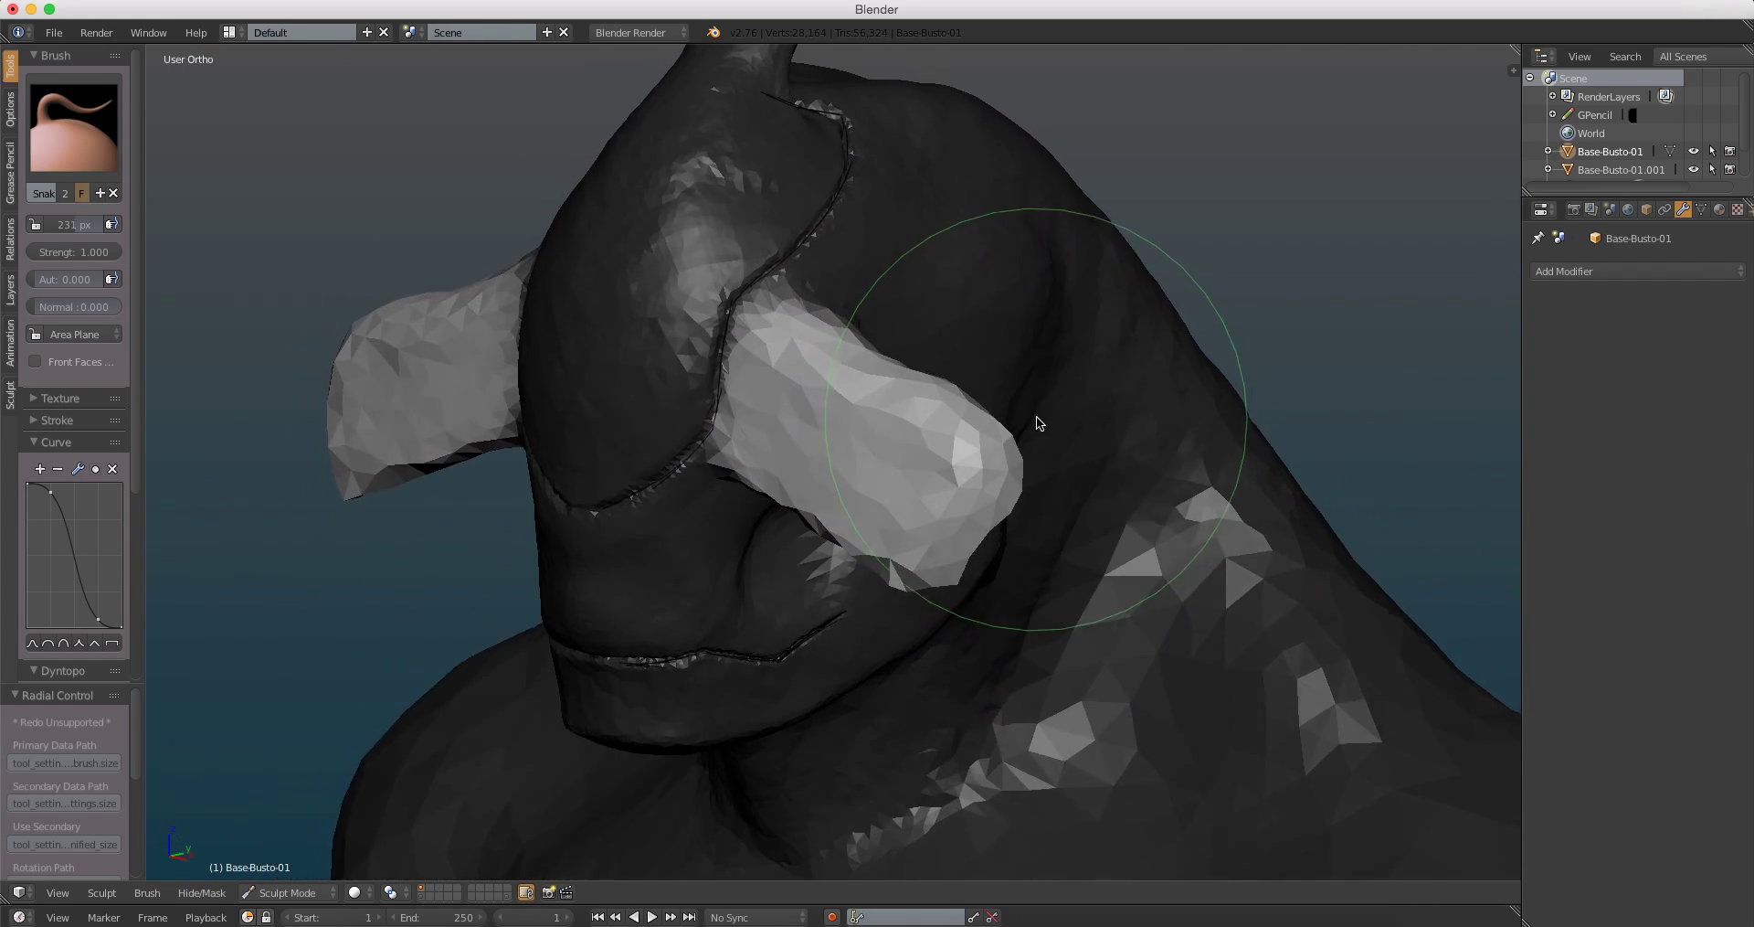
{"action": "left_click_drag", "start_coordinate": [1036, 415], "coordinate": [816, 445]}
{"action": "middle_click_drag", "start_coordinate": [817, 446], "coordinate": [758, 398]}
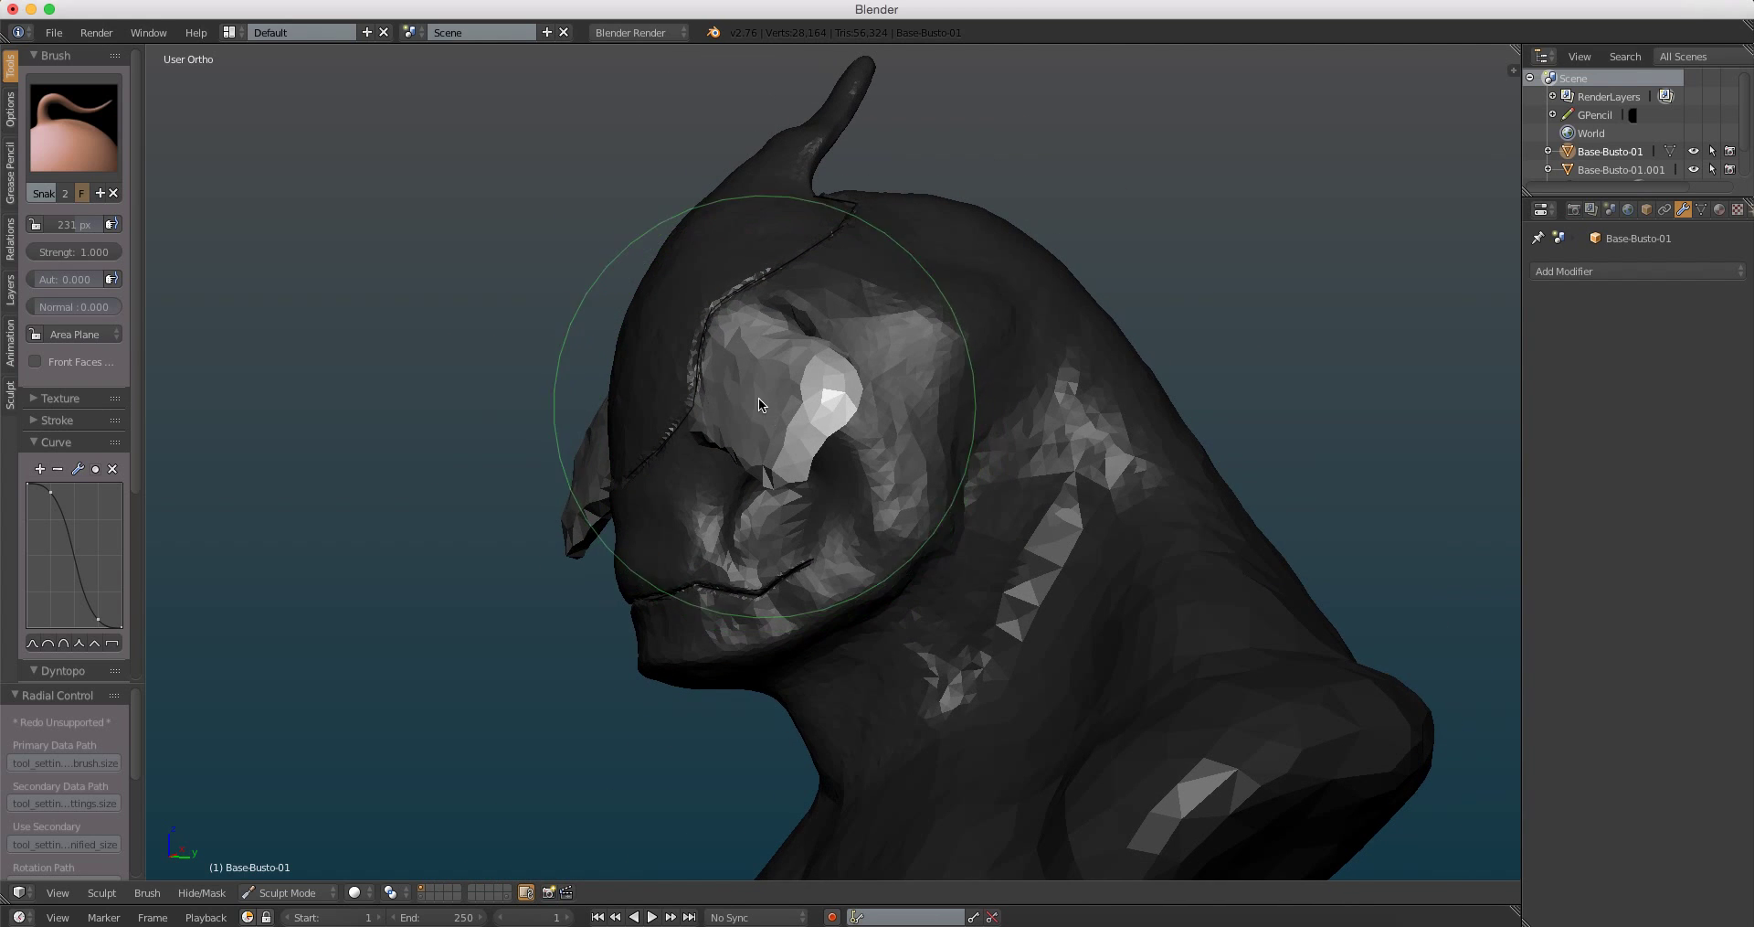
{"action": "mouse_move", "coordinate": [759, 398]}
{"action": "left_mouse_down"}
{"action": "mouse_move", "coordinate": [802, 392]}
{"action": "mouse_move", "coordinate": [864, 341]}
{"action": "left_mouse_up"}
{"action": "mouse_move", "coordinate": [864, 340]}
{"action": "middle_mouse_down"}
{"action": "mouse_move", "coordinate": [887, 322]}
{"action": "mouse_move", "coordinate": [865, 331]}
{"action": "middle_mouse_up"}
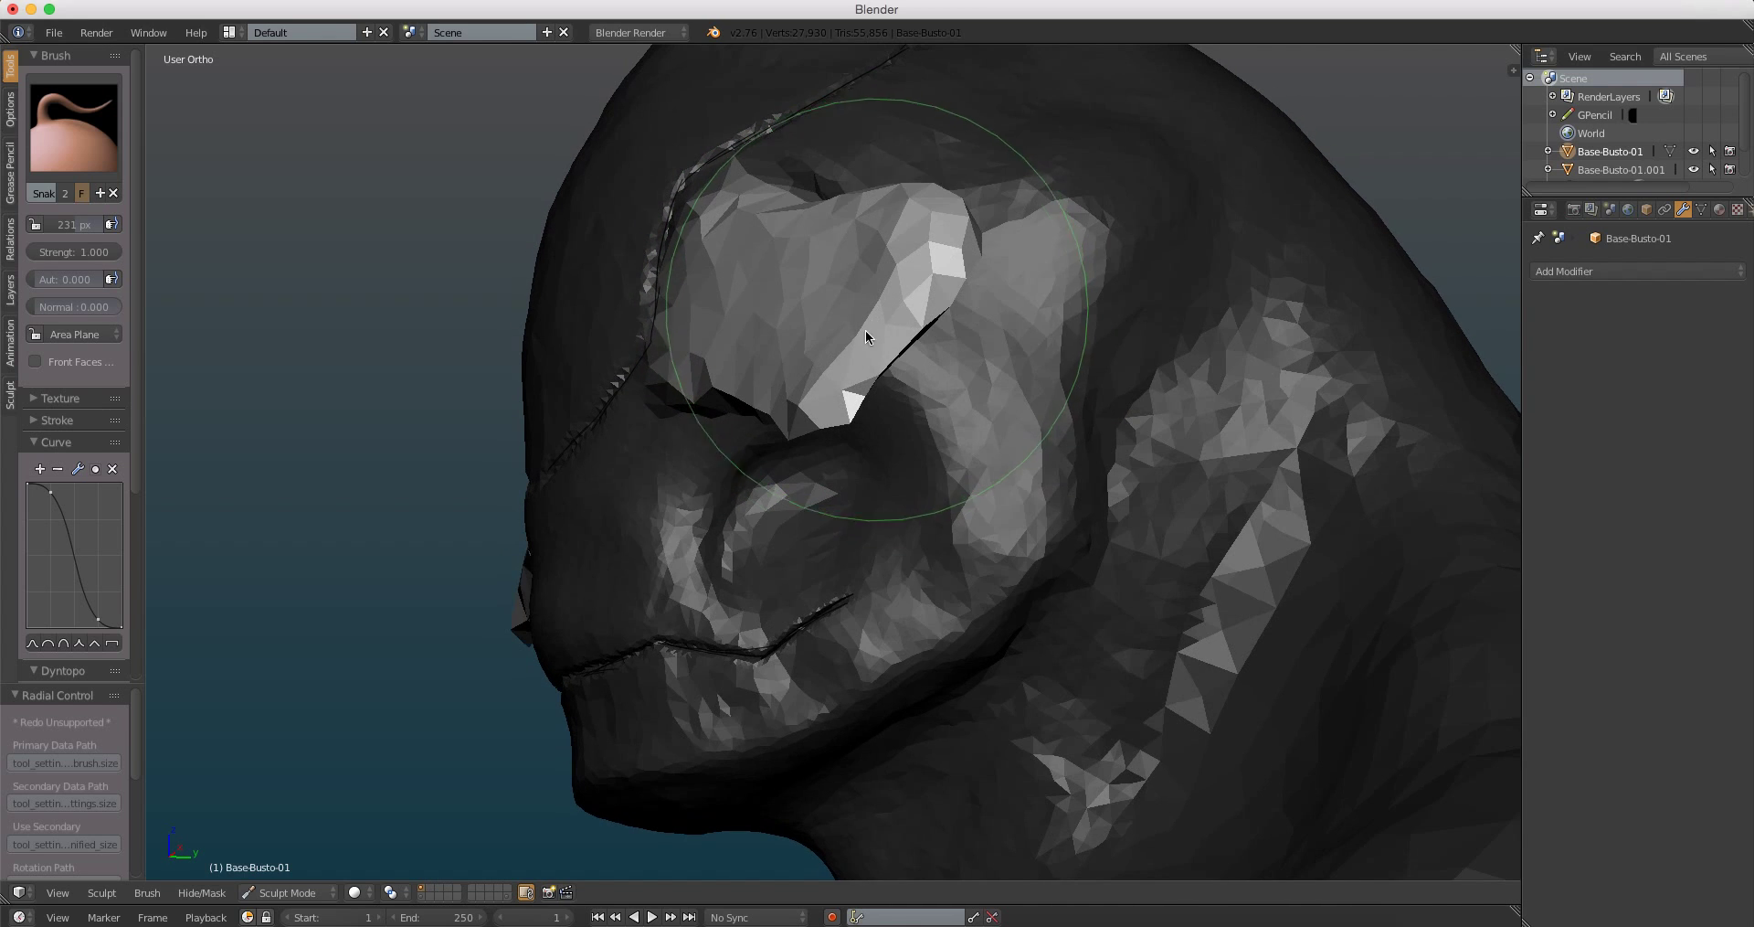
{"action": "mouse_move", "coordinate": [864, 331]}
{"action": "left_mouse_down"}
{"action": "mouse_move", "coordinate": [850, 411]}
{"action": "mouse_move", "coordinate": [751, 549]}
{"action": "left_mouse_up"}
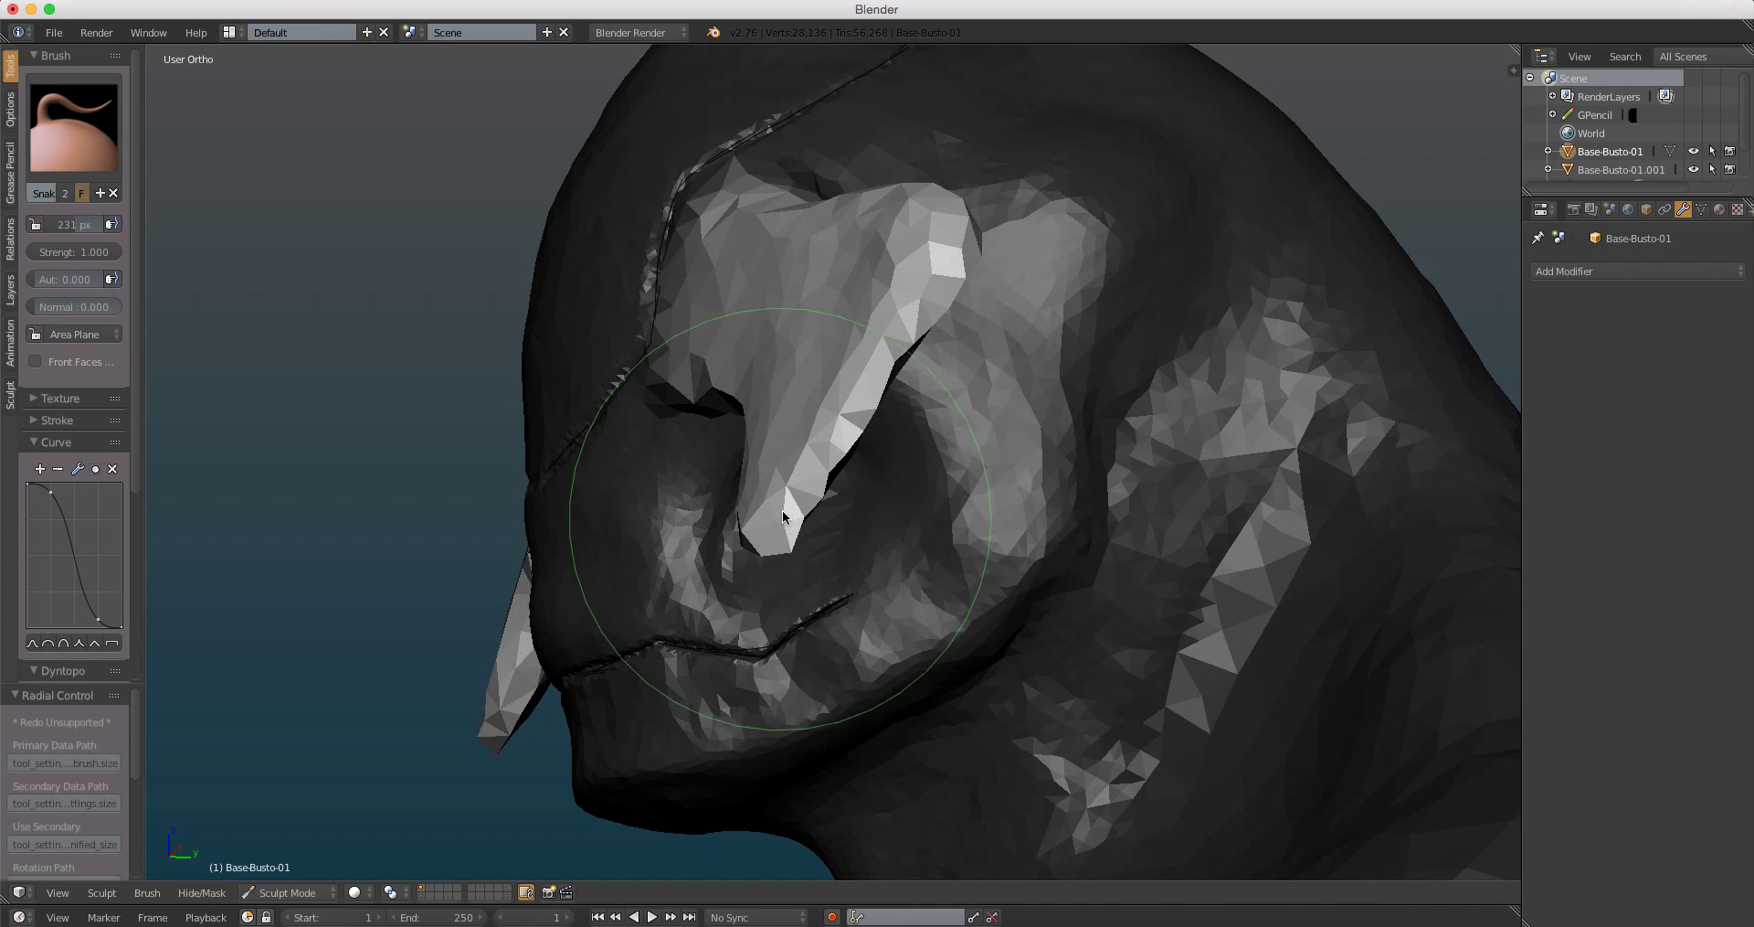
{"action": "mouse_move", "coordinate": [750, 548]}
{"action": "middle_mouse_down"}
{"action": "mouse_move", "coordinate": [713, 516]}
{"action": "mouse_move", "coordinate": [755, 264]}
{"action": "middle_mouse_up"}
{"action": "left_click_drag", "start_coordinate": [756, 264], "coordinate": [800, 218]}
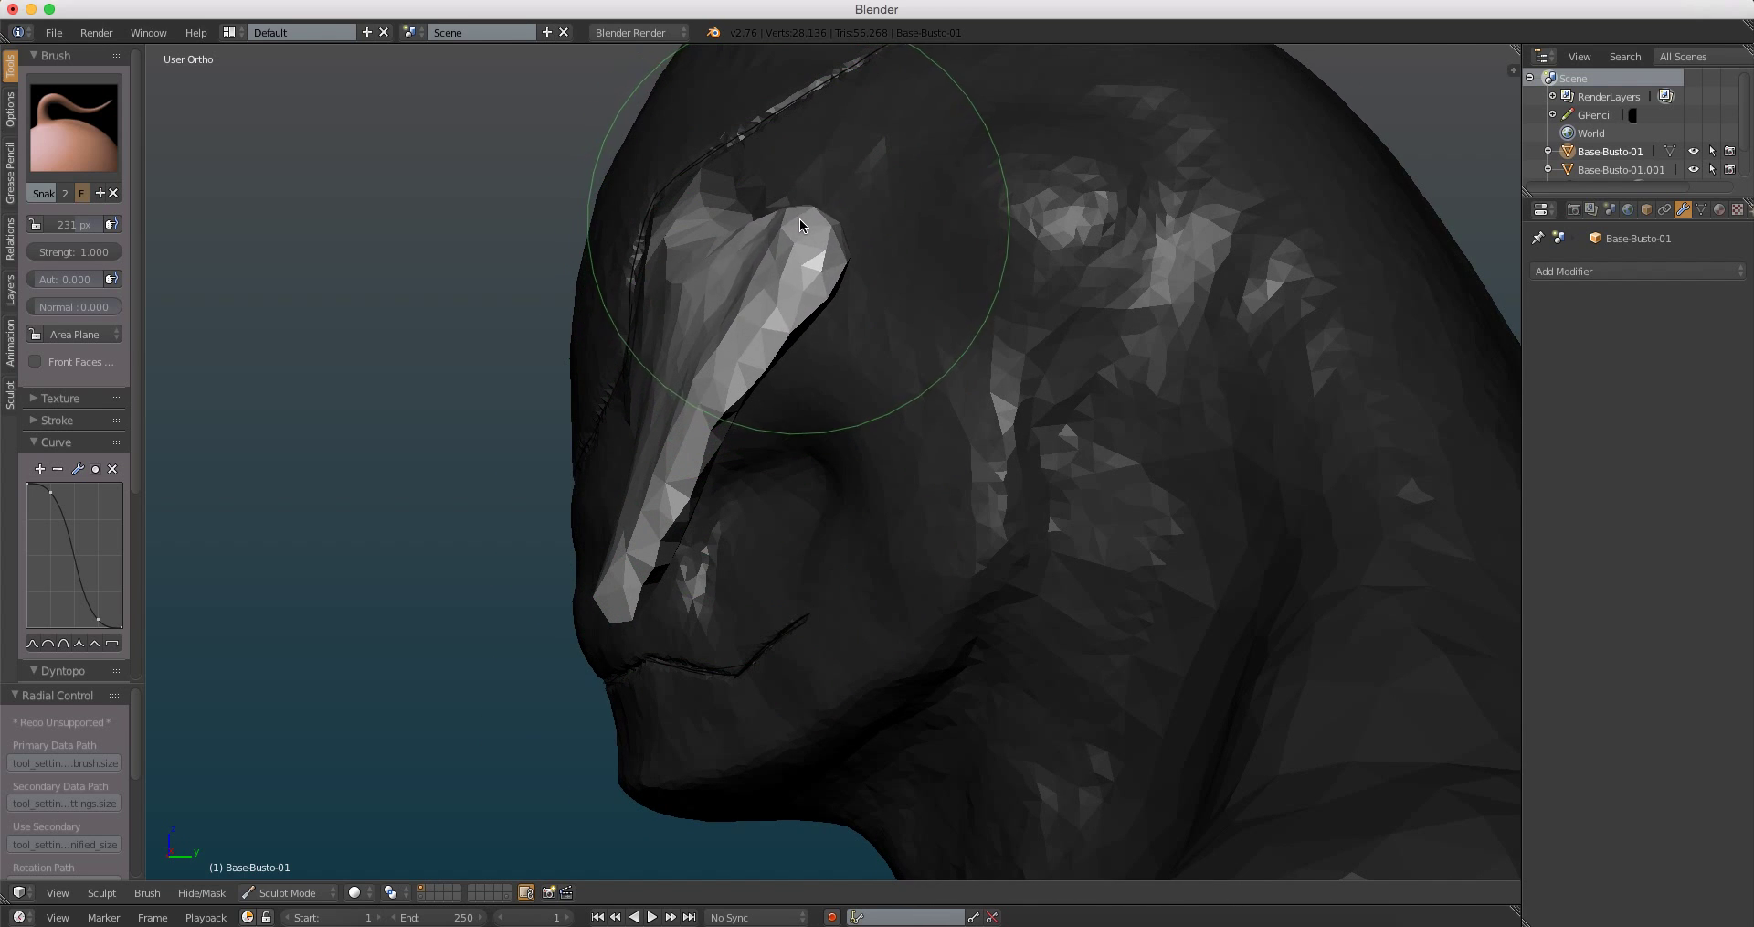
{"action": "mouse_move", "coordinate": [799, 217]}
{"action": "middle_mouse_down"}
{"action": "mouse_move", "coordinate": [920, 245]}
{"action": "mouse_move", "coordinate": [1064, 446]}
{"action": "middle_mouse_up"}
{"action": "left_click_drag", "start_coordinate": [1064, 446], "coordinate": [1092, 442]}
{"action": "mouse_move", "coordinate": [1092, 441]}
{"action": "middle_mouse_down"}
{"action": "mouse_move", "coordinate": [929, 365]}
{"action": "mouse_move", "coordinate": [945, 352]}
{"action": "mouse_move", "coordinate": [1019, 380]}
{"action": "mouse_move", "coordinate": [958, 415]}
{"action": "mouse_move", "coordinate": [1084, 442]}
{"action": "mouse_move", "coordinate": [1005, 347]}
{"action": "mouse_move", "coordinate": [931, 421]}
{"action": "middle_mouse_up"}
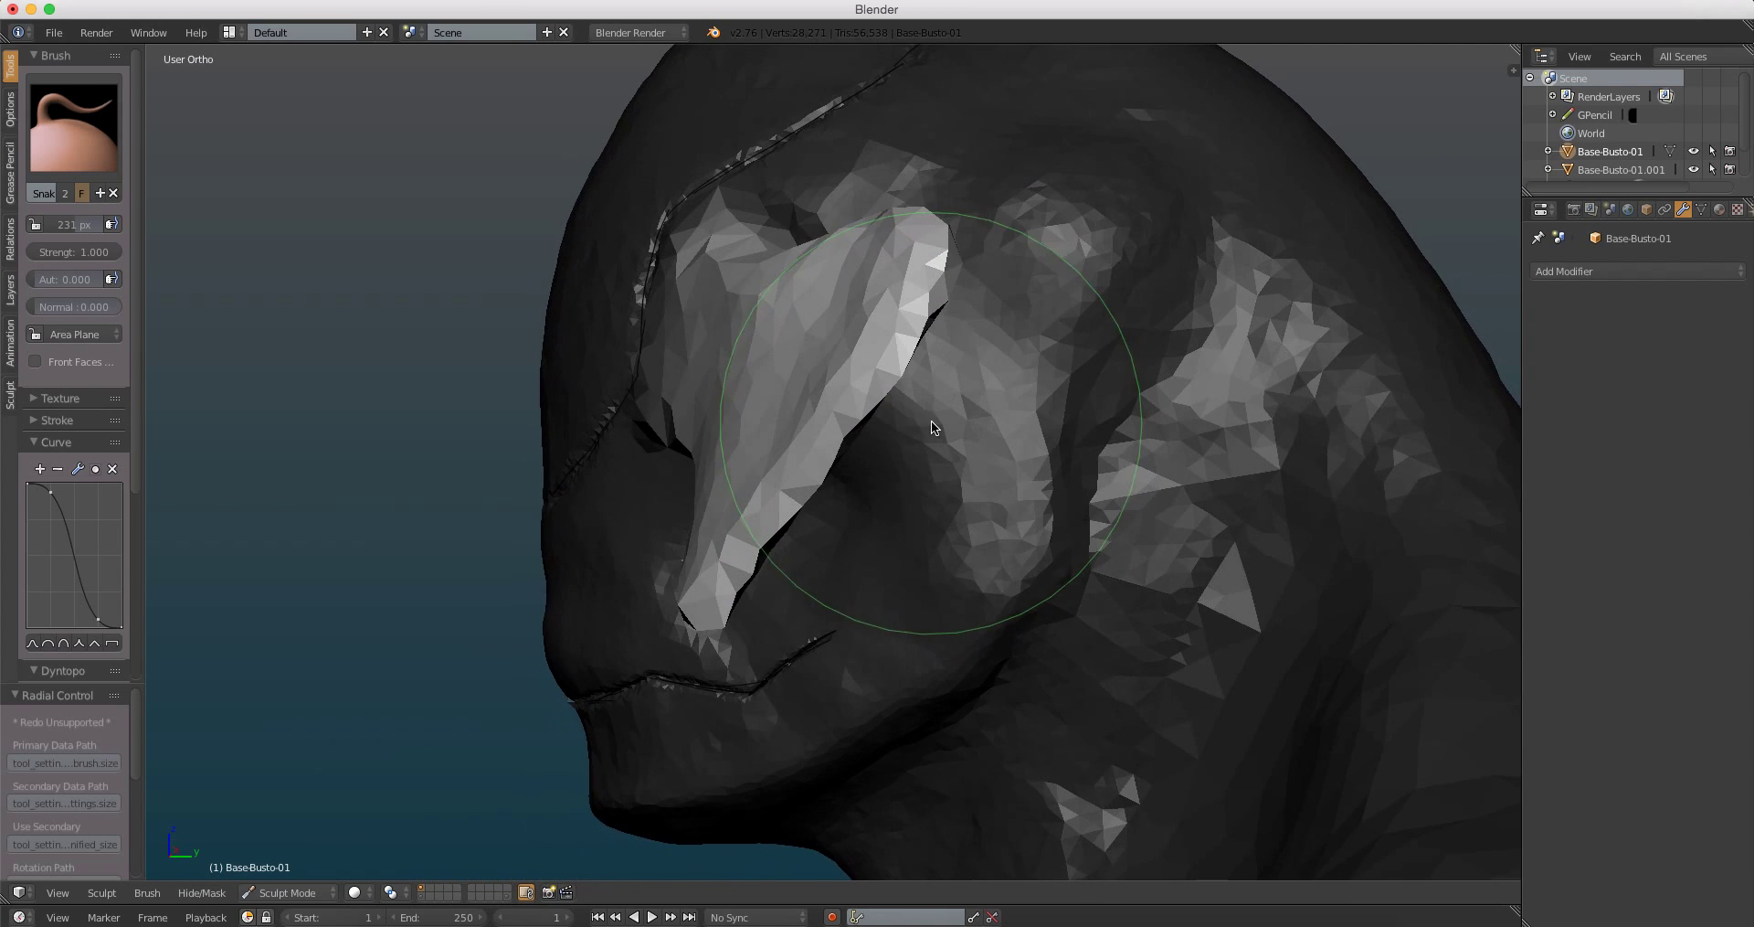
Step: In Right Ortho view, undo two strokes and pull the nose lobe upward
{"action": "key", "text": "KP_3"}
{"action": "key", "text": "ctrl+z"}
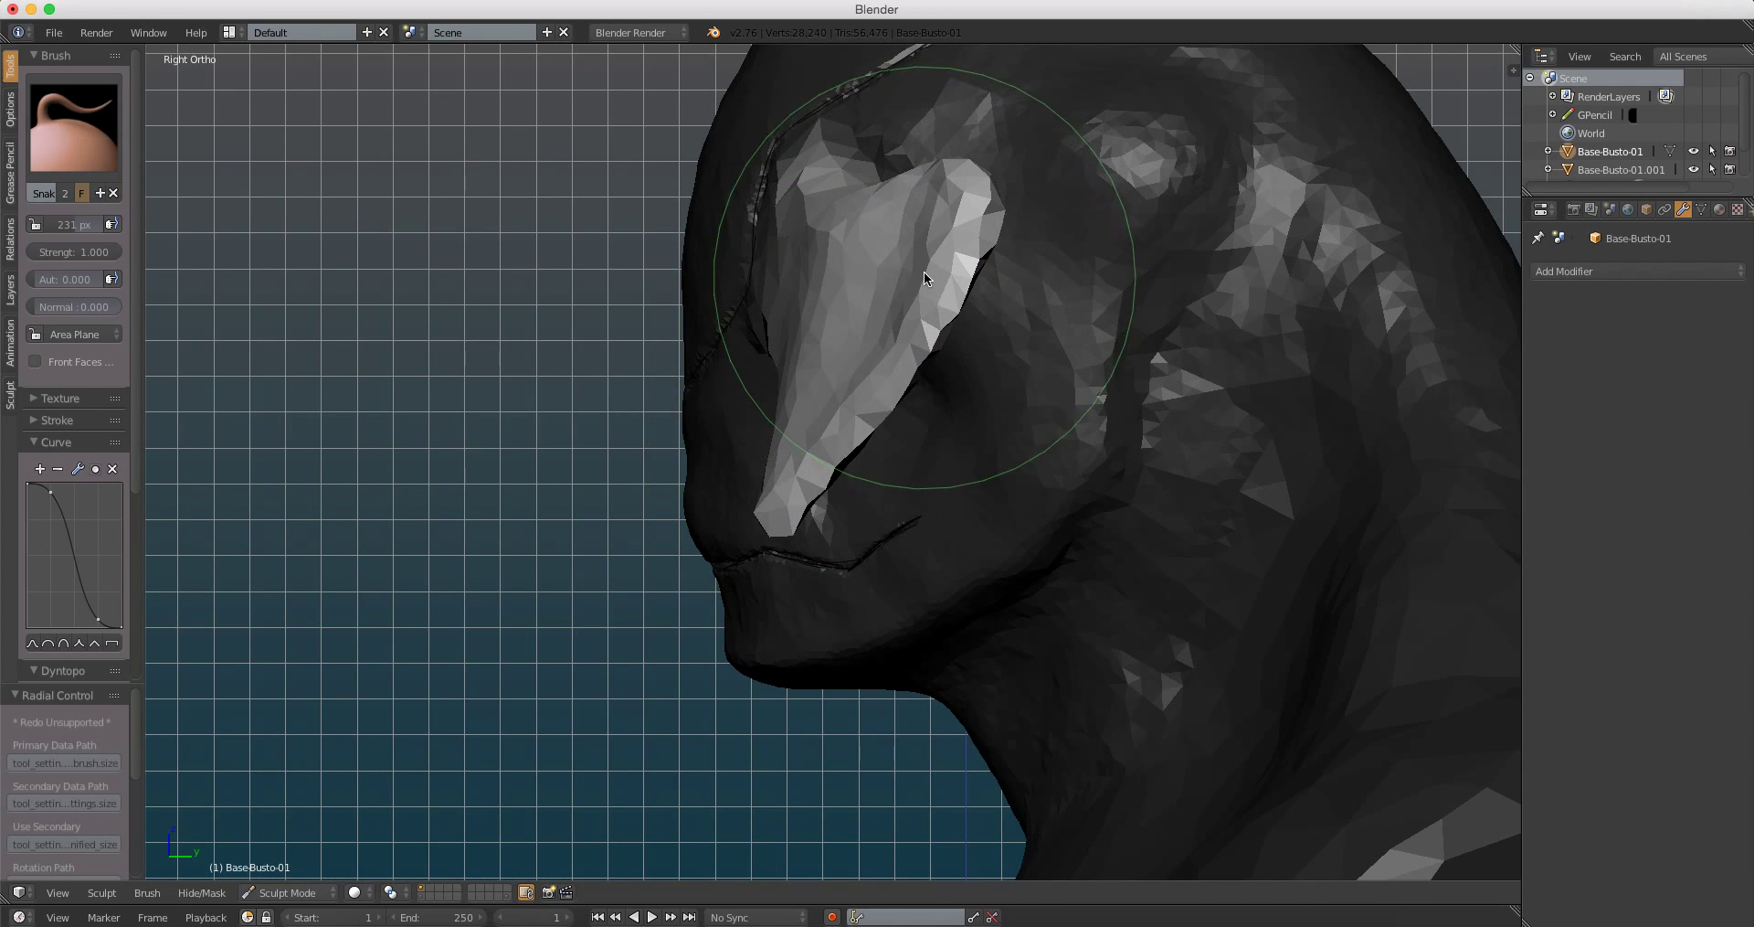
{"action": "key", "text": "ctrl+z"}
{"action": "mouse_move", "coordinate": [837, 283]}
{"action": "left_mouse_down"}
{"action": "mouse_move", "coordinate": [859, 191]}
{"action": "mouse_move", "coordinate": [881, 194]}
{"action": "mouse_move", "coordinate": [794, 378]}
{"action": "mouse_move", "coordinate": [774, 522]}
{"action": "mouse_move", "coordinate": [793, 528]}
{"action": "mouse_move", "coordinate": [870, 429]}
{"action": "mouse_move", "coordinate": [823, 388]}
{"action": "mouse_move", "coordinate": [952, 298]}
{"action": "mouse_move", "coordinate": [880, 251]}
{"action": "mouse_move", "coordinate": [891, 263]}
{"action": "mouse_move", "coordinate": [1023, 157]}
{"action": "mouse_move", "coordinate": [986, 285]}
{"action": "left_mouse_up"}
{"action": "middle_click_drag", "start_coordinate": [986, 286], "coordinate": [978, 404], "text": "shift"}
{"action": "mouse_move", "coordinate": [978, 404]}
{"action": "left_mouse_down"}
{"action": "mouse_move", "coordinate": [982, 303]}
{"action": "mouse_move", "coordinate": [1073, 206]}
{"action": "mouse_move", "coordinate": [1021, 256]}
{"action": "left_mouse_up"}
Step: Sculpt the lobe taller and more pointed, and nudge the horn tip
{"action": "mouse_move", "coordinate": [1021, 255]}
{"action": "middle_mouse_down"}
{"action": "mouse_move", "coordinate": [1241, 306]}
{"action": "mouse_move", "coordinate": [1151, 361]}
{"action": "mouse_move", "coordinate": [1151, 379]}
{"action": "mouse_move", "coordinate": [1170, 377]}
{"action": "middle_mouse_up"}
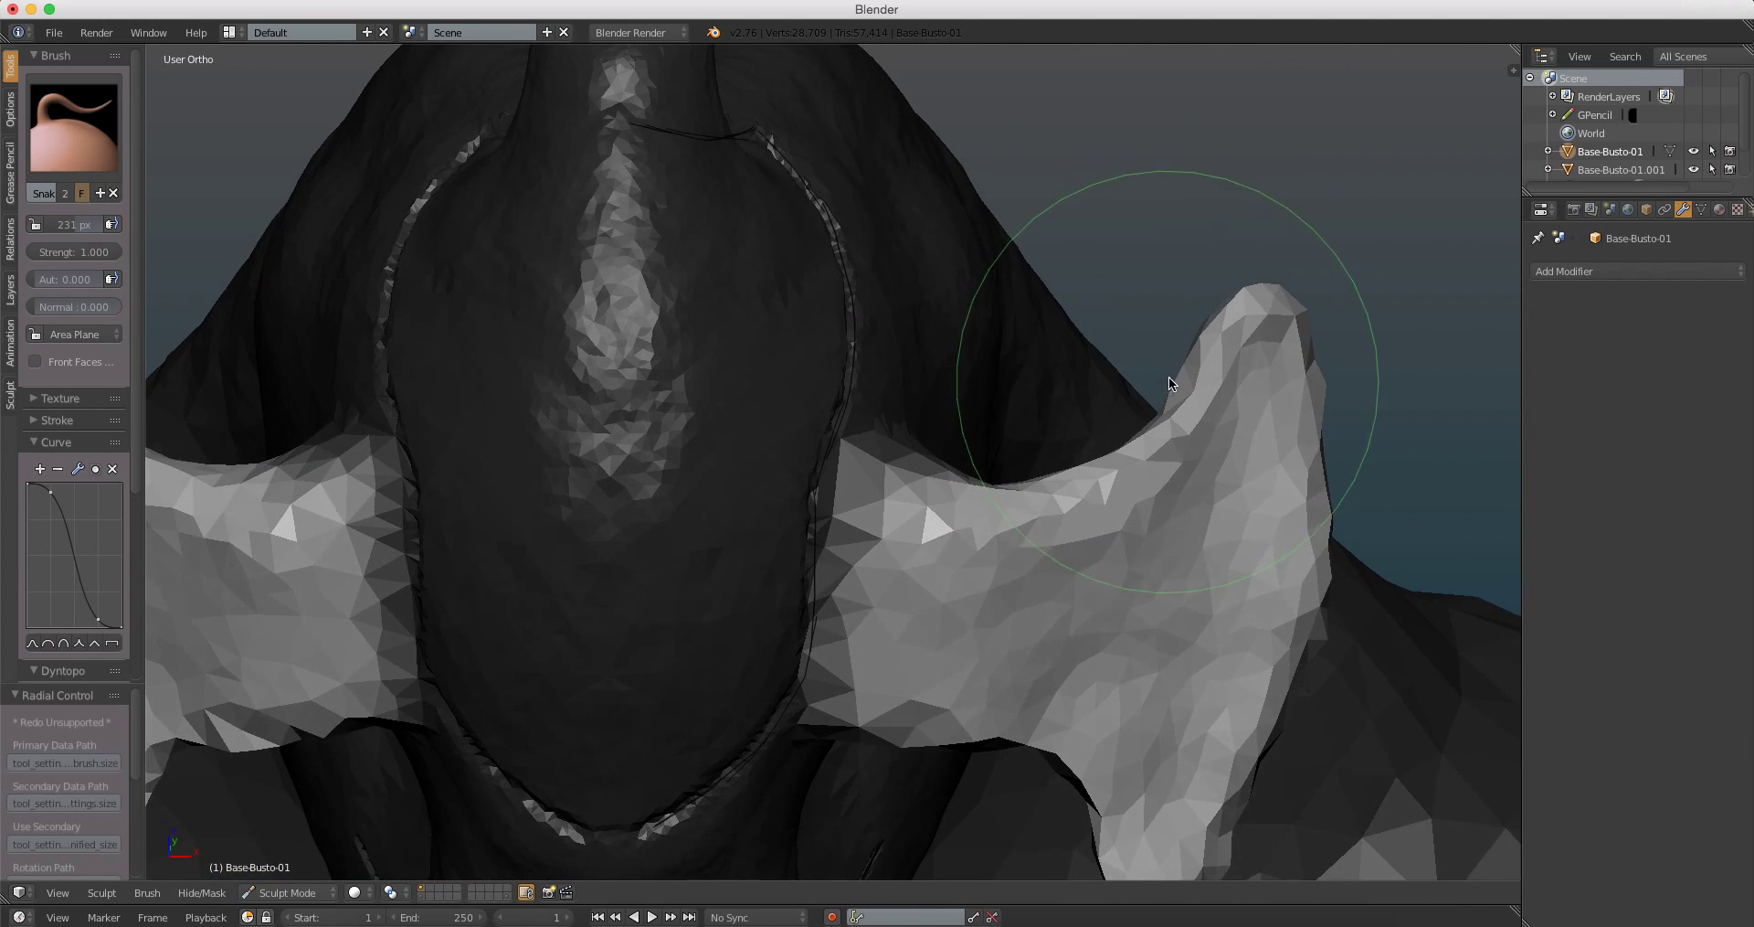
{"action": "left_click_drag", "start_coordinate": [1189, 370], "coordinate": [1156, 355]}
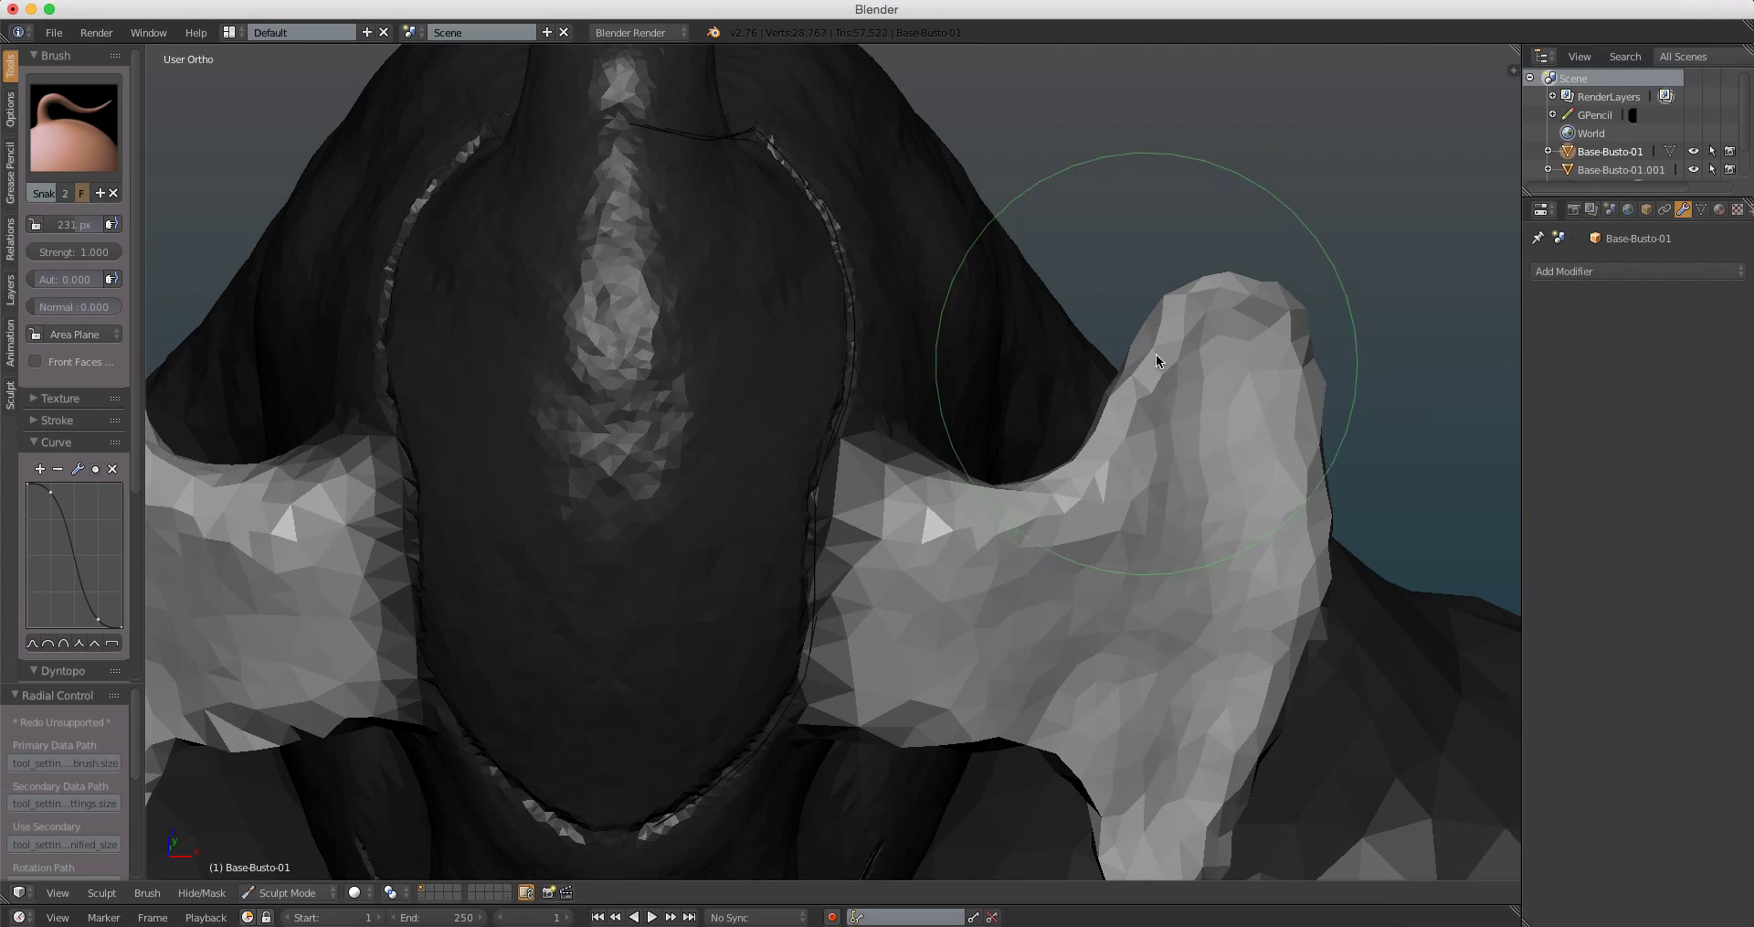
{"action": "middle_click_drag", "start_coordinate": [1155, 353], "coordinate": [1211, 344]}
{"action": "left_click_drag", "start_coordinate": [1210, 343], "coordinate": [1194, 267]}
{"action": "mouse_move", "coordinate": [1194, 266]}
{"action": "middle_mouse_down"}
{"action": "mouse_move", "coordinate": [1164, 355]}
{"action": "mouse_move", "coordinate": [1112, 340]}
{"action": "mouse_move", "coordinate": [1082, 257]}
{"action": "middle_mouse_up"}
{"action": "left_click_drag", "start_coordinate": [1081, 264], "coordinate": [1142, 309]}
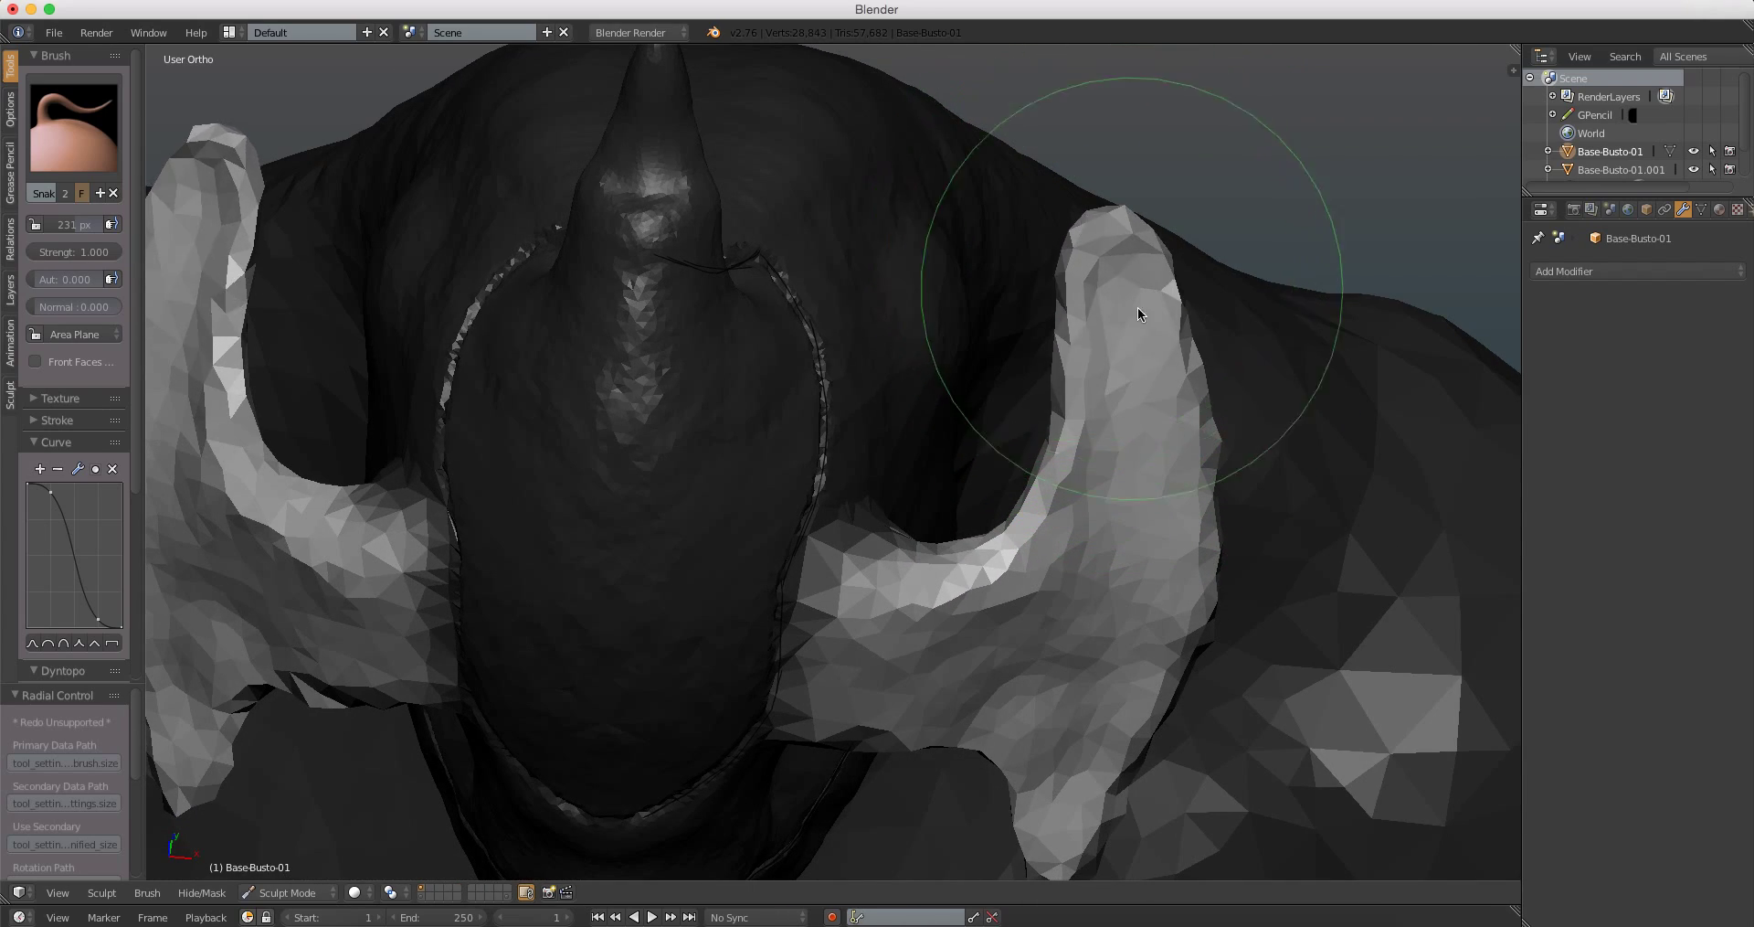
{"action": "mouse_move", "coordinate": [1141, 309]}
{"action": "middle_mouse_down"}
{"action": "mouse_move", "coordinate": [1057, 232]}
{"action": "mouse_move", "coordinate": [846, 156]}
{"action": "mouse_move", "coordinate": [783, 192]}
{"action": "mouse_move", "coordinate": [1154, 301]}
{"action": "mouse_move", "coordinate": [1052, 303]}
{"action": "mouse_move", "coordinate": [1148, 294]}
{"action": "mouse_move", "coordinate": [1106, 361]}
{"action": "mouse_move", "coordinate": [1056, 353]}
{"action": "mouse_move", "coordinate": [1110, 347]}
{"action": "middle_mouse_up"}
Step: Try a front-faces-only horn stroke, undo it, and pull the horn tip upward
{"action": "left_click", "coordinate": [36, 360]}
{"action": "left_click_drag", "start_coordinate": [1109, 342], "coordinate": [1094, 337]}
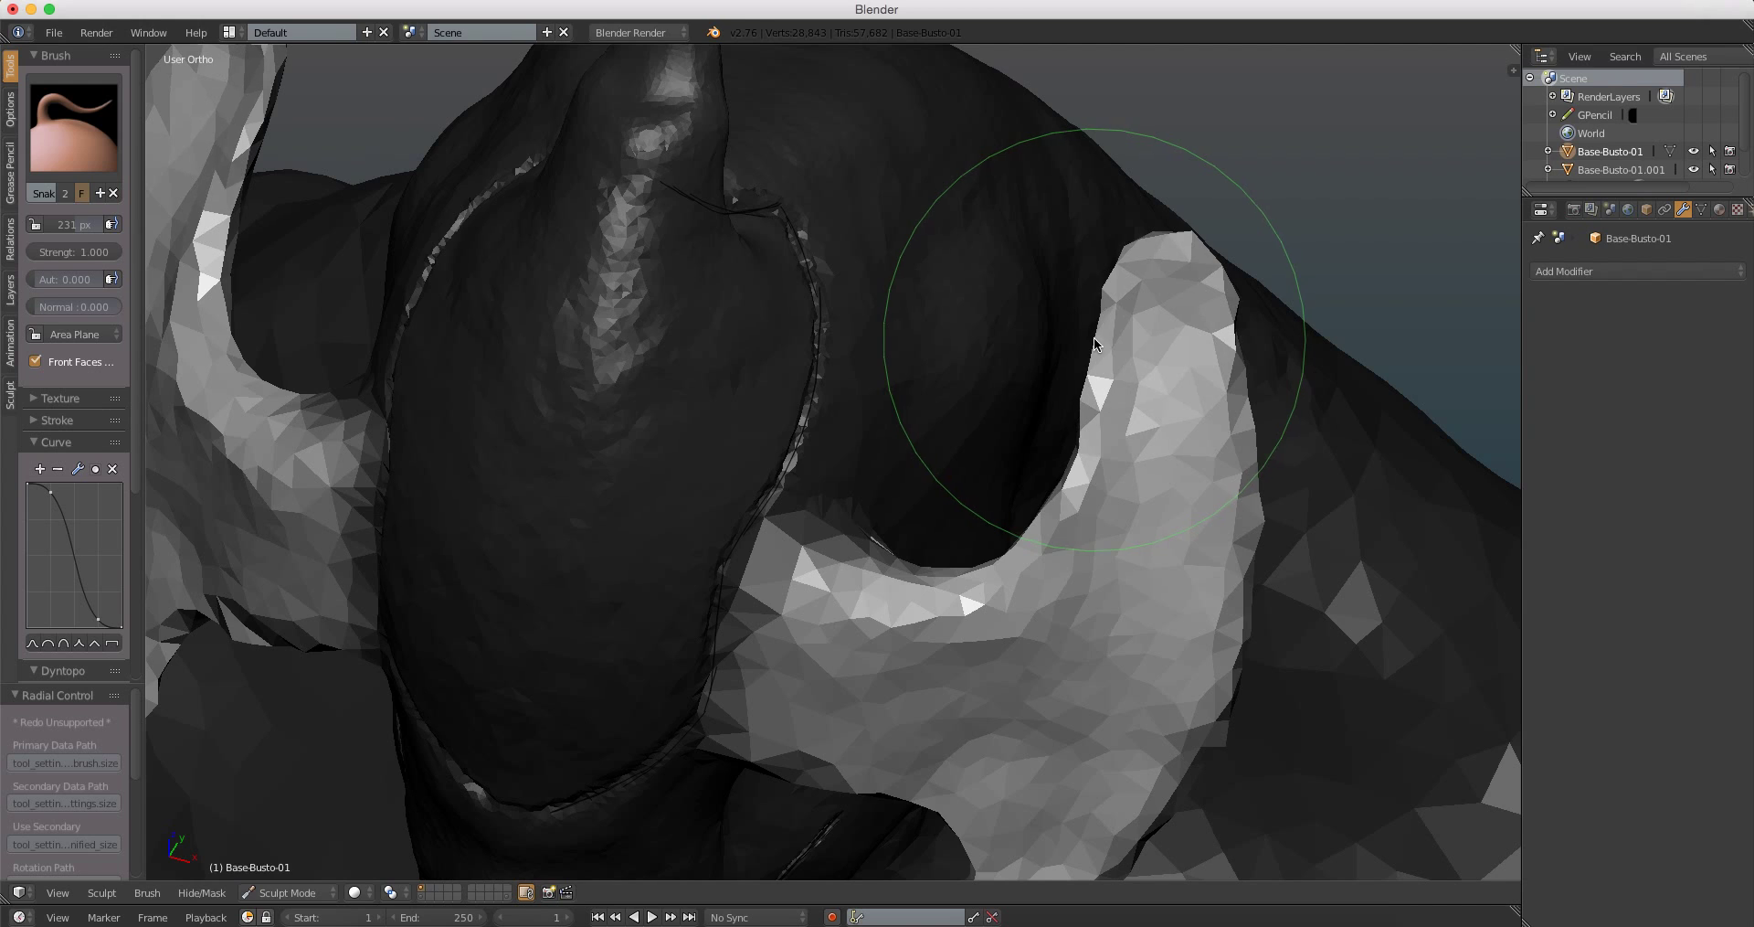
{"action": "mouse_move", "coordinate": [1093, 337]}
{"action": "middle_mouse_down"}
{"action": "mouse_move", "coordinate": [1120, 331]}
{"action": "mouse_move", "coordinate": [1083, 246]}
{"action": "middle_mouse_up"}
{"action": "key", "text": "ctrl+z"}
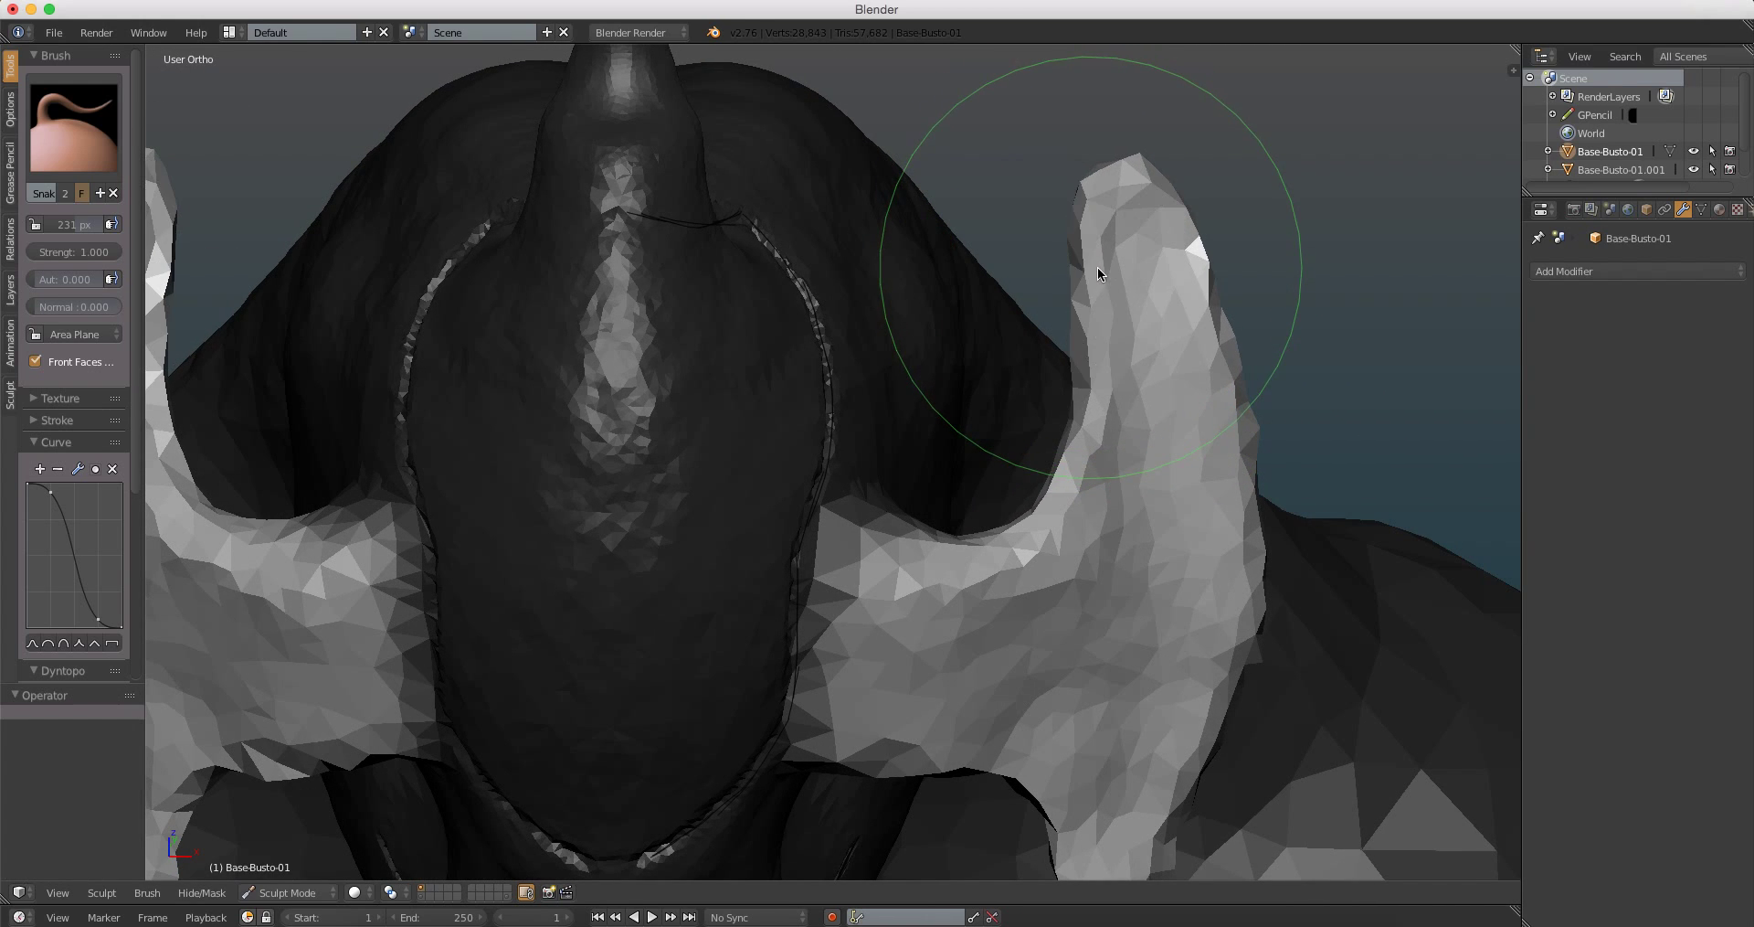
{"action": "key", "text": "ctrl+z"}
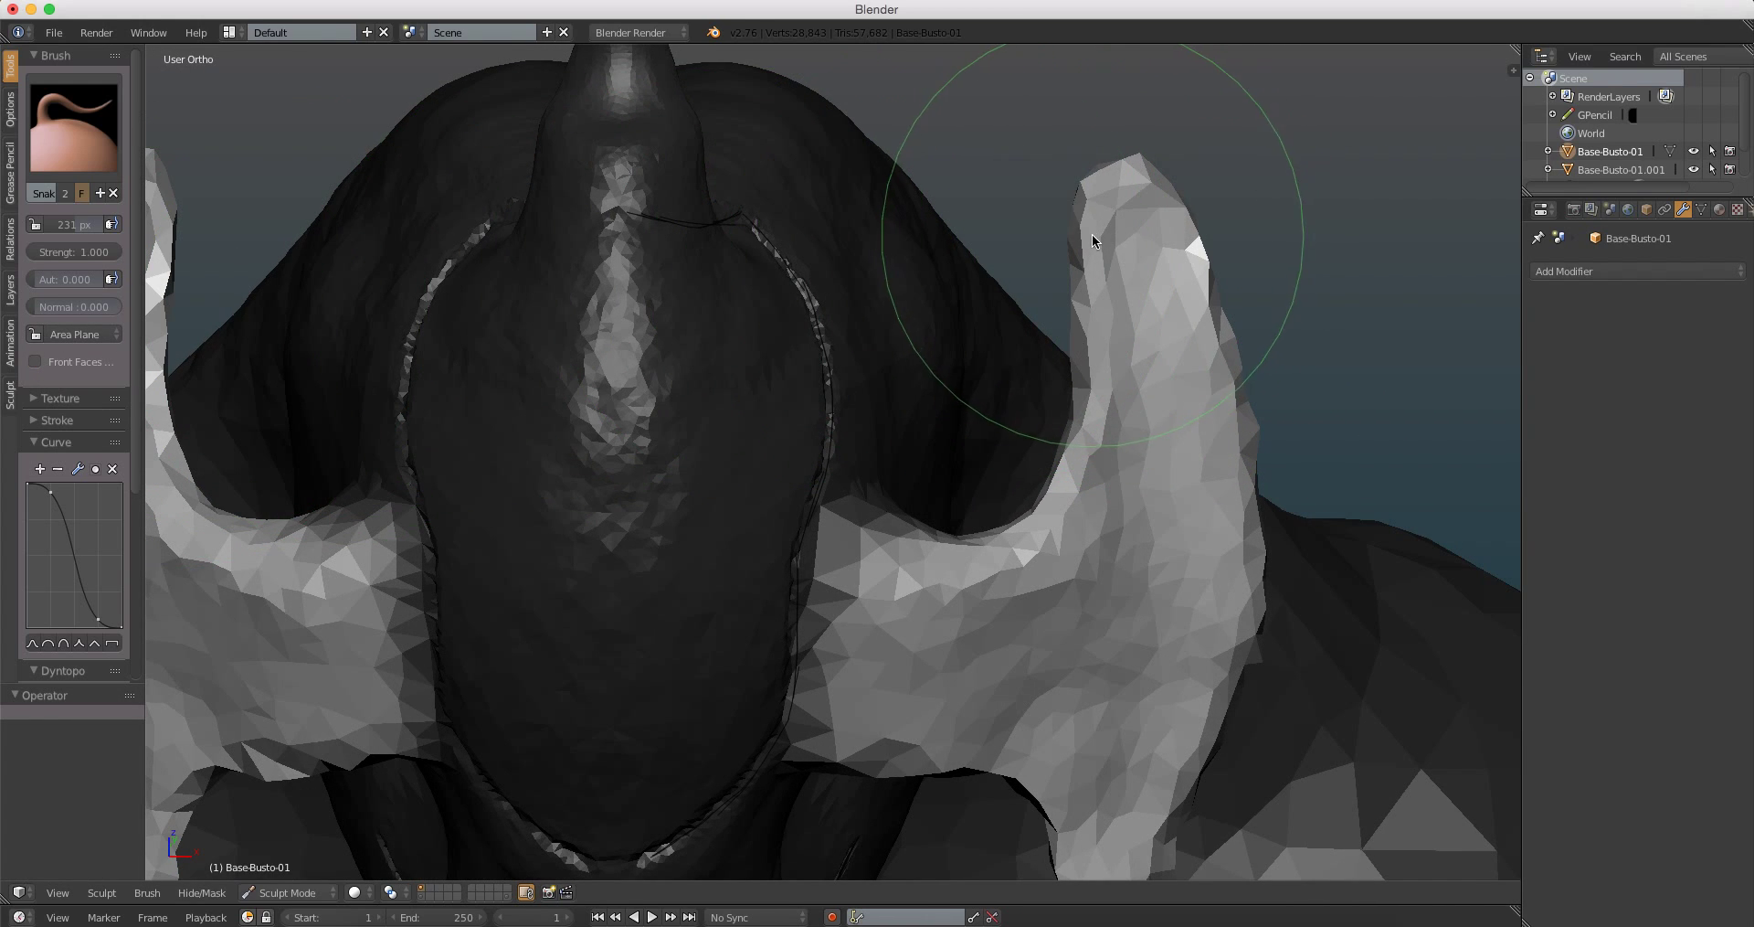
{"action": "mouse_move", "coordinate": [1088, 235]}
{"action": "left_mouse_down"}
{"action": "mouse_move", "coordinate": [1064, 243]}
{"action": "mouse_move", "coordinate": [1059, 275]}
{"action": "left_mouse_up"}
{"action": "mouse_move", "coordinate": [1060, 274]}
{"action": "middle_mouse_down"}
{"action": "mouse_move", "coordinate": [1013, 291]}
{"action": "mouse_move", "coordinate": [903, 207]}
{"action": "mouse_move", "coordinate": [884, 213]}
{"action": "mouse_move", "coordinate": [906, 213]}
{"action": "middle_mouse_up"}
Step: Stretch the horn tip higher in Right and Front Ortho views
{"action": "key", "text": "KP_3"}
{"action": "left_click_drag", "start_coordinate": [1025, 274], "coordinate": [1038, 164]}
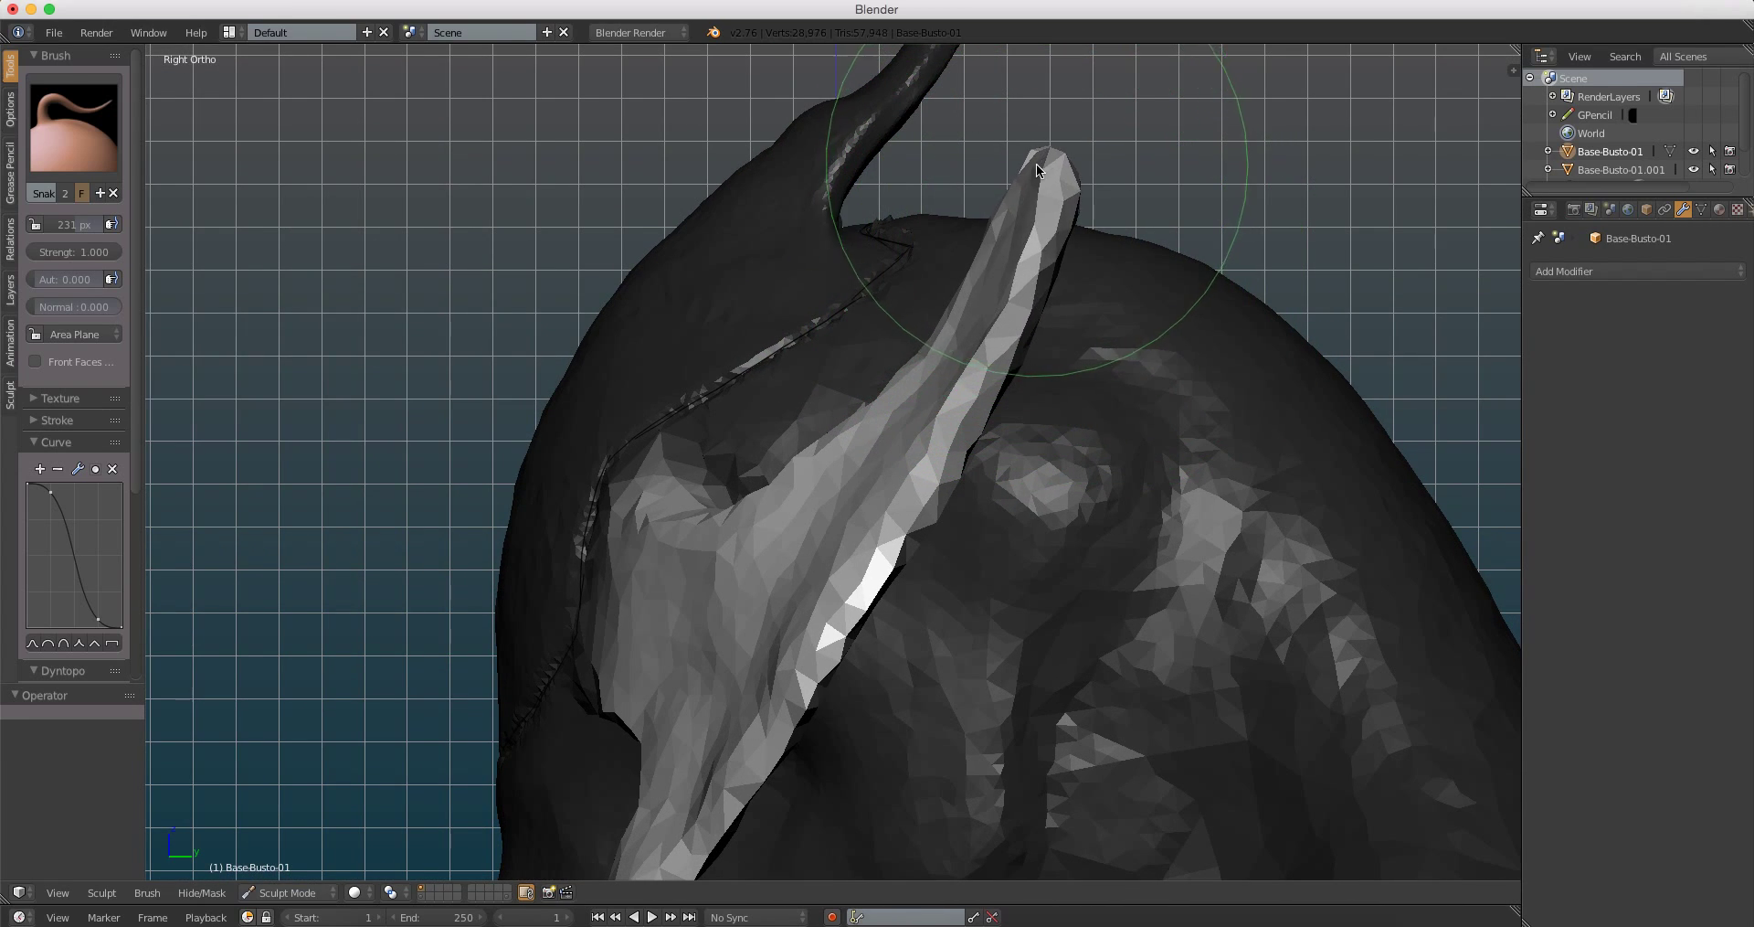
{"action": "mouse_move", "coordinate": [1036, 164]}
{"action": "middle_mouse_down", "text": "shift"}
{"action": "mouse_move", "coordinate": [991, 388]}
{"action": "mouse_move", "coordinate": [1022, 331]}
{"action": "mouse_move", "coordinate": [1005, 314]}
{"action": "middle_mouse_up", "text": "shift"}
{"action": "key", "text": "KP_1"}
{"action": "scroll", "coordinate": [1009, 278], "scroll_direction": "up", "scroll_amount": 3}
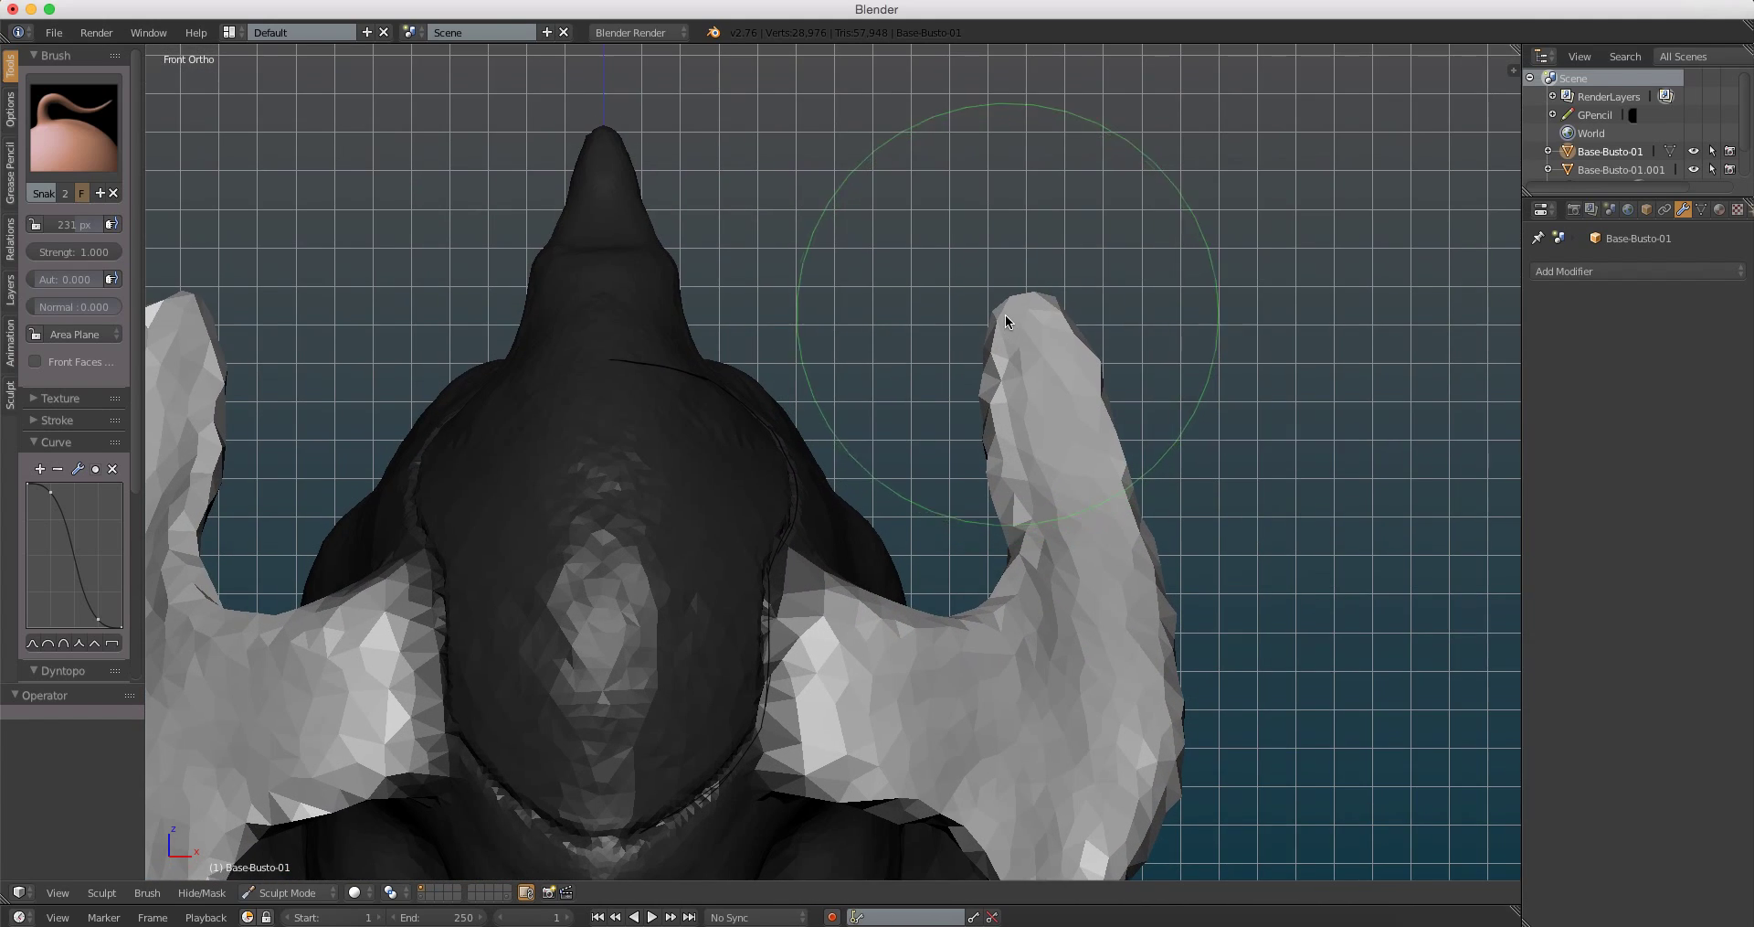
{"action": "mouse_move", "coordinate": [989, 303]}
{"action": "left_mouse_down"}
{"action": "mouse_move", "coordinate": [963, 343]}
{"action": "mouse_move", "coordinate": [1005, 335]}
{"action": "left_mouse_up"}
{"action": "scroll", "coordinate": [1005, 335], "scroll_direction": "down", "scroll_amount": 1}
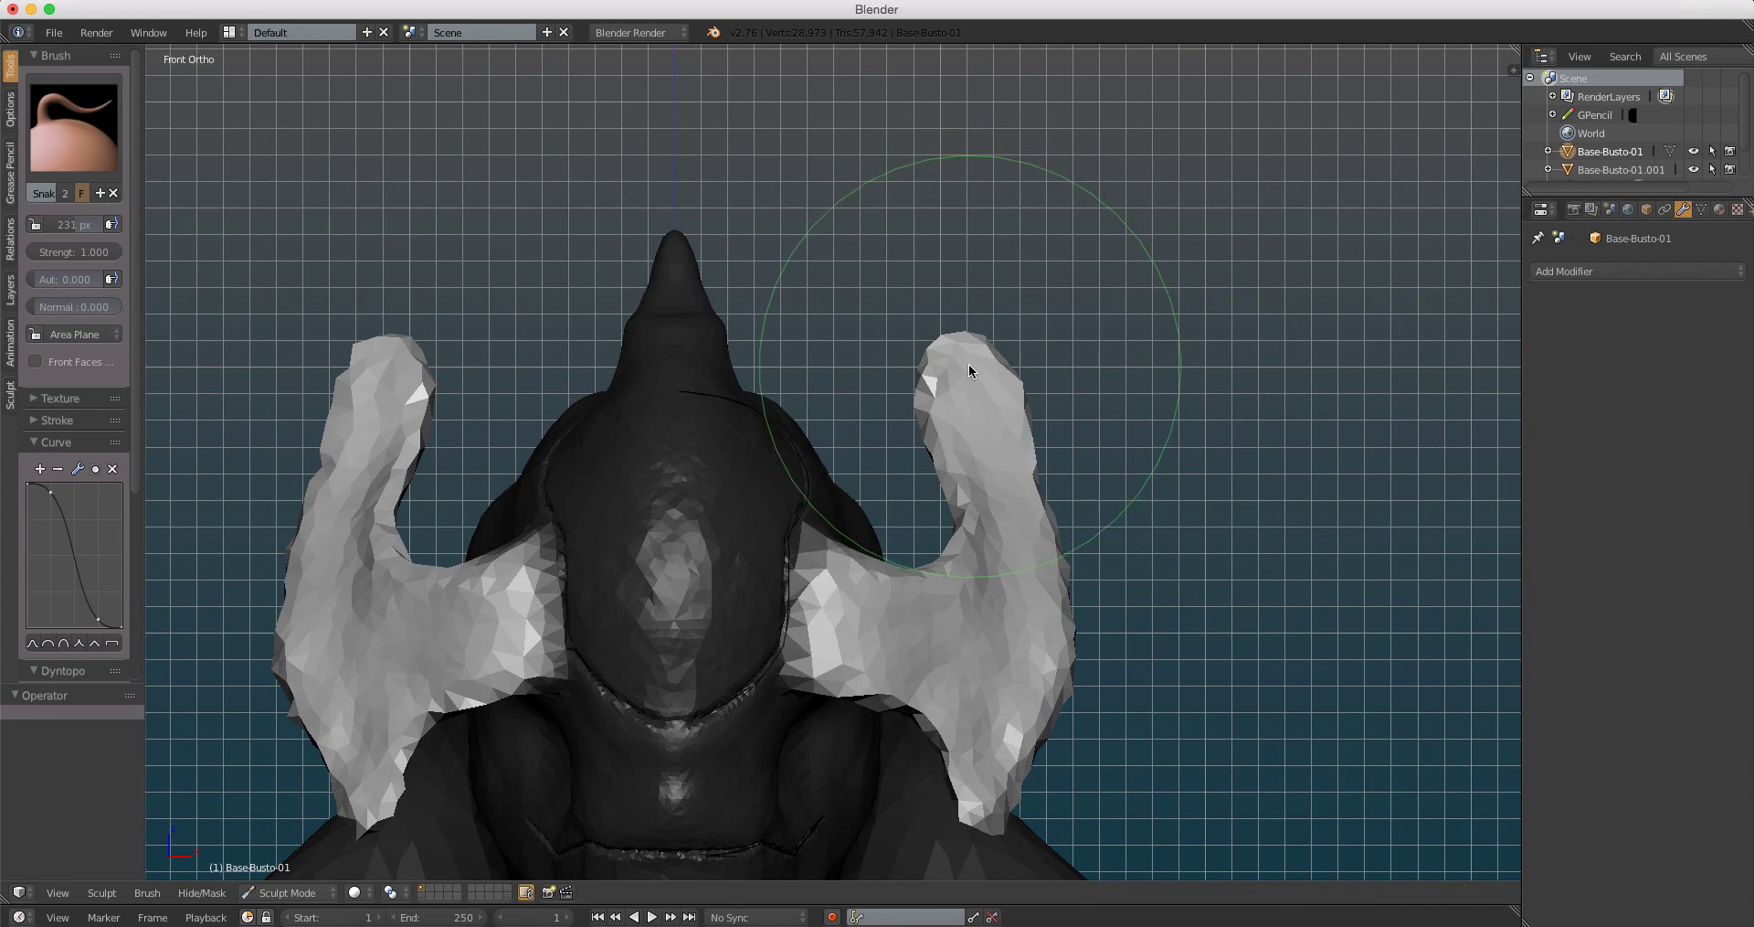
Step: Lengthen the horn tip further upward in Right Ortho view
{"action": "key", "text": "KP_3"}
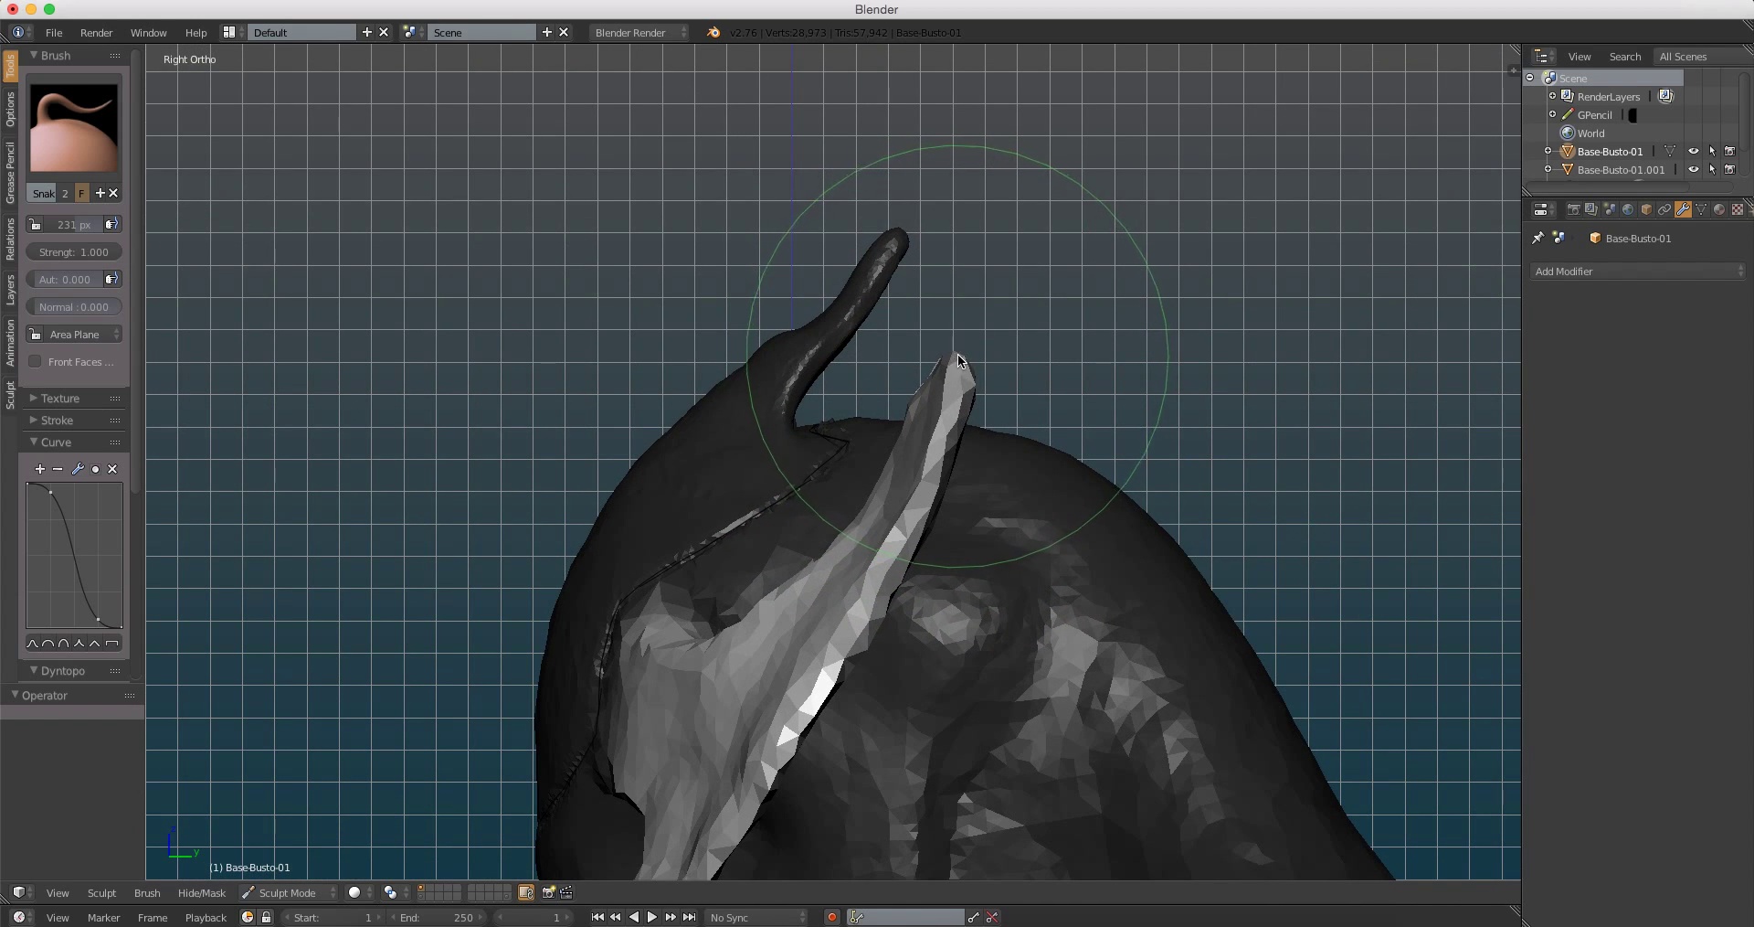
{"action": "left_click_drag", "start_coordinate": [957, 369], "coordinate": [989, 254]}
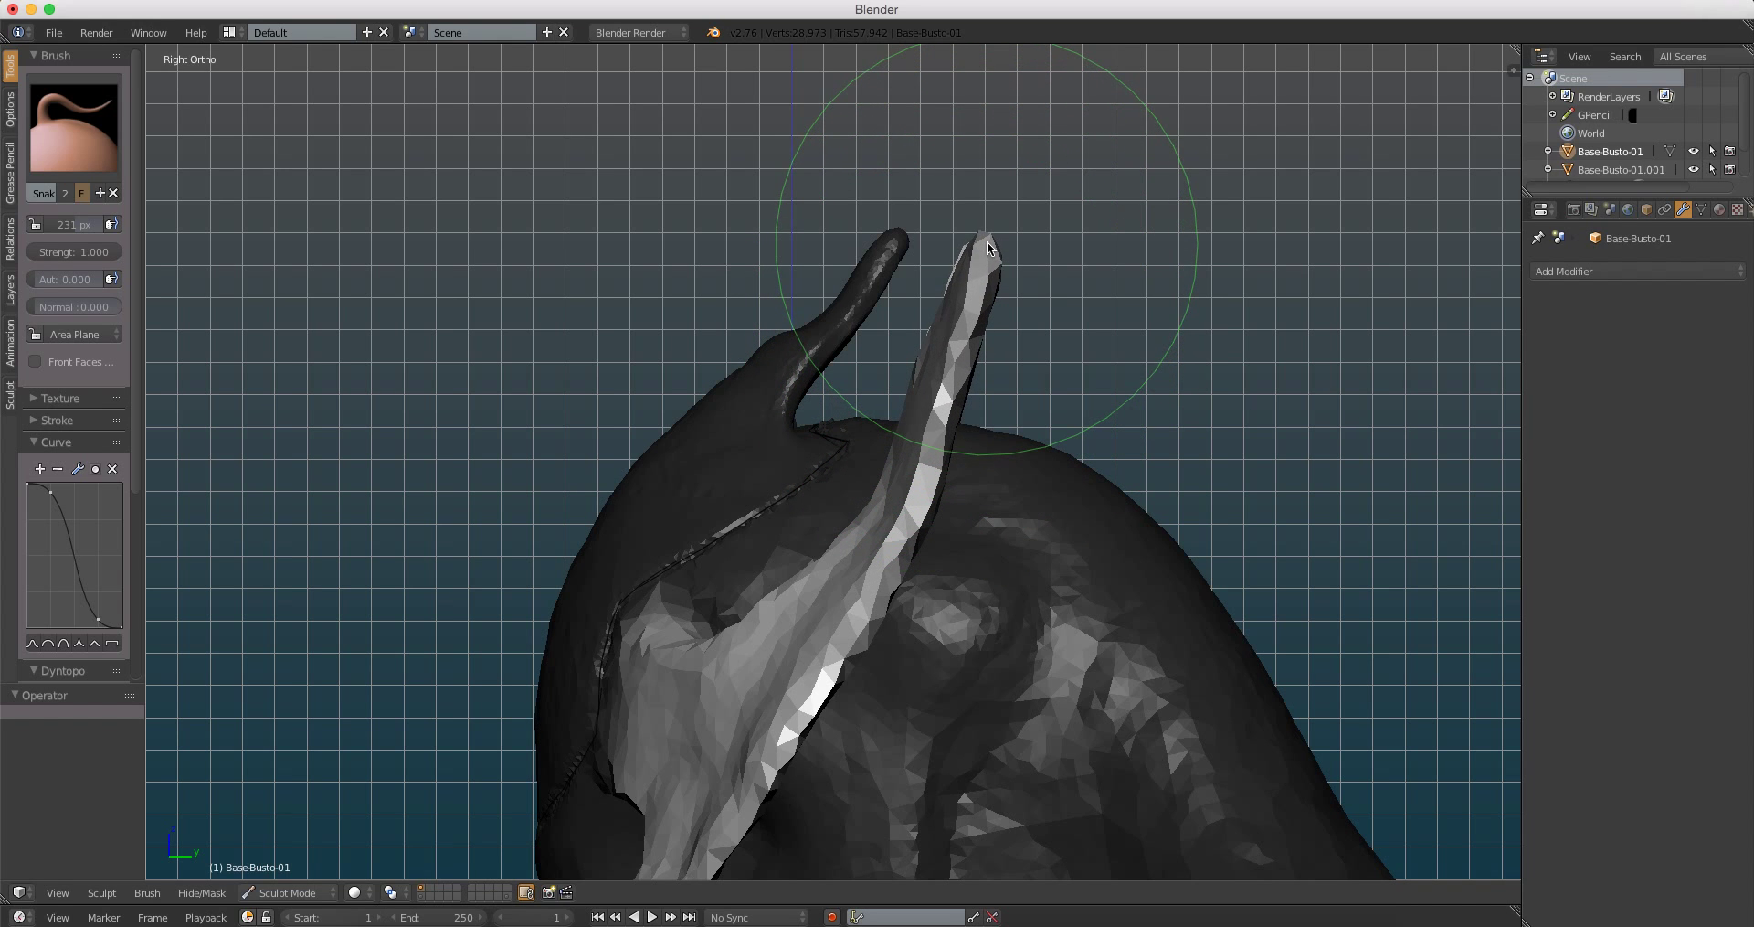
{"action": "scroll", "coordinate": [957, 351], "scroll_direction": "up", "scroll_amount": 1}
{"action": "mouse_move", "coordinate": [958, 352]}
{"action": "left_mouse_down"}
{"action": "mouse_move", "coordinate": [1012, 286]}
{"action": "mouse_move", "coordinate": [1210, 164]}
{"action": "left_mouse_up"}
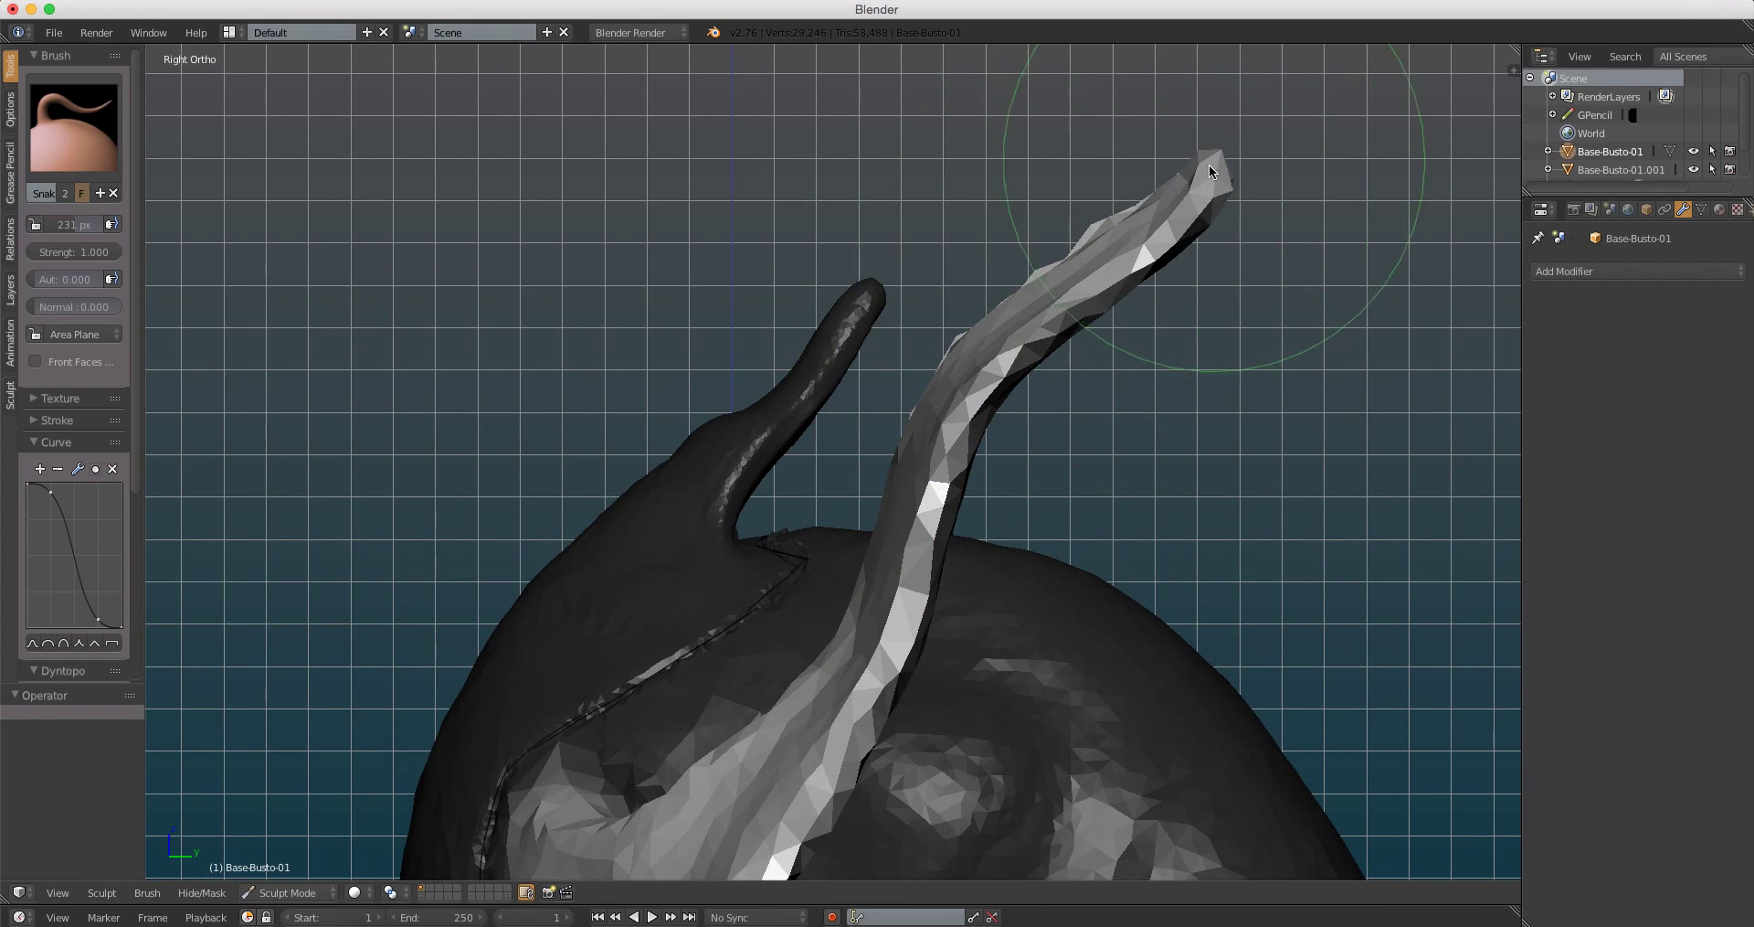
{"action": "scroll", "coordinate": [1210, 164], "scroll_direction": "down", "scroll_amount": 2}
{"action": "scroll", "coordinate": [1089, 289], "scroll_direction": "down", "scroll_amount": 1}
{"action": "mouse_move", "coordinate": [1090, 289]}
{"action": "middle_mouse_down"}
{"action": "mouse_move", "coordinate": [1150, 333]}
{"action": "mouse_move", "coordinate": [1142, 251]}
{"action": "mouse_move", "coordinate": [1103, 330]}
{"action": "mouse_move", "coordinate": [1028, 296]}
{"action": "middle_mouse_up"}
Step: Inflate the horns with a 284 px Inflate brush
{"action": "key", "text": "i"}
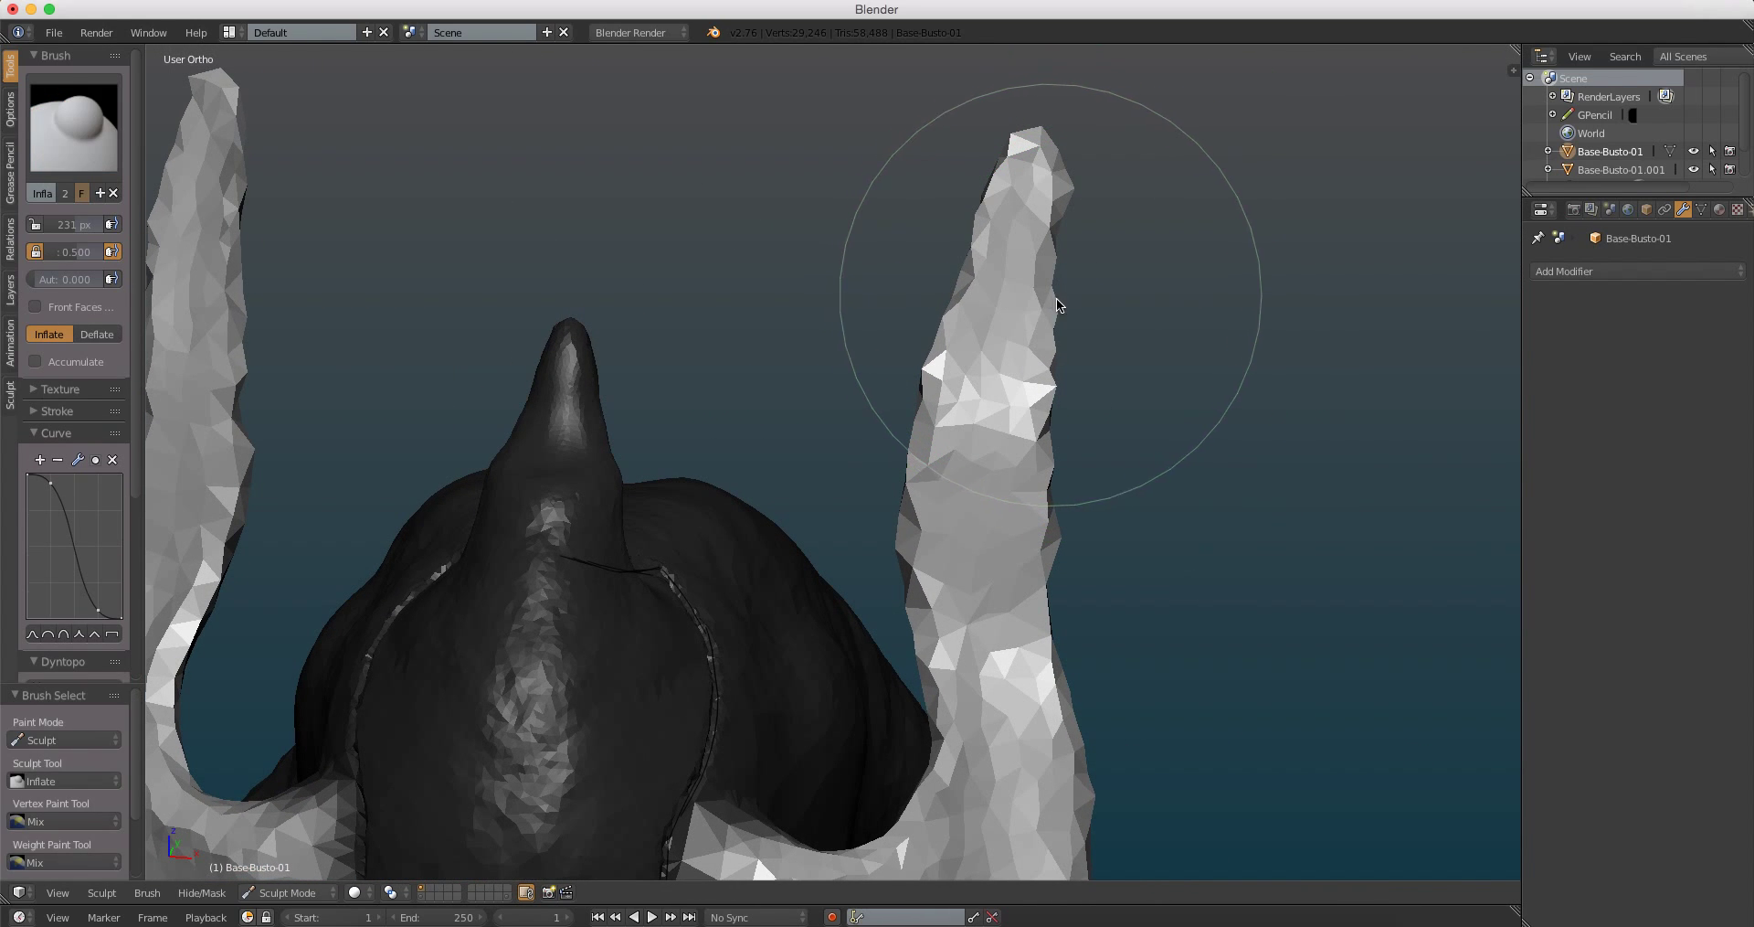
{"action": "key", "text": "f"}
{"action": "left_click", "coordinate": [1109, 330]}
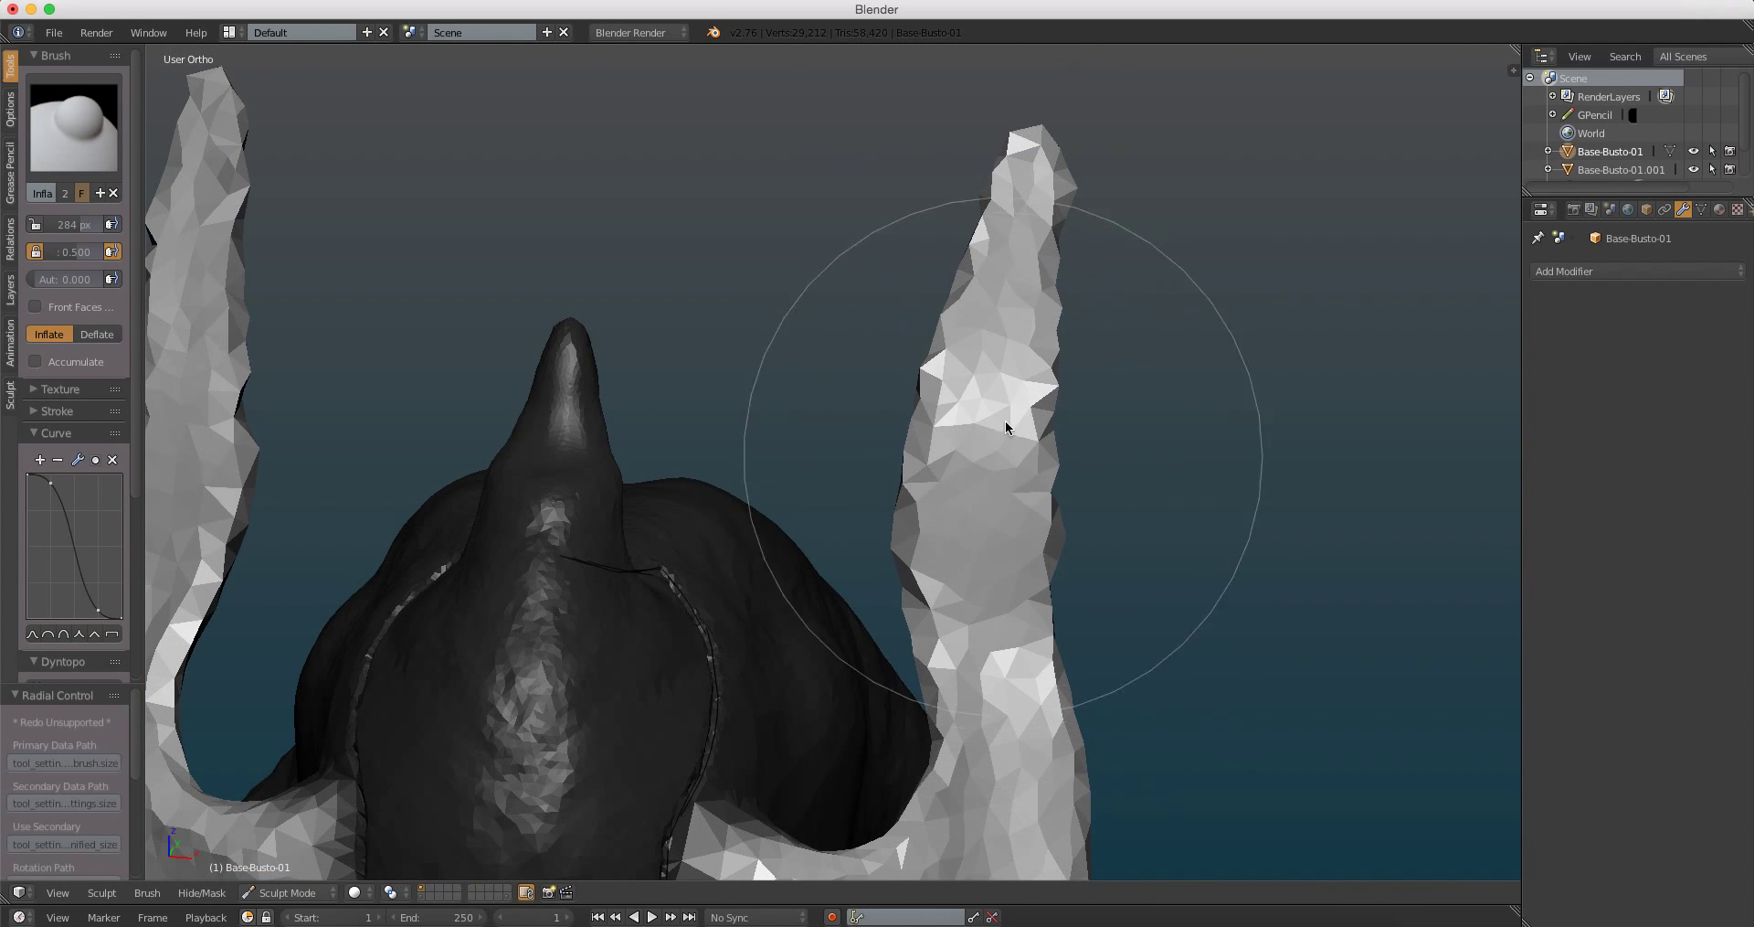
{"action": "middle_click_drag", "start_coordinate": [1050, 307], "coordinate": [835, 184]}
{"action": "middle_click_drag", "start_coordinate": [972, 253], "coordinate": [764, 274]}
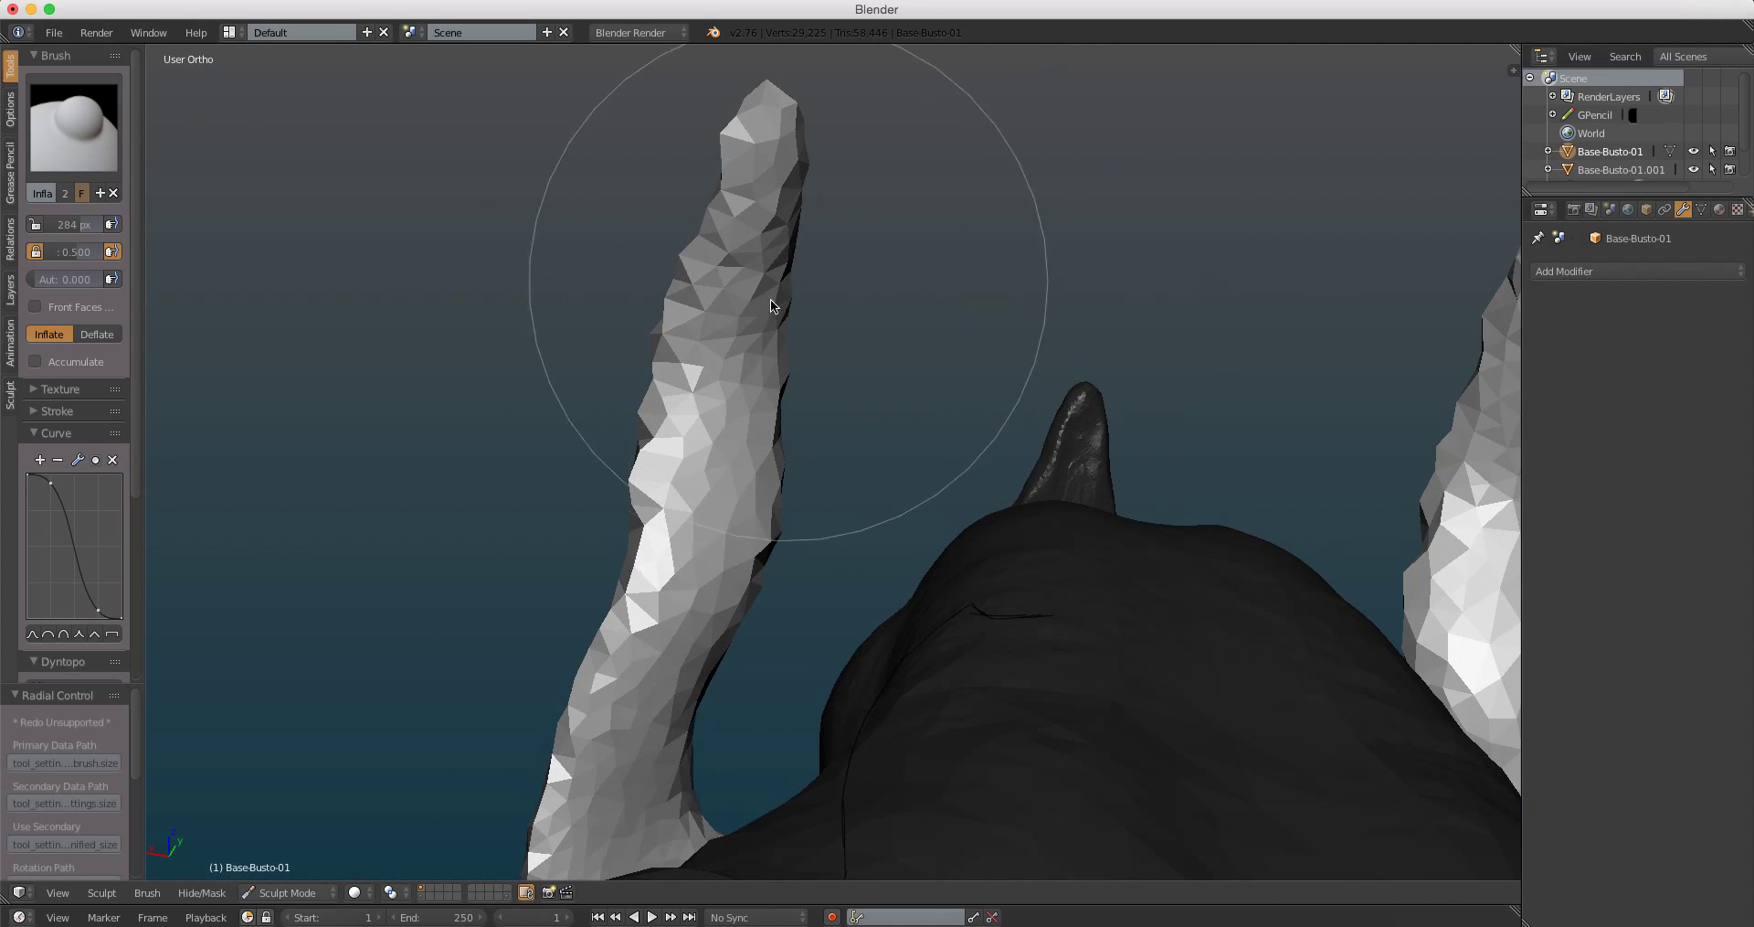
{"action": "left_click_drag", "start_coordinate": [763, 275], "coordinate": [658, 530]}
{"action": "middle_click_drag", "start_coordinate": [658, 530], "coordinate": [834, 617]}
{"action": "left_click_drag", "start_coordinate": [1024, 377], "coordinate": [951, 501]}
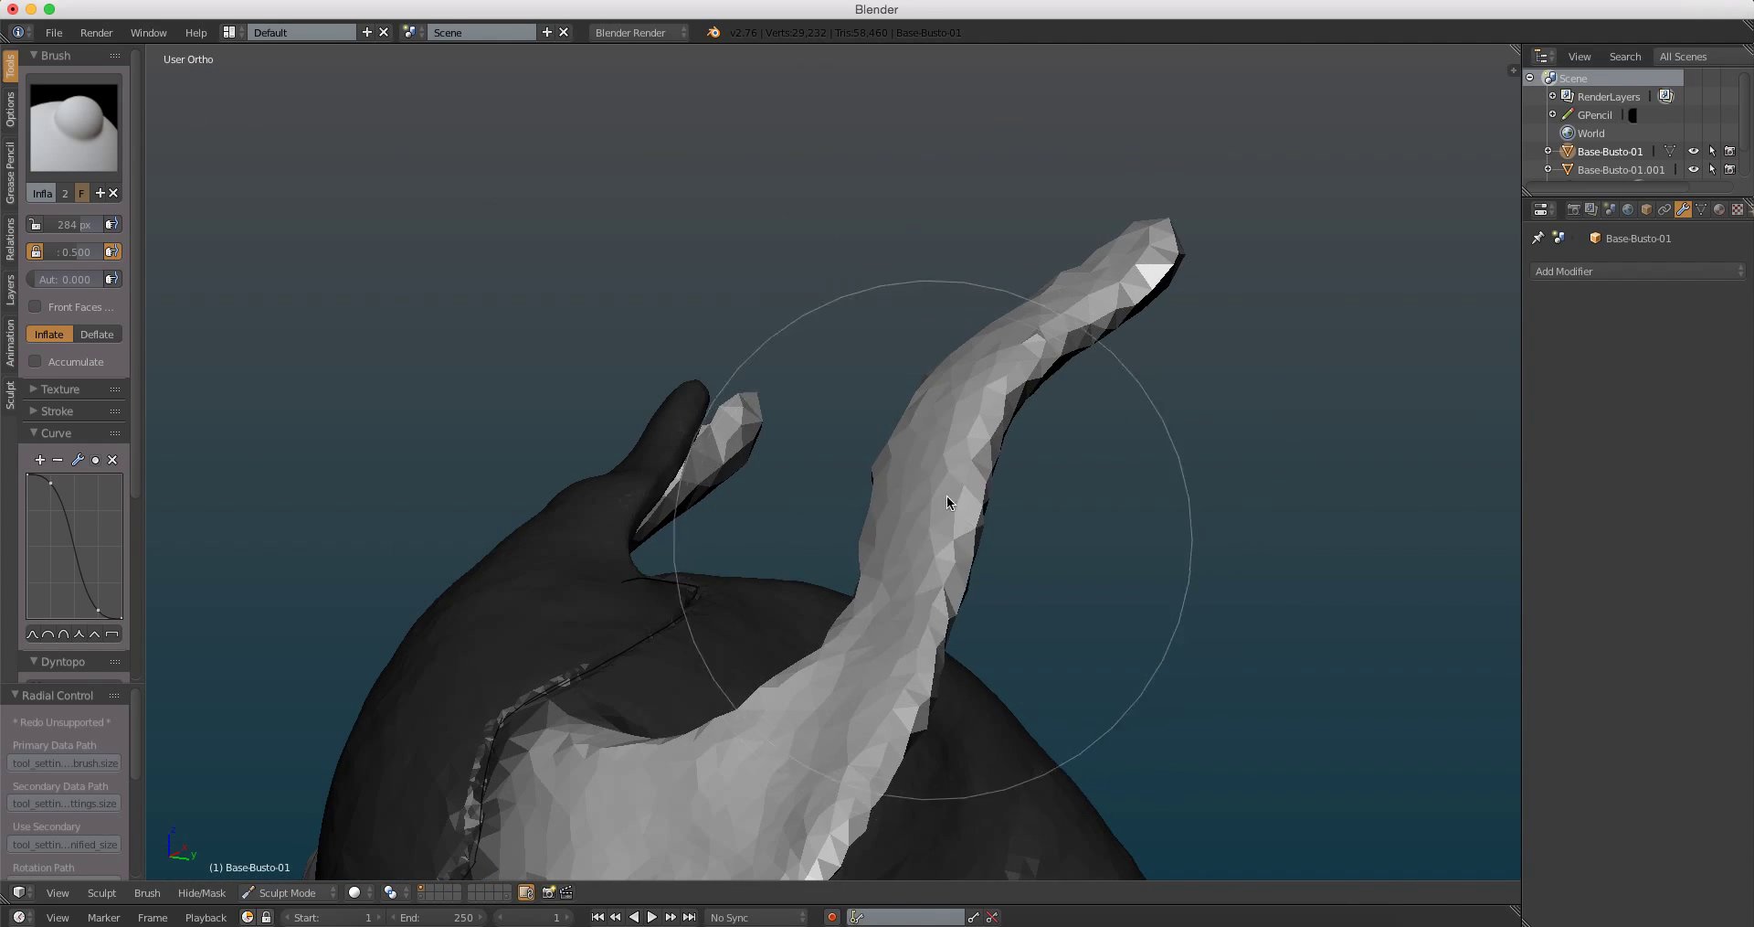
Step: Thicken the upright horns further, then select the Snake Hook brush
{"action": "middle_click_drag", "start_coordinate": [951, 500], "coordinate": [1027, 391]}
{"action": "mouse_move", "coordinate": [874, 619]}
{"action": "middle_mouse_down"}
{"action": "mouse_move", "coordinate": [1004, 437]}
{"action": "mouse_move", "coordinate": [966, 684]}
{"action": "mouse_move", "coordinate": [987, 274]}
{"action": "middle_mouse_up"}
{"action": "left_click_drag", "start_coordinate": [987, 275], "coordinate": [992, 431]}
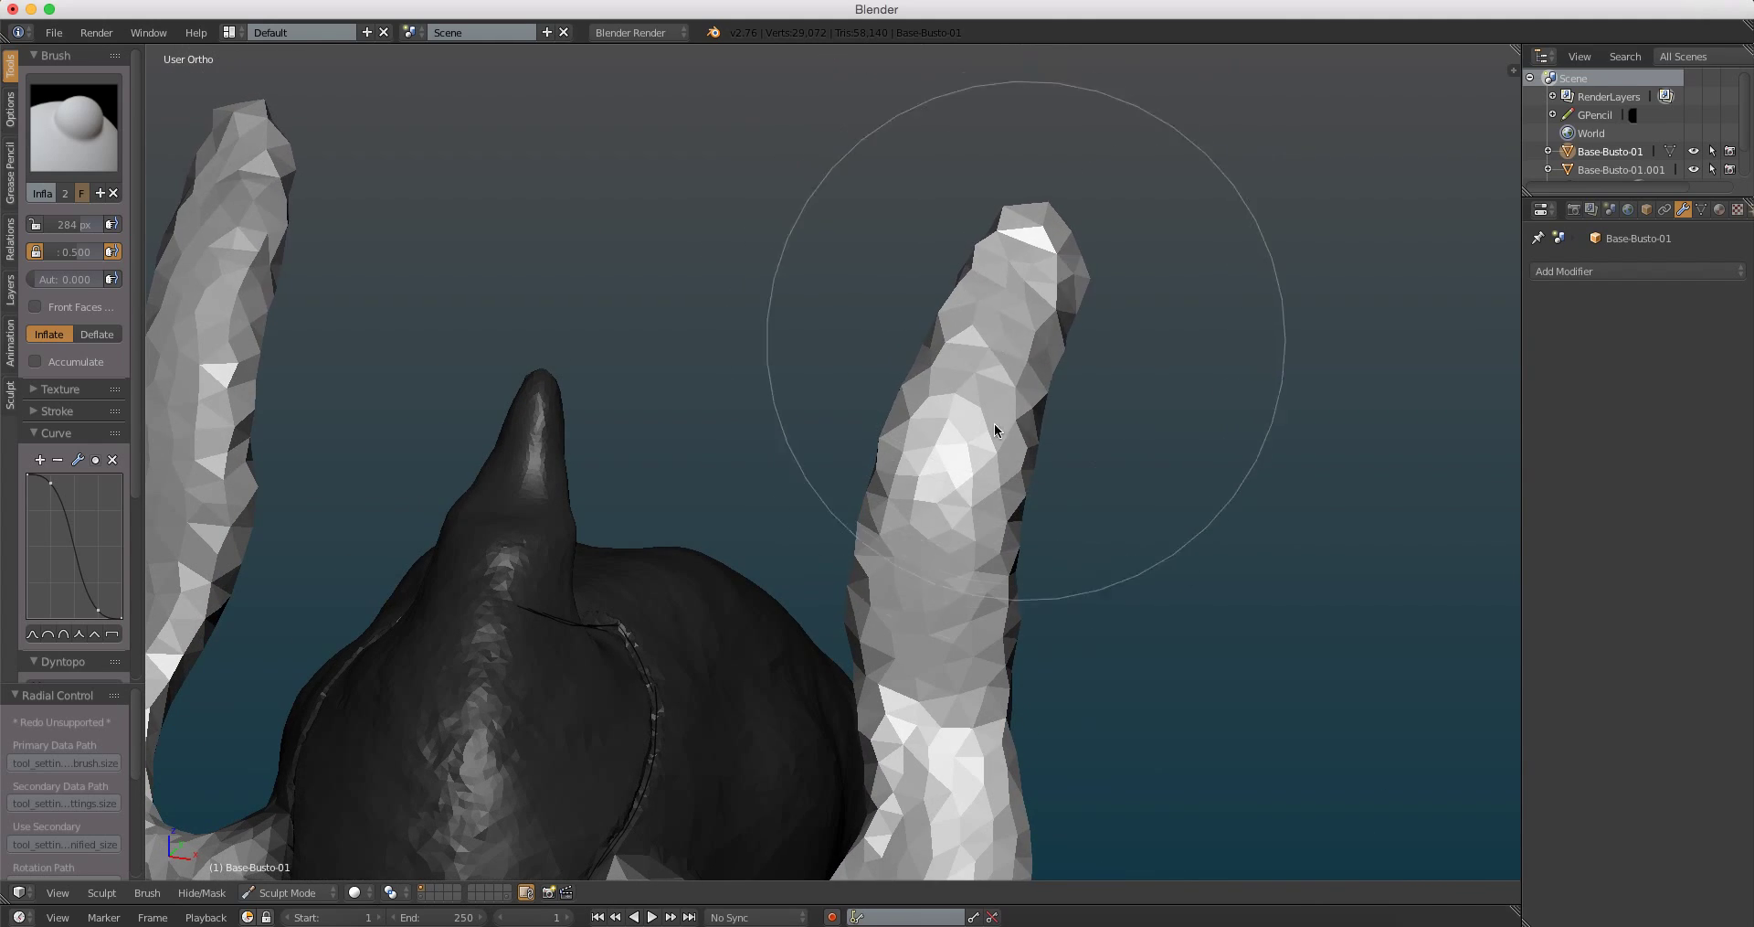
{"action": "mouse_move", "coordinate": [991, 430]}
{"action": "middle_mouse_down"}
{"action": "mouse_move", "coordinate": [1019, 502]}
{"action": "mouse_move", "coordinate": [854, 403]}
{"action": "mouse_move", "coordinate": [883, 339]}
{"action": "middle_mouse_up"}
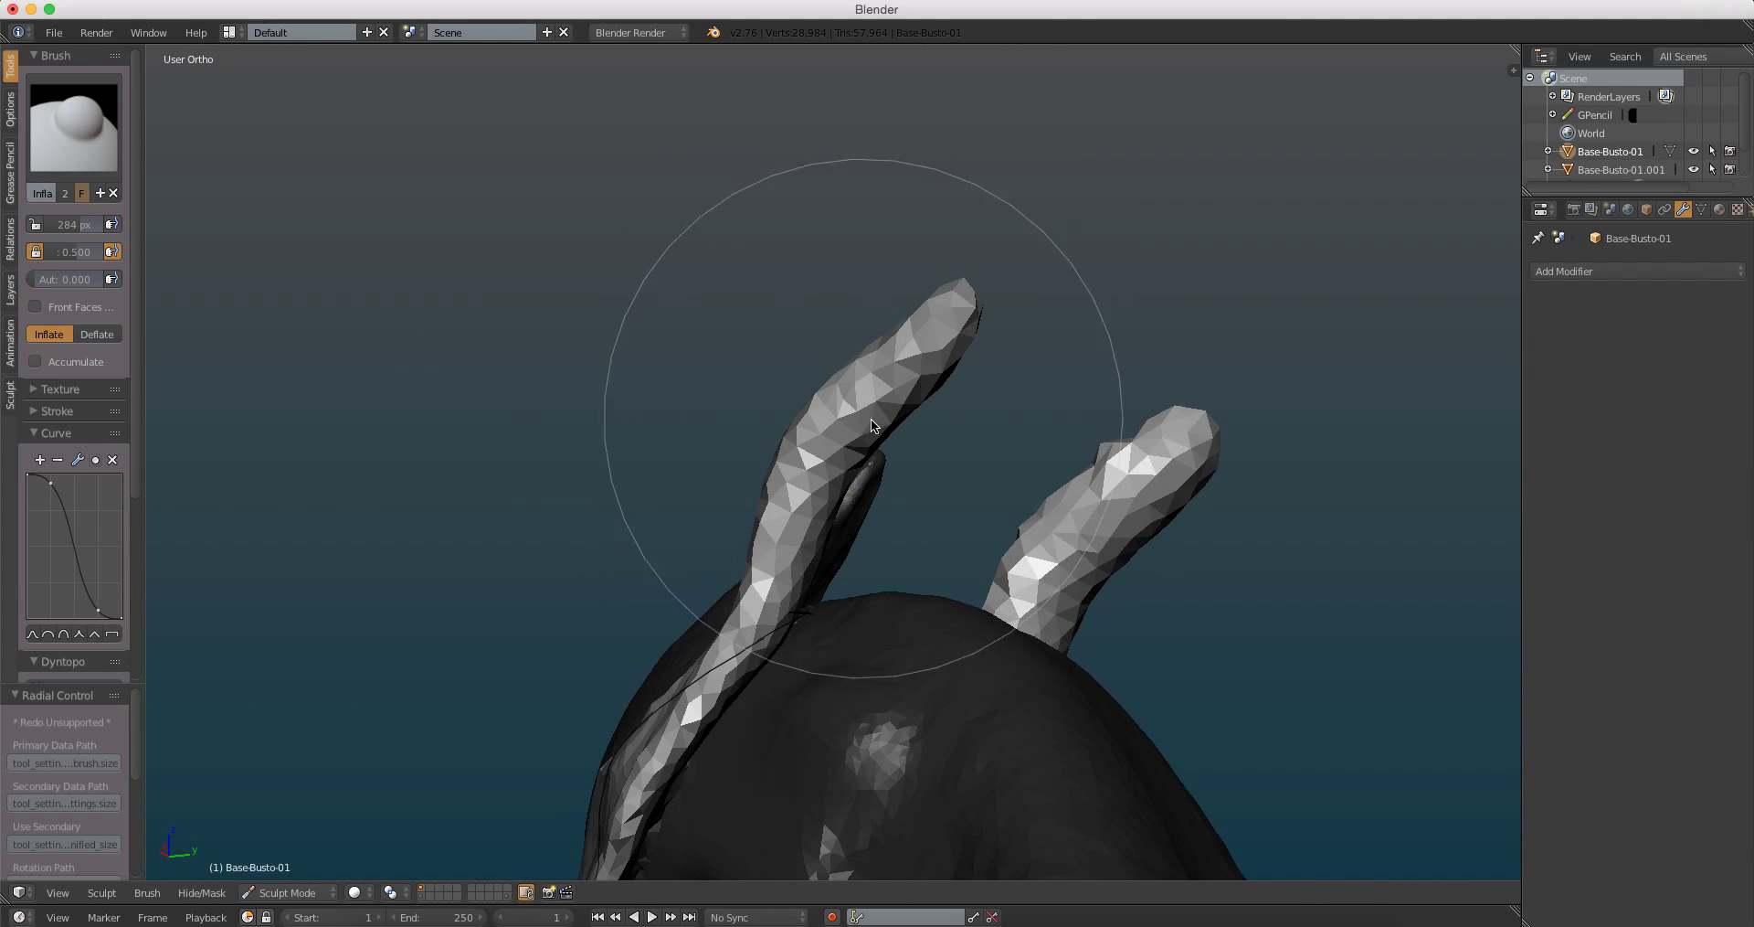
{"action": "key", "text": "KP_1"}
{"action": "mouse_move", "coordinate": [1011, 361]}
{"action": "middle_mouse_down"}
{"action": "mouse_move", "coordinate": [1022, 325]}
{"action": "mouse_move", "coordinate": [1007, 347]}
{"action": "middle_mouse_up"}
{"action": "left_click", "coordinate": [81, 109]}
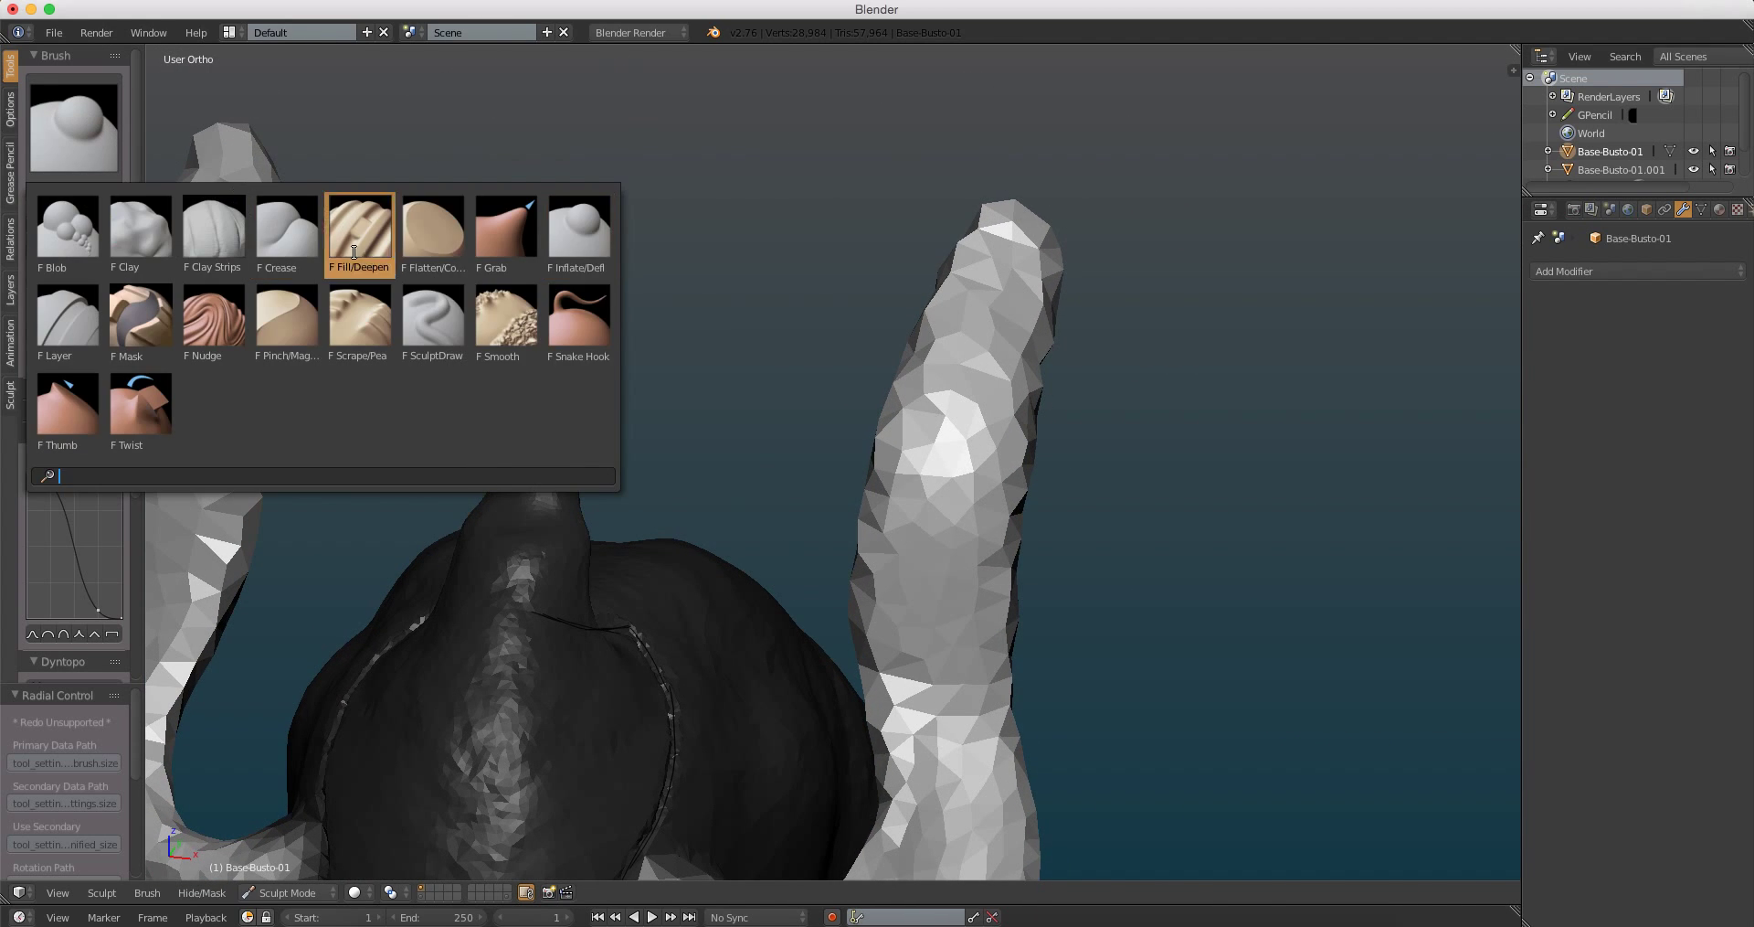
{"action": "left_click", "coordinate": [580, 323]}
Step: Set the Snake Hook radius to 142 px and pull the right horn tip into a hook
{"action": "key", "text": "f"}
{"action": "left_click", "coordinate": [1063, 311]}
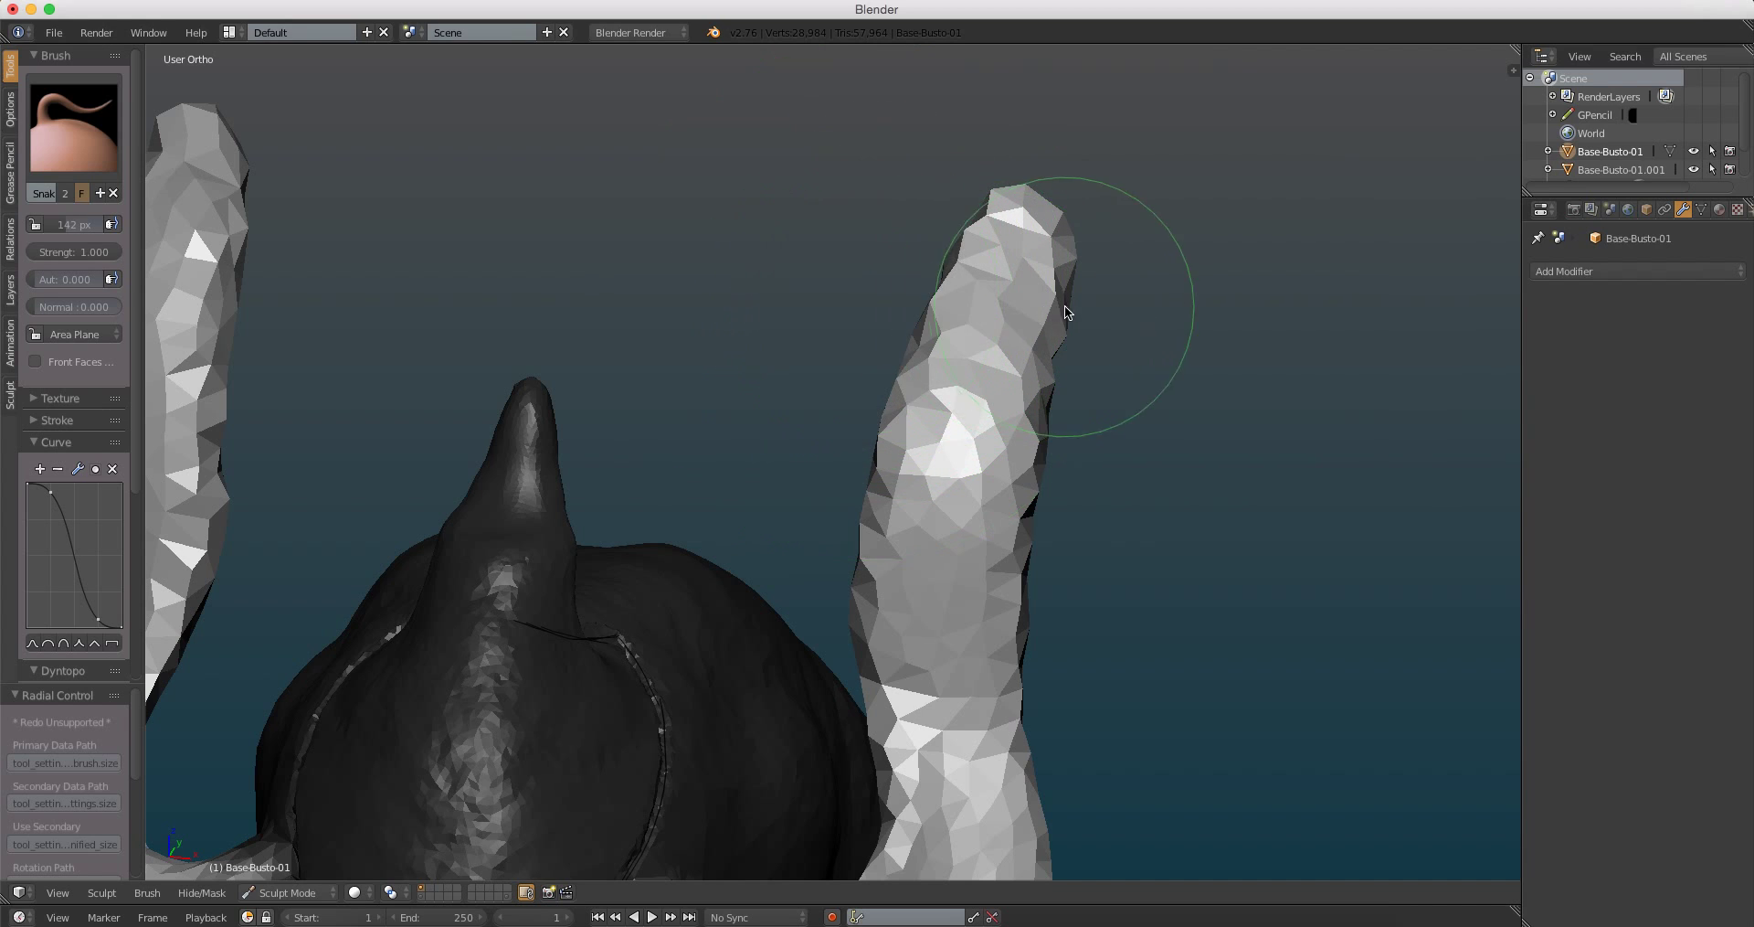
{"action": "middle_click_drag", "start_coordinate": [1063, 311], "coordinate": [1041, 341]}
{"action": "mouse_move", "coordinate": [1058, 339]}
{"action": "left_mouse_down"}
{"action": "mouse_move", "coordinate": [1138, 387]}
{"action": "mouse_move", "coordinate": [1256, 525]}
{"action": "left_mouse_up"}
{"action": "mouse_move", "coordinate": [1257, 526]}
{"action": "middle_mouse_down"}
{"action": "mouse_move", "coordinate": [1229, 465]}
{"action": "mouse_move", "coordinate": [1108, 421]}
{"action": "middle_mouse_up"}
{"action": "middle_click_drag", "start_coordinate": [1174, 505], "coordinate": [1134, 479]}
{"action": "left_click_drag", "start_coordinate": [1133, 479], "coordinate": [1133, 415]}
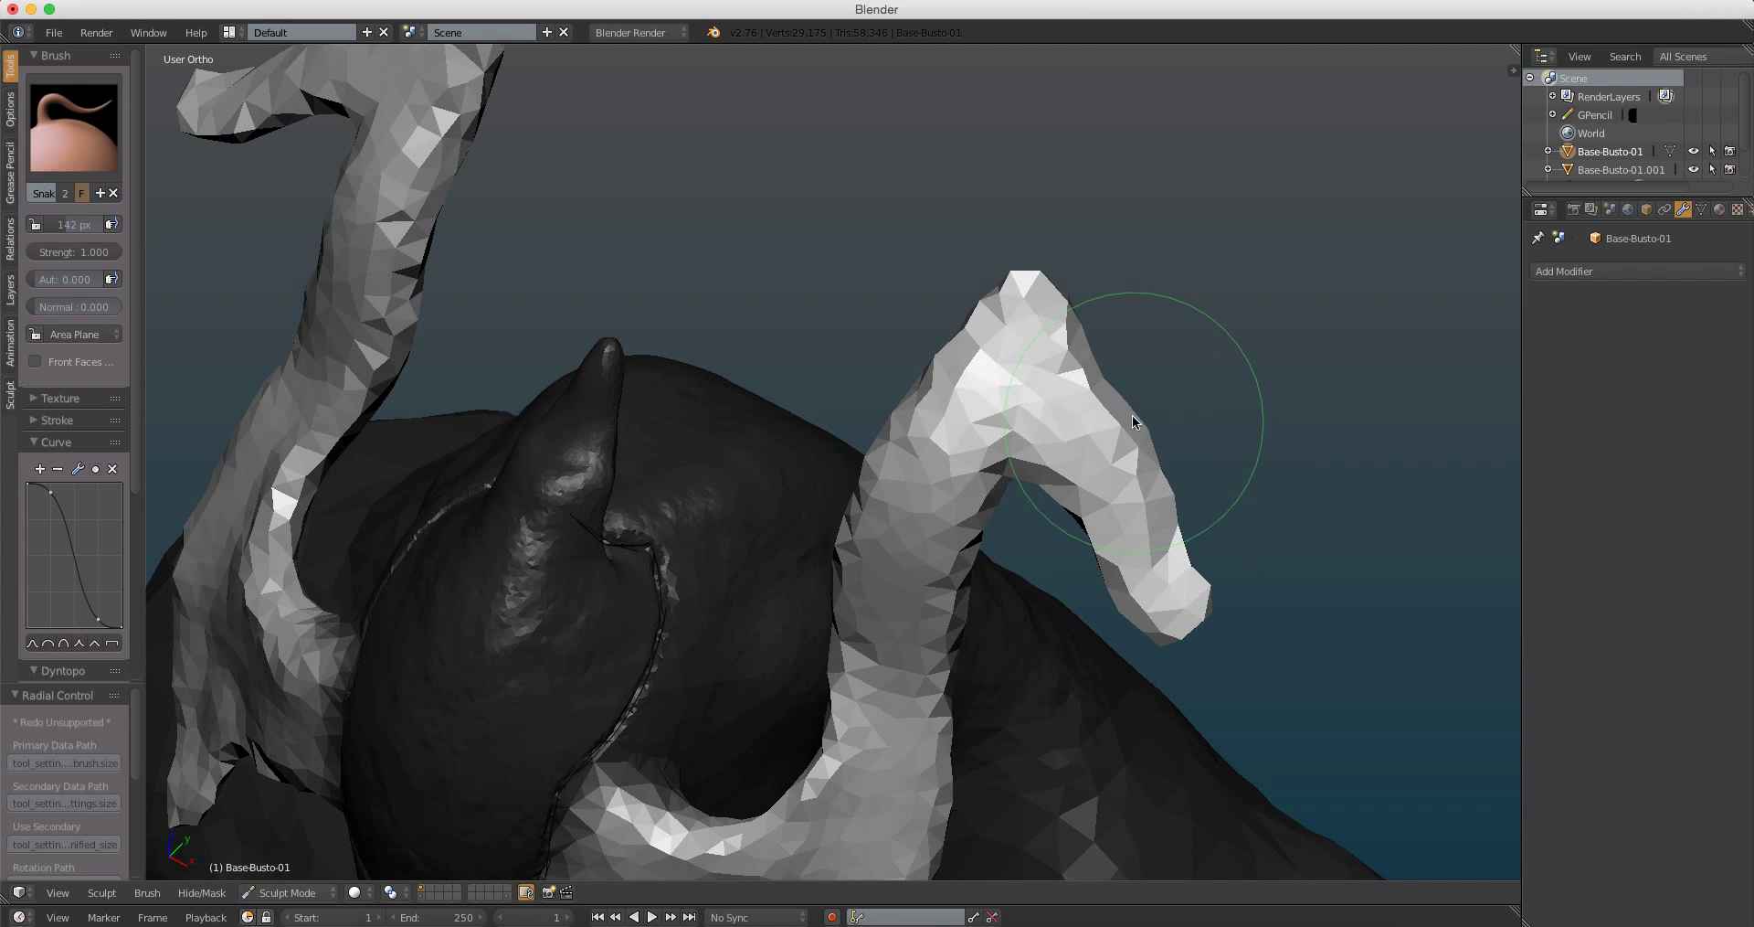
Step: Curl the branch tip downward and refine the hooked shape from the side
{"action": "mouse_move", "coordinate": [1128, 437]}
{"action": "middle_mouse_down"}
{"action": "mouse_move", "coordinate": [1174, 477]}
{"action": "mouse_move", "coordinate": [1183, 421]}
{"action": "middle_mouse_up"}
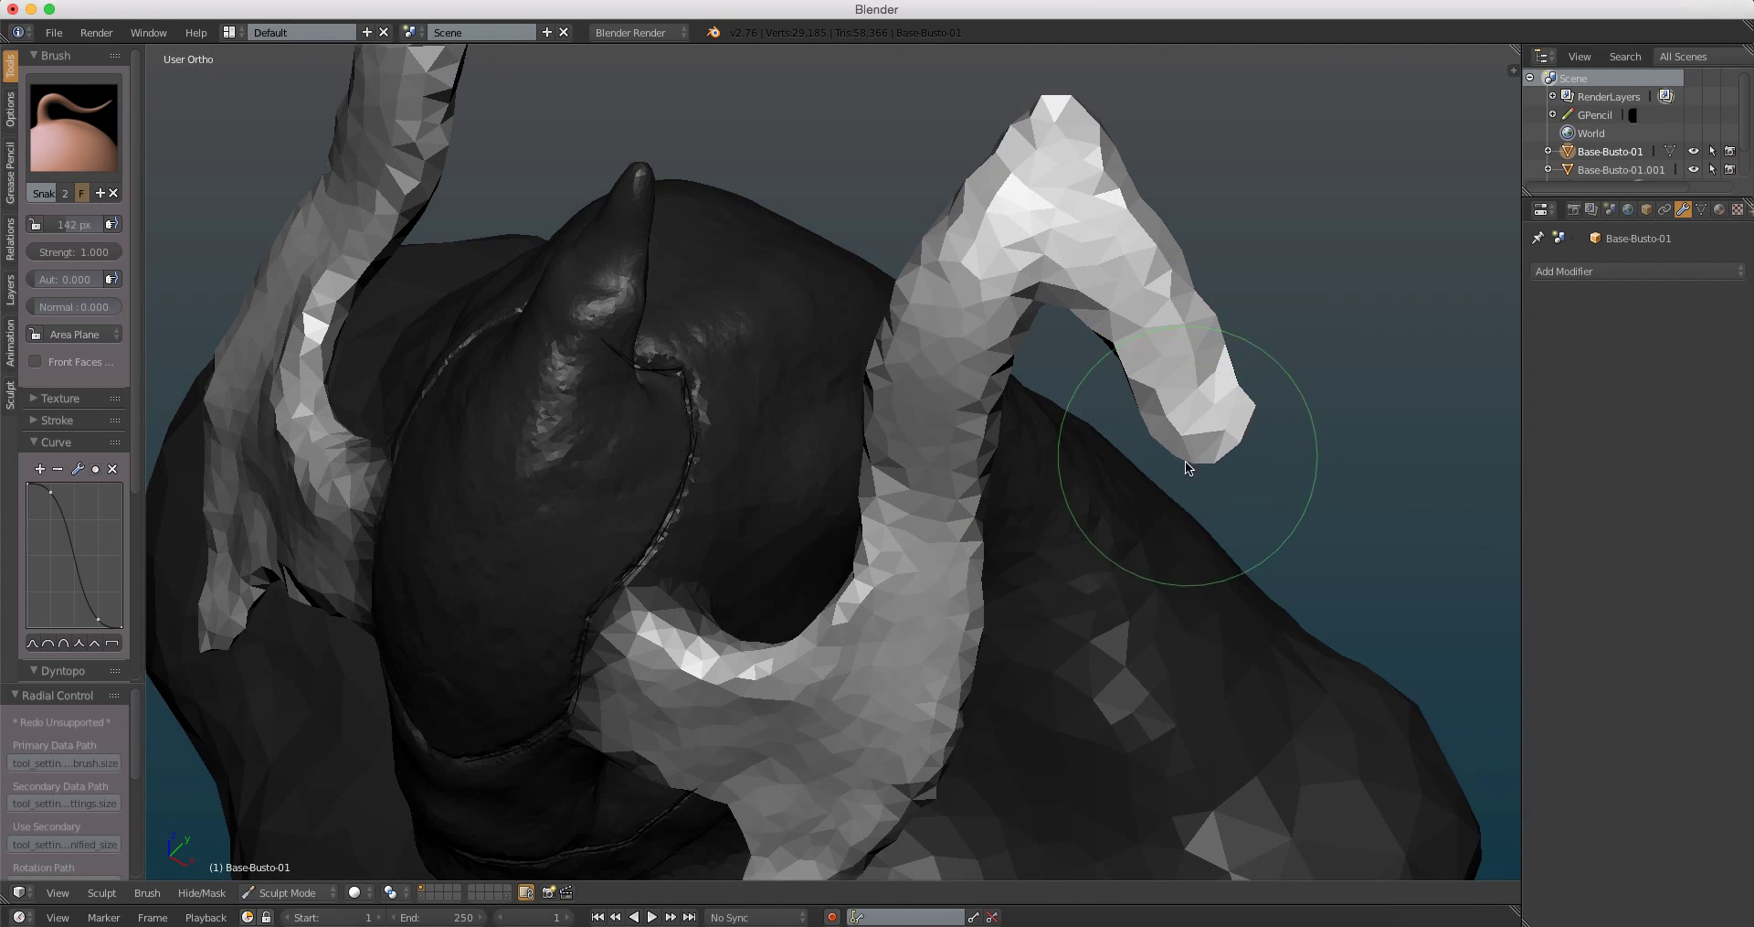
{"action": "mouse_move", "coordinate": [1186, 461]}
{"action": "left_mouse_down"}
{"action": "mouse_move", "coordinate": [1163, 564]}
{"action": "mouse_move", "coordinate": [1164, 489]}
{"action": "left_mouse_up"}
{"action": "mouse_move", "coordinate": [1164, 489]}
{"action": "middle_mouse_down"}
{"action": "mouse_move", "coordinate": [1007, 396]}
{"action": "mouse_move", "coordinate": [995, 346]}
{"action": "middle_mouse_up"}
{"action": "mouse_move", "coordinate": [1065, 415]}
{"action": "middle_mouse_down"}
{"action": "mouse_move", "coordinate": [1026, 369]}
{"action": "mouse_move", "coordinate": [1067, 299]}
{"action": "mouse_move", "coordinate": [1155, 341]}
{"action": "mouse_move", "coordinate": [1101, 380]}
{"action": "middle_mouse_up"}
{"action": "left_click_drag", "start_coordinate": [1102, 379], "coordinate": [1116, 403]}
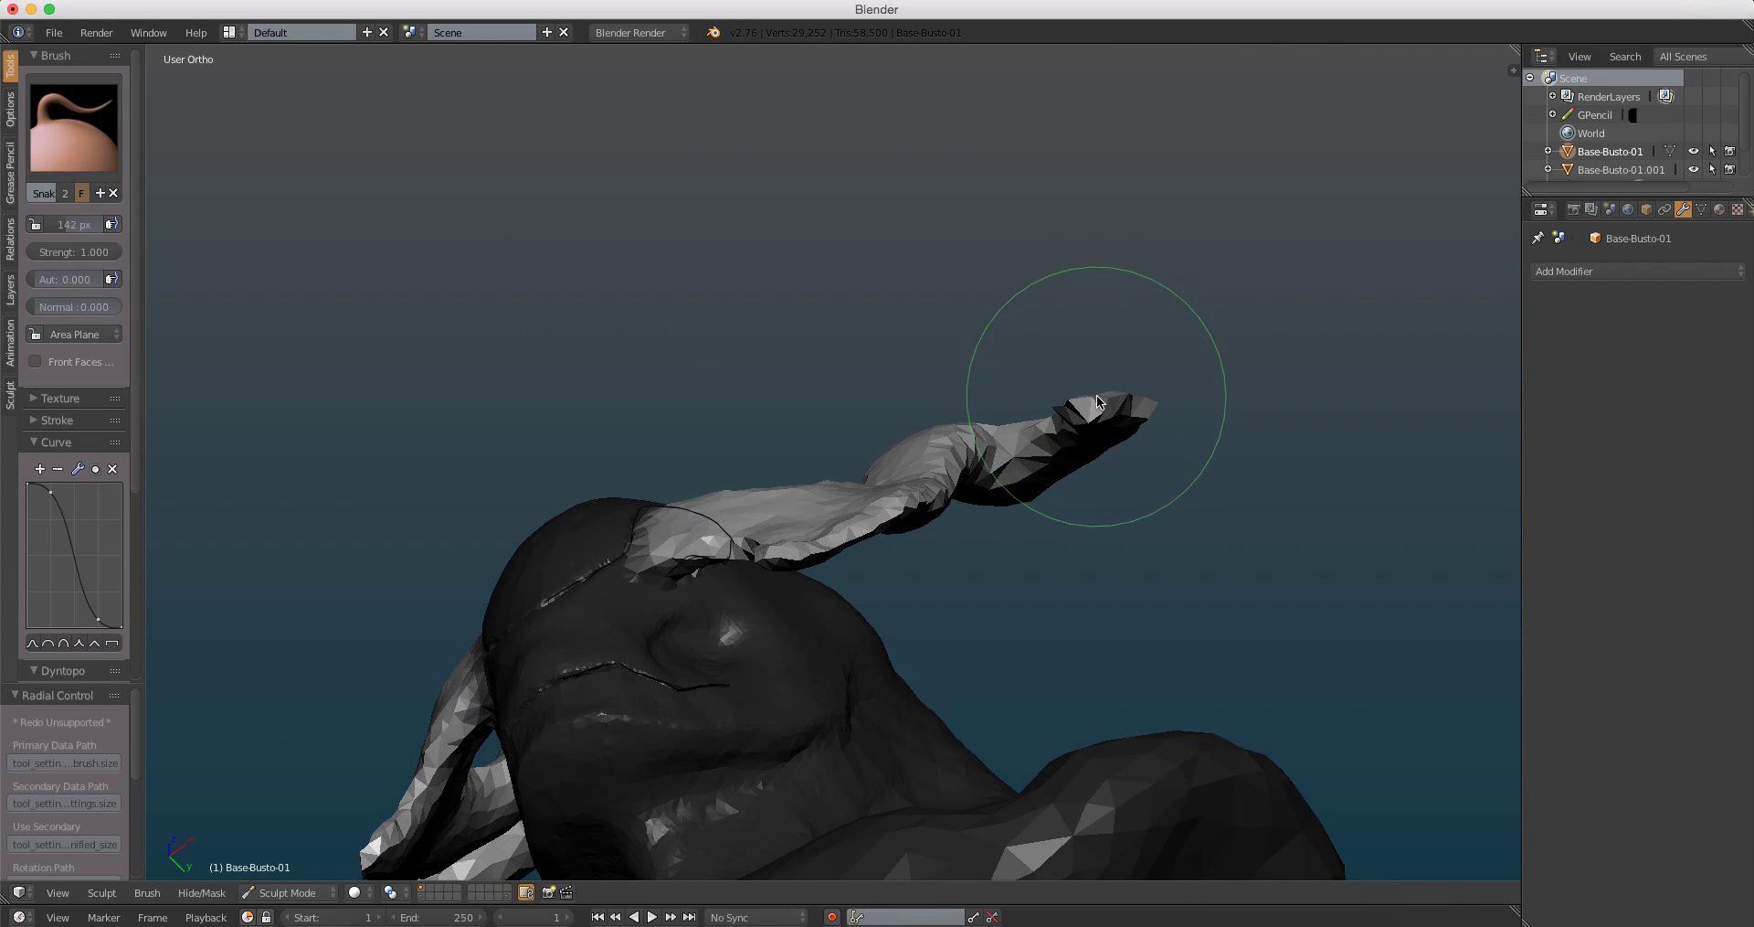
{"action": "middle_click_drag", "start_coordinate": [1116, 403], "coordinate": [1056, 494]}
{"action": "mouse_move", "coordinate": [1051, 347]}
{"action": "middle_mouse_down"}
{"action": "mouse_move", "coordinate": [1031, 403]}
{"action": "mouse_move", "coordinate": [924, 411]}
{"action": "middle_mouse_up"}
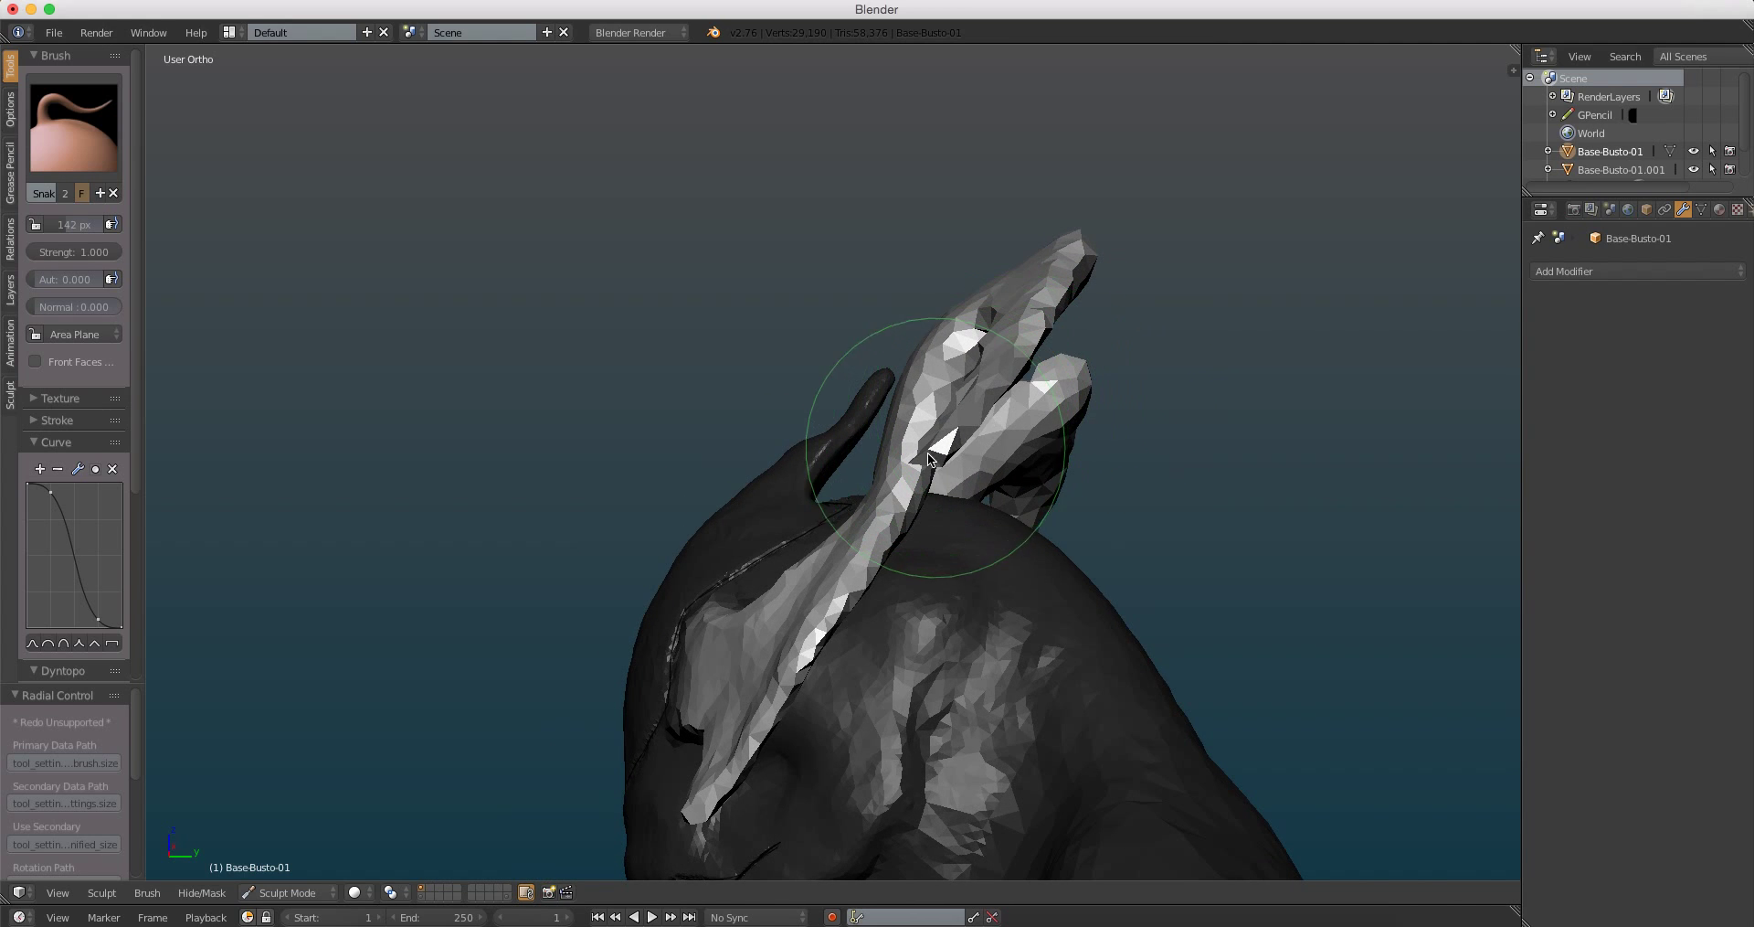
{"action": "mouse_move", "coordinate": [924, 411]}
{"action": "left_mouse_down"}
{"action": "mouse_move", "coordinate": [901, 430]}
{"action": "mouse_move", "coordinate": [952, 478]}
{"action": "left_mouse_up"}
{"action": "mouse_move", "coordinate": [953, 477]}
{"action": "middle_mouse_down"}
{"action": "mouse_move", "coordinate": [1068, 481]}
{"action": "mouse_move", "coordinate": [1109, 433]}
{"action": "mouse_move", "coordinate": [1162, 451]}
{"action": "middle_mouse_up"}
Step: Adjust the sideways branch tip and pull it into its final curl
{"action": "left_click_drag", "start_coordinate": [1160, 451], "coordinate": [1163, 499]}
{"action": "middle_click_drag", "start_coordinate": [1164, 499], "coordinate": [1139, 492]}
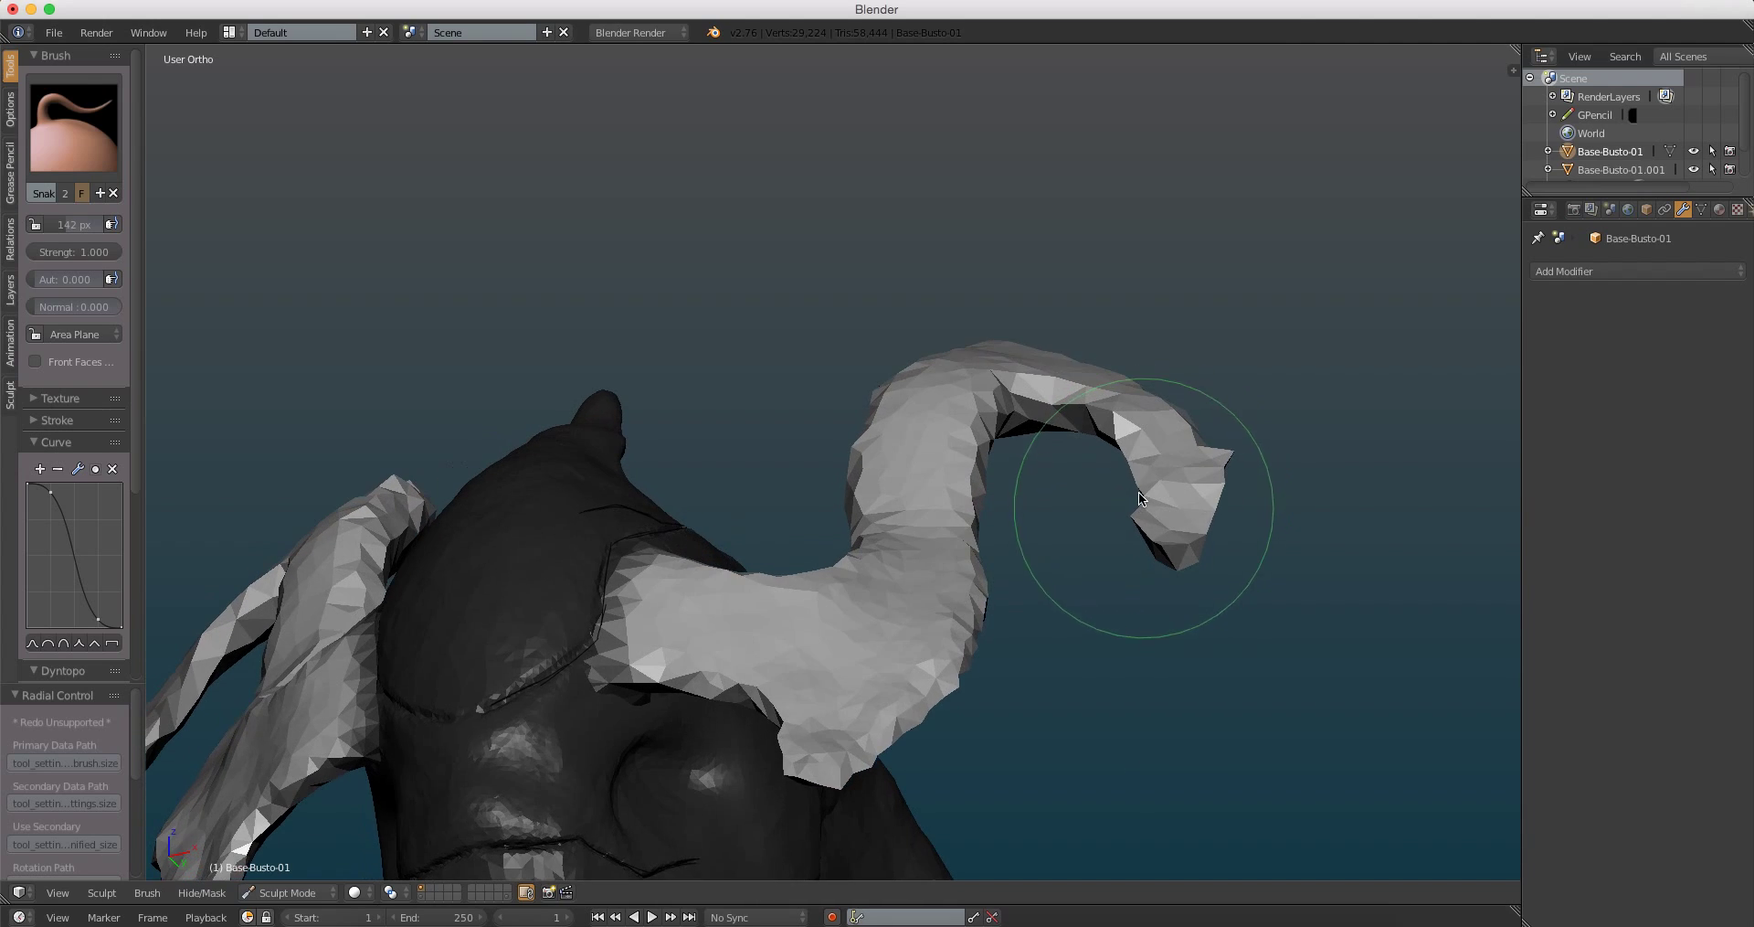
{"action": "left_click_drag", "start_coordinate": [1139, 492], "coordinate": [1141, 413]}
{"action": "mouse_move", "coordinate": [1140, 413]}
{"action": "middle_mouse_down"}
{"action": "mouse_move", "coordinate": [1069, 513]}
{"action": "mouse_move", "coordinate": [924, 575]}
{"action": "mouse_move", "coordinate": [1069, 342]}
{"action": "middle_mouse_up"}
{"action": "scroll", "coordinate": [1068, 341], "scroll_direction": "up", "scroll_amount": 3}
{"action": "mouse_move", "coordinate": [1068, 342]}
{"action": "left_mouse_down"}
{"action": "mouse_move", "coordinate": [1094, 363]}
{"action": "mouse_move", "coordinate": [1037, 435]}
{"action": "left_mouse_up"}
{"action": "middle_click_drag", "start_coordinate": [1038, 435], "coordinate": [1099, 403]}
Step: Inflate the curled hook along its length and at its tip
{"action": "key", "text": "i"}
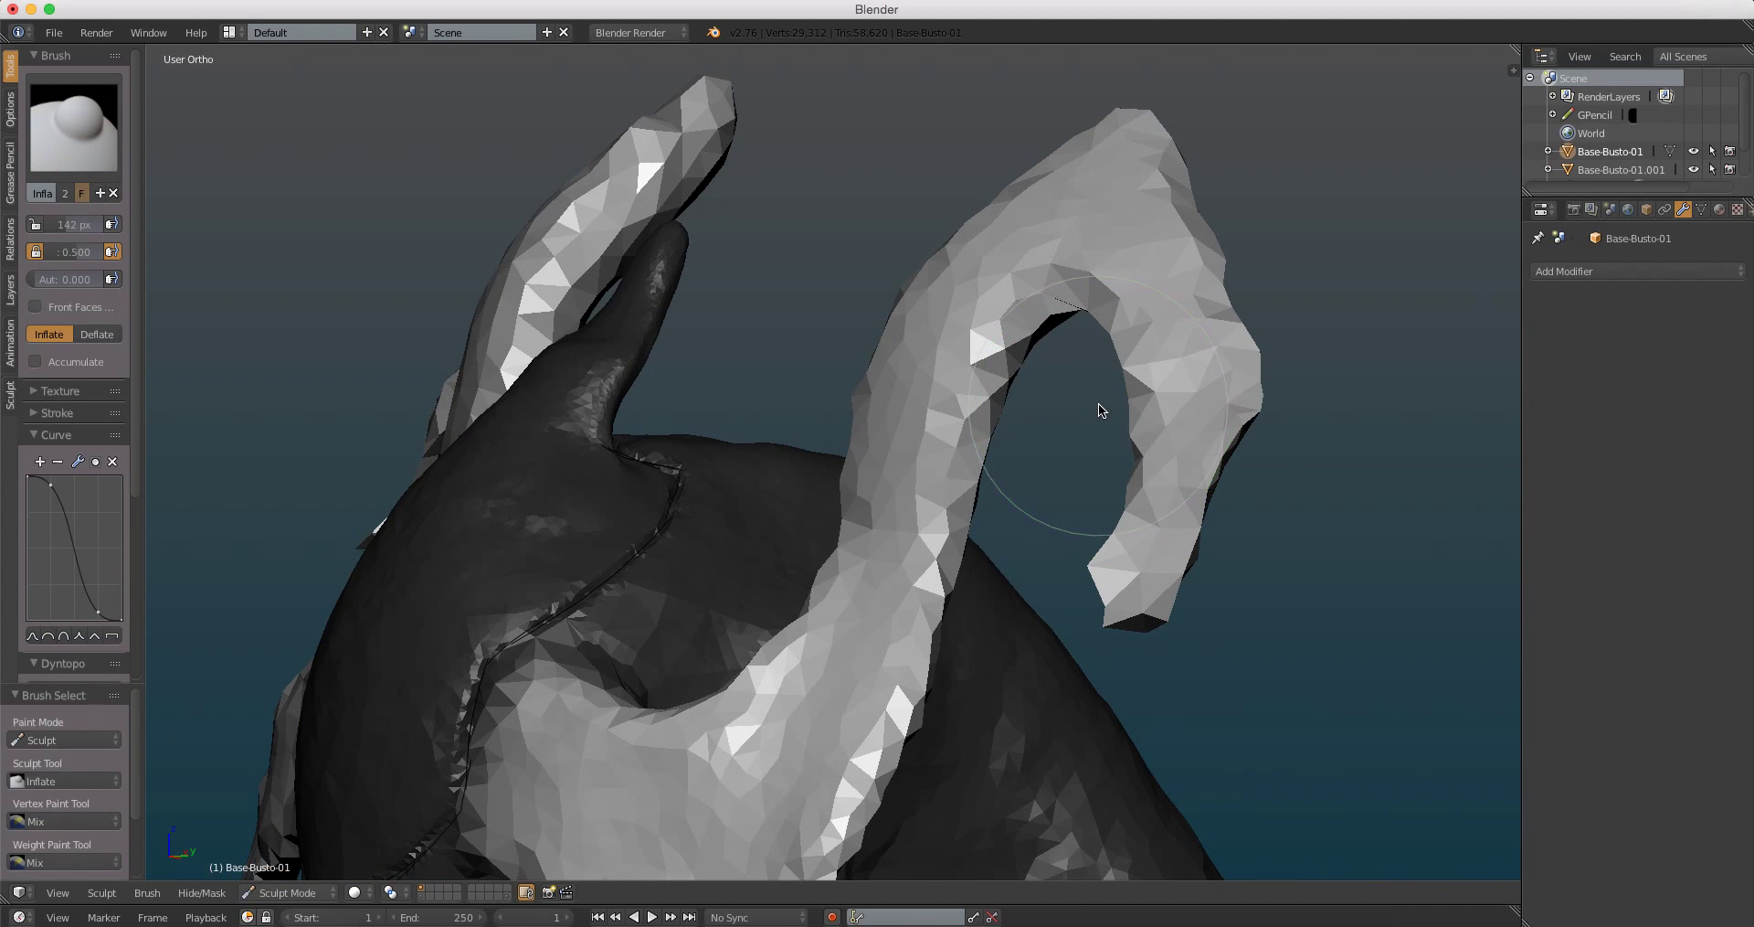
{"action": "left_click_drag", "start_coordinate": [1097, 403], "coordinate": [1150, 336]}
{"action": "middle_click_drag", "start_coordinate": [1151, 336], "coordinate": [1150, 312]}
{"action": "mouse_move", "coordinate": [1148, 312]}
{"action": "left_mouse_down"}
{"action": "mouse_move", "coordinate": [1233, 490]}
{"action": "mouse_move", "coordinate": [1174, 567]}
{"action": "mouse_move", "coordinate": [1246, 498]}
{"action": "left_mouse_up"}
{"action": "mouse_move", "coordinate": [1246, 498]}
{"action": "middle_mouse_down"}
{"action": "mouse_move", "coordinate": [1156, 319]}
{"action": "mouse_move", "coordinate": [735, 230]}
{"action": "middle_mouse_up"}
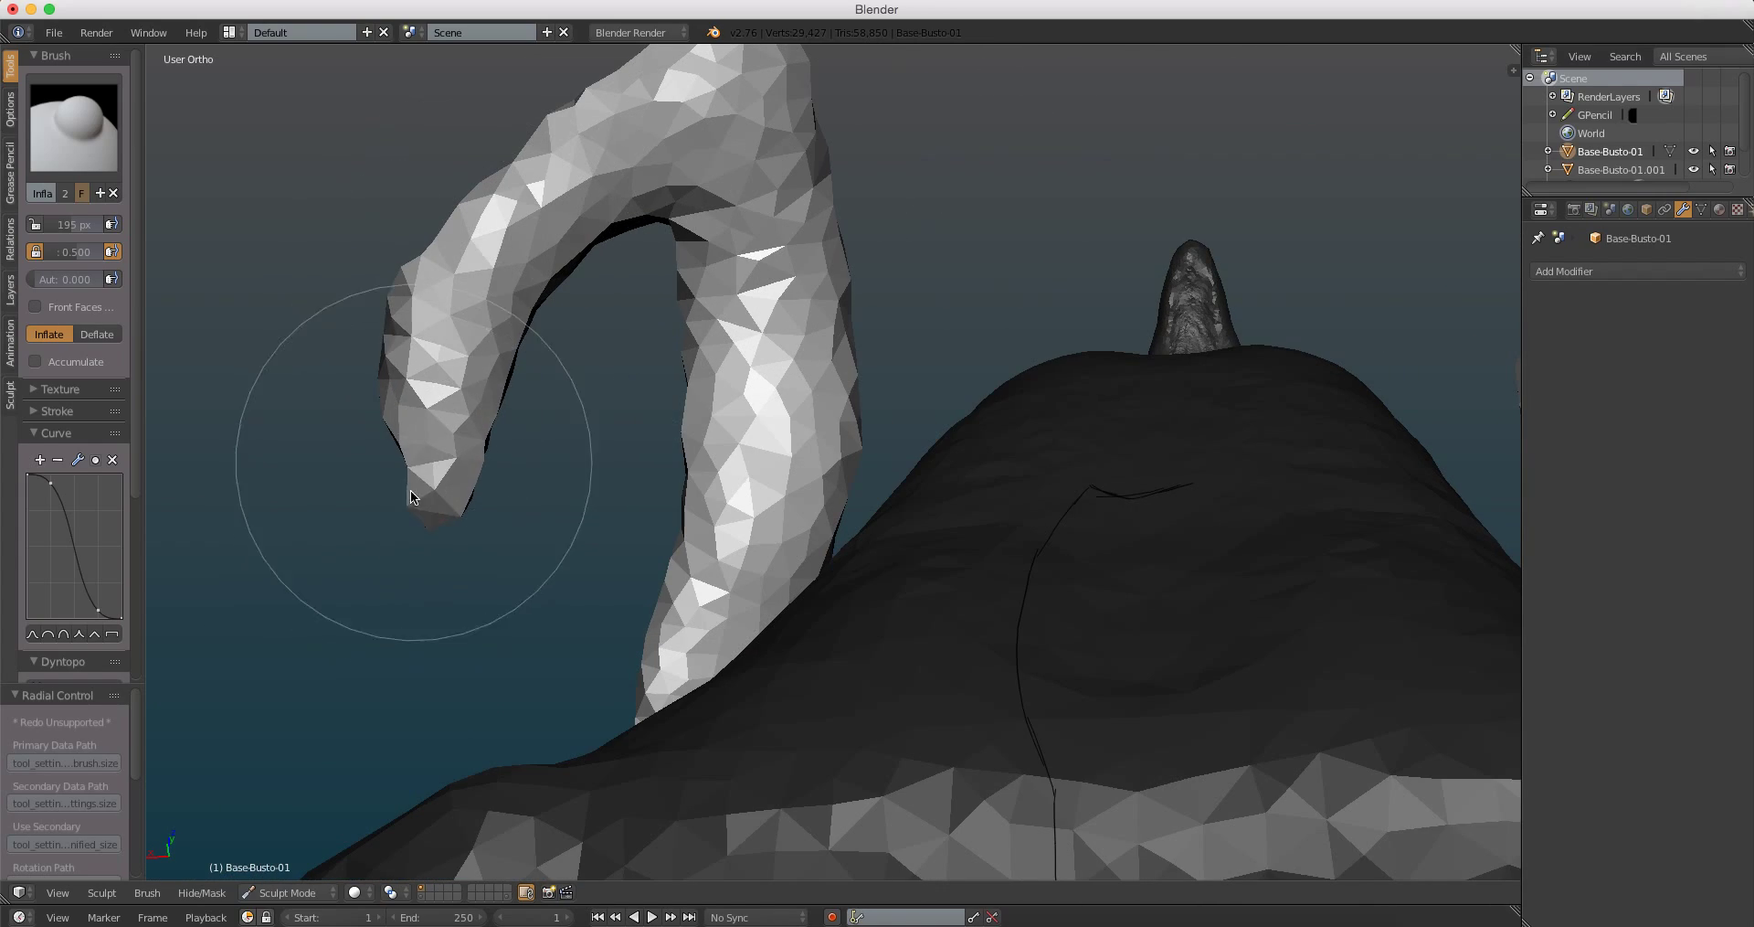
{"action": "left_click_drag", "start_coordinate": [411, 498], "coordinate": [425, 489]}
{"action": "mouse_move", "coordinate": [425, 489]}
{"action": "middle_mouse_down"}
{"action": "mouse_move", "coordinate": [498, 459]}
{"action": "mouse_move", "coordinate": [492, 397]}
{"action": "mouse_move", "coordinate": [395, 446]}
{"action": "middle_mouse_up"}
{"action": "left_click_drag", "start_coordinate": [395, 446], "coordinate": [416, 408]}
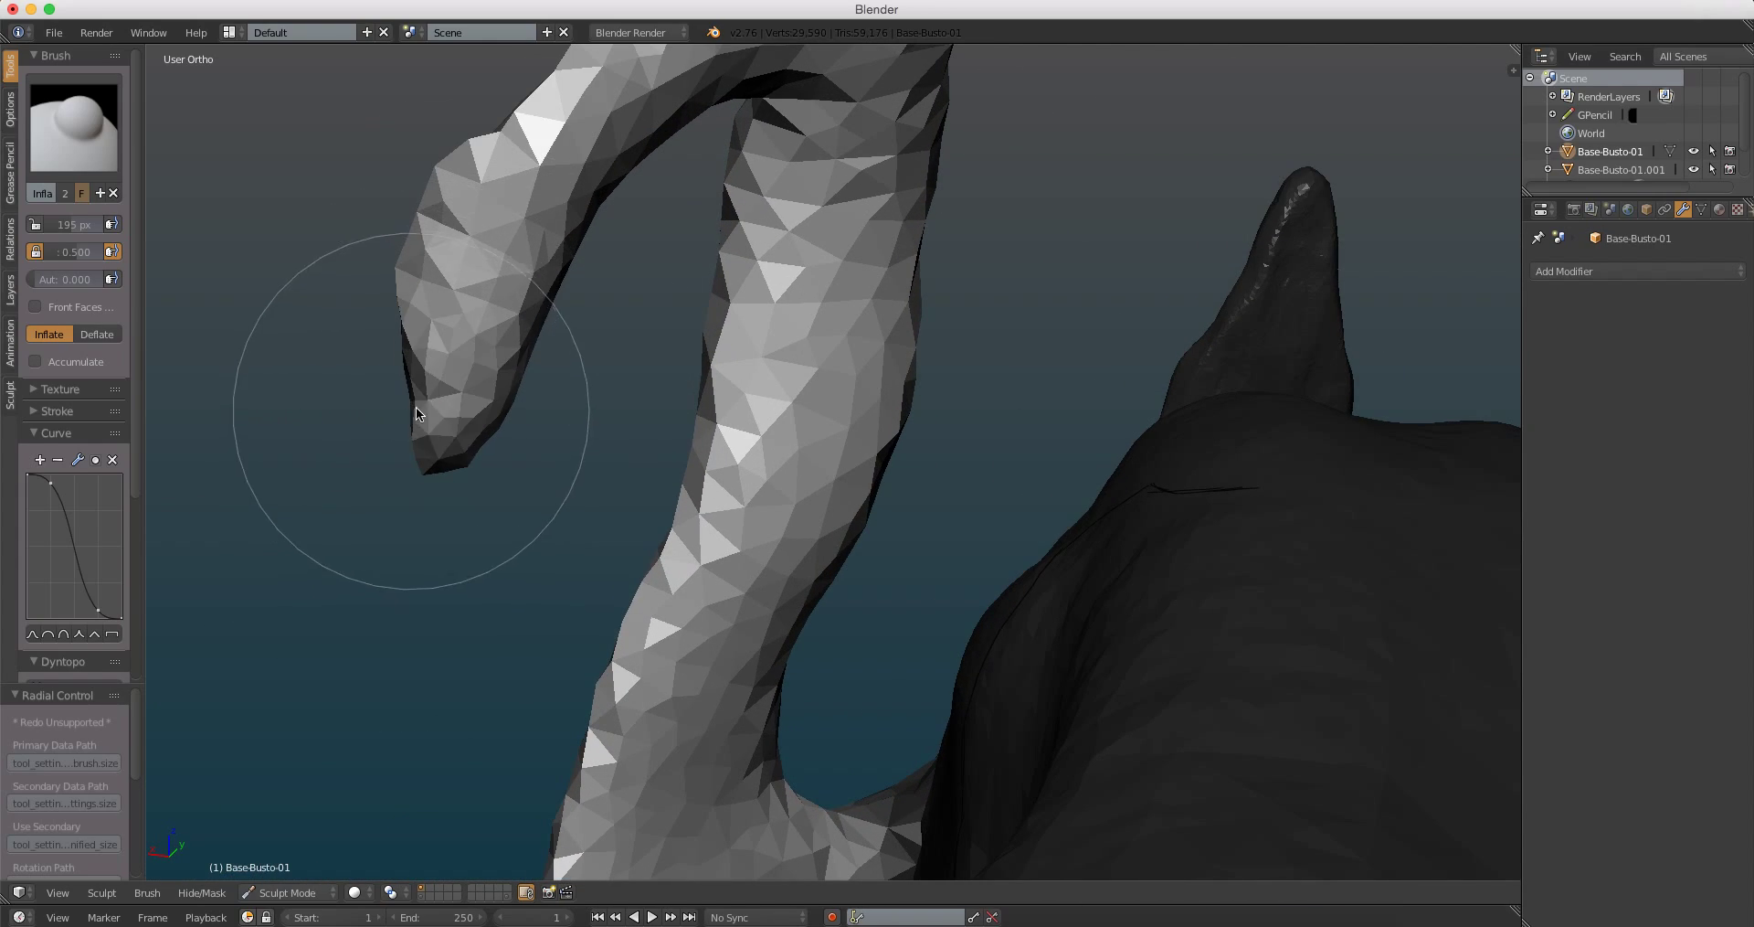
Step: Refine the top of the hook, then select the Snake Hook brush
{"action": "middle_click_drag", "start_coordinate": [416, 407], "coordinate": [713, 461]}
{"action": "mouse_move", "coordinate": [1388, 394]}
{"action": "left_mouse_down"}
{"action": "mouse_move", "coordinate": [1412, 253]}
{"action": "mouse_move", "coordinate": [1361, 223]}
{"action": "mouse_move", "coordinate": [1405, 295]}
{"action": "left_mouse_up"}
{"action": "middle_click_drag", "start_coordinate": [1405, 296], "coordinate": [1348, 375]}
{"action": "left_click", "coordinate": [72, 127]}
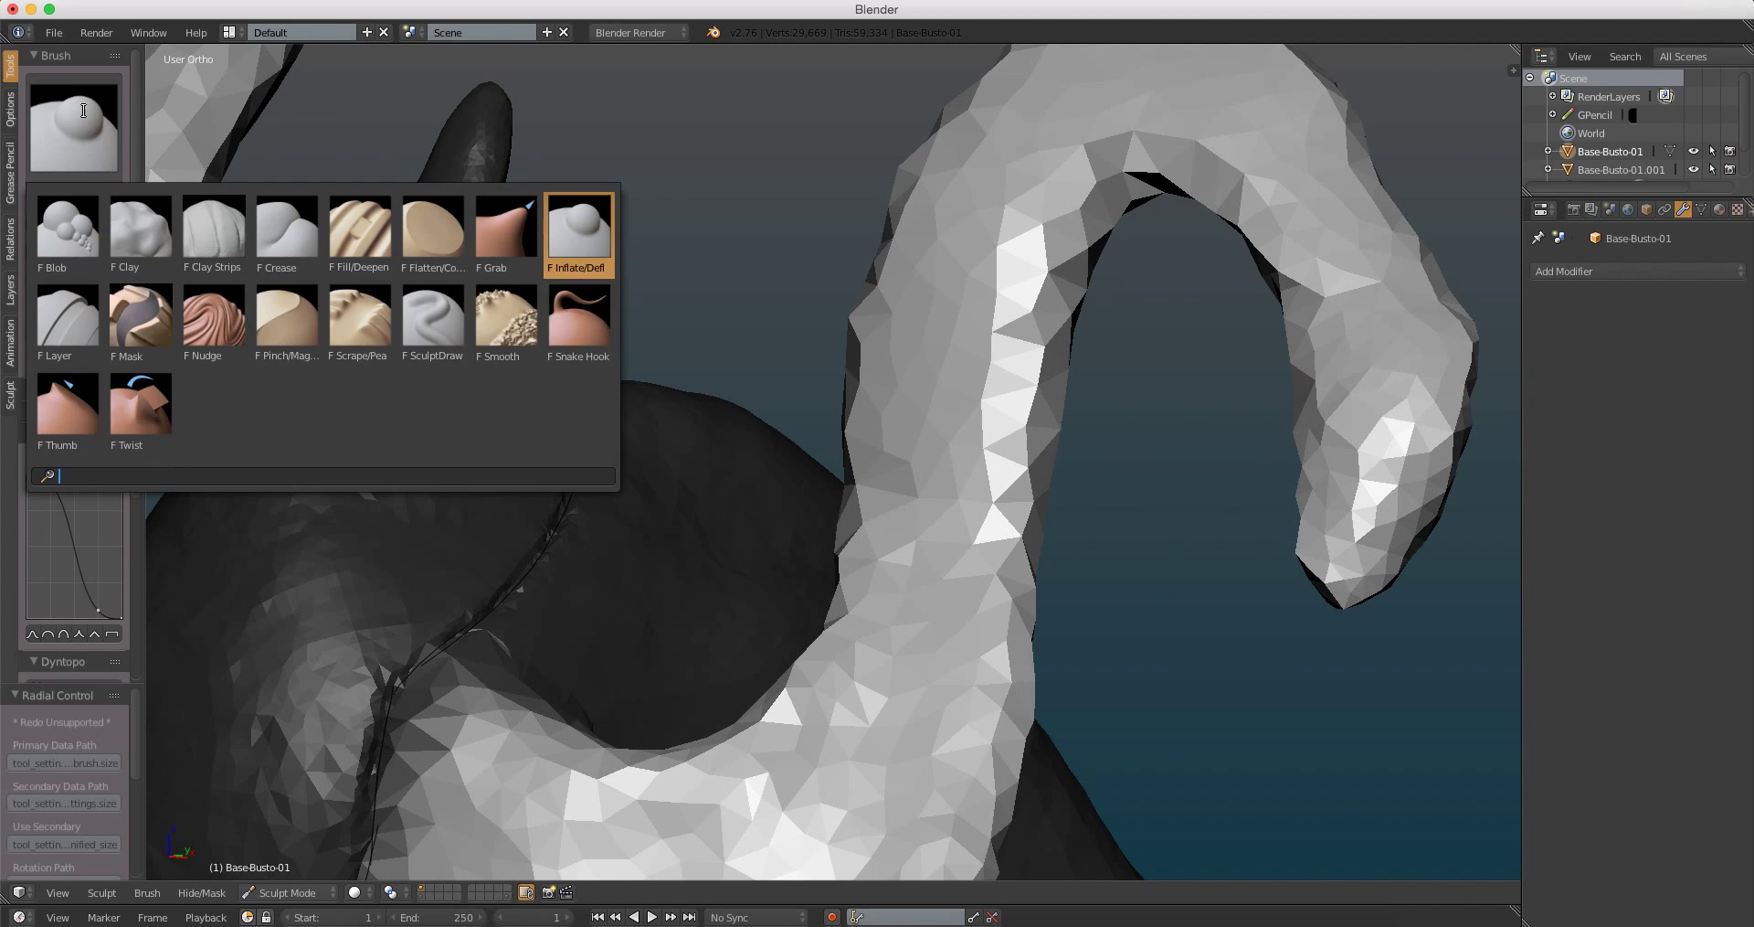
{"action": "left_click", "coordinate": [580, 306]}
Step: Pull the hook tip of the horn down and to the left with Snake Hook
{"action": "middle_click_drag", "start_coordinate": [1255, 408], "coordinate": [1148, 432]}
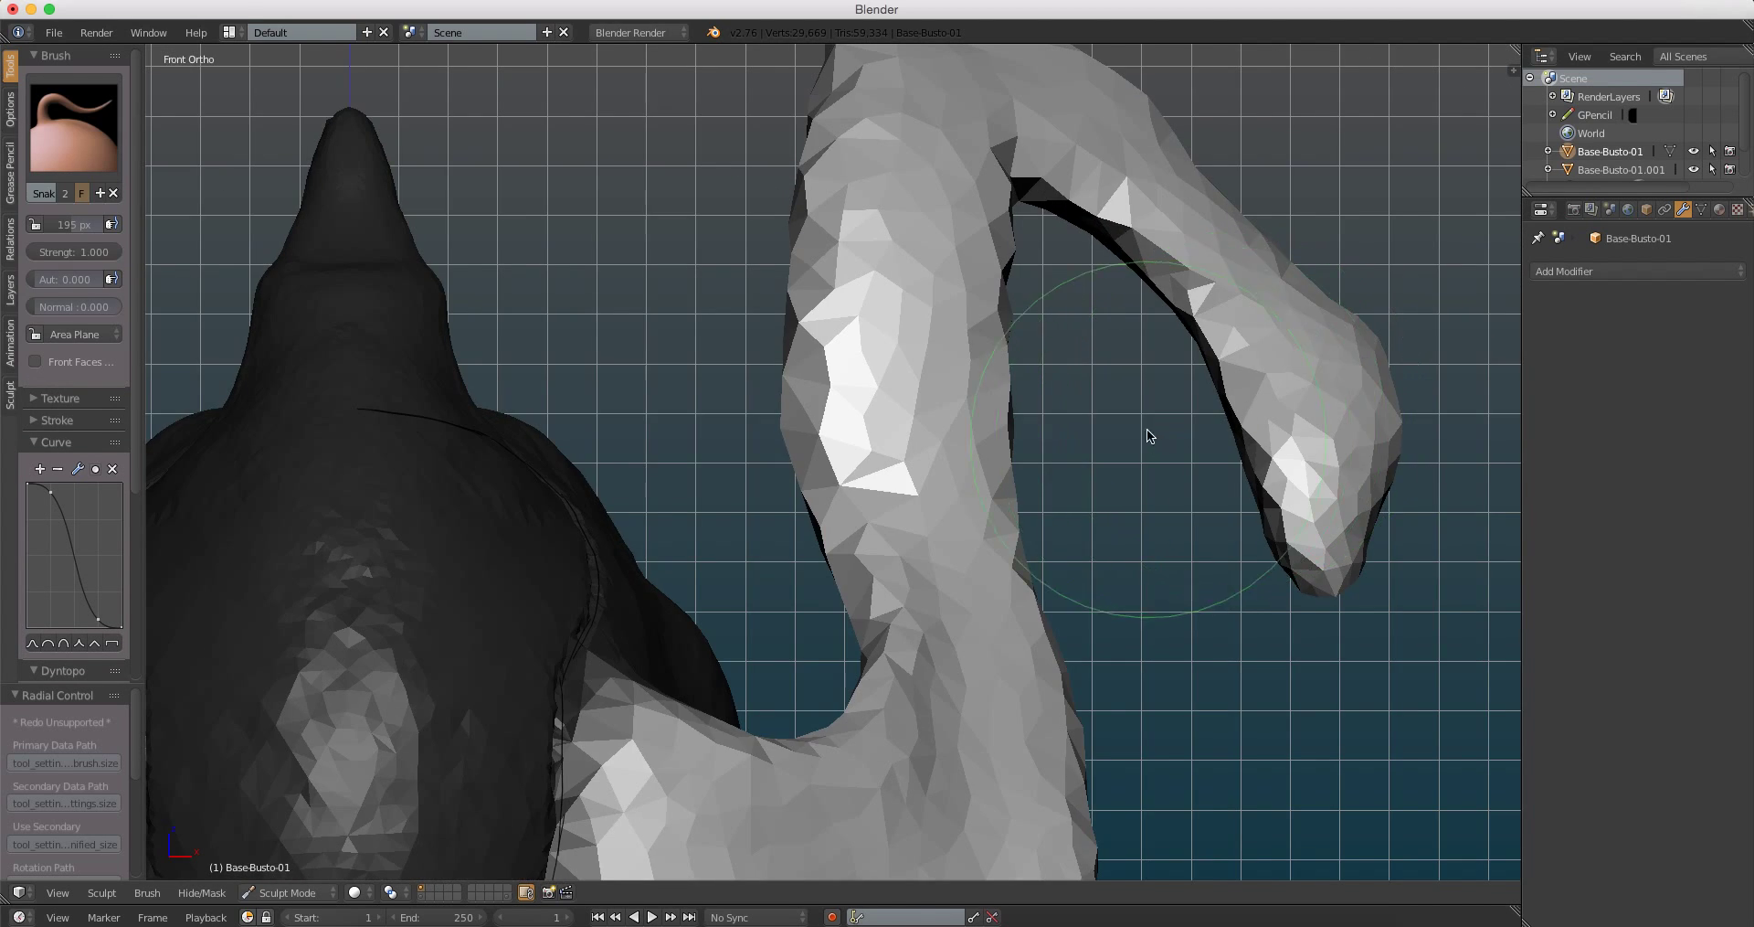
{"action": "mouse_move", "coordinate": [1082, 383]}
{"action": "middle_mouse_down"}
{"action": "mouse_move", "coordinate": [1094, 398]}
{"action": "mouse_move", "coordinate": [1134, 339]}
{"action": "mouse_move", "coordinate": [1175, 454]}
{"action": "mouse_move", "coordinate": [1074, 519]}
{"action": "mouse_move", "coordinate": [1073, 477]}
{"action": "middle_mouse_up"}
{"action": "left_click_drag", "start_coordinate": [1074, 478], "coordinate": [1068, 514]}
{"action": "mouse_move", "coordinate": [1065, 508]}
{"action": "middle_mouse_down"}
{"action": "mouse_move", "coordinate": [1089, 380]}
{"action": "mouse_move", "coordinate": [1059, 552]}
{"action": "mouse_move", "coordinate": [936, 561]}
{"action": "middle_mouse_up"}
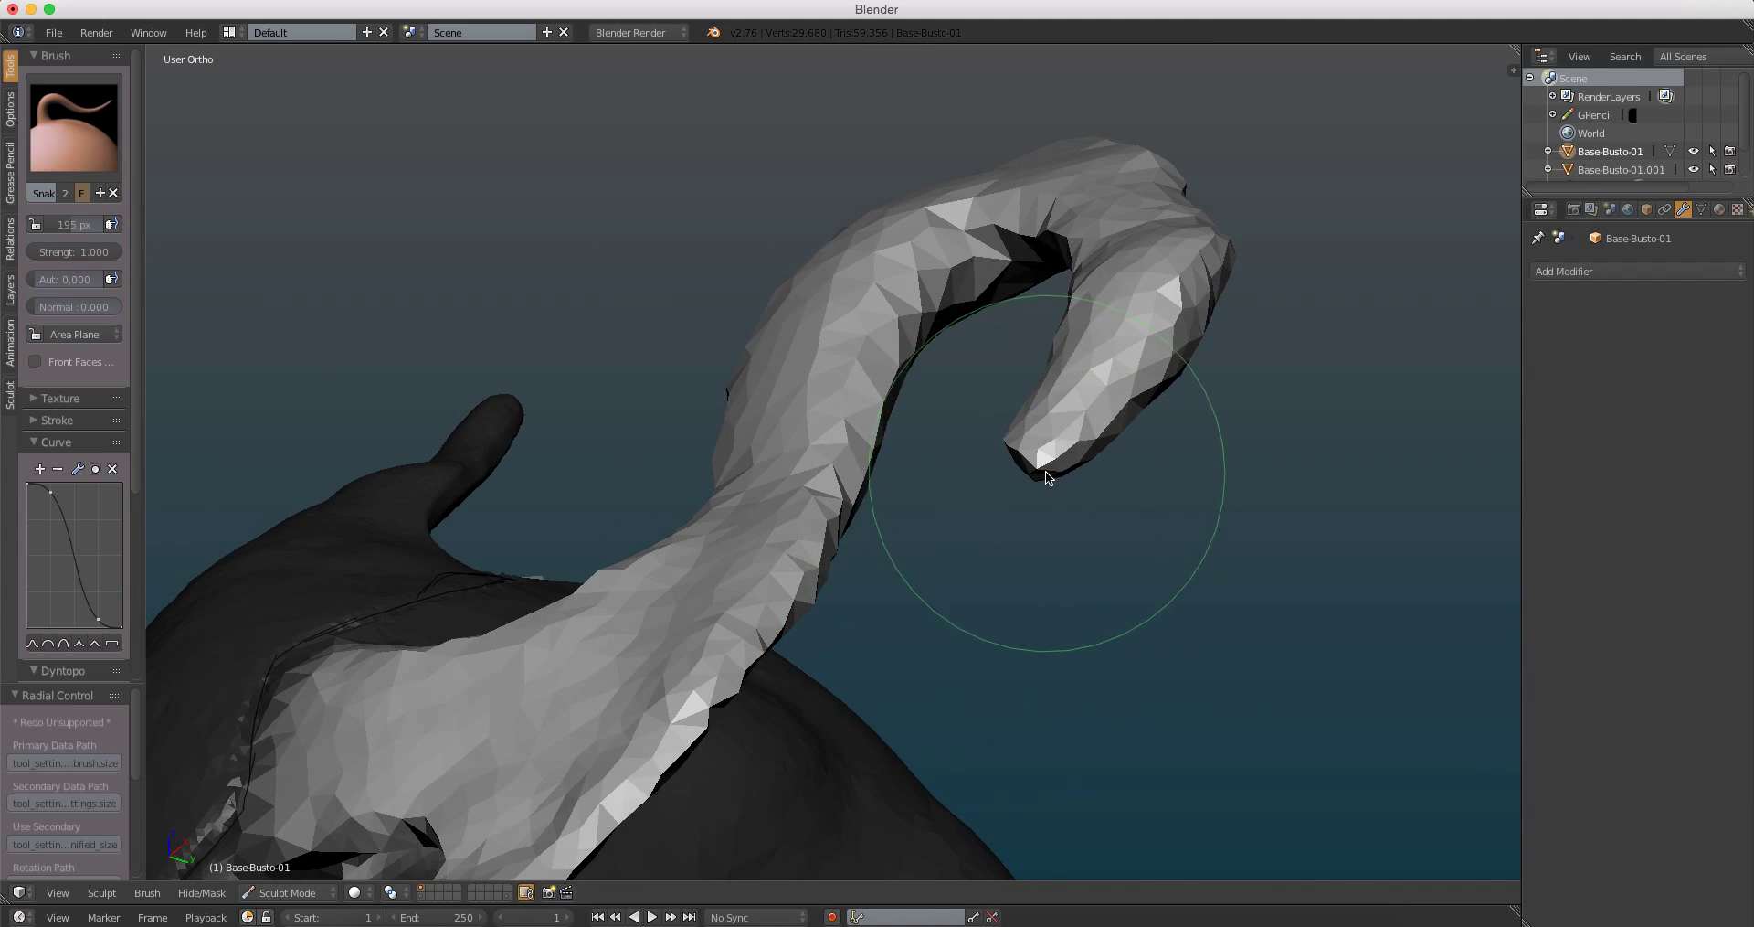
{"action": "left_click_drag", "start_coordinate": [1046, 470], "coordinate": [981, 511]}
Step: From behind both horns, resize Snake Hook to 250 px and sculpt the horn's left edge
{"action": "scroll", "coordinate": [1081, 569], "scroll_direction": "up", "scroll_amount": 3}
{"action": "scroll", "coordinate": [1080, 563], "scroll_direction": "down", "scroll_amount": 3}
{"action": "mouse_move", "coordinate": [1078, 562]}
{"action": "middle_mouse_down"}
{"action": "mouse_move", "coordinate": [909, 605]}
{"action": "mouse_move", "coordinate": [833, 377]}
{"action": "mouse_move", "coordinate": [925, 406]}
{"action": "mouse_move", "coordinate": [1007, 500]}
{"action": "mouse_move", "coordinate": [1011, 408]}
{"action": "mouse_move", "coordinate": [898, 503]}
{"action": "mouse_move", "coordinate": [896, 415]}
{"action": "mouse_move", "coordinate": [877, 603]}
{"action": "mouse_move", "coordinate": [868, 538]}
{"action": "mouse_move", "coordinate": [852, 565]}
{"action": "middle_mouse_up"}
{"action": "key", "text": "f"}
{"action": "left_click", "coordinate": [926, 589]}
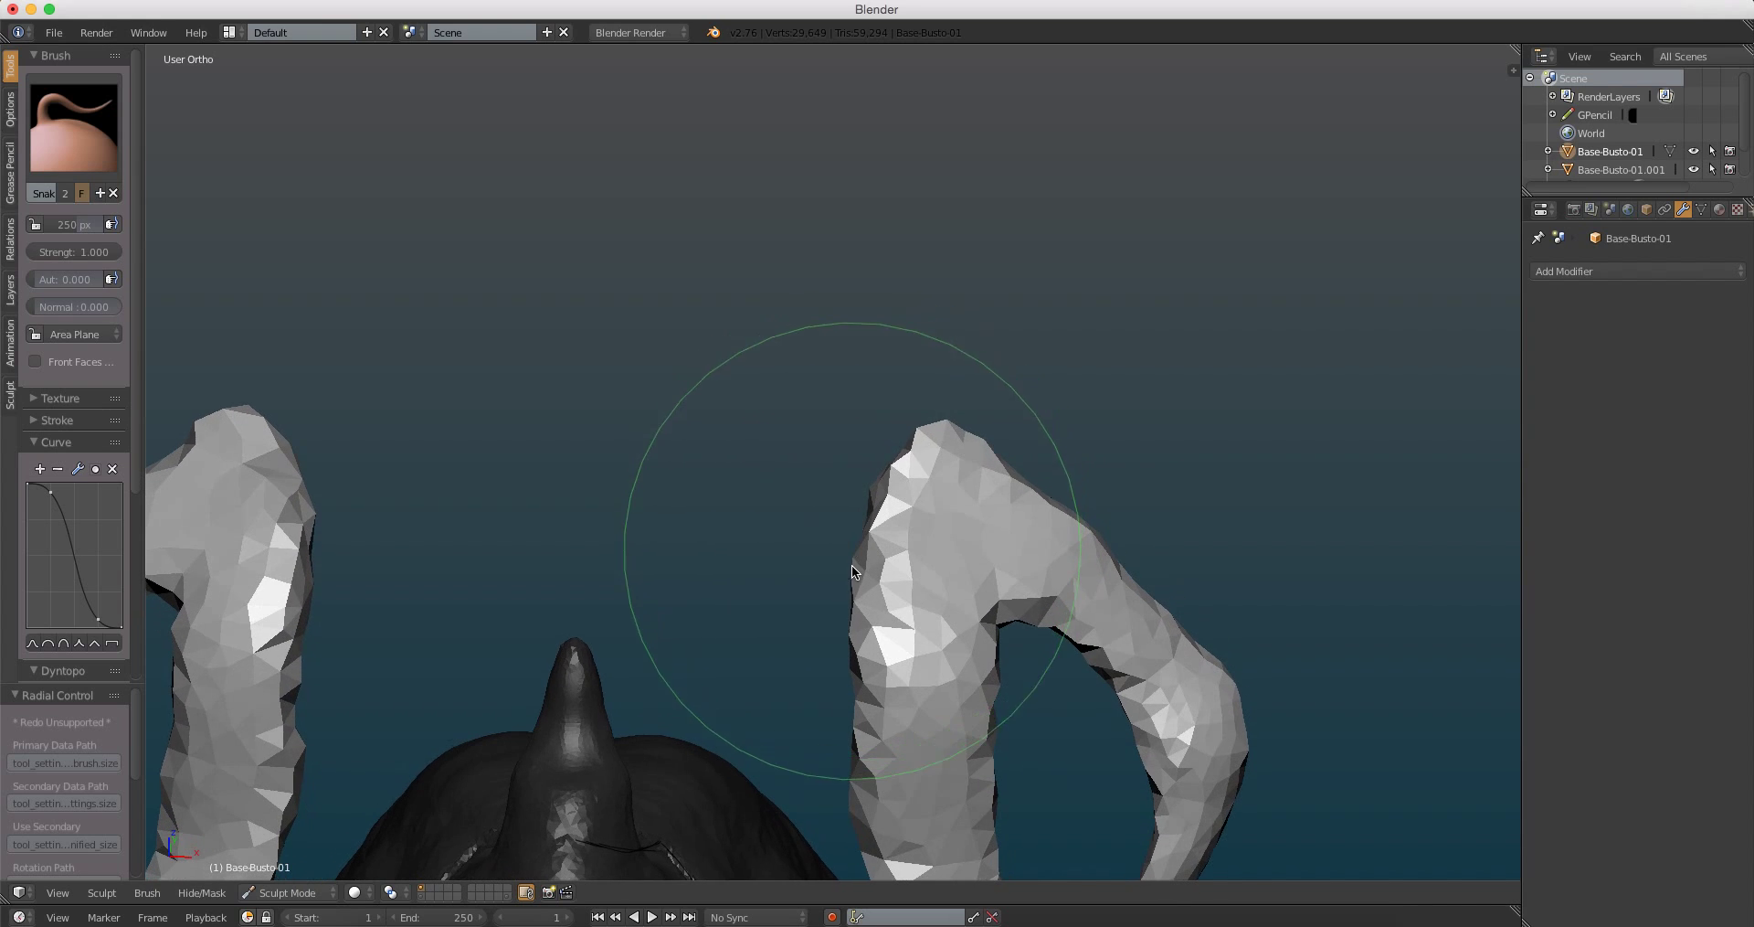
{"action": "left_click_drag", "start_coordinate": [852, 566], "coordinate": [877, 627]}
Step: Extend the horn tip upward and sculpt it further
{"action": "mouse_move", "coordinate": [877, 626]}
{"action": "middle_mouse_down"}
{"action": "mouse_move", "coordinate": [889, 402]}
{"action": "mouse_move", "coordinate": [864, 307]}
{"action": "mouse_move", "coordinate": [791, 221]}
{"action": "middle_mouse_up"}
{"action": "scroll", "coordinate": [826, 290], "scroll_direction": "up", "scroll_amount": 1}
{"action": "middle_click_drag", "start_coordinate": [826, 291], "coordinate": [818, 257]}
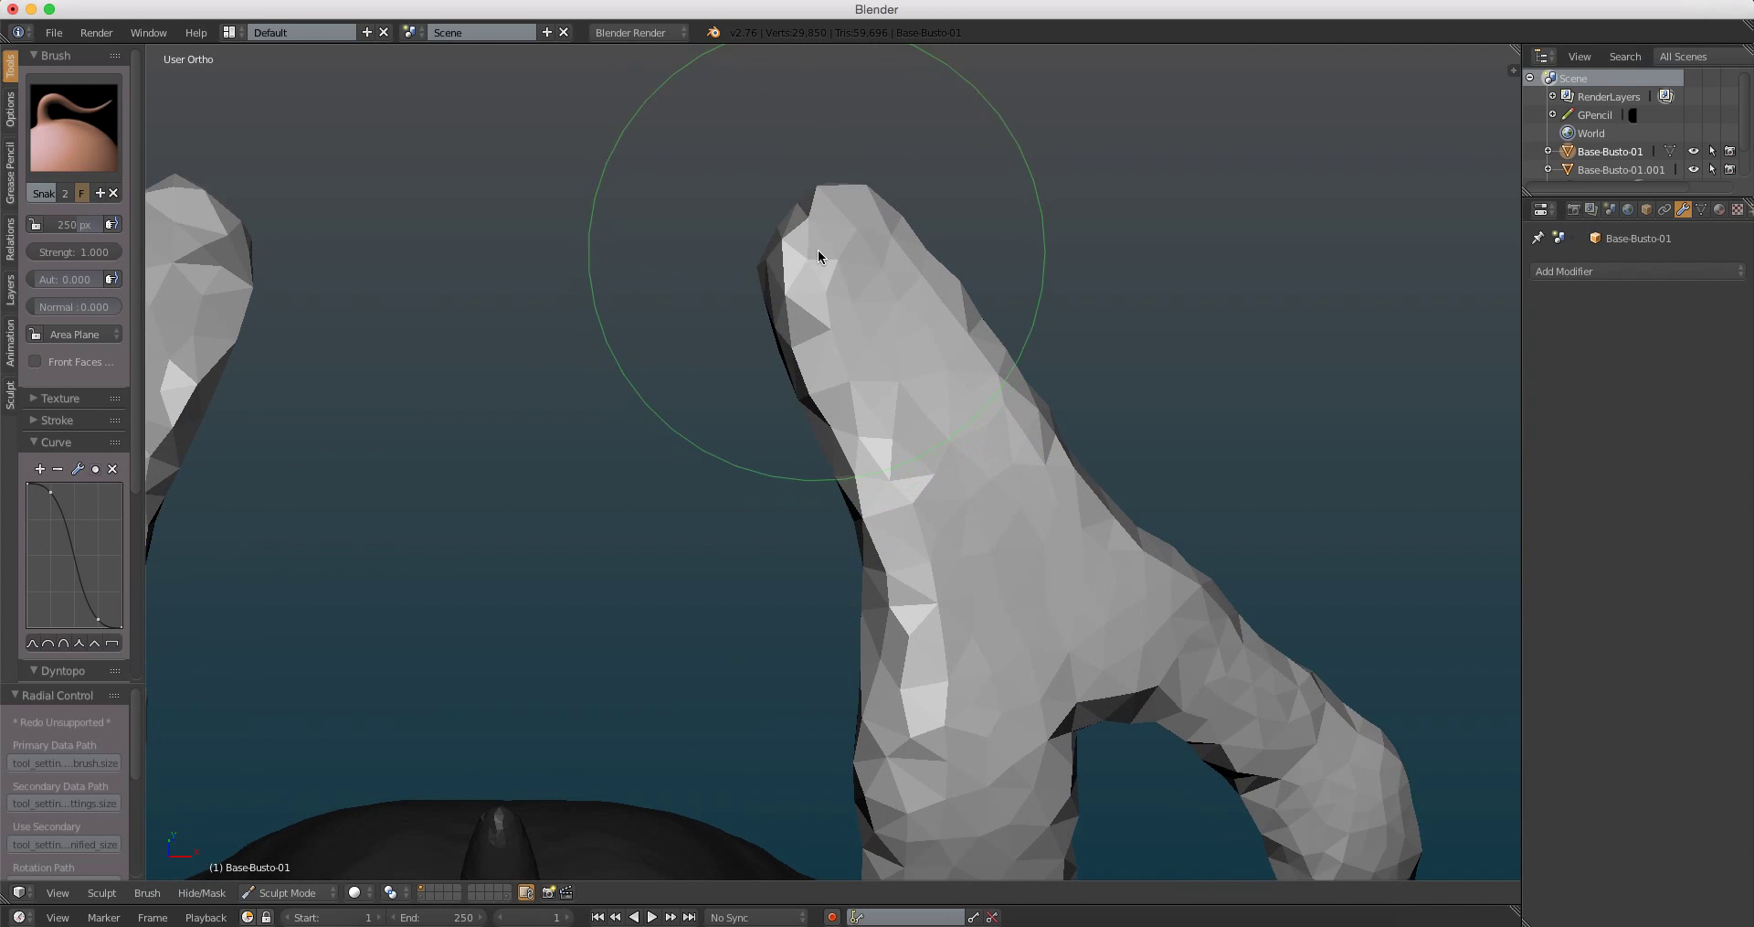
{"action": "mouse_move", "coordinate": [819, 256]}
{"action": "left_mouse_down"}
{"action": "mouse_move", "coordinate": [807, 213]}
{"action": "mouse_move", "coordinate": [811, 230]}
{"action": "left_mouse_up"}
{"action": "mouse_move", "coordinate": [811, 230]}
{"action": "middle_mouse_down"}
{"action": "mouse_move", "coordinate": [778, 231]}
{"action": "mouse_move", "coordinate": [643, 137]}
{"action": "mouse_move", "coordinate": [697, 336]}
{"action": "middle_mouse_up"}
{"action": "left_click_drag", "start_coordinate": [697, 336], "coordinate": [878, 314]}
{"action": "scroll", "coordinate": [897, 394], "scroll_direction": "down", "scroll_amount": 2}
Step: Reshape the two horn branches from a new angle
{"action": "mouse_move", "coordinate": [899, 399]}
{"action": "middle_mouse_down"}
{"action": "mouse_move", "coordinate": [777, 375]}
{"action": "mouse_move", "coordinate": [783, 456]}
{"action": "mouse_move", "coordinate": [747, 332]}
{"action": "middle_mouse_up"}
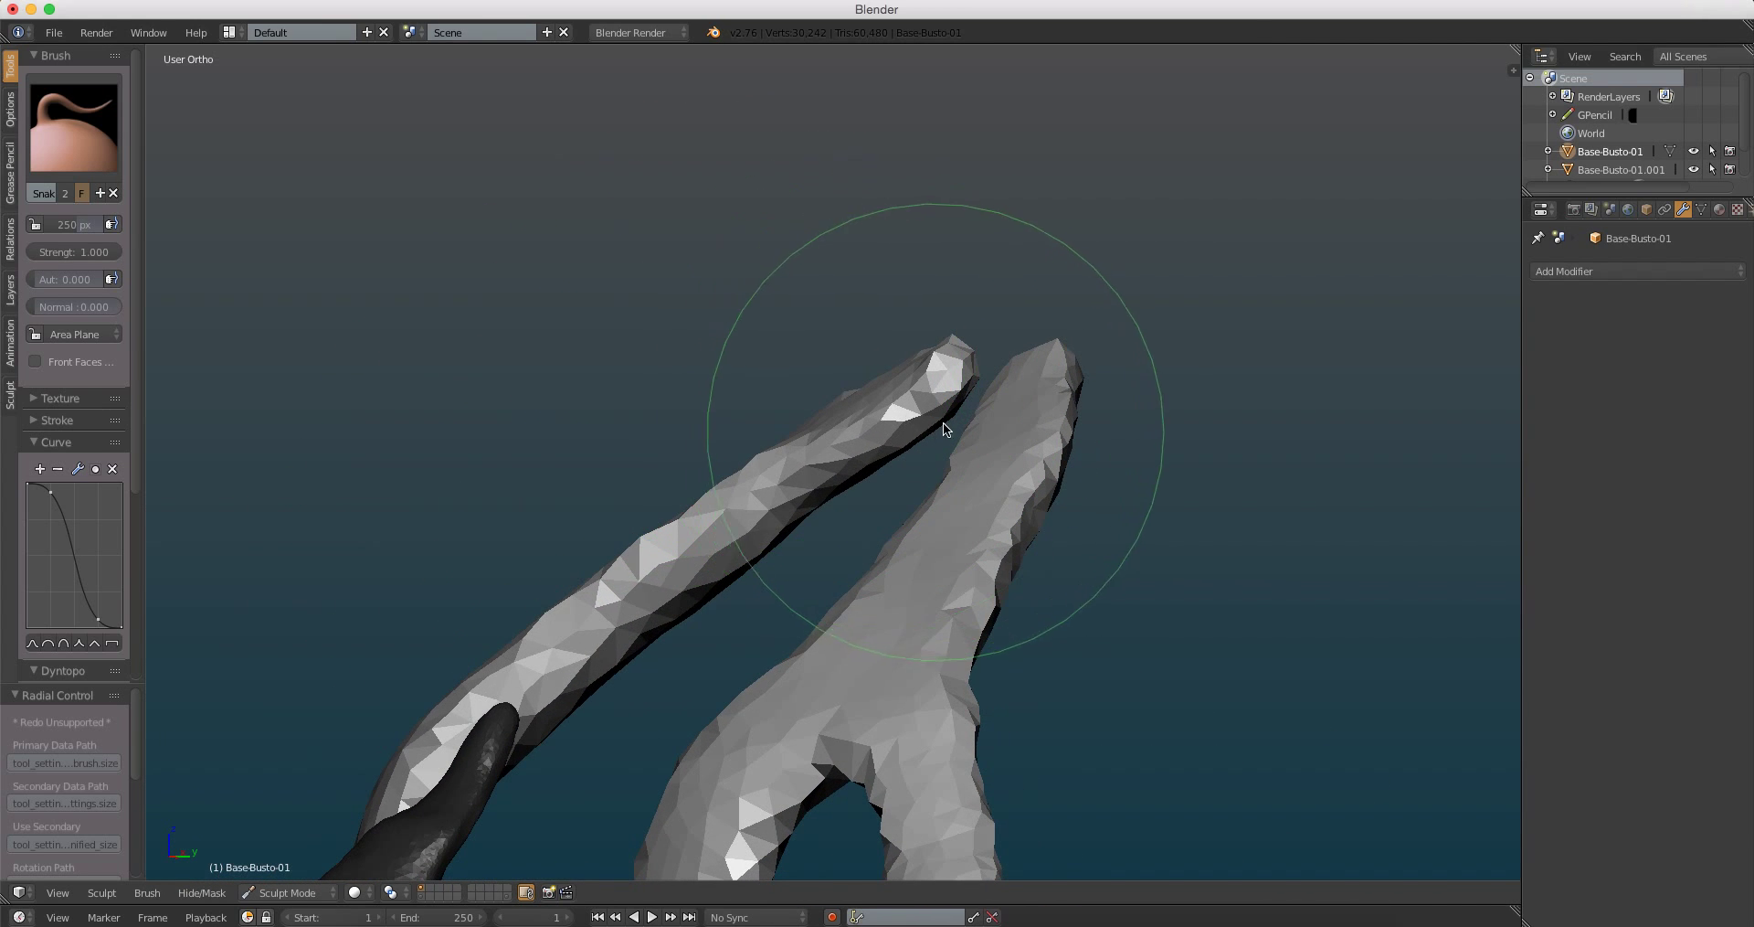
{"action": "mouse_move", "coordinate": [943, 422]}
{"action": "middle_mouse_down"}
{"action": "mouse_move", "coordinate": [984, 443]}
{"action": "mouse_move", "coordinate": [938, 520]}
{"action": "middle_mouse_up"}
{"action": "left_click_drag", "start_coordinate": [938, 519], "coordinate": [946, 522]}
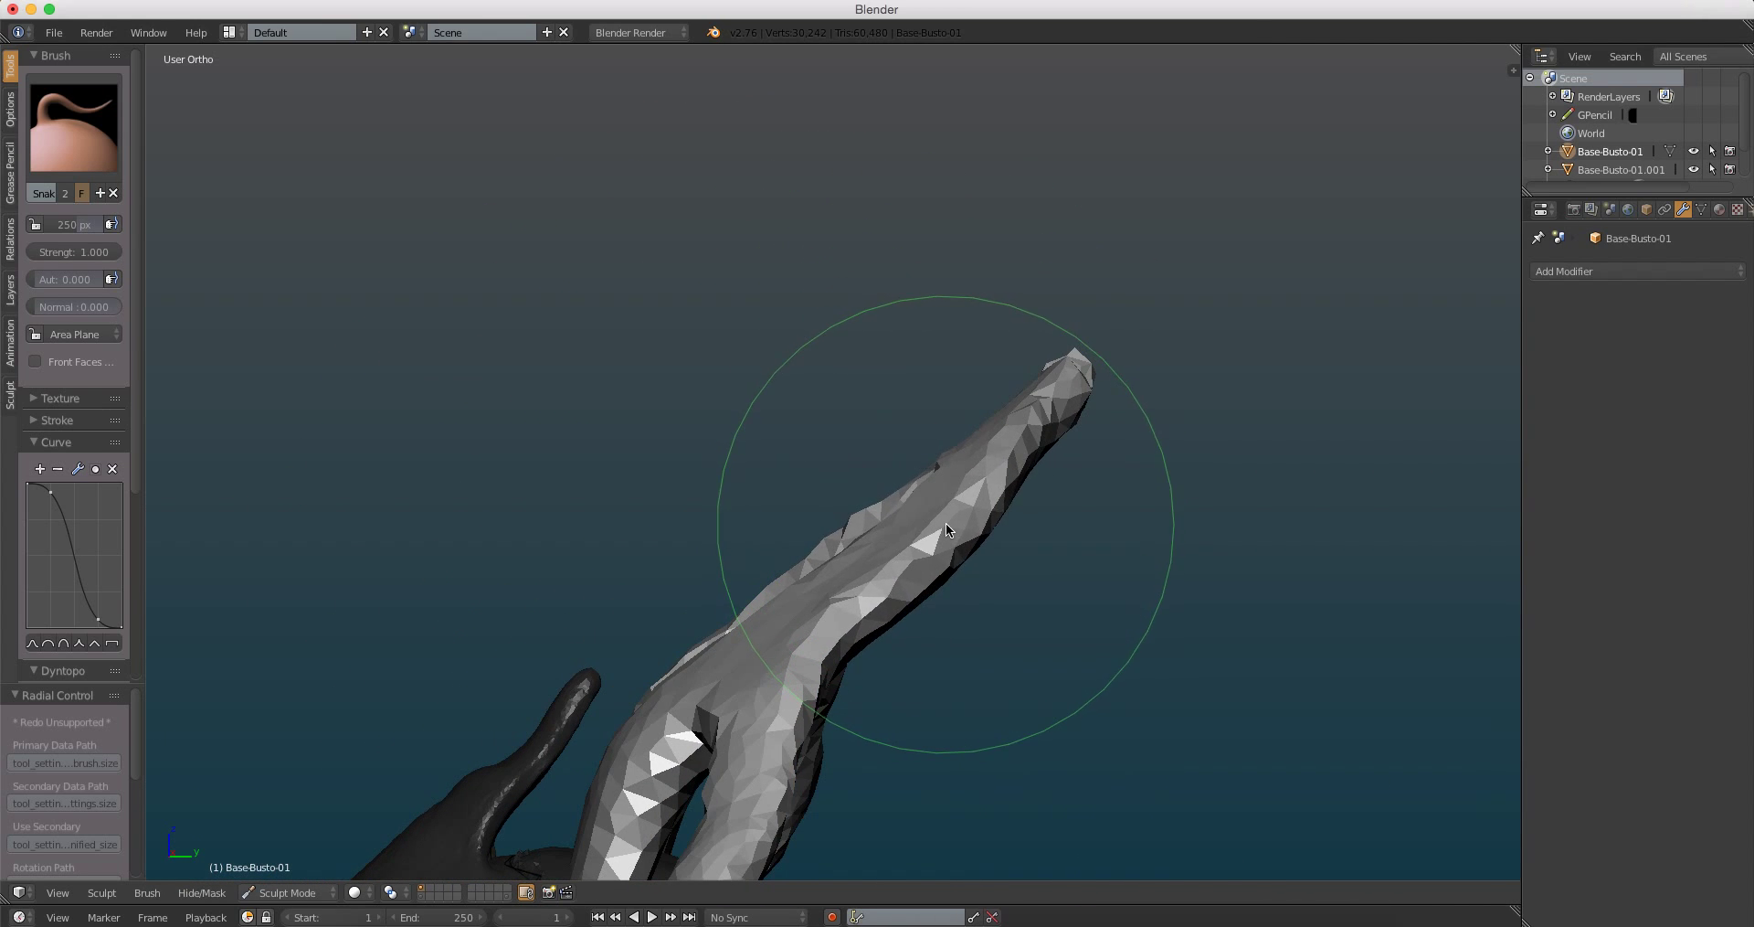
{"action": "middle_click_drag", "start_coordinate": [946, 522], "coordinate": [984, 509]}
{"action": "left_click_drag", "start_coordinate": [983, 508], "coordinate": [1018, 509]}
{"action": "middle_click_drag", "start_coordinate": [1019, 509], "coordinate": [959, 514]}
{"action": "mouse_move", "coordinate": [958, 513]}
{"action": "left_mouse_down"}
{"action": "mouse_move", "coordinate": [922, 509]}
{"action": "mouse_move", "coordinate": [969, 509]}
{"action": "left_mouse_up"}
Step: Build up and shape the horn tip with both tips standing upright
{"action": "mouse_move", "coordinate": [1039, 445]}
{"action": "middle_mouse_down"}
{"action": "mouse_move", "coordinate": [1207, 480]}
{"action": "mouse_move", "coordinate": [910, 416]}
{"action": "mouse_move", "coordinate": [886, 451]}
{"action": "mouse_move", "coordinate": [900, 443]}
{"action": "mouse_move", "coordinate": [867, 380]}
{"action": "middle_mouse_up"}
{"action": "left_click_drag", "start_coordinate": [867, 386], "coordinate": [915, 438]}
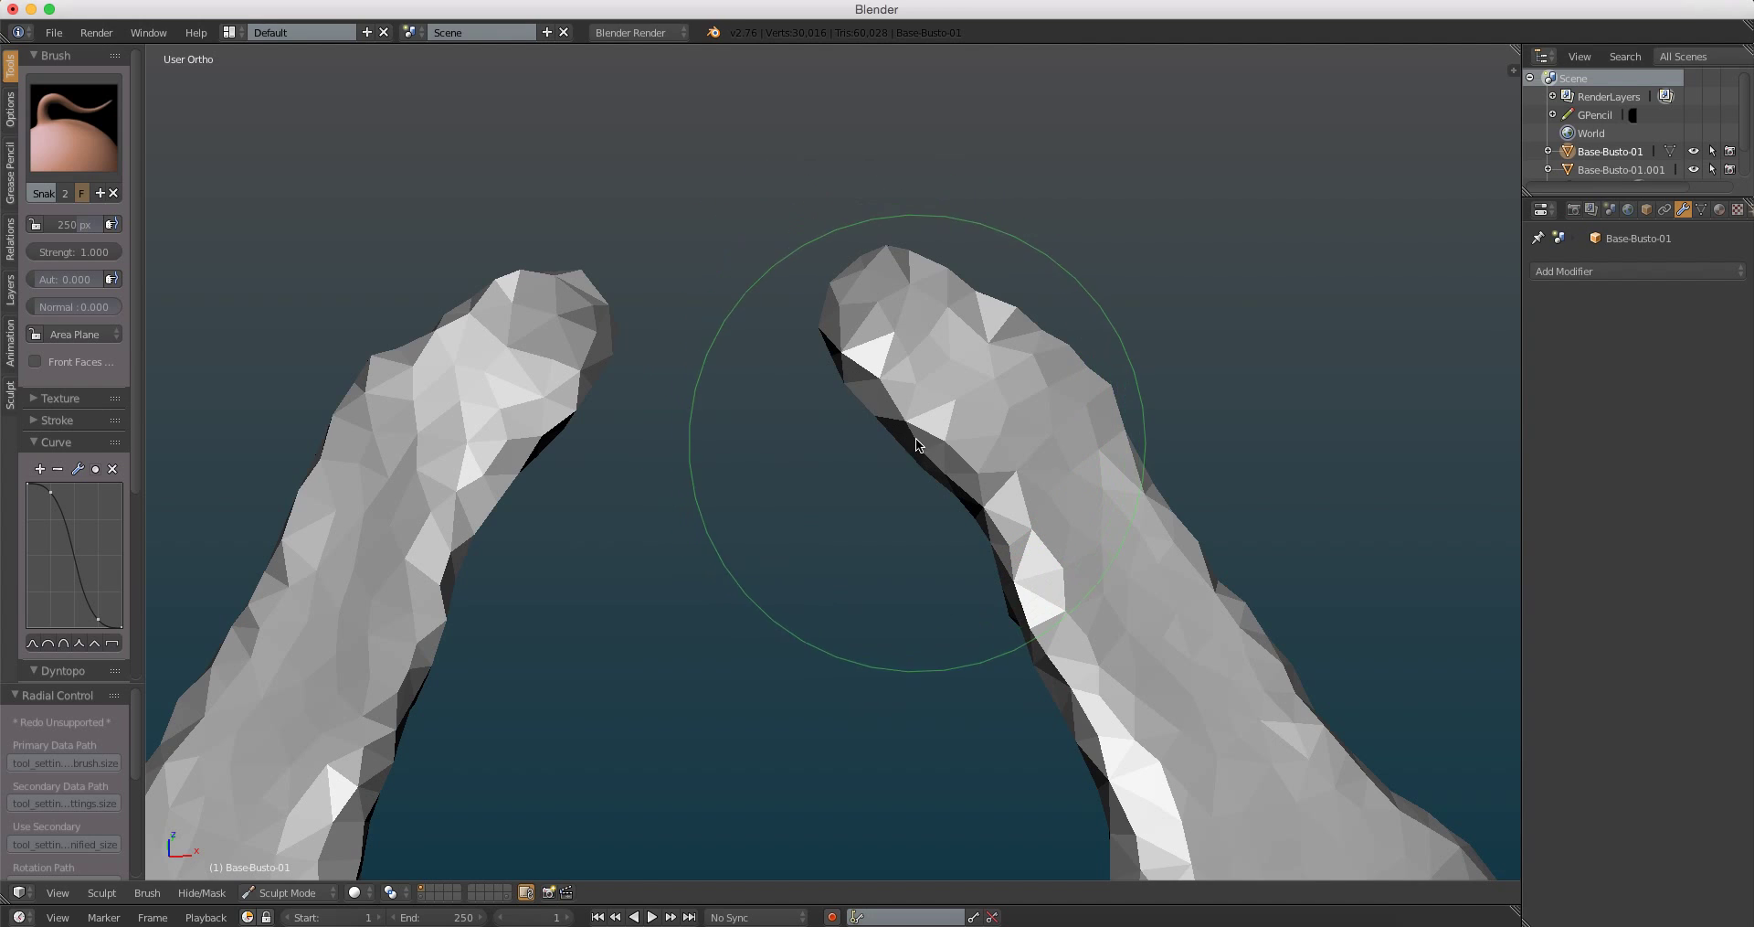
{"action": "mouse_move", "coordinate": [916, 438]}
{"action": "middle_mouse_down"}
{"action": "mouse_move", "coordinate": [1233, 344]}
{"action": "mouse_move", "coordinate": [1104, 287]}
{"action": "middle_mouse_up"}
{"action": "left_click_drag", "start_coordinate": [1104, 287], "coordinate": [1066, 274]}
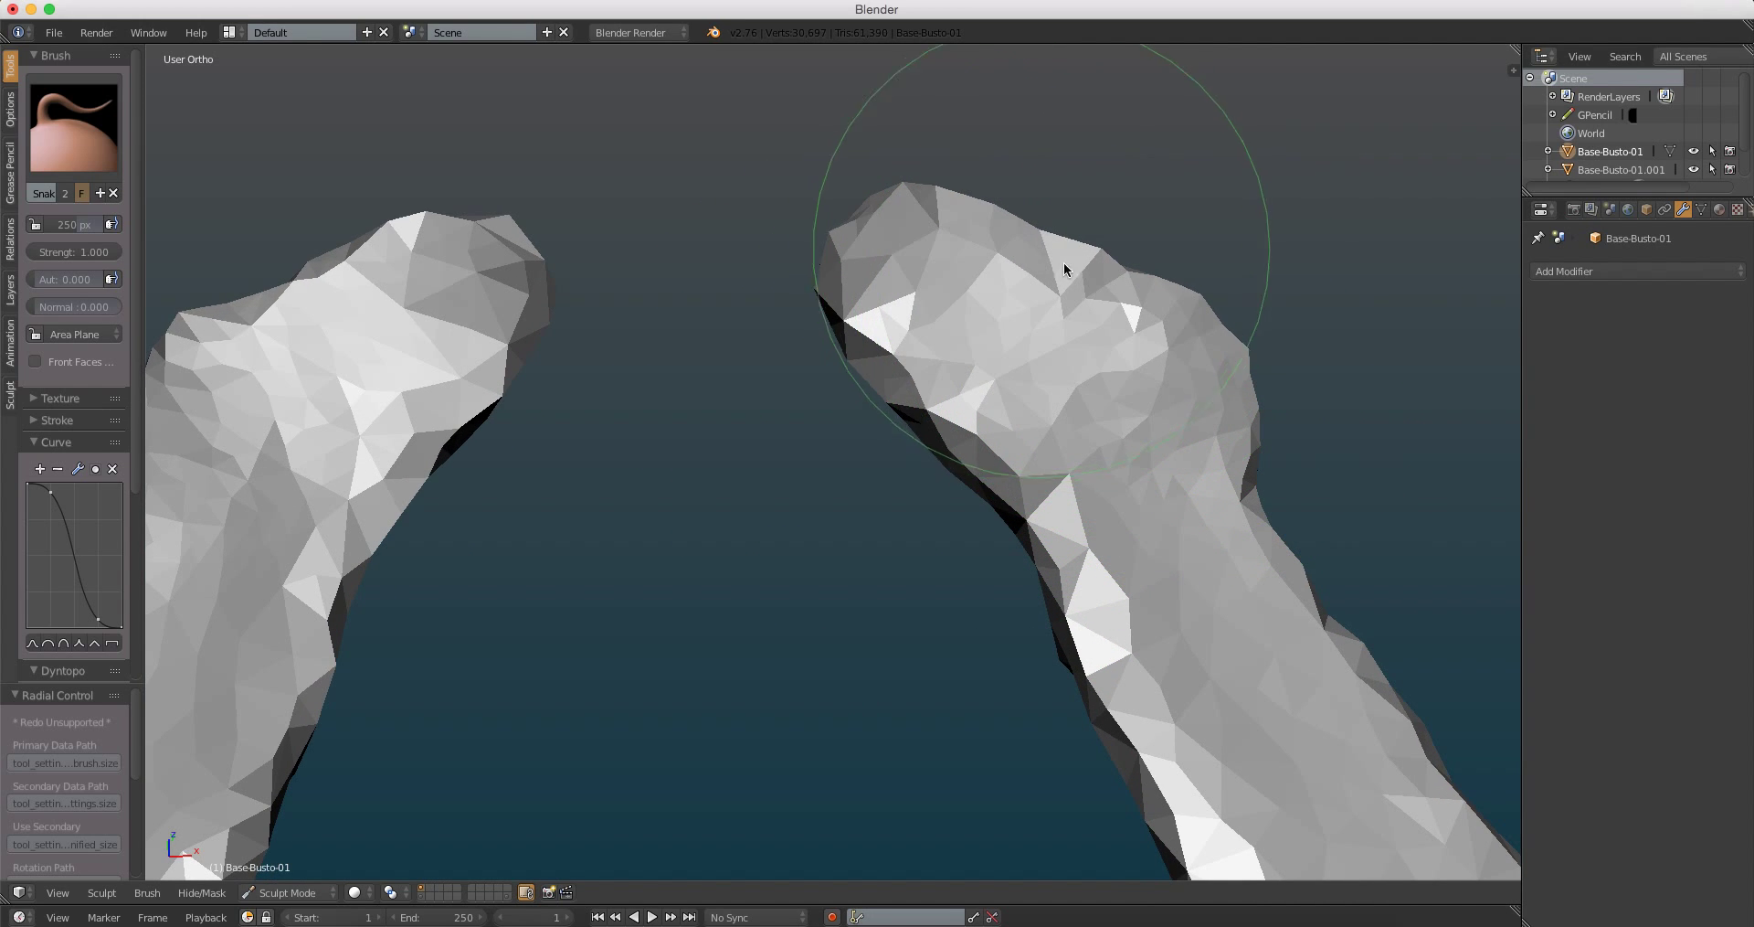
{"action": "mouse_move", "coordinate": [1065, 275]}
{"action": "middle_mouse_down"}
{"action": "mouse_move", "coordinate": [1104, 408]}
{"action": "mouse_move", "coordinate": [1250, 368]}
{"action": "middle_mouse_up"}
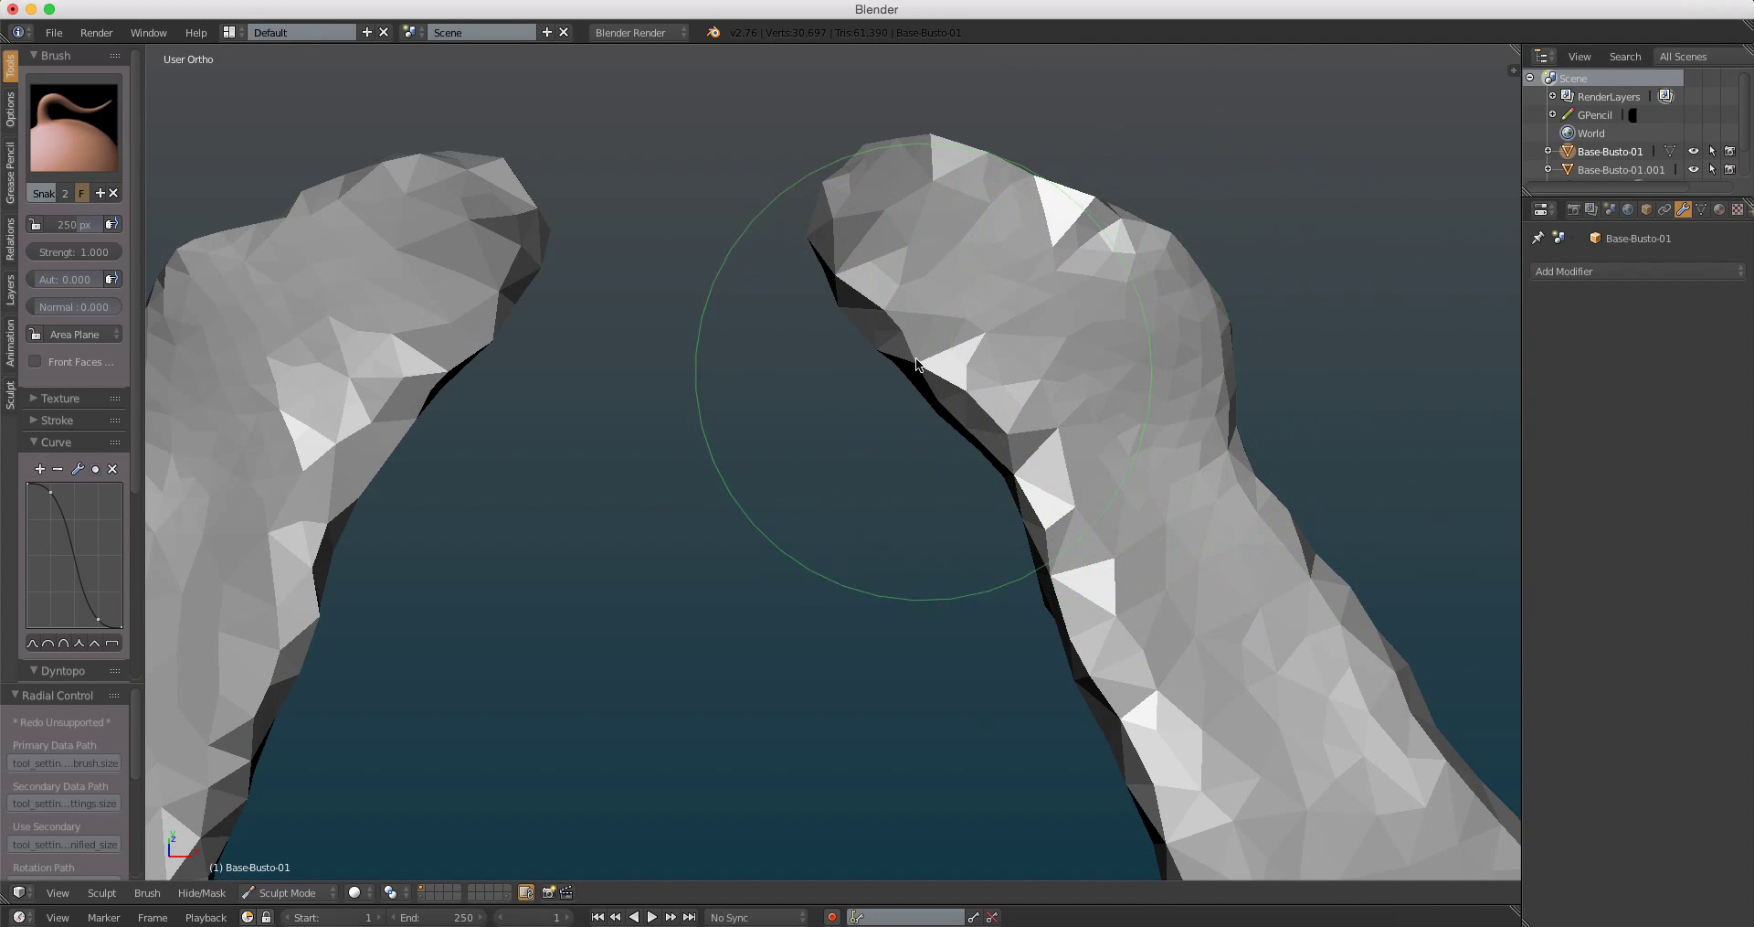
Step: Check both horns in Front Ortho view, then zoom in on the horn's inner edge
{"action": "middle_click_drag", "start_coordinate": [919, 363], "coordinate": [870, 343]}
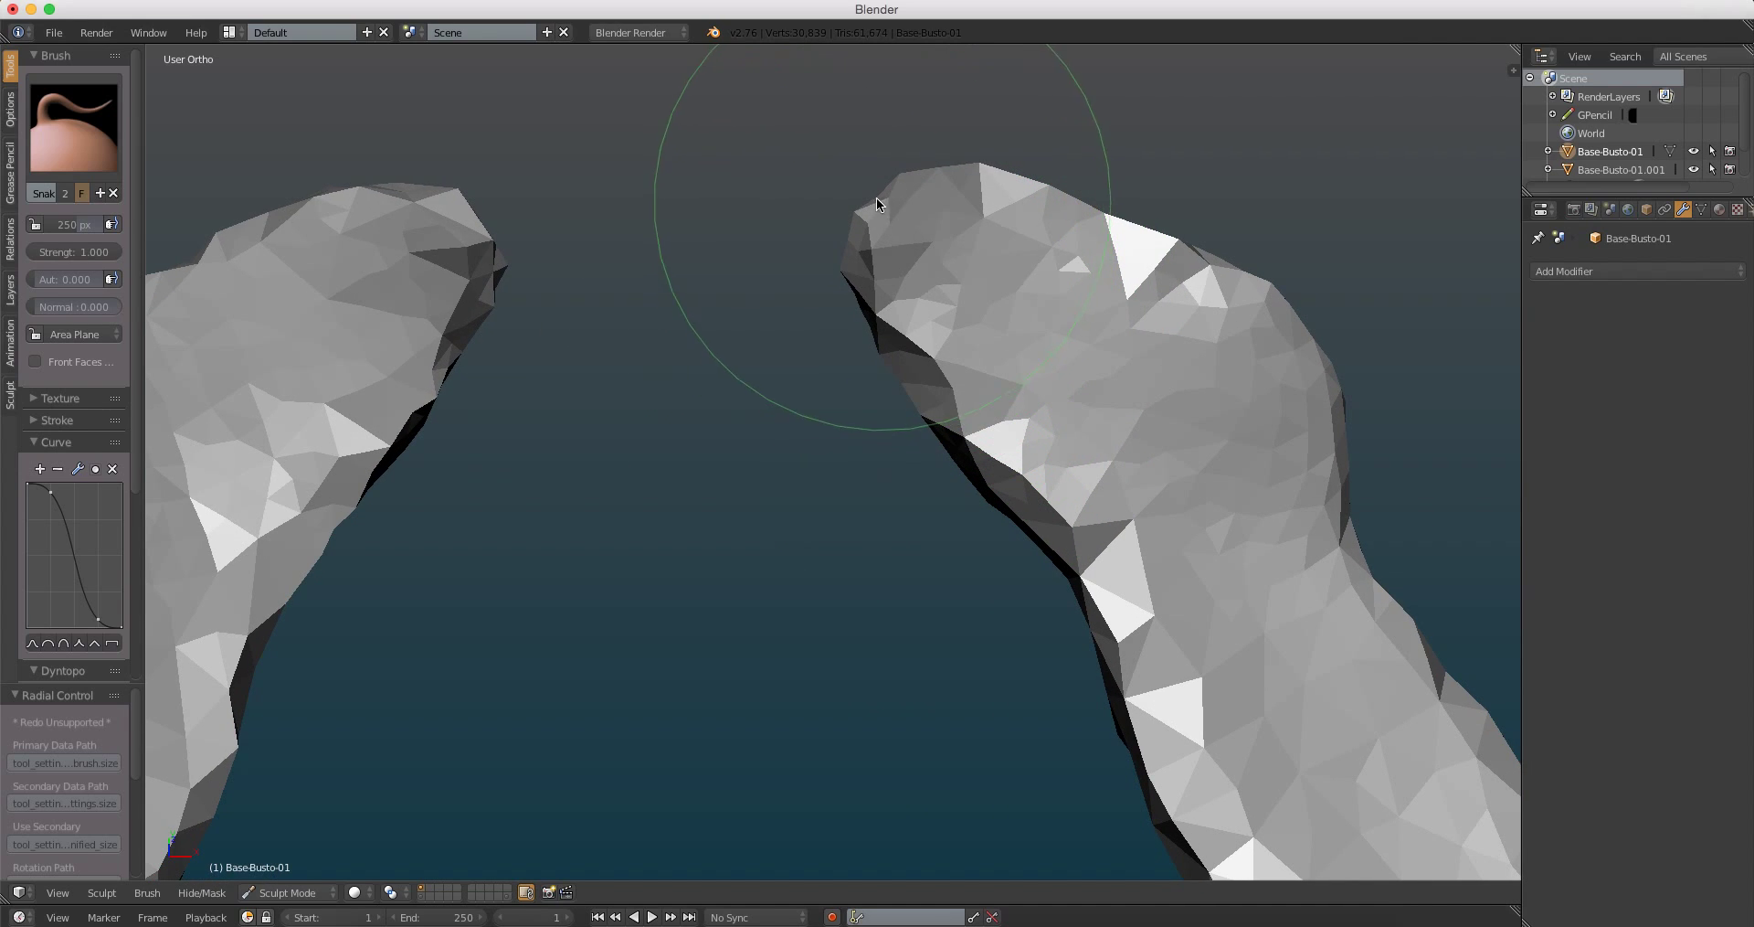
{"action": "scroll", "coordinate": [836, 247], "scroll_direction": "down", "scroll_amount": 5}
{"action": "scroll", "coordinate": [813, 467], "scroll_direction": "down", "scroll_amount": 4}
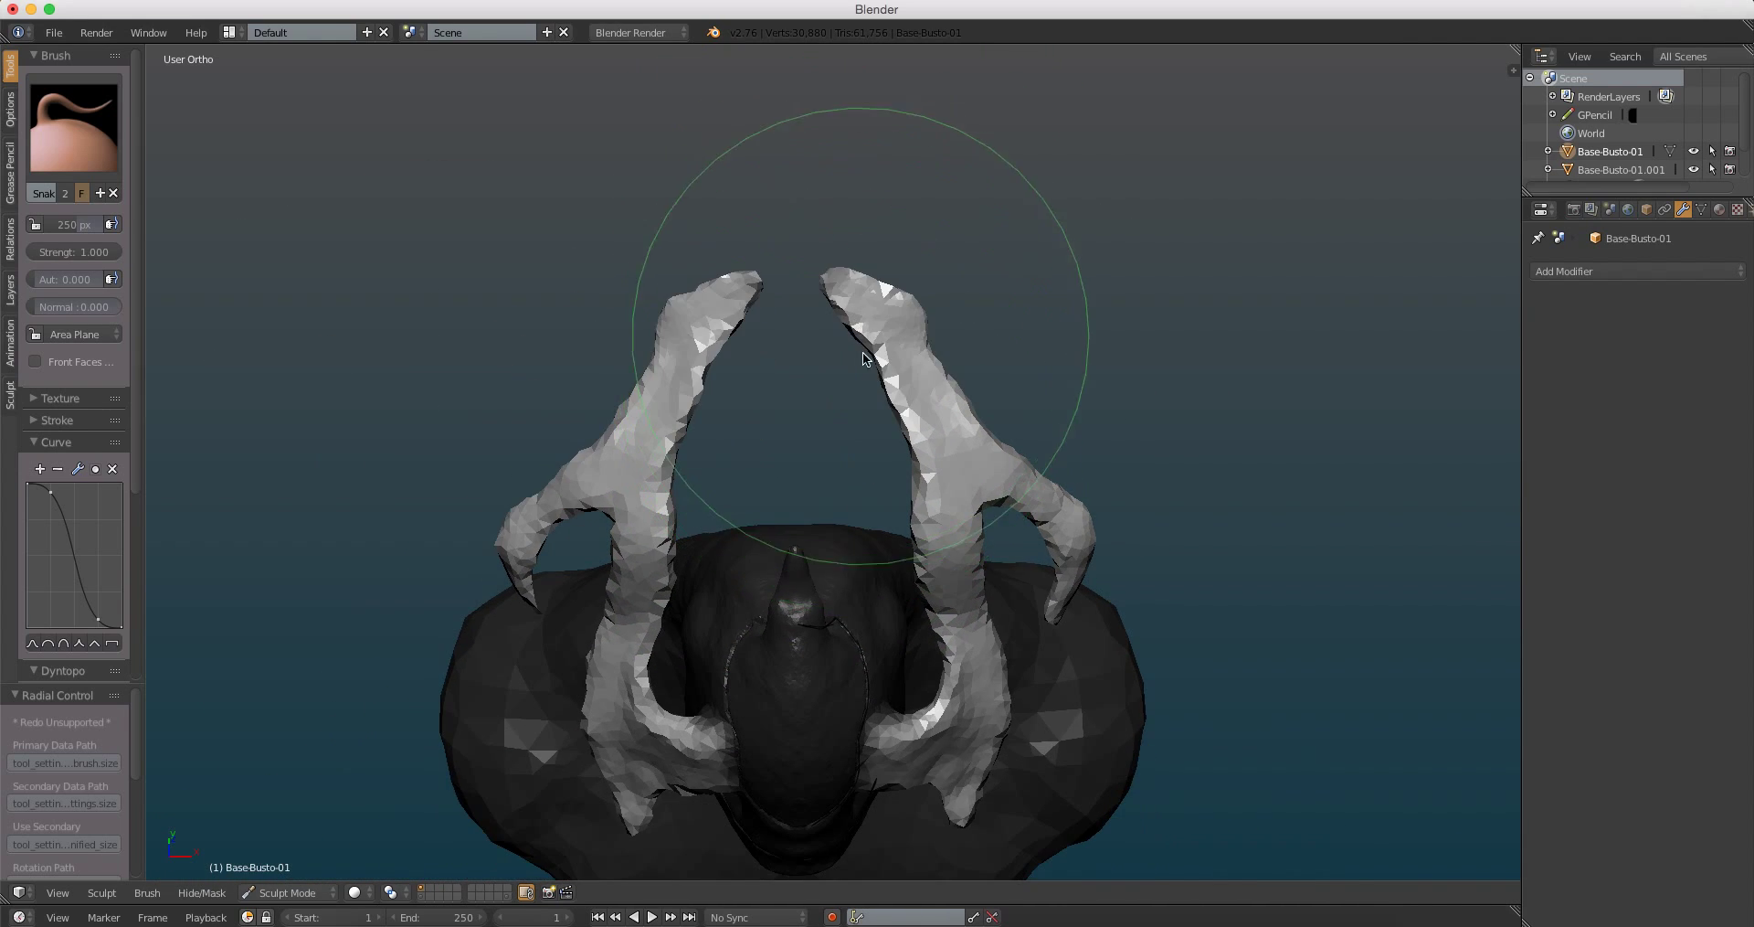
{"action": "key", "text": "KP_1"}
{"action": "middle_click_drag", "start_coordinate": [918, 528], "coordinate": [918, 378], "text": "shift"}
{"action": "scroll", "coordinate": [994, 358], "scroll_direction": "up", "scroll_amount": 2}
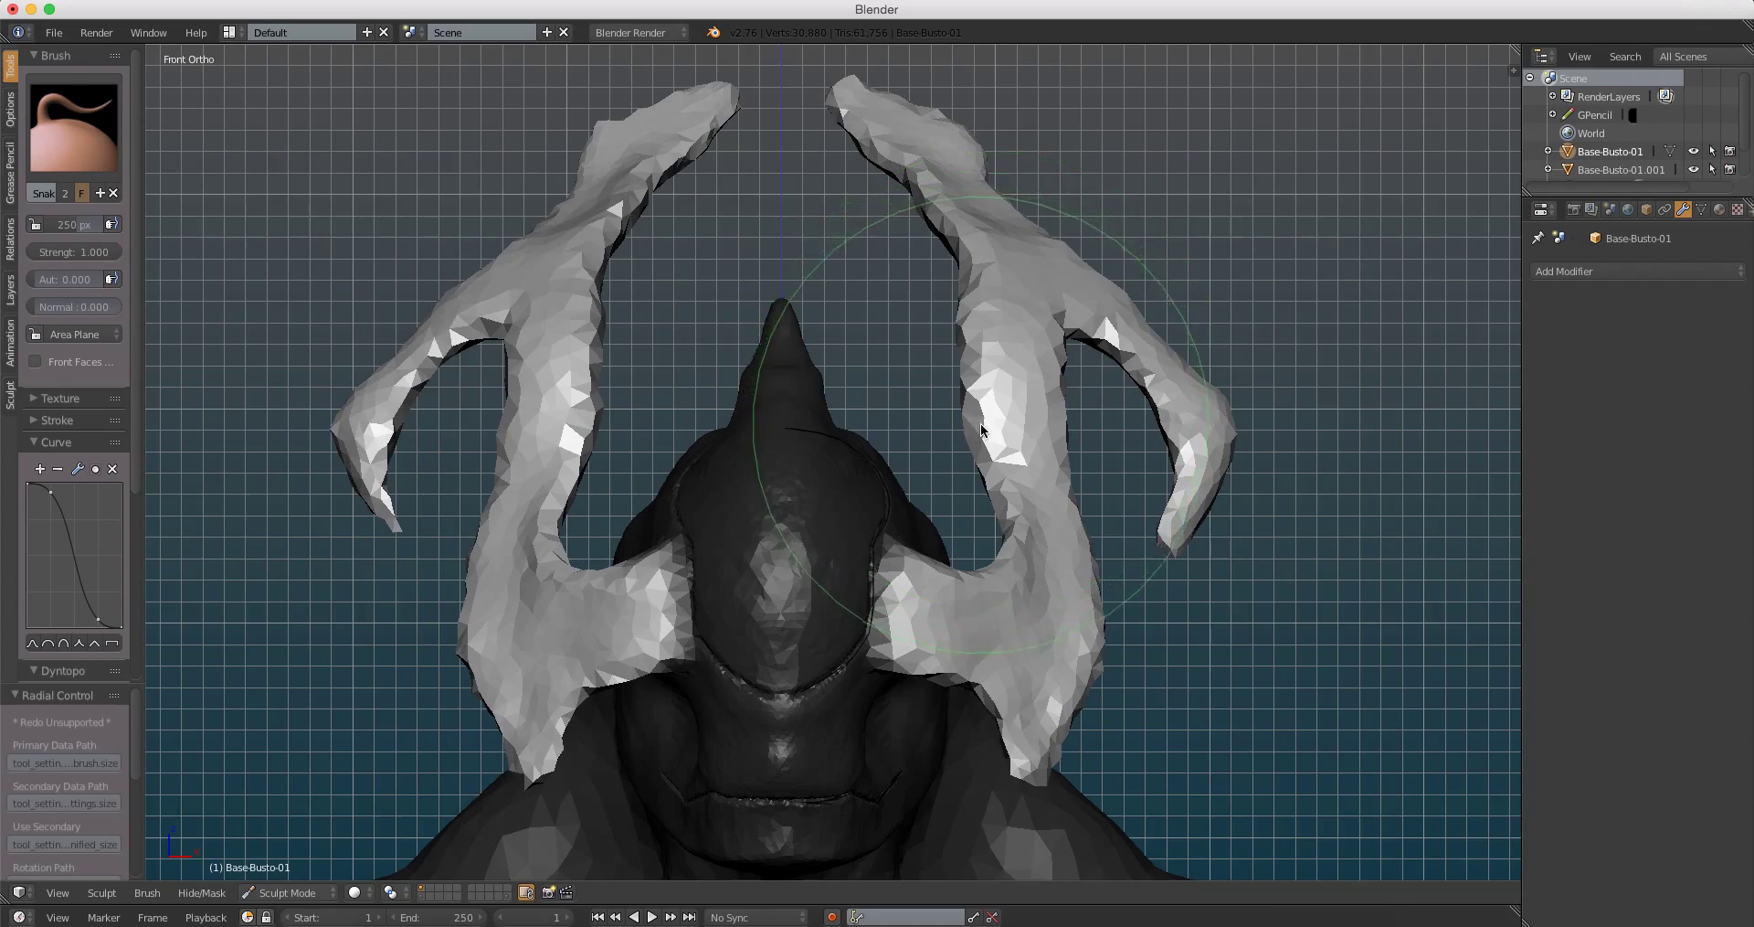
{"action": "mouse_move", "coordinate": [984, 429]}
{"action": "middle_mouse_down"}
{"action": "mouse_move", "coordinate": [917, 393]}
{"action": "mouse_move", "coordinate": [950, 355]}
{"action": "mouse_move", "coordinate": [851, 298]}
{"action": "mouse_move", "coordinate": [824, 306]}
{"action": "mouse_move", "coordinate": [1029, 324]}
{"action": "mouse_move", "coordinate": [1035, 390]}
{"action": "mouse_move", "coordinate": [1052, 384]}
{"action": "mouse_move", "coordinate": [530, 386]}
{"action": "mouse_move", "coordinate": [890, 380]}
{"action": "middle_mouse_up"}
{"action": "key", "text": "KP_1"}
{"action": "scroll", "coordinate": [969, 294], "scroll_direction": "up", "scroll_amount": 3}
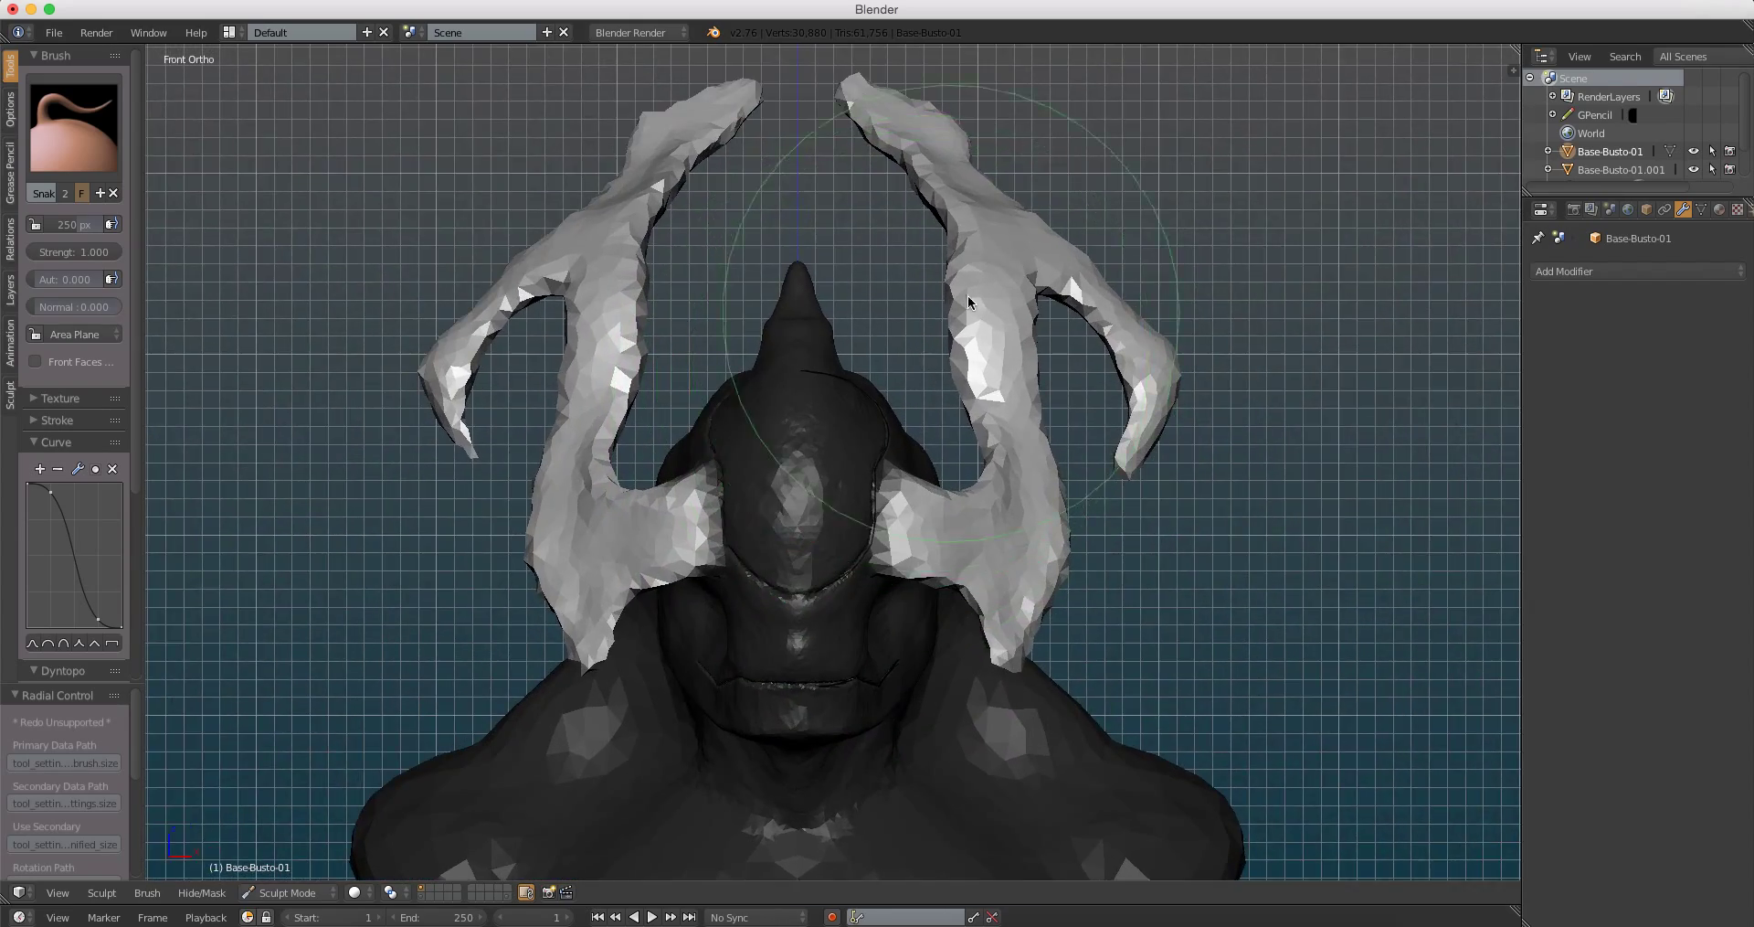
{"action": "mouse_move", "coordinate": [968, 301]}
{"action": "middle_mouse_down"}
{"action": "mouse_move", "coordinate": [950, 275]}
{"action": "mouse_move", "coordinate": [920, 325]}
{"action": "mouse_move", "coordinate": [943, 350]}
{"action": "middle_mouse_up"}
{"action": "scroll", "coordinate": [937, 235], "scroll_direction": "up", "scroll_amount": 3}
{"action": "middle_click_drag", "start_coordinate": [939, 234], "coordinate": [834, 342]}
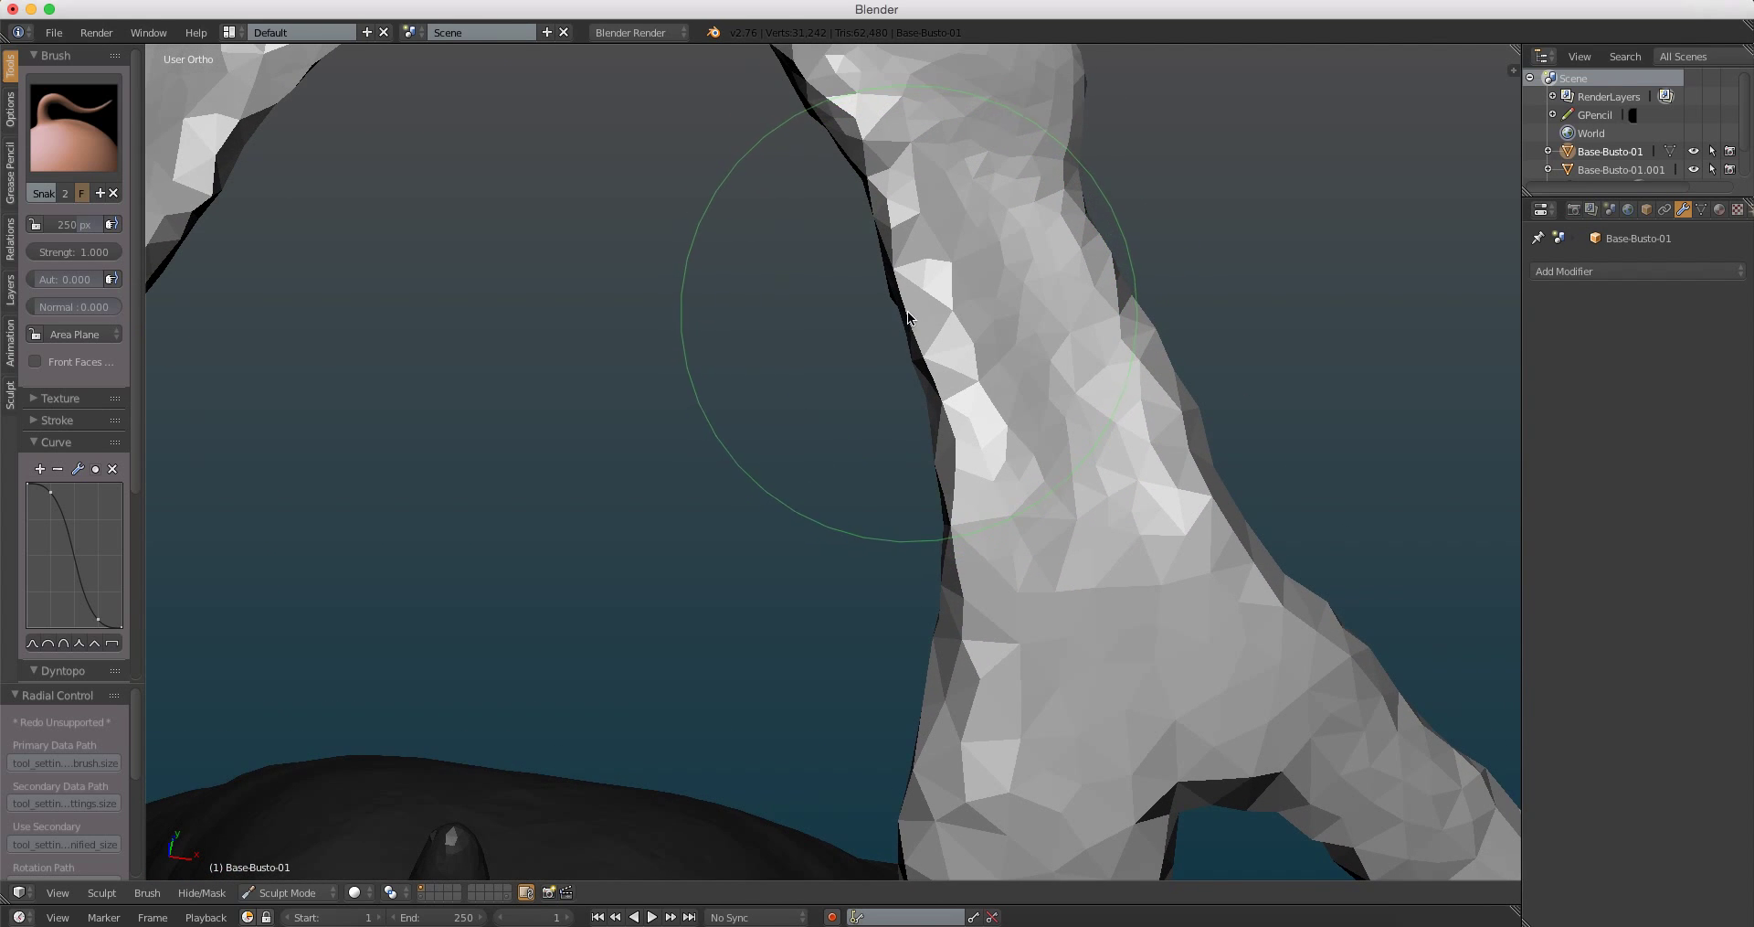
Step: Switch to Grab at 260 px and orbit until the horn tip stands upright
{"action": "key", "text": "g"}
{"action": "key", "text": "f"}
{"action": "left_click", "coordinate": [919, 336]}
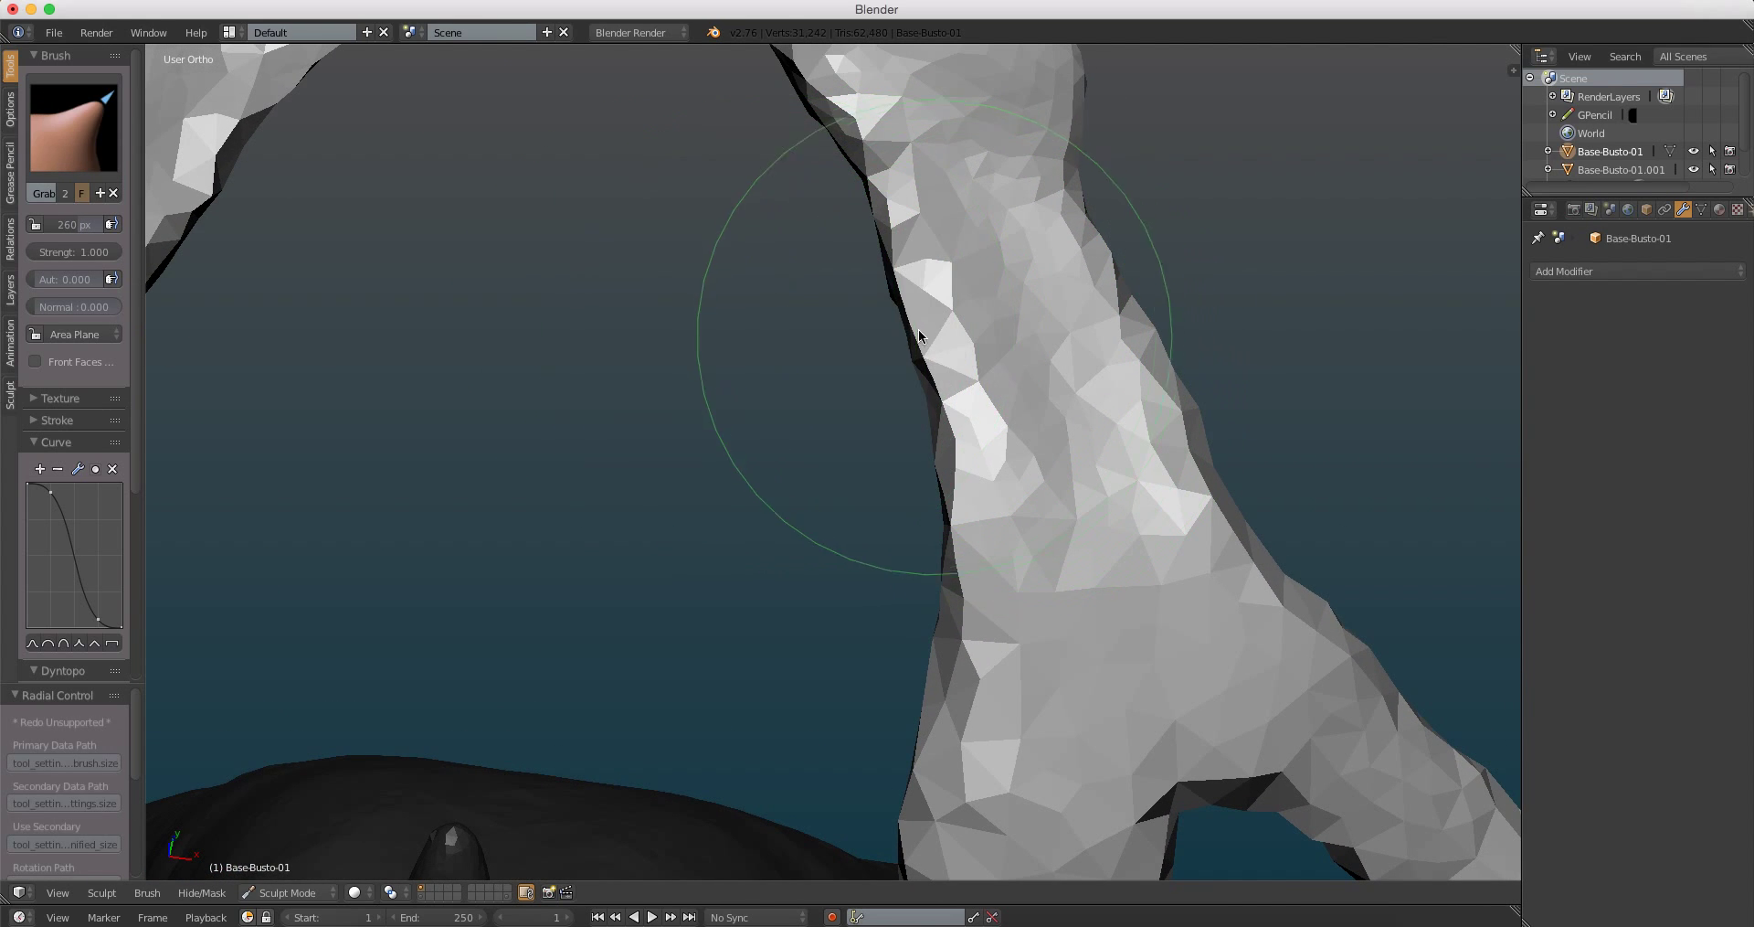
{"action": "middle_click_drag", "start_coordinate": [925, 326], "coordinate": [845, 321]}
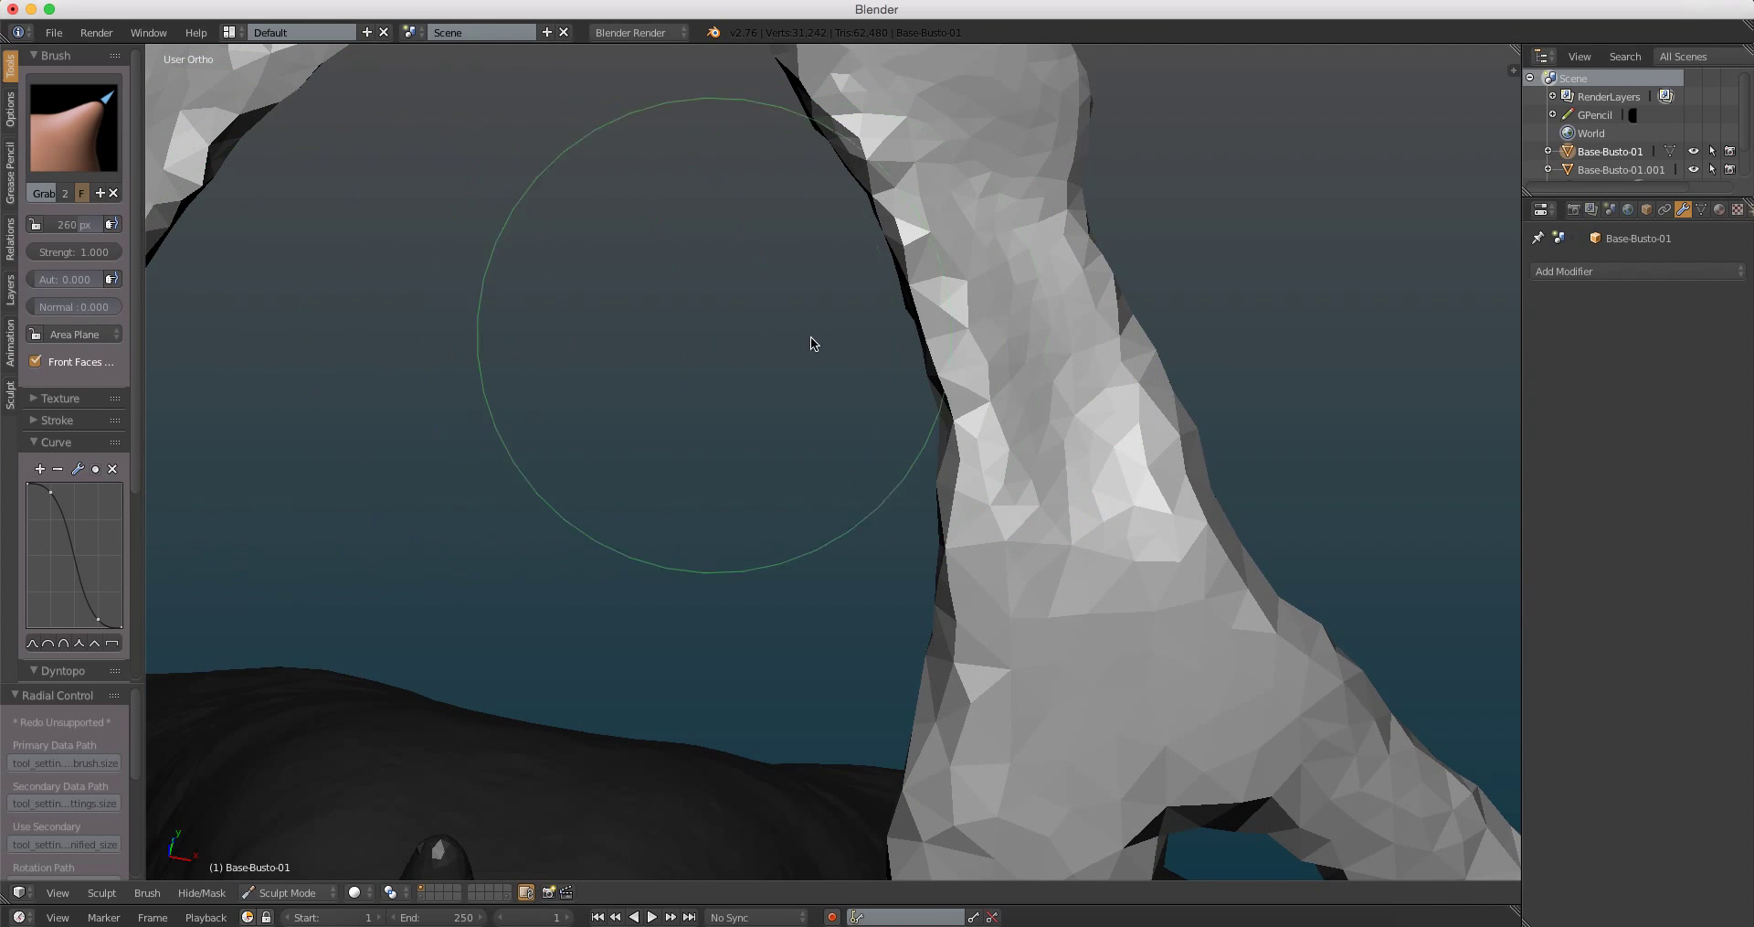
{"action": "mouse_move", "coordinate": [952, 328]}
{"action": "middle_mouse_down"}
{"action": "mouse_move", "coordinate": [860, 364]}
{"action": "mouse_move", "coordinate": [931, 292]}
{"action": "mouse_move", "coordinate": [852, 287]}
{"action": "mouse_move", "coordinate": [786, 366]}
{"action": "mouse_move", "coordinate": [893, 275]}
{"action": "middle_mouse_up"}
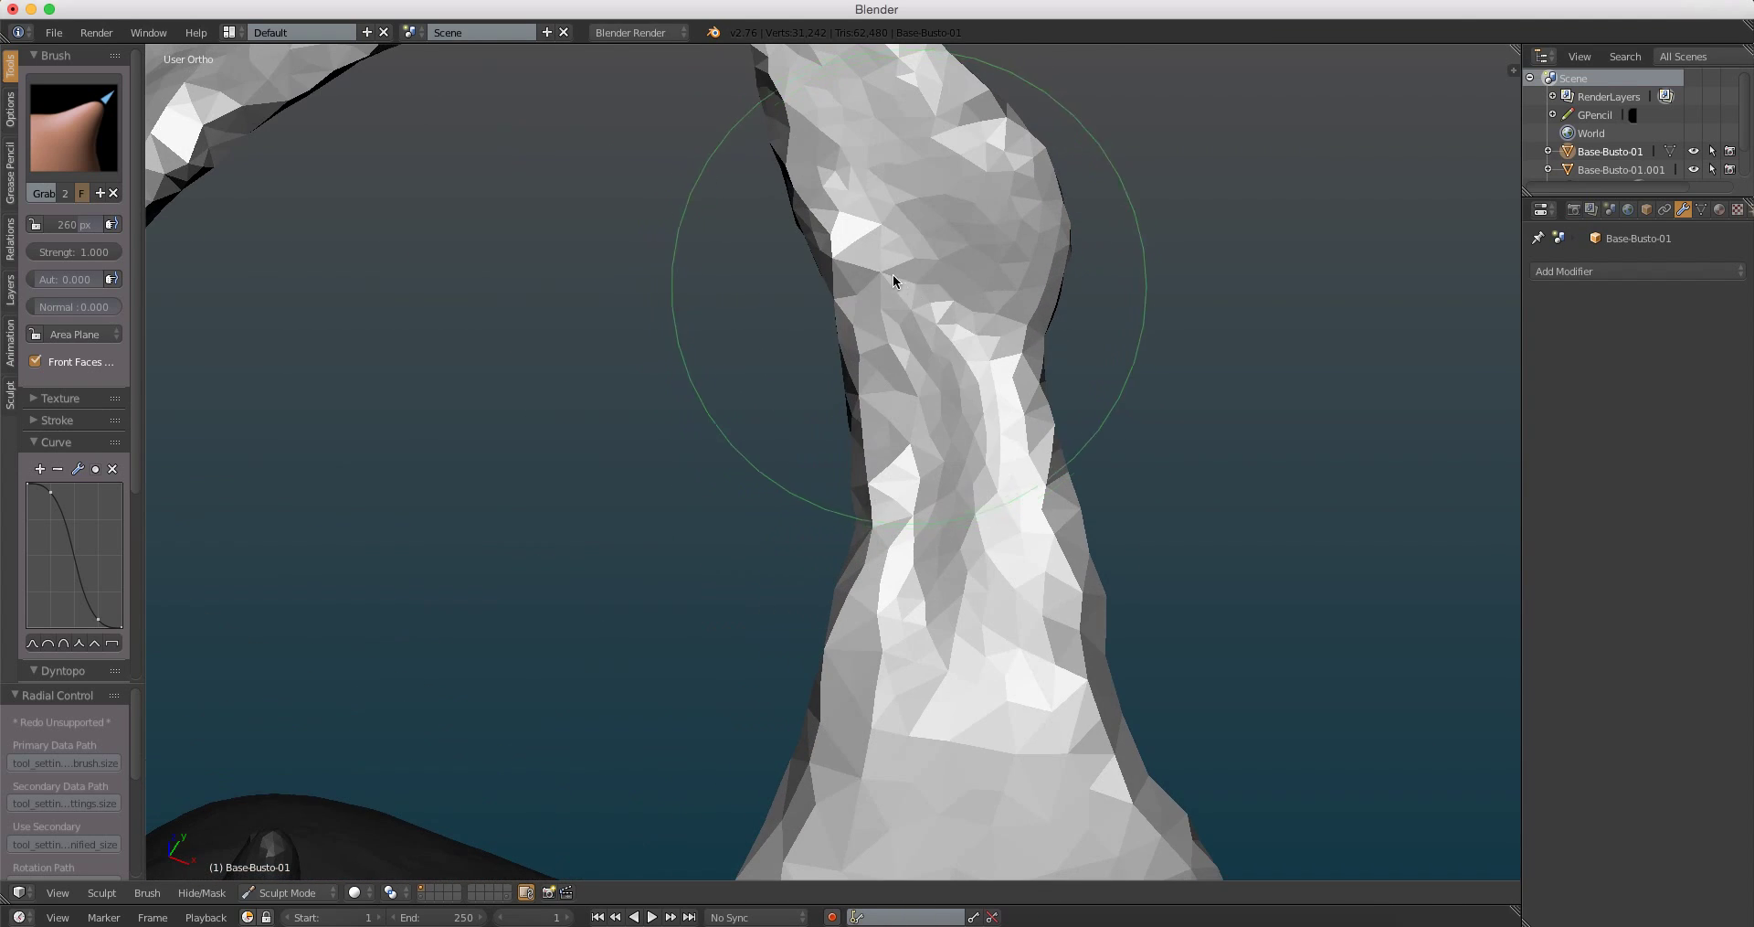
{"action": "mouse_move", "coordinate": [859, 335]}
{"action": "middle_mouse_down"}
{"action": "mouse_move", "coordinate": [855, 315]}
{"action": "mouse_move", "coordinate": [893, 353]}
{"action": "mouse_move", "coordinate": [861, 333]}
{"action": "mouse_move", "coordinate": [873, 295]}
{"action": "mouse_move", "coordinate": [586, 334]}
{"action": "middle_mouse_up"}
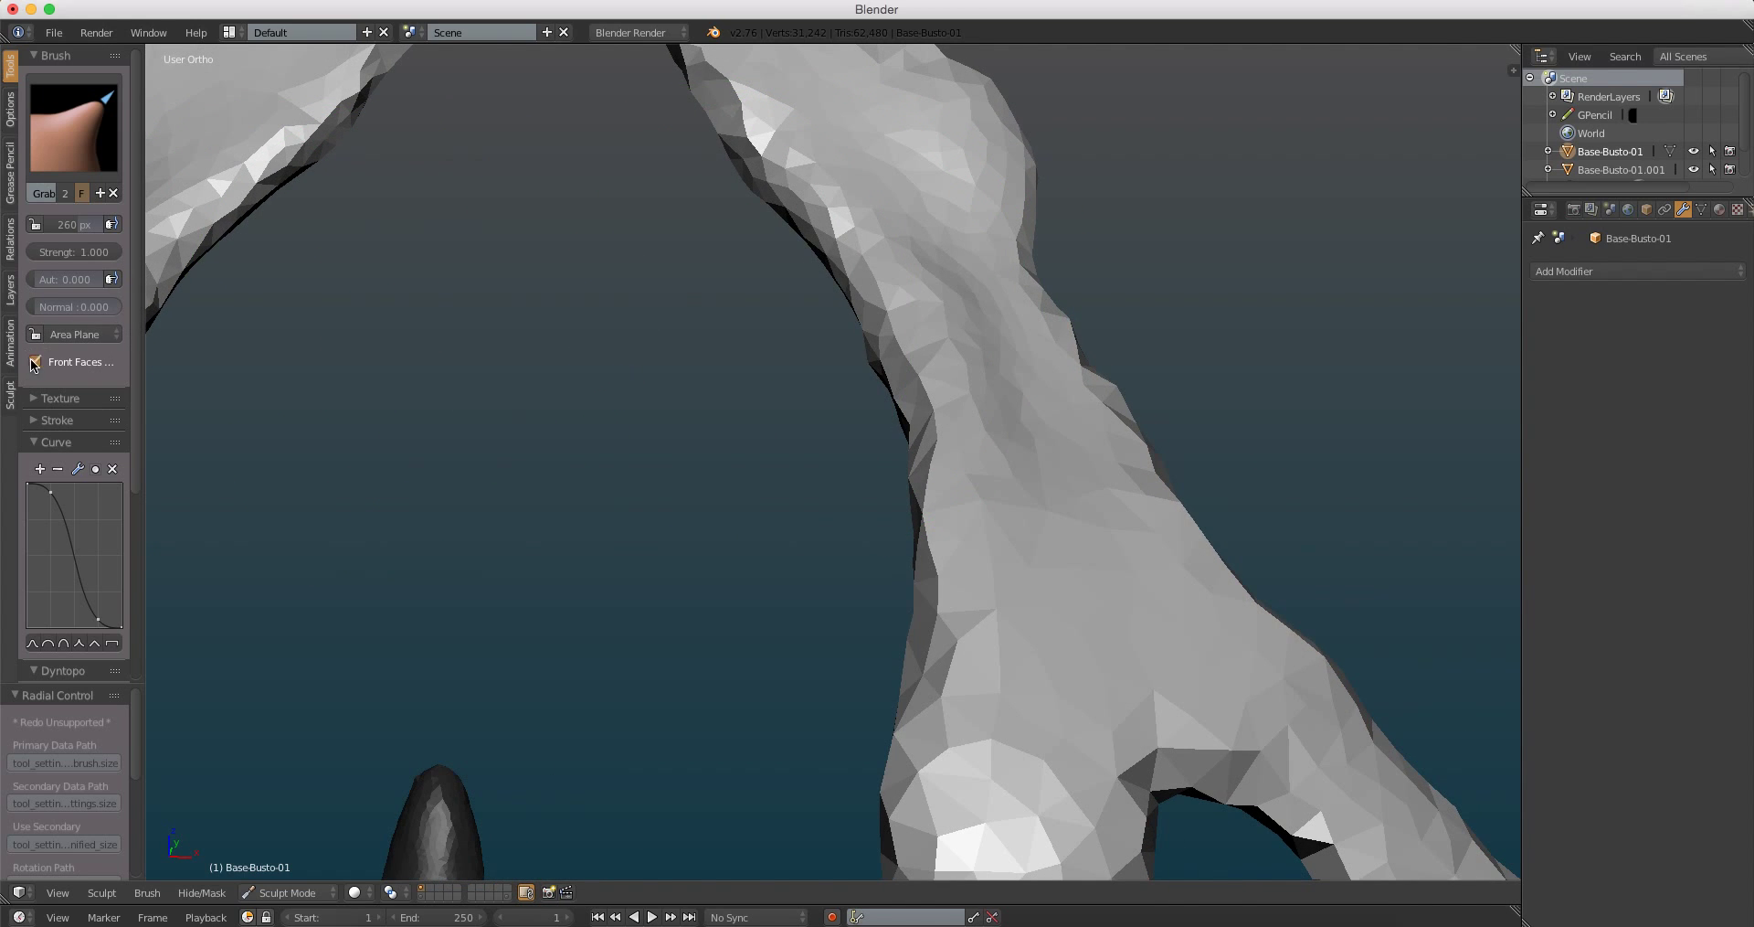
{"action": "mouse_move", "coordinate": [742, 356]}
{"action": "middle_mouse_down"}
{"action": "mouse_move", "coordinate": [897, 325]}
{"action": "mouse_move", "coordinate": [831, 370]}
{"action": "mouse_move", "coordinate": [892, 442]}
{"action": "mouse_move", "coordinate": [976, 236]}
{"action": "mouse_move", "coordinate": [923, 245]}
{"action": "mouse_move", "coordinate": [983, 91]}
{"action": "mouse_move", "coordinate": [897, 183]}
{"action": "mouse_move", "coordinate": [745, 294]}
{"action": "mouse_move", "coordinate": [808, 224]}
{"action": "mouse_move", "coordinate": [870, 216]}
{"action": "mouse_move", "coordinate": [812, 349]}
{"action": "mouse_move", "coordinate": [833, 212]}
{"action": "mouse_move", "coordinate": [879, 153]}
{"action": "mouse_move", "coordinate": [866, 275]}
{"action": "mouse_move", "coordinate": [800, 334]}
{"action": "mouse_move", "coordinate": [767, 263]}
{"action": "middle_mouse_up"}
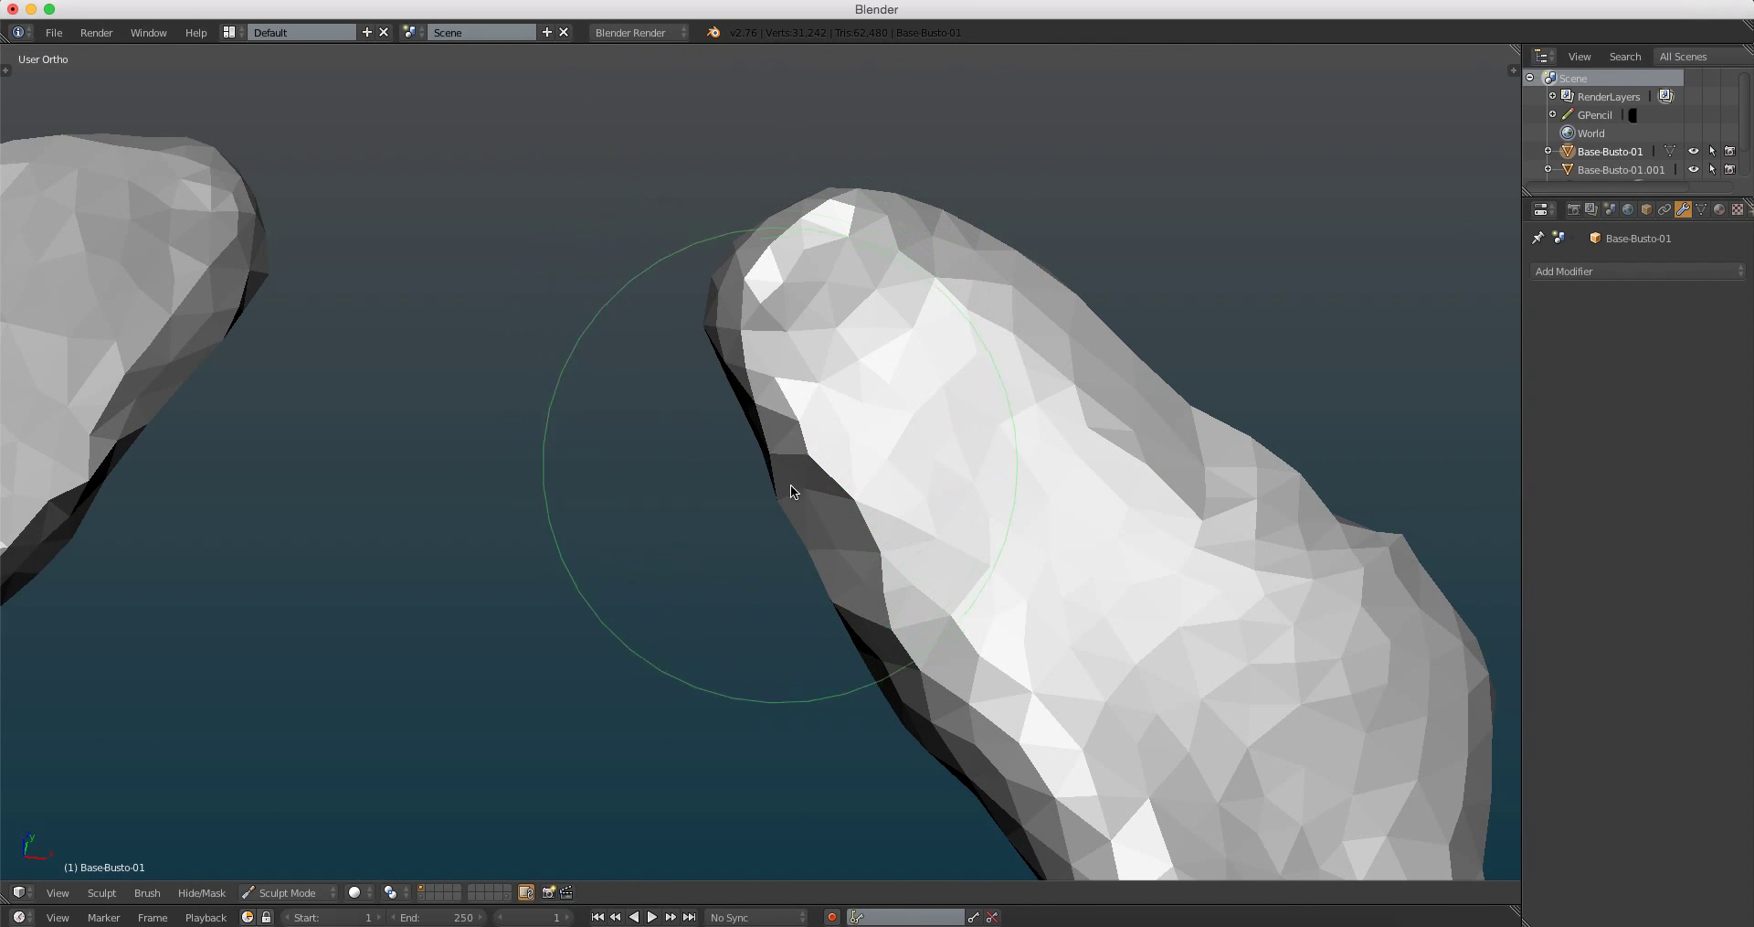
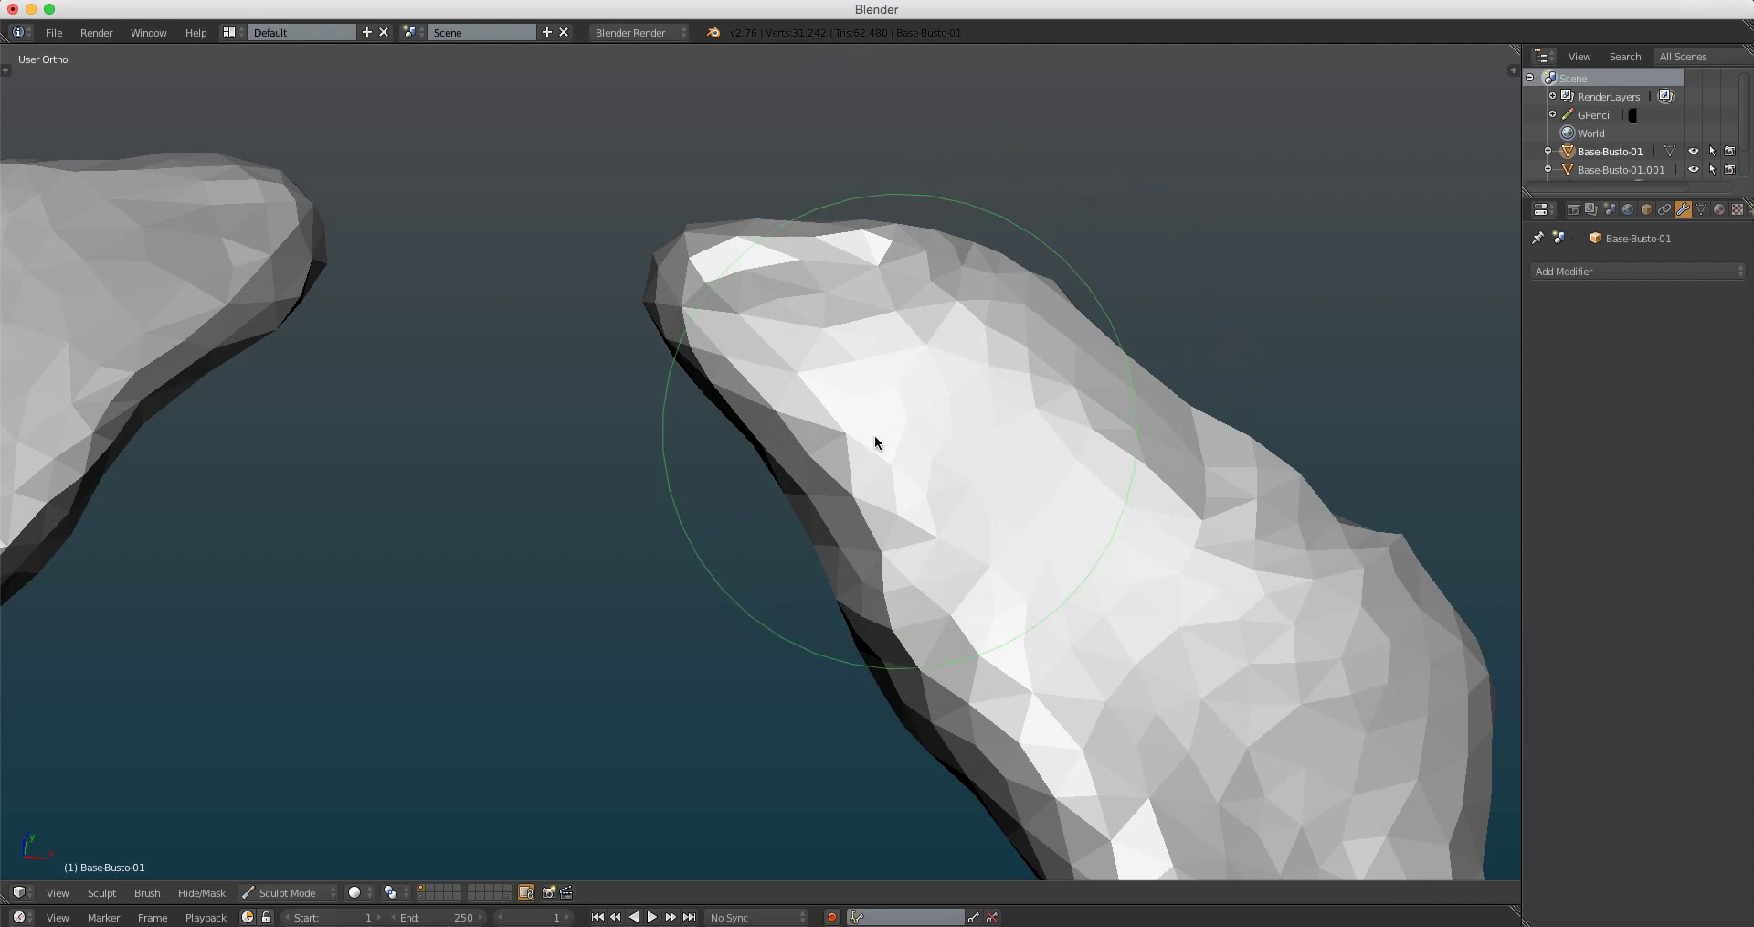
Step: Orbit along the horn and zoom in on where it rises from the back of the head
{"action": "mouse_move", "coordinate": [876, 437]}
{"action": "middle_mouse_down"}
{"action": "mouse_move", "coordinate": [824, 578]}
{"action": "mouse_move", "coordinate": [846, 448]}
{"action": "middle_mouse_up"}
{"action": "scroll", "coordinate": [904, 359], "scroll_direction": "up", "scroll_amount": 2}
{"action": "scroll", "coordinate": [917, 355], "scroll_direction": "up", "scroll_amount": 2}
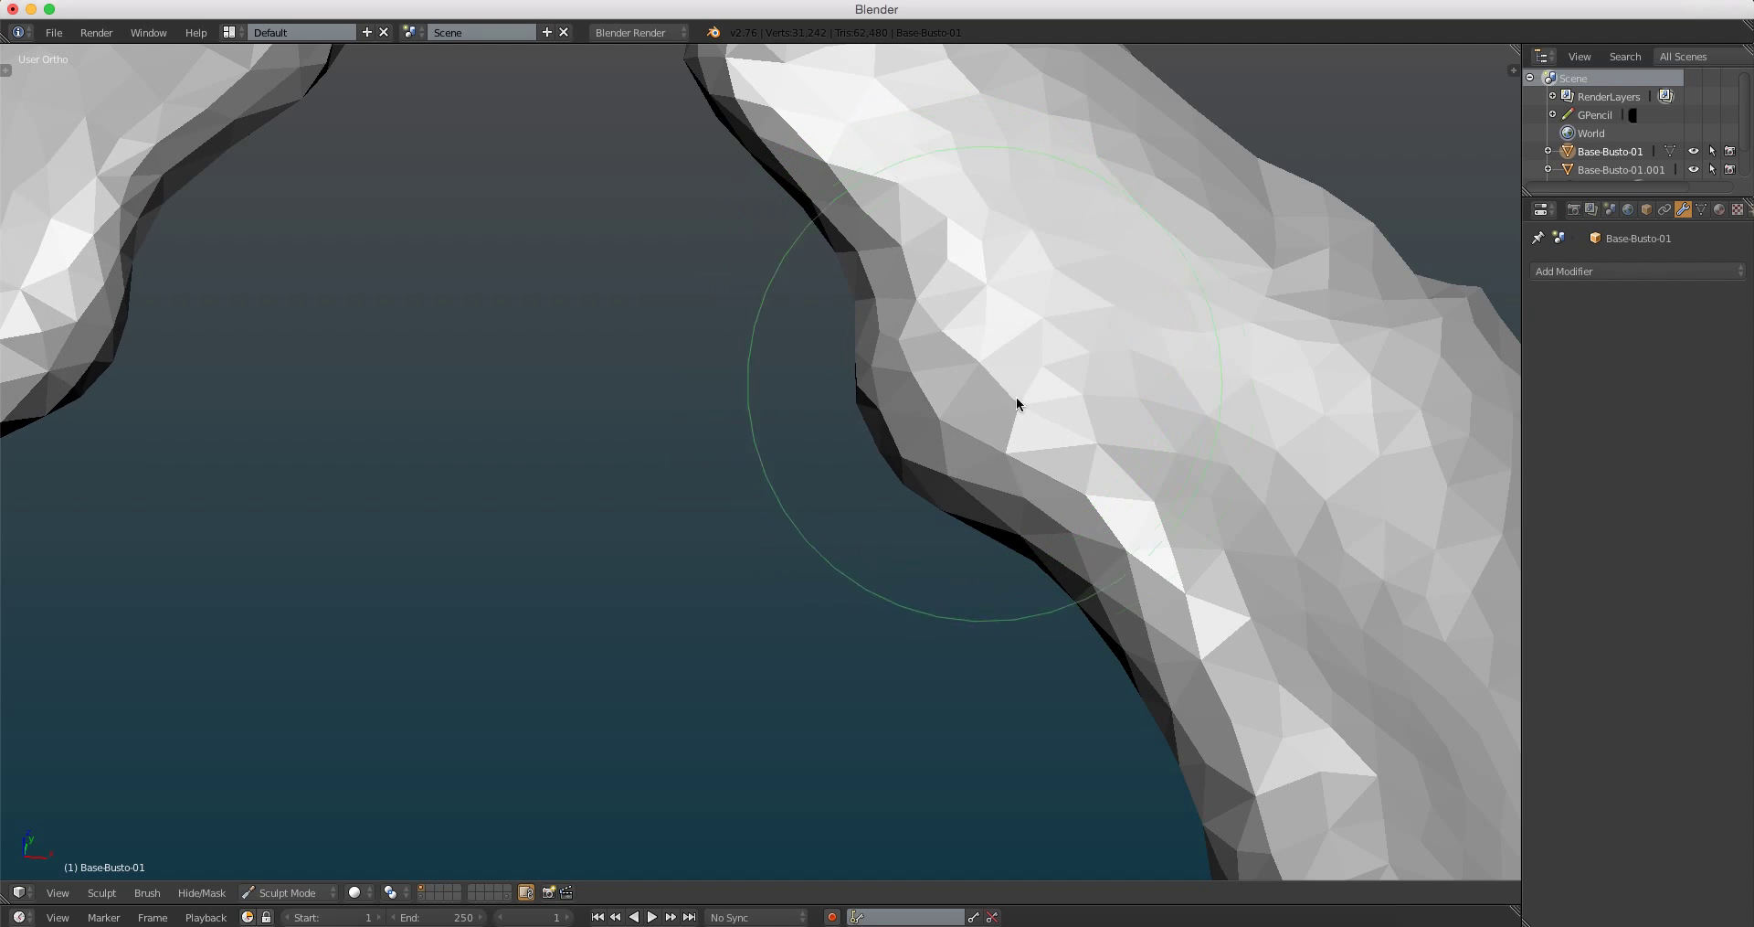
{"action": "scroll", "coordinate": [1128, 471], "scroll_direction": "down", "scroll_amount": 3}
{"action": "scroll", "coordinate": [834, 358], "scroll_direction": "down", "scroll_amount": 2}
{"action": "scroll", "coordinate": [970, 293], "scroll_direction": "up", "scroll_amount": 3}
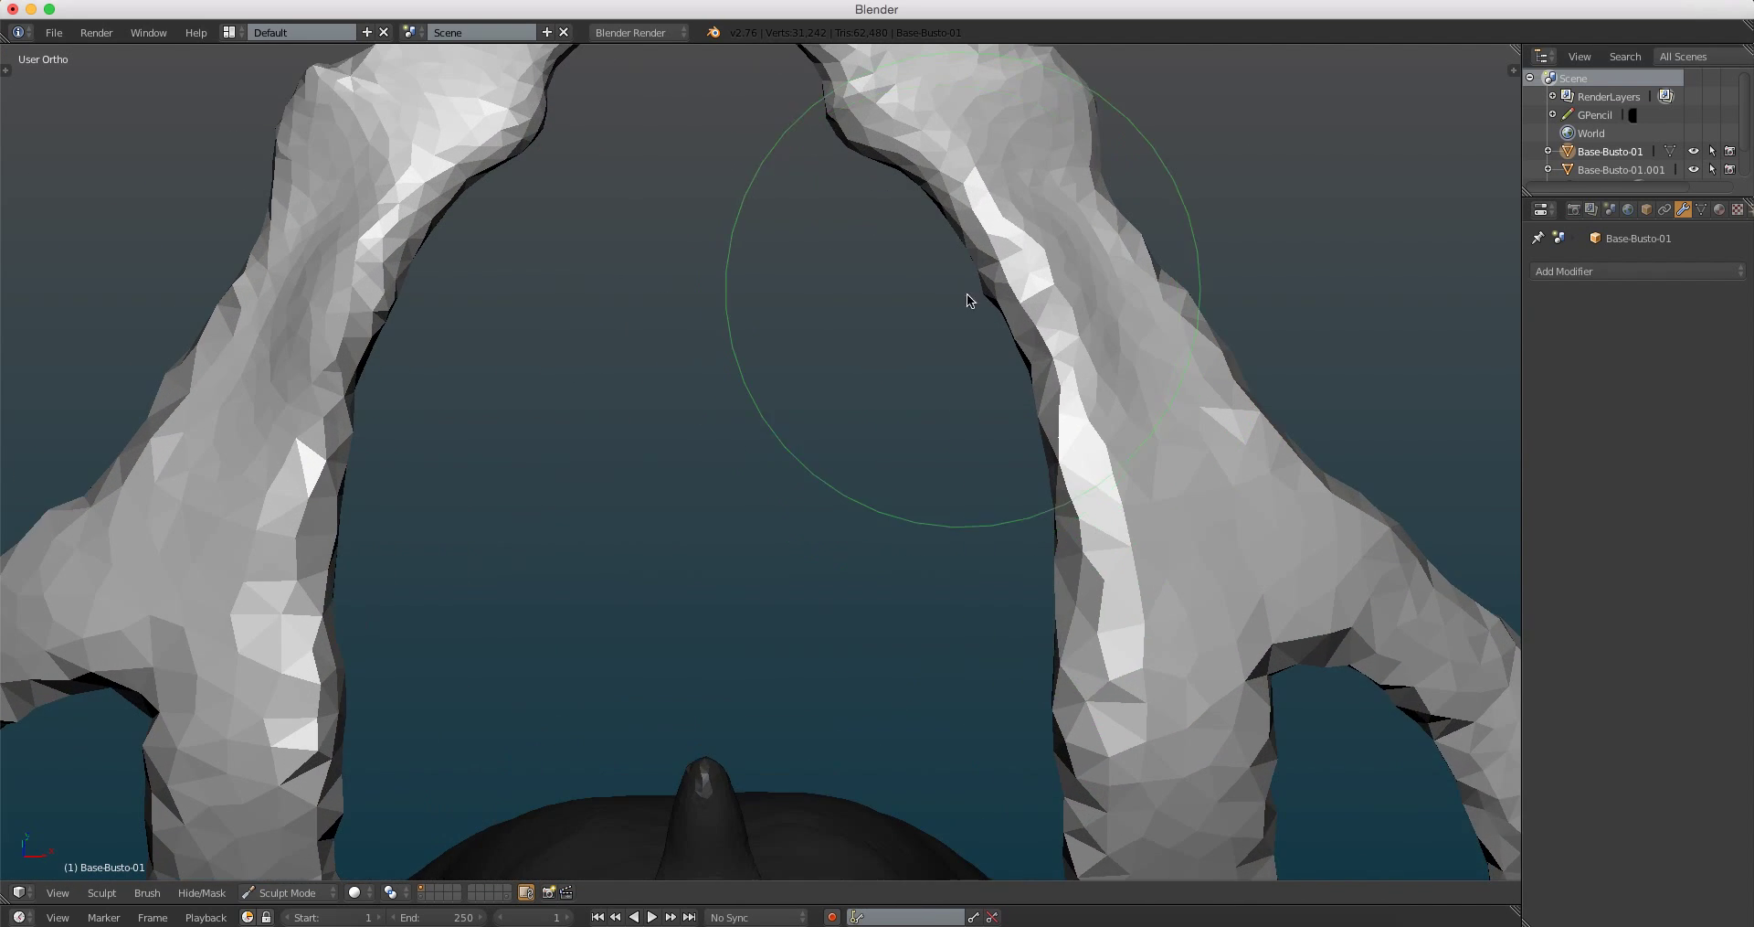
{"action": "scroll", "coordinate": [1014, 345], "scroll_direction": "up", "scroll_amount": 1}
{"action": "scroll", "coordinate": [1015, 346], "scroll_direction": "up", "scroll_amount": 2}
{"action": "scroll", "coordinate": [1188, 344], "scroll_direction": "up", "scroll_amount": 1}
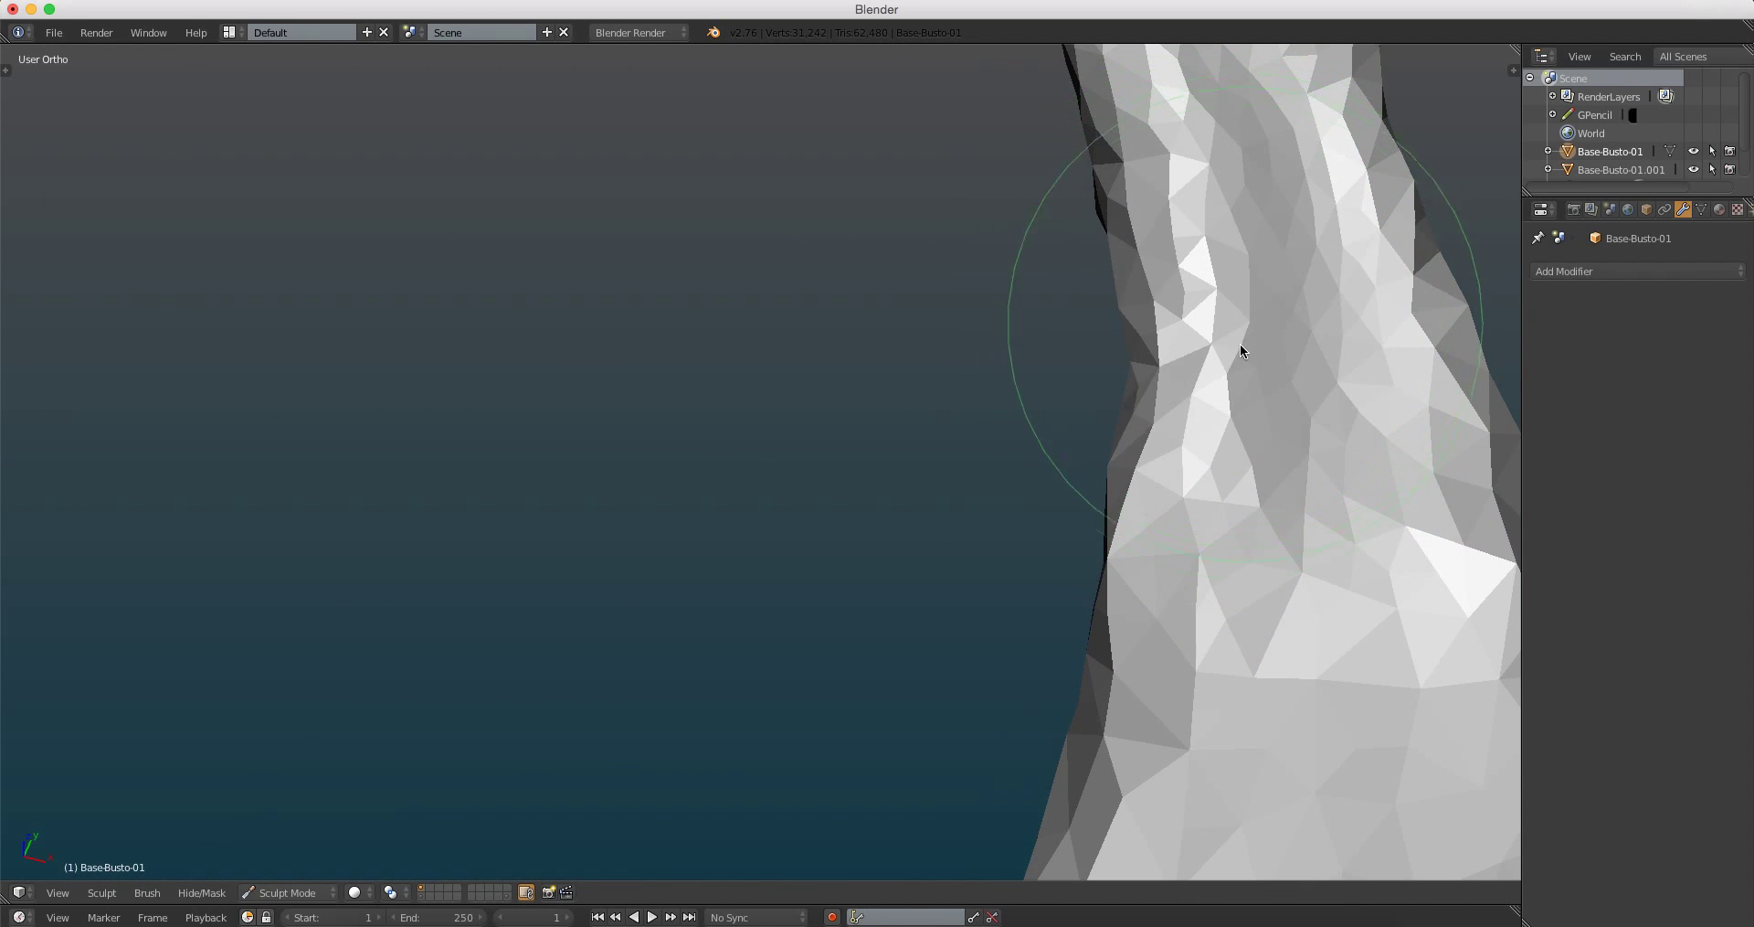
{"action": "scroll", "coordinate": [1085, 515], "scroll_direction": "down", "scroll_amount": 1}
{"action": "scroll", "coordinate": [1085, 511], "scroll_direction": "down", "scroll_amount": 3}
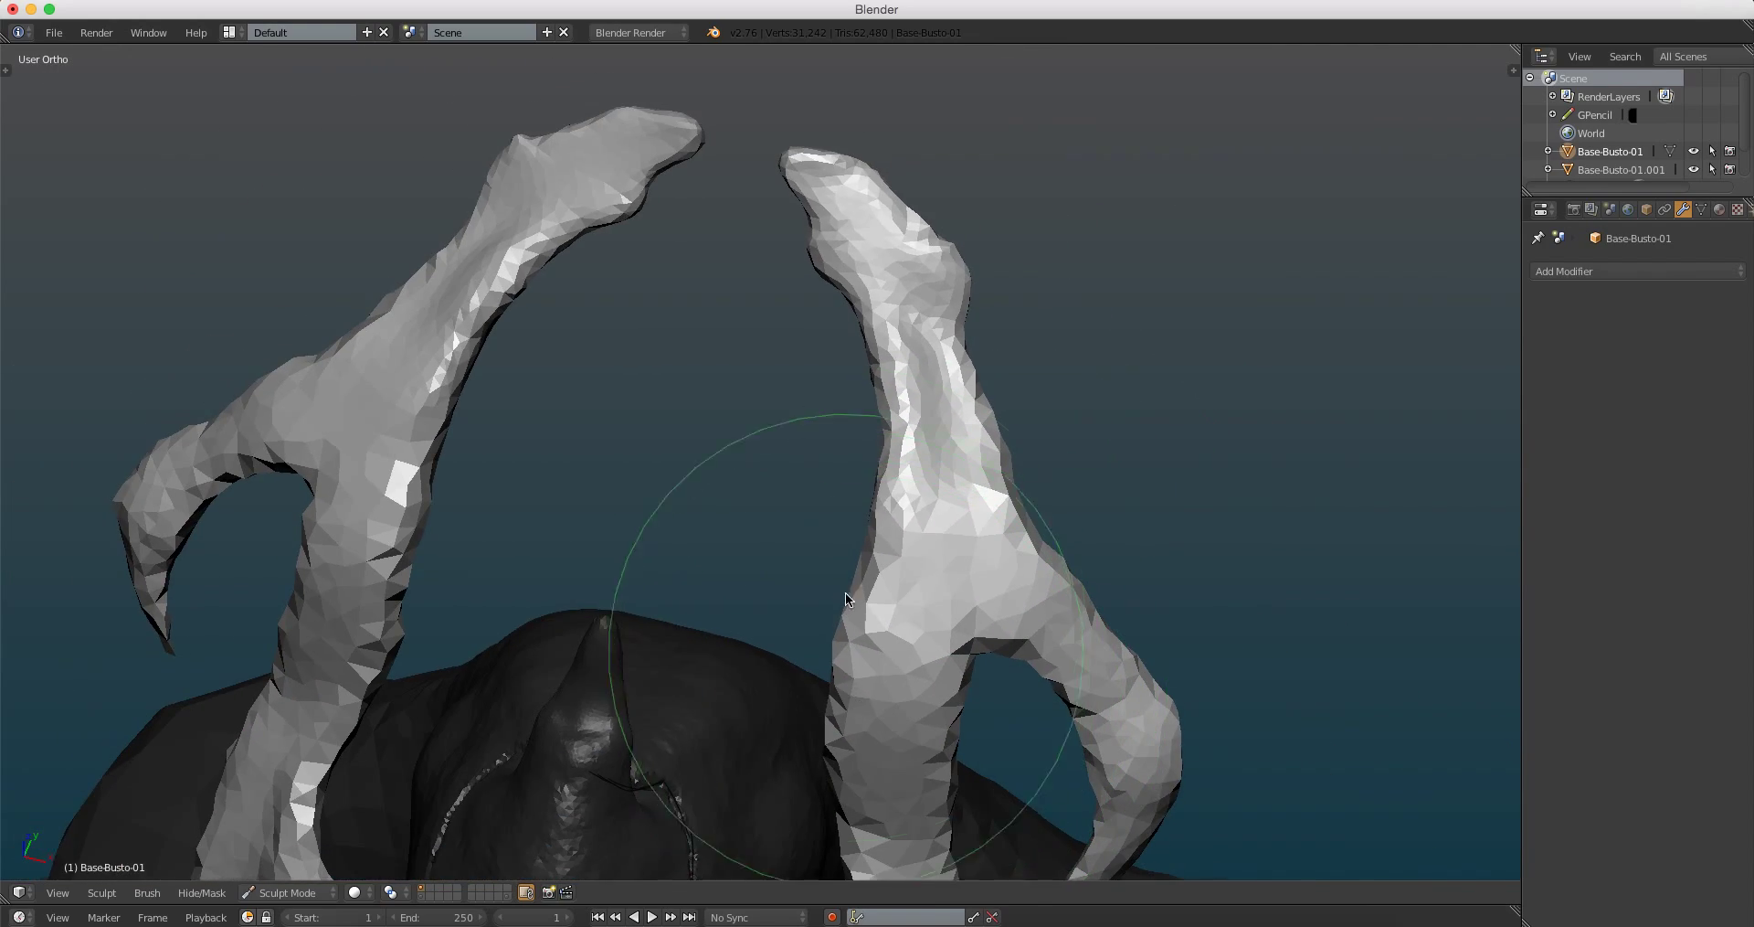
{"action": "scroll", "coordinate": [846, 592], "scroll_direction": "down", "scroll_amount": 1}
Step: Turn the view to the side of the horns and smooth the horn's edge near its base
{"action": "middle_click_drag", "start_coordinate": [805, 525], "coordinate": [767, 375]}
{"action": "scroll", "coordinate": [815, 289], "scroll_direction": "up", "scroll_amount": 2}
{"action": "middle_click_drag", "start_coordinate": [814, 289], "coordinate": [800, 329]}
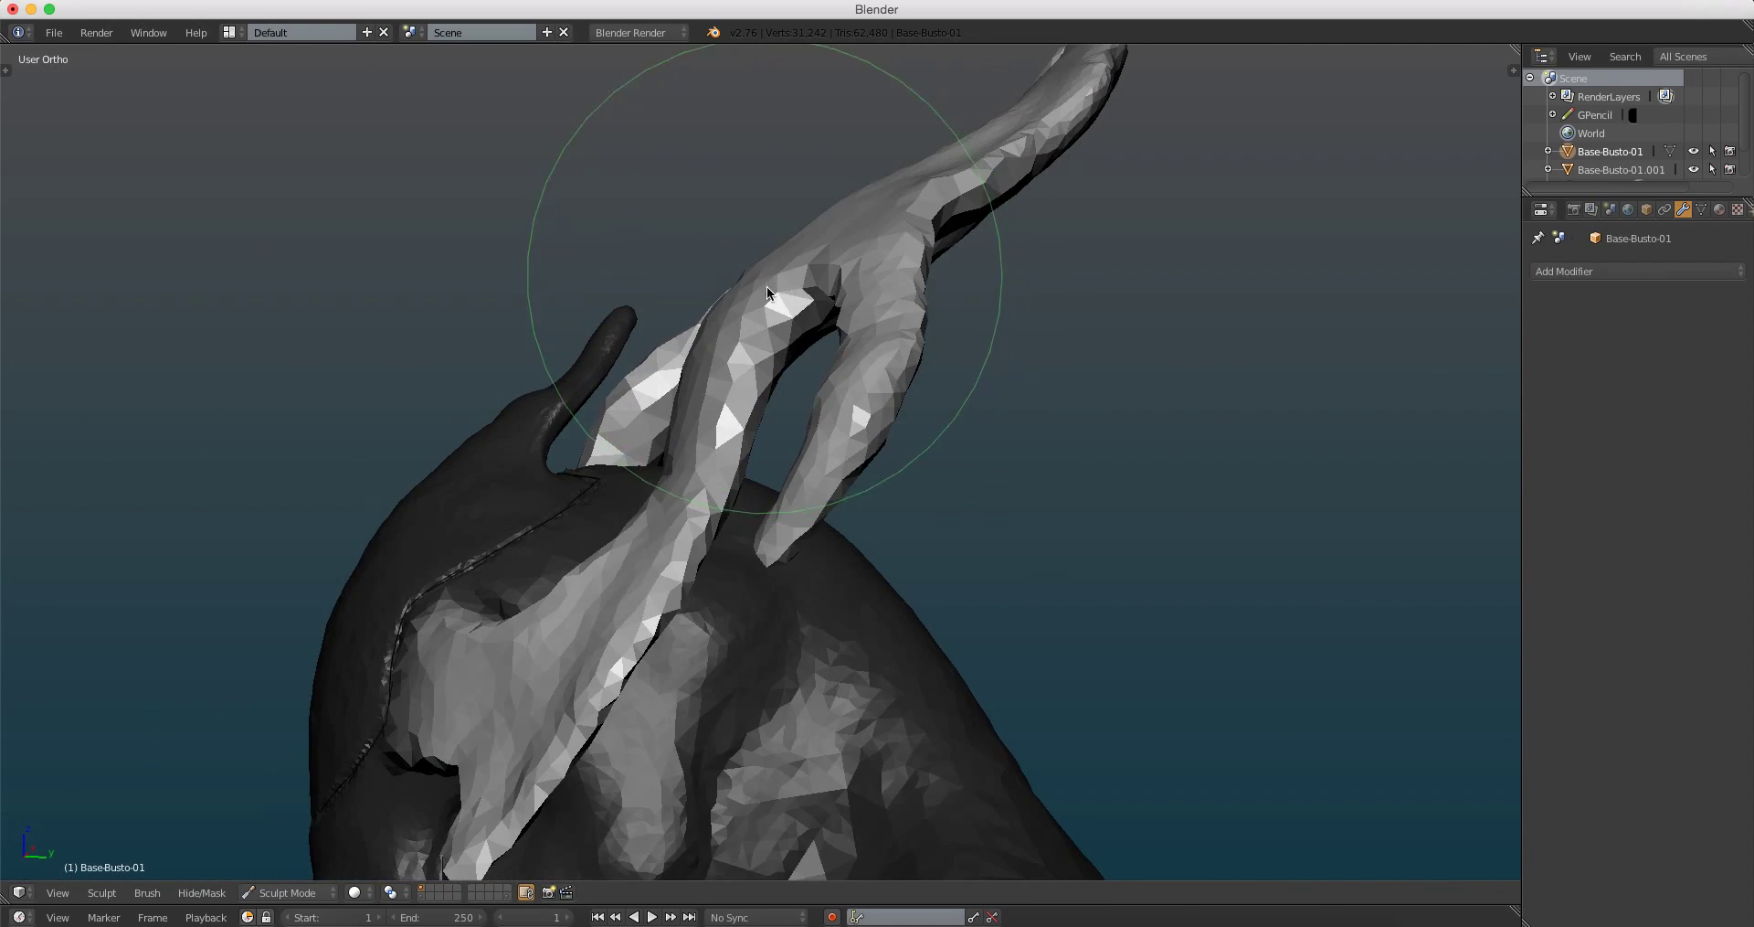
{"action": "scroll", "coordinate": [801, 348], "scroll_direction": "up", "scroll_amount": 2}
{"action": "scroll", "coordinate": [777, 394], "scroll_direction": "up", "scroll_amount": 1}
{"action": "scroll", "coordinate": [760, 438], "scroll_direction": "up", "scroll_amount": 1}
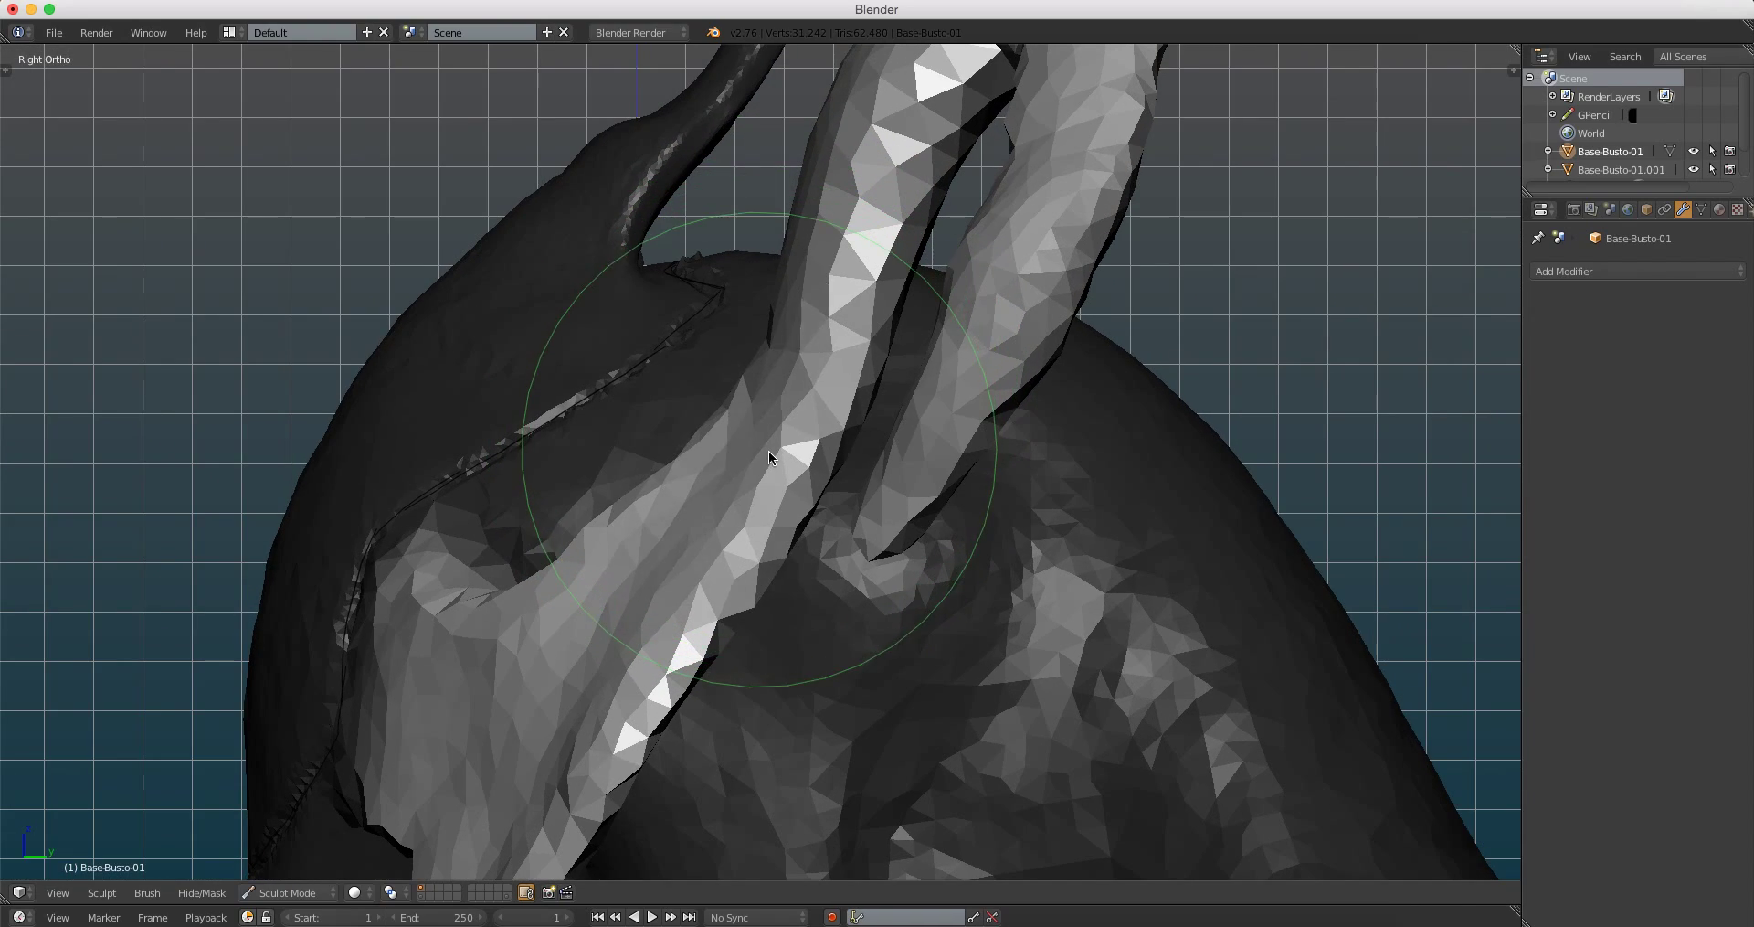
{"action": "left_click_drag", "start_coordinate": [764, 347], "coordinate": [756, 378]}
{"action": "mouse_move", "coordinate": [687, 467]}
{"action": "middle_mouse_down"}
{"action": "mouse_move", "coordinate": [1015, 372]}
{"action": "mouse_move", "coordinate": [1026, 341]}
{"action": "mouse_move", "coordinate": [1021, 378]}
{"action": "middle_mouse_up"}
Step: Sculpt strokes along the horn, resize the brush with F, and shape the horn branch
{"action": "left_click_drag", "start_coordinate": [1020, 377], "coordinate": [1017, 349]}
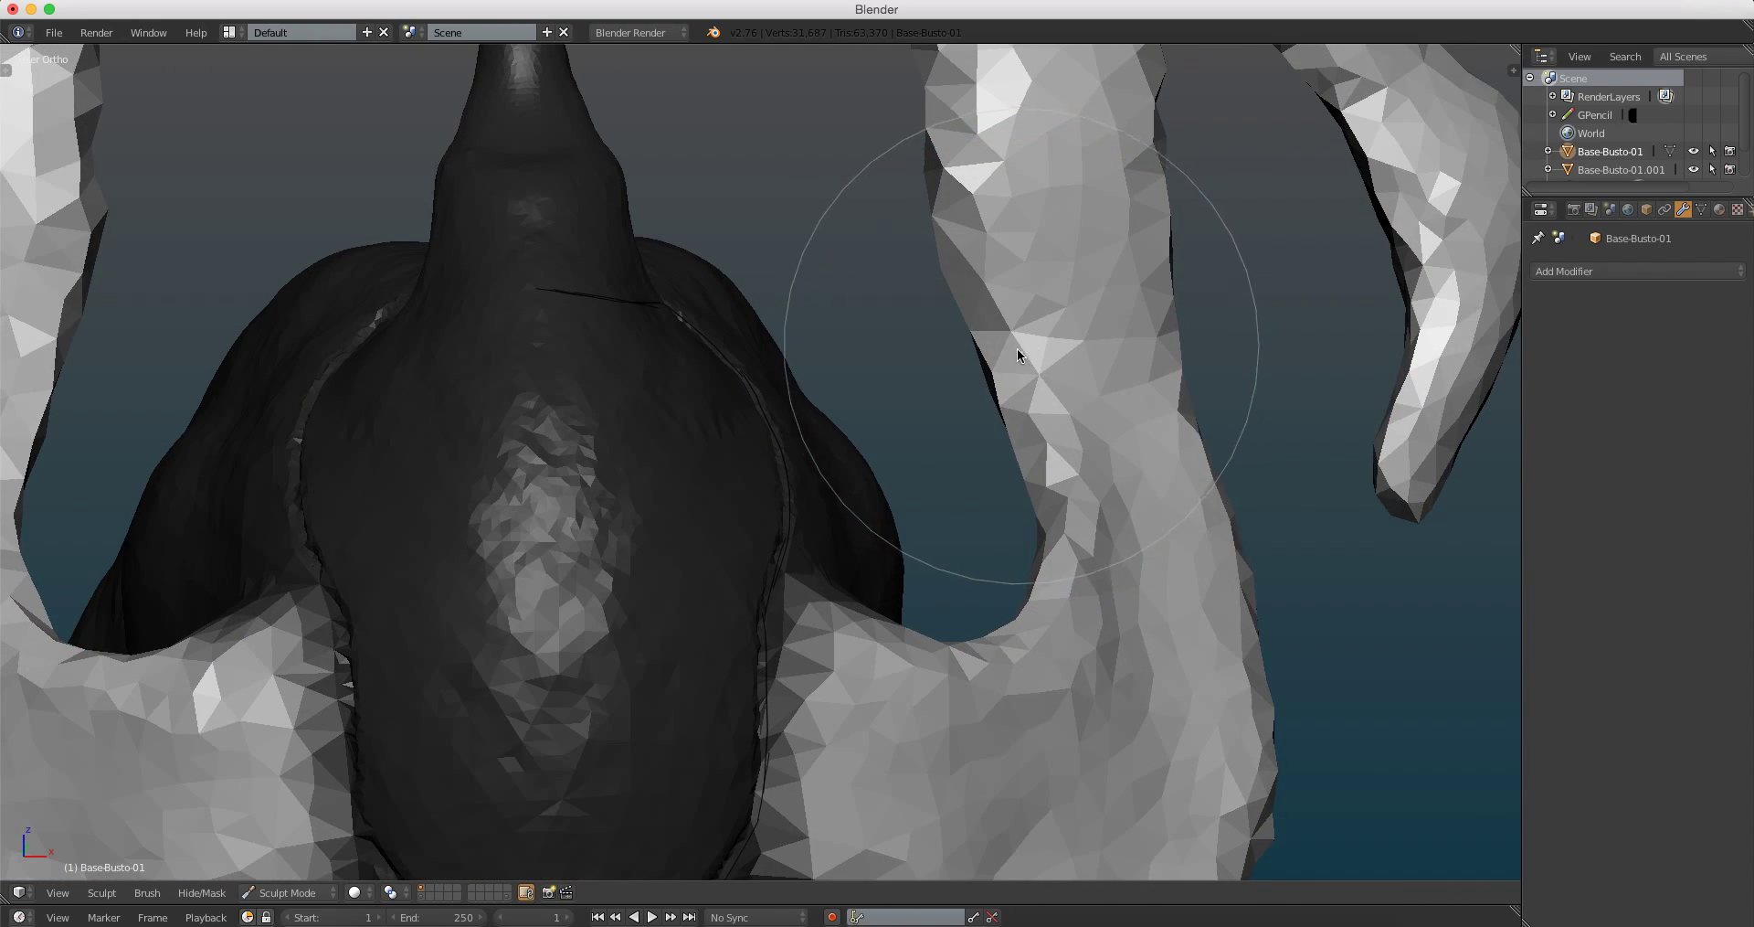
{"action": "middle_click_drag", "start_coordinate": [1018, 349], "coordinate": [1011, 379]}
{"action": "key", "text": "f"}
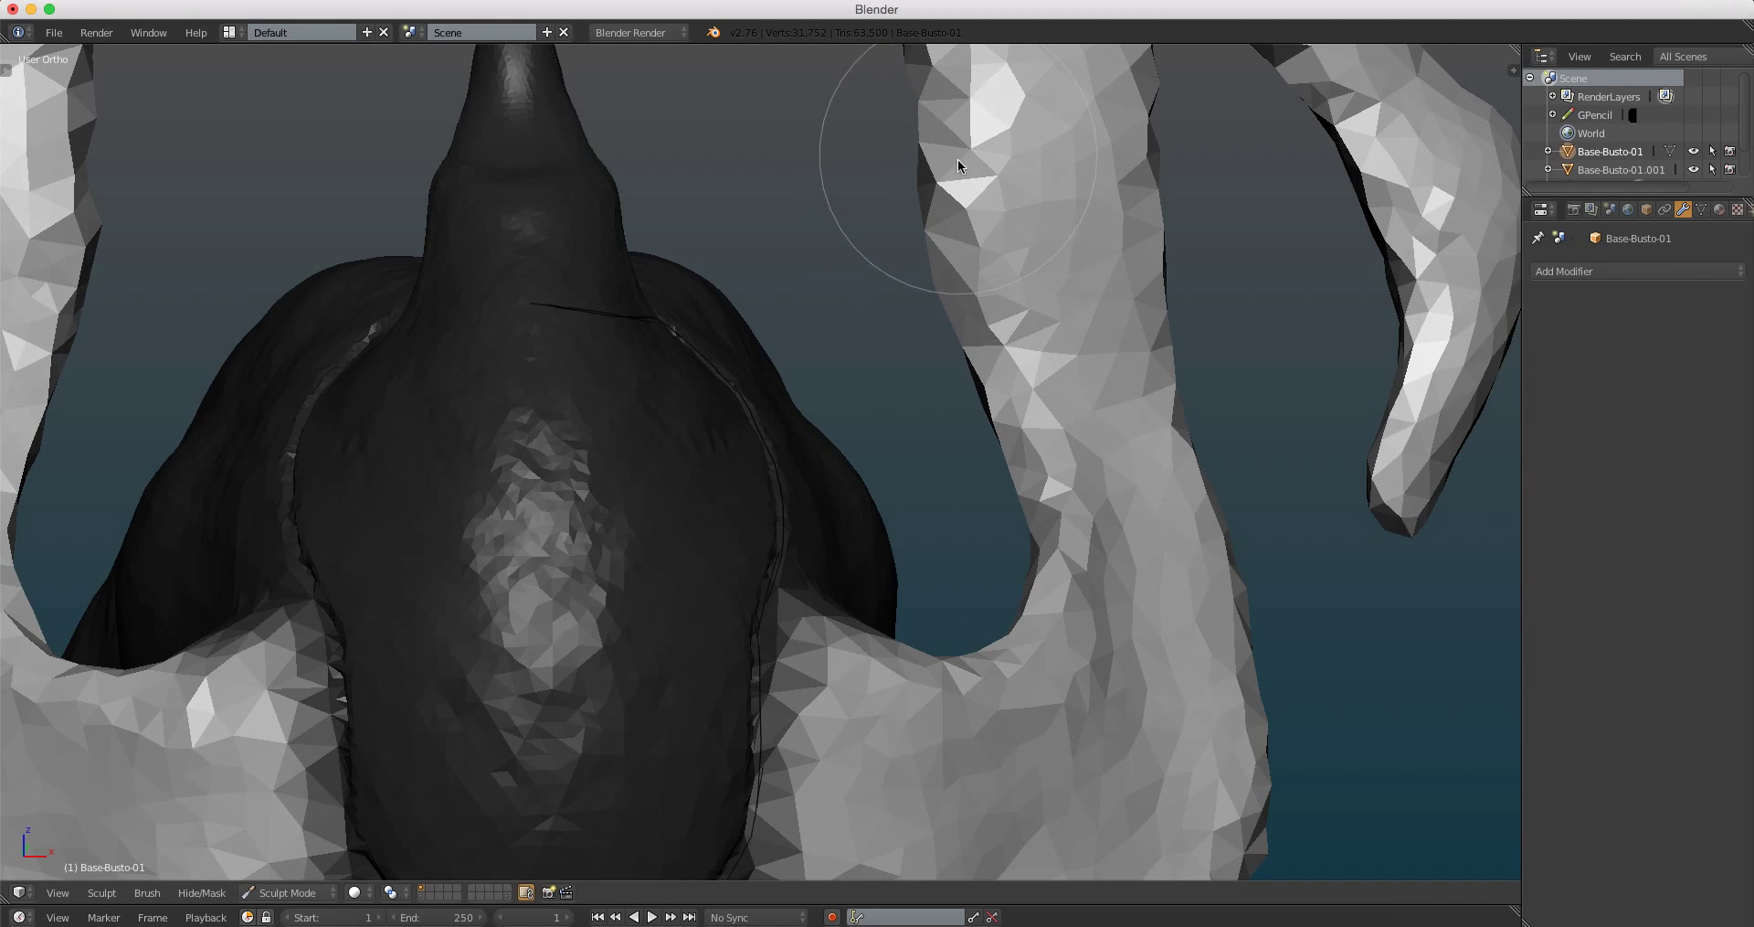
{"action": "mouse_move", "coordinate": [1049, 590]}
{"action": "middle_mouse_down"}
{"action": "mouse_move", "coordinate": [993, 303]}
{"action": "mouse_move", "coordinate": [866, 354]}
{"action": "mouse_move", "coordinate": [854, 309]}
{"action": "middle_mouse_up"}
{"action": "left_click_drag", "start_coordinate": [880, 359], "coordinate": [923, 334]}
{"action": "mouse_move", "coordinate": [923, 334]}
{"action": "middle_mouse_down"}
{"action": "mouse_move", "coordinate": [886, 391]}
{"action": "mouse_move", "coordinate": [745, 371]}
{"action": "mouse_move", "coordinate": [580, 261]}
{"action": "mouse_move", "coordinate": [660, 250]}
{"action": "mouse_move", "coordinate": [555, 244]}
{"action": "mouse_move", "coordinate": [983, 520]}
{"action": "middle_mouse_up"}
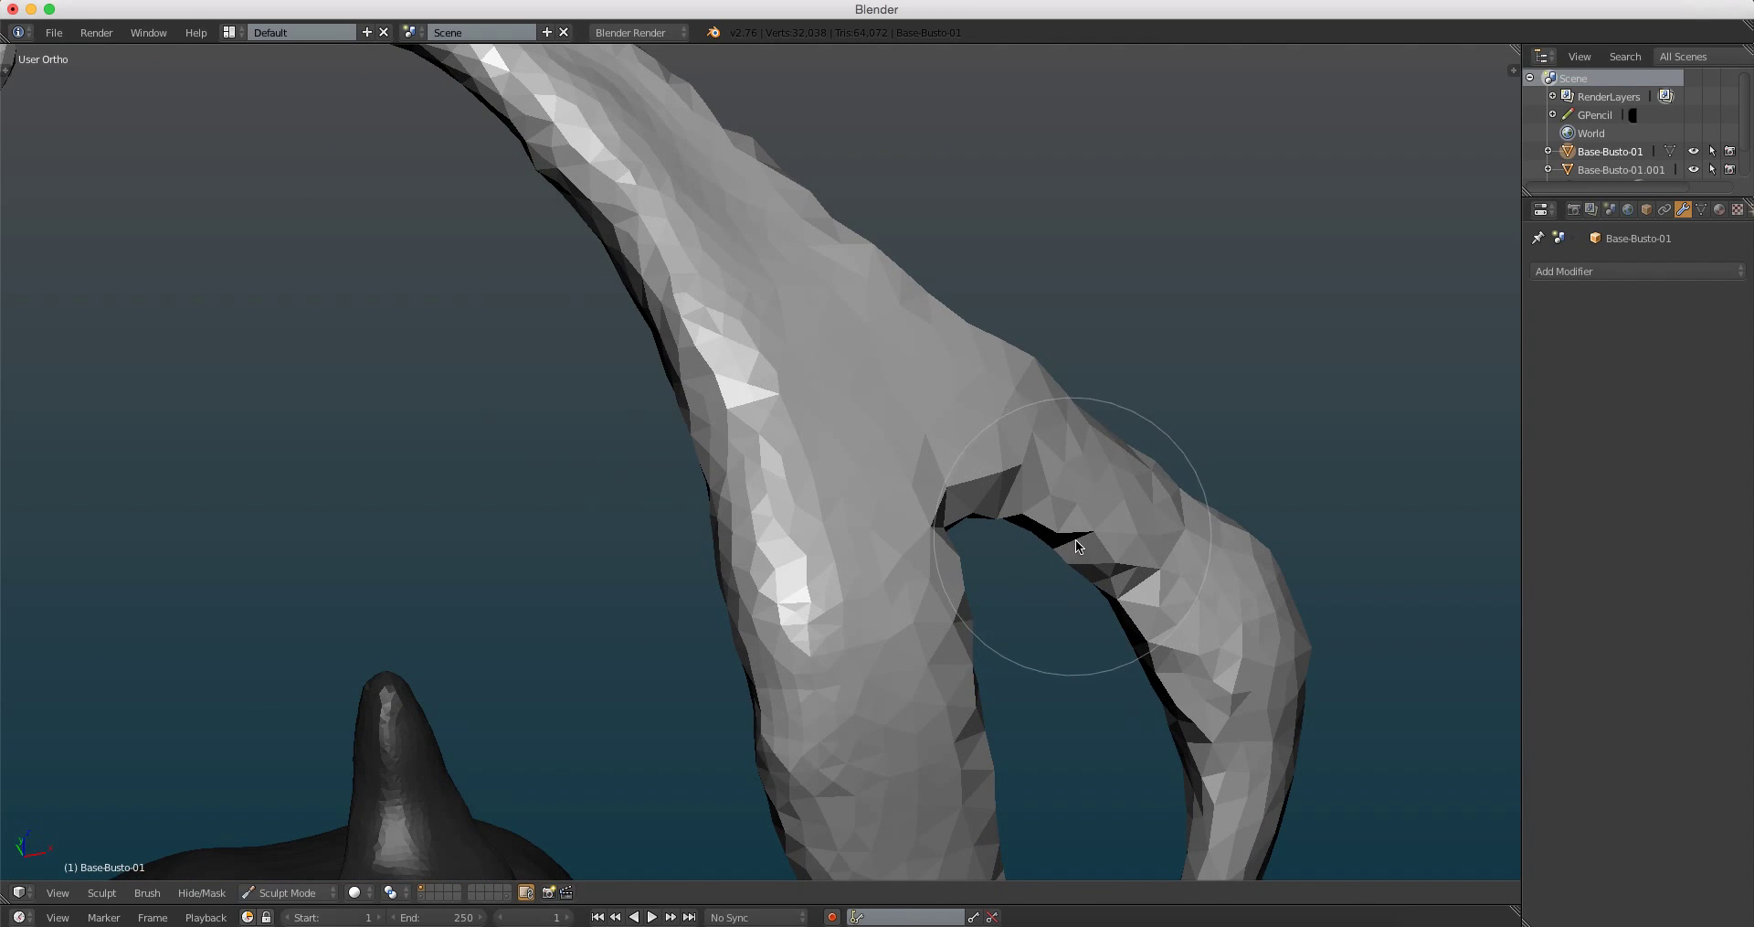
Step: Sculpt the inner curve of the antler fork and build up the branch's outer edge
{"action": "mouse_move", "coordinate": [1076, 547]}
{"action": "left_mouse_down"}
{"action": "mouse_move", "coordinate": [1065, 653]}
{"action": "mouse_move", "coordinate": [1038, 685]}
{"action": "left_mouse_up"}
{"action": "mouse_move", "coordinate": [1037, 685]}
{"action": "middle_mouse_down"}
{"action": "mouse_move", "coordinate": [1005, 558]}
{"action": "mouse_move", "coordinate": [1038, 554]}
{"action": "mouse_move", "coordinate": [964, 623]}
{"action": "middle_mouse_up"}
{"action": "left_click_drag", "start_coordinate": [964, 623], "coordinate": [986, 723]}
{"action": "mouse_move", "coordinate": [986, 723]}
{"action": "middle_mouse_down"}
{"action": "mouse_move", "coordinate": [880, 576]}
{"action": "mouse_move", "coordinate": [1166, 576]}
{"action": "middle_mouse_up"}
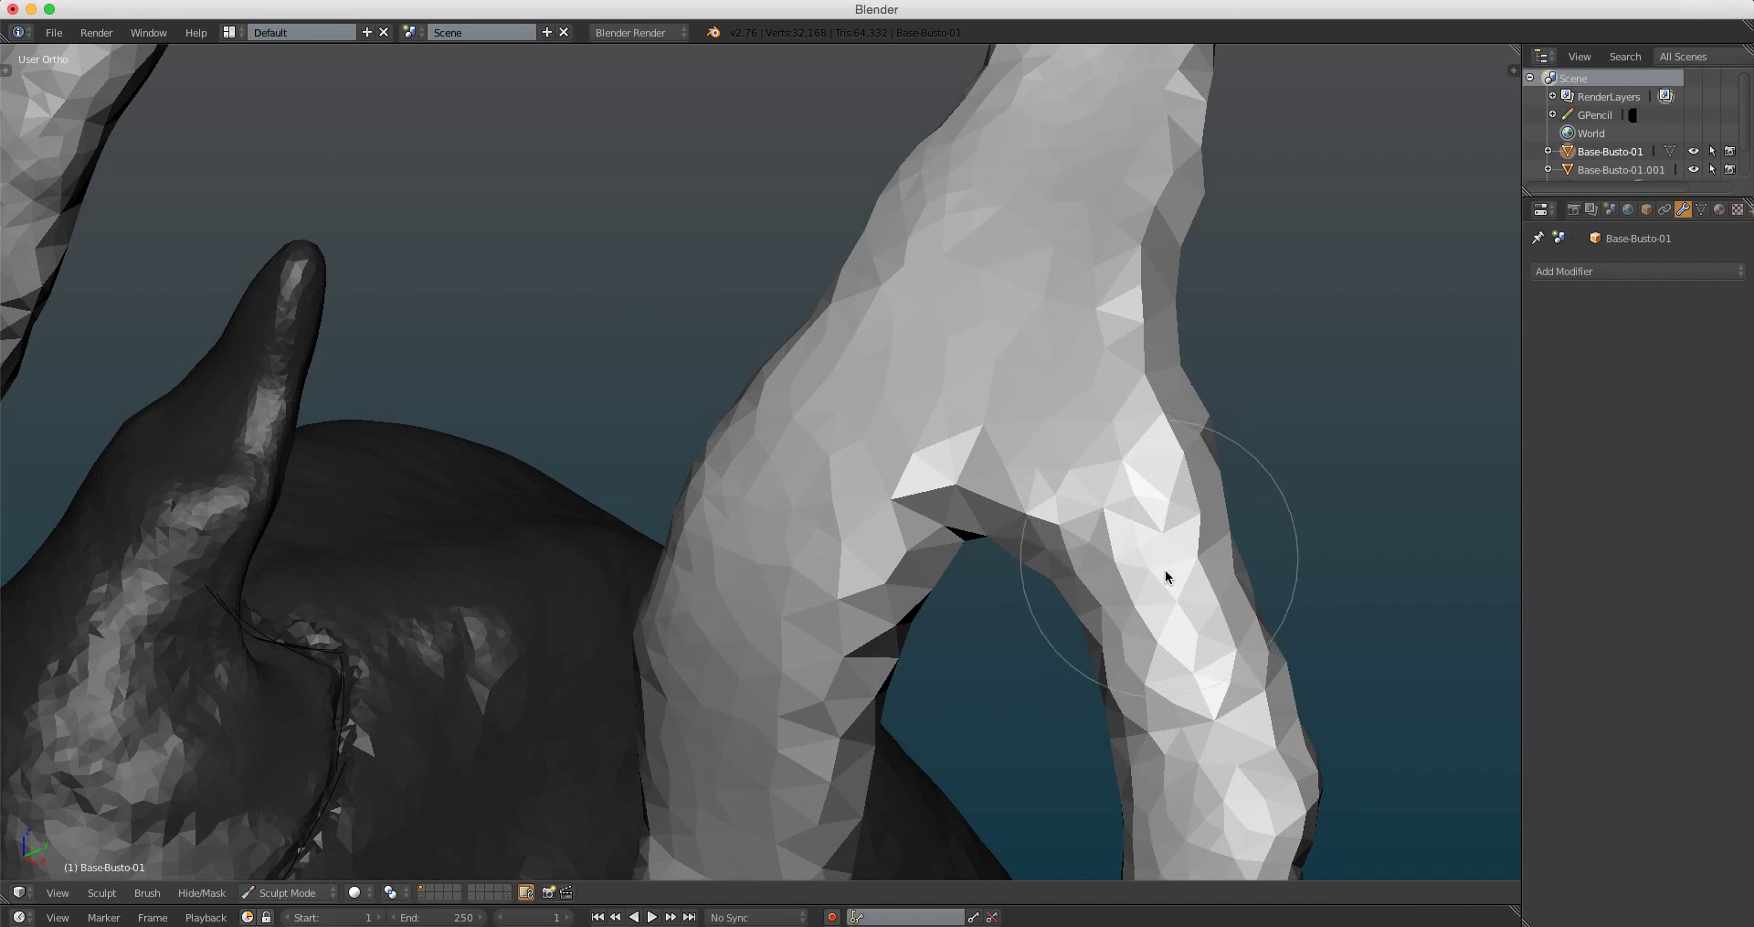
{"action": "mouse_move", "coordinate": [1167, 575]}
{"action": "left_mouse_down"}
{"action": "mouse_move", "coordinate": [1225, 686]}
{"action": "mouse_move", "coordinate": [1167, 325]}
{"action": "mouse_move", "coordinate": [1216, 235]}
{"action": "mouse_move", "coordinate": [1197, 426]}
{"action": "left_mouse_up"}
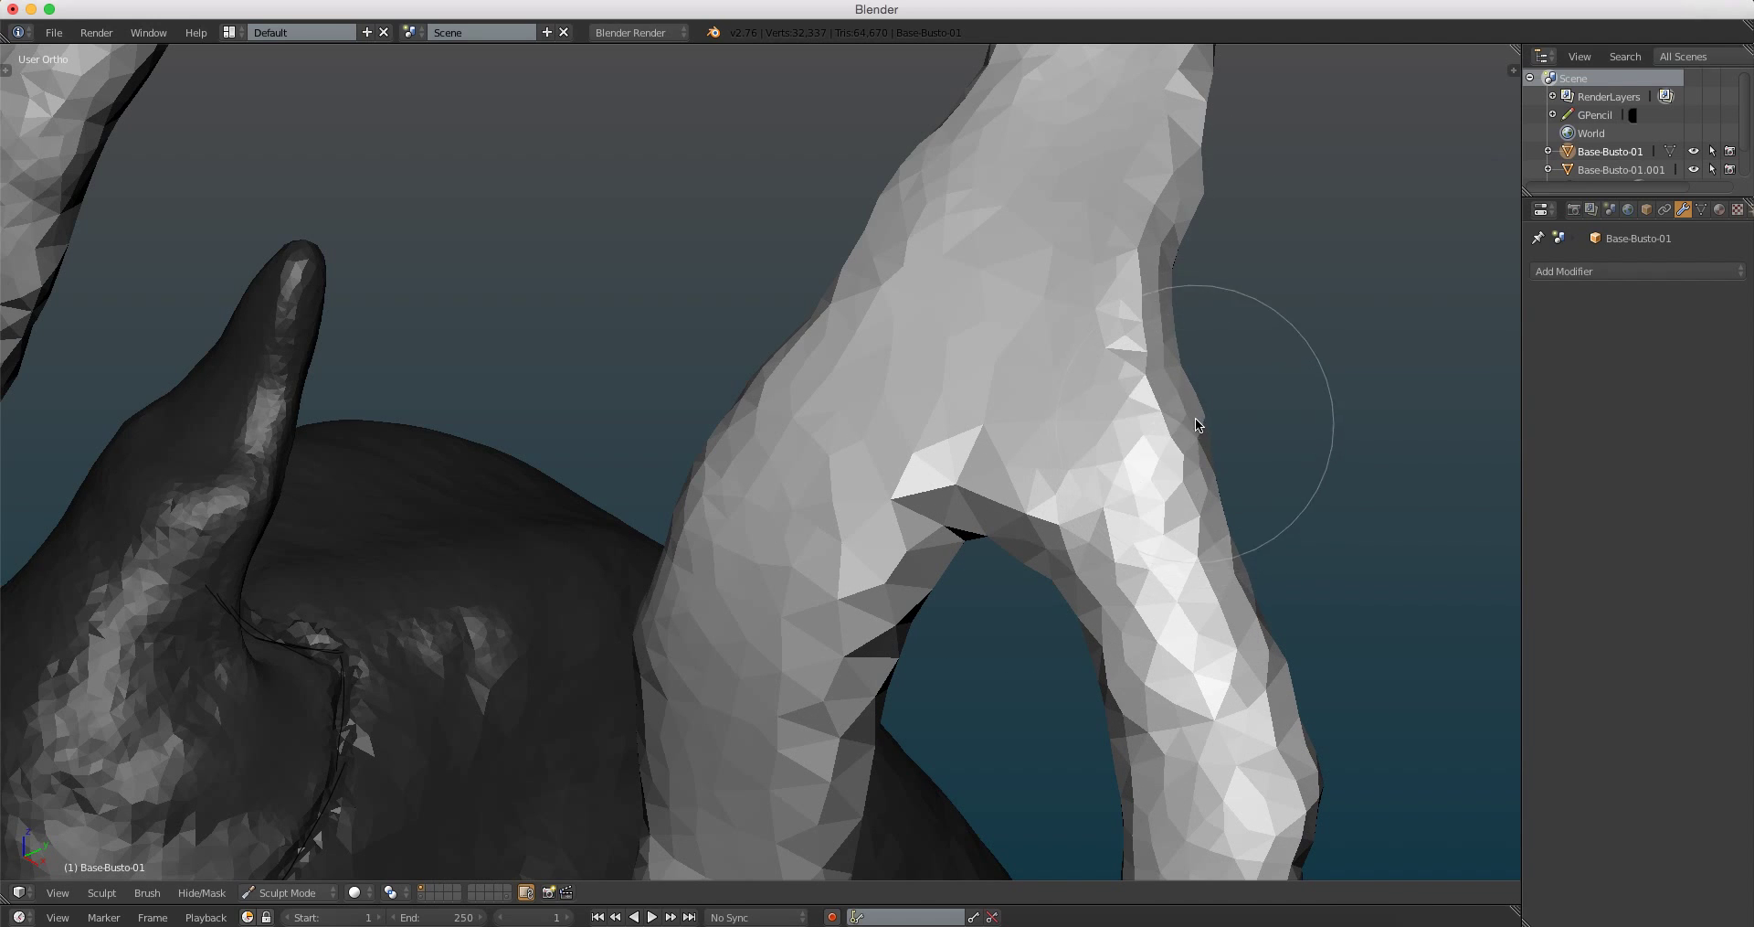
{"action": "middle_click_drag", "start_coordinate": [1196, 426], "coordinate": [1058, 465]}
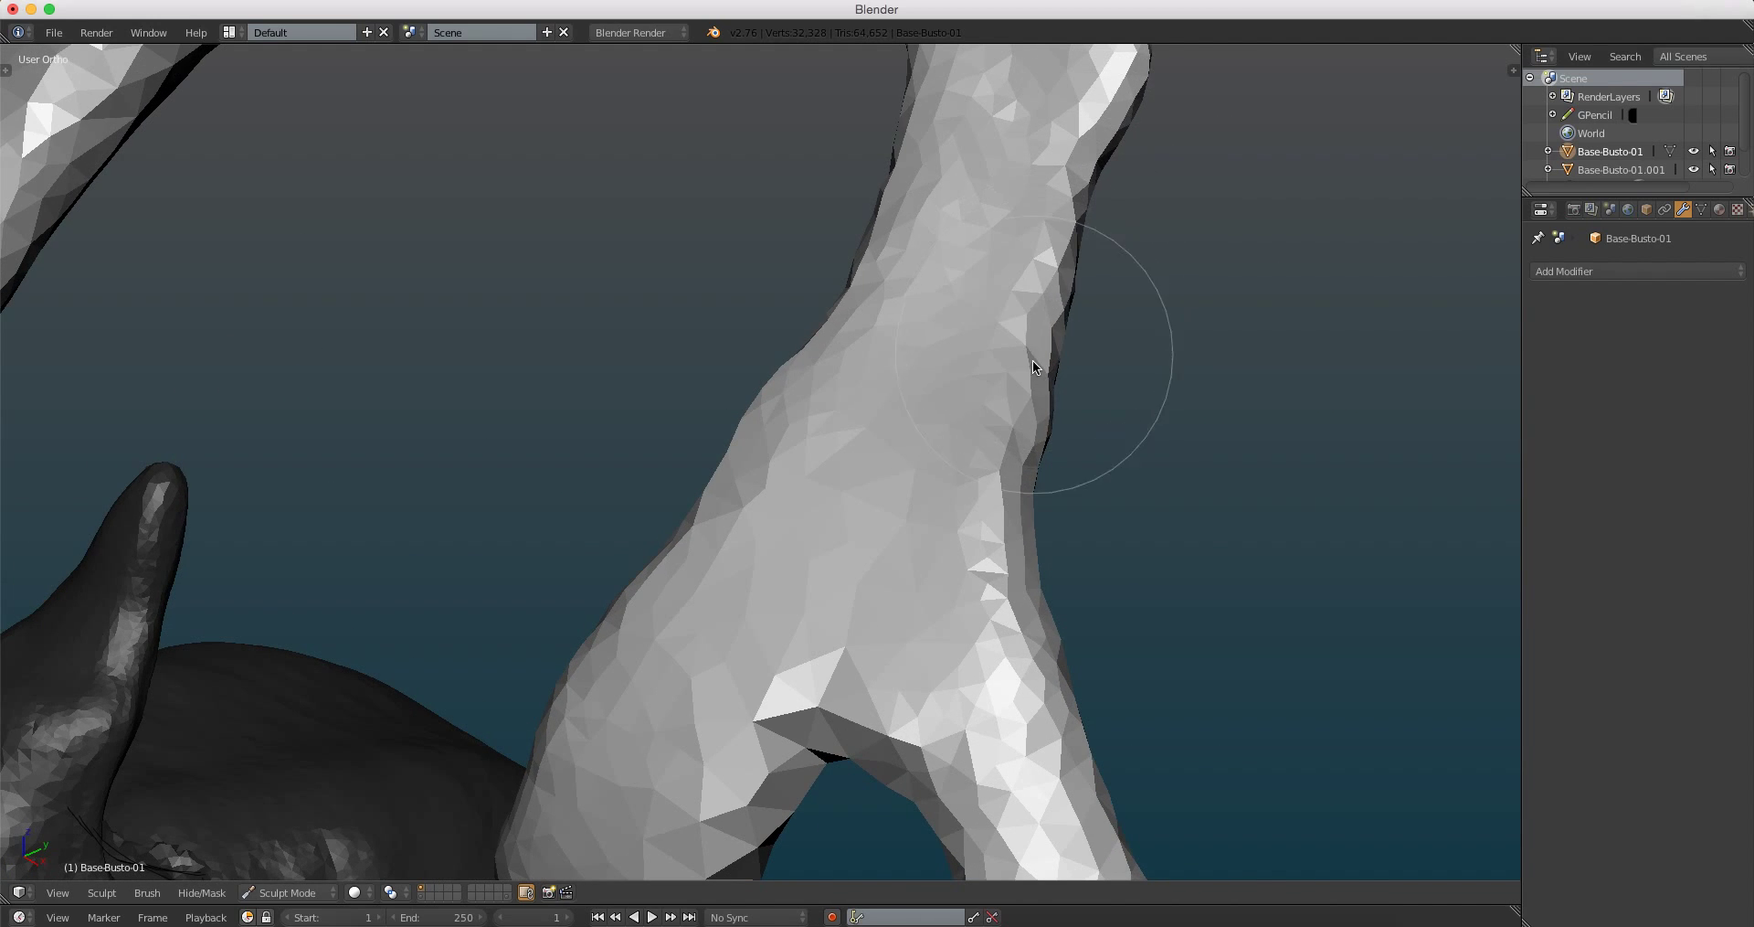
Step: Orbit around the antler shaft and back to a front view of the head
{"action": "middle_click_drag", "start_coordinate": [1034, 365], "coordinate": [953, 402]}
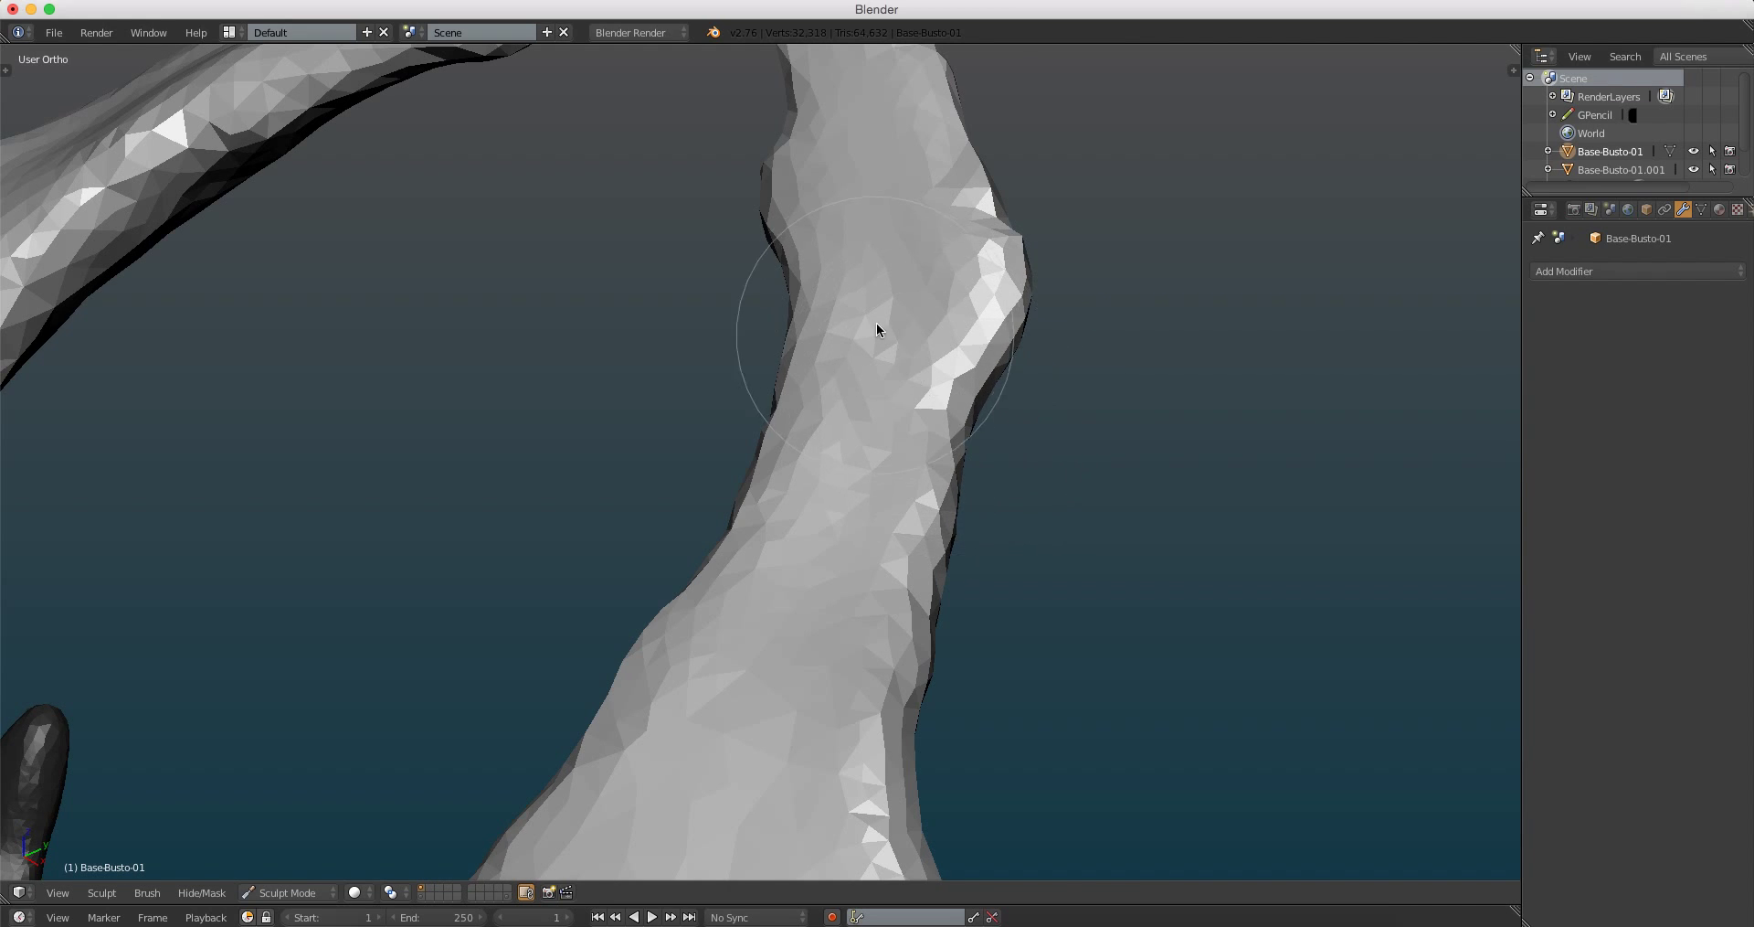
{"action": "middle_click_drag", "start_coordinate": [879, 328], "coordinate": [533, 408]}
{"action": "middle_click_drag", "start_coordinate": [534, 494], "coordinate": [665, 357]}
{"action": "scroll", "coordinate": [745, 557], "scroll_direction": "down", "scroll_amount": 5}
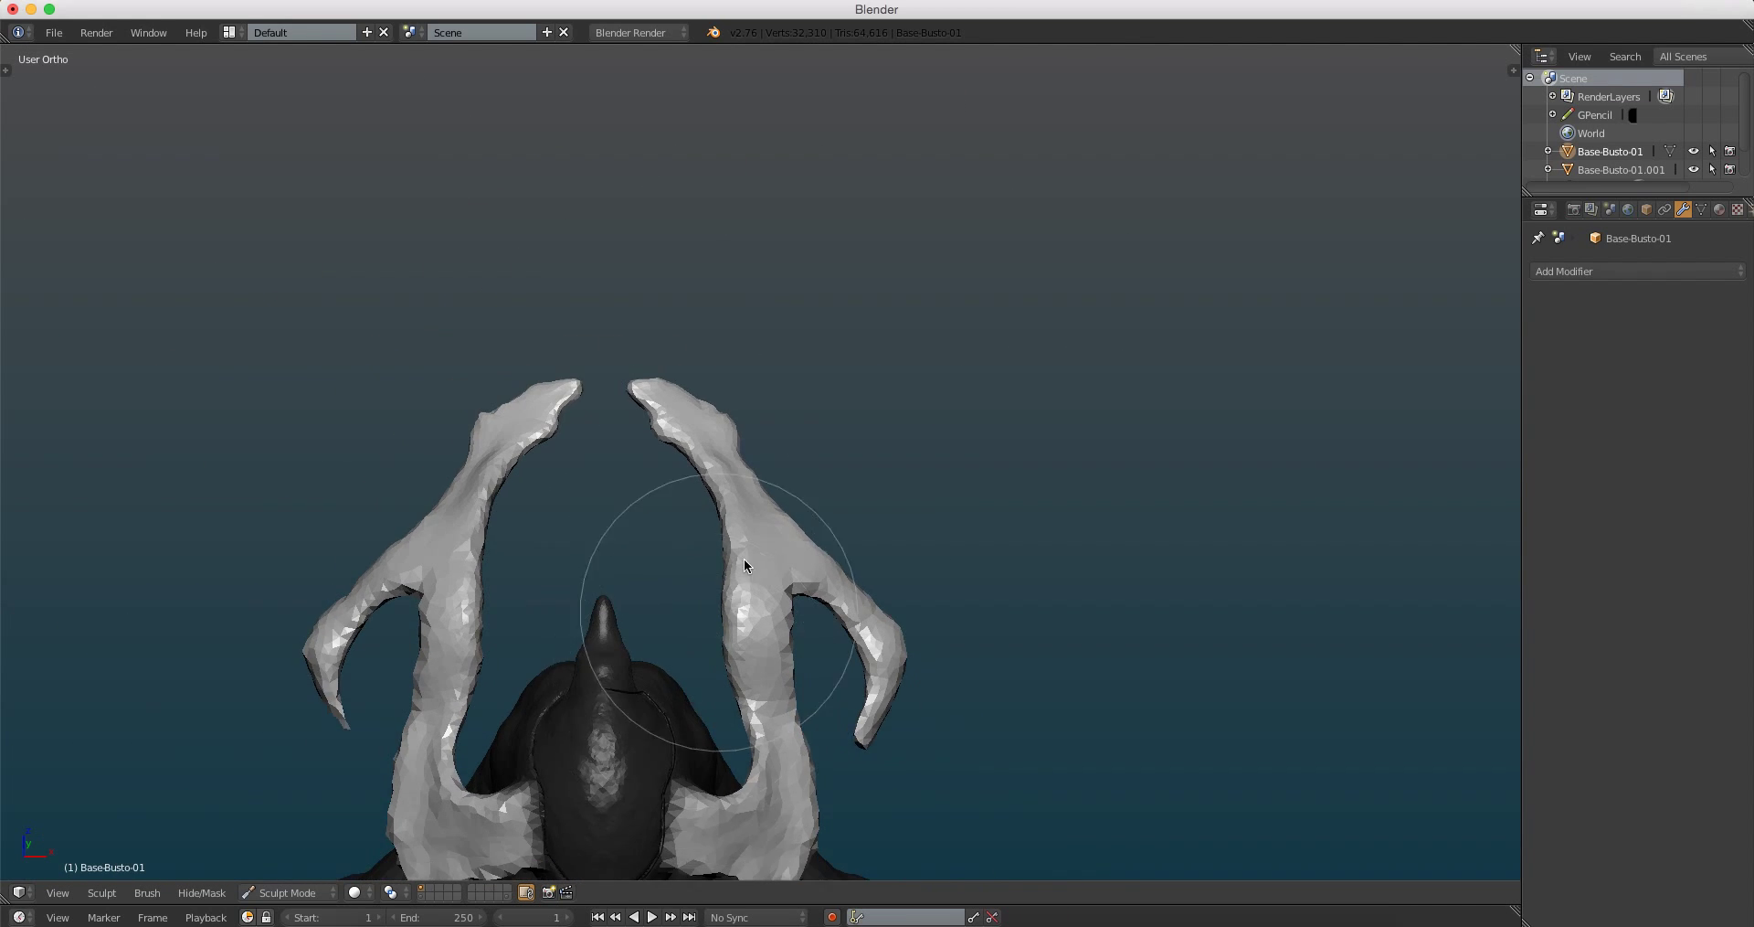
{"action": "mouse_move", "coordinate": [745, 558]}
{"action": "middle_mouse_down"}
{"action": "mouse_move", "coordinate": [809, 440]}
{"action": "mouse_move", "coordinate": [828, 580]}
{"action": "mouse_move", "coordinate": [808, 465]}
{"action": "middle_mouse_up"}
{"action": "scroll", "coordinate": [808, 464], "scroll_direction": "up", "scroll_amount": 3}
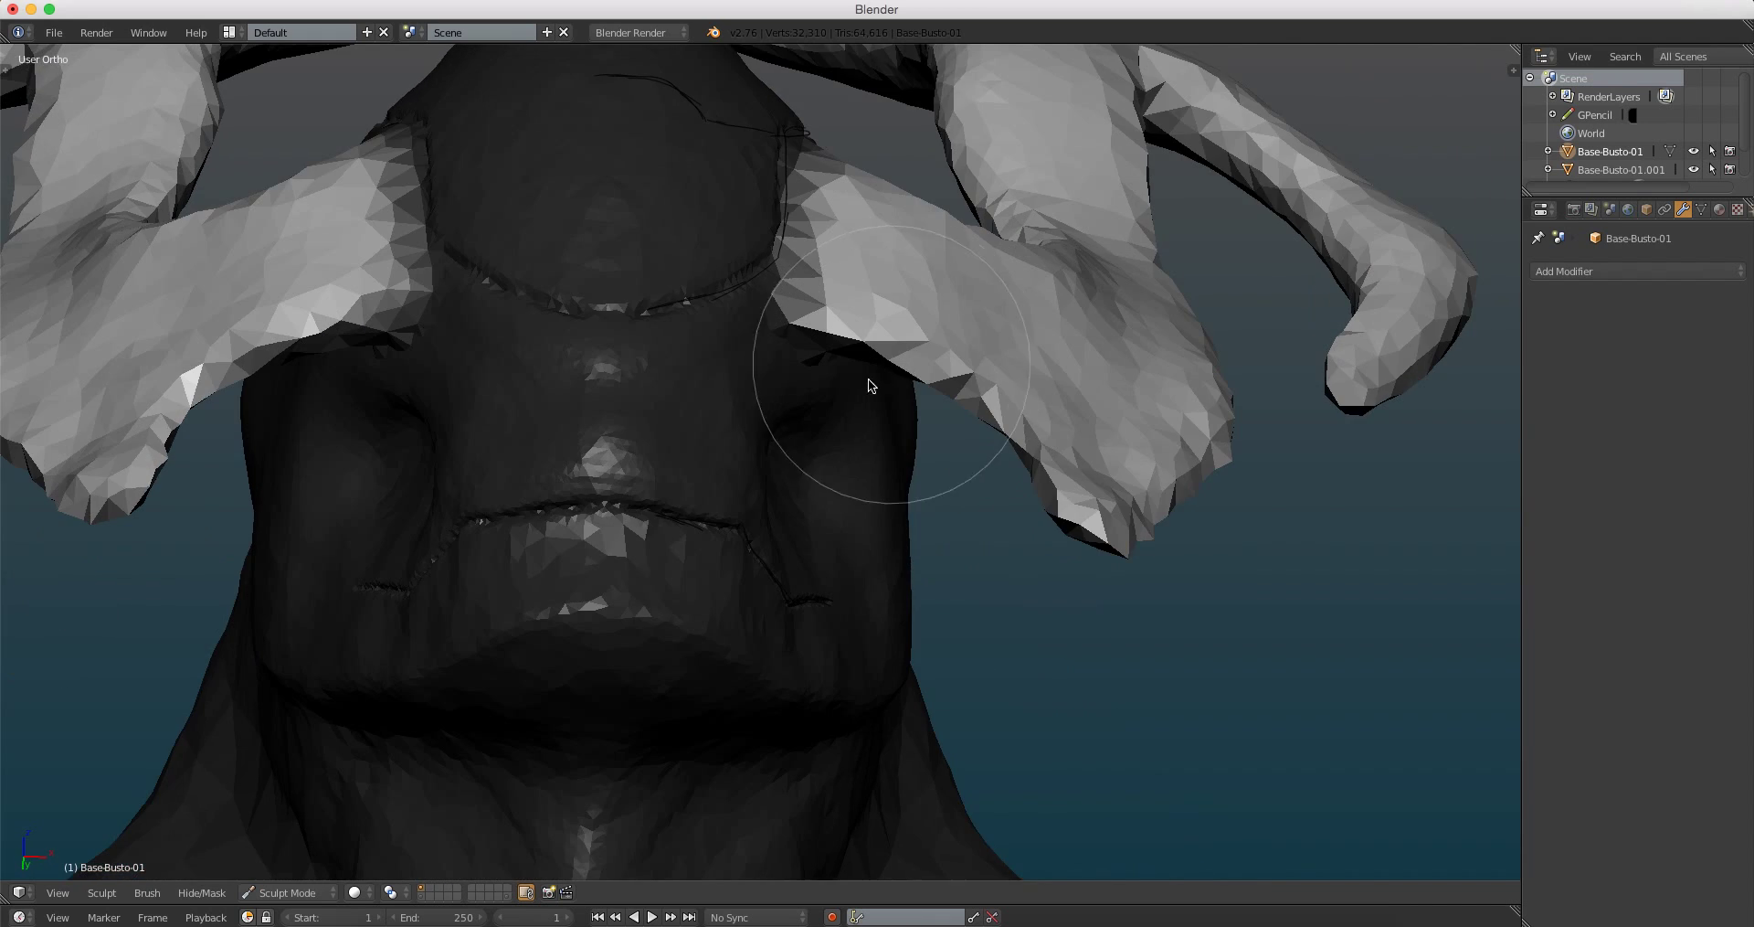
{"action": "scroll", "coordinate": [868, 380], "scroll_direction": "up", "scroll_amount": 3}
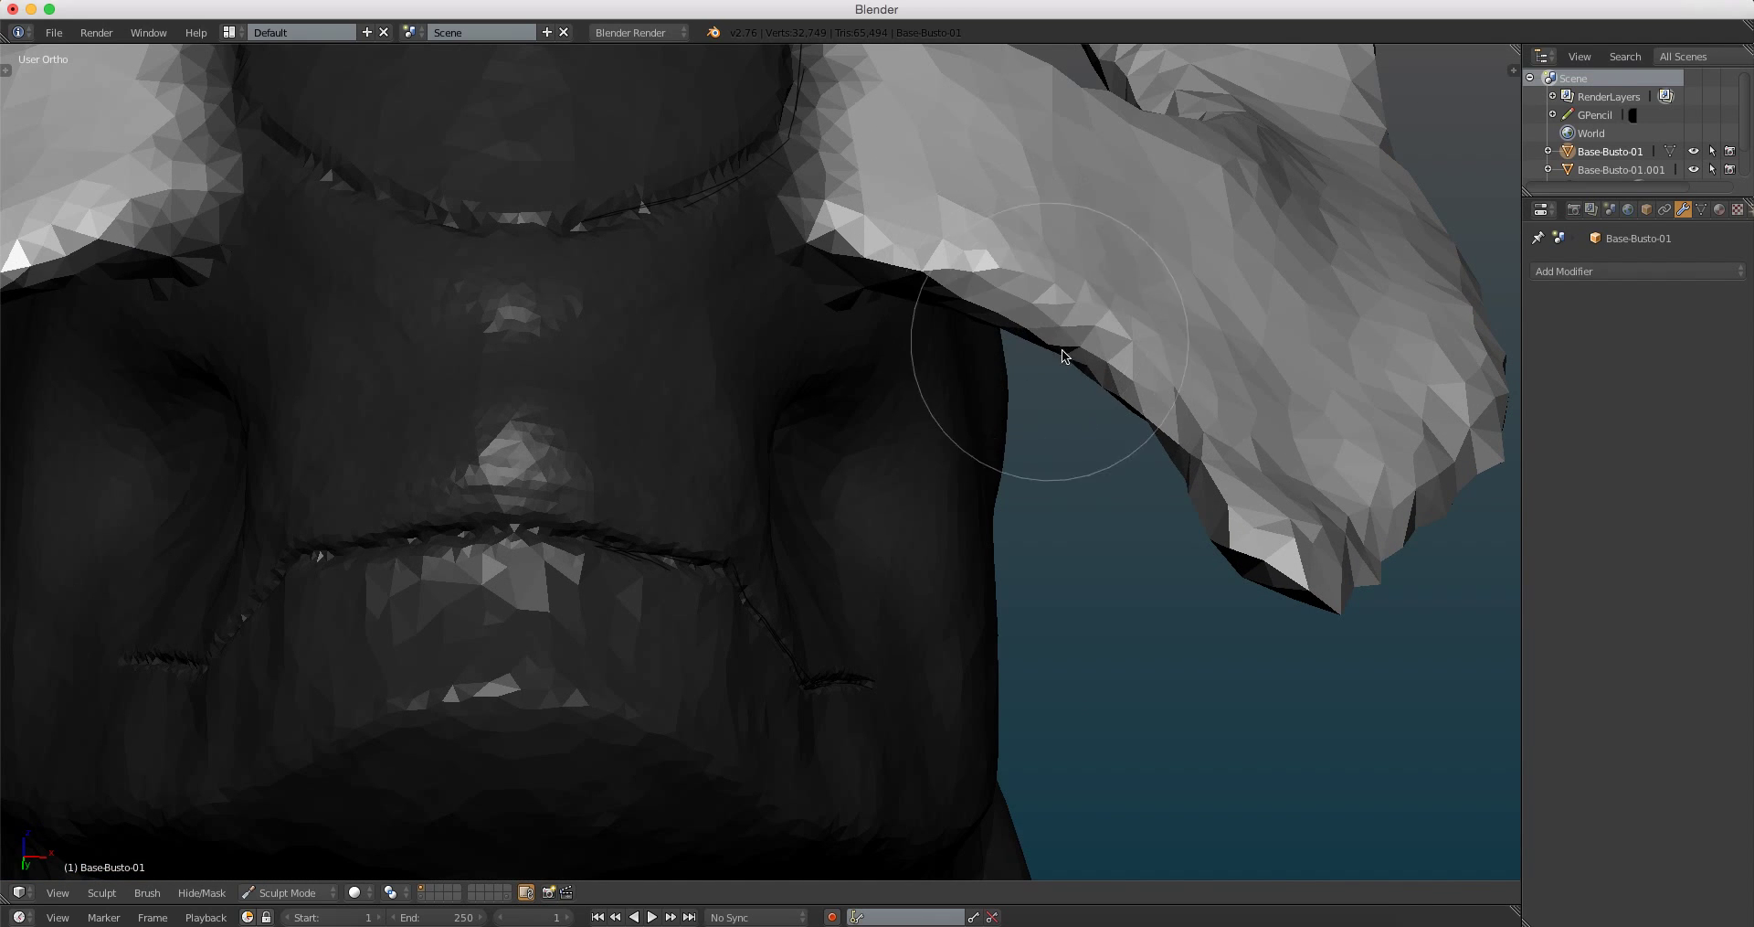
Step: Orbit around the horn and shoulder to inspect the horn arch up close
{"action": "mouse_move", "coordinate": [1367, 523]}
{"action": "middle_mouse_down"}
{"action": "mouse_move", "coordinate": [1092, 384]}
{"action": "mouse_move", "coordinate": [589, 338]}
{"action": "middle_mouse_up"}
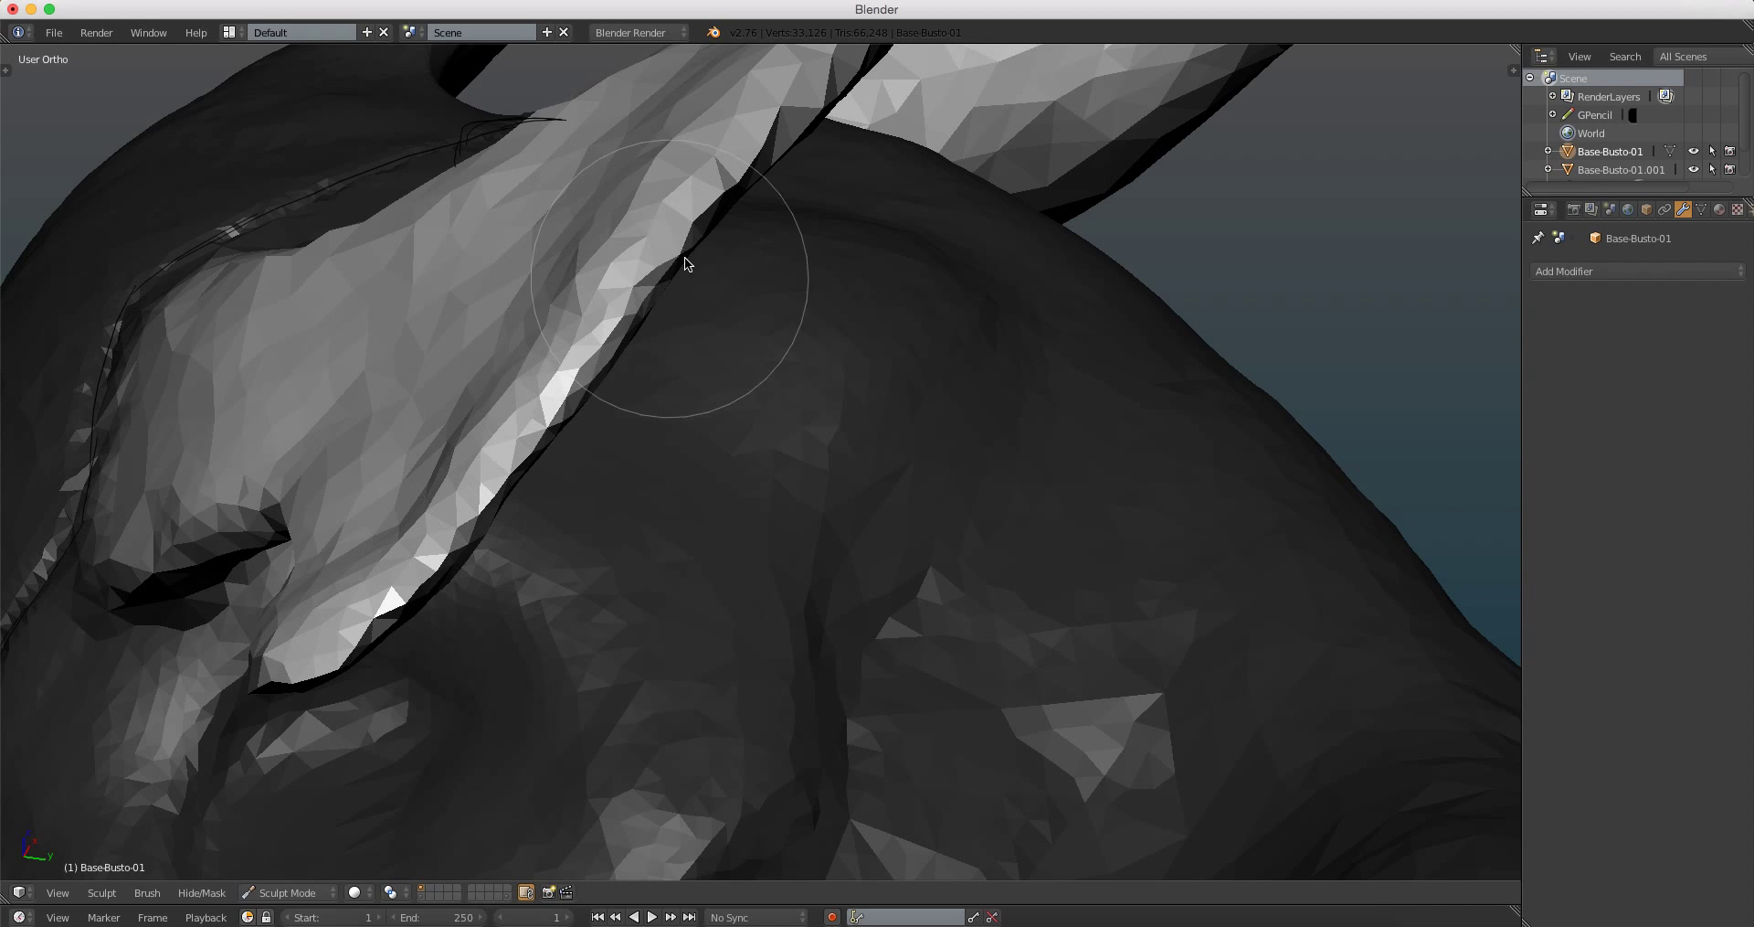
{"action": "mouse_move", "coordinate": [630, 413]}
{"action": "middle_mouse_down"}
{"action": "mouse_move", "coordinate": [582, 331]}
{"action": "mouse_move", "coordinate": [540, 488]}
{"action": "middle_mouse_up"}
{"action": "mouse_move", "coordinate": [499, 565]}
{"action": "middle_mouse_down"}
{"action": "mouse_move", "coordinate": [658, 413]}
{"action": "mouse_move", "coordinate": [657, 432]}
{"action": "middle_mouse_up"}
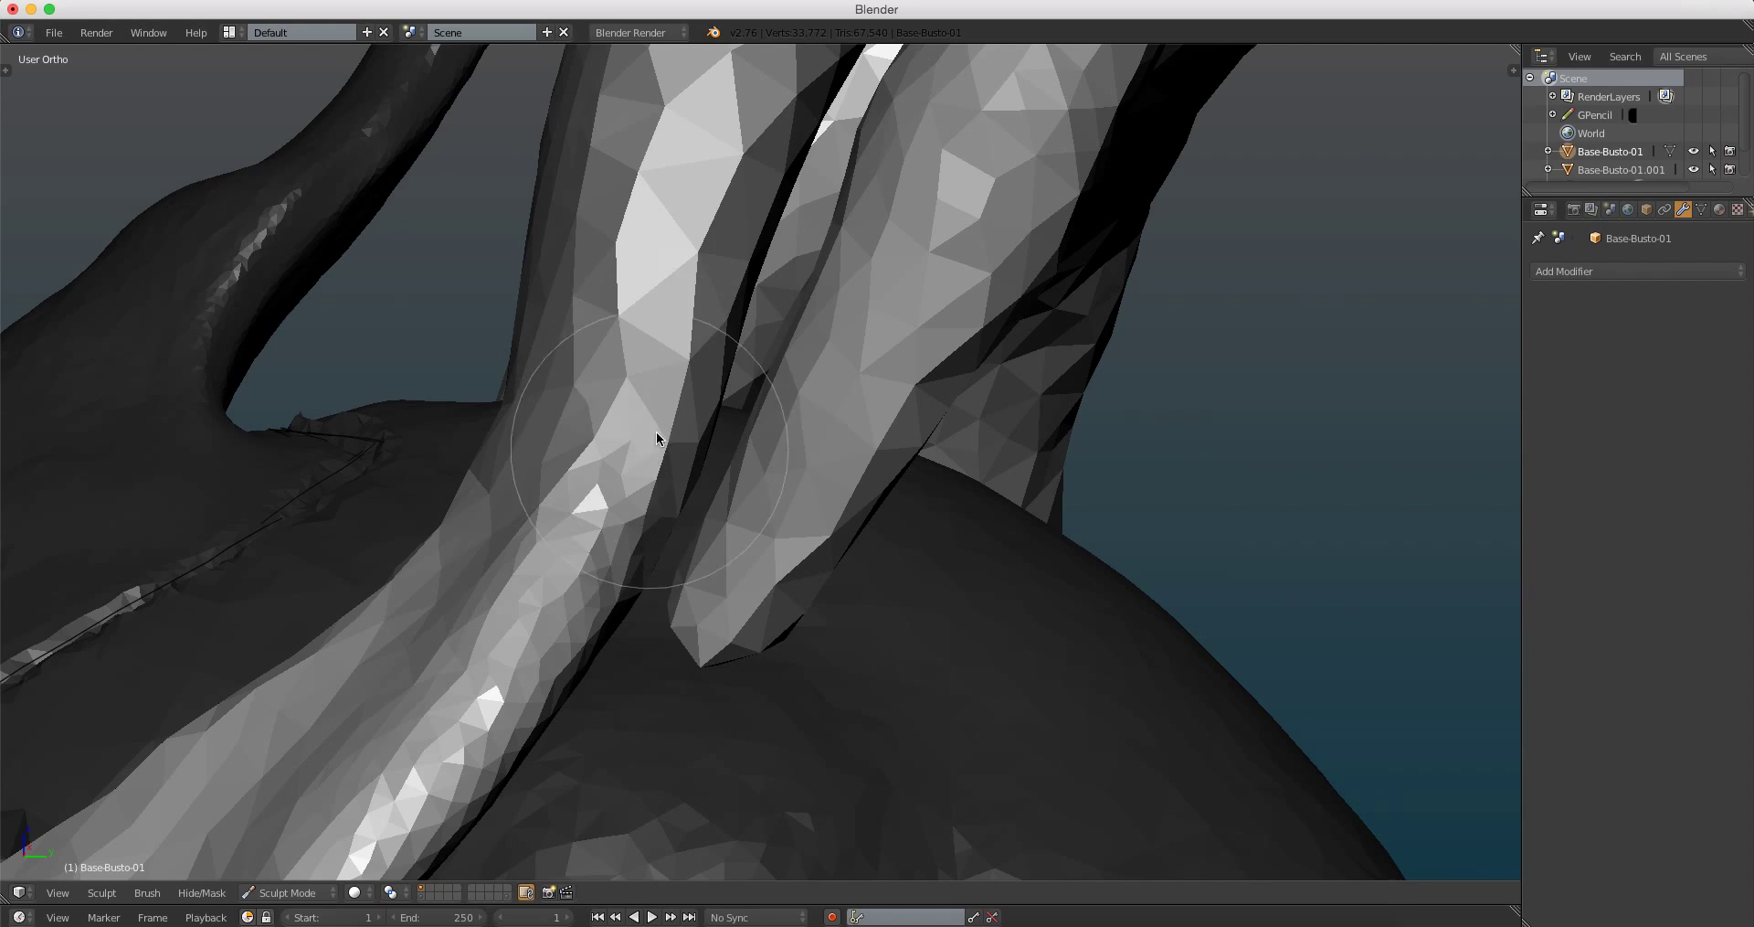
{"action": "mouse_move", "coordinate": [589, 484]}
{"action": "middle_mouse_down"}
{"action": "mouse_move", "coordinate": [744, 420]}
{"action": "mouse_move", "coordinate": [843, 290]}
{"action": "mouse_move", "coordinate": [722, 454]}
{"action": "mouse_move", "coordinate": [830, 265]}
{"action": "mouse_move", "coordinate": [920, 159]}
{"action": "middle_mouse_up"}
{"action": "mouse_move", "coordinate": [729, 456]}
{"action": "middle_mouse_down"}
{"action": "mouse_move", "coordinate": [888, 323]}
{"action": "mouse_move", "coordinate": [958, 300]}
{"action": "mouse_move", "coordinate": [944, 289]}
{"action": "middle_mouse_up"}
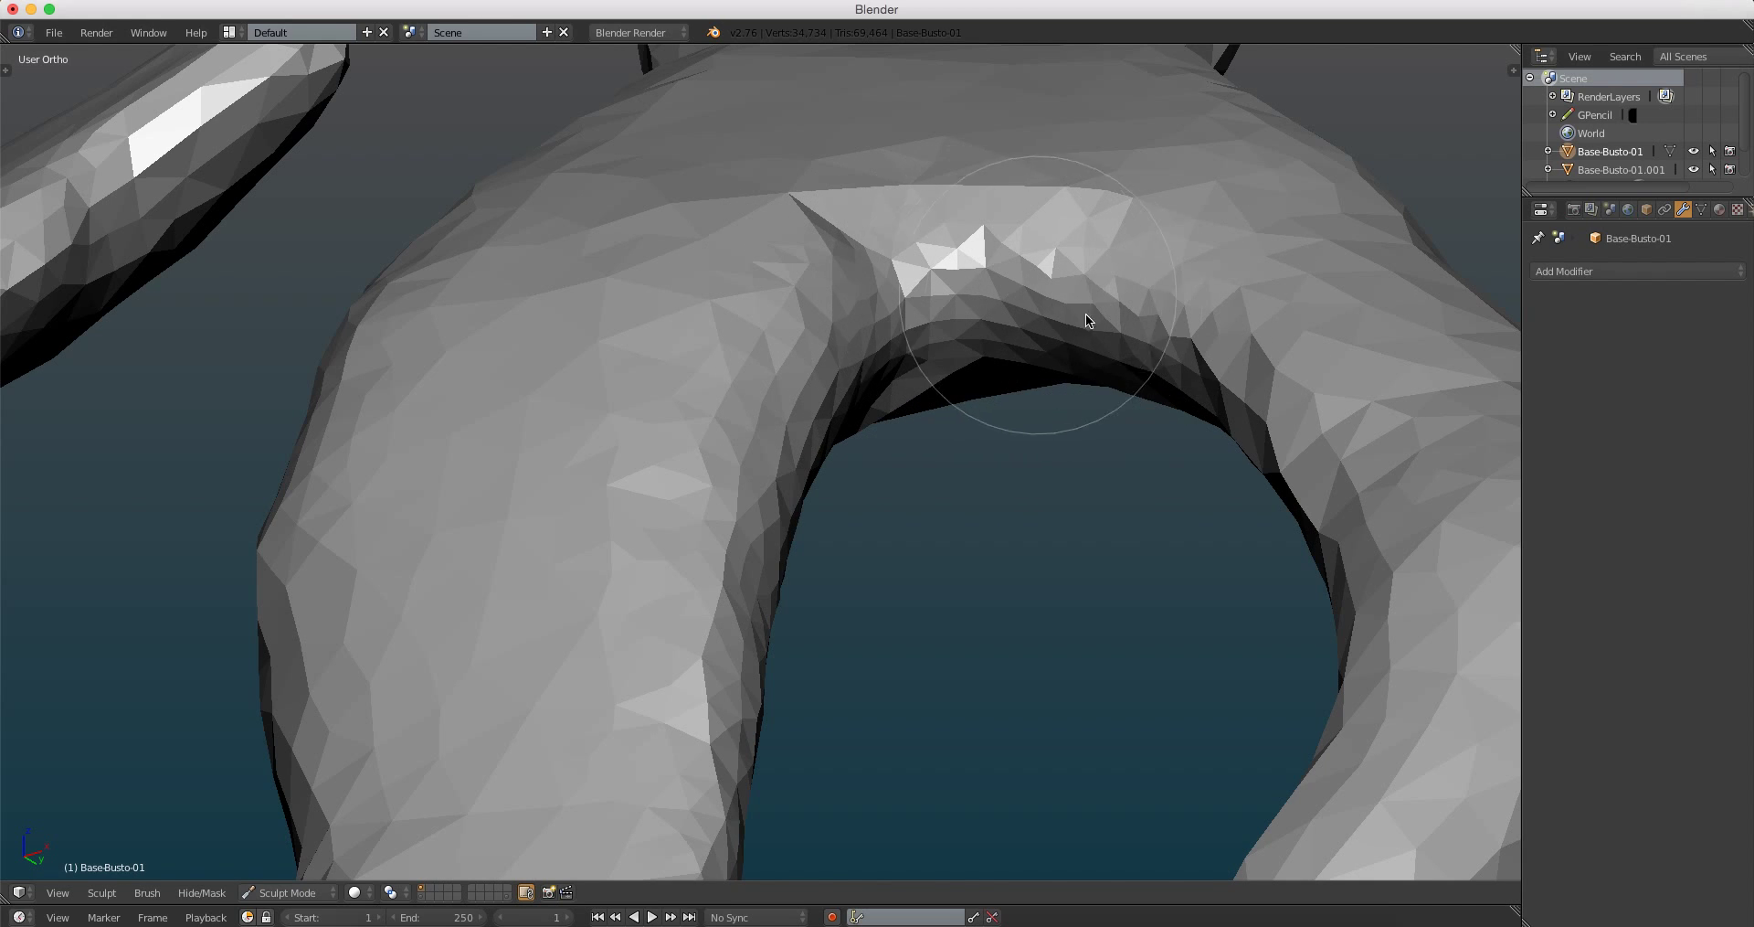
{"action": "mouse_move", "coordinate": [1146, 242]}
{"action": "middle_mouse_down"}
{"action": "mouse_move", "coordinate": [893, 444]}
{"action": "mouse_move", "coordinate": [756, 443]}
{"action": "mouse_move", "coordinate": [795, 478]}
{"action": "mouse_move", "coordinate": [704, 284]}
{"action": "mouse_move", "coordinate": [910, 658]}
{"action": "mouse_move", "coordinate": [878, 388]}
{"action": "mouse_move", "coordinate": [845, 433]}
{"action": "mouse_move", "coordinate": [935, 263]}
{"action": "mouse_move", "coordinate": [903, 363]}
{"action": "middle_mouse_up"}
{"action": "scroll", "coordinate": [703, 281], "scroll_direction": "down", "scroll_amount": 5}
{"action": "scroll", "coordinate": [844, 433], "scroll_direction": "up", "scroll_amount": 4}
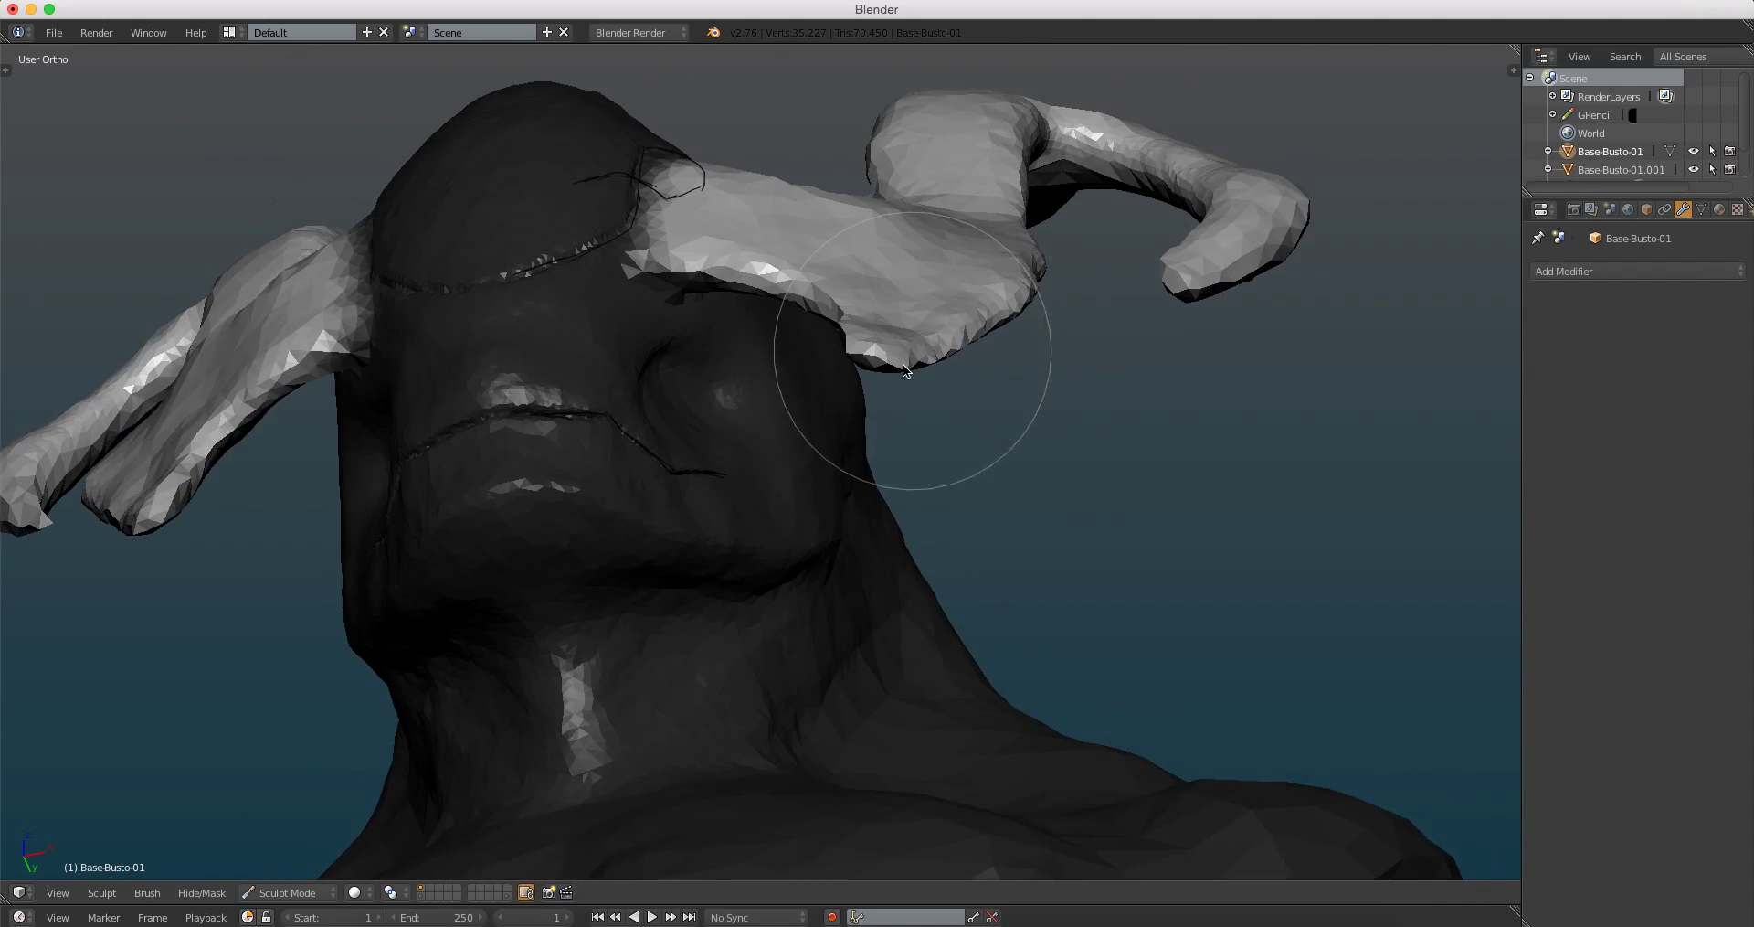
{"action": "scroll", "coordinate": [903, 363], "scroll_direction": "up", "scroll_amount": 4}
Step: Check the horn from a lower angle, then return to a frontal view of the bust
{"action": "mouse_move", "coordinate": [945, 249]}
{"action": "middle_mouse_down"}
{"action": "mouse_move", "coordinate": [838, 419]}
{"action": "mouse_move", "coordinate": [823, 311]}
{"action": "mouse_move", "coordinate": [602, 511]}
{"action": "middle_mouse_up"}
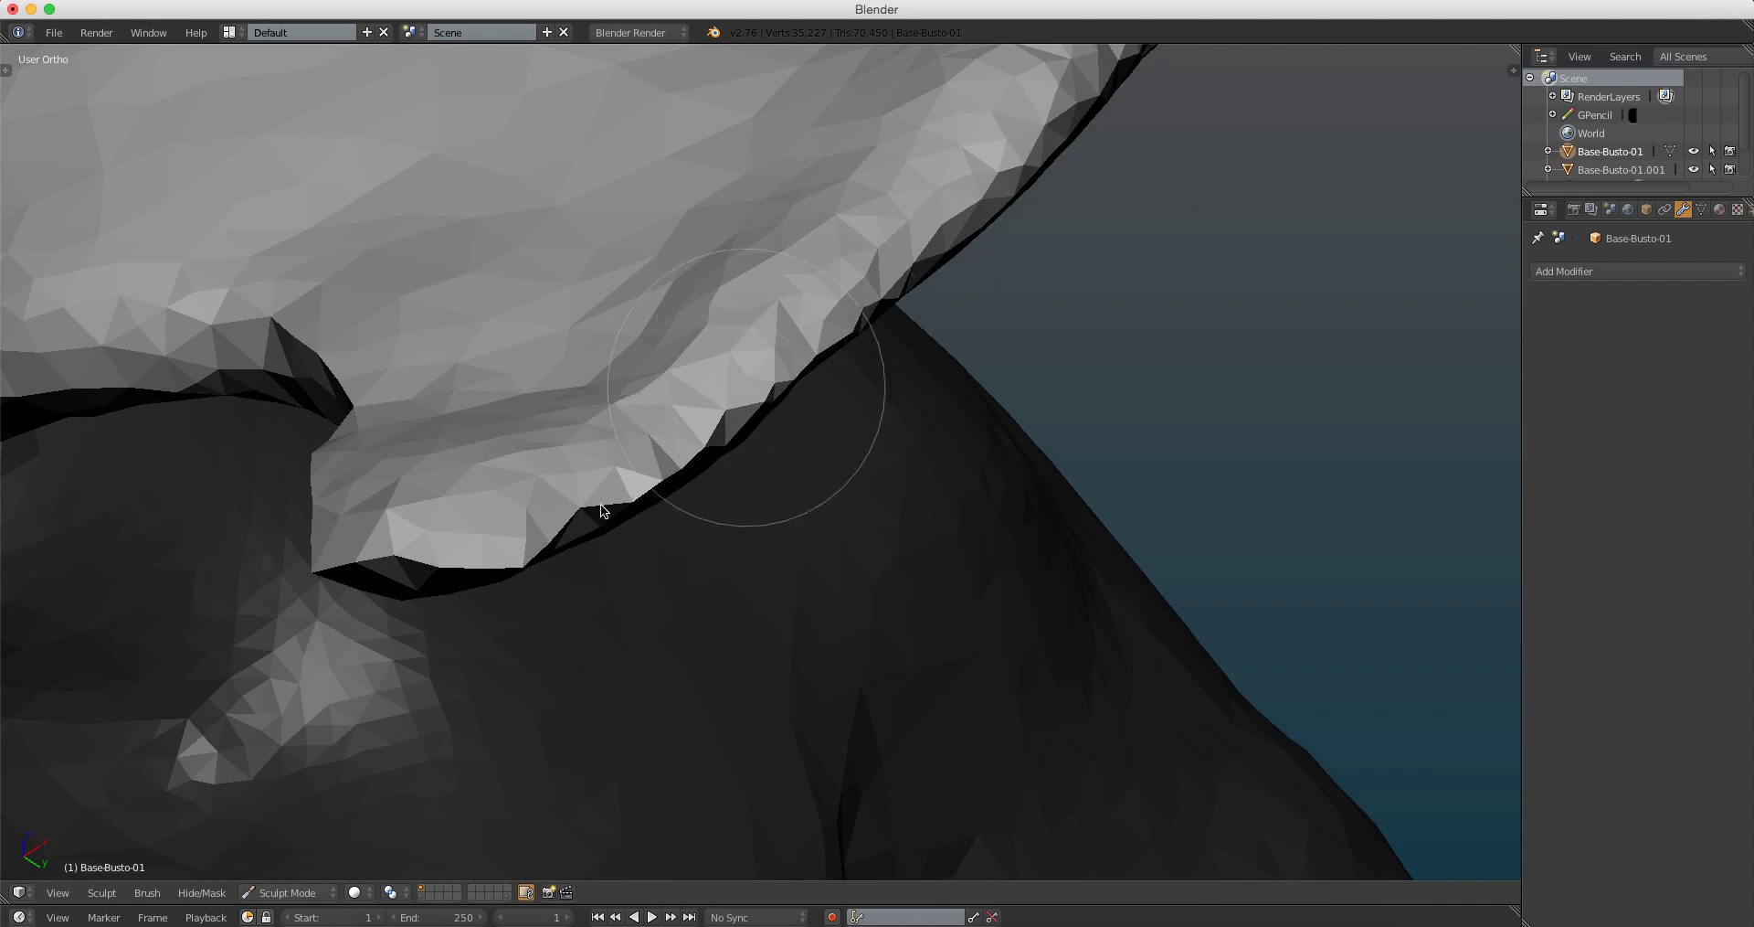
{"action": "mouse_move", "coordinate": [959, 202]}
{"action": "middle_mouse_down"}
{"action": "mouse_move", "coordinate": [779, 377]}
{"action": "mouse_move", "coordinate": [952, 279]}
{"action": "mouse_move", "coordinate": [808, 240]}
{"action": "middle_mouse_up"}
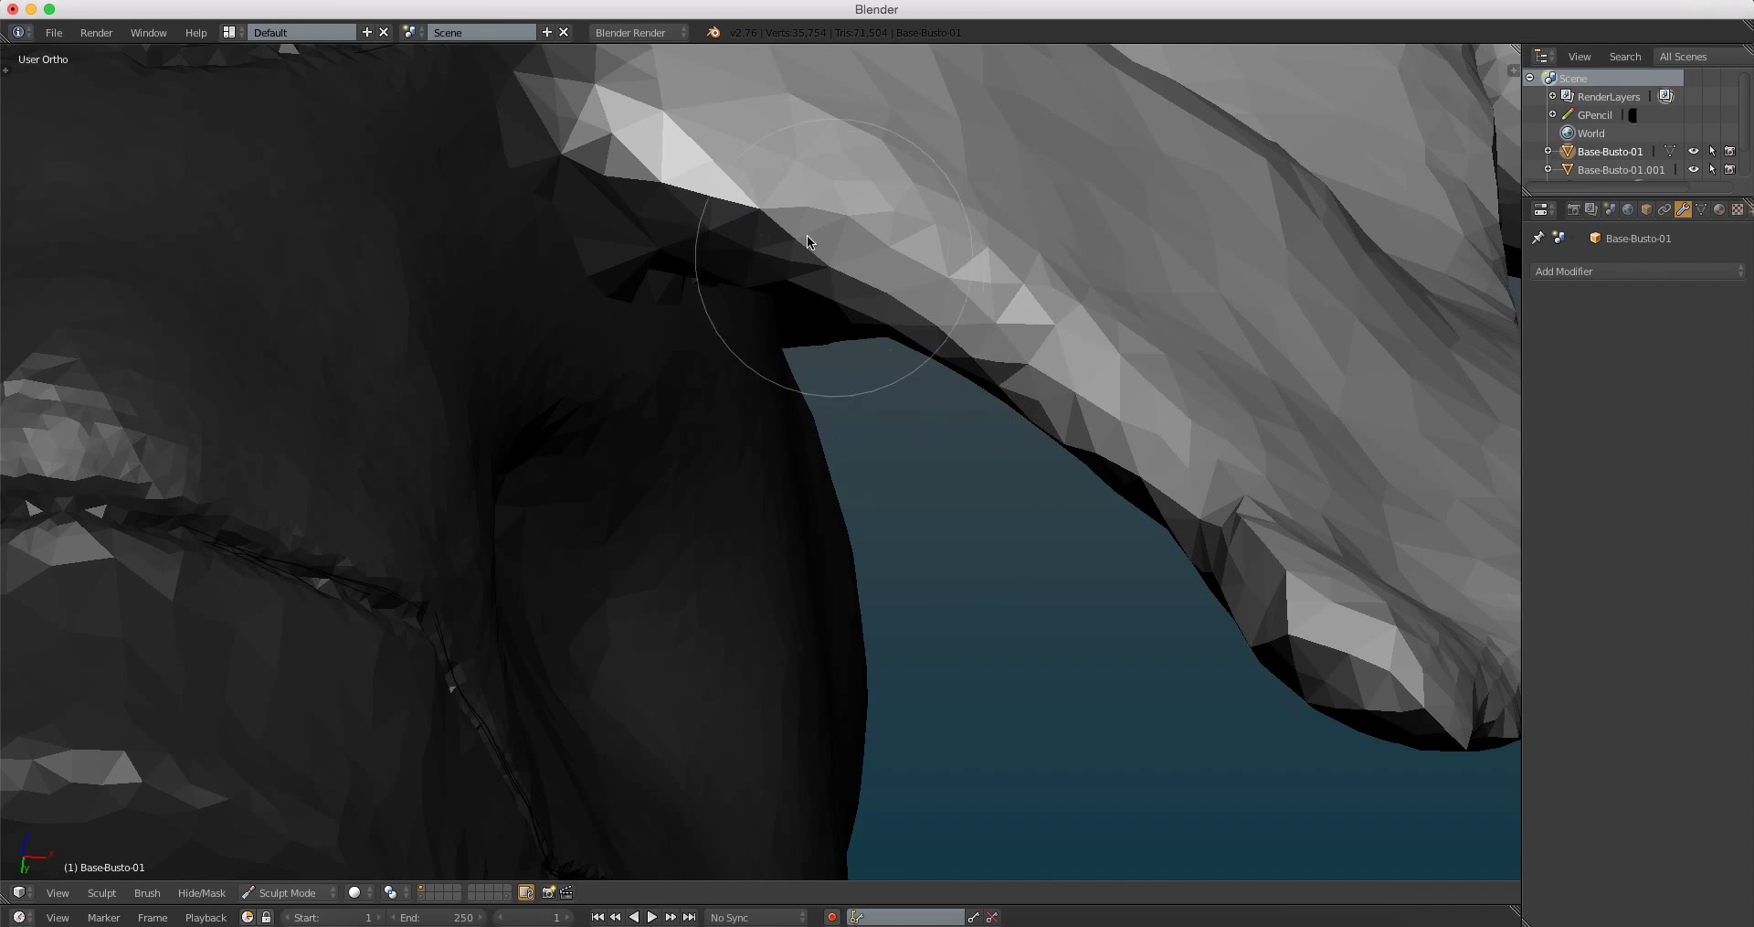
{"action": "scroll", "coordinate": [690, 197], "scroll_direction": "down", "scroll_amount": 8}
{"action": "mouse_move", "coordinate": [689, 196]}
{"action": "middle_mouse_down"}
{"action": "mouse_move", "coordinate": [891, 590]}
{"action": "mouse_move", "coordinate": [840, 640]}
{"action": "middle_mouse_up"}
{"action": "scroll", "coordinate": [841, 641], "scroll_direction": "down", "scroll_amount": 2}
{"action": "middle_click_drag", "start_coordinate": [822, 585], "coordinate": [833, 495]}
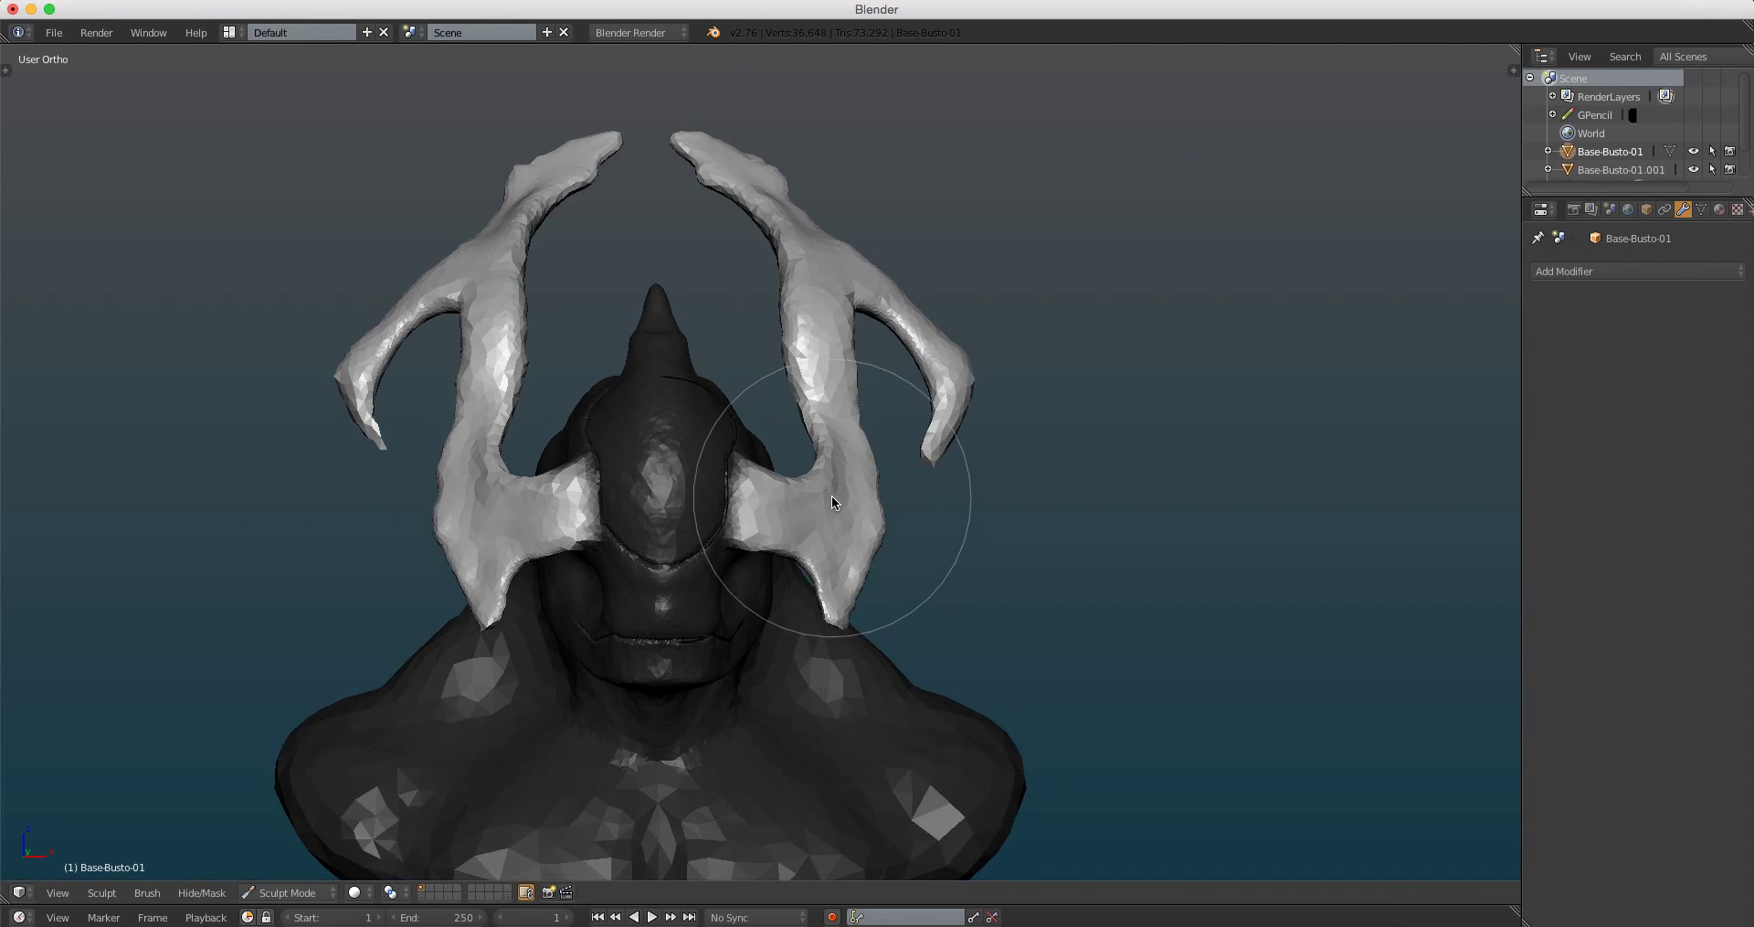
{"action": "key", "text": "KP_1"}
{"action": "scroll", "coordinate": [856, 436], "scroll_direction": "down", "scroll_amount": 2}
{"action": "scroll", "coordinate": [890, 449], "scroll_direction": "down", "scroll_amount": 2}
{"action": "key", "text": "ctrl+KP_4"}
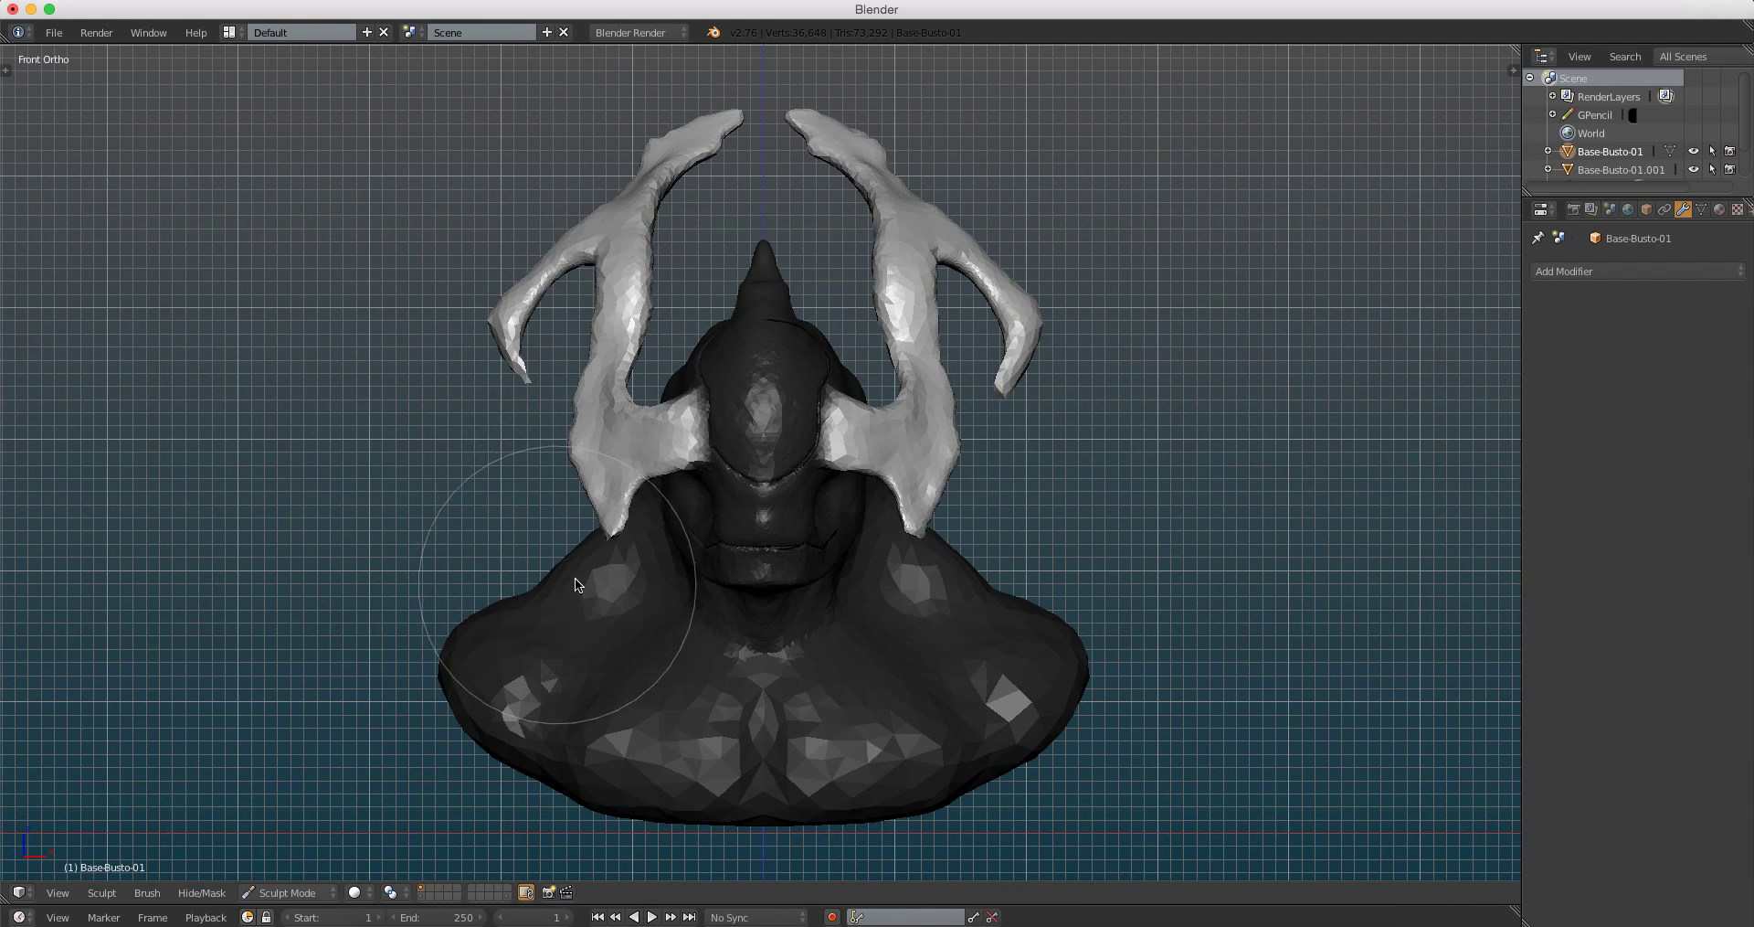
{"action": "key", "text": "alt+m"}
{"action": "mouse_move", "coordinate": [733, 525]}
{"action": "middle_mouse_down"}
{"action": "mouse_move", "coordinate": [693, 517]}
{"action": "mouse_move", "coordinate": [777, 435]}
{"action": "middle_mouse_up"}
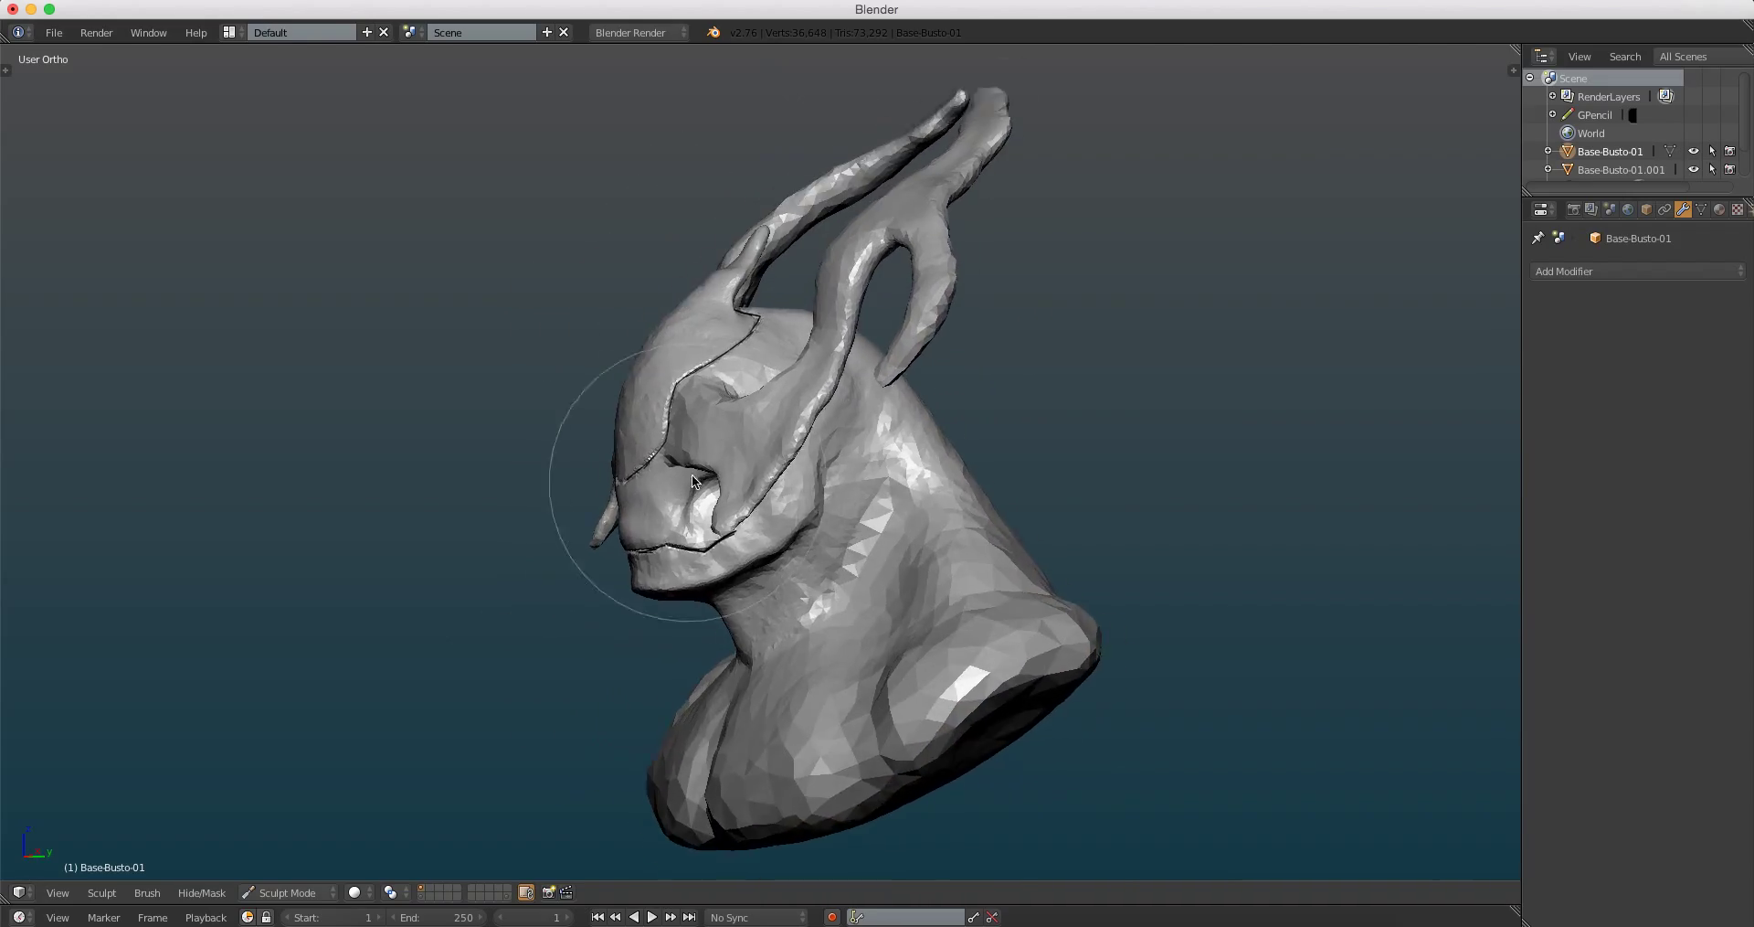
{"action": "scroll", "coordinate": [782, 427], "scroll_direction": "up", "scroll_amount": 2}
{"action": "scroll", "coordinate": [793, 409], "scroll_direction": "up", "scroll_amount": 3}
{"action": "scroll", "coordinate": [858, 344], "scroll_direction": "up", "scroll_amount": 3}
{"action": "scroll", "coordinate": [858, 344], "scroll_direction": "down", "scroll_amount": 5}
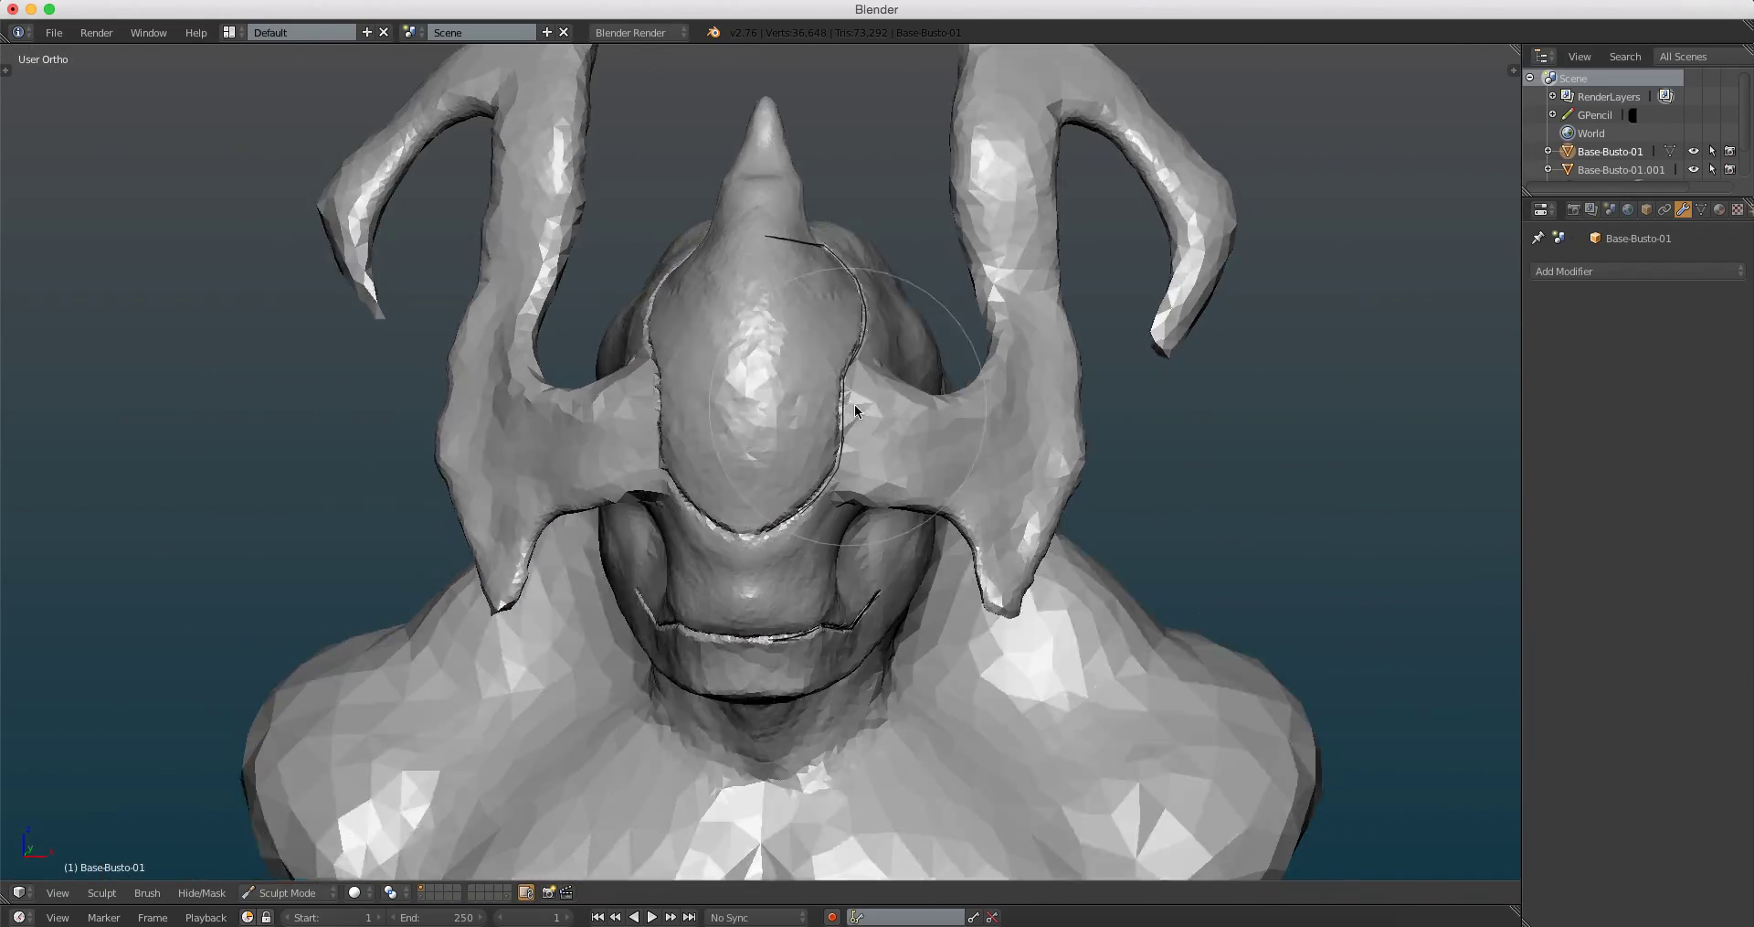
{"action": "mouse_move", "coordinate": [858, 344]}
{"action": "middle_mouse_down"}
{"action": "mouse_move", "coordinate": [981, 415]}
{"action": "mouse_move", "coordinate": [572, 383]}
{"action": "mouse_move", "coordinate": [519, 399]}
{"action": "mouse_move", "coordinate": [784, 441]}
{"action": "mouse_move", "coordinate": [733, 505]}
{"action": "mouse_move", "coordinate": [885, 437]}
{"action": "mouse_move", "coordinate": [975, 440]}
{"action": "mouse_move", "coordinate": [854, 461]}
{"action": "mouse_move", "coordinate": [1262, 443]}
{"action": "mouse_move", "coordinate": [875, 410]}
{"action": "middle_mouse_up"}
{"action": "scroll", "coordinate": [892, 359], "scroll_direction": "up", "scroll_amount": 3}
{"action": "mouse_move", "coordinate": [891, 352]}
{"action": "middle_mouse_down"}
{"action": "mouse_move", "coordinate": [938, 253]}
{"action": "mouse_move", "coordinate": [900, 339]}
{"action": "mouse_move", "coordinate": [903, 316]}
{"action": "middle_mouse_up"}
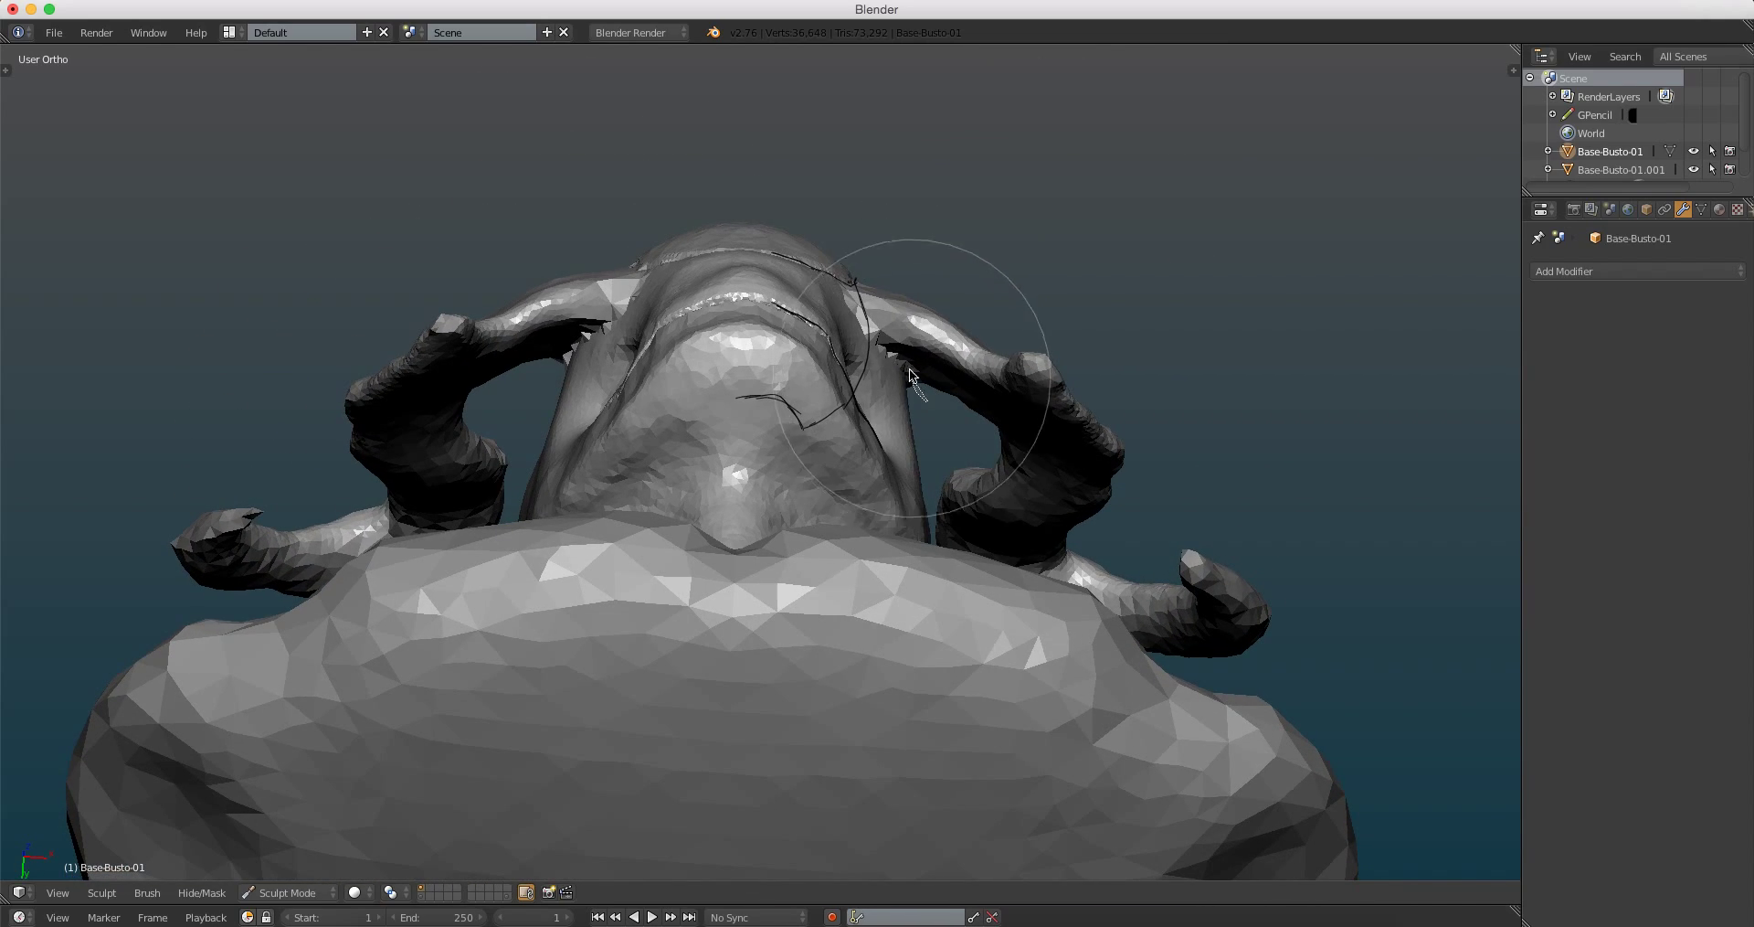
Step: Lasso-mask both antlers and apply Hide Masked, leaving only head, neck and chest
{"action": "mouse_move", "coordinate": [1126, 423]}
{"action": "middle_mouse_down"}
{"action": "mouse_move", "coordinate": [970, 561]}
{"action": "mouse_move", "coordinate": [952, 505]}
{"action": "mouse_move", "coordinate": [946, 517]}
{"action": "middle_mouse_up"}
{"action": "left_click_drag", "start_coordinate": [947, 517], "coordinate": [816, 291], "text": "ctrl+shift"}
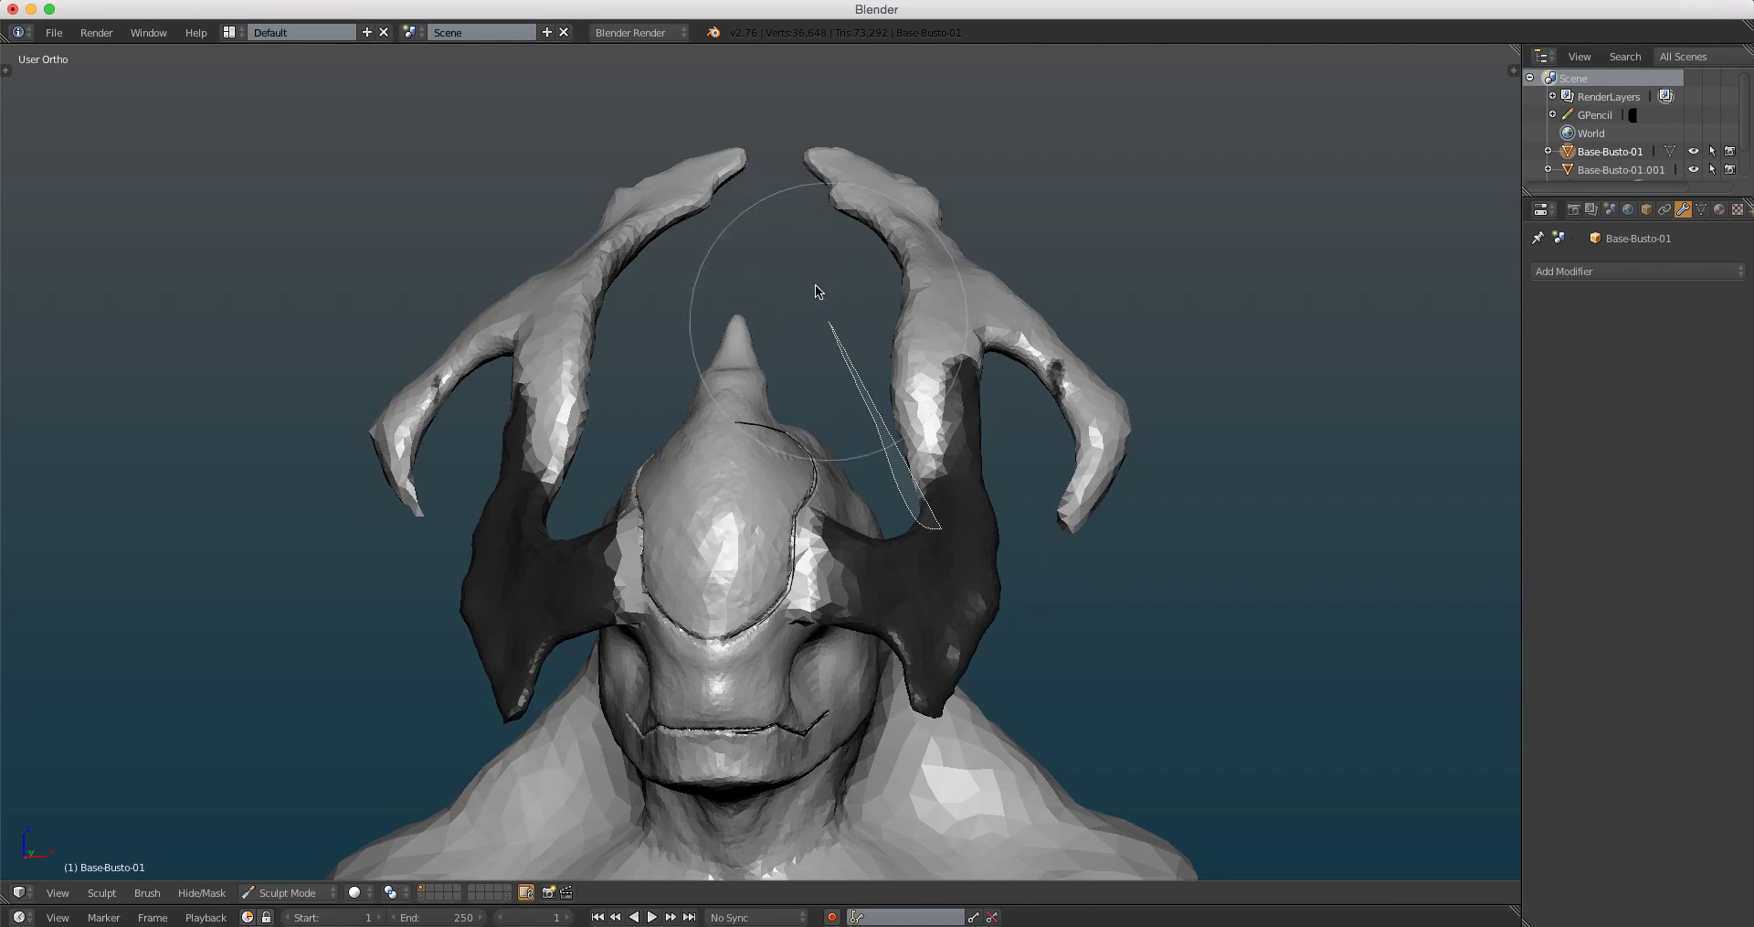
{"action": "left_click_drag", "start_coordinate": [1115, 601], "coordinate": [1012, 543], "text": "ctrl+shift"}
{"action": "mouse_move", "coordinate": [1014, 544]}
{"action": "middle_mouse_down"}
{"action": "mouse_move", "coordinate": [649, 388]}
{"action": "mouse_move", "coordinate": [593, 525]}
{"action": "mouse_move", "coordinate": [618, 501]}
{"action": "mouse_move", "coordinate": [579, 405]}
{"action": "mouse_move", "coordinate": [804, 353]}
{"action": "mouse_move", "coordinate": [939, 459]}
{"action": "mouse_move", "coordinate": [819, 464]}
{"action": "middle_mouse_up"}
{"action": "scroll", "coordinate": [816, 465], "scroll_direction": "up", "scroll_amount": 2}
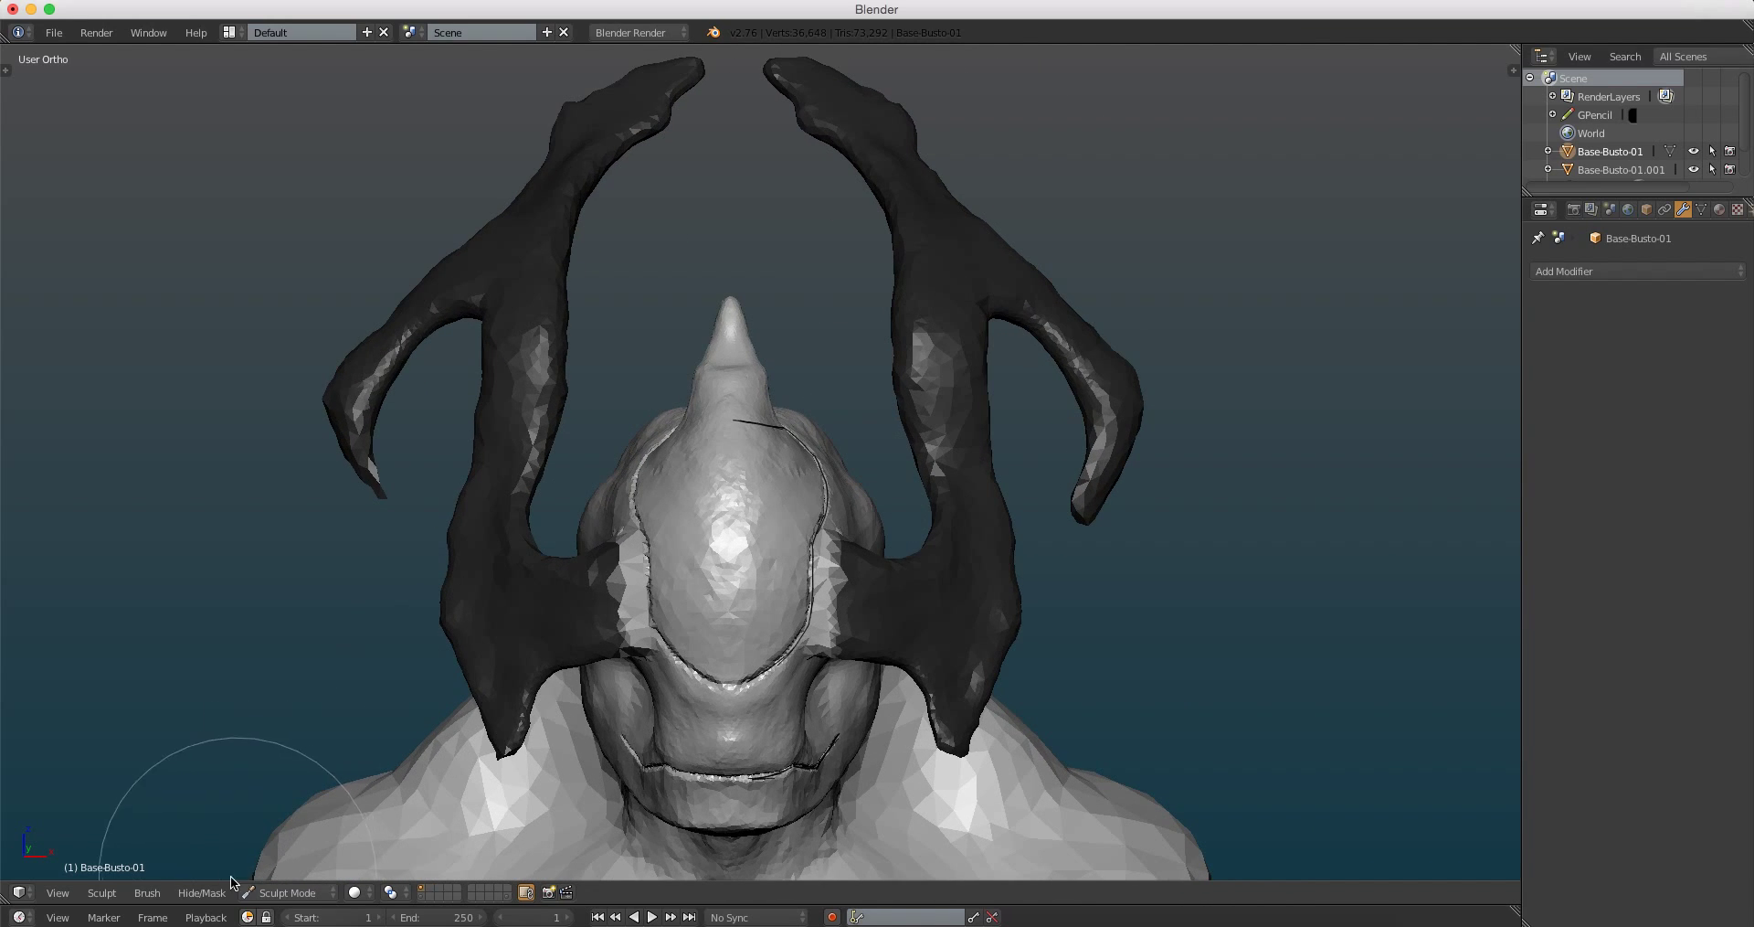
{"action": "left_click", "coordinate": [239, 815]}
{"action": "mouse_move", "coordinate": [276, 784]}
{"action": "middle_mouse_down"}
{"action": "mouse_move", "coordinate": [886, 417]}
{"action": "mouse_move", "coordinate": [713, 414]}
{"action": "mouse_move", "coordinate": [893, 426]}
{"action": "mouse_move", "coordinate": [844, 411]}
{"action": "middle_mouse_up"}
Step: Zoom in close to the eye socket and sculpt detail onto the head beside it
{"action": "scroll", "coordinate": [844, 411], "scroll_direction": "up", "scroll_amount": 2}
{"action": "scroll", "coordinate": [893, 363], "scroll_direction": "up", "scroll_amount": 2}
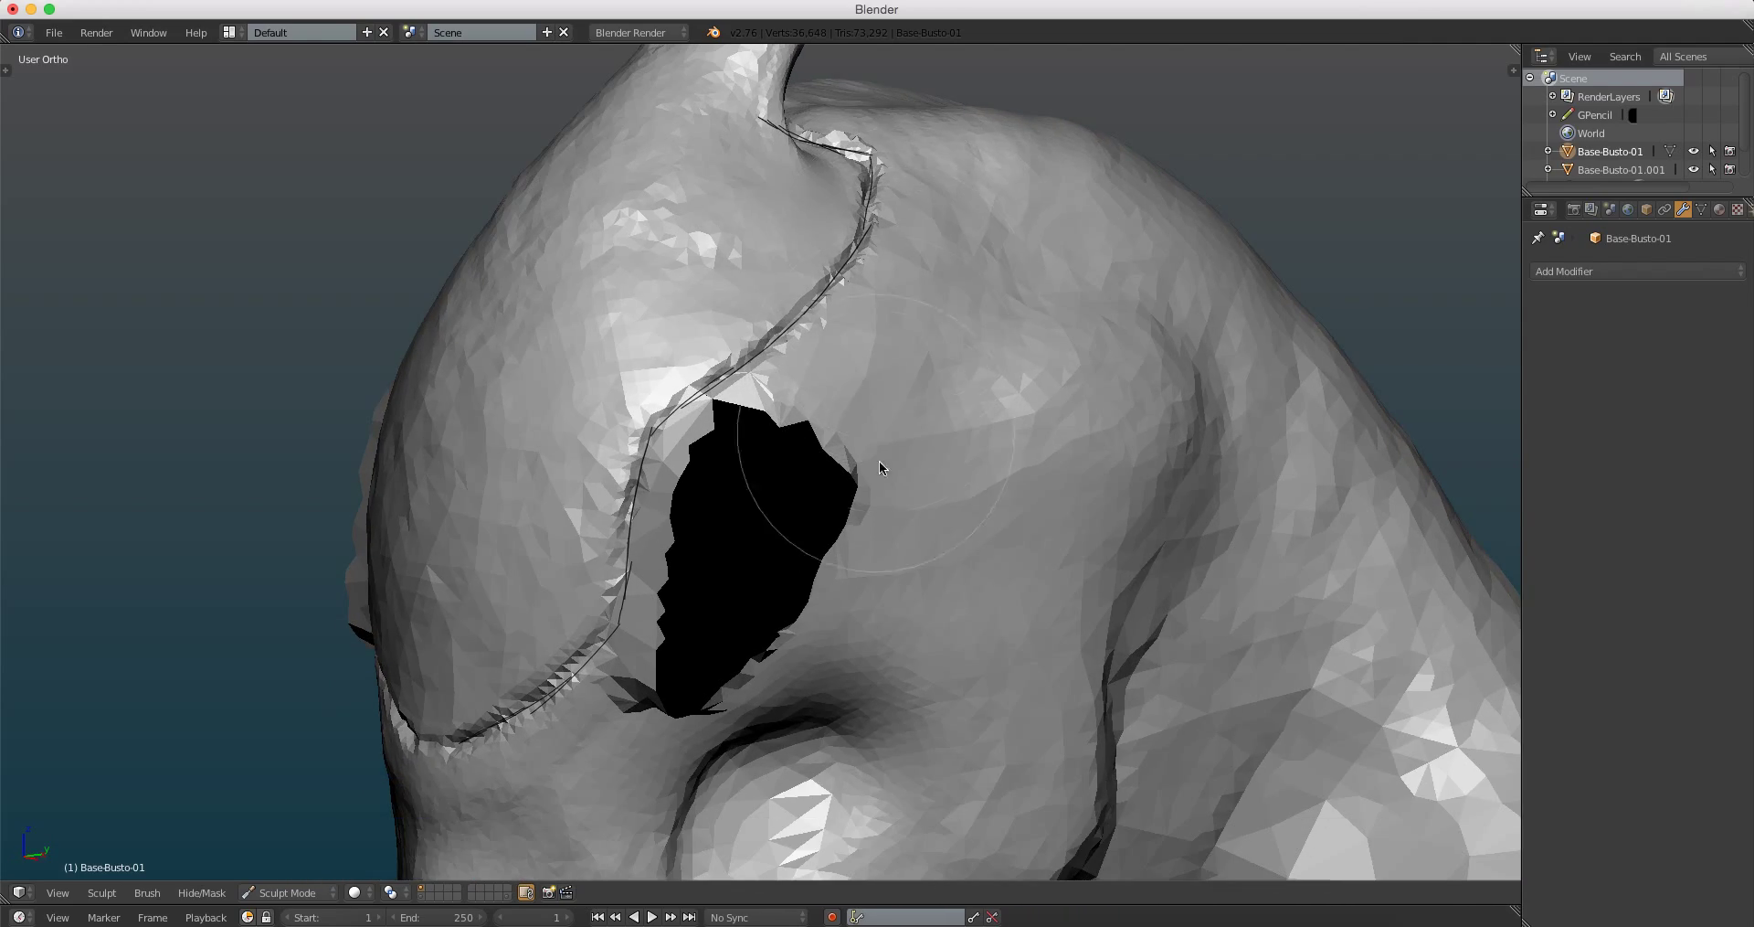
{"action": "scroll", "coordinate": [878, 463], "scroll_direction": "up", "scroll_amount": 2}
{"action": "scroll", "coordinate": [959, 401], "scroll_direction": "up", "scroll_amount": 2}
{"action": "mouse_move", "coordinate": [975, 396]}
{"action": "middle_mouse_down"}
{"action": "mouse_move", "coordinate": [1056, 345]}
{"action": "mouse_move", "coordinate": [1027, 383]}
{"action": "mouse_move", "coordinate": [1038, 462]}
{"action": "mouse_move", "coordinate": [999, 344]}
{"action": "middle_mouse_up"}
{"action": "scroll", "coordinate": [1027, 384], "scroll_direction": "up", "scroll_amount": 2}
{"action": "scroll", "coordinate": [1000, 344], "scroll_direction": "up", "scroll_amount": 2}
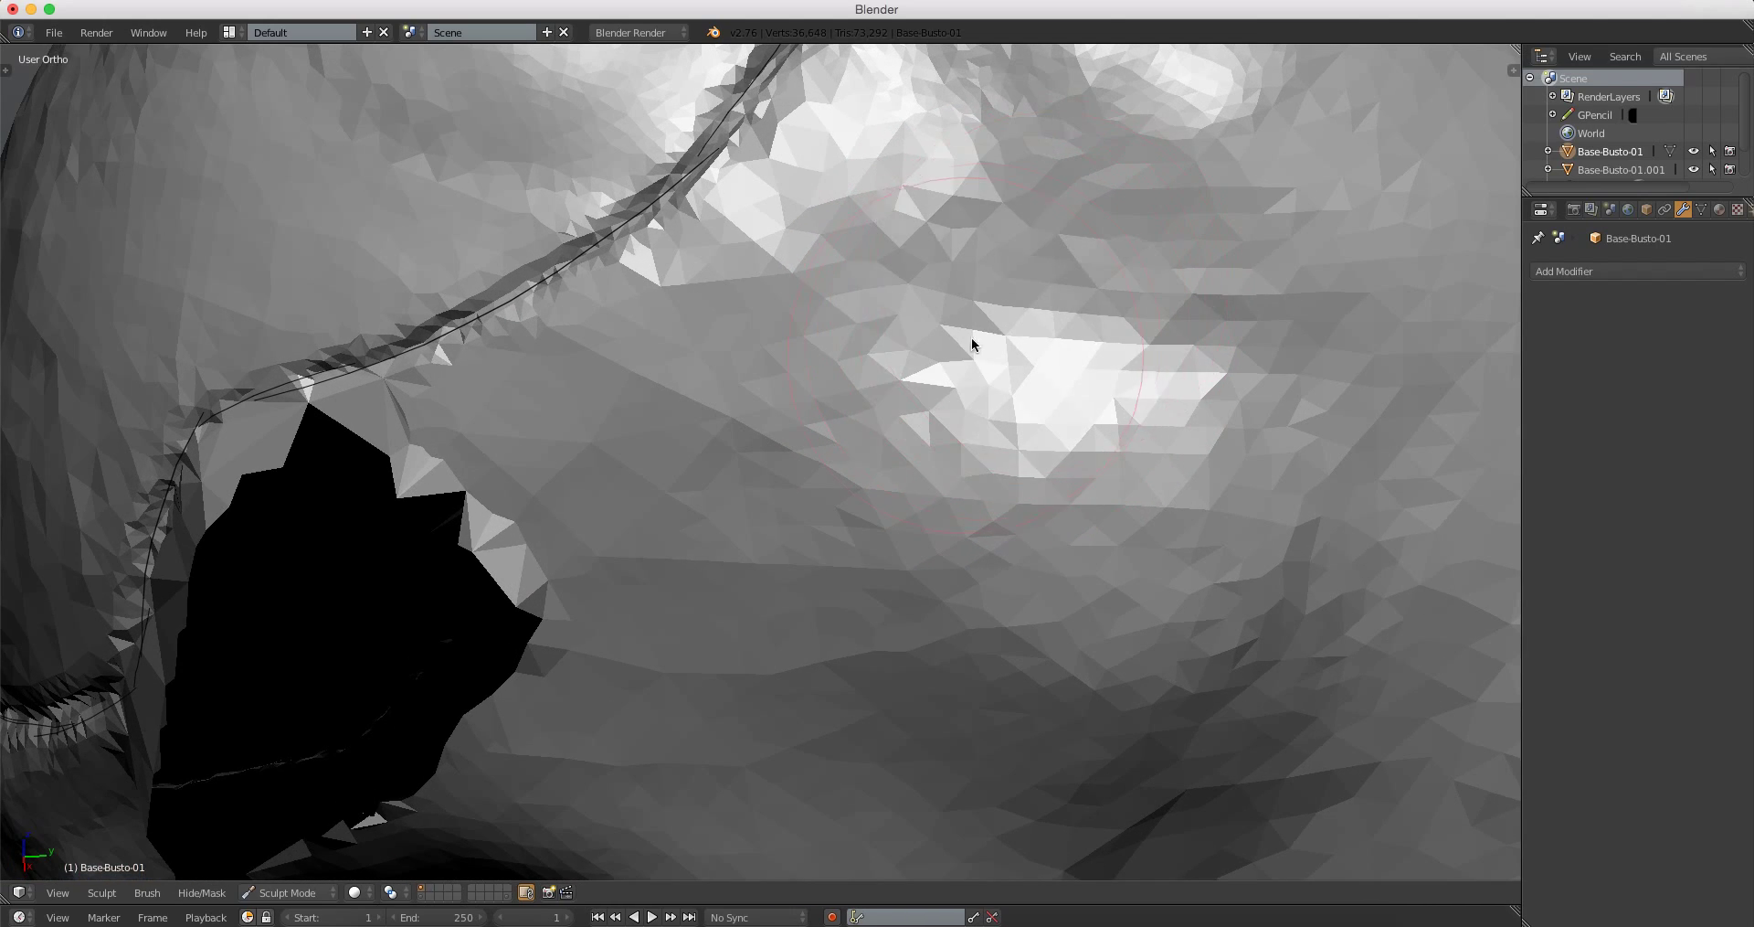
{"action": "scroll", "coordinate": [972, 343], "scroll_direction": "up", "scroll_amount": 2}
{"action": "middle_click_drag", "start_coordinate": [1307, 454], "coordinate": [950, 358]}
{"action": "scroll", "coordinate": [951, 358], "scroll_direction": "up", "scroll_amount": 2}
{"action": "left_click_drag", "start_coordinate": [1080, 428], "coordinate": [1159, 467]}
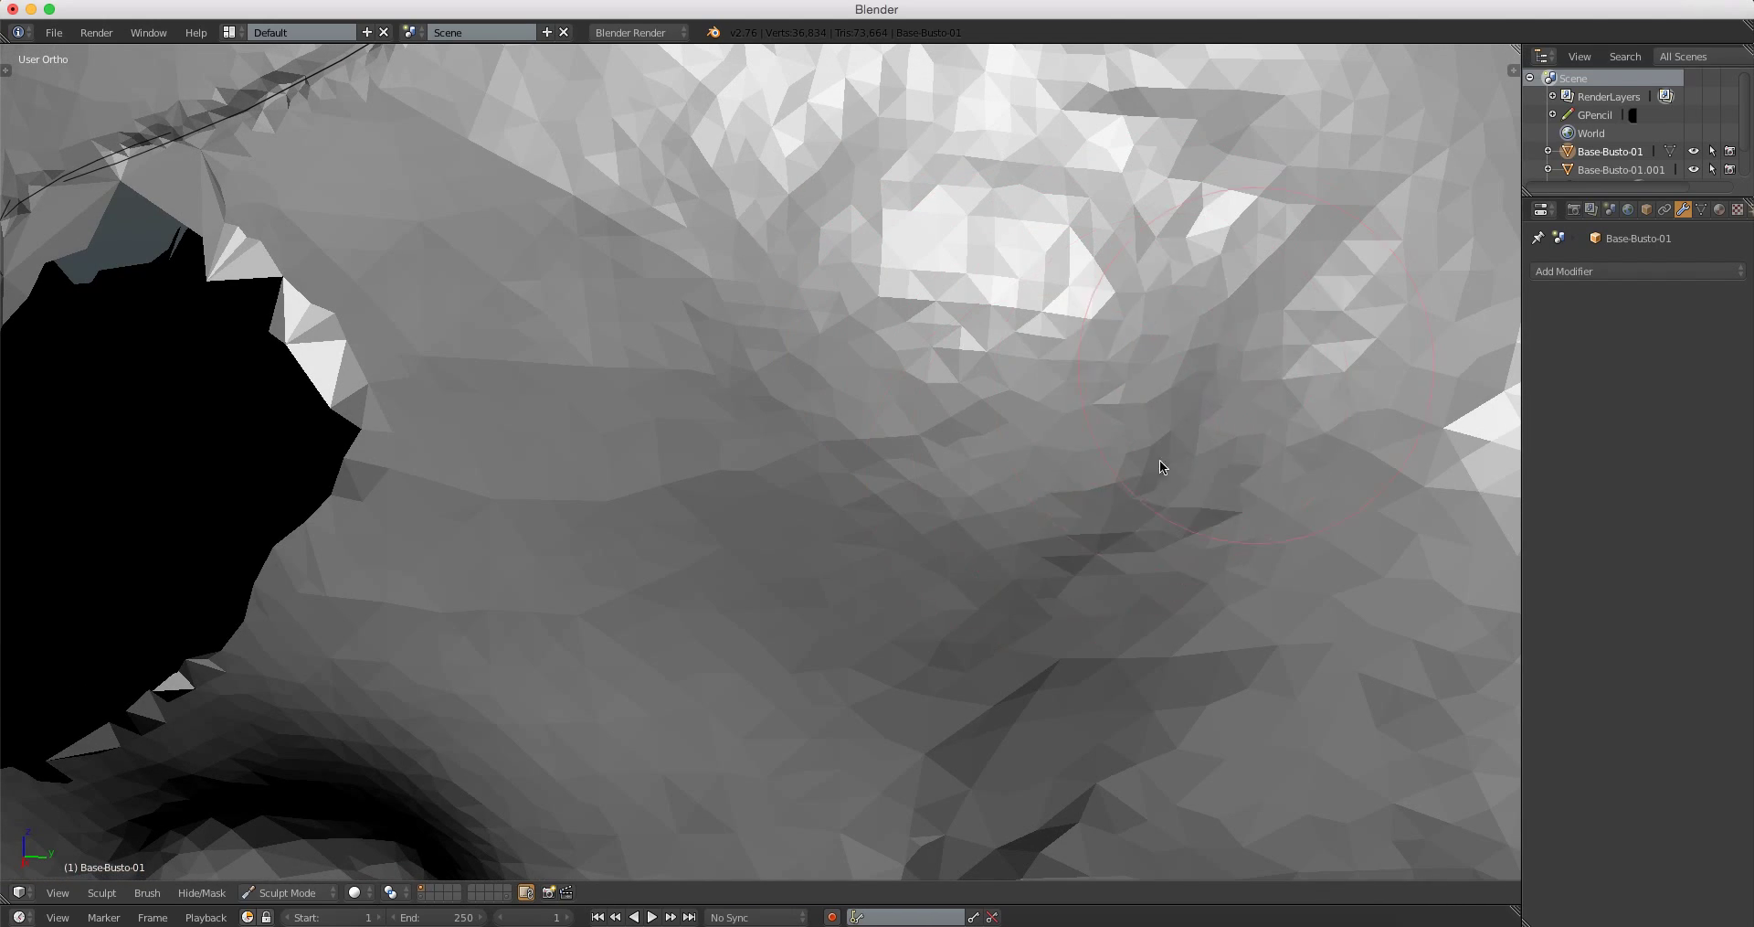
Step: Sculpt strokes across the side of the head around the eye-socket area
{"action": "scroll", "coordinate": [1158, 578], "scroll_direction": "down", "scroll_amount": 5}
{"action": "scroll", "coordinate": [1014, 298], "scroll_direction": "up", "scroll_amount": 5}
{"action": "middle_click_drag", "start_coordinate": [1013, 298], "coordinate": [1029, 323]}
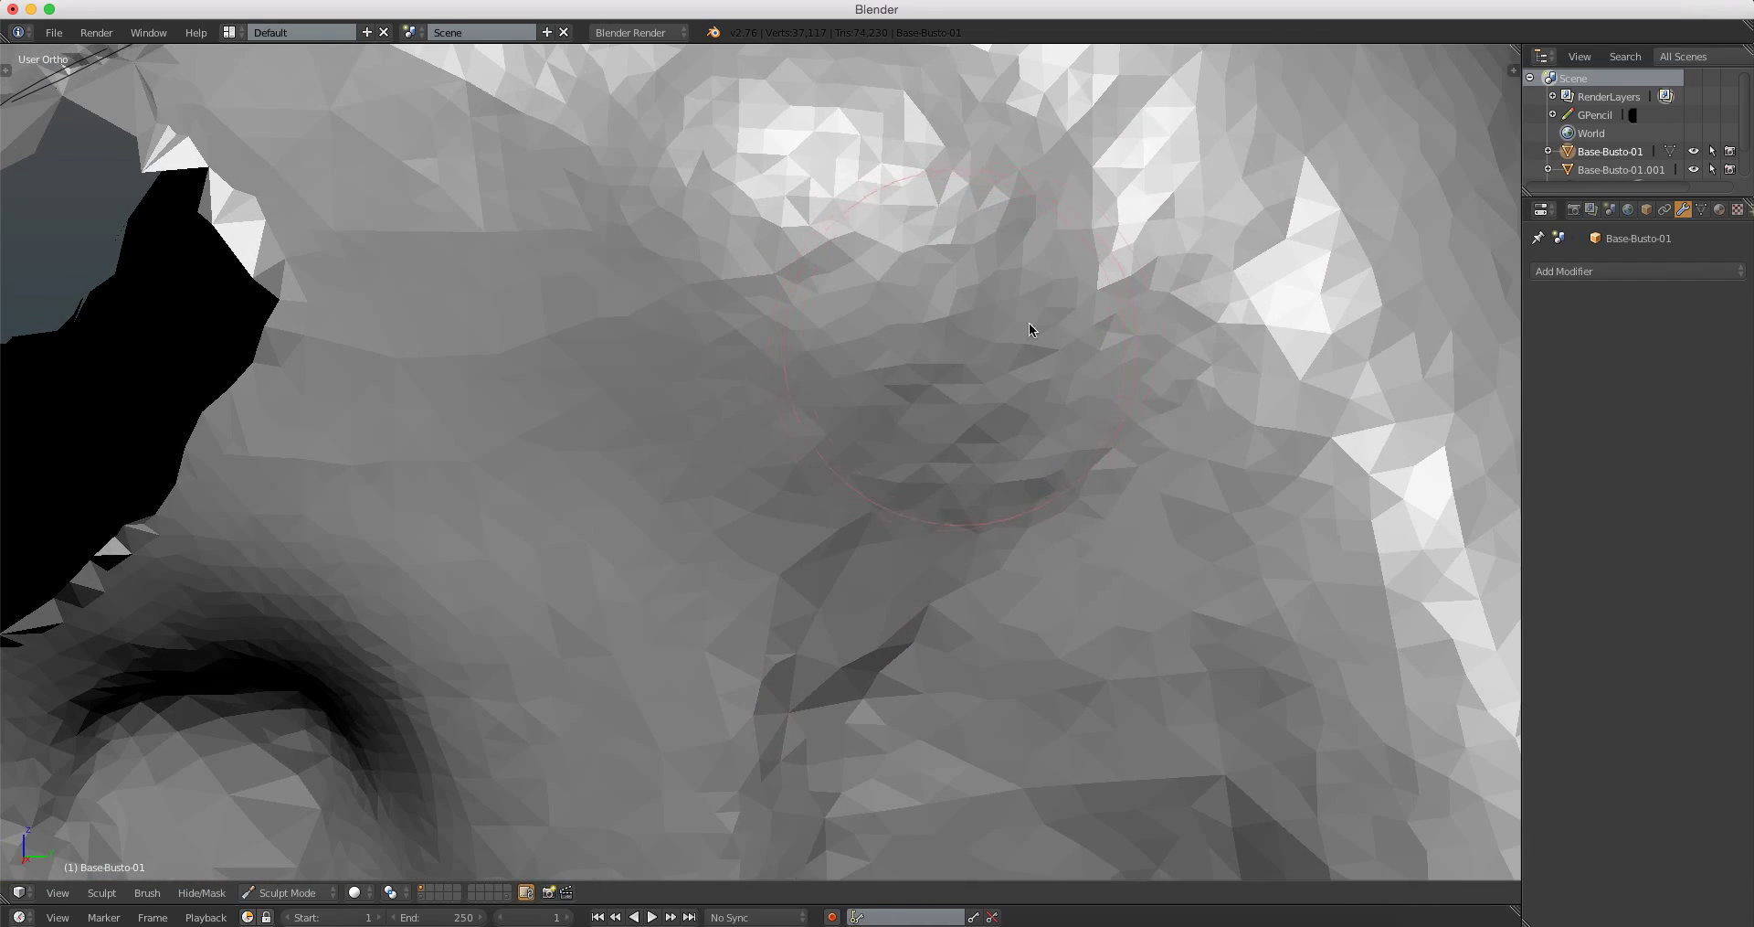
{"action": "middle_click_drag", "start_coordinate": [1274, 481], "coordinate": [899, 460]}
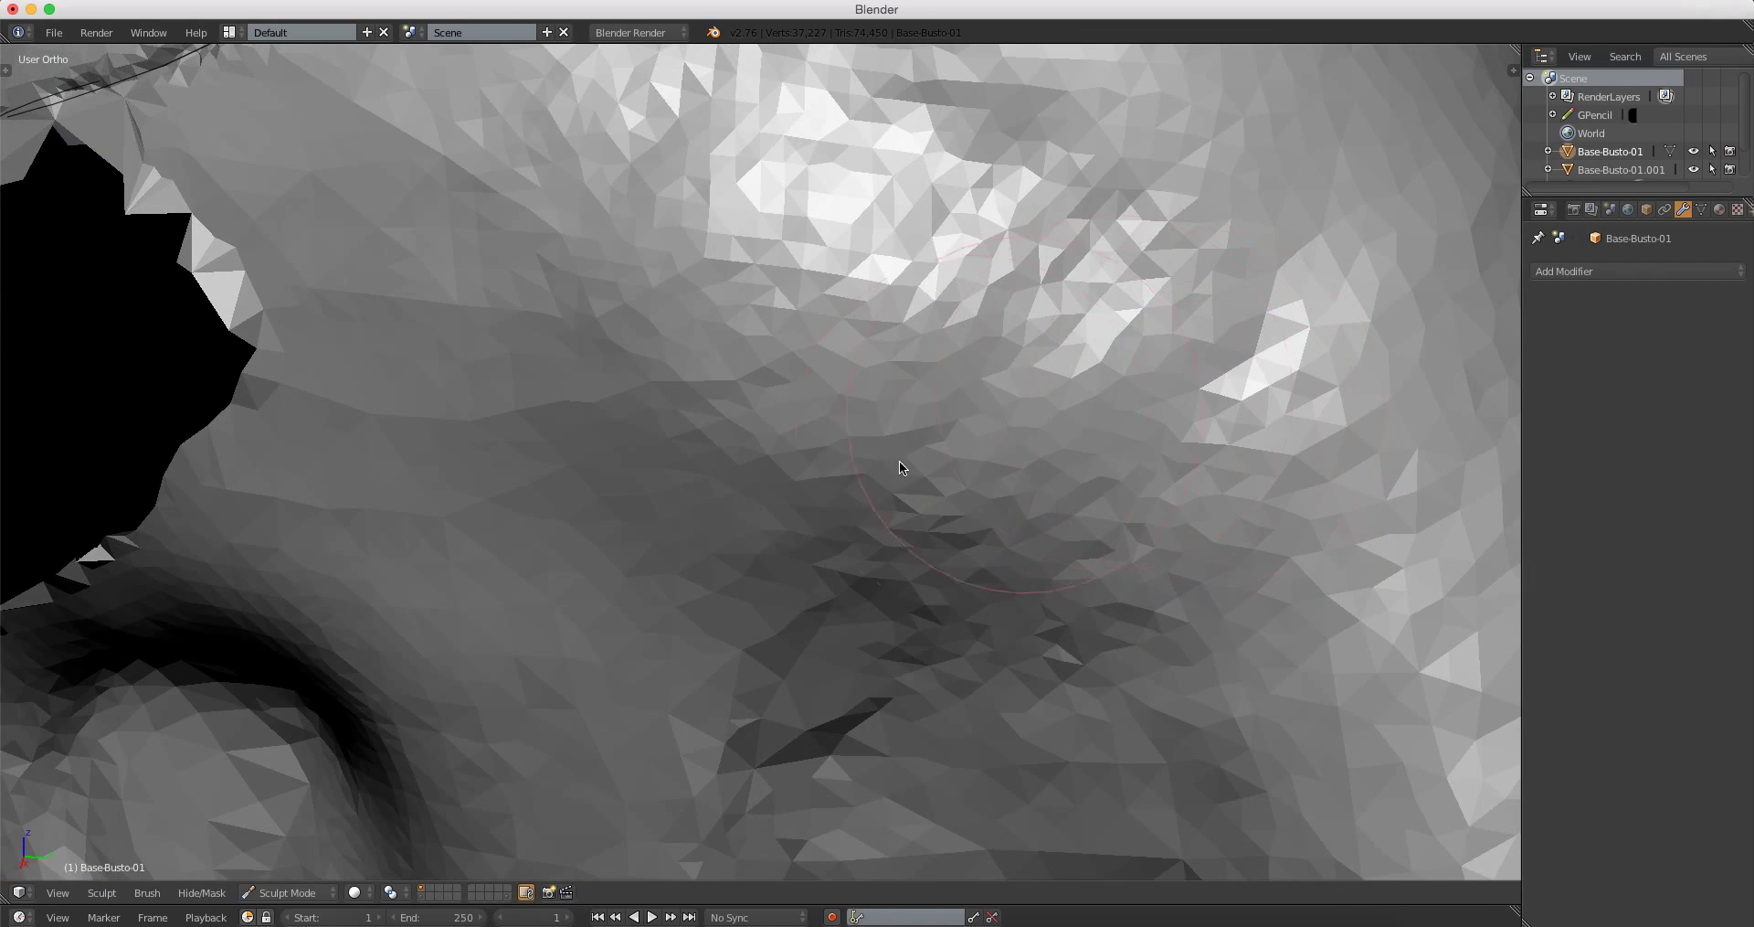
{"action": "left_click_drag", "start_coordinate": [900, 461], "coordinate": [689, 456]}
{"action": "left_click_drag", "start_coordinate": [486, 298], "coordinate": [639, 306]}
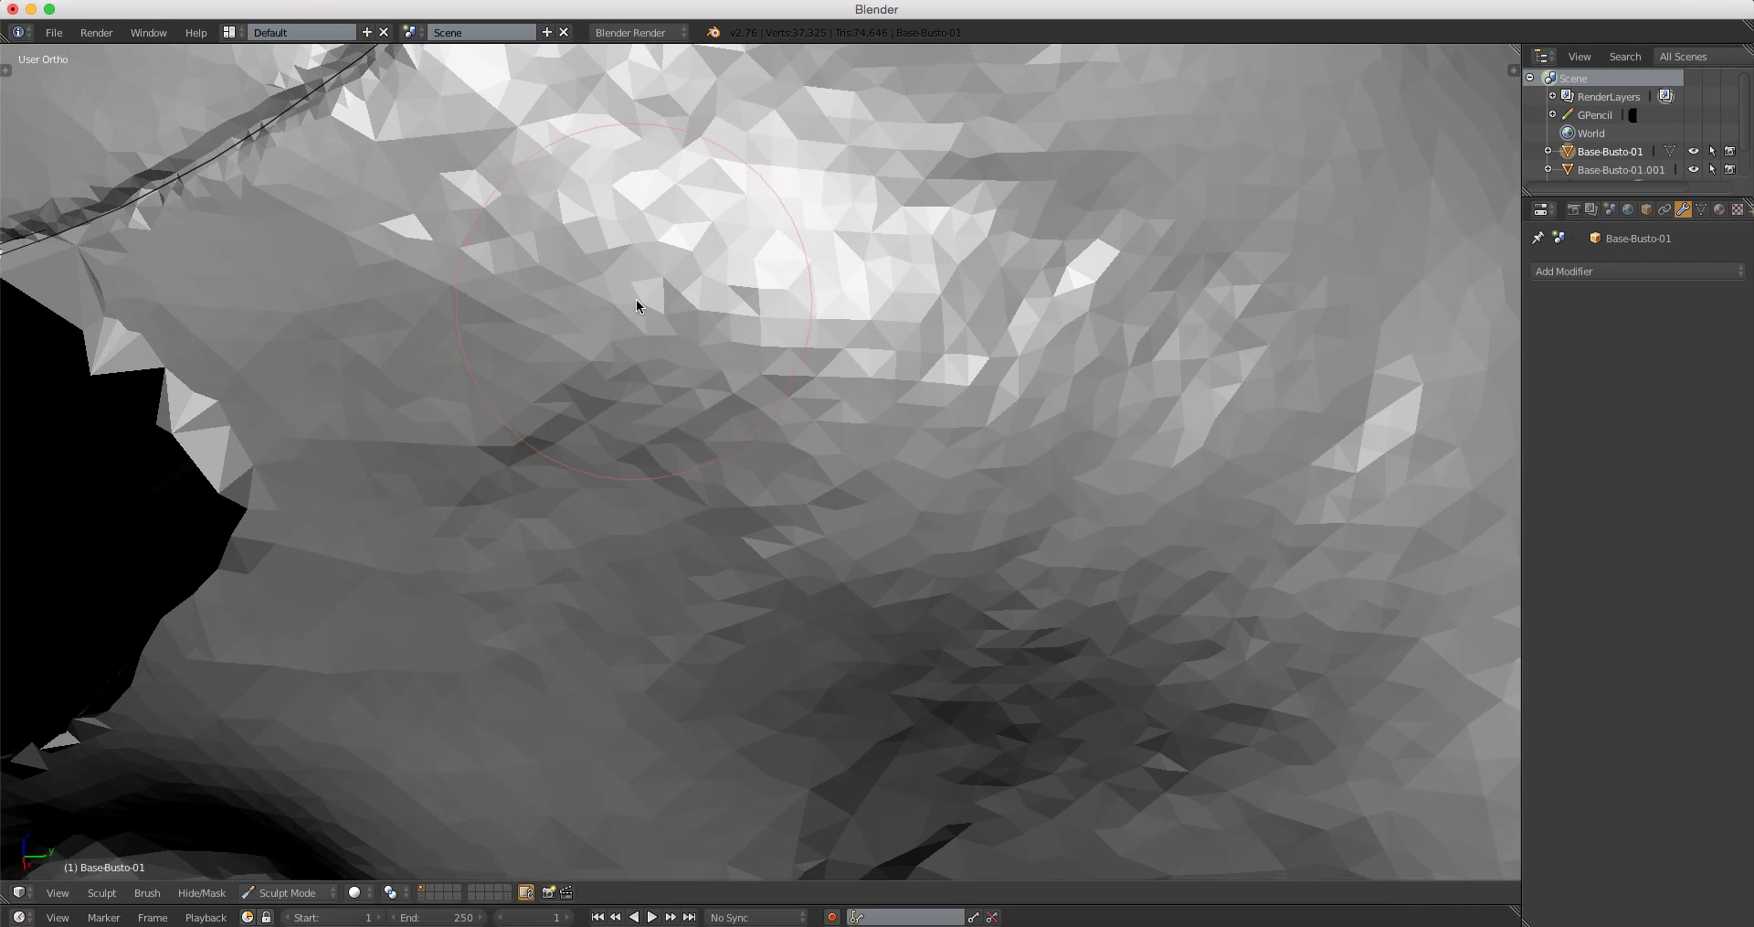
{"action": "middle_click_drag", "start_coordinate": [640, 306], "coordinate": [428, 371]}
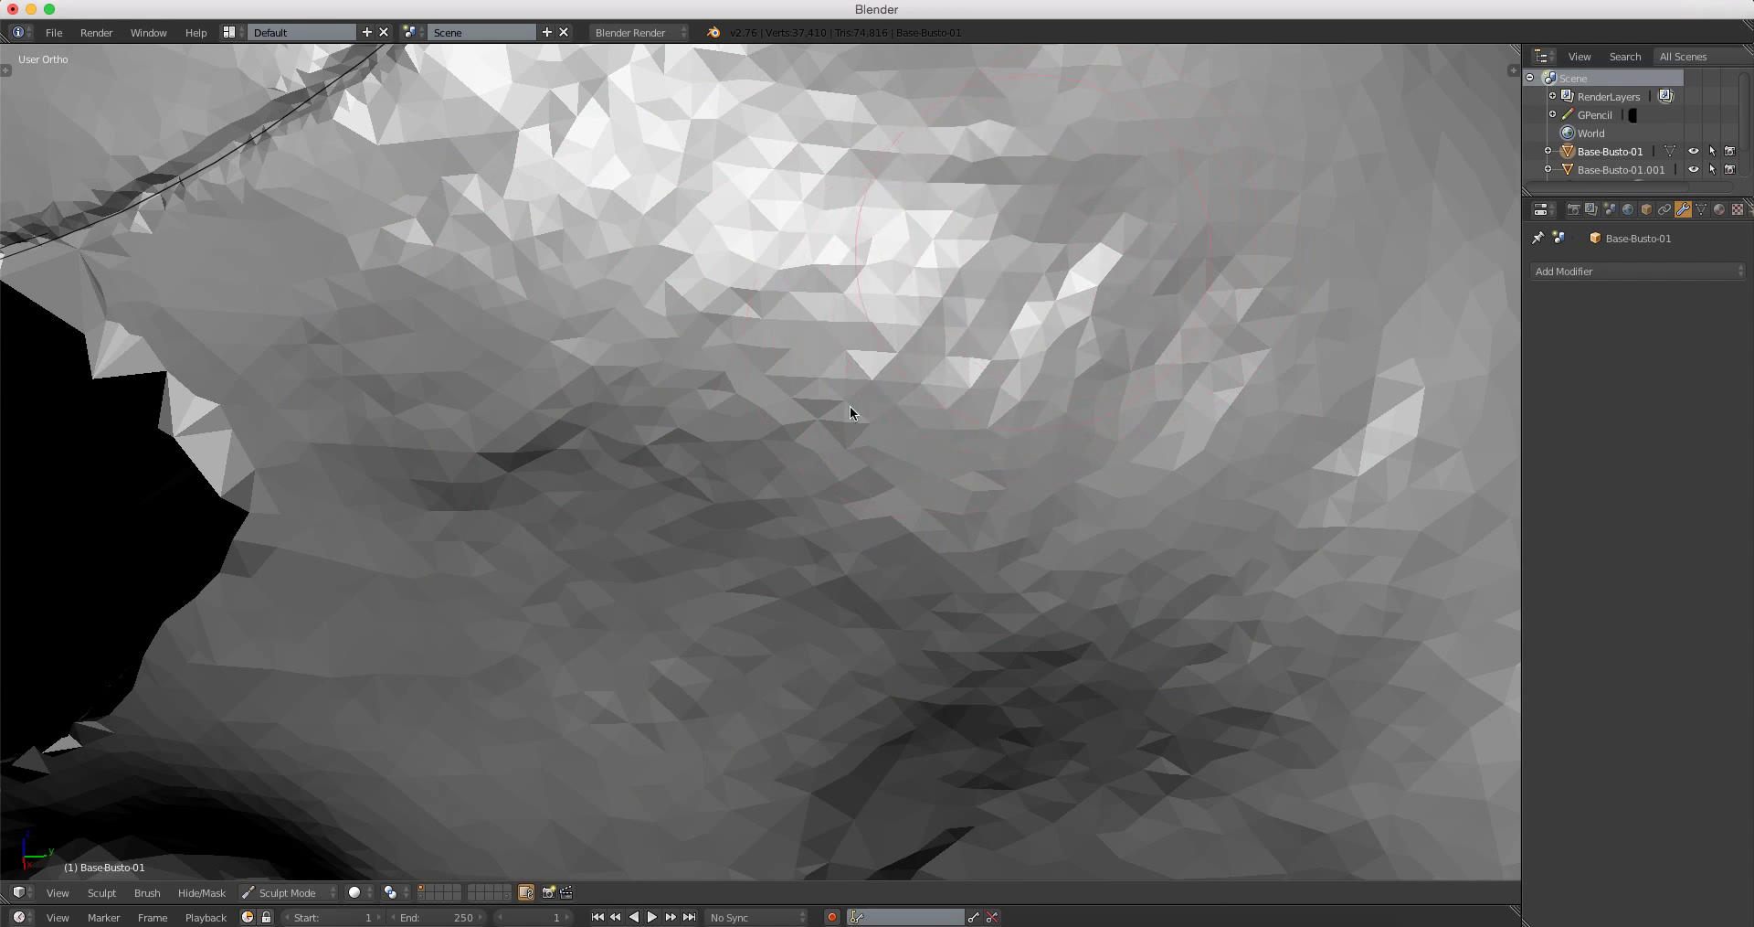
Step: Sculpt more detail onto the side of the head and the cheek
{"action": "left_click_drag", "start_coordinate": [1396, 627], "coordinate": [863, 432]}
{"action": "scroll", "coordinate": [864, 432], "scroll_direction": "down", "scroll_amount": 5}
{"action": "scroll", "coordinate": [880, 593], "scroll_direction": "up", "scroll_amount": 4}
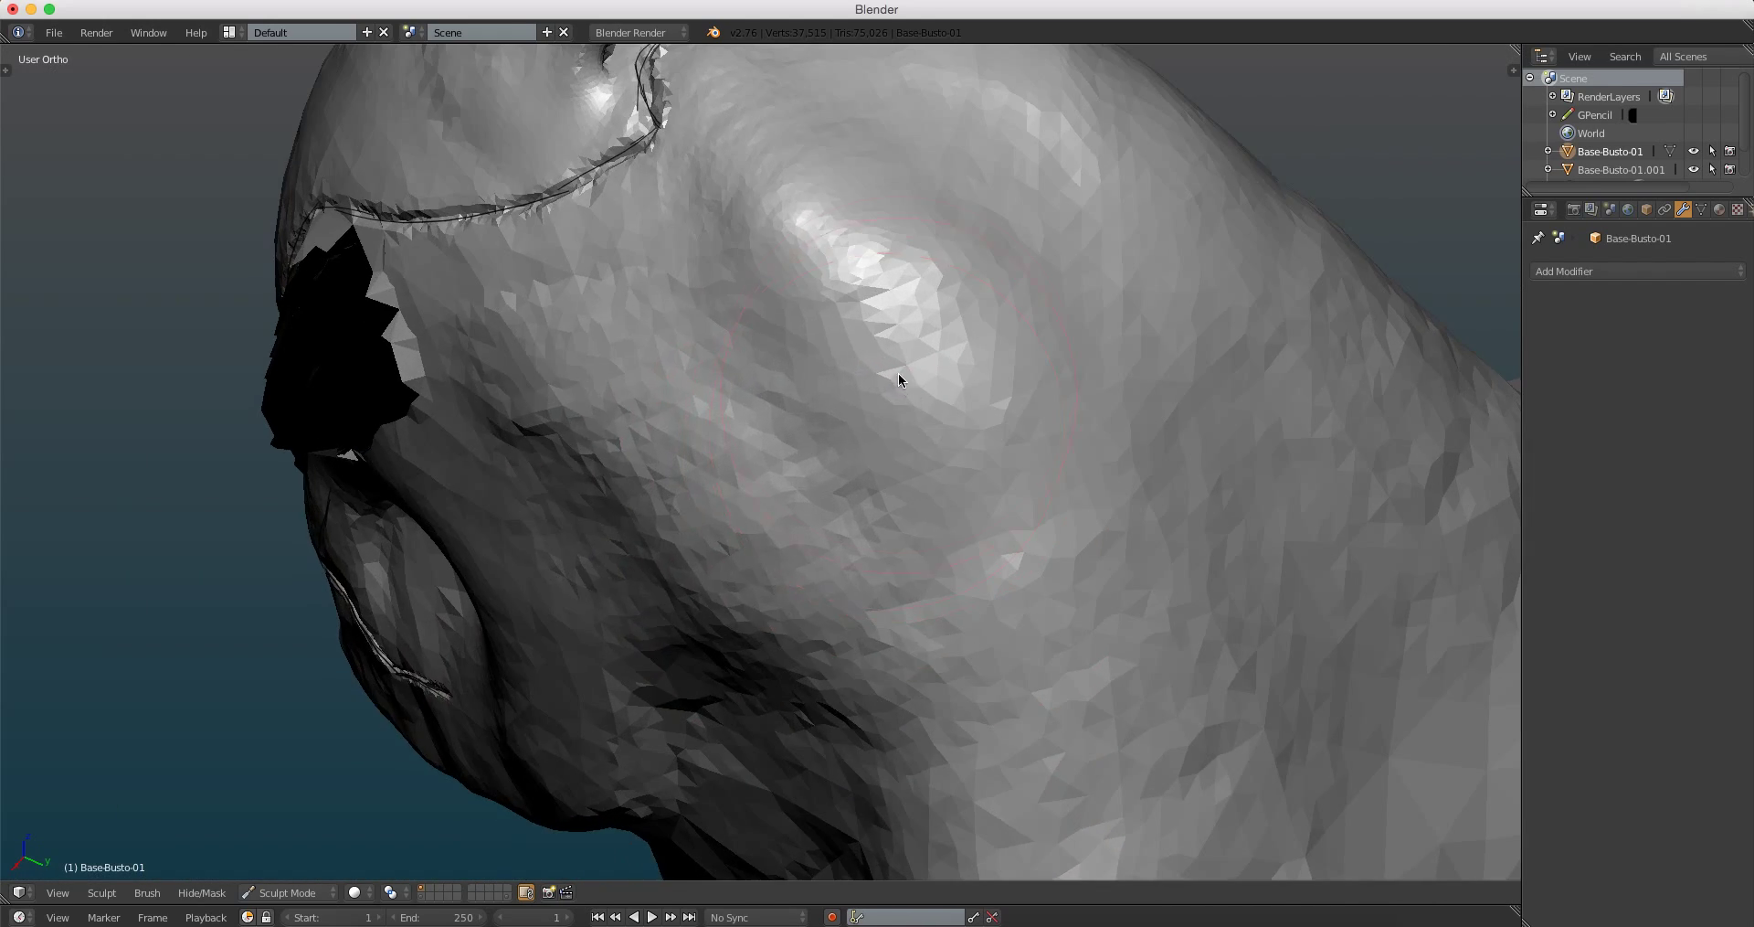
{"action": "scroll", "coordinate": [898, 373], "scroll_direction": "up", "scroll_amount": 2}
{"action": "scroll", "coordinate": [1001, 260], "scroll_direction": "up", "scroll_amount": 2}
{"action": "left_click_drag", "start_coordinate": [820, 181], "coordinate": [810, 220]}
{"action": "middle_click_drag", "start_coordinate": [808, 220], "coordinate": [795, 271]}
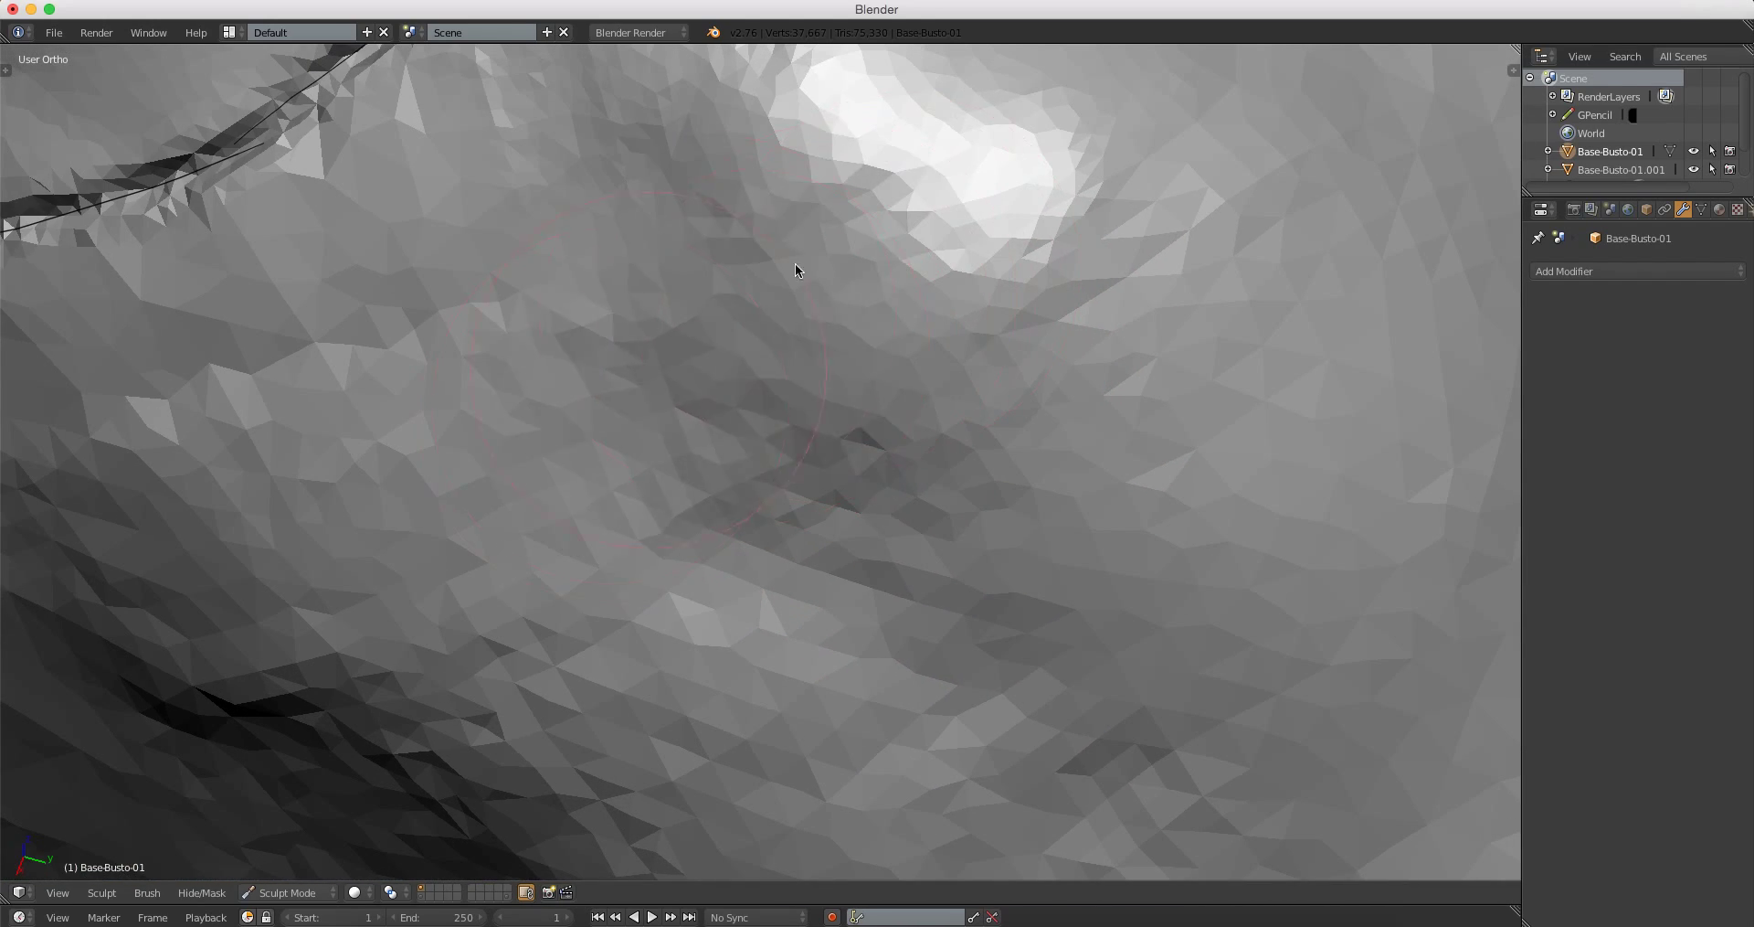
Step: Add further sculpt strokes across the head surface from several angles
{"action": "left_click_drag", "start_coordinate": [1092, 268], "coordinate": [993, 276]}
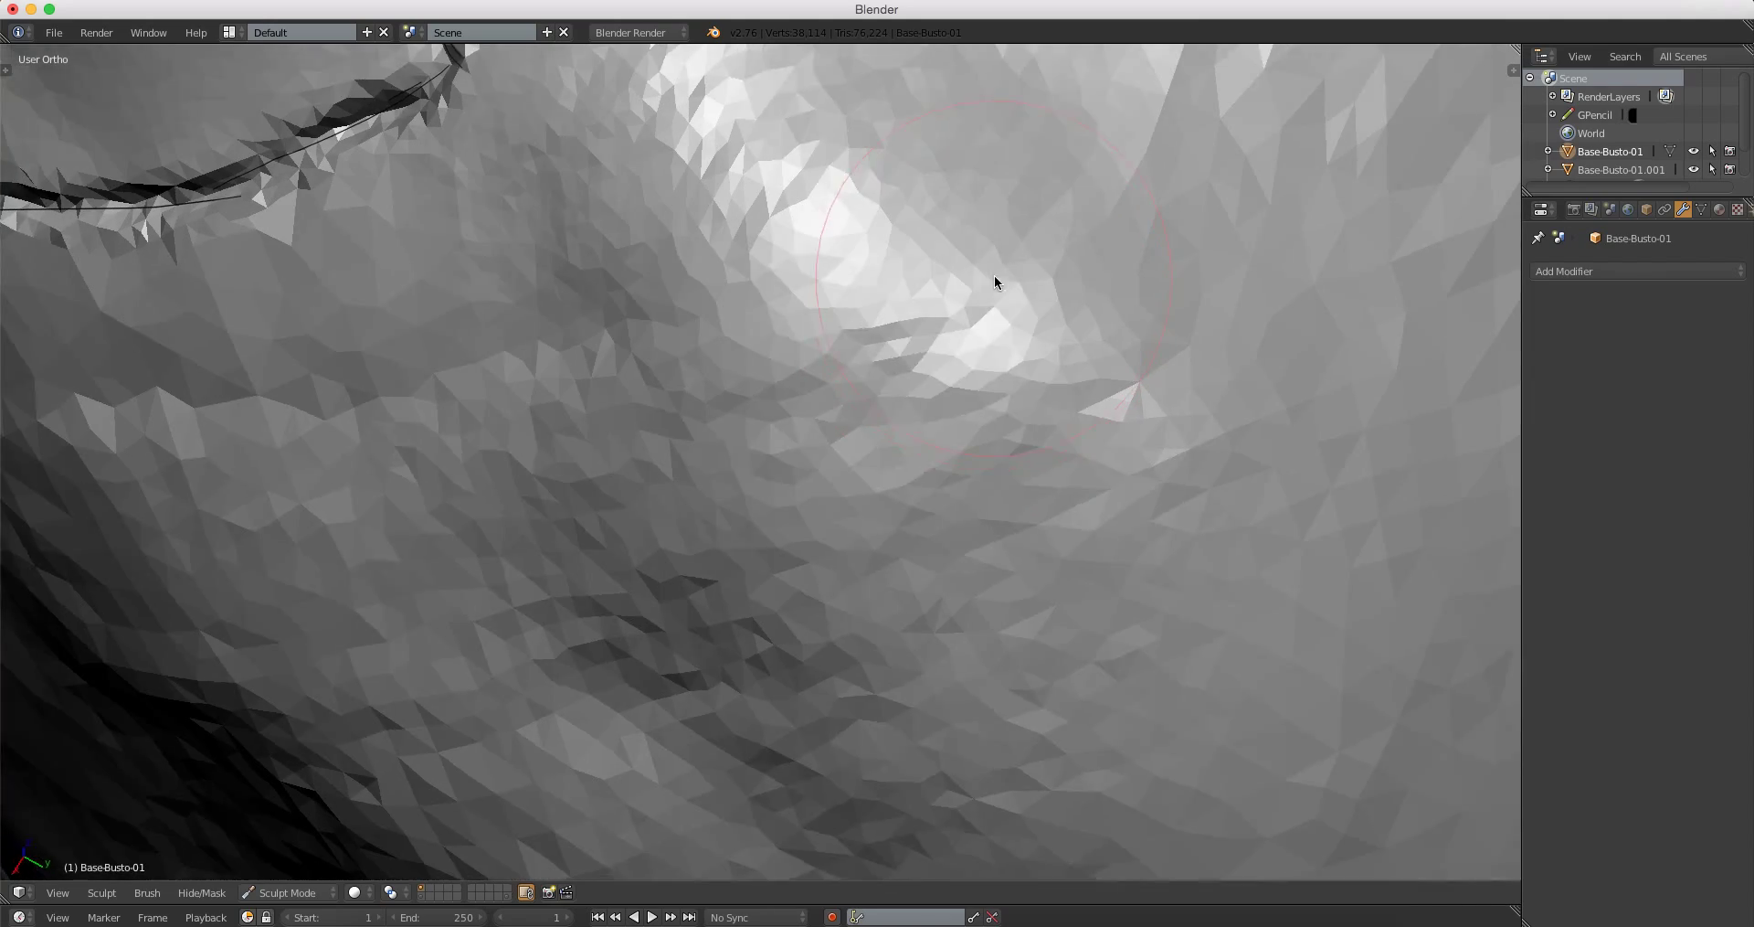
{"action": "middle_click_drag", "start_coordinate": [993, 275], "coordinate": [1040, 319]}
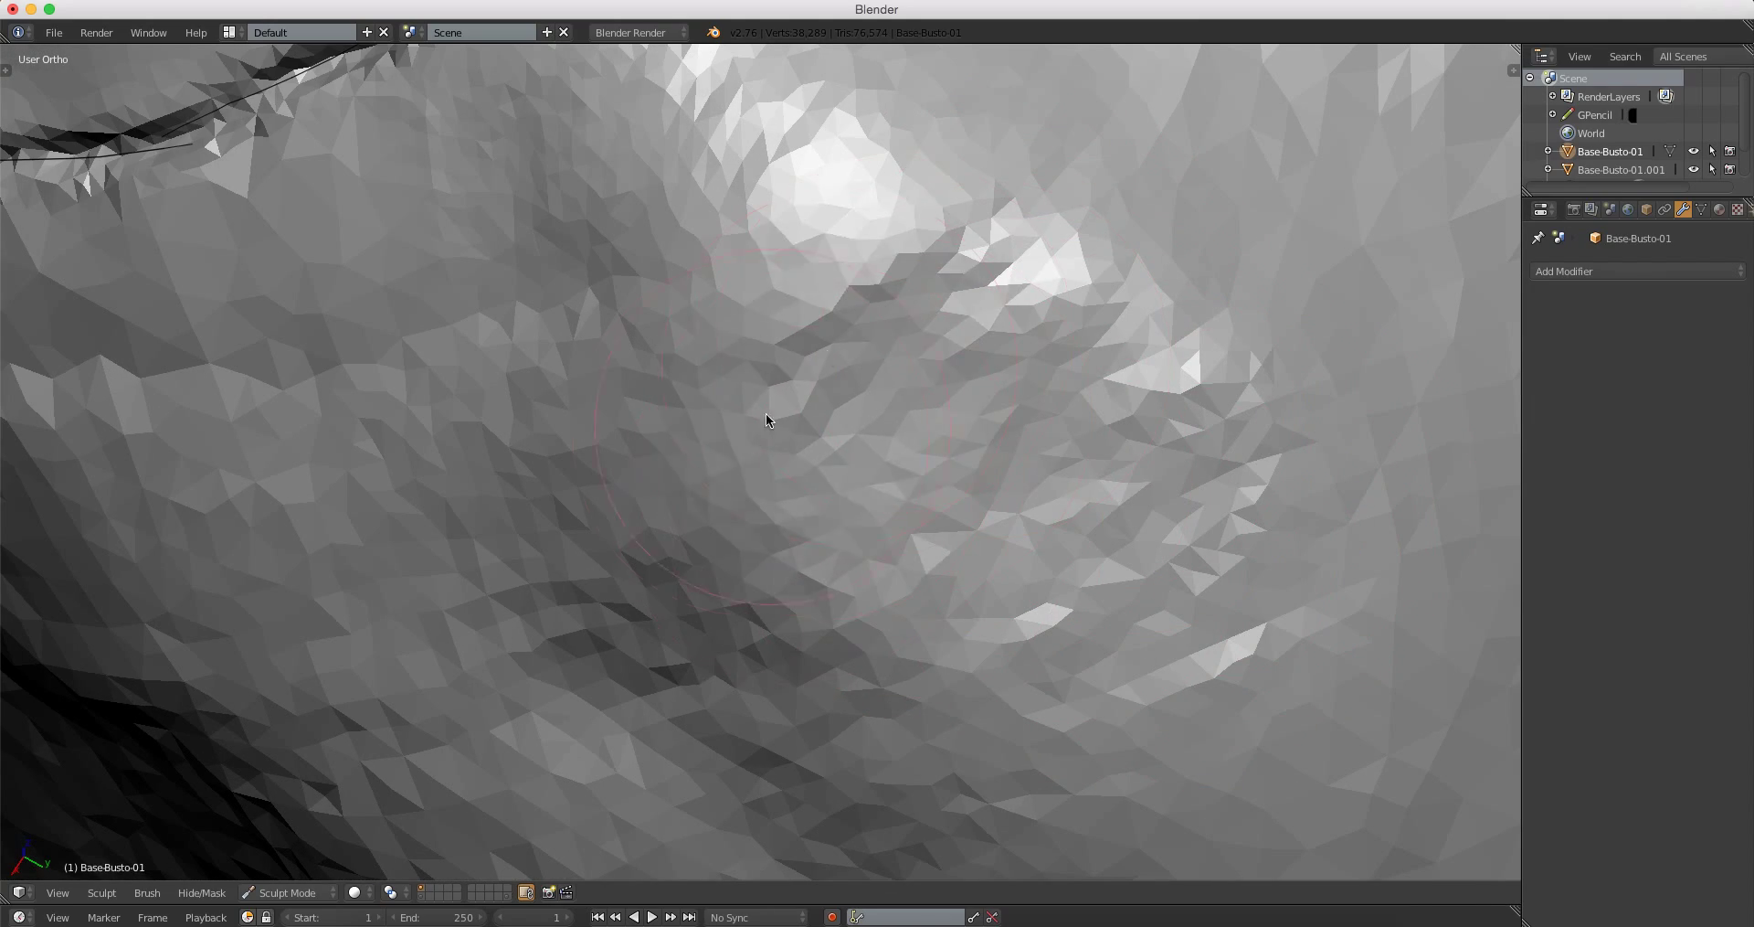
{"action": "left_click_drag", "start_coordinate": [767, 412], "coordinate": [823, 394]}
{"action": "mouse_move", "coordinate": [822, 393]}
{"action": "middle_mouse_down"}
{"action": "mouse_move", "coordinate": [969, 478]}
{"action": "mouse_move", "coordinate": [898, 364]}
{"action": "middle_mouse_up"}
{"action": "scroll", "coordinate": [890, 555], "scroll_direction": "down", "scroll_amount": 5}
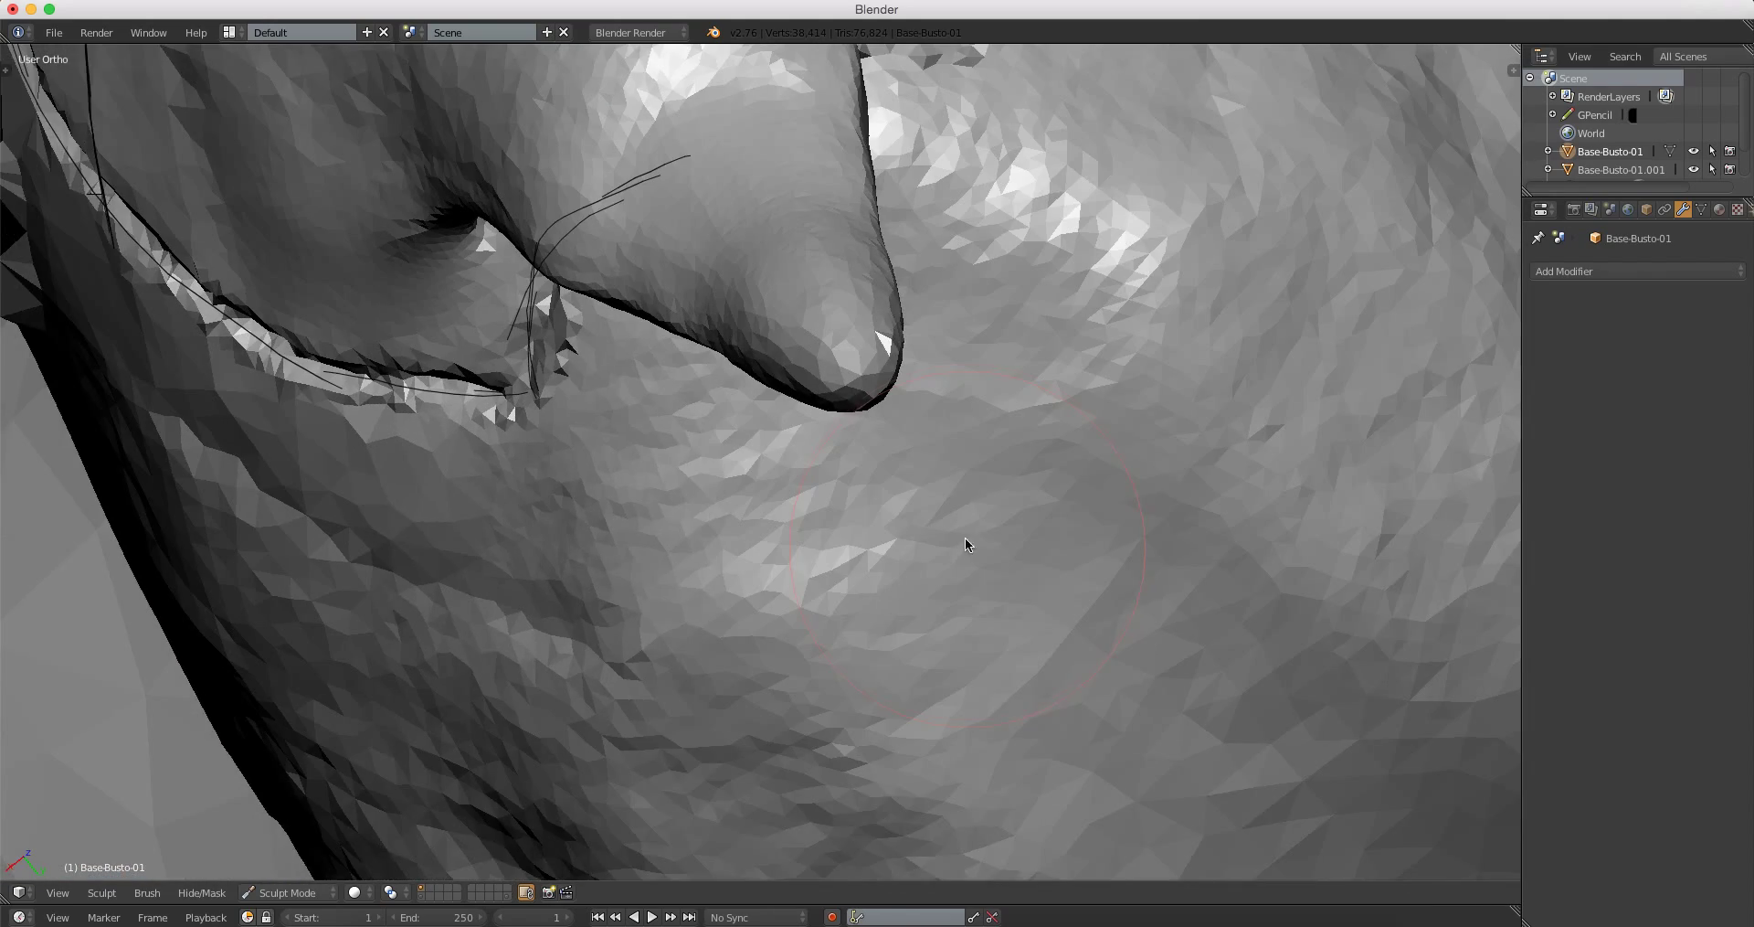
Step: Sculpt detail below the eye socket, then view the whole sculpted bust
{"action": "middle_click_drag", "start_coordinate": [966, 537], "coordinate": [932, 463]}
{"action": "left_click_drag", "start_coordinate": [933, 463], "coordinate": [936, 422]}
{"action": "scroll", "coordinate": [936, 422], "scroll_direction": "up", "scroll_amount": 5}
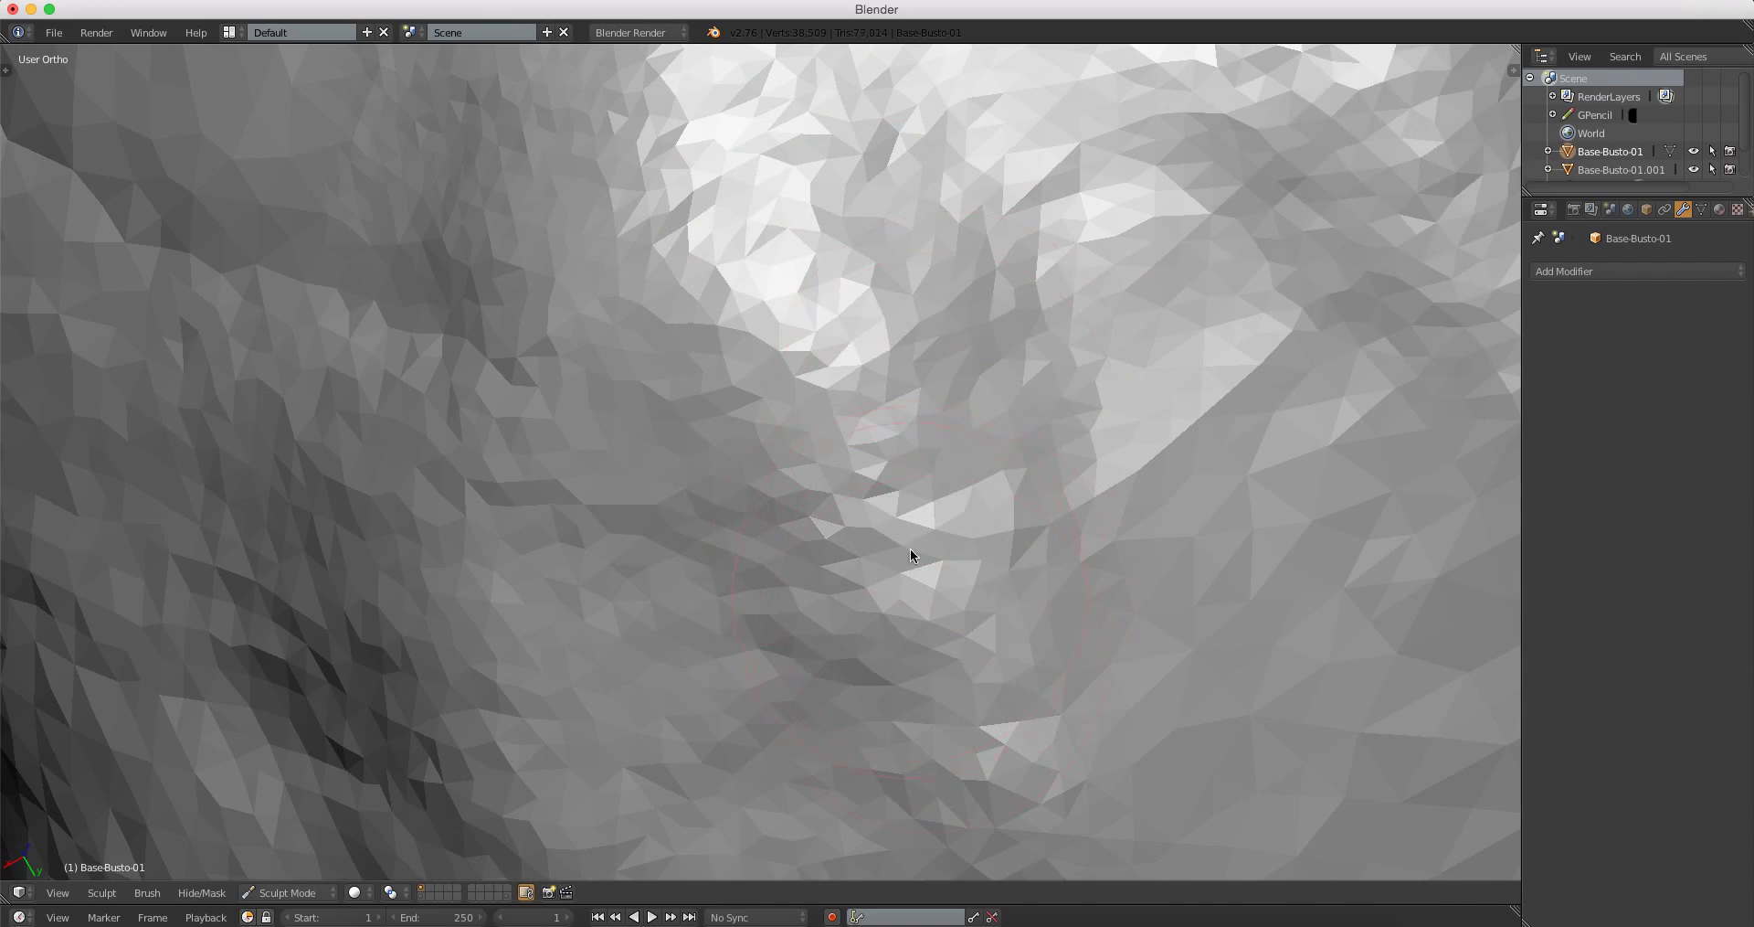
{"action": "scroll", "coordinate": [554, 193], "scroll_direction": "down", "scroll_amount": 4}
{"action": "mouse_move", "coordinate": [539, 571]}
{"action": "middle_mouse_down"}
{"action": "mouse_move", "coordinate": [852, 506]}
{"action": "mouse_move", "coordinate": [952, 282]}
{"action": "mouse_move", "coordinate": [827, 540]}
{"action": "mouse_move", "coordinate": [896, 410]}
{"action": "middle_mouse_up"}
{"action": "scroll", "coordinate": [907, 296], "scroll_direction": "up", "scroll_amount": 4}
Step: Sculpt strokes along the side of the neck, orbiting to close views between strokes
{"action": "scroll", "coordinate": [1122, 345], "scroll_direction": "up", "scroll_amount": 2}
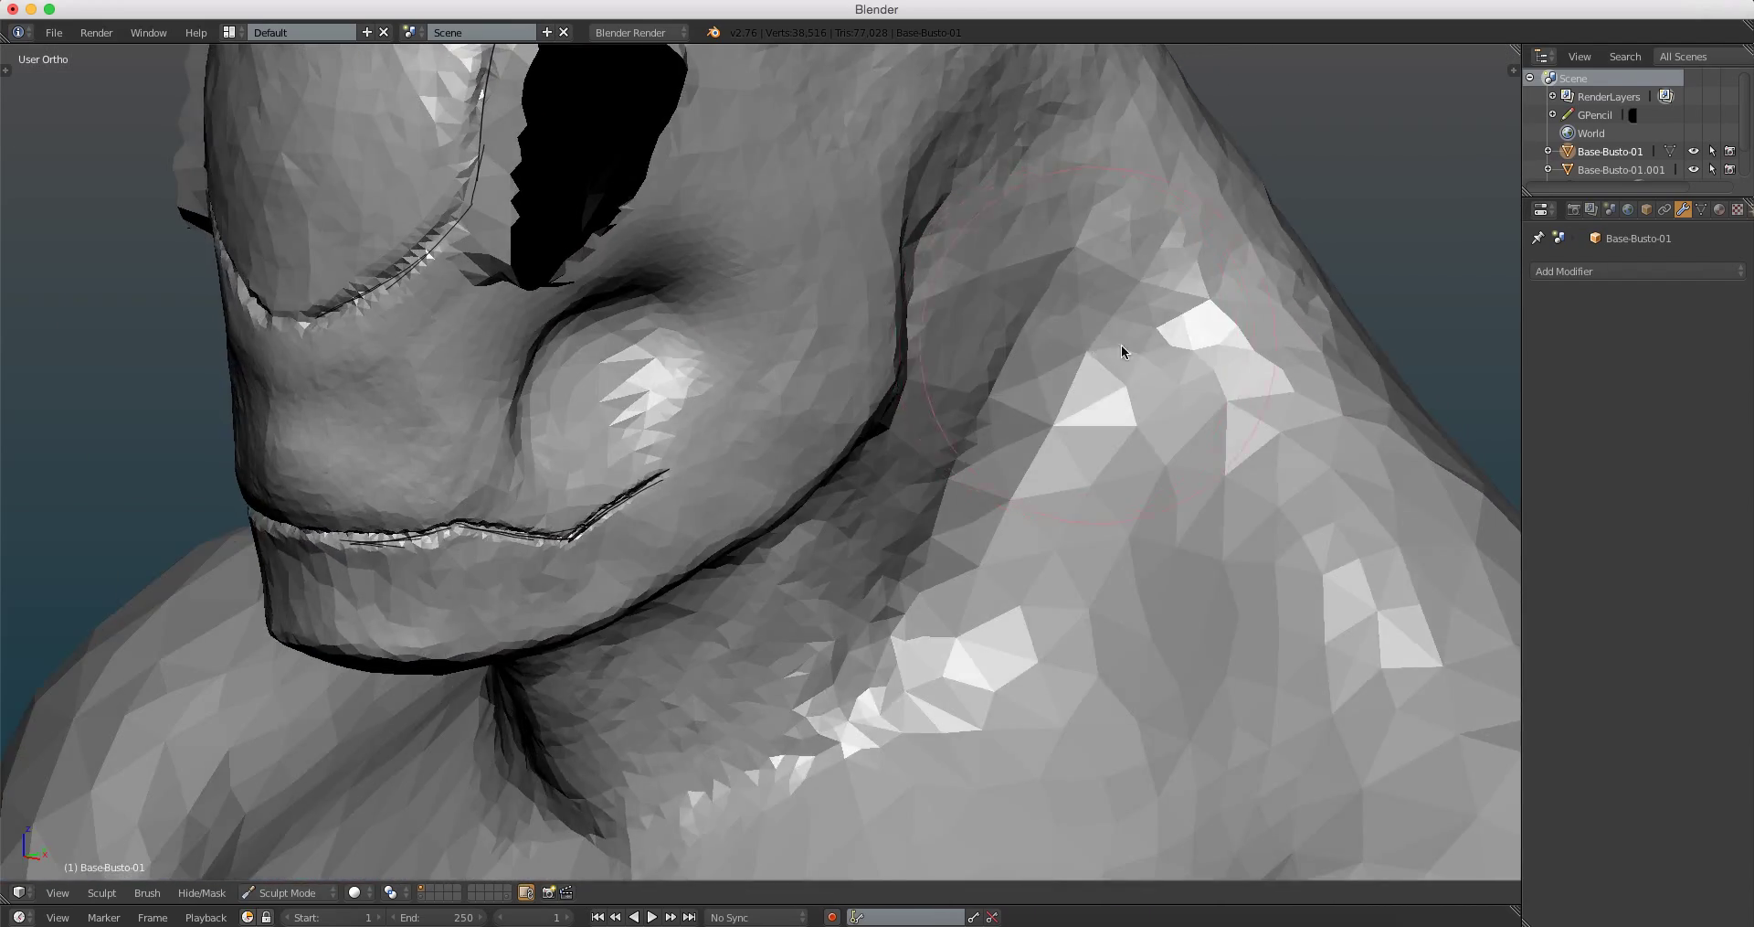
{"action": "left_click_drag", "start_coordinate": [1170, 372], "coordinate": [1114, 460]}
{"action": "scroll", "coordinate": [1115, 458], "scroll_direction": "down", "scroll_amount": 3}
{"action": "middle_click_drag", "start_coordinate": [1115, 459], "coordinate": [922, 397]}
{"action": "scroll", "coordinate": [940, 325], "scroll_direction": "up", "scroll_amount": 4}
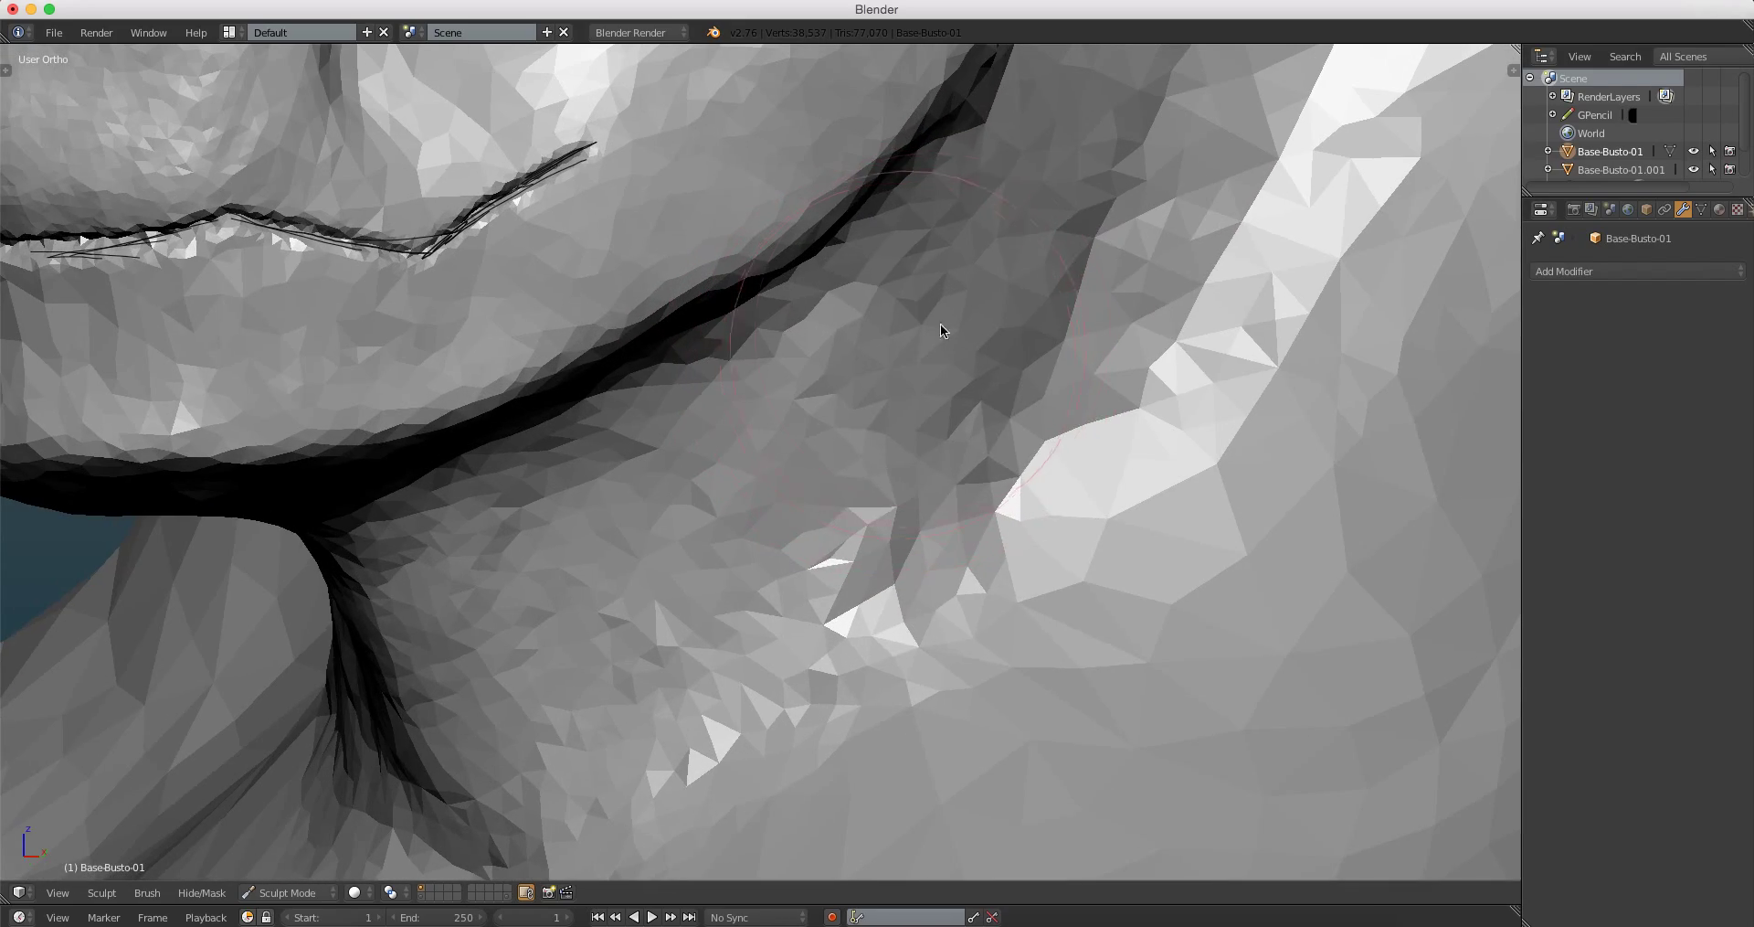
{"action": "scroll", "coordinate": [943, 542], "scroll_direction": "down", "scroll_amount": 2}
{"action": "mouse_move", "coordinate": [932, 511]}
{"action": "left_mouse_down"}
{"action": "mouse_move", "coordinate": [943, 541]}
{"action": "mouse_move", "coordinate": [1004, 375]}
{"action": "left_mouse_up"}
{"action": "middle_click_drag", "start_coordinate": [1005, 374], "coordinate": [905, 460]}
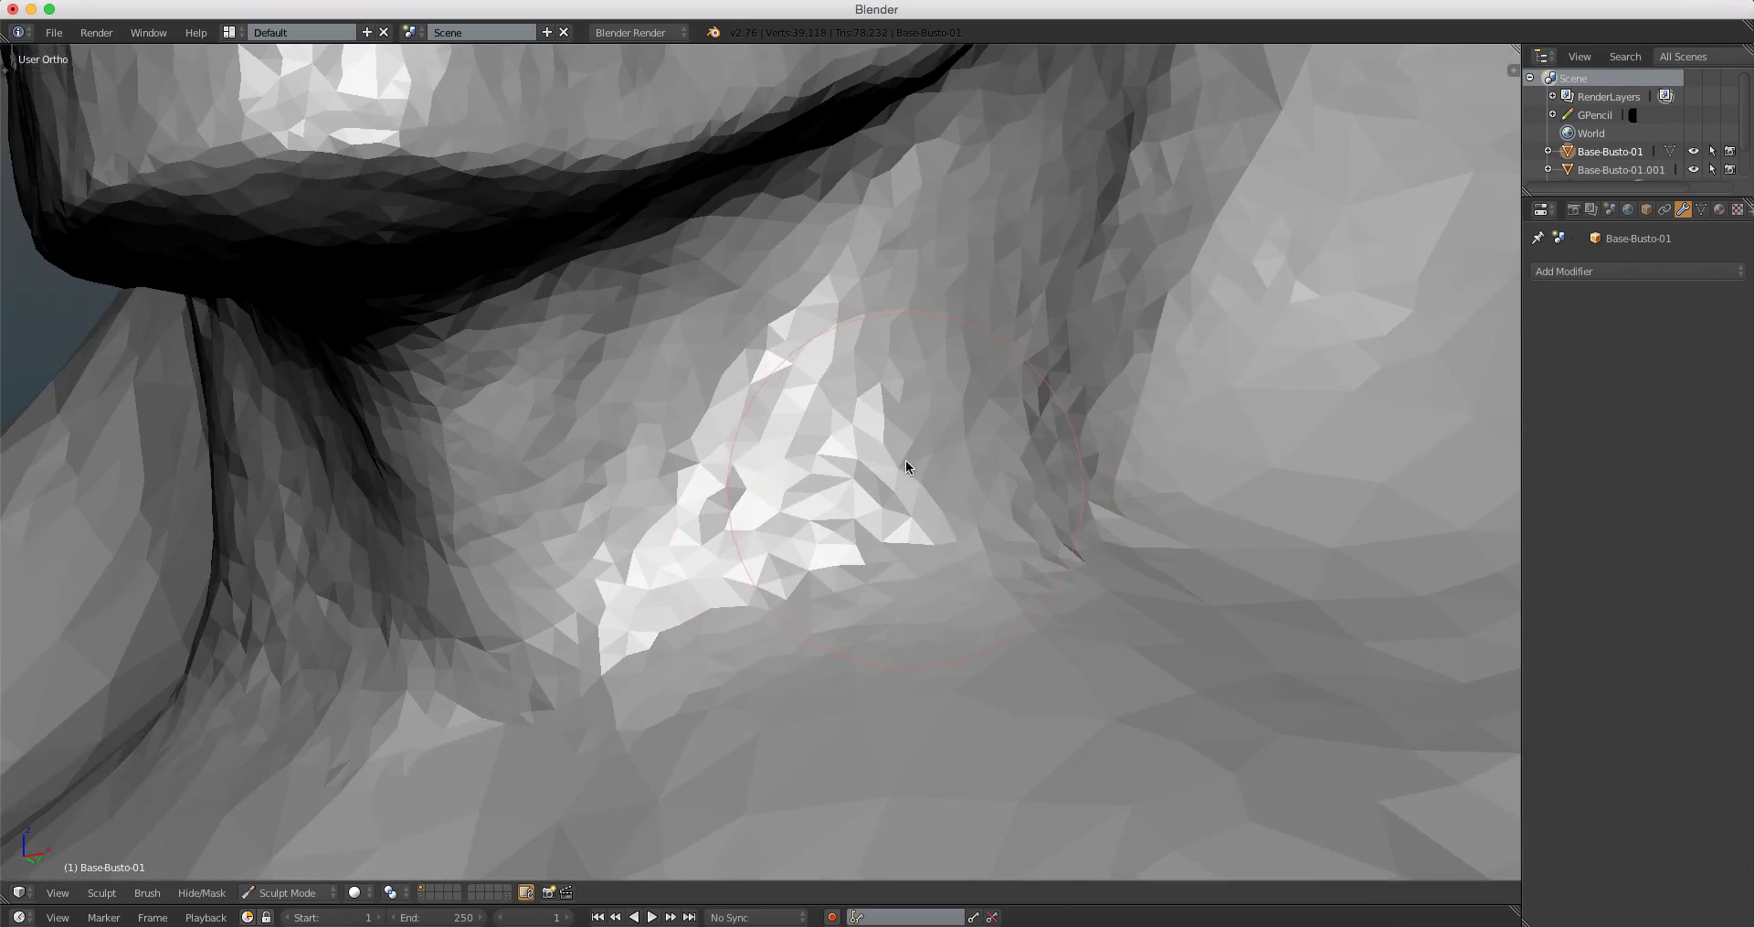
{"action": "scroll", "coordinate": [768, 696], "scroll_direction": "up", "scroll_amount": 2}
{"action": "scroll", "coordinate": [769, 701], "scroll_direction": "down", "scroll_amount": 2}
{"action": "middle_click_drag", "start_coordinate": [856, 636], "coordinate": [939, 479]}
{"action": "scroll", "coordinate": [939, 478], "scroll_direction": "up", "scroll_amount": 2}
{"action": "mouse_move", "coordinate": [938, 478]}
{"action": "left_mouse_down"}
{"action": "mouse_move", "coordinate": [811, 575]}
{"action": "mouse_move", "coordinate": [860, 513]}
{"action": "mouse_move", "coordinate": [760, 654]}
{"action": "left_mouse_up"}
{"action": "scroll", "coordinate": [859, 514], "scroll_direction": "up", "scroll_amount": 2}
Step: Sculpt down the front of the neck and into the area just below the jaw
{"action": "mouse_move", "coordinate": [759, 653]}
{"action": "middle_mouse_down"}
{"action": "mouse_move", "coordinate": [846, 501]}
{"action": "mouse_move", "coordinate": [830, 614]}
{"action": "middle_mouse_up"}
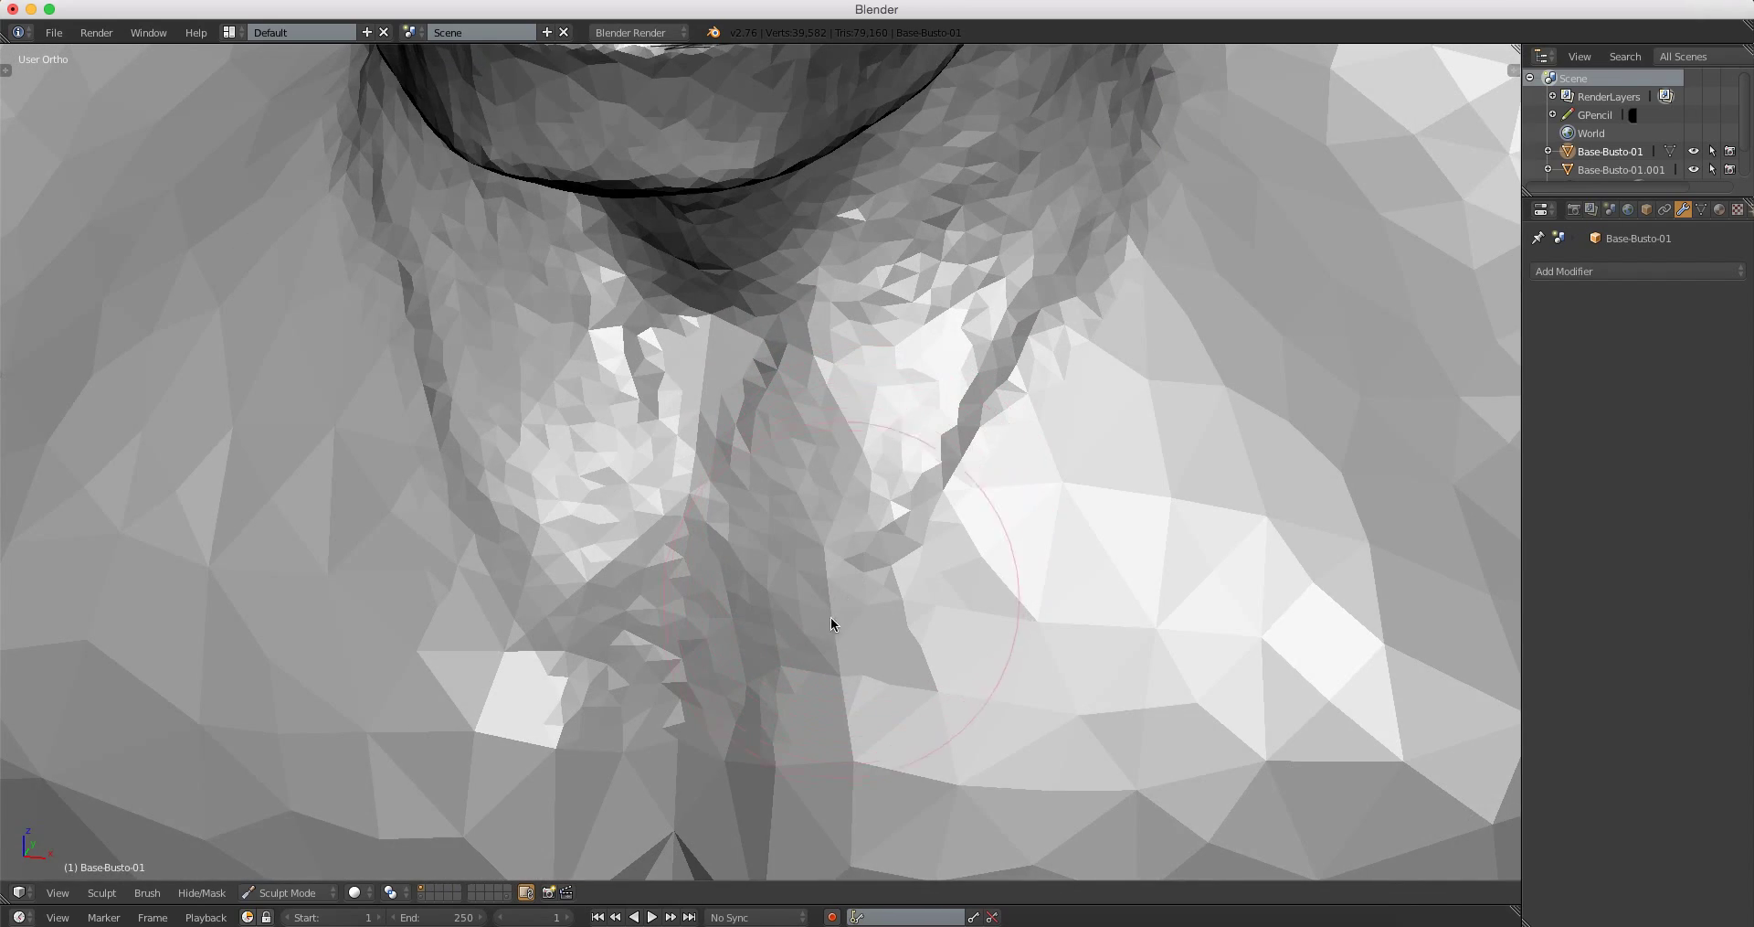
{"action": "scroll", "coordinate": [854, 529], "scroll_direction": "up", "scroll_amount": 2}
{"action": "middle_click_drag", "start_coordinate": [855, 528], "coordinate": [834, 693]}
{"action": "mouse_move", "coordinate": [948, 531]}
{"action": "left_mouse_down"}
{"action": "mouse_move", "coordinate": [1069, 423]}
{"action": "mouse_move", "coordinate": [1102, 487]}
{"action": "left_mouse_up"}
{"action": "scroll", "coordinate": [1074, 449], "scroll_direction": "up", "scroll_amount": 2}
{"action": "scroll", "coordinate": [957, 473], "scroll_direction": "down", "scroll_amount": 2}
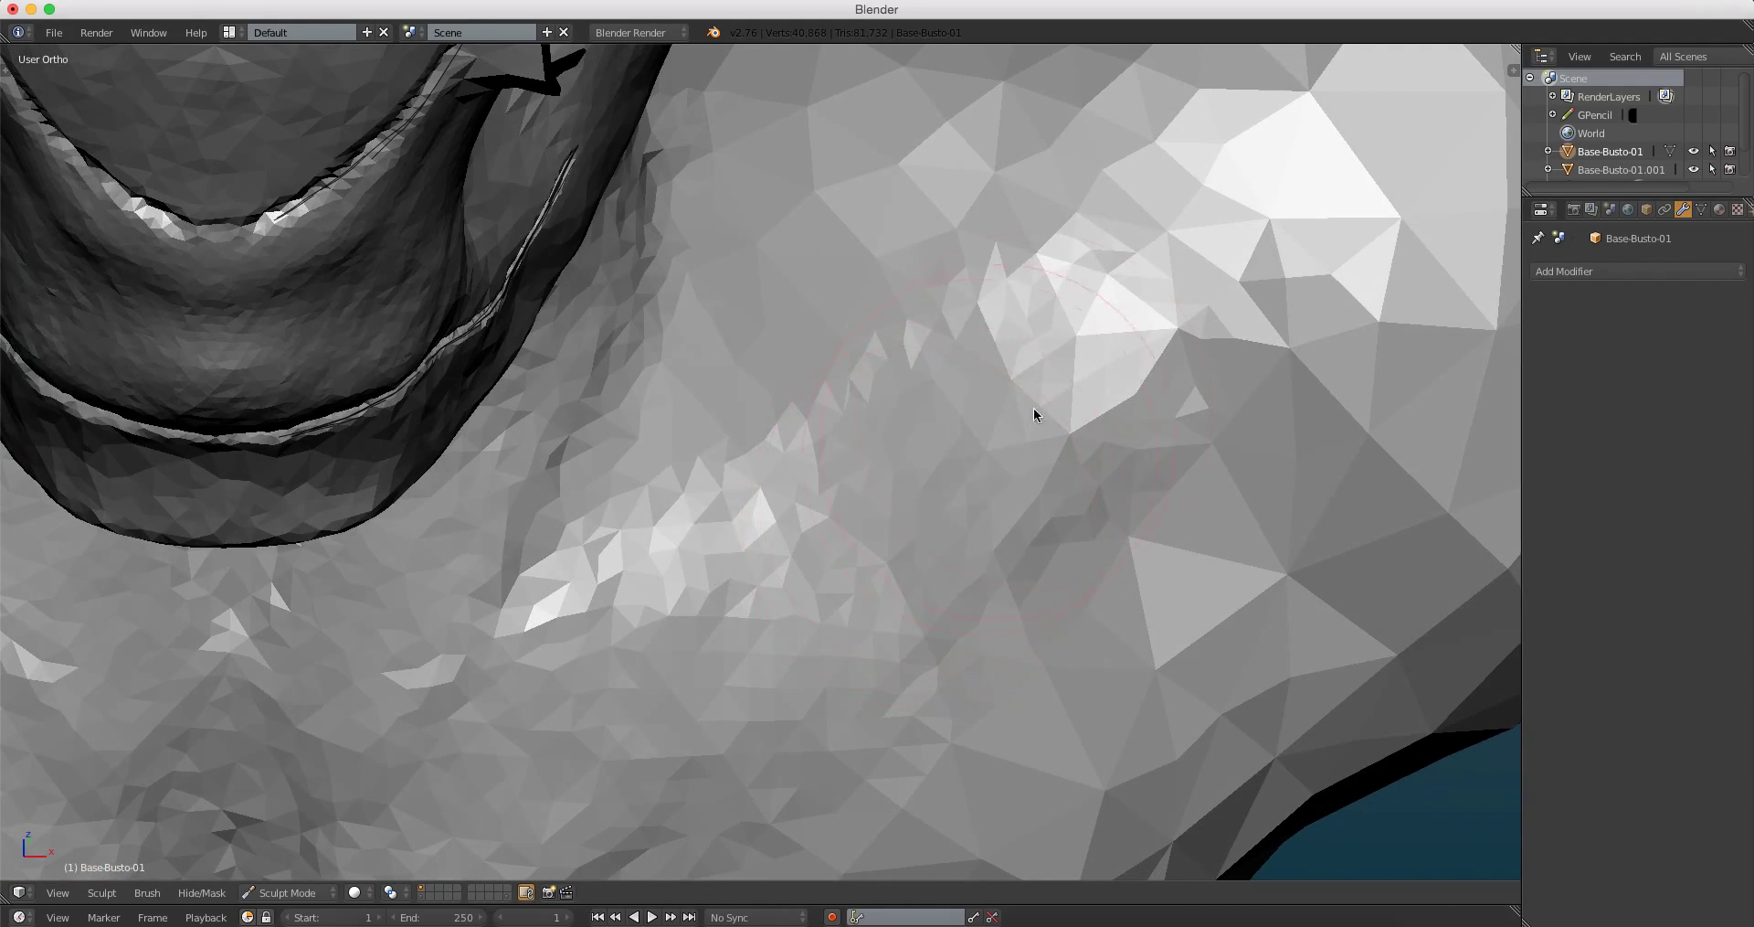
{"action": "mouse_move", "coordinate": [1034, 407]}
{"action": "left_mouse_down"}
{"action": "mouse_move", "coordinate": [1066, 346]}
{"action": "mouse_move", "coordinate": [1049, 430]}
{"action": "left_mouse_up"}
{"action": "scroll", "coordinate": [802, 460], "scroll_direction": "up", "scroll_amount": 2}
{"action": "scroll", "coordinate": [618, 489], "scroll_direction": "up", "scroll_amount": 2}
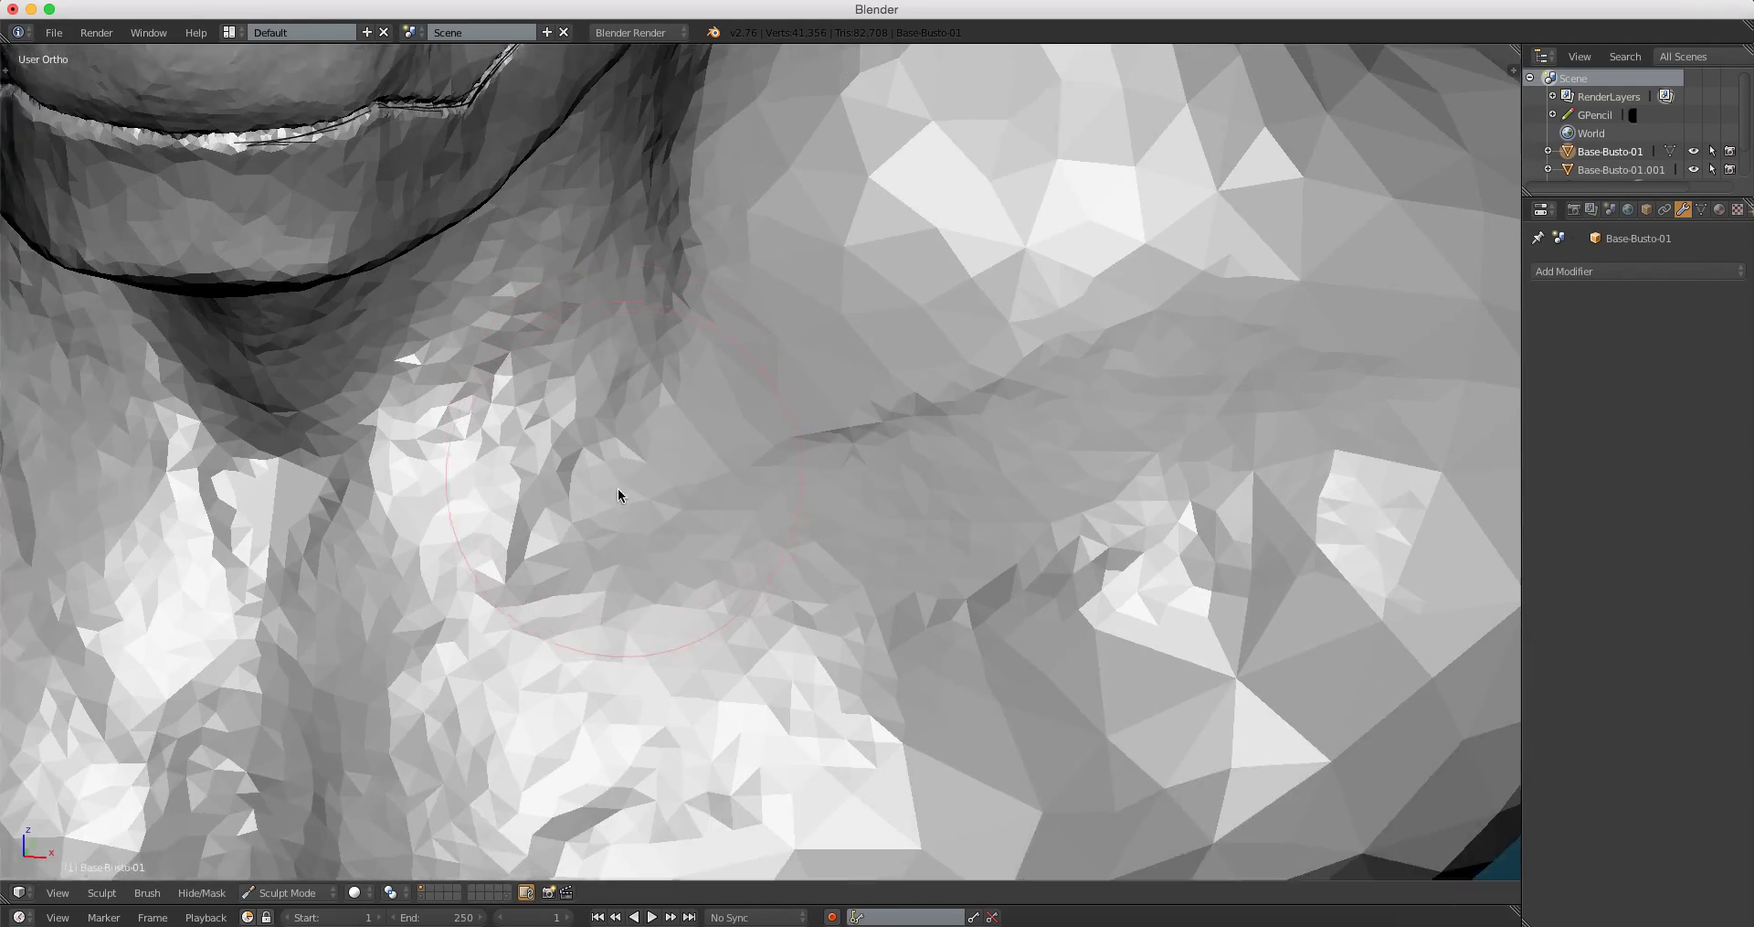
{"action": "scroll", "coordinate": [732, 425], "scroll_direction": "up", "scroll_amount": 1}
{"action": "left_click_drag", "start_coordinate": [731, 425], "coordinate": [990, 318]}
{"action": "scroll", "coordinate": [909, 396], "scroll_direction": "up", "scroll_amount": 2}
{"action": "scroll", "coordinate": [909, 396], "scroll_direction": "down", "scroll_amount": 1}
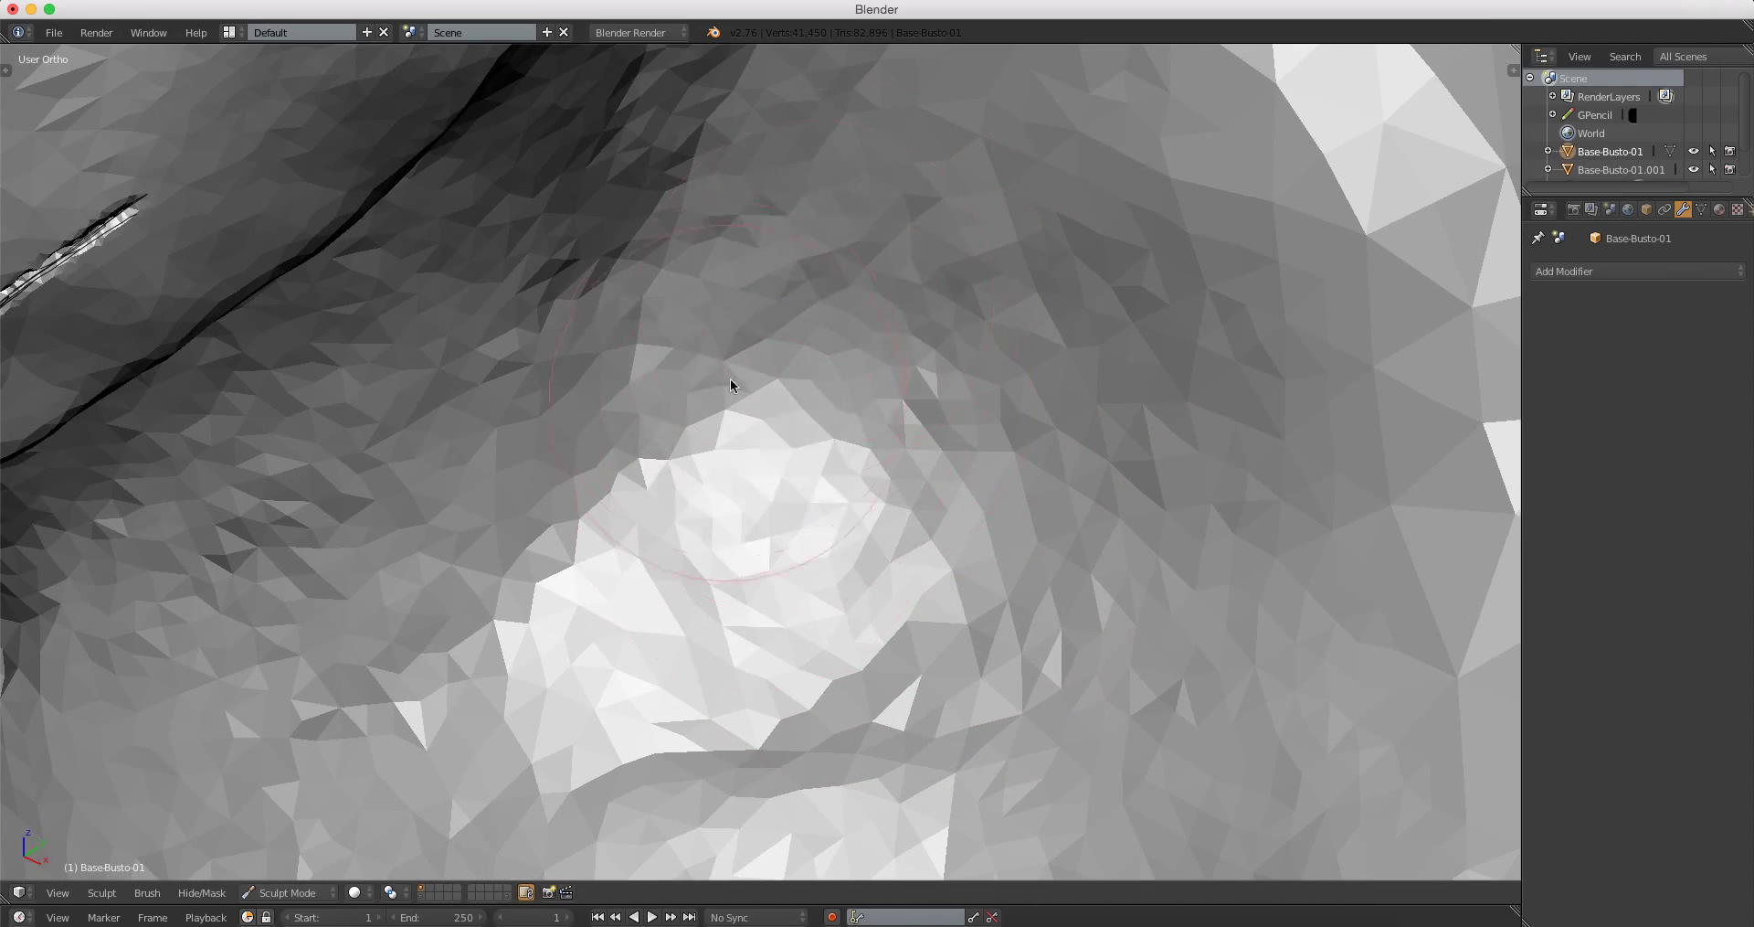
Step: Add more sculpt strokes across the neck surface to reshape it
{"action": "left_click_drag", "start_coordinate": [731, 378], "coordinate": [576, 675]}
{"action": "scroll", "coordinate": [595, 481], "scroll_direction": "down", "scroll_amount": 1}
{"action": "scroll", "coordinate": [375, 597], "scroll_direction": "up", "scroll_amount": 1}
{"action": "left_click_drag", "start_coordinate": [374, 598], "coordinate": [441, 493]}
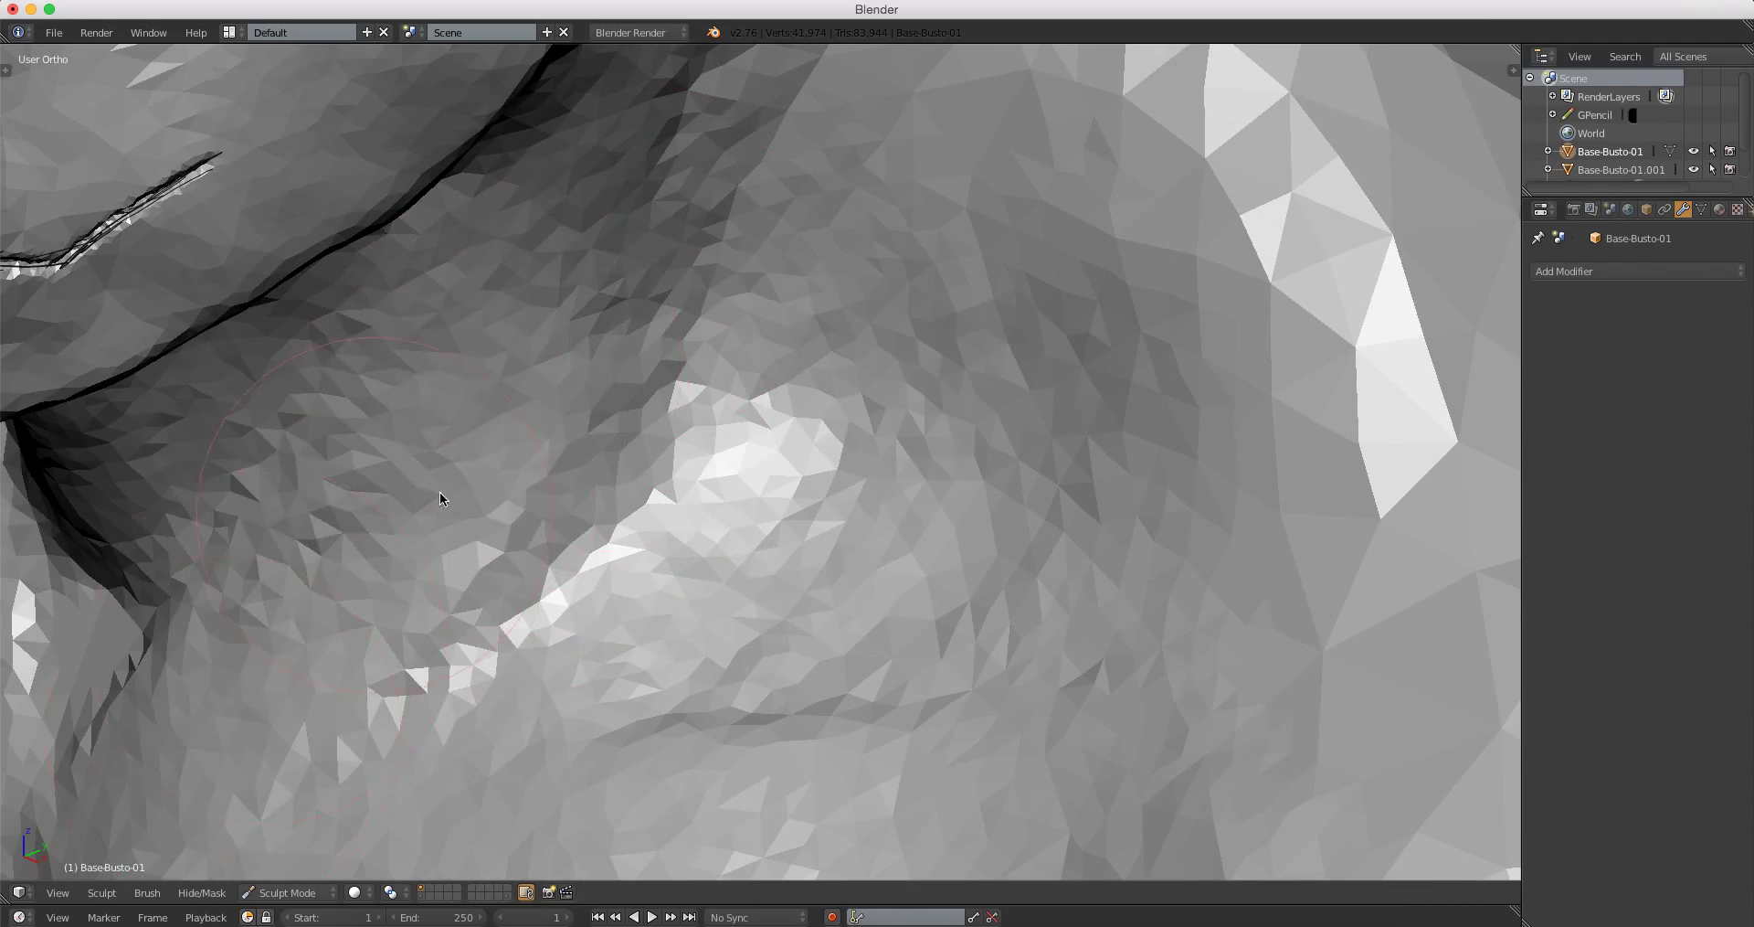
{"action": "scroll", "coordinate": [662, 528], "scroll_direction": "down", "scroll_amount": 2}
{"action": "scroll", "coordinate": [505, 575], "scroll_direction": "up", "scroll_amount": 1}
{"action": "scroll", "coordinate": [788, 413], "scroll_direction": "up", "scroll_amount": 1}
{"action": "scroll", "coordinate": [789, 418], "scroll_direction": "down", "scroll_amount": 1}
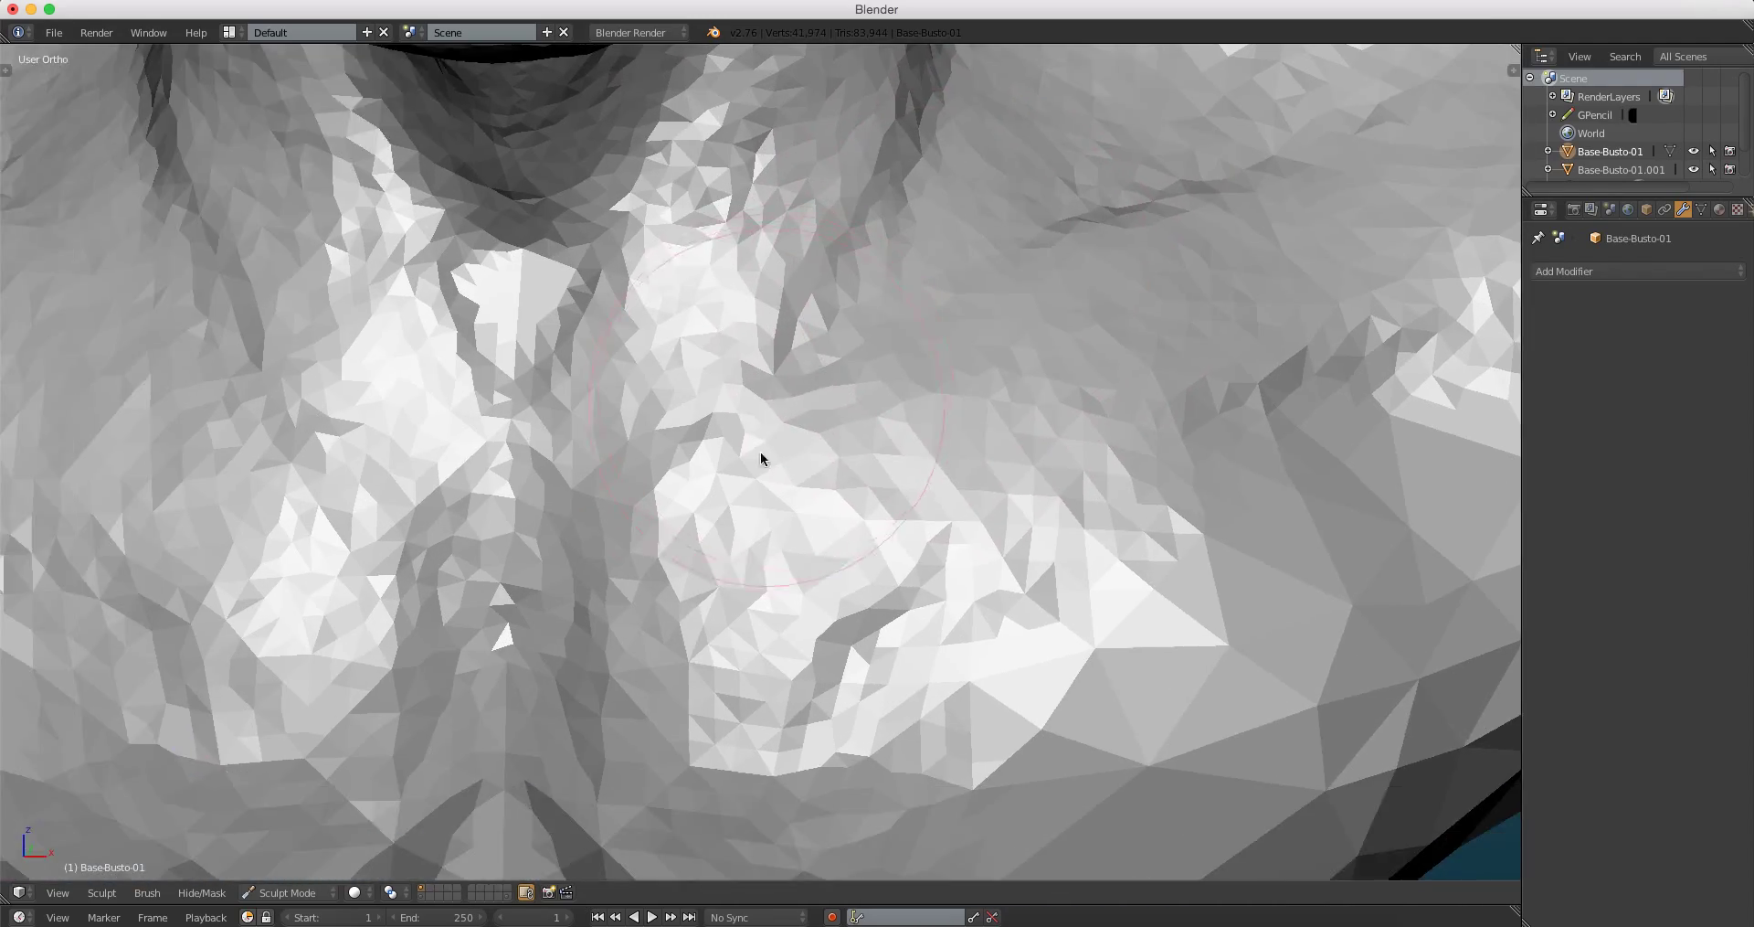
{"action": "scroll", "coordinate": [760, 456], "scroll_direction": "up", "scroll_amount": 1}
{"action": "left_click_drag", "start_coordinate": [663, 490], "coordinate": [662, 552]}
{"action": "scroll", "coordinate": [664, 404], "scroll_direction": "up", "scroll_amount": 1}
{"action": "mouse_move", "coordinate": [665, 400]}
{"action": "left_mouse_down"}
{"action": "mouse_move", "coordinate": [913, 424]}
{"action": "mouse_move", "coordinate": [585, 393]}
{"action": "left_mouse_up"}
{"action": "scroll", "coordinate": [603, 366], "scroll_direction": "down", "scroll_amount": 1}
{"action": "scroll", "coordinate": [649, 291], "scroll_direction": "up", "scroll_amount": 2}
Step: Refine the neck just below the jaw, ending in a side profile view
{"action": "mouse_move", "coordinate": [666, 298]}
{"action": "left_mouse_down"}
{"action": "mouse_move", "coordinate": [550, 344]}
{"action": "mouse_move", "coordinate": [536, 308]}
{"action": "left_mouse_up"}
{"action": "scroll", "coordinate": [537, 309], "scroll_direction": "up", "scroll_amount": 1}
{"action": "left_click_drag", "start_coordinate": [461, 377], "coordinate": [493, 313]}
{"action": "scroll", "coordinate": [490, 456], "scroll_direction": "down", "scroll_amount": 1}
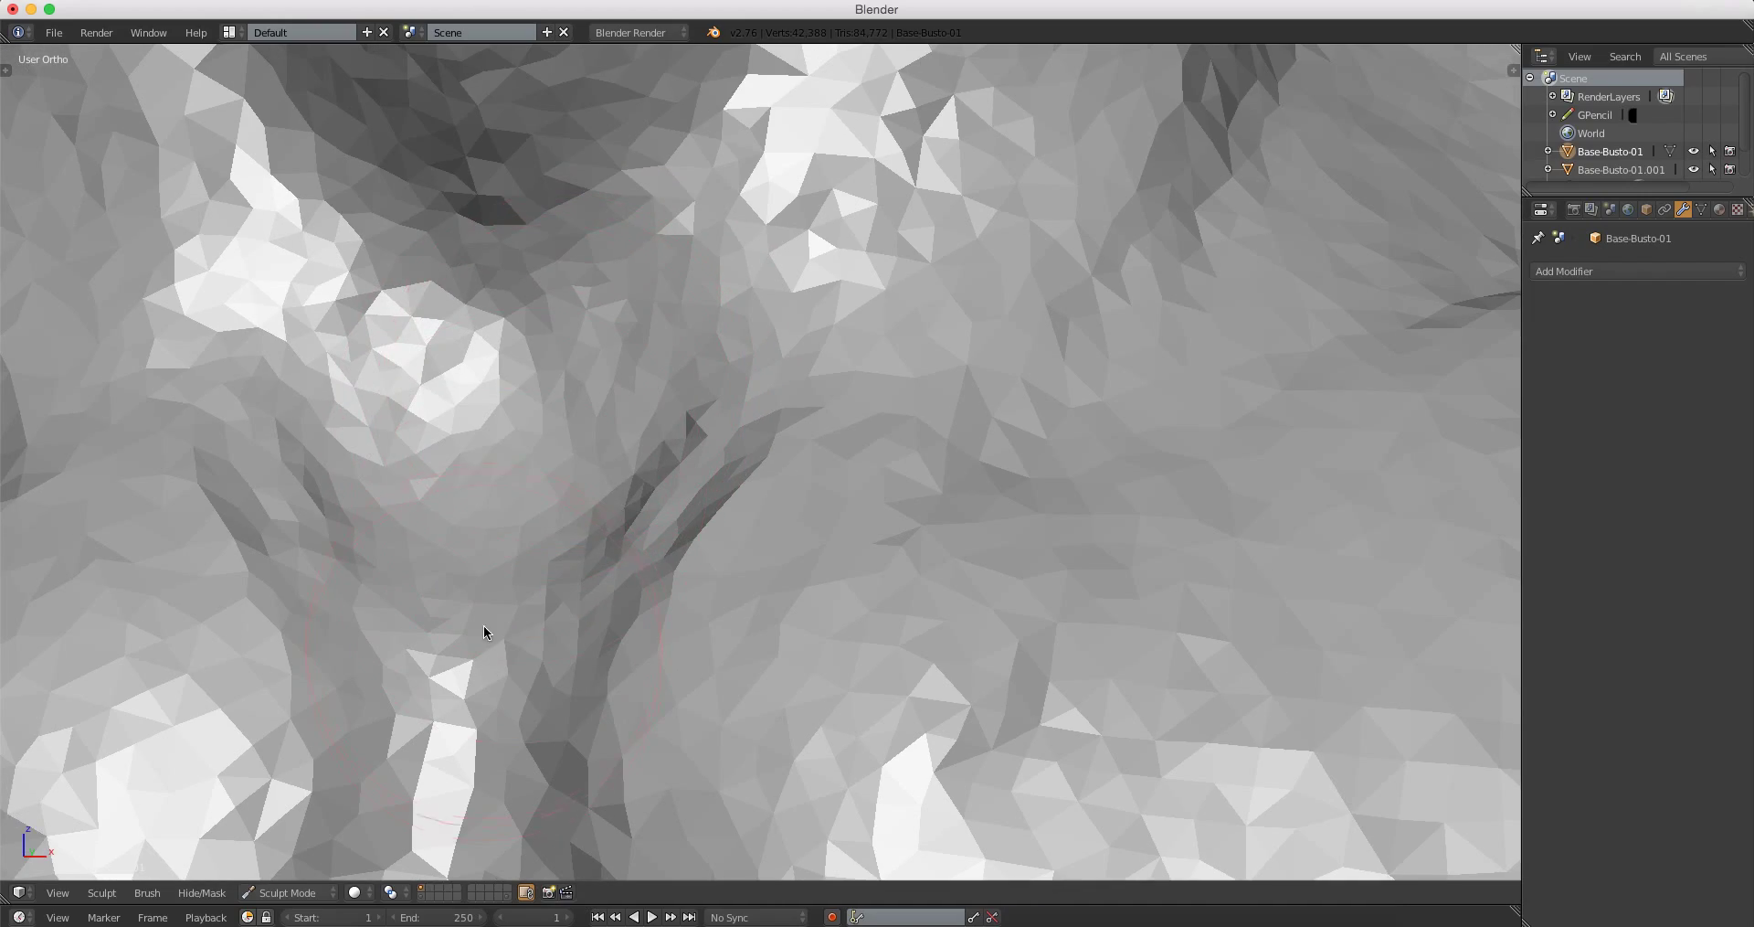
{"action": "scroll", "coordinate": [586, 467], "scroll_direction": "up", "scroll_amount": 2}
{"action": "left_click_drag", "start_coordinate": [682, 312], "coordinate": [707, 305]}
{"action": "scroll", "coordinate": [978, 476], "scroll_direction": "up", "scroll_amount": 1}
{"action": "left_click_drag", "start_coordinate": [979, 469], "coordinate": [782, 584]}
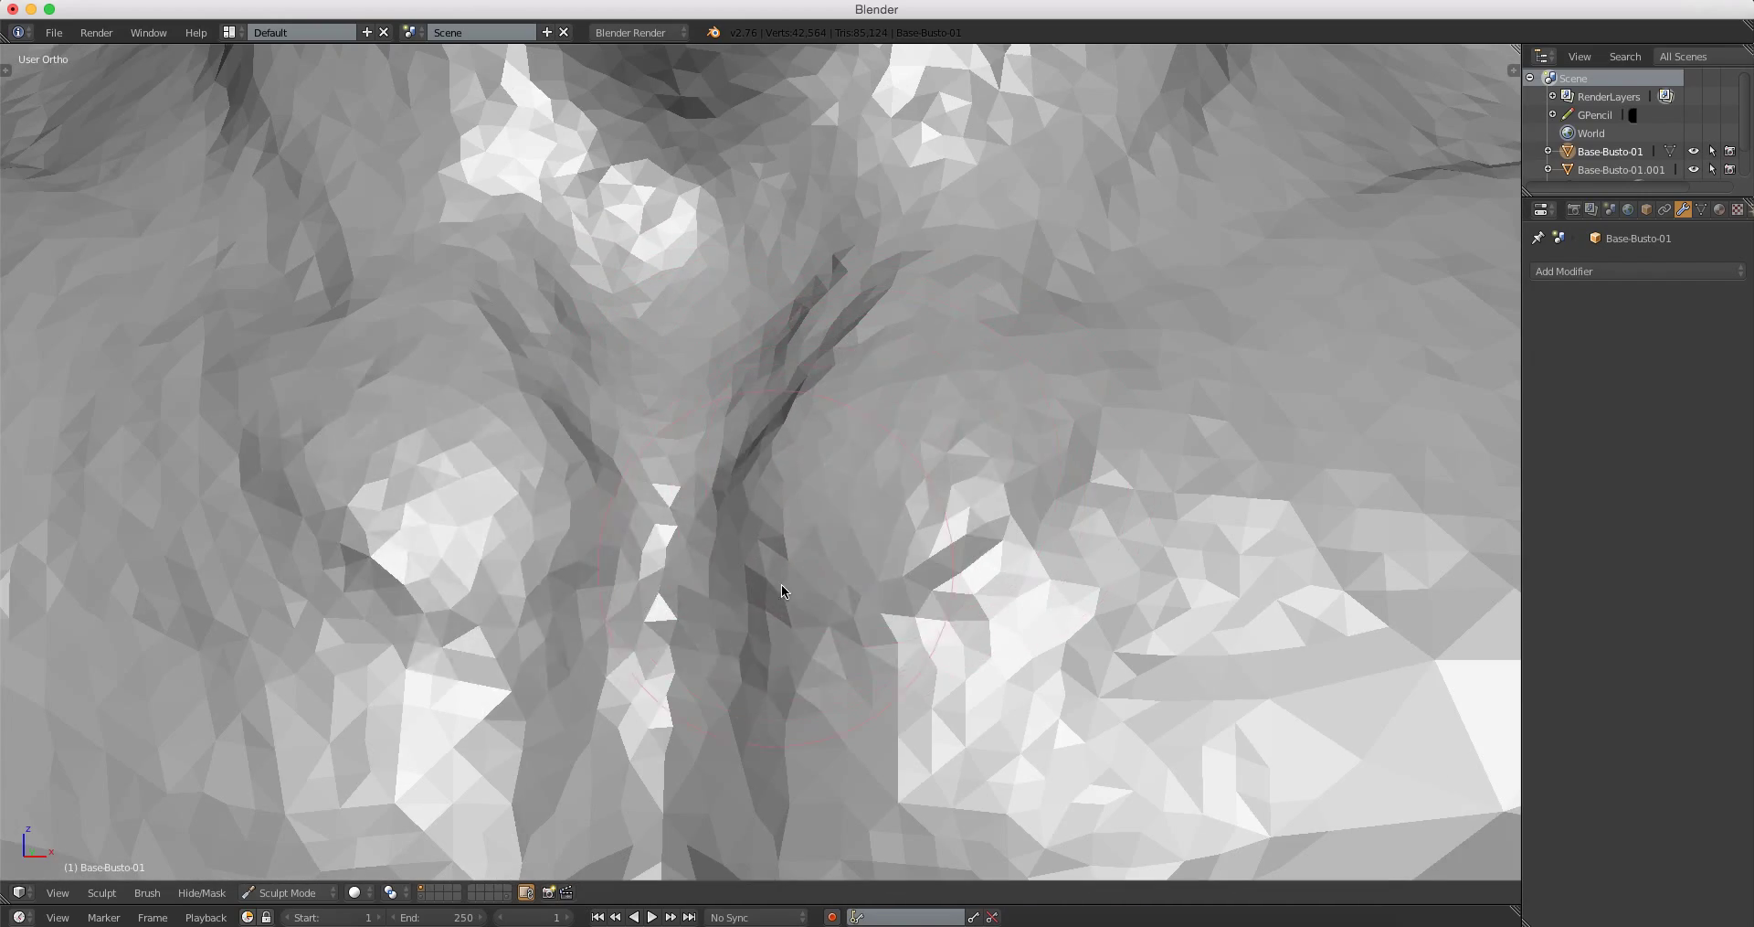
{"action": "scroll", "coordinate": [781, 584], "scroll_direction": "down", "scroll_amount": 1}
{"action": "scroll", "coordinate": [800, 439], "scroll_direction": "up", "scroll_amount": 1}
{"action": "scroll", "coordinate": [953, 223], "scroll_direction": "up", "scroll_amount": 1}
{"action": "scroll", "coordinate": [898, 407], "scroll_direction": "up", "scroll_amount": 1}
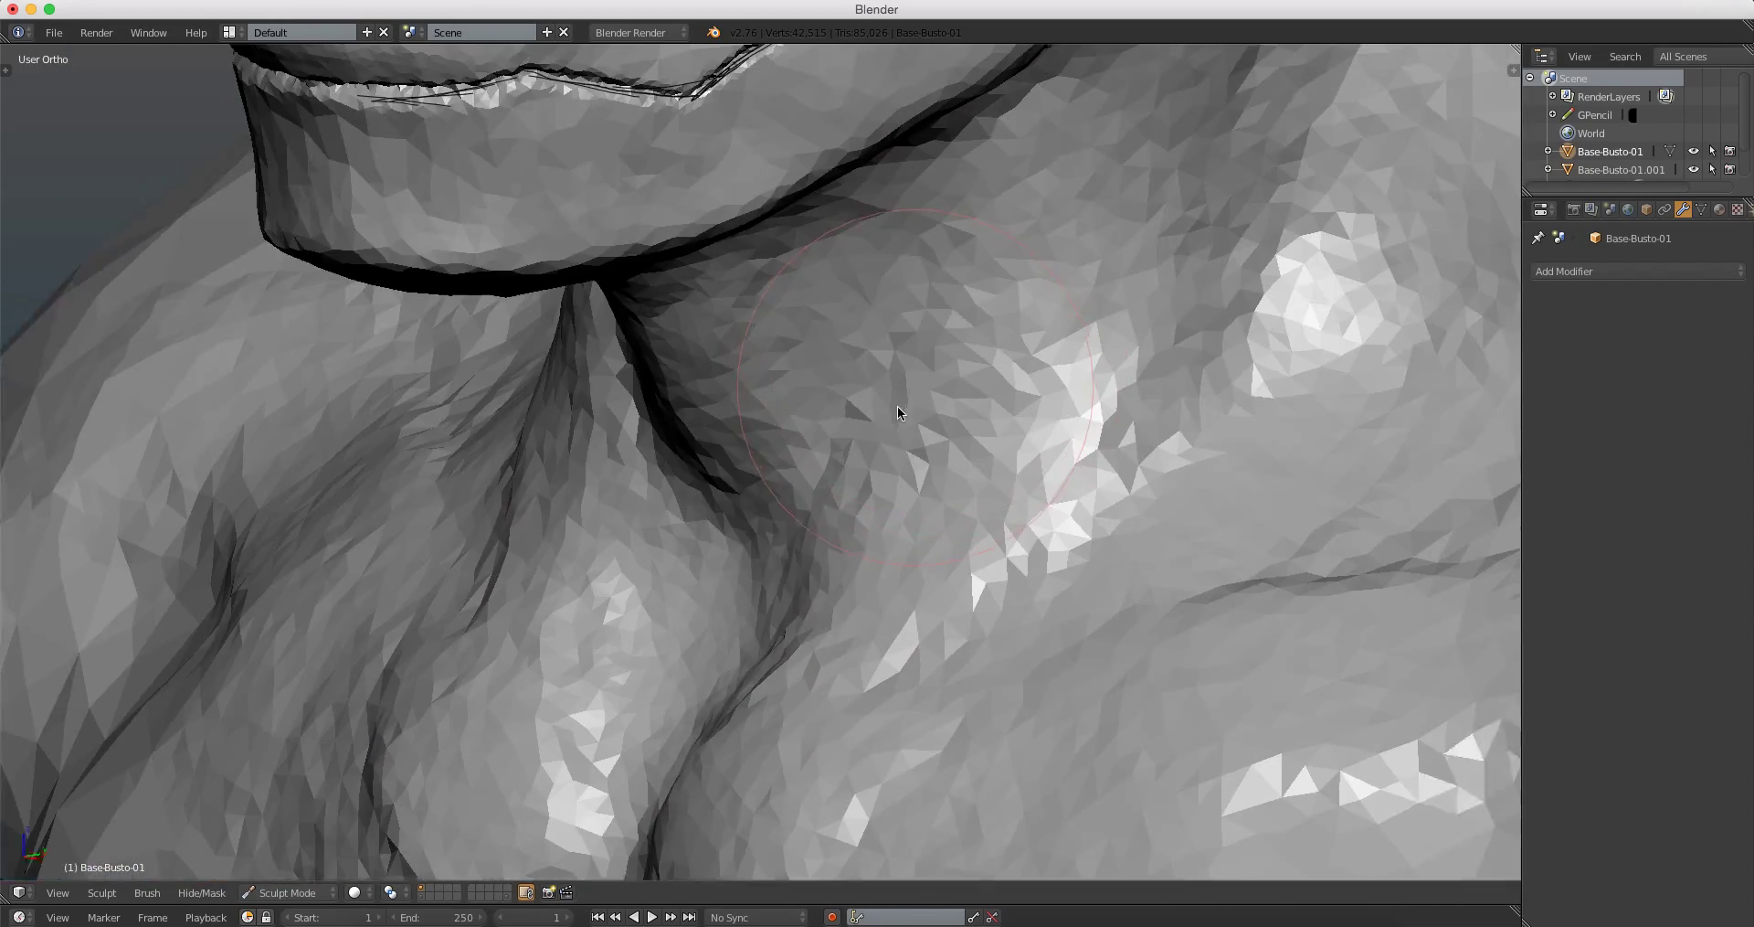
{"action": "scroll", "coordinate": [930, 329], "scroll_direction": "up", "scroll_amount": 1}
{"action": "mouse_move", "coordinate": [930, 330]}
{"action": "left_mouse_down"}
{"action": "mouse_move", "coordinate": [1006, 261]}
{"action": "mouse_move", "coordinate": [1050, 169]}
{"action": "left_mouse_up"}
{"action": "scroll", "coordinate": [874, 411], "scroll_direction": "up", "scroll_amount": 1}
{"action": "scroll", "coordinate": [873, 411], "scroll_direction": "down", "scroll_amount": 1}
{"action": "scroll", "coordinate": [876, 514], "scroll_direction": "down", "scroll_amount": 3}
{"action": "mouse_move", "coordinate": [876, 514]}
{"action": "middle_mouse_down"}
{"action": "mouse_move", "coordinate": [712, 514]}
{"action": "mouse_move", "coordinate": [900, 466]}
{"action": "middle_mouse_up"}
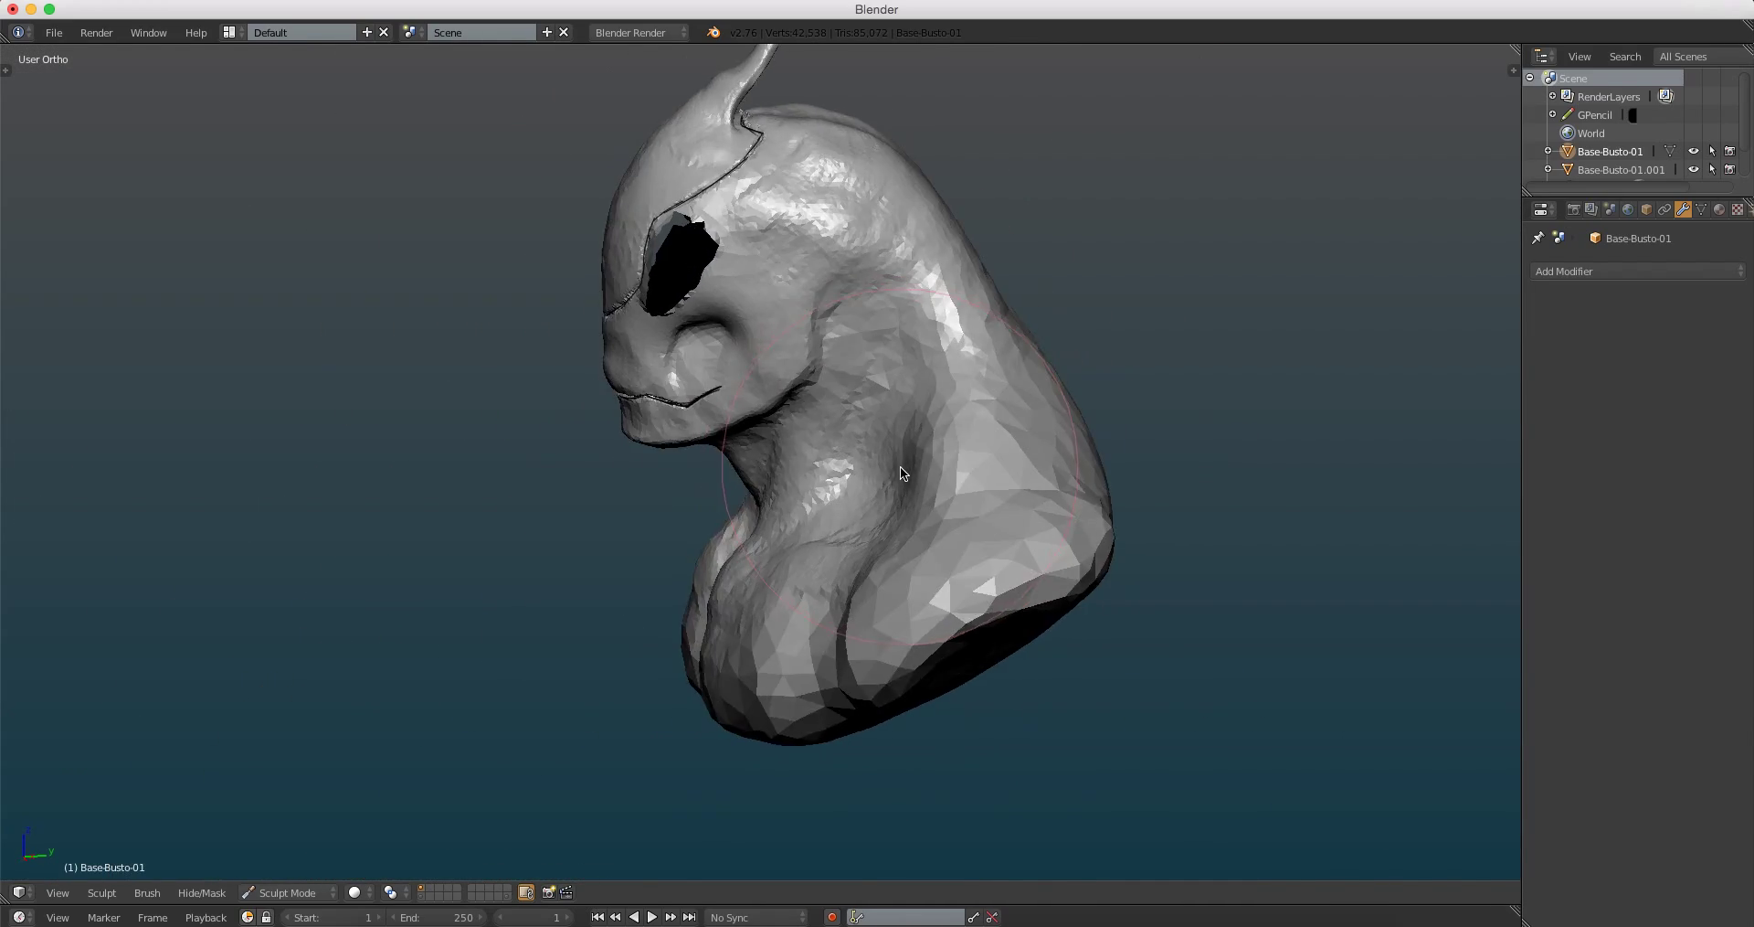
Step: Sculpt detail onto the shoulder surface and its underside from several angles
{"action": "scroll", "coordinate": [926, 420], "scroll_direction": "up", "scroll_amount": 3}
{"action": "scroll", "coordinate": [785, 542], "scroll_direction": "up", "scroll_amount": 2}
{"action": "scroll", "coordinate": [767, 612], "scroll_direction": "up", "scroll_amount": 1}
{"action": "scroll", "coordinate": [766, 618], "scroll_direction": "down", "scroll_amount": 2}
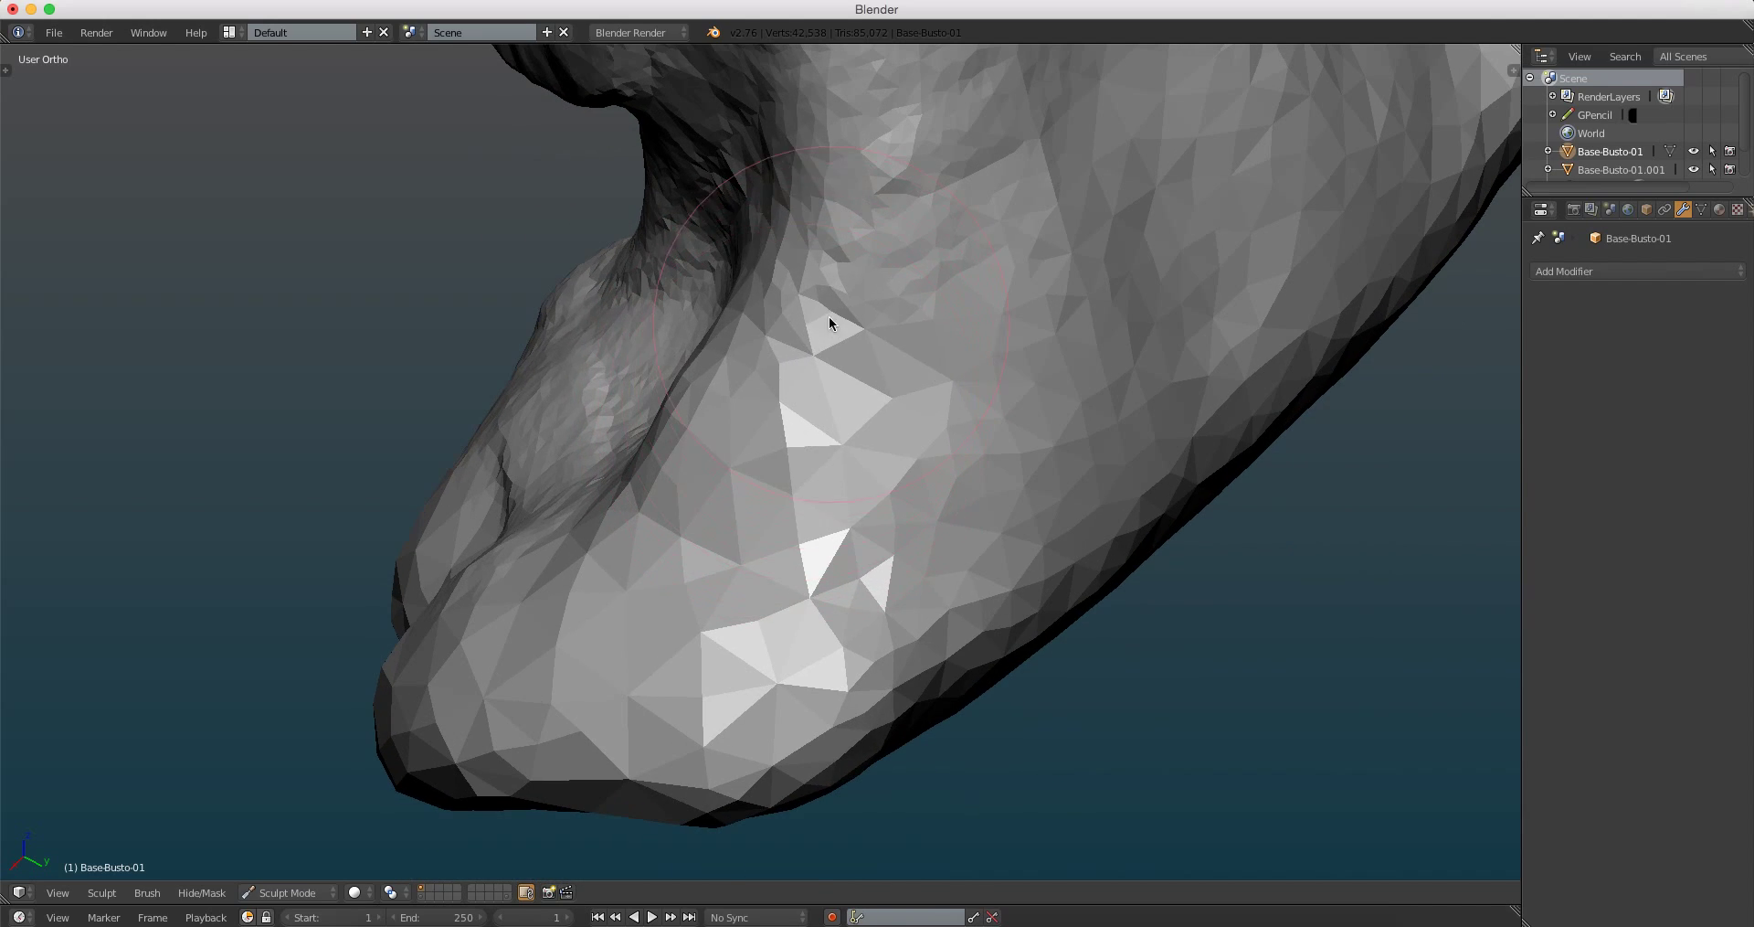
{"action": "left_click_drag", "start_coordinate": [829, 317], "coordinate": [930, 493]}
{"action": "scroll", "coordinate": [929, 494], "scroll_direction": "up", "scroll_amount": 1}
{"action": "mouse_move", "coordinate": [937, 312]}
{"action": "left_mouse_down"}
{"action": "mouse_move", "coordinate": [1065, 505]}
{"action": "mouse_move", "coordinate": [912, 615]}
{"action": "mouse_move", "coordinate": [883, 236]}
{"action": "mouse_move", "coordinate": [941, 563]}
{"action": "mouse_move", "coordinate": [1048, 275]}
{"action": "left_mouse_up"}
{"action": "scroll", "coordinate": [1064, 504], "scroll_direction": "up", "scroll_amount": 1}
{"action": "mouse_move", "coordinate": [1048, 270]}
{"action": "middle_mouse_down"}
{"action": "mouse_move", "coordinate": [1163, 458]}
{"action": "mouse_move", "coordinate": [1173, 391]}
{"action": "middle_mouse_up"}
{"action": "mouse_move", "coordinate": [1171, 391]}
{"action": "left_mouse_down"}
{"action": "mouse_move", "coordinate": [929, 796]}
{"action": "mouse_move", "coordinate": [1022, 446]}
{"action": "left_mouse_up"}
{"action": "scroll", "coordinate": [1021, 446], "scroll_direction": "up", "scroll_amount": 1}
{"action": "middle_click_drag", "start_coordinate": [1021, 446], "coordinate": [1120, 318]}
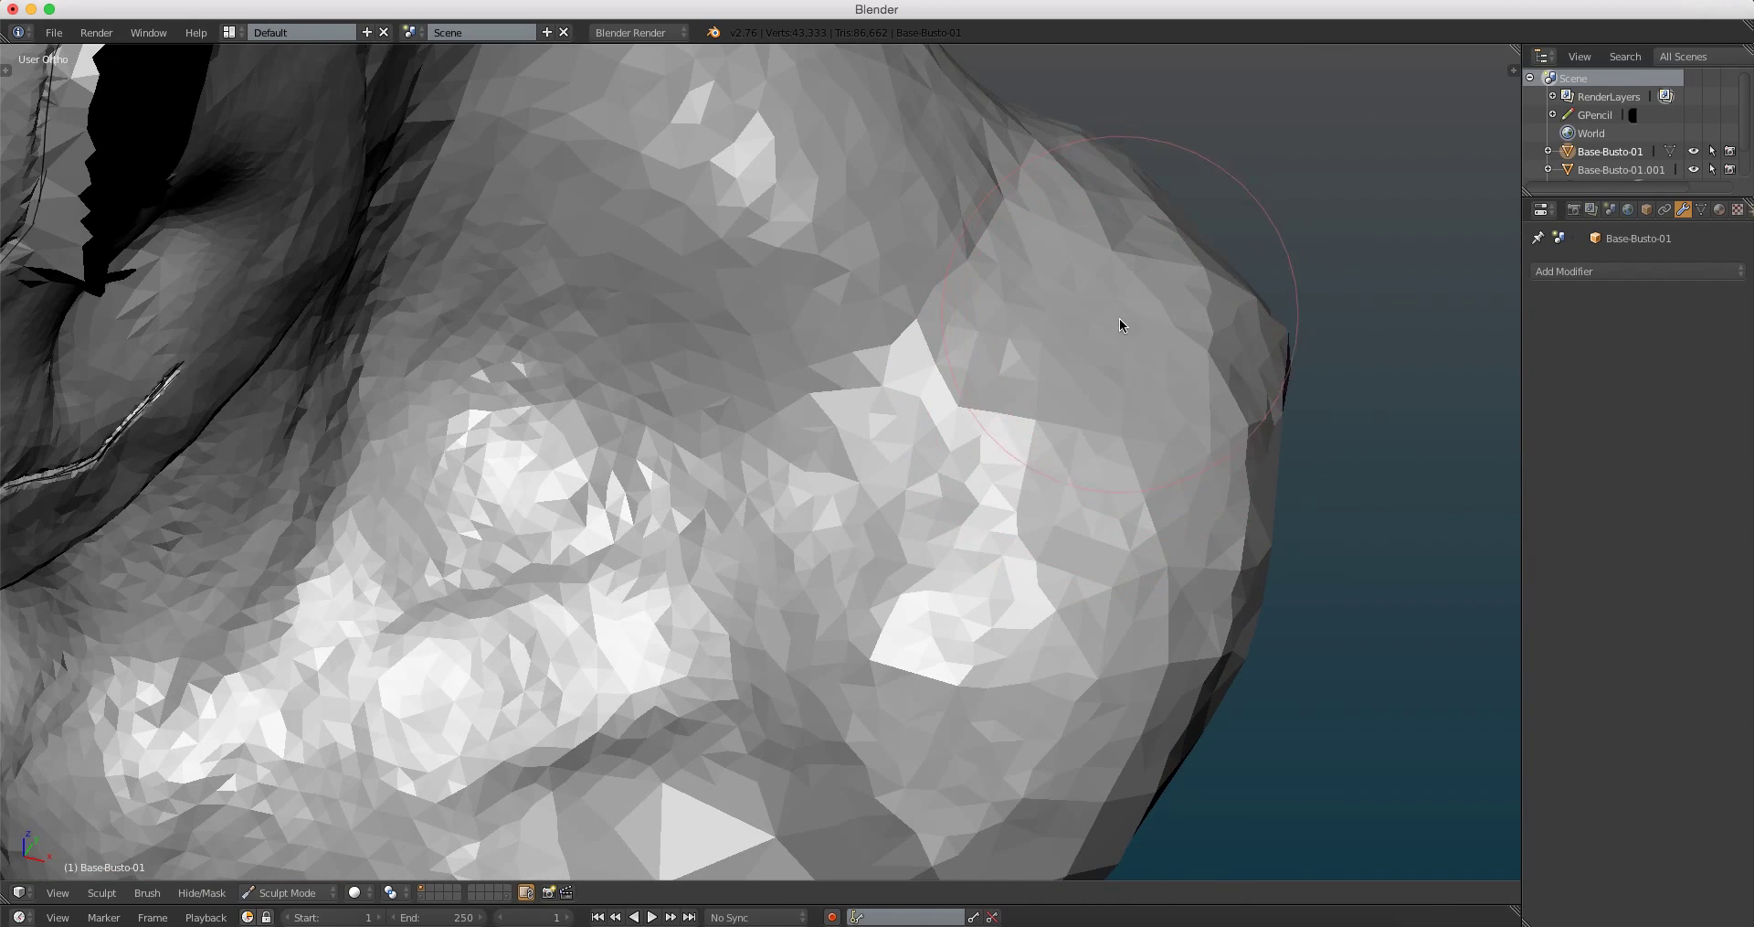
{"action": "left_click_drag", "start_coordinate": [1120, 318], "coordinate": [1104, 270]}
{"action": "mouse_move", "coordinate": [1103, 270]}
{"action": "middle_mouse_down"}
{"action": "mouse_move", "coordinate": [999, 786]}
{"action": "mouse_move", "coordinate": [990, 463]}
{"action": "middle_mouse_up"}
{"action": "left_click_drag", "start_coordinate": [992, 462], "coordinate": [815, 705]}
{"action": "mouse_move", "coordinate": [814, 705]}
{"action": "middle_mouse_down"}
{"action": "mouse_move", "coordinate": [930, 499]}
{"action": "mouse_move", "coordinate": [857, 528]}
{"action": "middle_mouse_up"}
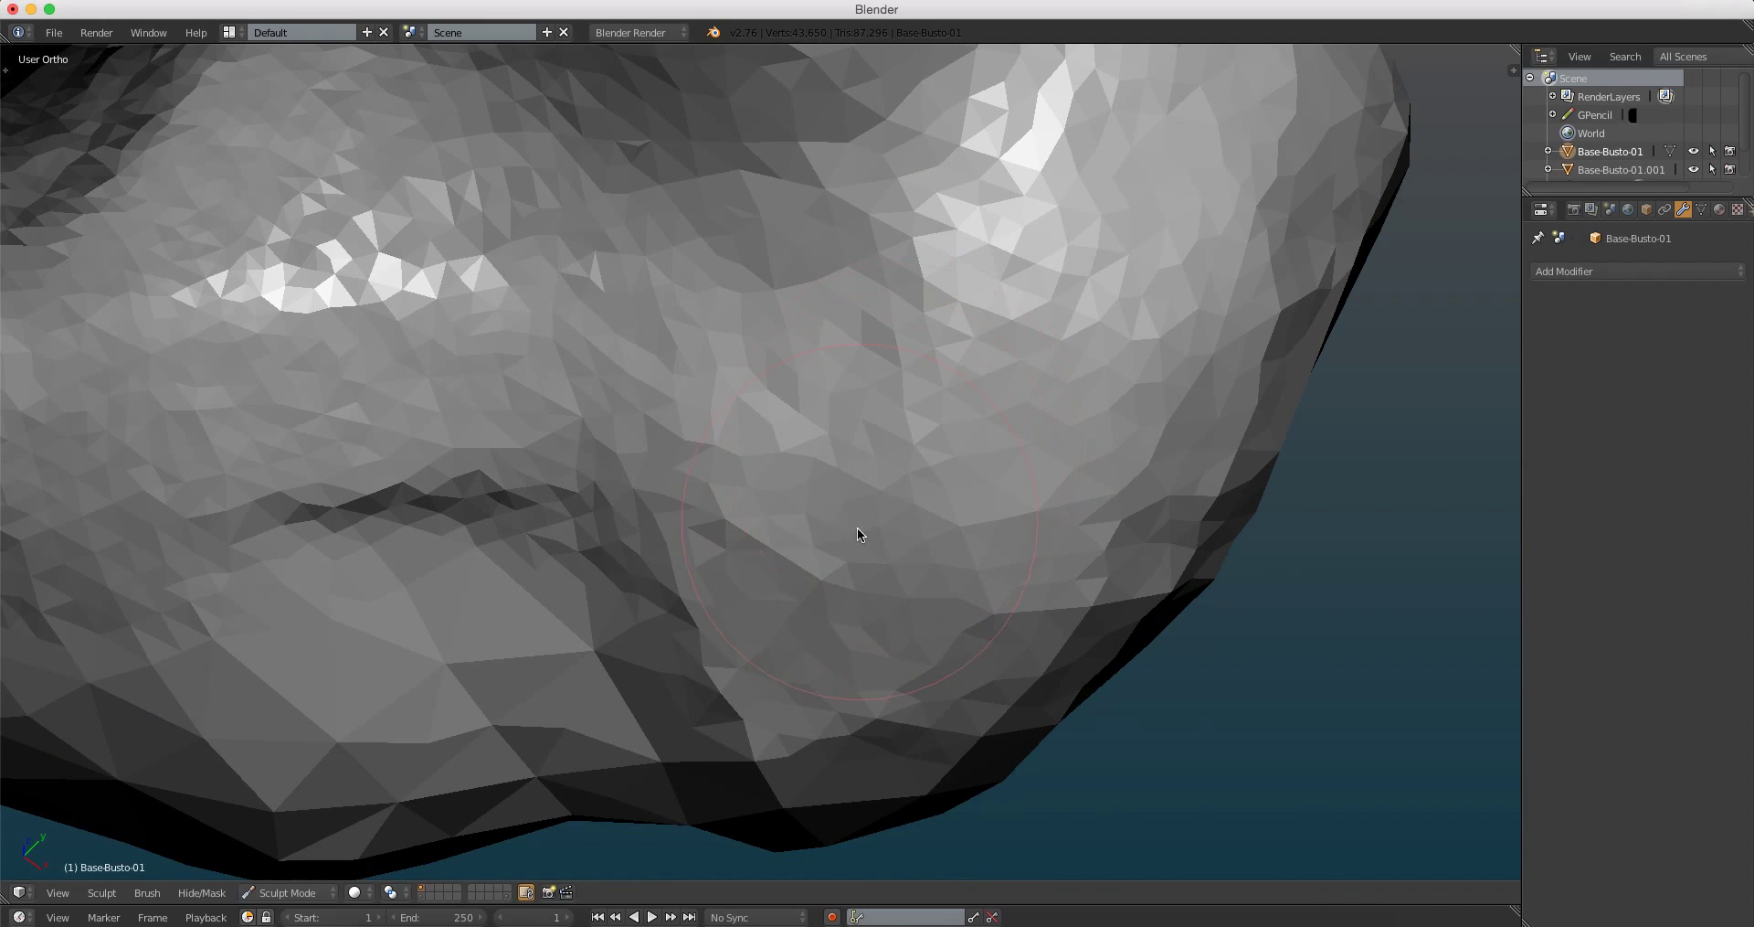
Step: Sculpt the lower edge of the bust and the lower chest surface
{"action": "mouse_move", "coordinate": [857, 527]}
{"action": "left_mouse_down"}
{"action": "mouse_move", "coordinate": [994, 605]}
{"action": "mouse_move", "coordinate": [1240, 147]}
{"action": "left_mouse_up"}
{"action": "mouse_move", "coordinate": [1241, 147]}
{"action": "middle_mouse_down"}
{"action": "mouse_move", "coordinate": [950, 454]}
{"action": "mouse_move", "coordinate": [879, 459]}
{"action": "middle_mouse_up"}
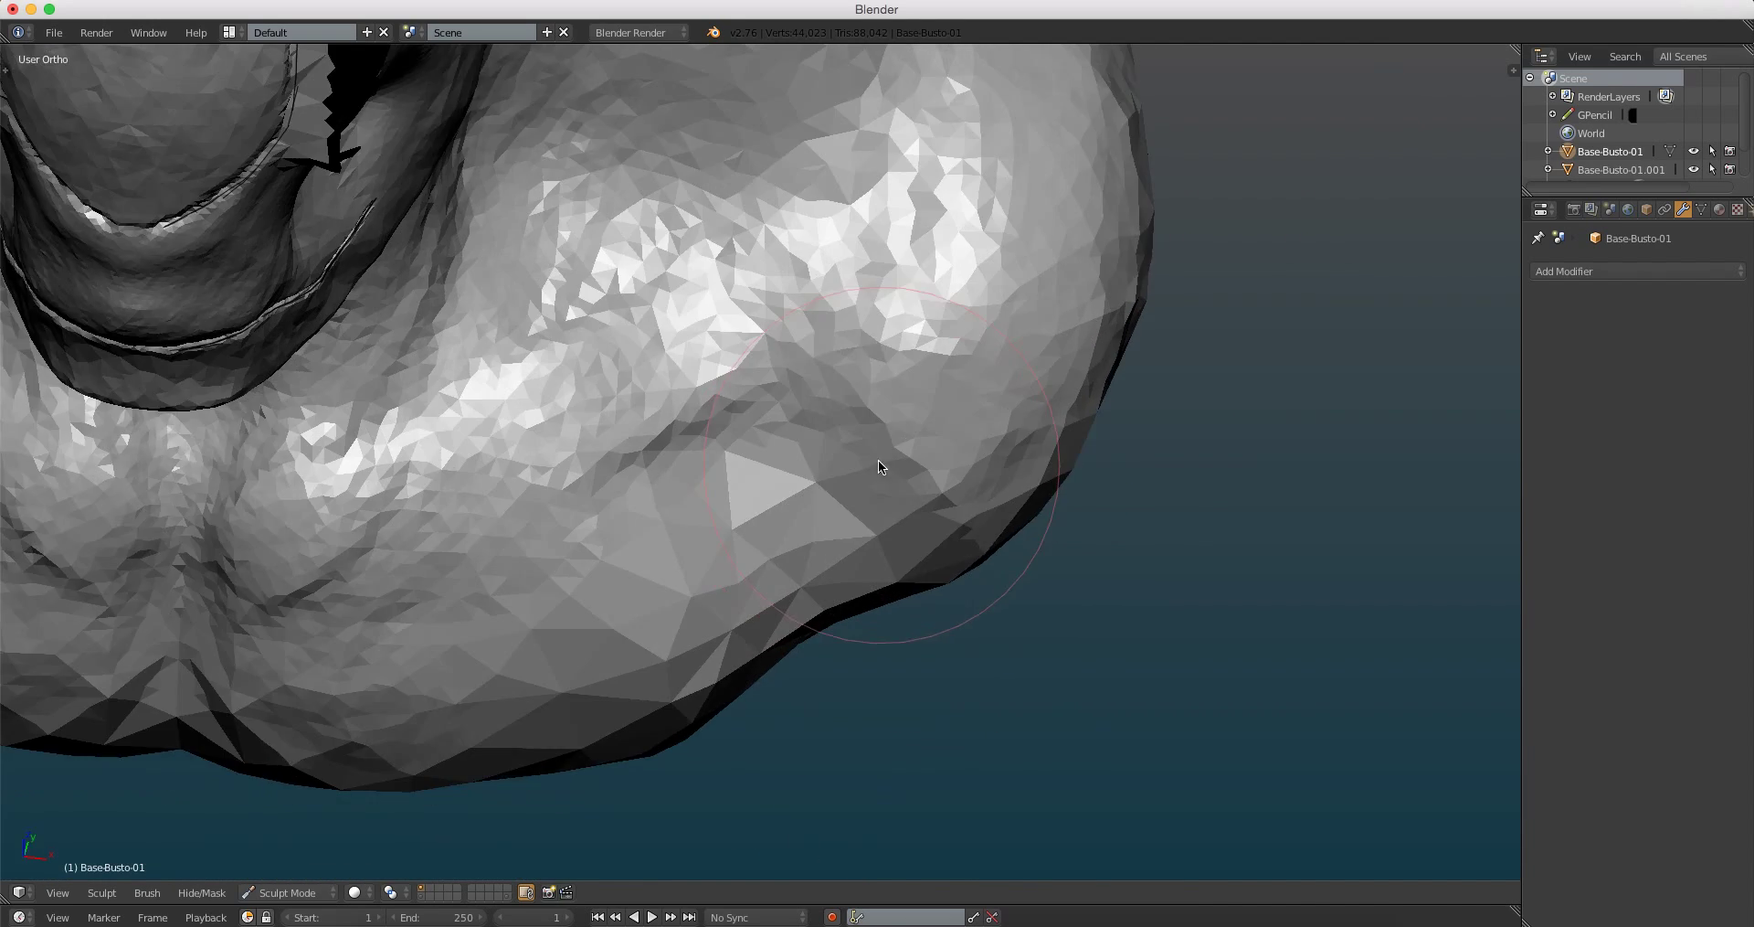
{"action": "scroll", "coordinate": [879, 459], "scroll_direction": "up", "scroll_amount": 2}
{"action": "scroll", "coordinate": [832, 616], "scroll_direction": "up", "scroll_amount": 2}
{"action": "left_click_drag", "start_coordinate": [831, 617], "coordinate": [816, 470]}
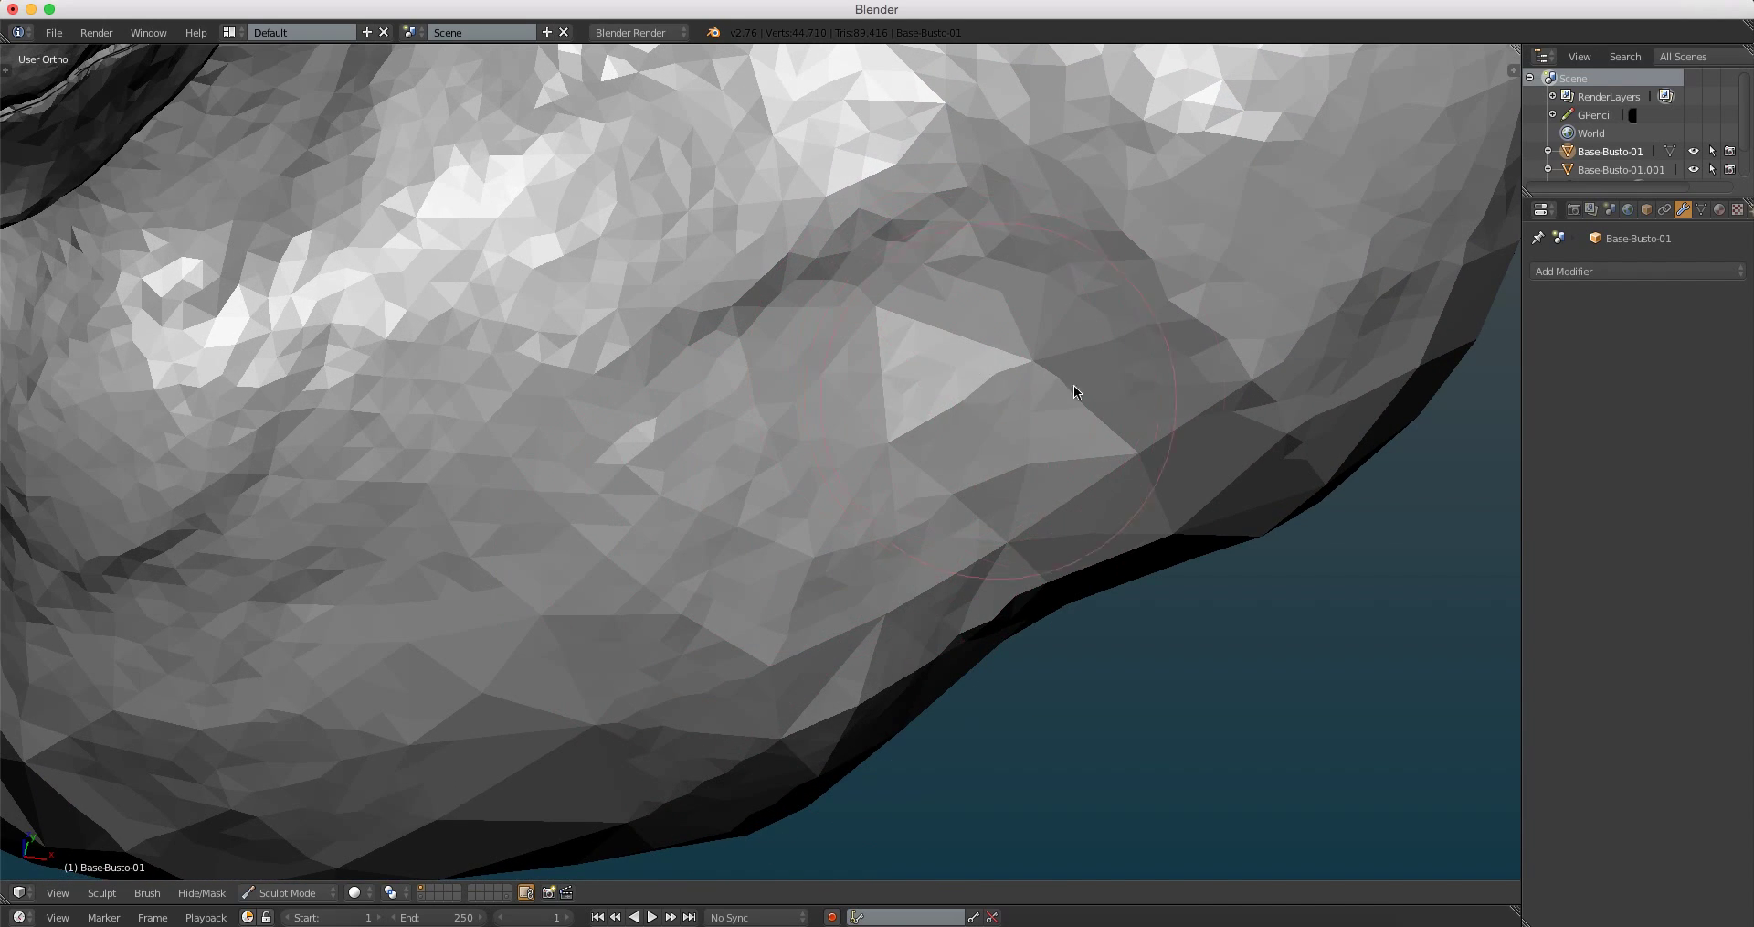
{"action": "mouse_move", "coordinate": [1074, 386]}
{"action": "left_mouse_down"}
{"action": "mouse_move", "coordinate": [1316, 327]}
{"action": "mouse_move", "coordinate": [1174, 319]}
{"action": "mouse_move", "coordinate": [1251, 500]}
{"action": "mouse_move", "coordinate": [924, 443]}
{"action": "mouse_move", "coordinate": [825, 608]}
{"action": "mouse_move", "coordinate": [435, 717]}
{"action": "mouse_move", "coordinate": [655, 527]}
{"action": "left_mouse_up"}
Step: Smooth the lower-left chest and add further strokes to the lower chest
{"action": "scroll", "coordinate": [655, 525], "scroll_direction": "down", "scroll_amount": 2}
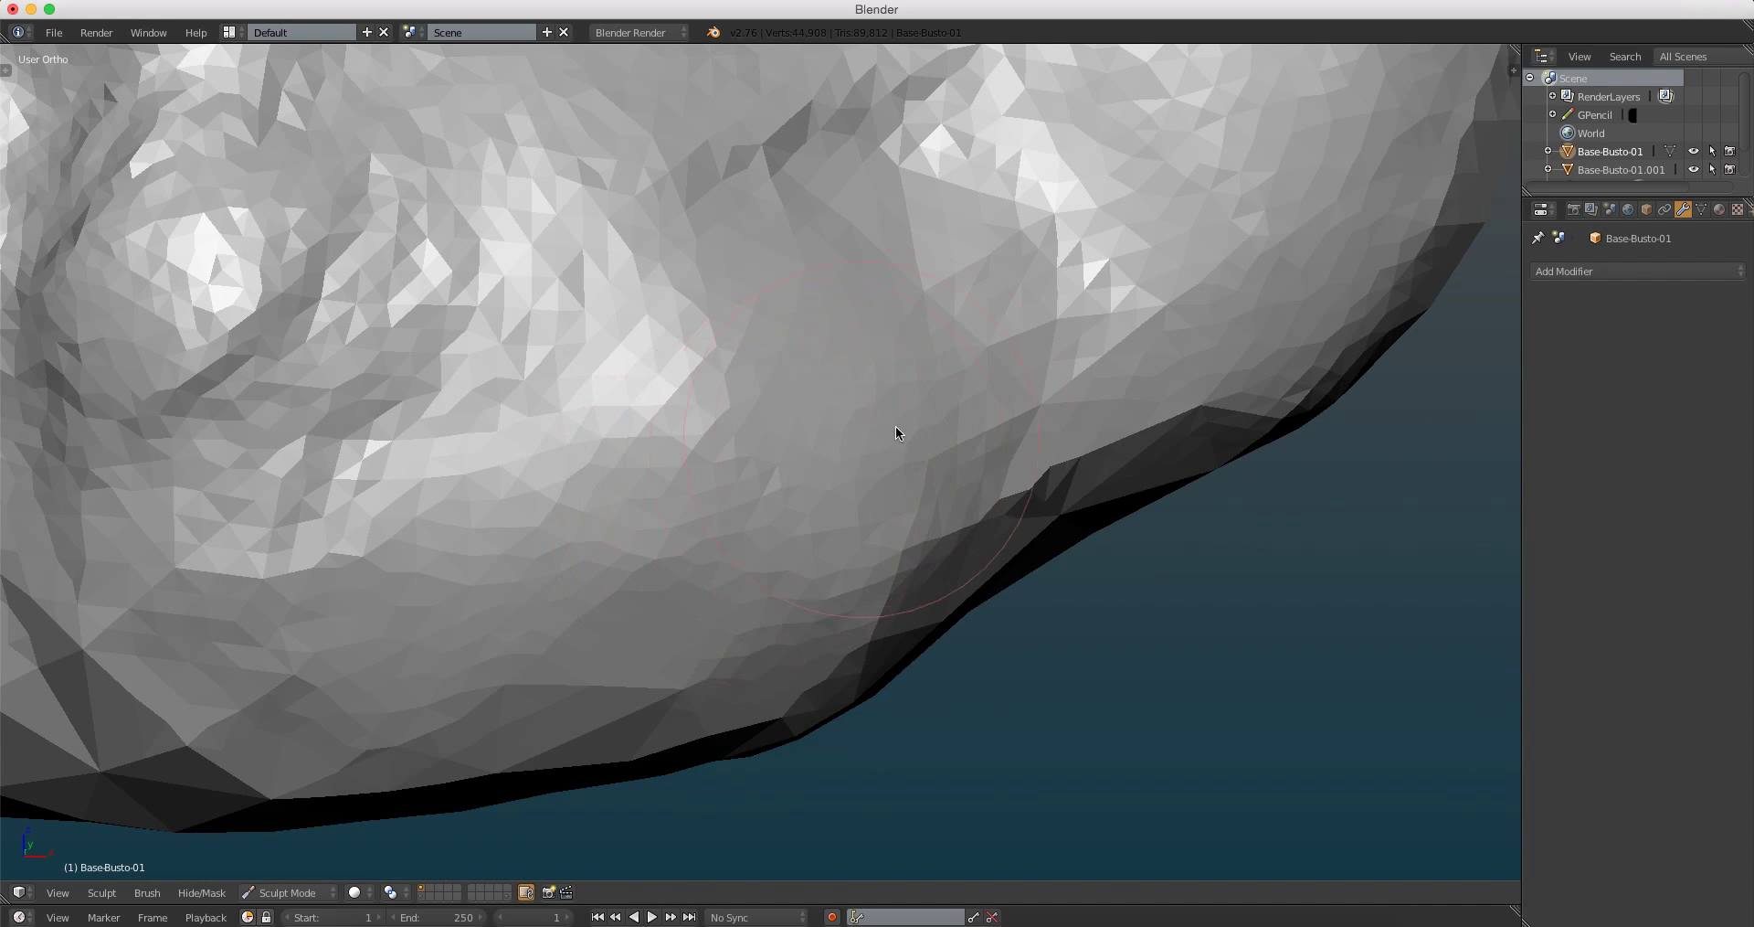
{"action": "middle_click_drag", "start_coordinate": [805, 434], "coordinate": [972, 372]}
{"action": "mouse_move", "coordinate": [297, 671]}
{"action": "left_mouse_down"}
{"action": "mouse_move", "coordinate": [375, 674]}
{"action": "mouse_move", "coordinate": [375, 522]}
{"action": "mouse_move", "coordinate": [611, 399]}
{"action": "mouse_move", "coordinate": [942, 395]}
{"action": "left_mouse_up"}
{"action": "scroll", "coordinate": [942, 401], "scroll_direction": "down", "scroll_amount": 3}
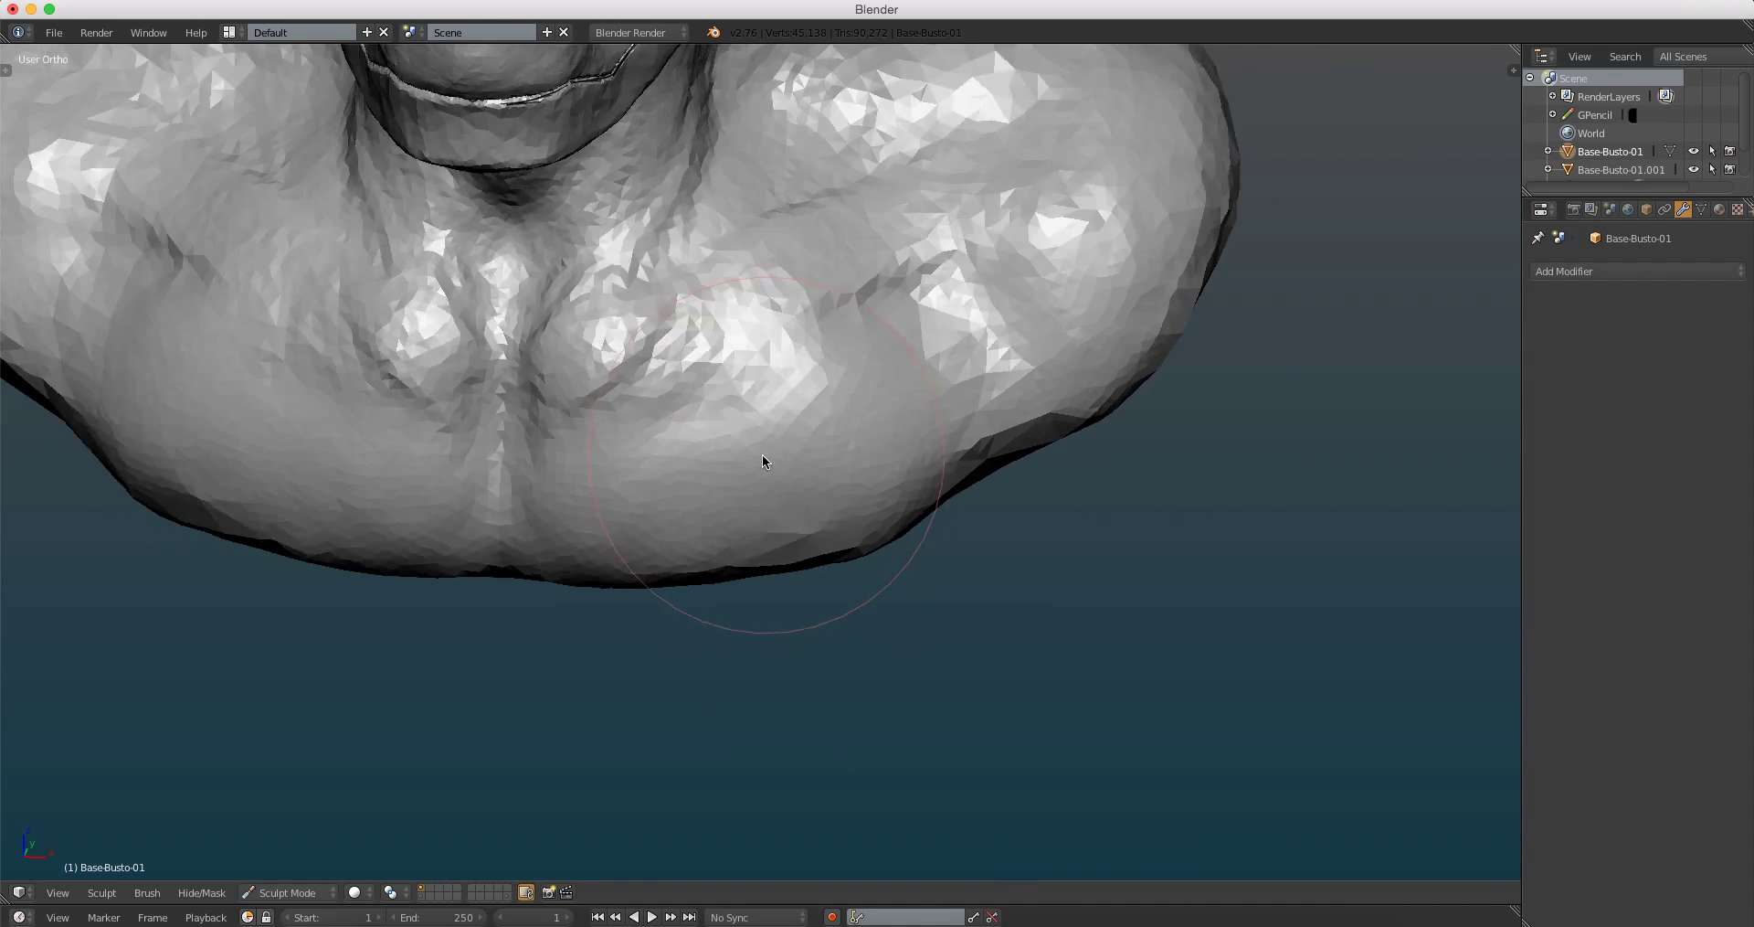
{"action": "middle_click_drag", "start_coordinate": [764, 459], "coordinate": [822, 482]}
{"action": "scroll", "coordinate": [823, 482], "scroll_direction": "up", "scroll_amount": 3}
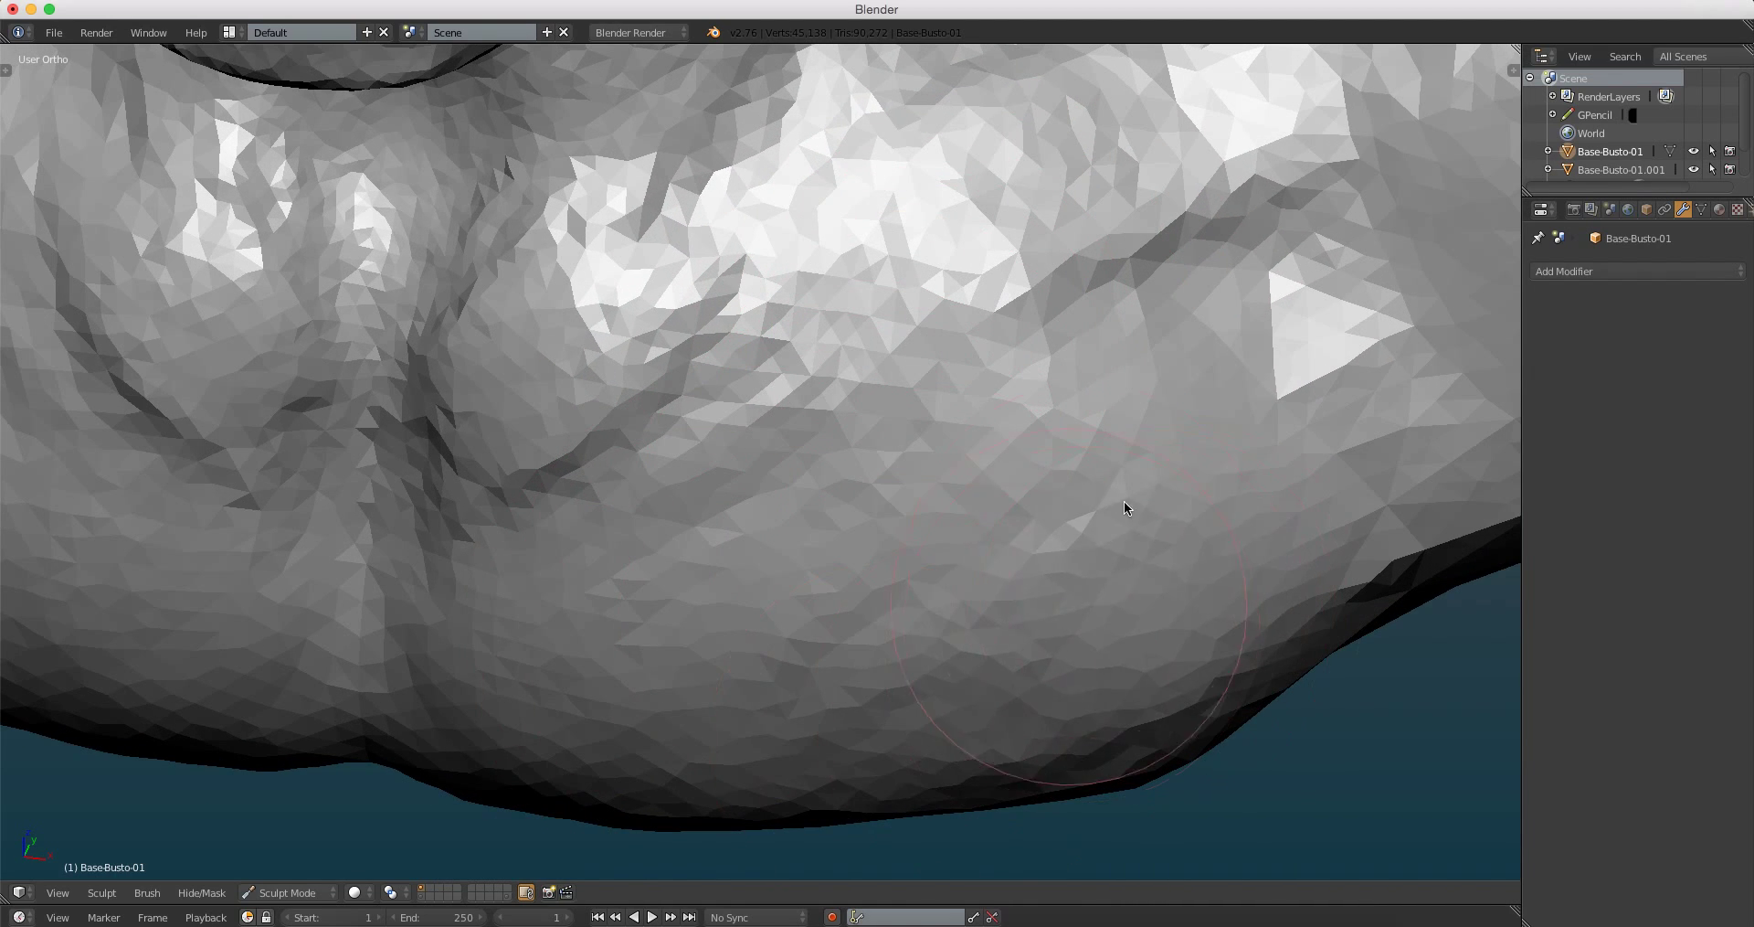
{"action": "mouse_move", "coordinate": [1124, 501]}
{"action": "left_mouse_down"}
{"action": "mouse_move", "coordinate": [1129, 486]}
{"action": "mouse_move", "coordinate": [1010, 498]}
{"action": "mouse_move", "coordinate": [1185, 632]}
{"action": "left_mouse_up"}
{"action": "scroll", "coordinate": [1184, 632], "scroll_direction": "down", "scroll_amount": 3}
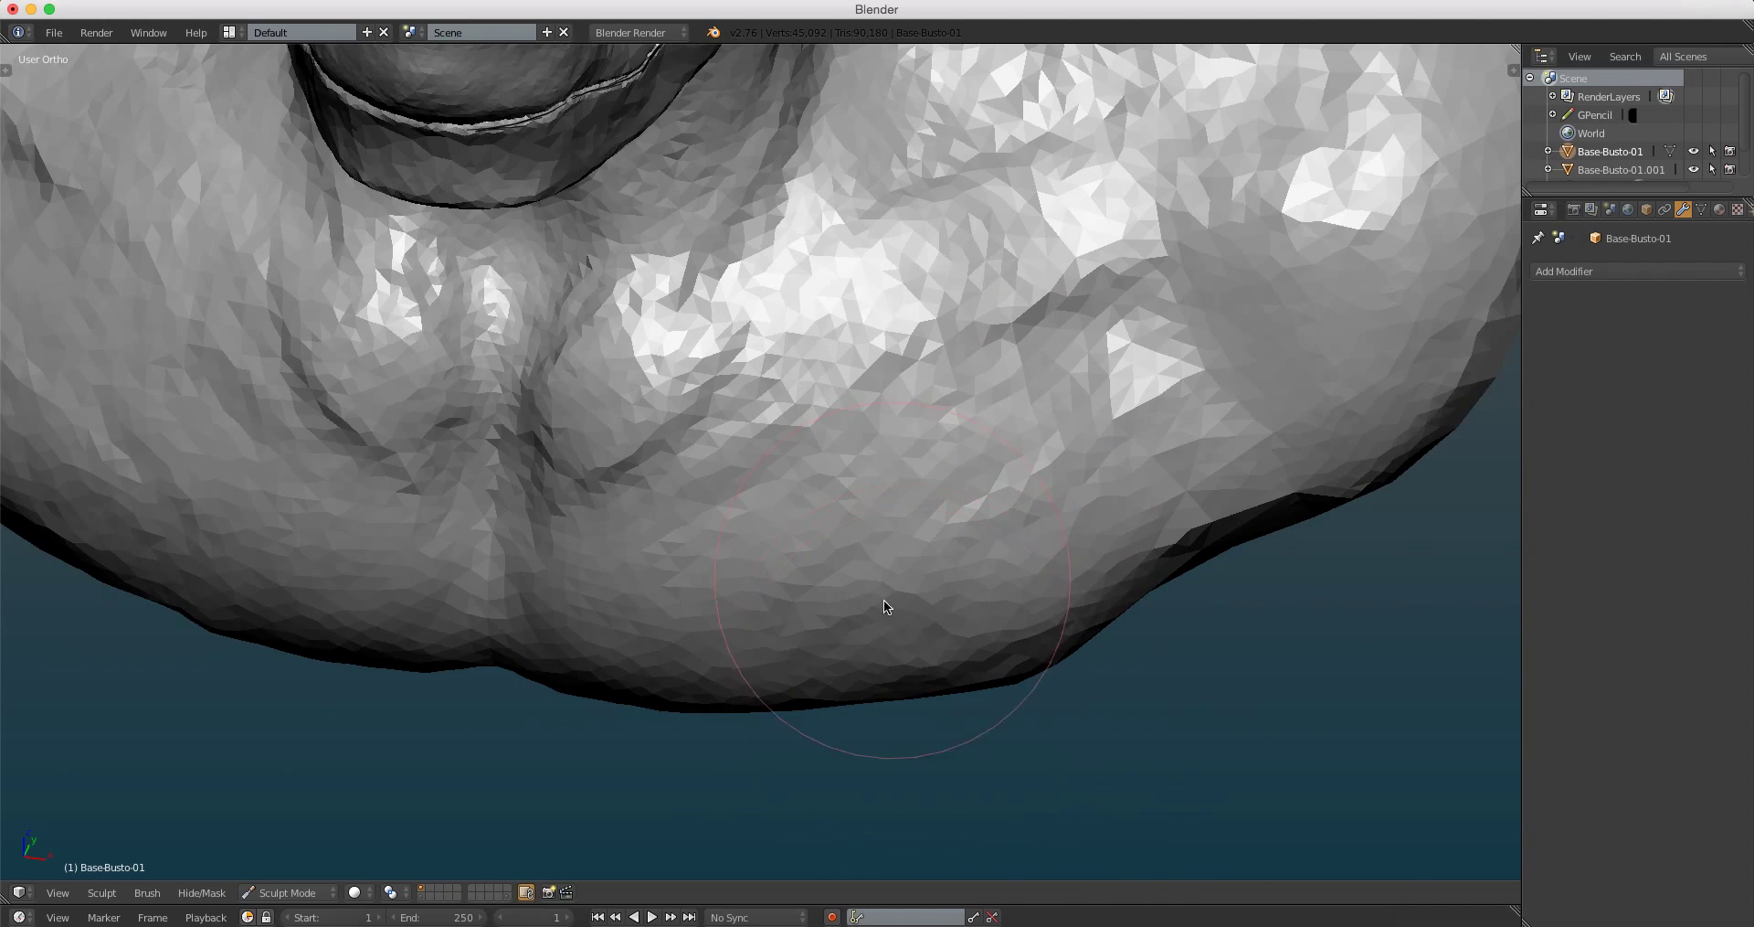
{"action": "middle_click_drag", "start_coordinate": [885, 599], "coordinate": [790, 495]}
{"action": "scroll", "coordinate": [771, 391], "scroll_direction": "up", "scroll_amount": 3}
{"action": "scroll", "coordinate": [771, 391], "scroll_direction": "down", "scroll_amount": 3}
Step: Switch the bust from Sculpt Mode to Object Mode
{"action": "left_click", "coordinate": [286, 892]}
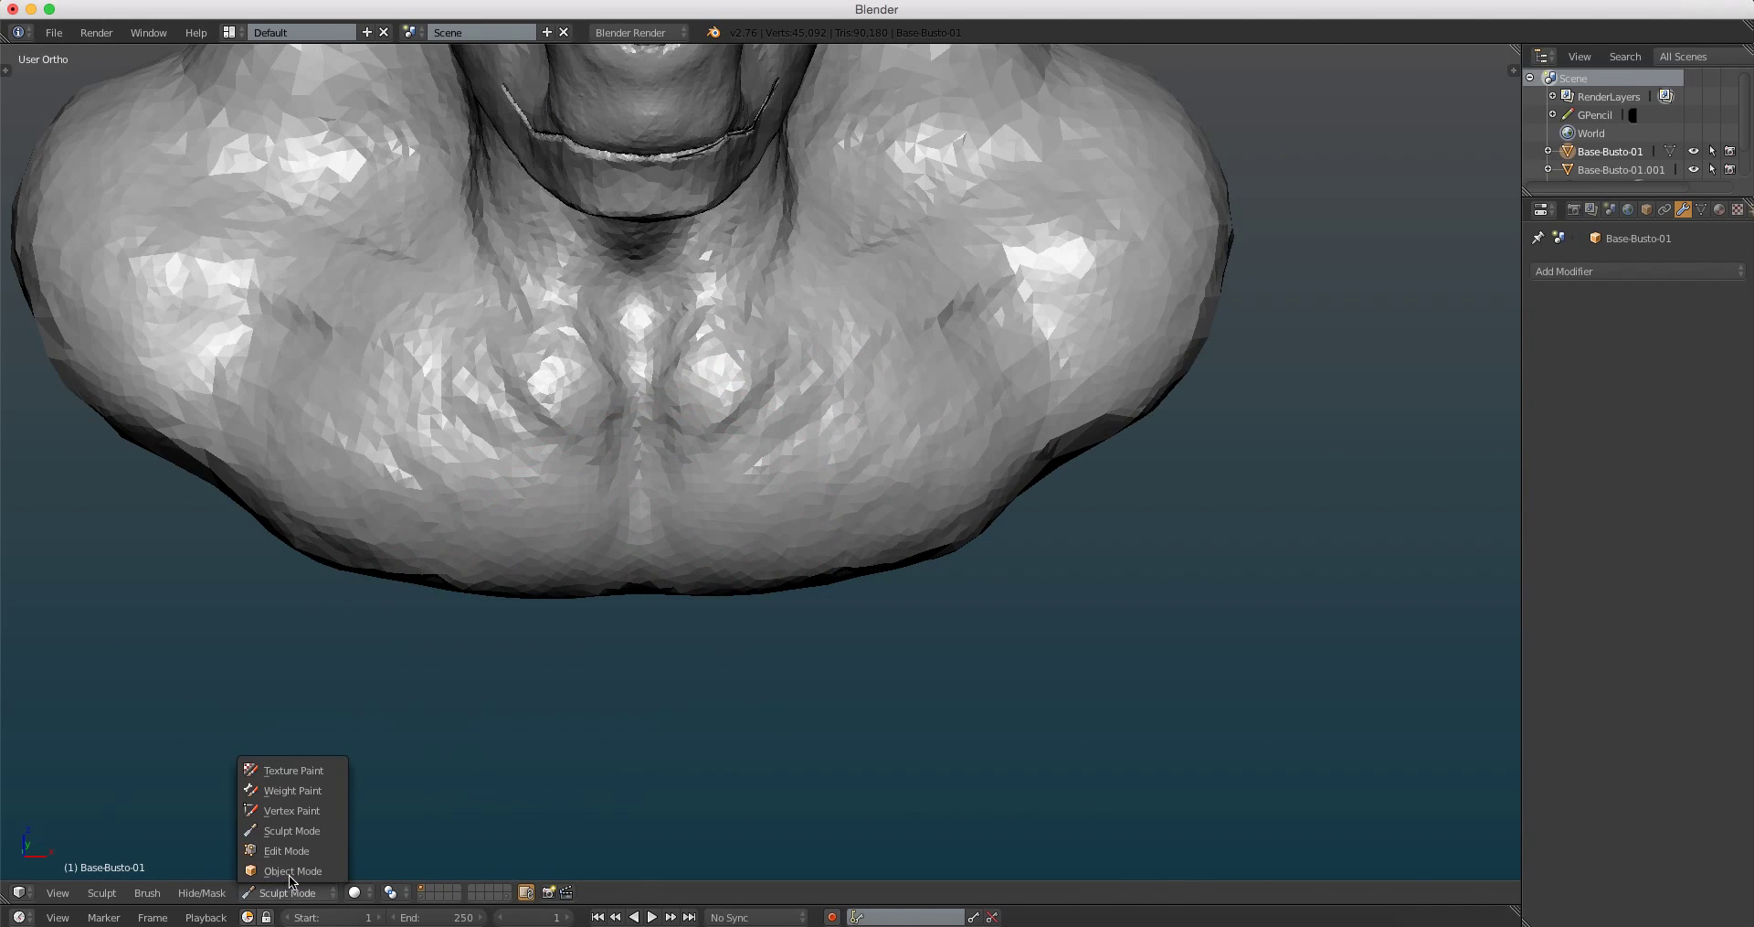
{"action": "left_click", "coordinate": [275, 868]}
{"action": "scroll", "coordinate": [680, 412], "scroll_direction": "down", "scroll_amount": 3}
{"action": "scroll", "coordinate": [895, 577], "scroll_direction": "down", "scroll_amount": 2}
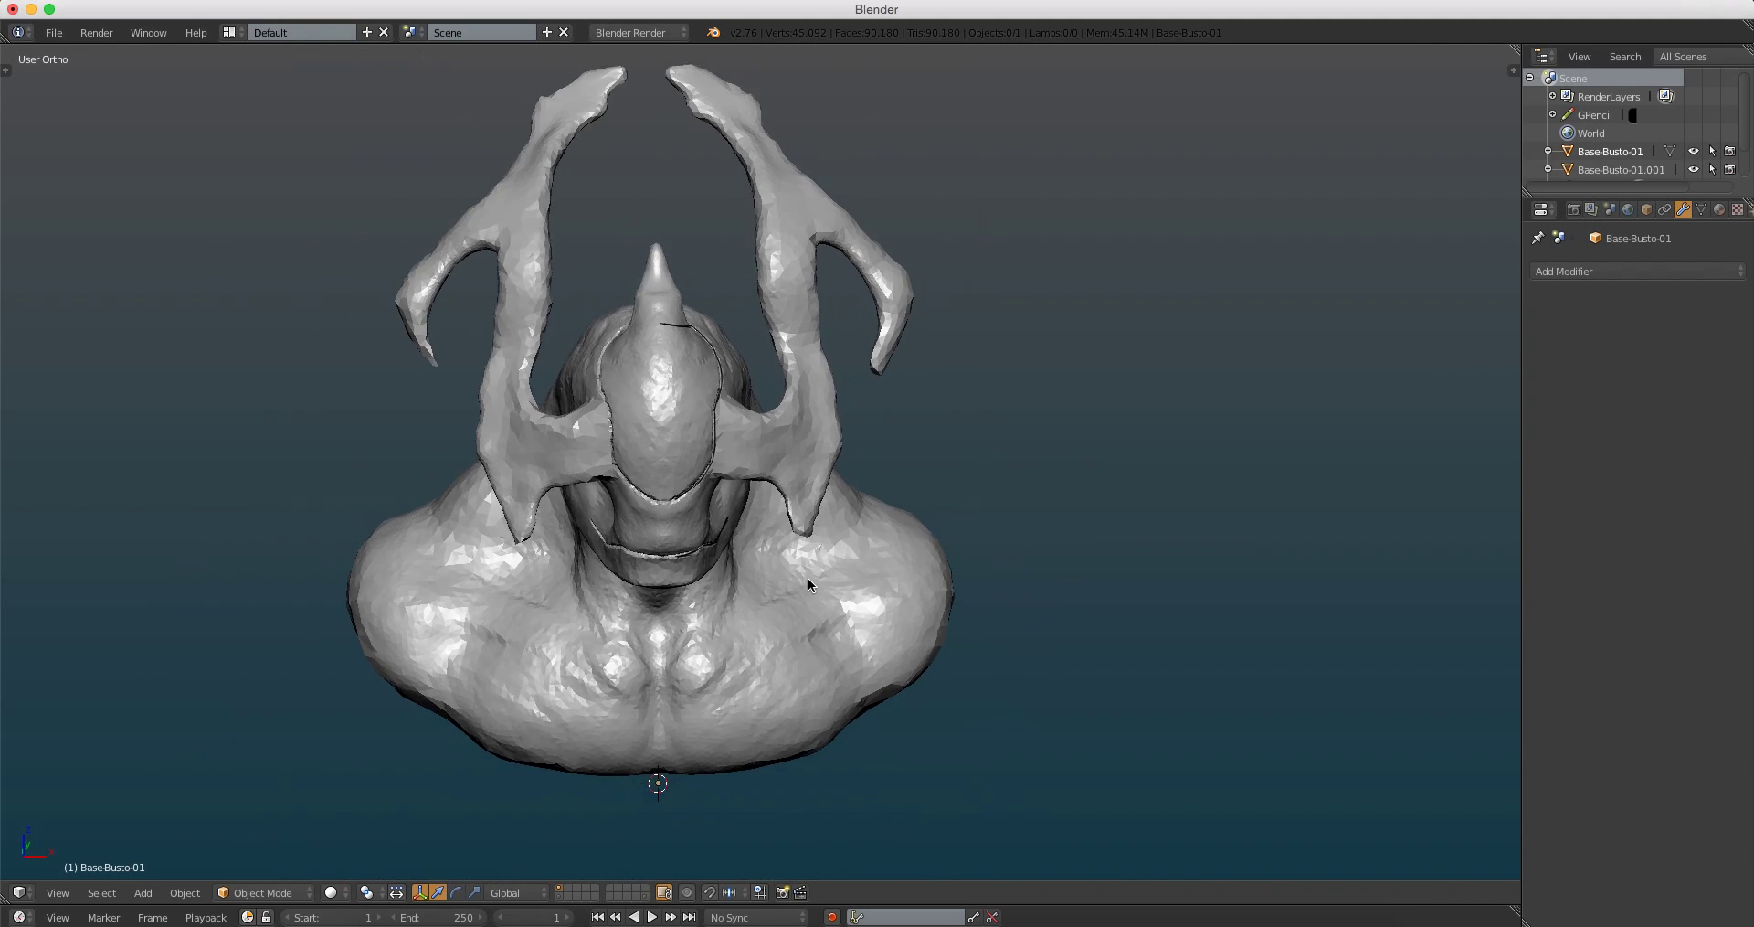
{"action": "mouse_move", "coordinate": [808, 577]}
{"action": "middle_mouse_down"}
{"action": "mouse_move", "coordinate": [750, 486]}
{"action": "mouse_move", "coordinate": [778, 579]}
{"action": "mouse_move", "coordinate": [860, 466]}
{"action": "middle_mouse_up"}
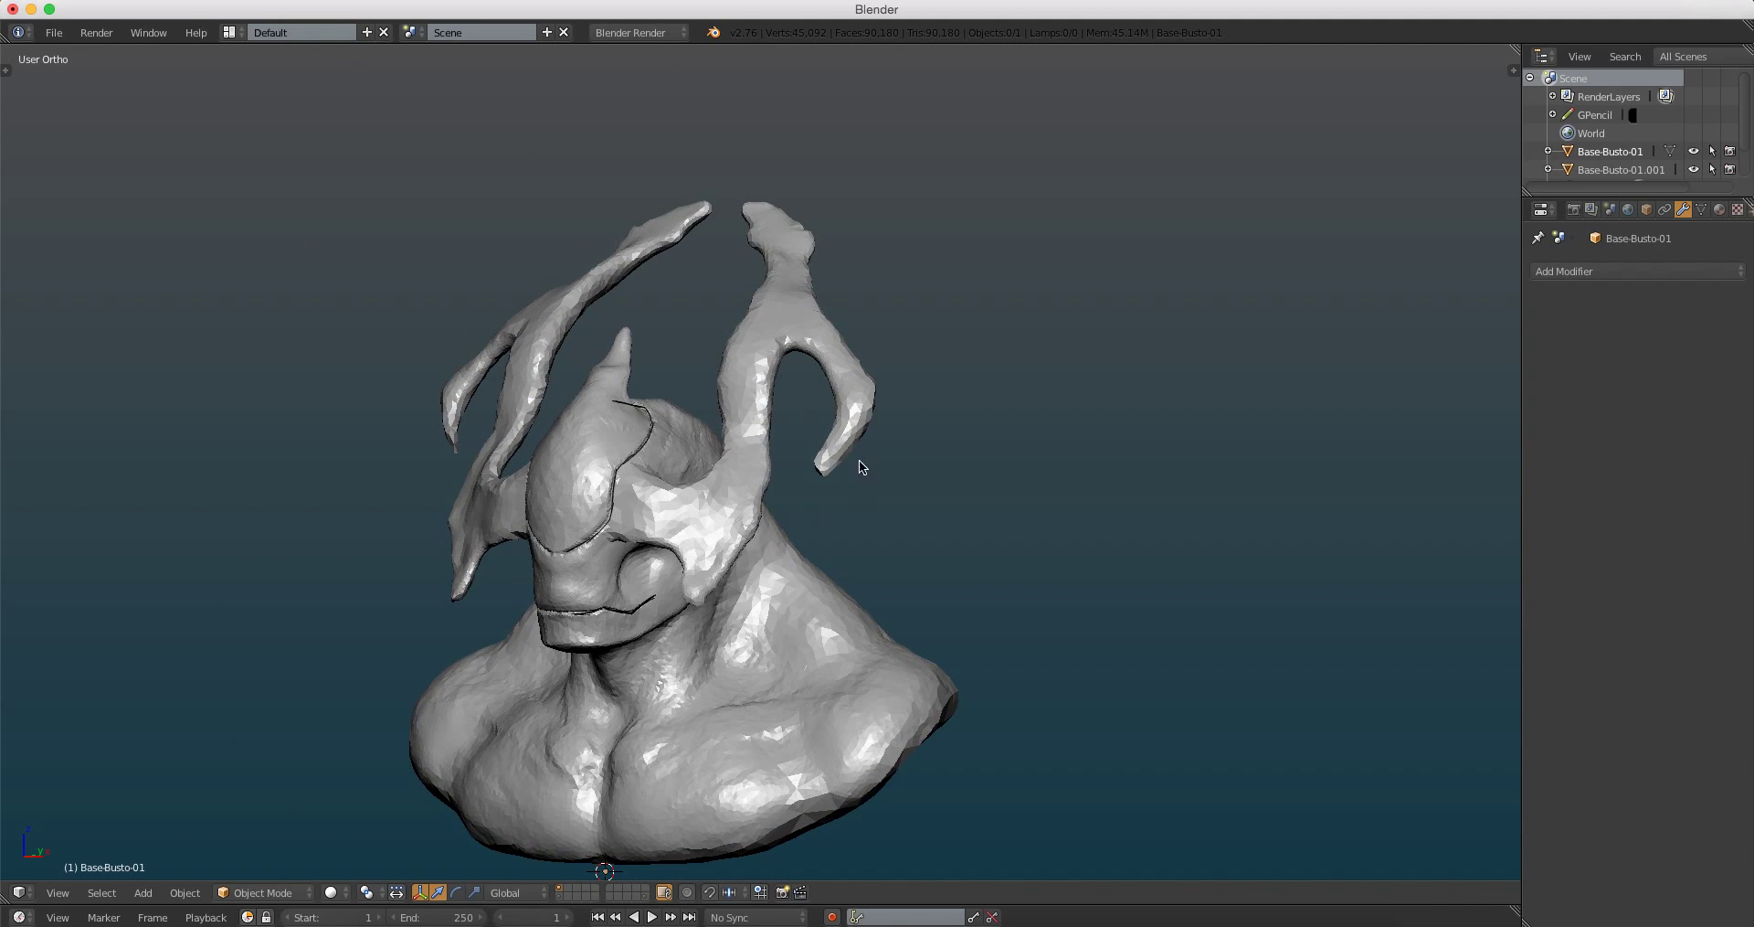
Step: Add a Smooth modifier with Repeat 5 and apply it to the bust
{"action": "left_click", "coordinate": [1559, 272]}
{"action": "left_click", "coordinate": [1522, 556]}
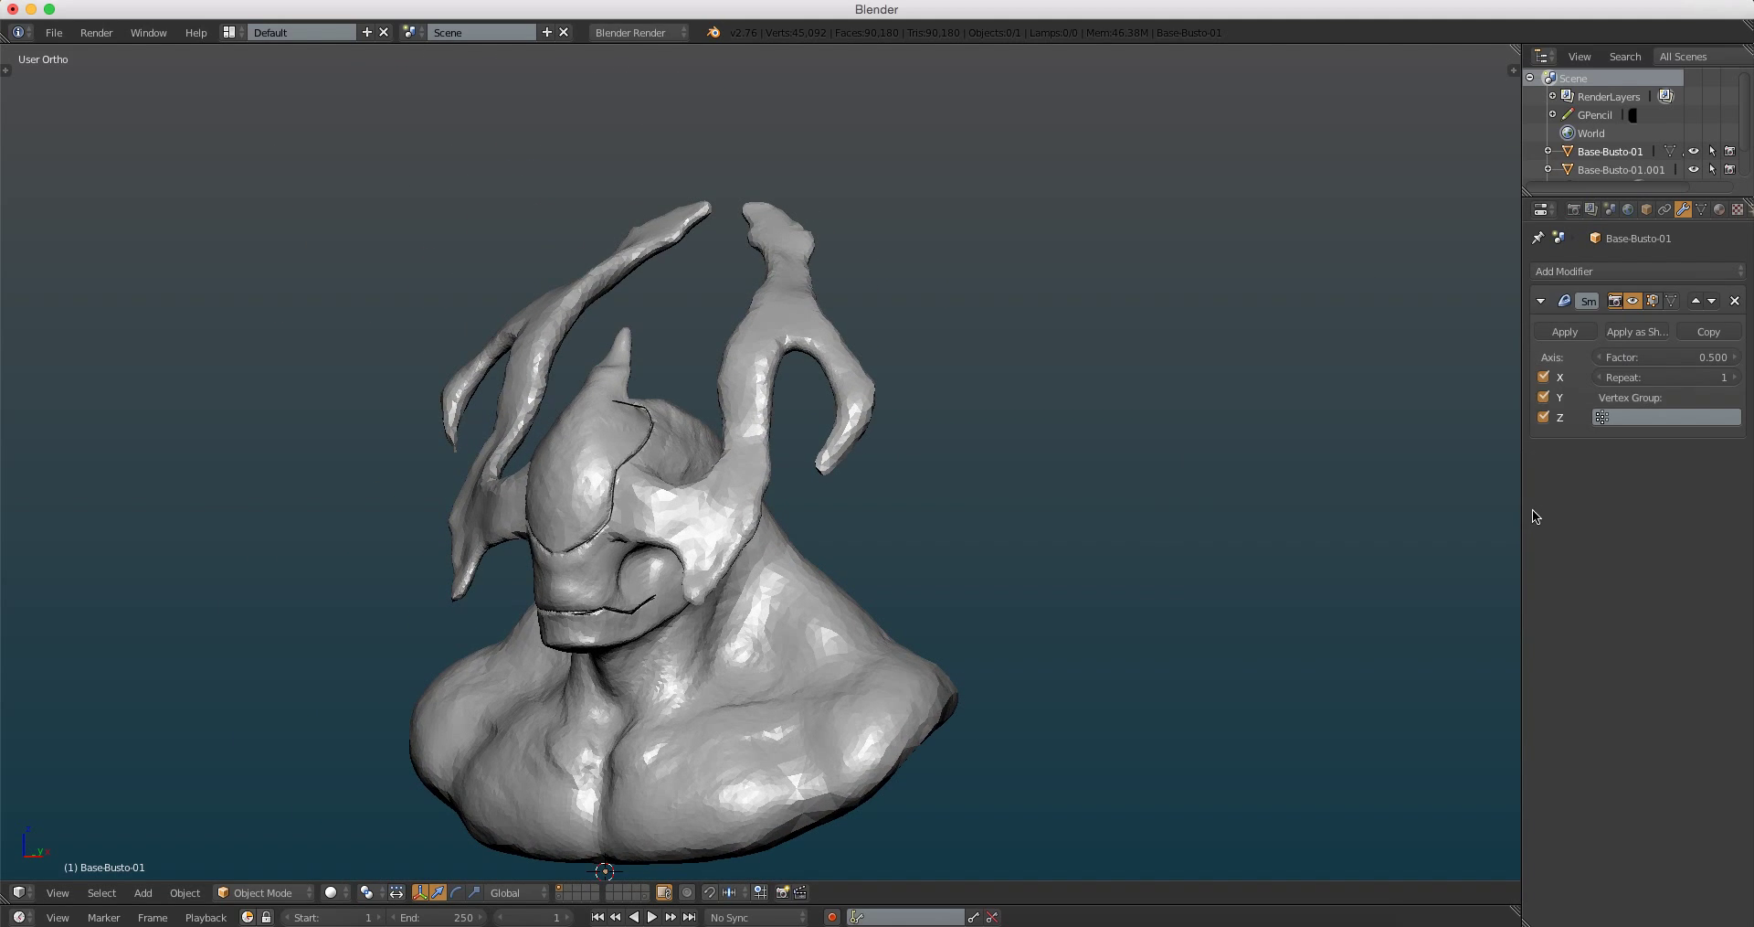
{"action": "left_click", "coordinate": [1734, 377]}
{"action": "left_click", "coordinate": [1734, 377]}
{"action": "left_click", "coordinate": [1733, 378]}
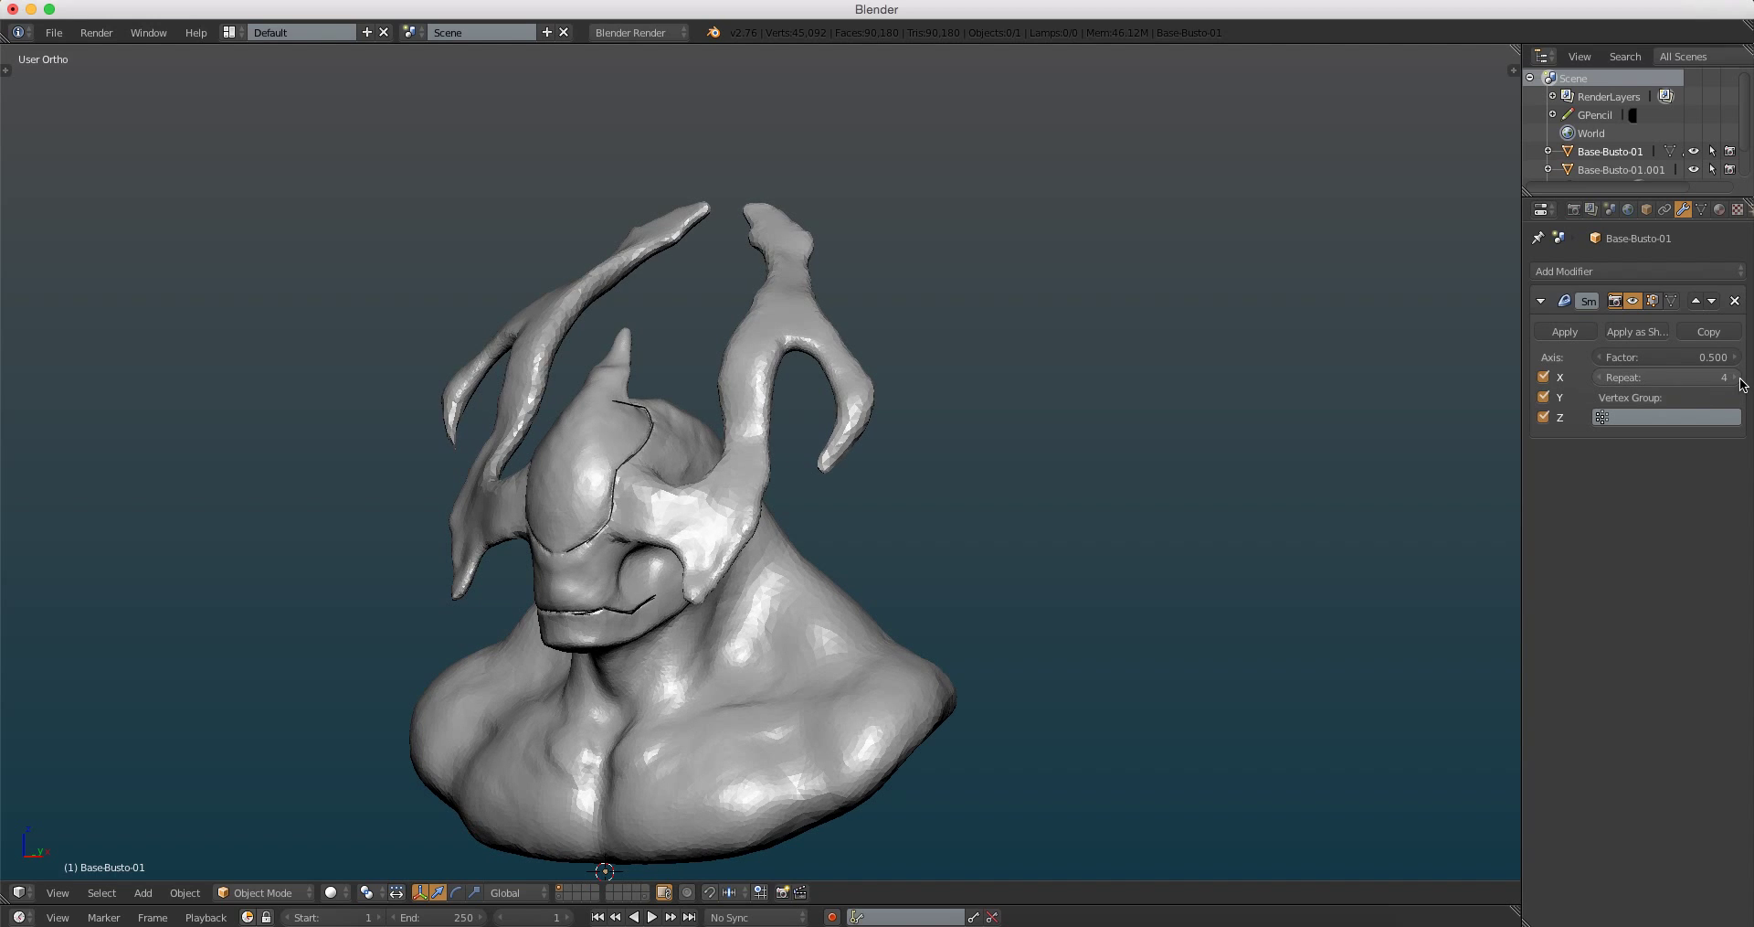
{"action": "left_click", "coordinate": [1733, 377]}
{"action": "key", "text": "KP_1"}
{"action": "scroll", "coordinate": [1035, 381], "scroll_direction": "up", "scroll_amount": 2}
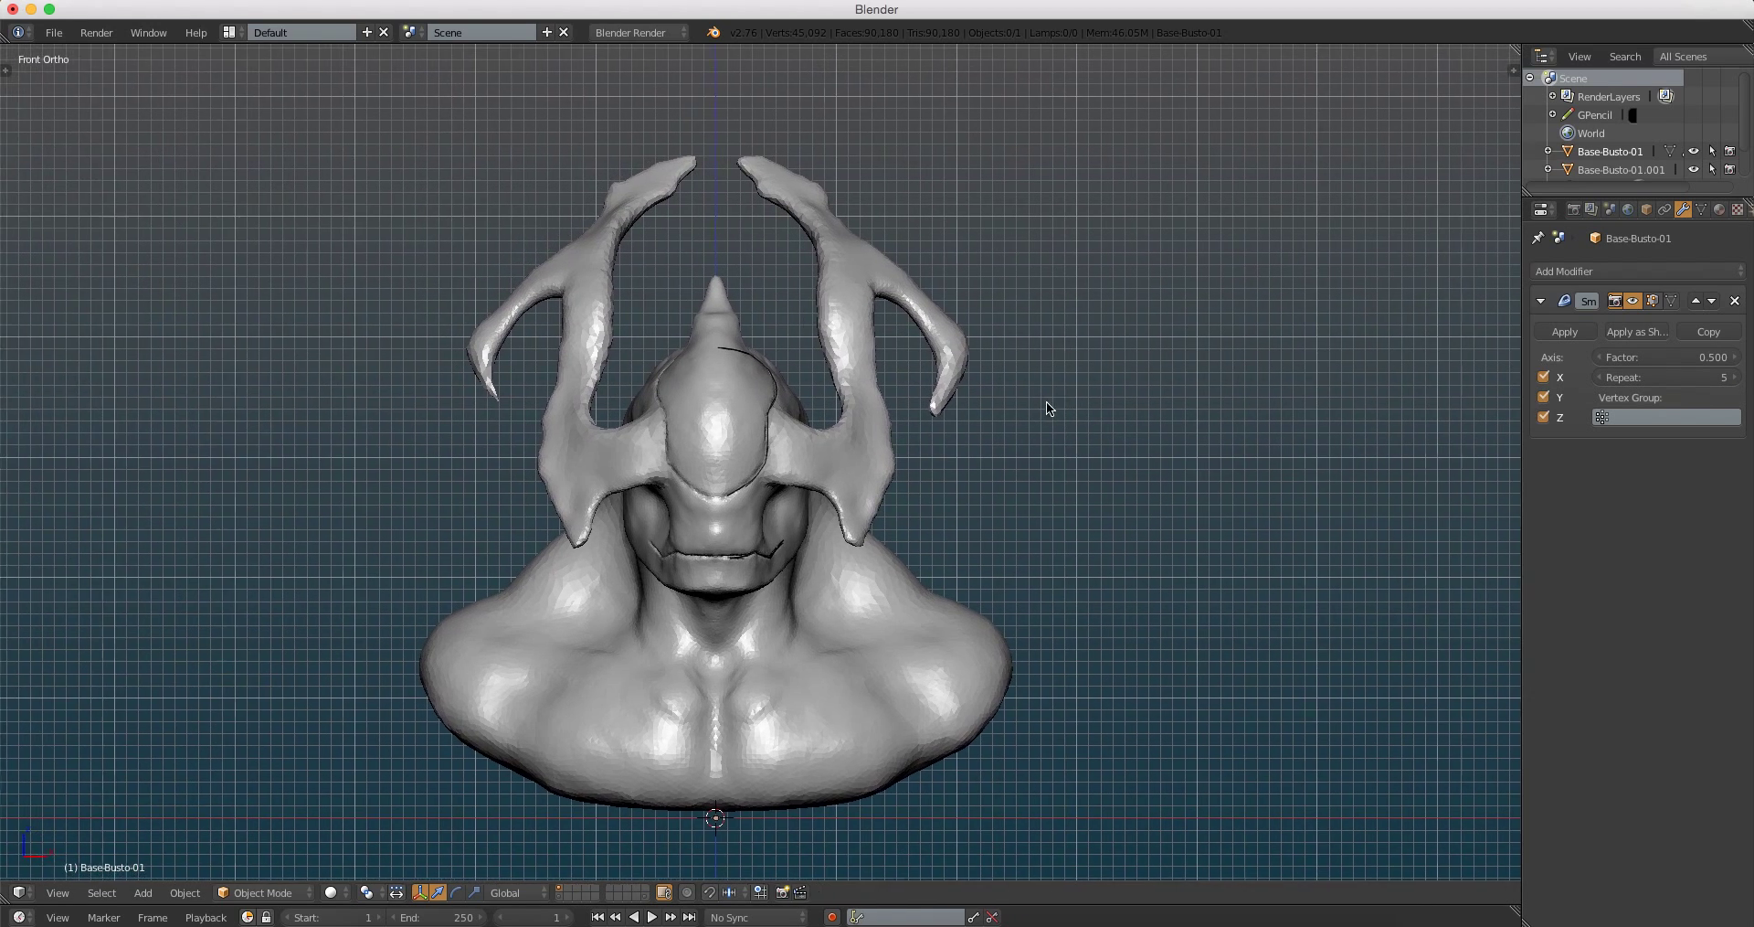
{"action": "scroll", "coordinate": [1045, 403], "scroll_direction": "up", "scroll_amount": 1}
{"action": "left_click", "coordinate": [1664, 333]}
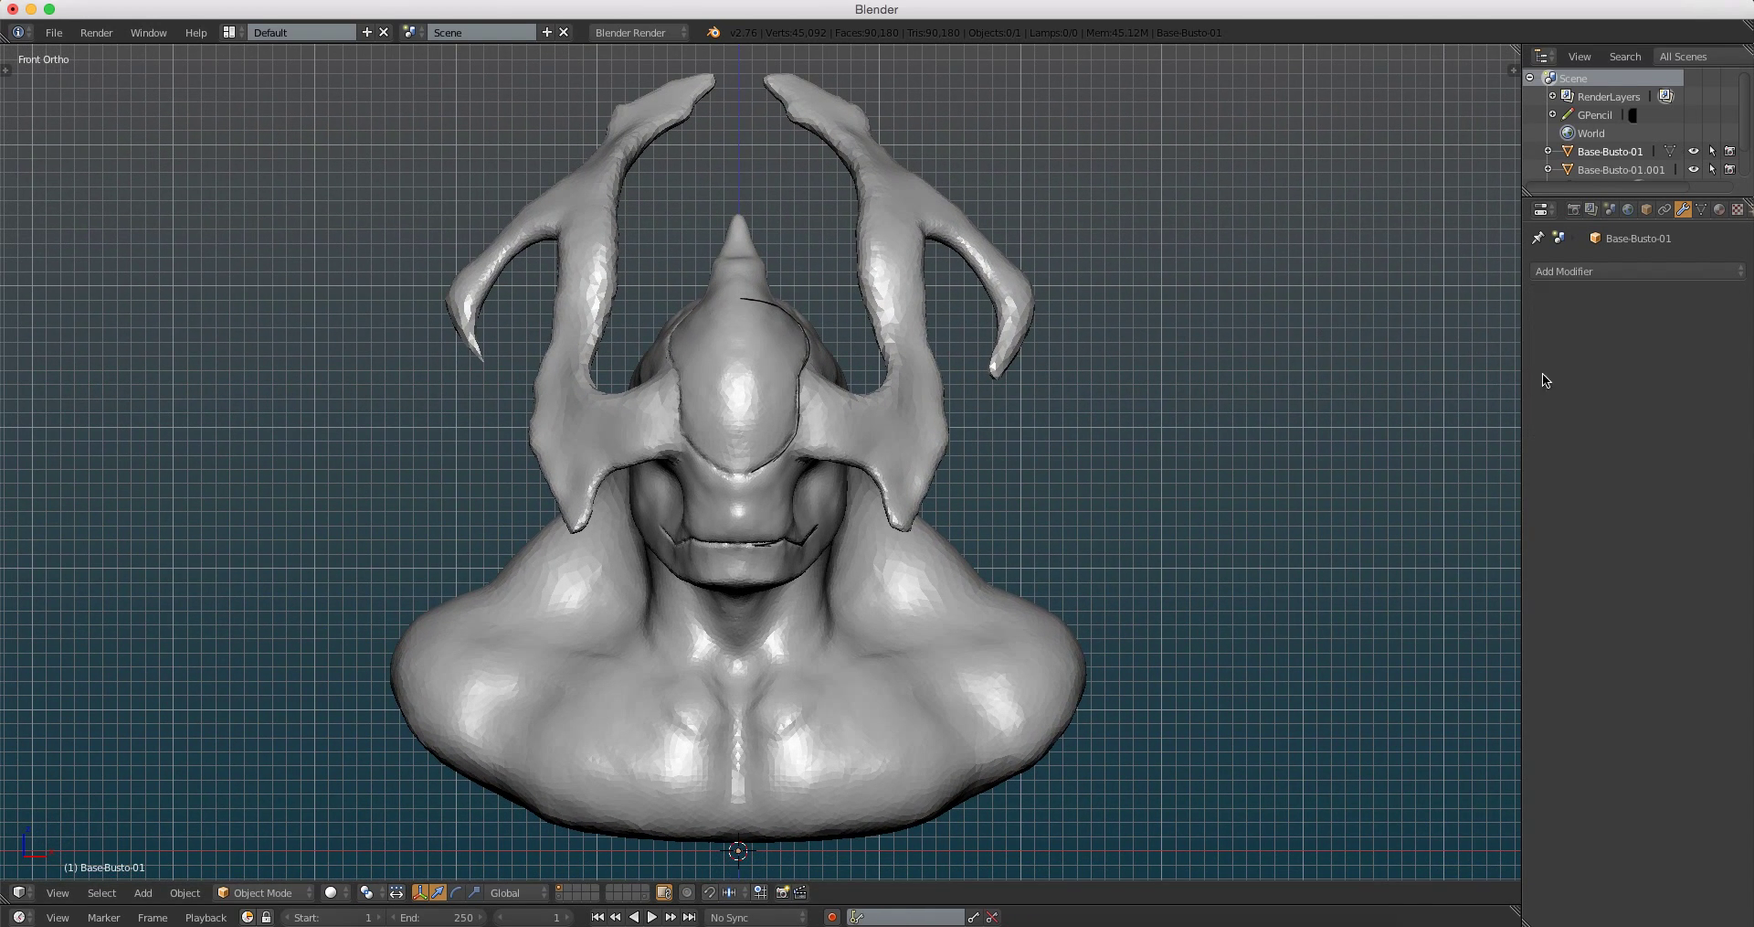
{"action": "key", "text": "KP_3"}
Step: Duplicate the bust in place, move the copy to another layer, then deselect
{"action": "mouse_move", "coordinate": [867, 409]}
{"action": "middle_mouse_down"}
{"action": "mouse_move", "coordinate": [607, 410]}
{"action": "mouse_move", "coordinate": [1001, 398]}
{"action": "middle_mouse_up"}
{"action": "key", "text": "KP_1"}
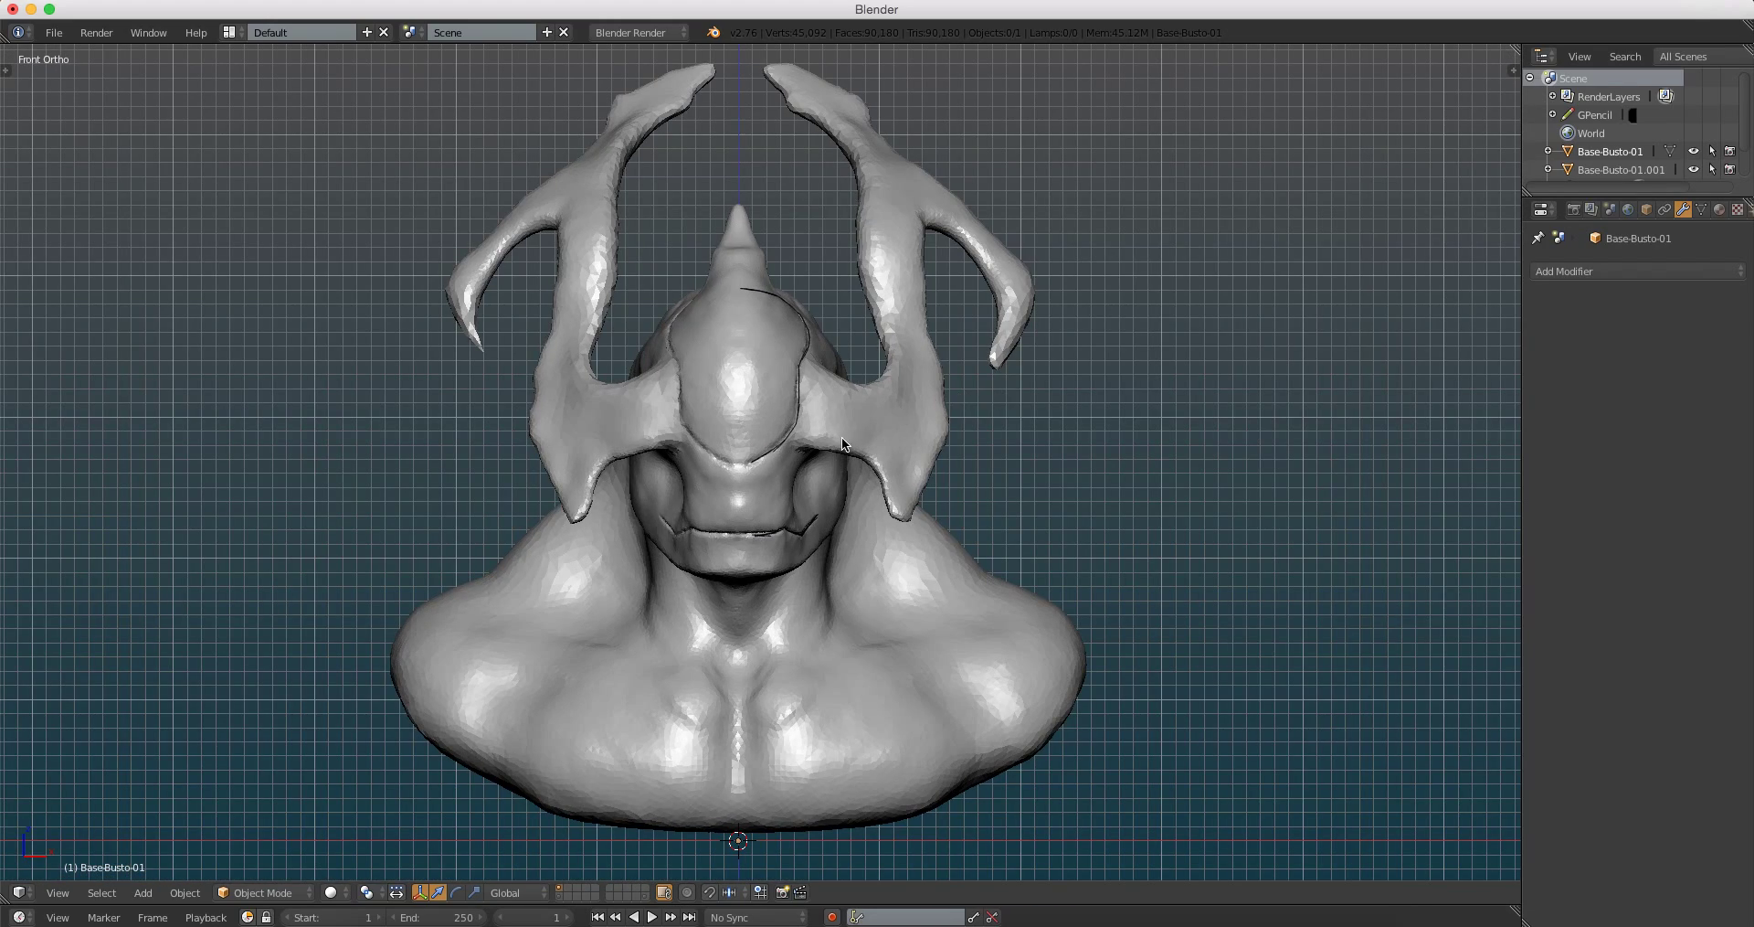
{"action": "right_click", "coordinate": [871, 424]}
{"action": "key", "text": "shift+d"}
{"action": "key", "text": "Escape"}
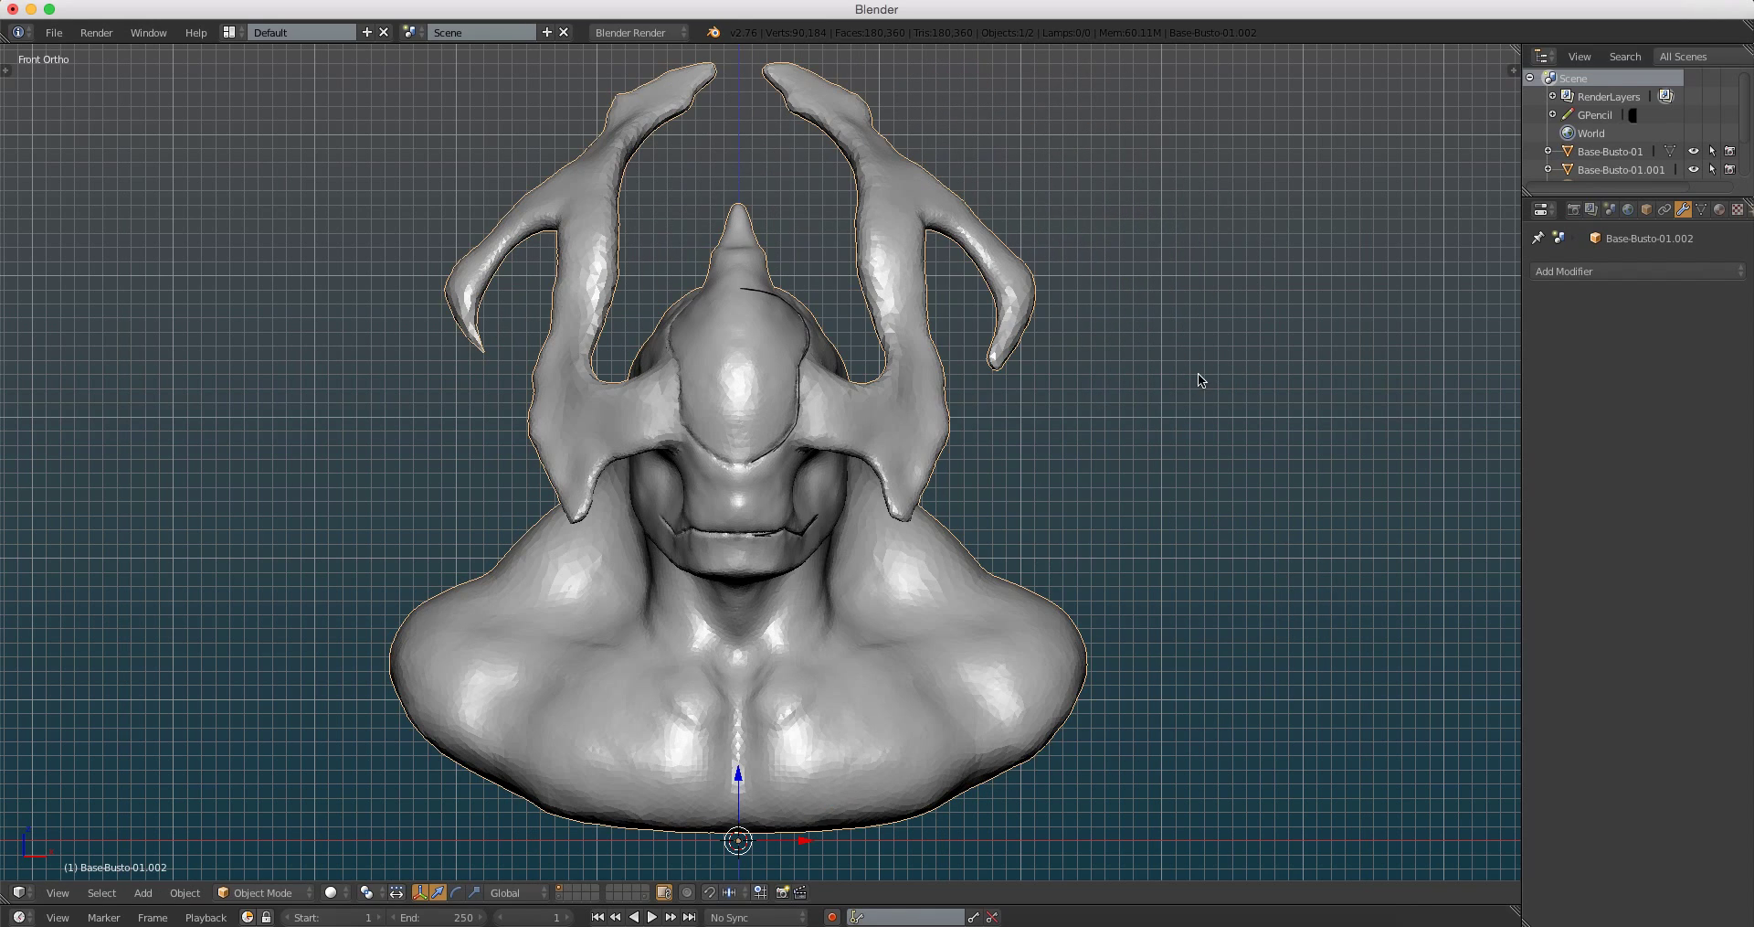
{"action": "key", "text": "m"}
{"action": "left_click", "coordinate": [1466, 409]}
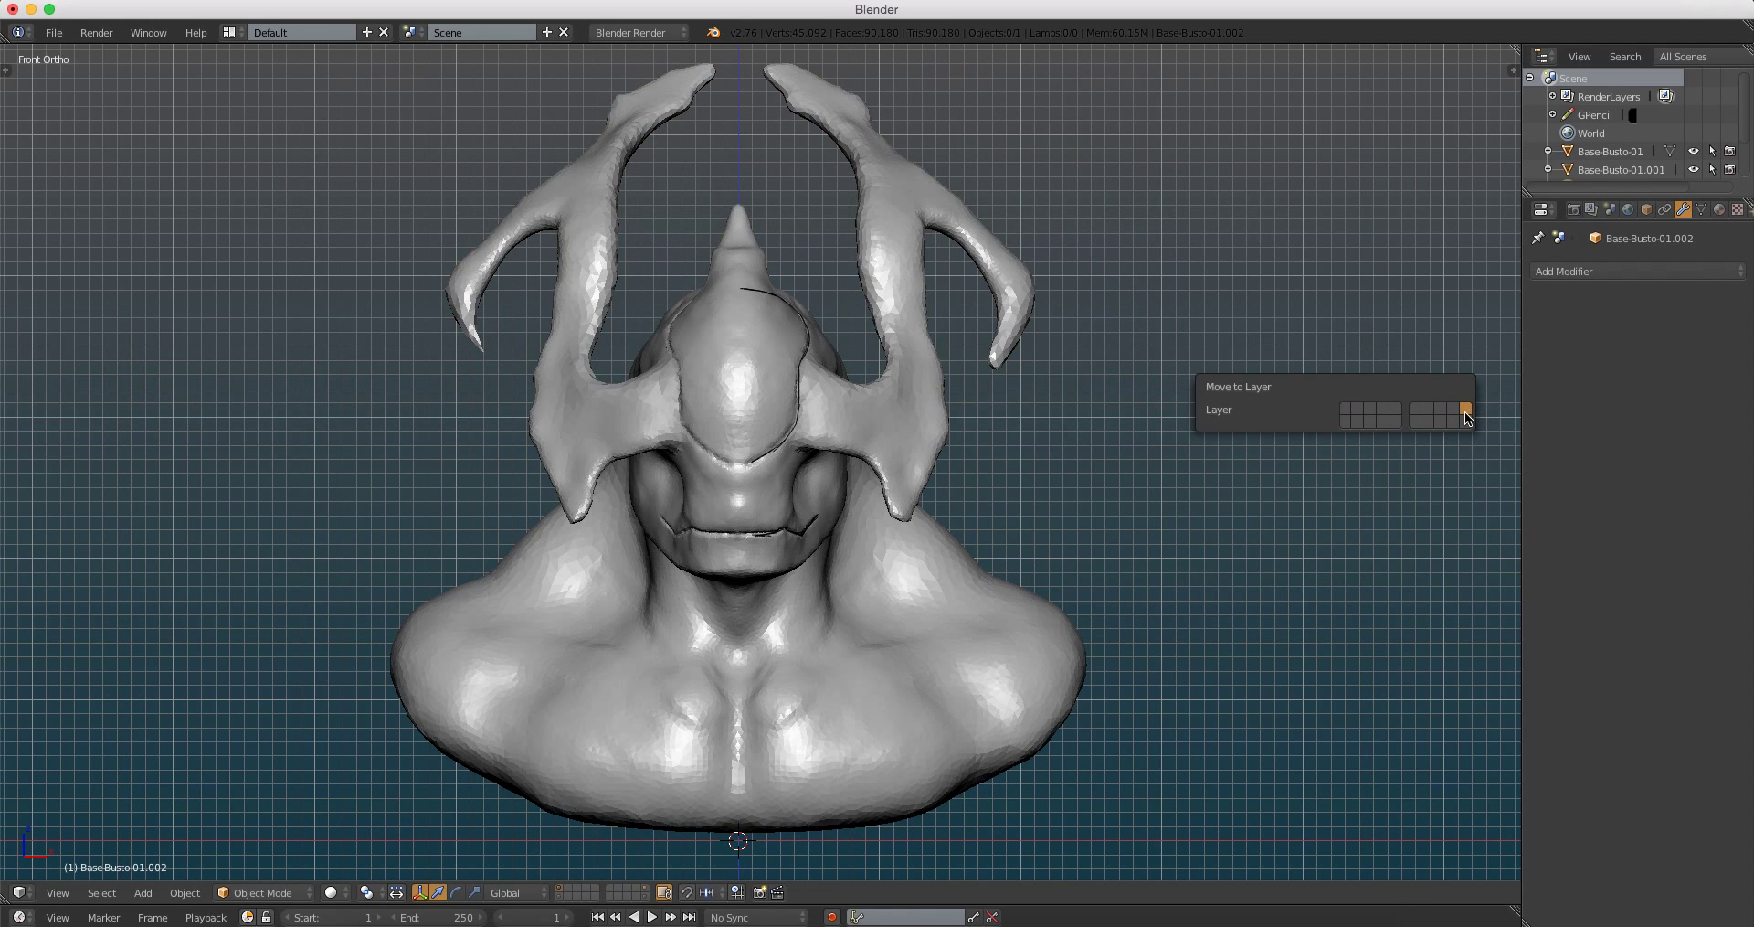
{"action": "right_click", "coordinate": [861, 368]}
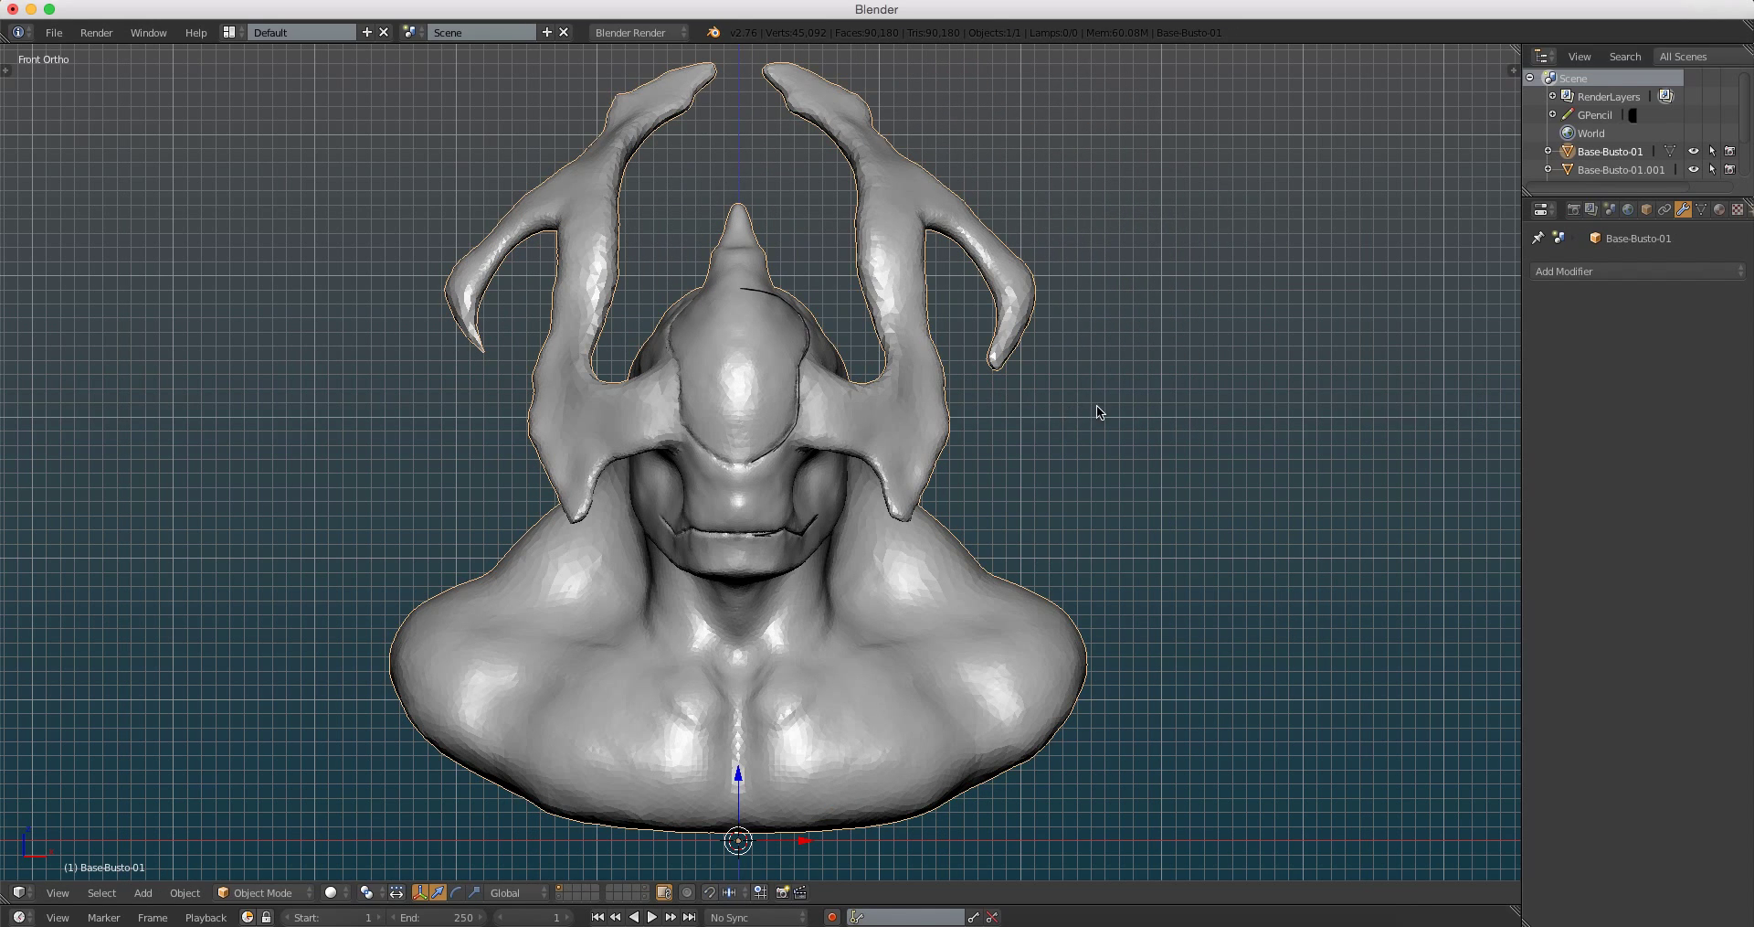
{"action": "mouse_move", "coordinate": [1097, 405]}
{"action": "middle_mouse_down"}
{"action": "mouse_move", "coordinate": [935, 426]}
{"action": "mouse_move", "coordinate": [540, 413]}
{"action": "mouse_move", "coordinate": [1019, 421]}
{"action": "mouse_move", "coordinate": [1017, 443]}
{"action": "mouse_move", "coordinate": [1025, 389]}
{"action": "middle_mouse_up"}
{"action": "key", "text": "a"}
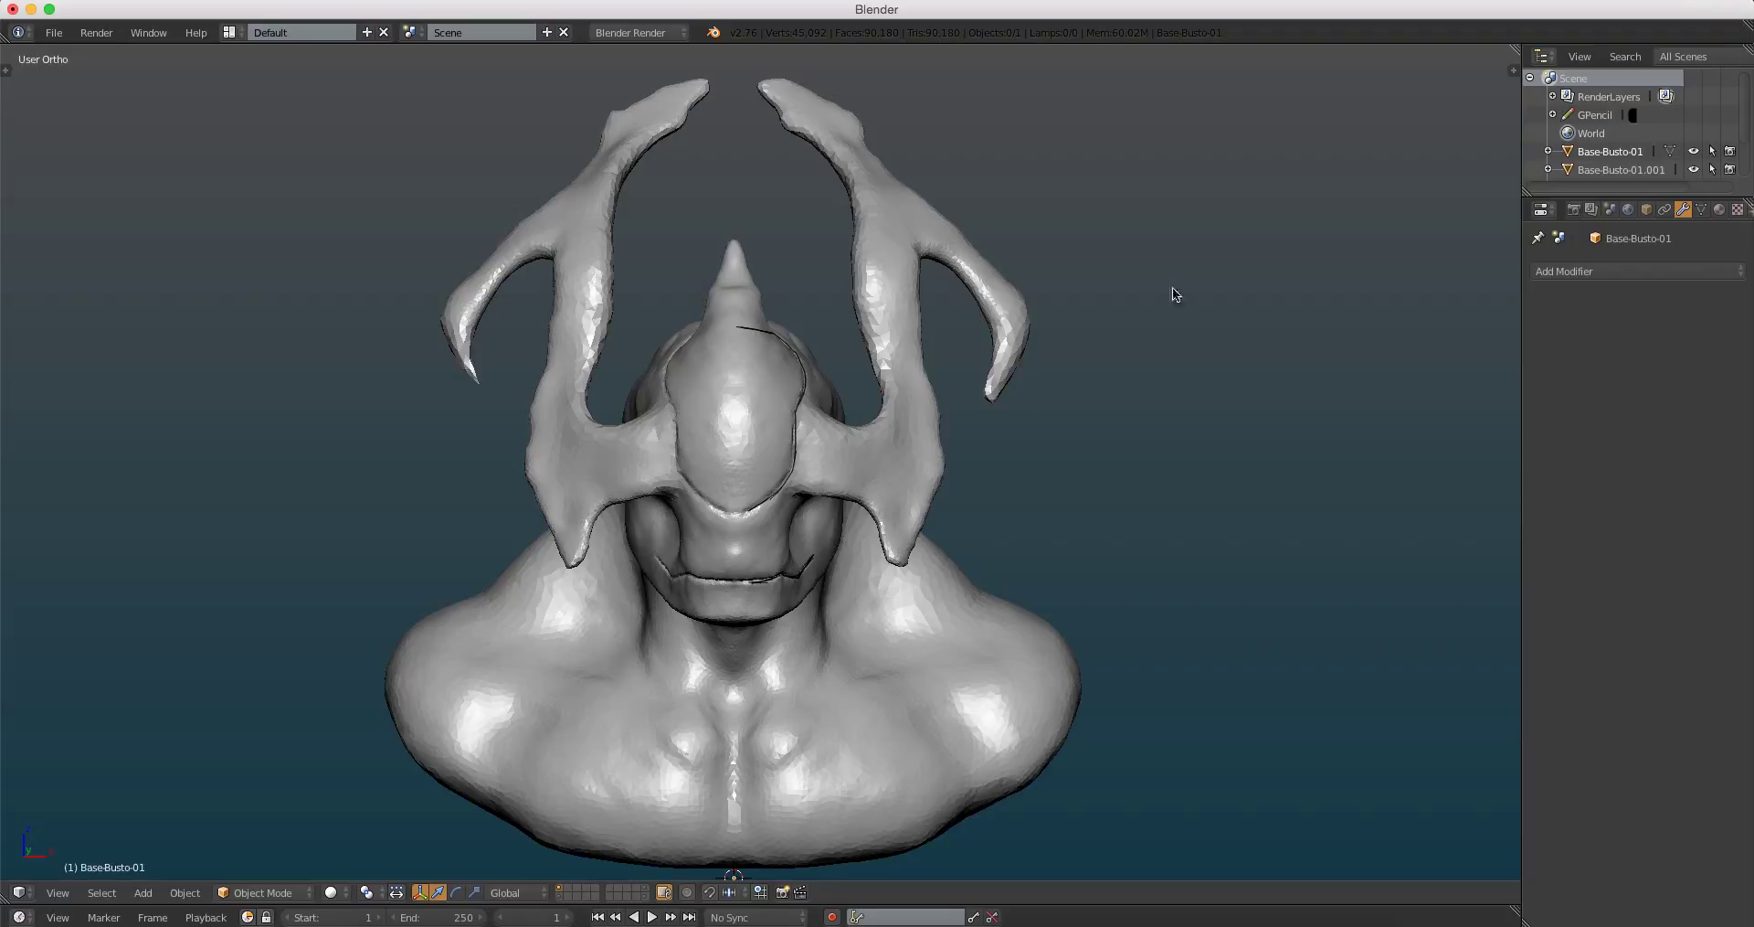